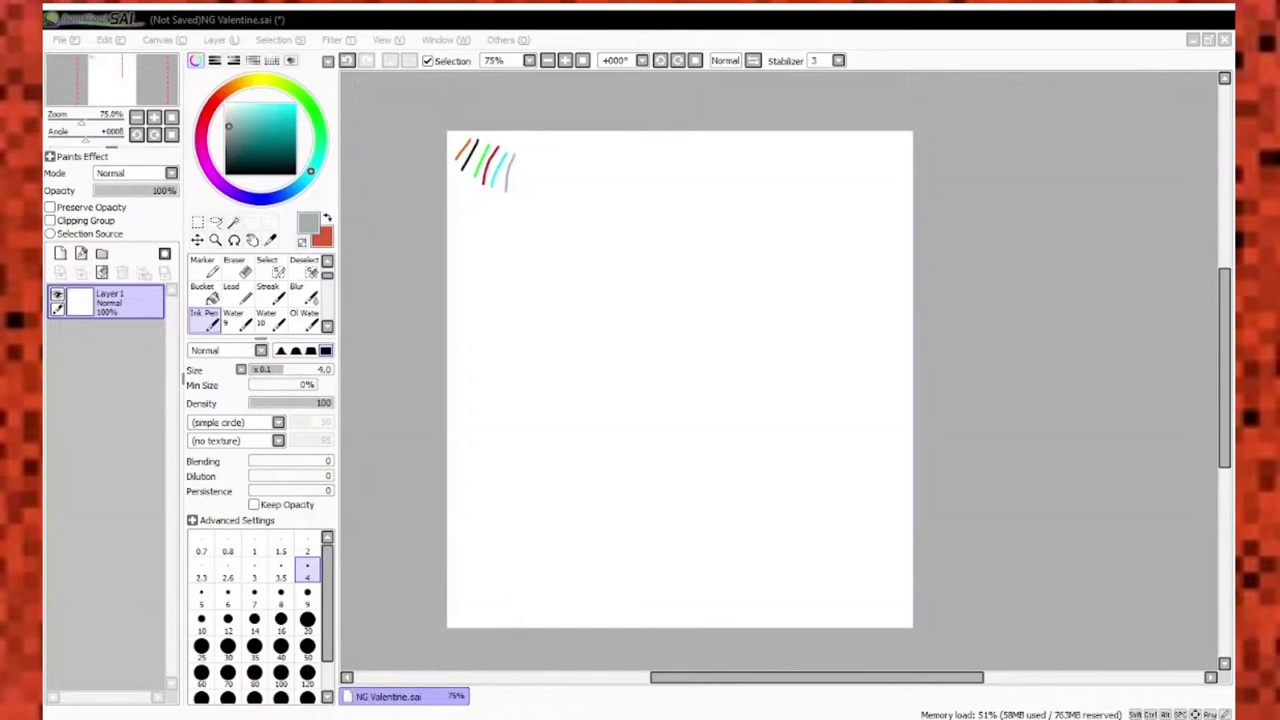
Draw raised fingers on the hand of the knight's bent arm using the Ink Pen at size 9.
scroll(631, 244, up, 2)
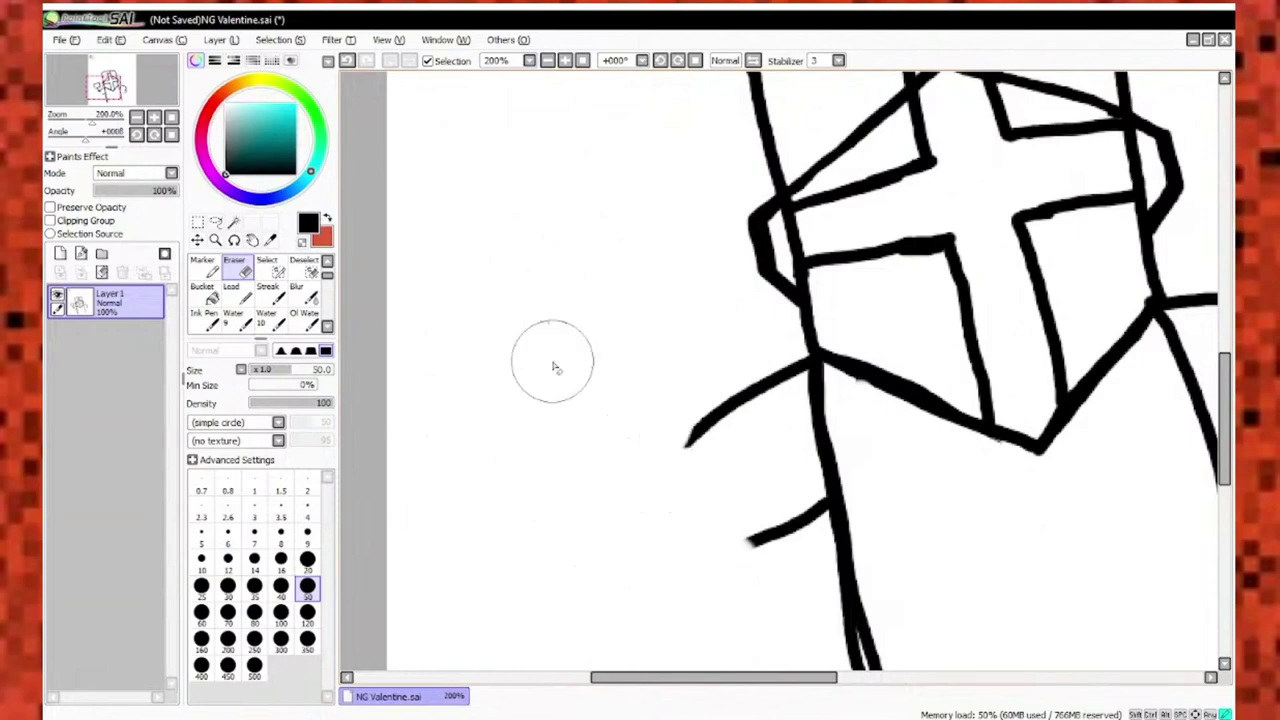
key(e)
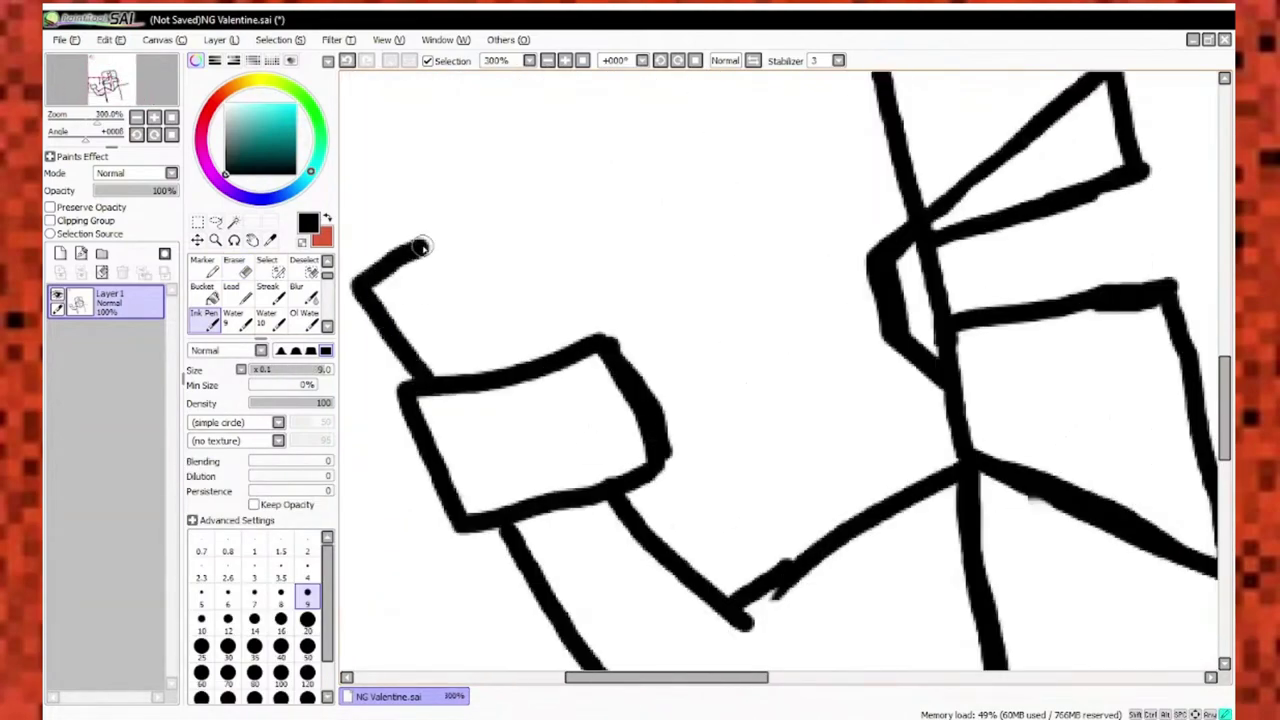
drag(421, 247, 548, 352)
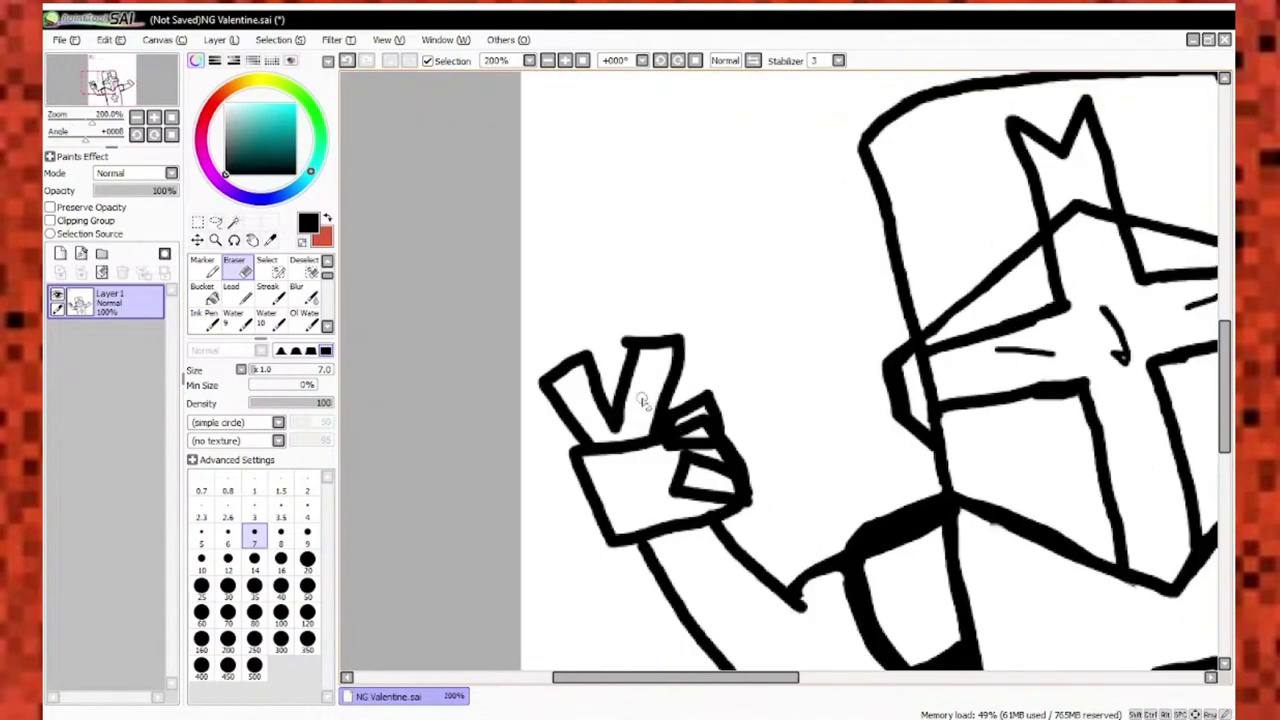
scroll(643, 400, down, 1)
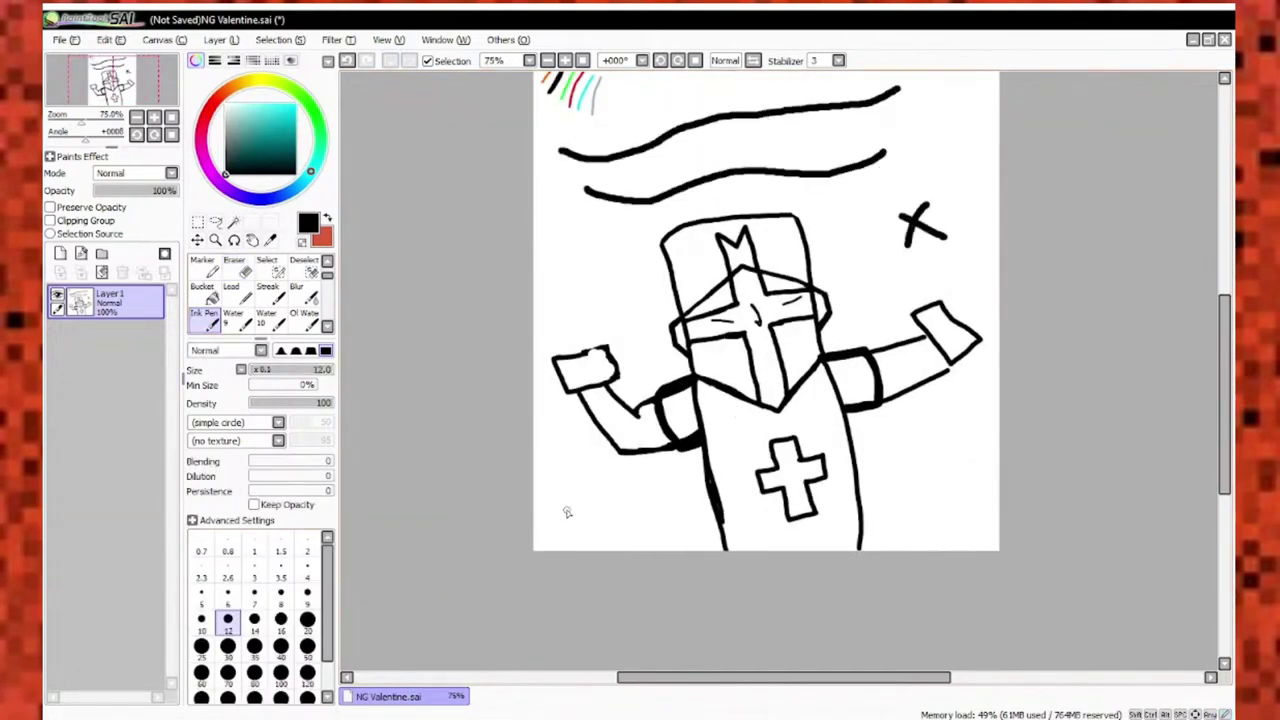
Draw the bent arm's hand as a closed fist with fingers and thumb, trimming its outline with the Eraser at size 6.
key(e)
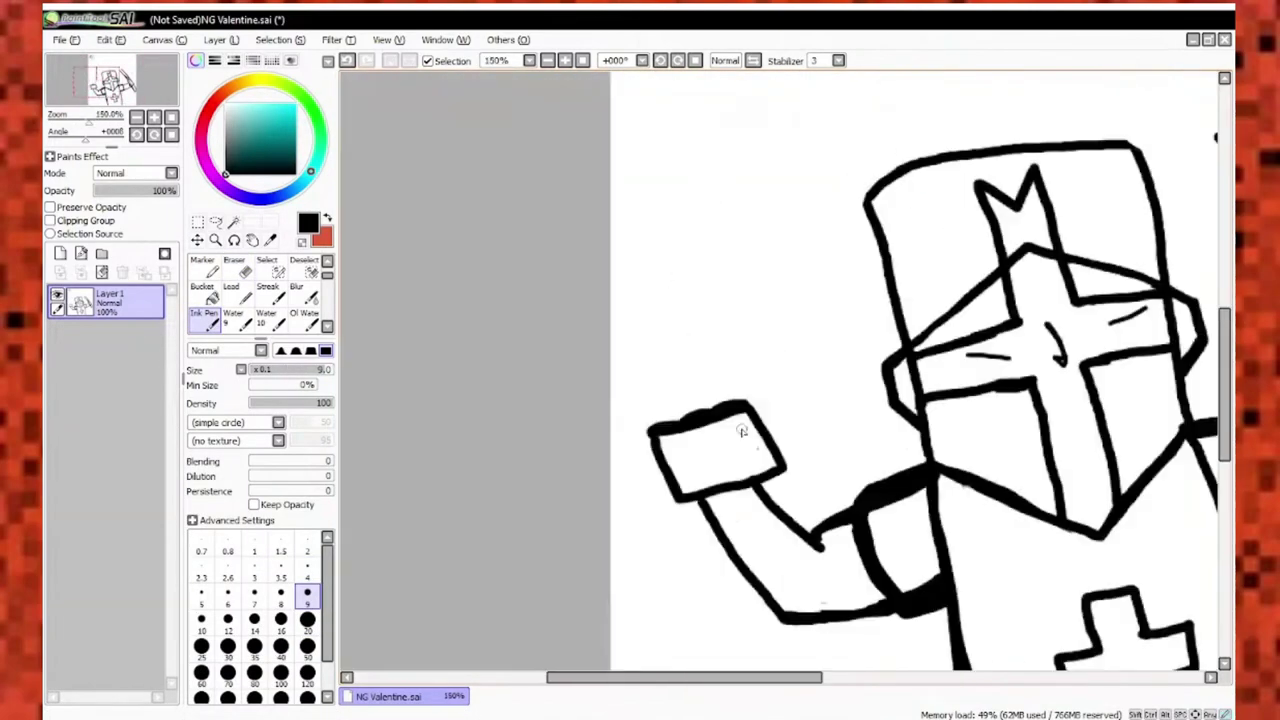
scroll(742, 431, up, 3)
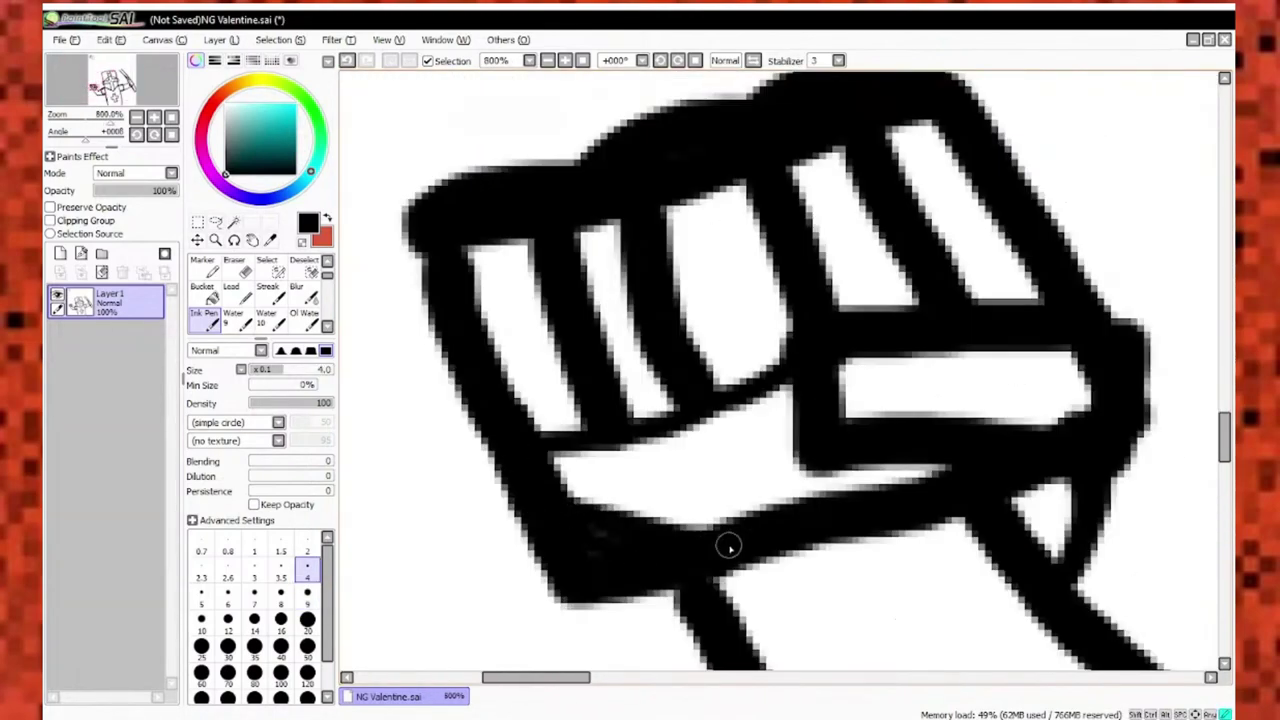
scroll(891, 482, up, 1)
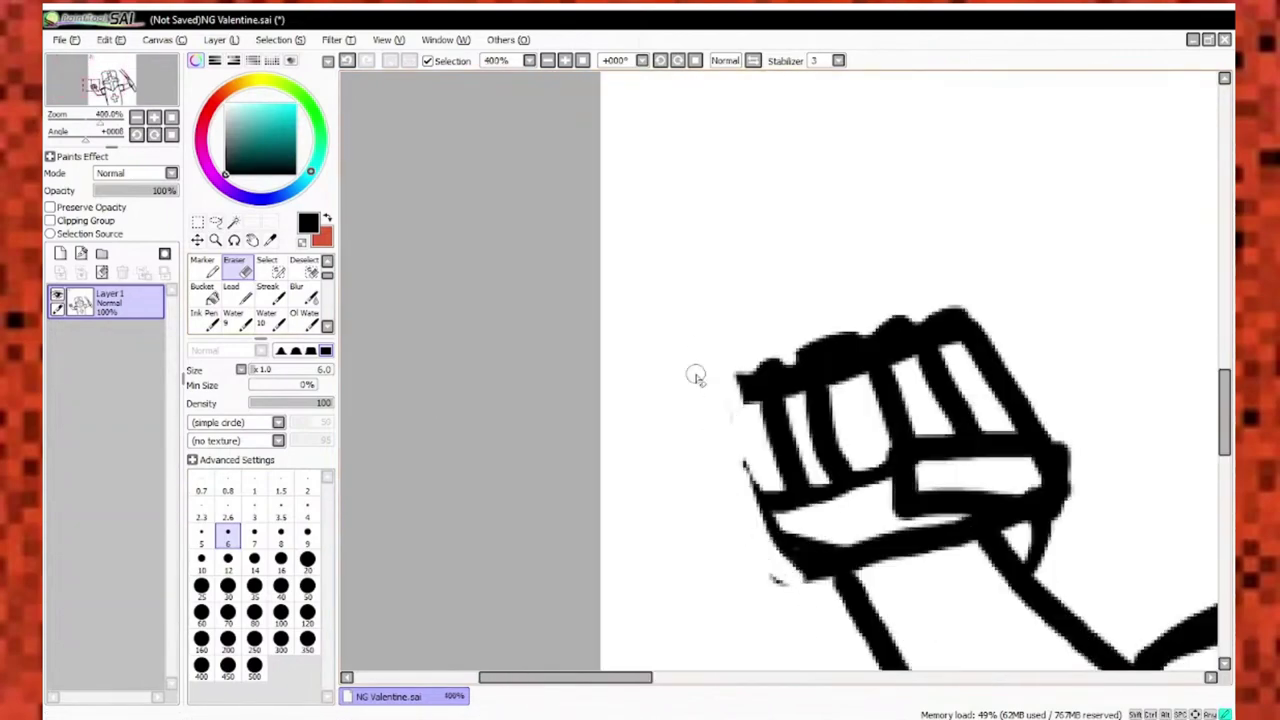
drag(975, 330, 1063, 418)
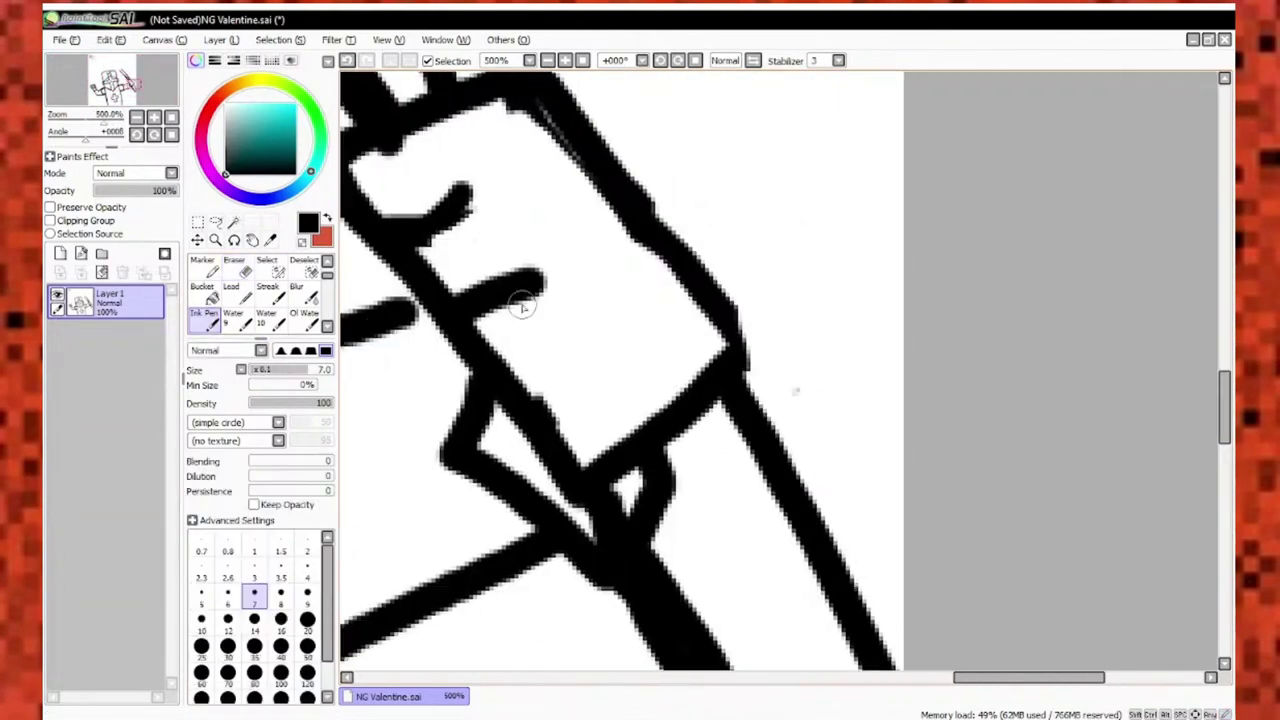
Rework the thumb beneath the outstretched hand with the Eraser and Ink Pen at size 4, undoing a stroke.
key(e)
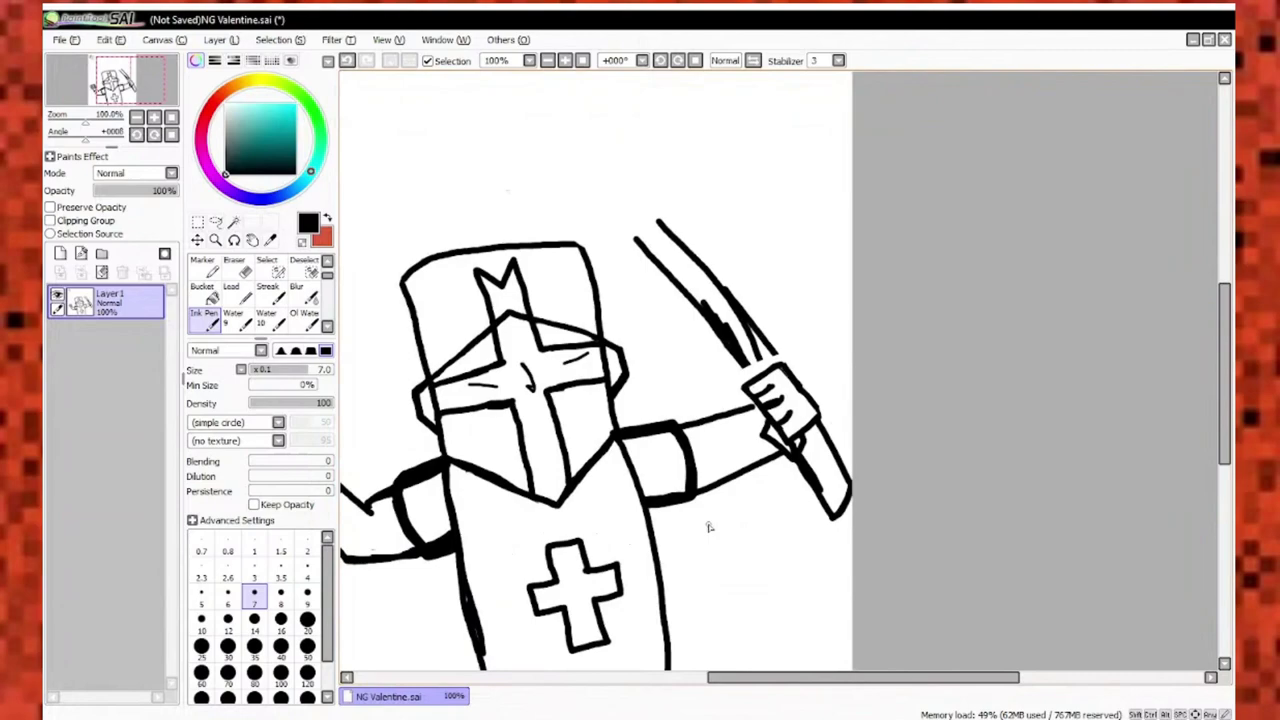
scroll(708, 527, down, 5)
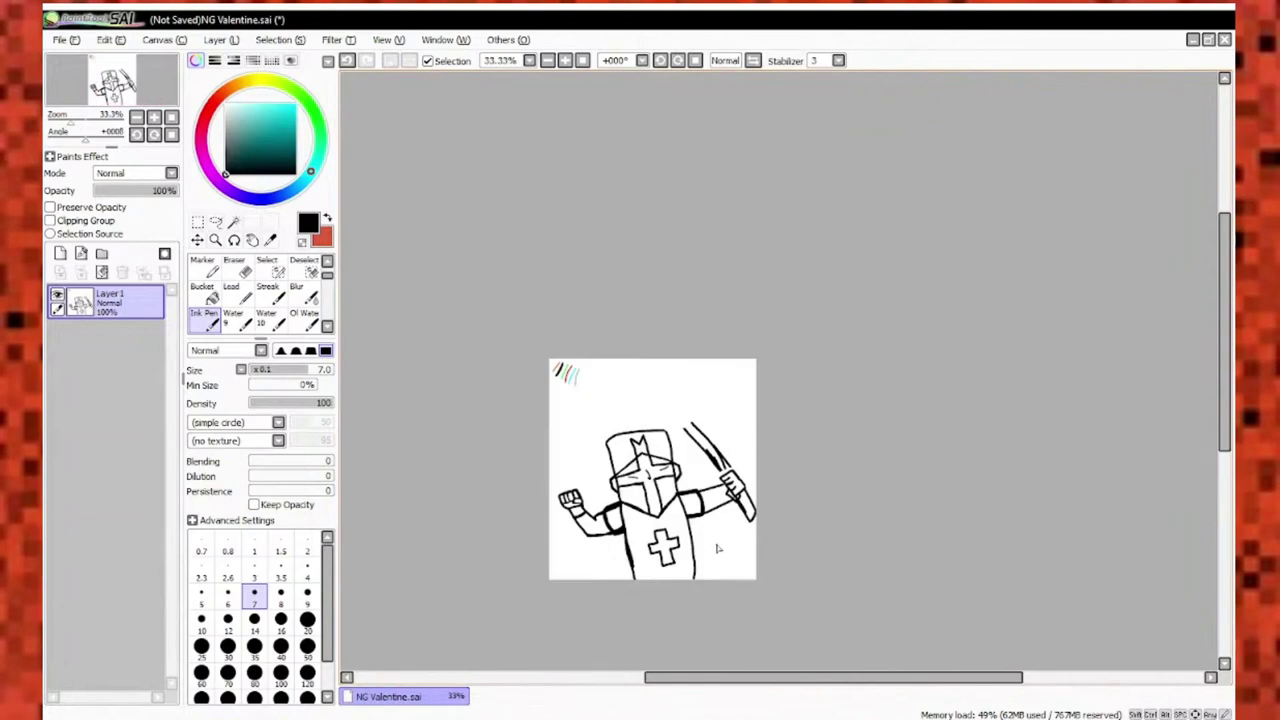
scroll(708, 185, up, 10)
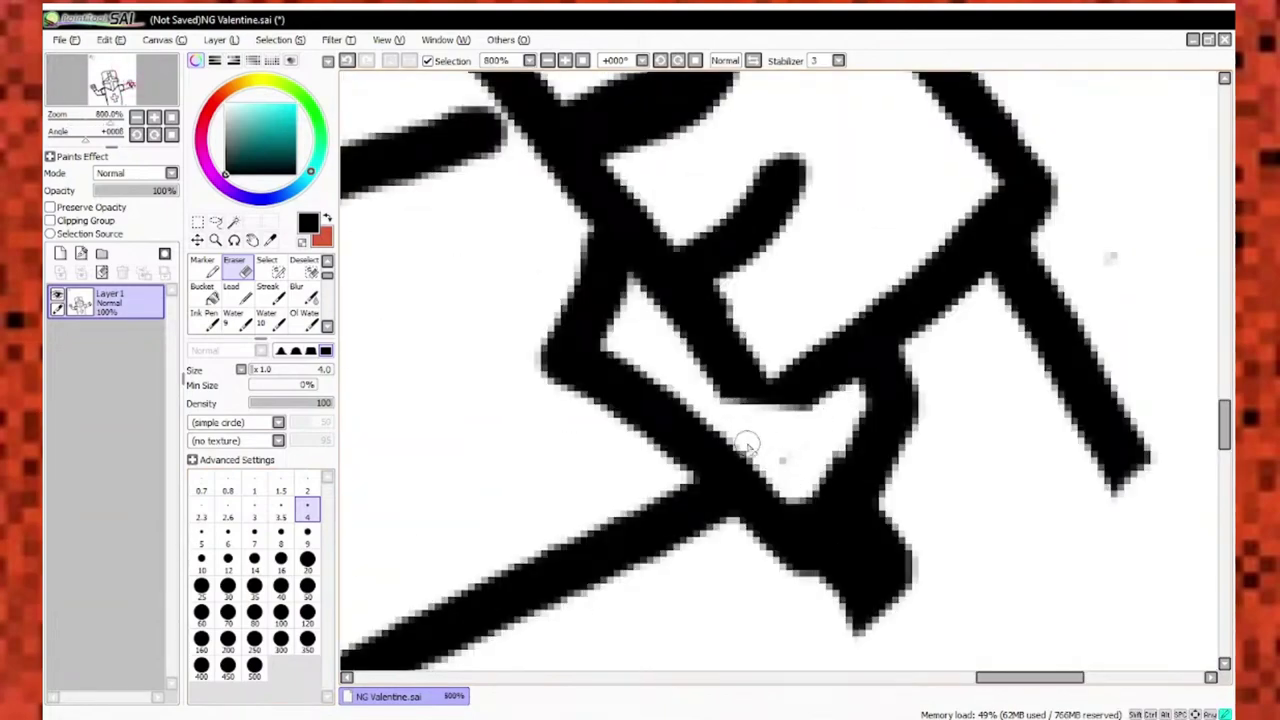
scroll(510, 418, up, 2)
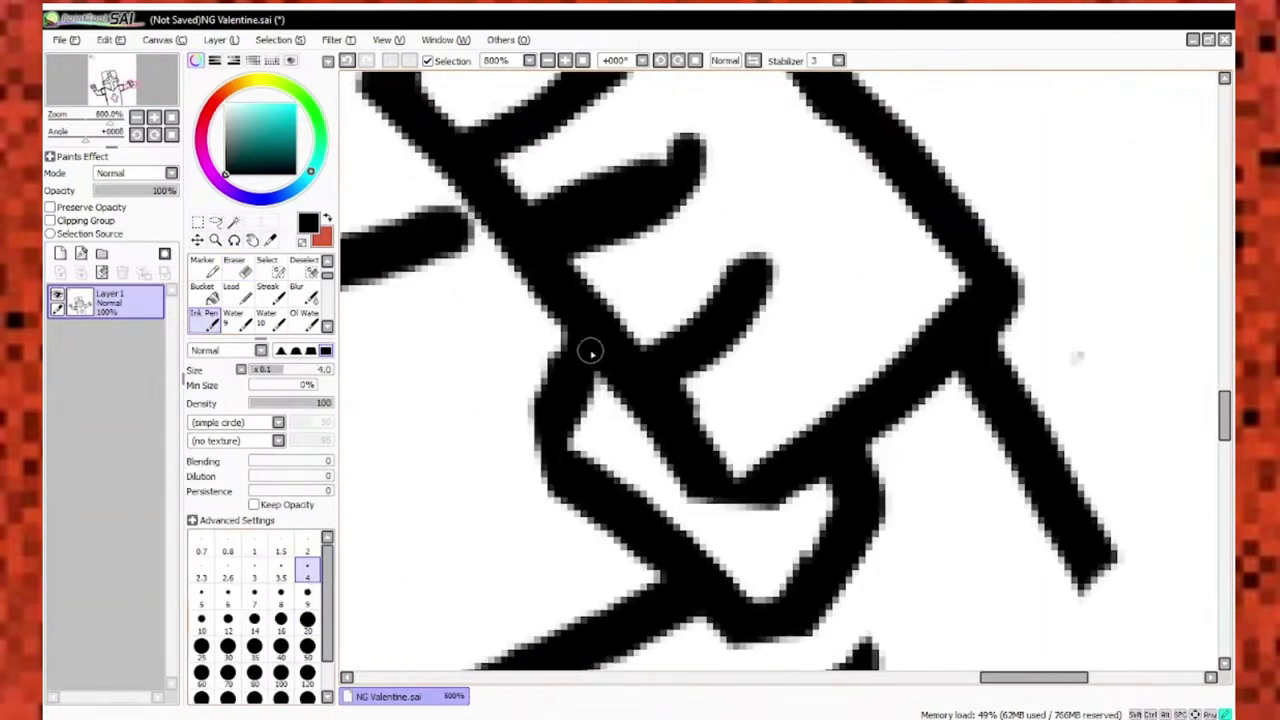
key(ctrl+z)
scroll(748, 448, down, 4)
scroll(677, 521, up, 2)
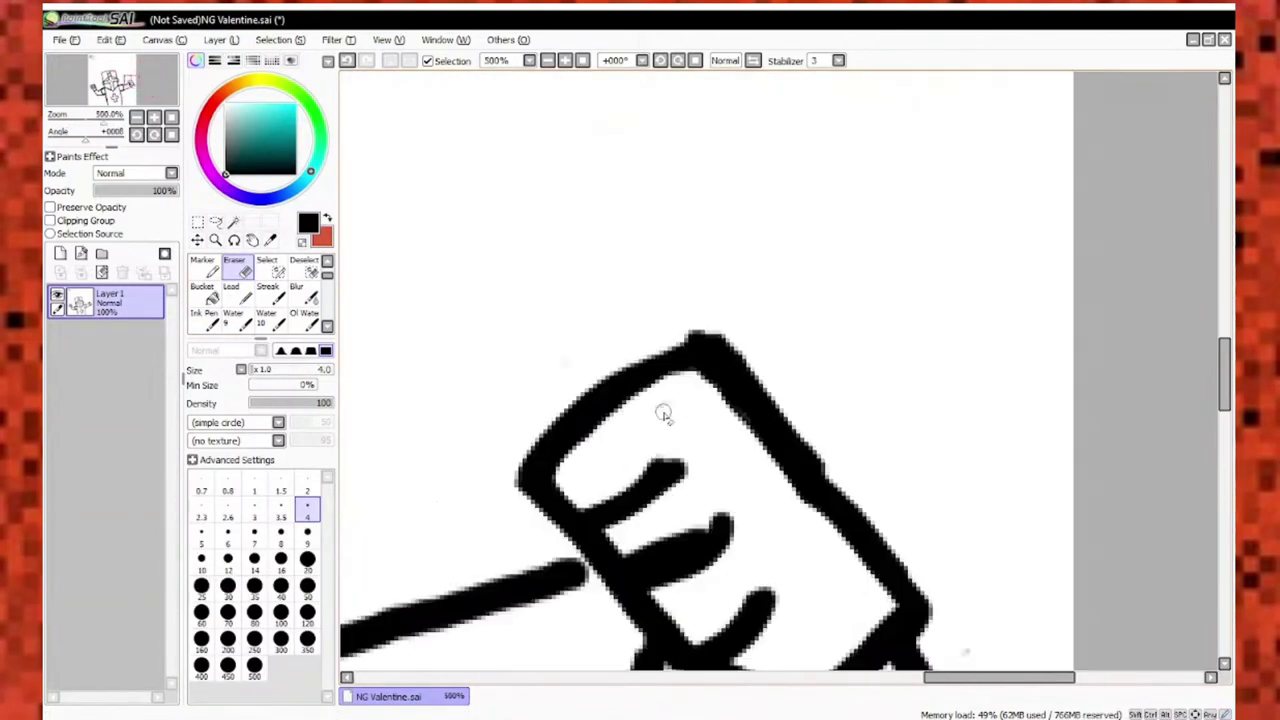
Erase the outstretched hand's thumb and top edge with the Eraser at size 20, and redraw its wrist edge at pen size 4.
scroll(708, 514, down, 4)
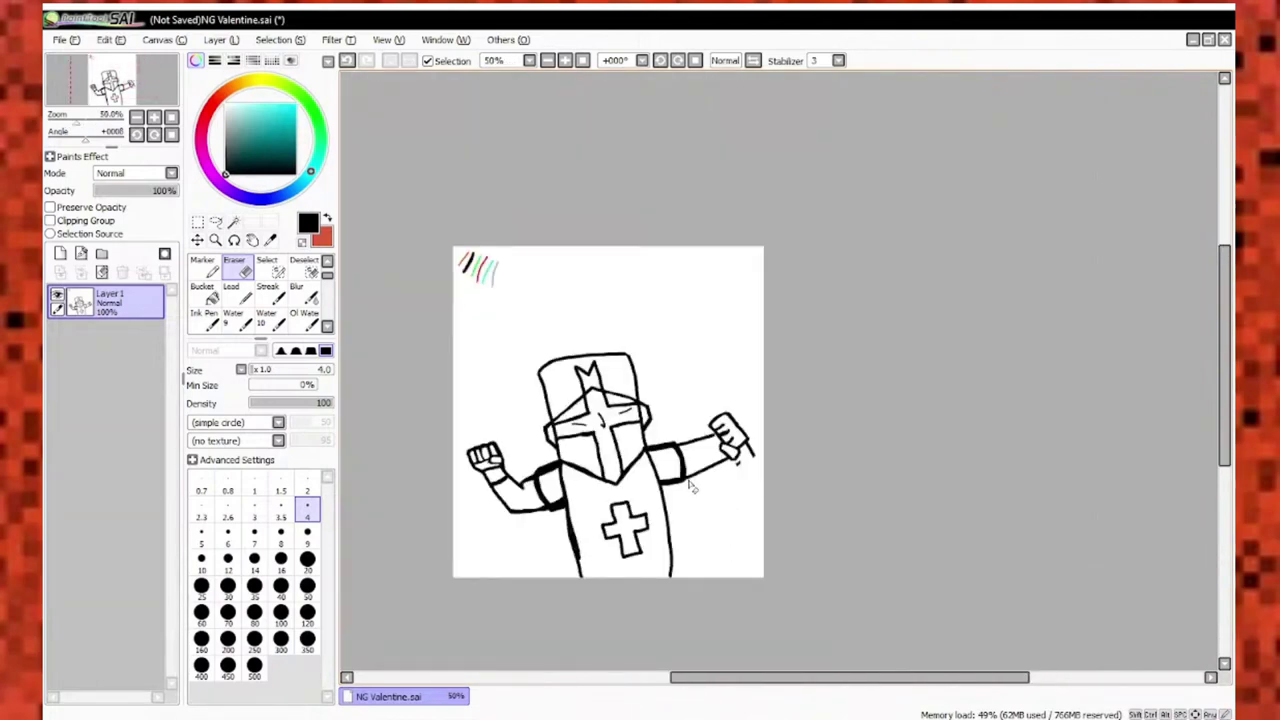
scroll(690, 487, up, 5)
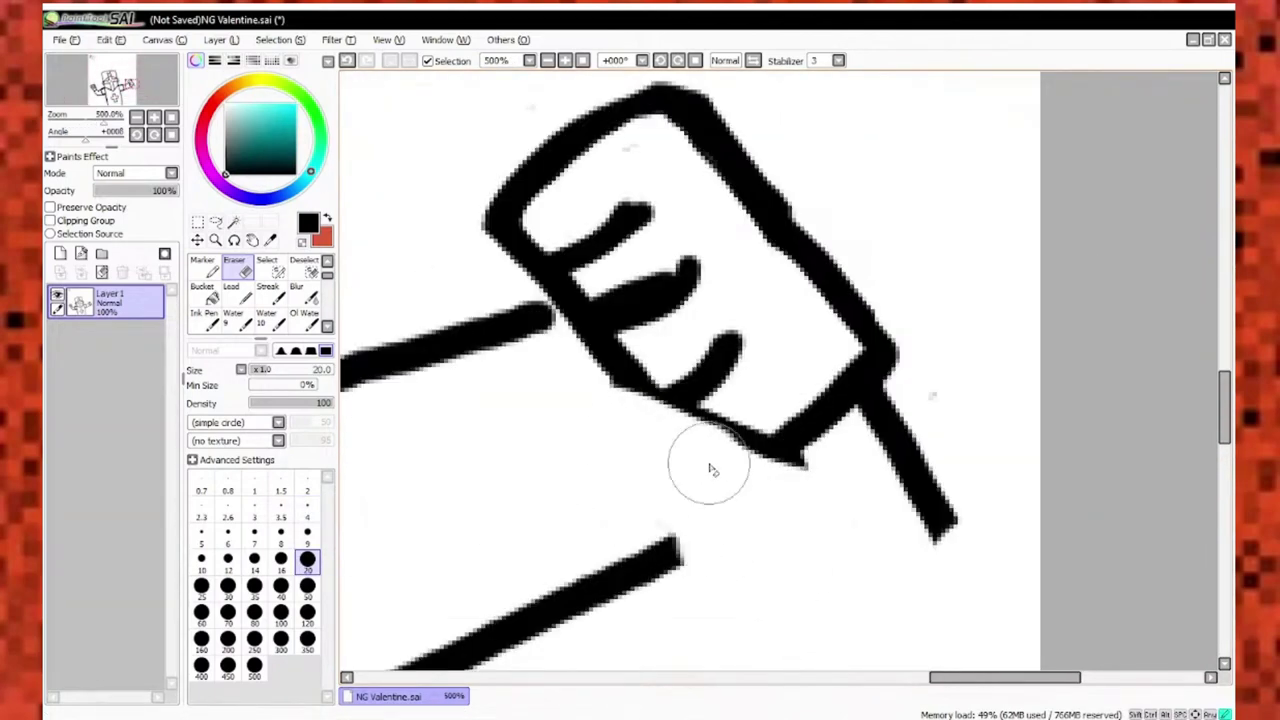
drag(708, 466, 930, 480)
mouse_move(660, 110)
mouse_down()
mouse_move(514, 134)
mouse_move(560, 200)
mouse_up()
click(205, 320)
drag(790, 435, 670, 400)
scroll(670, 400, down, 4)
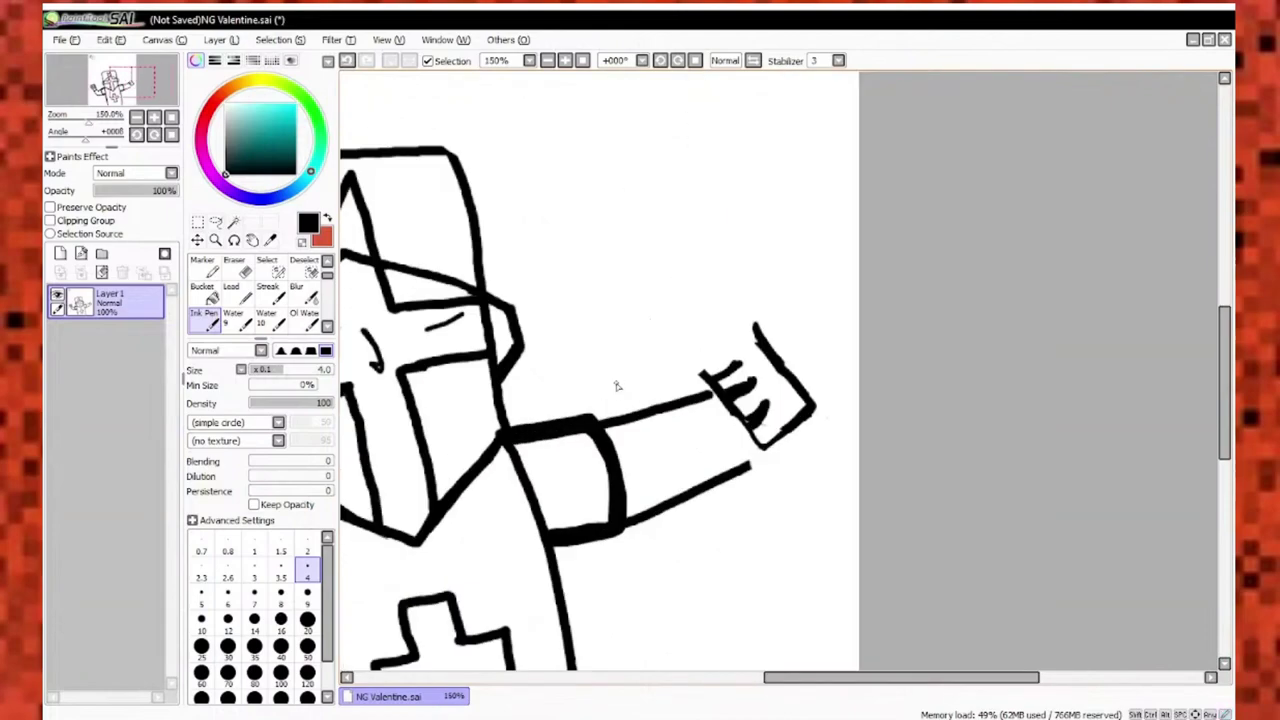
Redraw the outstretched hand's top and outer edges with the Ink Pen and erase the old finger lines.
scroll(614, 380, up, 4)
mouse_move(714, 200)
mouse_down()
mouse_move(723, 580)
mouse_move(950, 500)
mouse_up()
key(e)
drag(645, 385, 800, 580)
scroll(800, 580, down, 4)
key(n)
scroll(843, 243, up, 5)
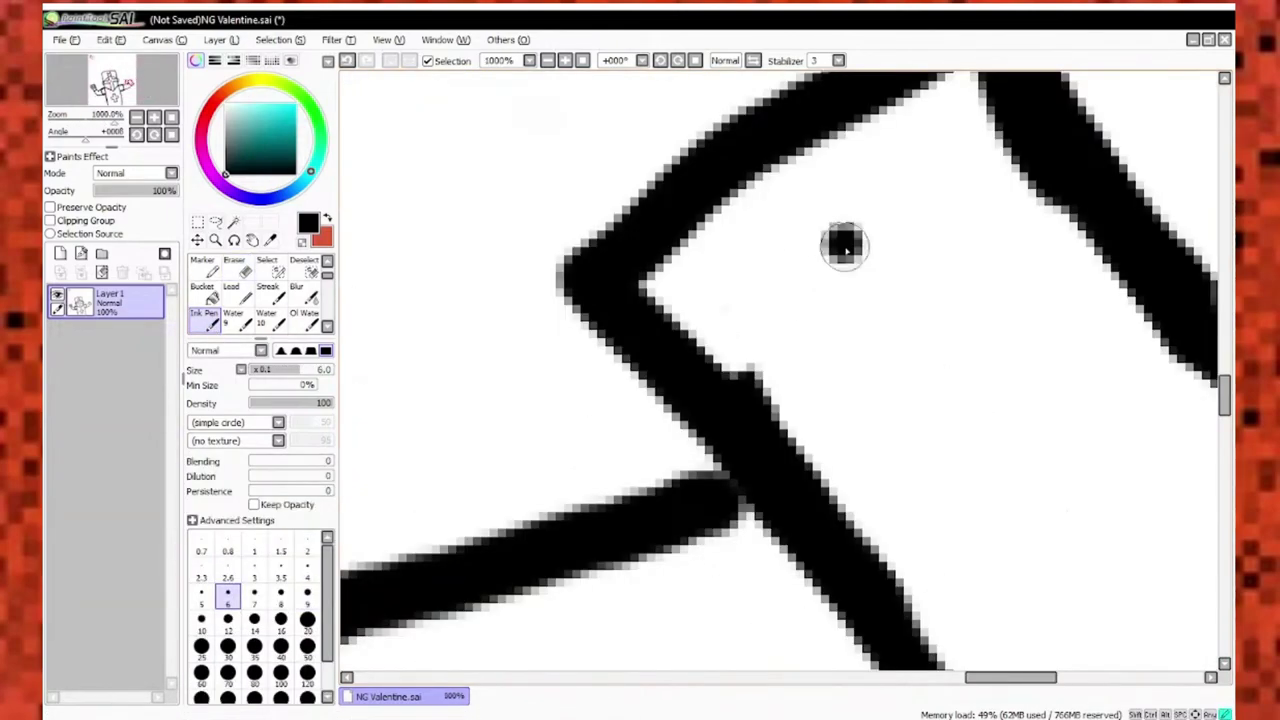
Draw three short curved finger lines inside the outstretched hand with the Ink Pen at size 6.
scroll(786, 409, down, 2)
drag(786, 409, 740, 540)
scroll(771, 479, down, 1)
scroll(771, 479, down, 4)
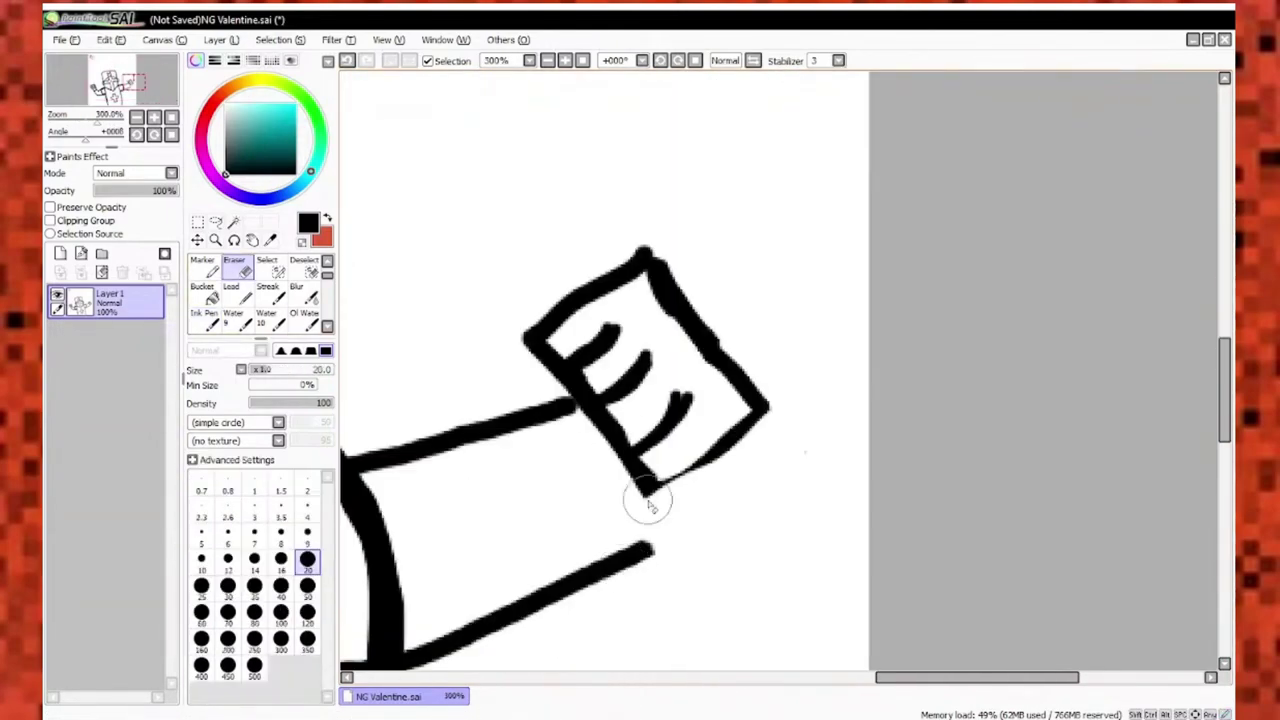
Erase the finger lines and redraw the outstretched hand with a thumb across its front, joining the forearm's lower line to it.
key(e)
mouse_move(649, 500)
mouse_down()
mouse_move(706, 409)
mouse_move(560, 280)
mouse_up()
key(n)
scroll(530, 415, up, 1)
scroll(530, 415, up, 1)
mouse_move(770, 250)
mouse_down()
mouse_move(873, 266)
mouse_move(847, 502)
mouse_move(775, 400)
mouse_up()
scroll(767, 434, down, 1)
scroll(767, 434, up, 1)
drag(1000, 276, 896, 356)
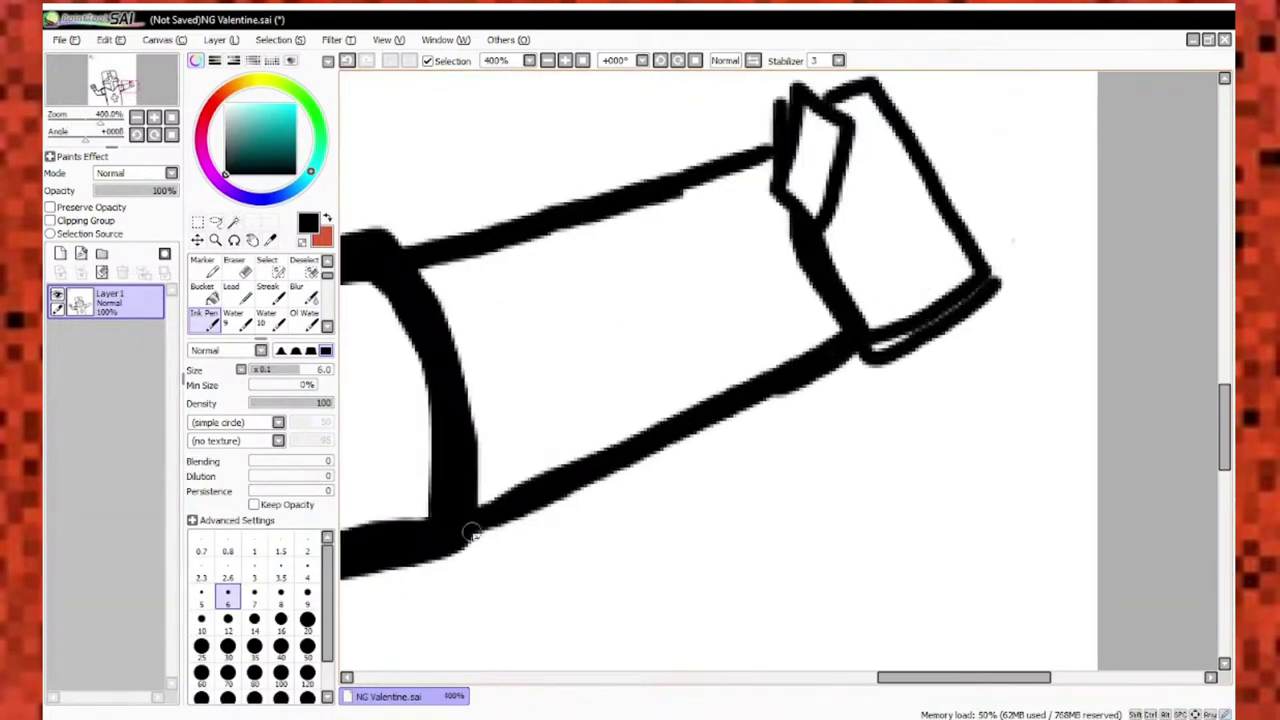
Add a second outline around the thumb and begin the sword blade's inner edge above it with the Ink Pen at size 6.
scroll(800, 350, up, 1)
drag(840, 142, 830, 378)
scroll(738, 315, down, 1)
drag(714, 360, 634, 214)
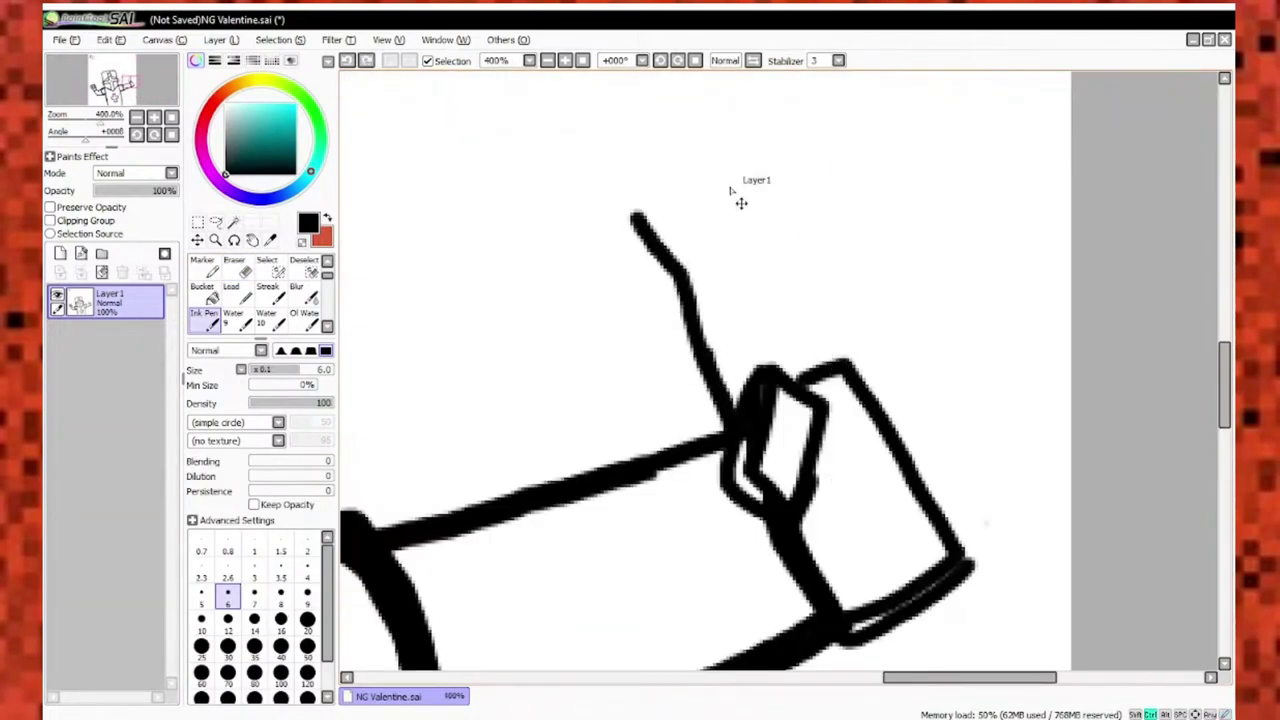
scroll(737, 190, down, 6)
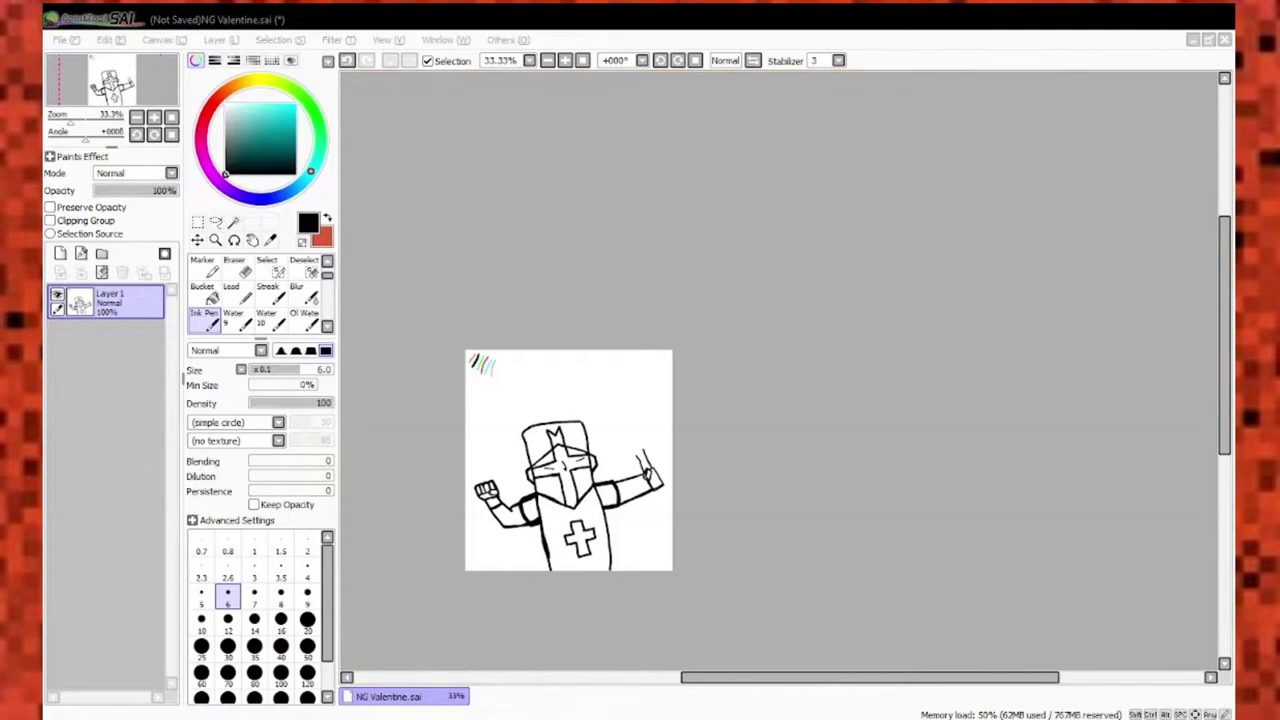
Draw and extend both long edges of the sword blade upward from the outstretched hand at pen size 6.
scroll(650, 470, up, 5)
drag(557, 168, 662, 405)
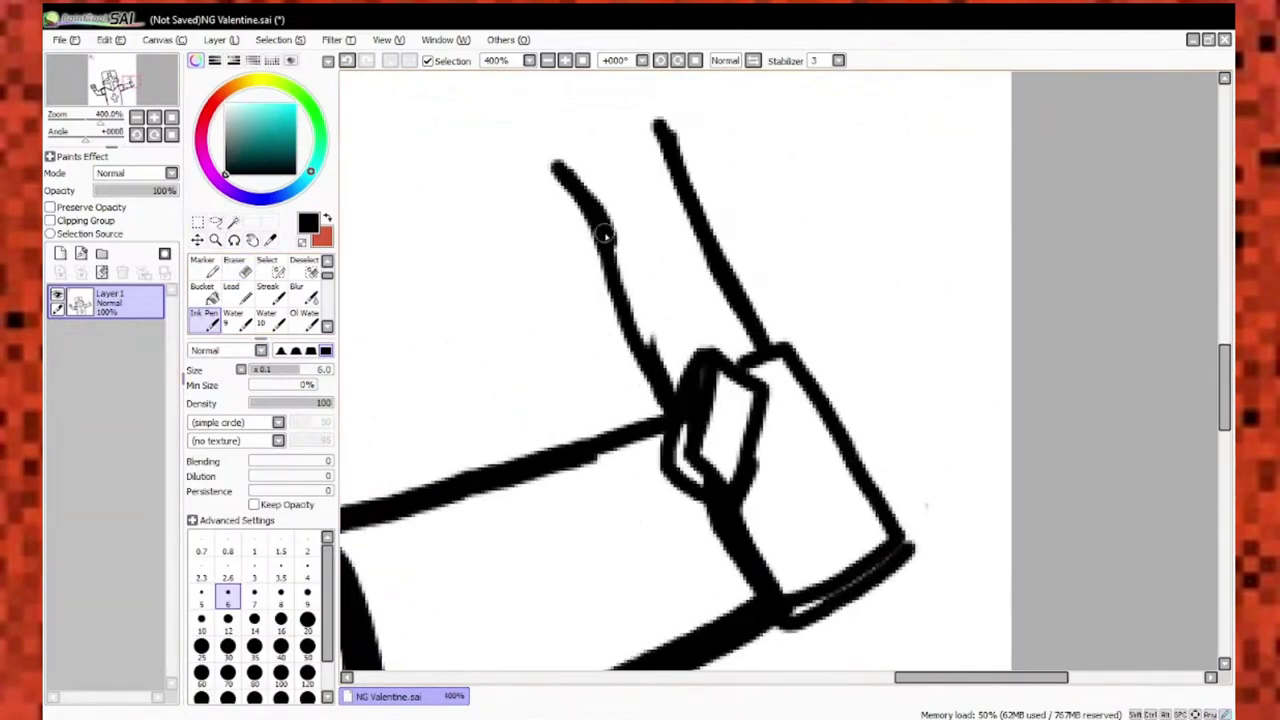
scroll(604, 234, down, 1)
drag(636, 240, 716, 388)
scroll(757, 386, down, 2)
drag(630, 150, 700, 340)
scroll(700, 340, down, 2)
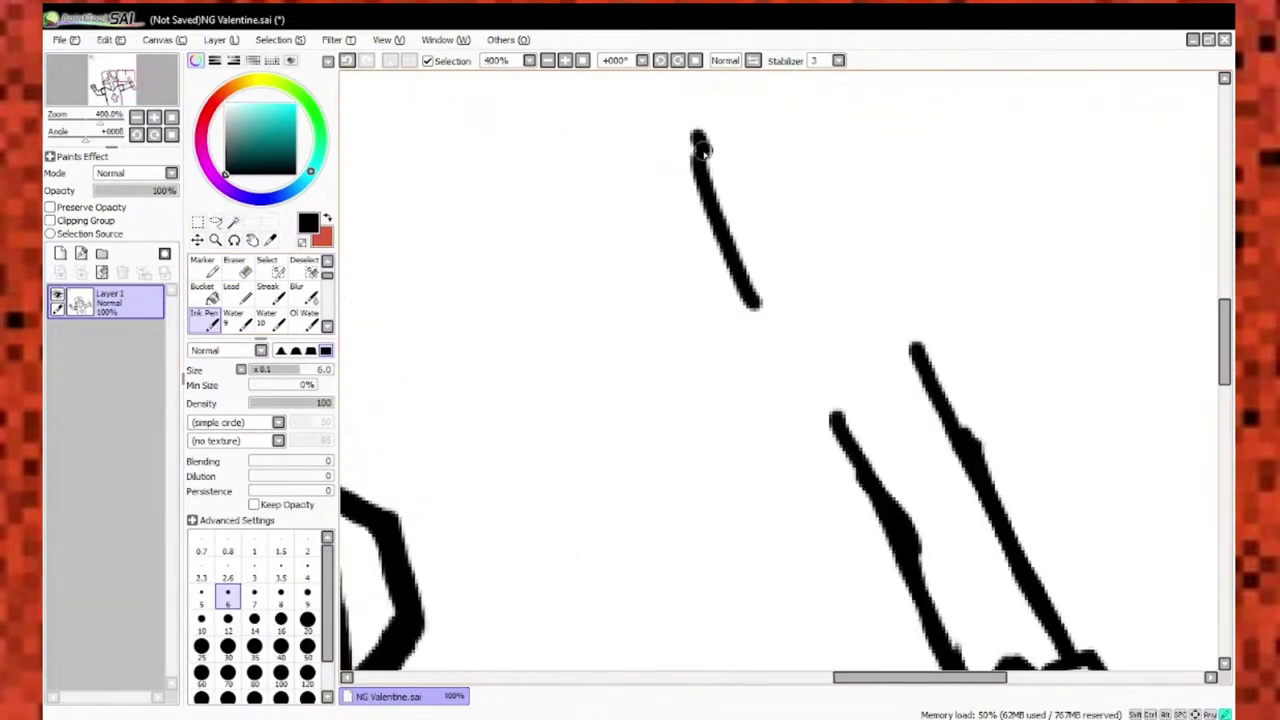
Lengthen the sword blade toward its tip and draw the handle below the gripping hand.
drag(700, 145, 870, 480)
scroll(900, 336, down, 4)
scroll(900, 336, up, 4)
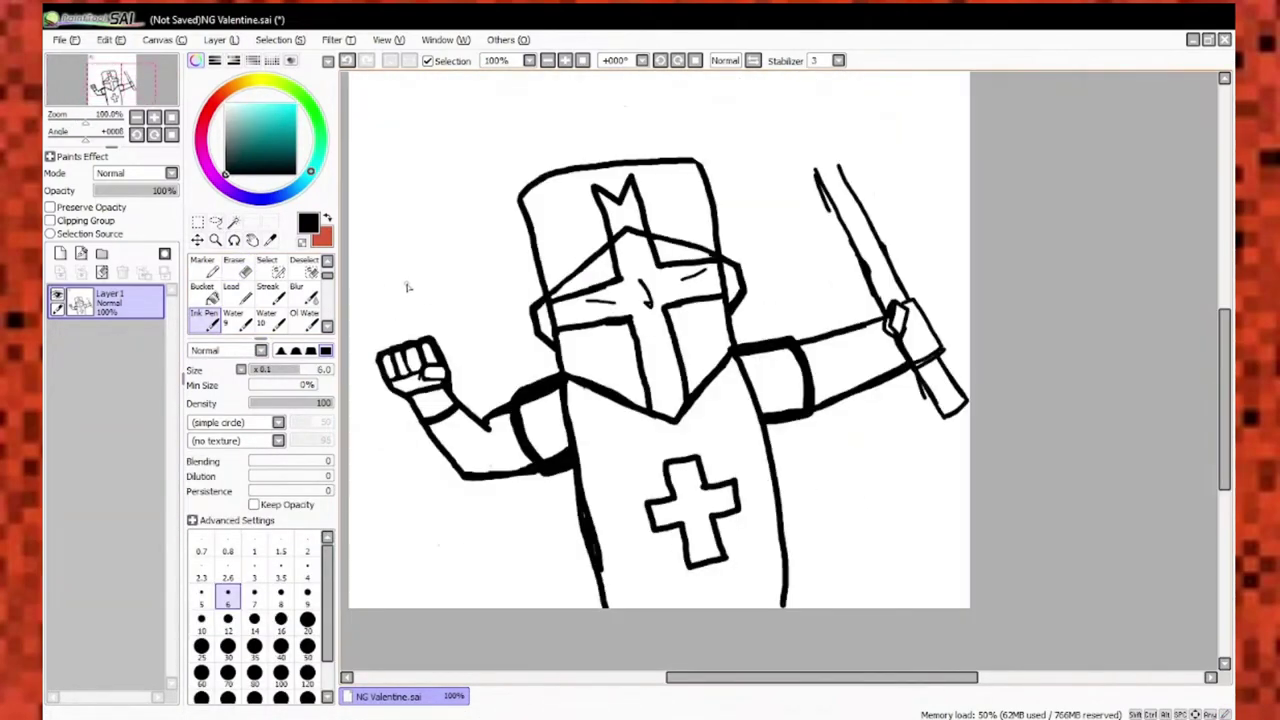
scroll(409, 283, down, 1)
scroll(414, 523, up, 2)
scroll(594, 409, up, 3)
scroll(737, 240, down, 5)
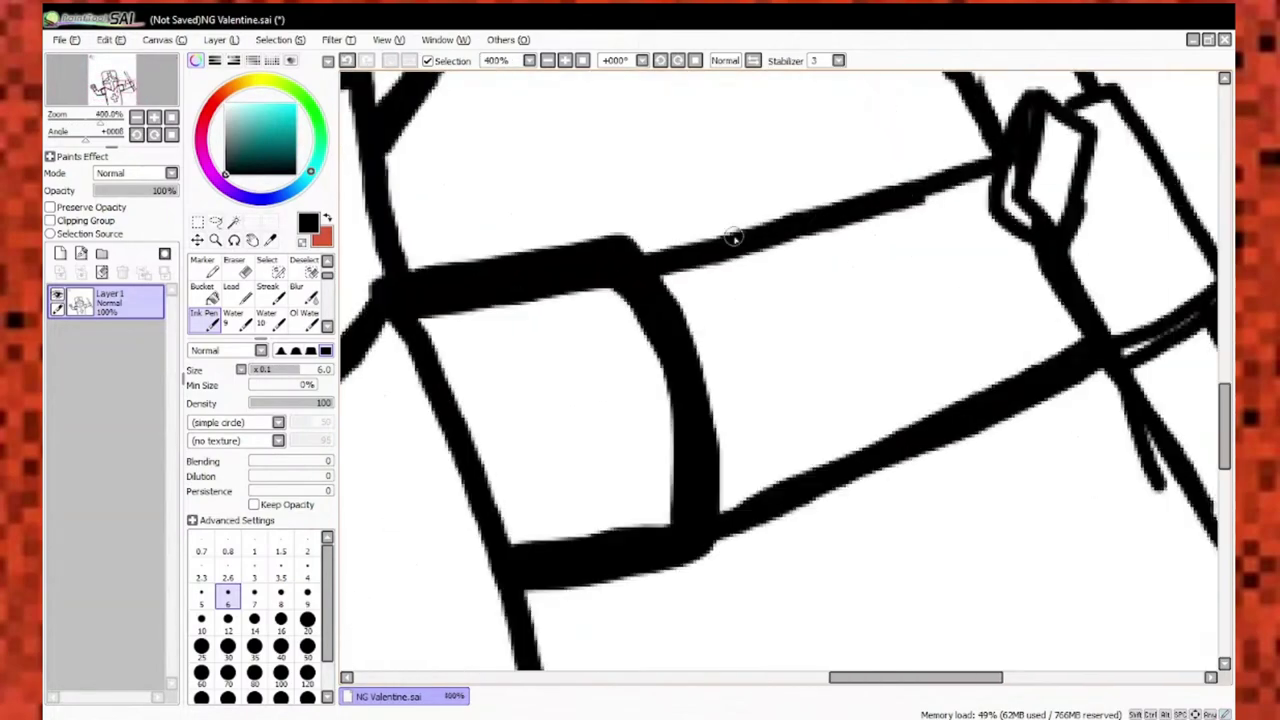
Erase the stray stroke beside the sword blade's upper end with the Eraser at size 20.
scroll(820, 275, up, 4)
key(e)
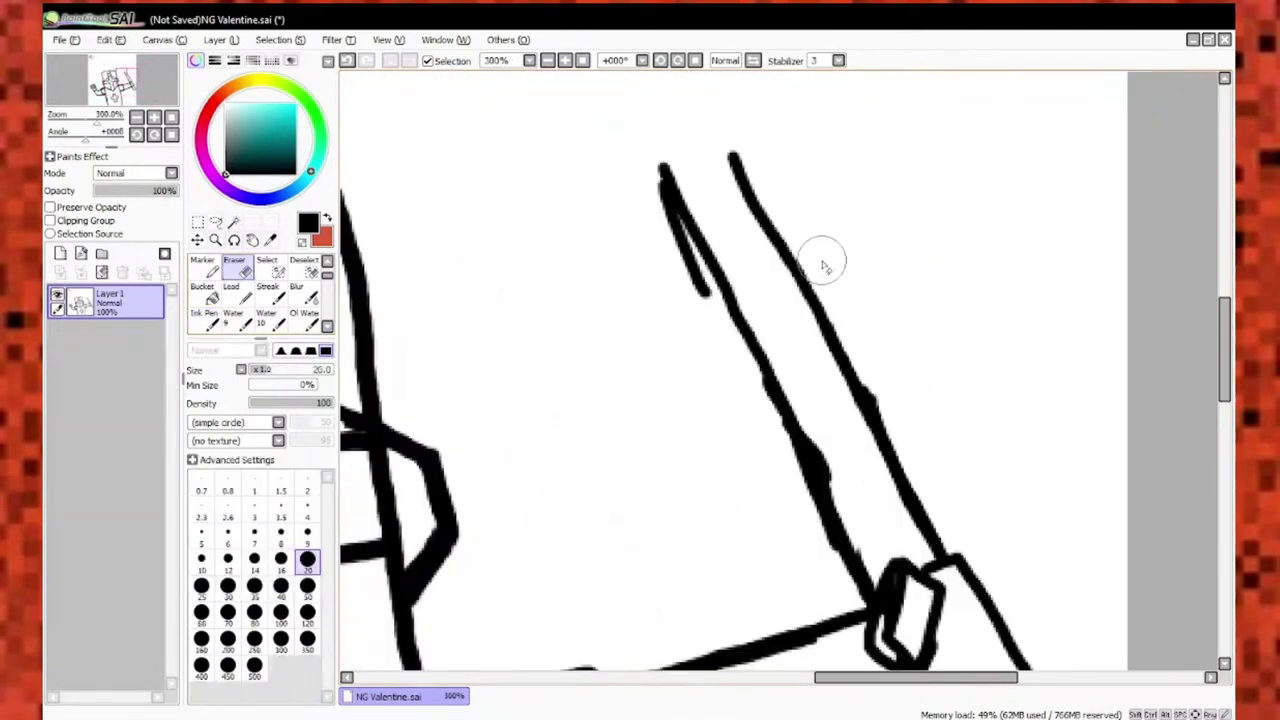
scroll(709, 334, up, 2)
key(n)
scroll(828, 592, down, 3)
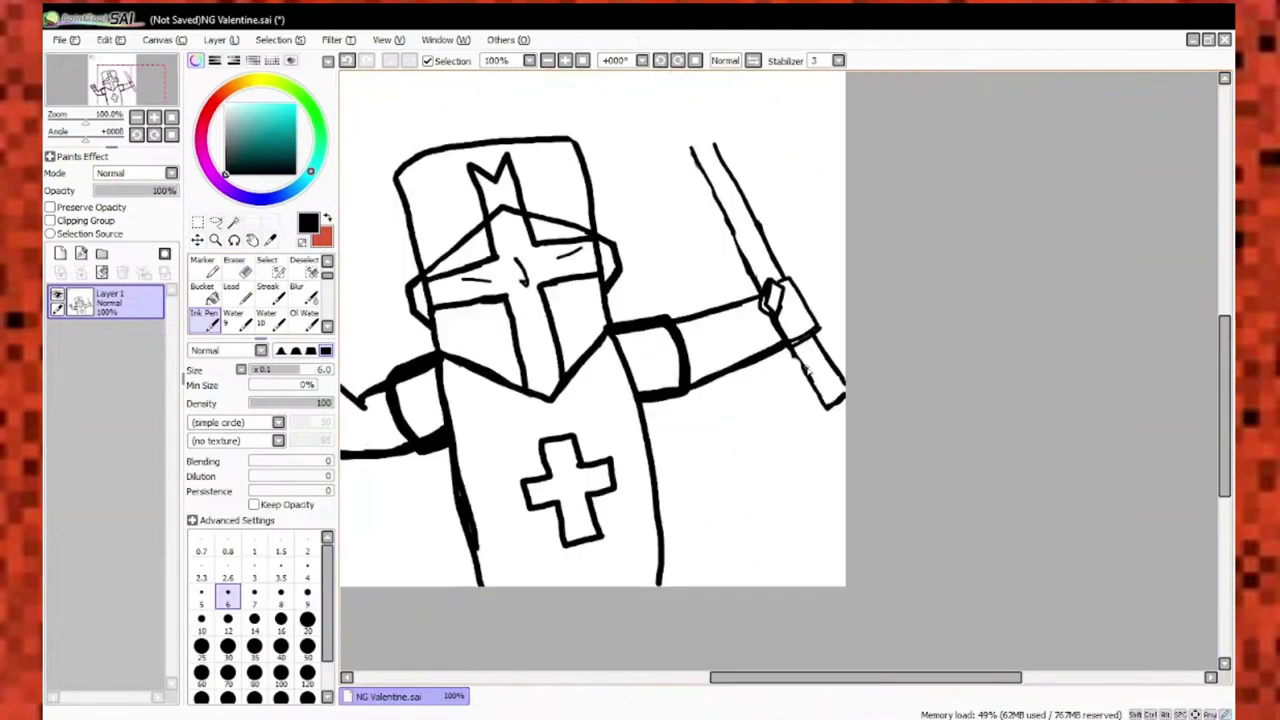
Clean up the doubled thumb outline on the sword hand with the Eraser and return to the Ink Pen.
scroll(828, 592, up, 1)
scroll(828, 592, up, 6)
key(e)
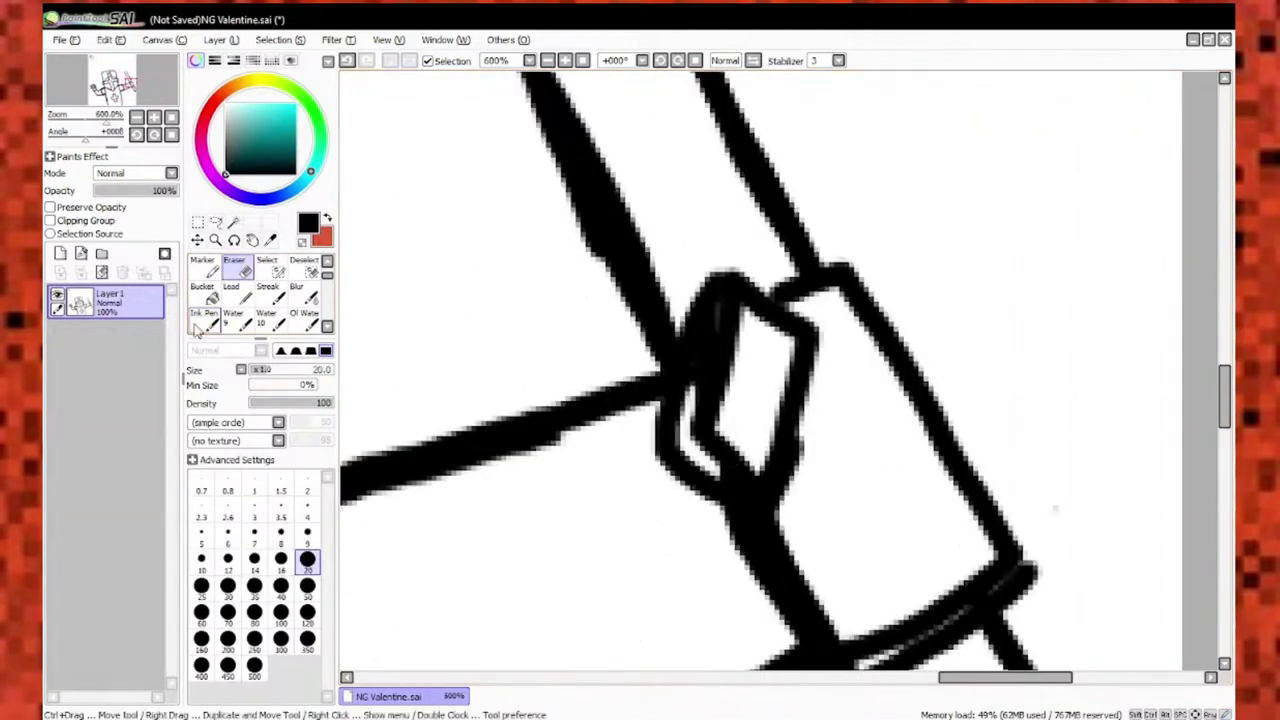
drag(792, 262, 794, 186)
scroll(651, 428, down, 2)
key(n)
scroll(777, 386, up, 1)
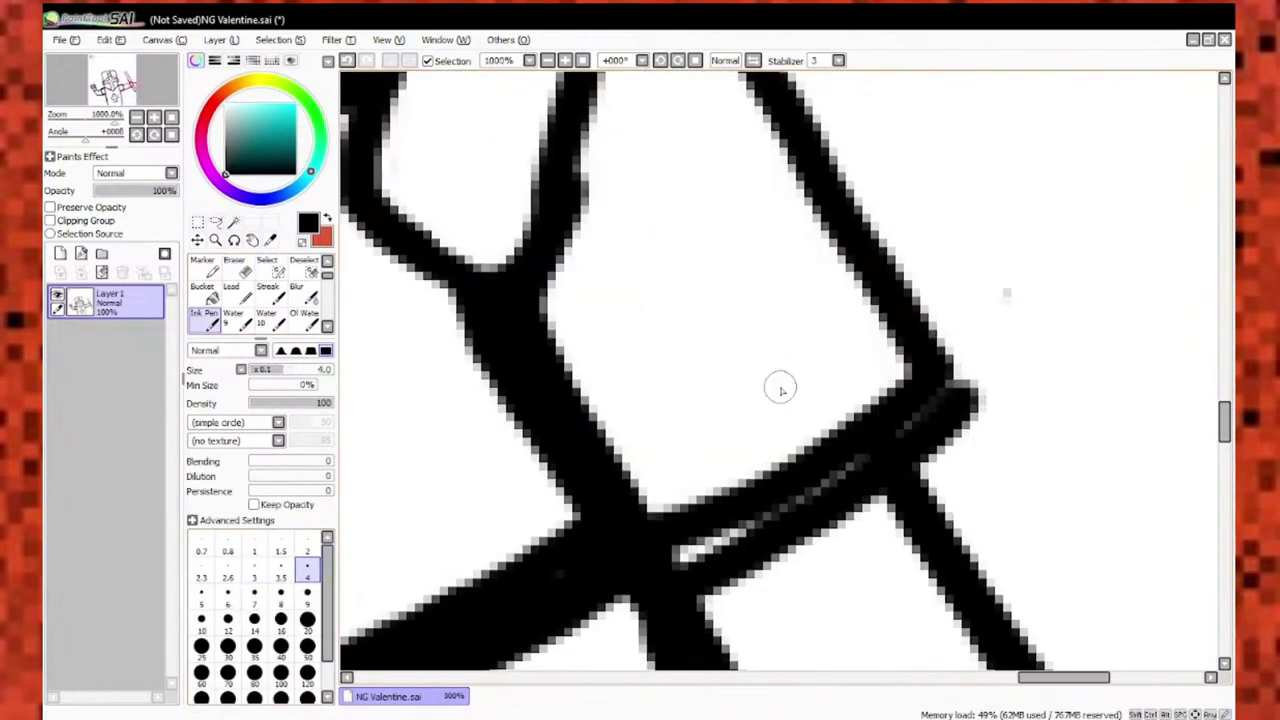
Draw three curved finger lines on the sword hand and fill its doubled lower edge with the Ink Pen at size 4.
scroll(690, 522, down, 1)
scroll(690, 522, down, 2)
key(bracketleft)
key(bracketleft)
key(bracketleft)
key(bracketleft)
drag(712, 232, 660, 285)
drag(758, 292, 665, 375)
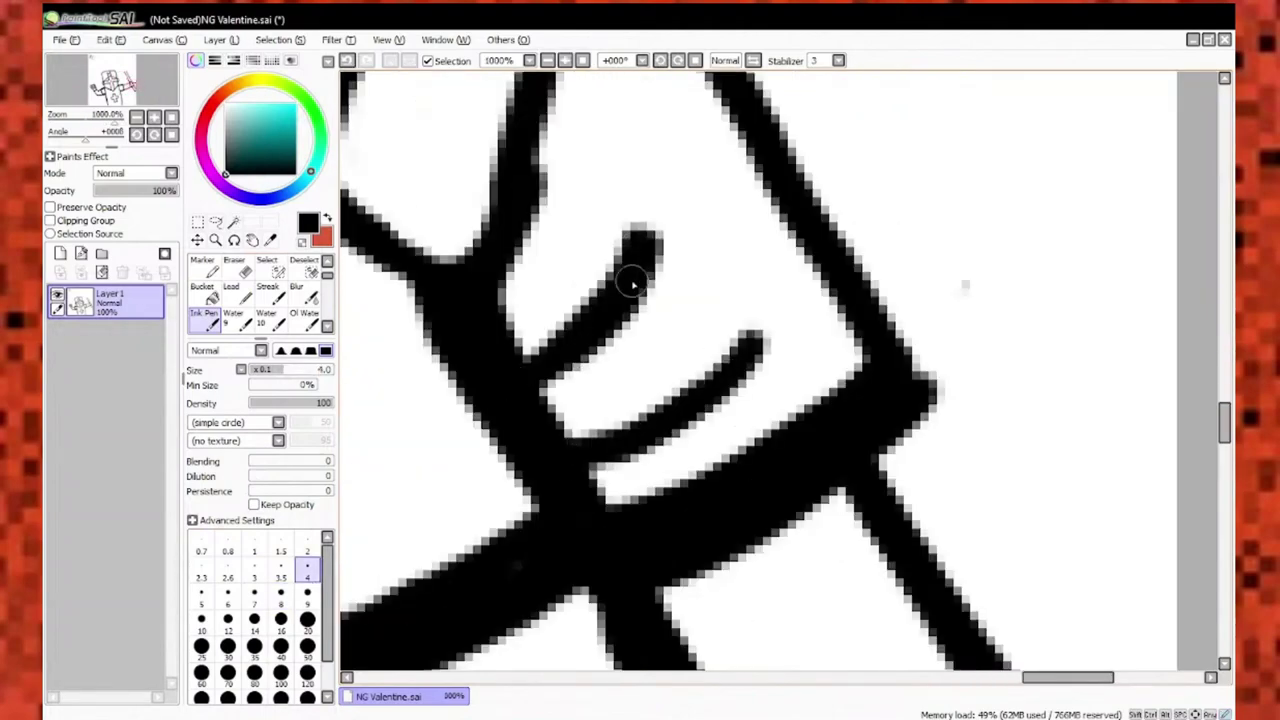
drag(838, 372, 690, 440)
scroll(670, 383, down, 6)
scroll(600, 330, up, 2)
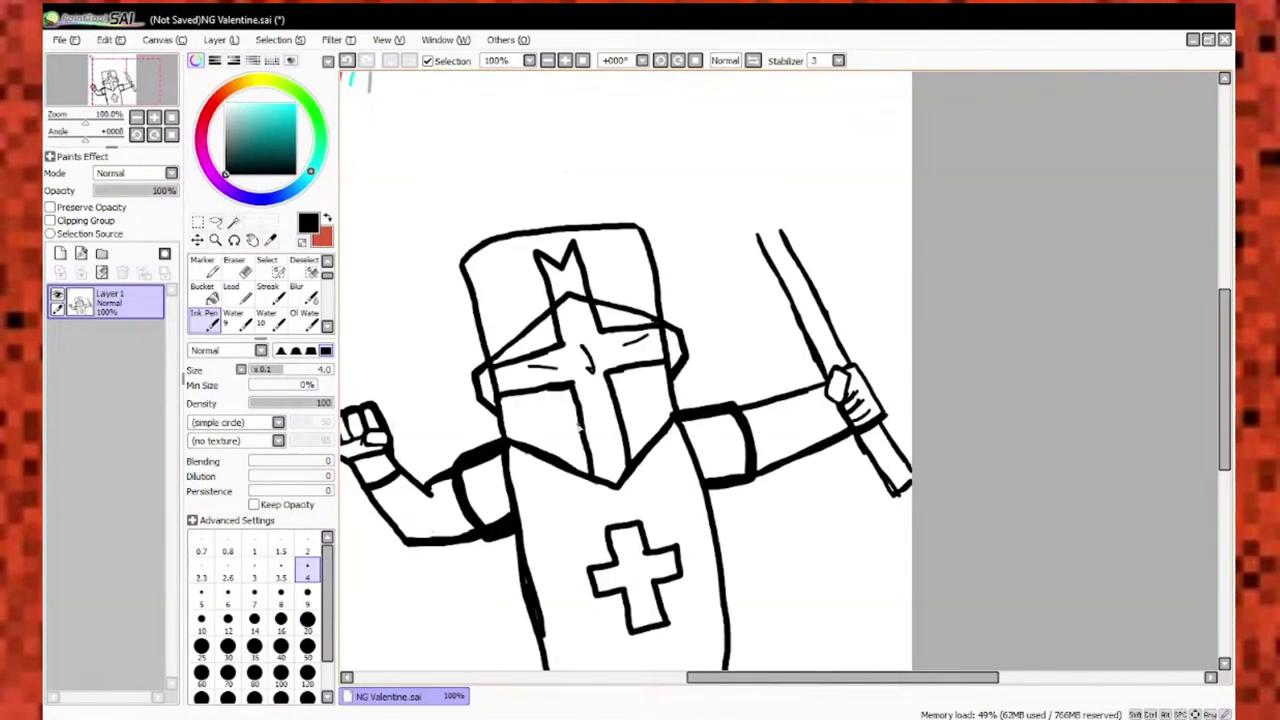
scroll(591, 424, up, 1)
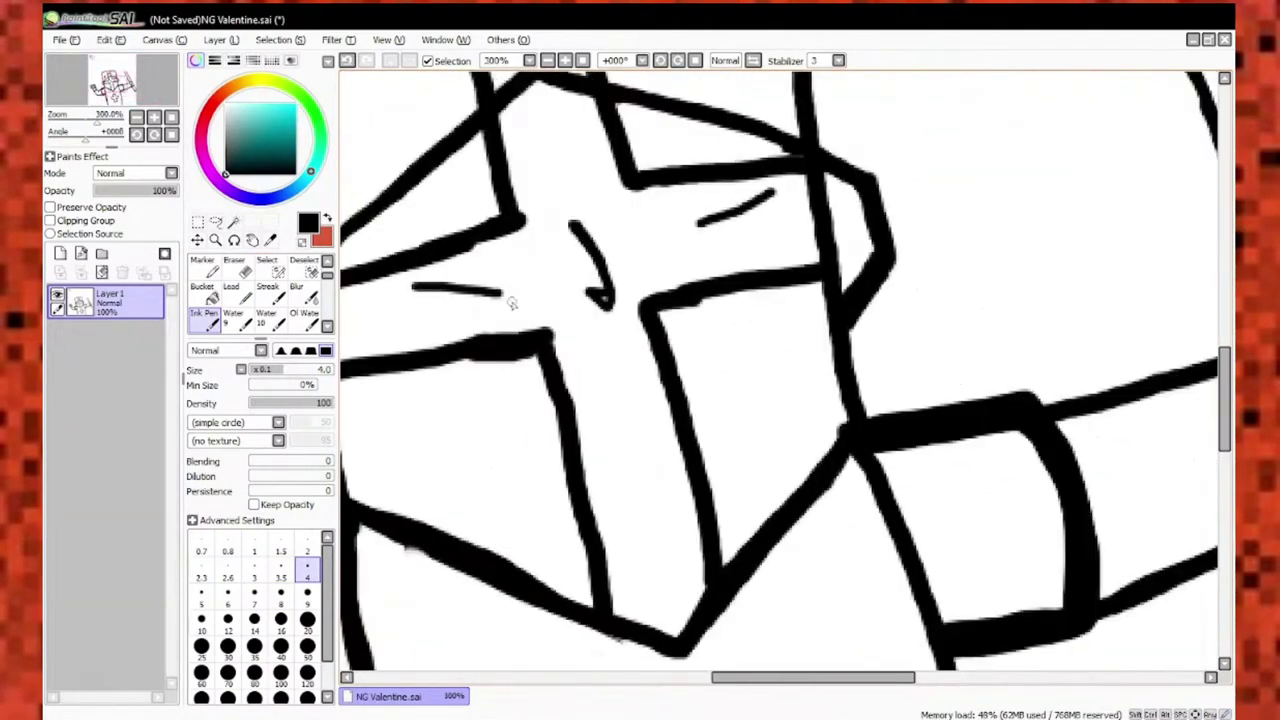
scroll(591, 424, down, 3)
scroll(470, 142, up, 2)
scroll(497, 272, down, 4)
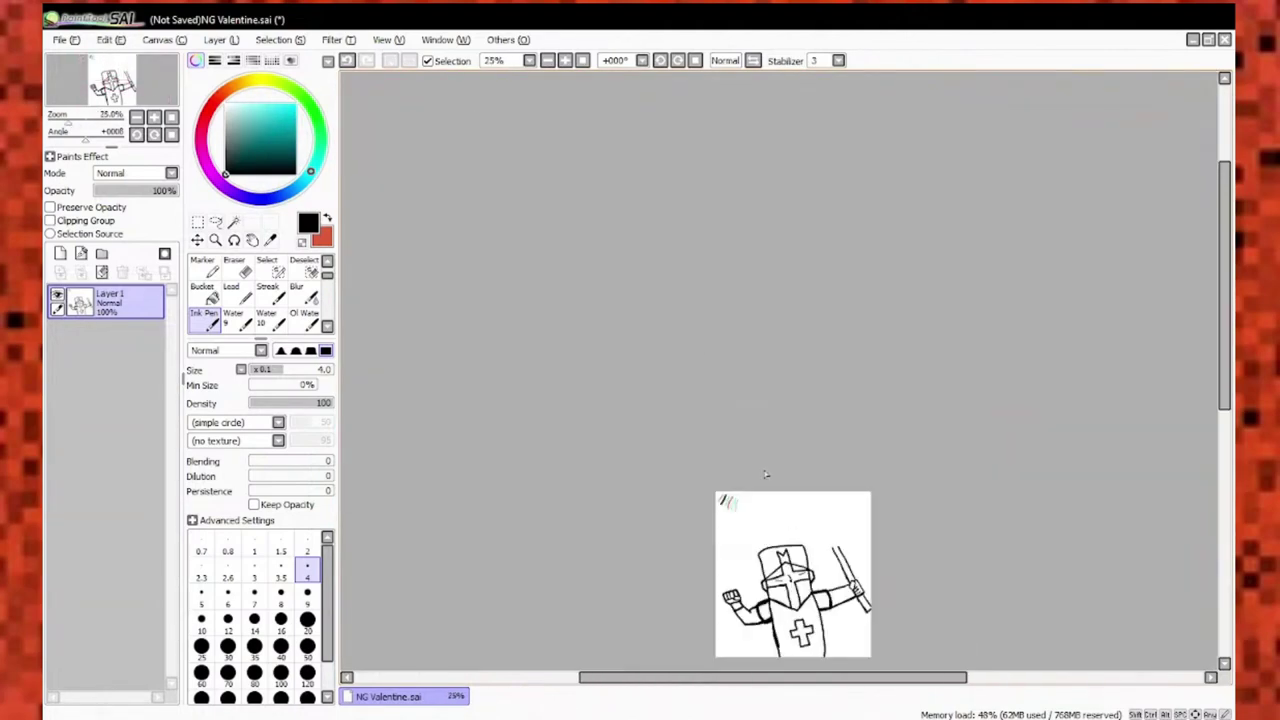
scroll(851, 586, up, 10)
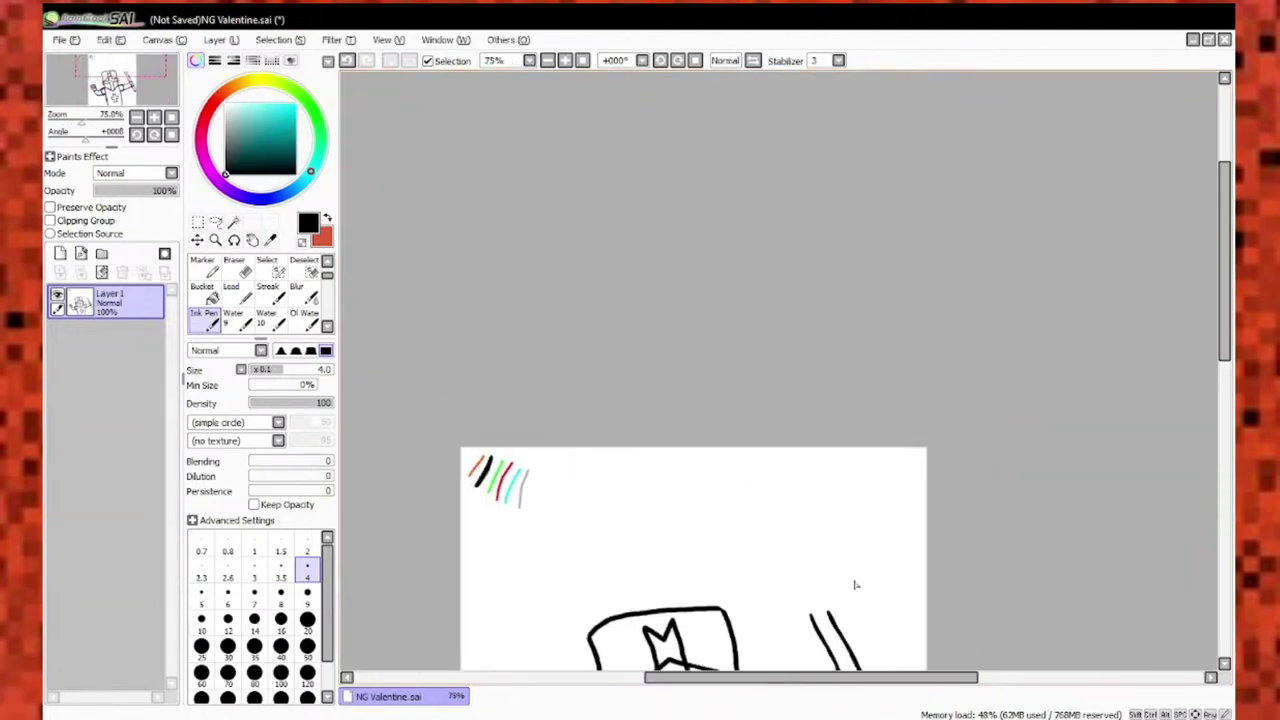
Draw a cuff line across the forearm just before the gripping hand with the Ink Pen at size 6.
key(e)
scroll(812, 392, down, 7)
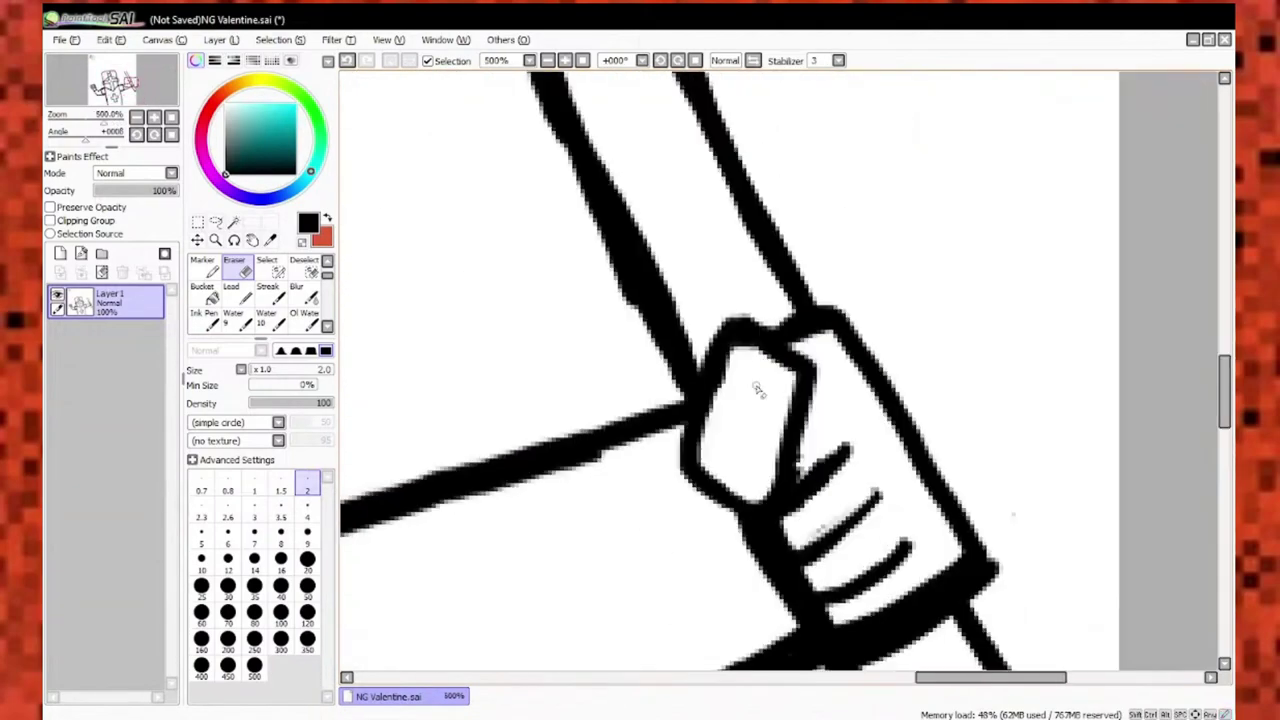
key(n)
scroll(700, 400, up, 4)
key(bracketright)
drag(760, 320, 826, 440)
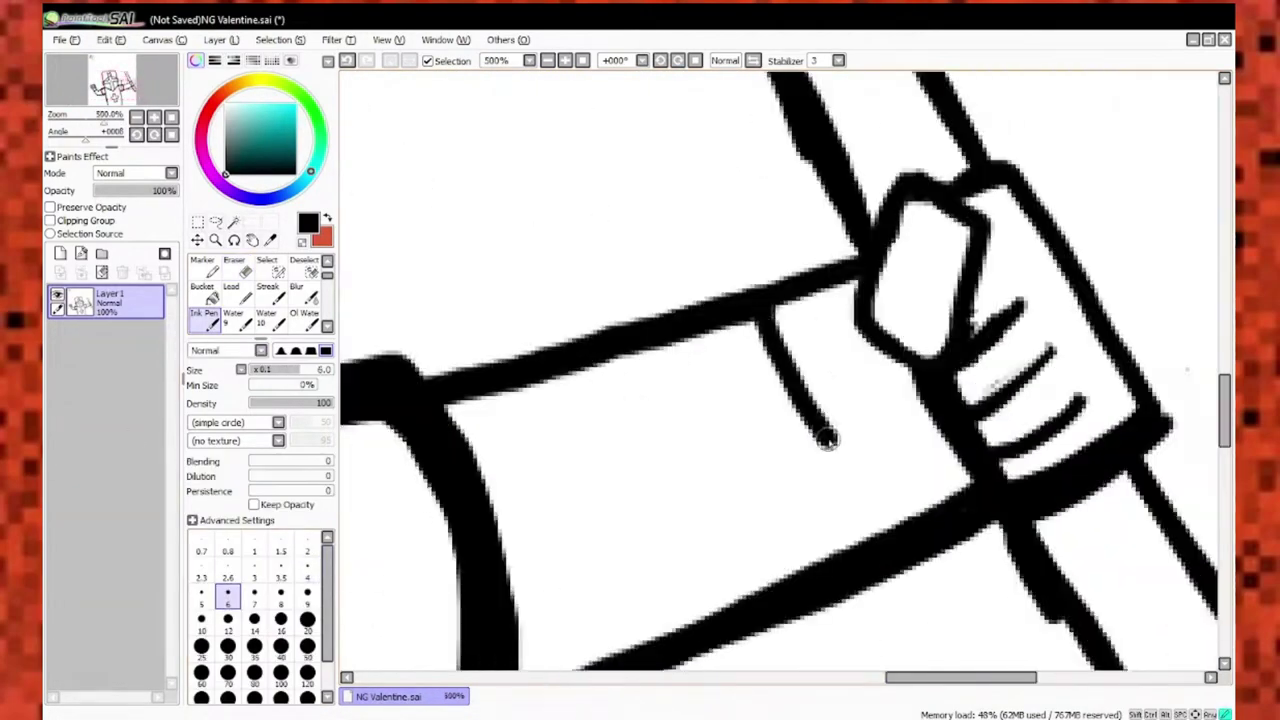
scroll(888, 543, down, 5)
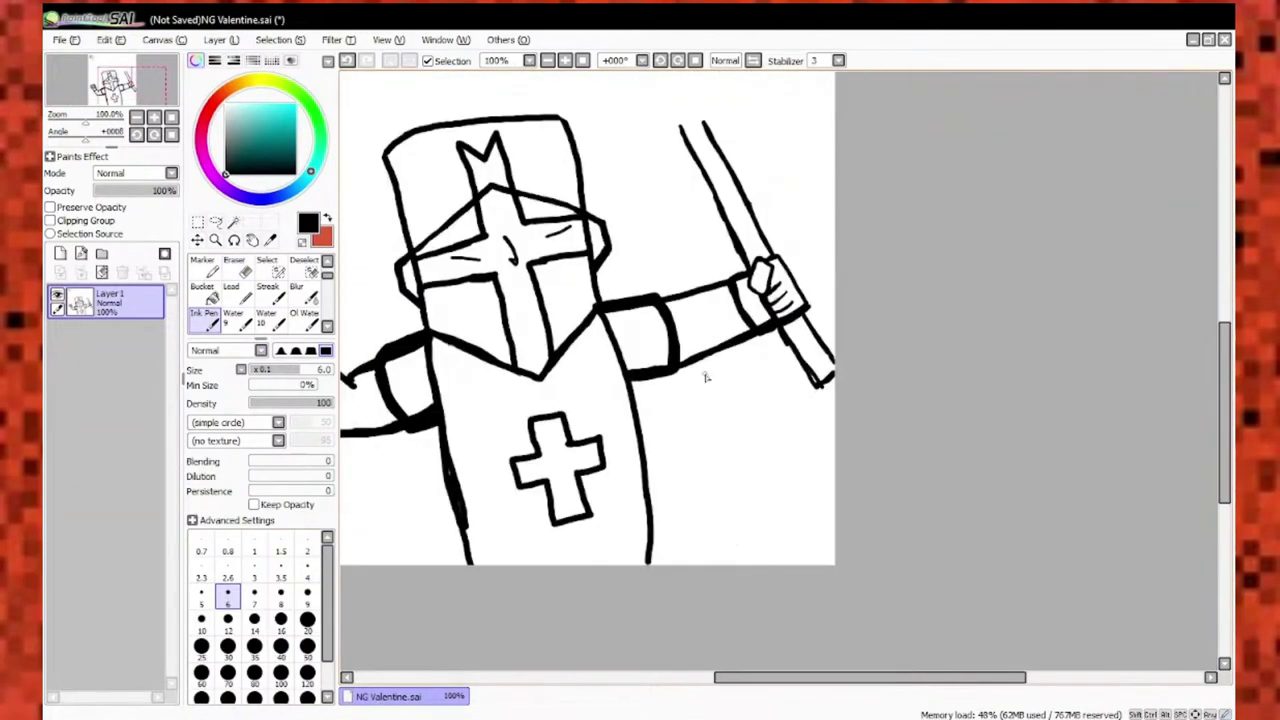
Touch up the finger lines on the gripping hand with the Ink Pen at size 4.
scroll(700, 371, up, 2)
scroll(552, 446, up, 3)
scroll(580, 420, down, 4)
key(bracketleft)
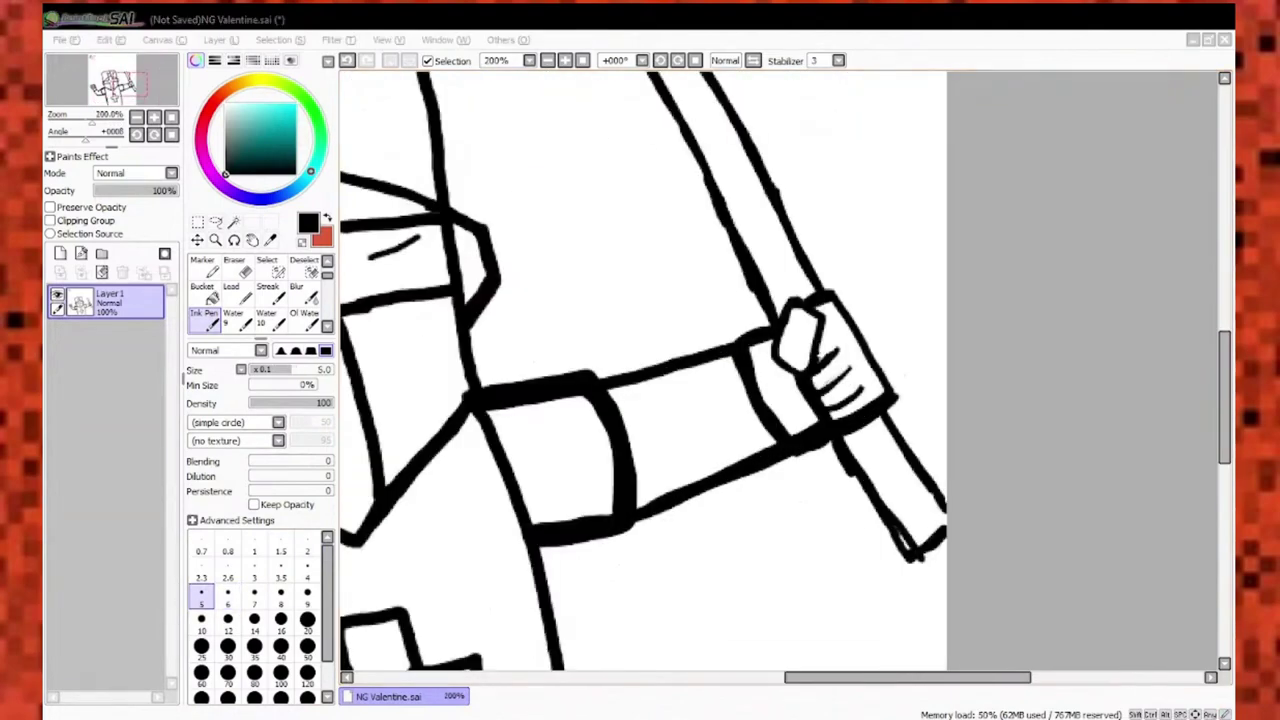
scroll(605, 387, down, 3)
scroll(790, 420, up, 5)
scroll(800, 450, down, 3)
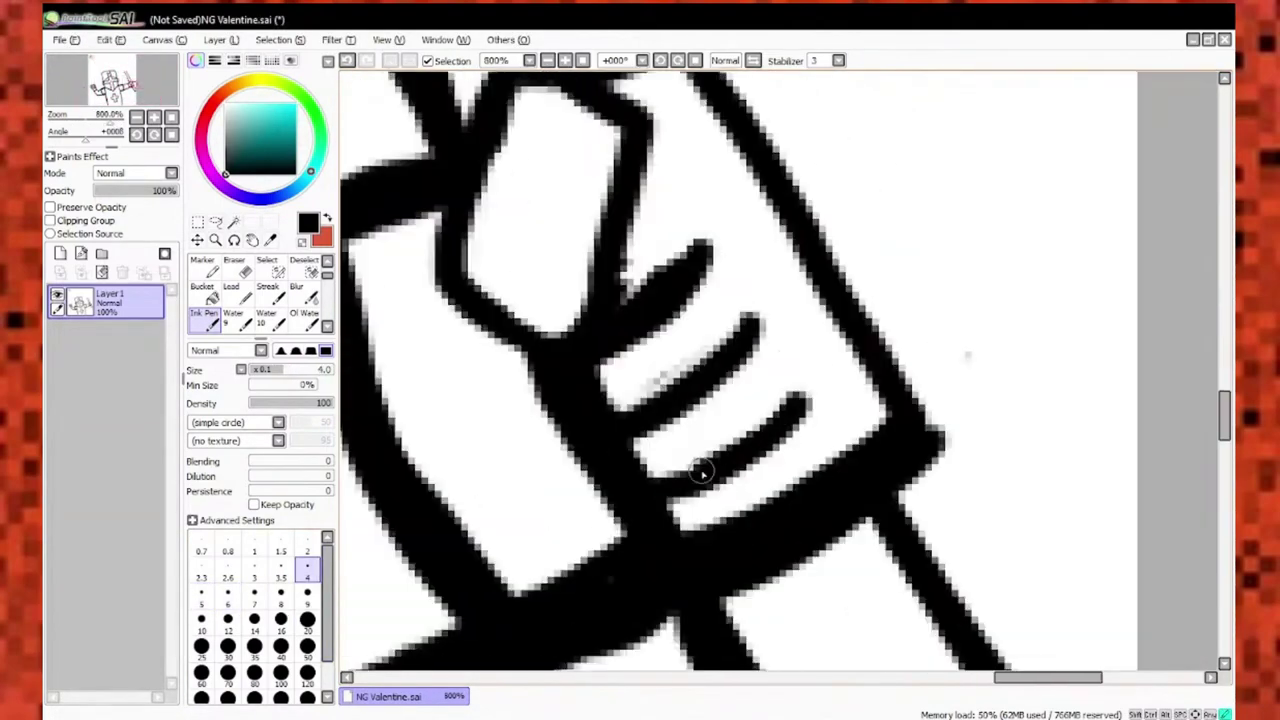
key(bracketleft)
scroll(753, 438, down, 2)
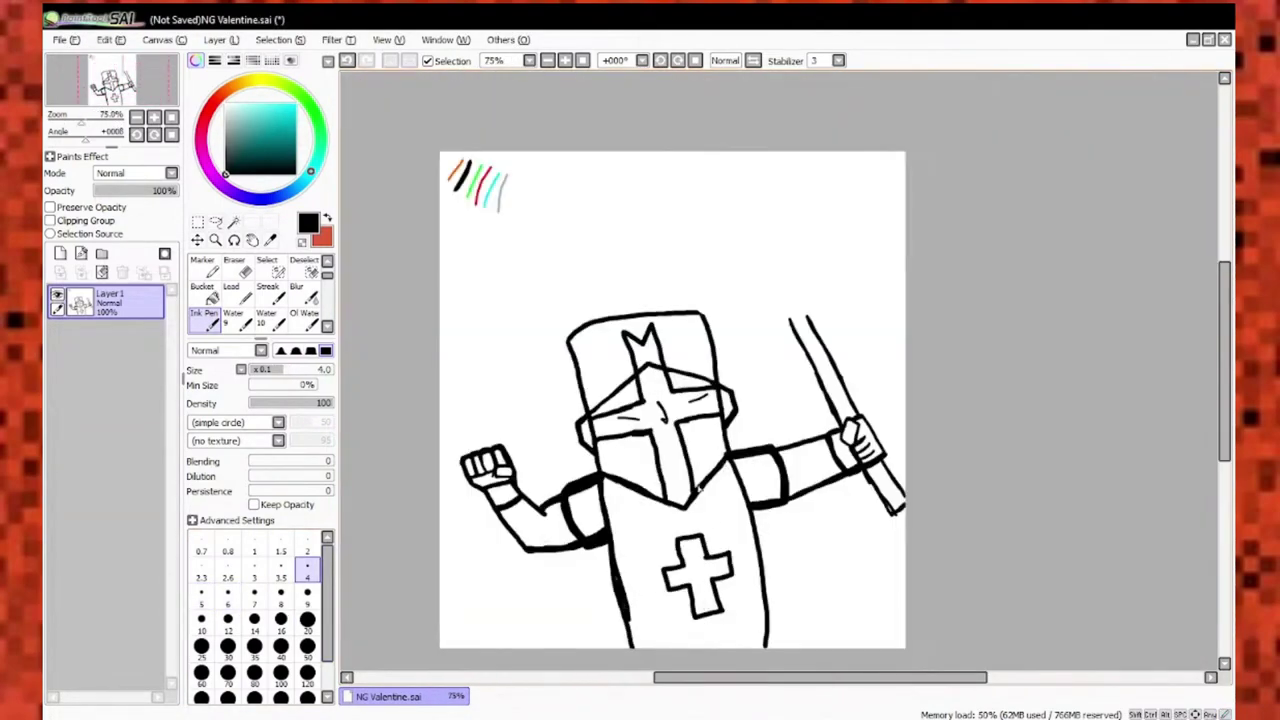
scroll(771, 286, up, 1)
scroll(700, 320, down, 2)
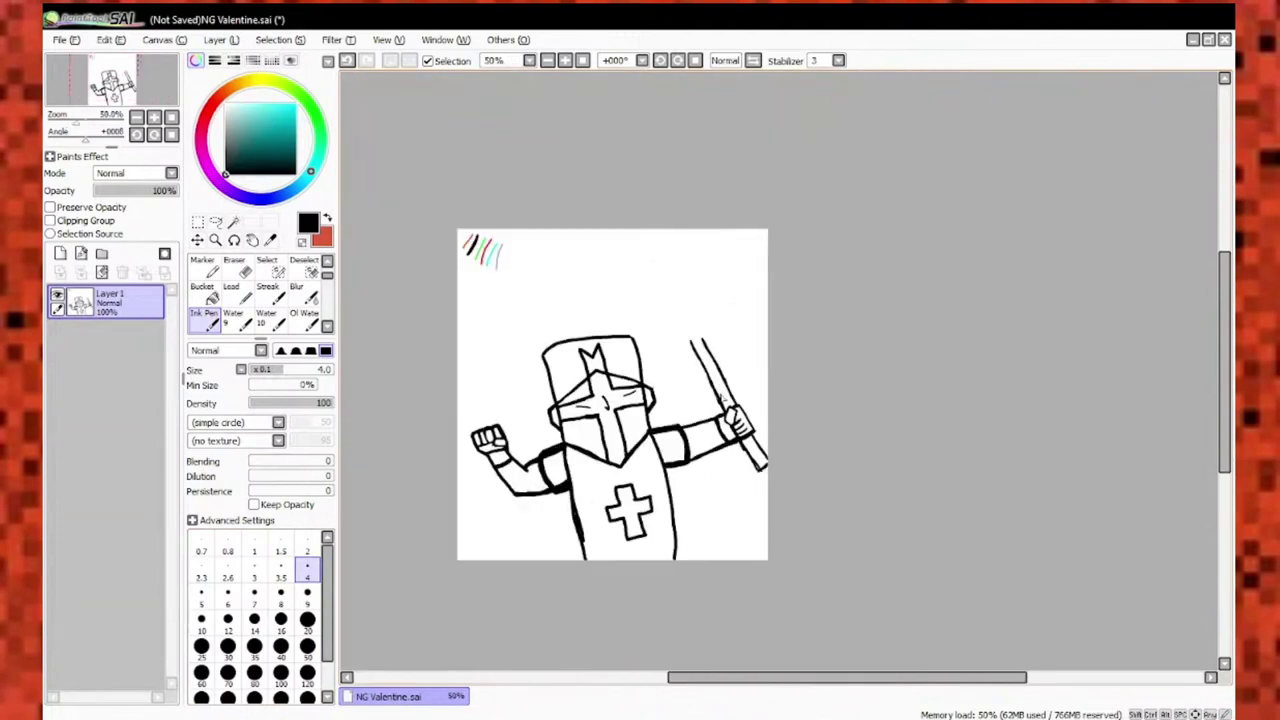
scroll(675, 346, up, 1)
scroll(719, 275, down, 1)
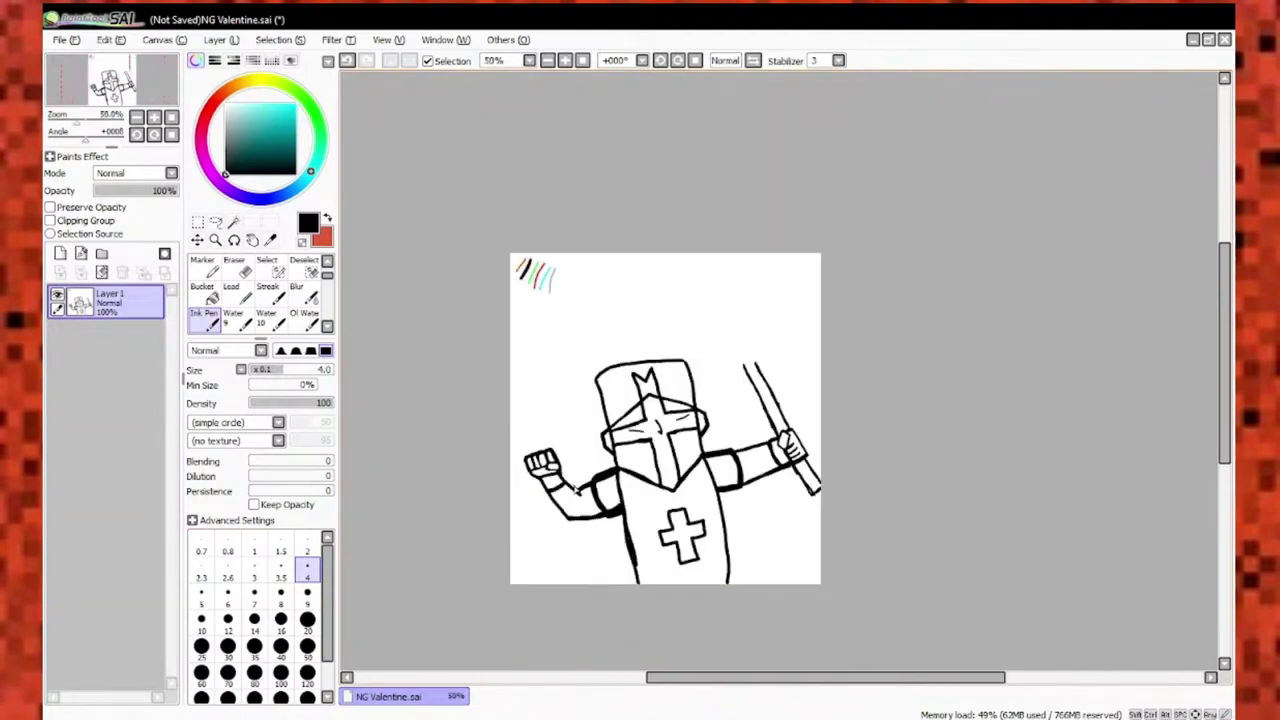
scroll(650, 300, up, 1)
drag(891, 253, 930, 282)
drag(911, 244, 901, 274)
scroll(583, 463, up, 1)
scroll(583, 463, down, 2)
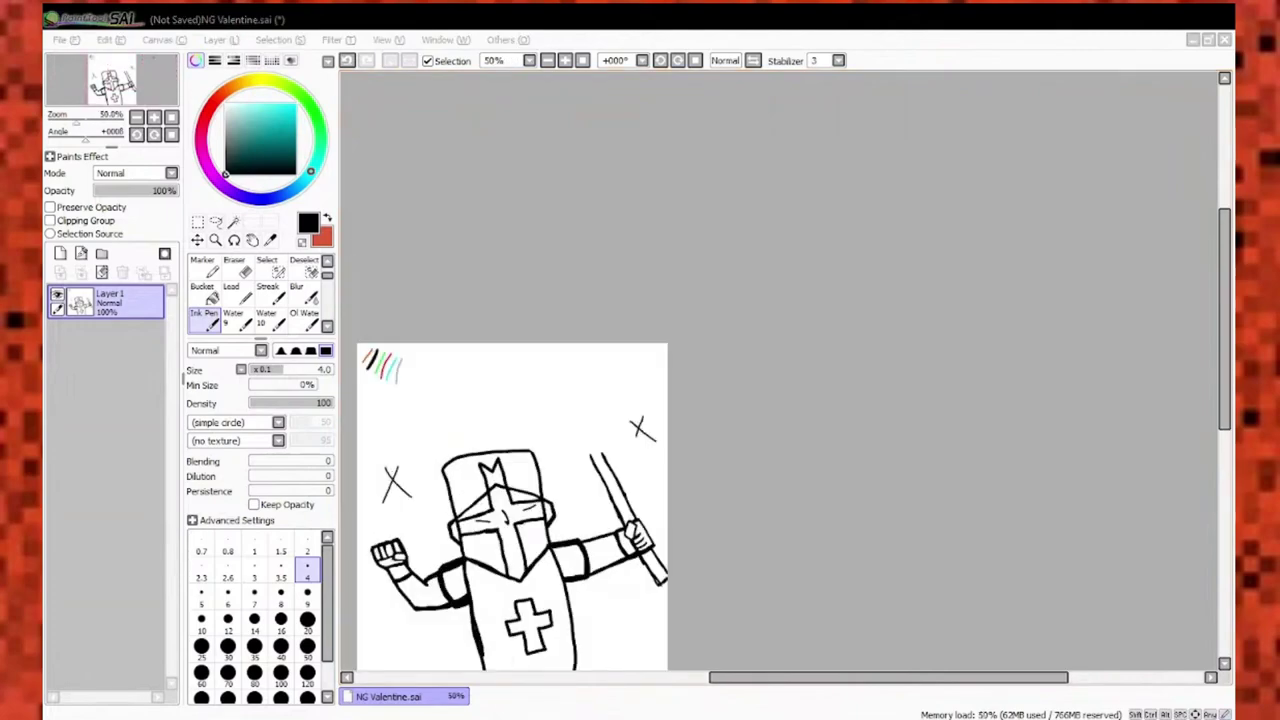
scroll(700, 400, down, 3)
scroll(967, 461, up, 2)
scroll(967, 461, up, 3)
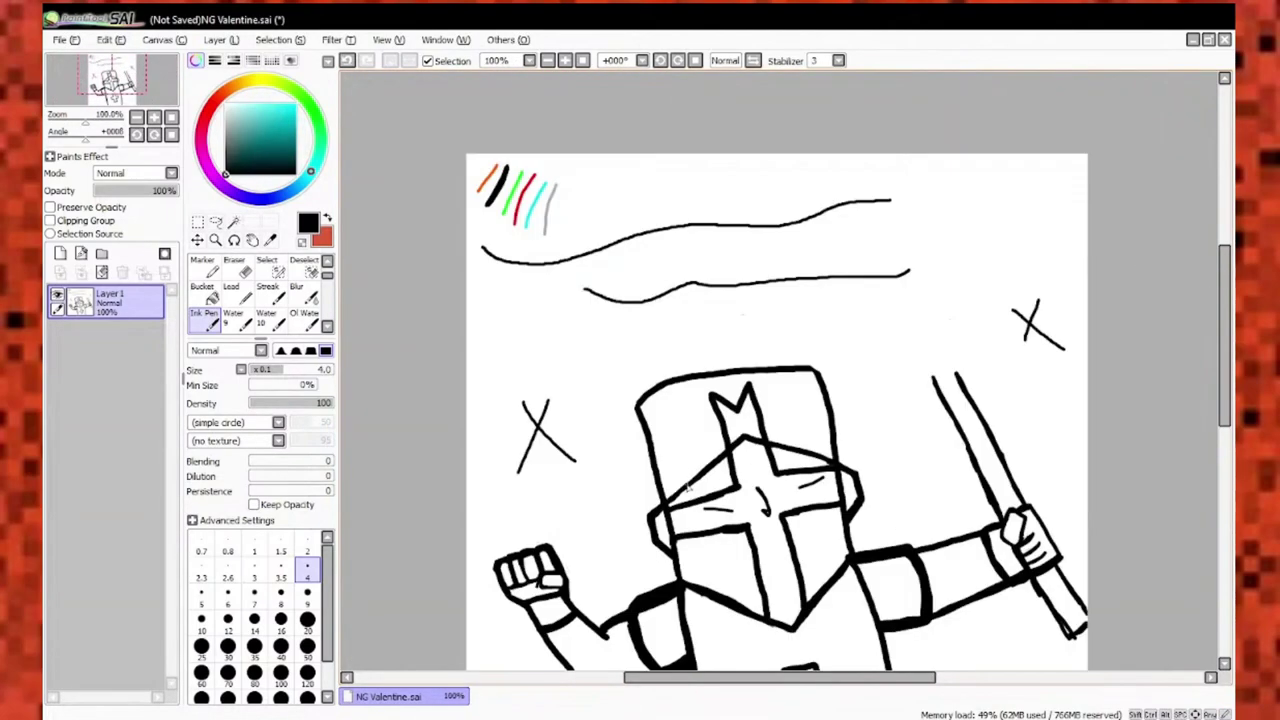
Thicken the lower wrist outline between the cuff and the gripping hand with the Ink Pen at size 8.
scroll(967, 461, down, 3)
scroll(712, 424, up, 4)
scroll(712, 424, up, 2)
scroll(712, 424, down, 3)
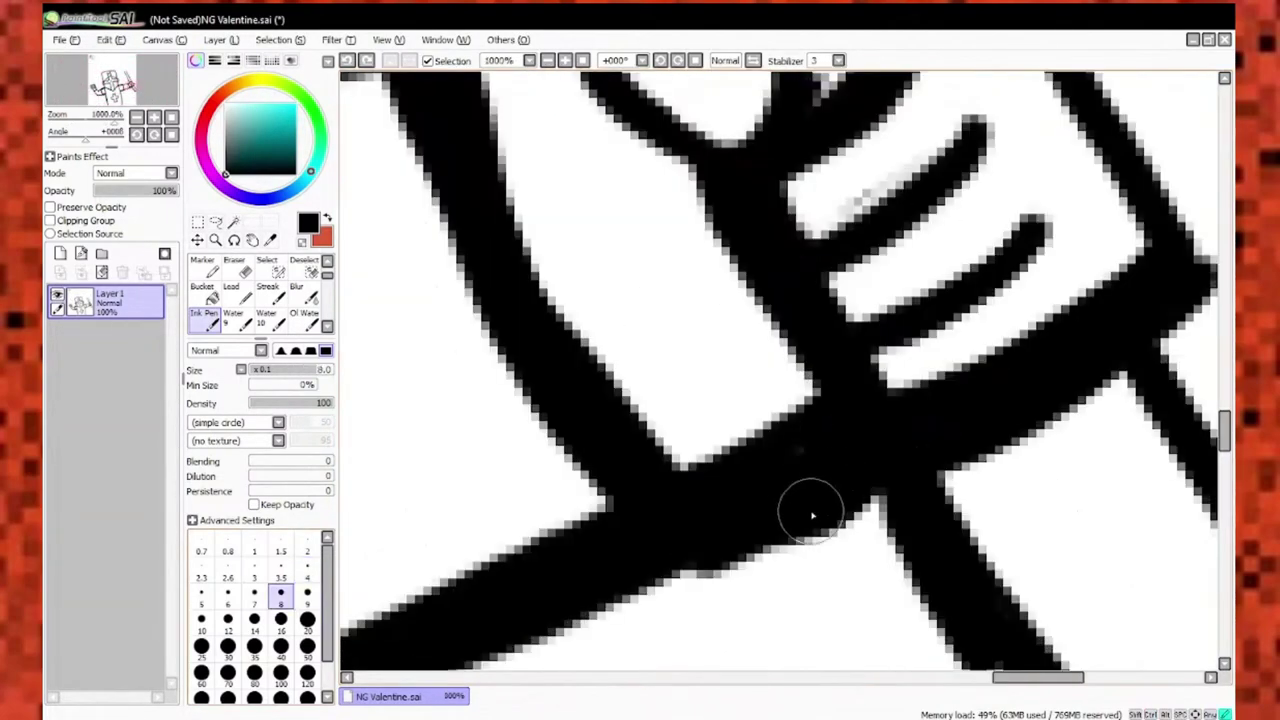
scroll(829, 443, up, 2)
key(bracketright)
key(bracketright)
key(bracketright)
scroll(576, 484, down, 3)
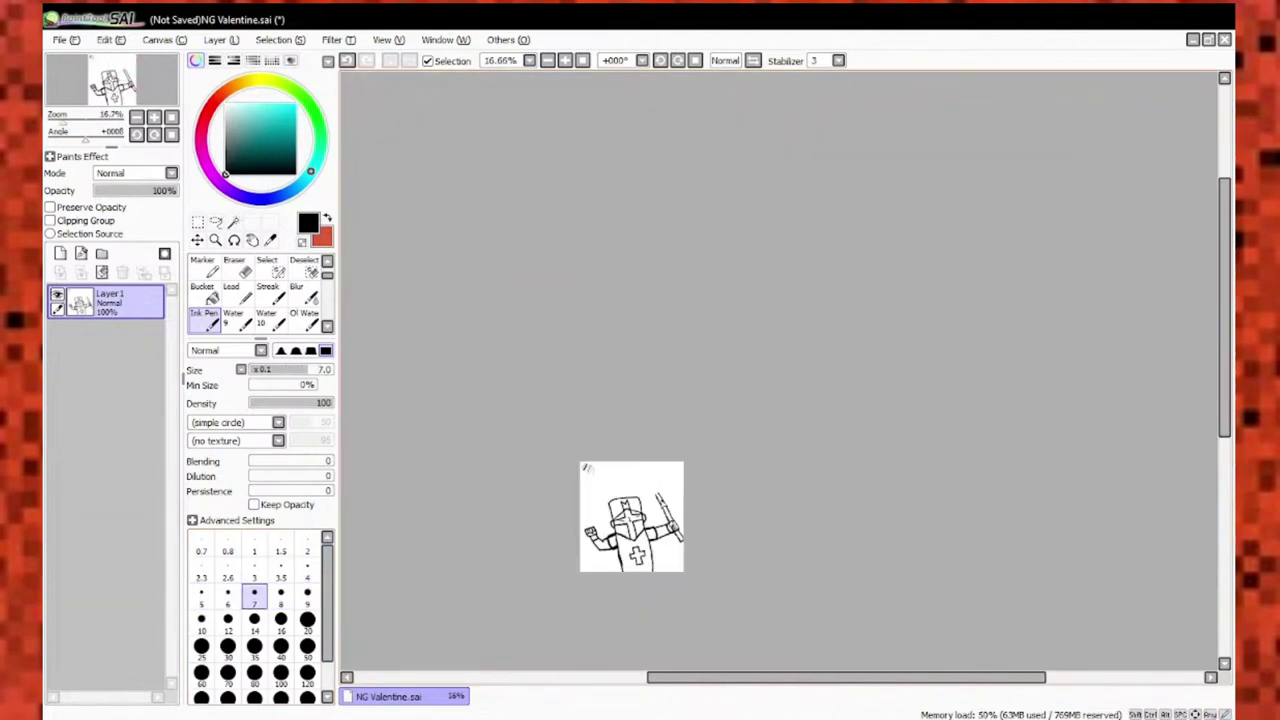
Draw a tilted square block at the upper end of the weapon's shaft and switch to the Eraser.
scroll(576, 484, up, 3)
mouse_move(714, 337)
mouse_down()
mouse_move(643, 177)
mouse_move(714, 337)
mouse_up()
scroll(714, 337, up, 1)
click(245, 268)
scroll(614, 363, down, 1)
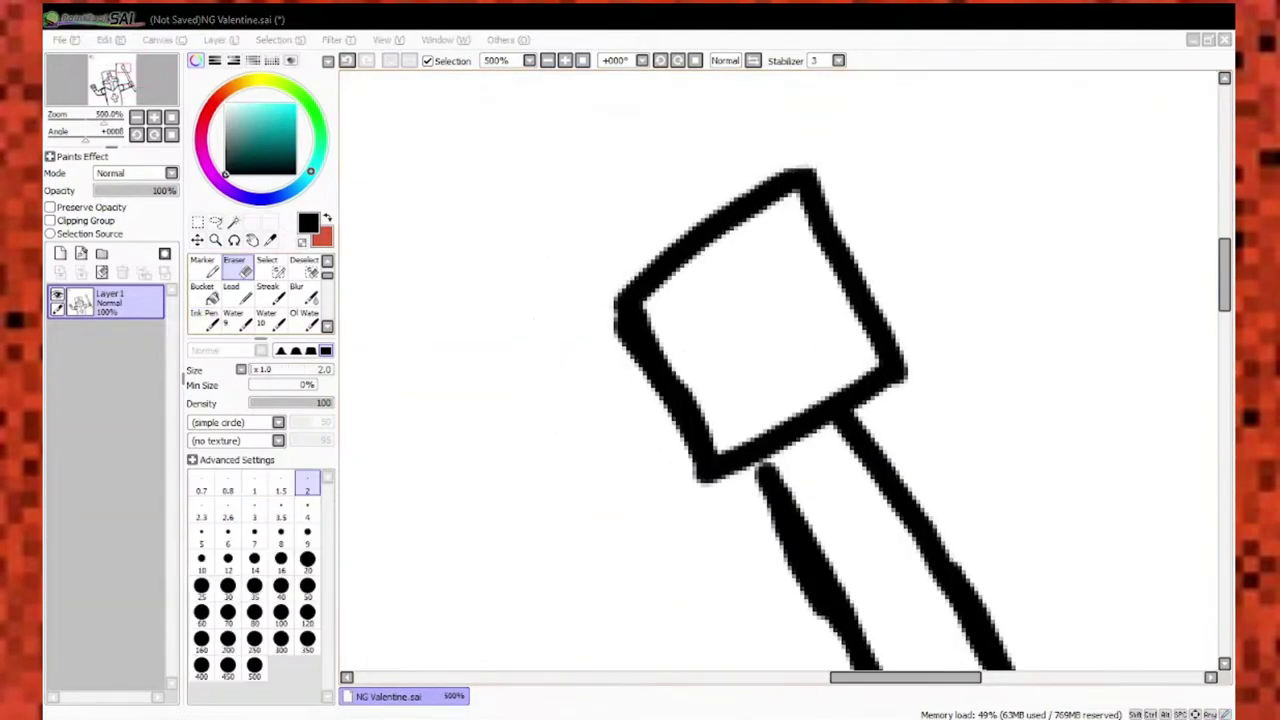
Draw a smaller cap on top of the square block at the shaft's upper end with the Ink Pen.
scroll(466, 514, down, 1)
scroll(632, 268, up, 3)
key(n)
mouse_move(632, 268)
mouse_down()
mouse_move(590, 350)
mouse_move(950, 160)
mouse_up()
scroll(800, 250, down, 2)
Draw a row of knuckle bumps along the outer edge of the gripping hand with the Ink Pen at size 4.
scroll(886, 430, up, 2)
scroll(858, 240, up, 1)
drag(858, 240, 955, 440)
scroll(955, 440, down, 2)
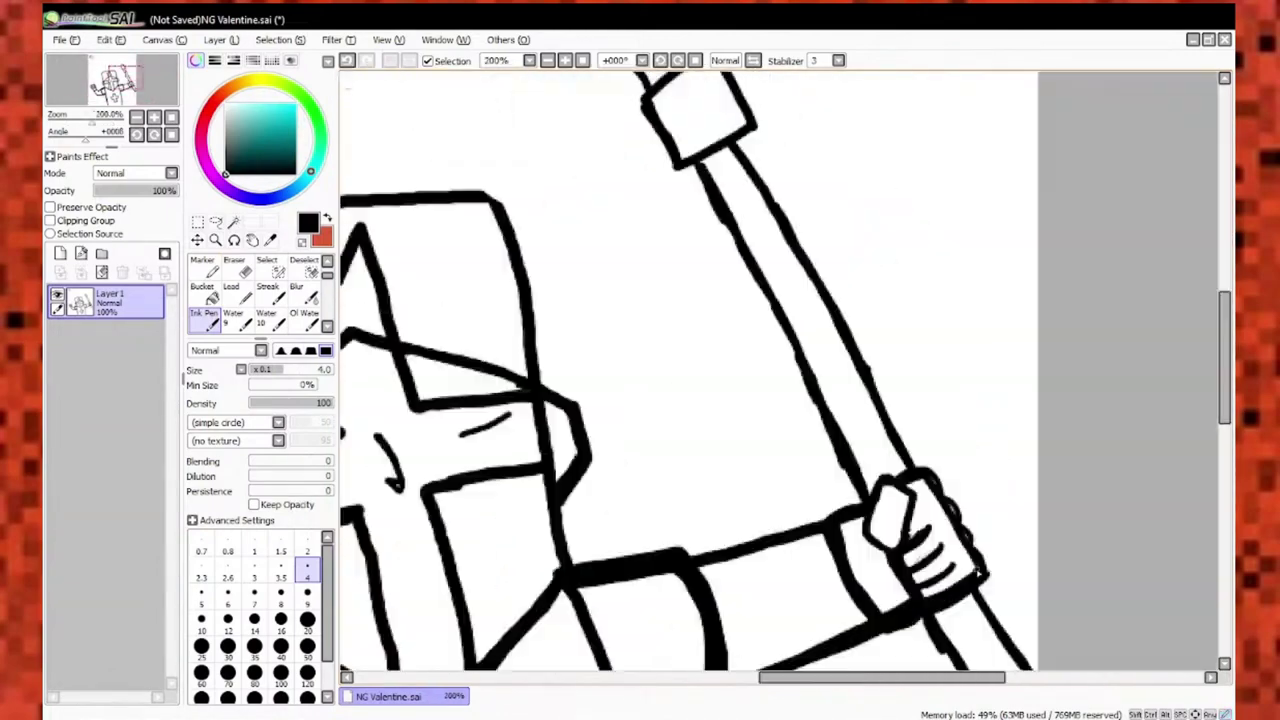
Erase the old straight hand outline inside the knuckle bumps with the Eraser at size 5.
scroll(700, 300, up, 2)
key(e)
scroll(700, 350, down, 2)
scroll(850, 552, up, 2)
scroll(850, 552, down, 2)
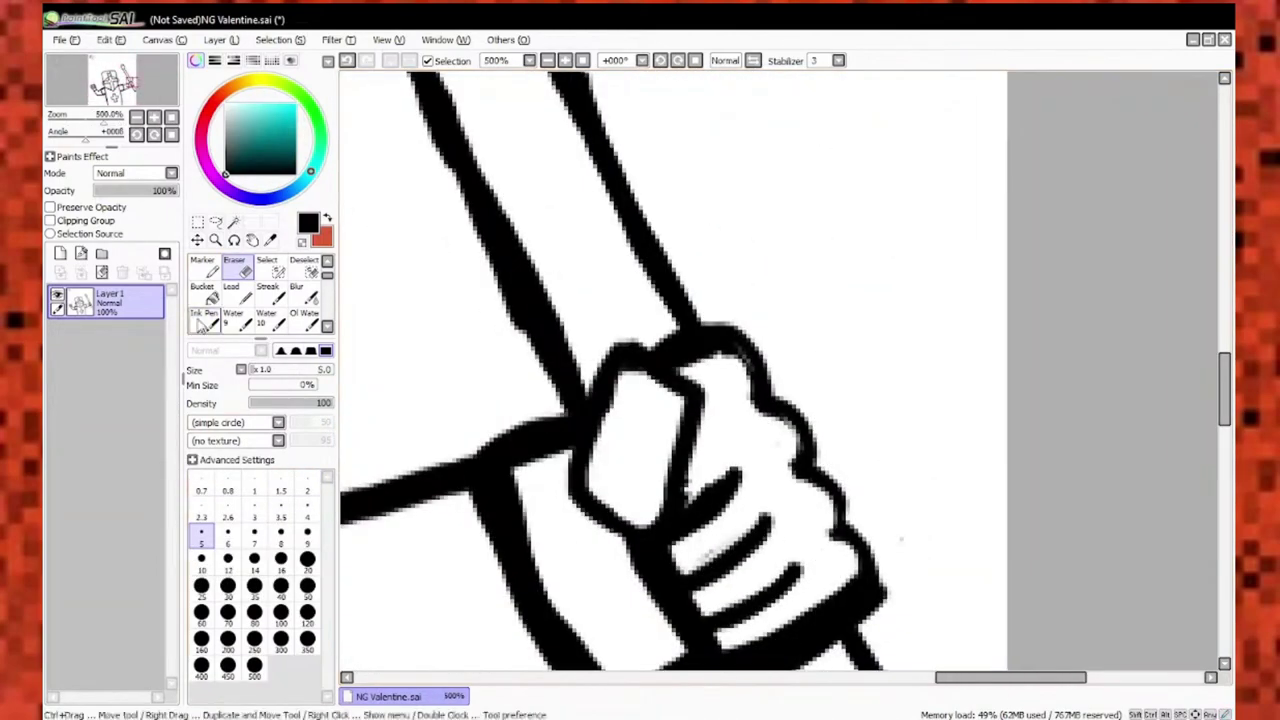
Trace a smoother outer outline around the knuckles of the gripping hand with the Ink Pen.
key(n)
scroll(880, 500, up, 1)
drag(800, 300, 900, 496)
scroll(900, 496, down, 2)
Trim the excess ink on the inner side of the knuckles with the Eraser at size 4.
key(e)
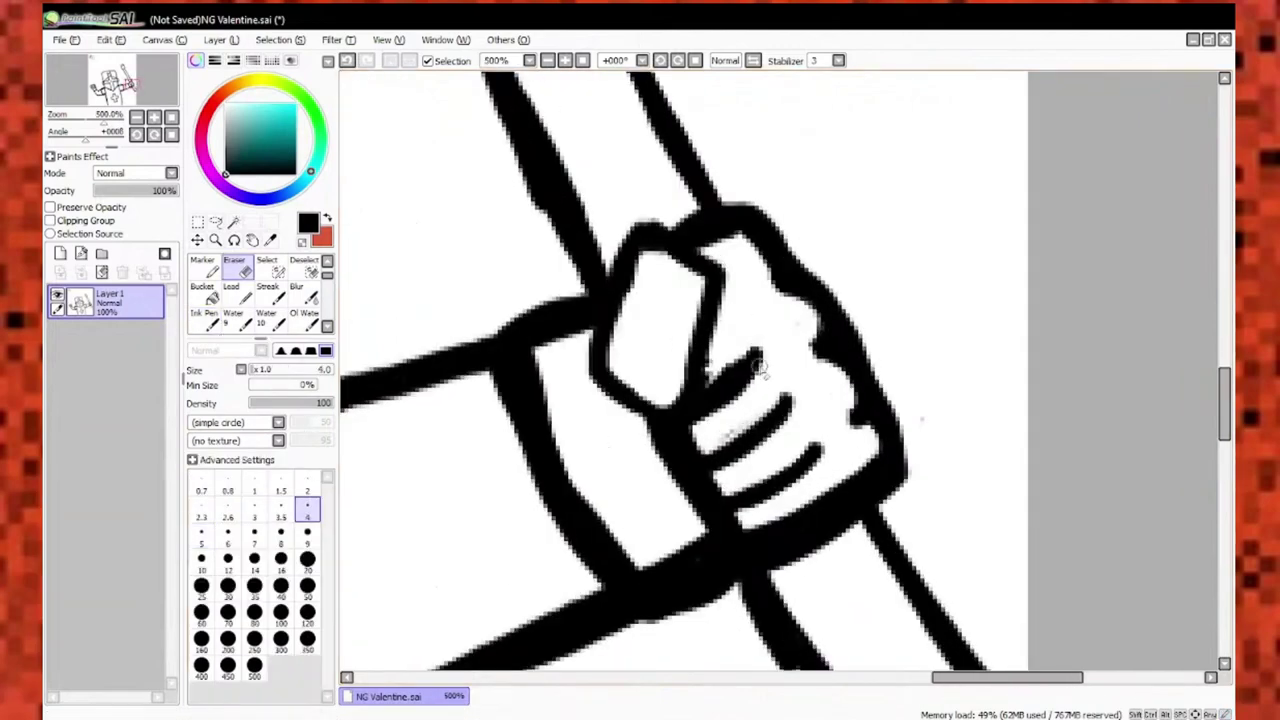
scroll(706, 177, up, 2)
mouse_move(695, 137)
mouse_down()
mouse_move(834, 271)
mouse_move(900, 450)
mouse_up()
scroll(849, 449, down, 2)
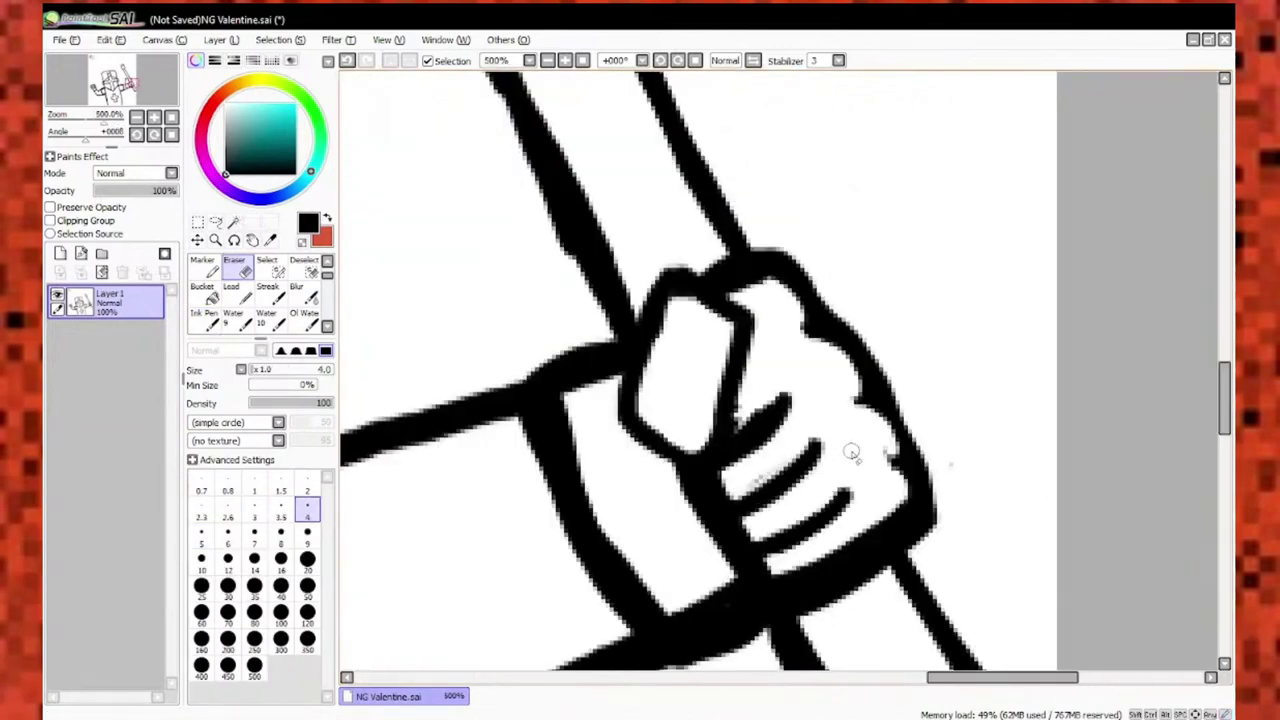
Reinforce the outlines of the gripping hand's knuckles and thumb with the Ink Pen at sizes 5 and 4.
key(n)
scroll(850, 440, up, 2)
drag(645, 125, 863, 437)
scroll(864, 437, down, 2)
scroll(634, 443, up, 2)
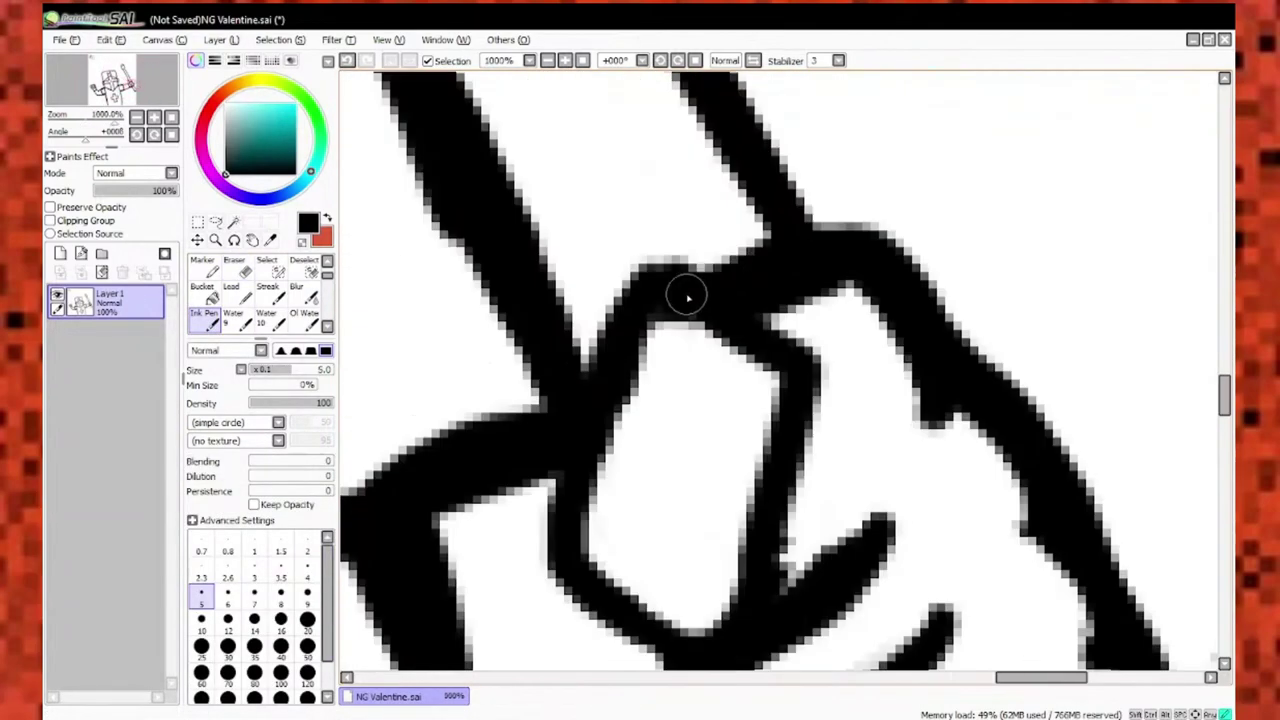
key(bracketleft)
scroll(686, 289, up, 1)
mouse_move(546, 374)
mouse_down()
mouse_move(582, 463)
mouse_move(740, 505)
mouse_up()
scroll(740, 505, down, 3)
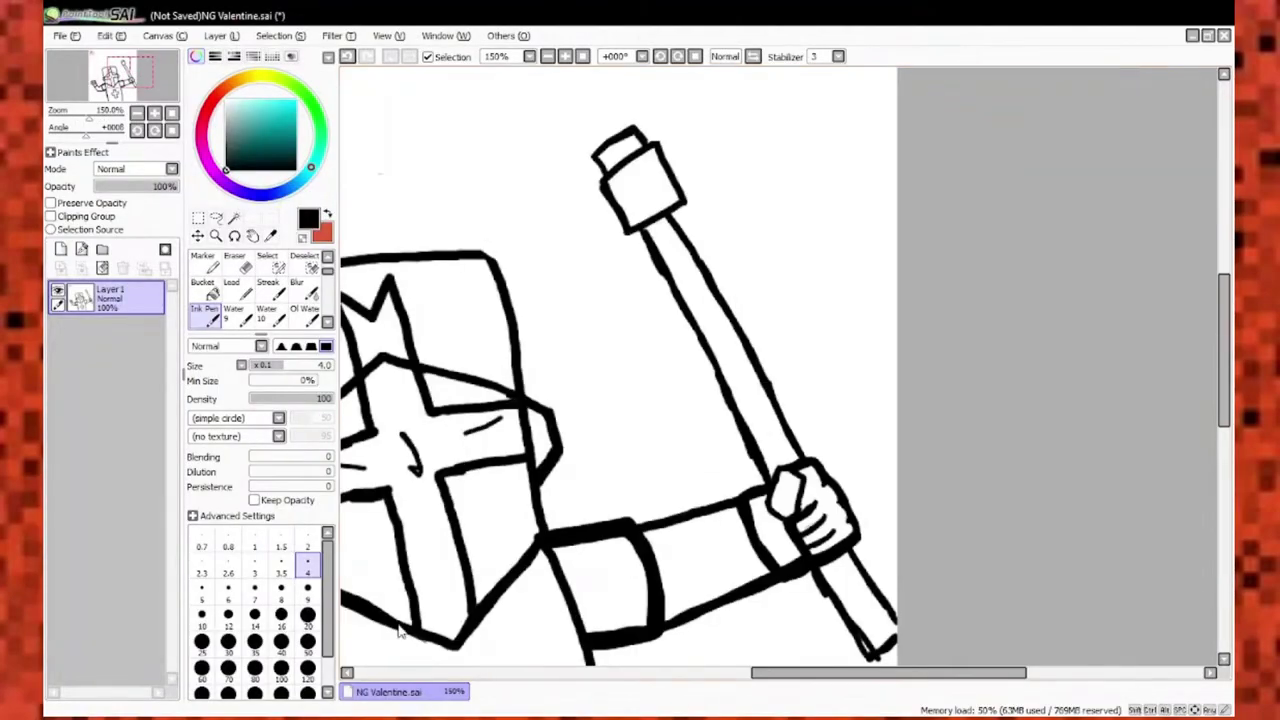
Draw the curved upper and outer edges of two axe blades flaring from the shaft with the Ink Pen at size 6.
click(228, 590)
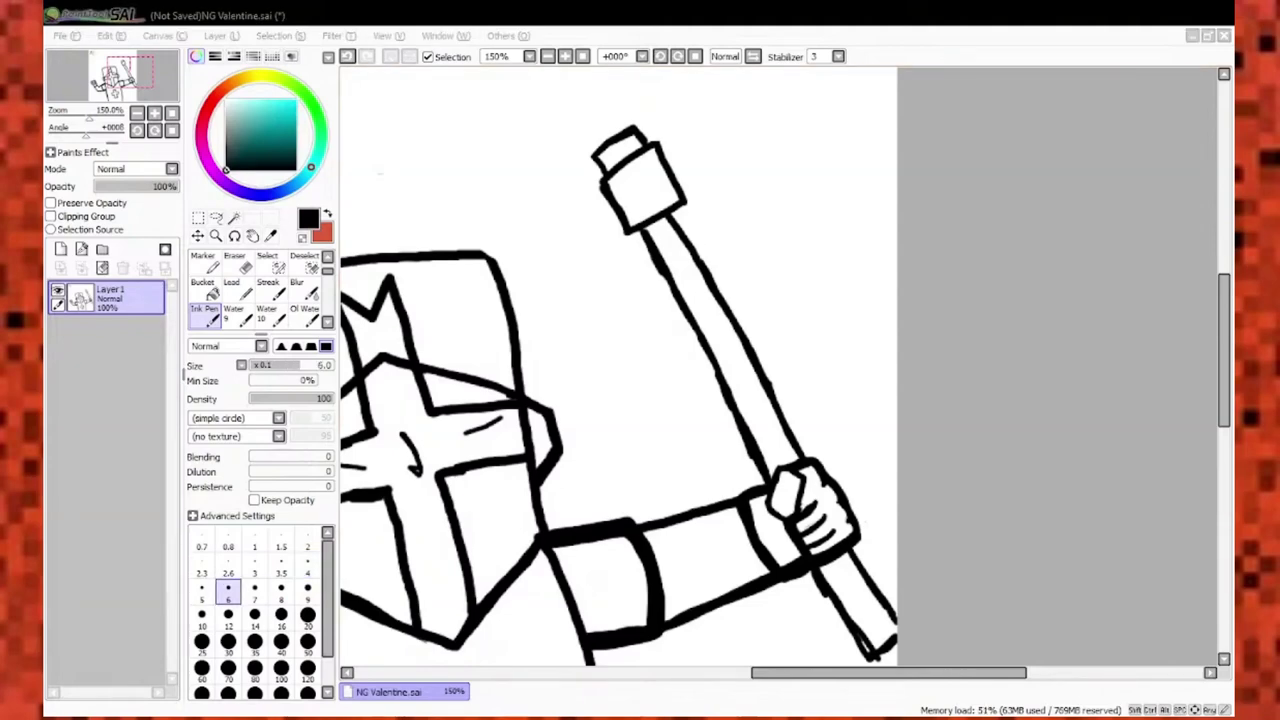
scroll(648, 160, up, 2)
drag(720, 258, 802, 128)
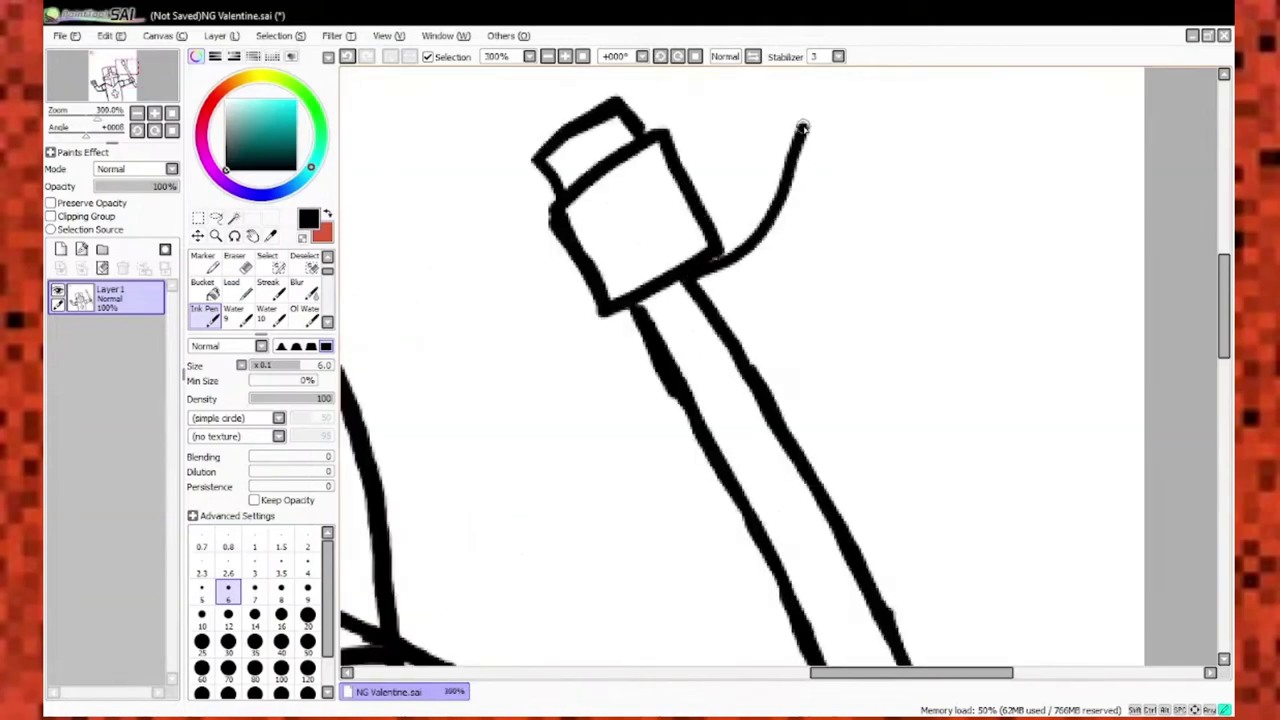
scroll(423, 330, down, 3)
scroll(654, 363, up, 3)
scroll(829, 149, down, 1)
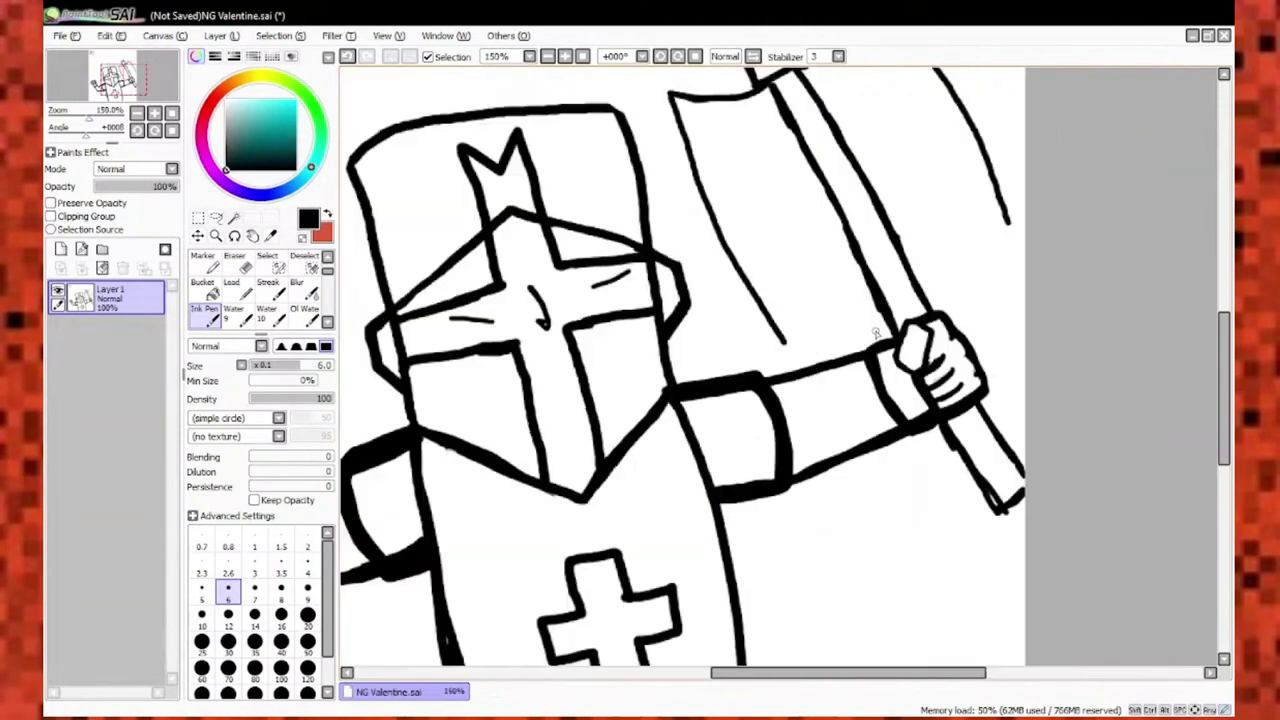
Close both axe blades with curved lower edges running back to the shaft.
drag(877, 326, 690, 316)
drag(930, 212, 816, 220)
scroll(816, 222, up, 2)
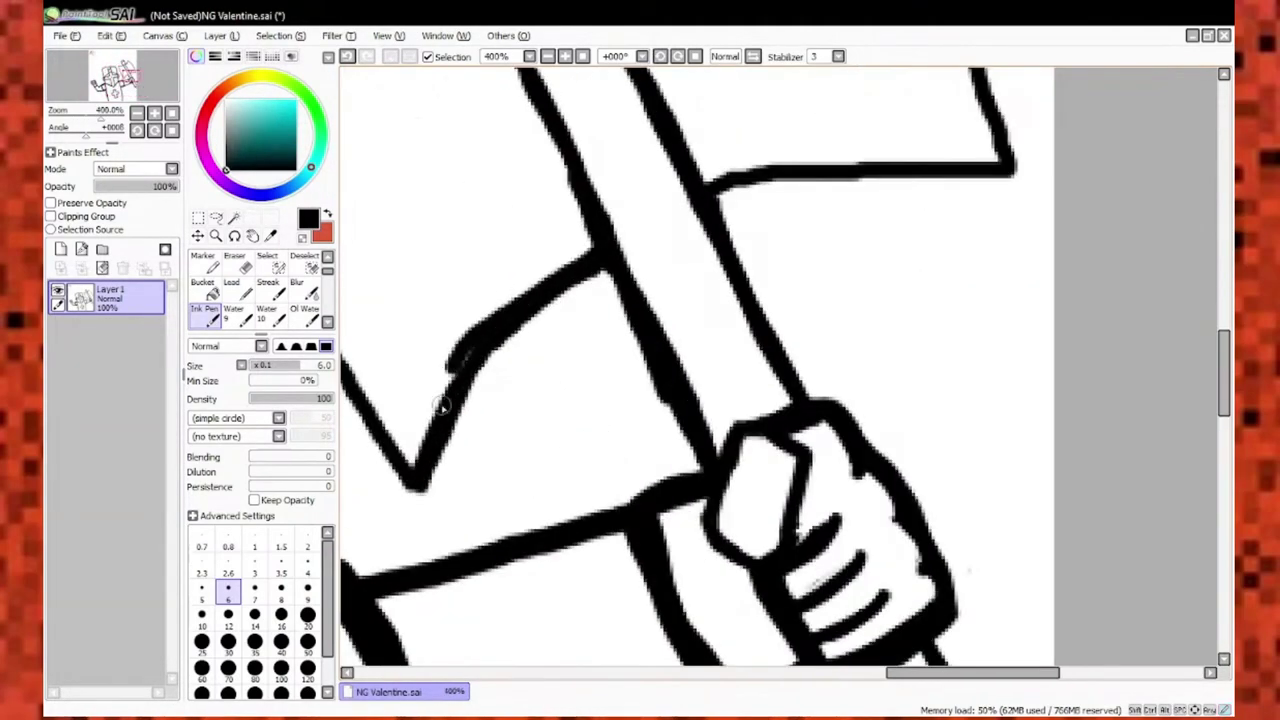
scroll(568, 374, down, 1)
scroll(568, 374, up, 2)
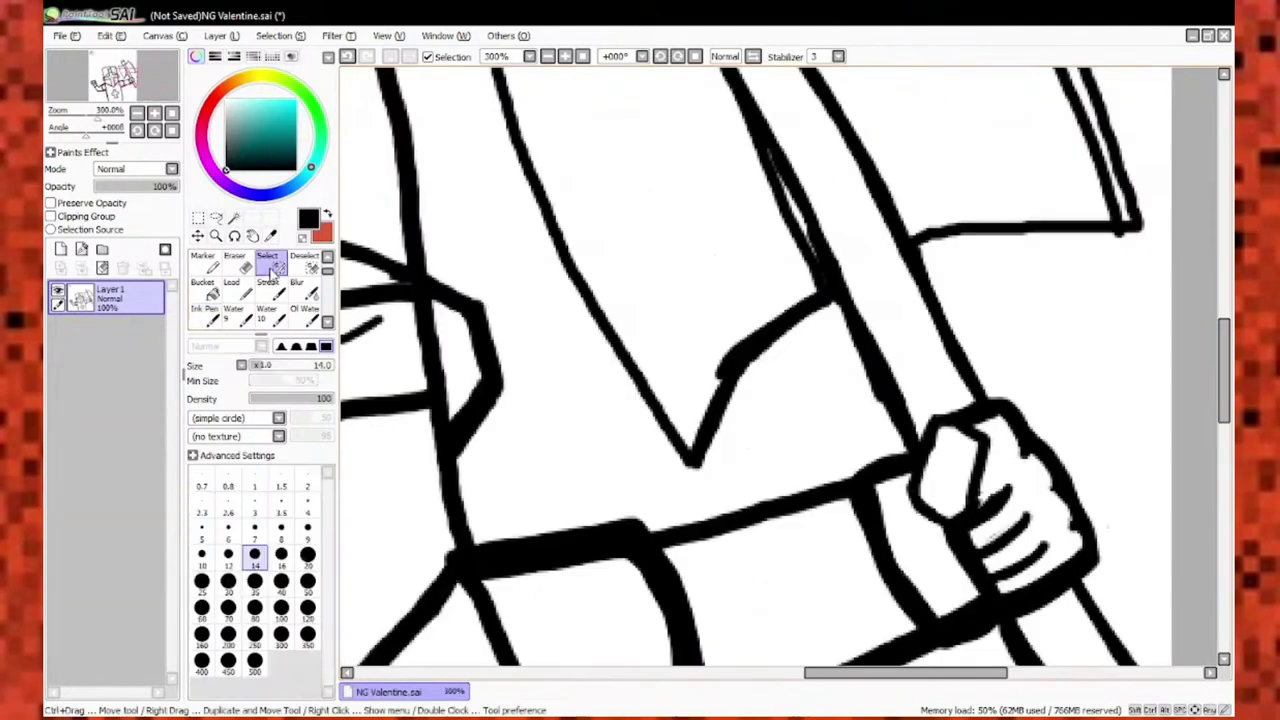
Undo the last change and thicken the axe blade outlines with the Ink Pen at size 6.
scroll(551, 408, down, 2)
key(ctrl+z)
drag(450, 250, 540, 400)
scroll(540, 400, up, 2)
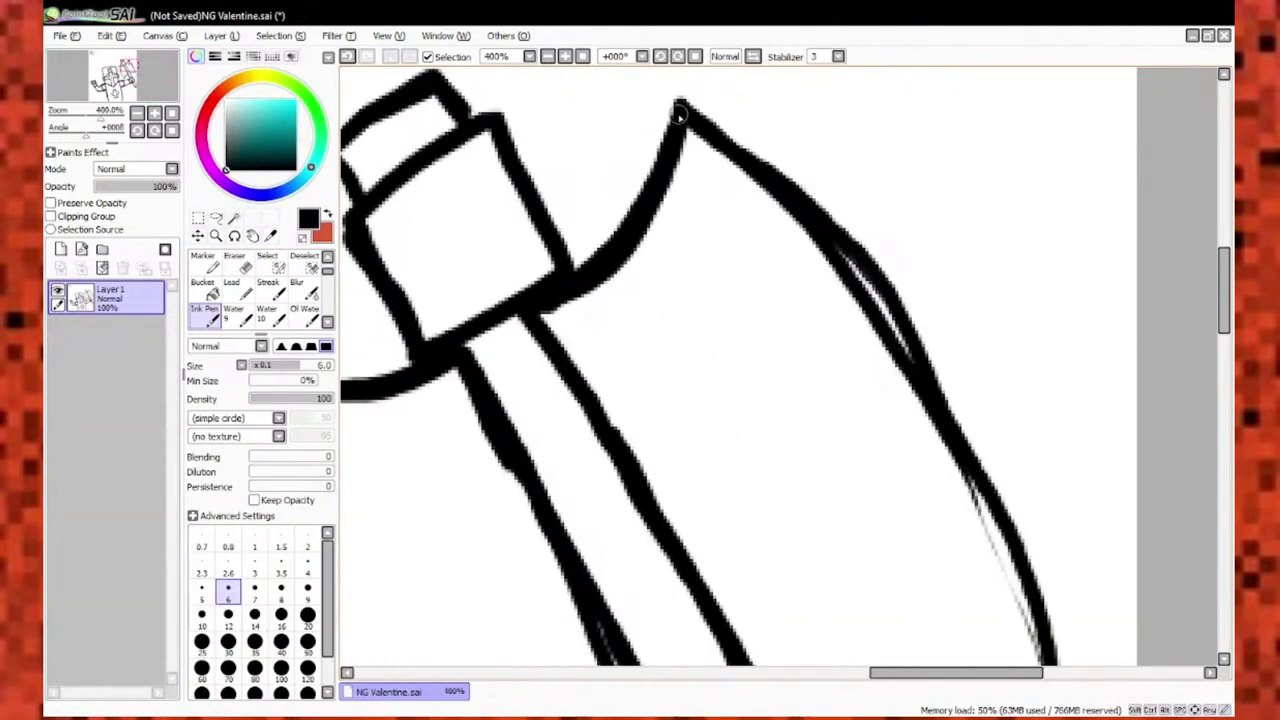
Trim the uneven, thickened axe outlines with the Eraser at size 4.
key(e)
scroll(668, 290, up, 2)
scroll(668, 290, down, 1)
drag(646, 366, 590, 470)
scroll(590, 470, down, 2)
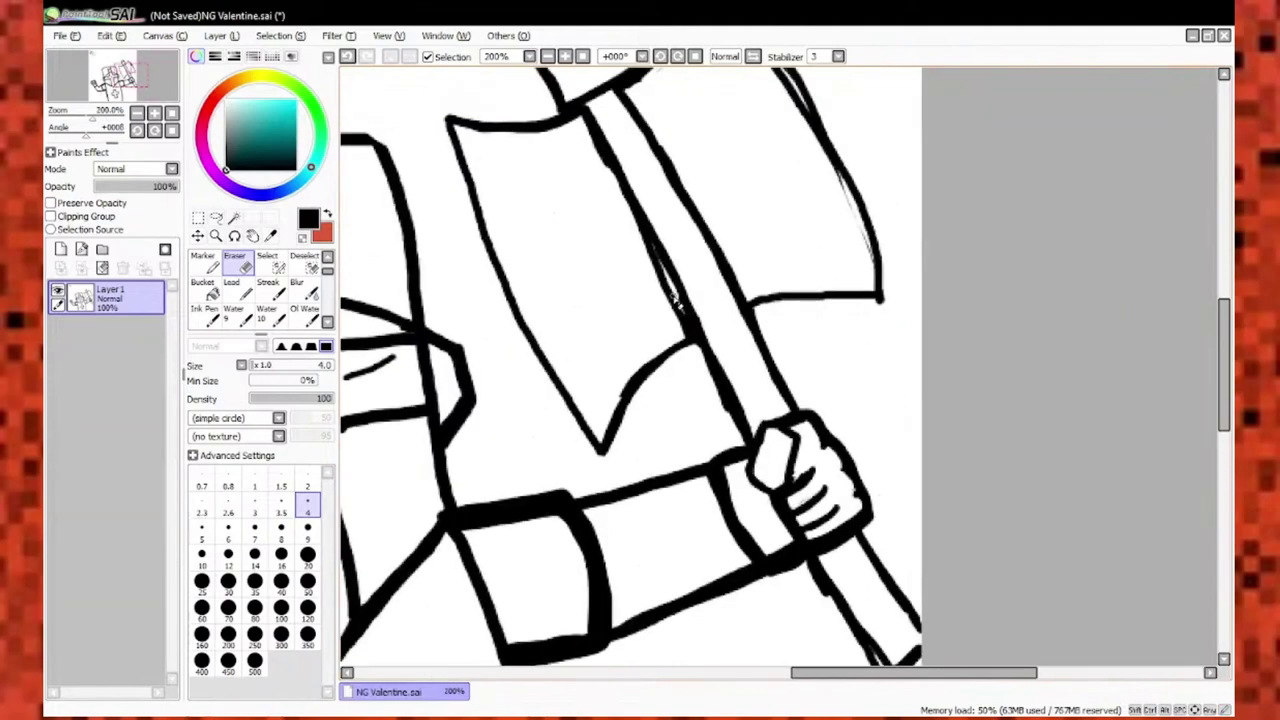
Thin the curved outer edge of the axe blade farther from the helmet with the Eraser at size 9.
key(n)
scroll(668, 277, up, 1)
scroll(777, 263, down, 1)
click(250, 258)
scroll(672, 298, up, 1)
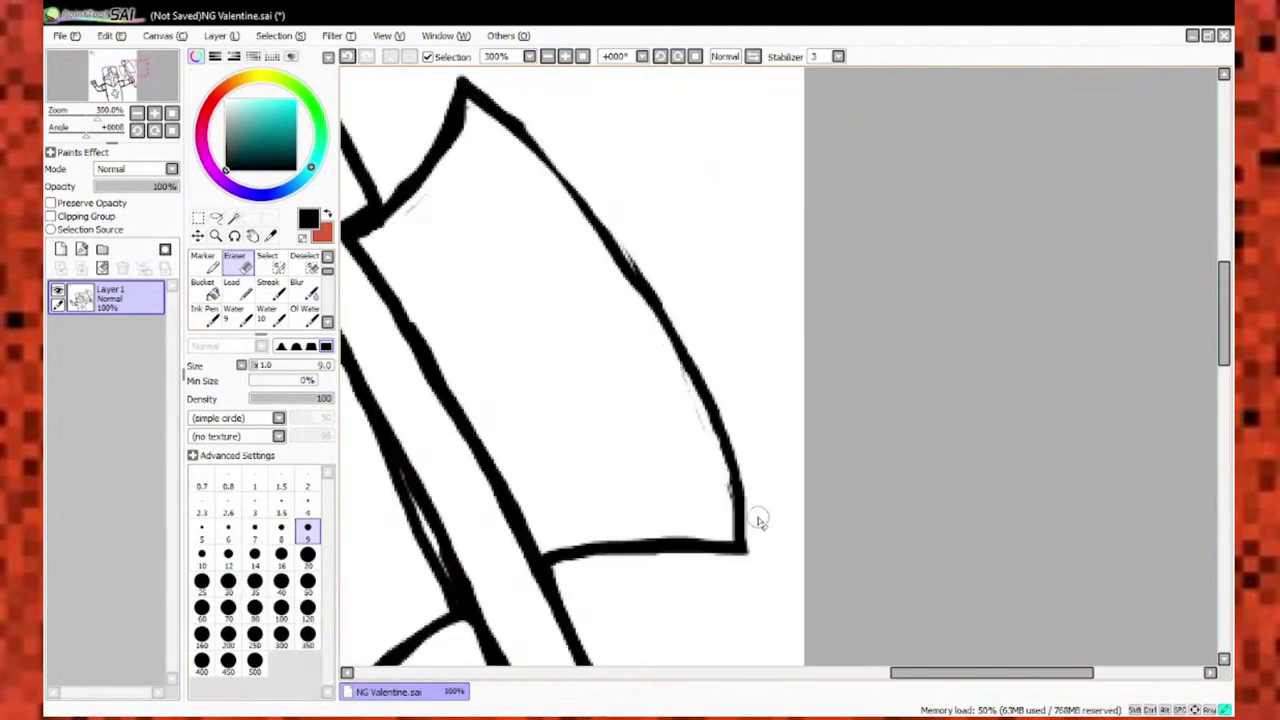
Erase the stray lines around the lower end of the axe handle and return to the Ink Pen at size 6.
scroll(758, 520, down, 1)
mouse_move(851, 286)
mouse_down()
mouse_move(870, 335)
mouse_move(920, 391)
mouse_up()
key(n)
scroll(955, 405, down, 1)
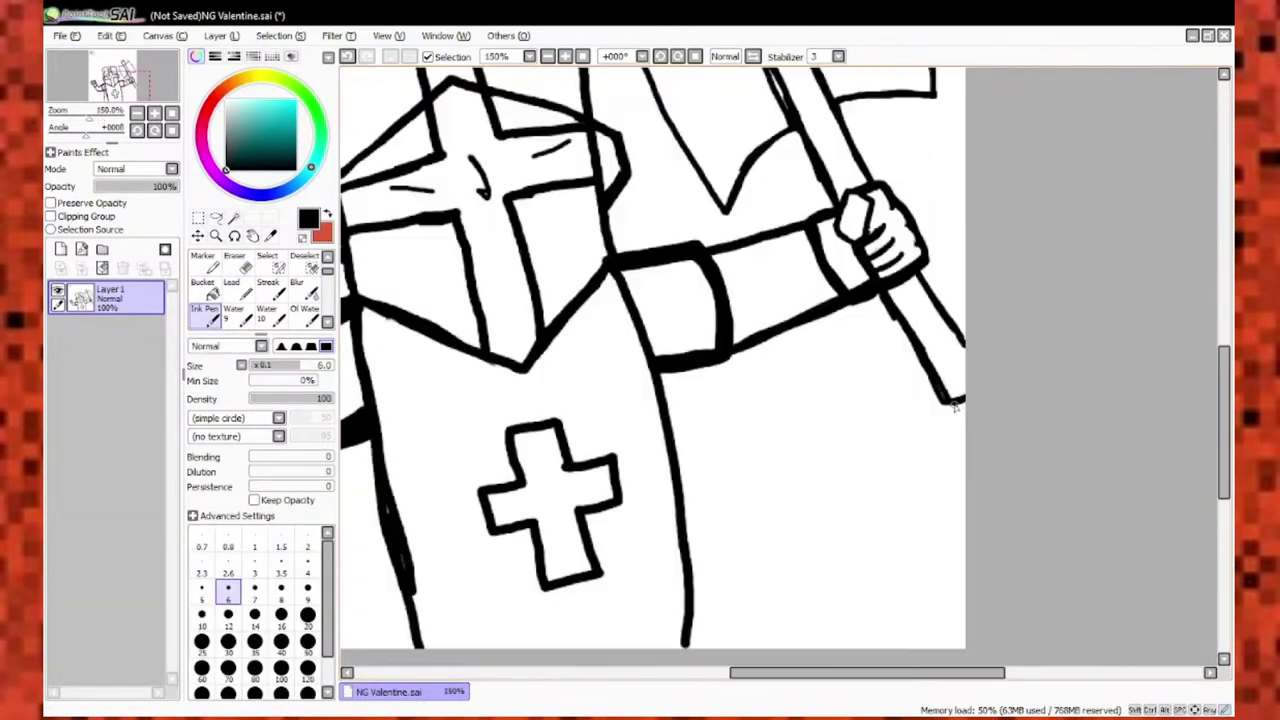
Extend the lower outer corner of the axe blade farther from the helmet into a sharp point with the Ink Pen.
scroll(955, 405, up, 3)
scroll(728, 300, down, 4)
scroll(728, 214, up, 3)
scroll(596, 255, up, 1)
key(bracketleft)
key(bracketleft)
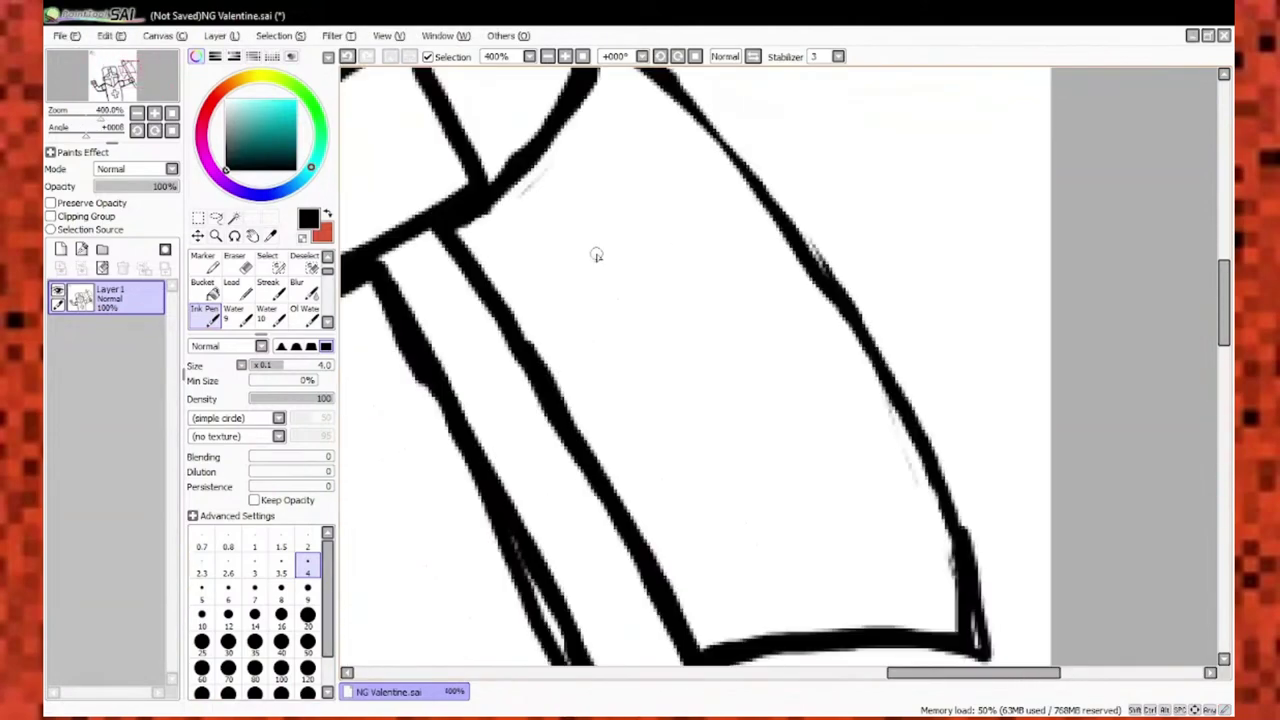
scroll(596, 255, down, 2)
scroll(700, 330, up, 2)
scroll(774, 394, down, 3)
Erase the old corner inside the blade's new point with the Eraser at size 4 and ink its lower edge smooth.
key(e)
scroll(848, 380, up, 4)
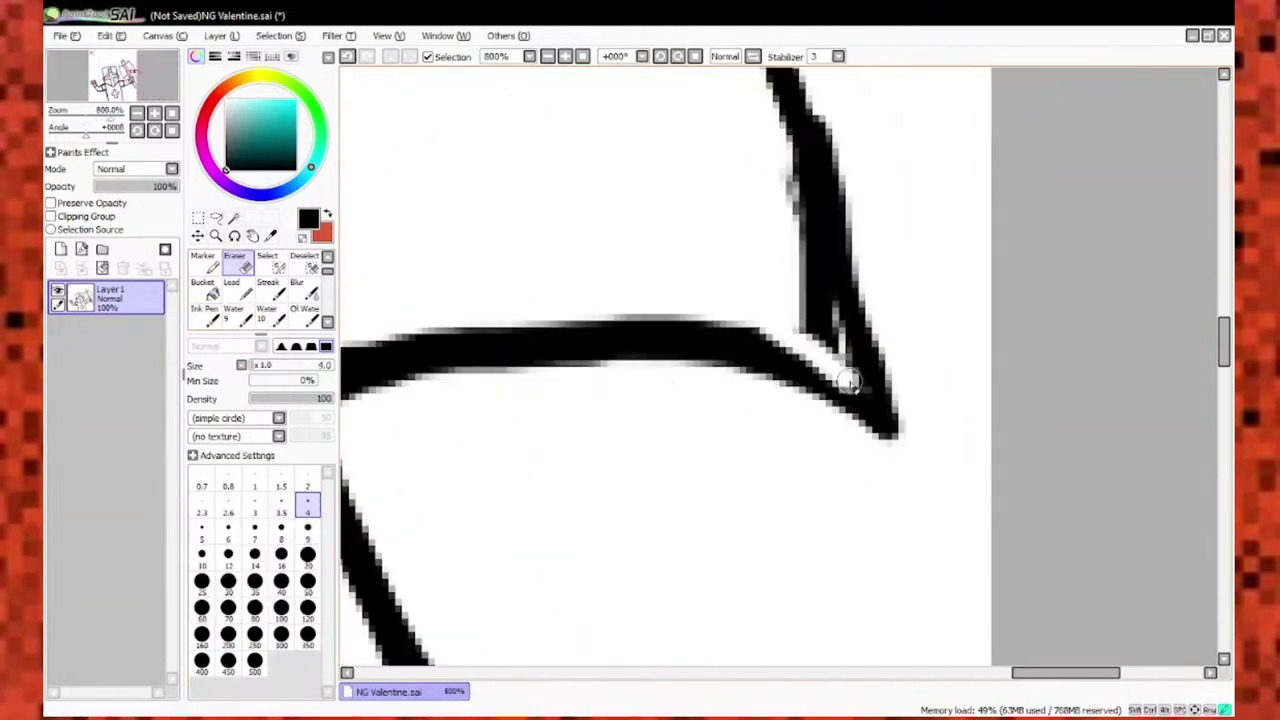
drag(850, 380, 820, 210)
key(n)
drag(760, 332, 868, 396)
scroll(700, 350, down, 1)
scroll(600, 320, up, 1)
Smooth the outlines of the block and cap atop the axe with the Ink Pen and Eraser at size 2.
scroll(530, 345, up, 1)
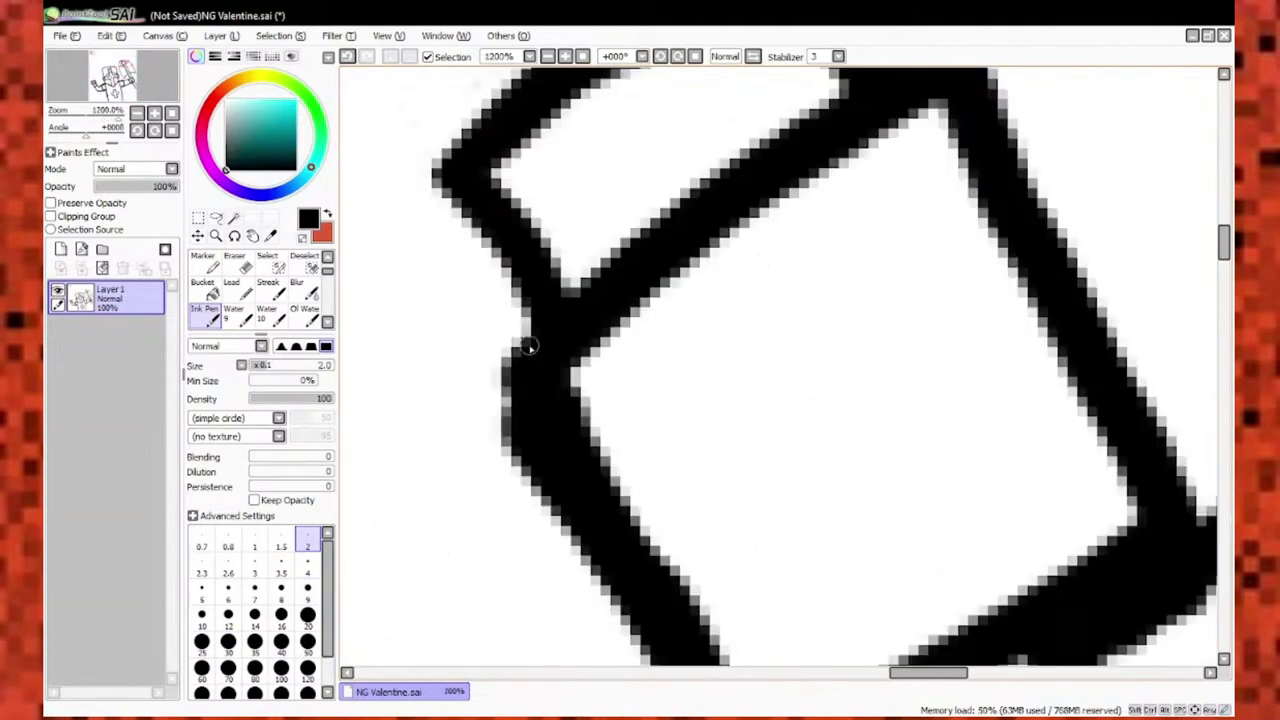
scroll(530, 345, down, 1)
scroll(600, 300, up, 1)
key(e)
drag(700, 250, 940, 170)
drag(830, 180, 660, 260)
scroll(728, 150, up, 1)
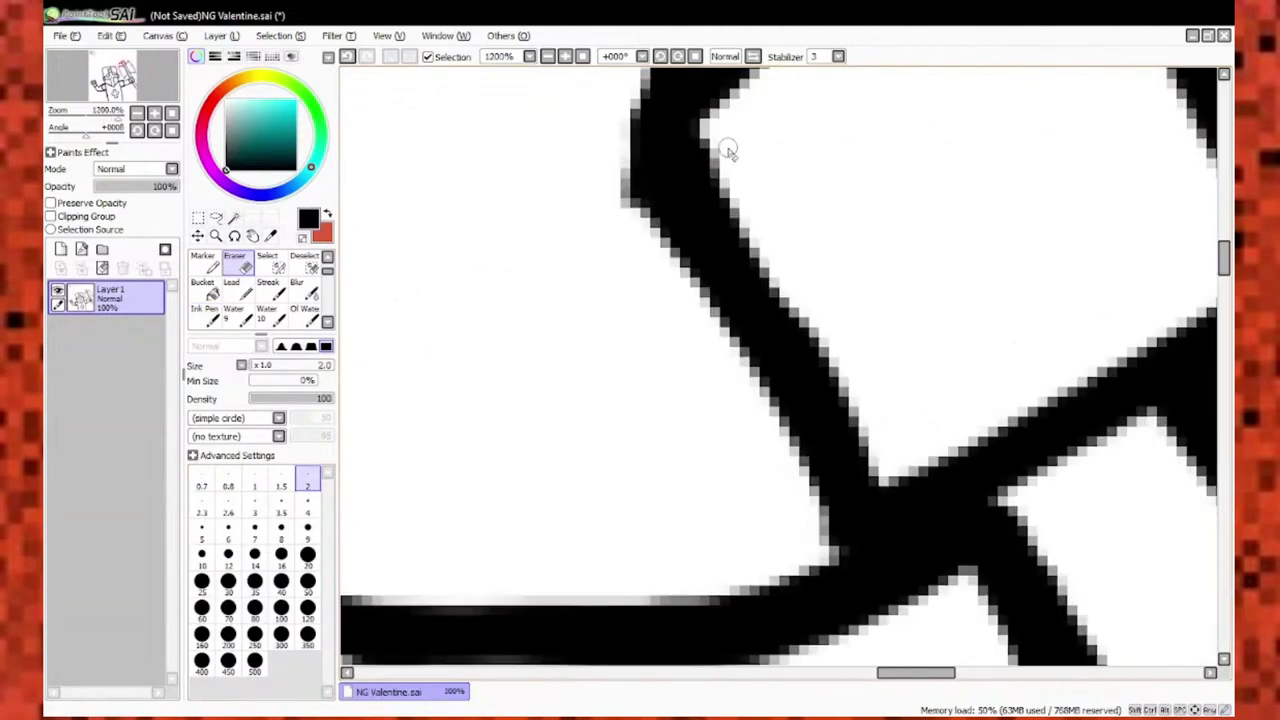
Erase the doubled shaft line beside the axe blade nearer the helmet with the Eraser at size 5.
scroll(728, 150, down, 1)
scroll(720, 300, down, 1)
scroll(740, 350, up, 1)
click(202, 531)
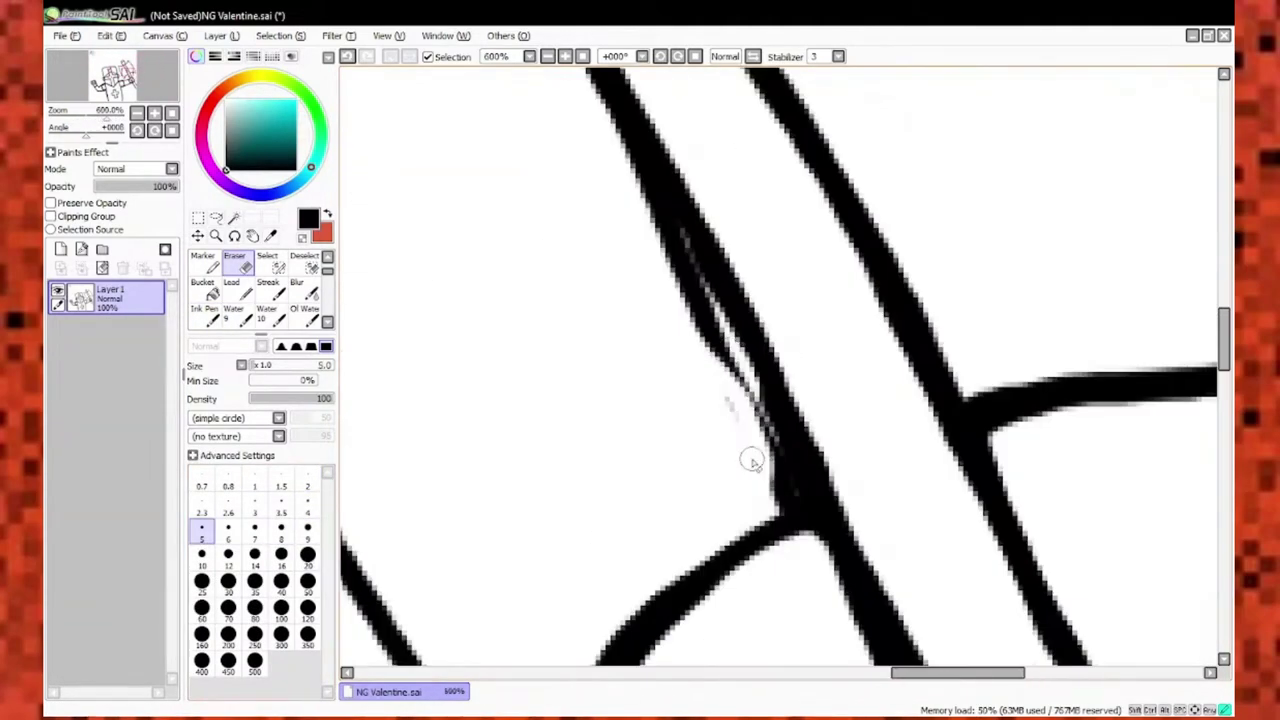
drag(752, 461, 778, 500)
Trim the rough outline of the axe shaft below the gripping hand with the Eraser at size 5.
scroll(648, 202, down, 4)
scroll(500, 295, up, 5)
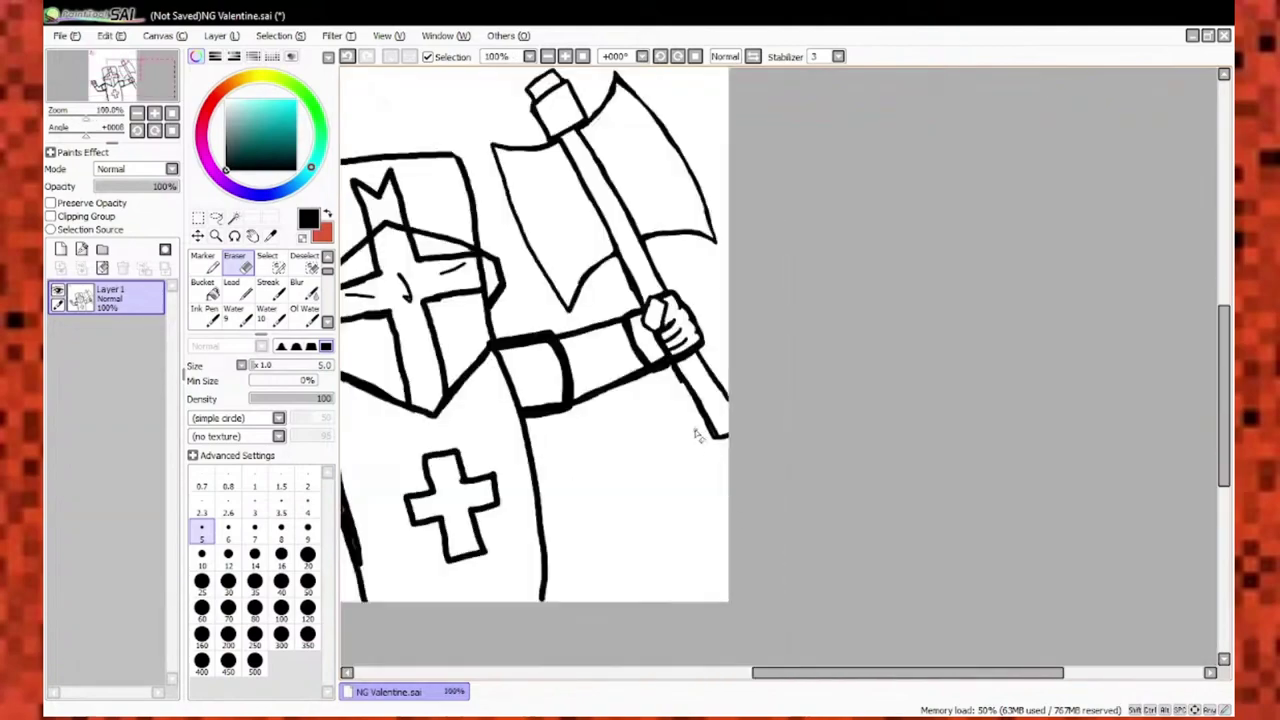
scroll(500, 295, down, 5)
scroll(580, 235, up, 4)
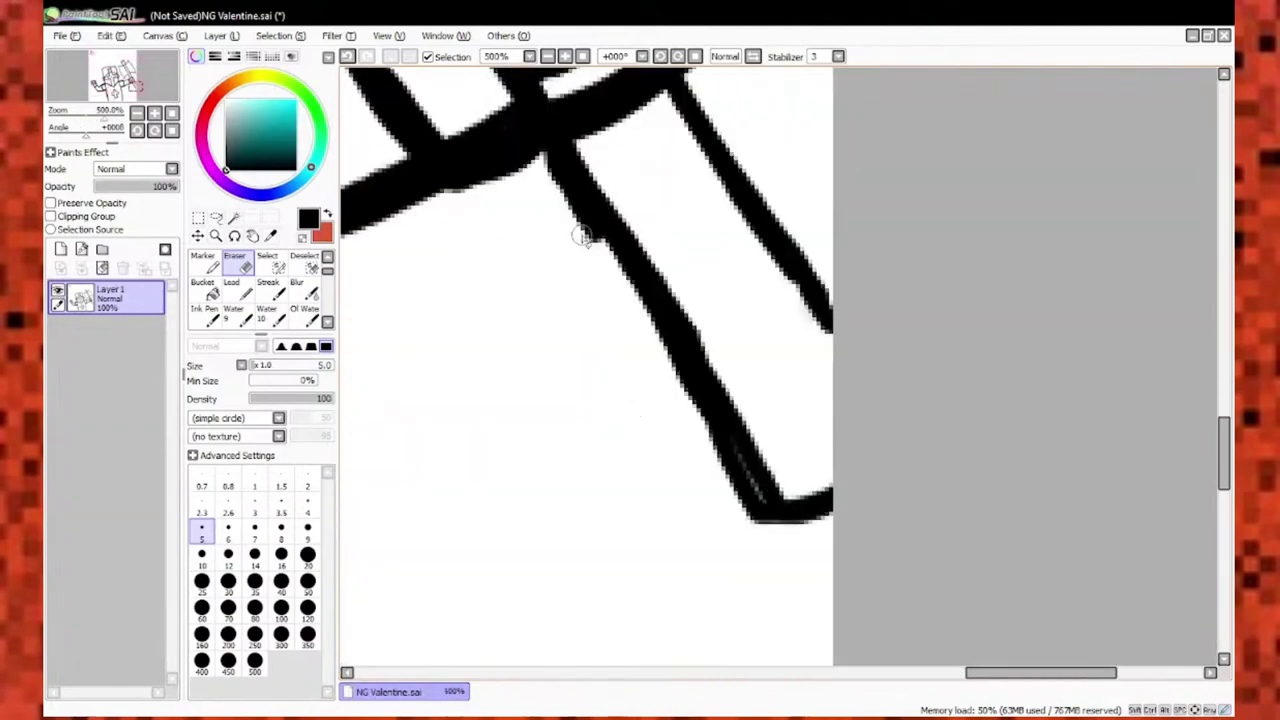
scroll(573, 204, down, 5)
scroll(525, 330, up, 5)
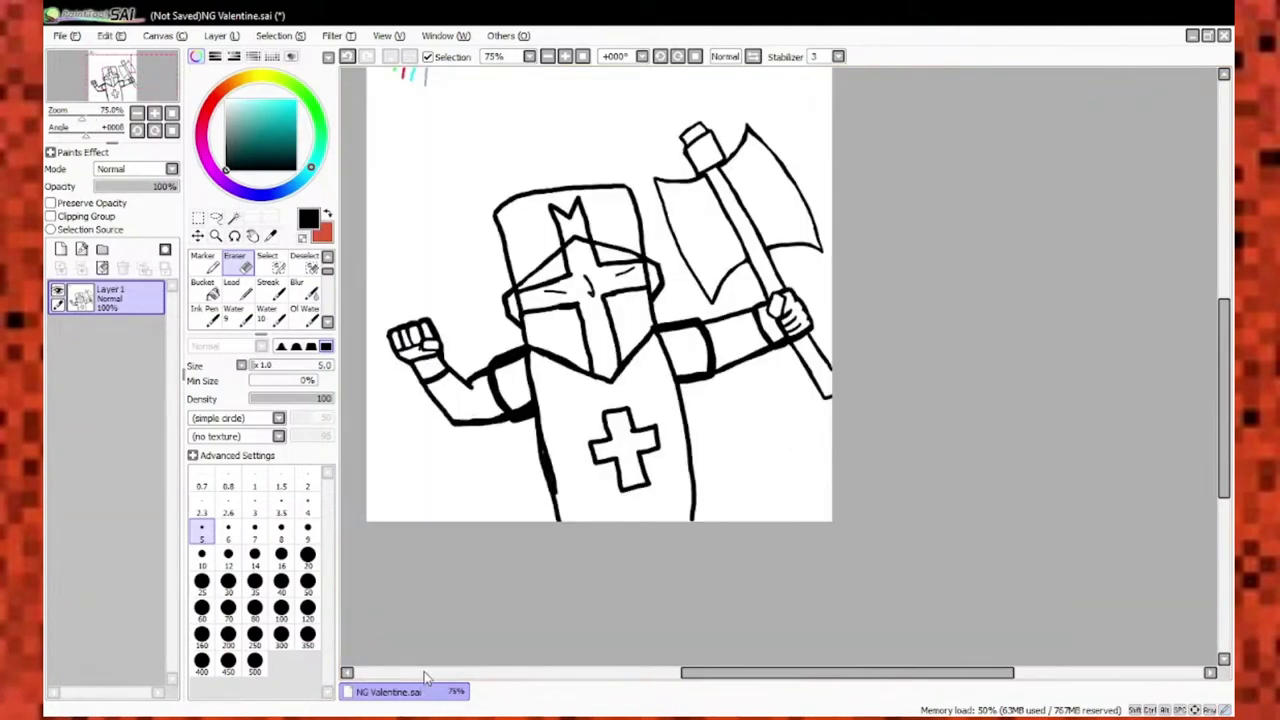
Draw a thin line just inside the cutting edge of each axe blade with the Ink Pen at size 2.
key(n)
scroll(525, 330, down, 5)
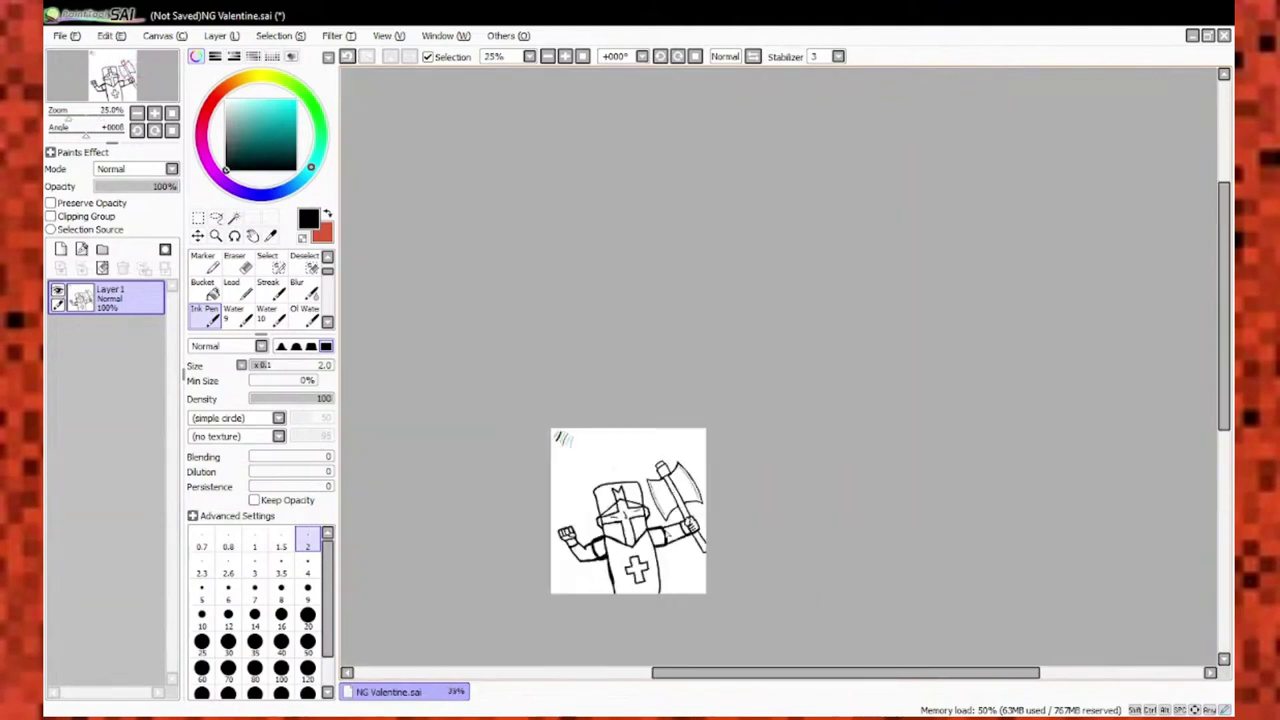
scroll(557, 437, up, 2)
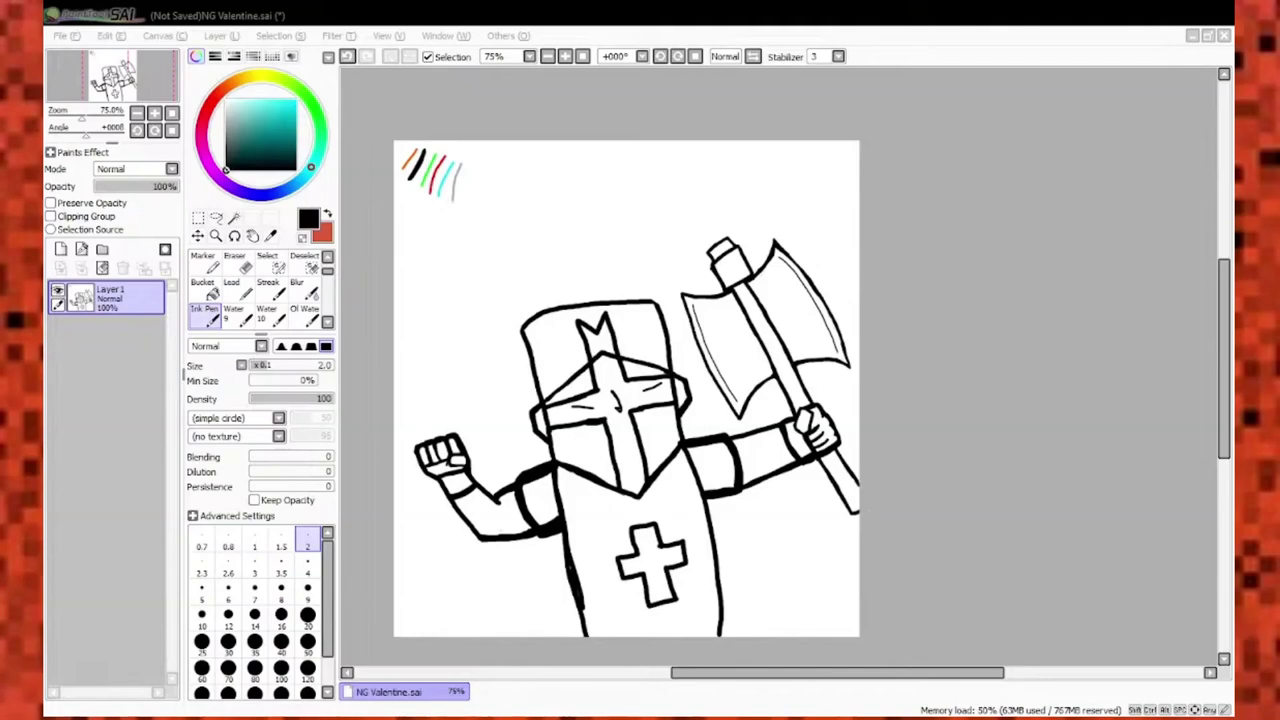
Ink a curved band across the axe shaft directly above and below the gripping fist.
scroll(534, 338, up, 6)
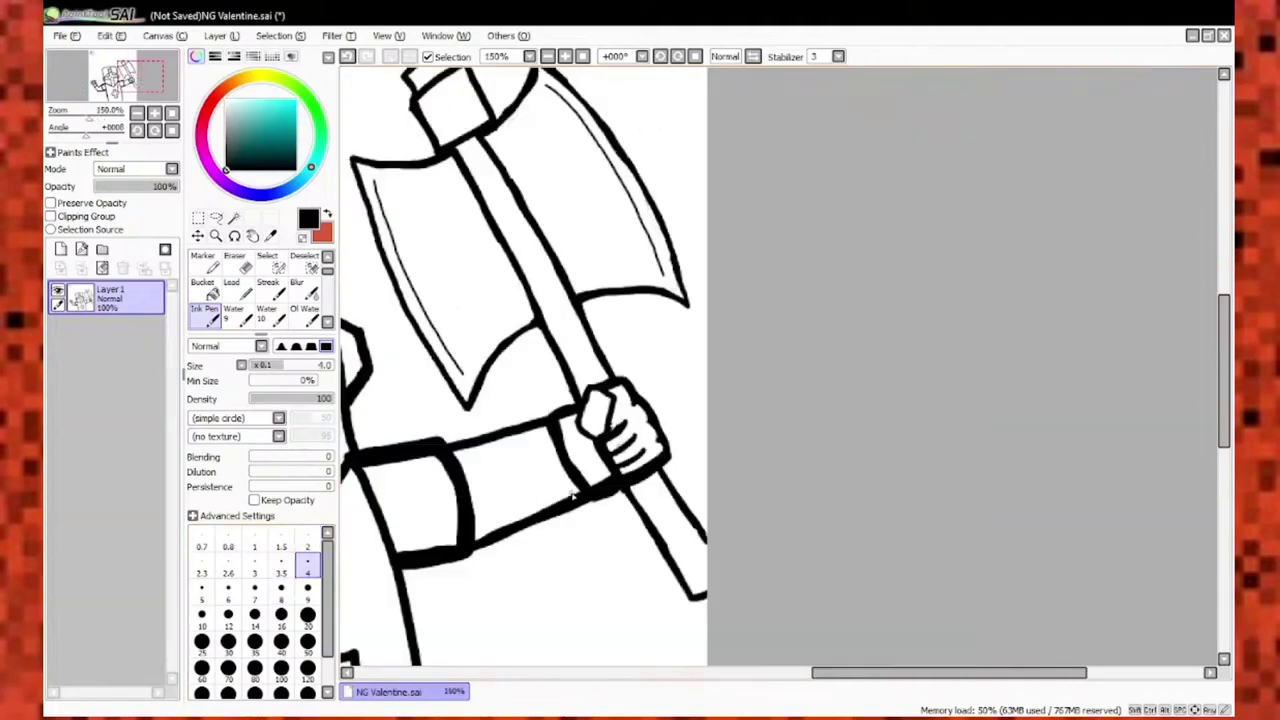
scroll(534, 338, down, 4)
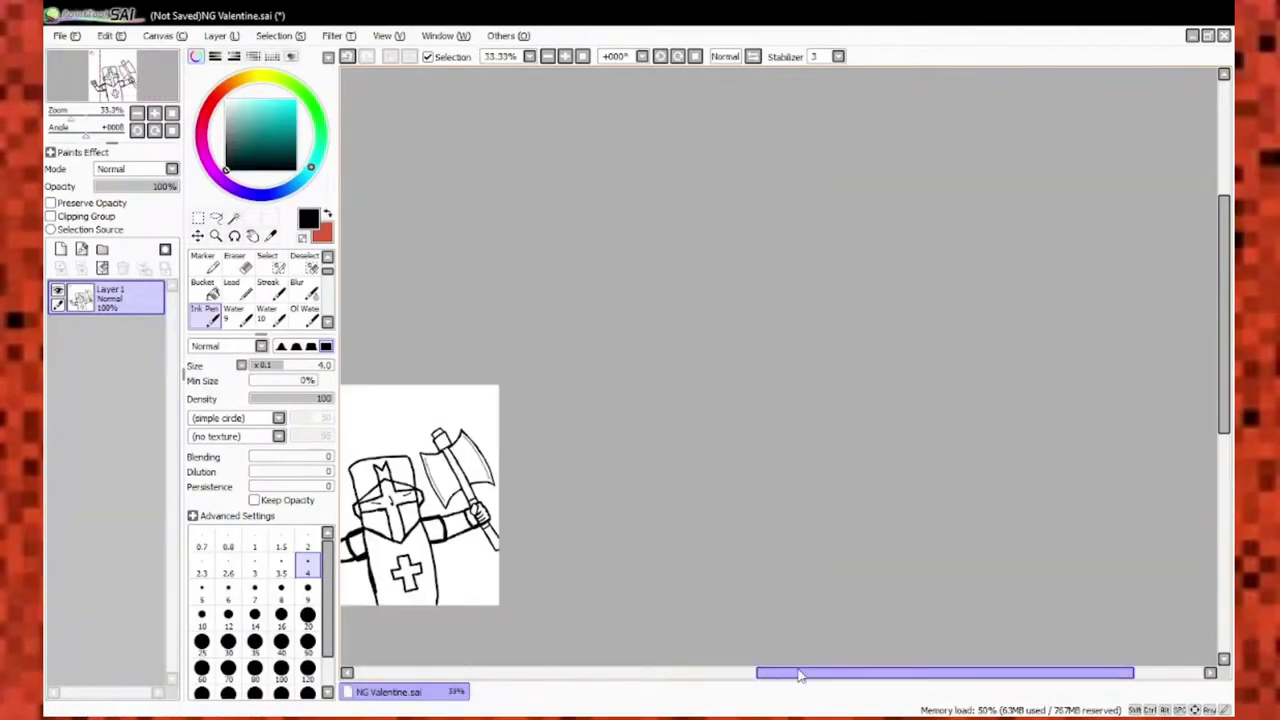
scroll(743, 588, up, 8)
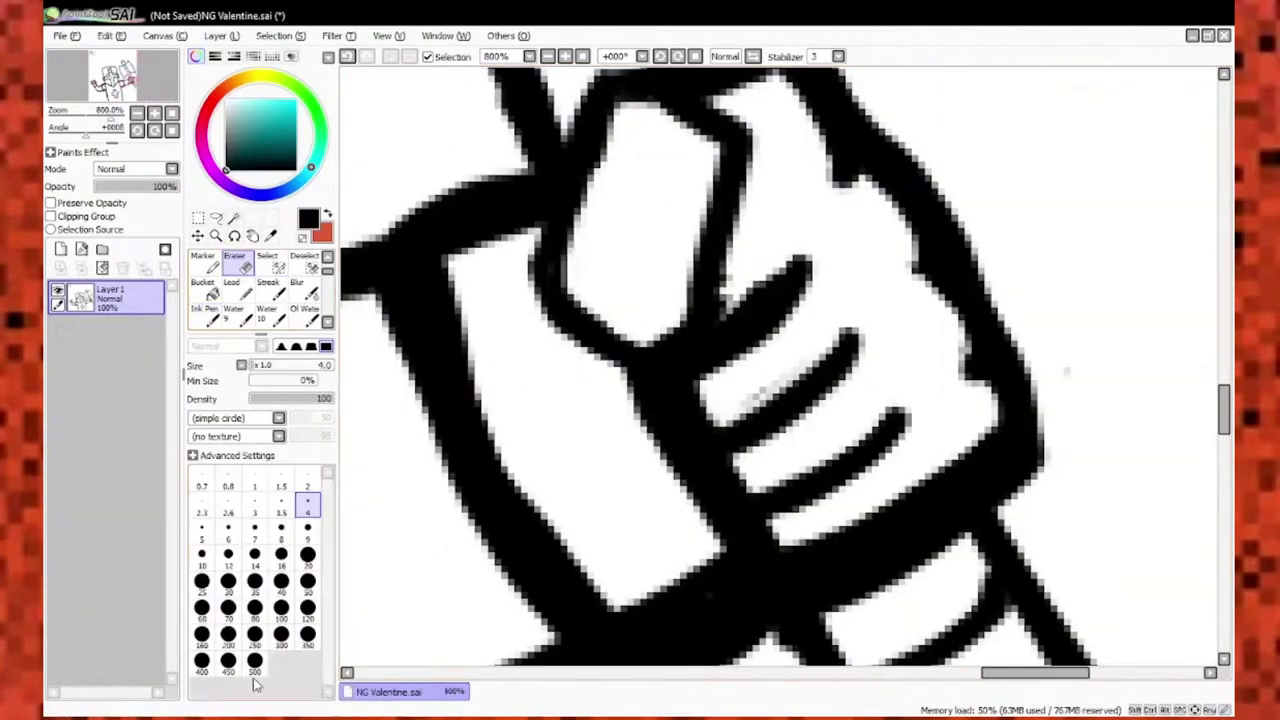
scroll(743, 588, down, 4)
scroll(751, 349, up, 4)
key(n)
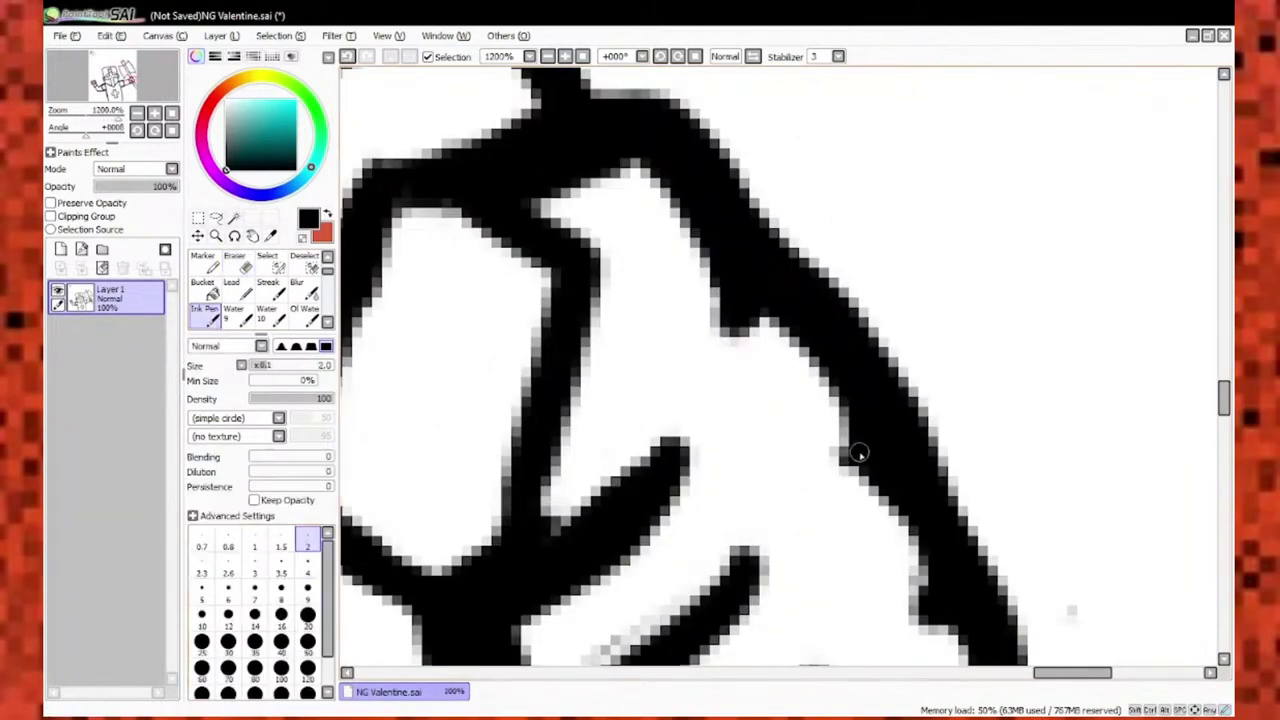
scroll(849, 451, up, 1)
scroll(861, 544, down, 5)
scroll(705, 400, up, 4)
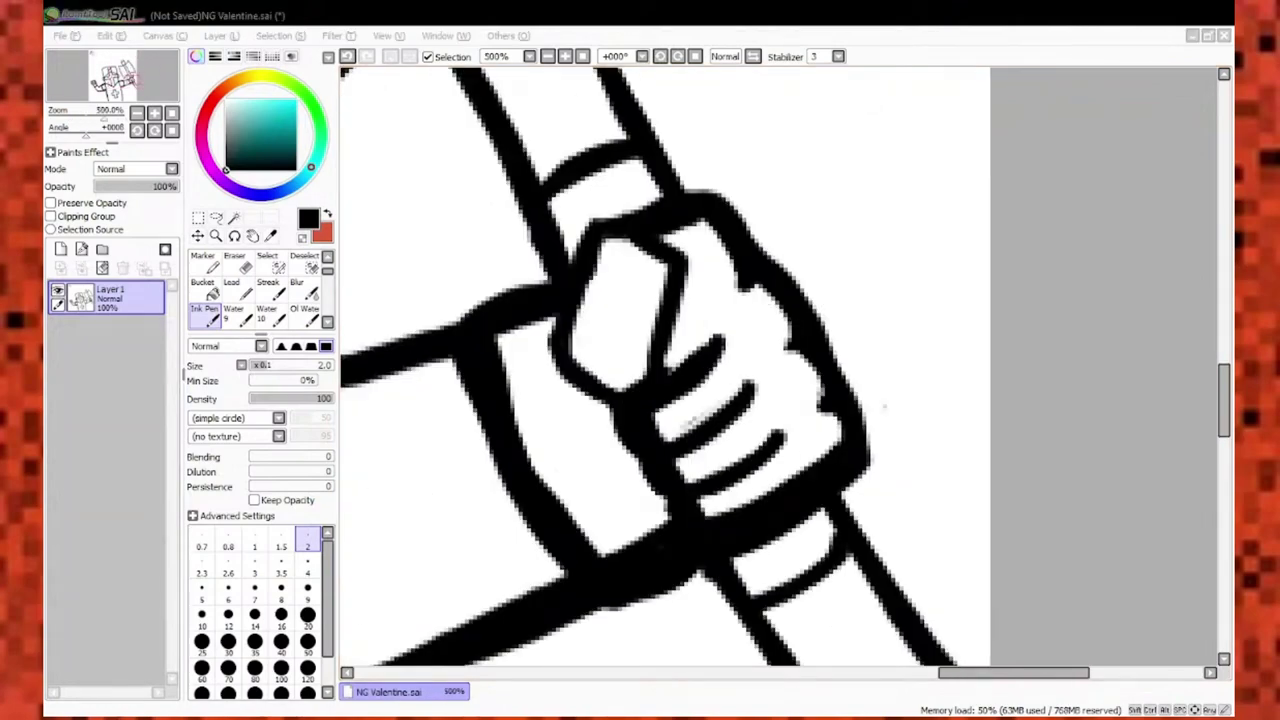
Sharpen the knuckle notches along the gripping fist's outer edge with the Ink Pen at size 2 and the Eraser.
scroll(586, 457, down, 3)
scroll(551, 377, up, 4)
scroll(586, 457, down, 4)
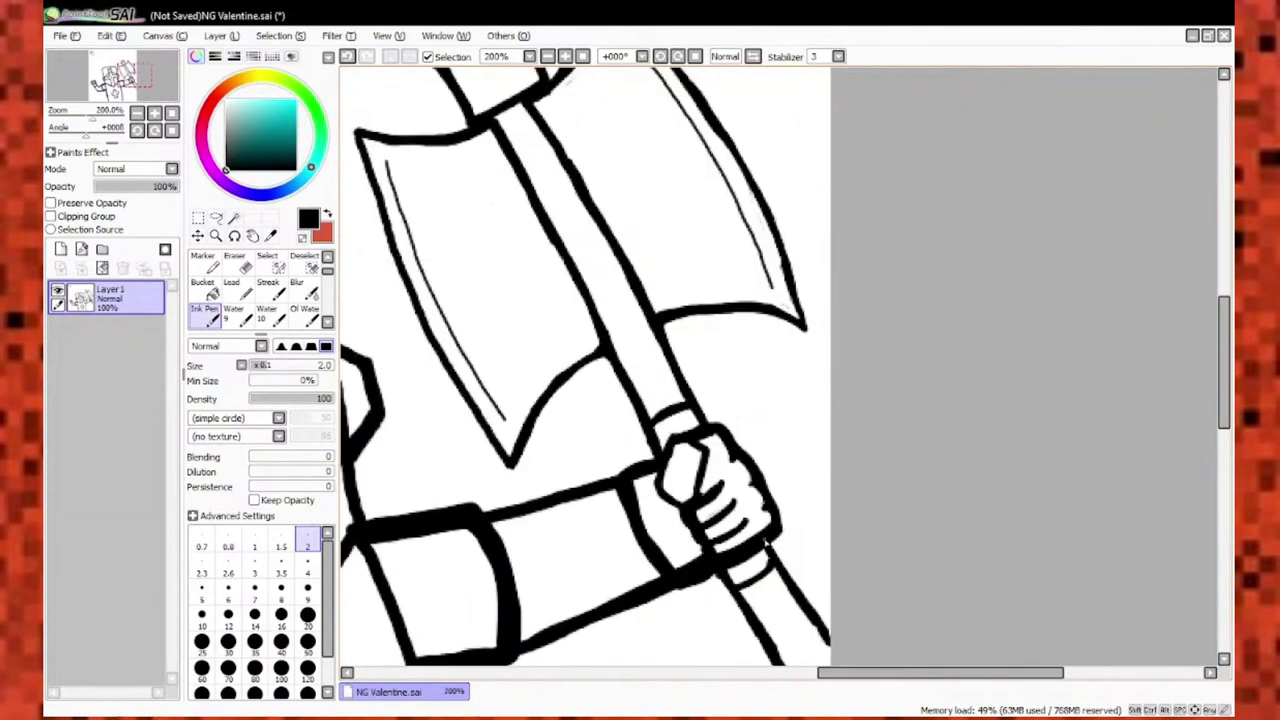
scroll(618, 424, up, 3)
key(e)
scroll(618, 424, down, 3)
scroll(700, 400, up, 3)
key(n)
scroll(760, 380, down, 1)
scroll(812, 350, up, 1)
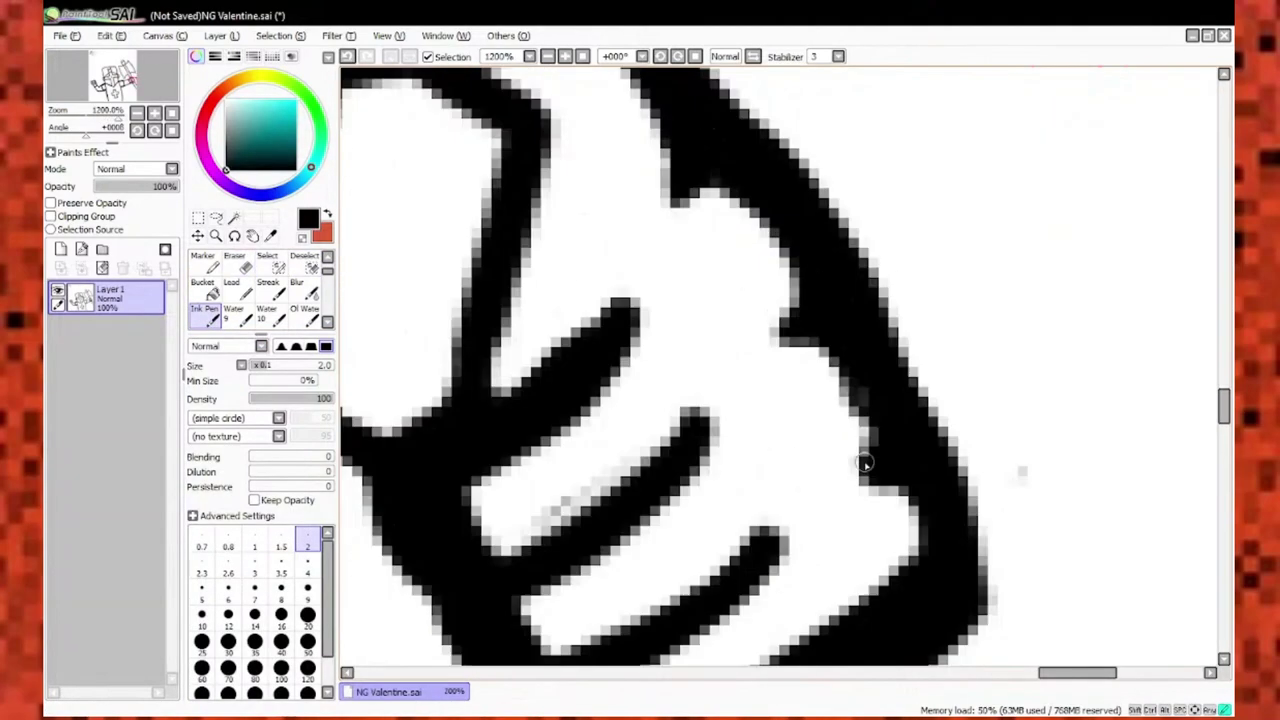
Smooth the thumb outline of the gripping fist with the Eraser and the Ink Pen at size 2.
key(e)
scroll(812, 350, down, 3)
key(n)
scroll(706, 480, up, 2)
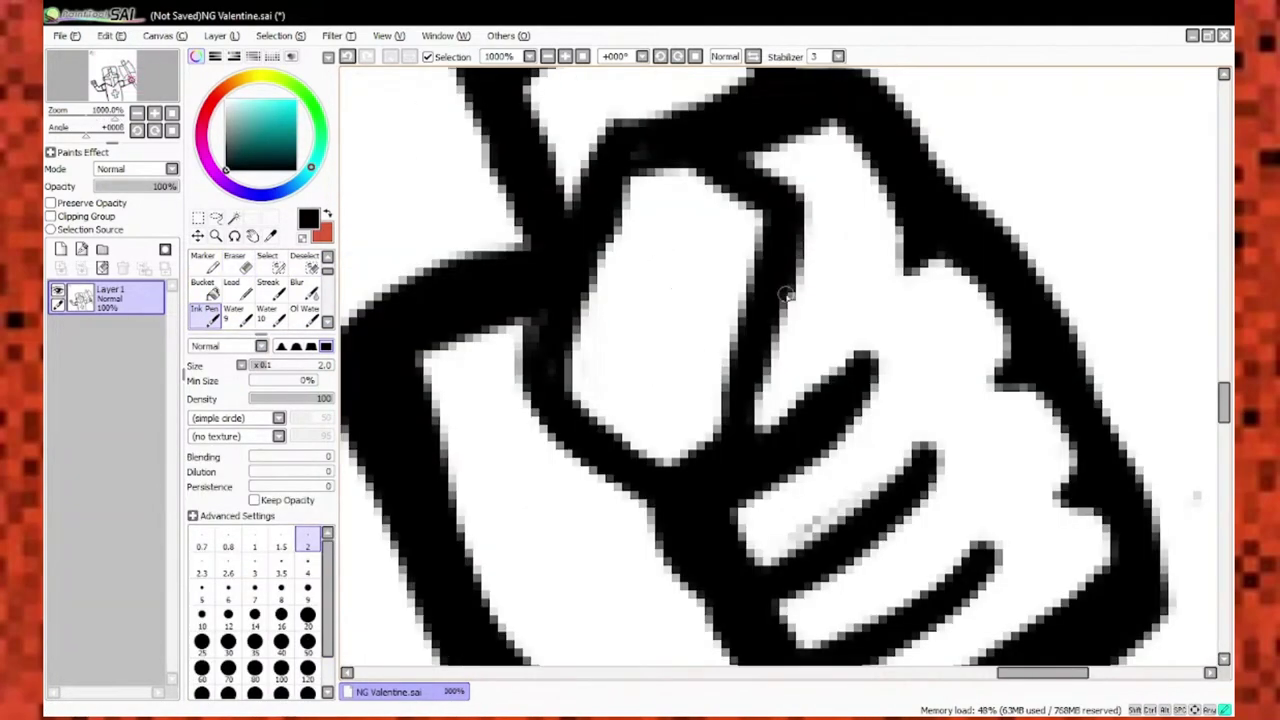
scroll(706, 480, down, 6)
scroll(601, 520, up, 1)
scroll(951, 437, down, 3)
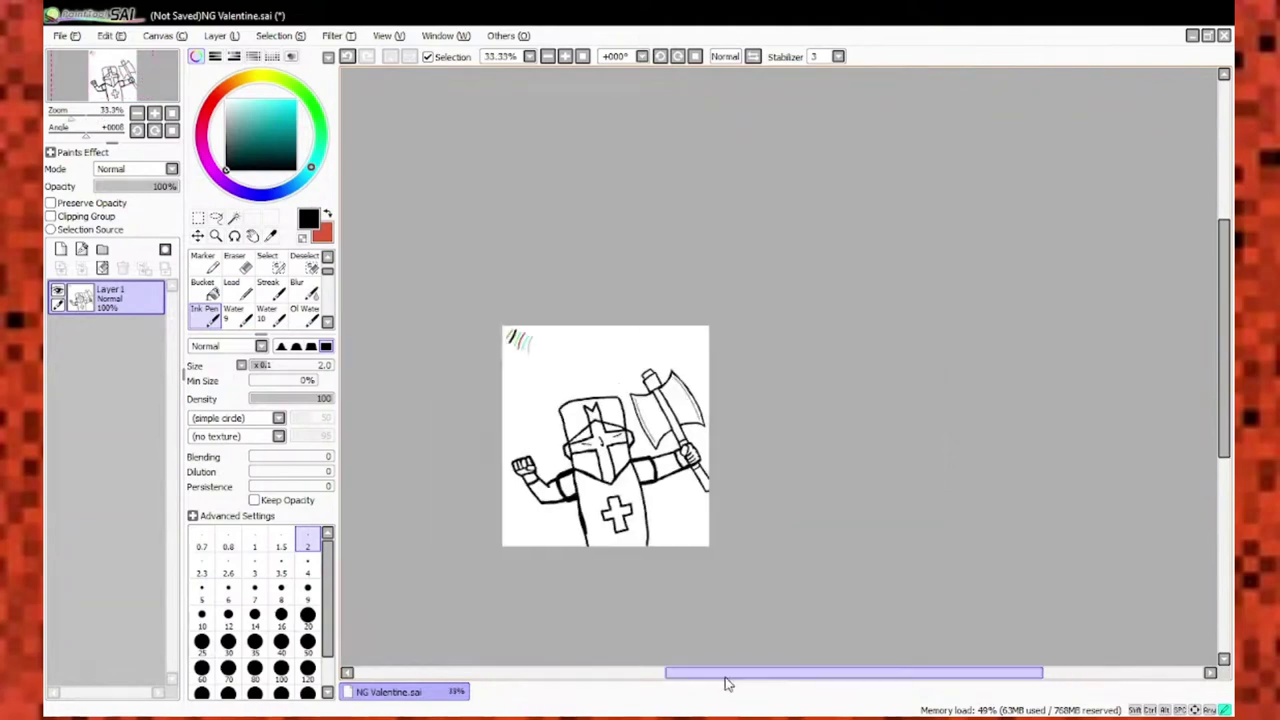
Dot small rivets along the side edges of the block atop the axe with the Ink Pen.
scroll(700, 400, up, 6)
click(307, 590)
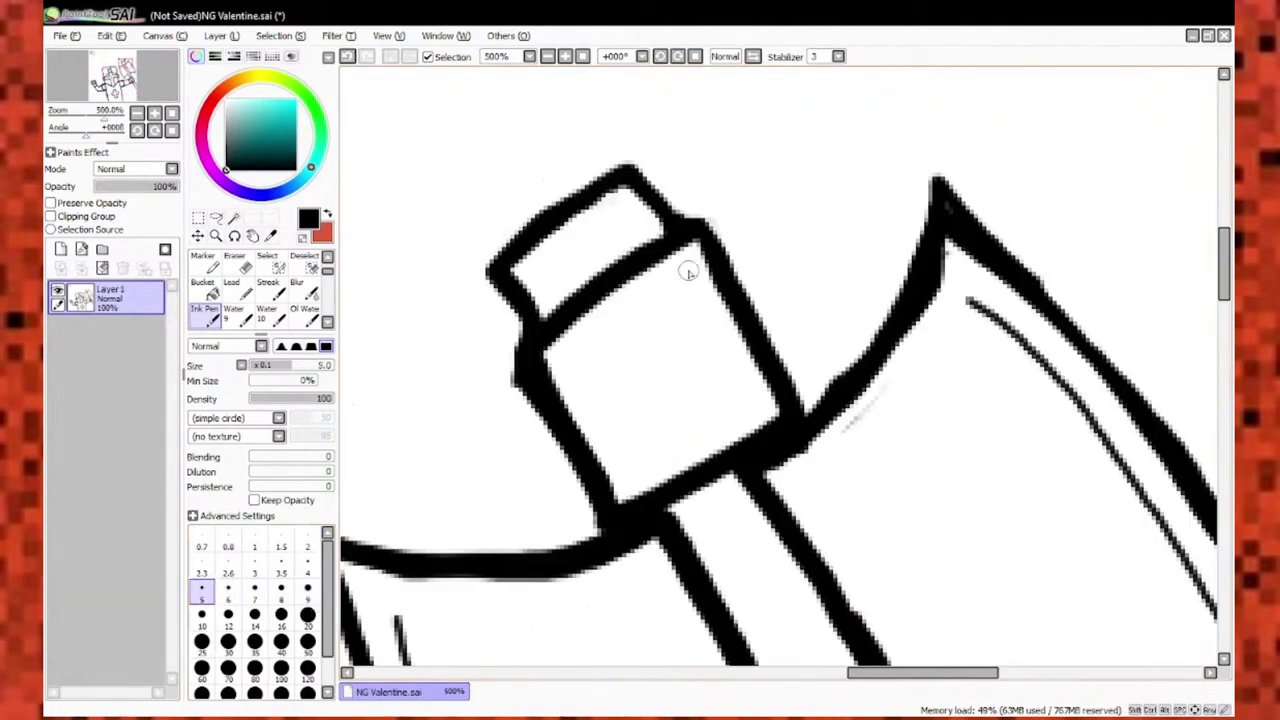
scroll(596, 428, down, 5)
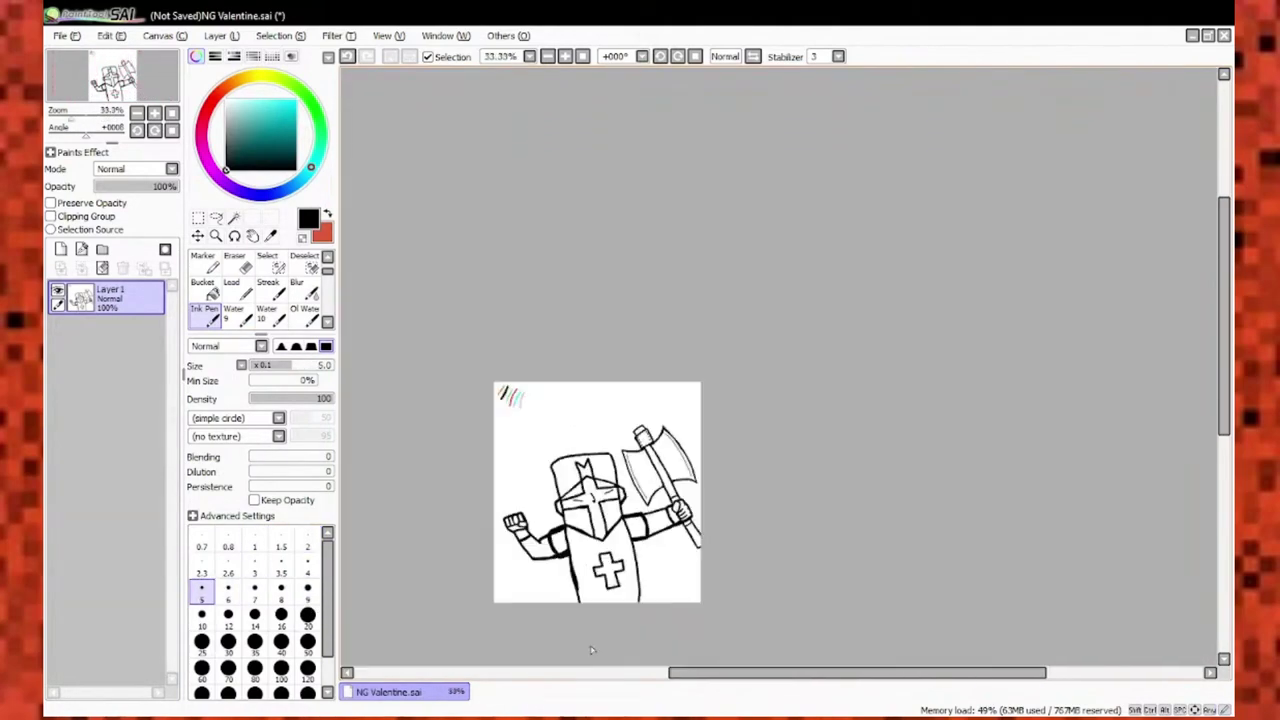
scroll(630, 235, up, 8)
key(bracketleft)
key(bracketleft)
key(bracketleft)
key(bracketleft)
key(bracketleft)
key(bracketleft)
scroll(630, 235, down, 5)
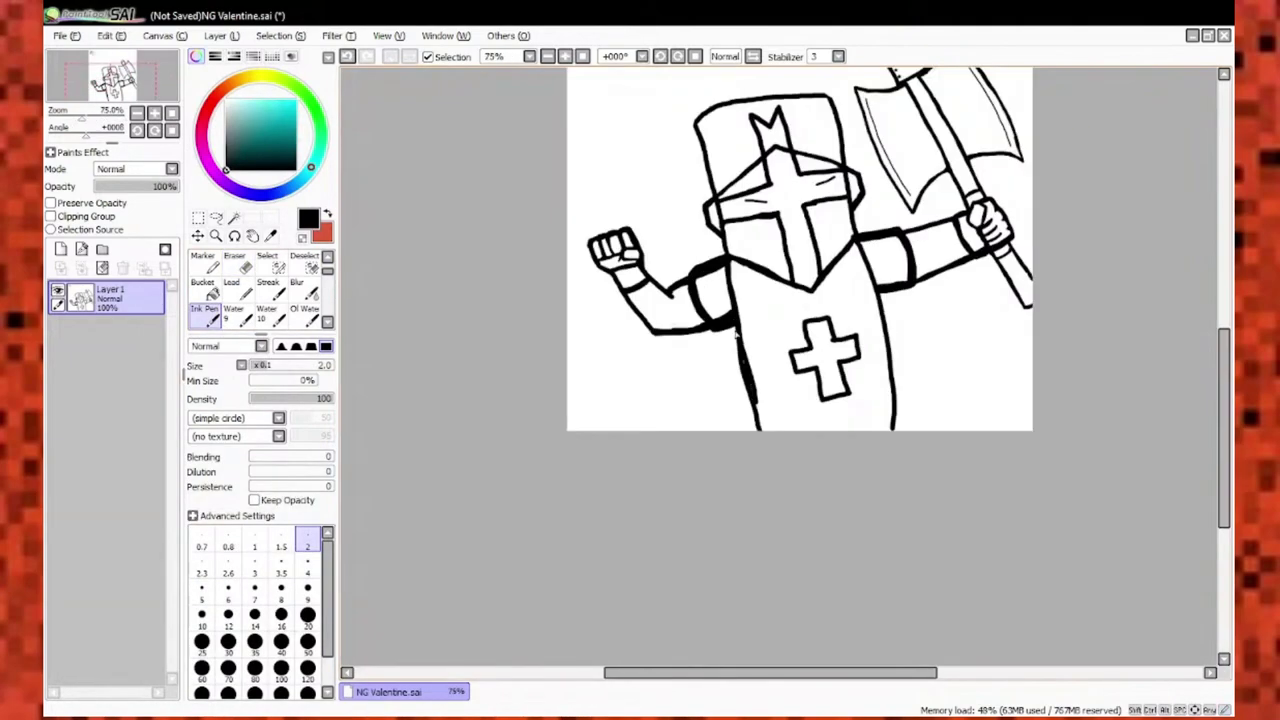
Erase the excess thickness from the torso outline below the raised-fist arm with the Eraser at size 9.
scroll(632, 300, up, 4)
key(e)
key(bracketright)
key(bracketright)
key(bracketright)
key(bracketright)
scroll(640, 463, up, 1)
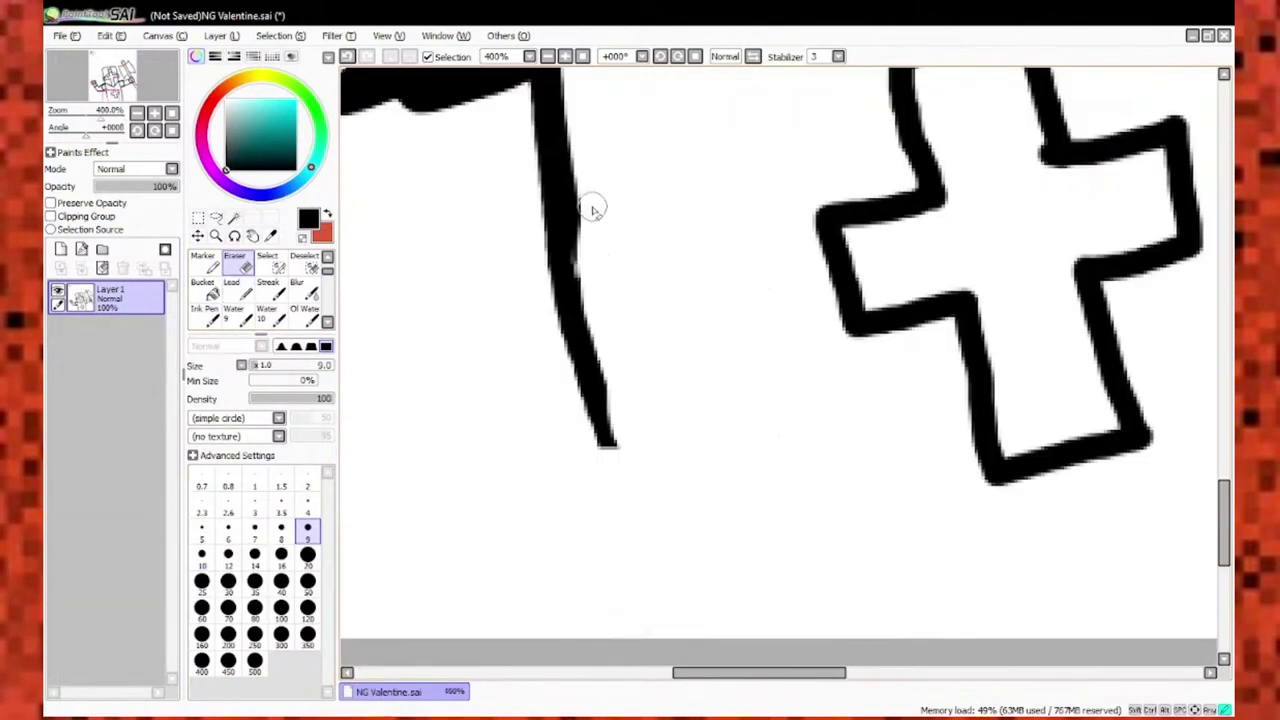
scroll(640, 400, down, 2)
scroll(700, 550, up, 2)
scroll(735, 632, down, 2)
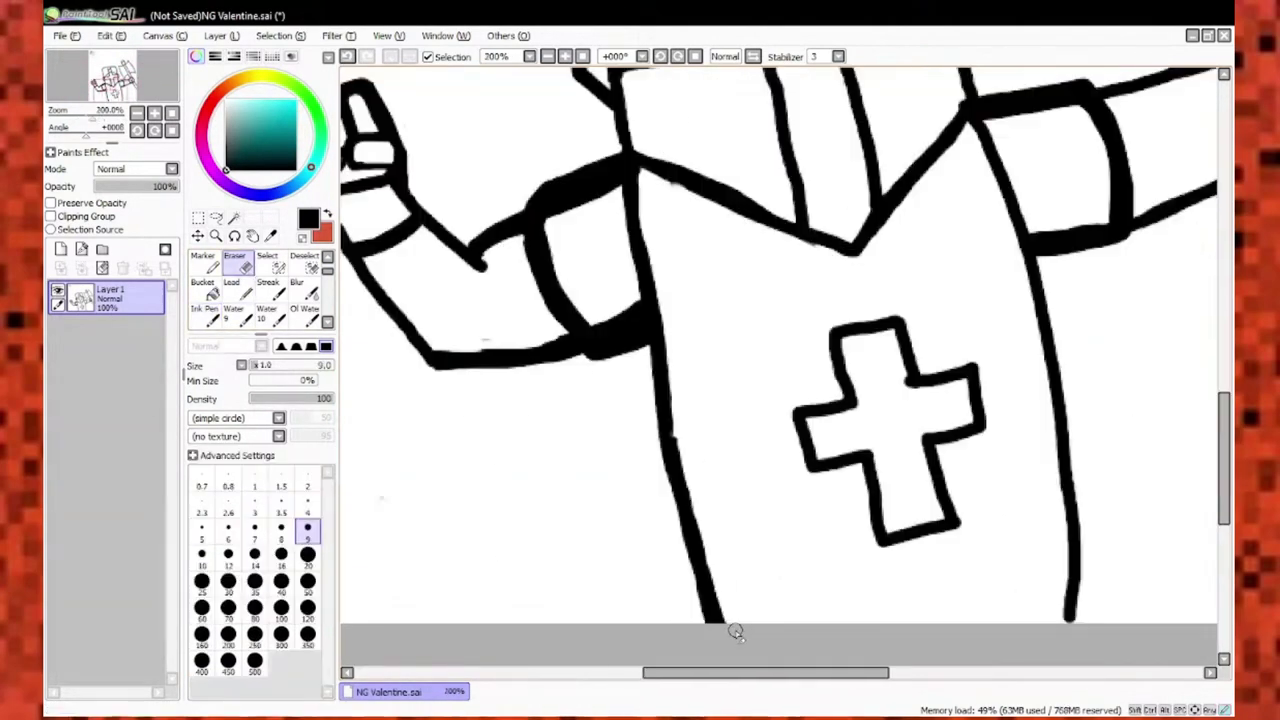
Erase the small mark at the centre of the helmet's cross and smooth the helmet's lower edge with the Eraser at size 4.
scroll(735, 632, down, 2)
scroll(931, 434, up, 4)
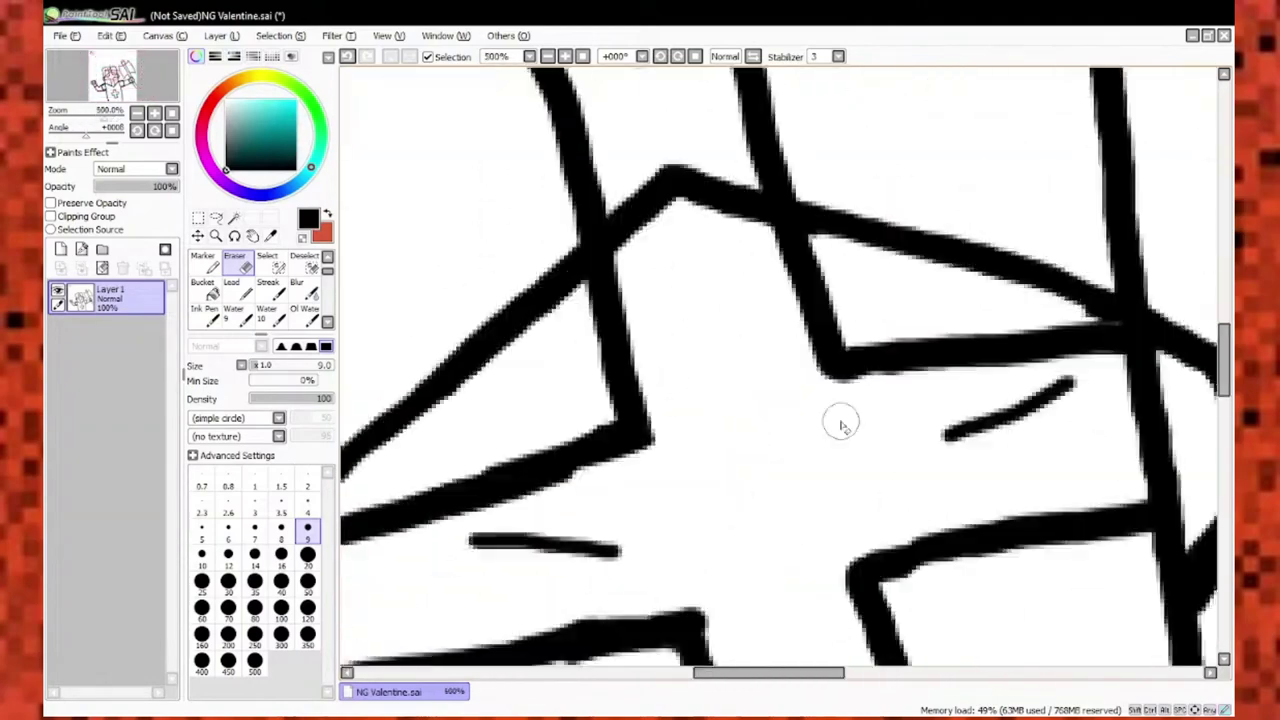
scroll(841, 425, up, 1)
key(bracketleft)
key(bracketleft)
key(bracketleft)
key(bracketleft)
key(bracketleft)
scroll(883, 211, down, 1)
scroll(686, 246, up, 1)
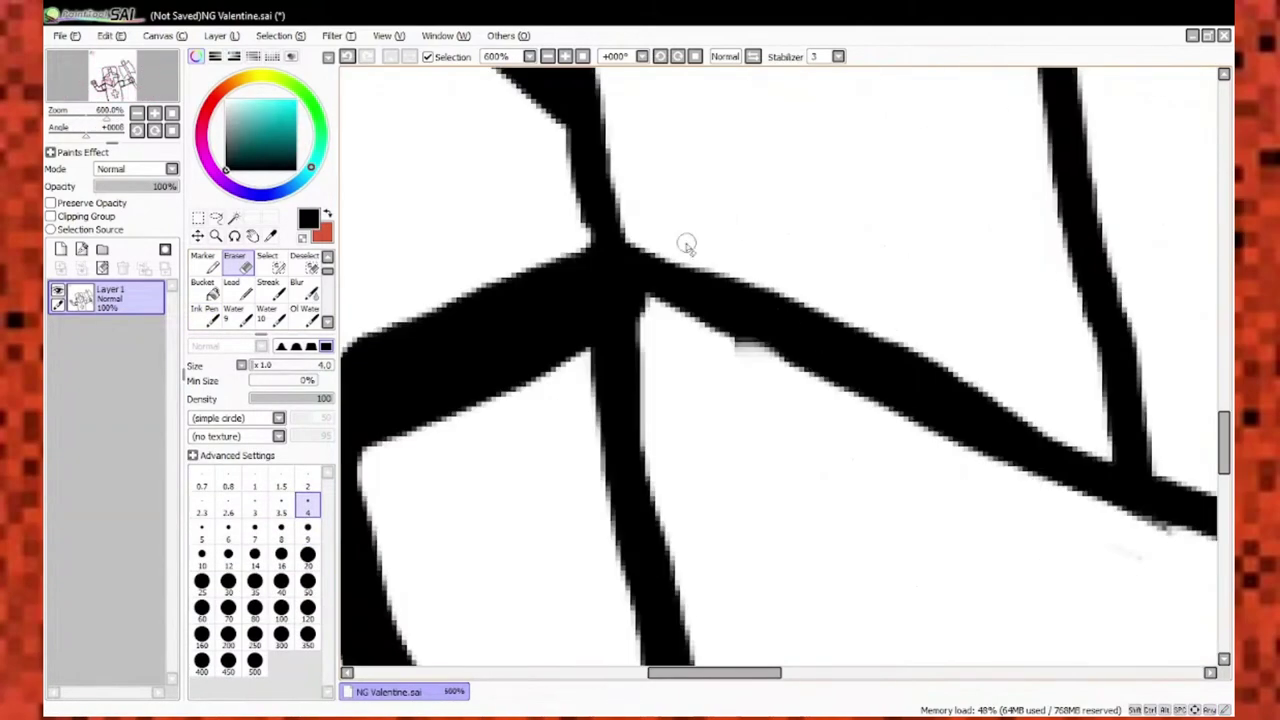
drag(686, 246, 1034, 434)
scroll(1034, 434, up, 1)
Thicken the slanted brow on the axe side of the helmet and add a curved lower lid with the Ink Pen at size 4.
key(n)
scroll(508, 263, down, 1)
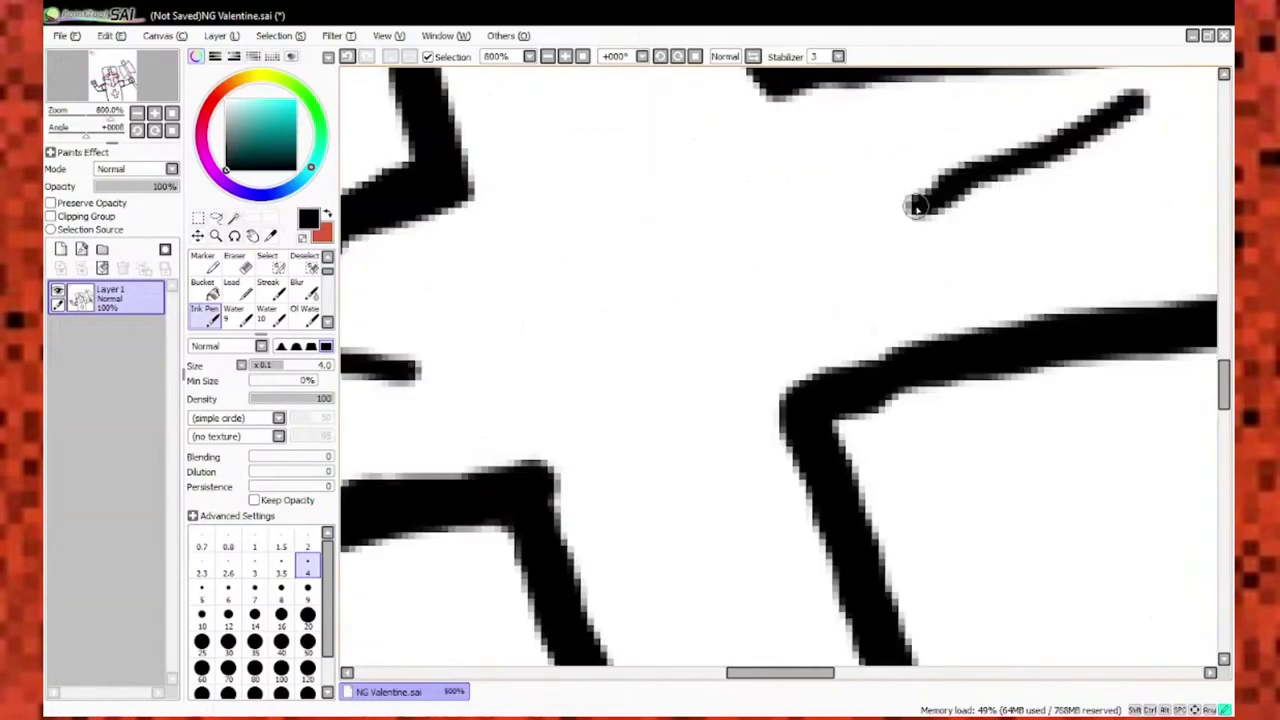
drag(916, 207, 1175, 185)
scroll(1175, 185, down, 3)
scroll(608, 323, up, 3)
scroll(608, 323, down, 3)
scroll(858, 325, up, 4)
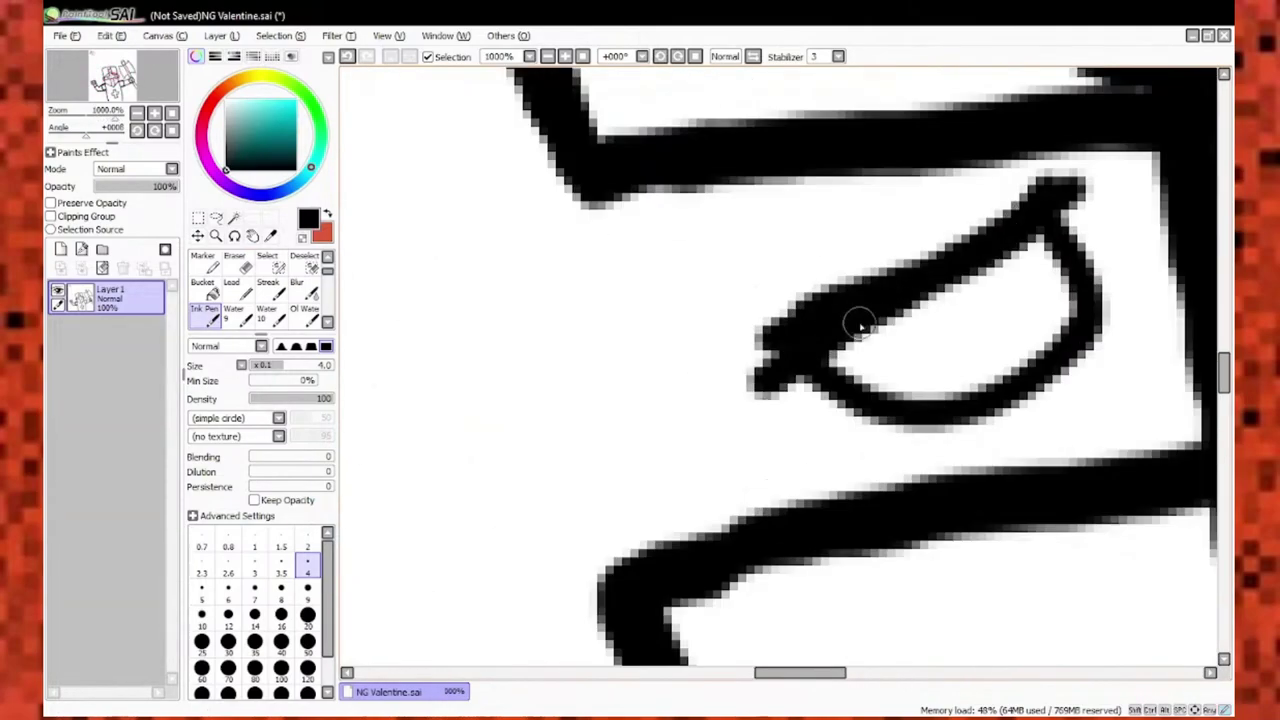
Redraw the eye on the fist side as a flat brow with a curved lower lid, cleaned with the Eraser at size 4.
scroll(858, 325, down, 3)
key(bracketright)
scroll(1014, 306, up, 1)
scroll(549, 409, down, 1)
scroll(458, 360, up, 2)
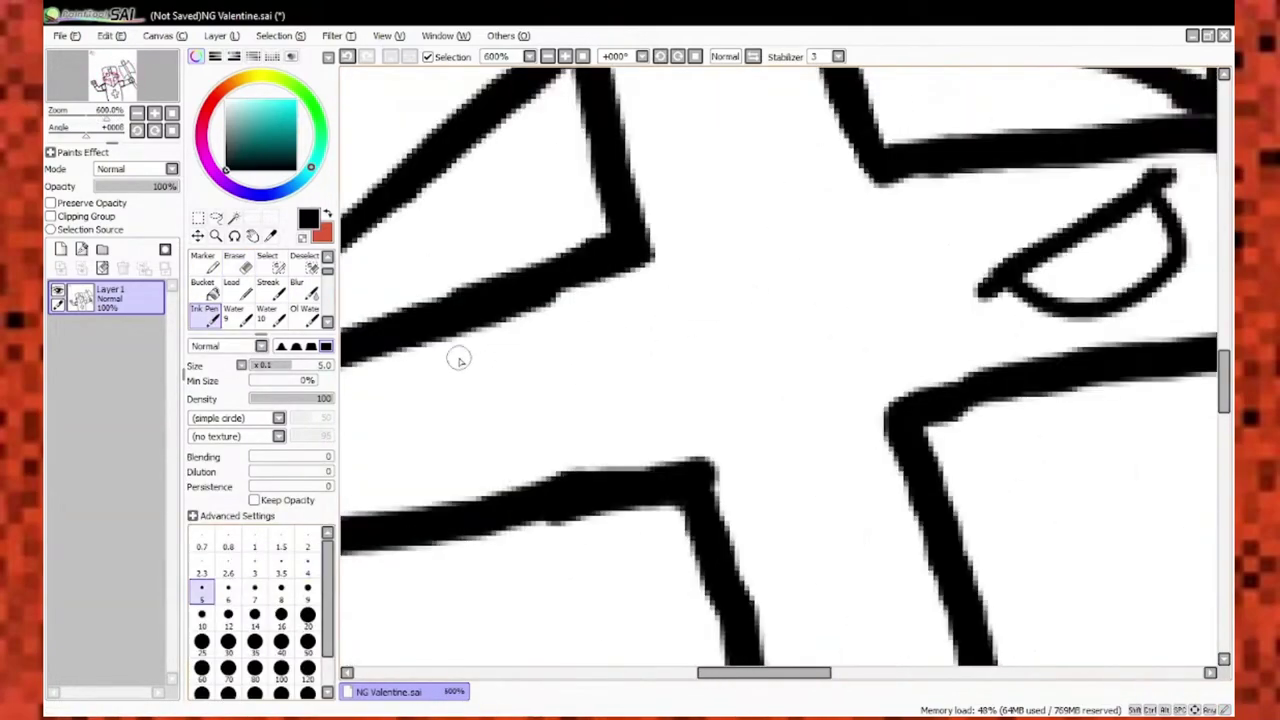
scroll(452, 360, up, 1)
key(e)
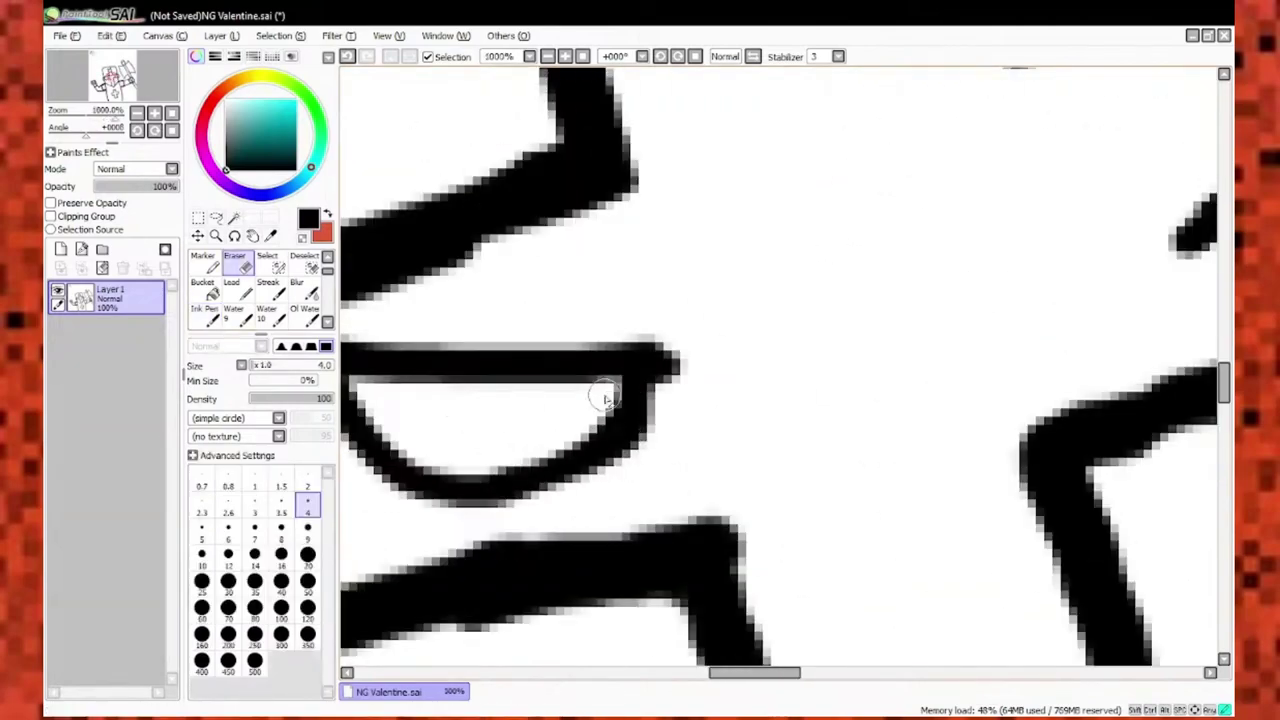
scroll(594, 394, down, 2)
scroll(471, 271, down, 3)
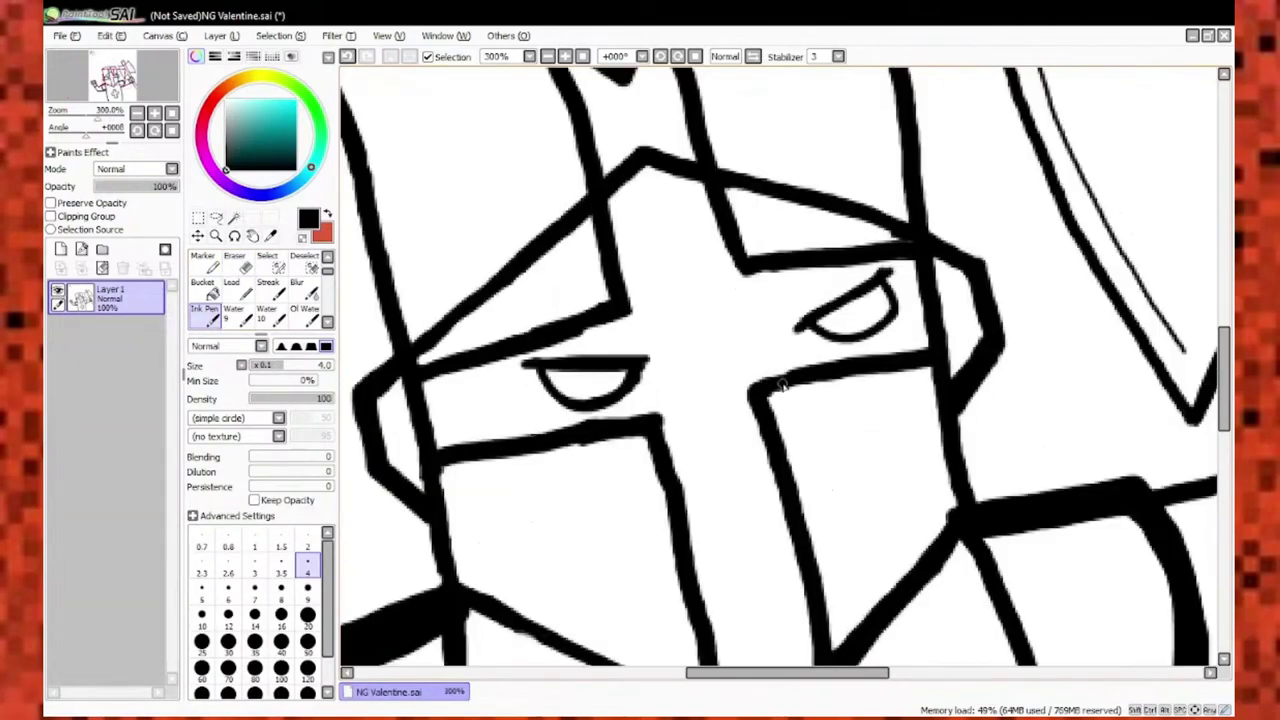
Smooth the outlines of the helmet's cross and the axe-side eye's brow with the Ink Pen at size 4.
scroll(573, 259, up, 4)
key(n)
scroll(540, 200, down, 1)
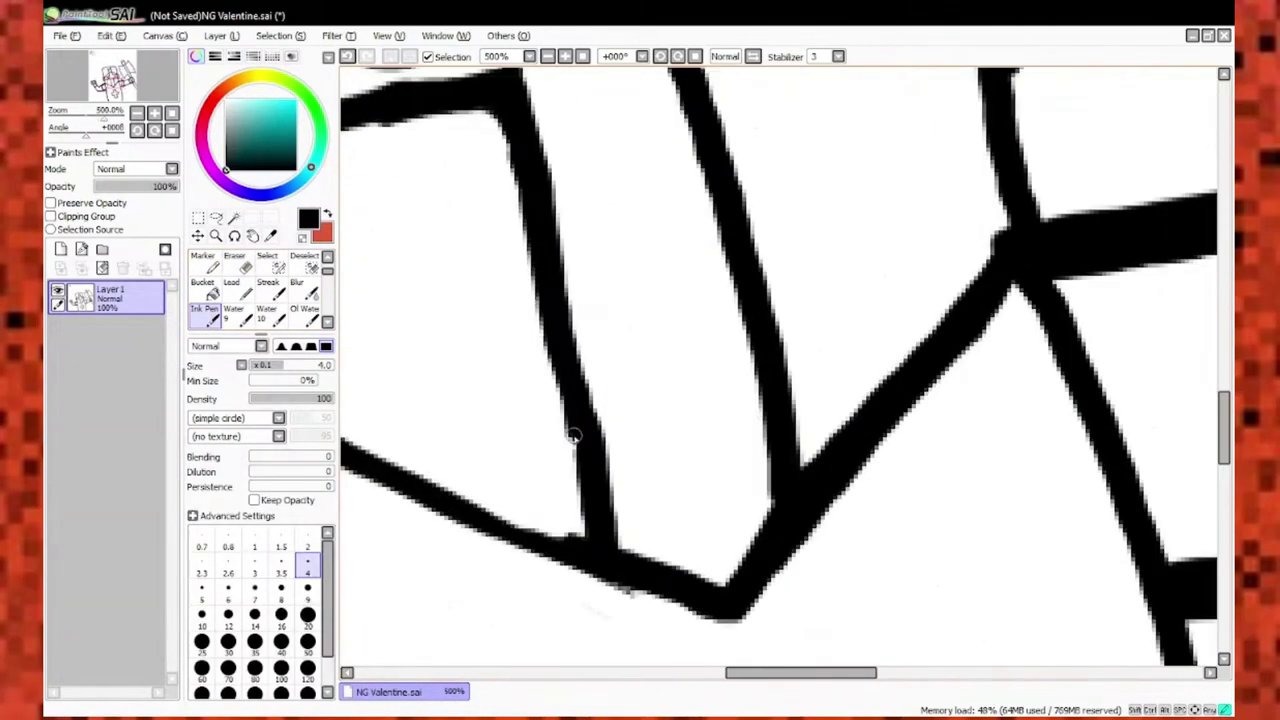
scroll(574, 437, down, 2)
scroll(510, 305, up, 4)
scroll(588, 455, down, 4)
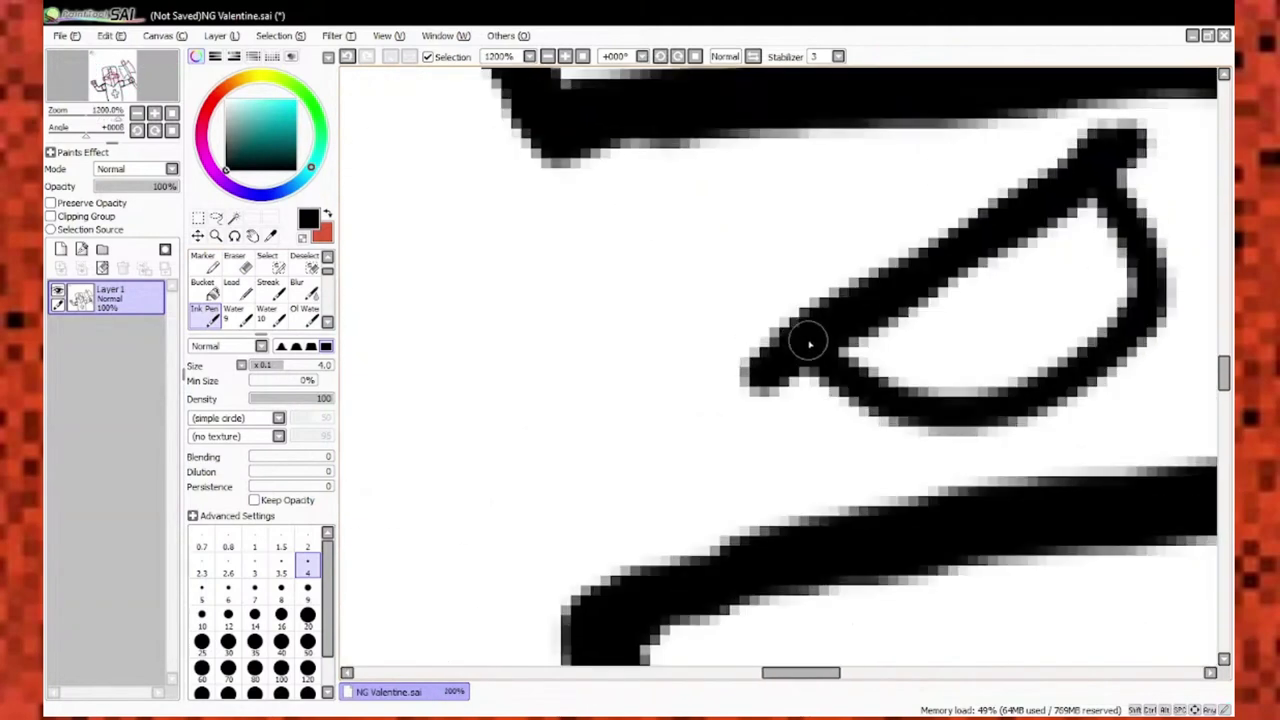
Ink heavier, slightly flared corners on the wrist cuffs of the raised fist and the axe hand with the Ink Pen at size 4.
scroll(534, 363, up, 3)
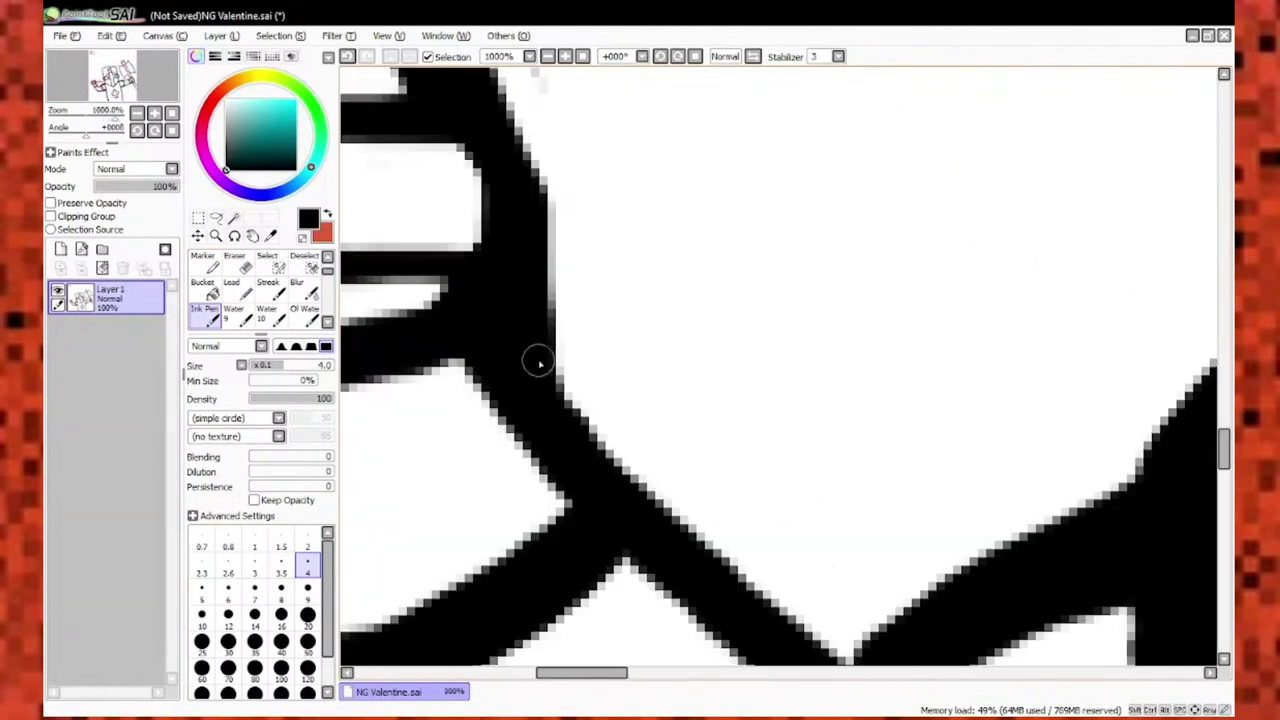
scroll(523, 409, down, 7)
scroll(863, 200, up, 5)
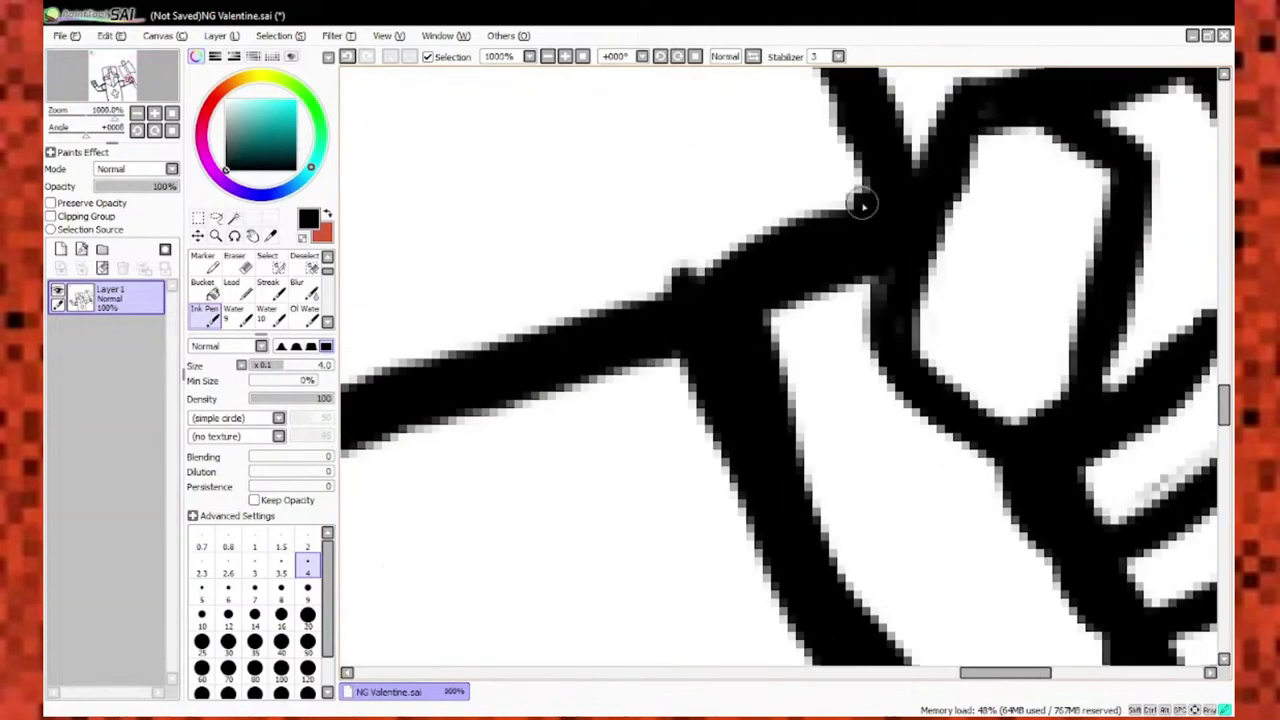
scroll(777, 383, down, 4)
scroll(749, 417, up, 3)
scroll(436, 320, down, 6)
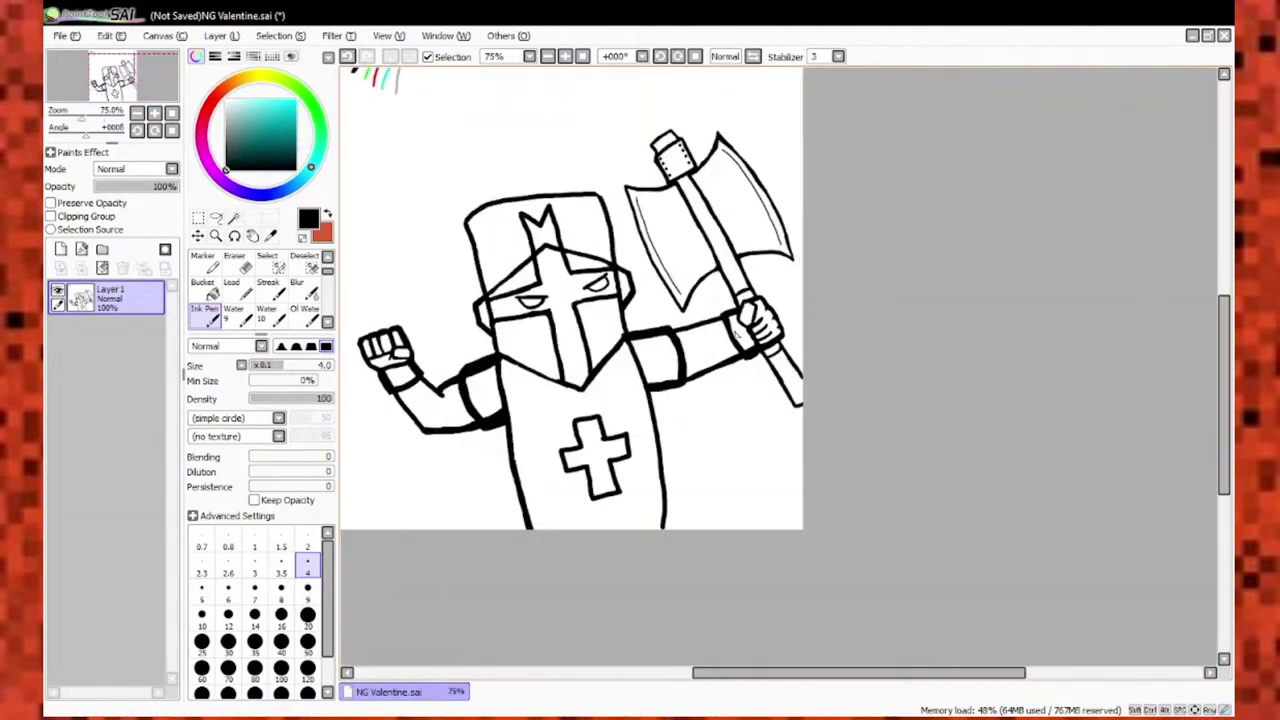
Sharpen the line junction above the axe-side eye at the helmet's edge with the Eraser at size 2.
scroll(600, 300, up, 6)
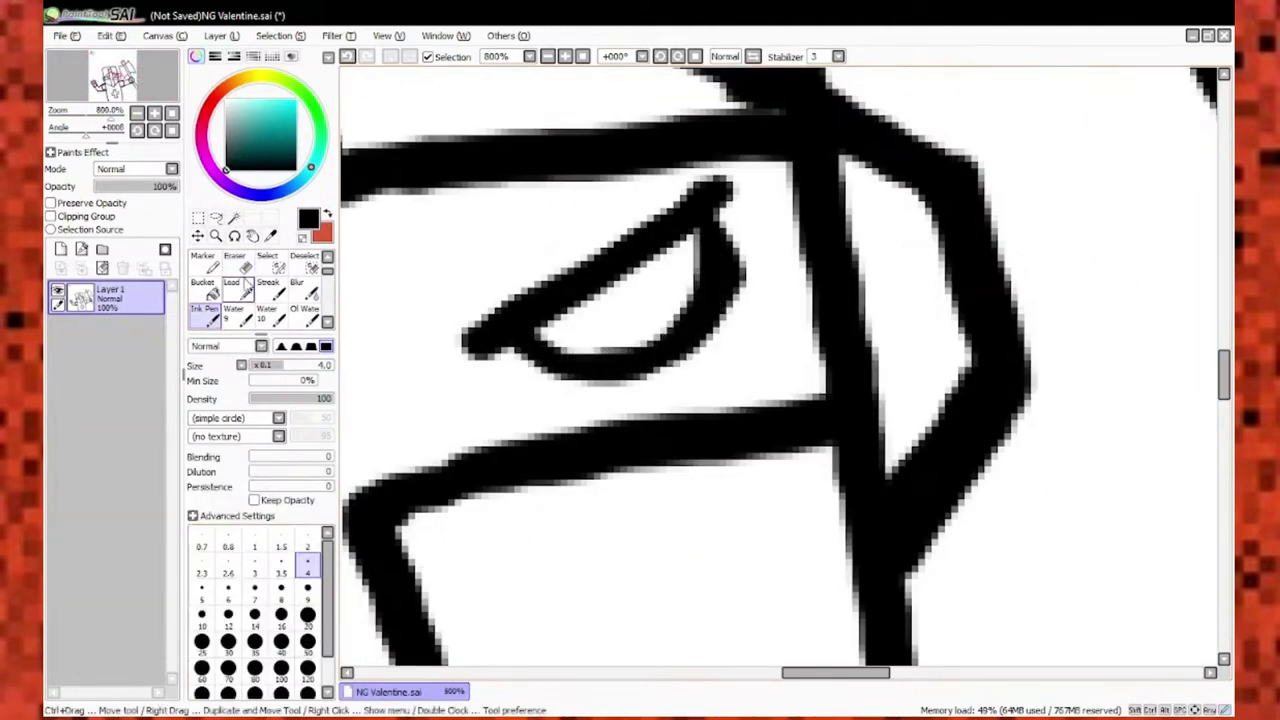
scroll(600, 300, down, 2)
scroll(571, 286, down, 4)
scroll(600, 330, up, 5)
key(e)
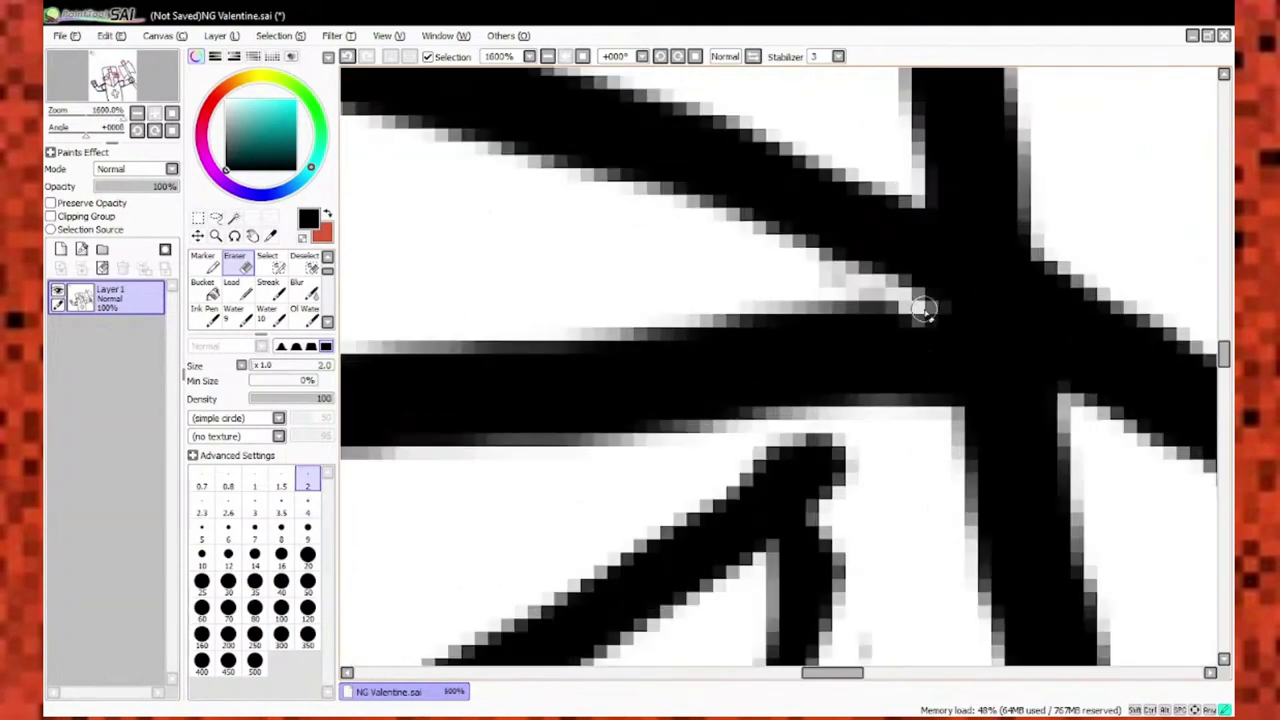
scroll(413, 452, down, 2)
key([)
key([)
key([)
key([)
key([)
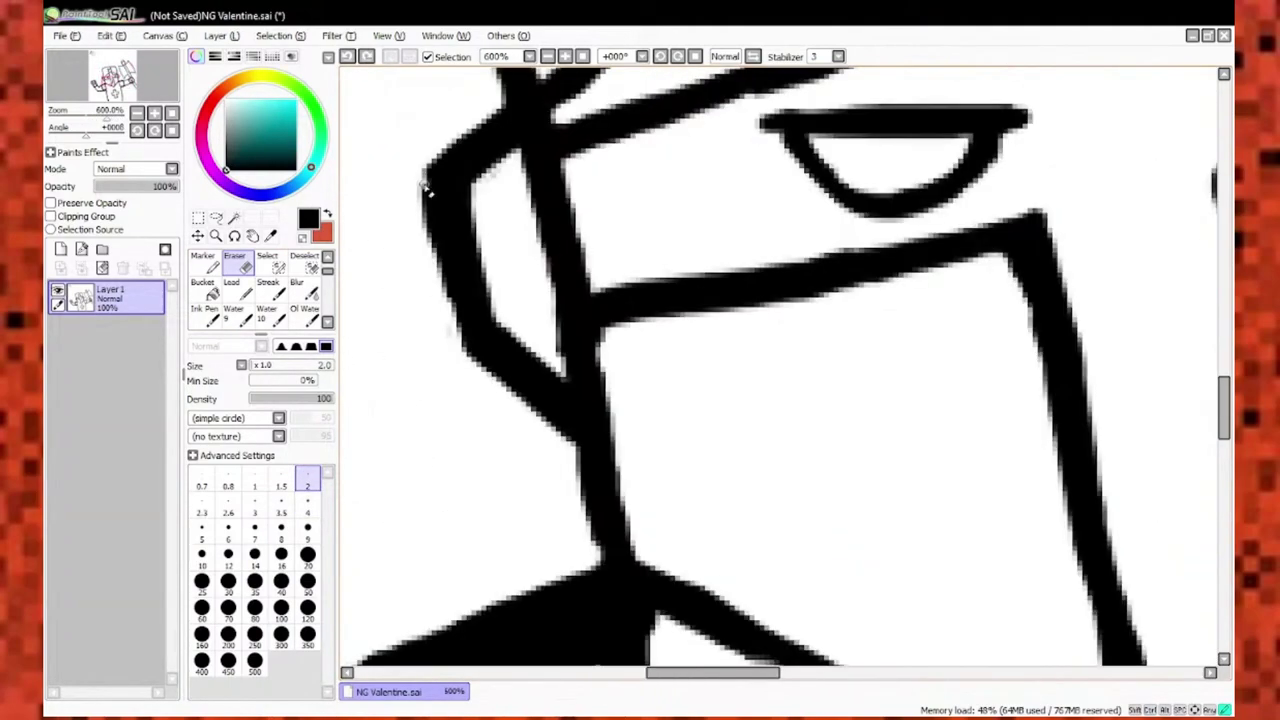
Clean the line junctions where the fist-side ear guard meets the helmet with the Eraser at size 2.
scroll(423, 177, down, 4)
scroll(500, 220, up, 4)
scroll(522, 245, up, 3)
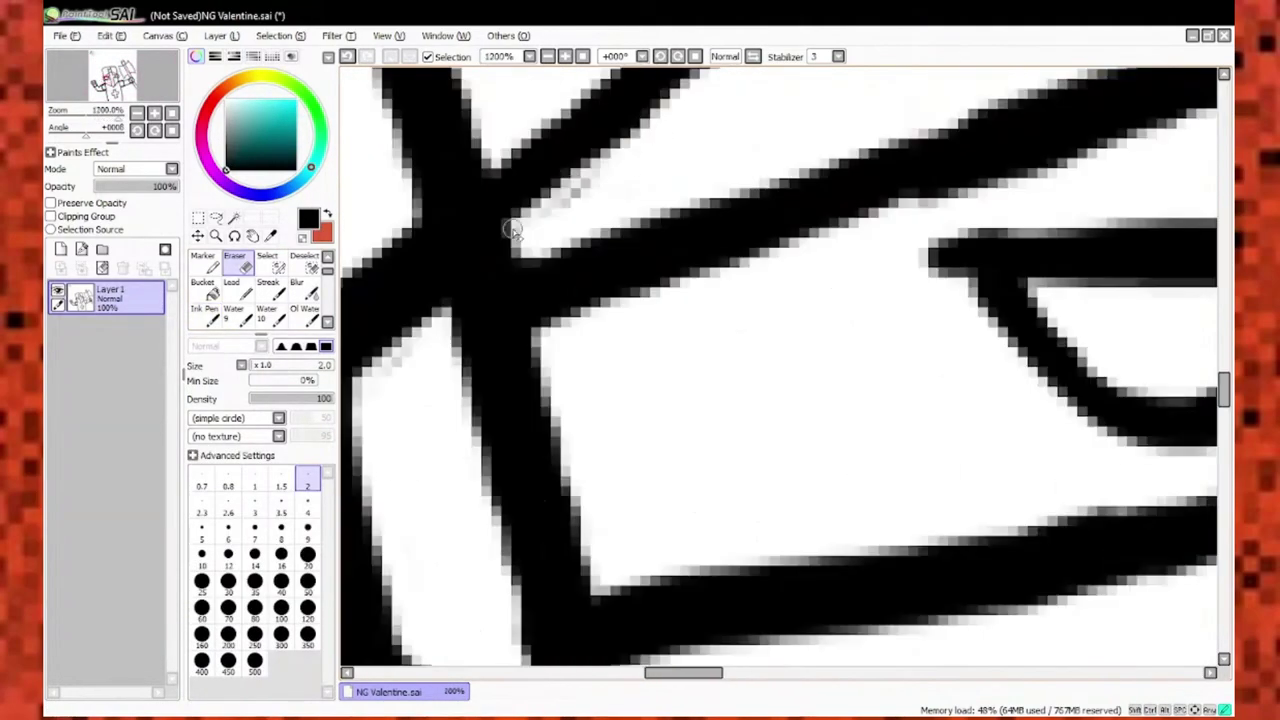
scroll(700, 250, down, 2)
scroll(800, 230, up, 2)
scroll(815, 218, down, 7)
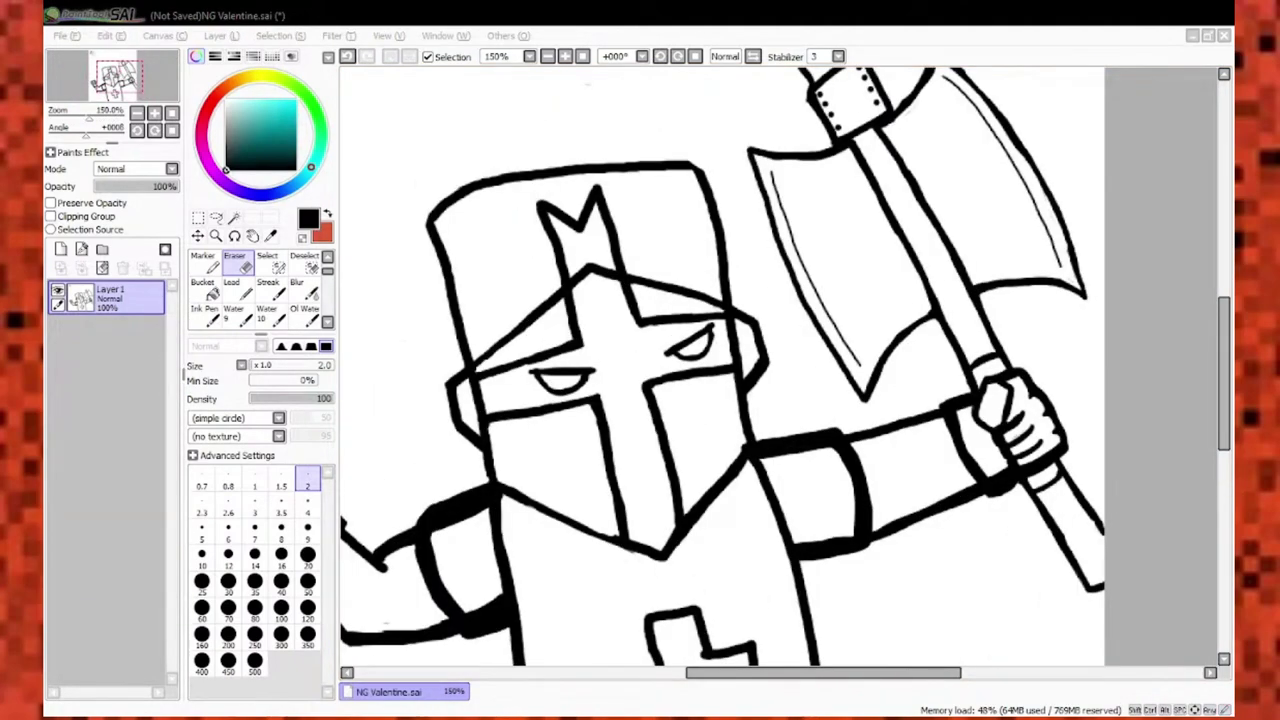
Sharpen the corners of the axe-side ear guard with the Eraser and the Ink Pen, both at size 2.
scroll(870, 297, up, 1)
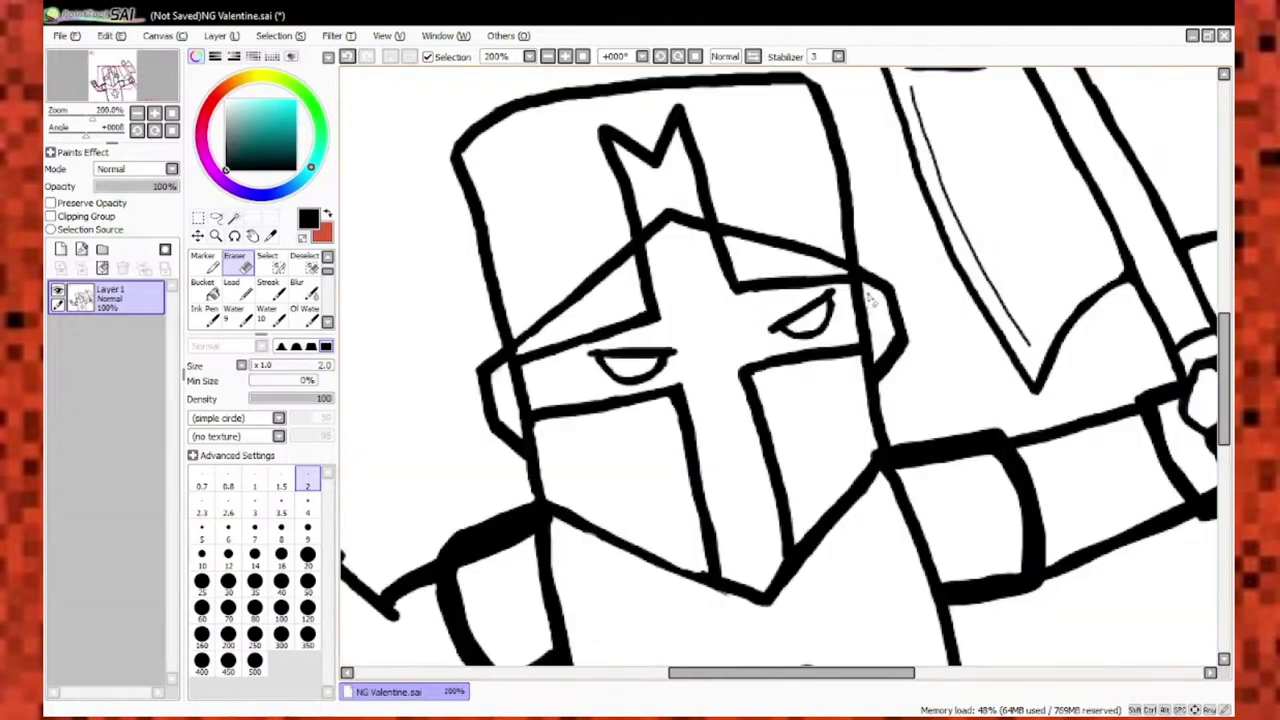
scroll(900, 350, up, 6)
drag(818, 305, 776, 345)
click(205, 315)
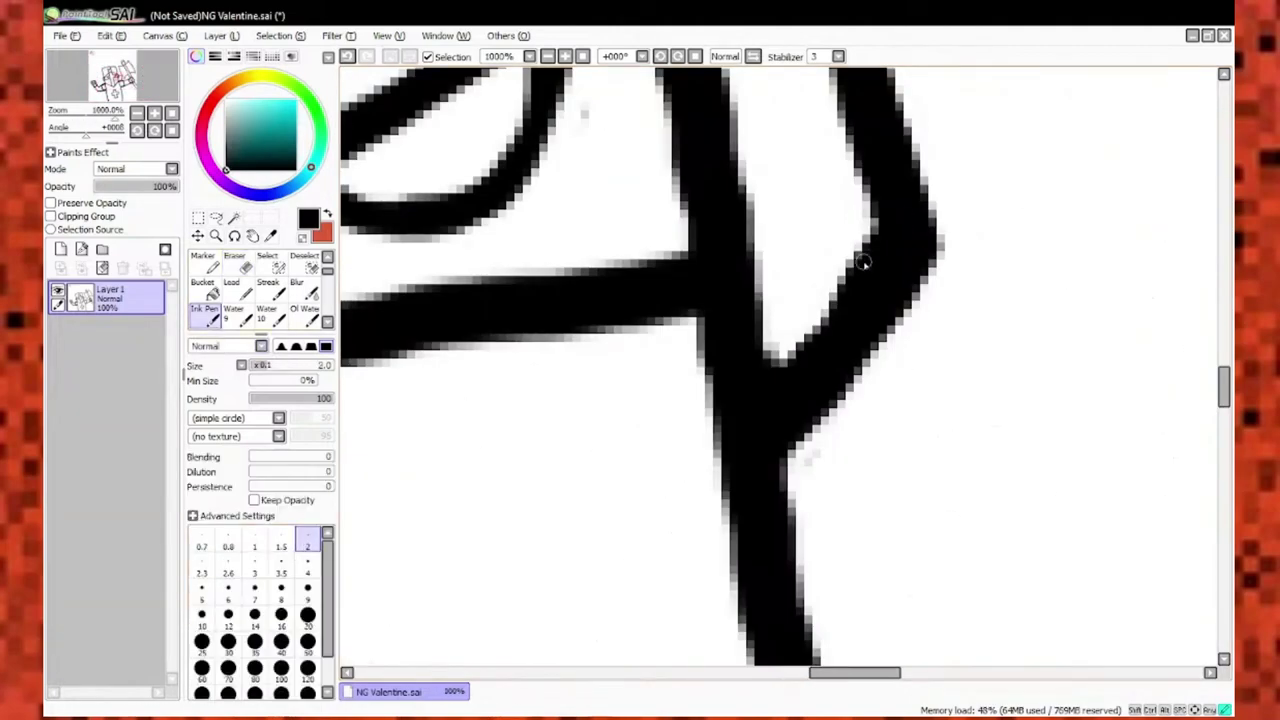
scroll(742, 383, down, 7)
scroll(742, 383, up, 5)
scroll(698, 372, down, 8)
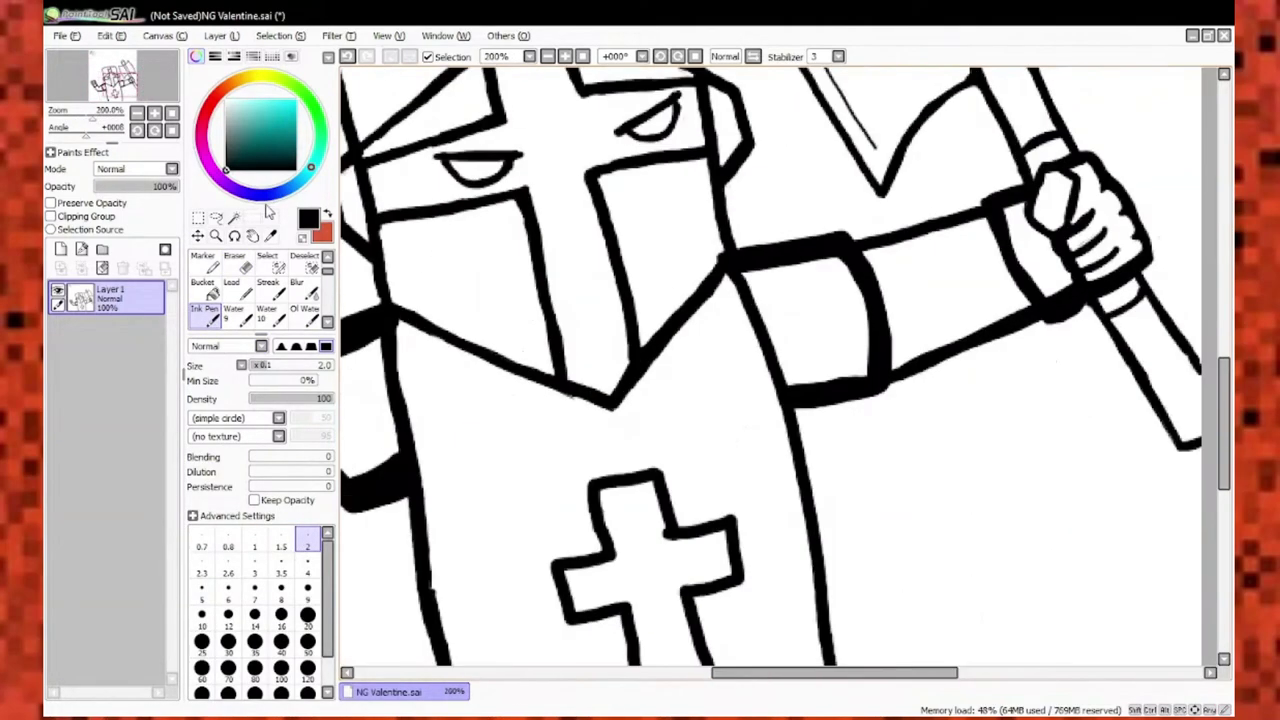
Touch up the axe arm's cuff with the Ink Pen at size 2 and thin the gripping hand's finger lines with the Eraser at size 4.
scroll(700, 380, up, 1)
key(e)
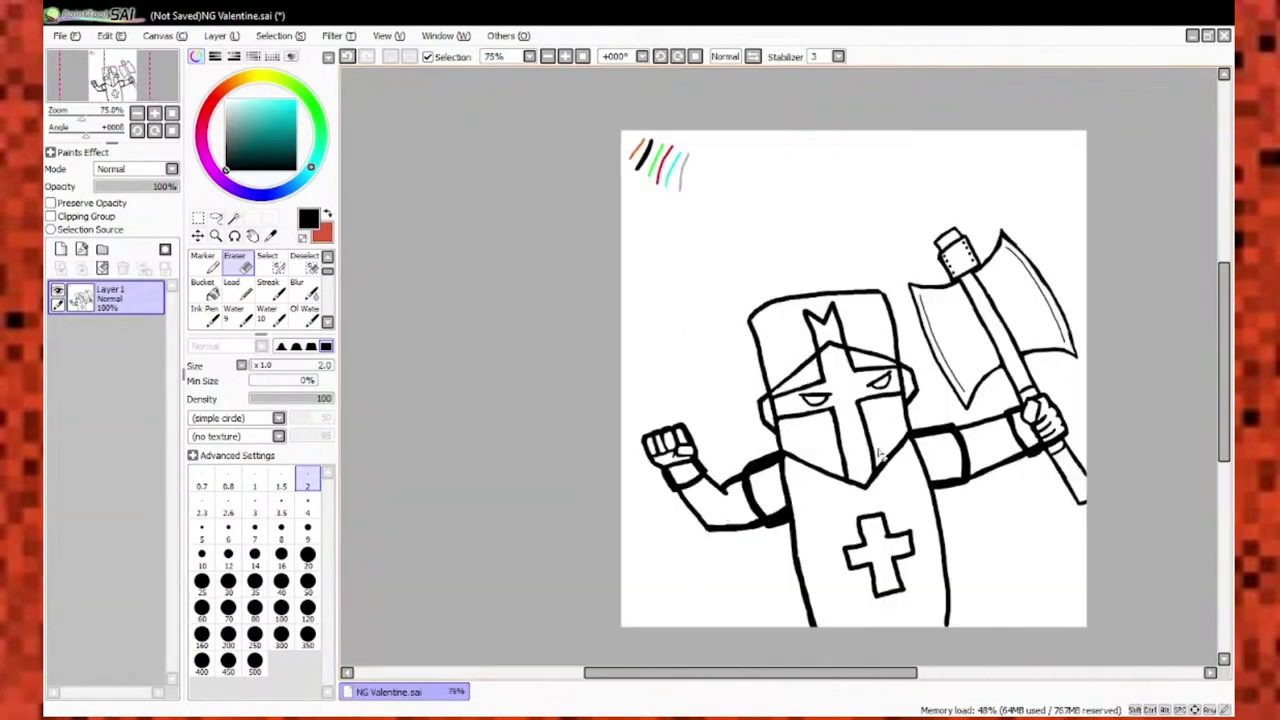
scroll(880, 455, up, 5)
scroll(826, 509, down, 5)
scroll(826, 509, up, 7)
key(n)
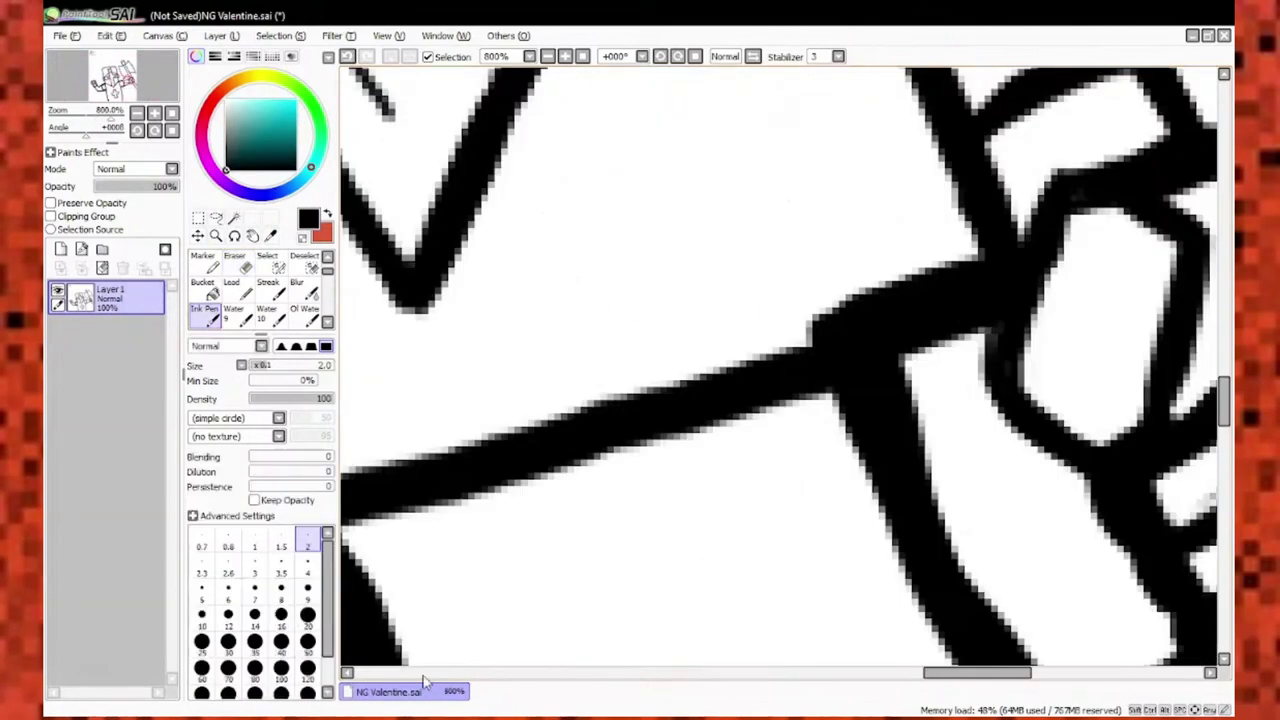
scroll(900, 400, down, 4)
scroll(945, 412, up, 5)
key(e)
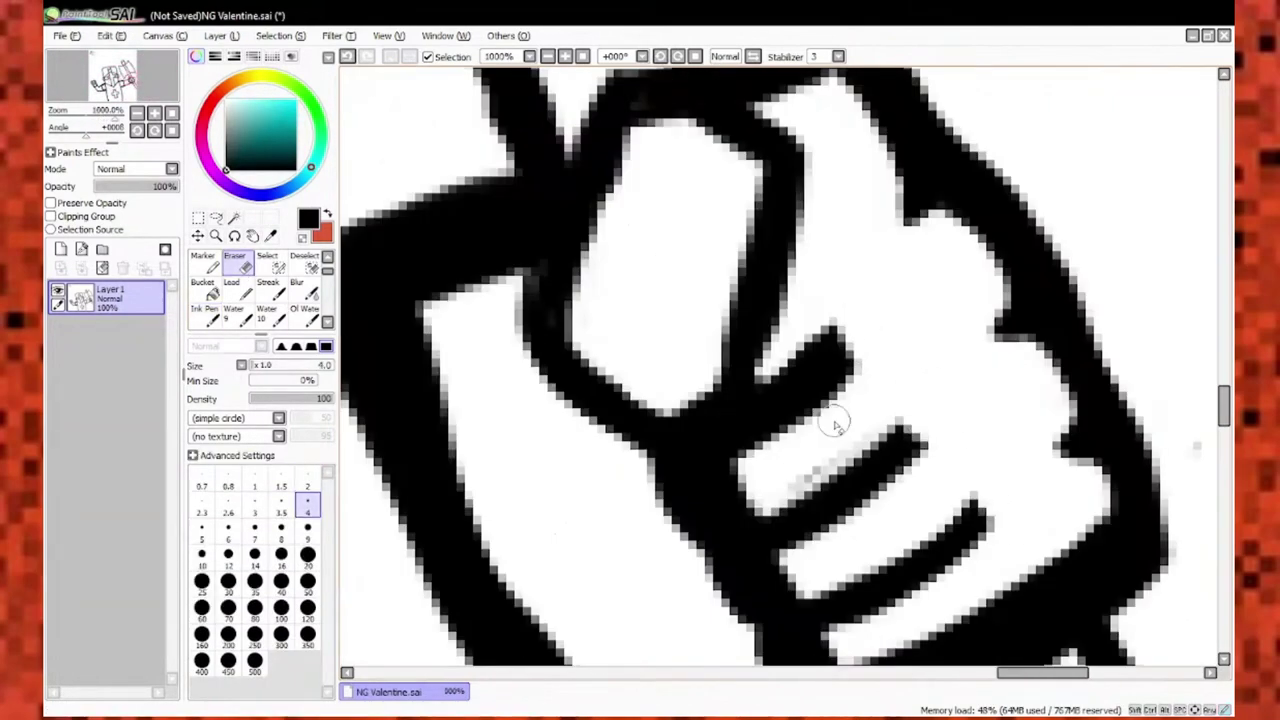
scroll(836, 424, down, 6)
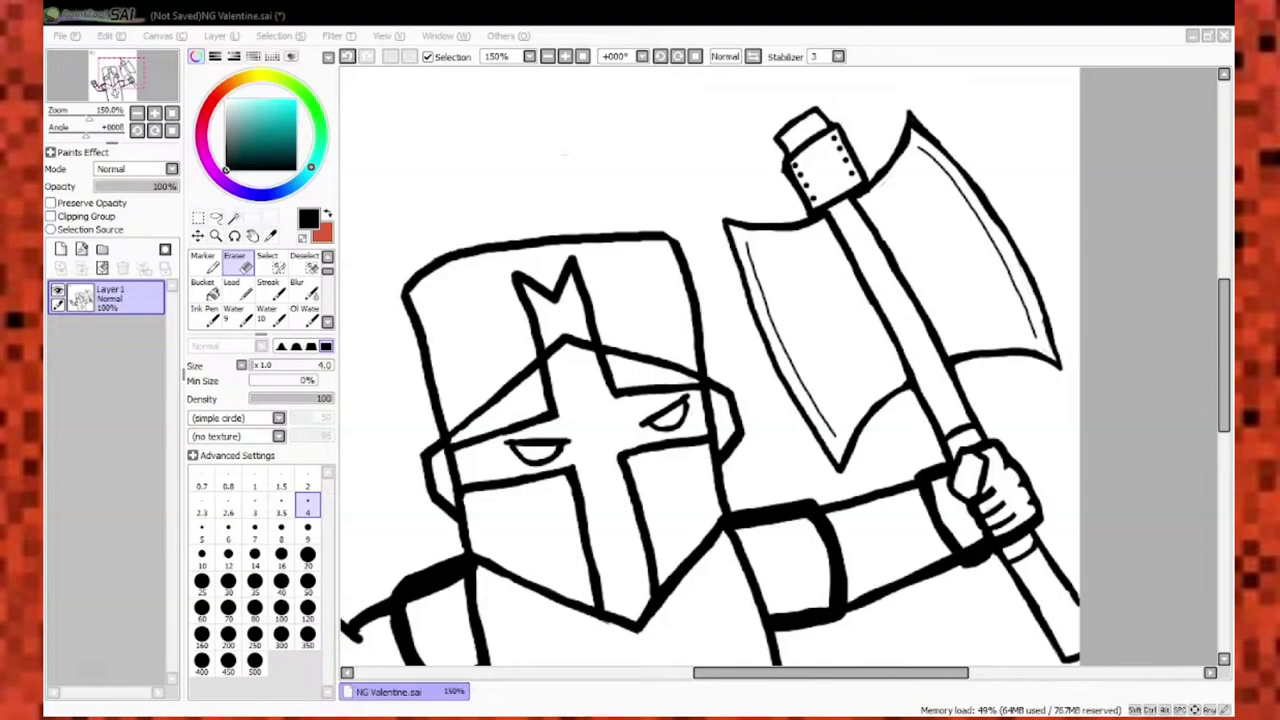
Ink sharp tips on the two points atop the helmet's cross with the Ink Pen at size 2.
scroll(561, 261, up, 4)
key(n)
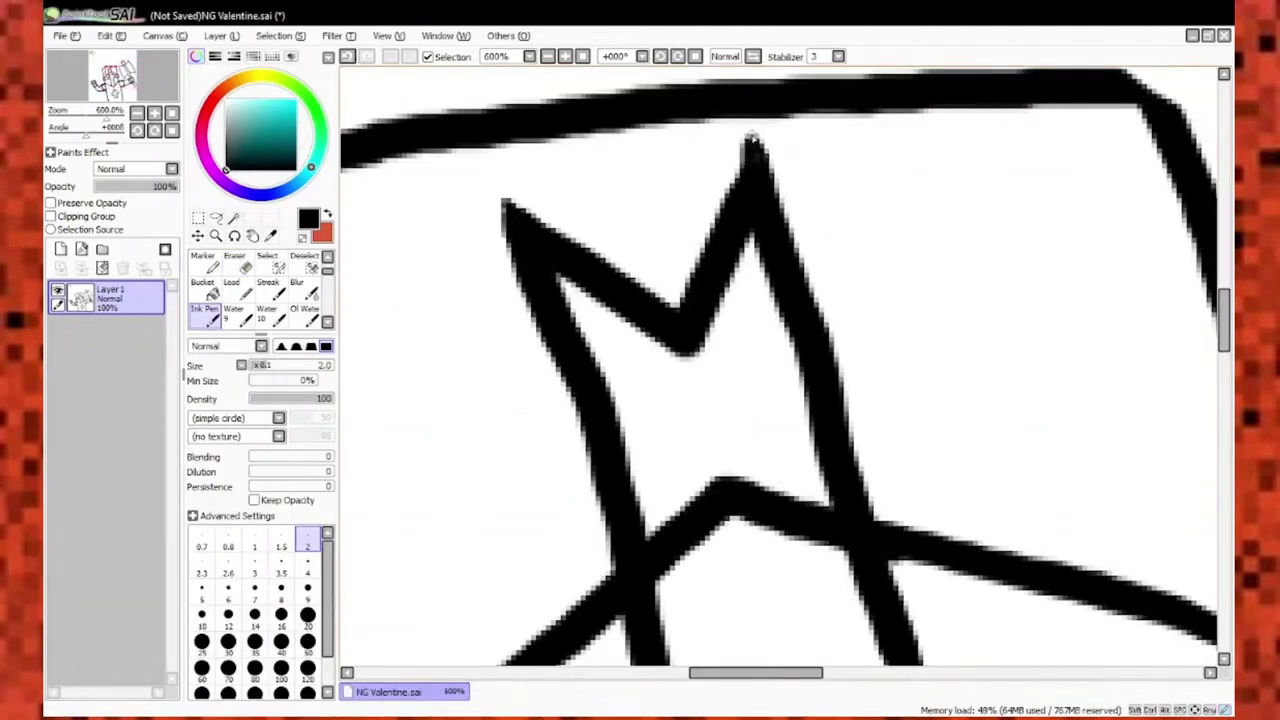
scroll(490, 280, up, 2)
scroll(960, 332, down, 3)
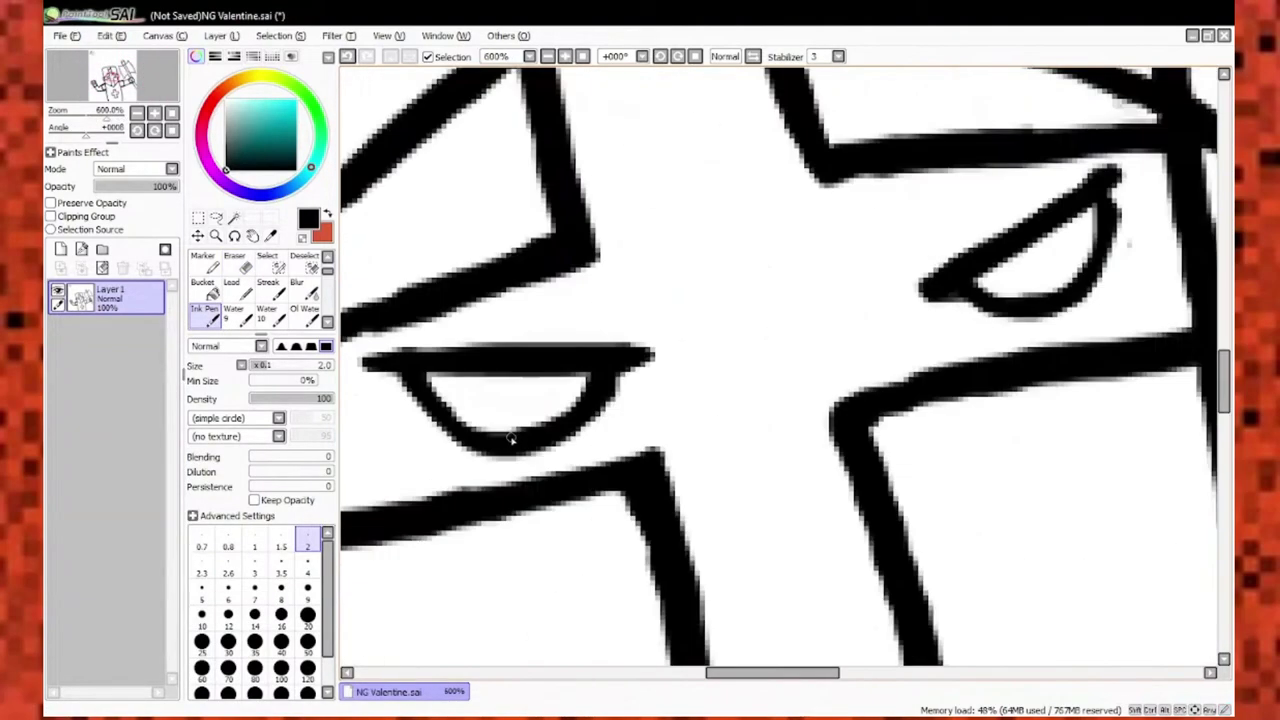
Ink tapered, pointed corners on both eyes with the Ink Pen at size 2.
scroll(509, 437, up, 4)
scroll(600, 343, up, 1)
scroll(493, 312, down, 1)
scroll(493, 312, down, 4)
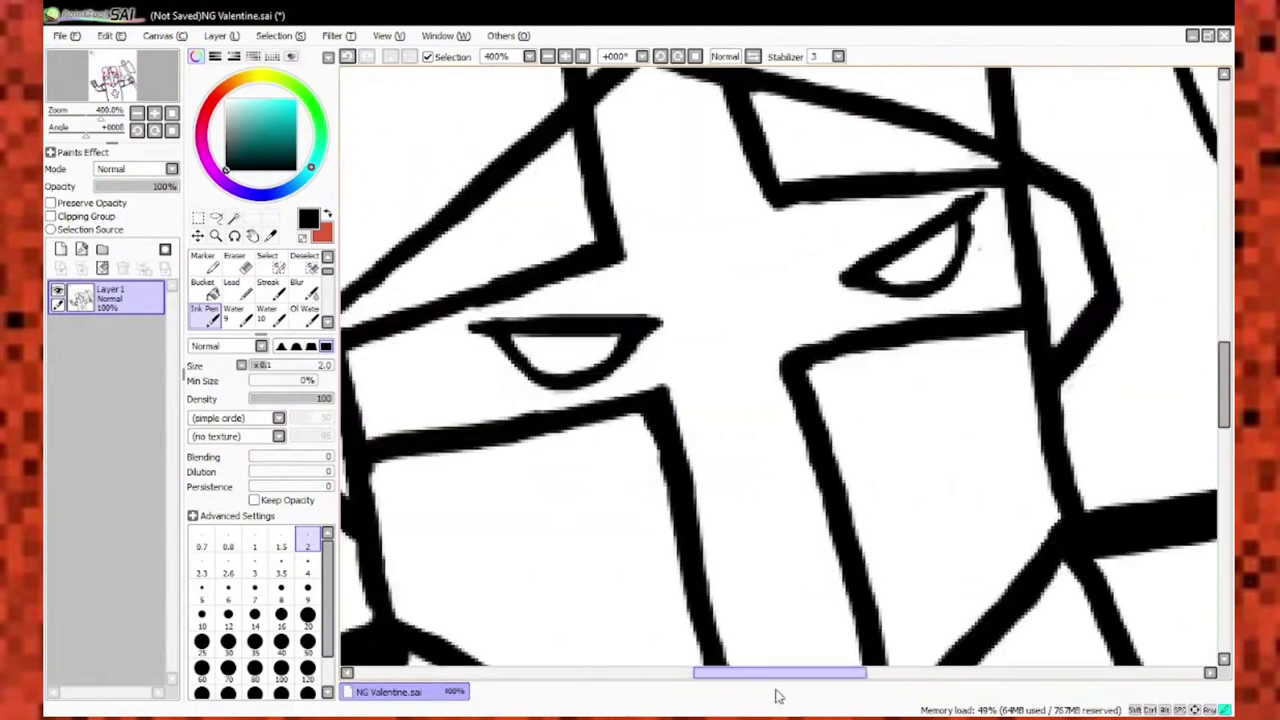
scroll(627, 385, down, 1)
scroll(627, 385, up, 1)
scroll(777, 531, up, 3)
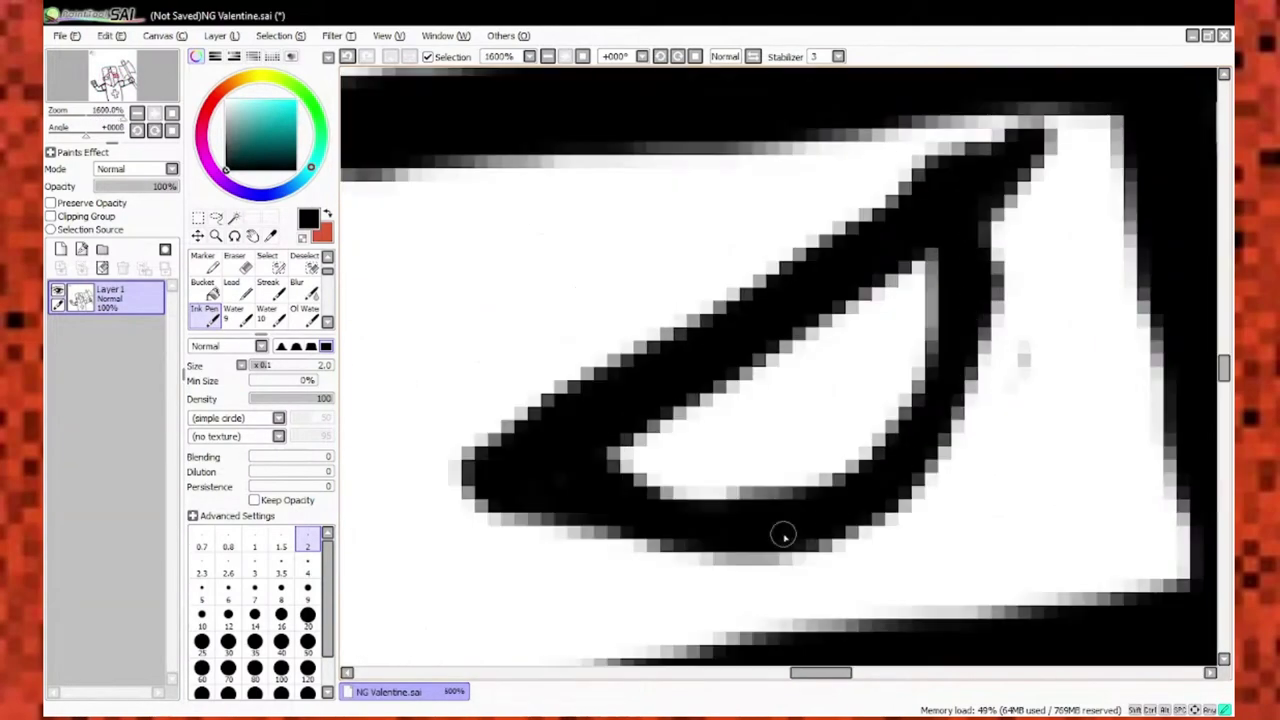
scroll(777, 531, down, 2)
Trim the edges and inner corners of both eyes with the Eraser at size 2.
key(e)
scroll(780, 370, up, 2)
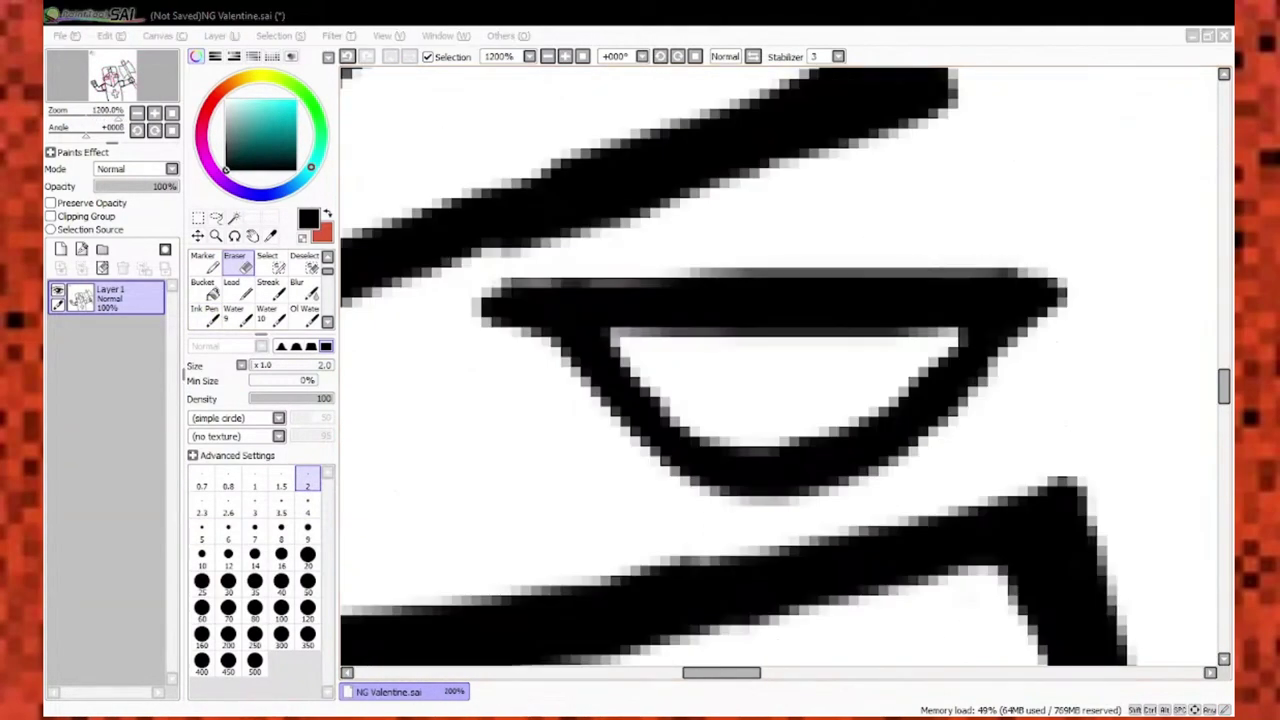
scroll(686, 329, down, 4)
scroll(857, 500, up, 5)
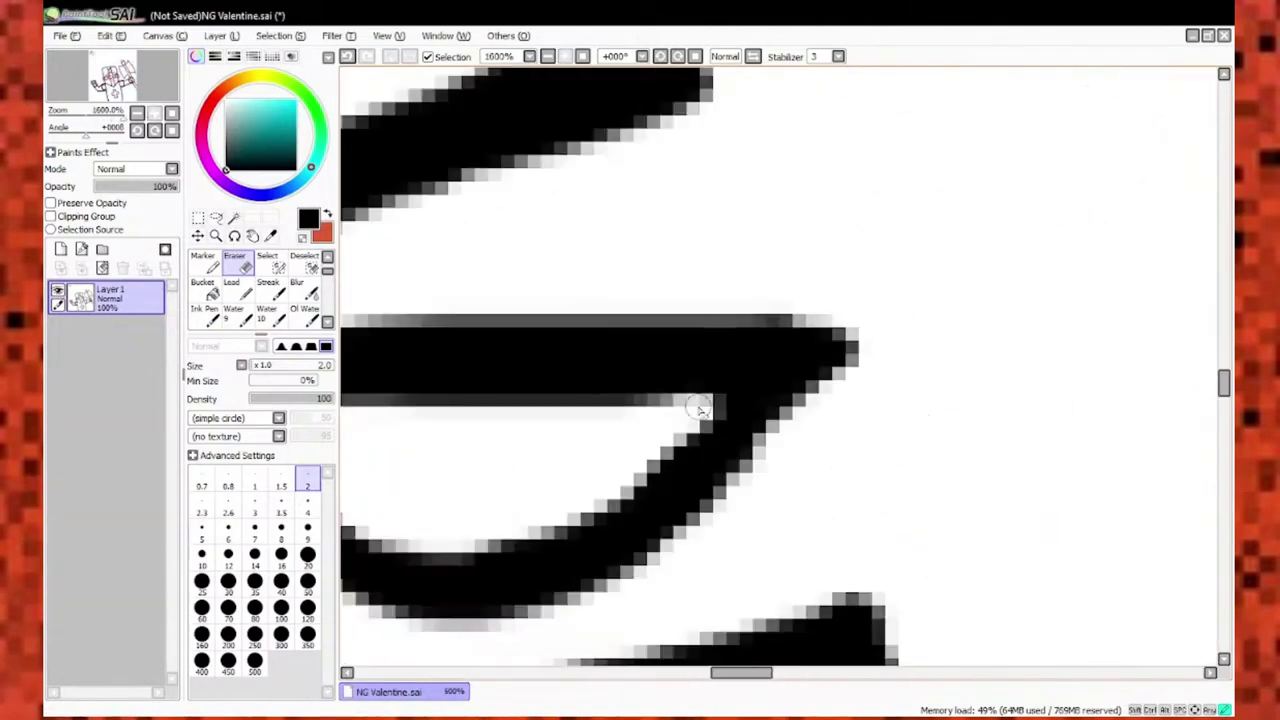
scroll(703, 410, down, 4)
scroll(643, 449, up, 2)
scroll(560, 520, down, 5)
scroll(525, 594, up, 2)
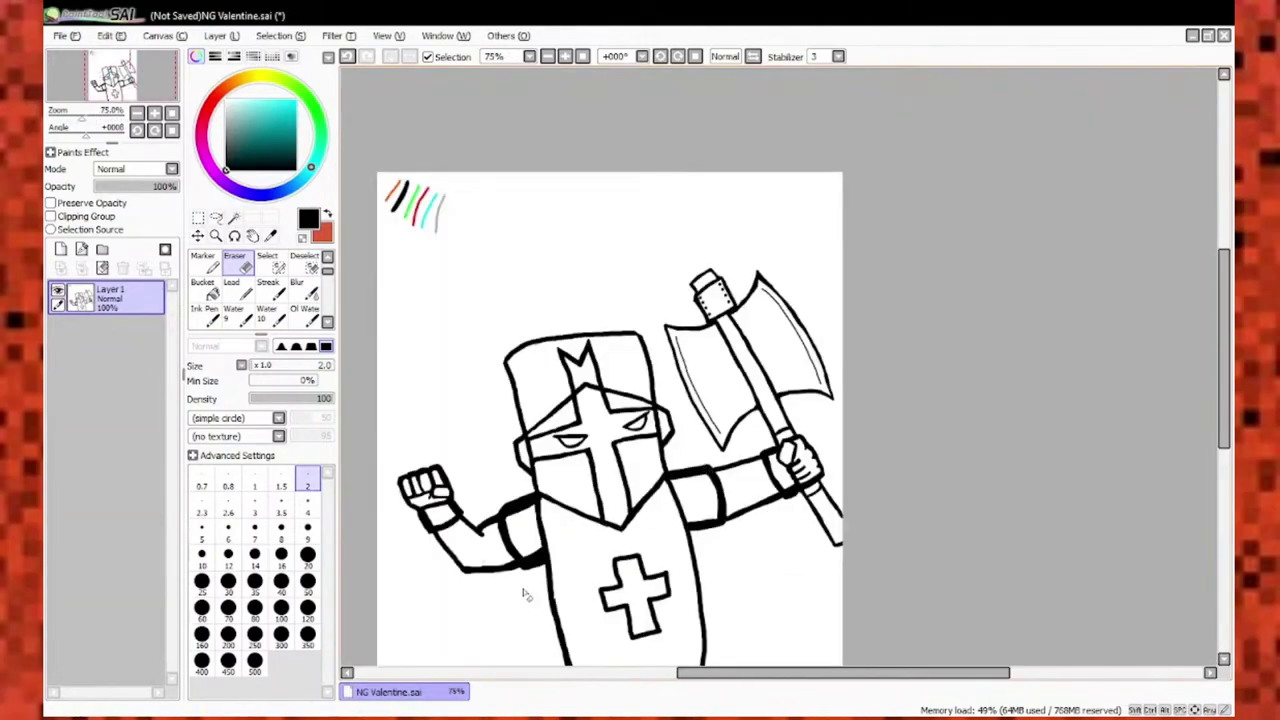
scroll(525, 594, up, 5)
key(n)
scroll(845, 423, down, 4)
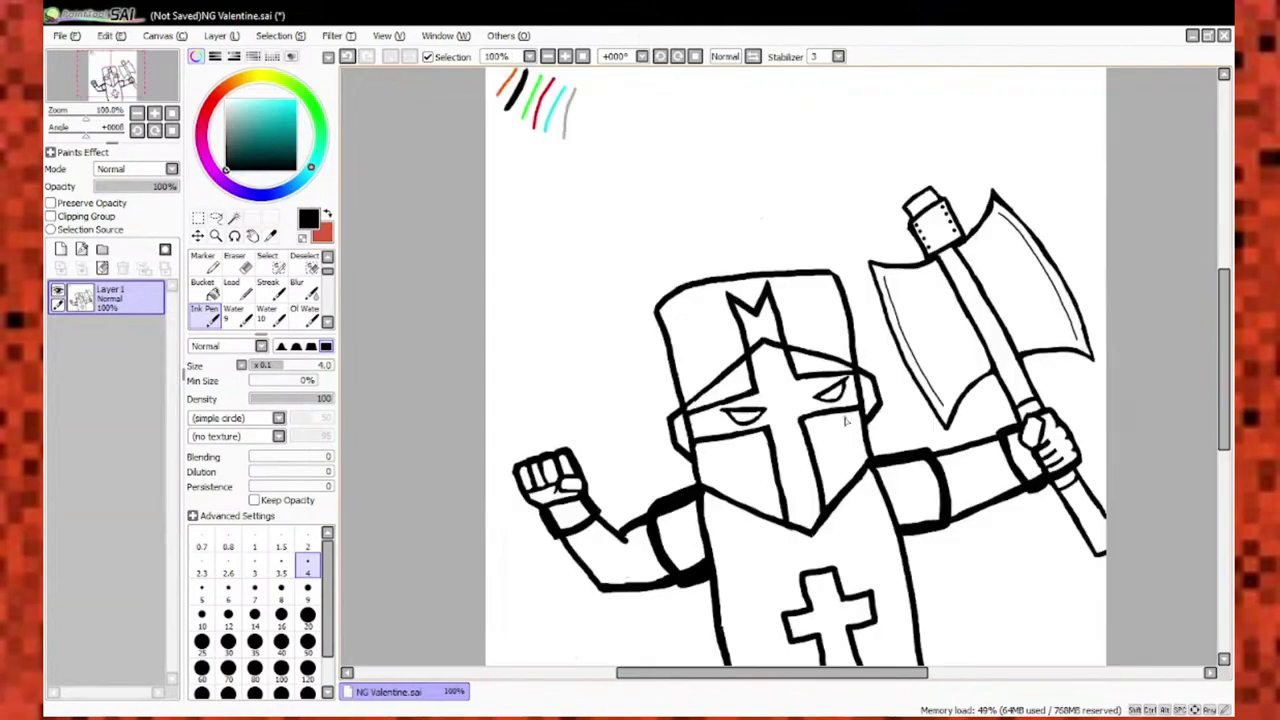
scroll(845, 423, up, 3)
scroll(849, 531, down, 6)
scroll(981, 474, up, 4)
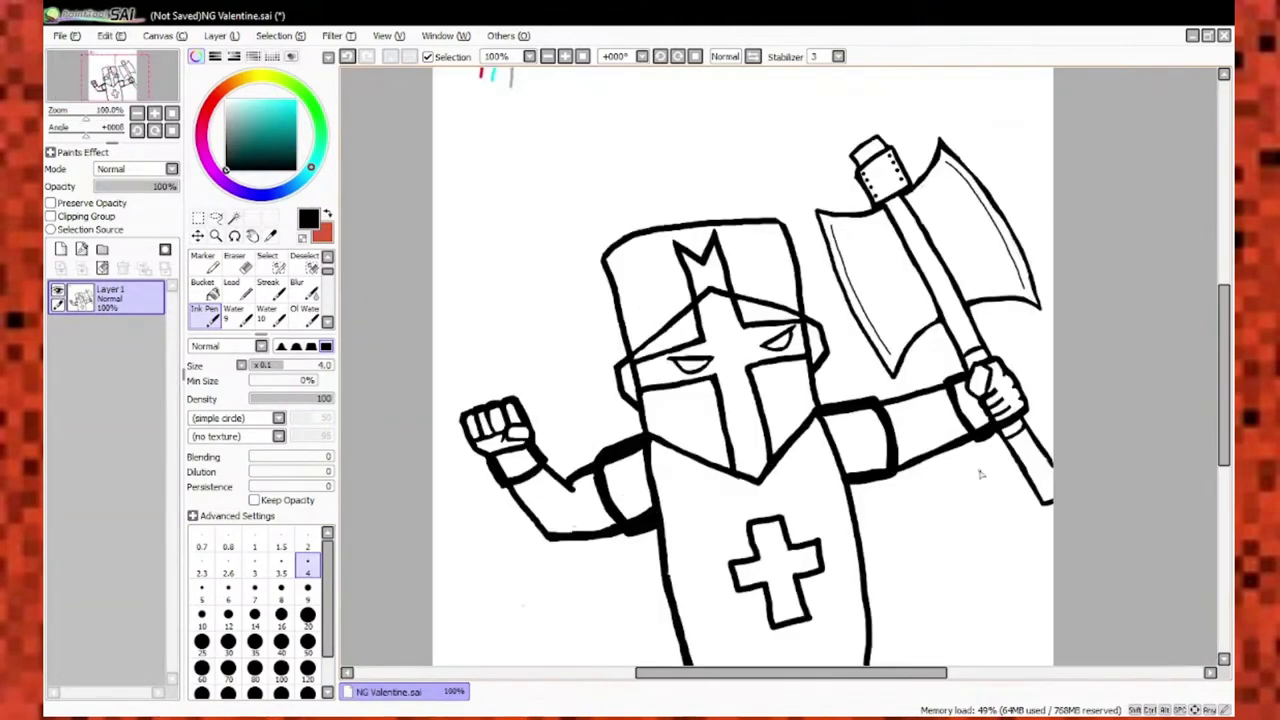
scroll(600, 243, down, 2)
scroll(590, 322, up, 2)
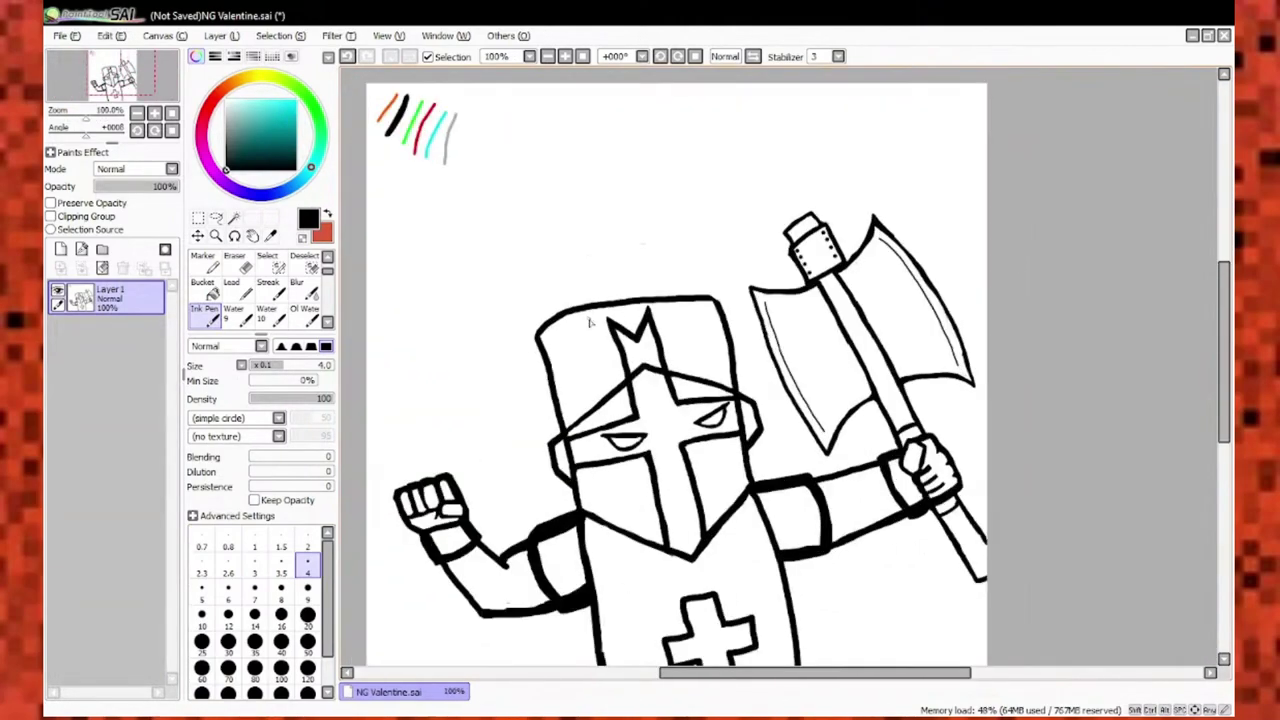
scroll(590, 322, down, 3)
scroll(745, 458, up, 2)
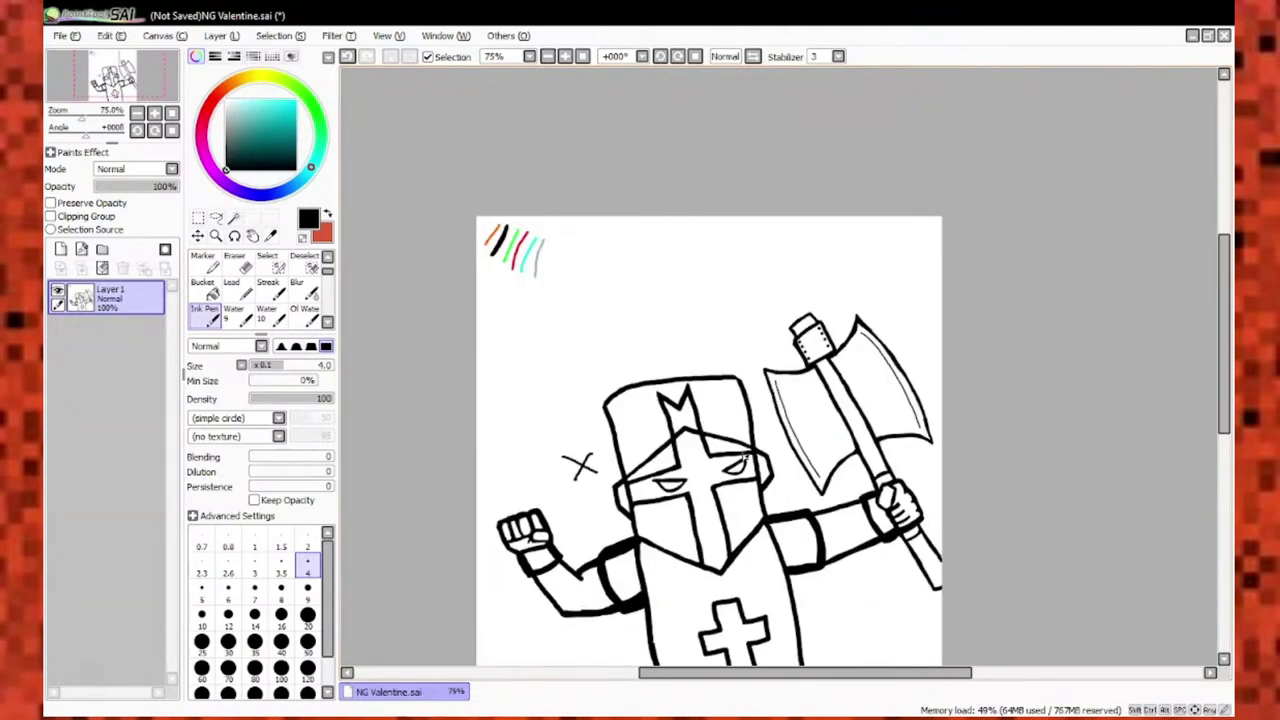
scroll(745, 458, down, 1)
scroll(745, 458, up, 1)
scroll(586, 423, up, 3)
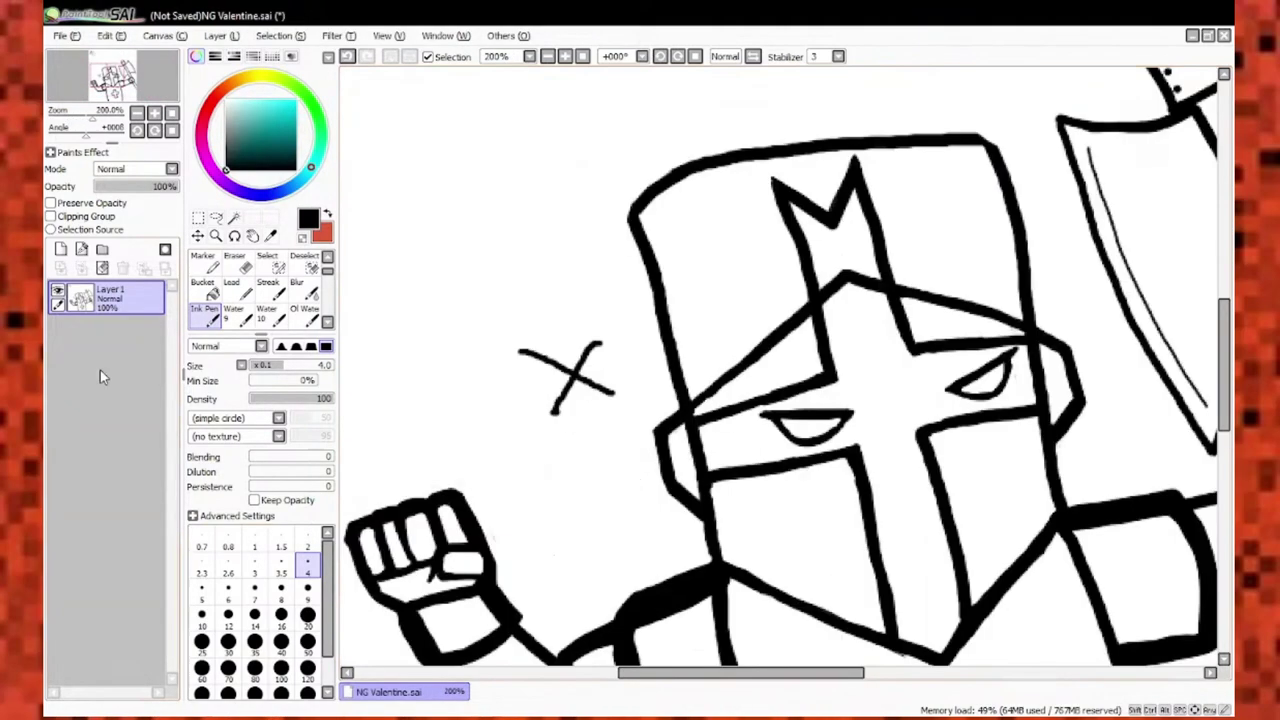
scroll(586, 423, down, 3)
scroll(677, 505, up, 6)
scroll(677, 505, down, 6)
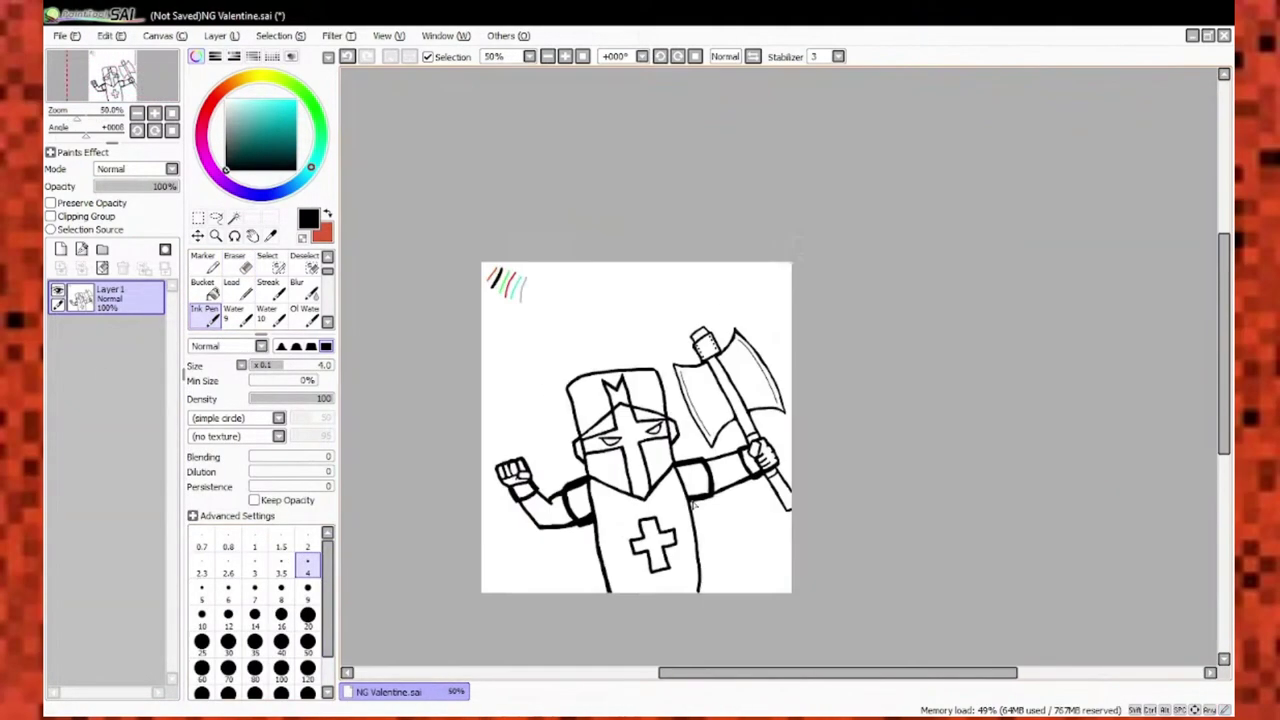
Touch up the inner elbow crease of the raised fist's arm with the Ink Pen at size 4.
scroll(632, 380, up, 4)
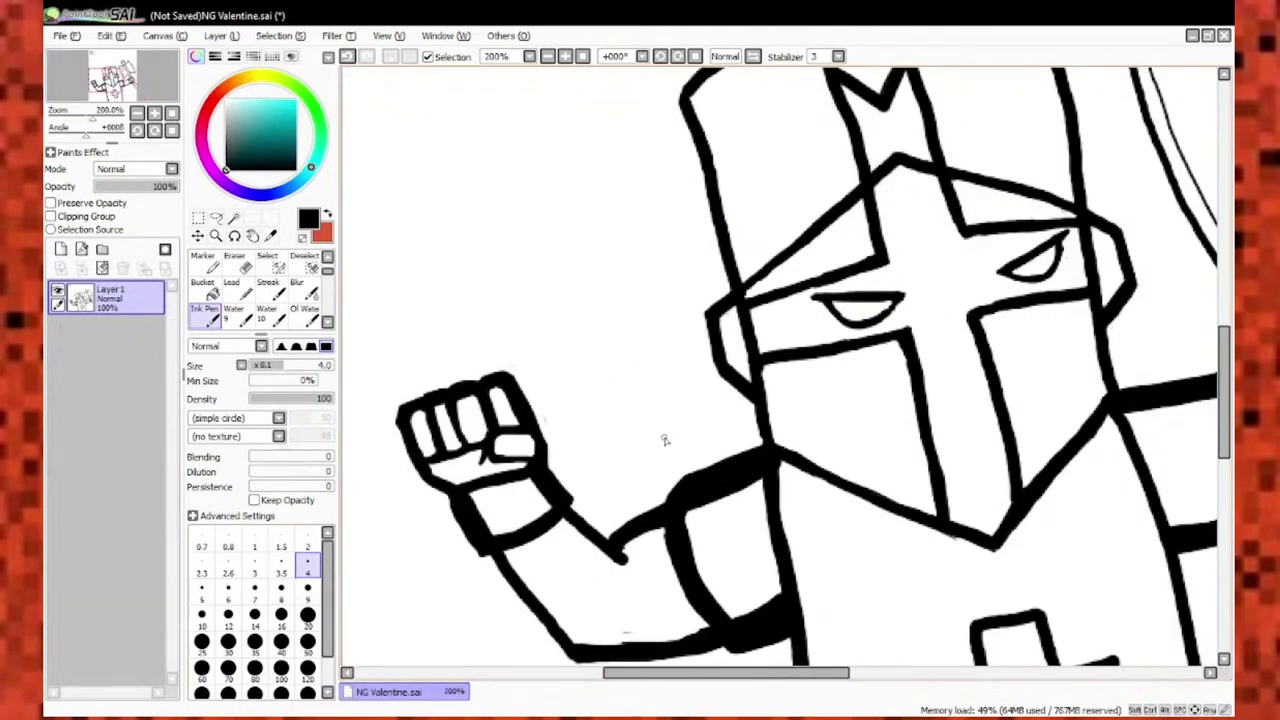
scroll(664, 440, down, 4)
scroll(504, 319, up, 4)
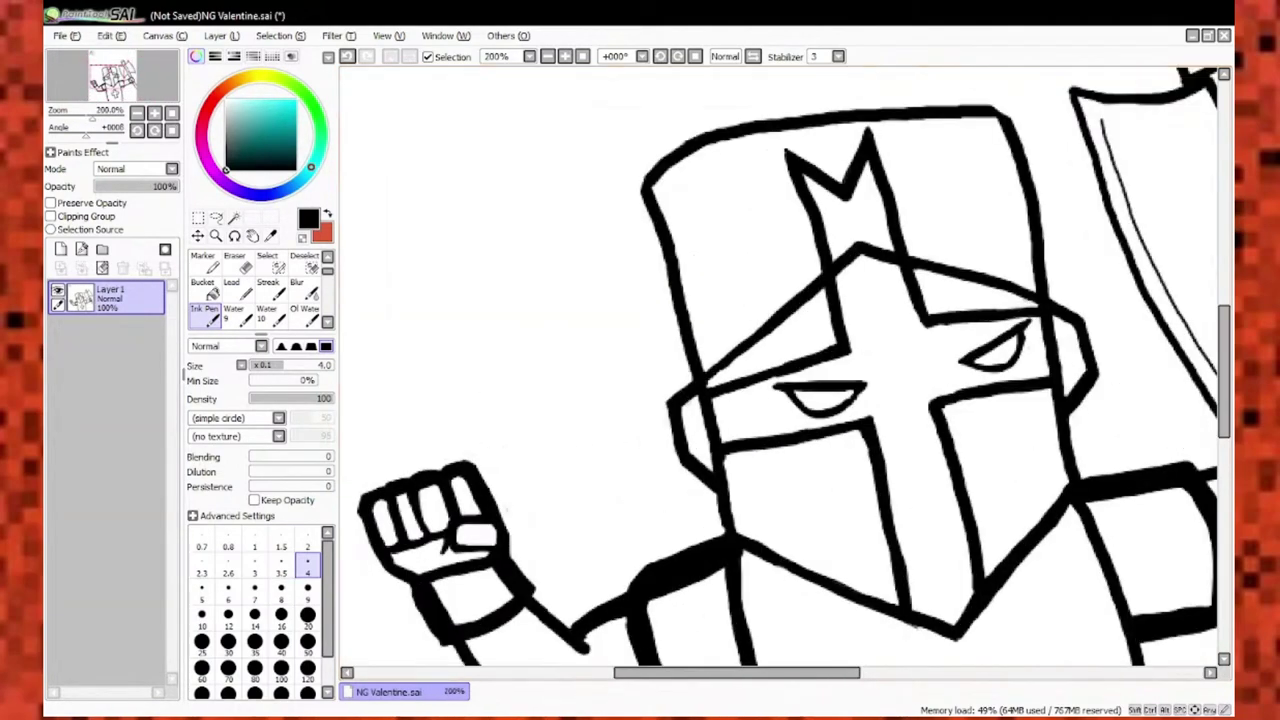
scroll(483, 392, down, 4)
scroll(758, 370, up, 5)
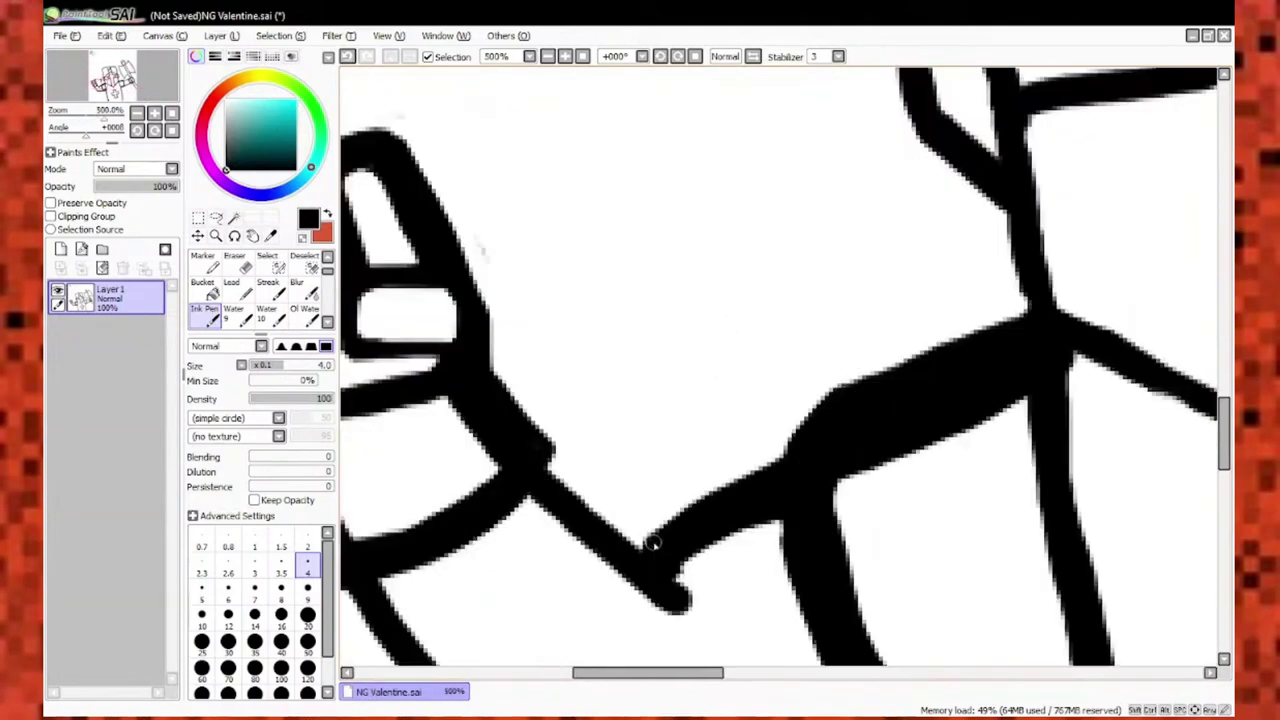
scroll(751, 357, down, 2)
scroll(823, 158, down, 3)
scroll(823, 158, up, 4)
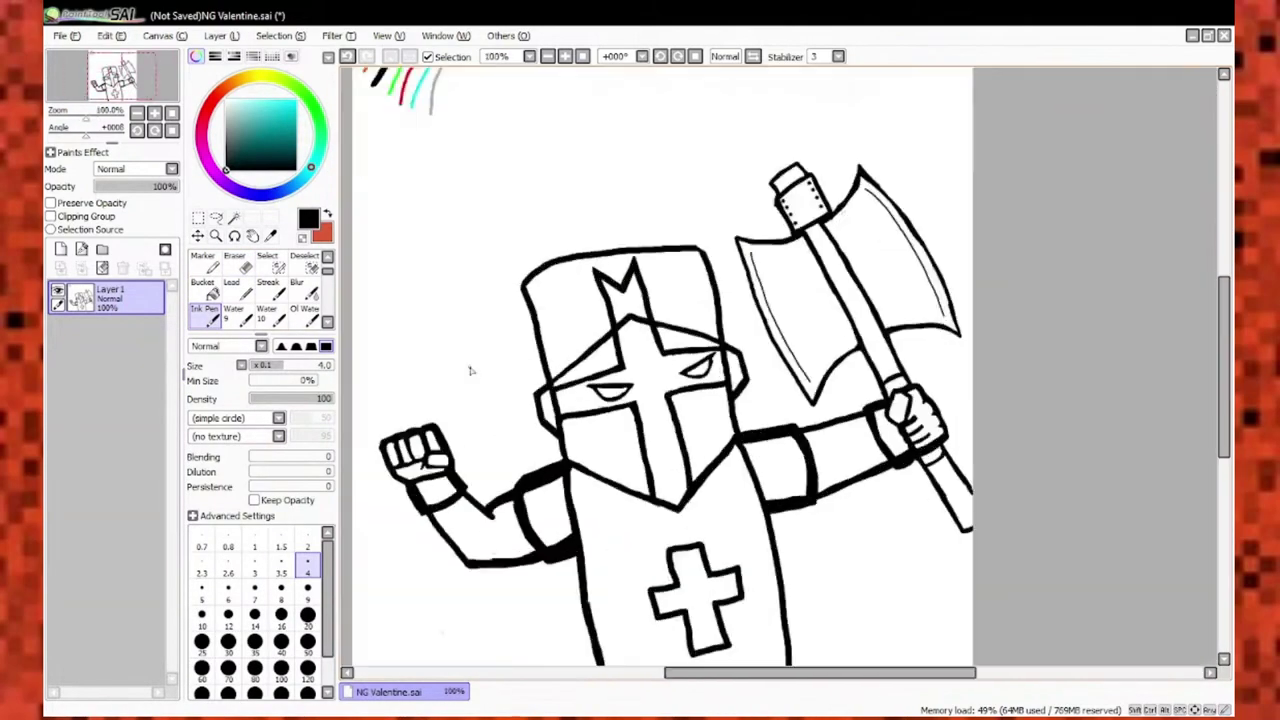
Ink a large rounded bulge behind the knight, from the helmet's side down to the fist-side shoulder, with the Ink Pen at size 10.
key(bracketright)
key(bracketright)
key(bracketright)
key(bracketright)
key(bracketright)
key(bracketright)
scroll(657, 423, down, 4)
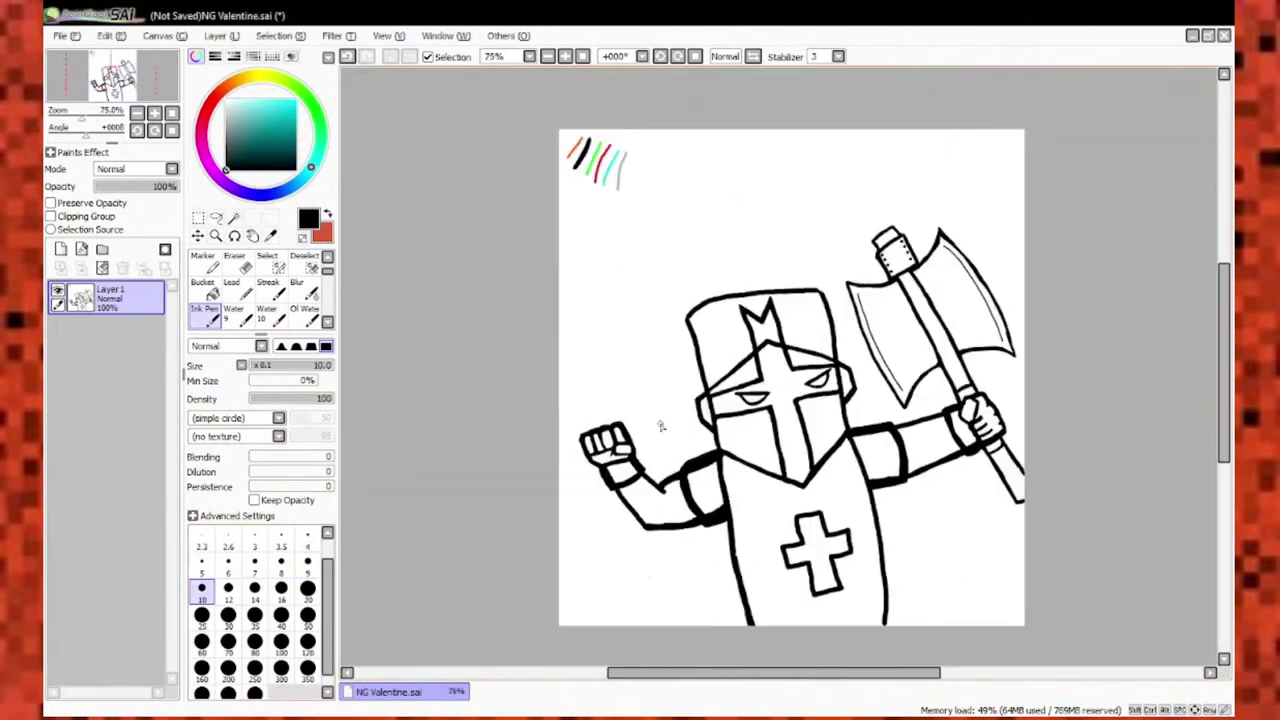
scroll(423, 251, up, 4)
mouse_move(424, 257)
mouse_down()
mouse_move(596, 517)
mouse_move(548, 210)
mouse_up()
scroll(548, 210, down, 4)
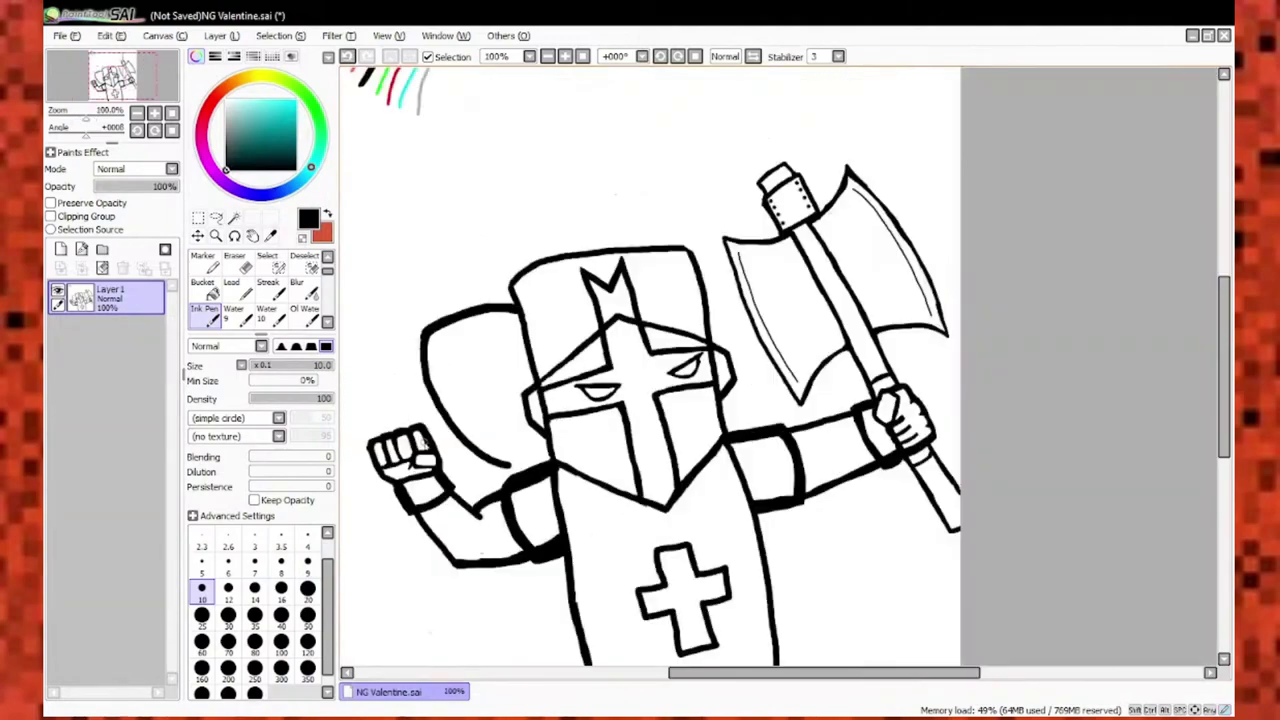
scroll(657, 386, up, 5)
scroll(657, 386, down, 5)
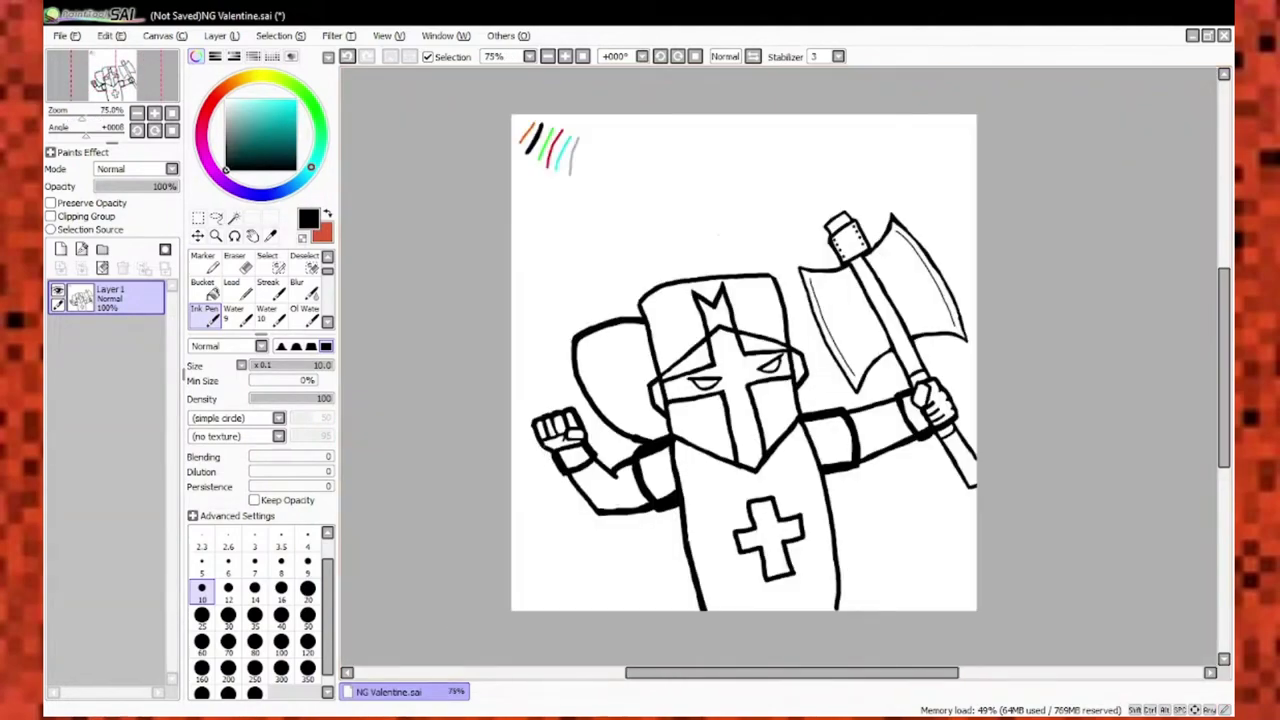
Erase the upper part of the bulge with the Eraser at size 16 and redraw it up to the helmet with the Ink Pen at size 10.
scroll(617, 438, up, 4)
key(e)
scroll(466, 491, down, 5)
scroll(520, 533, up, 4)
key(bracketleft)
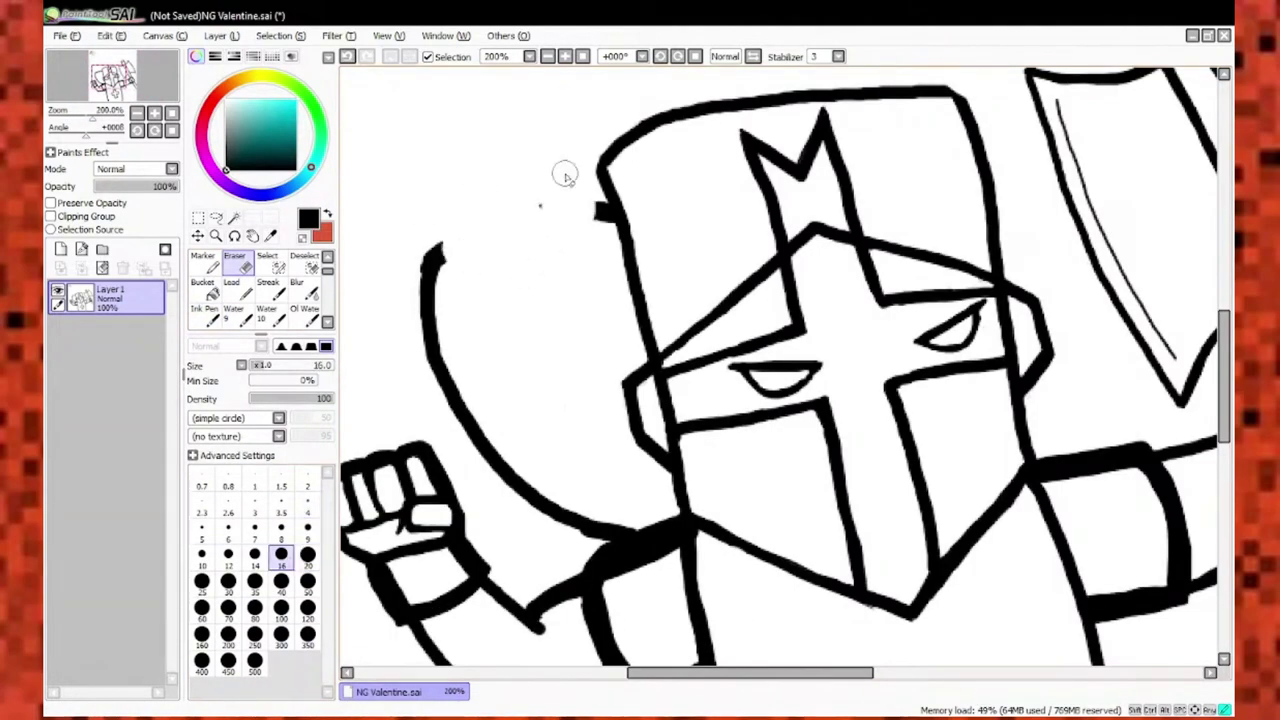
key(n)
drag(430, 252, 598, 208)
scroll(518, 103, down, 2)
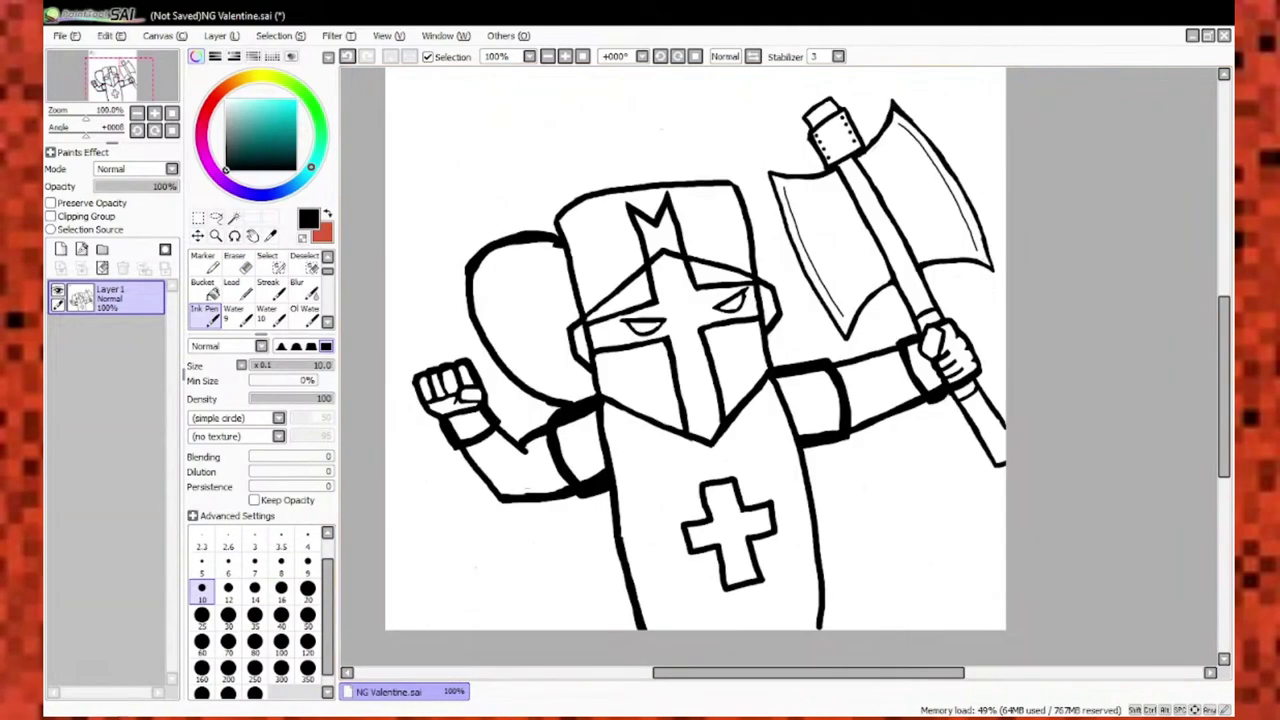
Ink a curve at the canvas edge above the fist and a short arc rising from the helmet's top with the Ink Pen at size 10.
scroll(723, 366, up, 2)
scroll(677, 151, down, 1)
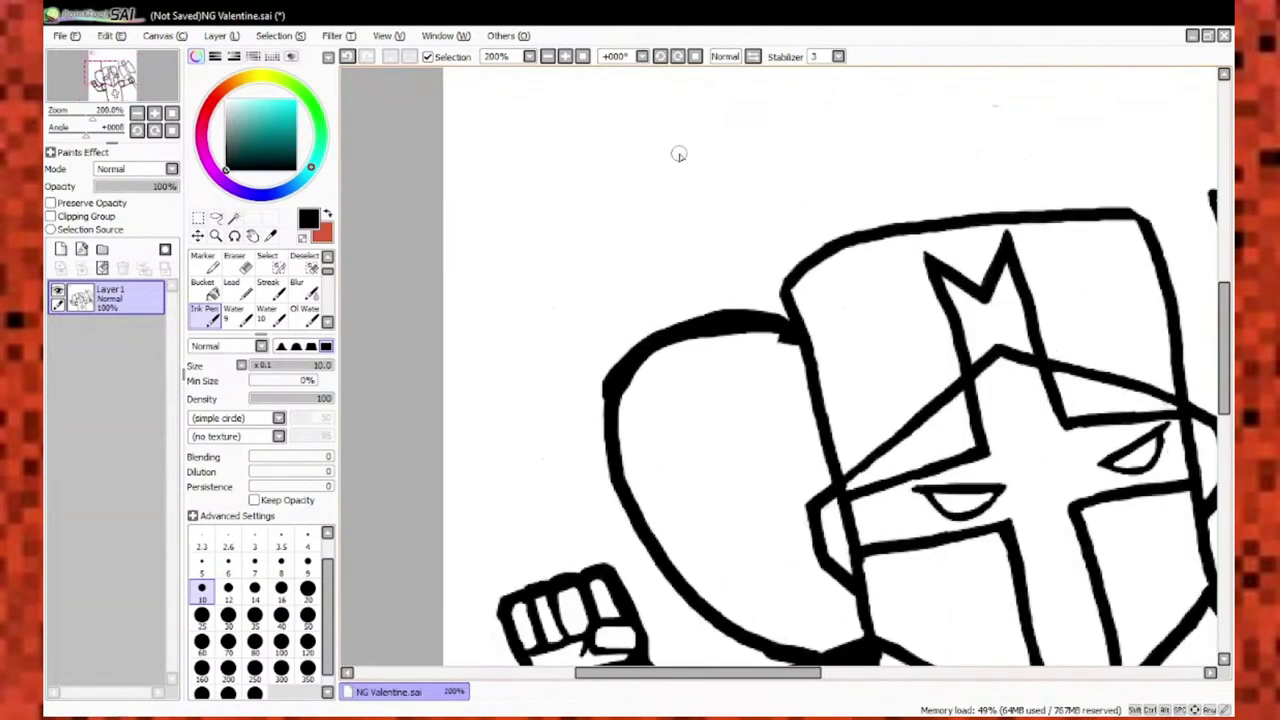
drag(520, 196, 694, 100)
scroll(694, 100, up, 1)
drag(700, 272, 755, 335)
scroll(669, 168, down, 1)
scroll(733, 353, down, 2)
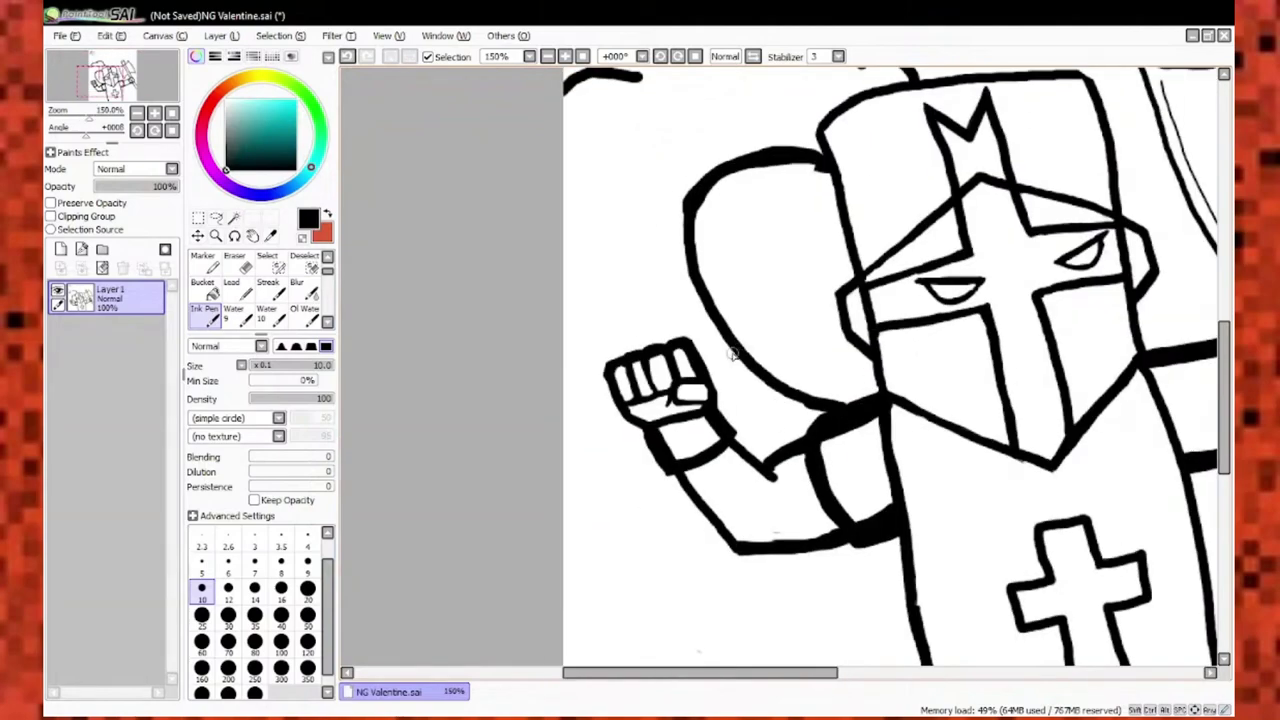
Ink a large rounded lobe joining the canvas-edge curve to the arc above the helmet with the Ink Pen at size 10.
scroll(570, 447, up, 3)
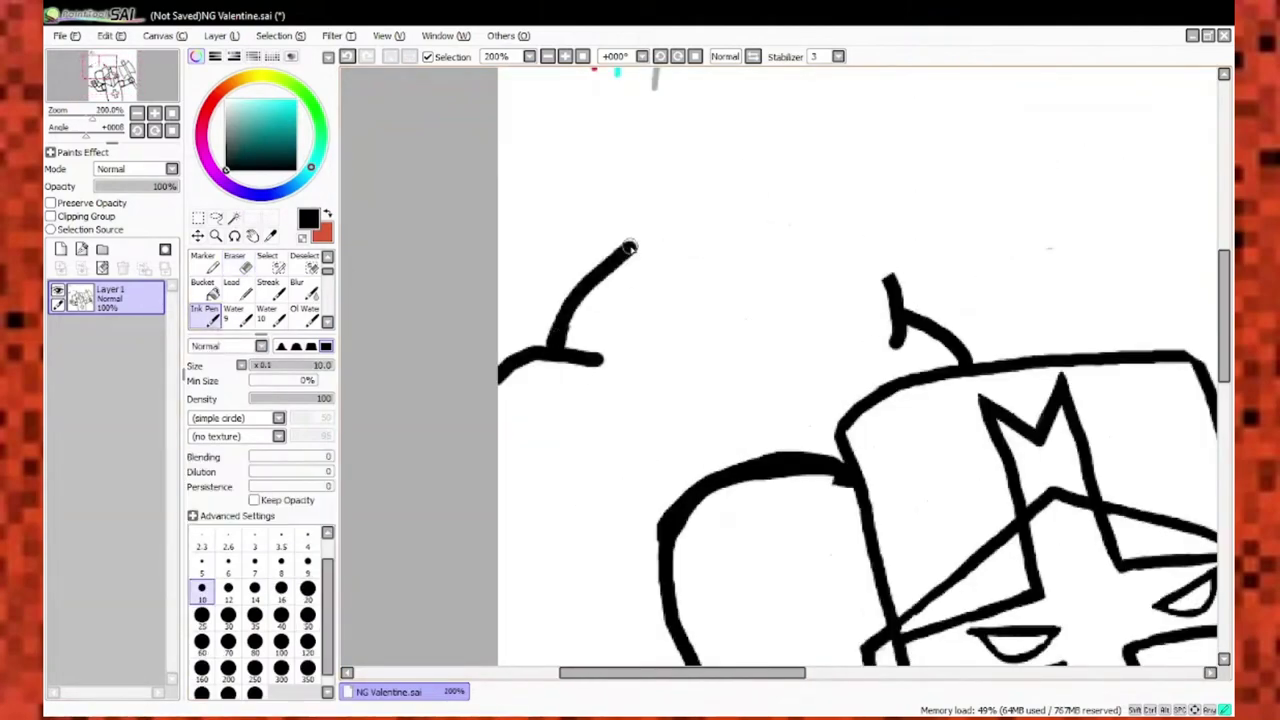
drag(690, 247, 768, 224)
scroll(768, 224, down, 3)
scroll(449, 466, up, 3)
Trim the lobes' overlapping ends with the Eraser at size 20 and ink the shape's lower edge behind the raised fist.
key(e)
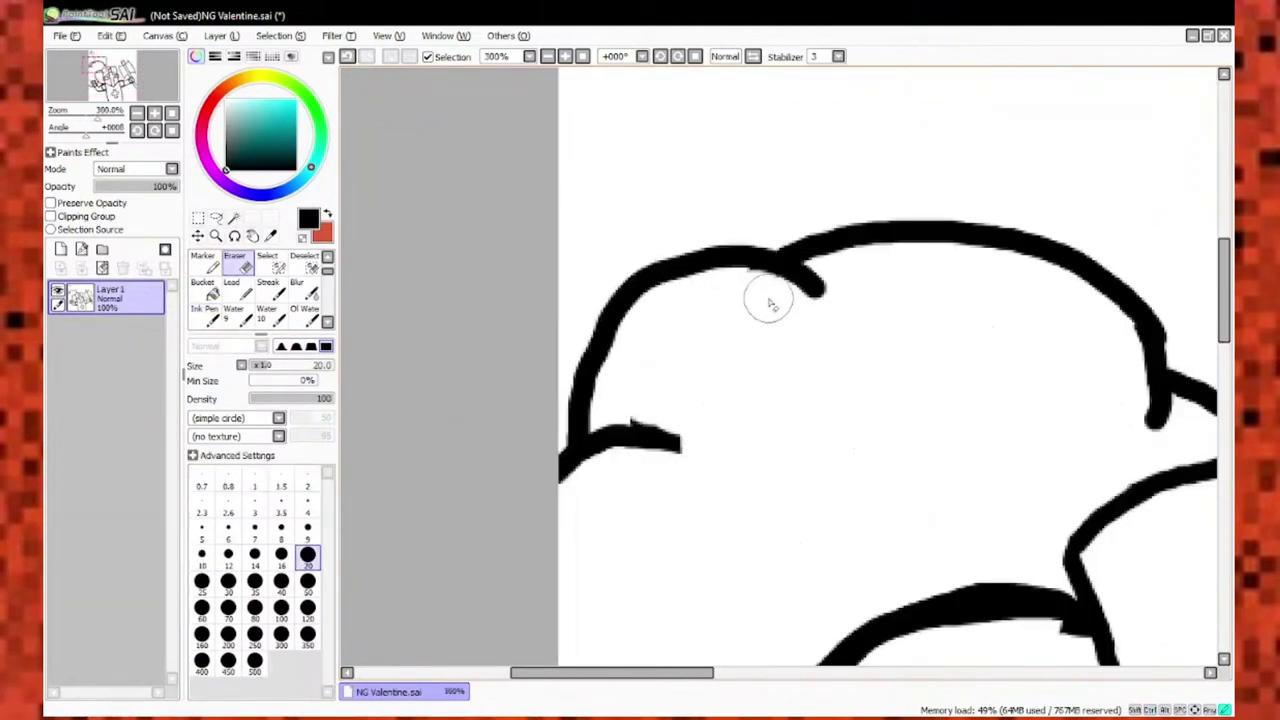
scroll(766, 294, down, 4)
scroll(750, 541, up, 5)
scroll(957, 391, down, 4)
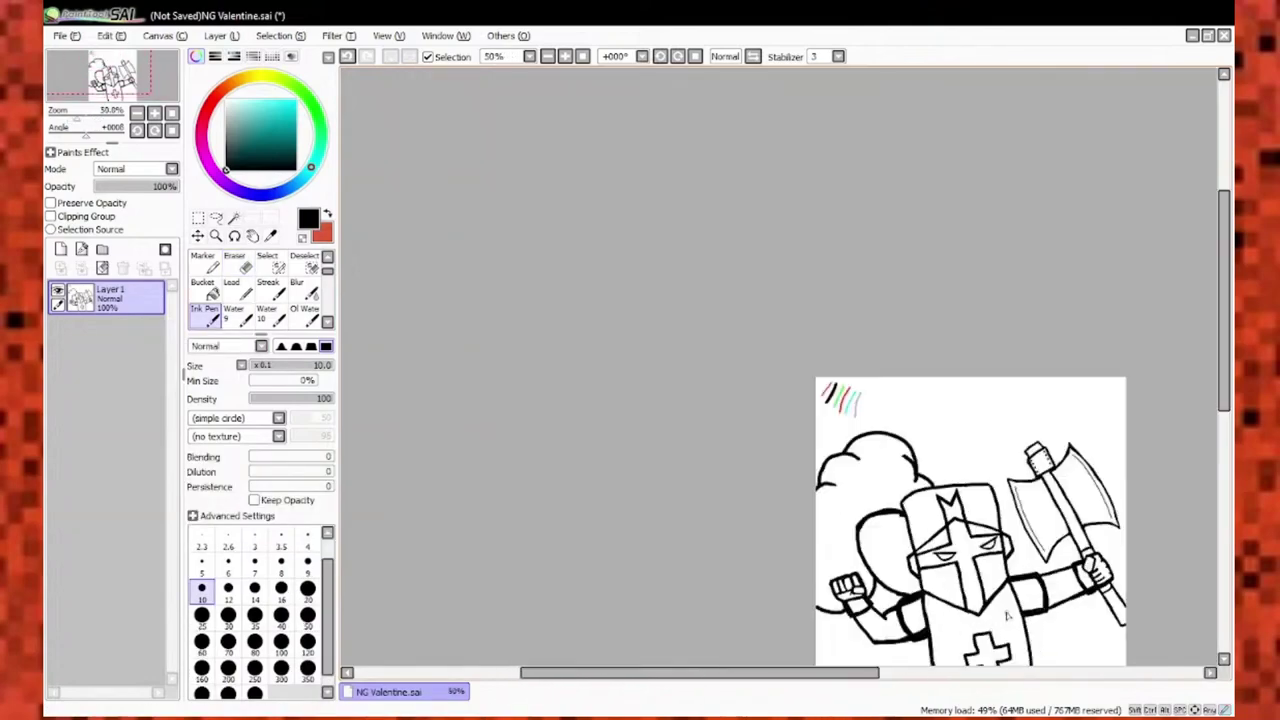
Taper the loose ends of the cloud-like lobes with the Eraser at size 2.
scroll(650, 288, up, 5)
scroll(650, 288, down, 4)
scroll(718, 326, up, 4)
scroll(718, 390, down, 4)
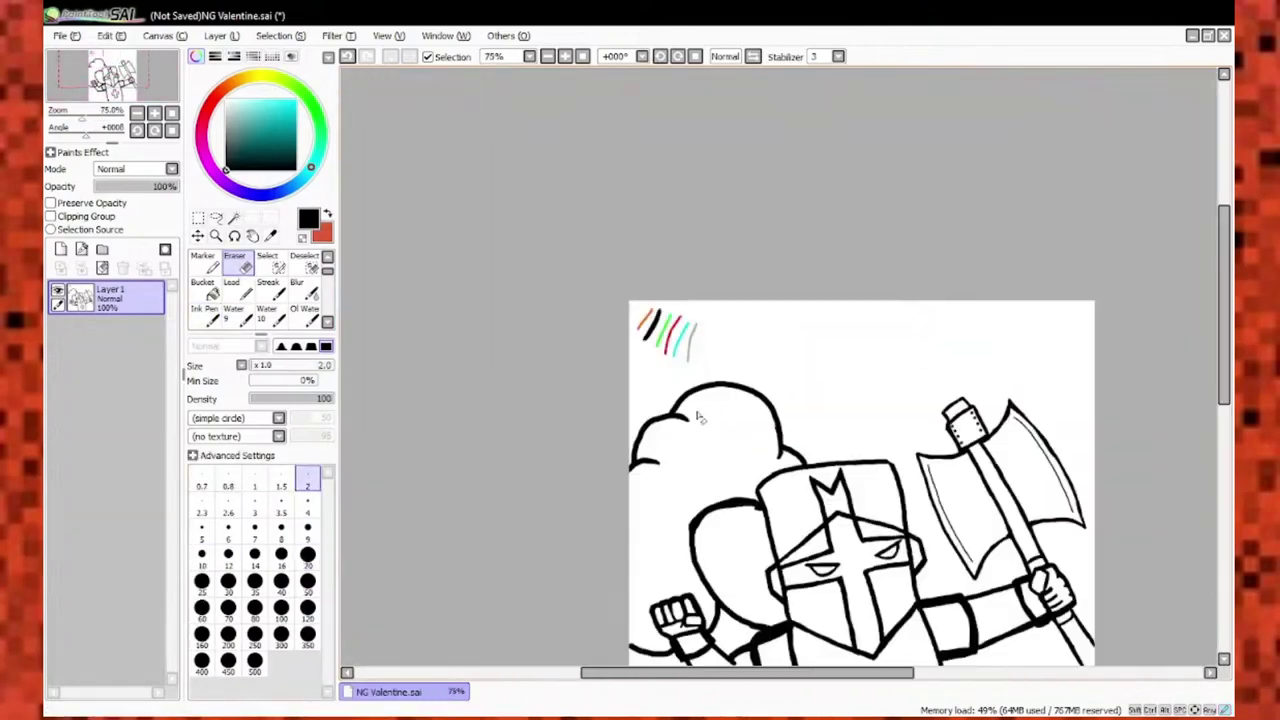
scroll(474, 315, up, 4)
key(n)
Move the colour swatch strokes from the canvas corner above the lobes across to the axe's side of the canvas.
scroll(474, 315, down, 4)
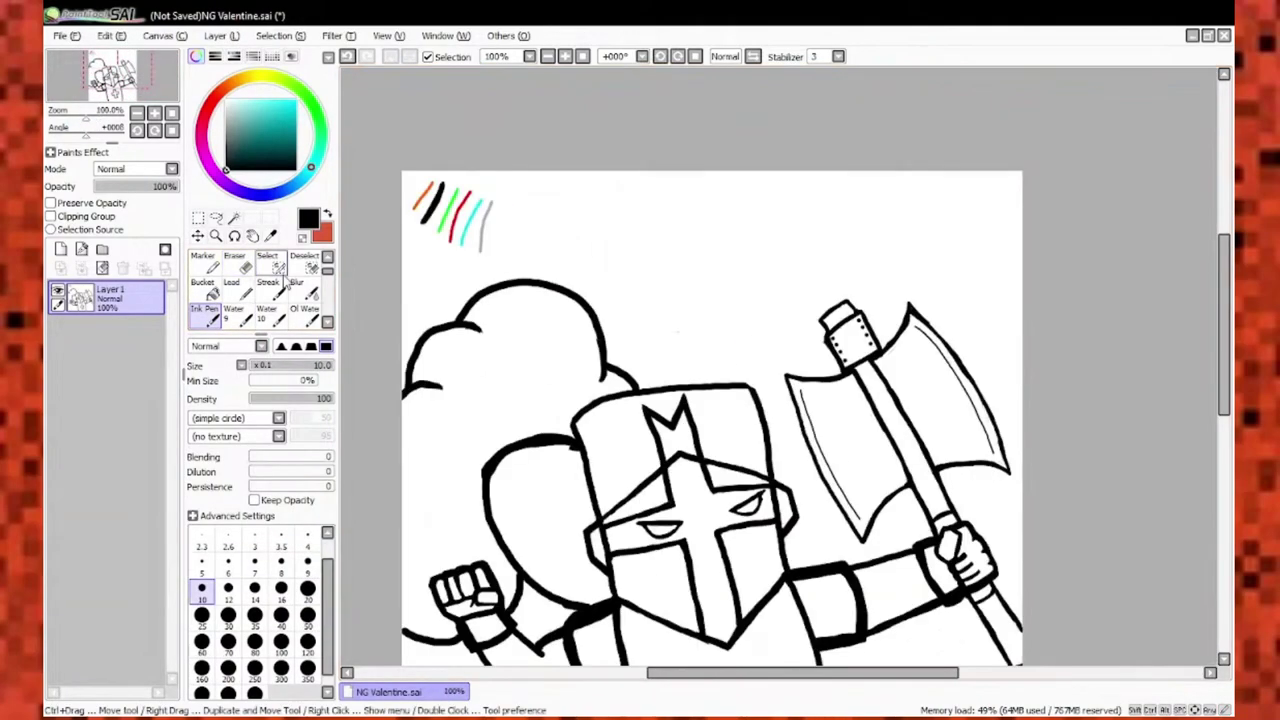
scroll(452, 93, up, 3)
scroll(577, 330, up, 3)
key(ctrl+z)
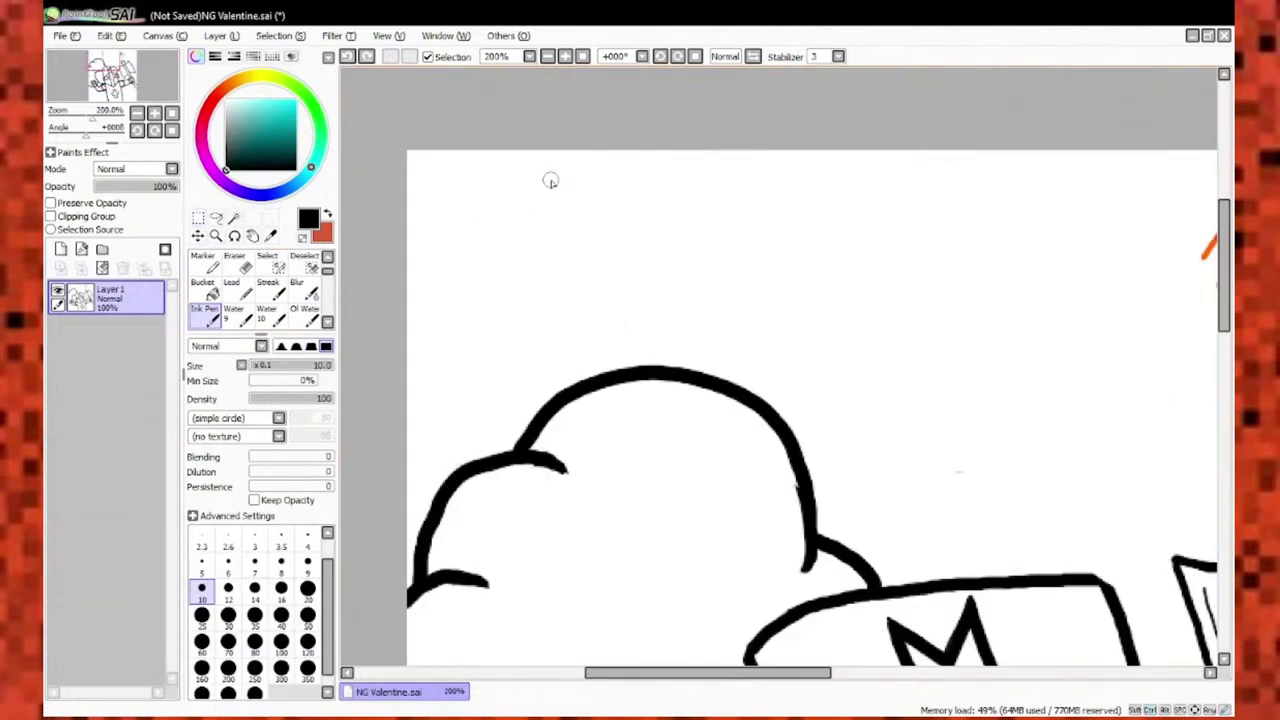
Ink a tall pointed hat with a curved base on the cloud-like shape's upper lobes with the Ink Pen at size 10.
drag(430, 440, 600, 378)
scroll(560, 180, down, 2)
key(ctrl+z)
drag(425, 350, 565, 382)
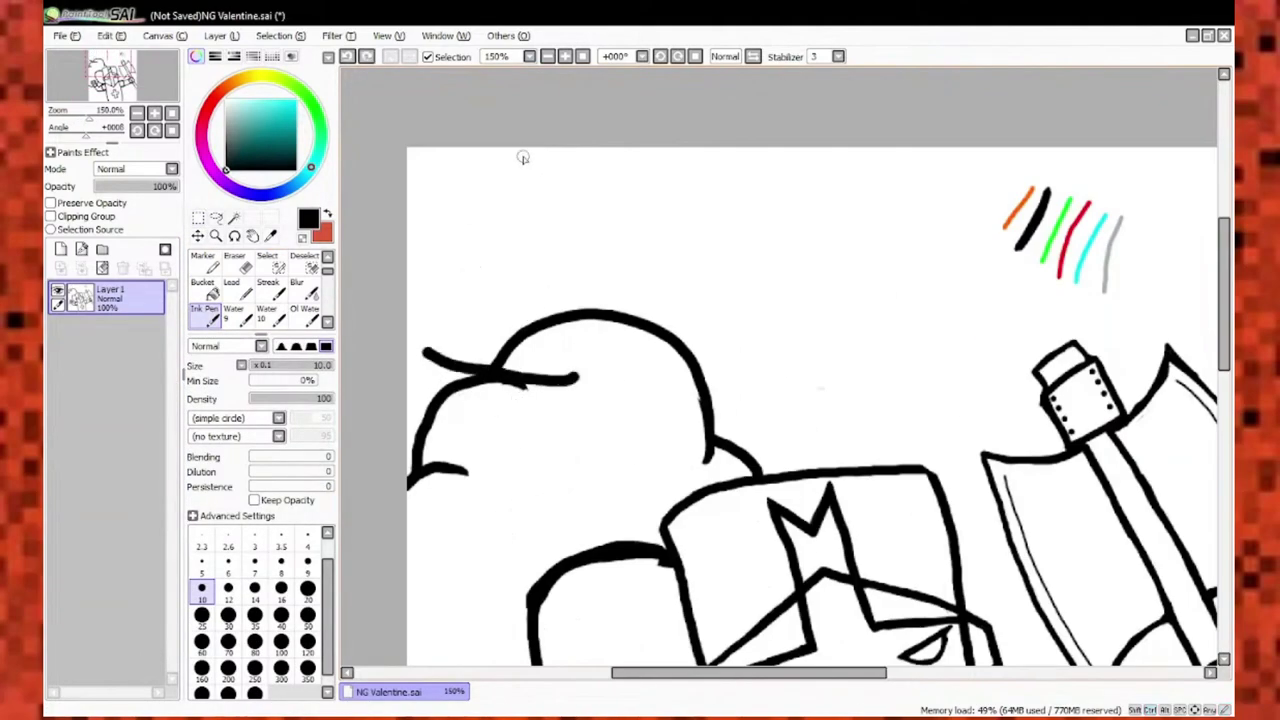
drag(549, 151, 590, 390)
scroll(590, 390, down, 4)
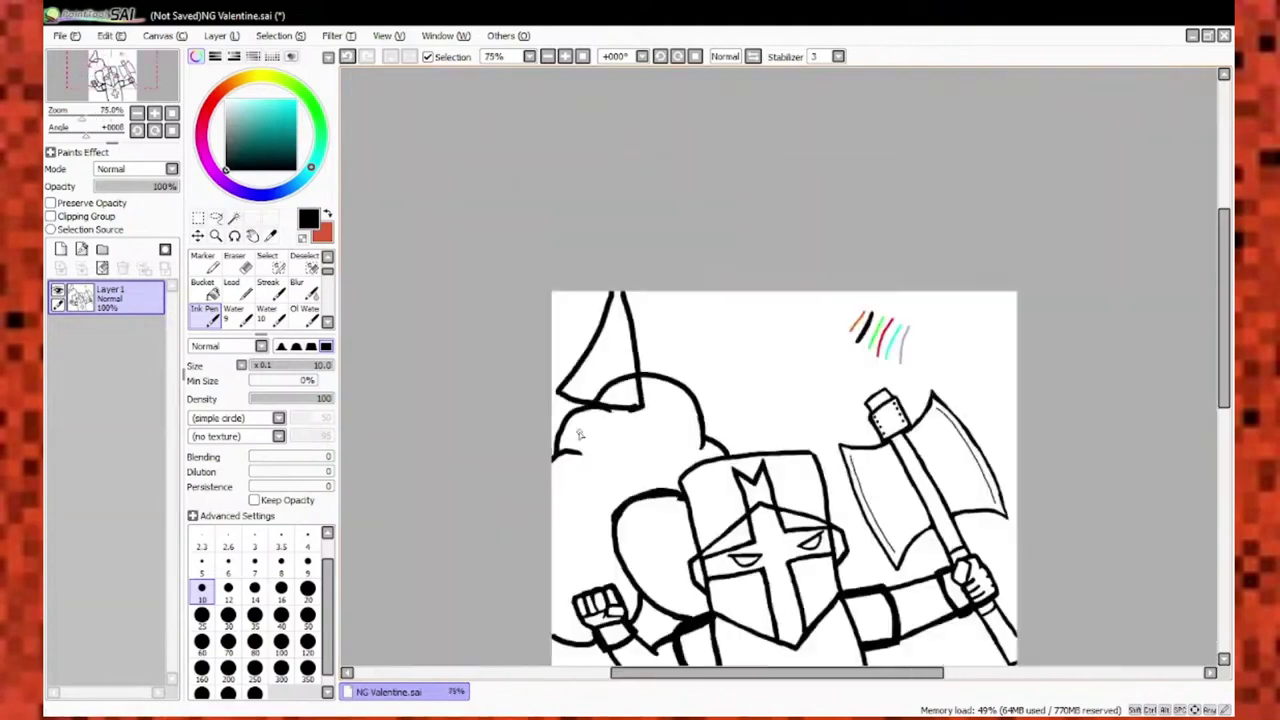
Undo the pointed hat's sides and redraw them meeting in a tip at the canvas's upper edge.
scroll(577, 286, up, 5)
scroll(712, 188, down, 2)
key(ctrl+z)
key(ctrl+z)
scroll(712, 188, down, 4)
Sharpen the hat's base corner and erase the lobe curves running inside the hat with the Eraser at sizes 2 and 5.
scroll(666, 400, up, 6)
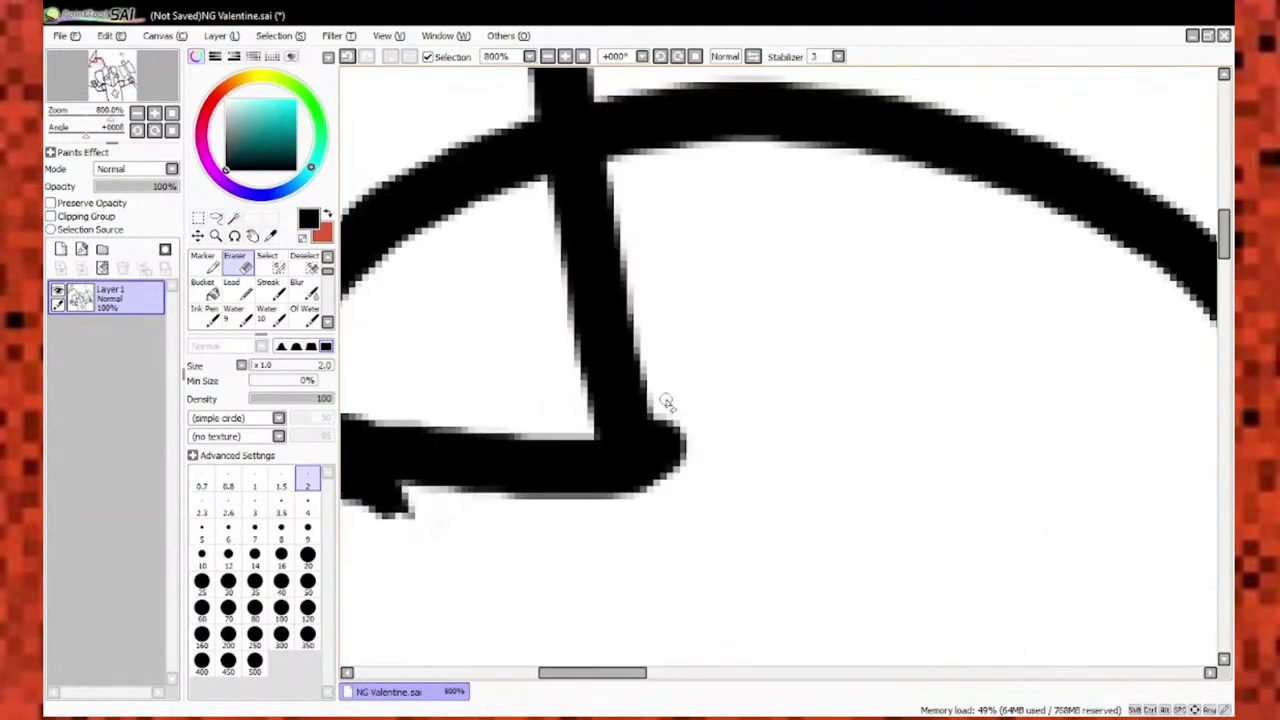
scroll(777, 363, down, 2)
key(bracketleft)
key(bracketleft)
key(bracketleft)
key(bracketleft)
key(bracketleft)
scroll(777, 363, up, 1)
mouse_move(570, 430)
mouse_down()
mouse_move(608, 510)
mouse_move(820, 375)
mouse_up()
key(e)
drag(560, 280, 440, 405)
scroll(440, 405, down, 5)
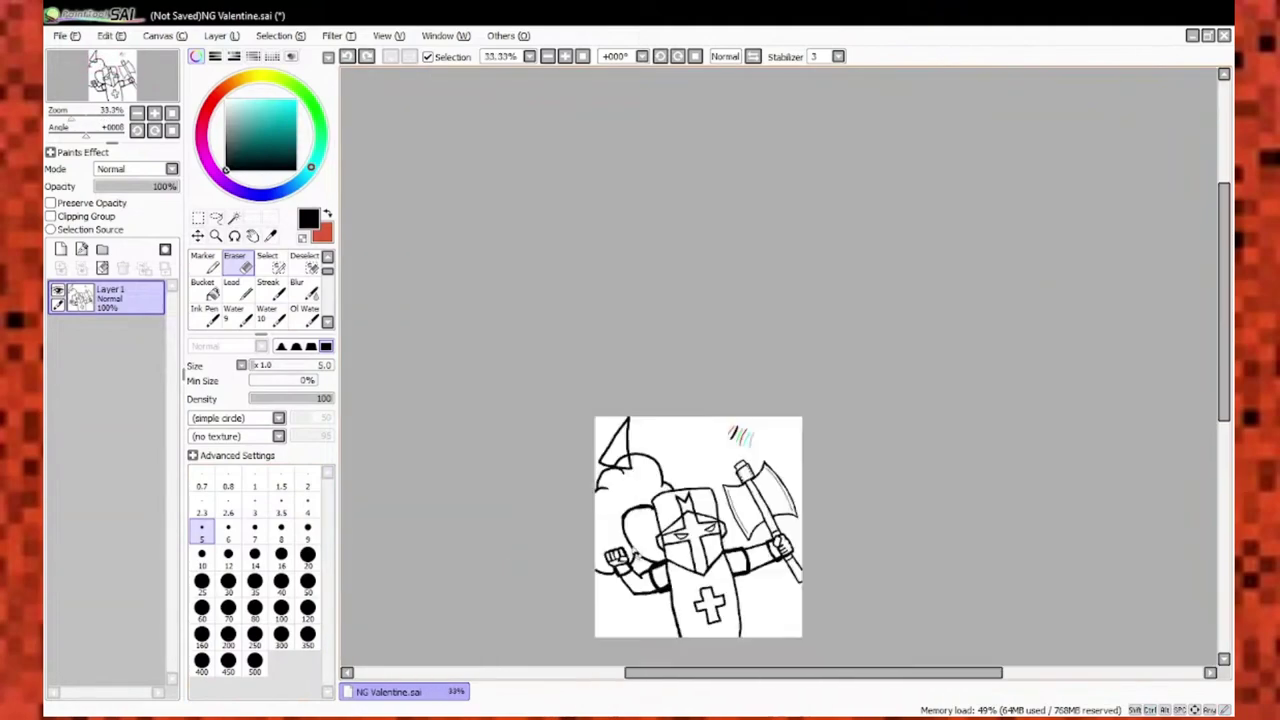
Smooth the upper outline of the bulge beside the helmet with the Ink Pen at size 7.
scroll(600, 312, up, 4)
click(205, 315)
click(256, 566)
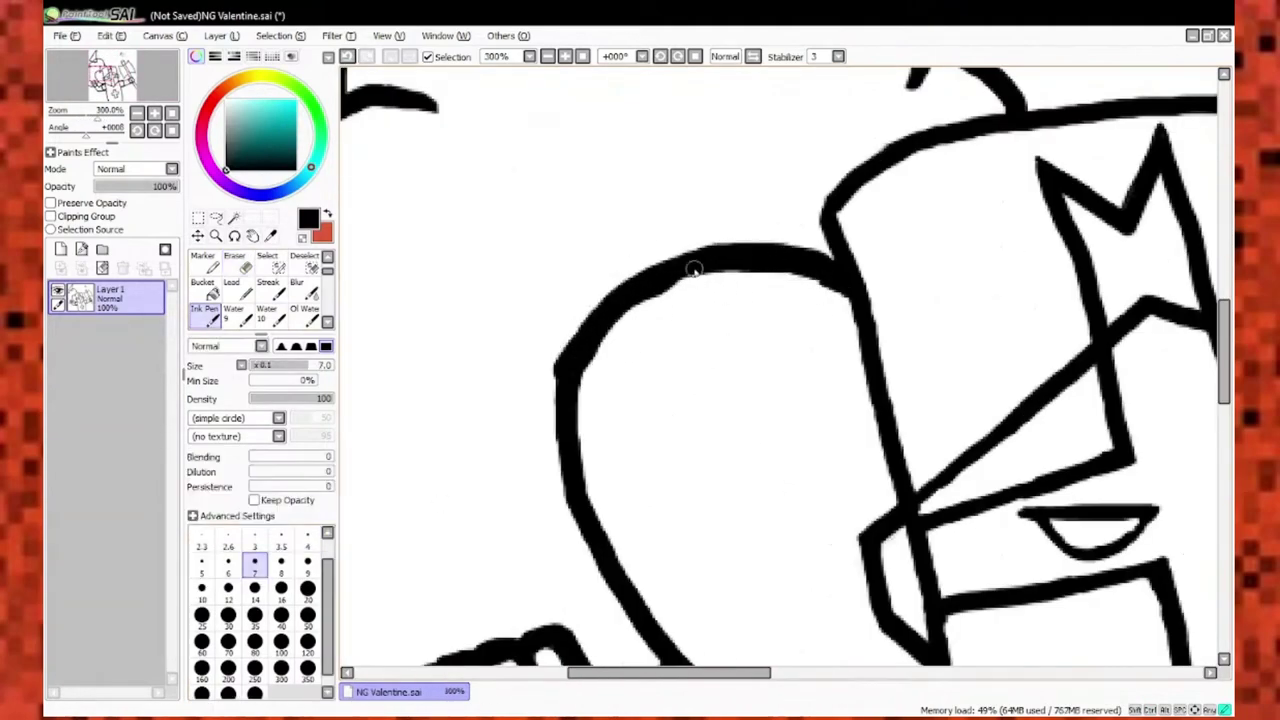
scroll(693, 268, down, 3)
Touch up the hat's base corners and the lobe end curling beneath it with the Ink Pen at size 4.
scroll(751, 180, up, 4)
key(bracketleft)
key(bracketleft)
key(bracketleft)
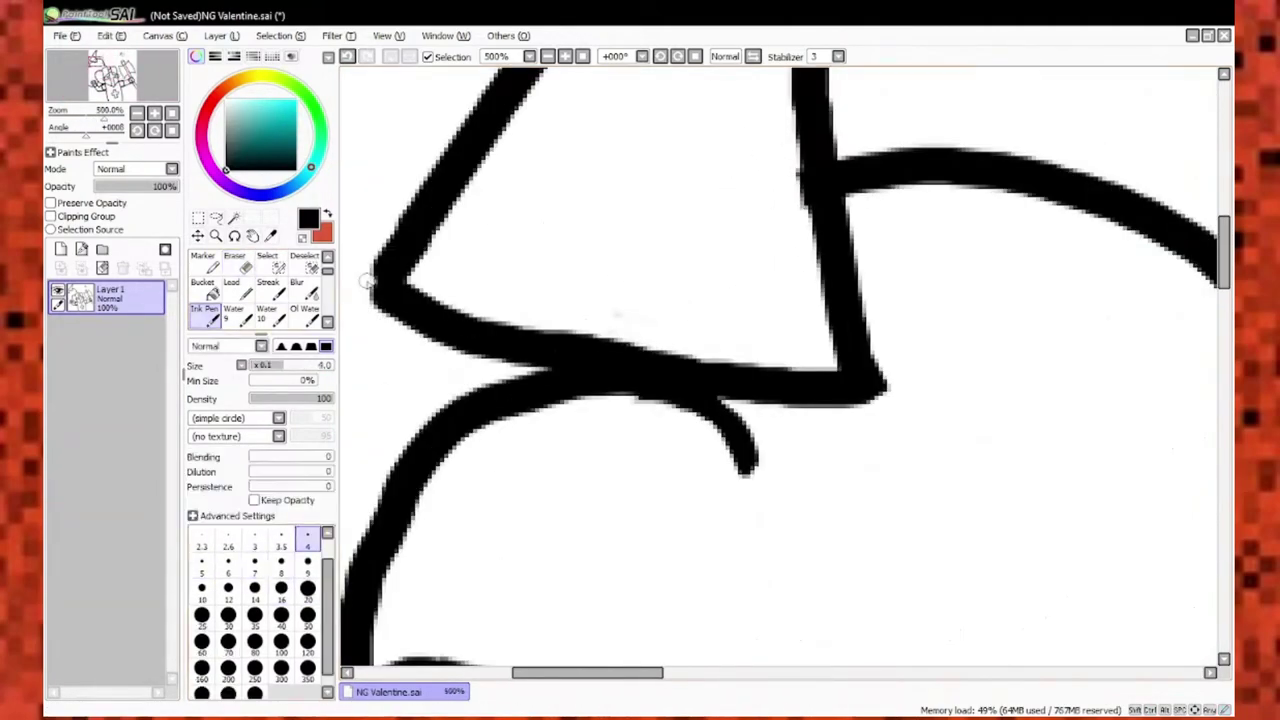
scroll(893, 390, down, 3)
scroll(700, 400, up, 3)
Ink two parallel curved band lines across the hat just above its base with the Ink Pen at size 4.
key(bracketleft)
key(bracketleft)
key(bracketleft)
key(bracketleft)
key(bracketleft)
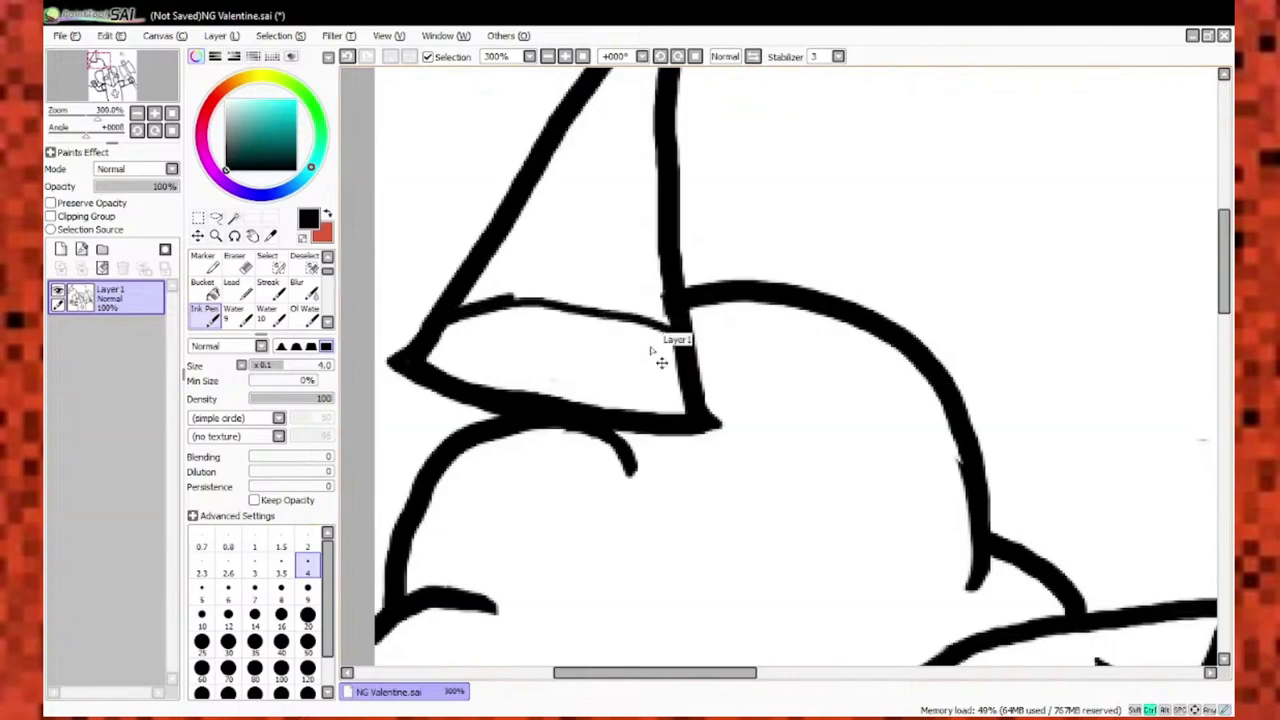
scroll(521, 362, down, 3)
scroll(543, 366, up, 2)
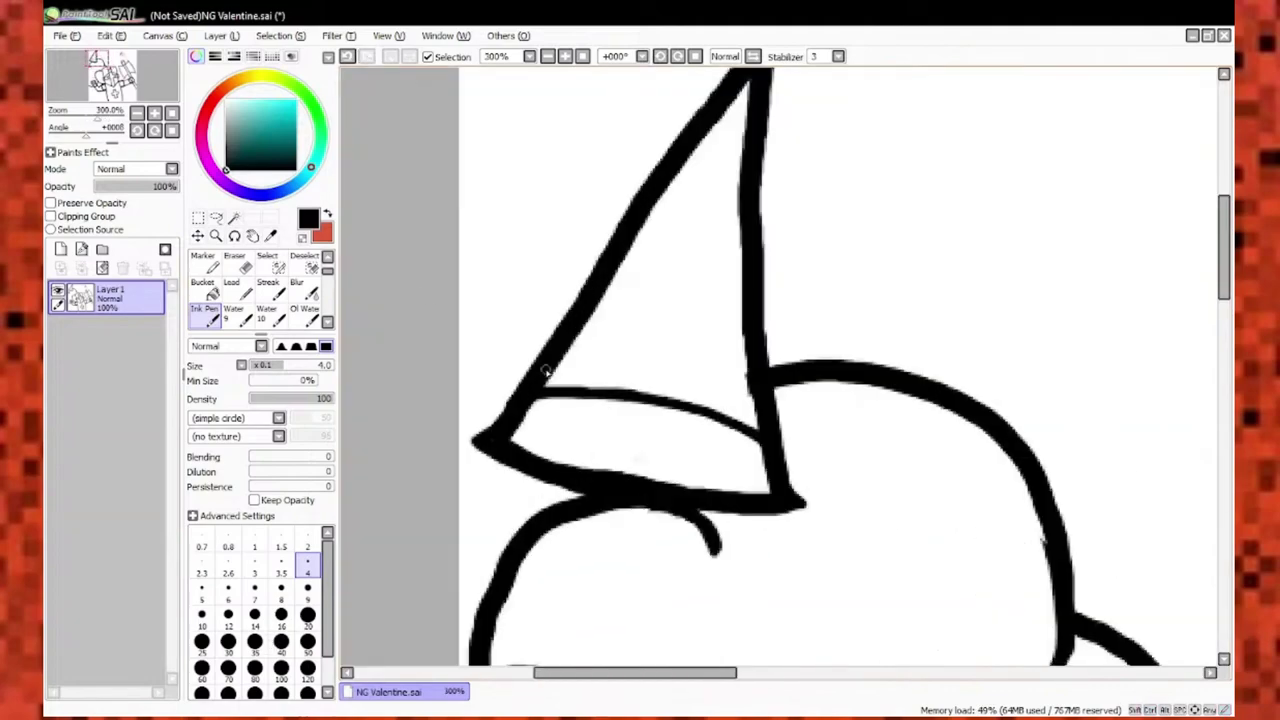
scroll(543, 366, down, 3)
scroll(565, 425, up, 2)
scroll(565, 425, up, 2)
scroll(565, 425, down, 2)
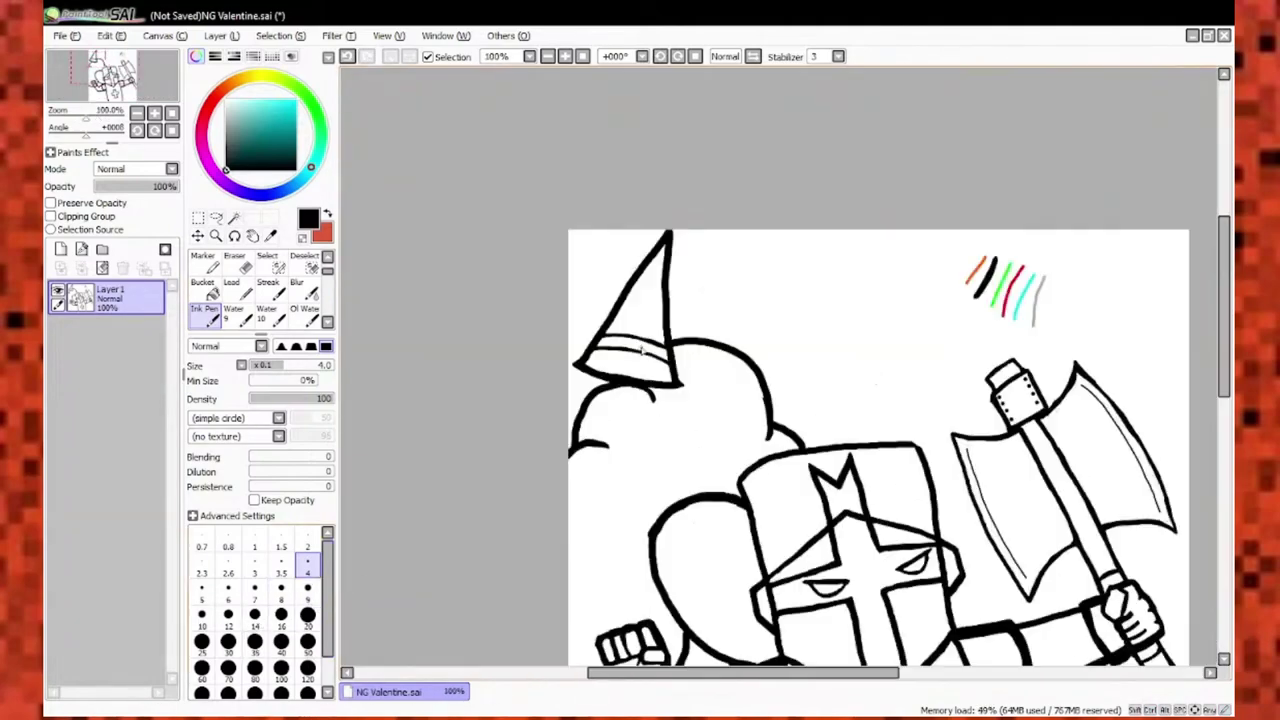
Erase the small lobe's side arc below the hat and redraw it with the Ink Pen at size 9.
scroll(600, 380, up, 2)
key(e)
drag(608, 450, 612, 412)
key(n)
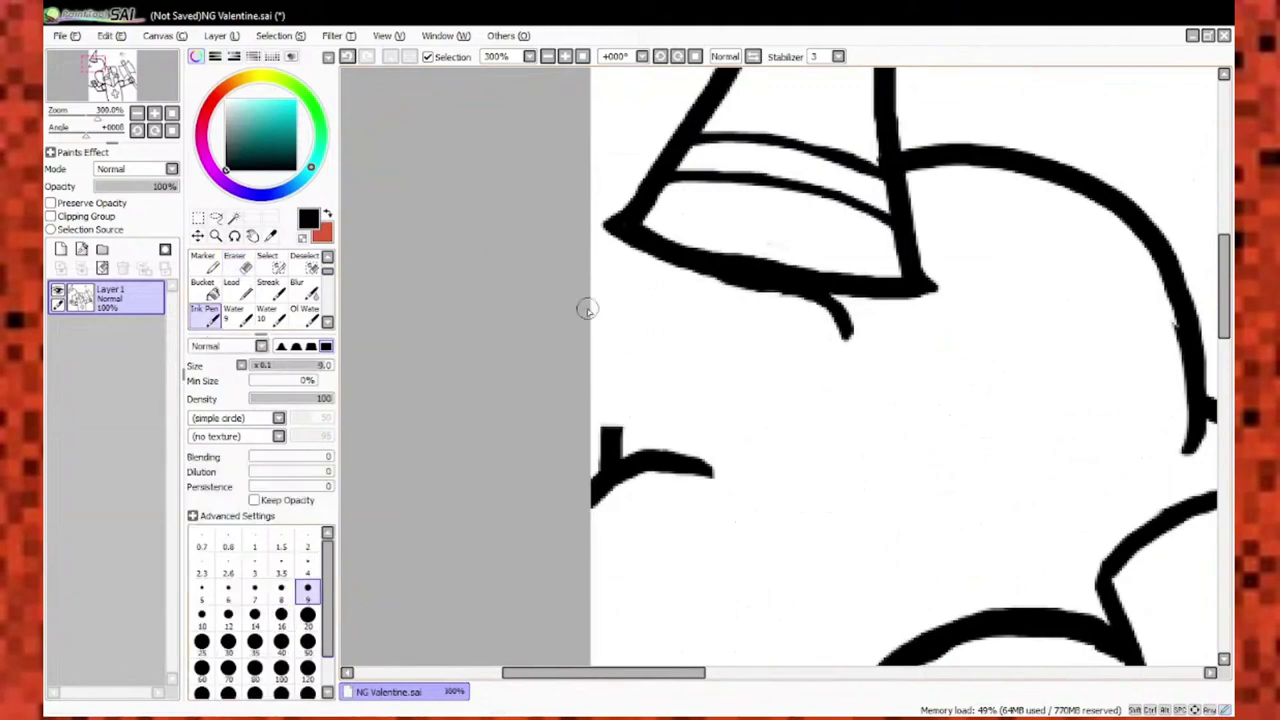
scroll(716, 270, down, 4)
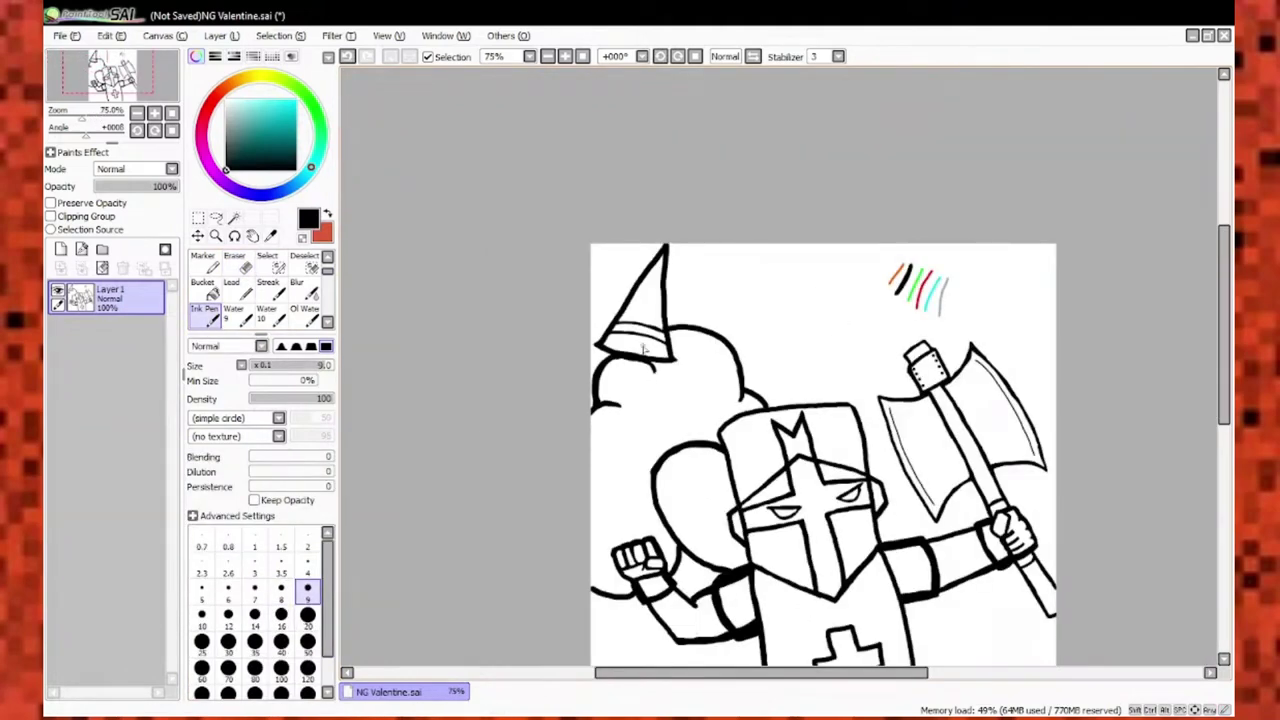
scroll(643, 349, up, 5)
key(bracketleft)
key(bracketleft)
key(bracketleft)
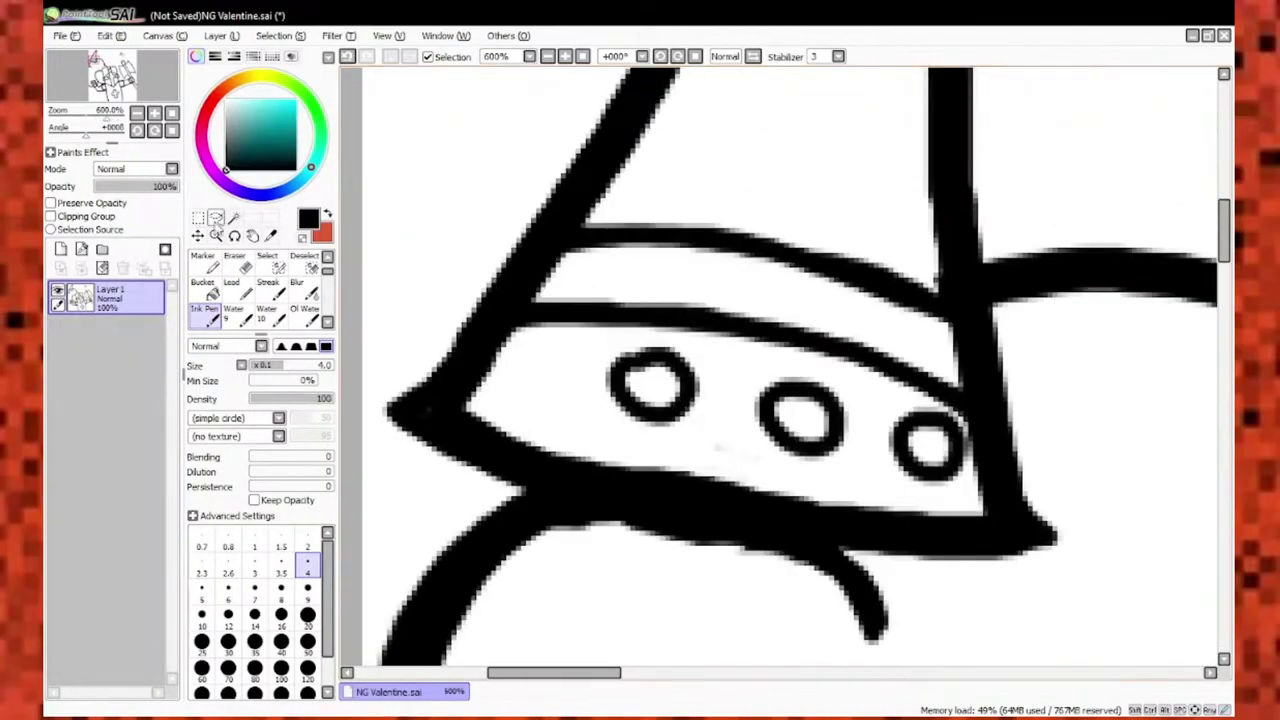
key(e)
drag(640, 385, 908, 450)
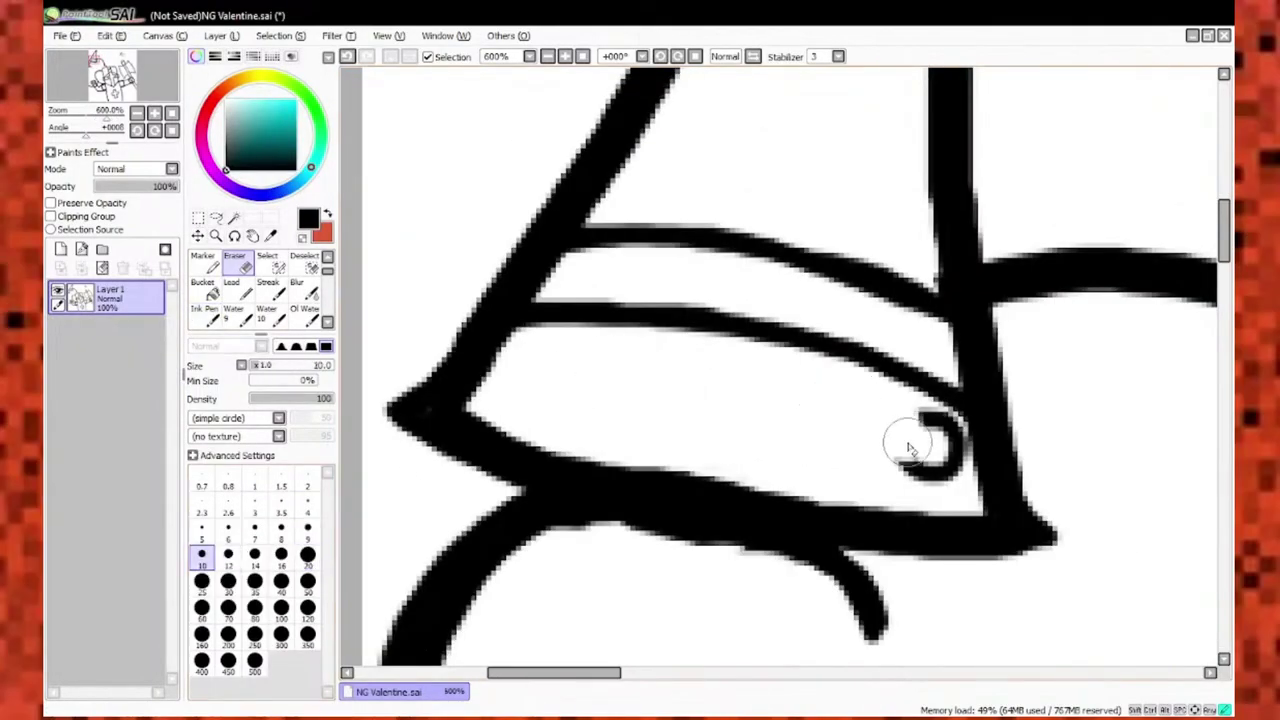
key(n)
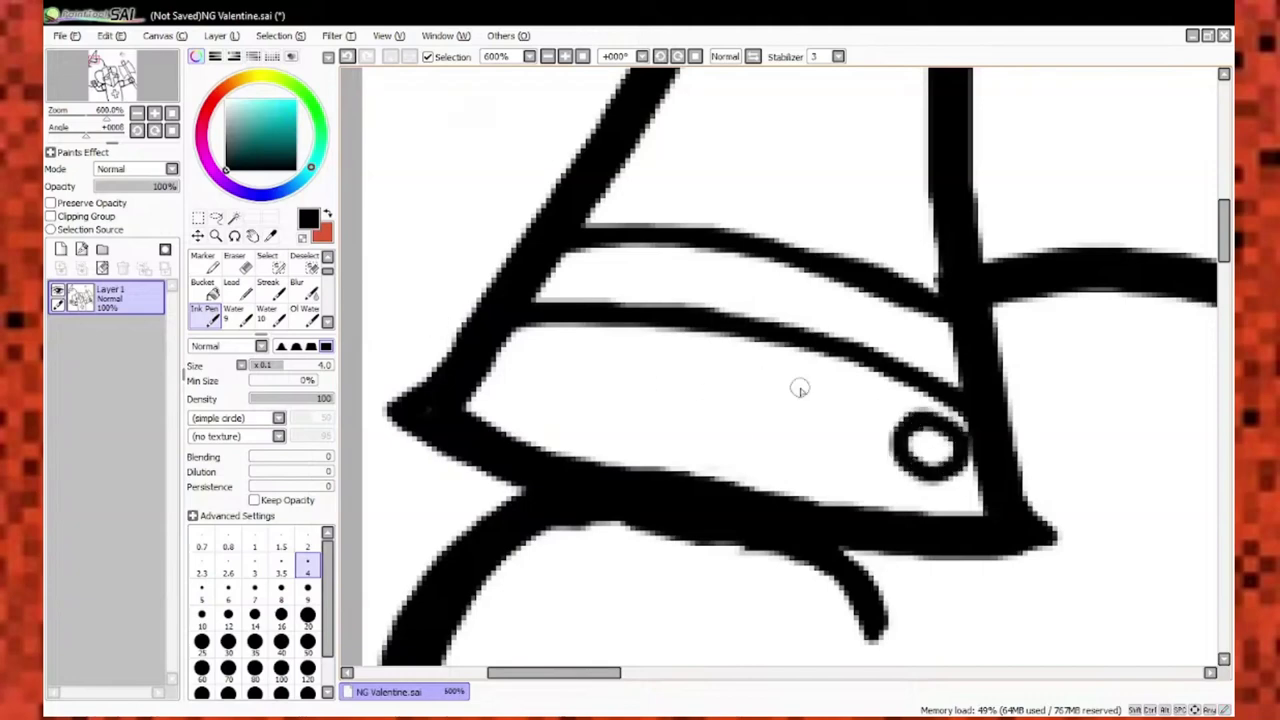
key(ctrl+z)
key(ctrl+z)
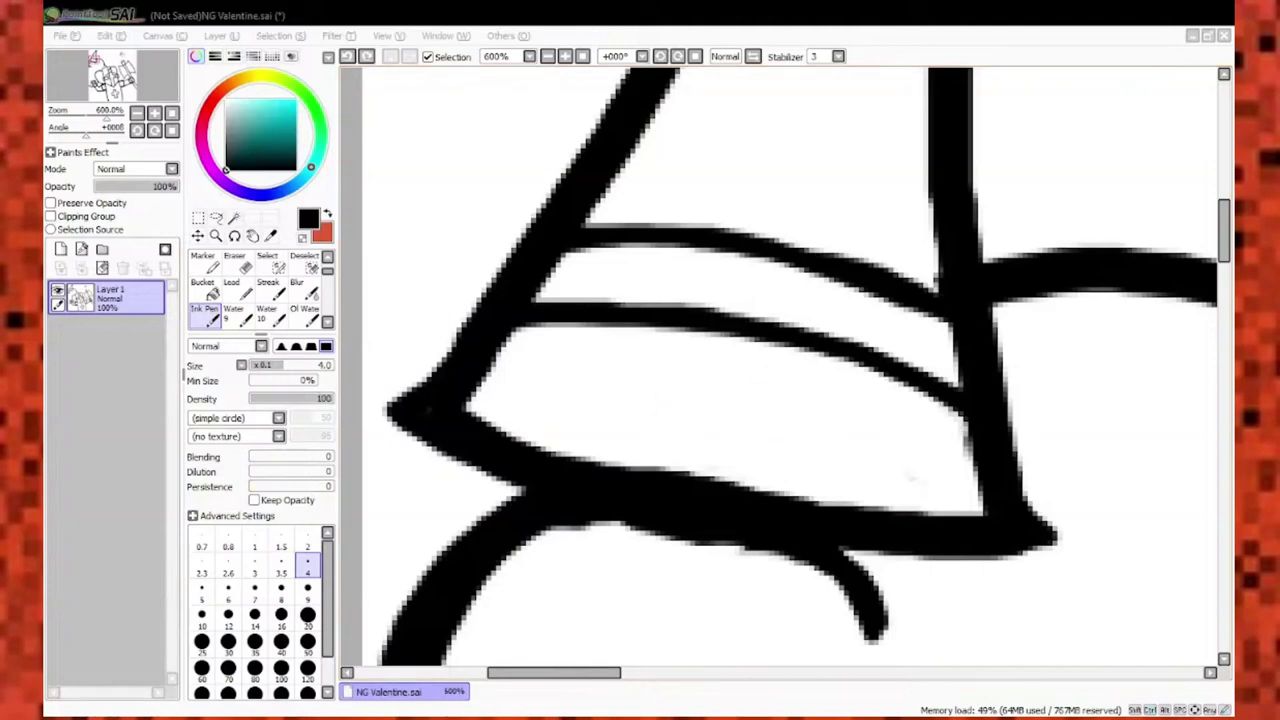
Ink four black dots along the hat's base strip and paint their centres white to form rings.
click(275, 535)
key(ctrl+z)
key(bracketleft)
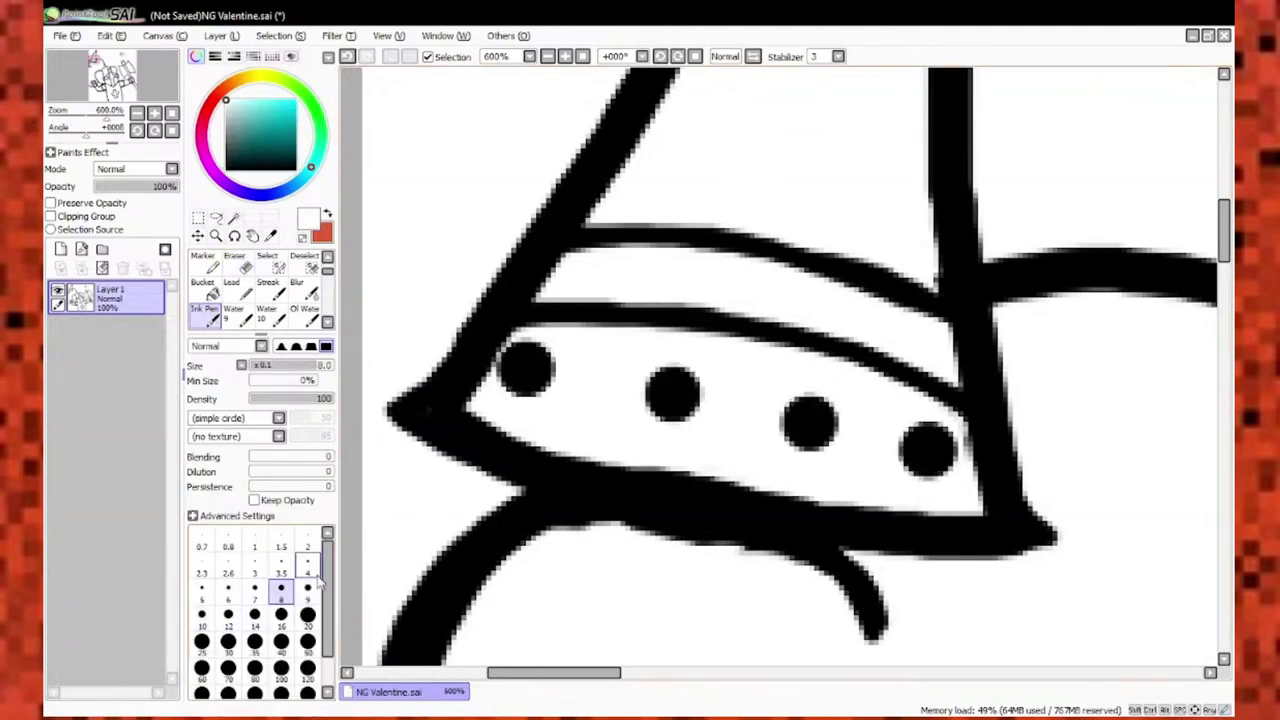
scroll(715, 565, down, 1)
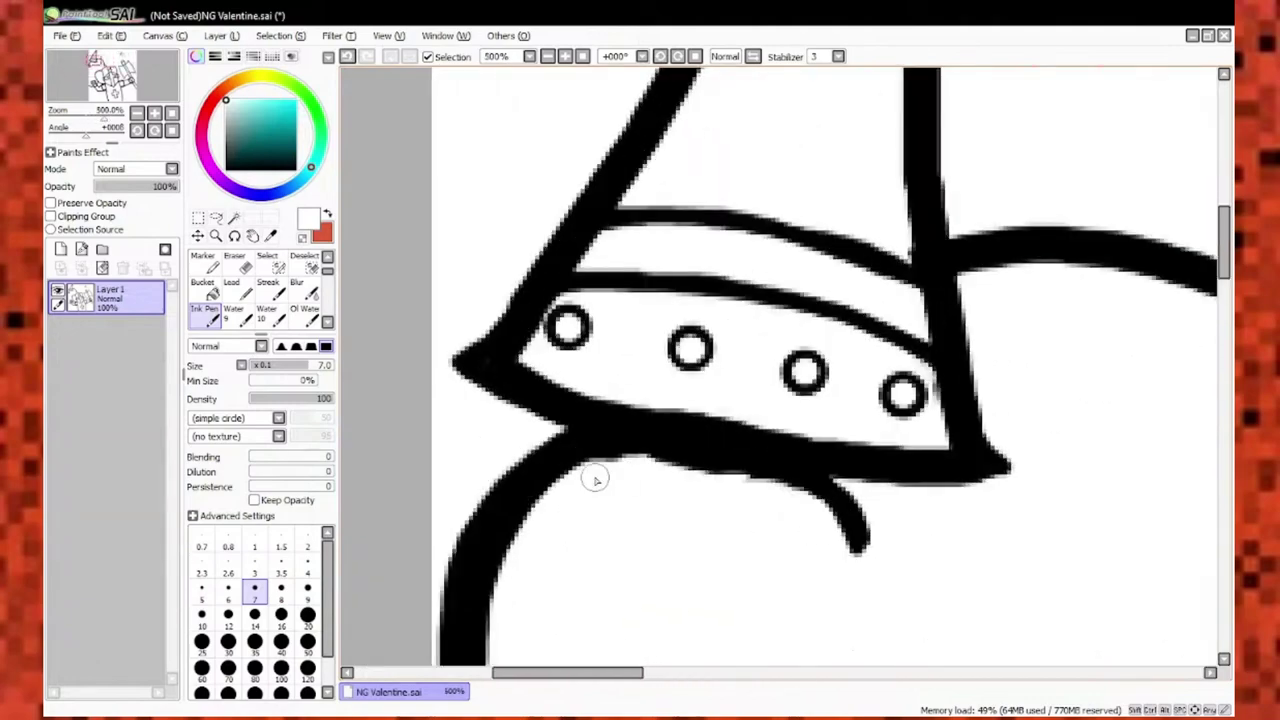
Taper the curl beneath the hat and the lobe's end near the helmet in white with the Ink Pen at size 2.
click(307, 546)
scroll(870, 548, up, 5)
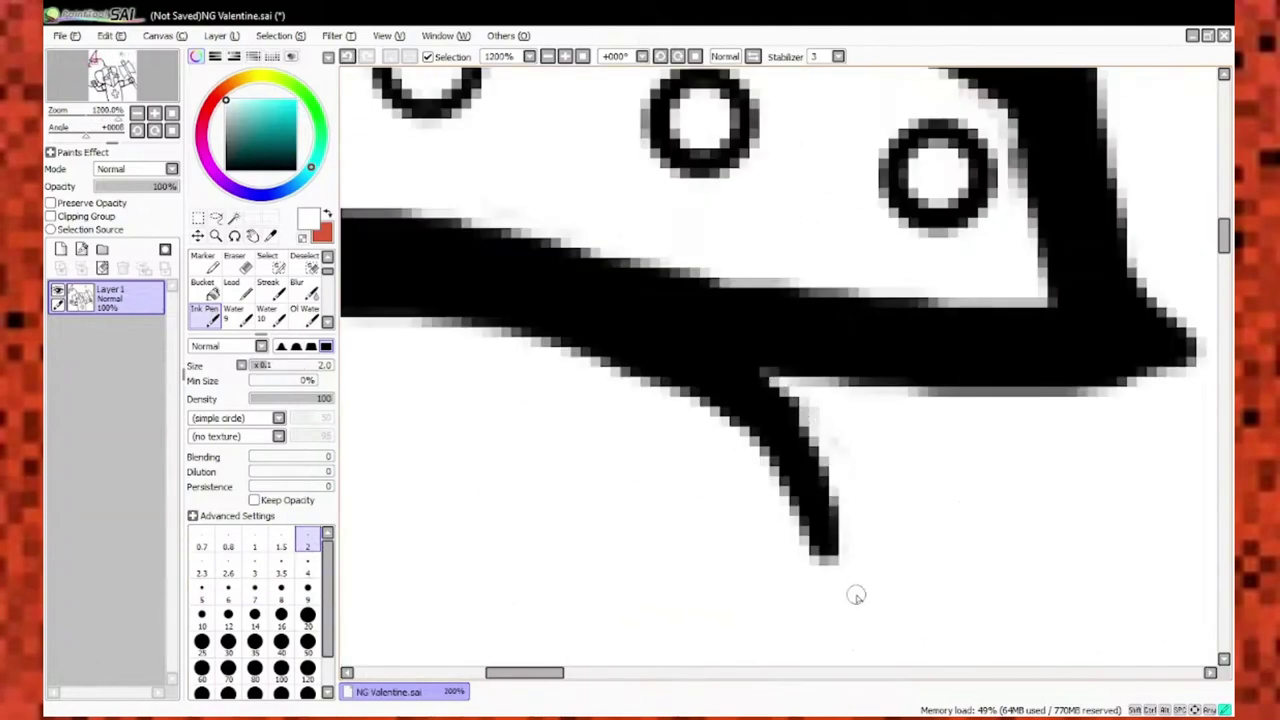
scroll(855, 595, down, 5)
scroll(603, 526, up, 4)
scroll(851, 320, up, 1)
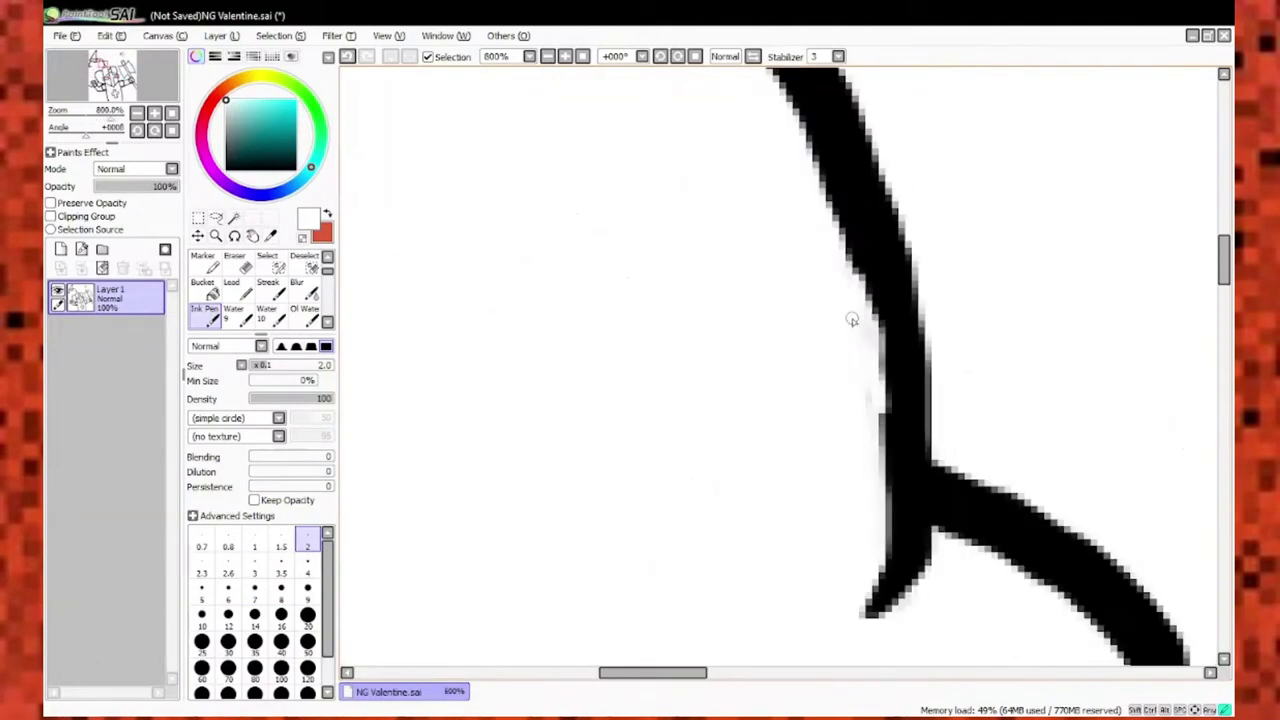
alt+click(886, 352)
scroll(886, 352, down, 4)
Clean up the bulge's lower outline between the fist and the shoulder with the Ink Pen at size 6.
scroll(623, 451, up, 2)
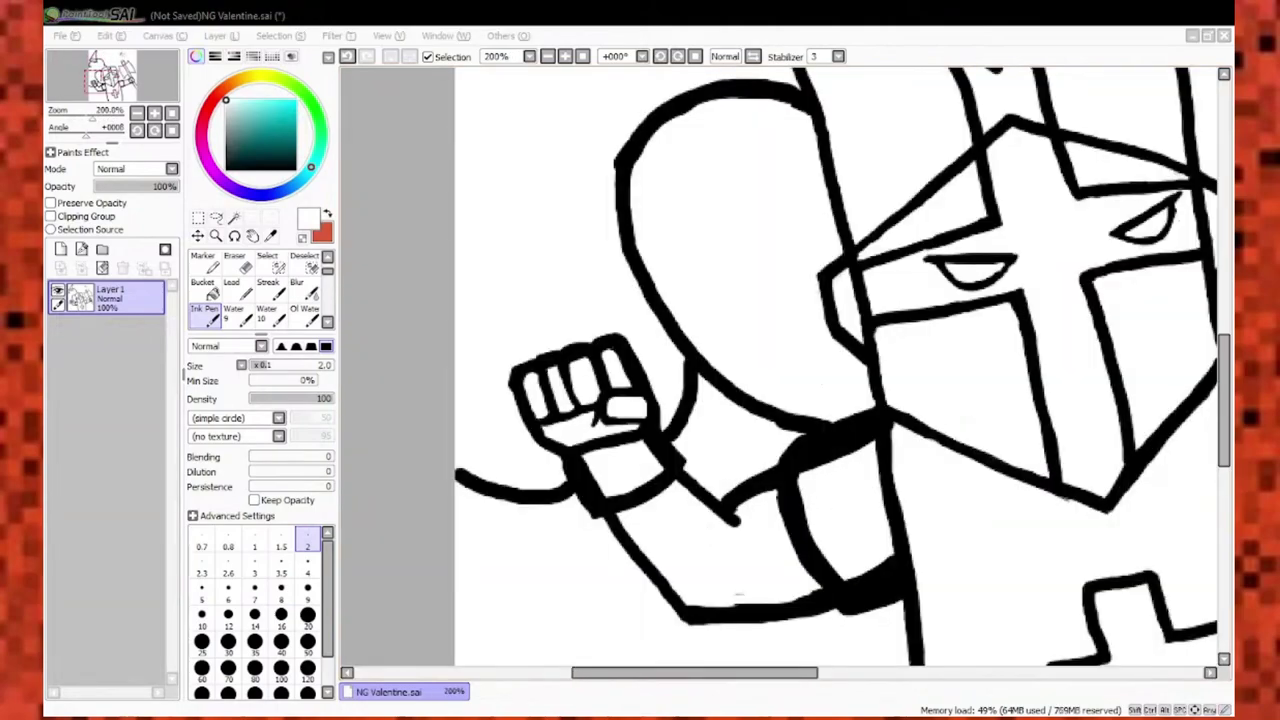
scroll(775, 295, up, 3)
click(228, 590)
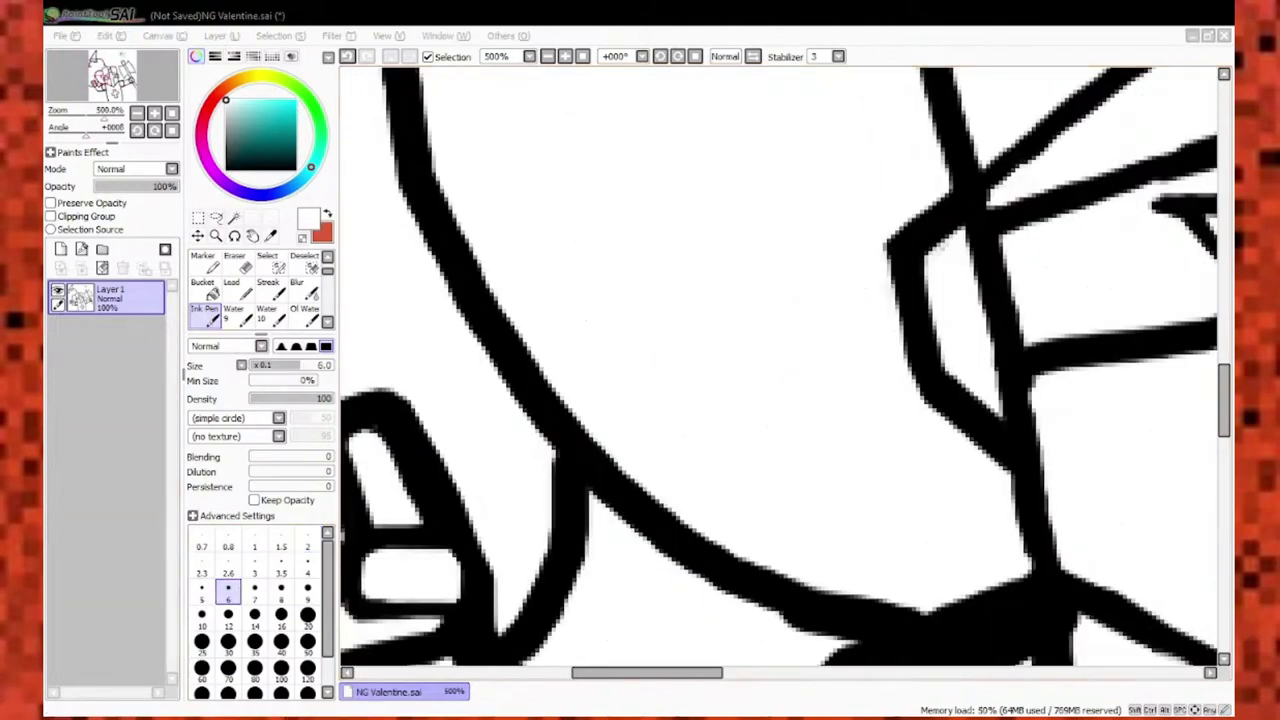
scroll(640, 510, down, 2)
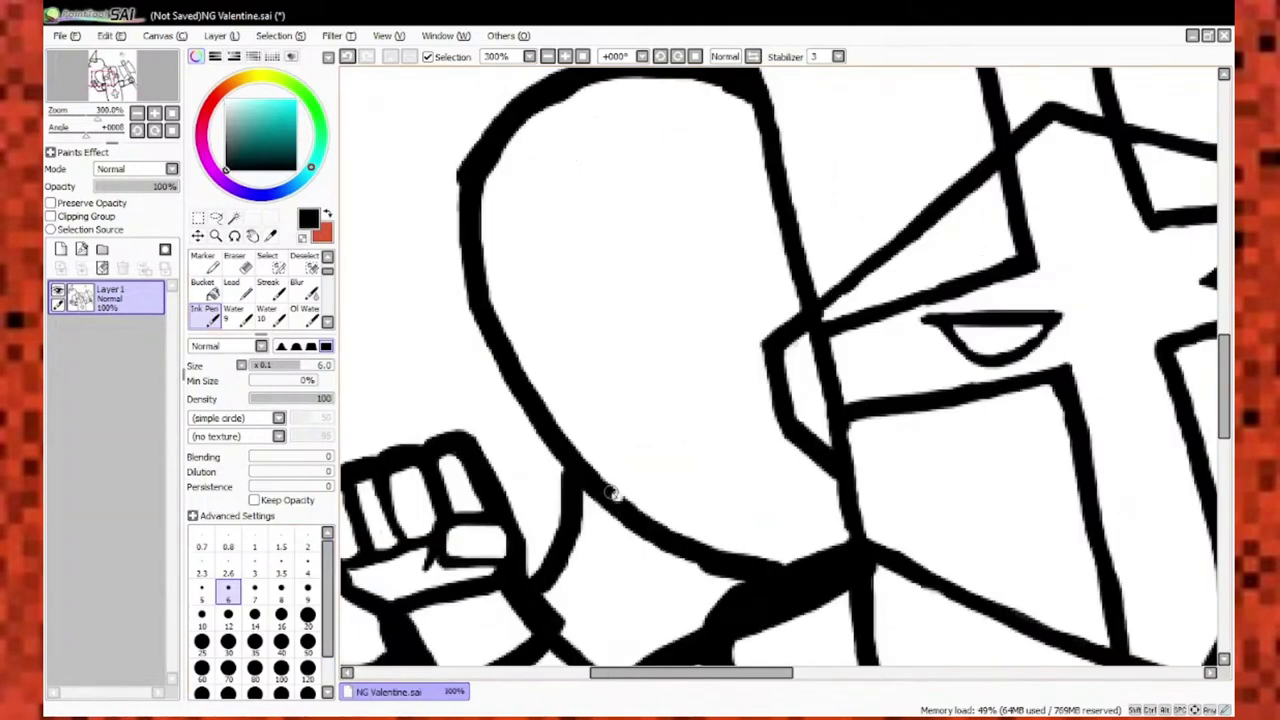
Ink a curve from the bulge's lower outline to the helmet's side guard and refine the junction with the Ink Pen at size 2.
drag(743, 470, 527, 450)
scroll(609, 486, up, 3)
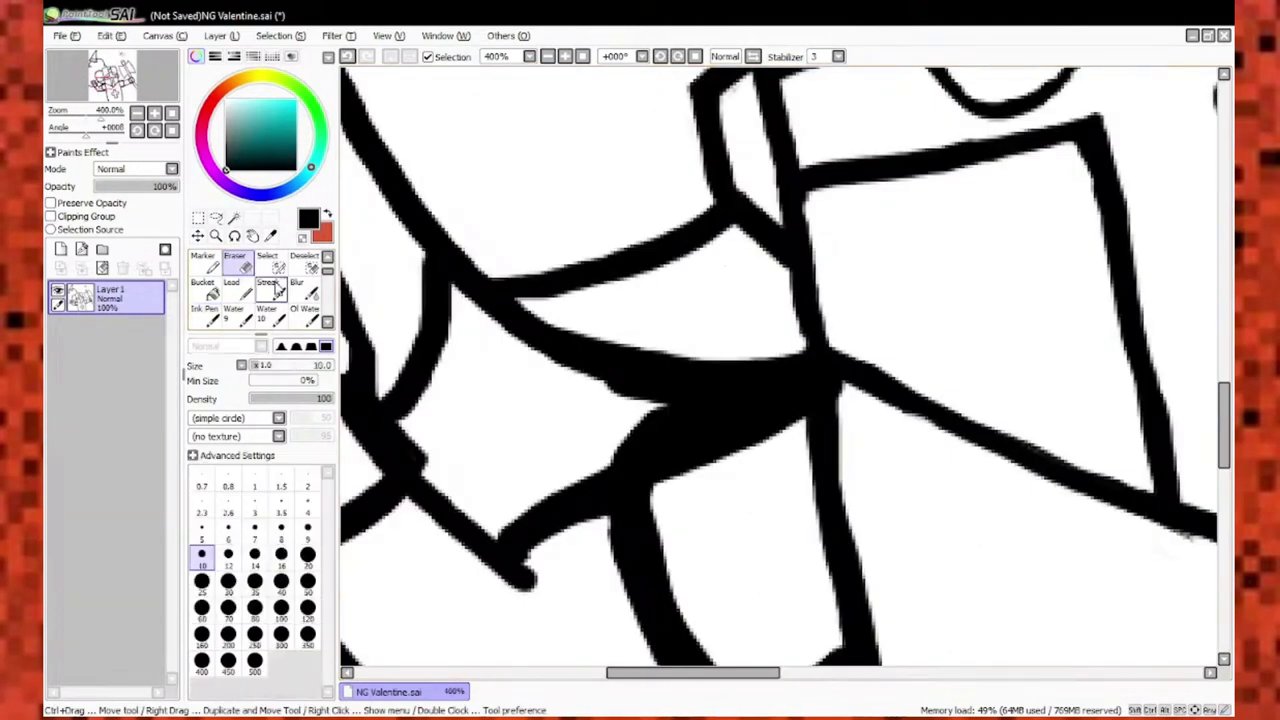
key(bracketleft)
key(bracketleft)
key(bracketleft)
key(bracketleft)
key(bracketleft)
key(bracketleft)
key(bracketleft)
scroll(632, 500, down, 7)
scroll(632, 500, up, 3)
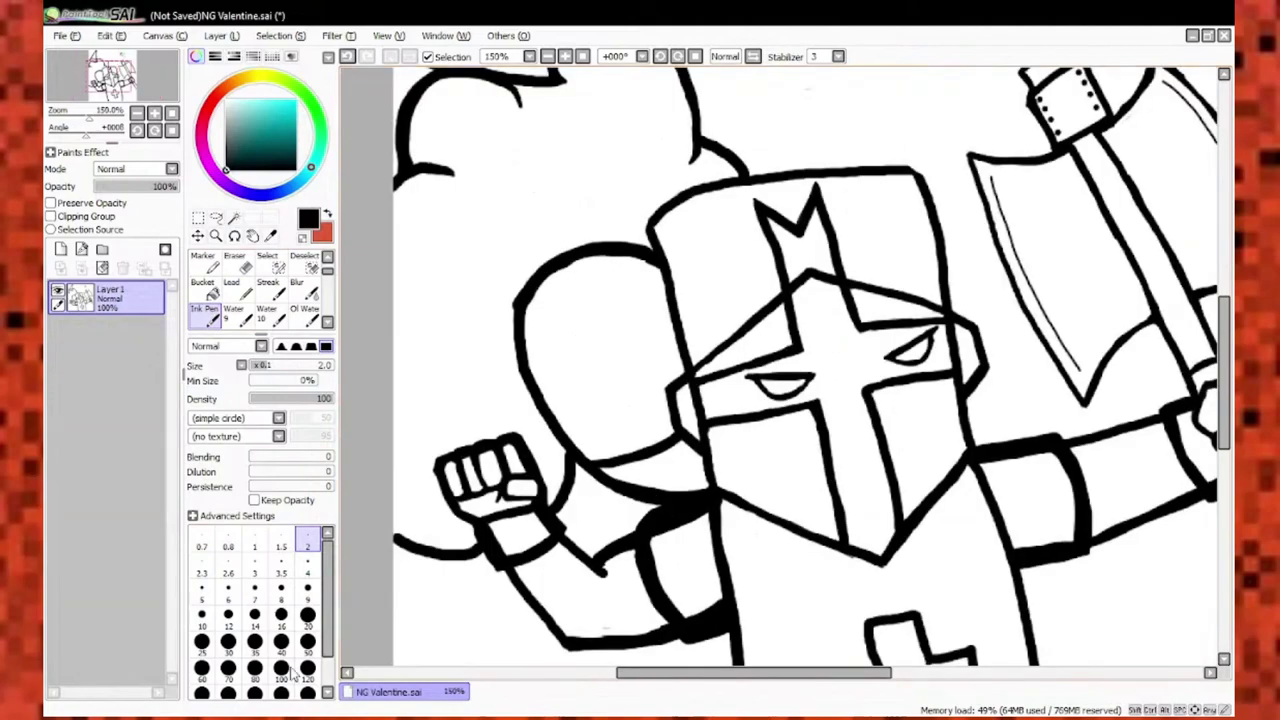
Ink a thin pointed sliver inside the gap between the bulge and the shoulder with the Ink Pen at size 4.
click(307, 560)
scroll(686, 377, up, 2)
scroll(686, 377, down, 1)
drag(538, 410, 805, 432)
drag(556, 412, 773, 345)
scroll(692, 388, down, 6)
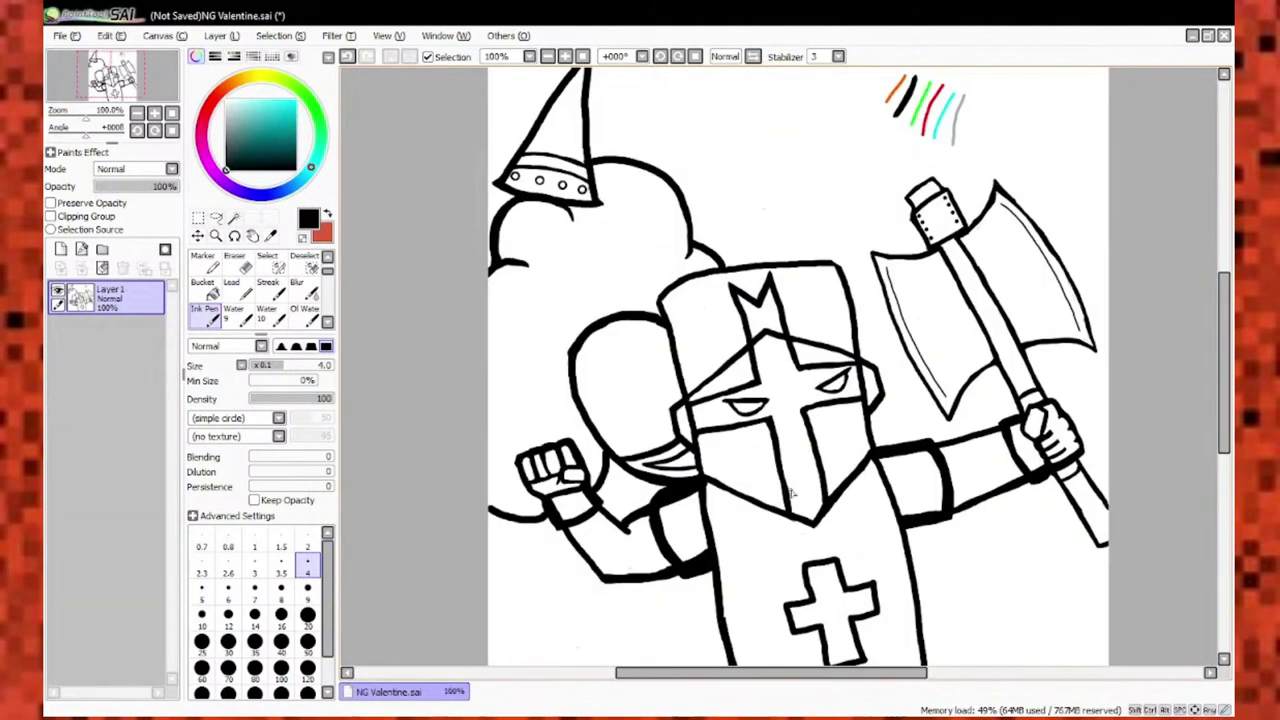
Redraw the curve from the bulge to the fist's wrist, erase the old line at size 8, and touch up at size 2.
scroll(590, 480, up, 4)
drag(604, 428, 540, 528)
key(e)
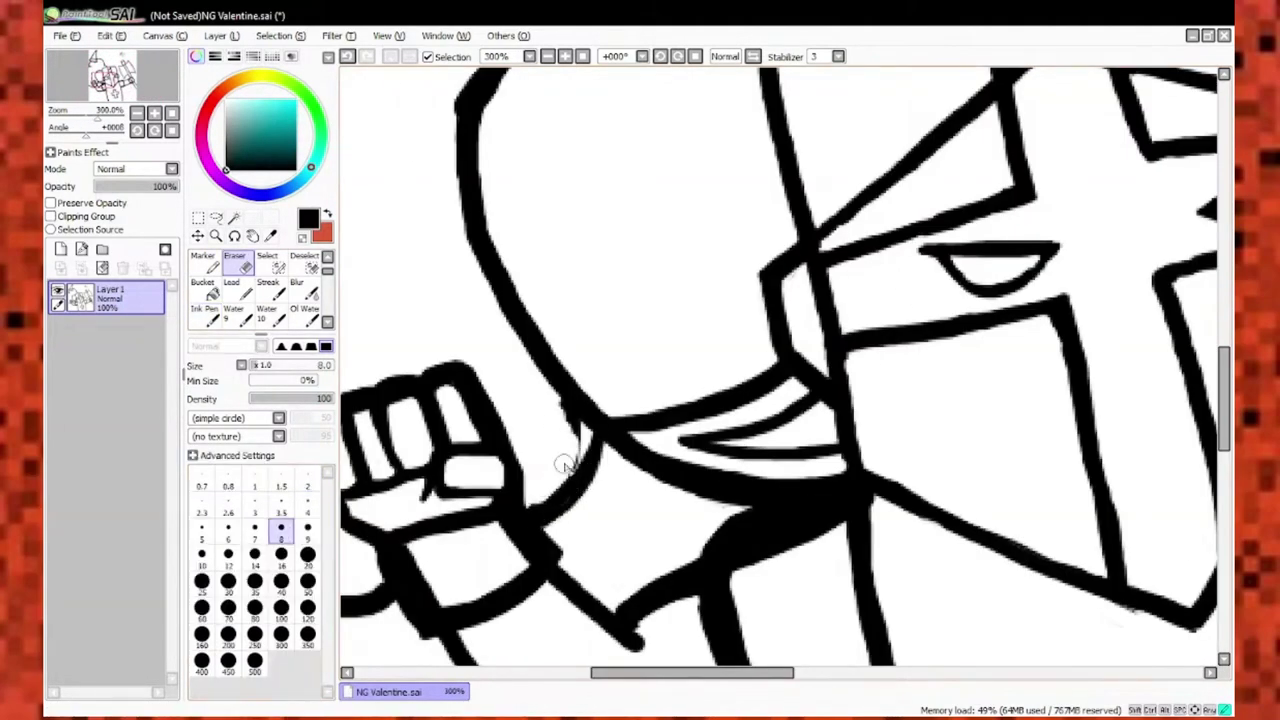
key(n)
scroll(737, 193, up, 3)
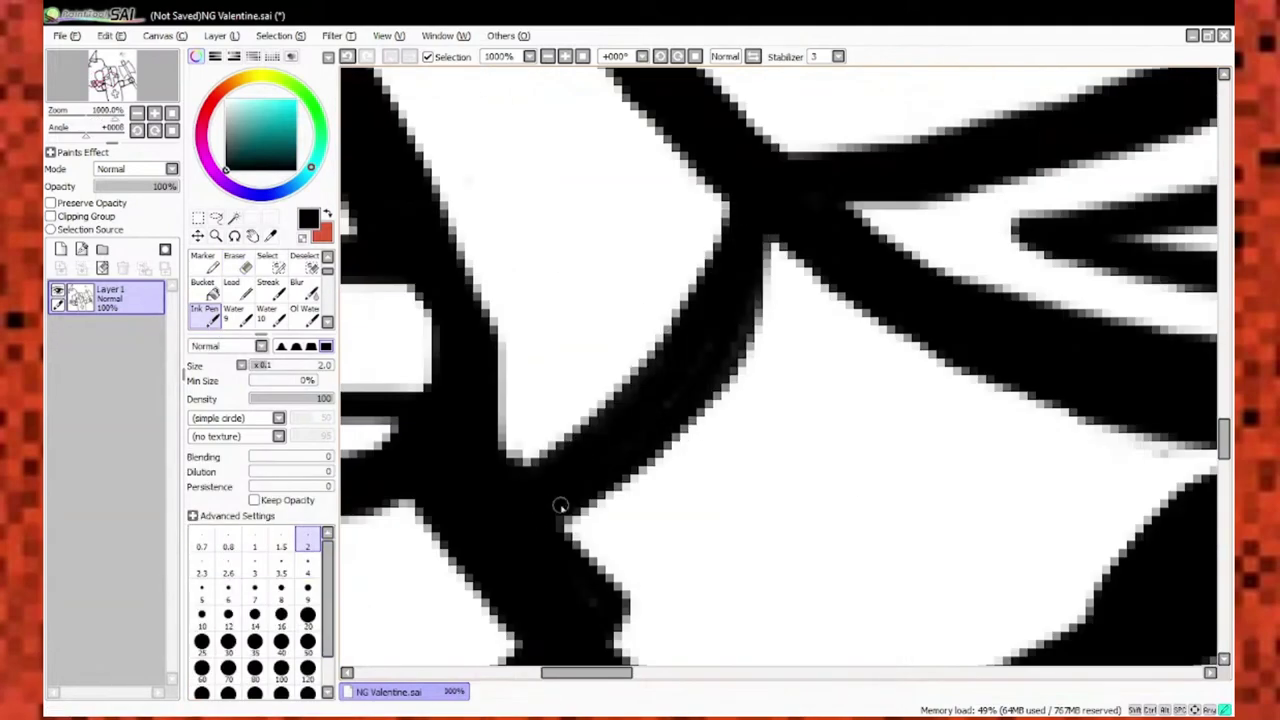
scroll(560, 505, down, 1)
alt+click(643, 405)
scroll(563, 402, down, 8)
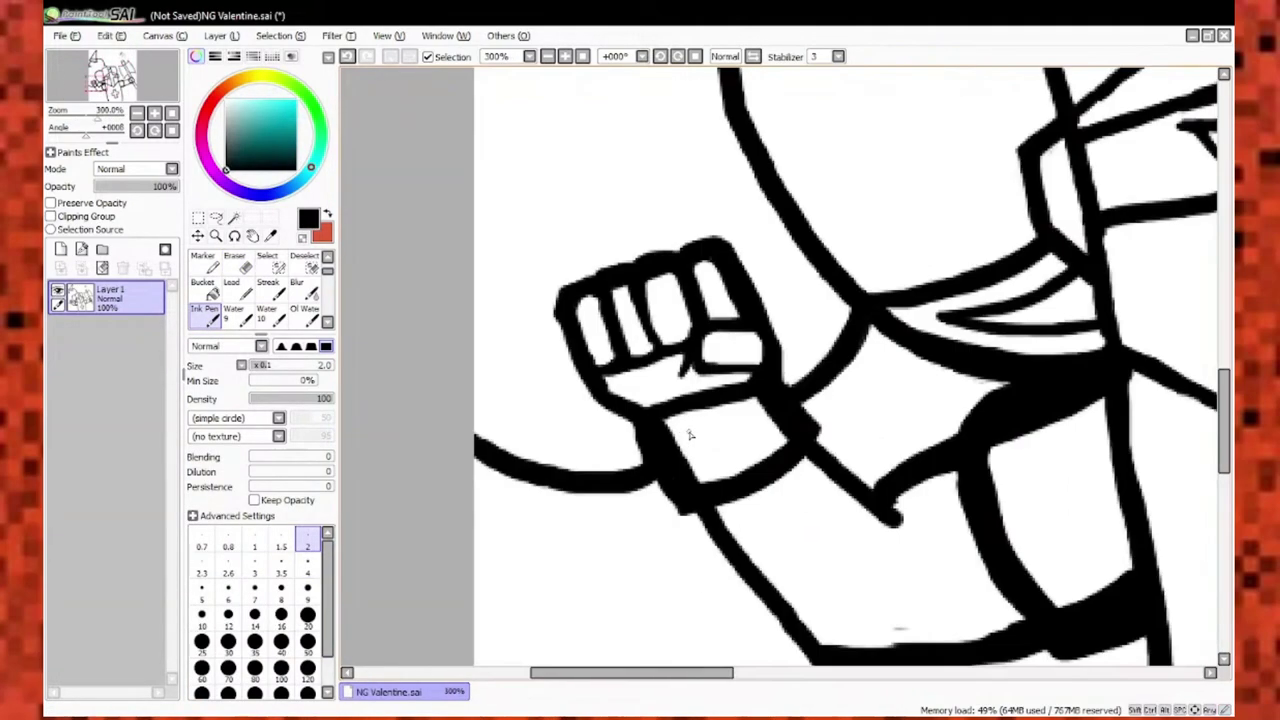
scroll(562, 425, up, 2)
scroll(562, 425, down, 1)
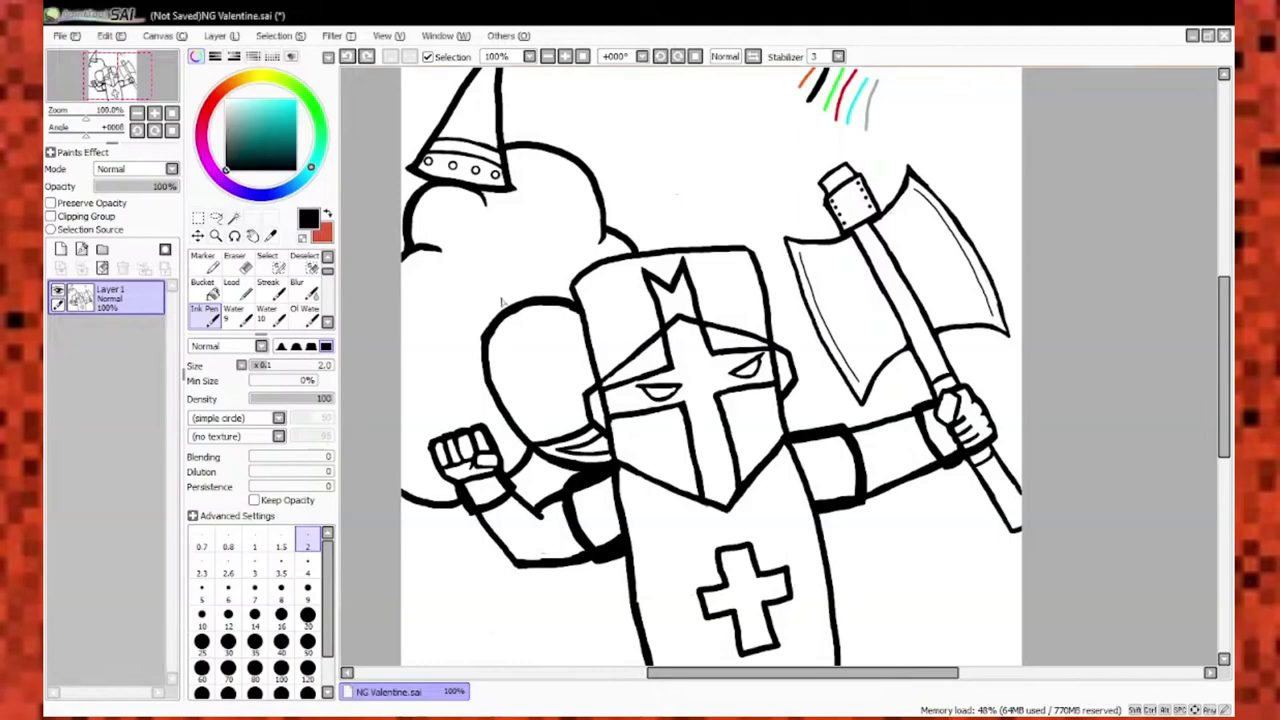
Ink two X-shaped eyes on the bald head beside the knight's helmet with the Ink Pen at size 8.
scroll(502, 301, down, 1)
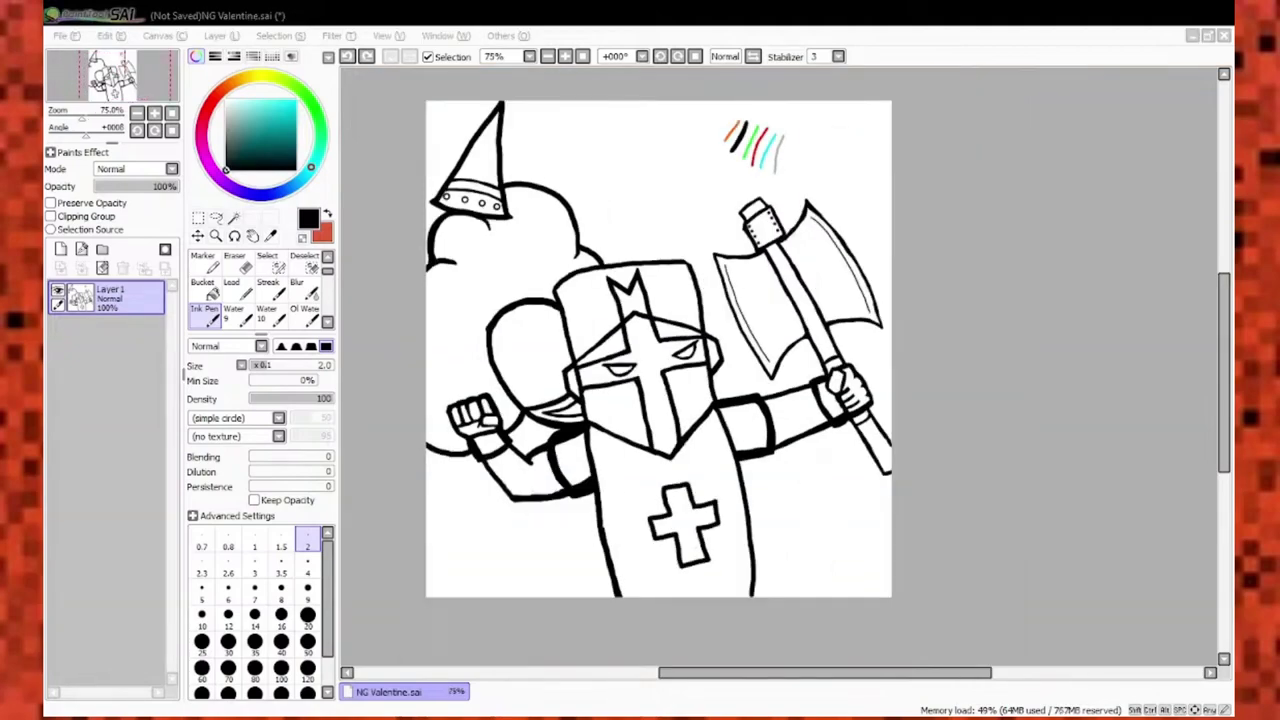
scroll(429, 294, up, 4)
scroll(580, 257, down, 2)
scroll(565, 288, up, 1)
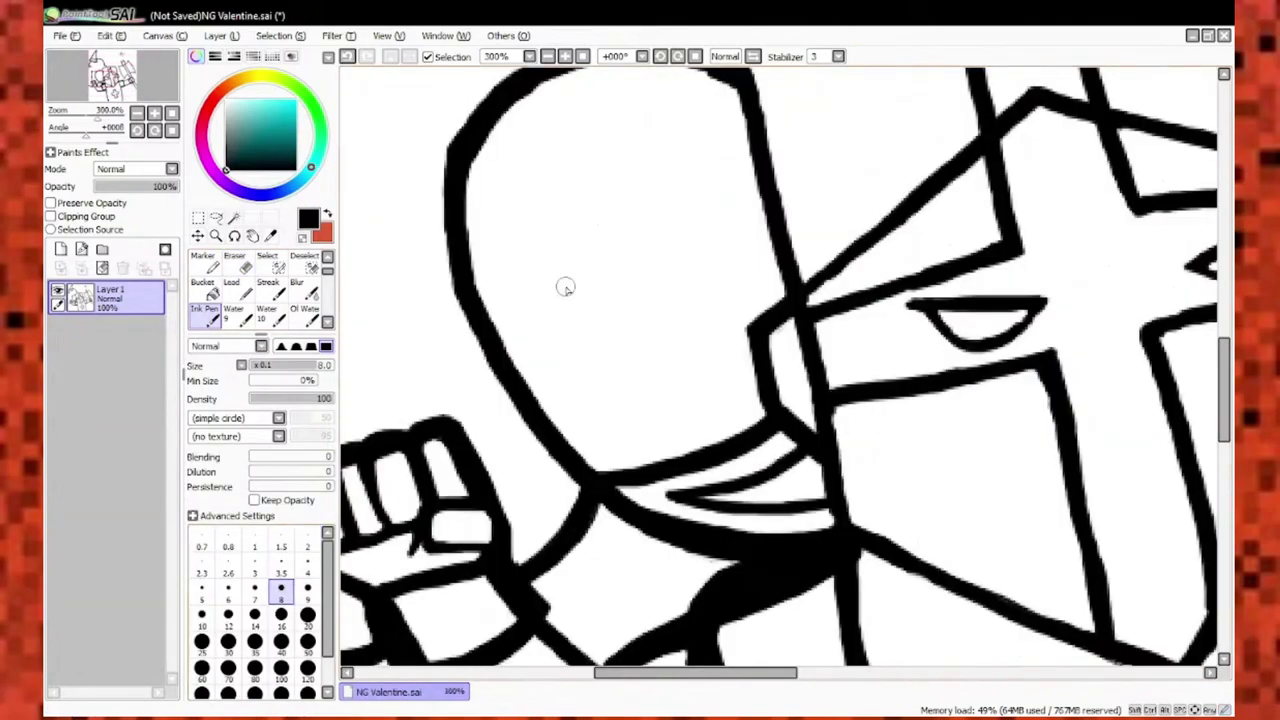
drag(722, 212, 668, 268)
scroll(614, 374, down, 1)
scroll(651, 286, up, 1)
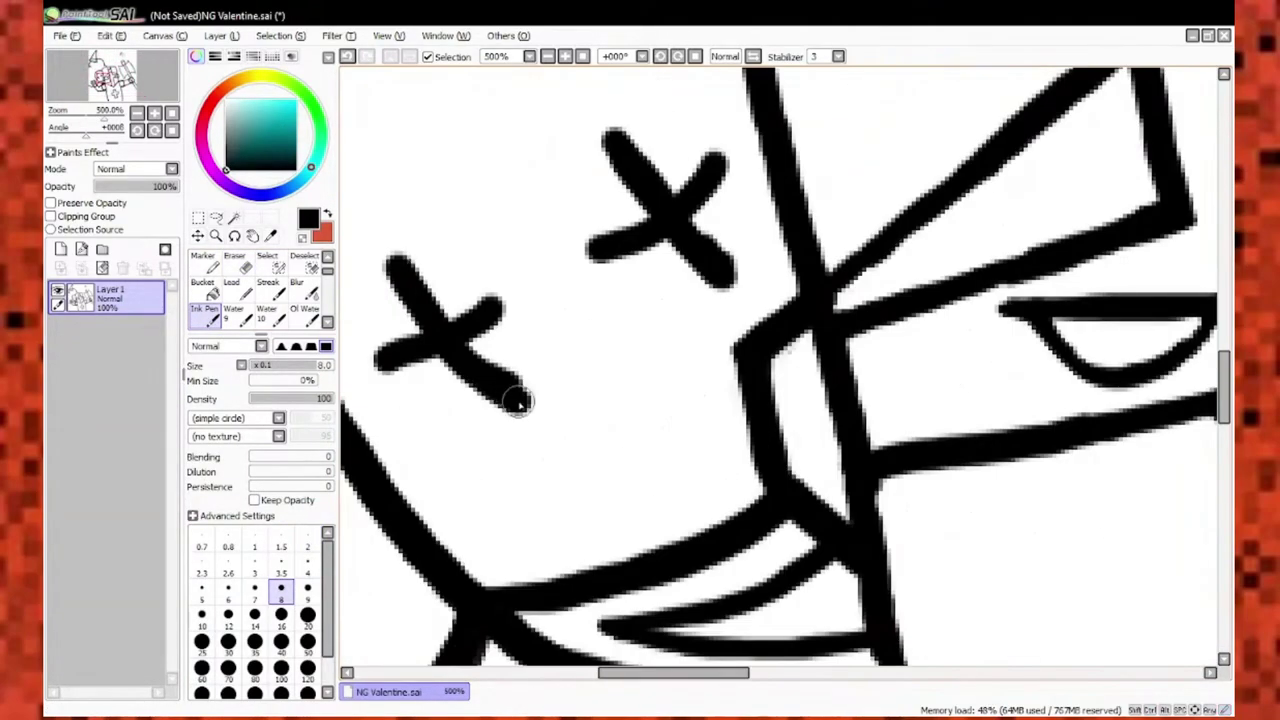
scroll(654, 332, down, 2)
scroll(645, 338, up, 3)
Taper the ends of both X-shaped eyes into points with the Ink Pen and Eraser at size 2.
key(e)
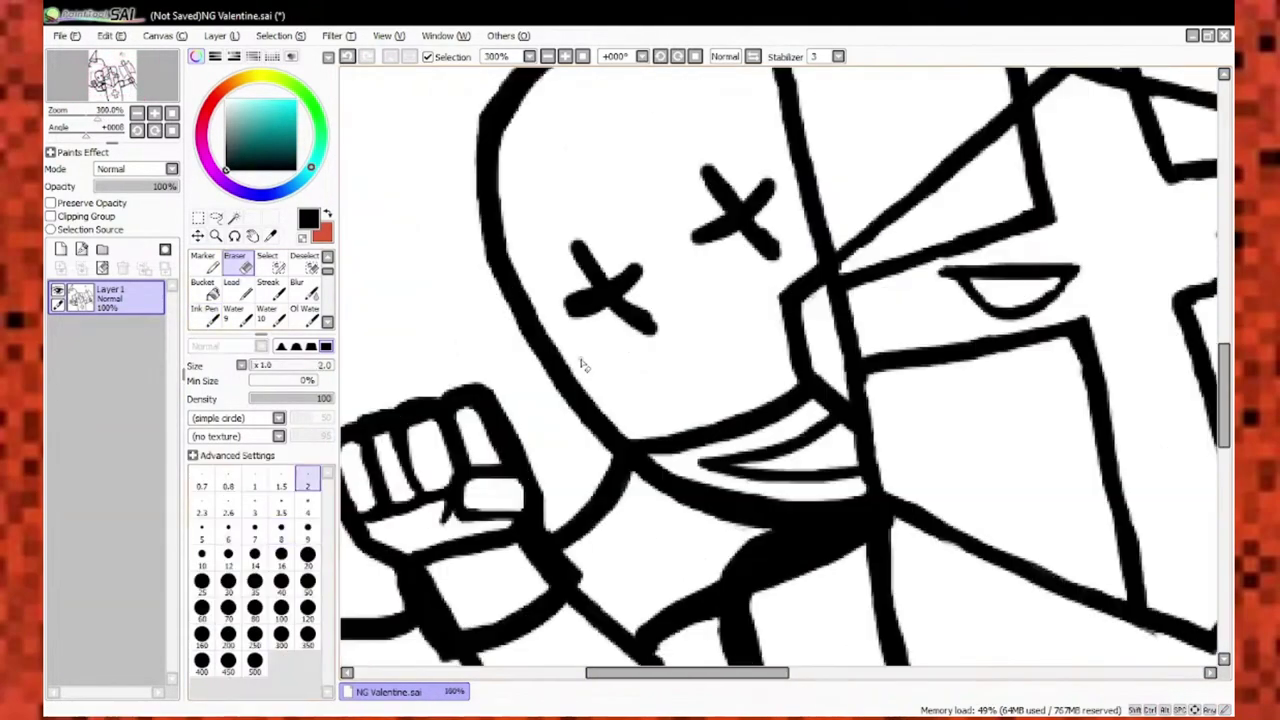
key(n)
scroll(608, 330, up, 1)
scroll(620, 300, down, 3)
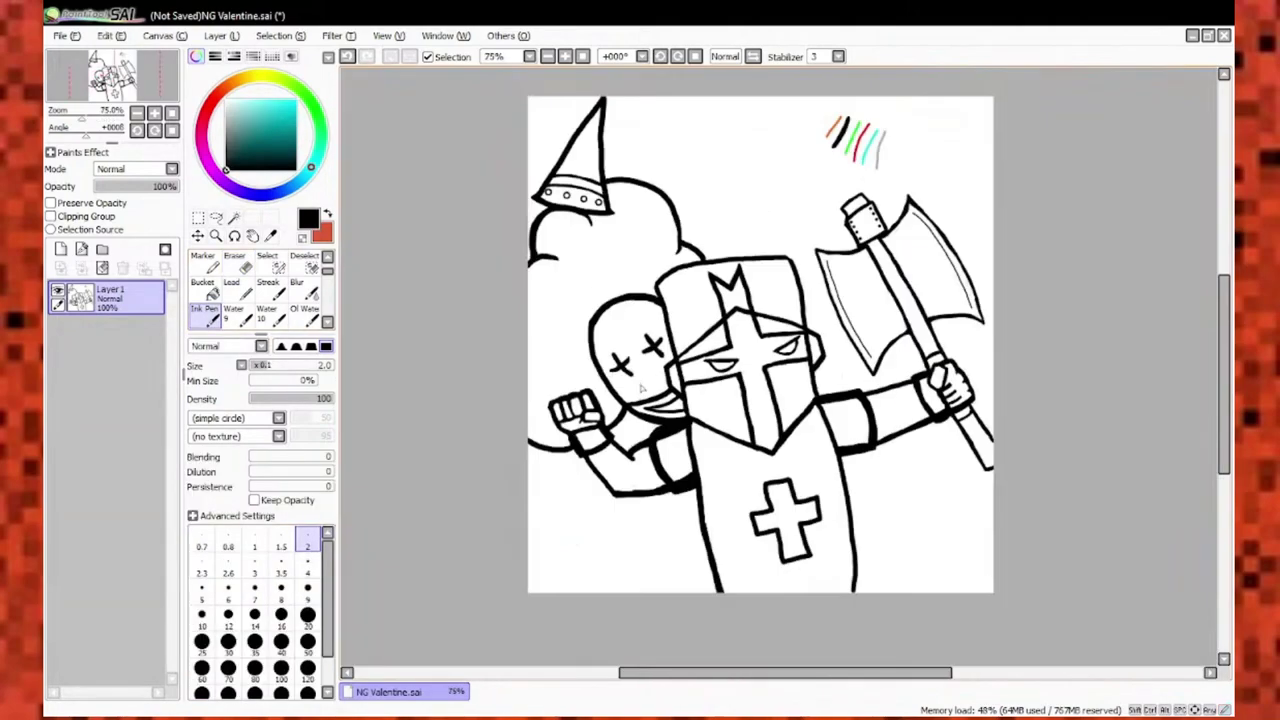
scroll(637, 245, up, 4)
scroll(849, 474, down, 1)
scroll(880, 286, up, 2)
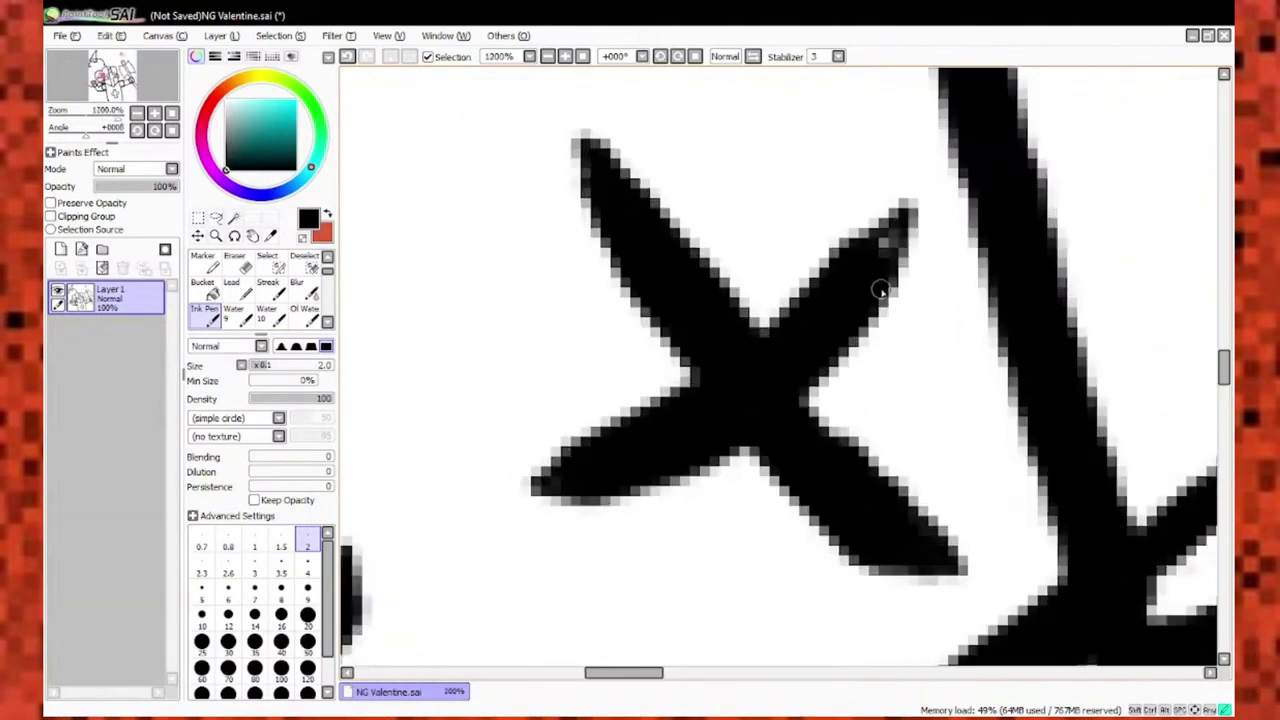
key(e)
drag(895, 300, 893, 365)
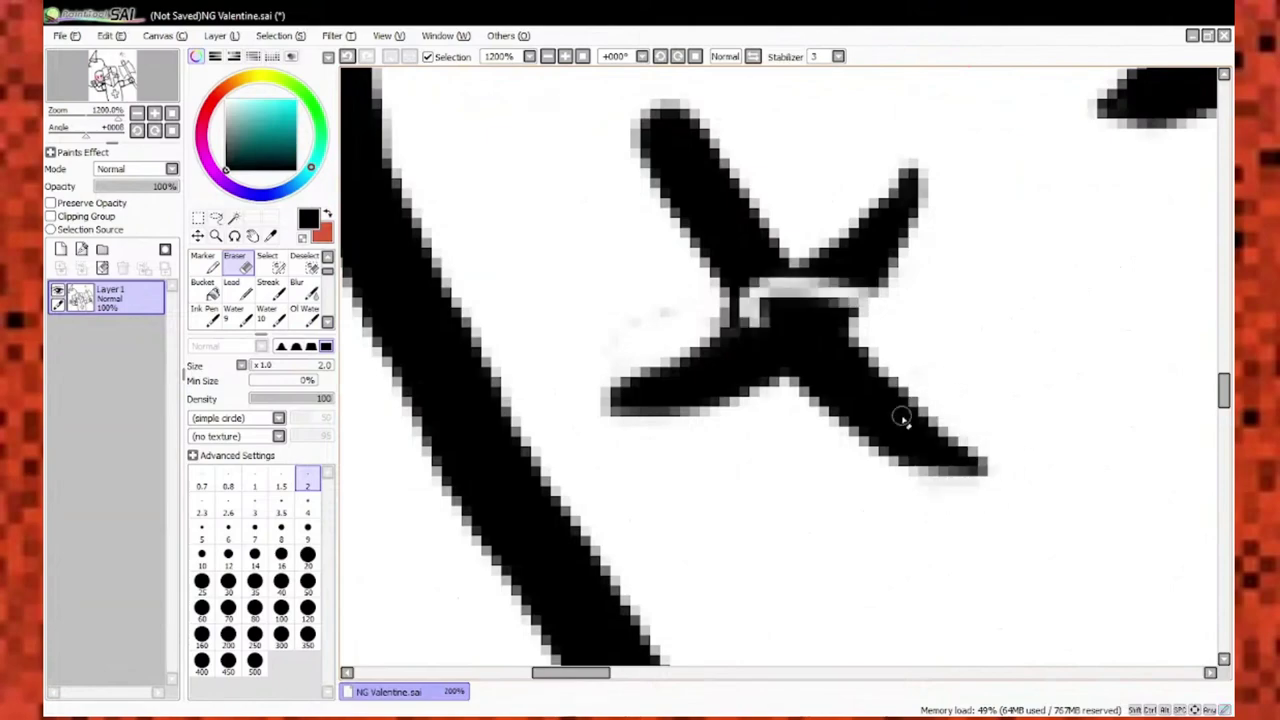
scroll(643, 114, up, 1)
scroll(760, 370, down, 2)
scroll(818, 343, up, 1)
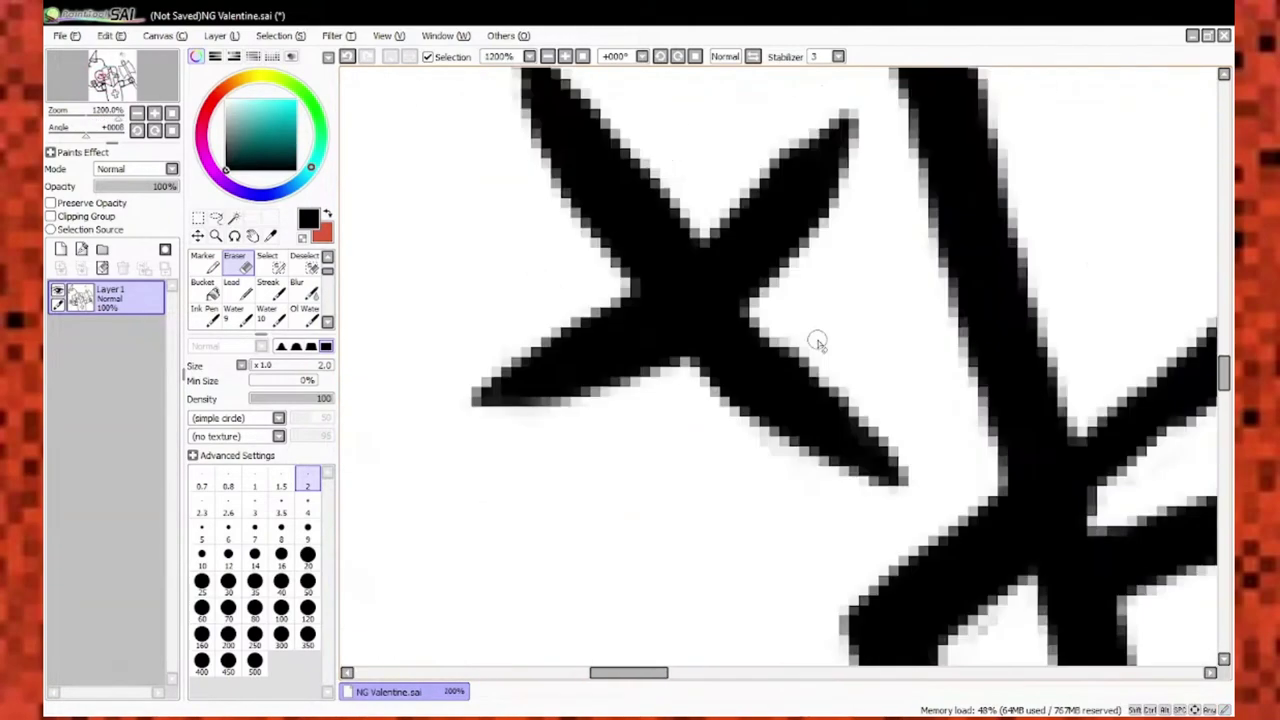
Ink a short line closing the grin's outer corner with the Ink Pen at size 2 and trim it with the Eraser at size 4.
scroll(818, 343, up, 1)
scroll(818, 343, down, 3)
scroll(660, 300, up, 3)
key(n)
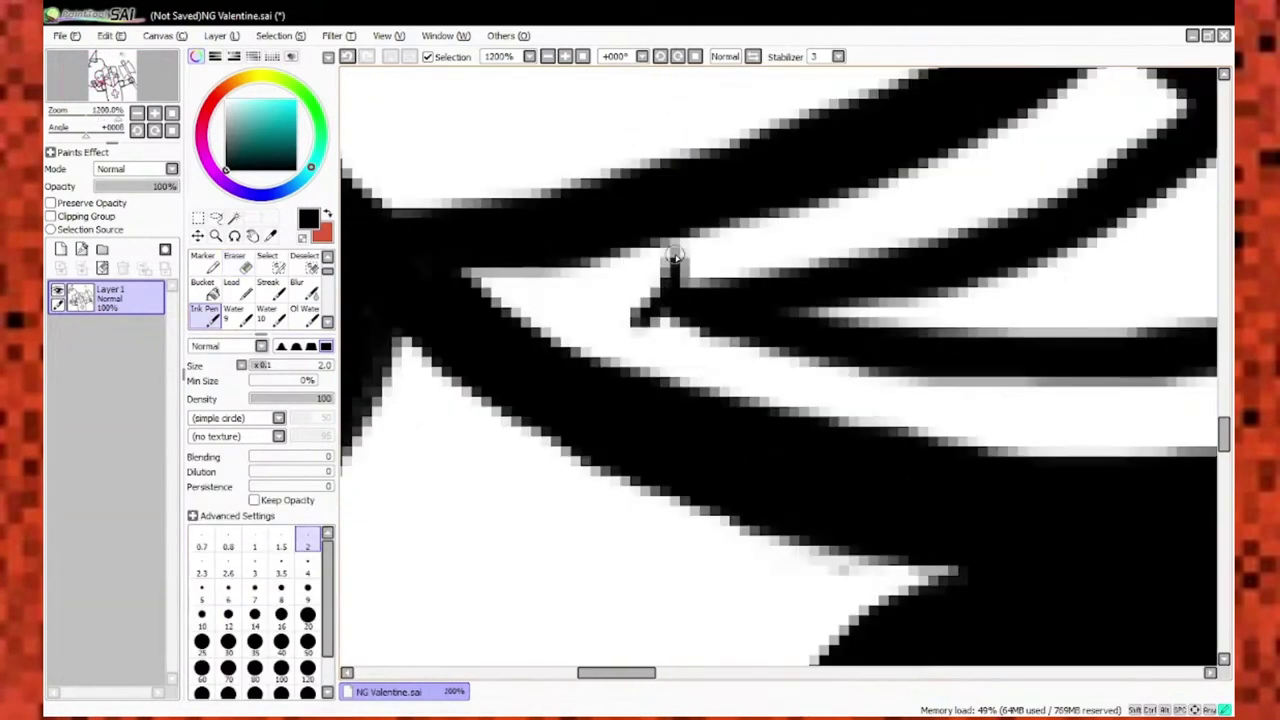
scroll(670, 250, down, 2)
scroll(594, 329, up, 2)
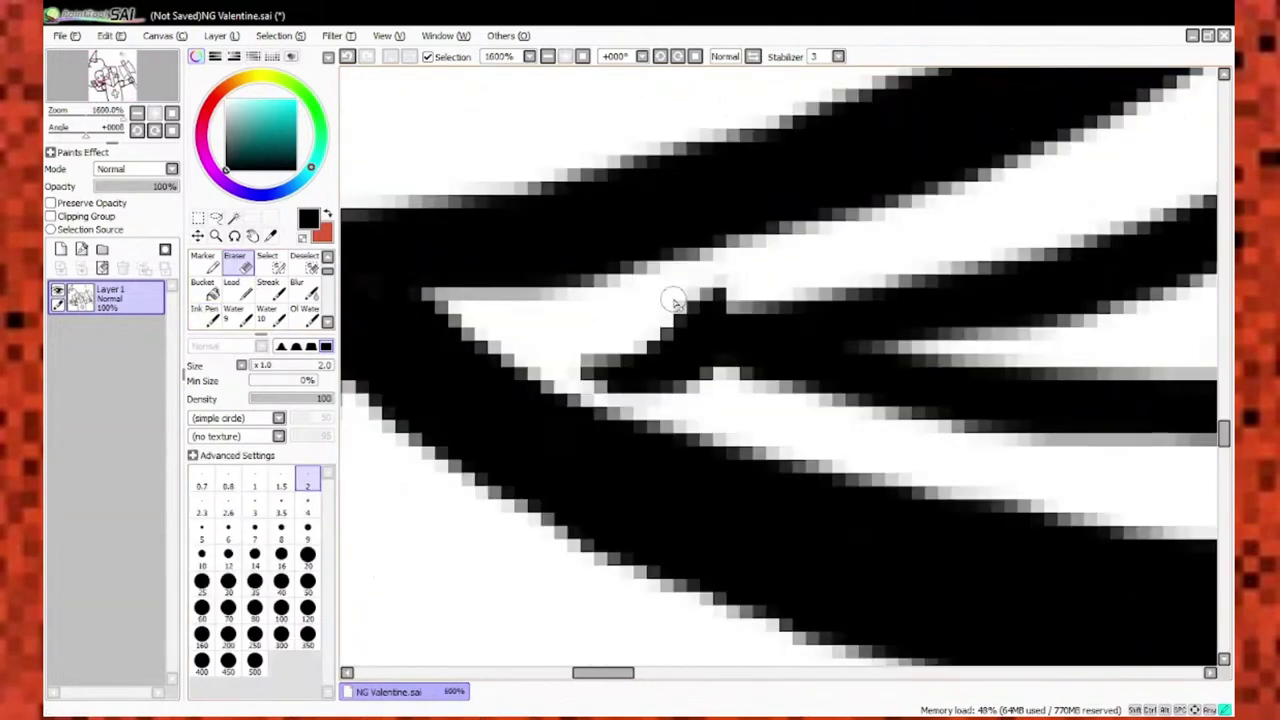
scroll(615, 340, down, 2)
key(e)
scroll(543, 408, up, 3)
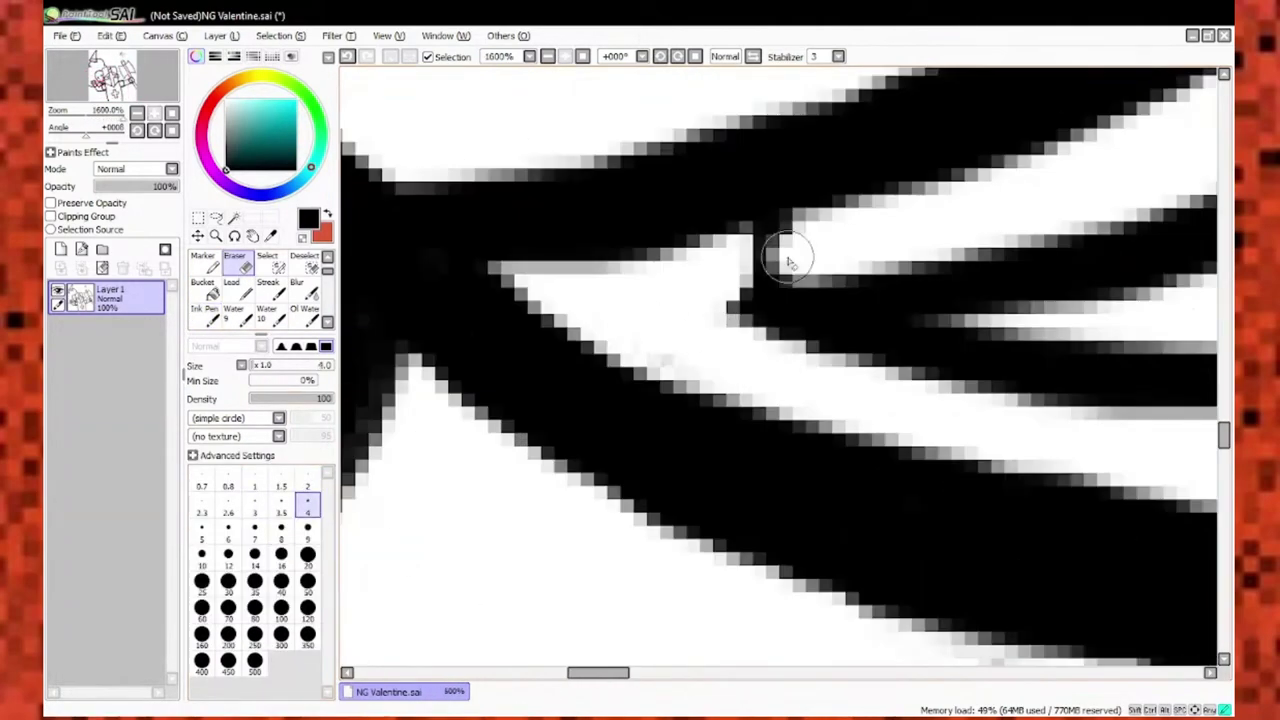
Ink a small curved detail inside the mouth next to the helmet with the Ink Pen at size 2.
scroll(789, 251, down, 2)
key(n)
scroll(886, 248, up, 2)
scroll(795, 303, up, 2)
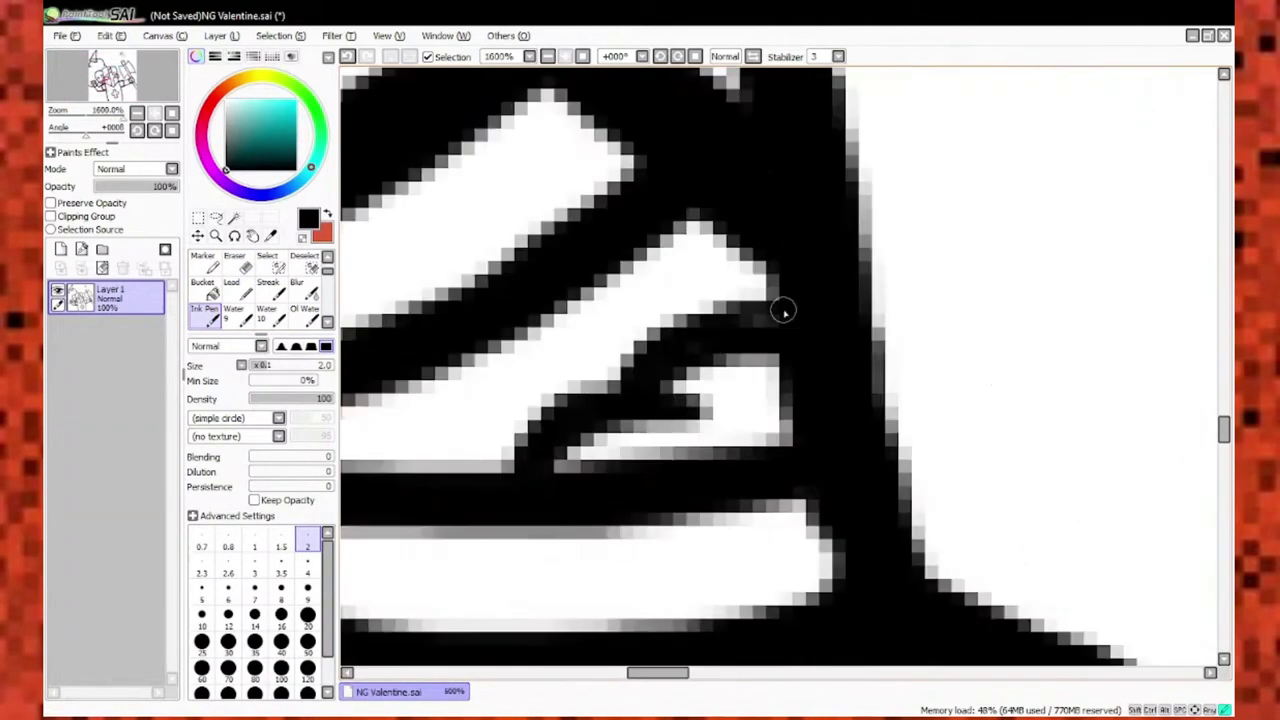
key(e)
scroll(700, 313, down, 3)
key(n)
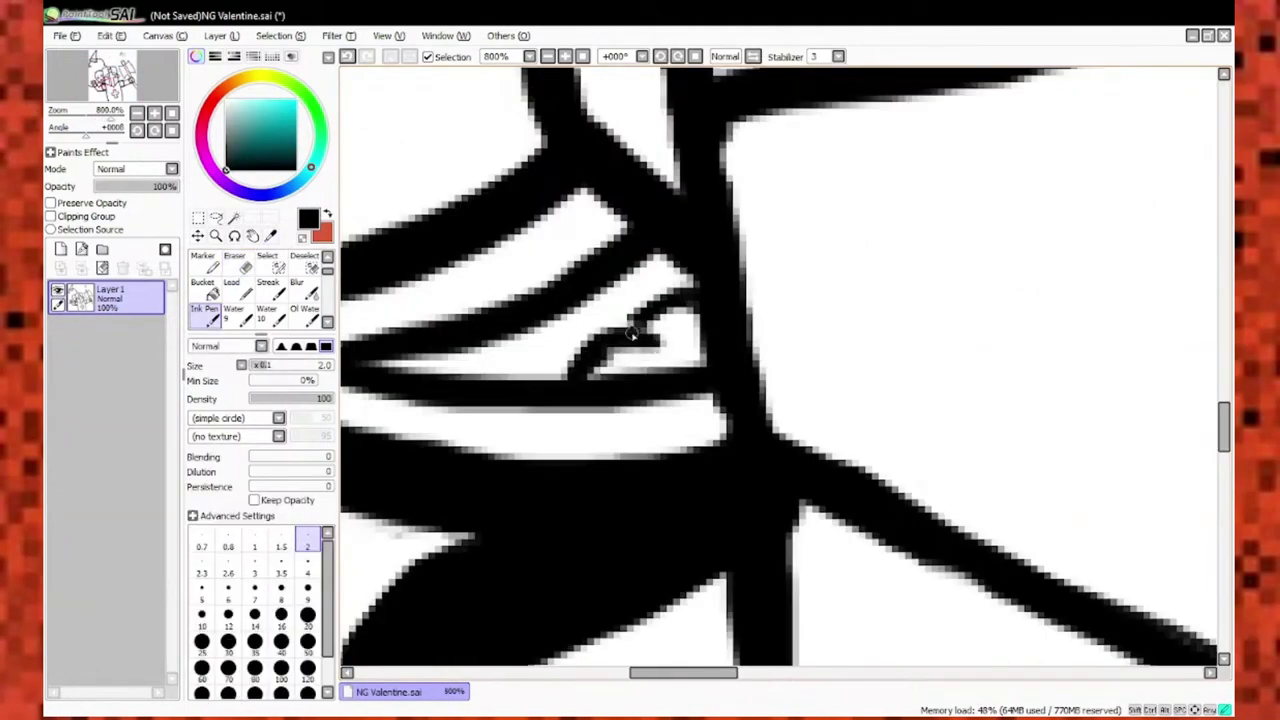
scroll(663, 352, up, 2)
scroll(717, 275, down, 10)
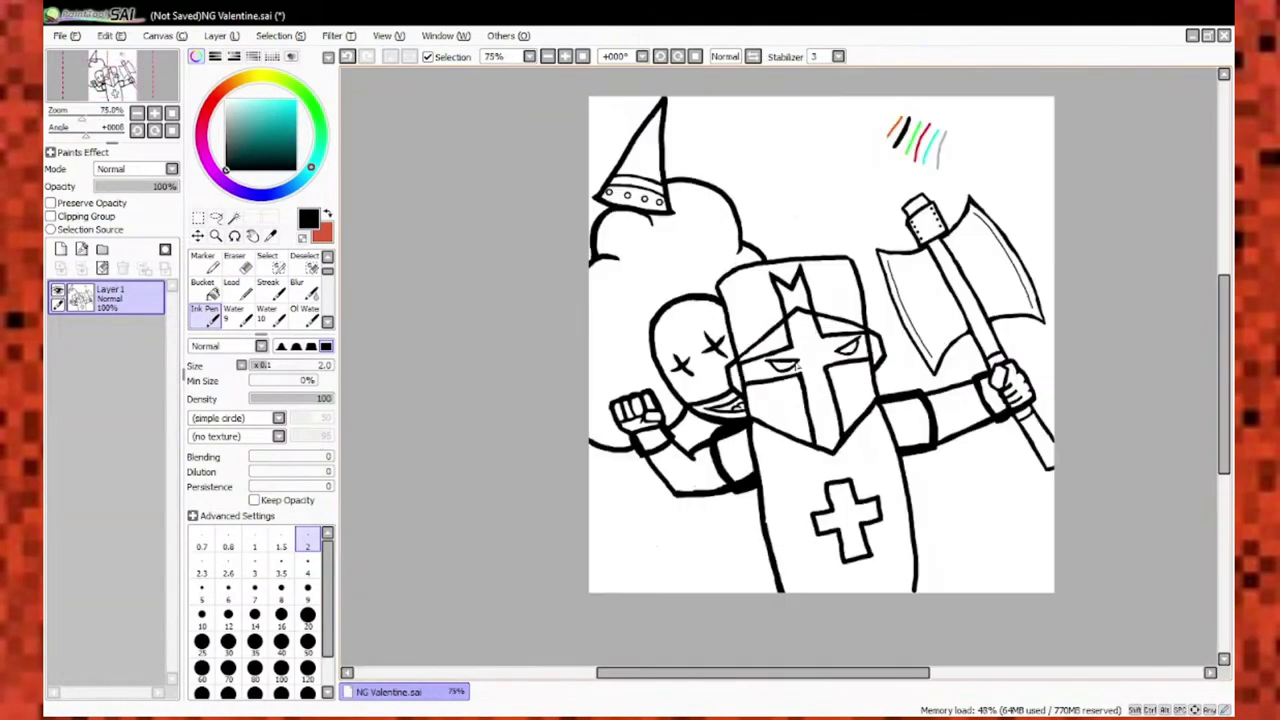
Clean up the junction between the raised arm's underside and its armband with the Eraser at size 2.
scroll(515, 170, up, 6)
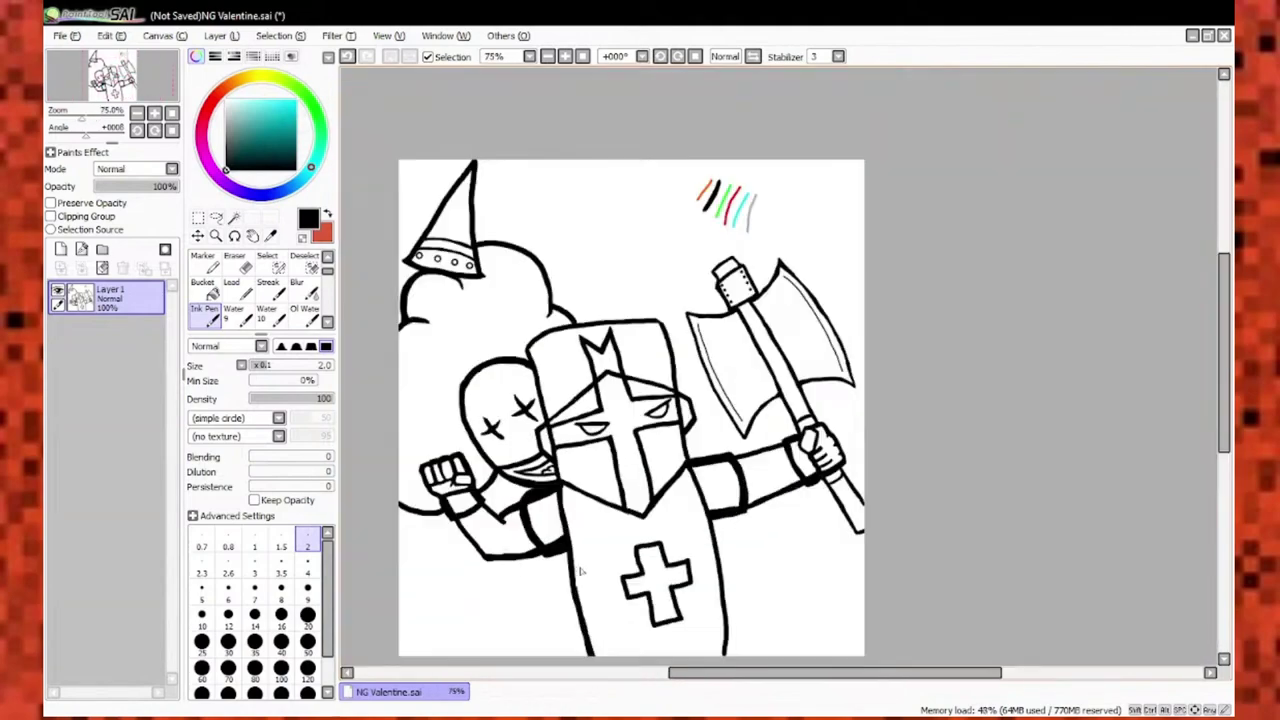
scroll(467, 230, up, 1)
key(e)
scroll(467, 230, down, 10)
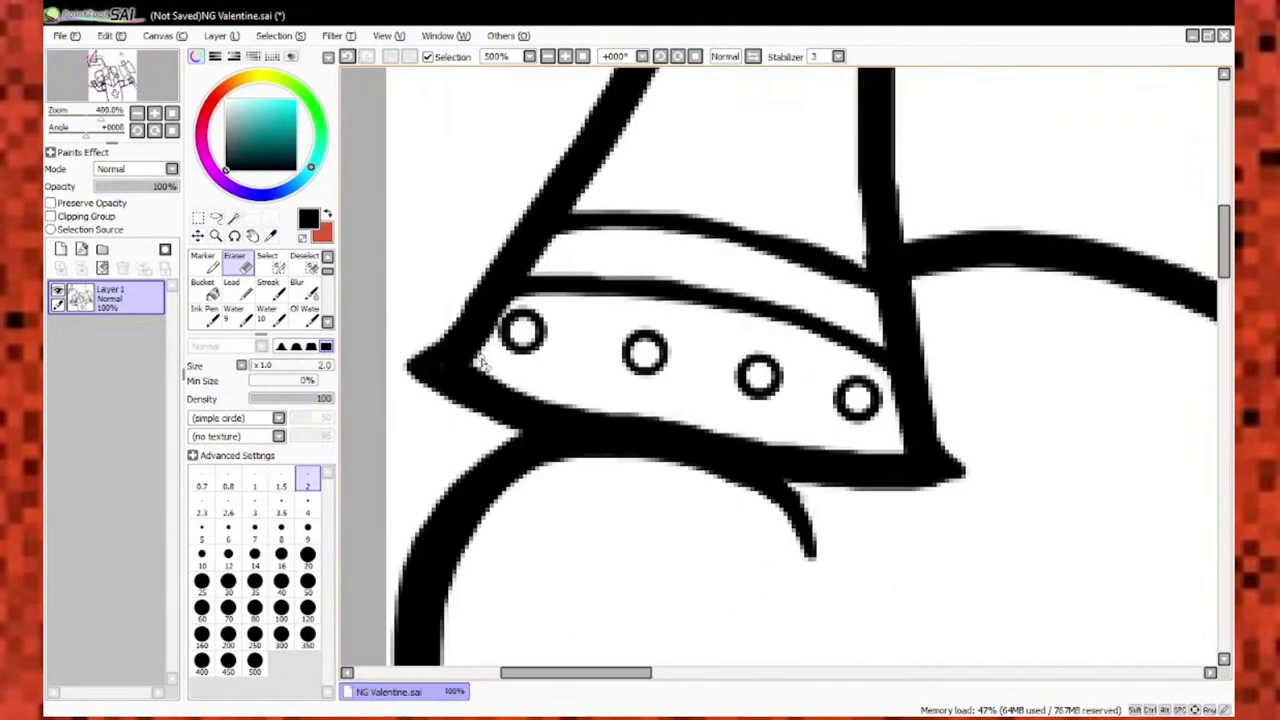
scroll(586, 457, up, 6)
scroll(449, 471, up, 1)
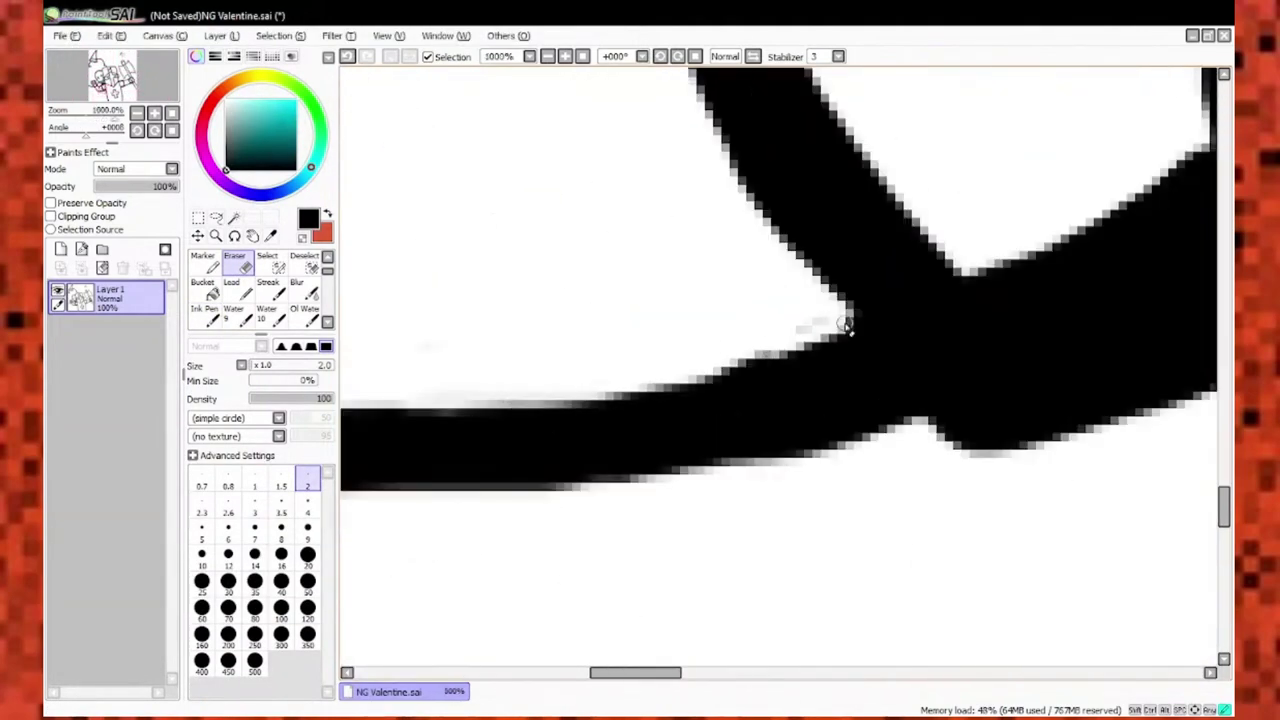
scroll(449, 471, down, 9)
Rework the helmet cross's long vertical line on the axe side with the Ink Pen at size 4 and erase its lower end.
scroll(724, 545, up, 7)
scroll(666, 357, down, 1)
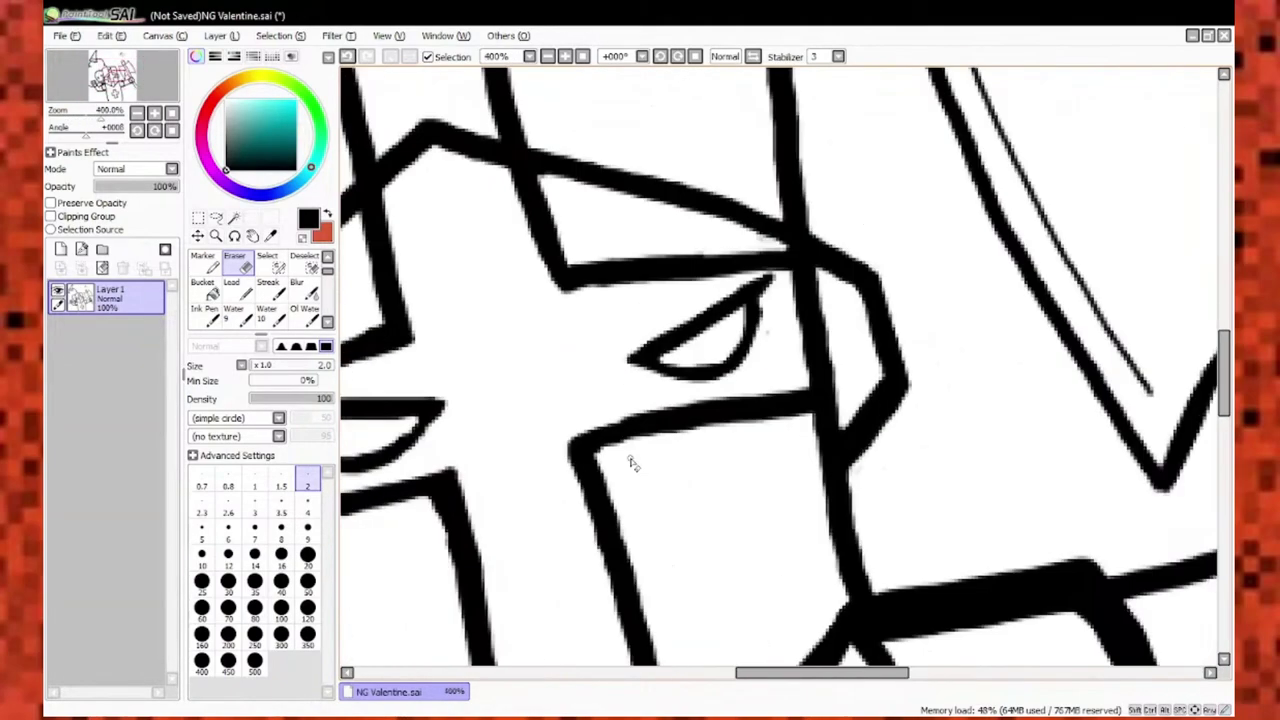
key(n)
scroll(687, 608, down, 1)
key(e)
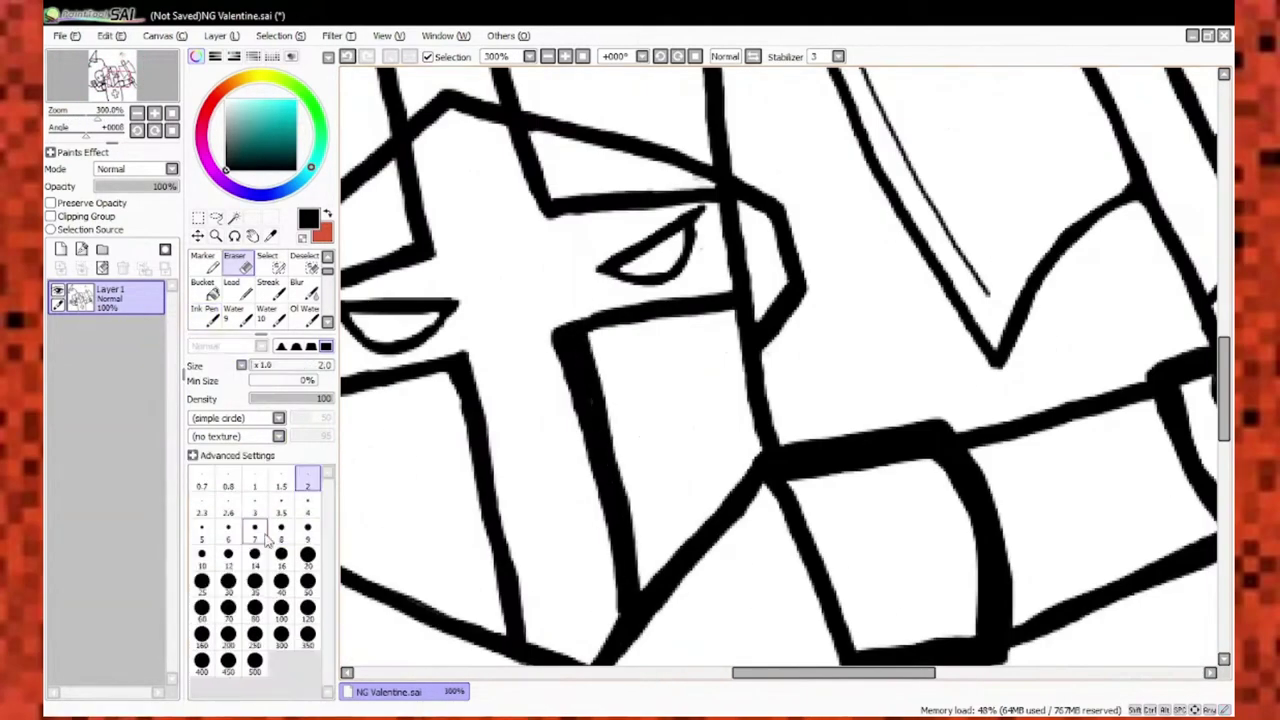
scroll(614, 588, up, 3)
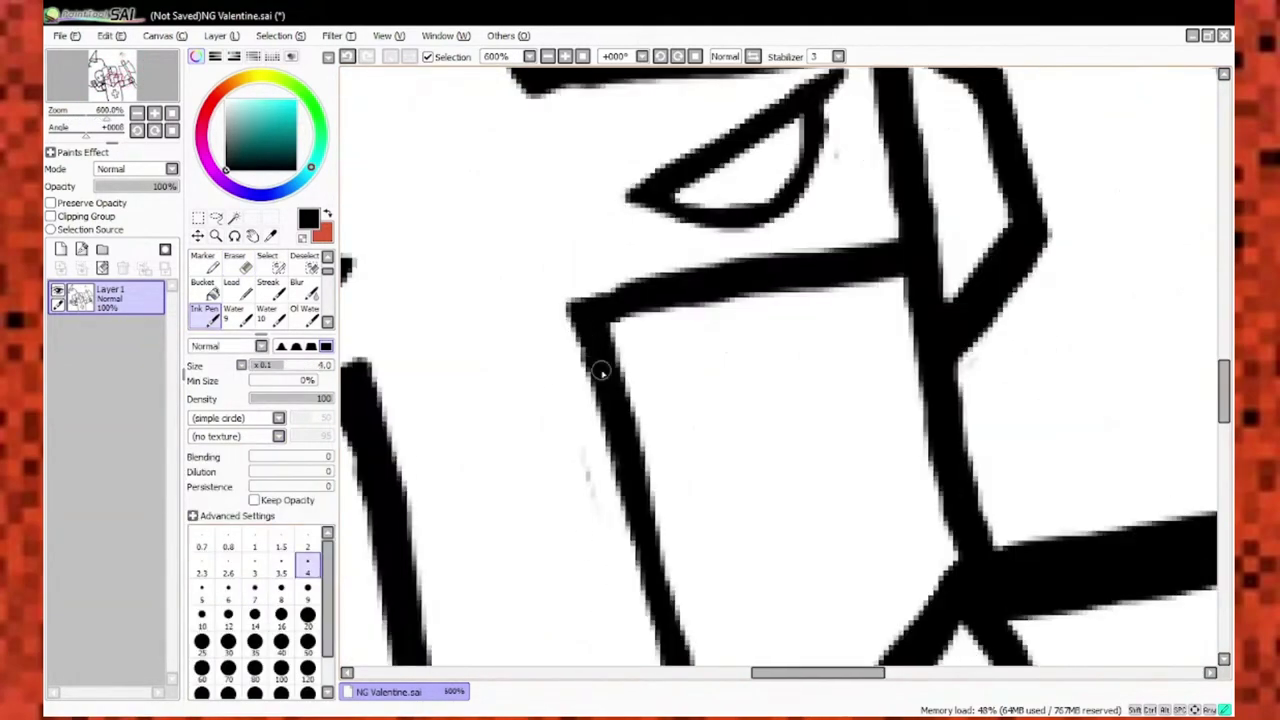
scroll(523, 529, down, 2)
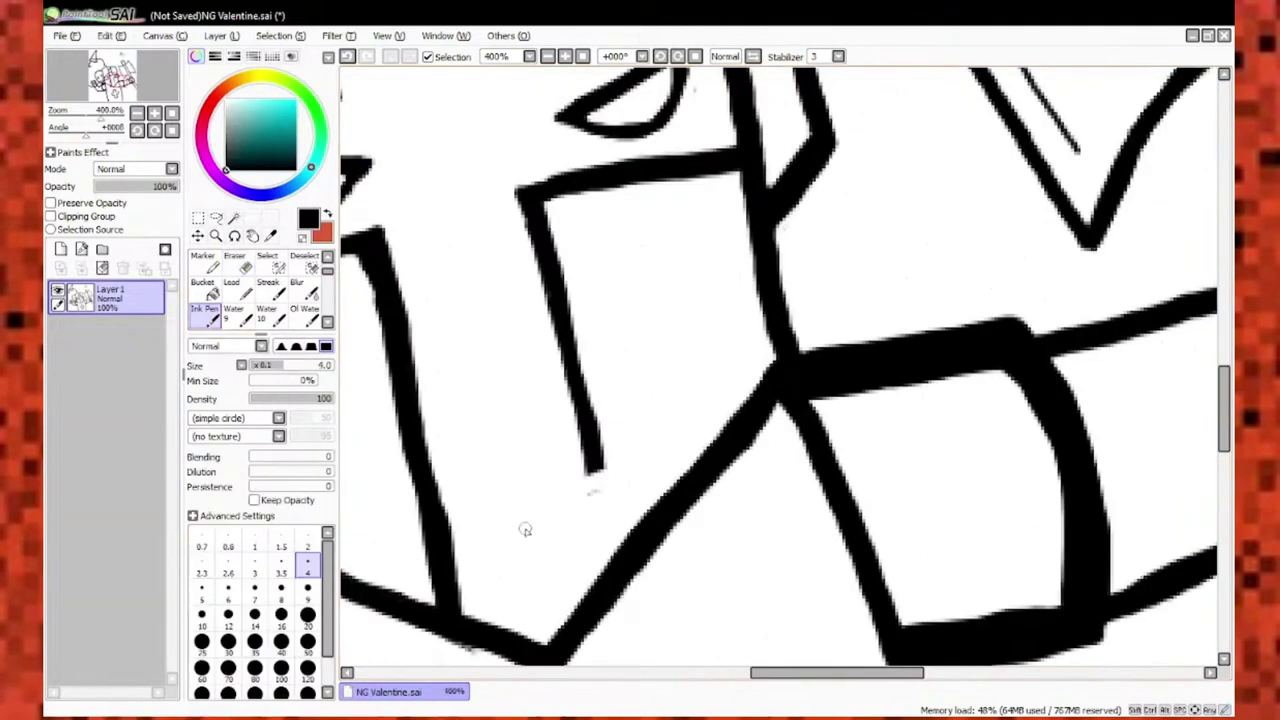
Redraw the line's missing lower end down to the helmet's chin edge with the Ink Pen at size 7 and trim it with the Eraser at size 2.
scroll(500, 540, up, 2)
key(n)
scroll(840, 330, down, 1)
scroll(840, 330, up, 1)
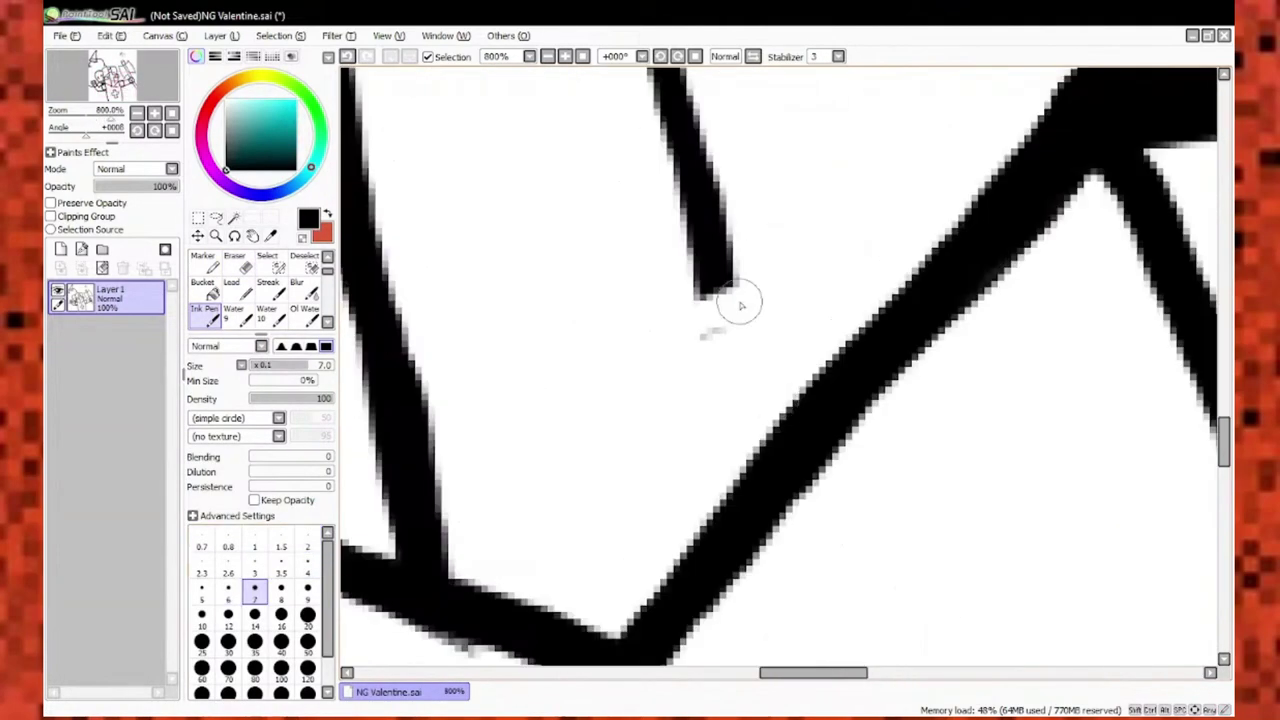
drag(714, 286, 737, 324)
scroll(737, 294, down, 5)
scroll(727, 380, up, 3)
scroll(727, 380, up, 1)
key(e)
scroll(727, 380, down, 4)
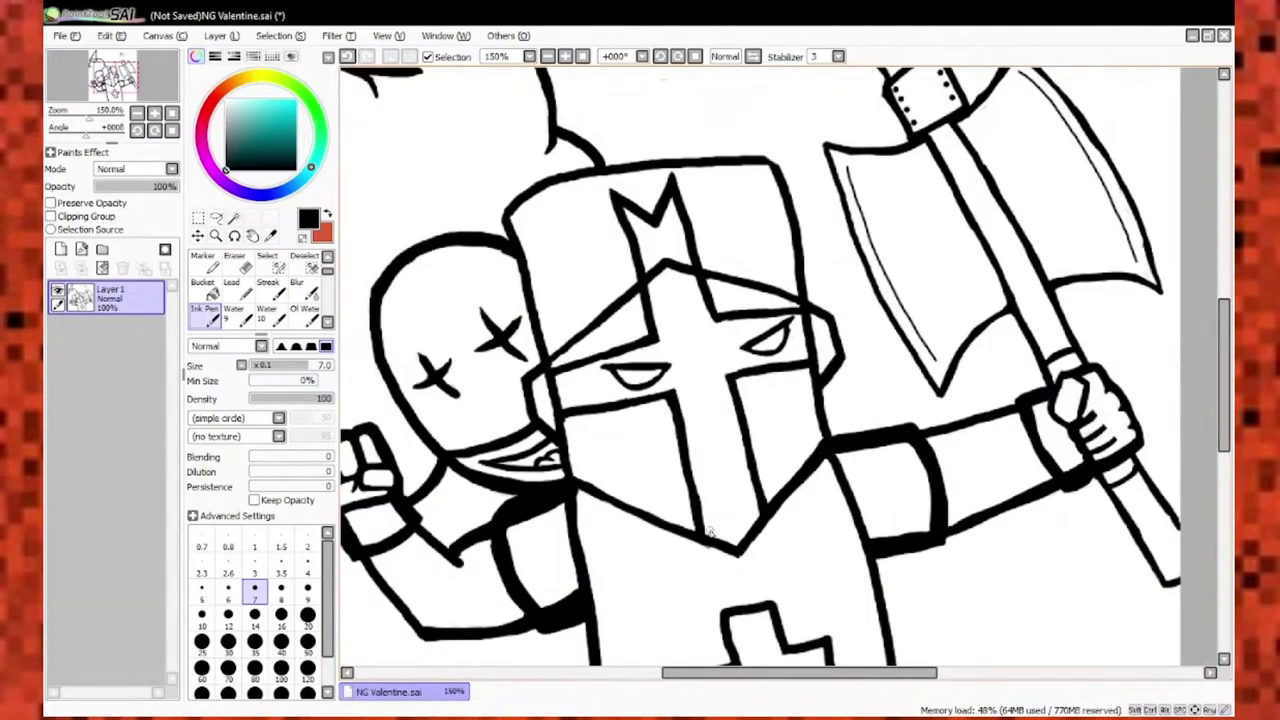
scroll(640, 471, up, 4)
scroll(685, 360, down, 2)
scroll(685, 360, down, 4)
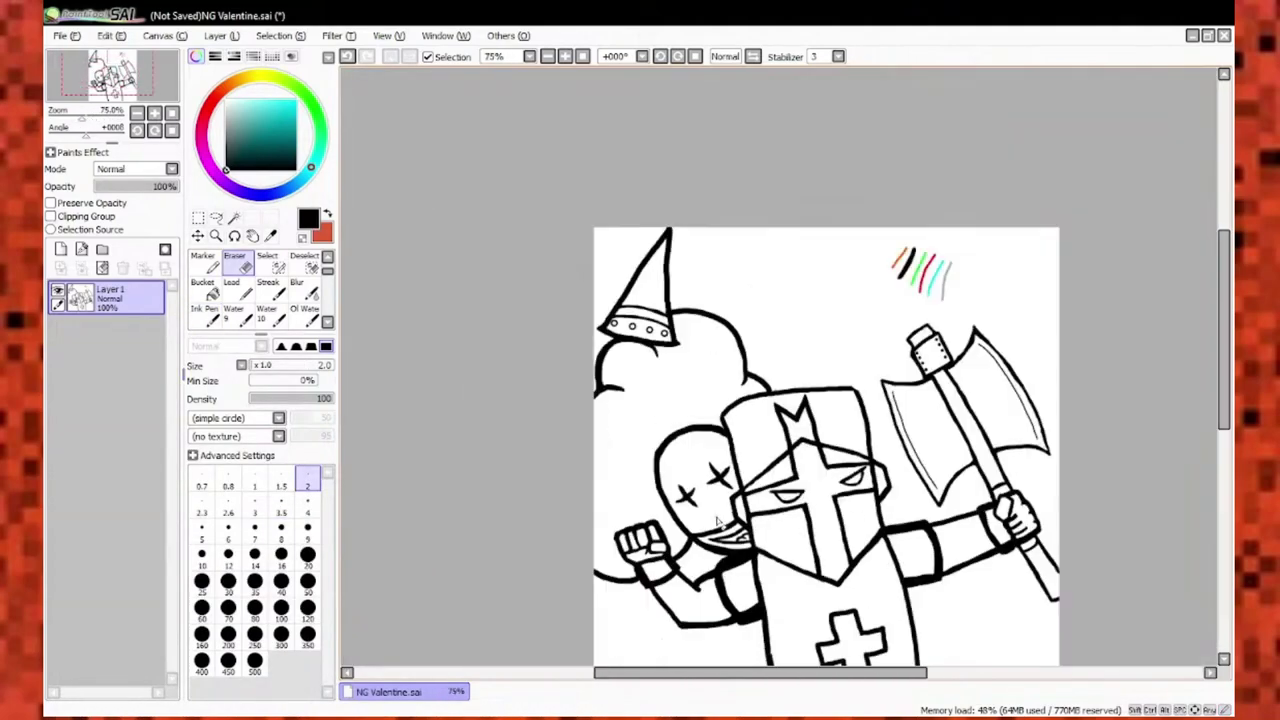
Smooth the helmet's rounded upper corner above the bald head with the Ink Pen at size 2.
scroll(700, 370, up, 2)
scroll(700, 370, down, 1)
key(n)
scroll(742, 383, up, 3)
scroll(742, 383, up, 1)
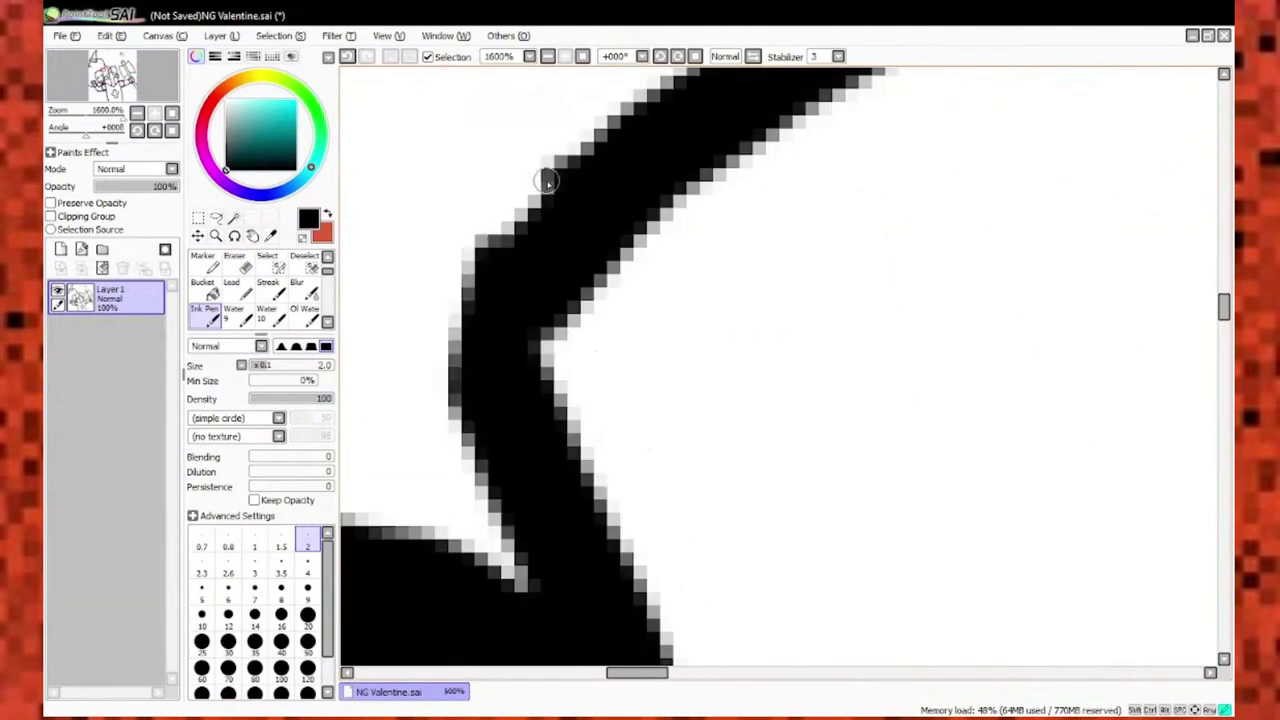
scroll(742, 383, down, 4)
scroll(655, 540, up, 3)
Even out the chest cross's edges and corners with the Eraser and Ink Pen at size 4.
scroll(655, 400, down, 1)
click(236, 264)
scroll(422, 304, up, 2)
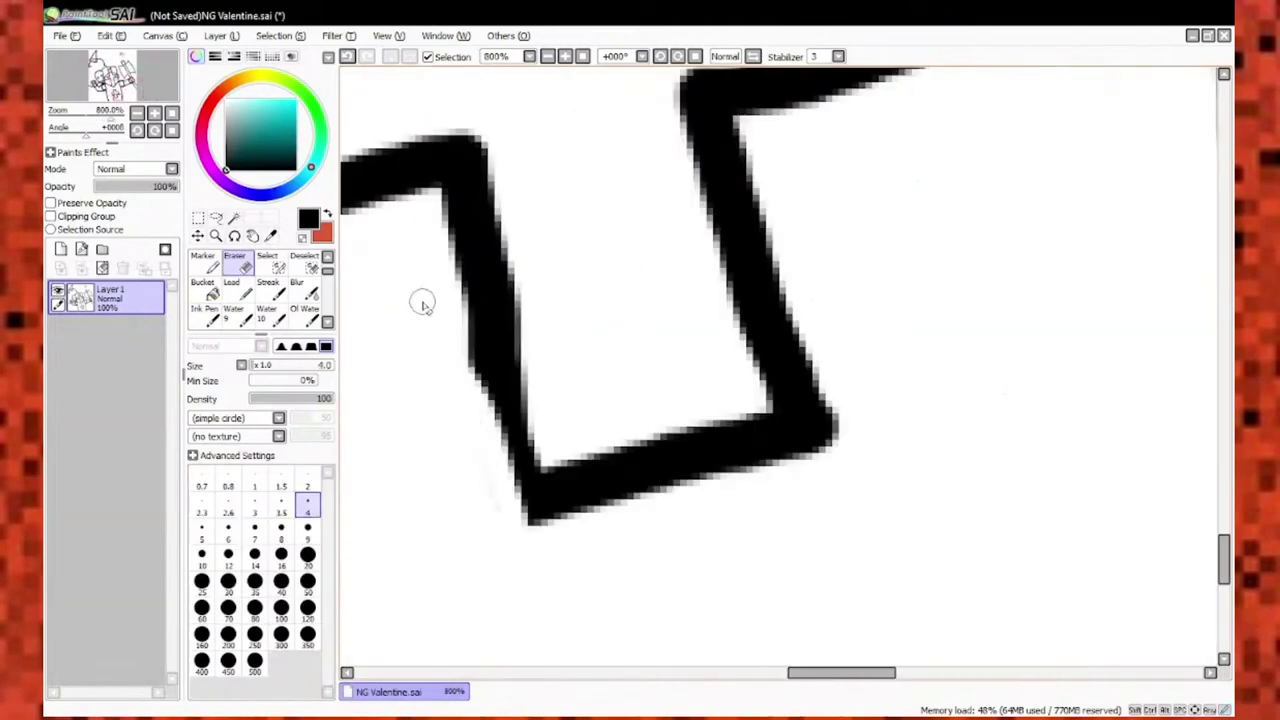
scroll(514, 343, down, 6)
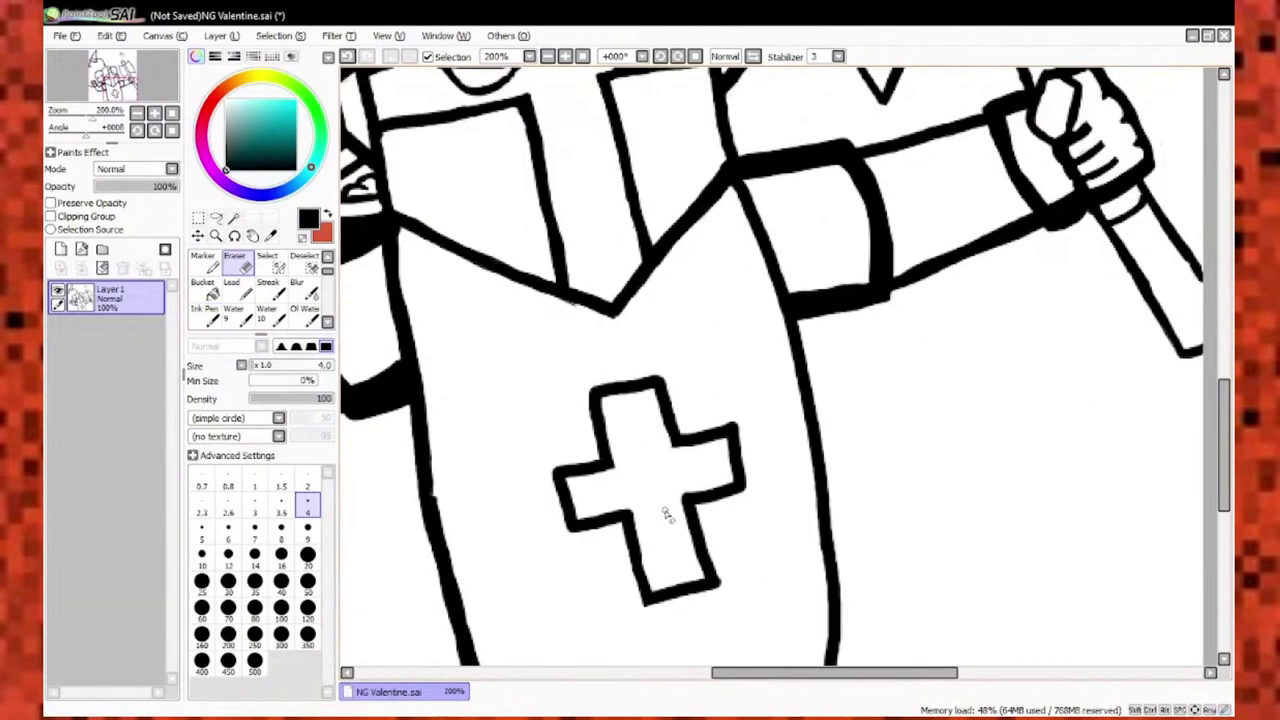
scroll(600, 495, up, 5)
key(n)
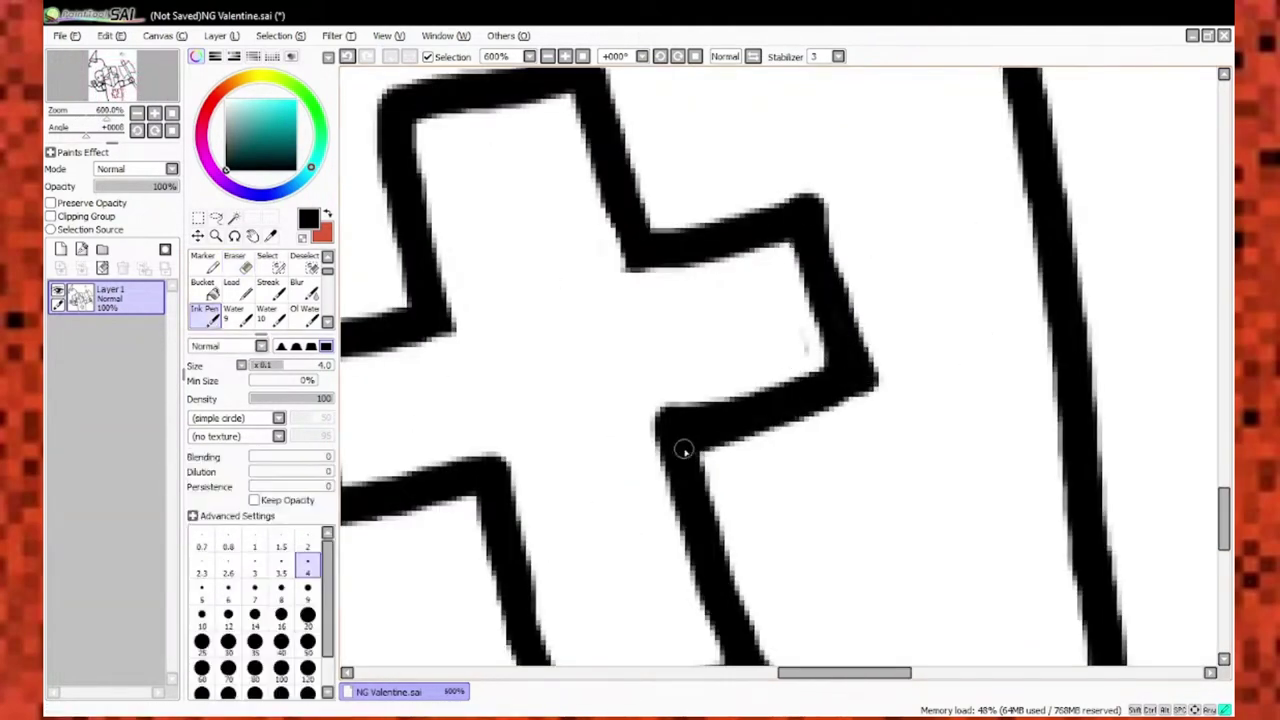
key(e)
scroll(769, 314, down, 4)
scroll(846, 237, up, 3)
scroll(470, 532, down, 5)
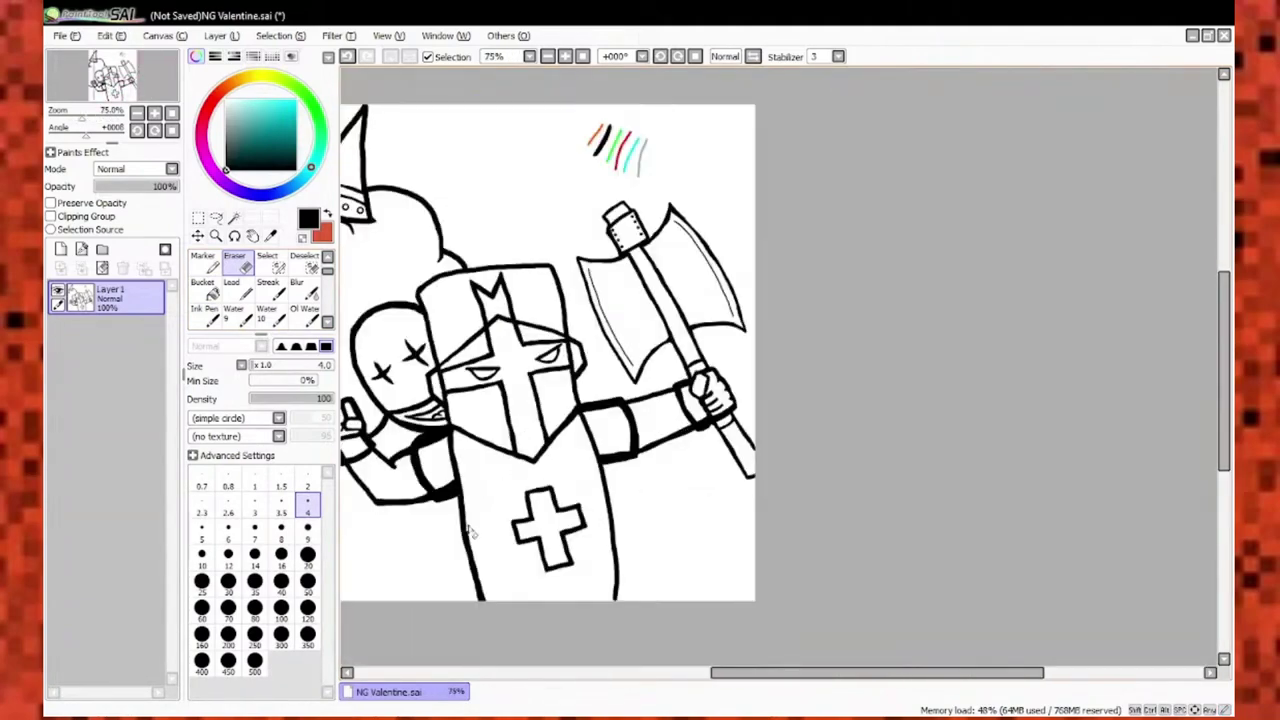
Redraw the helmet's top edge higher toward the axe-side corner with the Ink Pen and erase the old line at size 9.
scroll(470, 532, up, 4)
scroll(443, 391, down, 2)
key(n)
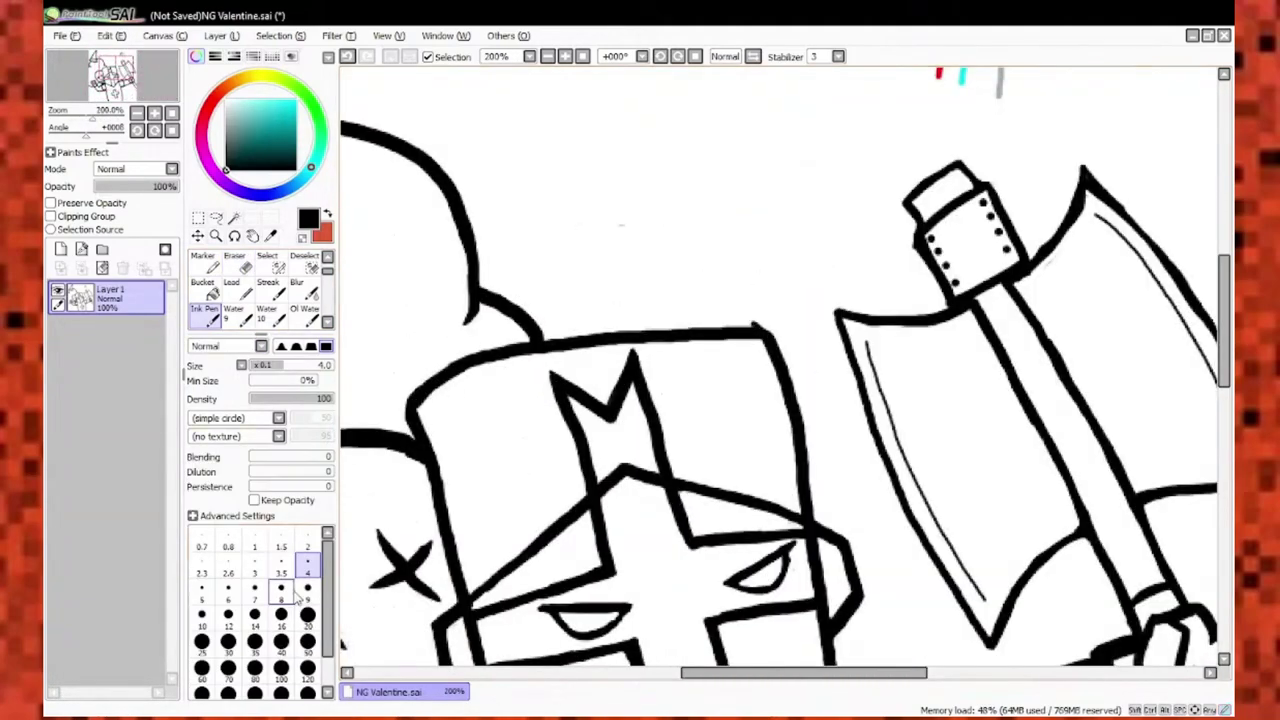
scroll(766, 322, up, 4)
key(e)
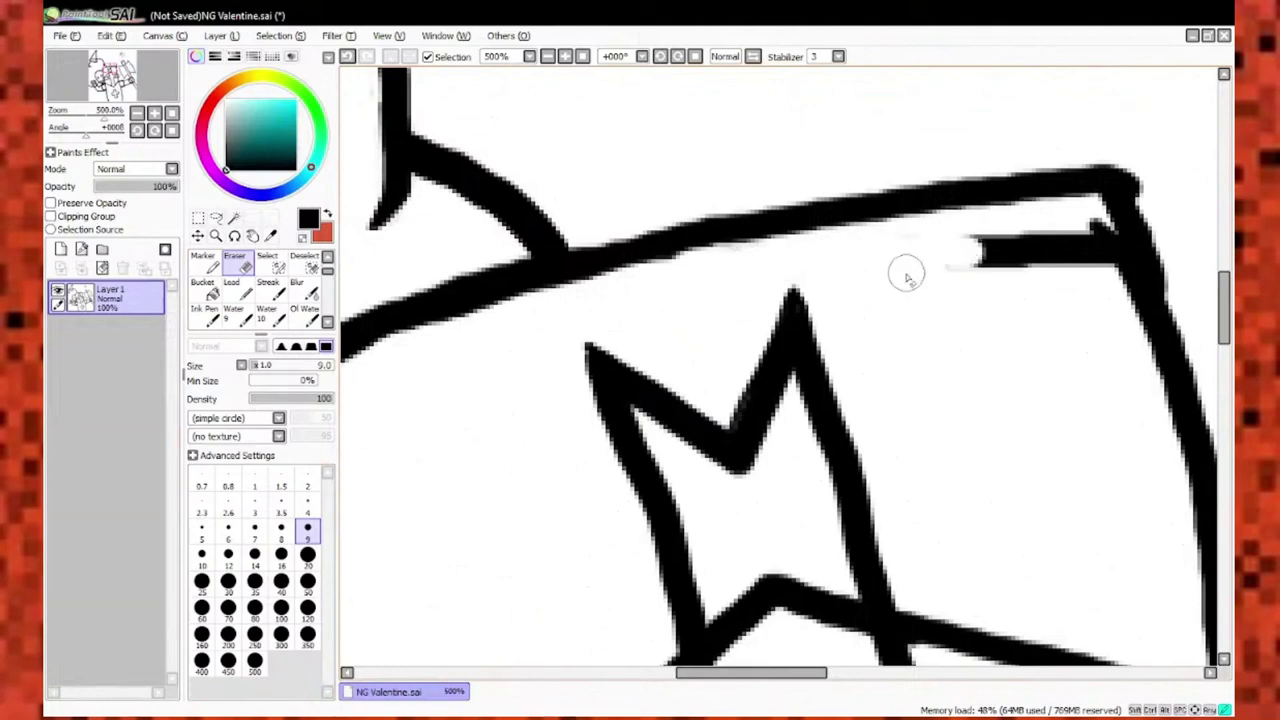
scroll(906, 275, up, 2)
mouse_move(909, 271)
mouse_down()
mouse_move(945, 266)
mouse_move(1014, 163)
mouse_up()
scroll(1014, 163, down, 3)
scroll(760, 300, up, 3)
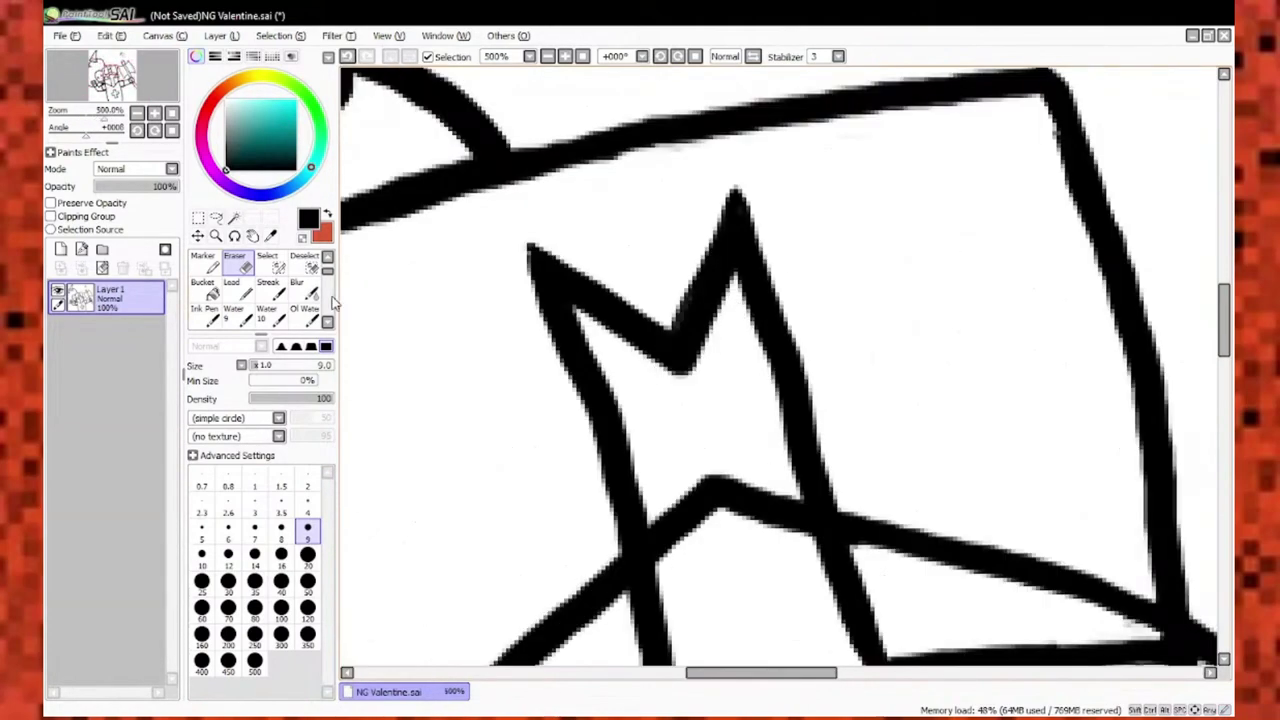
Extend the two pointed tips of the helmet's notched crest with the Ink Pen at size 4 and thin its bald-head-side line with the Eraser at size 2.
key(n)
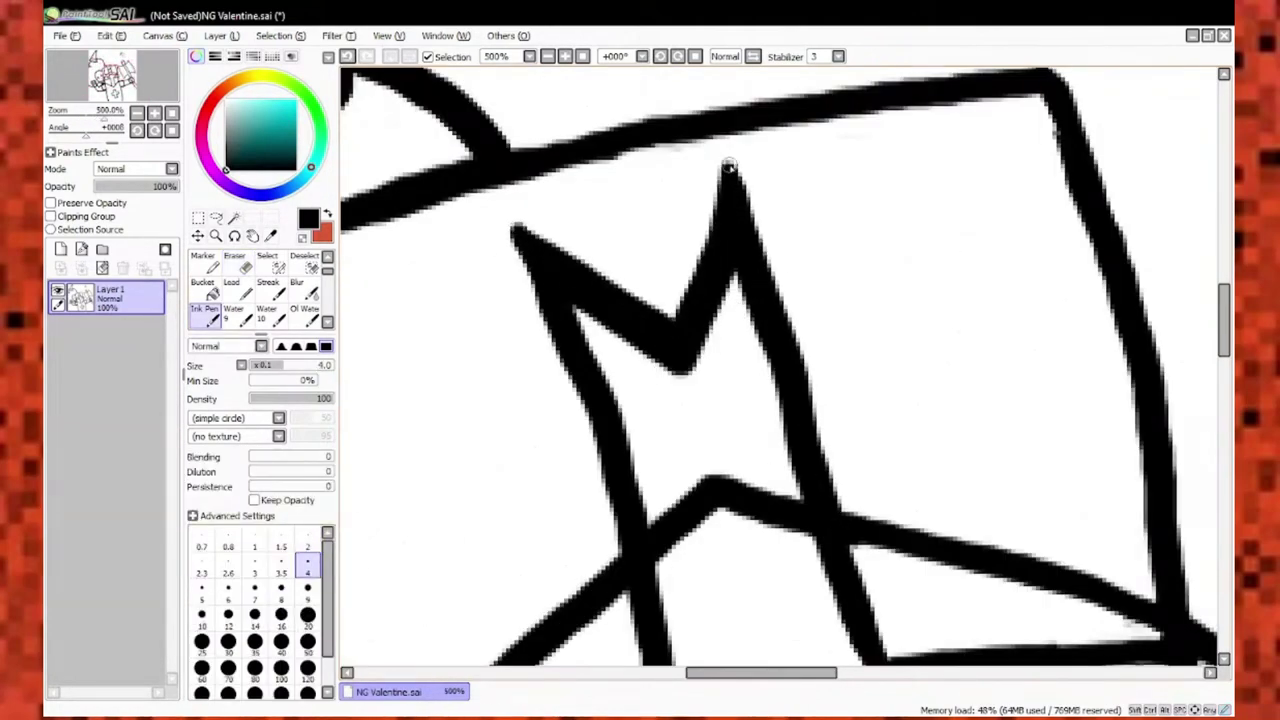
scroll(729, 167, up, 2)
key(e)
drag(605, 327, 640, 470)
scroll(640, 470, down, 2)
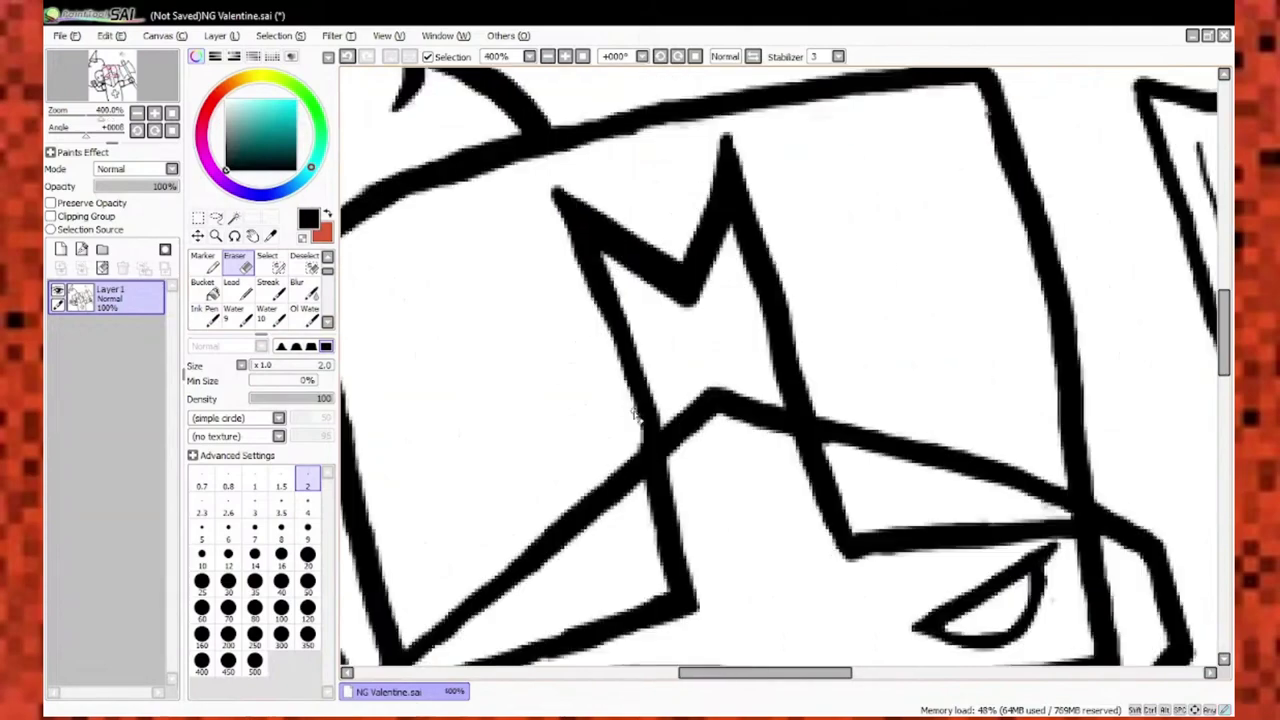
Straighten the crest's axe-side line down to the visor's peaked edge with the Eraser at size 2 and the Ink Pen.
scroll(700, 480, up, 3)
drag(575, 432, 718, 502)
scroll(743, 484, down, 1)
scroll(780, 466, up, 2)
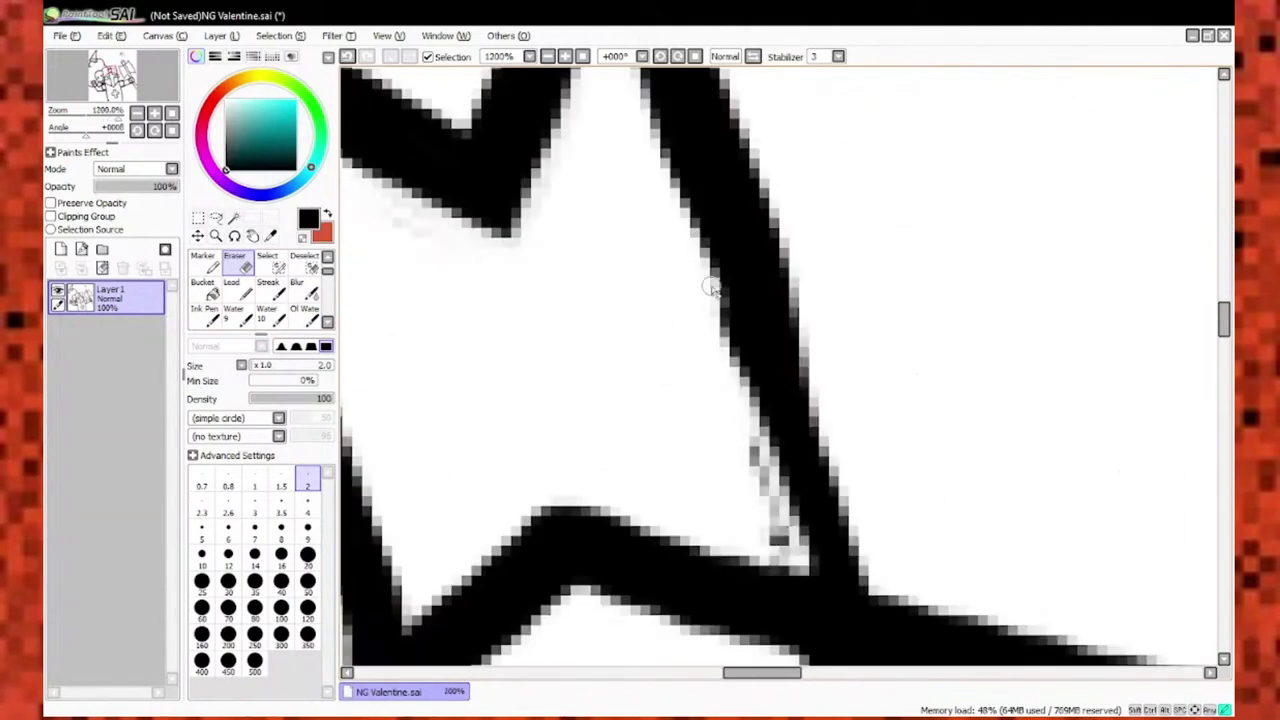
key(n)
drag(752, 243, 850, 520)
scroll(840, 443, down, 3)
scroll(826, 194, up, 3)
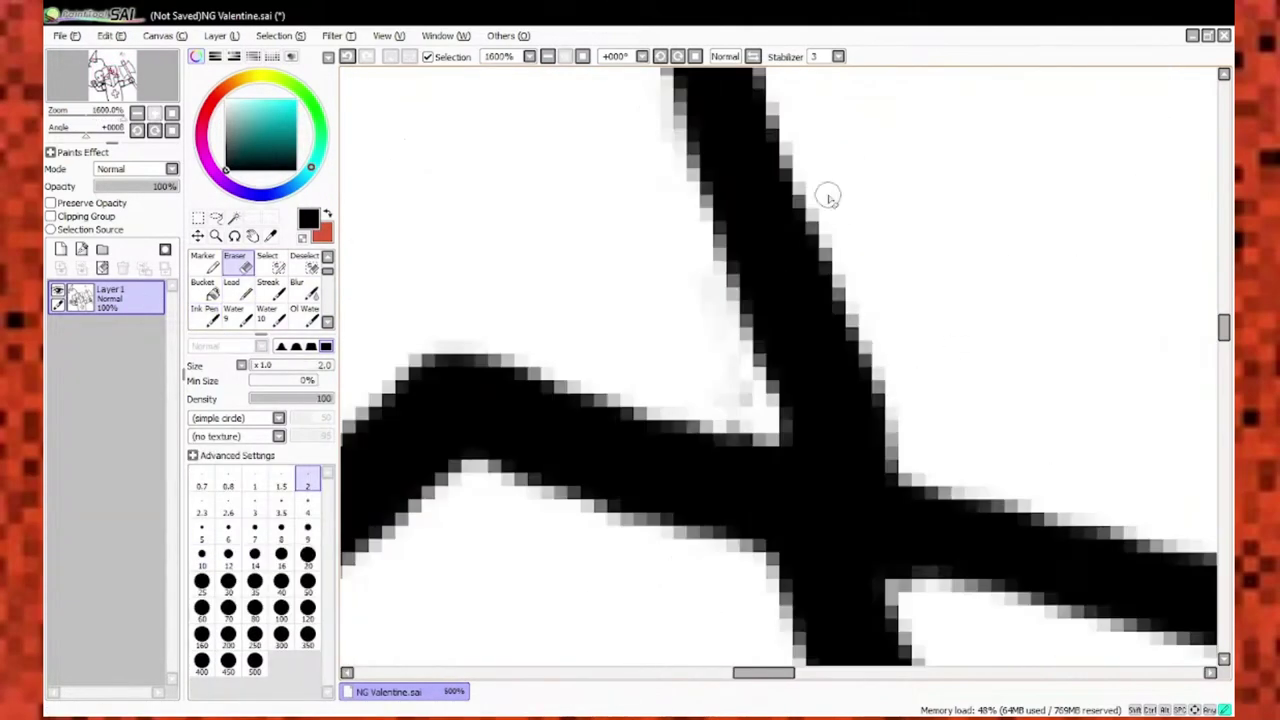
Clean the edges of the visor cross's corner above the axe-side eye with the Eraser at size 2.
scroll(826, 194, down, 5)
scroll(743, 432, up, 5)
key(bracketleft)
scroll(744, 432, down, 1)
scroll(737, 406, up, 1)
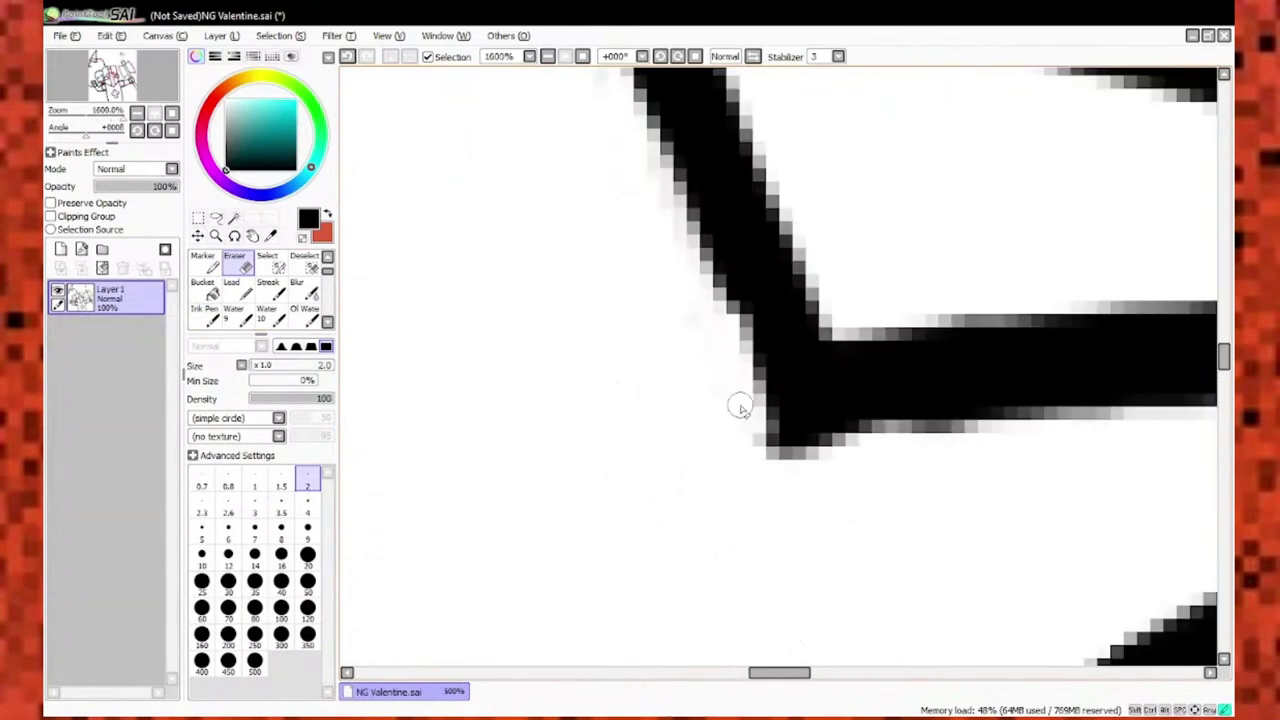
key(bracketleft)
scroll(673, 241, down, 3)
scroll(673, 241, down, 4)
scroll(430, 290, down, 2)
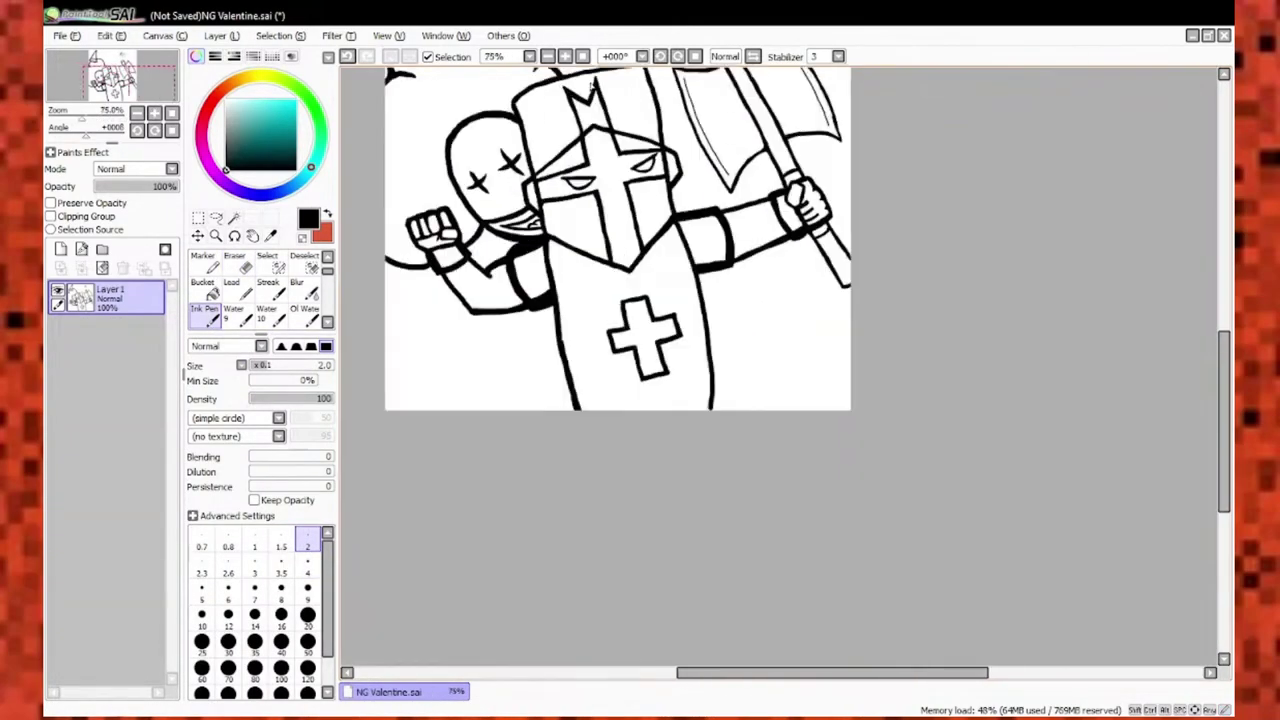
scroll(423, 286, up, 2)
scroll(436, 304, down, 1)
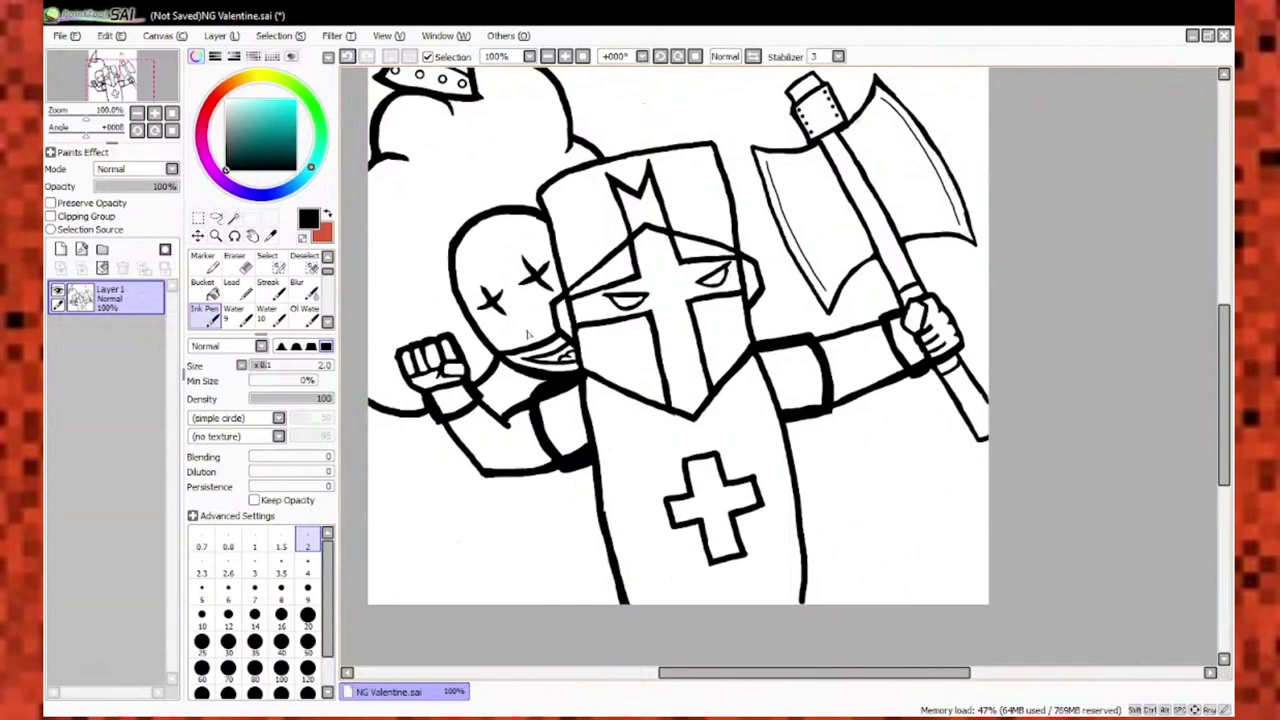
scroll(528, 336, down, 1)
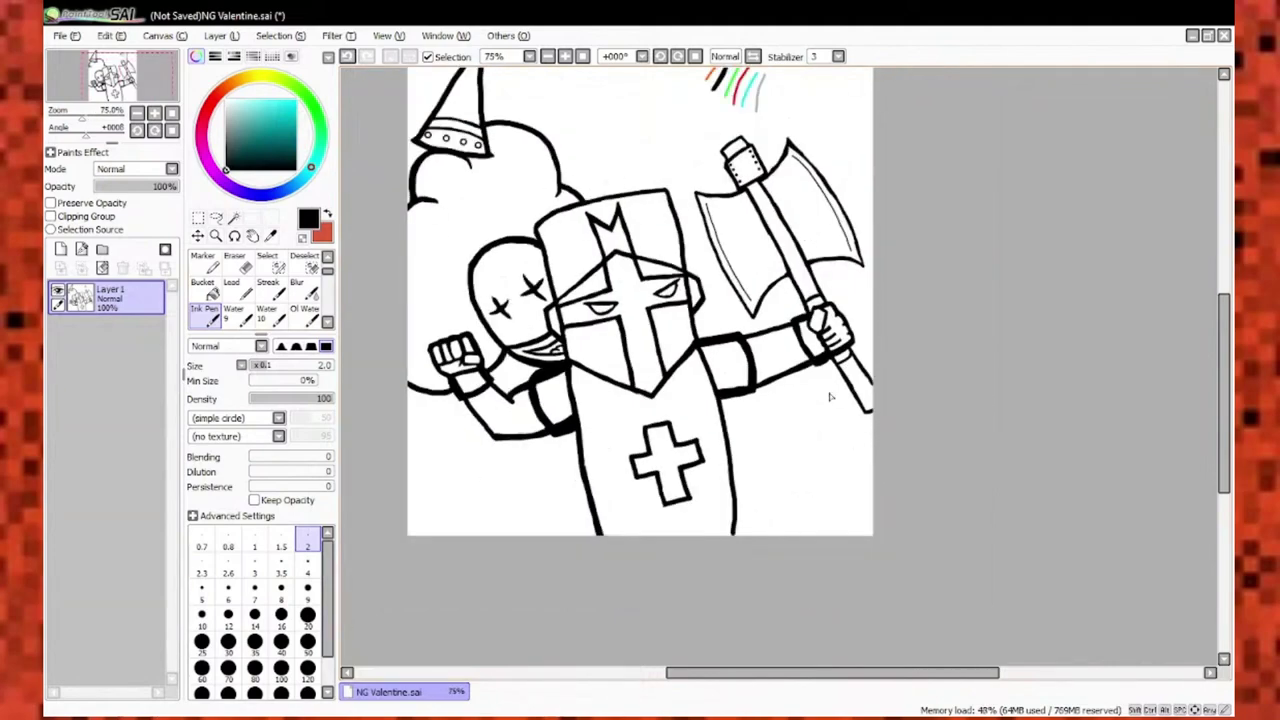
scroll(466, 471, up, 3)
scroll(778, 455, down, 2)
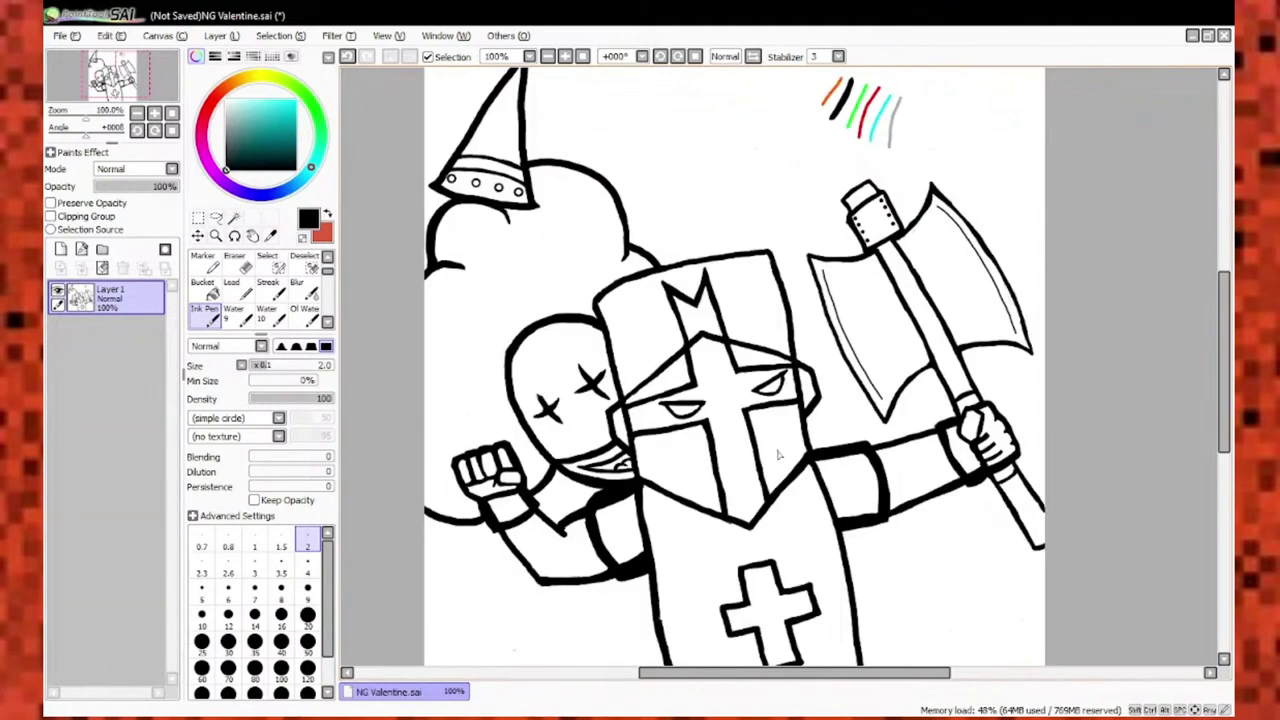
Trim the inner edges of the crest's tips and notch with the Eraser at size 2.
scroll(690, 295, up, 6)
key(e)
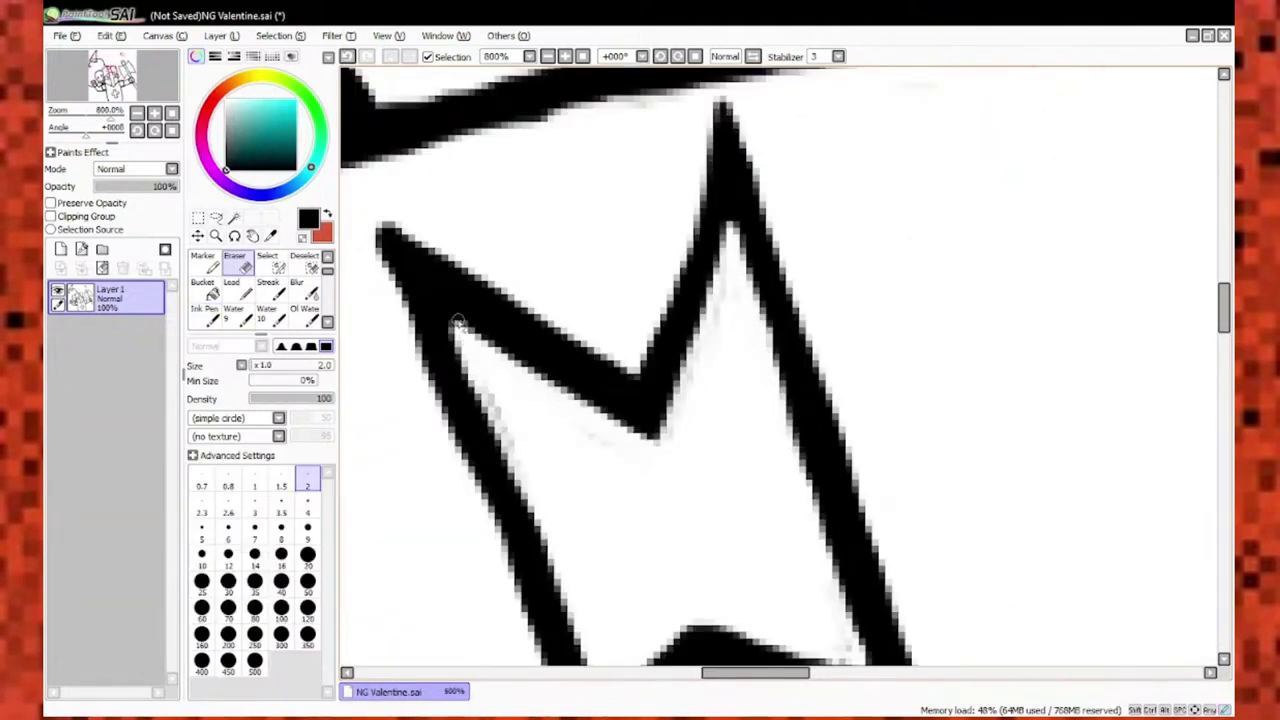
scroll(456, 323, down, 8)
scroll(552, 321, up, 10)
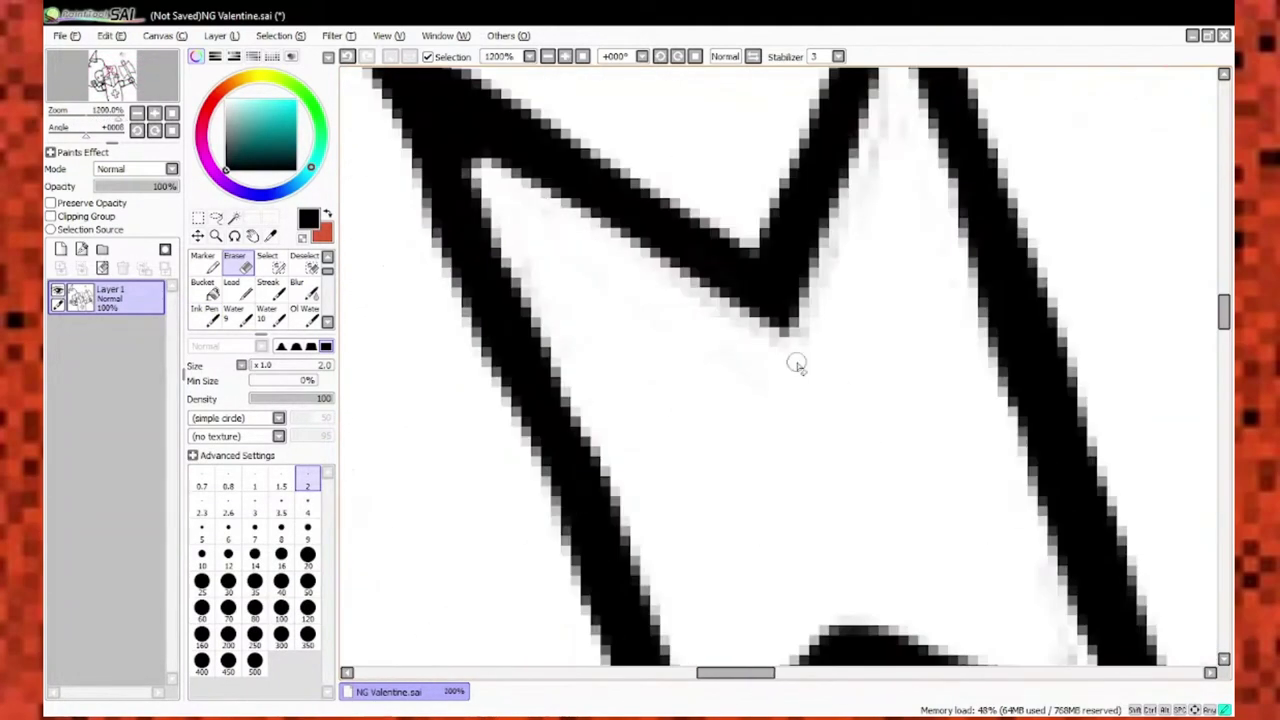
Erase the visor's peak inside the crest at size 10 and redraw it with the Ink Pen at size 6.
scroll(797, 365, down, 6)
scroll(757, 428, up, 7)
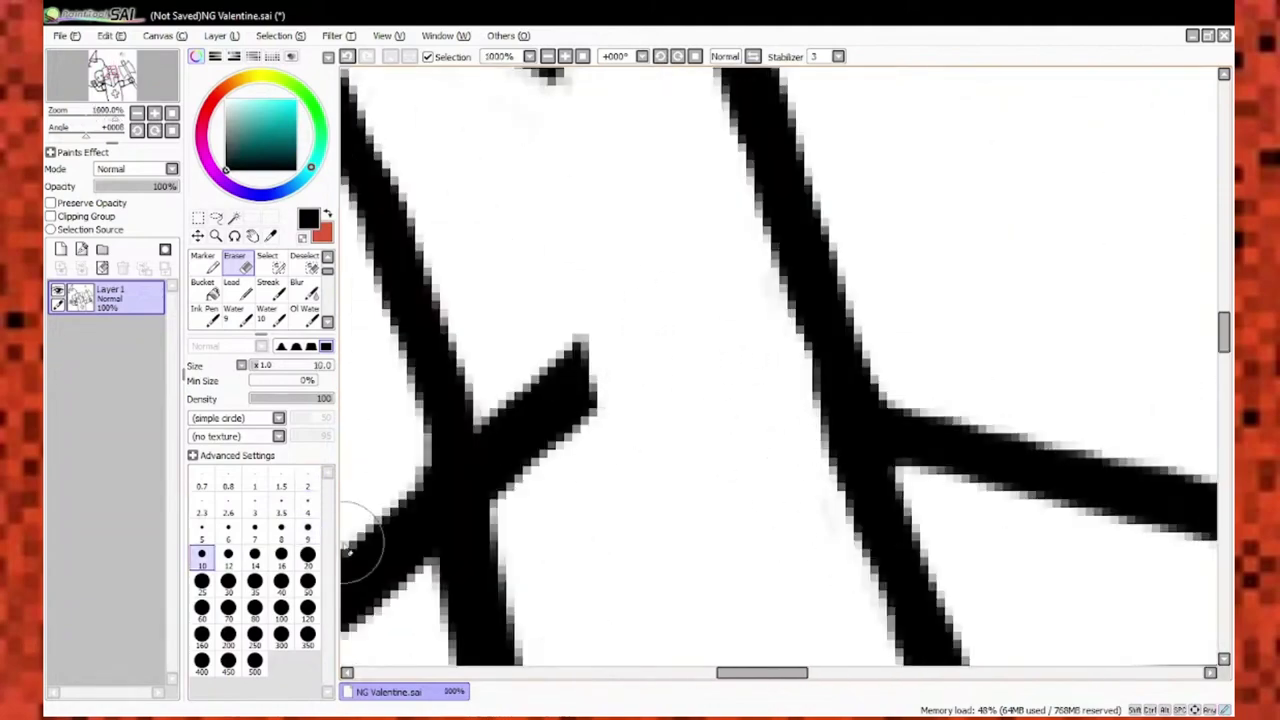
key(n)
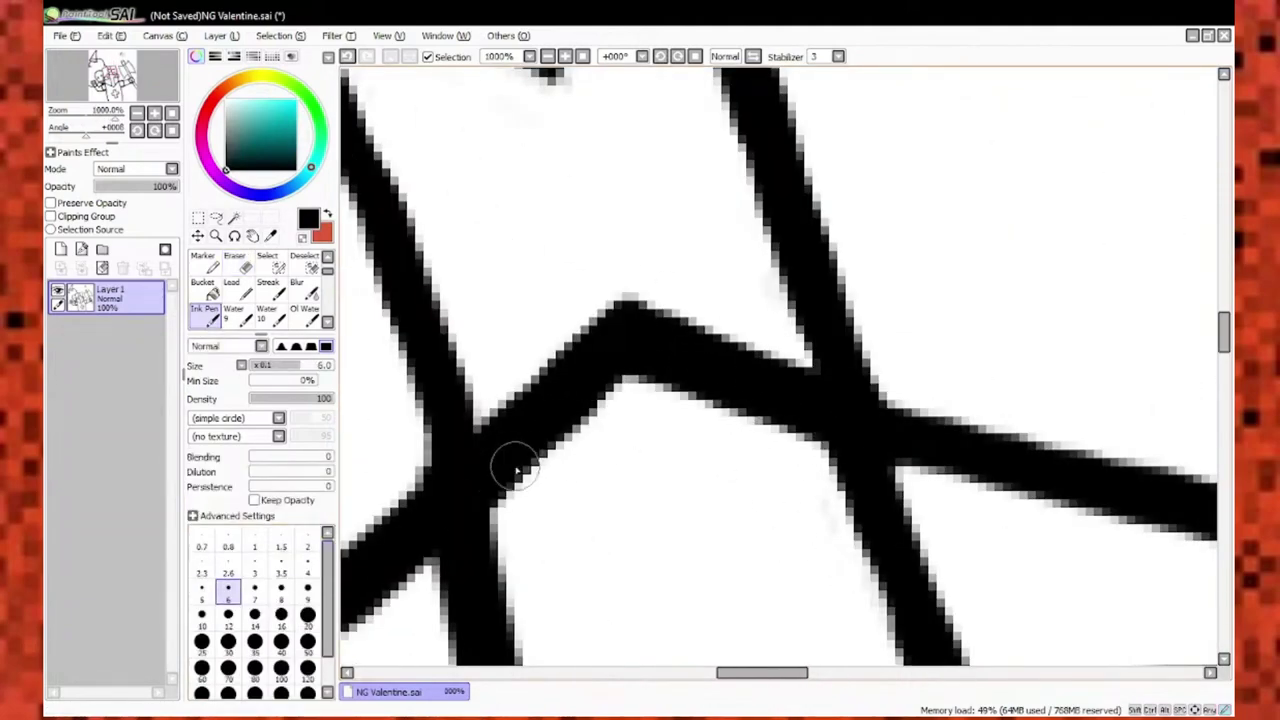
scroll(516, 468, down, 5)
Touch up the redrawn visor peak and its junctions with the Ink Pen at size 2.
scroll(428, 309, up, 2)
key(bracketleft)
key(bracketleft)
key(bracketleft)
key(bracketleft)
key(bracketleft)
key(bracketleft)
key(bracketleft)
scroll(640, 349, up, 2)
scroll(571, 414, down, 5)
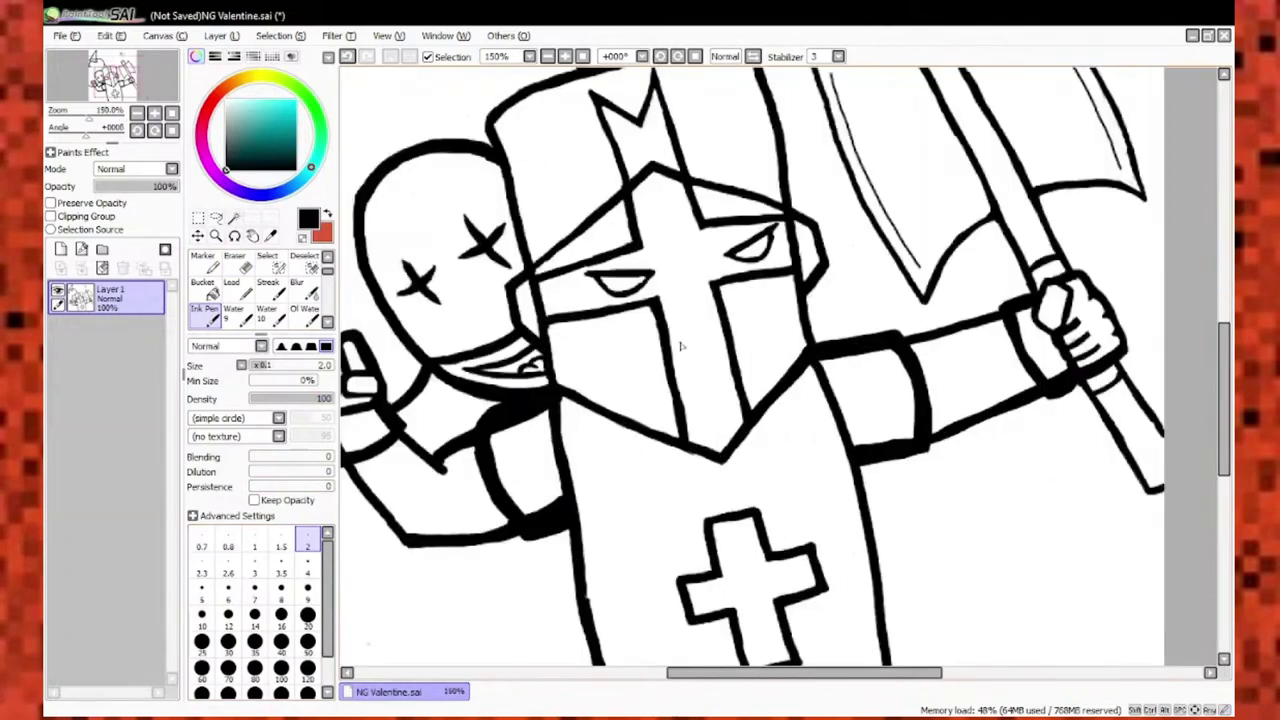
Thicken the lower lids of both visor eyes with the Ink Pen at size 2 and erase the overshooting stroke ends at size 4.
scroll(680, 347, up, 5)
scroll(777, 246, down, 1)
scroll(777, 246, up, 2)
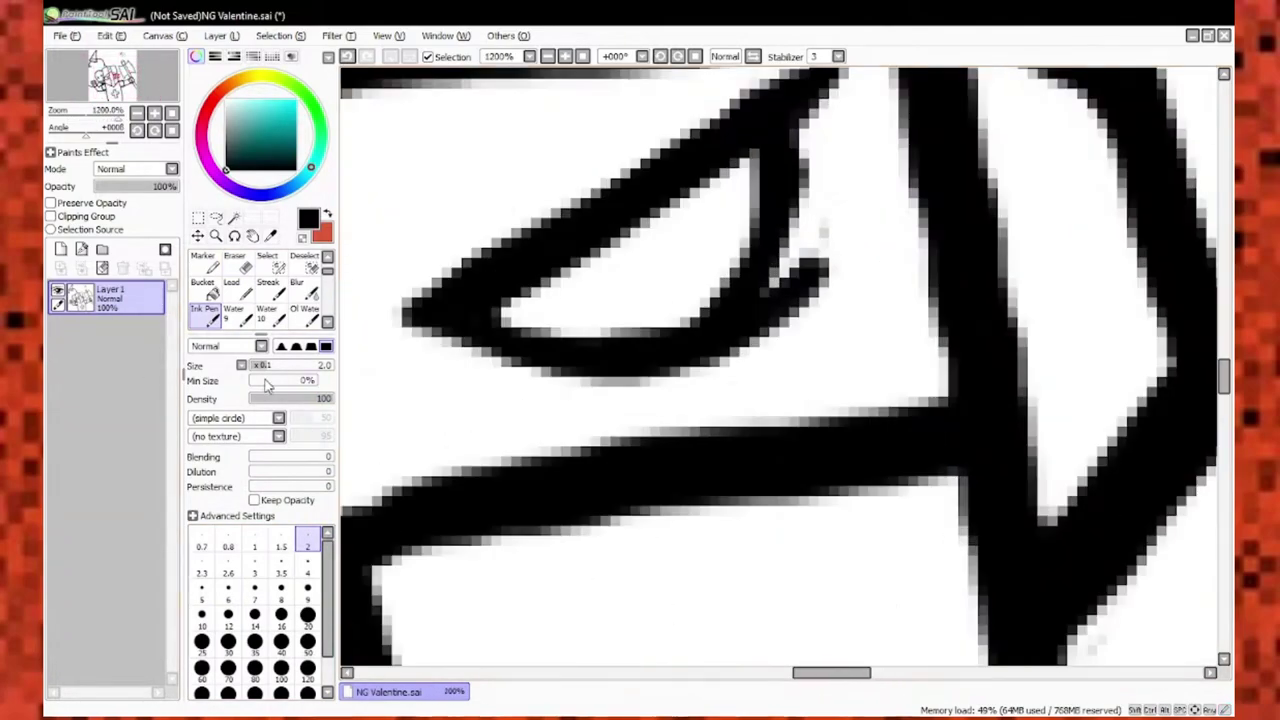
scroll(600, 300, down, 1)
scroll(720, 366, down, 2)
scroll(480, 428, up, 1)
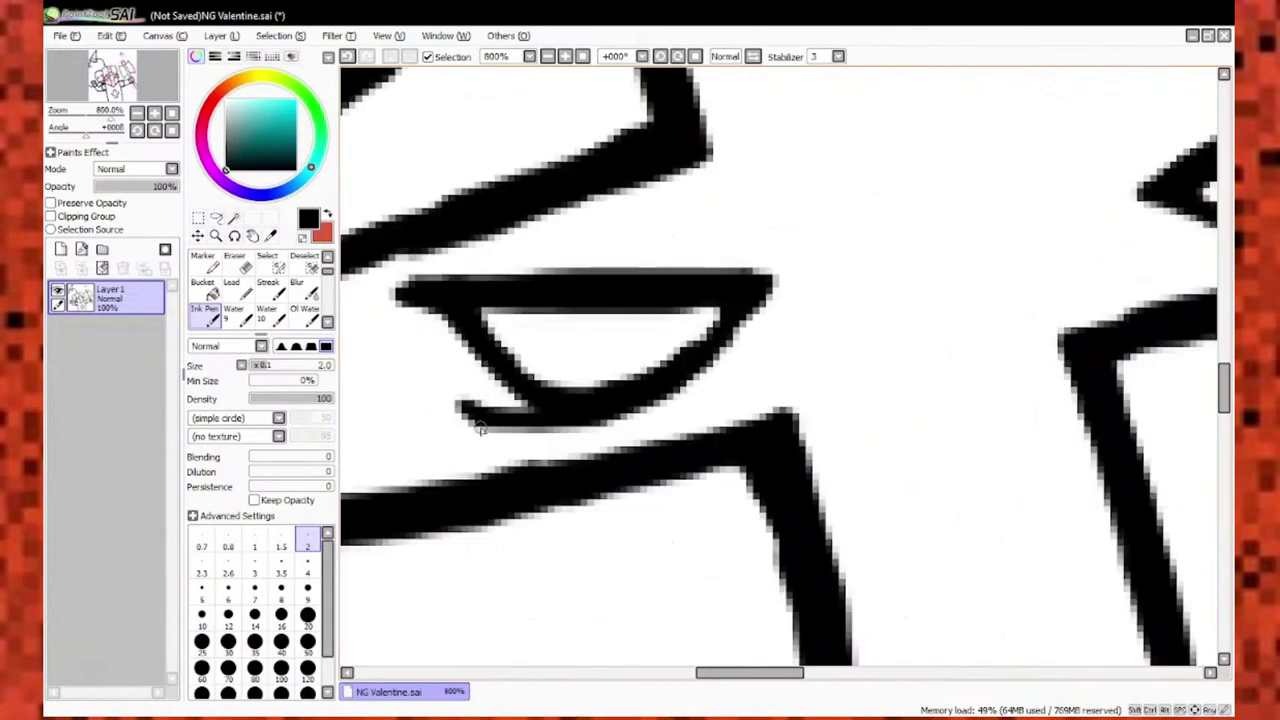
scroll(490, 420, down, 3)
scroll(510, 400, up, 2)
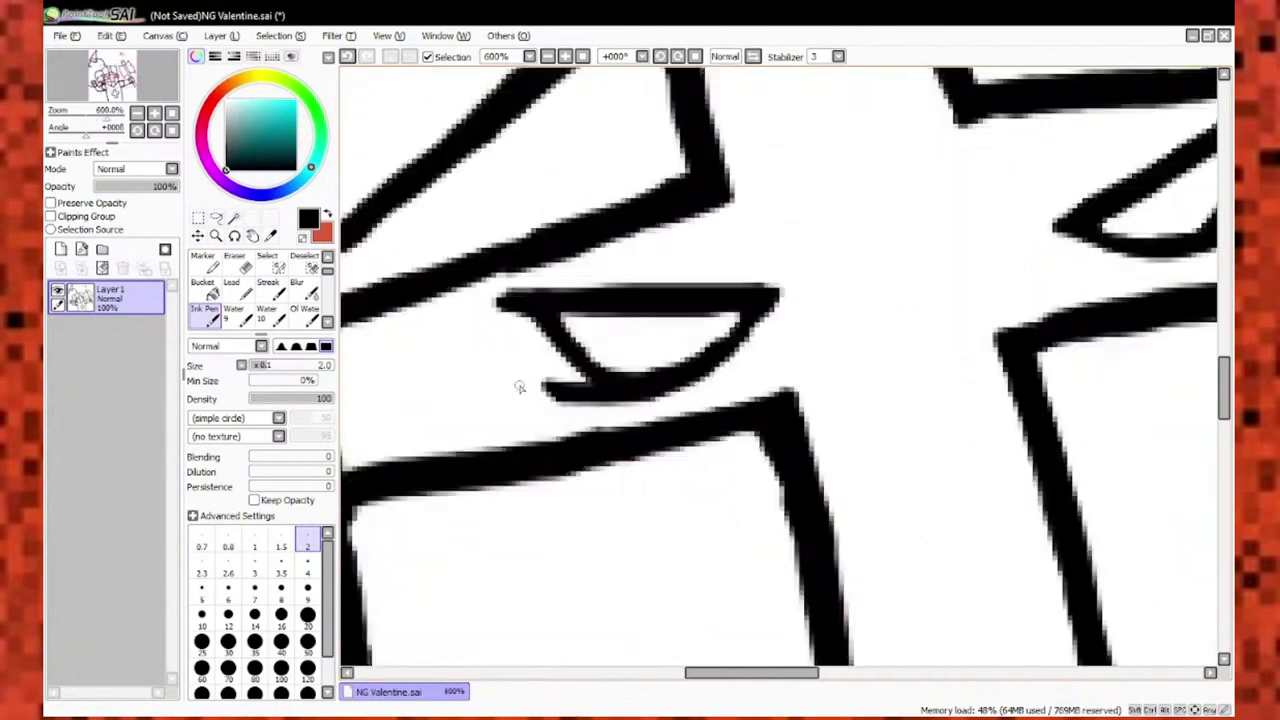
key(e)
scroll(586, 371, up, 2)
scroll(743, 246, down, 5)
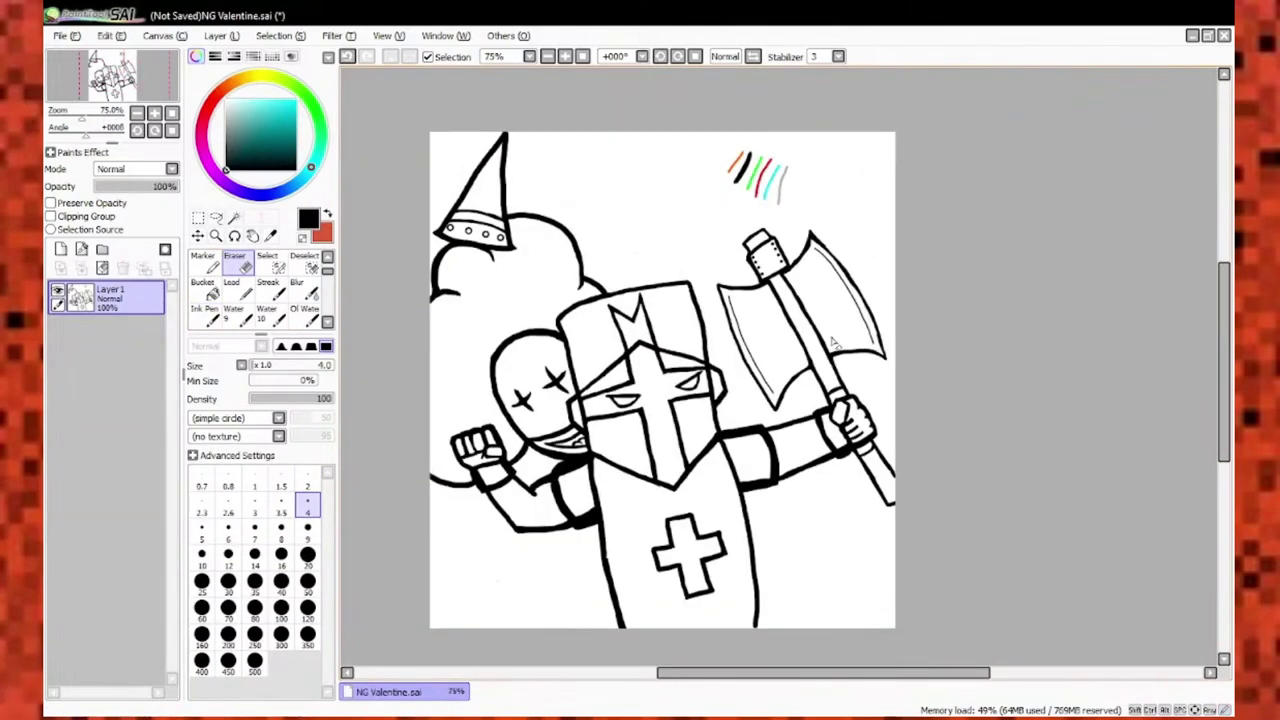
scroll(757, 271, up, 4)
scroll(700, 400, down, 2)
scroll(816, 630, up, 1)
scroll(800, 615, down, 6)
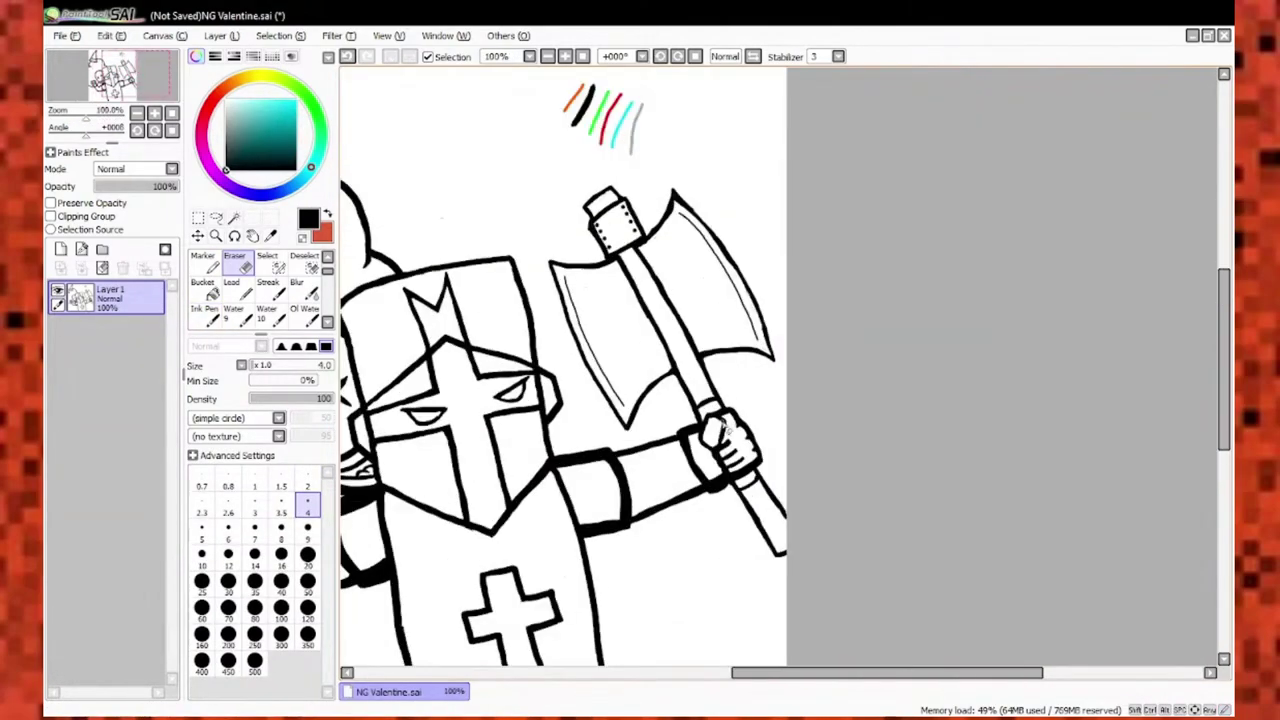
scroll(767, 590, down, 1)
scroll(768, 590, down, 1)
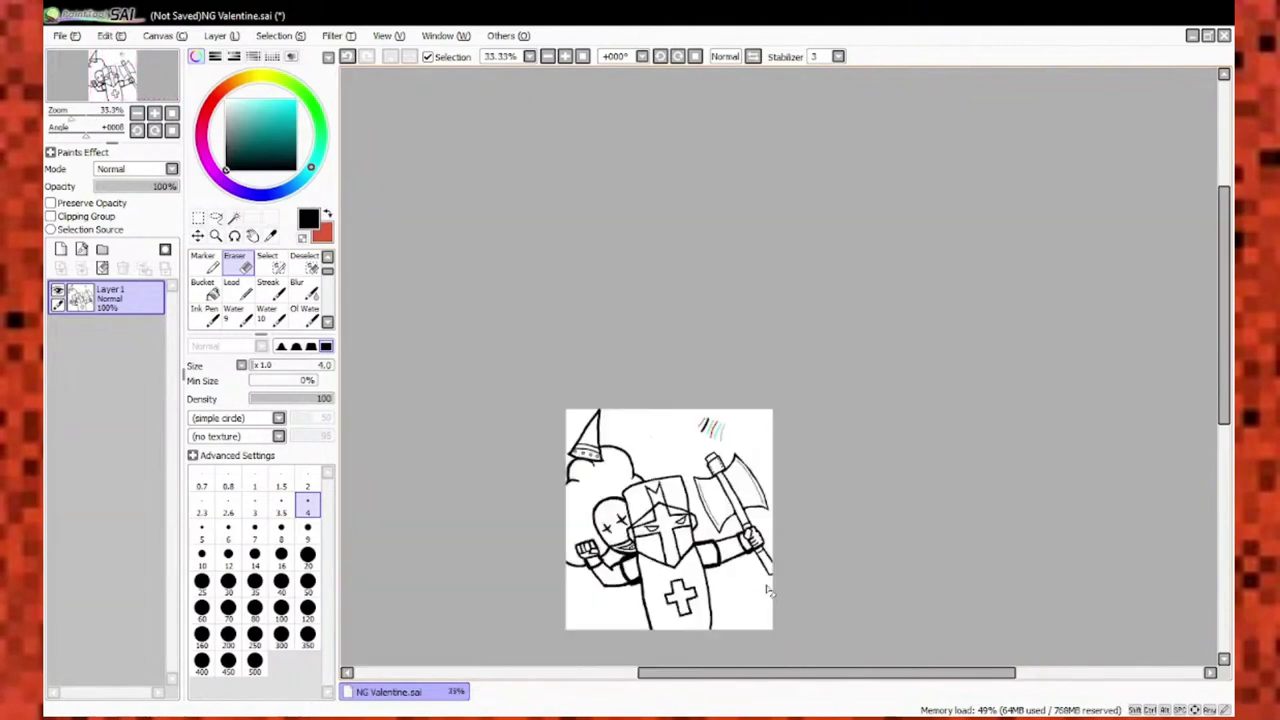
scroll(715, 650, up, 2)
scroll(715, 650, down, 2)
scroll(748, 213, up, 1)
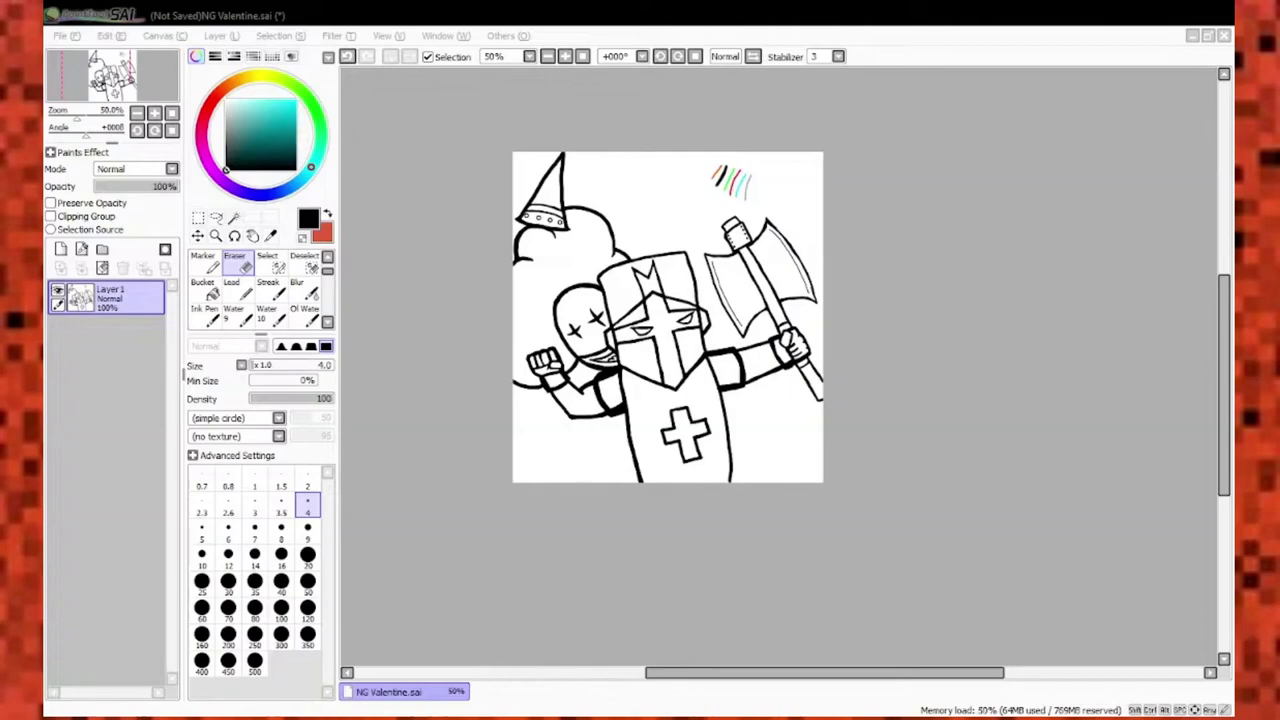
Smooth the uneven spot on the torso's outline below the raised fist's sleeve with the Eraser and Ink Pen.
key(ctrl+plus)
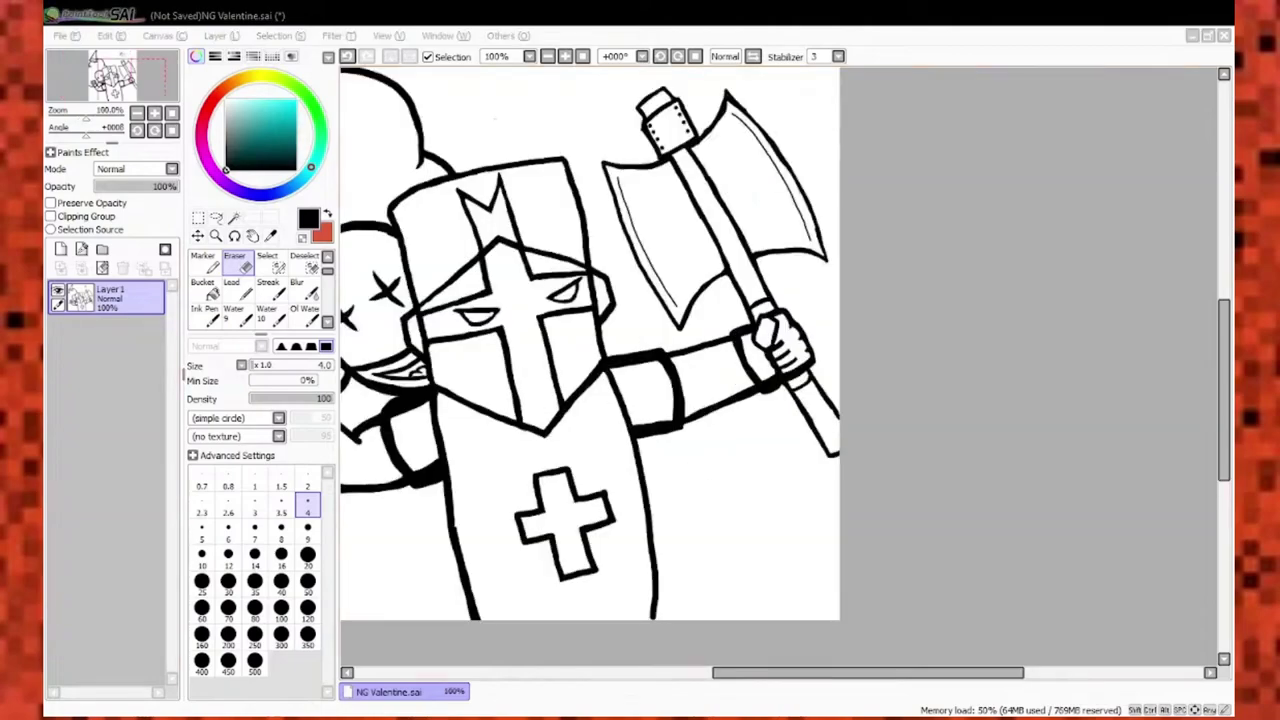
scroll(619, 385, up, 2)
scroll(619, 385, down, 2)
scroll(619, 385, up, 4)
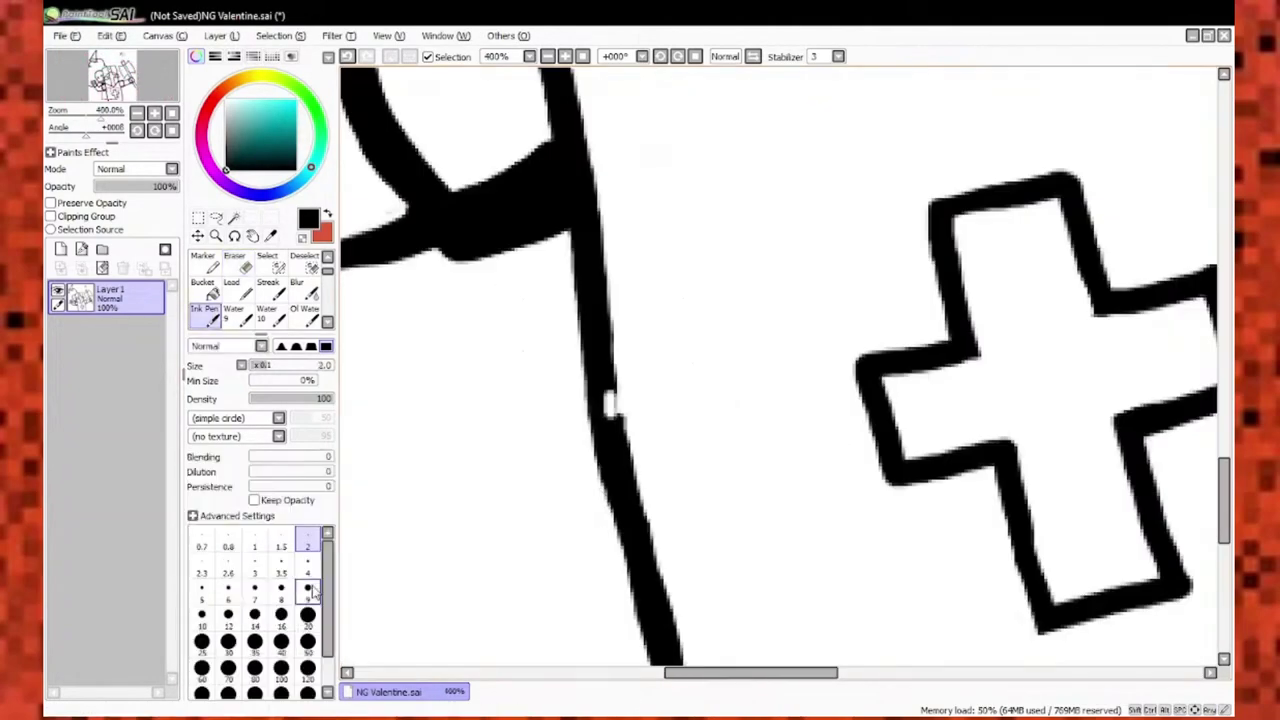
scroll(619, 385, down, 5)
Erase the axe handle's end below the hand at size 4 and redraw it as a curved handle with the Ink Pen at size 7.
scroll(632, 355, up, 6)
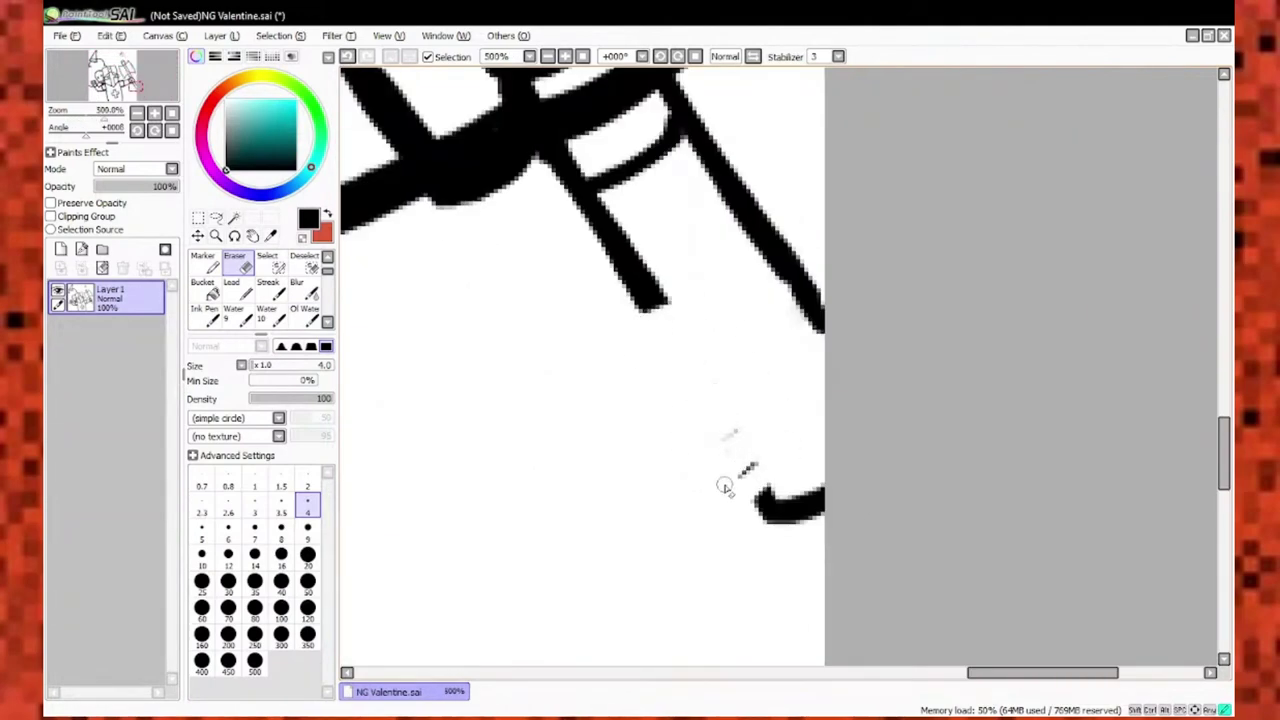
key(n)
drag(588, 220, 700, 600)
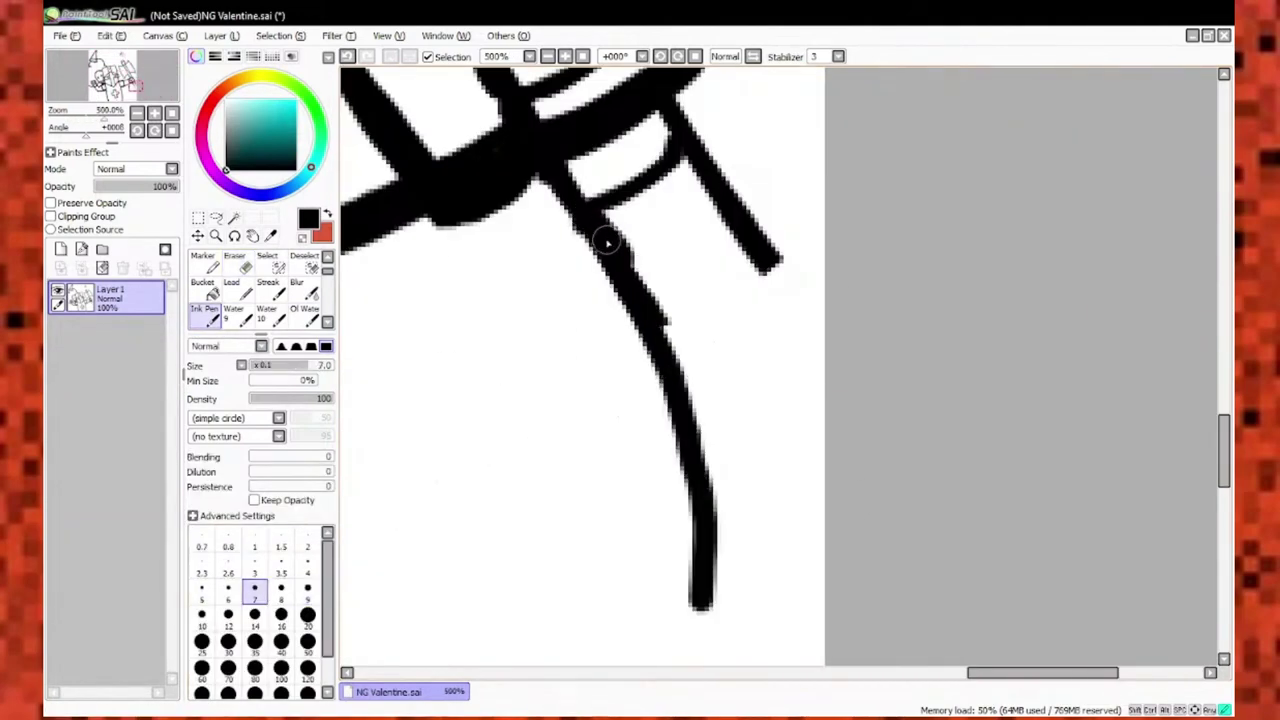
scroll(630, 447, down, 1)
drag(668, 112, 737, 391)
drag(735, 185, 820, 423)
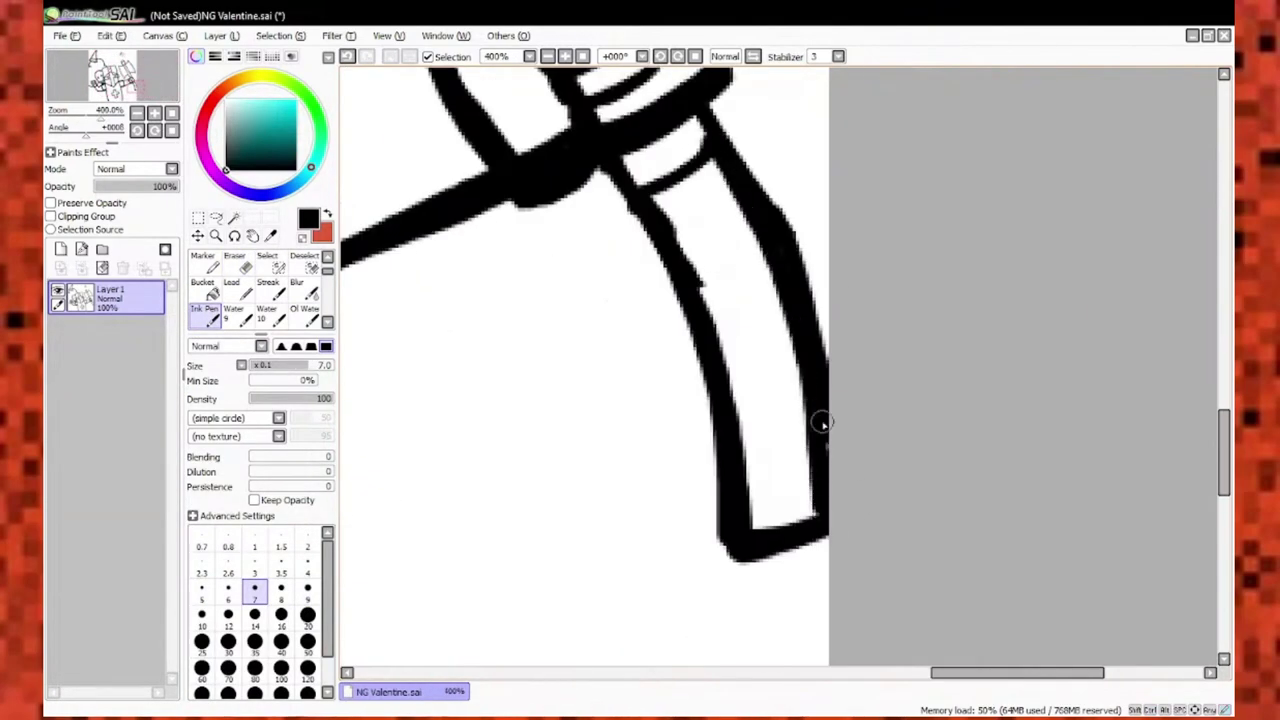
Trim the bumps and excess thickness from the curved axe handle's outlines with the Eraser at sizes 4 and 5.
scroll(820, 423, up, 1)
scroll(752, 277, down, 5)
scroll(618, 318, up, 4)
key(e)
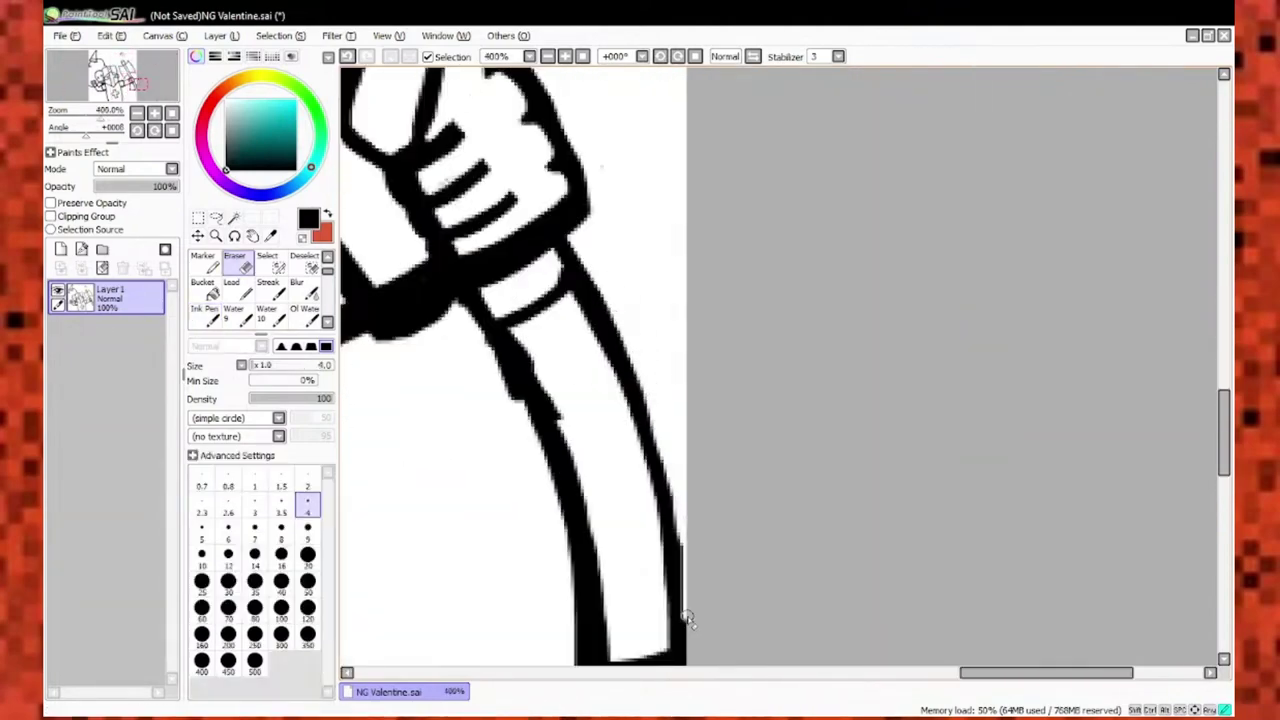
scroll(688, 618, down, 2)
scroll(900, 508, up, 2)
scroll(794, 457, down, 3)
scroll(476, 291, up, 3)
key(bracketright)
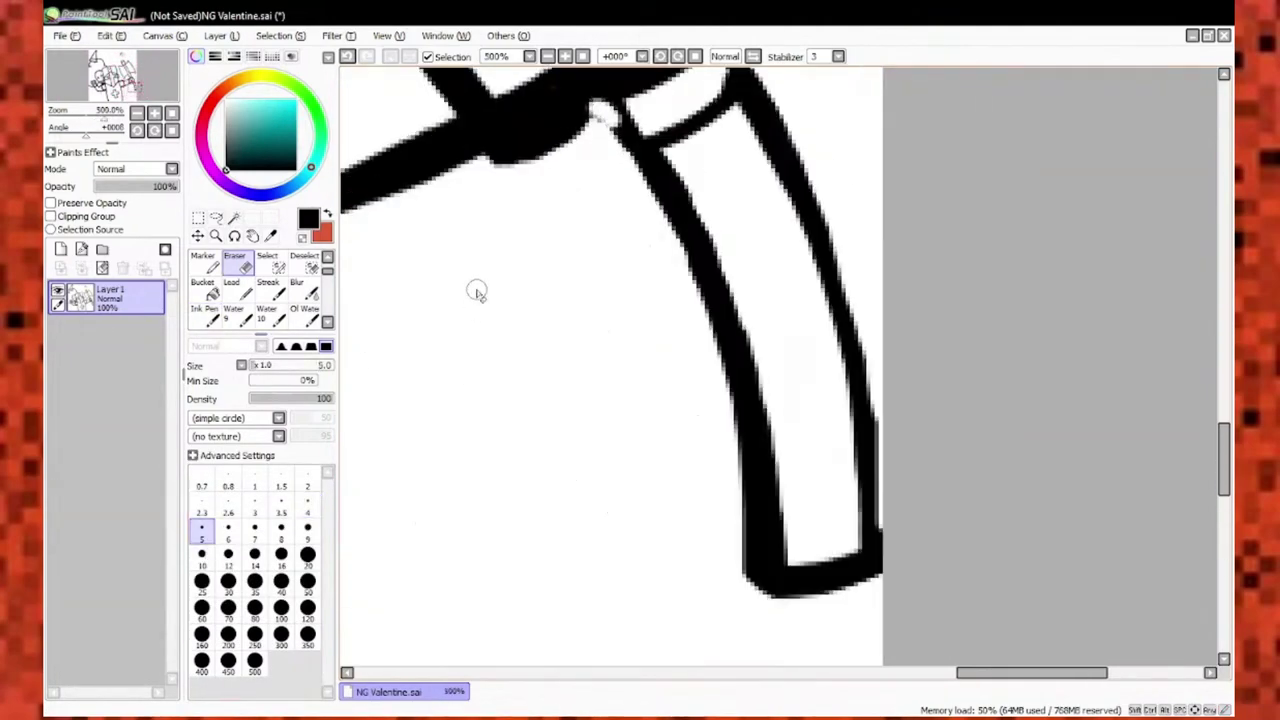
Reconnect the handle to the hand and even out its outer side line with the Ink Pen at size 5.
key(n)
drag(605, 112, 700, 285)
drag(829, 275, 872, 492)
scroll(872, 492, down, 4)
scroll(712, 214, up, 3)
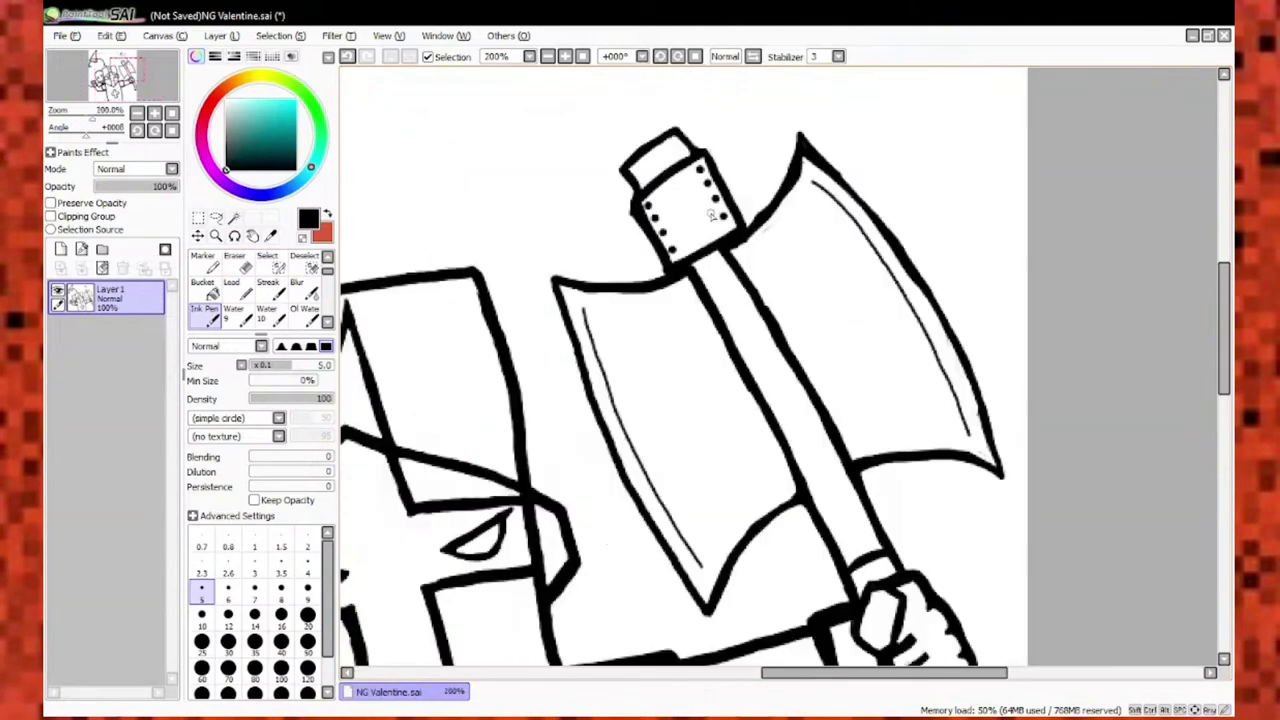
scroll(771, 534, up, 2)
scroll(571, 143, up, 2)
scroll(700, 400, down, 3)
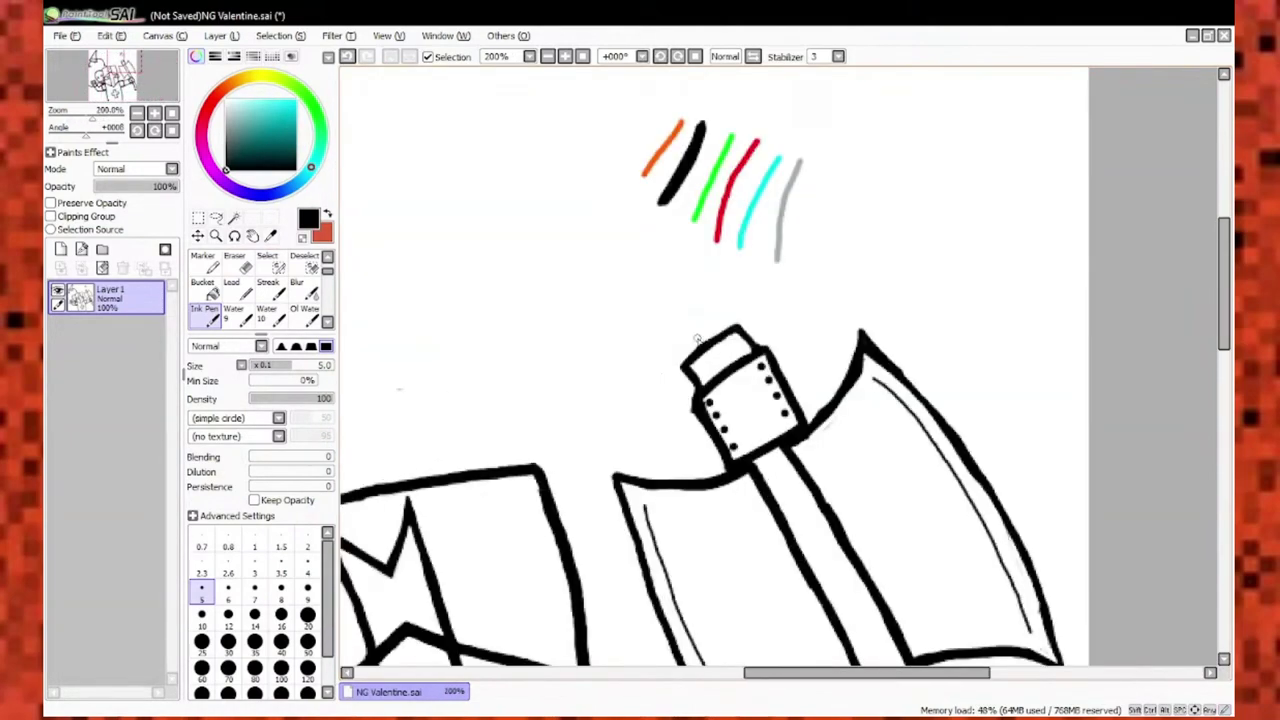
scroll(768, 455, up, 3)
scroll(768, 455, down, 4)
scroll(680, 190, up, 4)
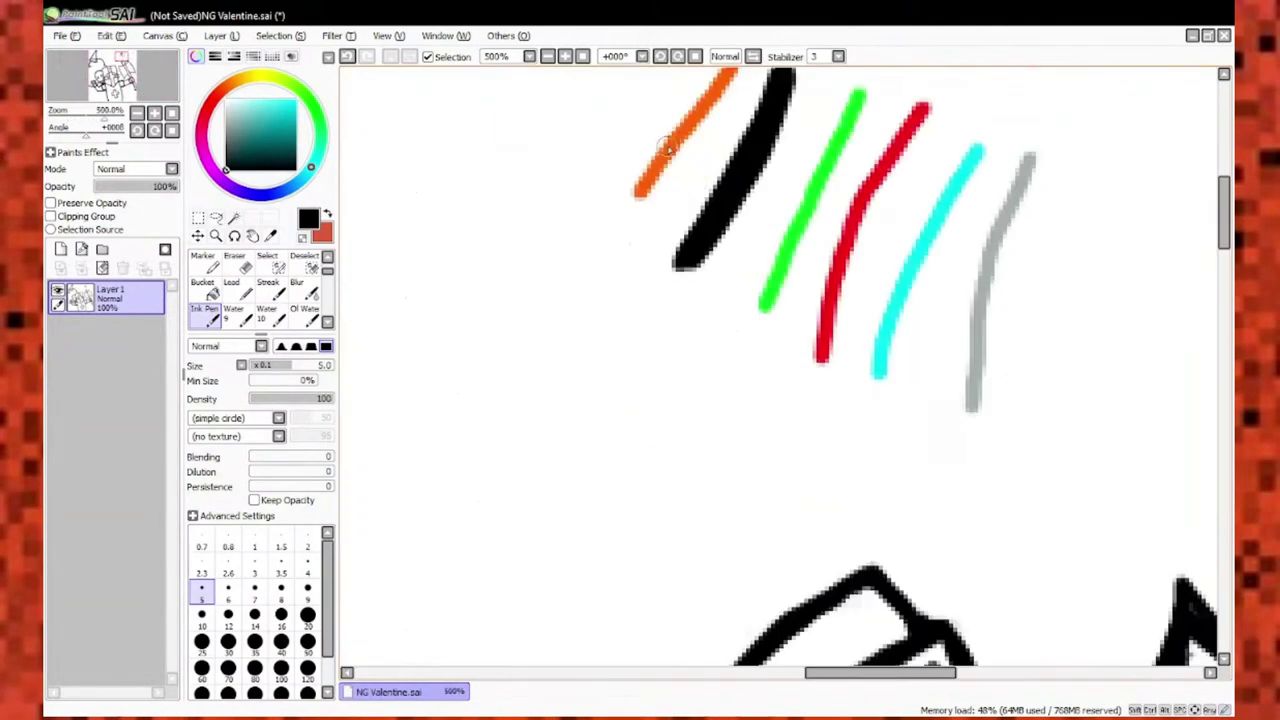
scroll(712, 205, down, 2)
scroll(701, 299, up, 2)
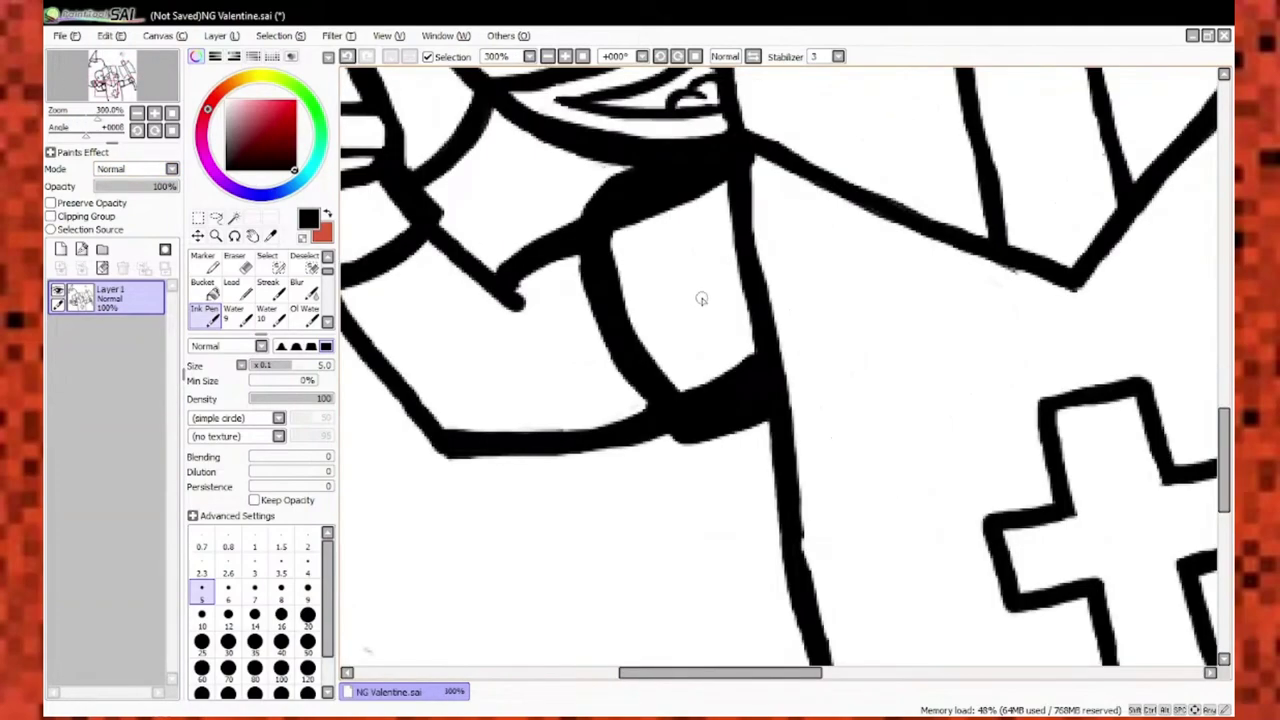
Try extending the shaft above the axe's collar cap with two short Ink Pen lines at size 5.
scroll(691, 298, down, 3)
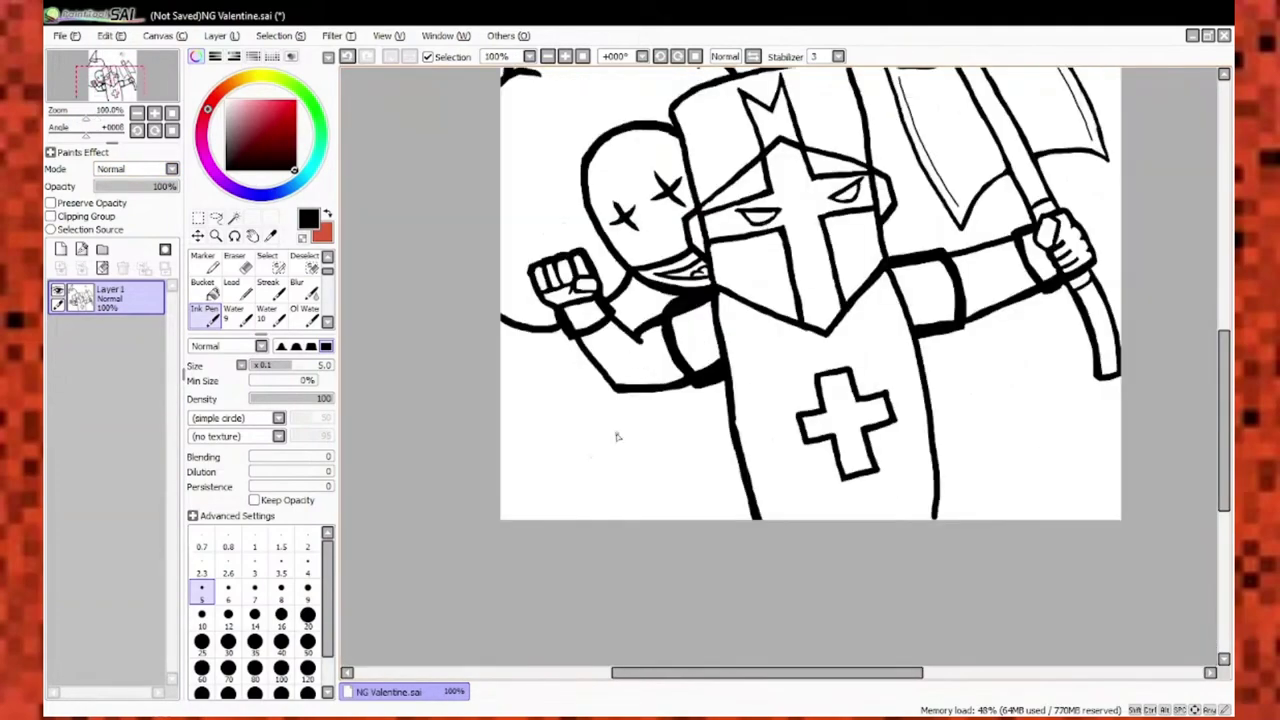
scroll(617, 436, down, 2)
scroll(663, 343, up, 4)
scroll(757, 400, down, 3)
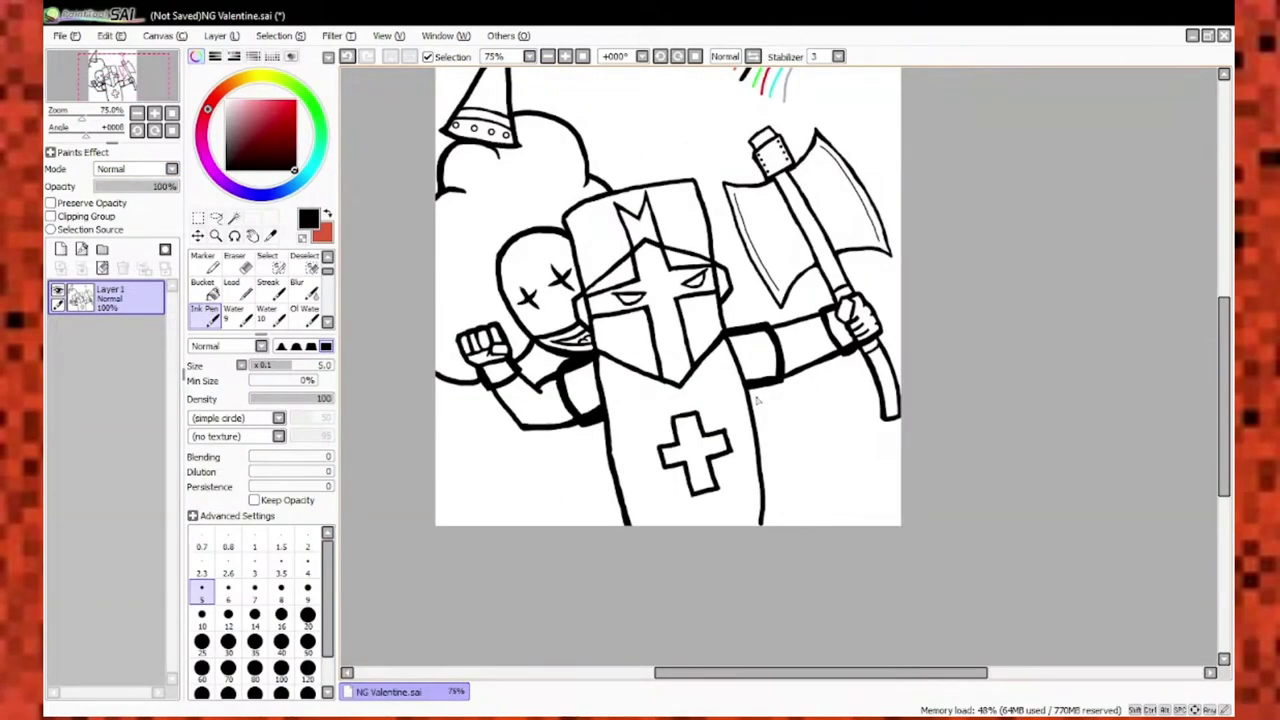
scroll(760, 110, up, 5)
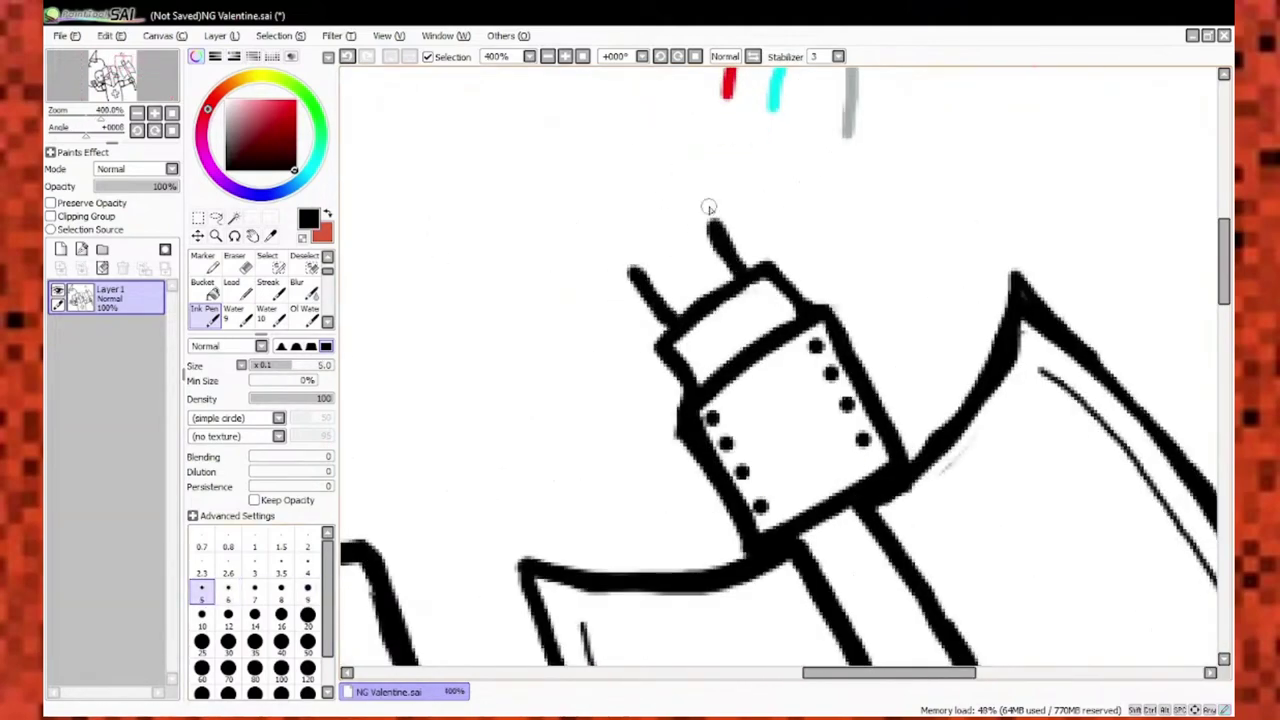
scroll(708, 207, down, 8)
scroll(702, 438, up, 6)
scroll(702, 438, down, 6)
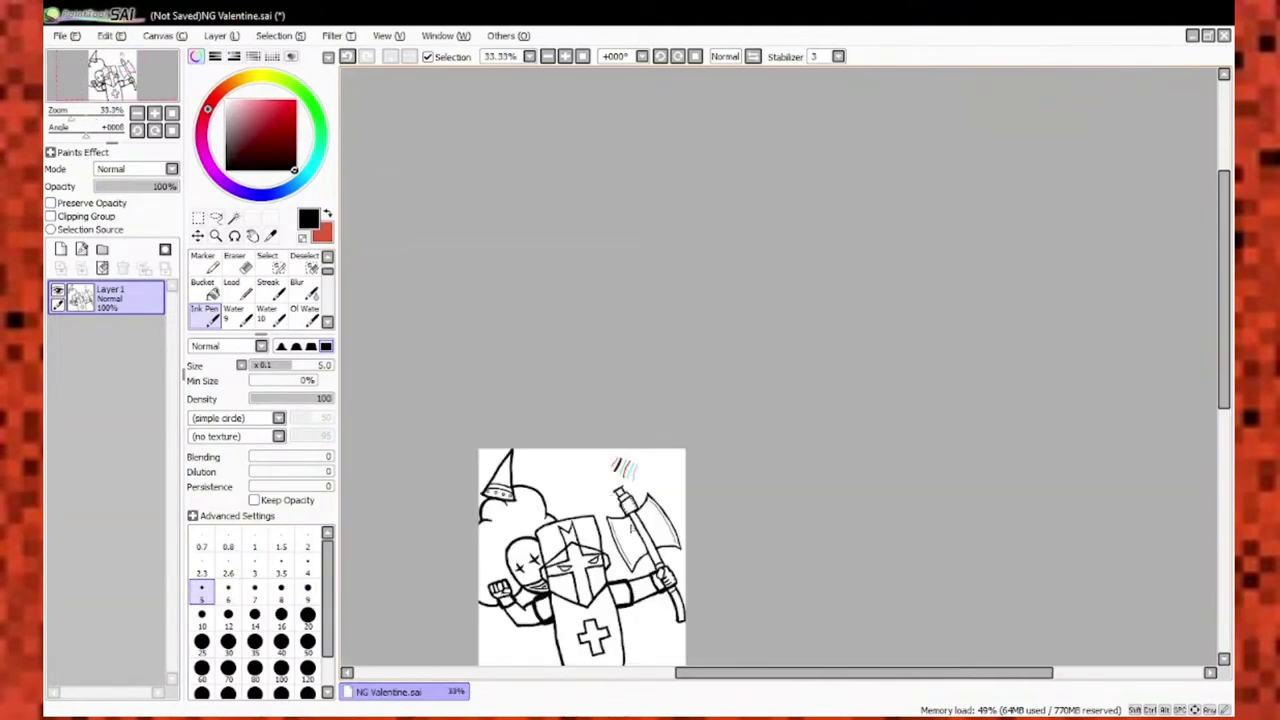
Try drawing a triangular spear tip with inner facet lines on the shaft extension with the Ink Pen at size 3.
scroll(702, 438, up, 7)
scroll(702, 438, down, 2)
key(bracketleft)
scroll(702, 438, up, 3)
key(bracketleft)
drag(562, 330, 702, 402)
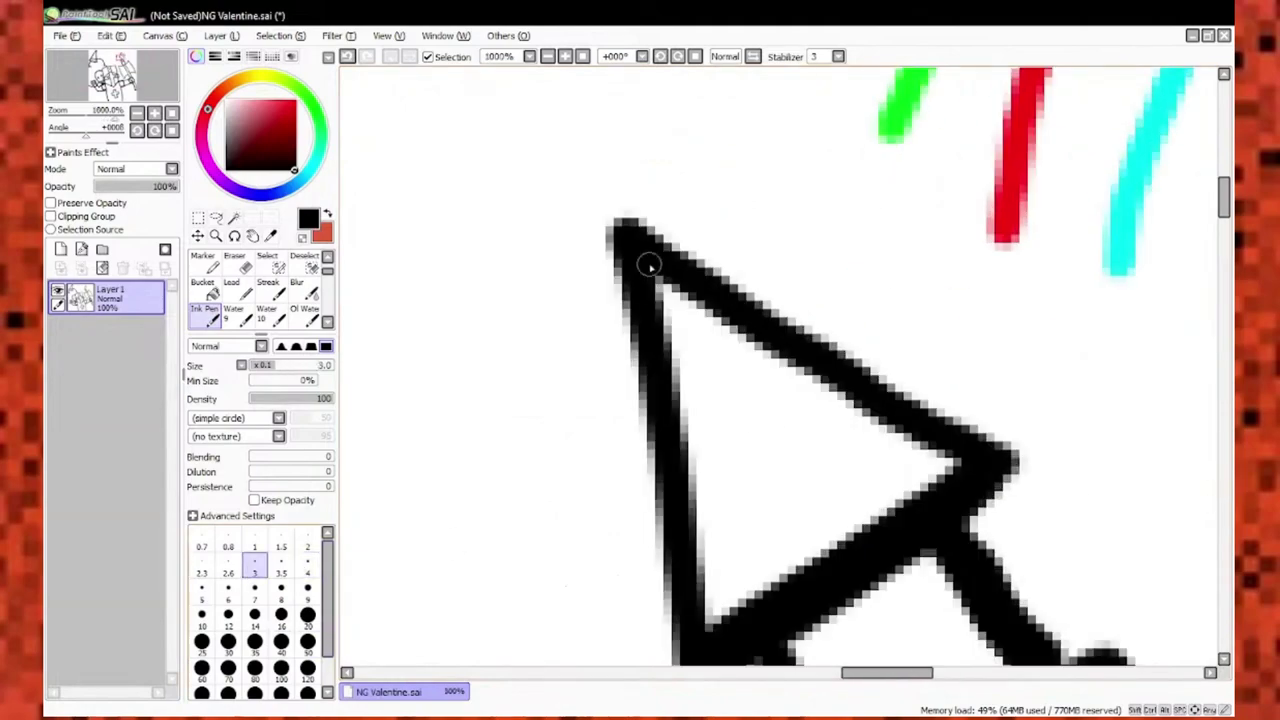
drag(620, 397, 585, 477)
scroll(722, 326, down, 3)
scroll(722, 326, up, 3)
scroll(722, 326, down, 5)
scroll(654, 466, up, 5)
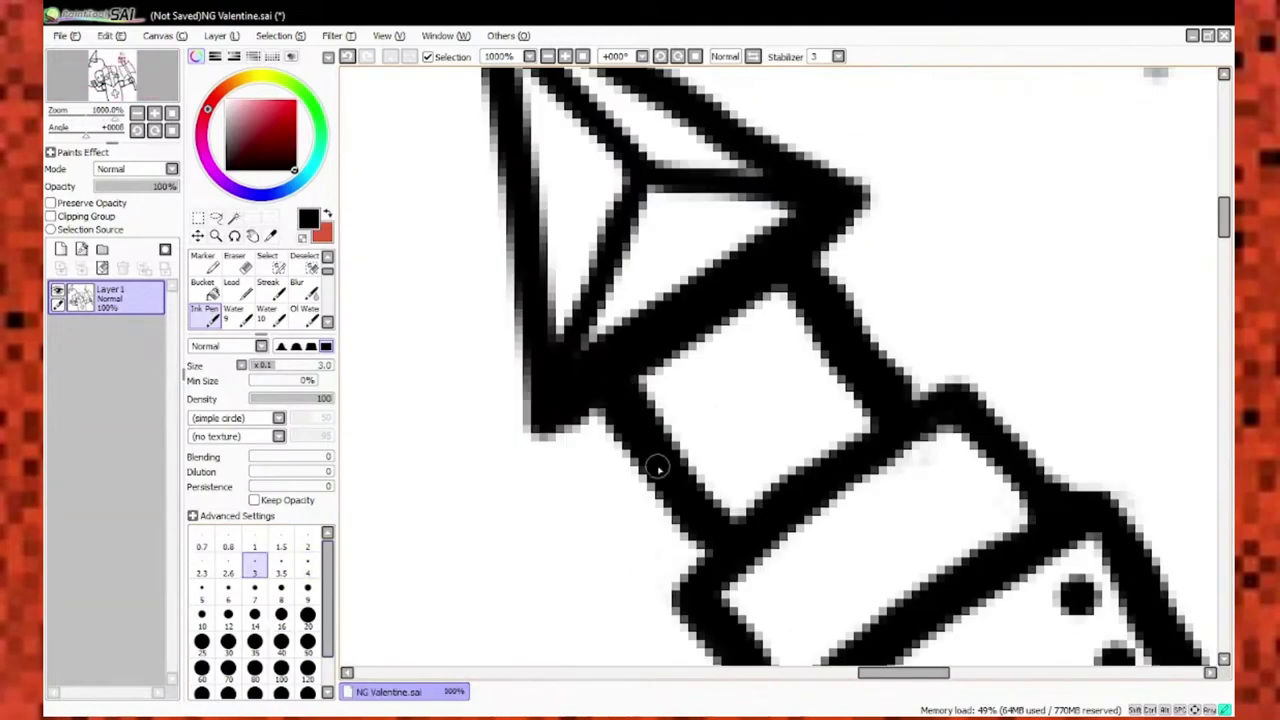
Undo the spear tip and the shaft extension above the axe's collar.
scroll(694, 500, down, 1)
scroll(628, 283, up, 2)
scroll(628, 283, down, 5)
scroll(723, 245, up, 4)
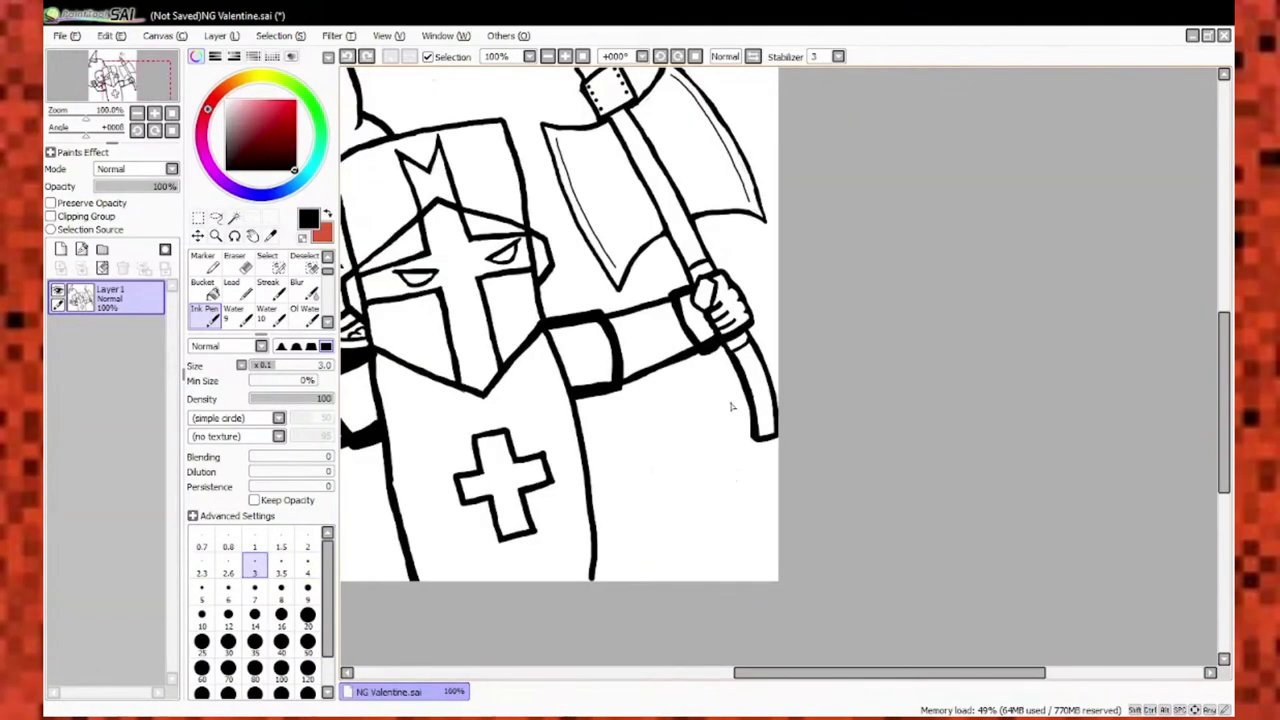
key(ctrl+z)
Draw a faceted triangular spear tip directly on the axe's collar cap with the Ink Pen at size 3.
scroll(723, 245, up, 1)
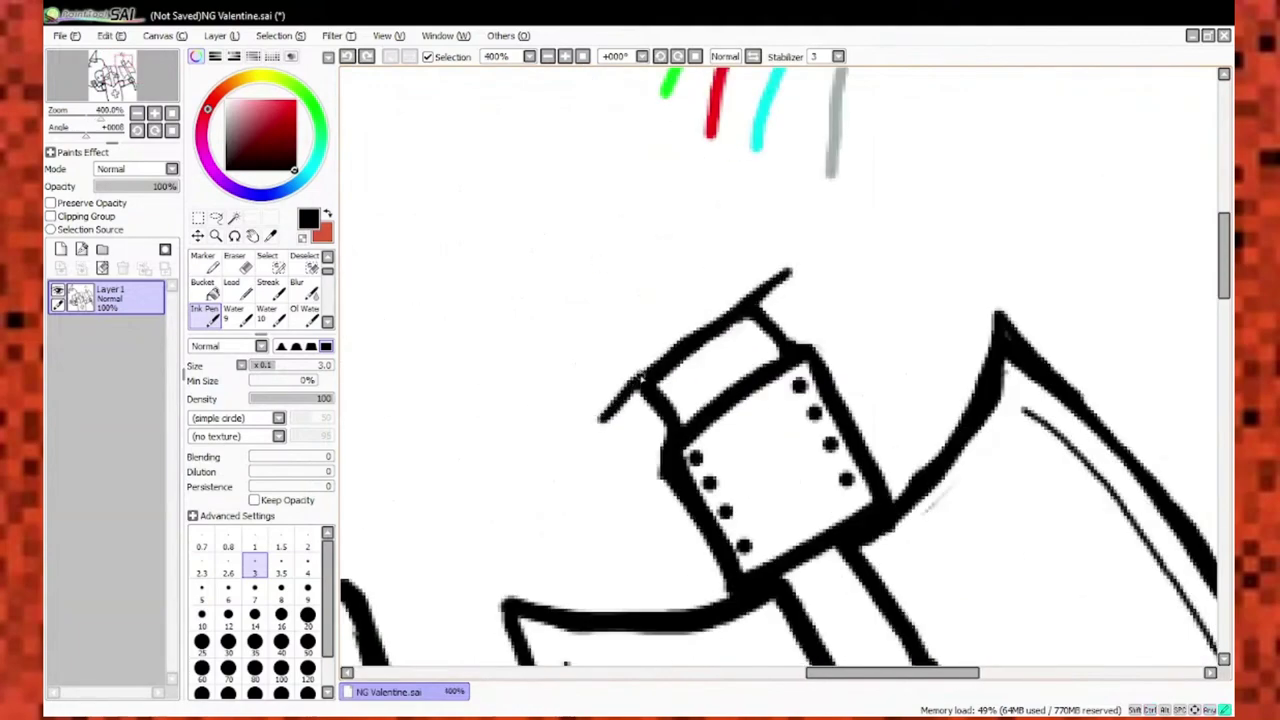
scroll(786, 372, down, 5)
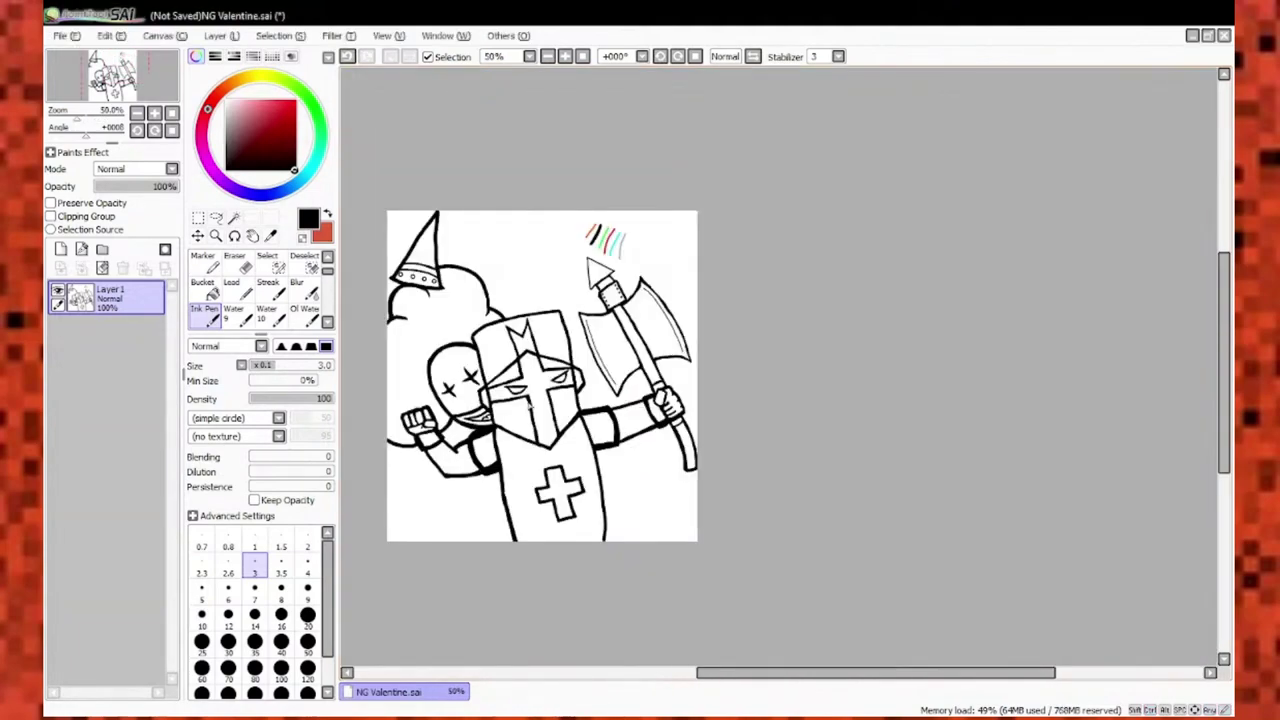
scroll(673, 237, up, 7)
scroll(650, 492, down, 3)
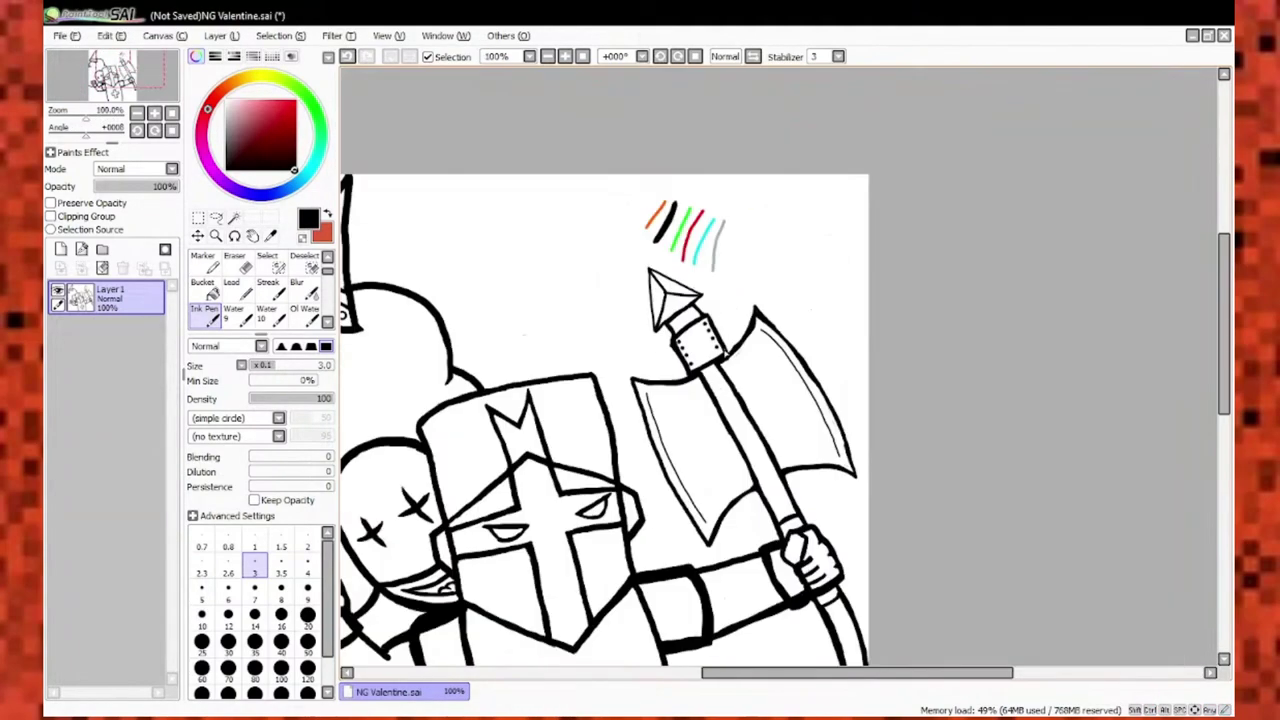
scroll(660, 303, up, 1)
scroll(600, 380, down, 2)
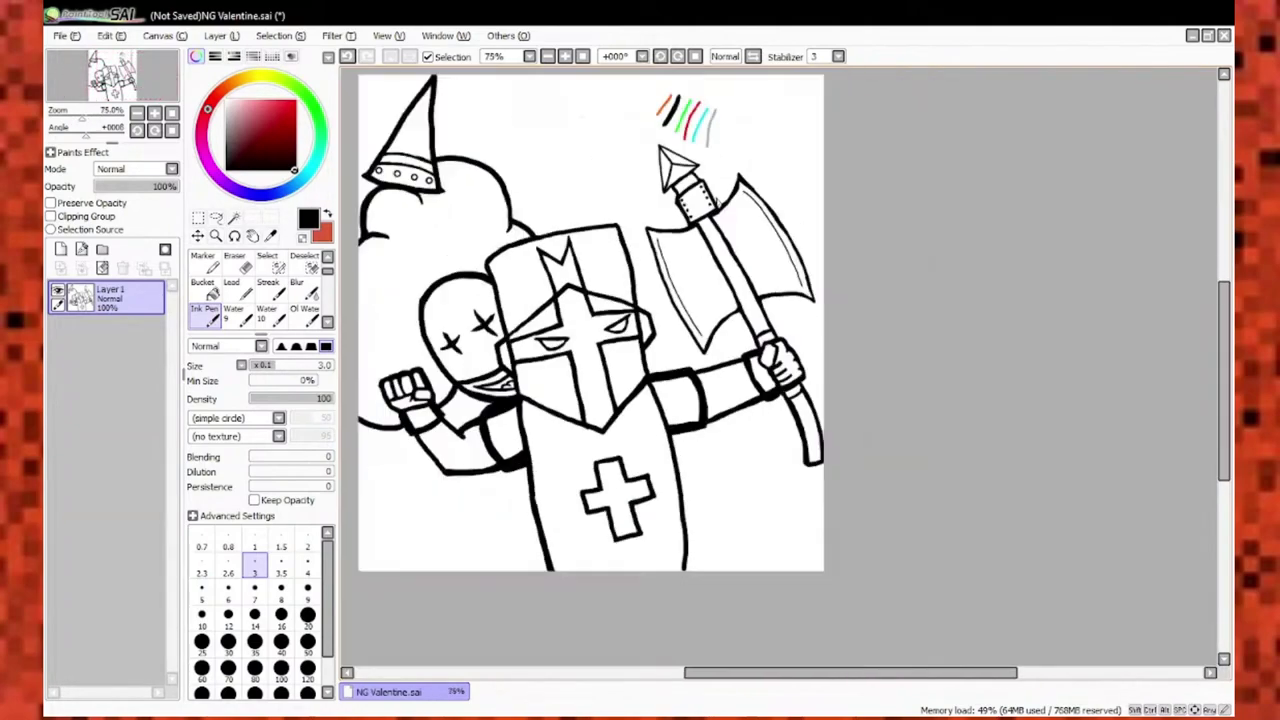
Draw a straighter, wider outer outline around the raised fist with the Ink Pen at size 3.
scroll(530, 432, up, 1)
scroll(515, 405, up, 4)
scroll(510, 430, down, 3)
scroll(505, 340, up, 3)
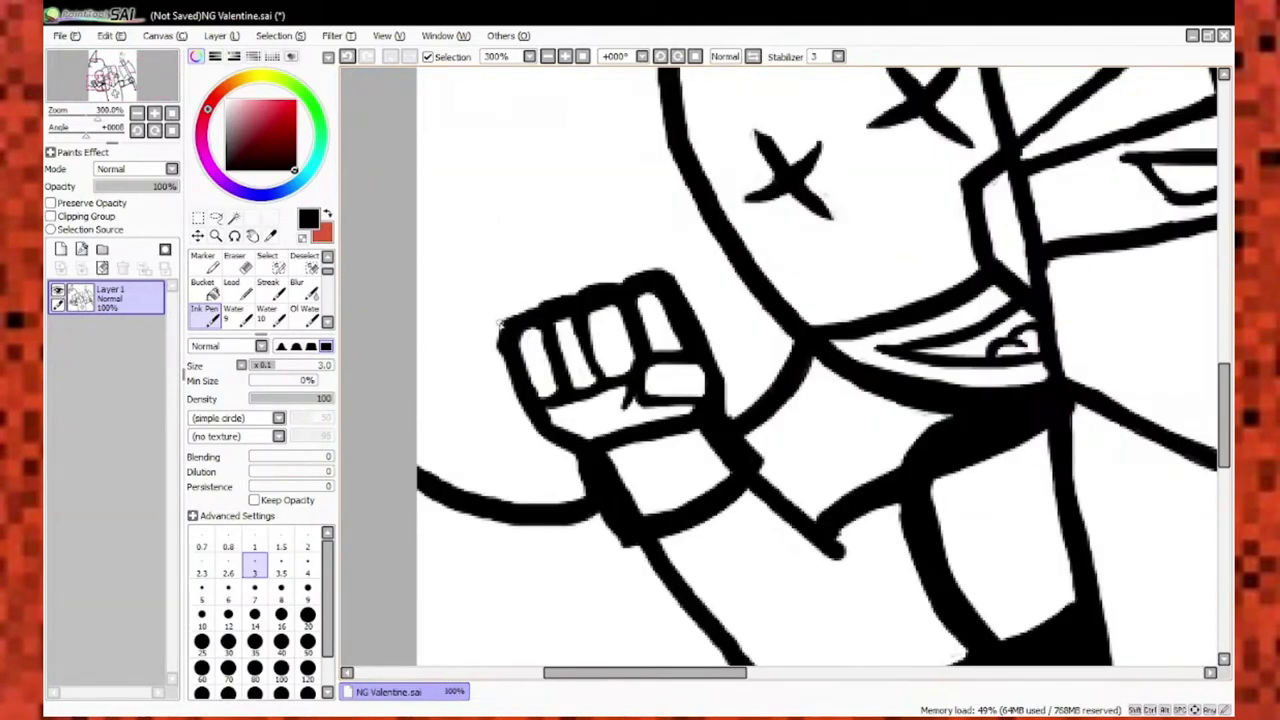
scroll(519, 305, up, 2)
Erase the old inner outline to extend the raised fist's fingers, and firm up the lines with the Ink Pen at size 5.
key(e)
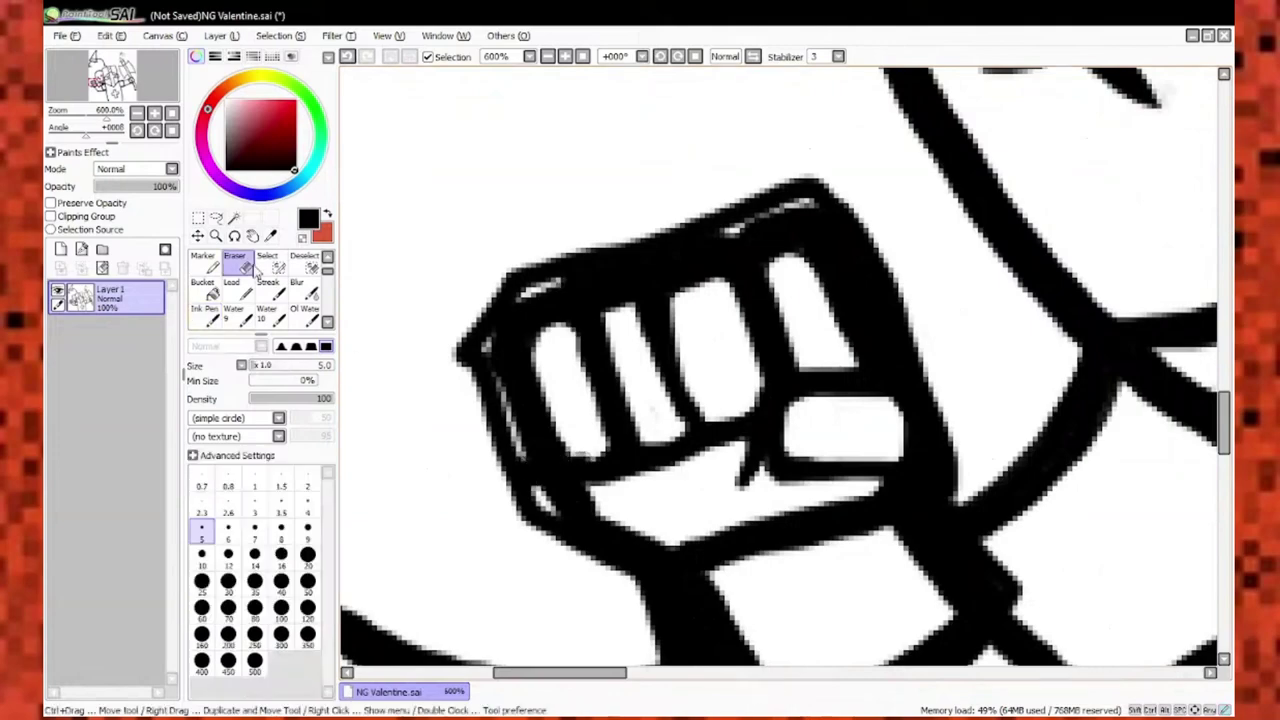
scroll(749, 371, up, 1)
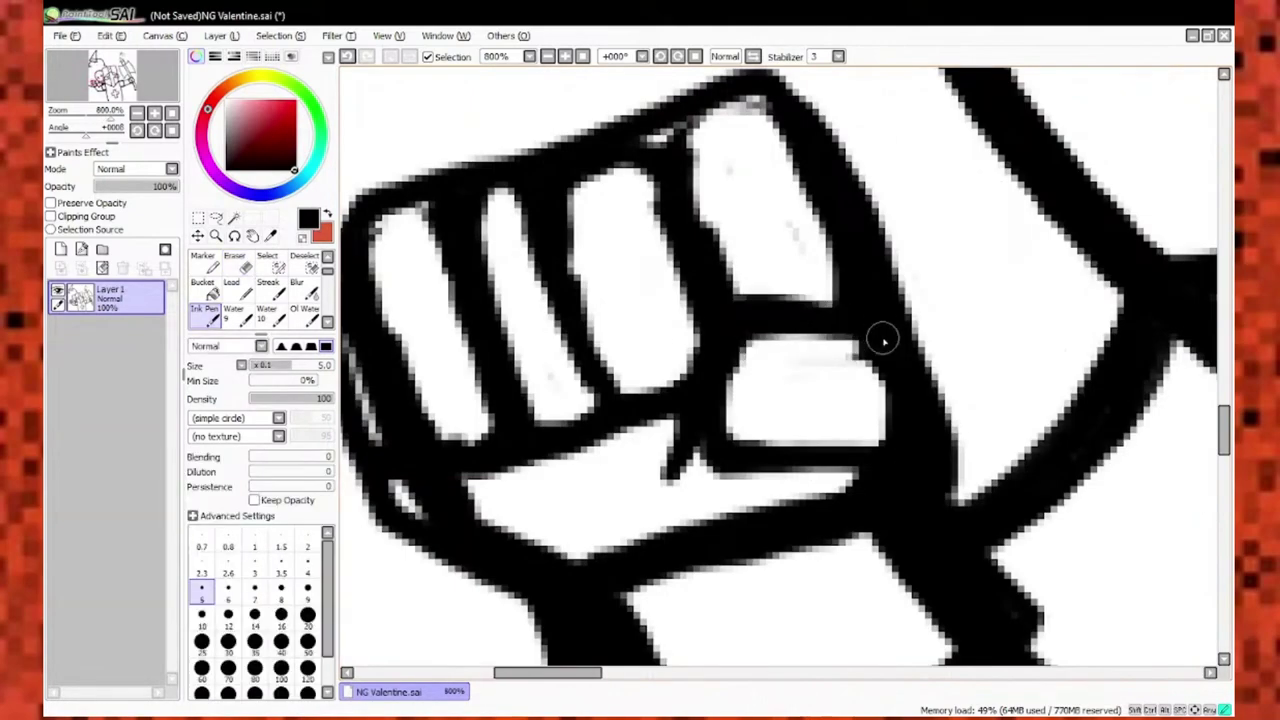
scroll(880, 343, down, 1)
scroll(513, 443, up, 2)
Erase the divider between the raised fist's two outermost fingers and redraw it with the Ink Pen at size 5.
drag(513, 443, 560, 230)
drag(571, 450, 552, 300)
key(n)
drag(500, 360, 480, 225)
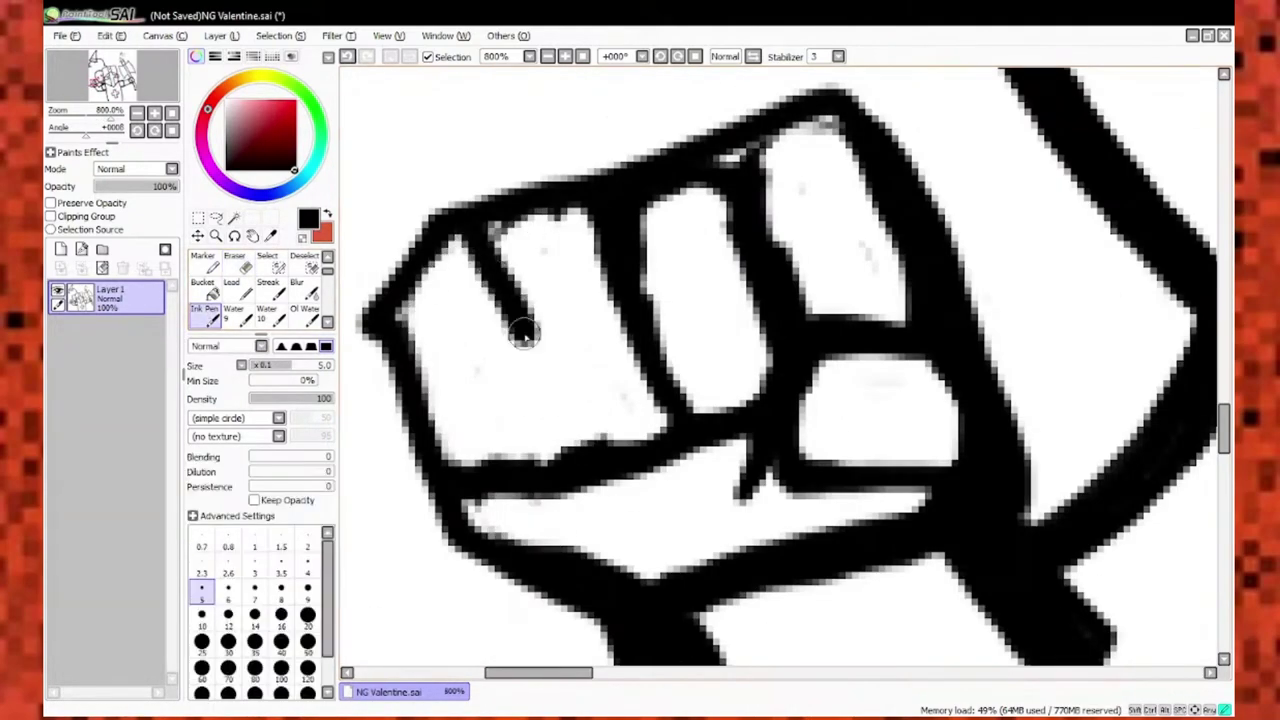
drag(530, 460, 490, 190)
scroll(520, 300, down, 5)
scroll(555, 275, up, 5)
scroll(634, 503, down, 1)
scroll(371, 257, up, 1)
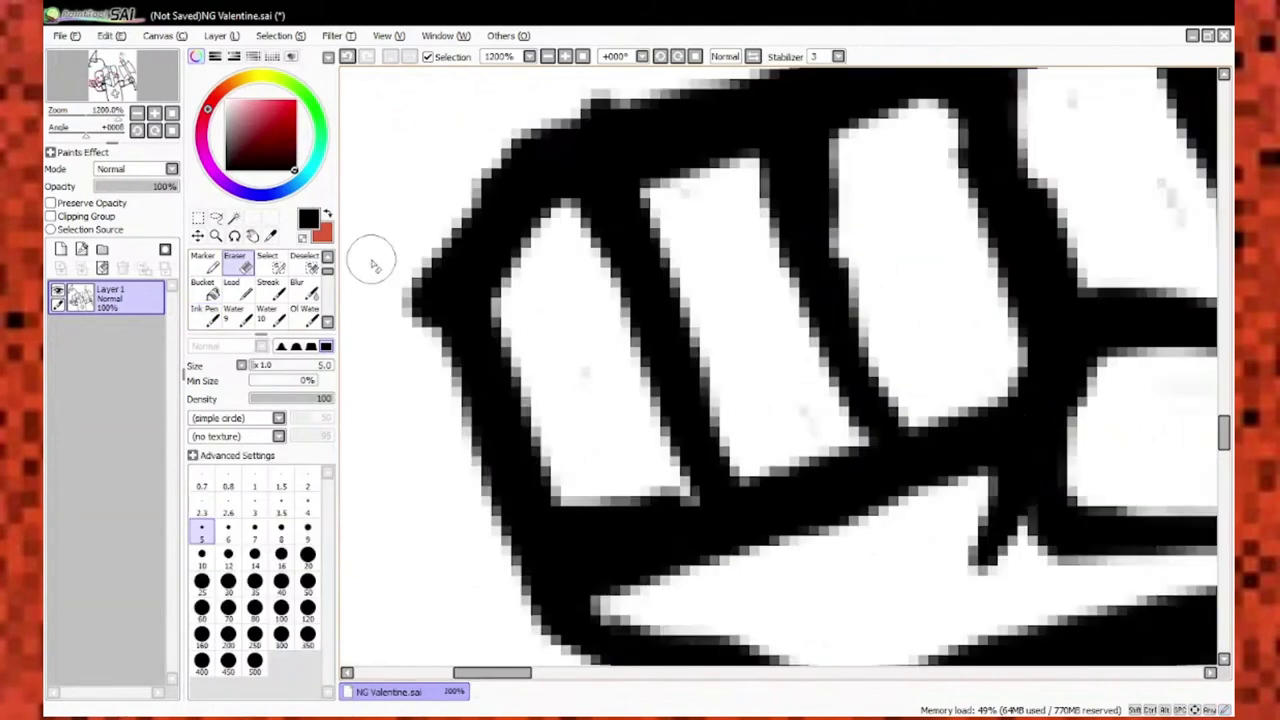
Thin the outer side line of the raised fist's cuff with the Eraser at size 5.
scroll(371, 257, down, 3)
scroll(530, 322, up, 3)
scroll(530, 322, down, 2)
key(e)
scroll(614, 340, up, 2)
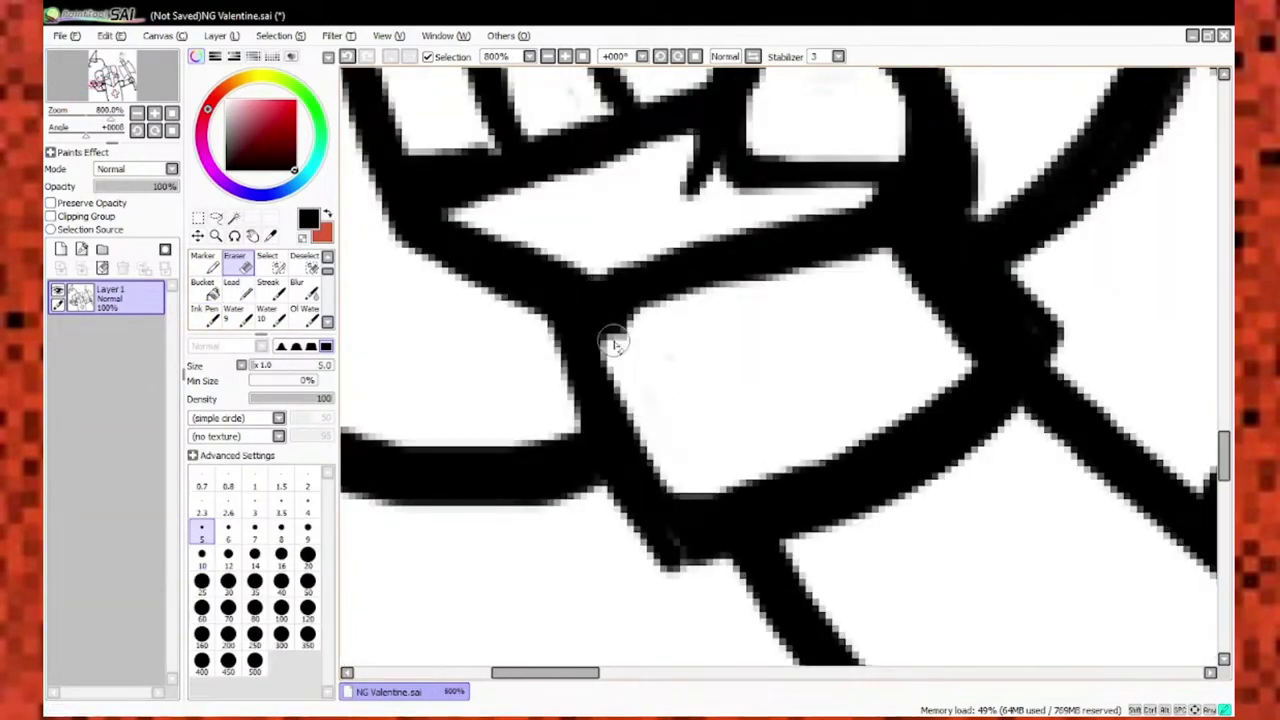
Even out the raised fist's top outline and finger dividers with the Ink Pen at size 5.
scroll(787, 447, down, 3)
key(n)
scroll(737, 429, up, 2)
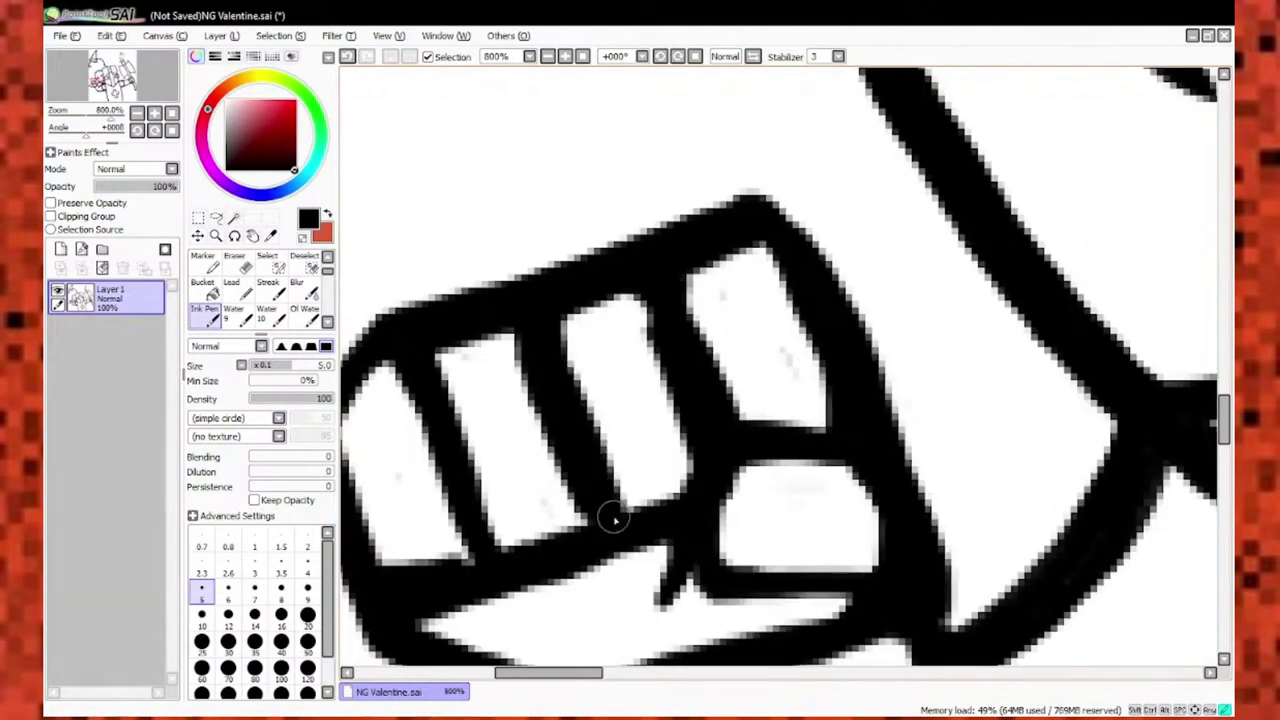
scroll(611, 517, down, 3)
scroll(367, 560, up, 2)
scroll(367, 560, down, 3)
scroll(493, 460, up, 2)
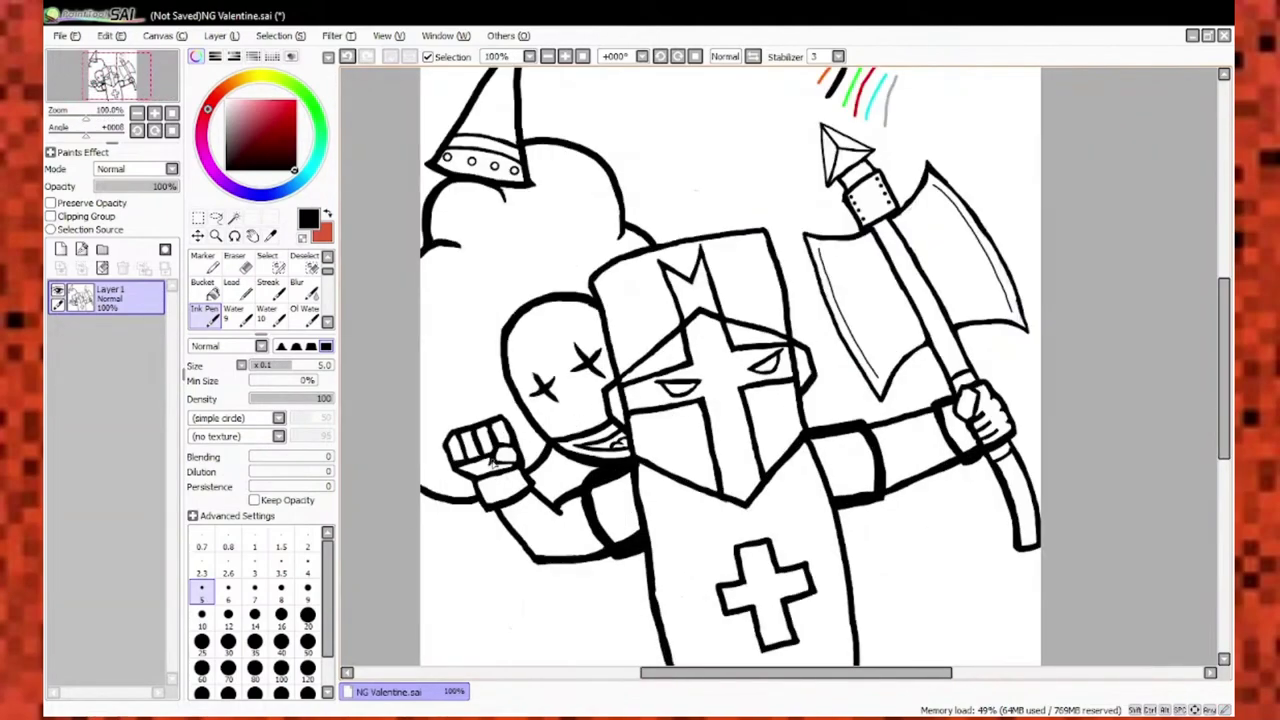
Erase the thumb of the hand gripping the axe with the Eraser at size 5.
scroll(878, 405, up, 2)
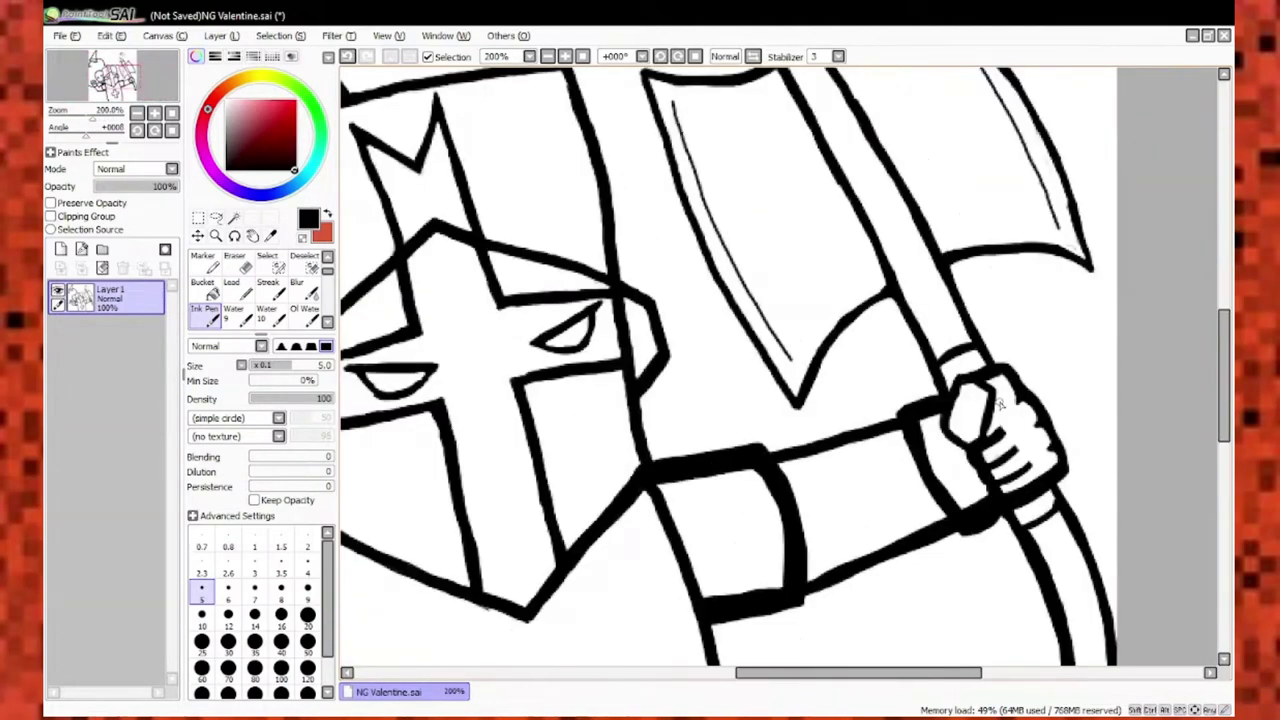
scroll(900, 420, down, 2)
scroll(990, 452, up, 1)
scroll(993, 512, up, 2)
key(e)
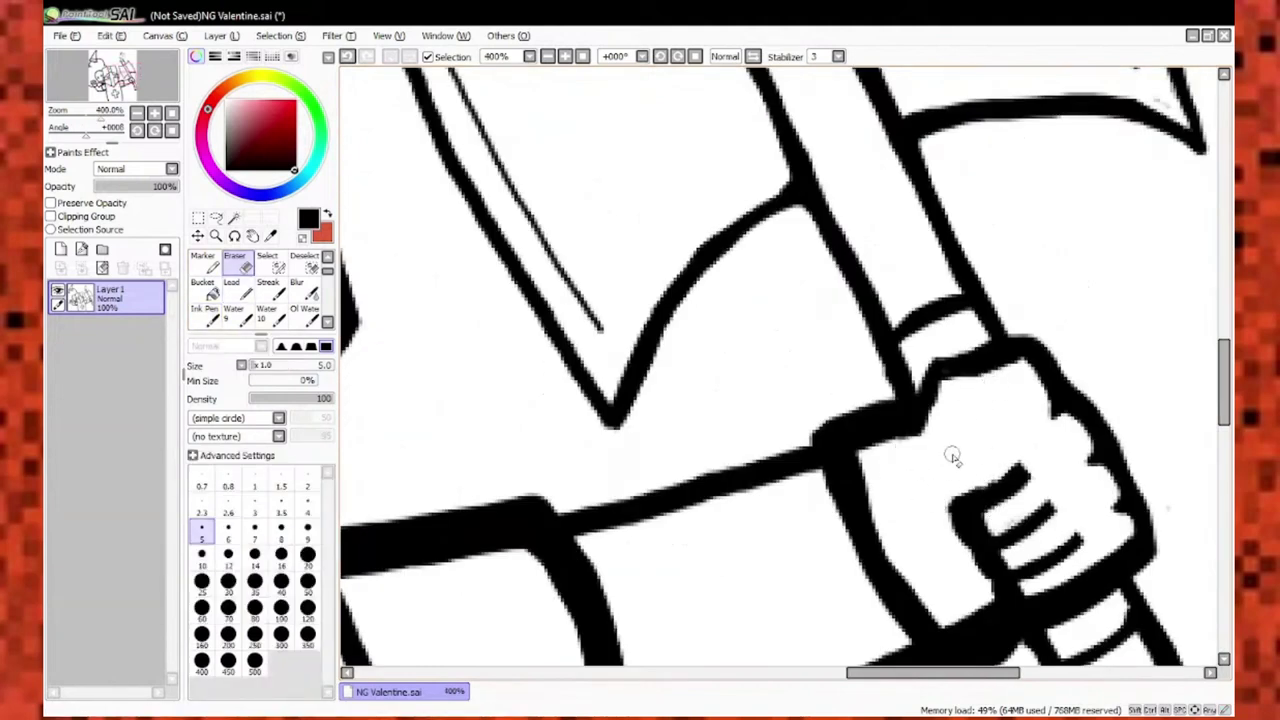
key(e)
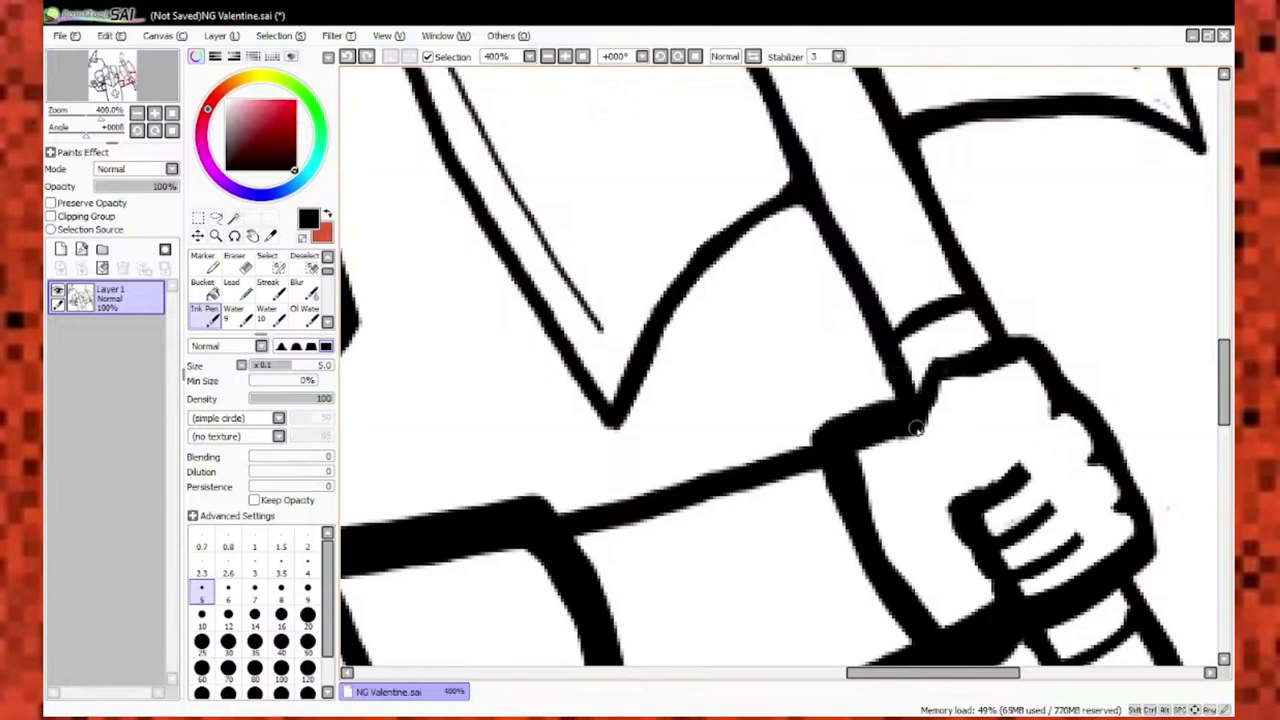
Try a straight Ink Pen line from the cuff across the axe hand, and undo it together with the thumb's removal.
drag(918, 430, 1040, 388)
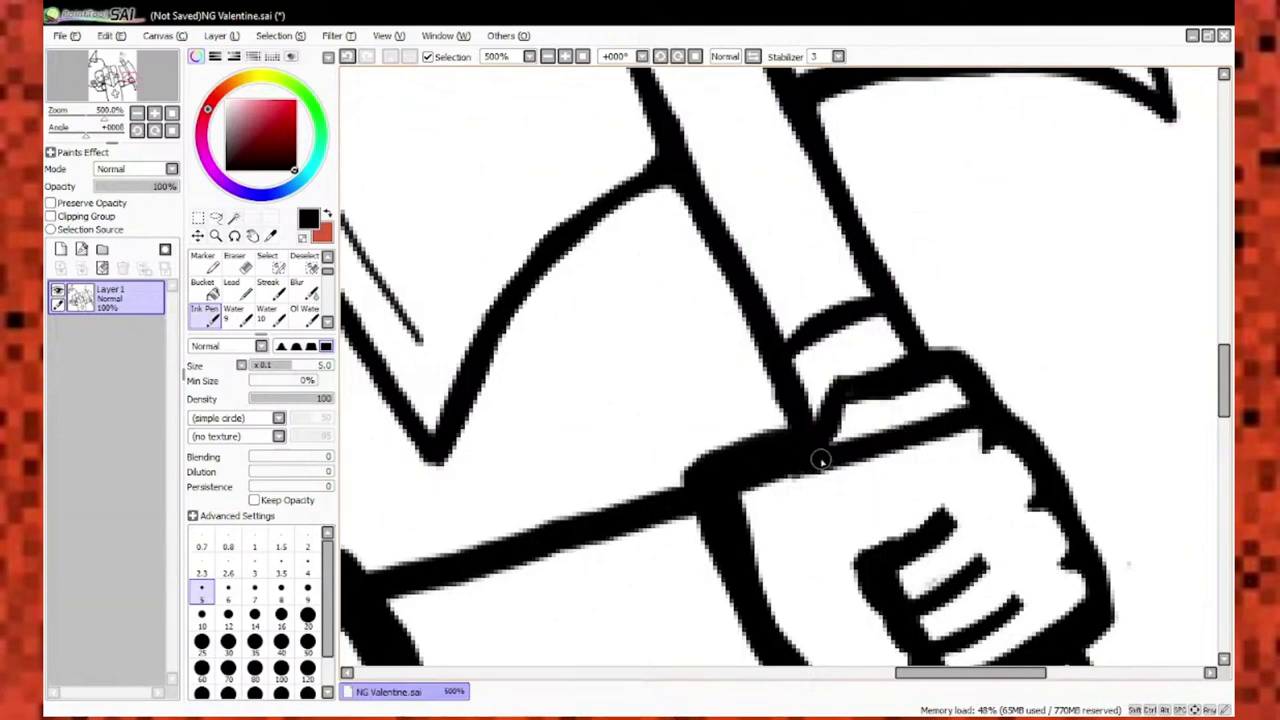
drag(812, 460, 777, 491)
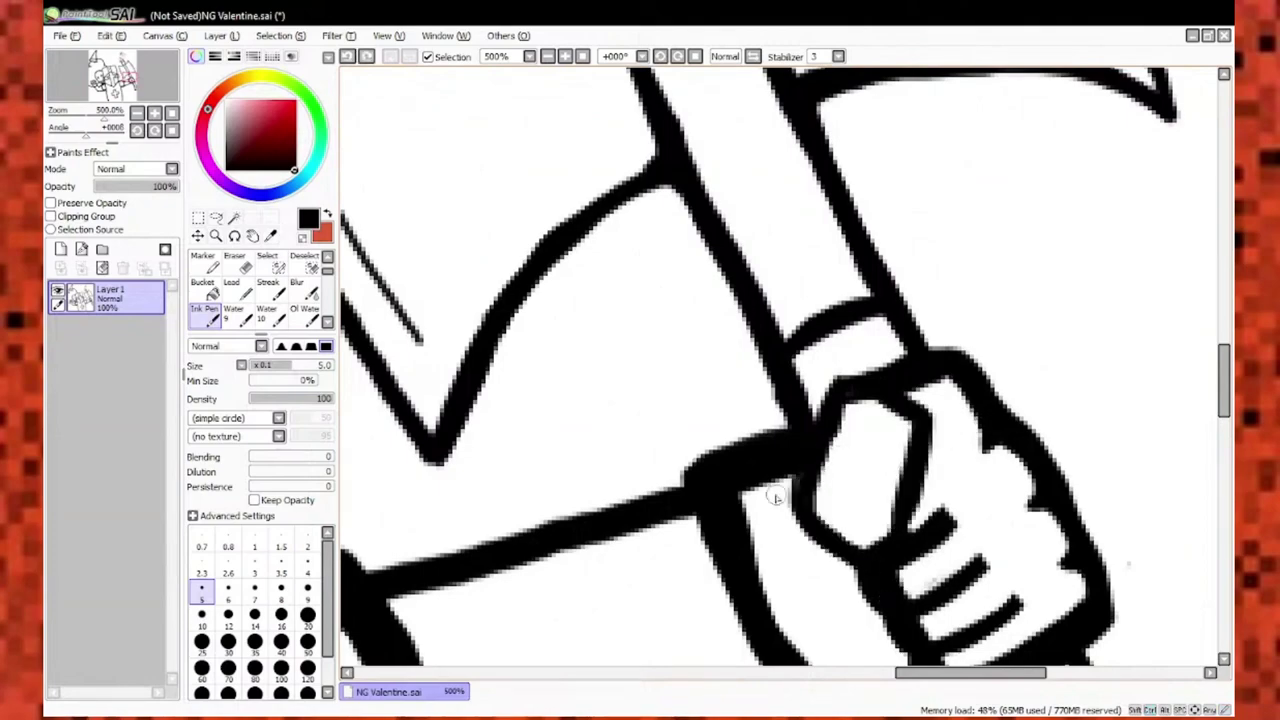
Check the axe hand and the overall line art for spots that need refining.
scroll(888, 452, down, 1)
scroll(868, 451, up, 2)
scroll(614, 357, down, 4)
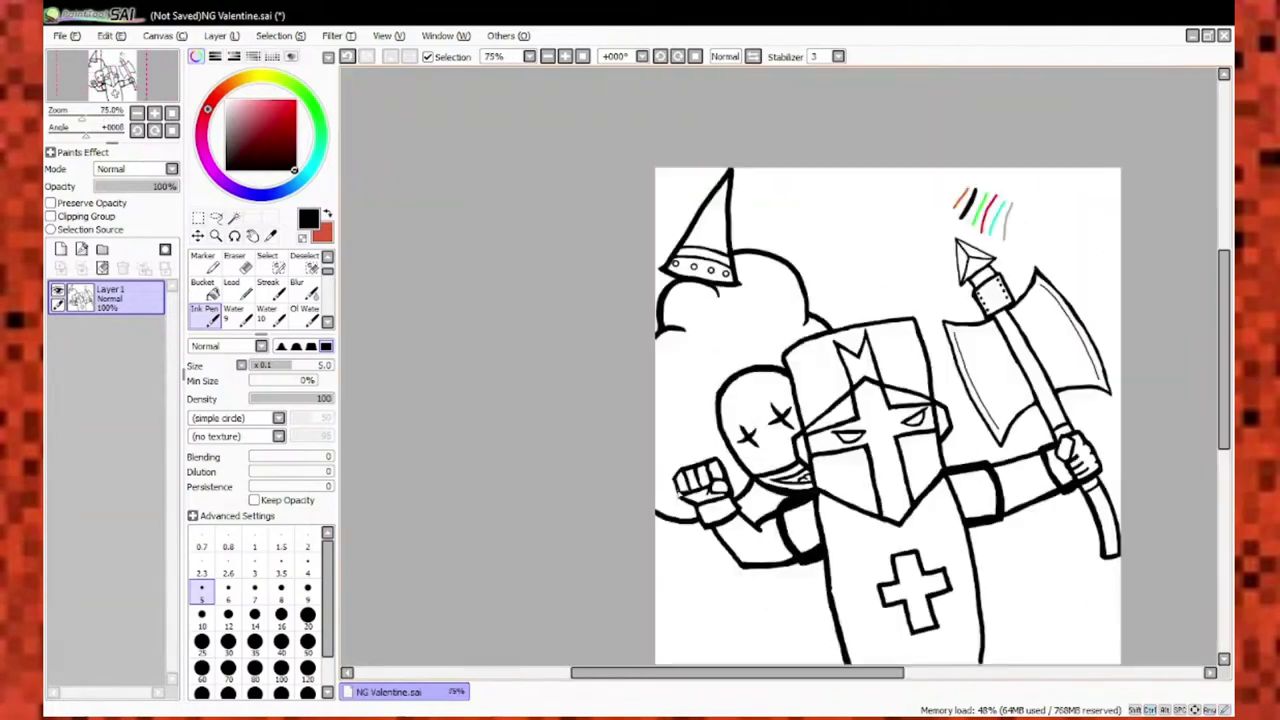
scroll(614, 357, up, 3)
scroll(614, 357, down, 3)
scroll(850, 400, up, 2)
scroll(850, 400, down, 5)
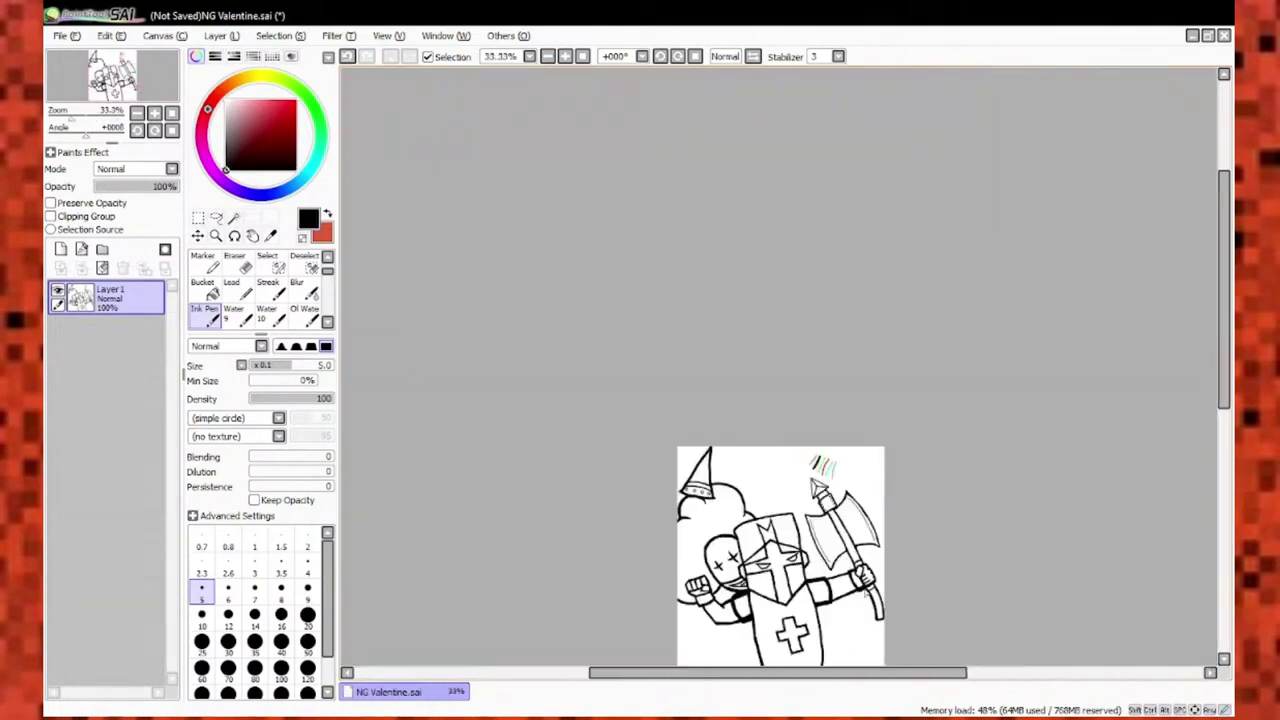
Touch up the raised fist's finger dividers in black and the finger interiors in white with the Ink Pen at sizes 5 and 4.
scroll(586, 457, up, 5)
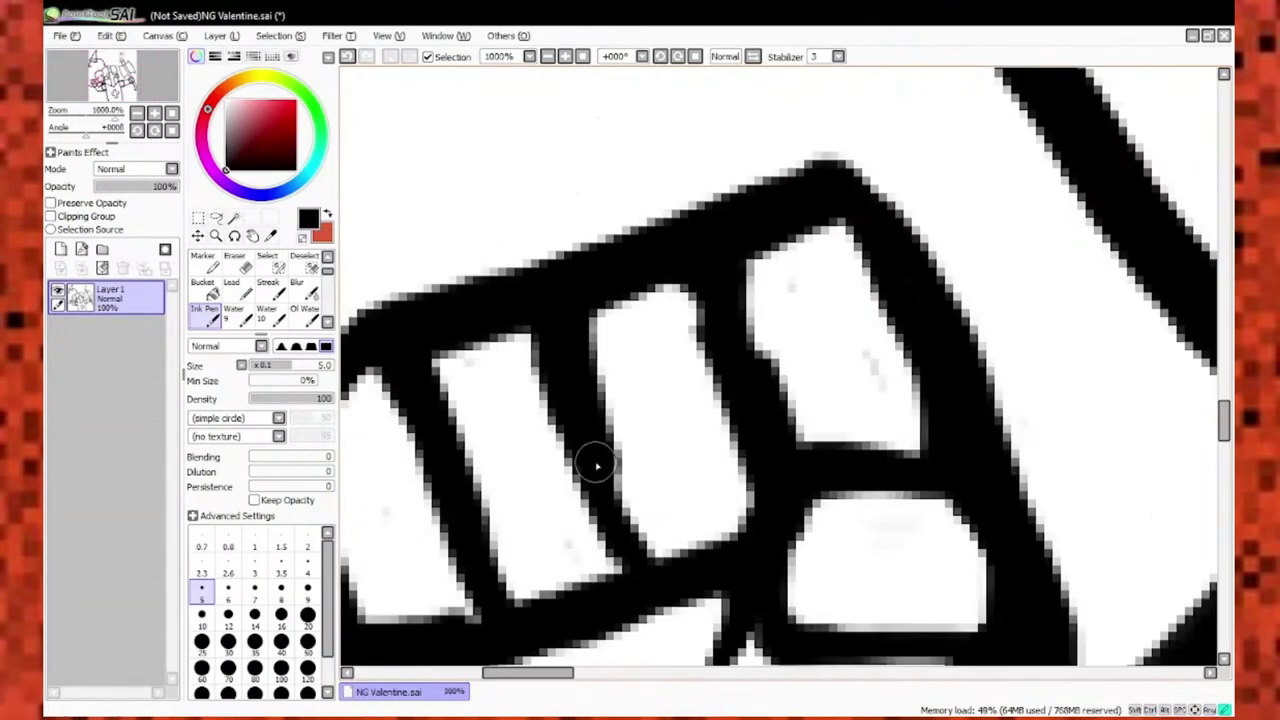
scroll(729, 486, down, 4)
scroll(813, 456, up, 4)
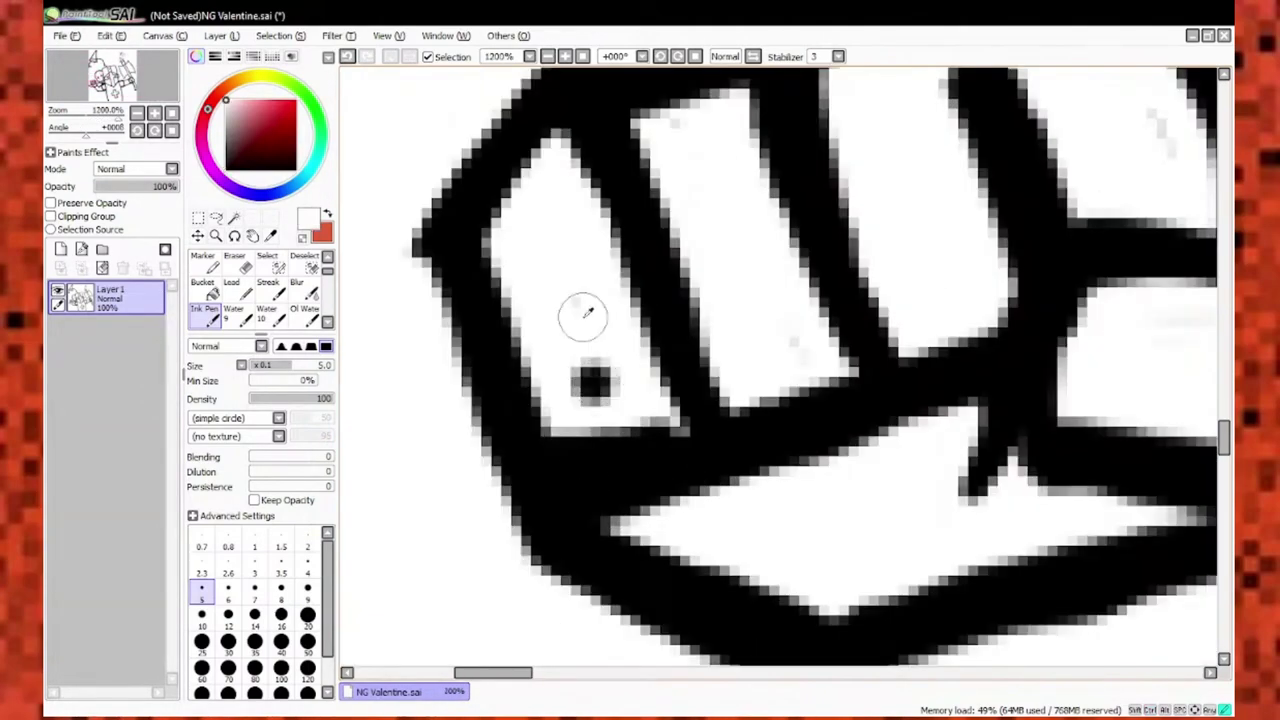
scroll(823, 363, down, 3)
scroll(828, 245, up, 3)
key(bracketleft)
scroll(828, 245, down, 8)
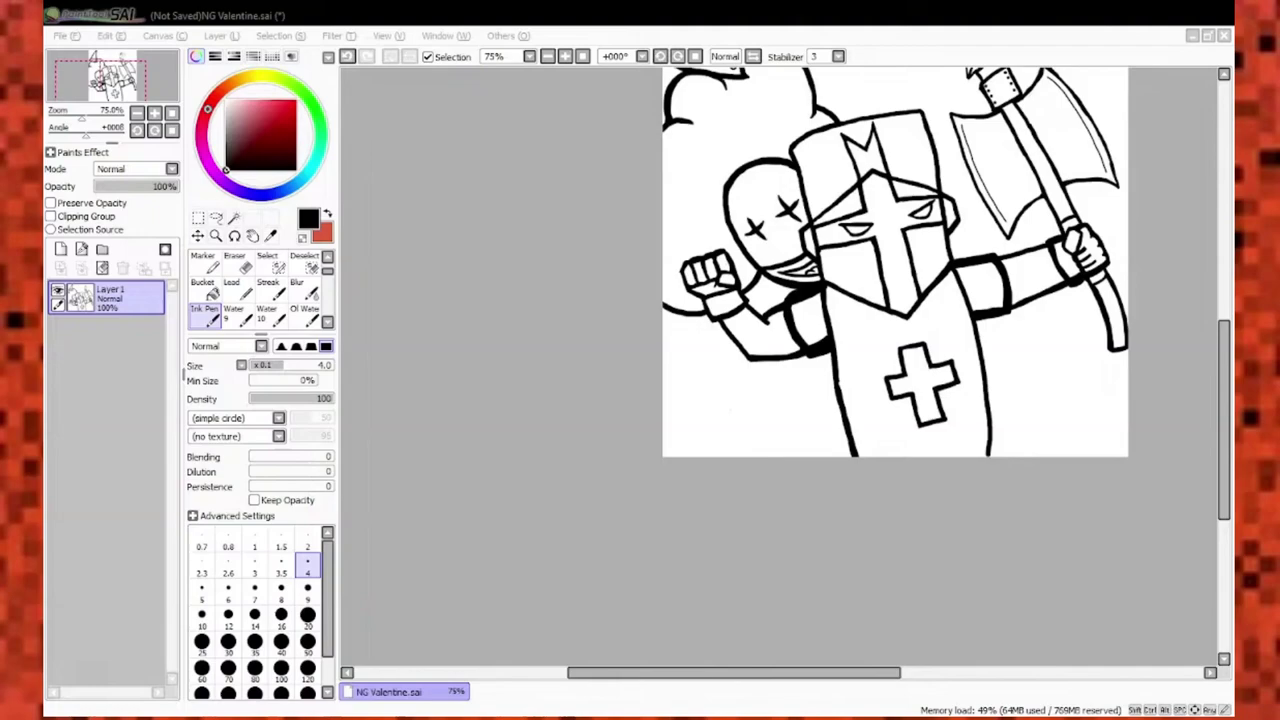
Thin the line beneath the raised fist's fingers with the Eraser and touch up the axe hand's knuckle notches with the Ink Pen, both at size 2.
scroll(780, 360, up, 1)
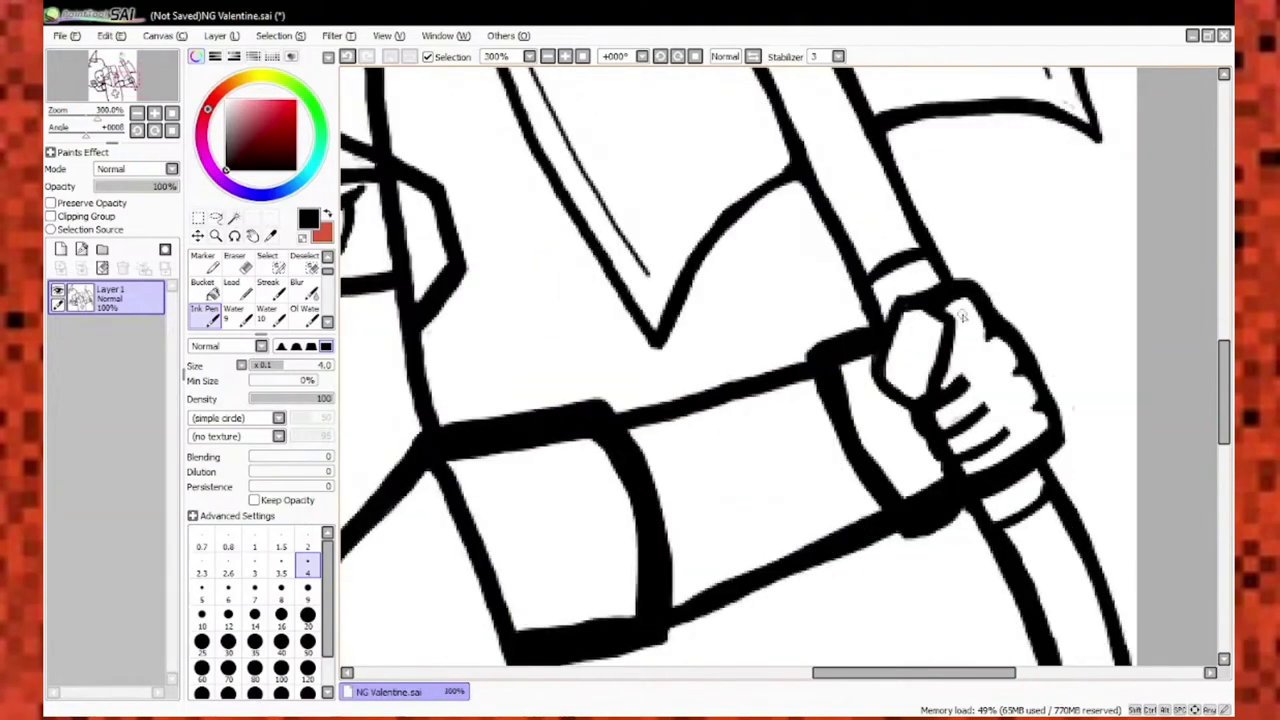
scroll(430, 420, up, 6)
key(bracketleft)
key(bracketleft)
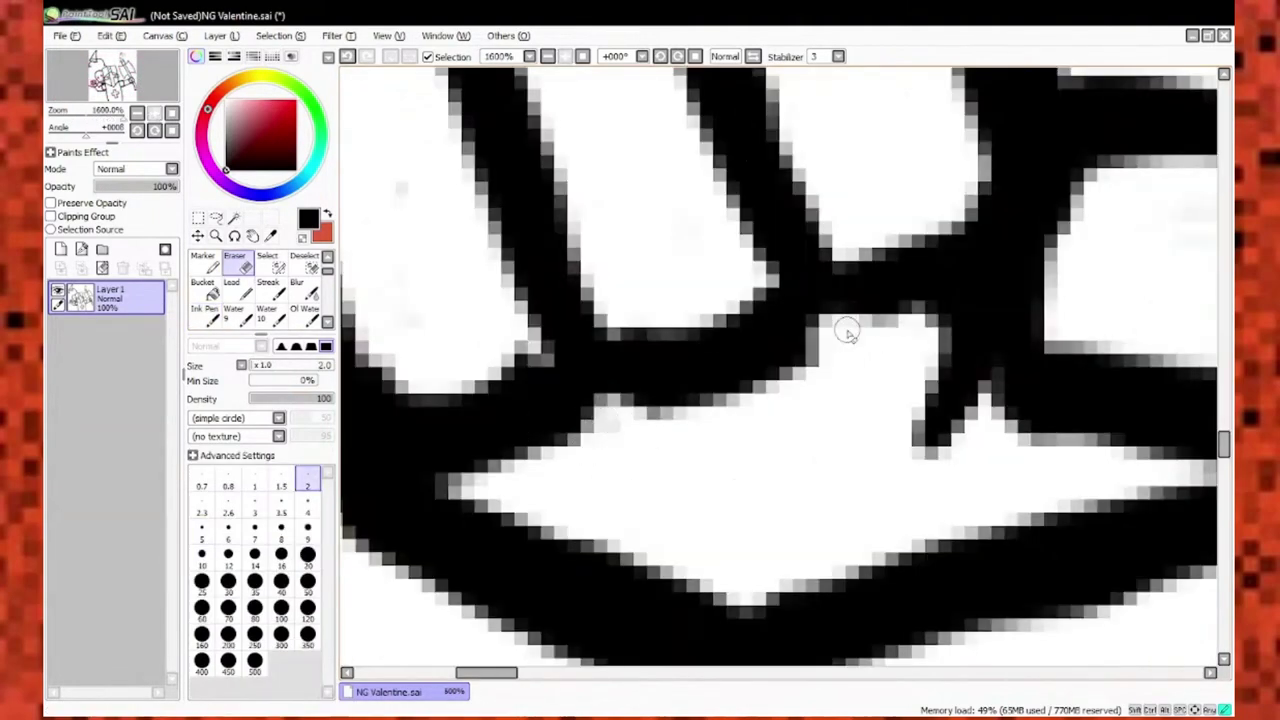
scroll(725, 395, down, 8)
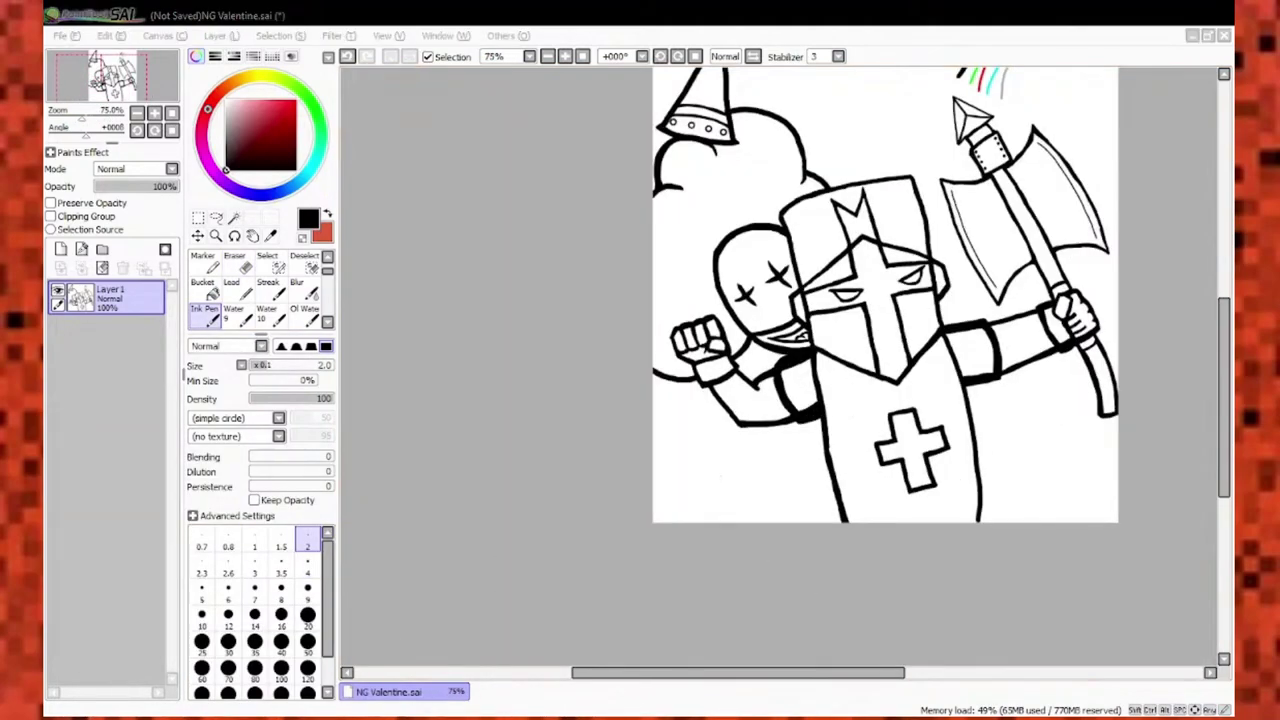
scroll(829, 395, up, 9)
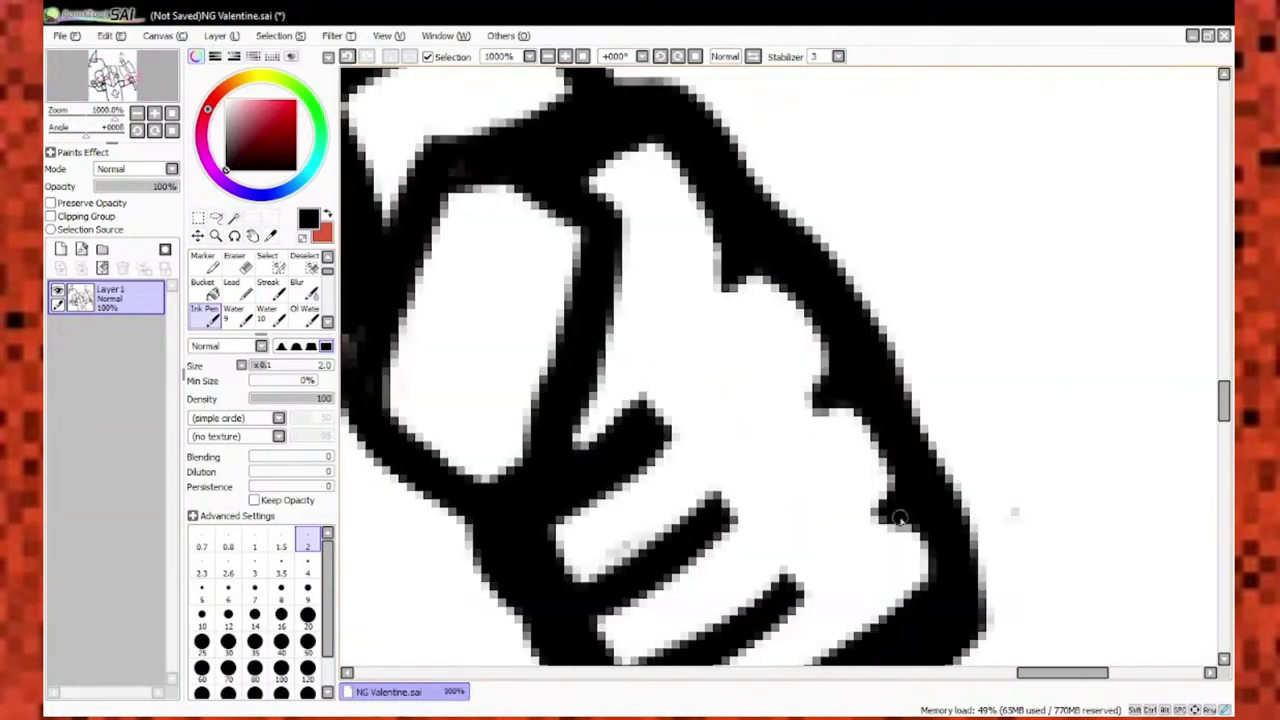
Erase the spear tip and the cap above the axe's collar with the Eraser at size 3.
scroll(899, 518, down, 7)
key(ctrl)
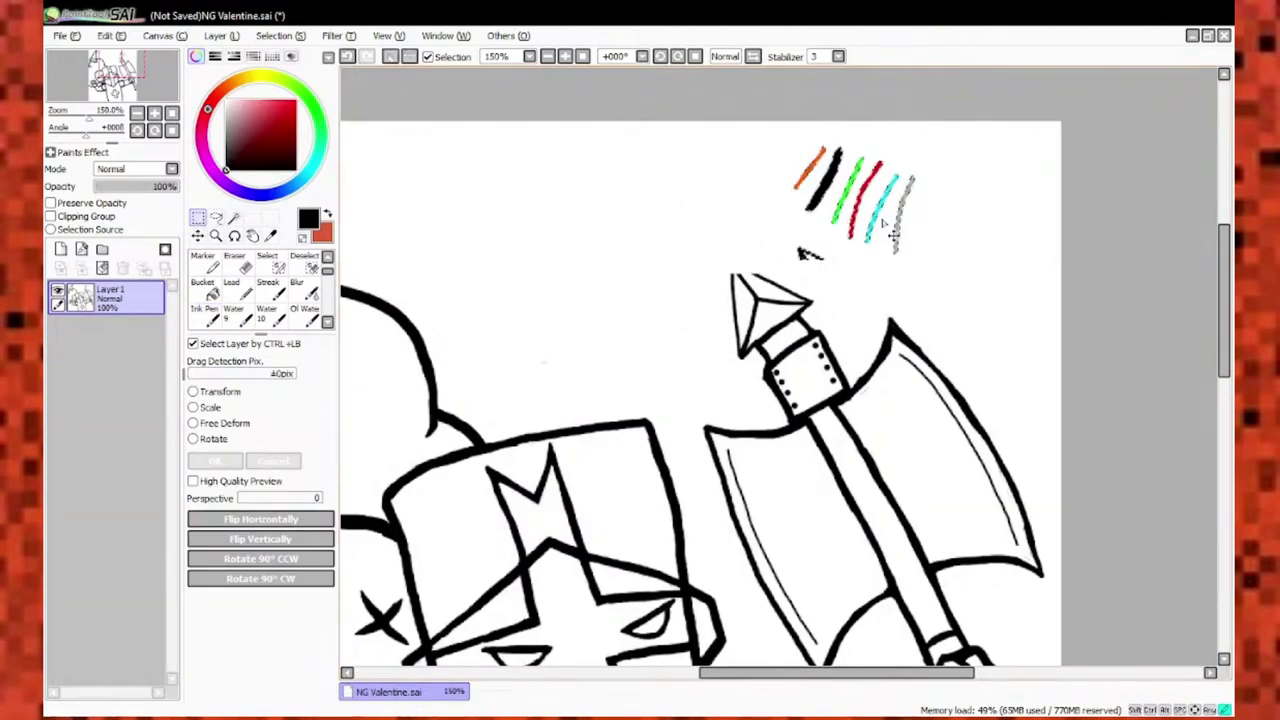
key(e)
scroll(778, 332, up, 6)
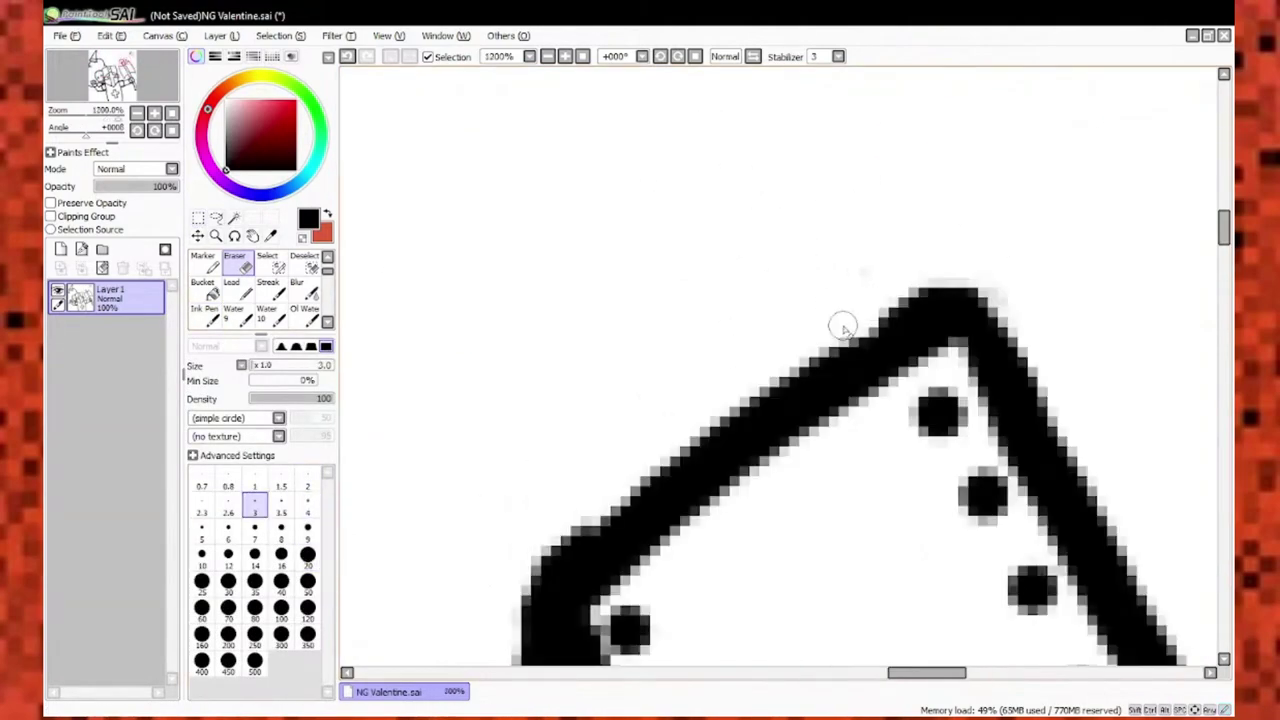
Draw a rounded cap above the axe's studded collar in black with the Ink Pen at size 4 and tidy its edges with the Eraser.
scroll(763, 346, down, 9)
scroll(760, 400, up, 6)
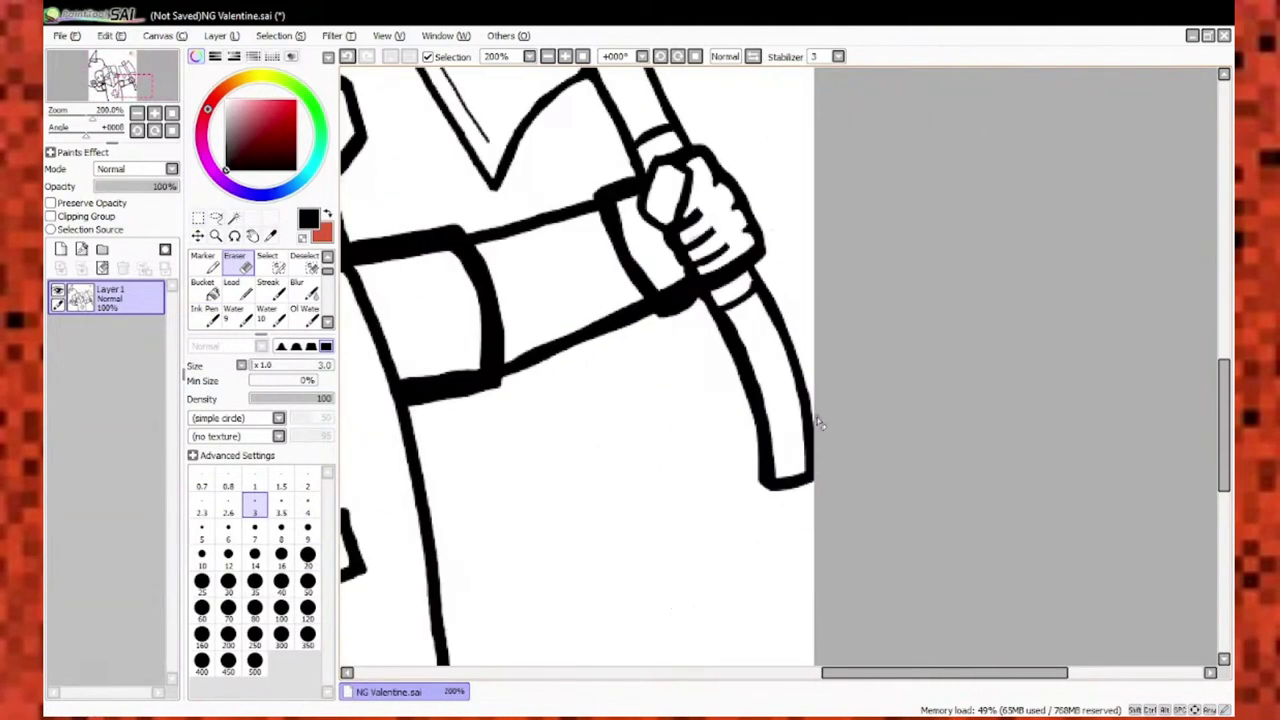
scroll(760, 400, down, 7)
scroll(760, 350, up, 4)
click(204, 314)
scroll(760, 300, up, 4)
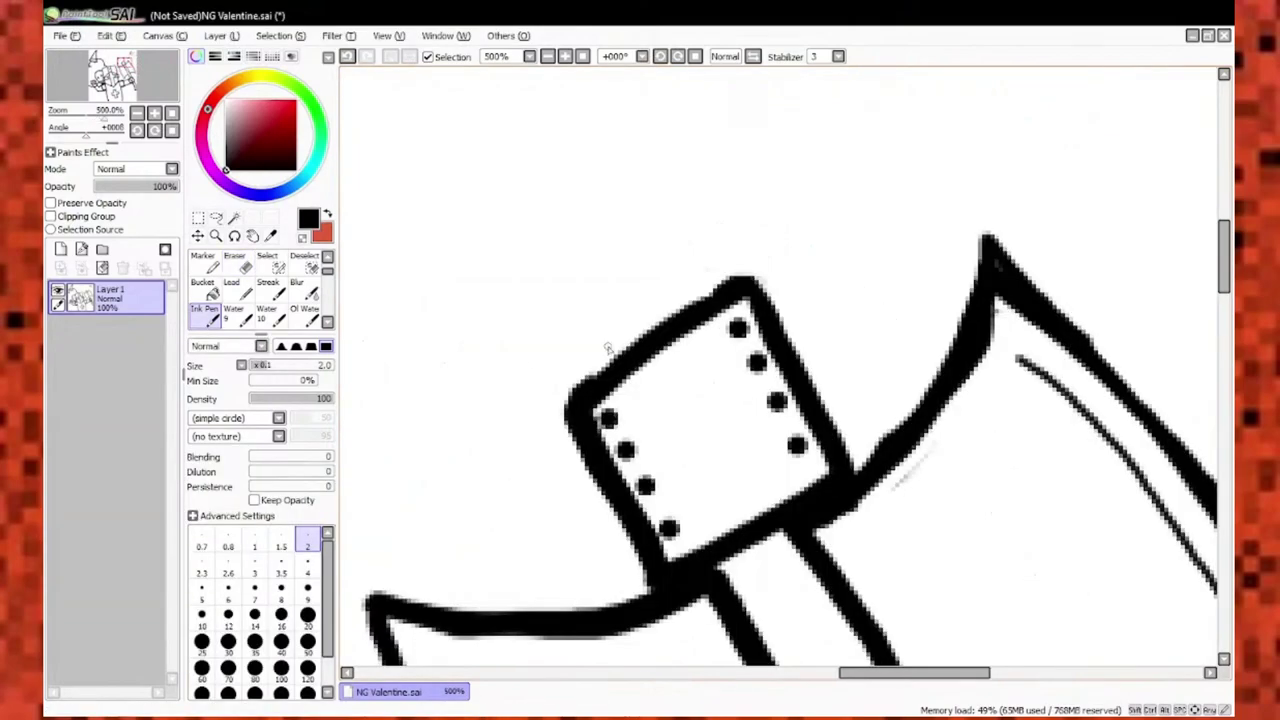
key(bracketright)
key(bracketright)
key(bracketright)
key(bracketright)
key(bracketright)
mouse_move(766, 297)
mouse_down()
mouse_move(433, 353)
mouse_move(398, 410)
mouse_up()
drag(480, 525, 700, 200)
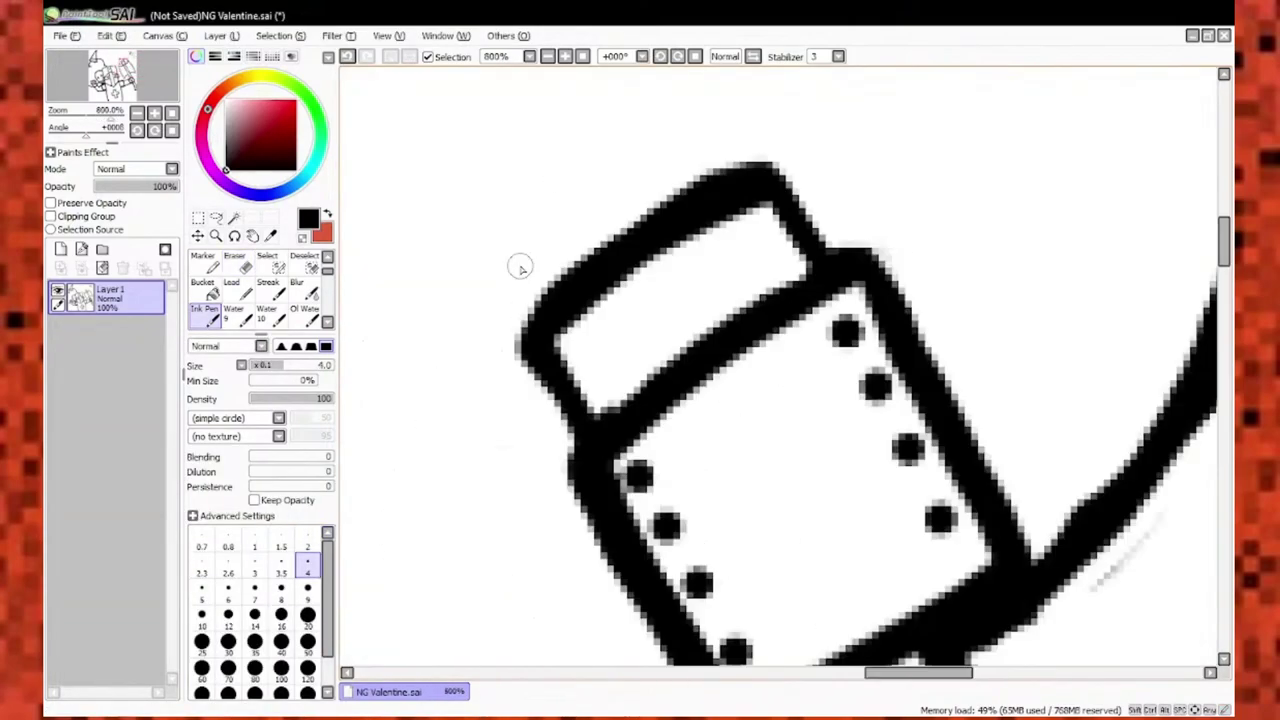
key(e)
scroll(486, 309, up, 2)
scroll(655, 215, down, 2)
scroll(655, 213, down, 8)
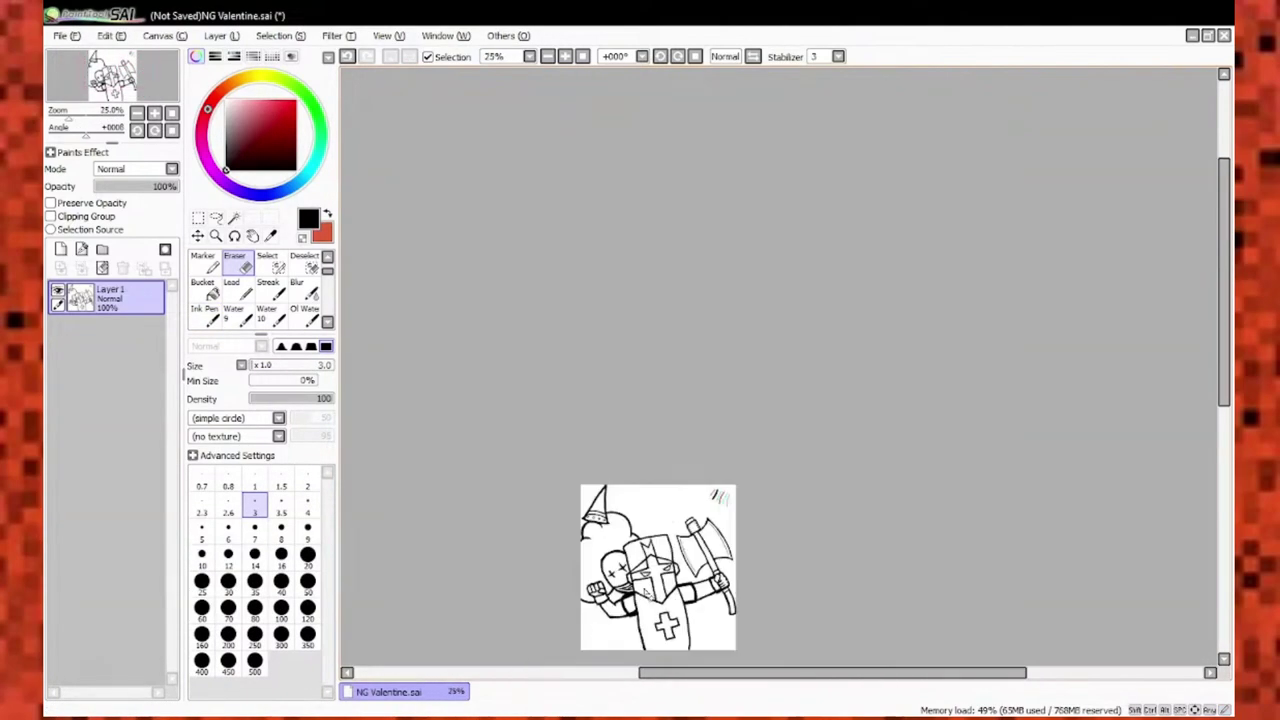
Examine the raised fist, the helmet's upper edge and the cross on the tunic for line art that needs refining.
scroll(550, 478, up, 9)
key(n)
scroll(857, 449, down, 7)
key(e)
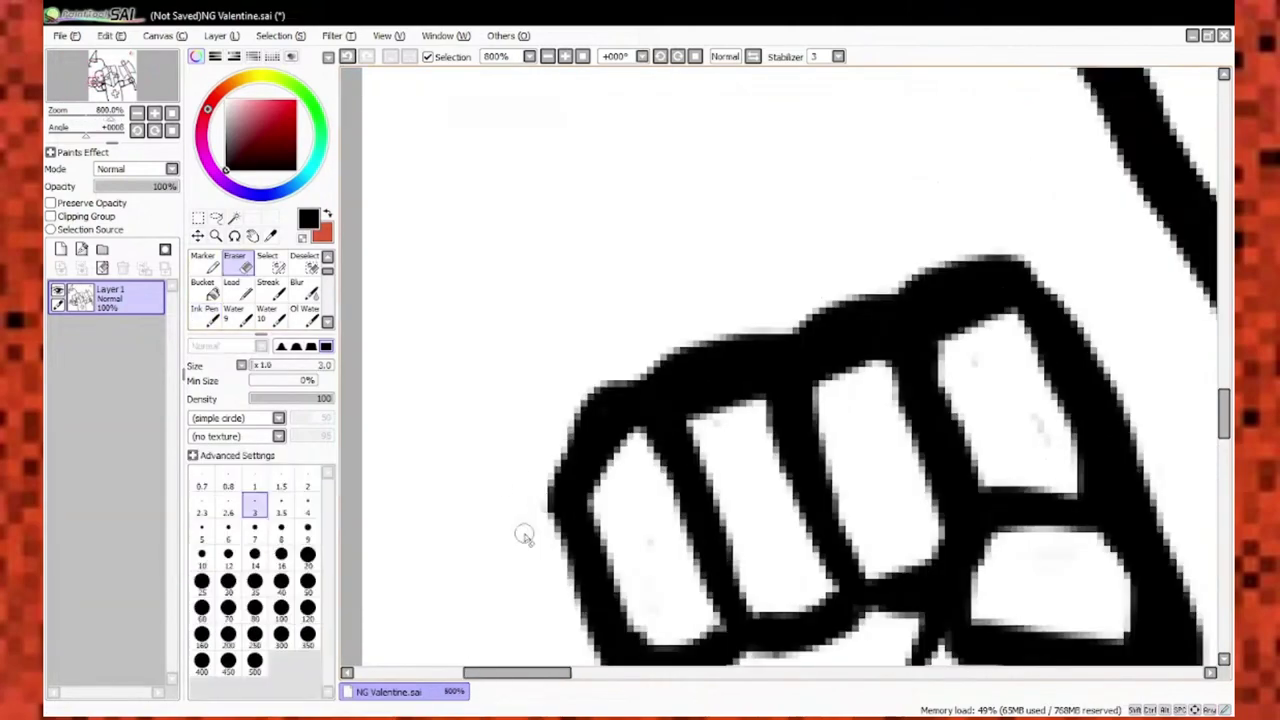
scroll(720, 390, up, 4)
key(n)
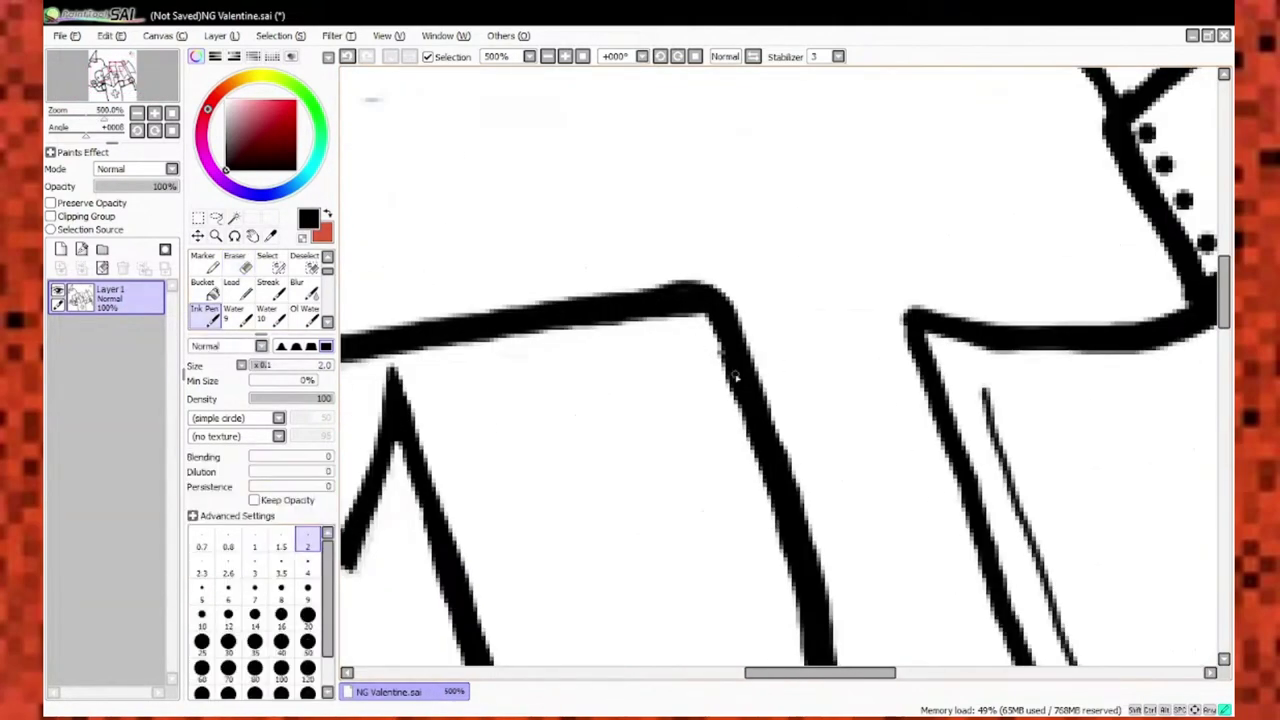
scroll(735, 377, down, 4)
scroll(643, 528, up, 2)
scroll(640, 400, down, 5)
scroll(843, 371, up, 6)
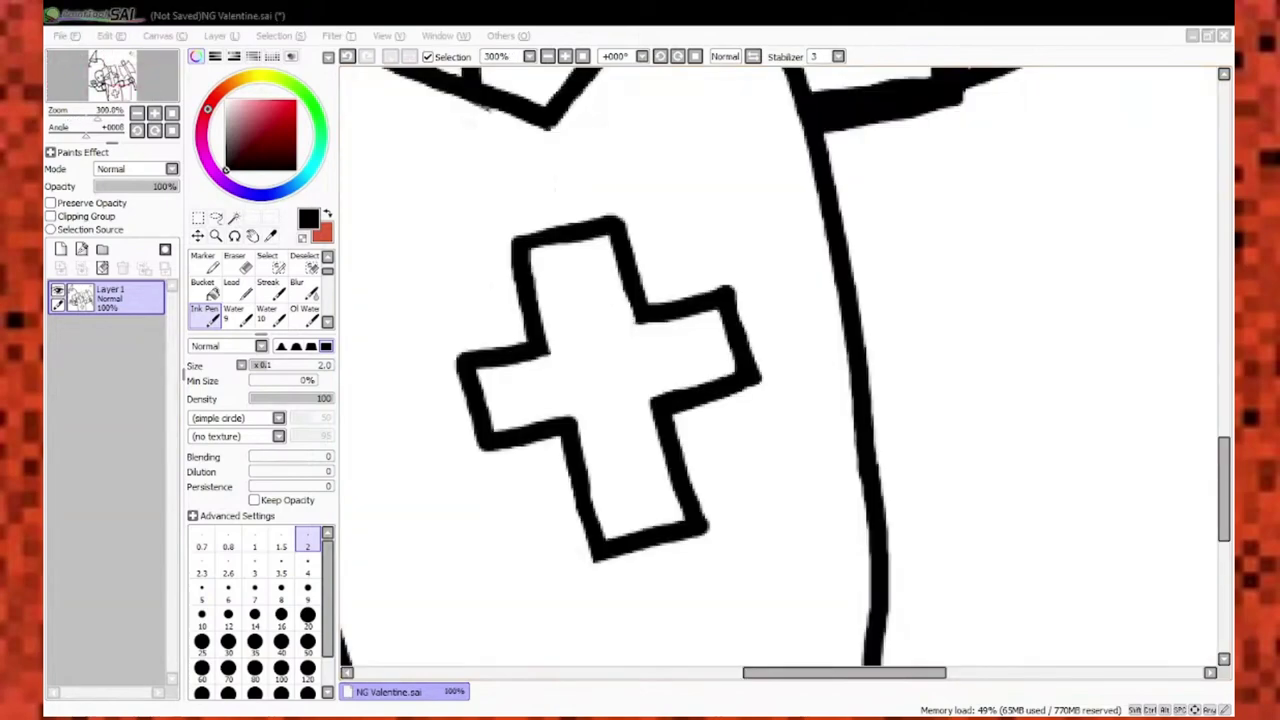
scroll(663, 374, down, 4)
scroll(663, 374, up, 7)
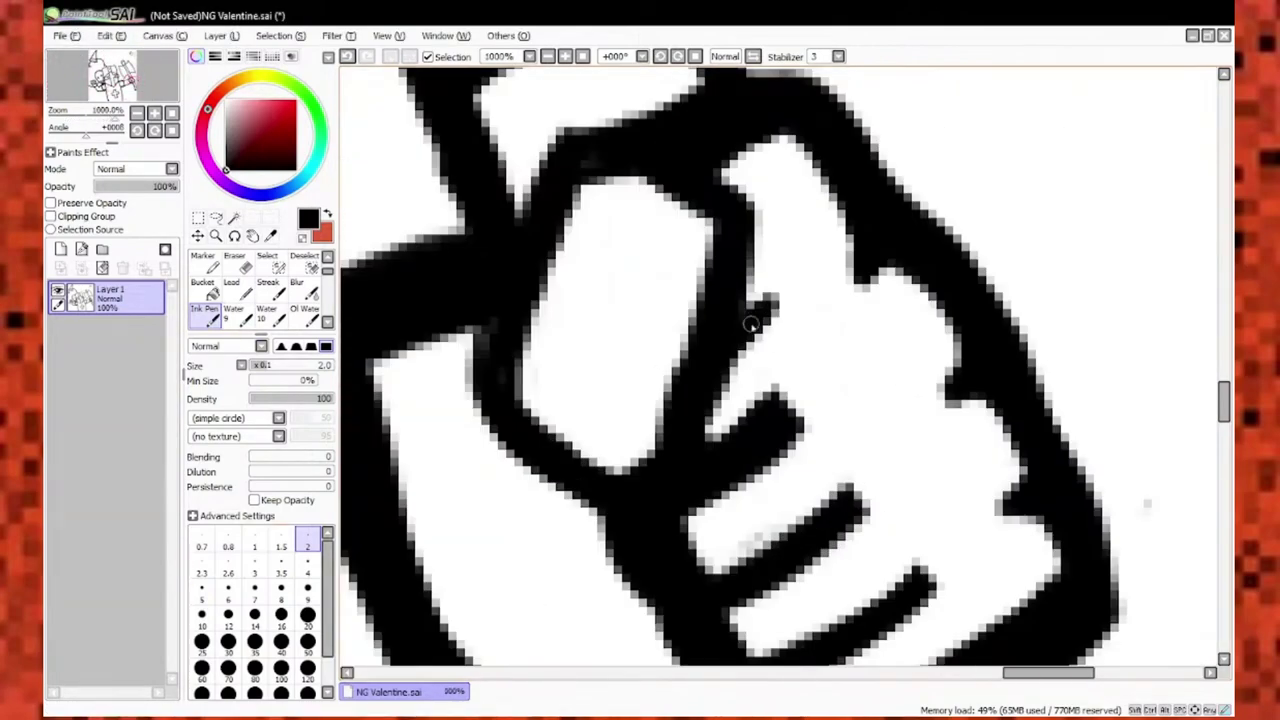
Reshape the line between the axe hand's thumb and fingers by thinning it with the Eraser and redrawing it with the Ink Pen, both at size 2.
key(e)
drag(700, 425, 740, 253)
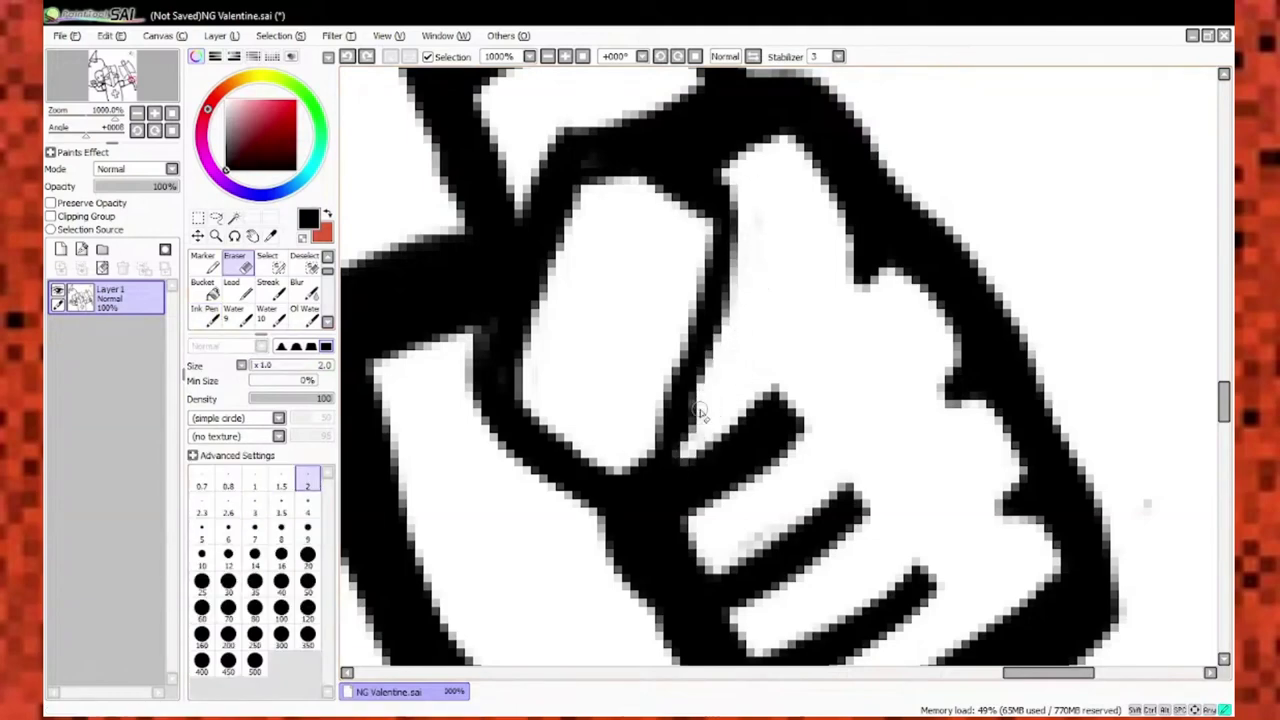
key(n)
mouse_move(700, 425)
mouse_down()
mouse_move(643, 443)
mouse_move(677, 266)
mouse_move(700, 230)
mouse_up()
key(e)
key(n)
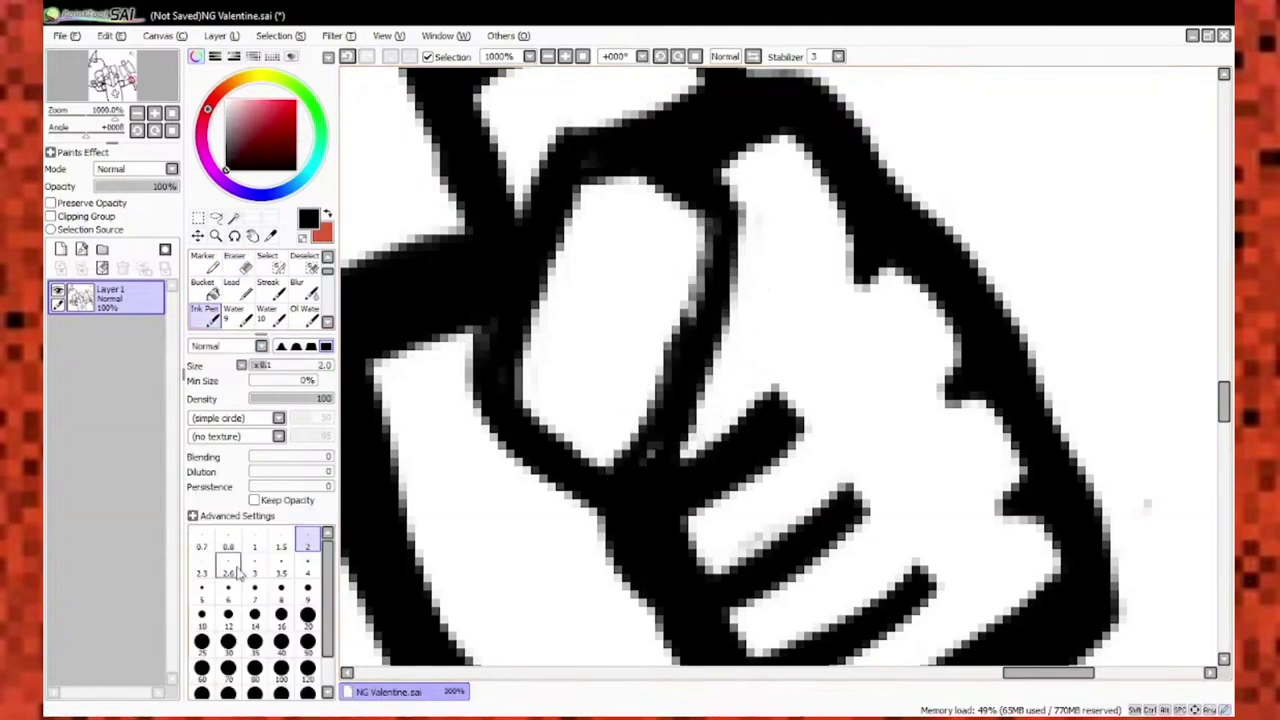
scroll(663, 374, down, 3)
scroll(623, 200, up, 3)
drag(645, 440, 680, 205)
key(e)
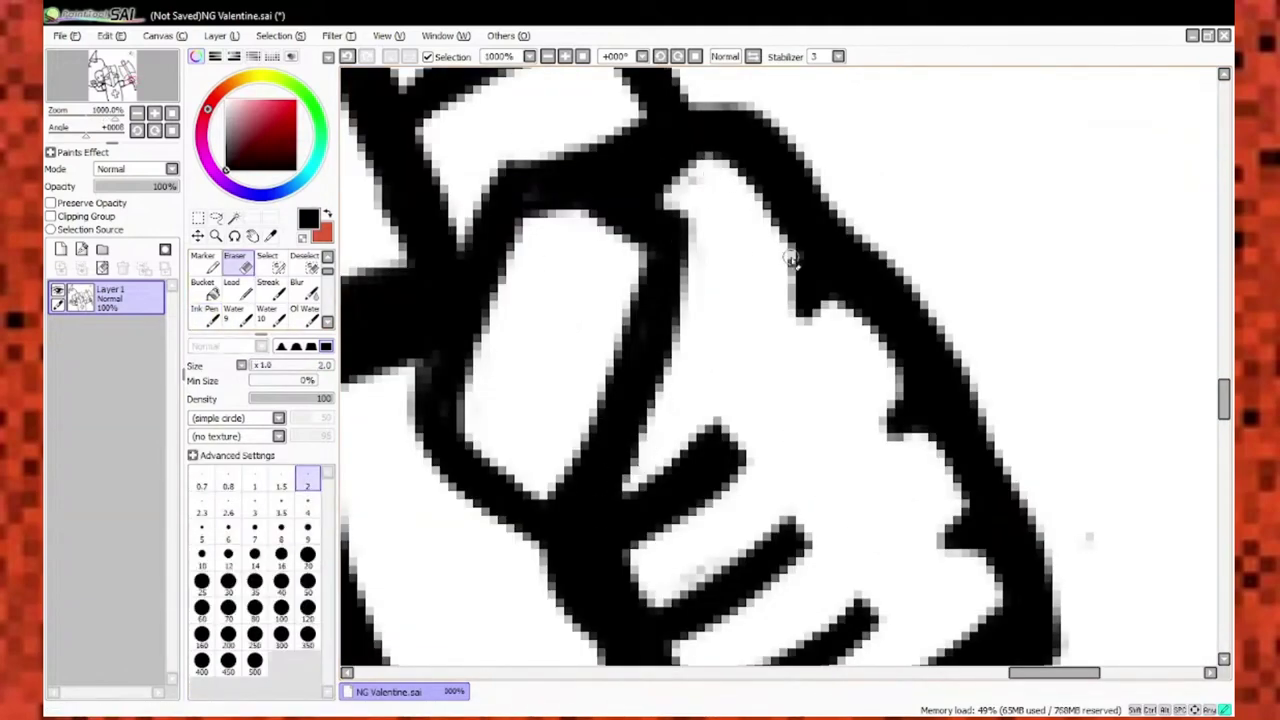
Refine the axe hand's upper knuckle notch and finger contours with the Ink Pen and Eraser at size 2.
key(n)
key(e)
scroll(705, 380, down, 3)
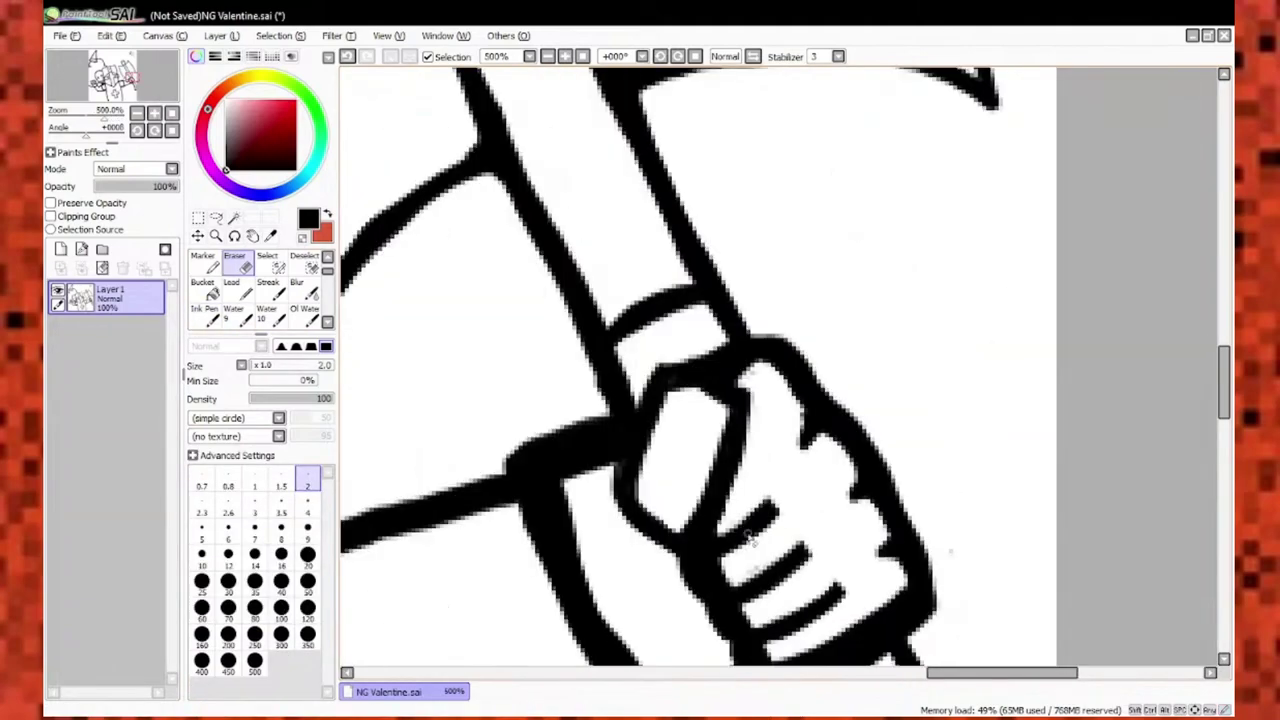
scroll(745, 280, up, 3)
key(n)
key(e)
scroll(745, 310, down, 3)
scroll(745, 310, up, 3)
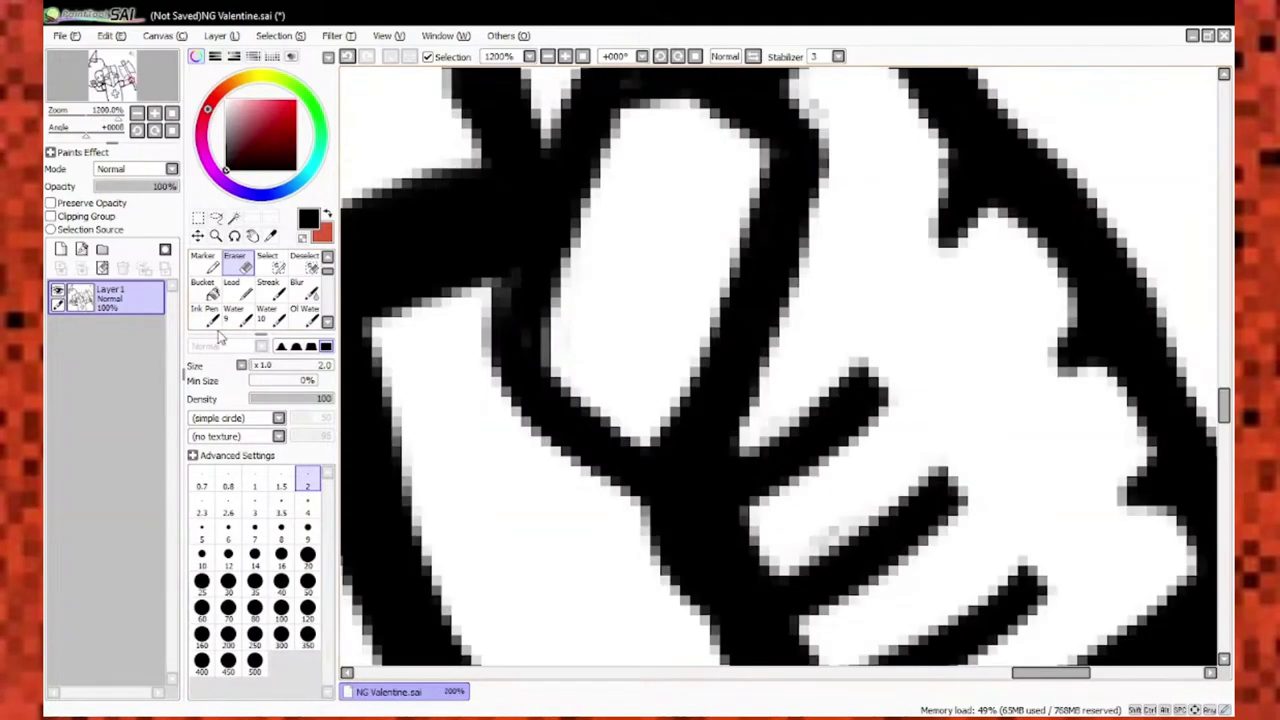
key(n)
scroll(799, 301, up, 2)
scroll(799, 301, down, 1)
key(e)
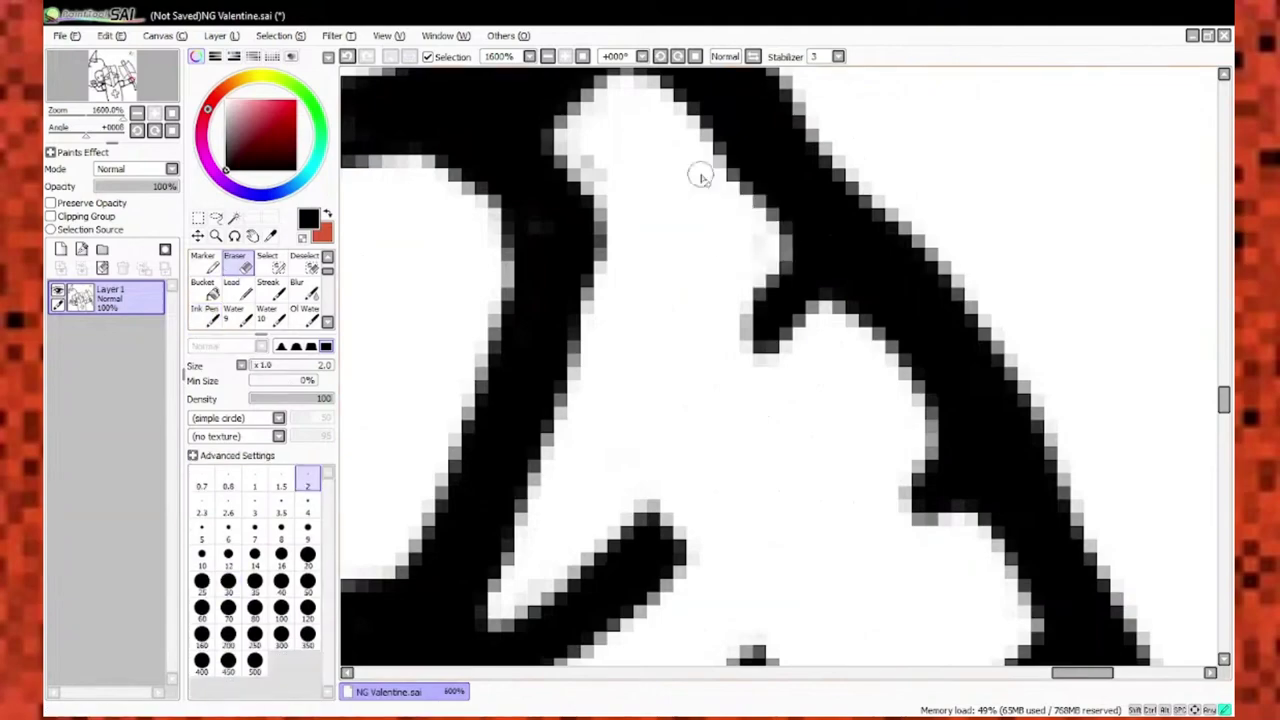
key(n)
scroll(697, 171, down, 3)
scroll(900, 382, up, 3)
scroll(900, 382, down, 8)
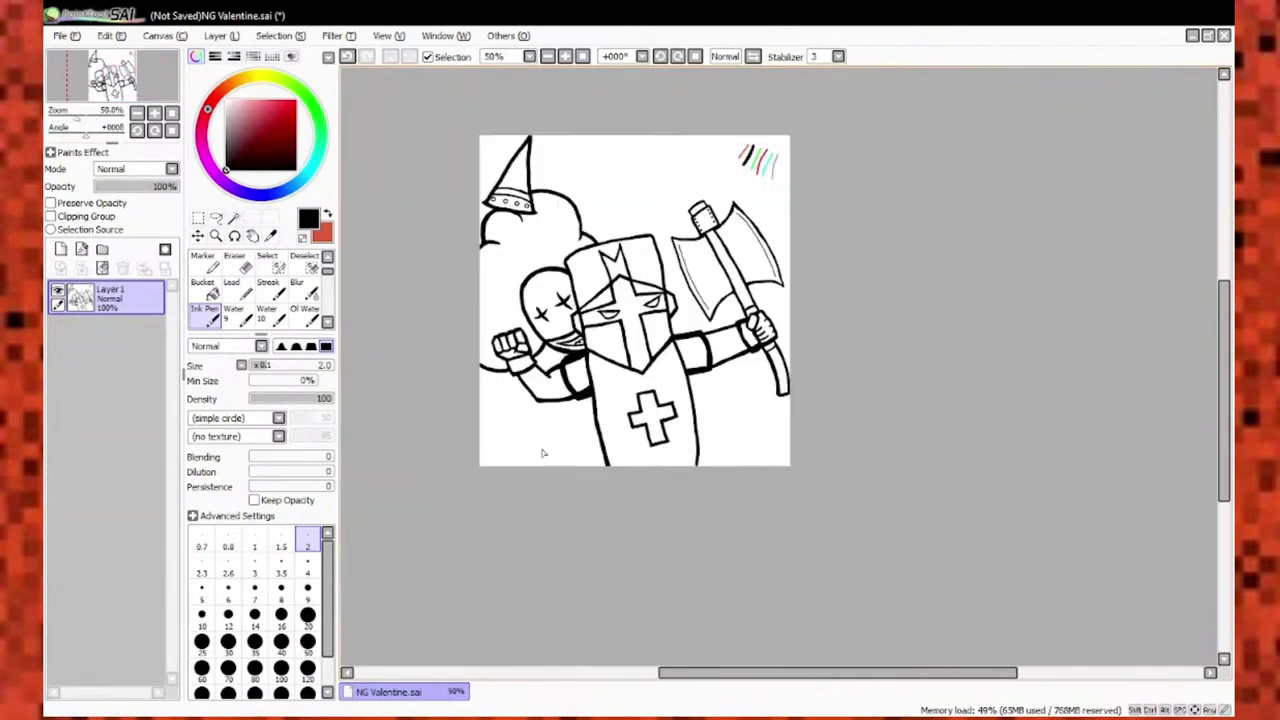
Draw a diagonal row of three hearts between the cloud figure's hat and the helmet in black with the Ink Pen at size 5.
scroll(543, 449, up, 4)
key(bracketright)
key(bracketright)
key(bracketright)
key(bracketright)
key(bracketright)
key(bracketright)
scroll(658, 313, up, 2)
drag(658, 313, 640, 480)
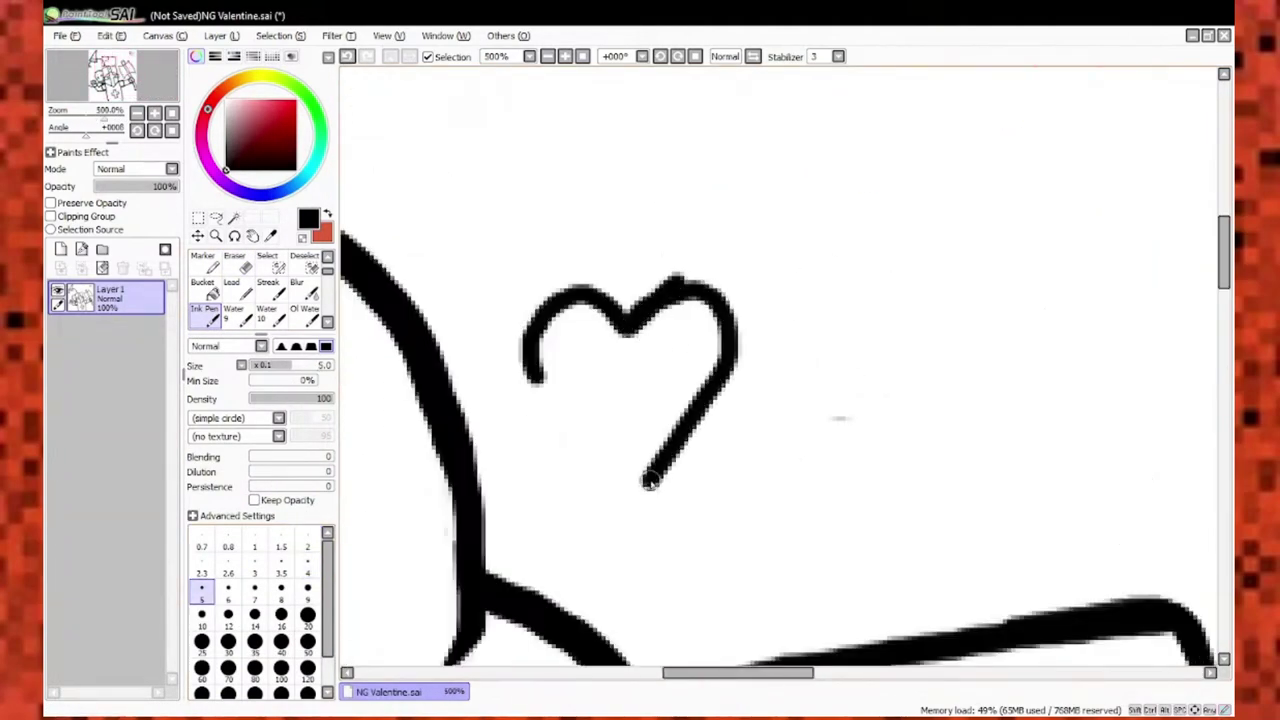
scroll(640, 480, down, 2)
scroll(640, 400, up, 1)
drag(650, 292, 752, 283)
scroll(697, 390, down, 2)
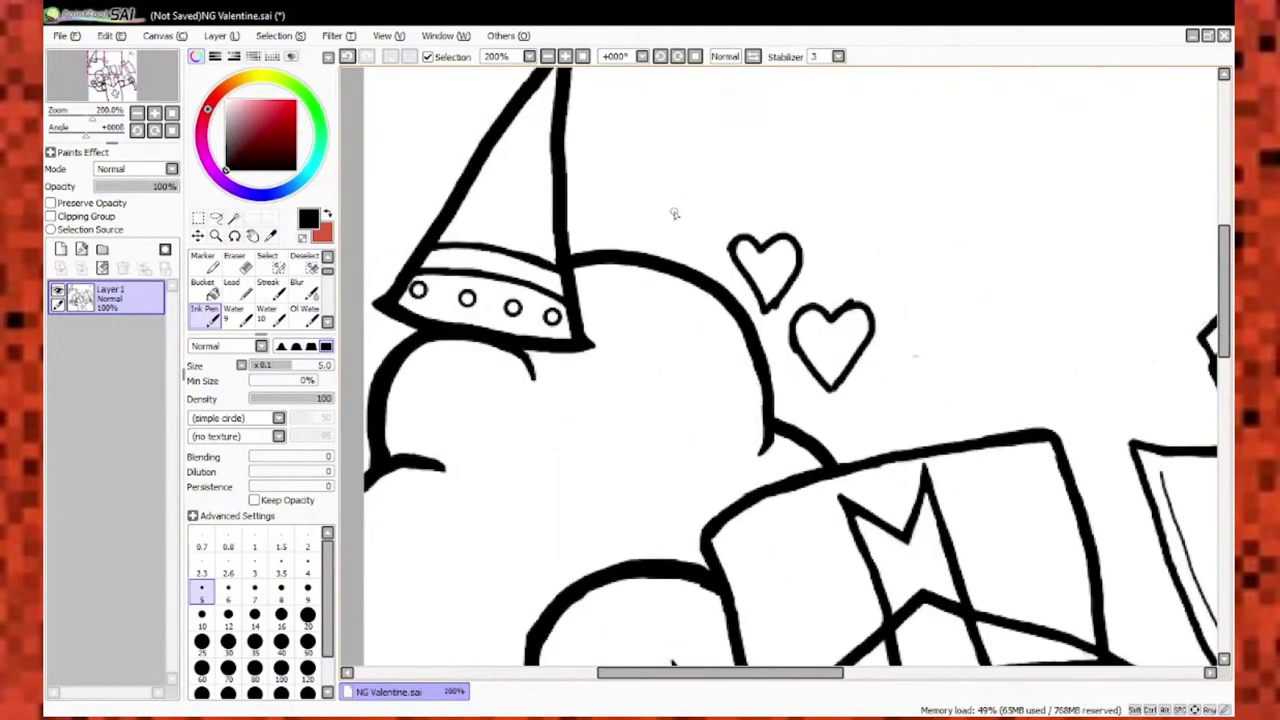
scroll(697, 390, up, 4)
scroll(697, 390, down, 6)
scroll(640, 480, up, 4)
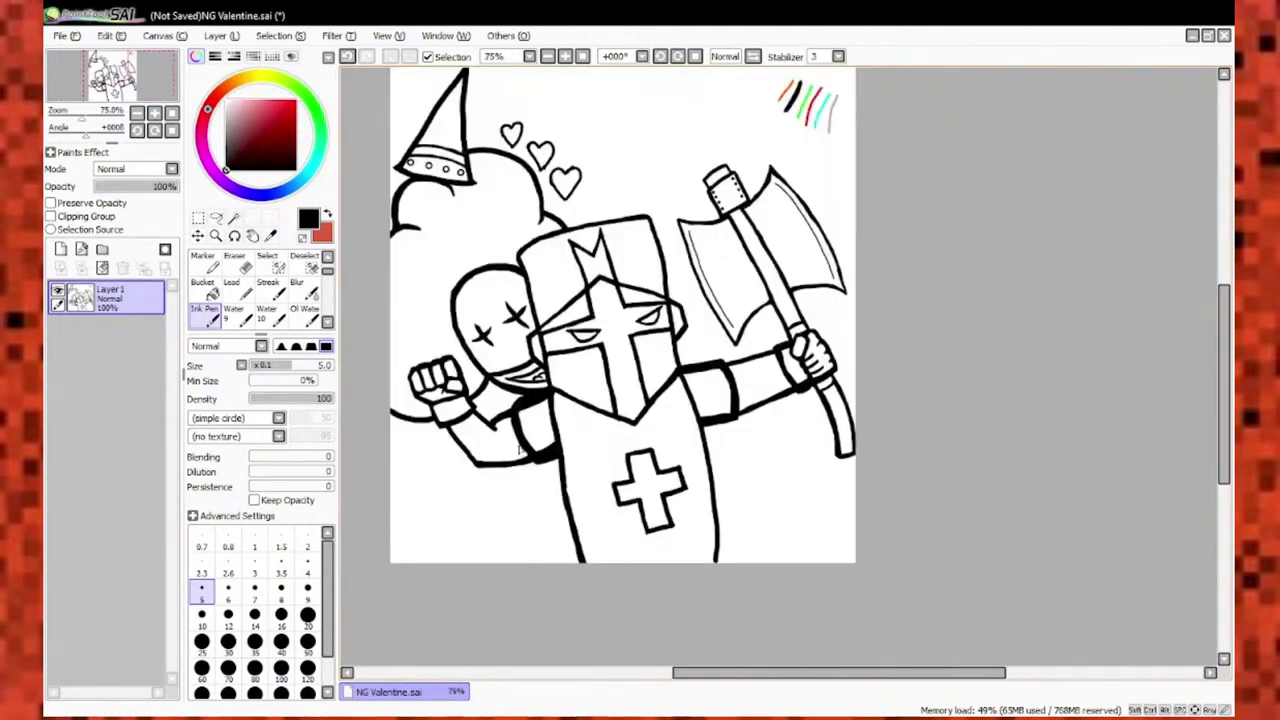
Try to draw a flame with wavy tips around the raised fist with the Ink Pen at size 4.
scroll(602, 288, up, 2)
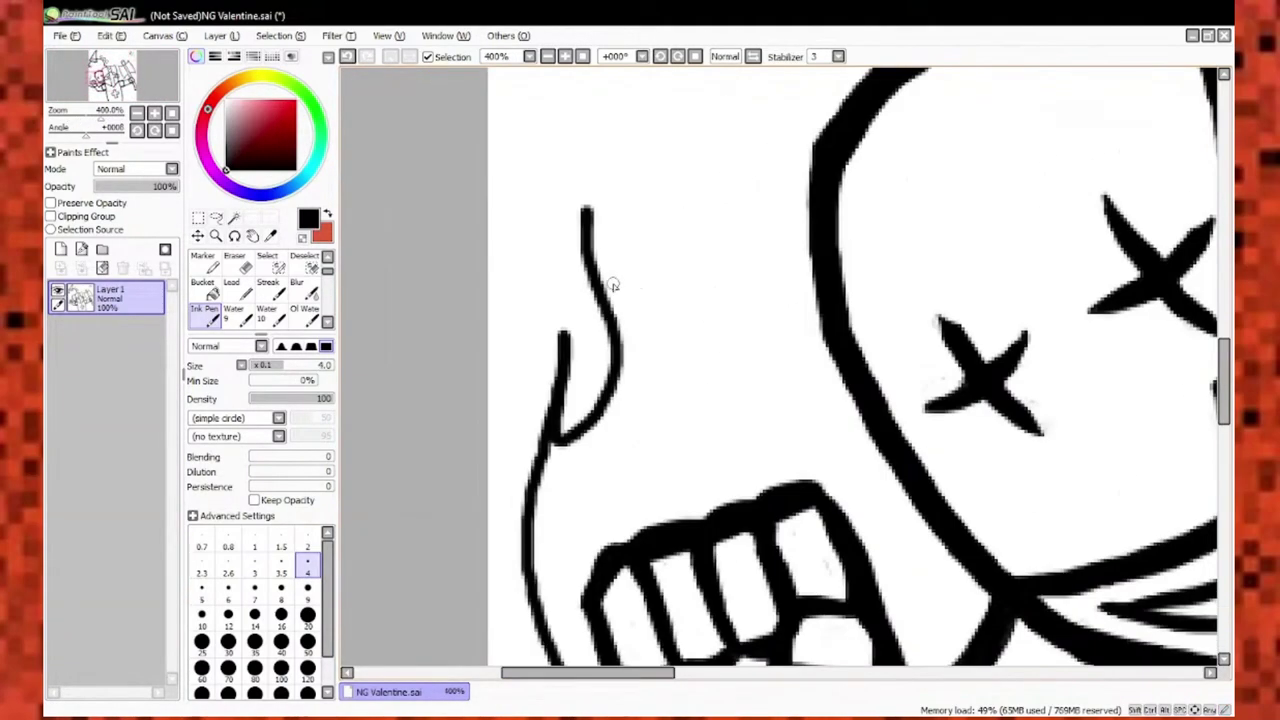
drag(610, 390, 690, 230)
drag(700, 385, 800, 190)
scroll(800, 400, down, 1)
drag(830, 385, 786, 445)
key(ctrl+z)
scroll(473, 517, down, 3)
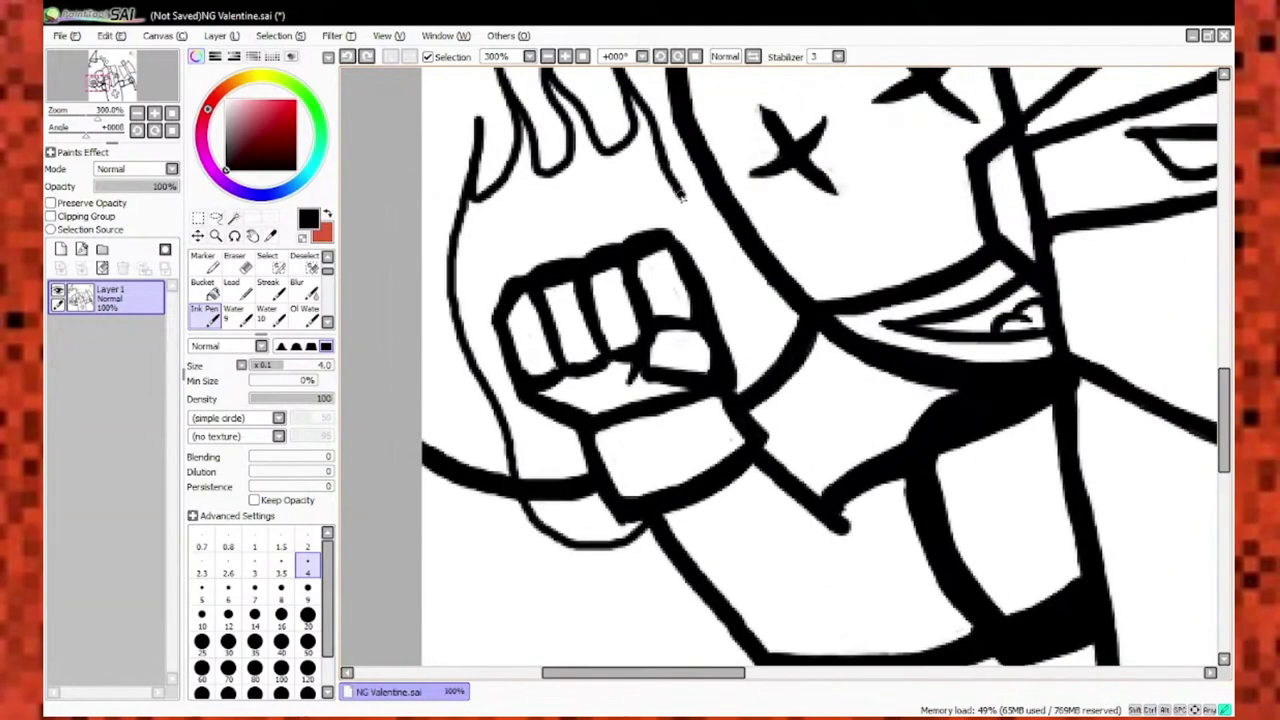
scroll(473, 517, up, 5)
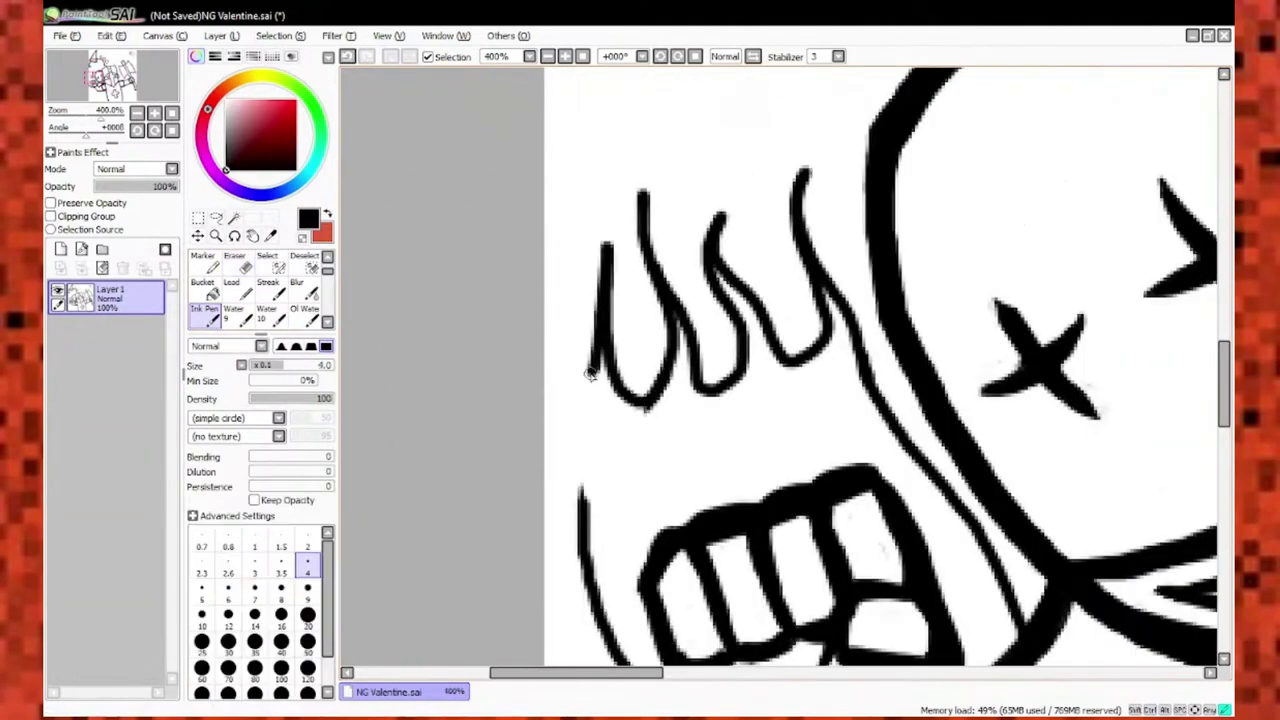
scroll(580, 294, down, 6)
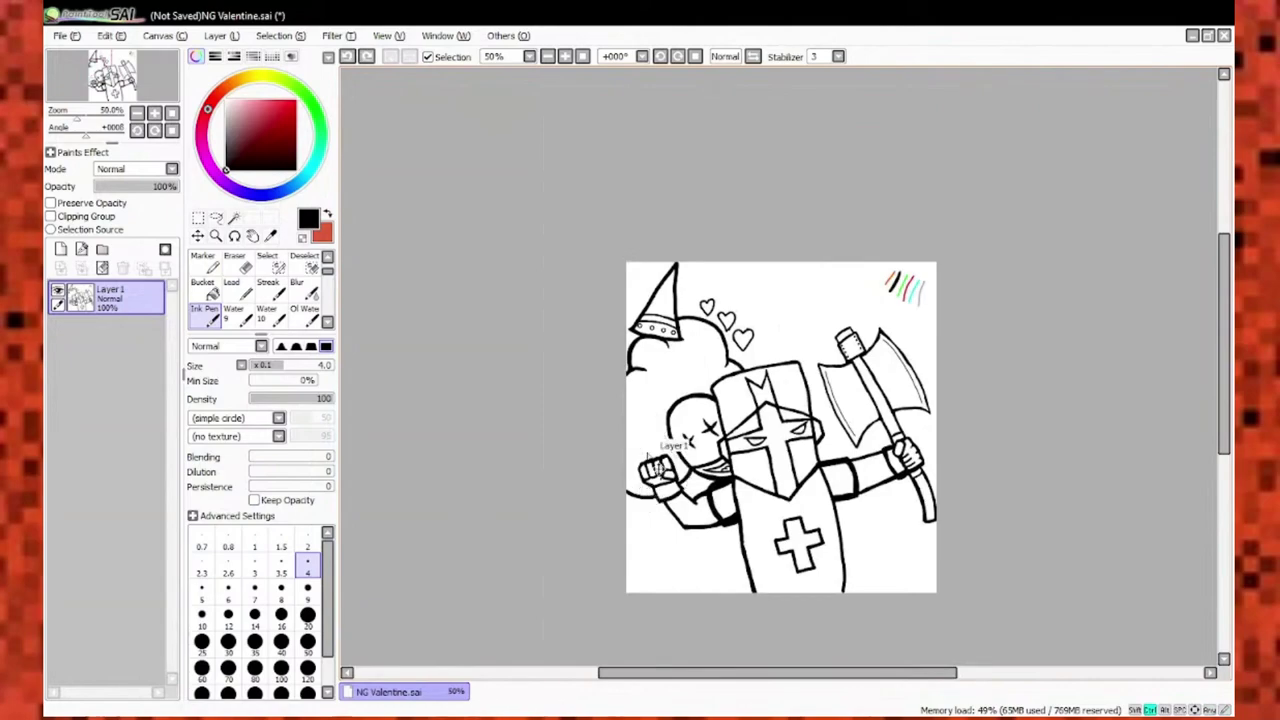
Outline the flame's sides and base around the raised fist with the Ink Pen at size 4, trimming a misplaced side with the Eraser at size 20.
scroll(648, 456, up, 5)
scroll(748, 203, up, 3)
scroll(508, 338, down, 2)
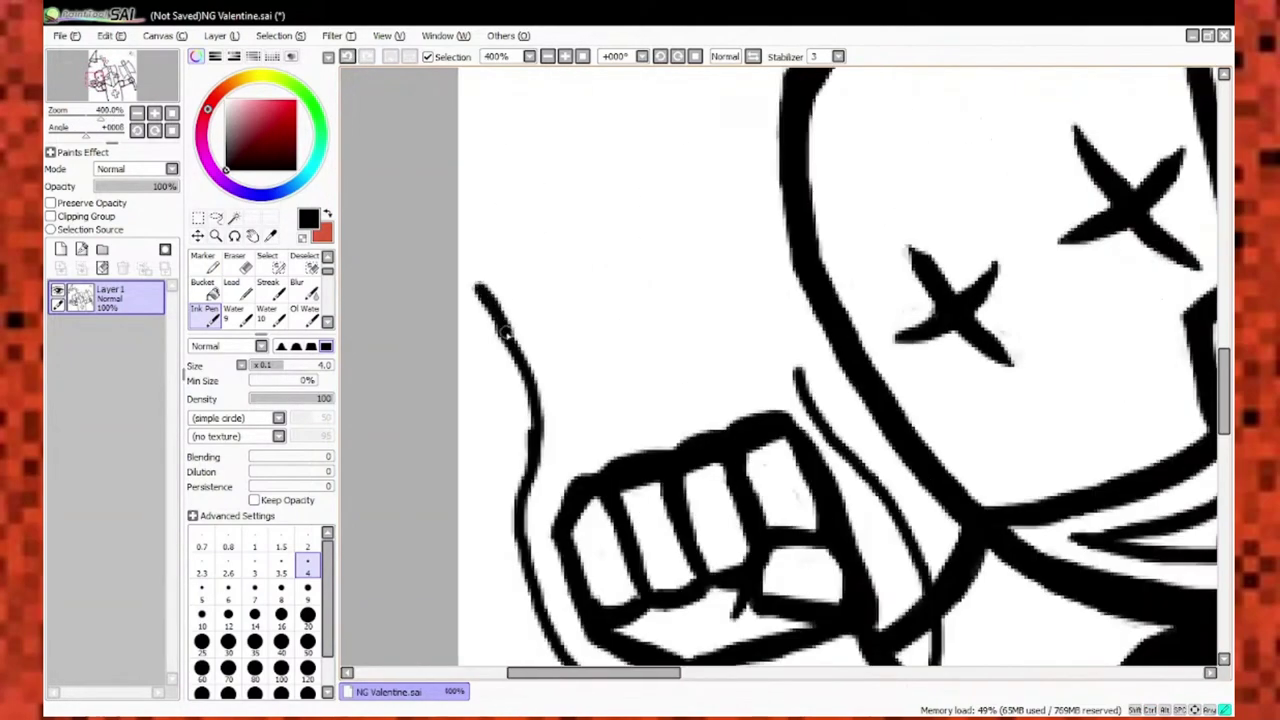
scroll(645, 283, down, 4)
scroll(397, 491, up, 4)
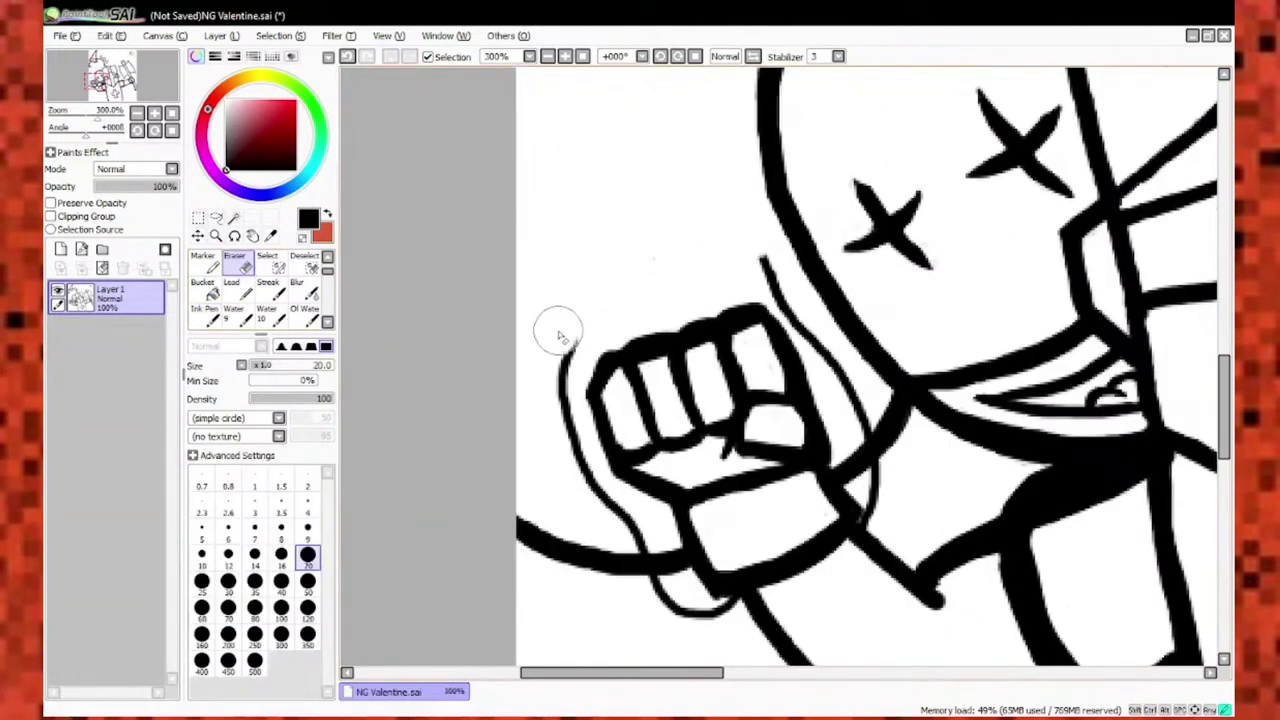
scroll(630, 278, down, 5)
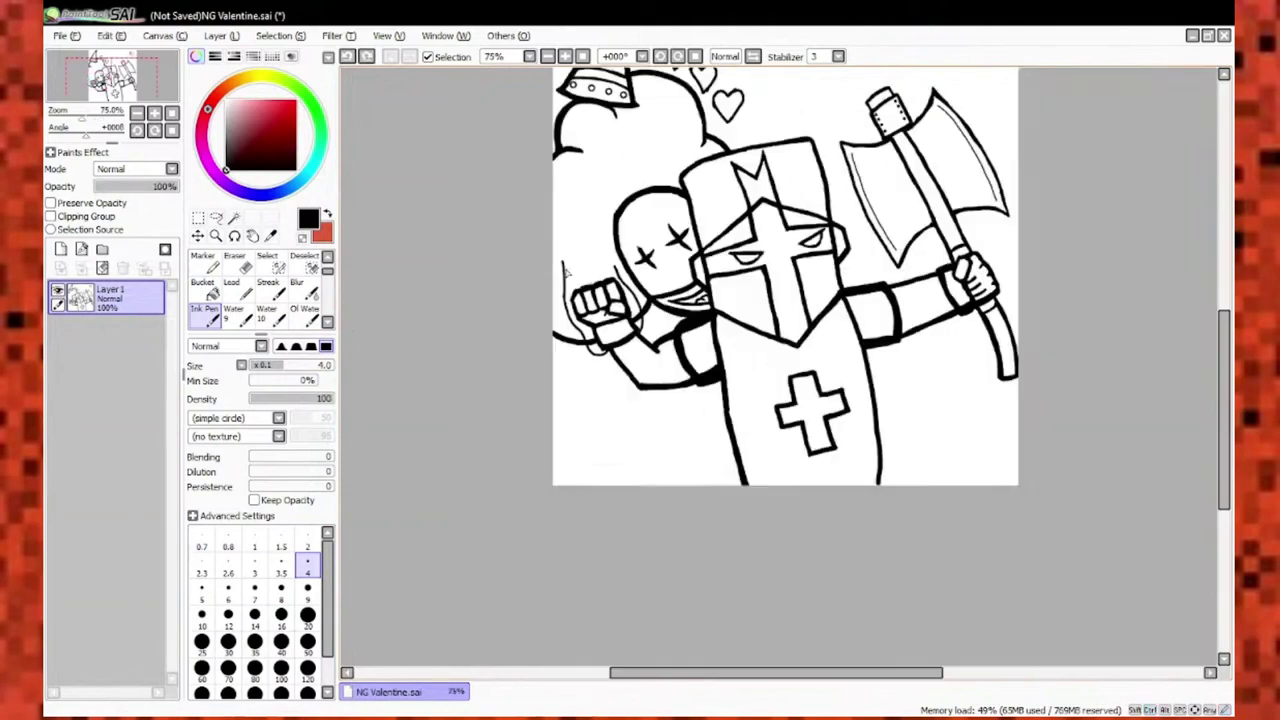
Draw the flame's pointed, wavy tongues above the raised fist with the Ink Pen at size 2.
scroll(513, 266, up, 6)
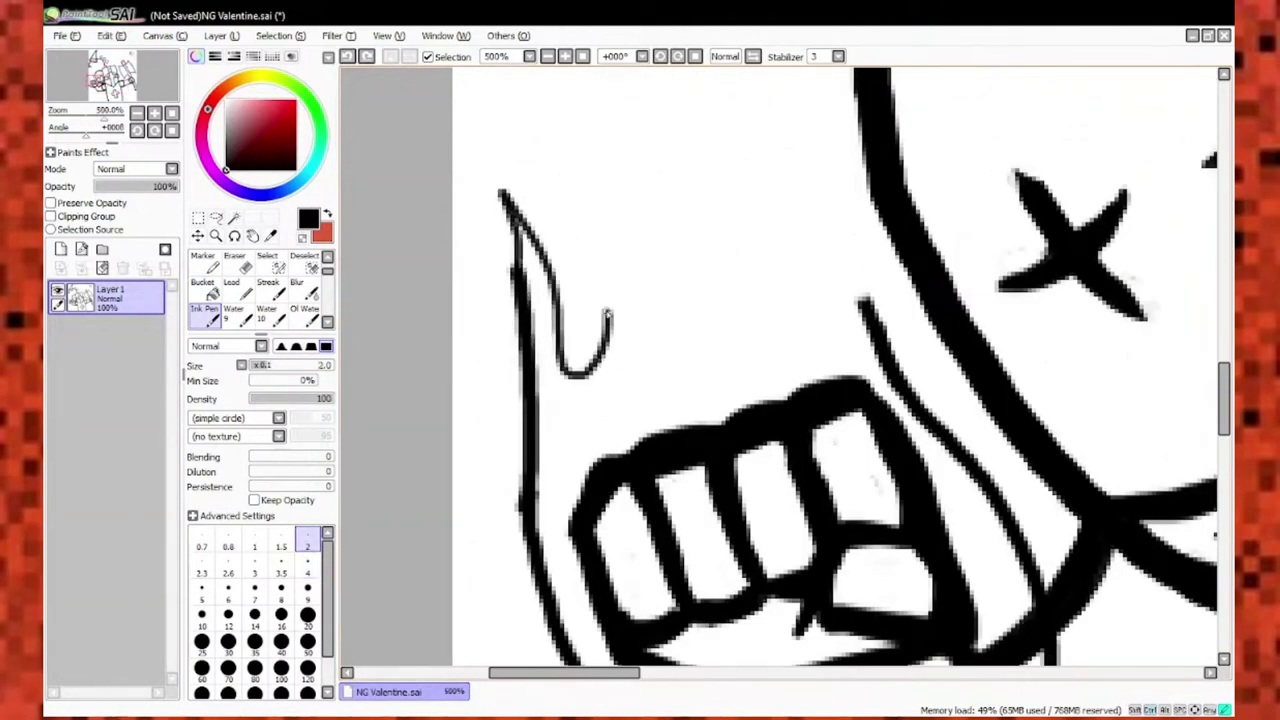
mouse_move(607, 316)
mouse_down()
mouse_move(700, 300)
mouse_move(840, 140)
mouse_up()
scroll(700, 300, down, 5)
scroll(600, 350, up, 6)
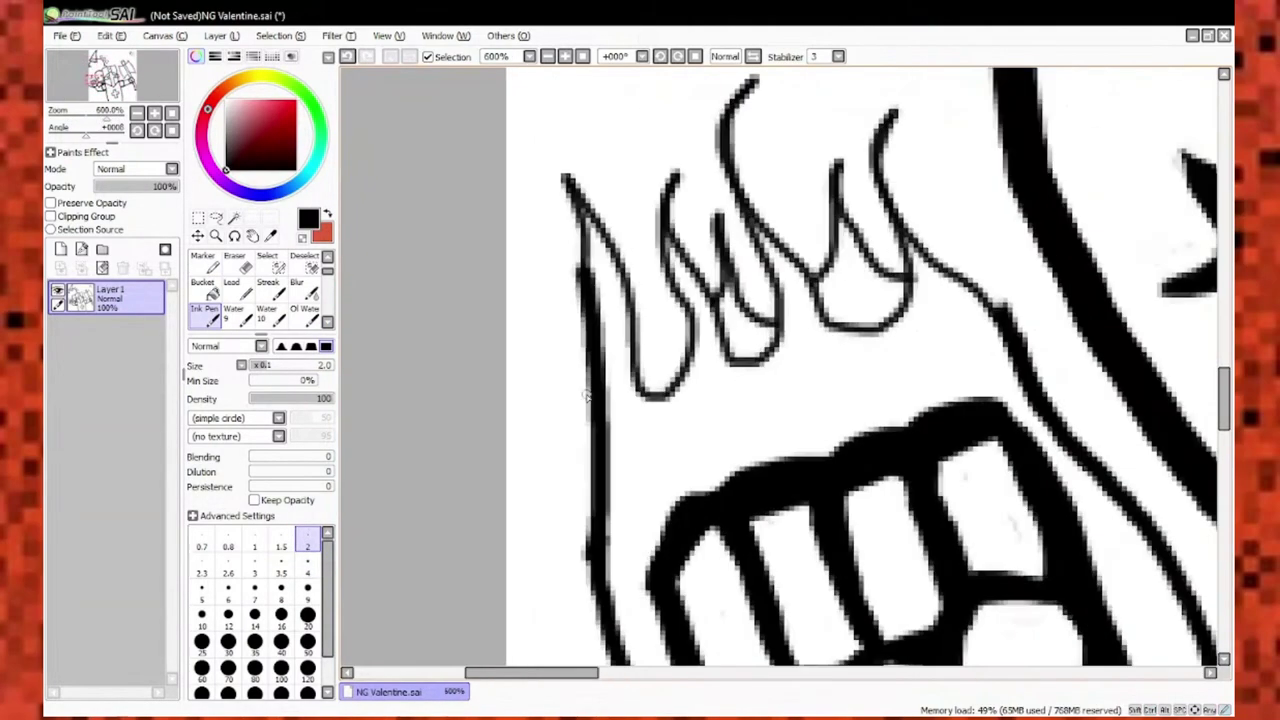
scroll(589, 433, up, 3)
Erase the rounded bottoms of the flame tongues above the raised fist with the Eraser at size 2.
key(e)
scroll(638, 404, down, 2)
scroll(733, 482, up, 2)
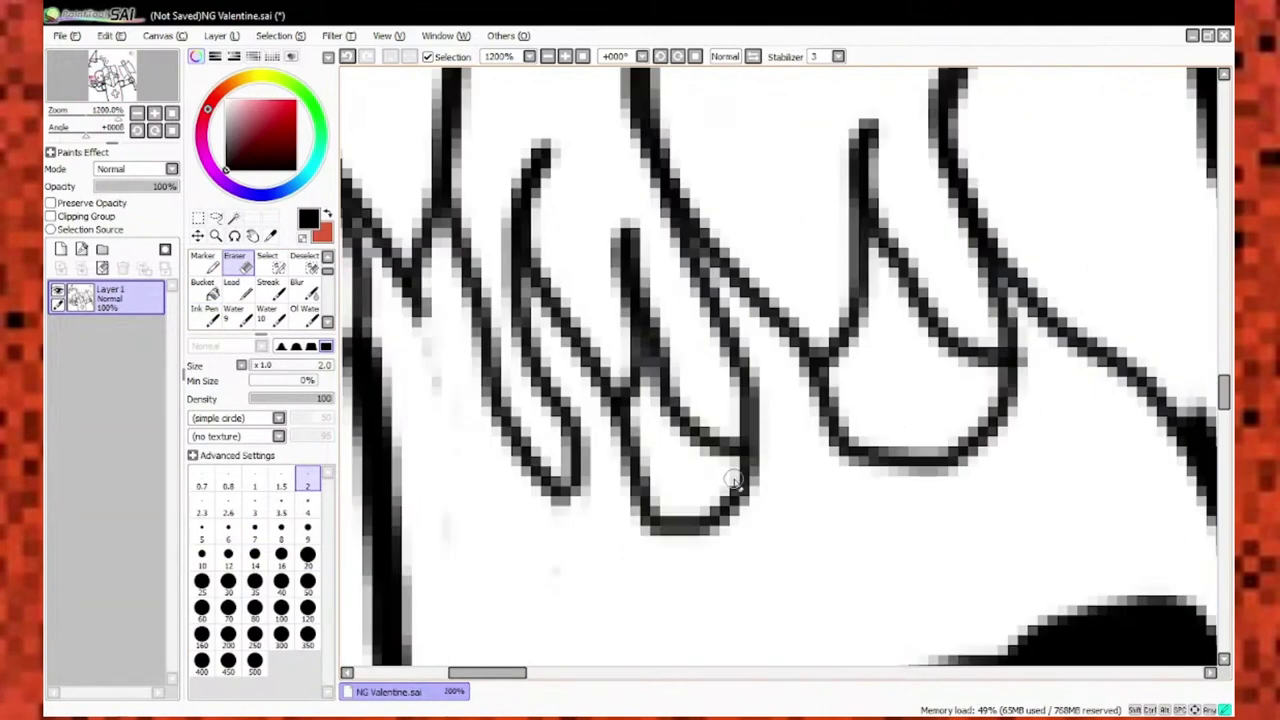
drag(863, 410, 960, 460)
scroll(863, 410, down, 3)
key(n)
scroll(700, 300, down, 2)
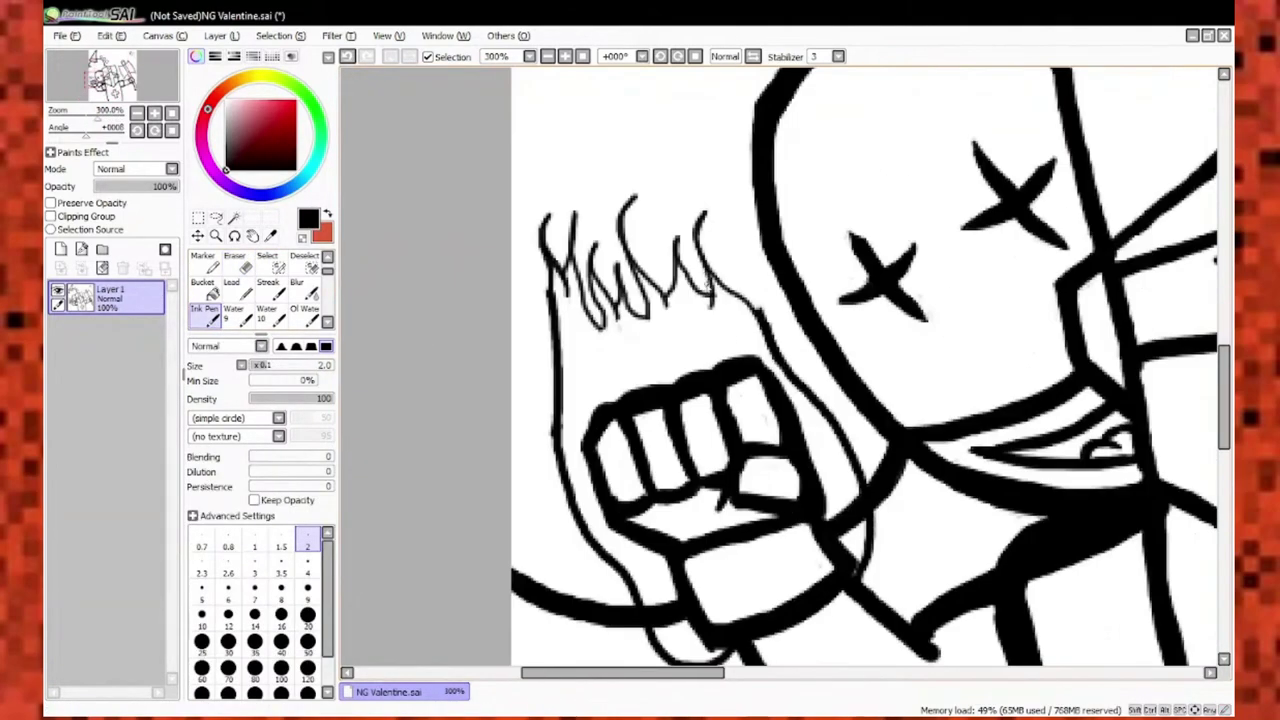
Clean up the flame tips and their joins to the side lines with the Eraser and Ink Pen at size 2.
scroll(595, 125, up, 3)
key(e)
scroll(564, 507, up, 1)
scroll(697, 494, down, 4)
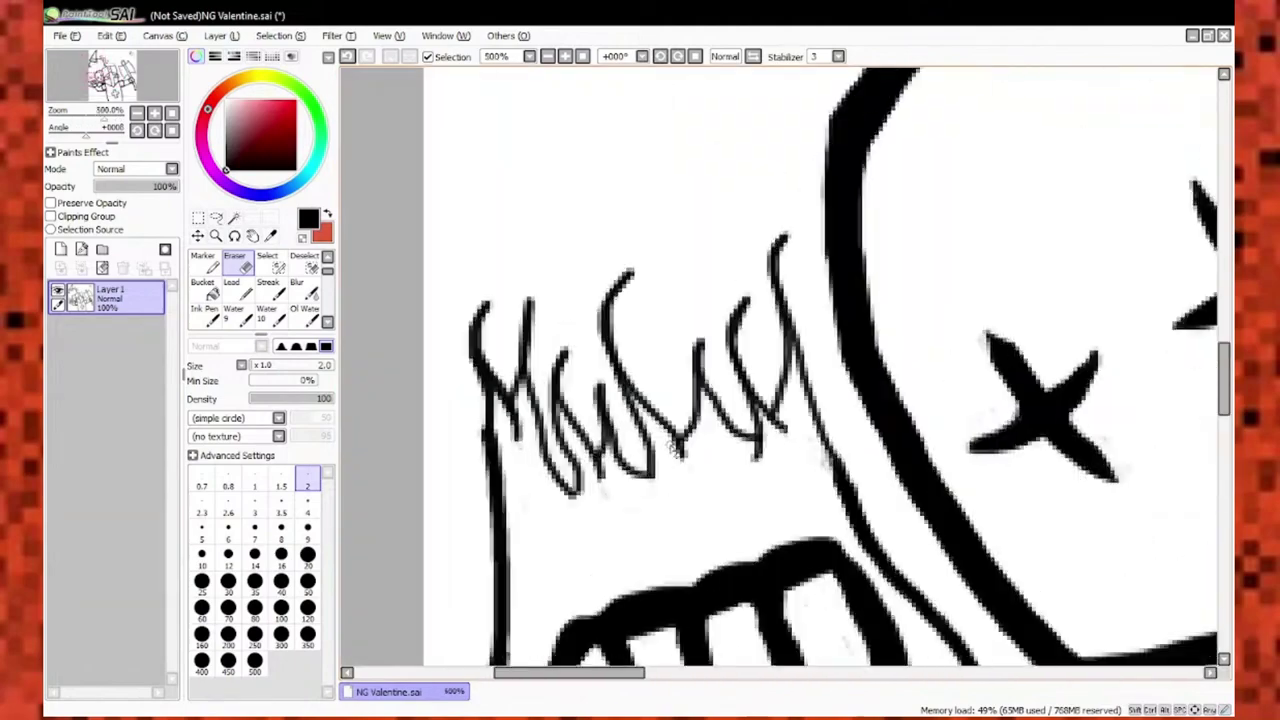
key(n)
scroll(661, 505, down, 4)
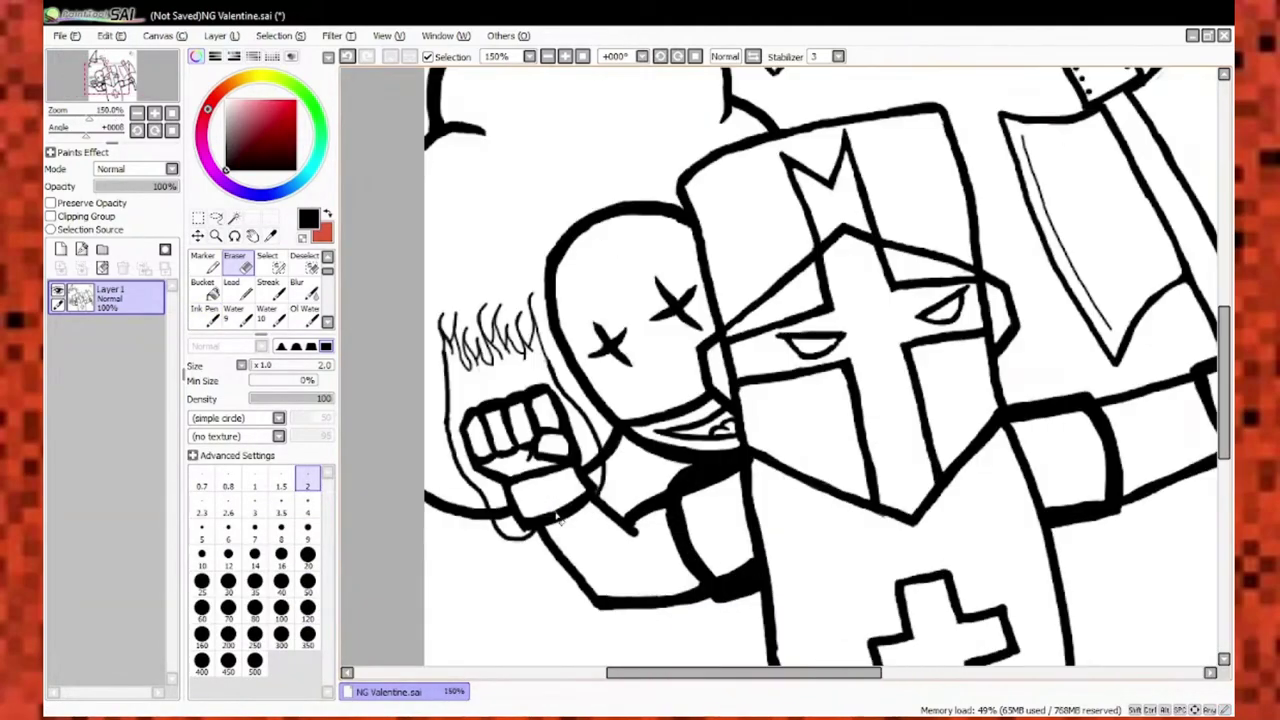
scroll(661, 505, up, 5)
scroll(661, 505, down, 5)
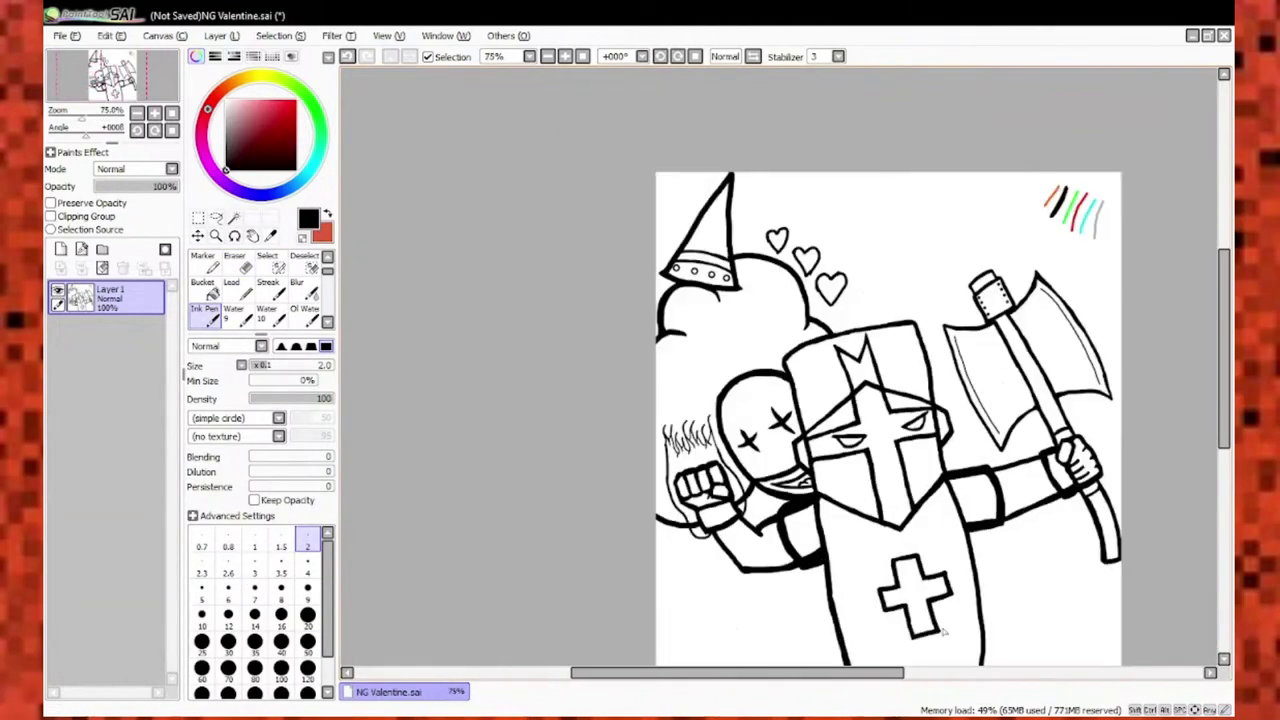
Erase the uneven side of the middle heart with the Eraser at size 9 and redraw it in black with the Ink Pen.
scroll(514, 506, up, 3)
scroll(443, 186, up, 3)
key(e)
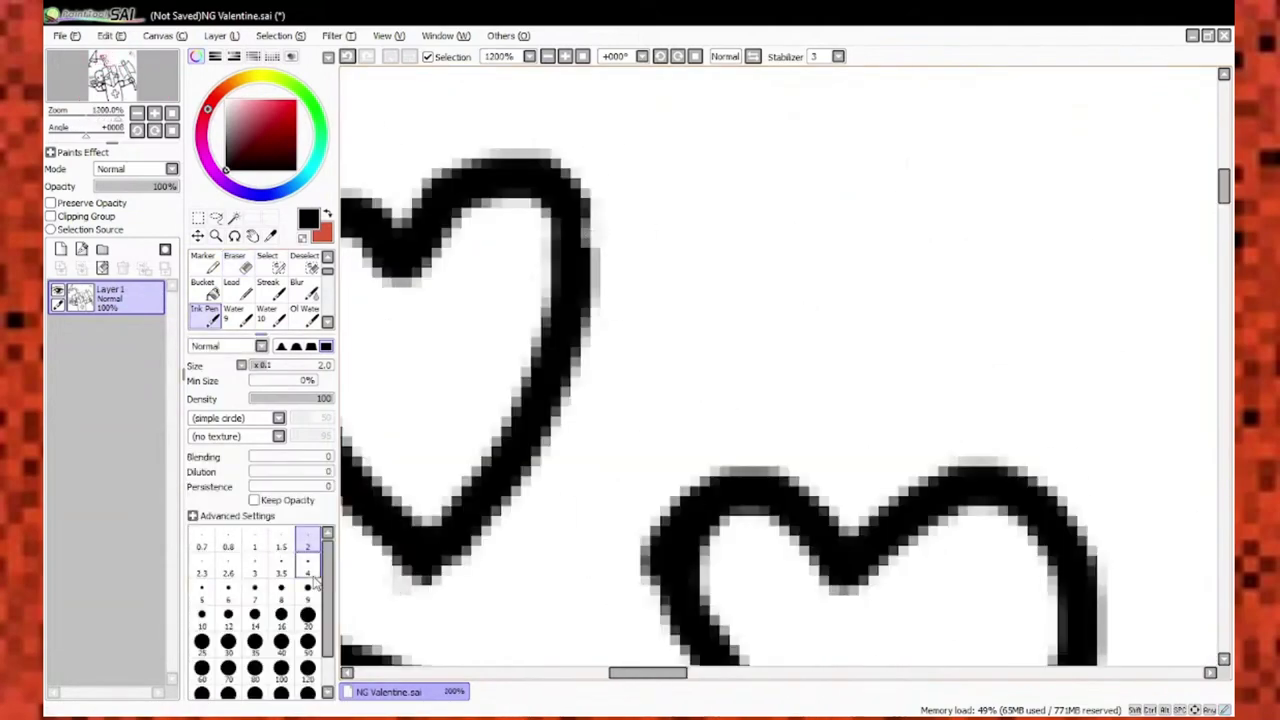
scroll(443, 323, up, 2)
scroll(443, 323, down, 7)
scroll(568, 372, up, 6)
click(281, 531)
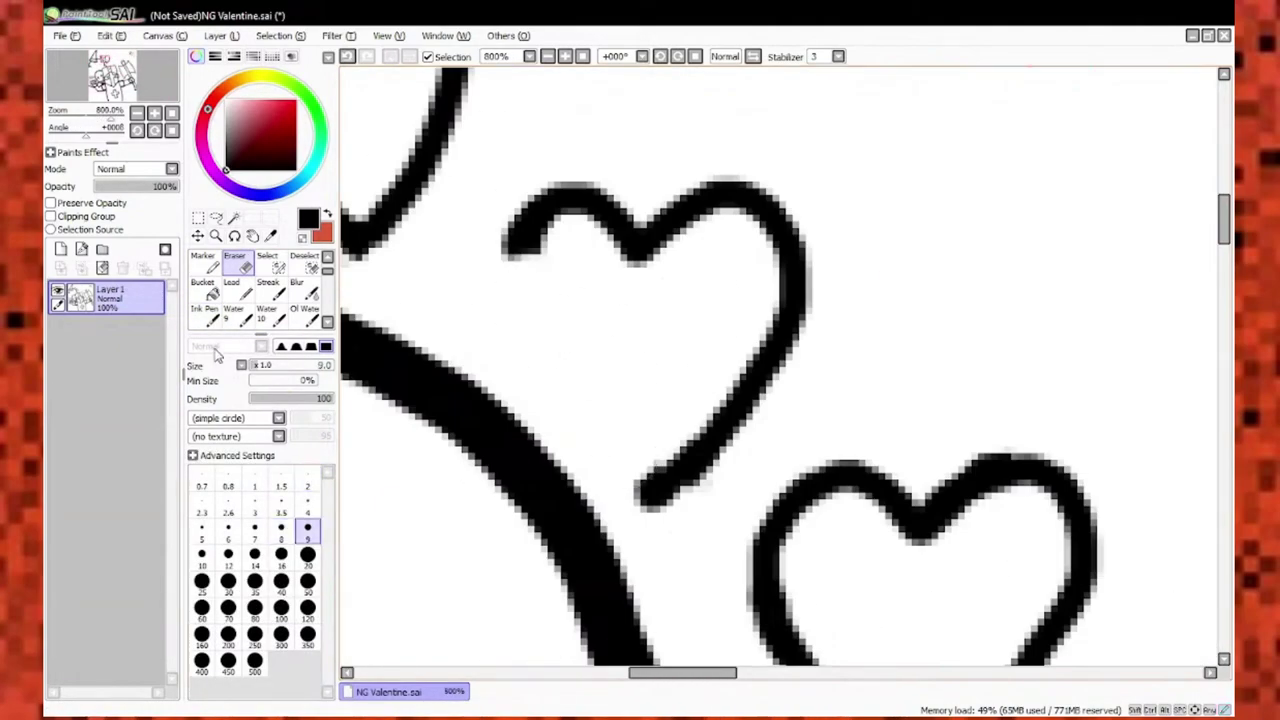
scroll(654, 443, down, 3)
scroll(654, 443, up, 2)
scroll(654, 443, down, 5)
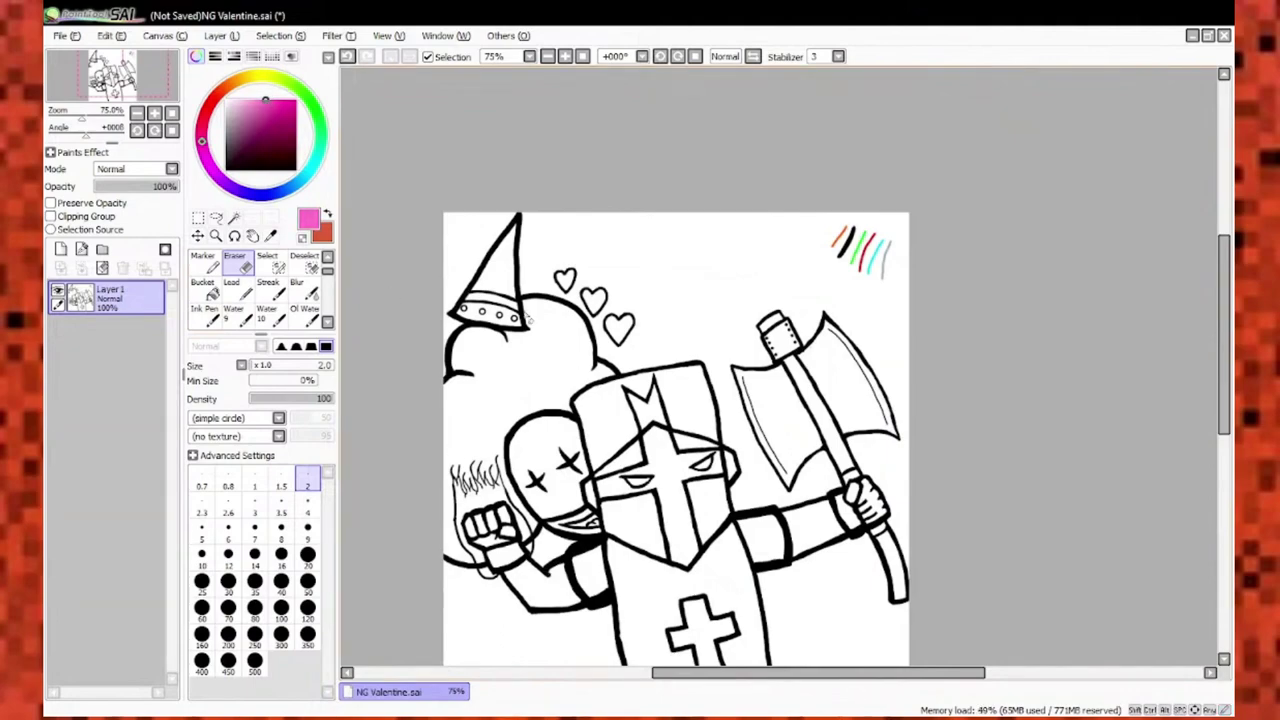
Erase the extra band at the axe handle's lower end and redraw the end in black with the Ink Pen at size 9.
scroll(530, 318, down, 3)
key(n)
scroll(517, 535, up, 6)
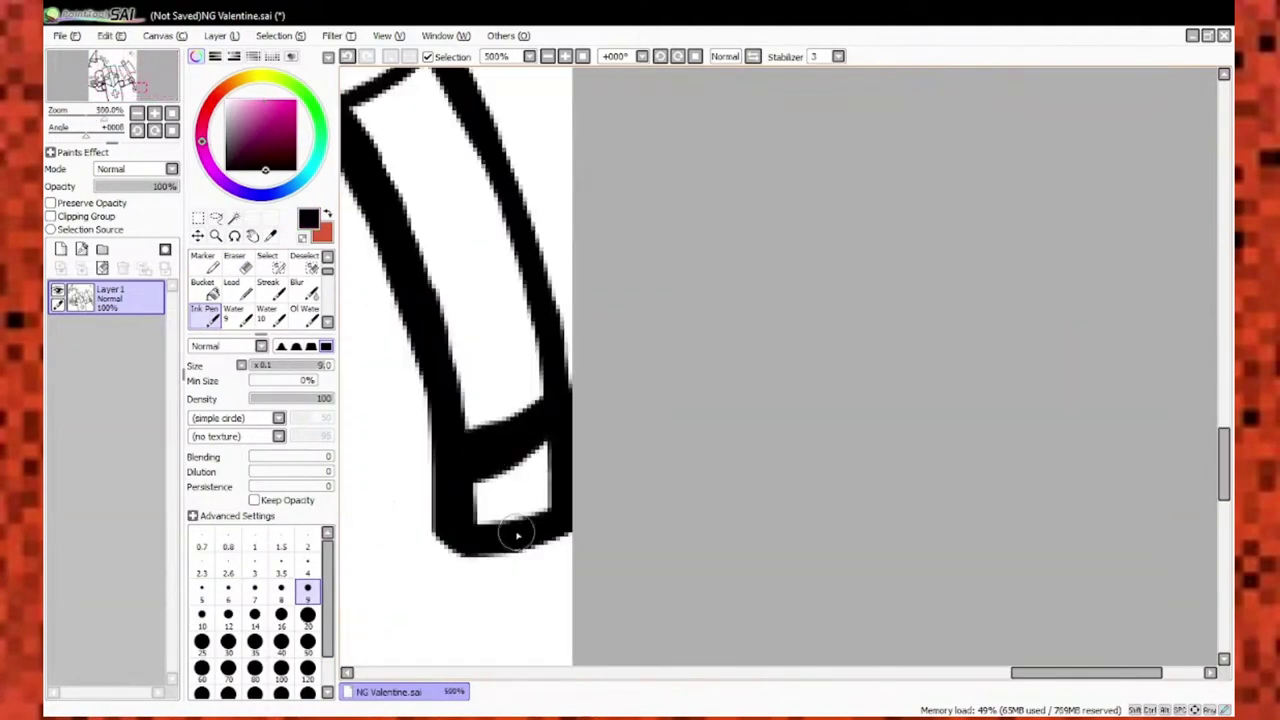
key(e)
drag(517, 535, 480, 423)
scroll(480, 423, down, 2)
key(n)
drag(490, 470, 558, 432)
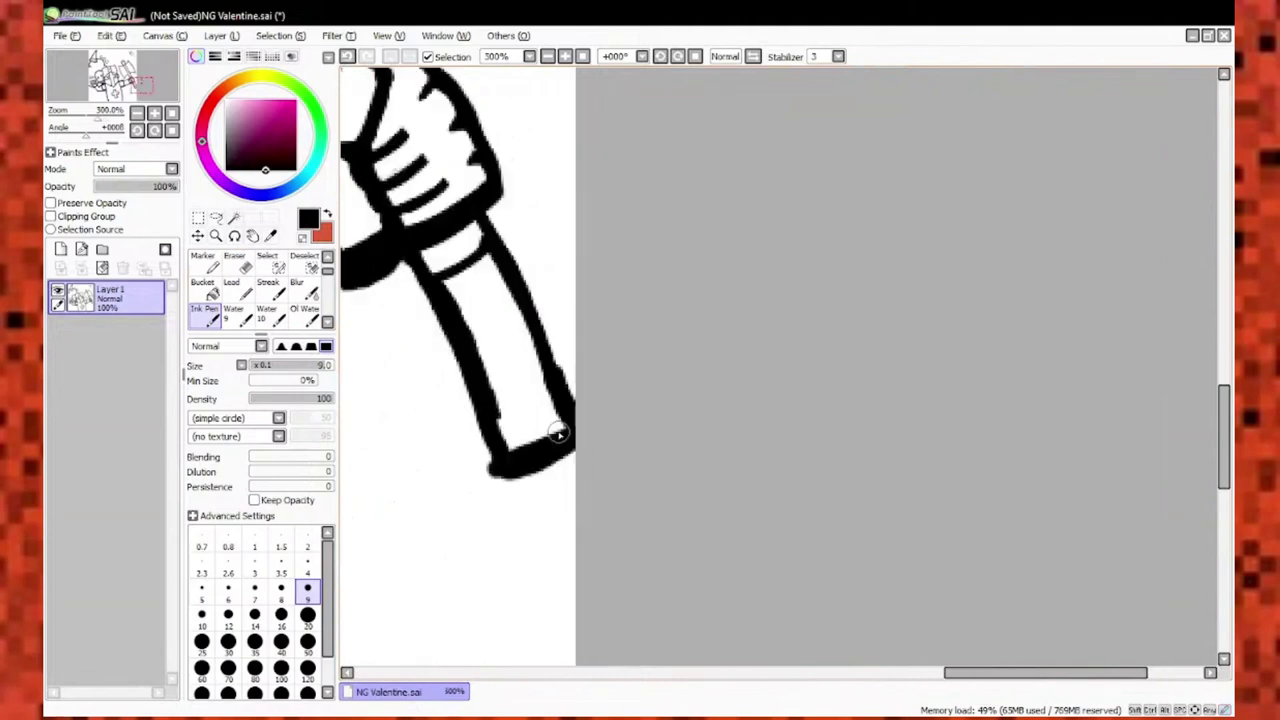
Trim the outer edges of the axe handle's lower end with the Eraser at size 20.
scroll(558, 432, up, 2)
key(bracketleft)
key(bracketleft)
key(bracketleft)
key(bracketleft)
scroll(618, 487, down, 2)
key(e)
drag(557, 500, 590, 488)
scroll(591, 508, down, 1)
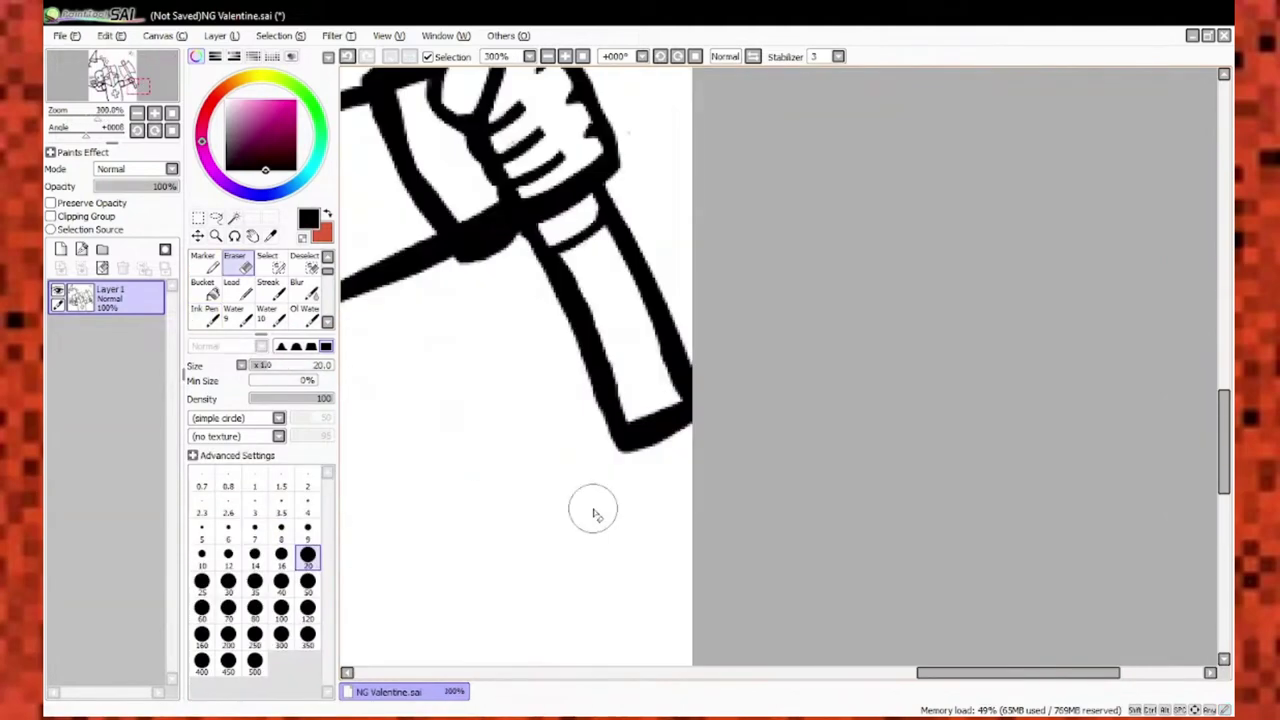
Thin the bottom edge of the axe handle using the Eraser at size 2 and the Ink Pen at size 5.
scroll(557, 137, up, 3)
click(307, 485)
scroll(549, 371, down, 4)
key(n)
scroll(723, 383, up, 2)
drag(571, 357, 723, 383)
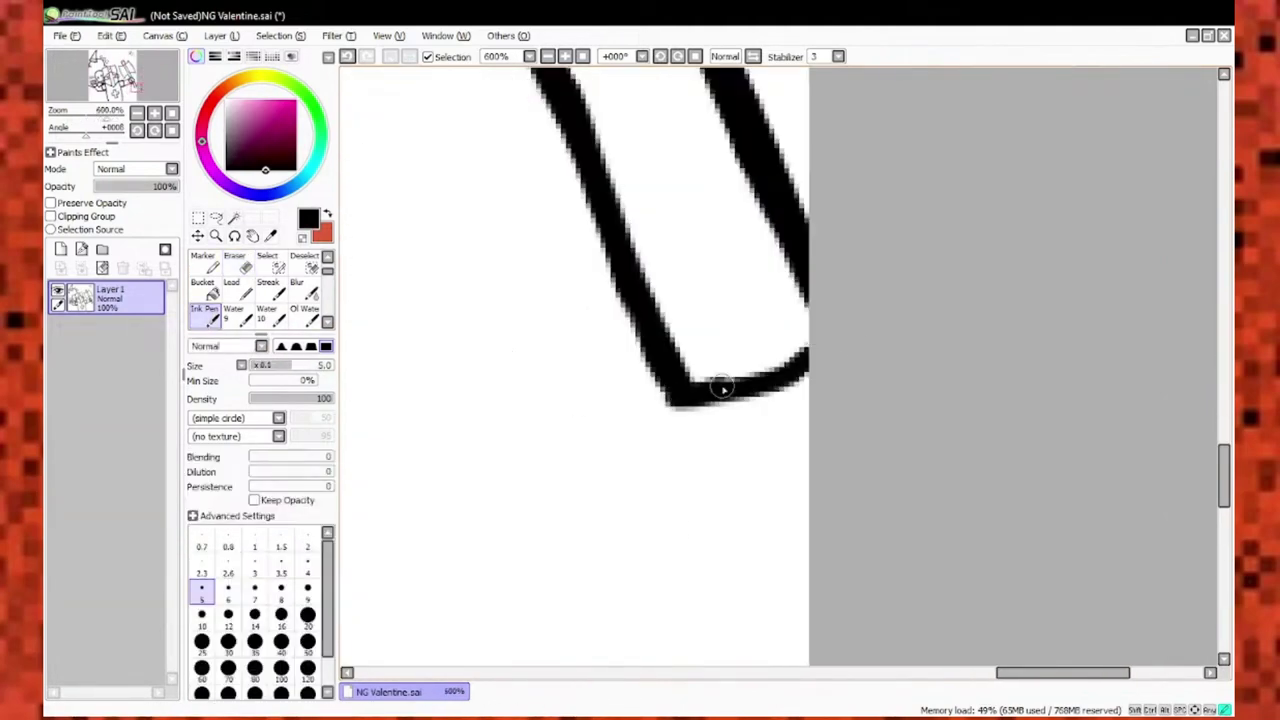
Erase the inside of the axe handle's tip and restore its bottom line with the Ink Pen at size 9.
scroll(655, 541, down, 2)
scroll(655, 541, up, 4)
key(e)
drag(690, 478, 817, 386)
key(n)
drag(712, 540, 818, 515)
scroll(818, 515, down, 5)
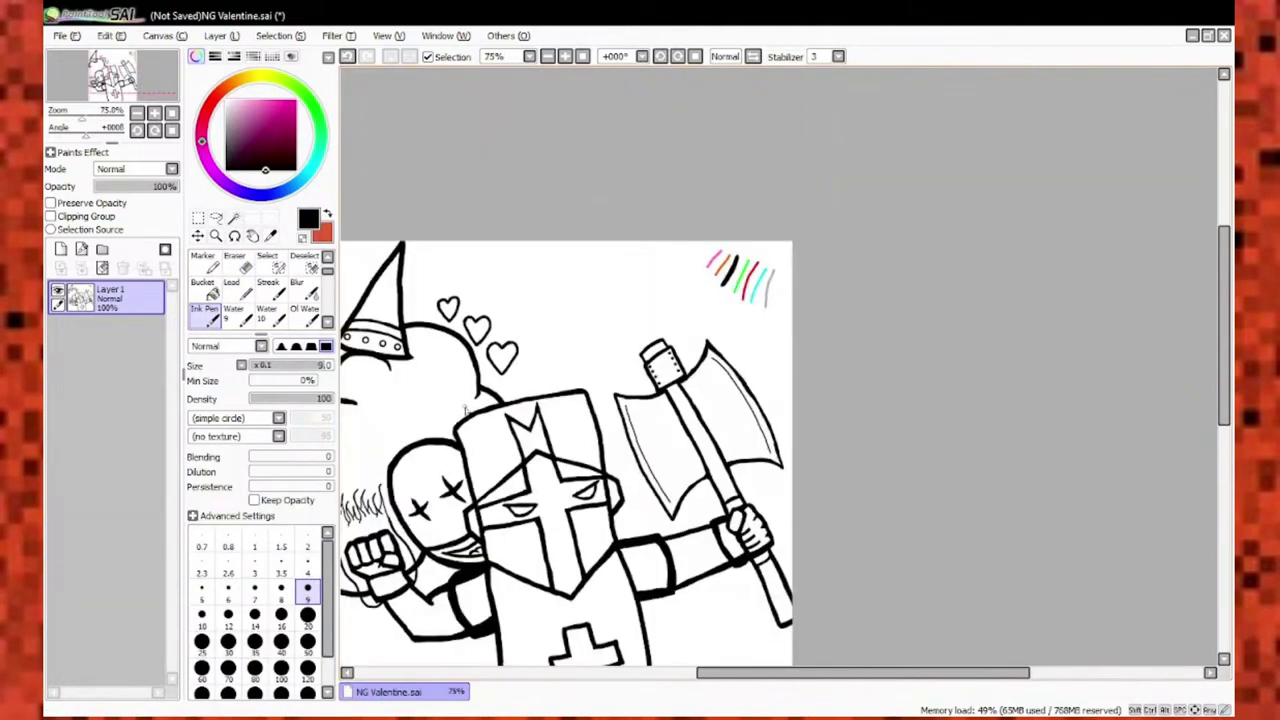
Erase the two wavy black lines drawn above the knight's helmet.
scroll(760, 525, down, 1)
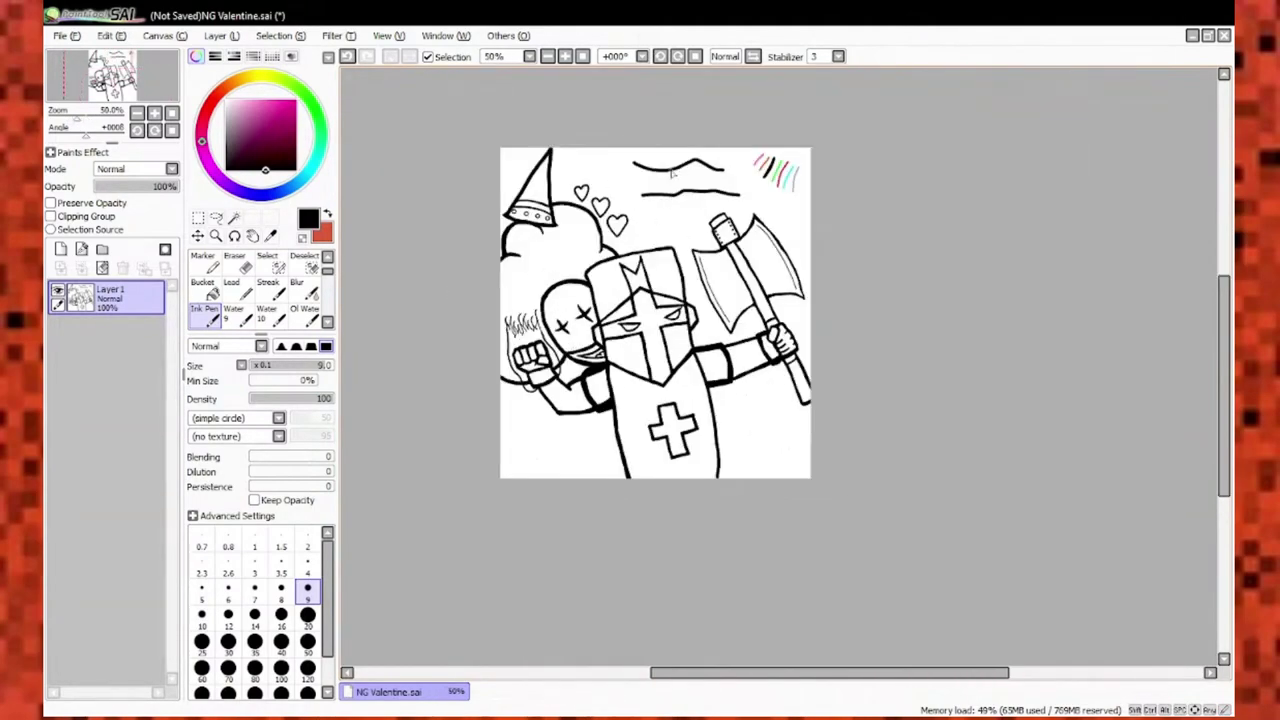
key(ctrl+plus)
key(e)
drag(608, 210, 700, 210)
Test a purple Ink Pen stroke at size 9, erase it, and add a purple swatch beside the other colour strokes.
key(n)
drag(732, 163, 770, 193)
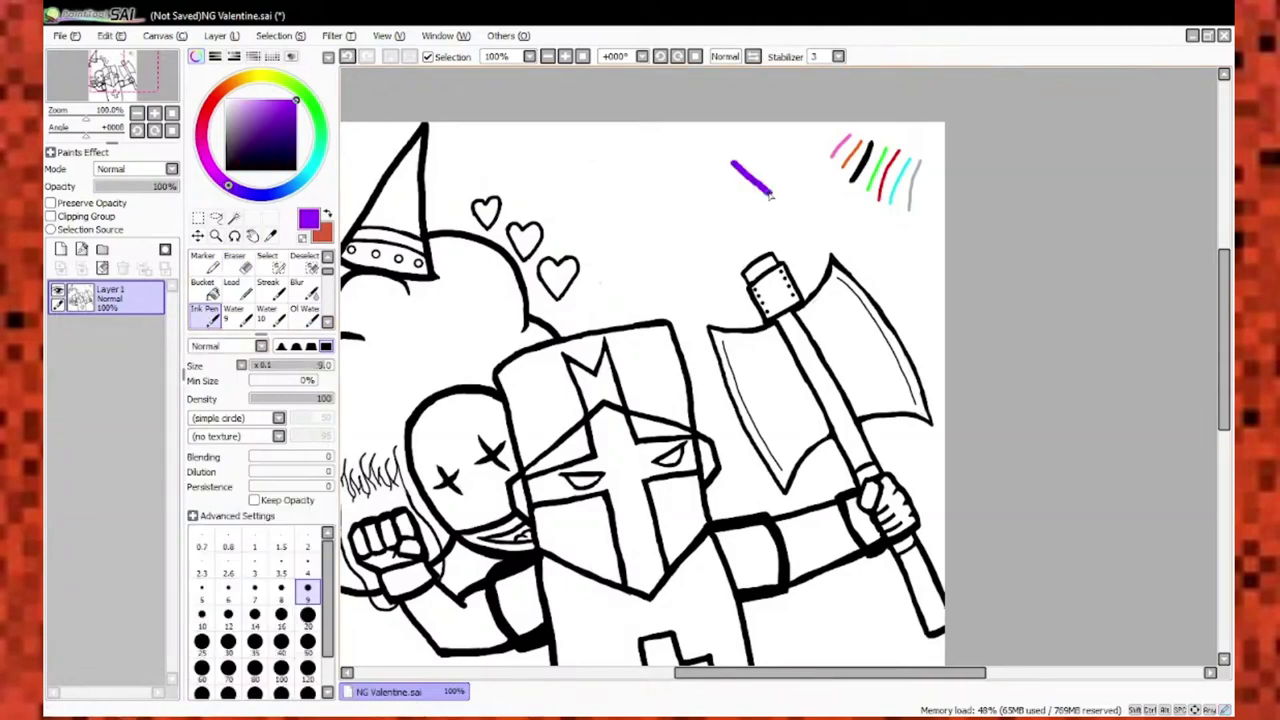
key(e)
drag(604, 290, 662, 293)
drag(735, 165, 770, 192)
key(ctrl+minus)
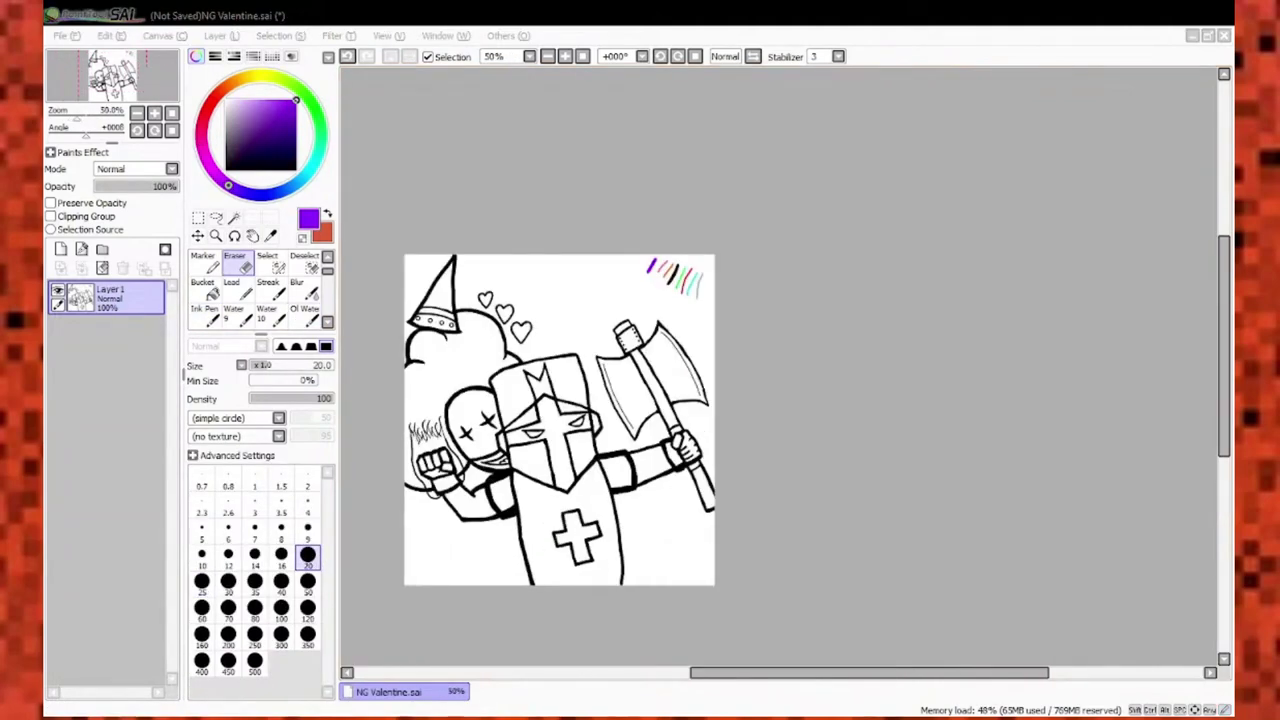
key(ctrl+plus)
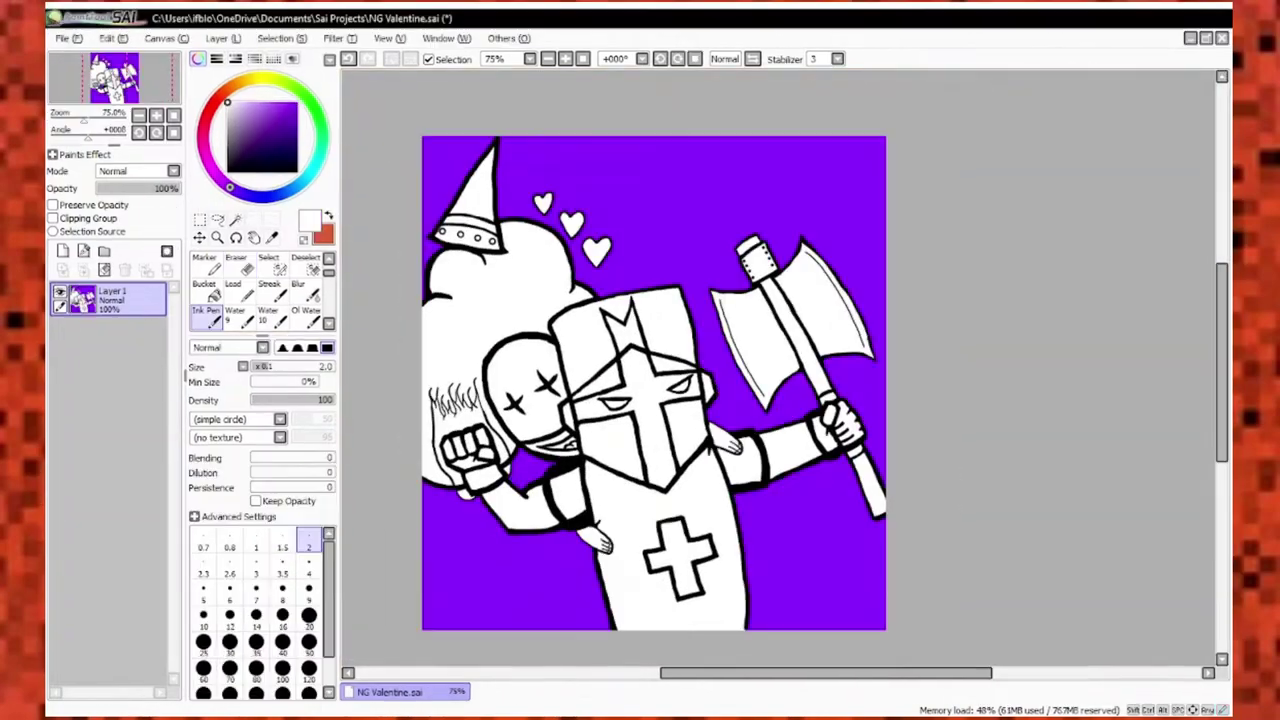
key(ctrl+plus)
key(ctrl+plus)
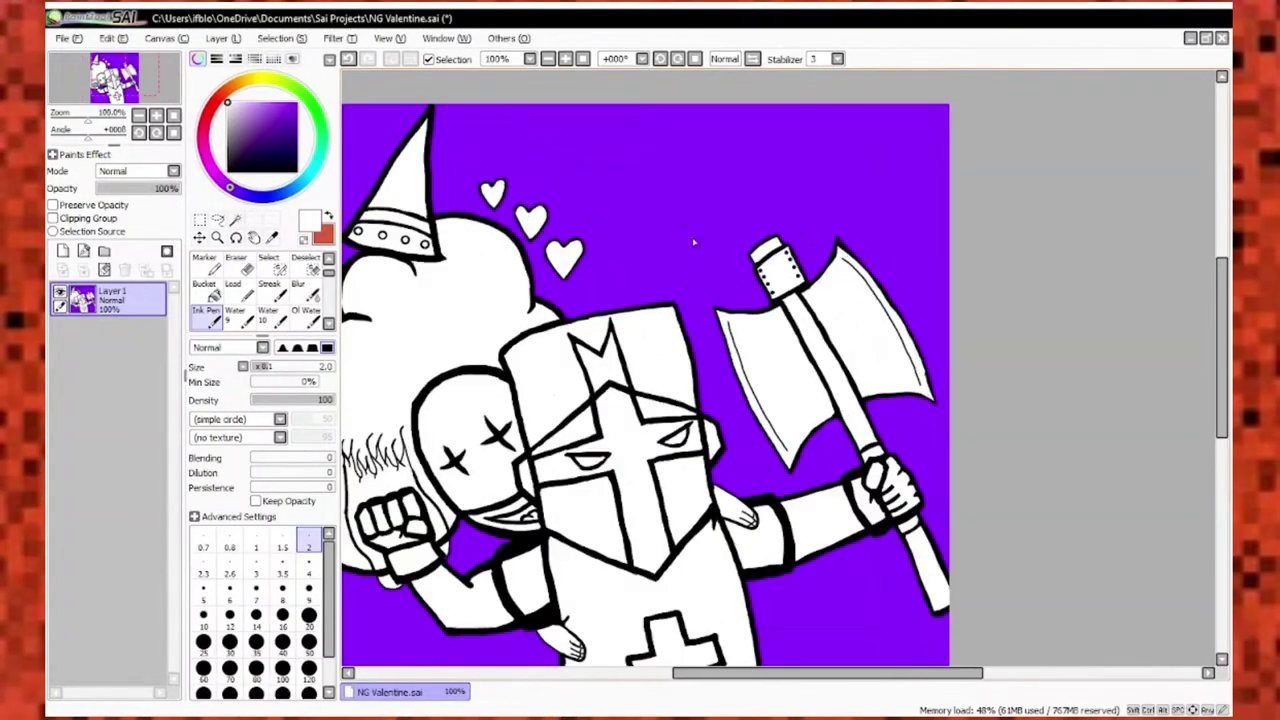
key(ctrl+minus)
key(ctrl+minus)
key(ctrl+minus)
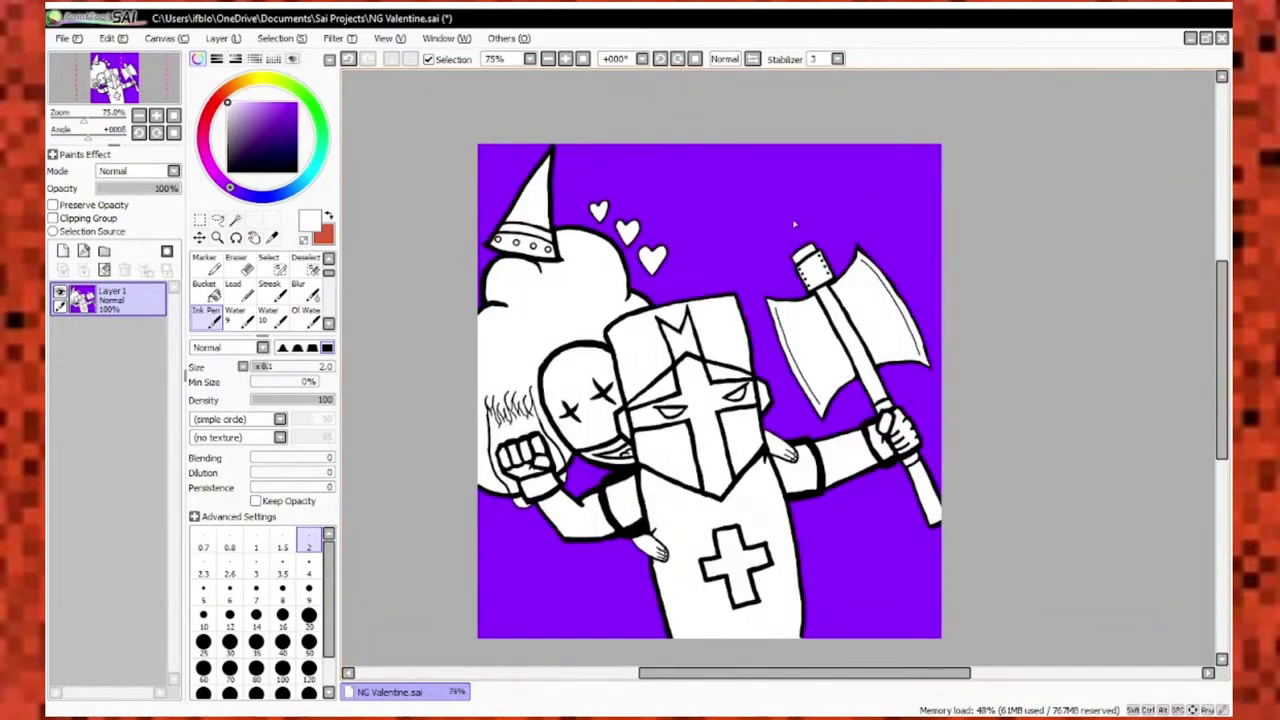
key(ctrl+plus)
key(ctrl+plus)
key(ctrl+plus)
Try scattering yellow dots over the purple background between the hearts and the axe with the Ink Pen at size 9.
click(255, 78)
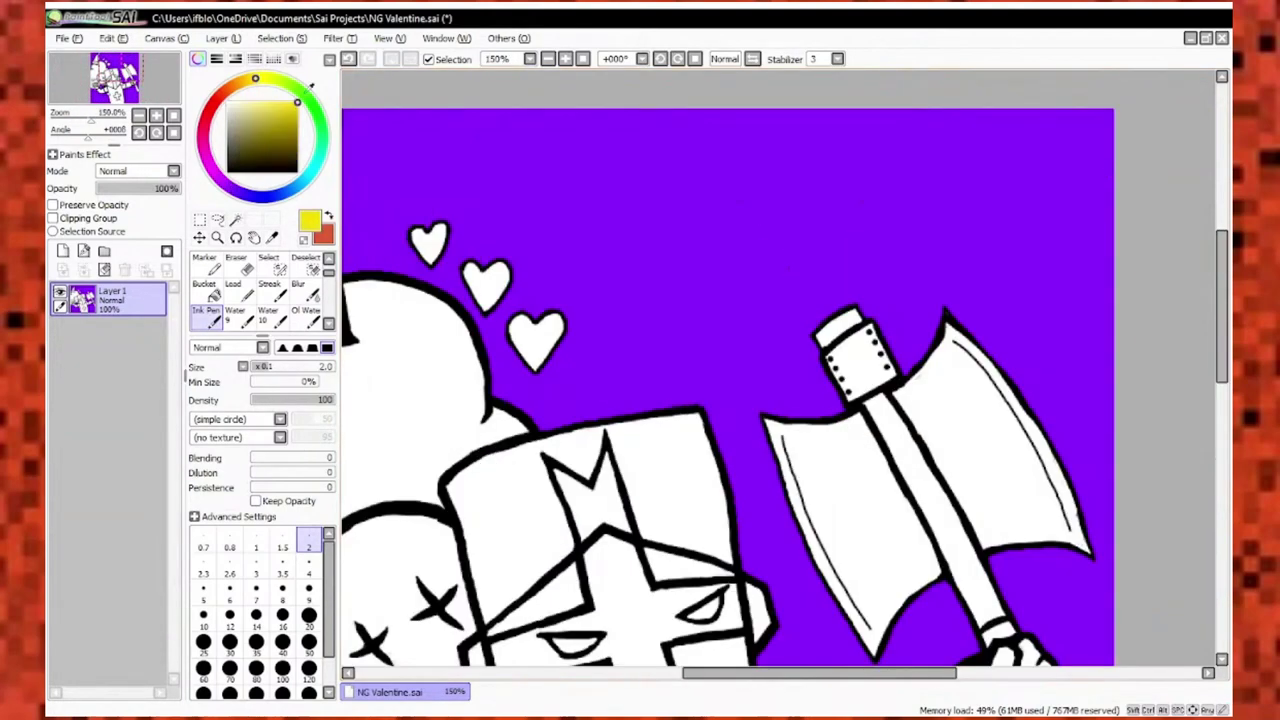
click(308, 590)
key(ctrl+minus)
key(ctrl+minus)
key(ctrl+plus)
key(ctrl+plus)
key(ctrl+plus)
click(560, 230)
click(645, 355)
key(ctrl+minus)
key(ctrl+minus)
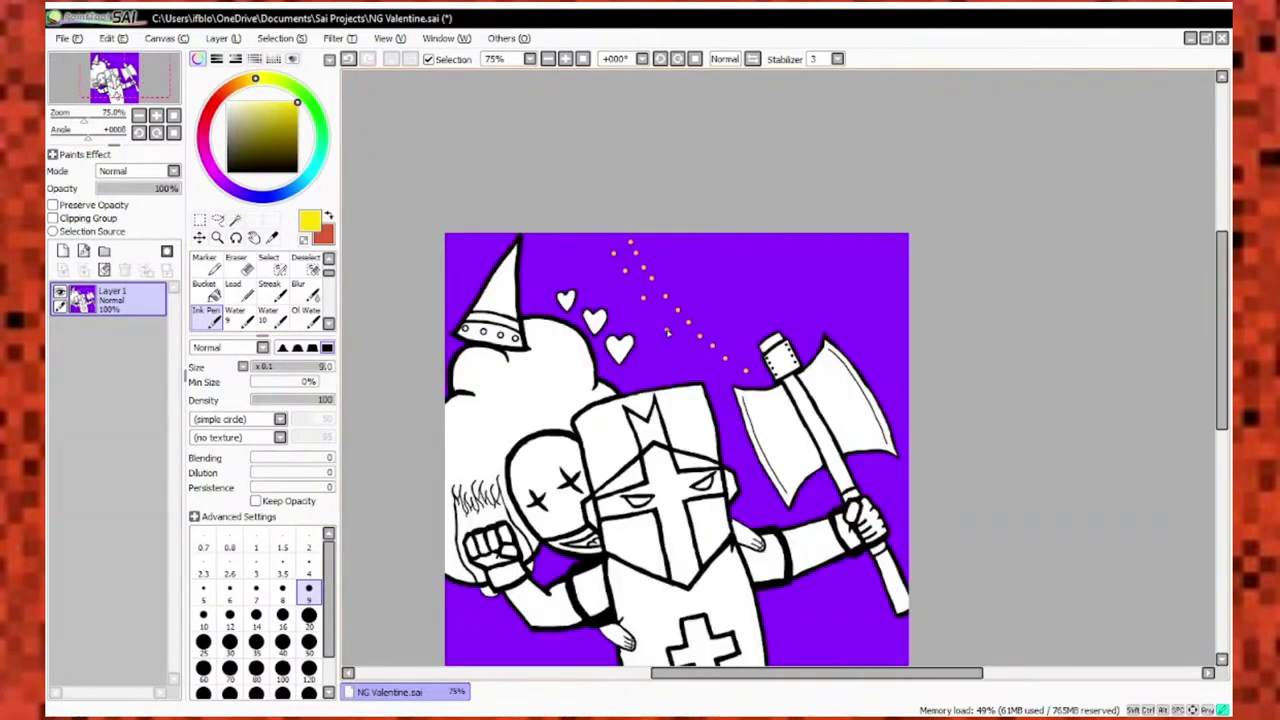
click(585, 187)
key(ctrl+minus)
key(ctrl+minus)
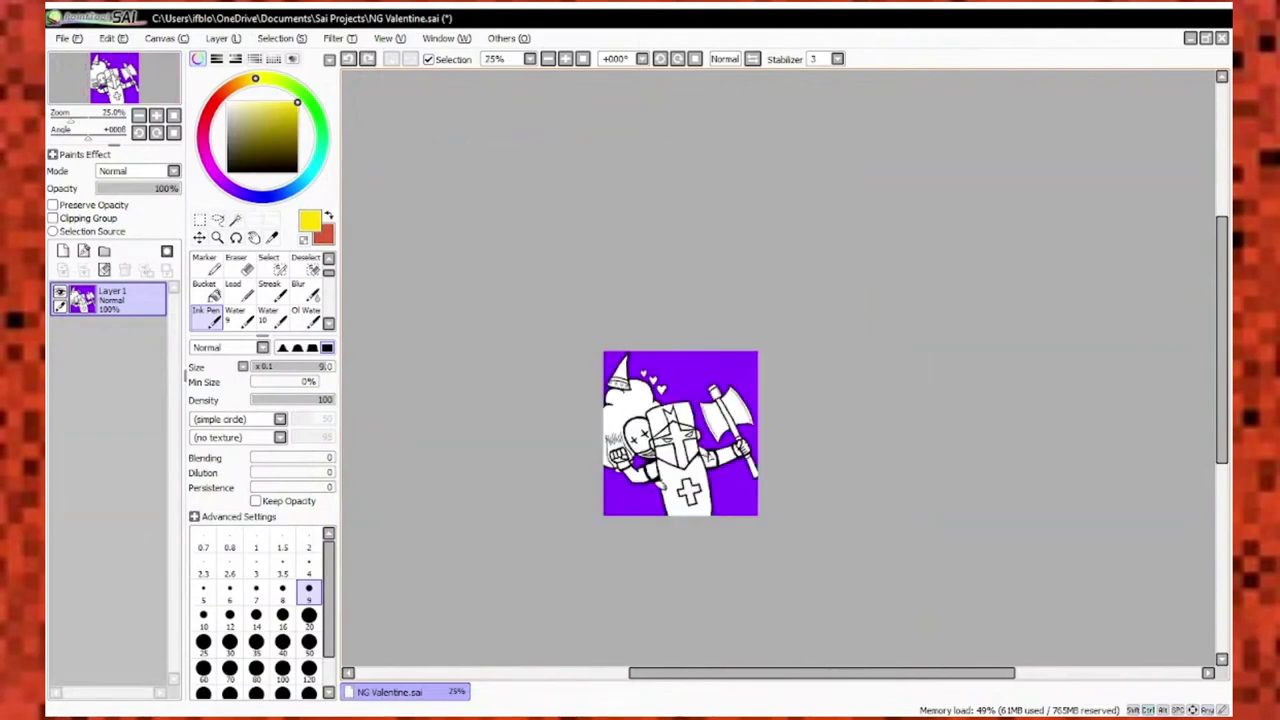
Refine the lower edge of the small hand beside the tunic with black at size 2 and purple at size 4.
key(ctrl+plus)
key(ctrl+plus)
key(ctrl+plus)
key(ctrl+plus)
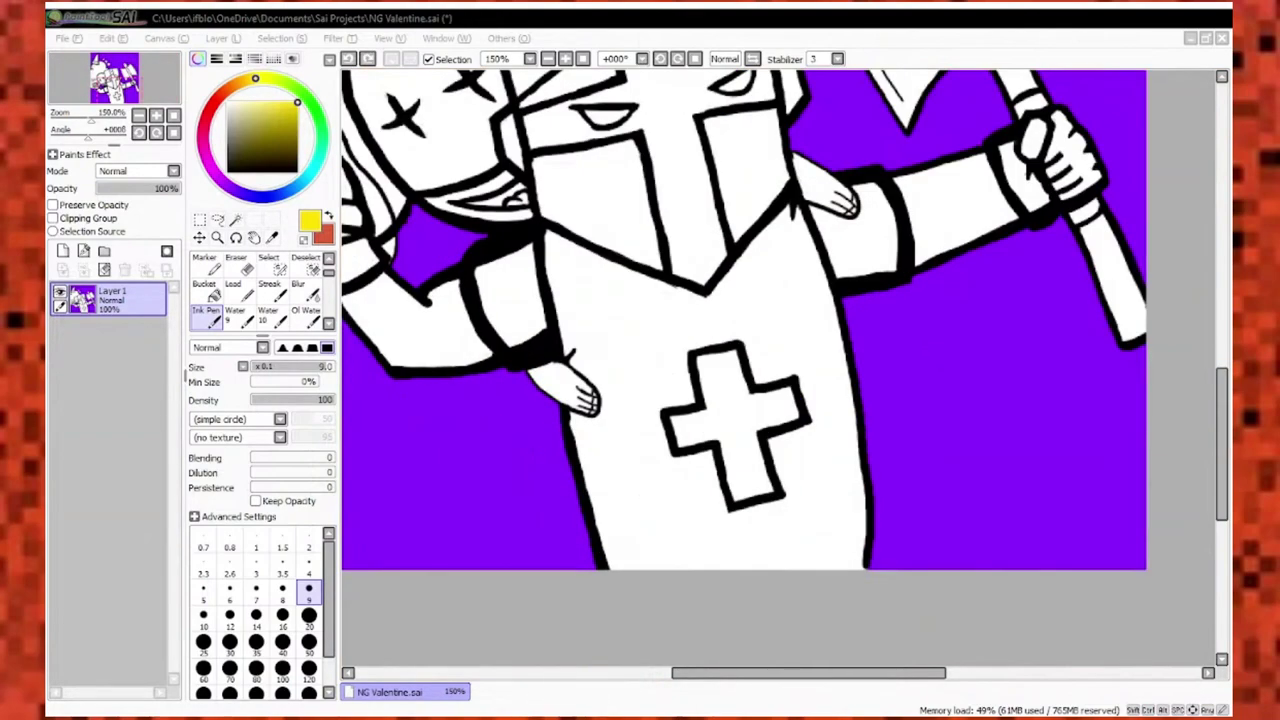
key(ctrl+plus)
key(ctrl+plus)
alt+click(372, 306)
key(ctrl+plus)
click(307, 550)
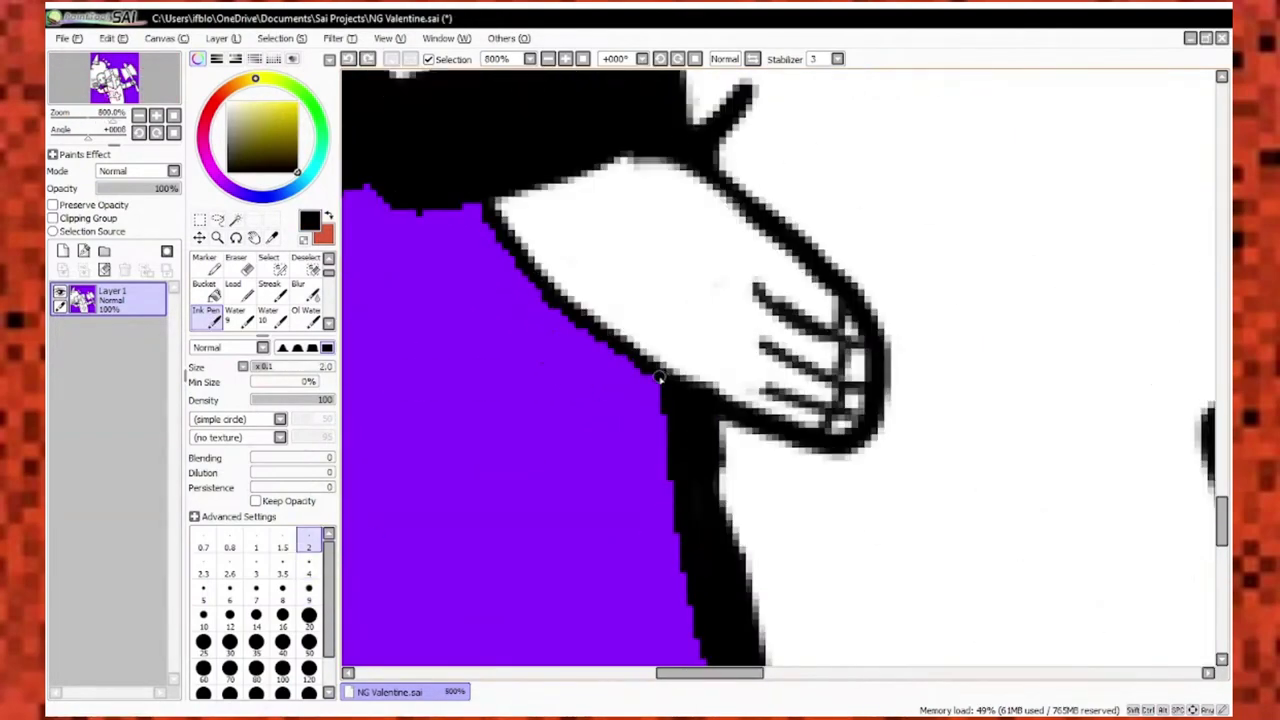
alt+click(500, 290)
click(308, 590)
key(ctrl+minus)
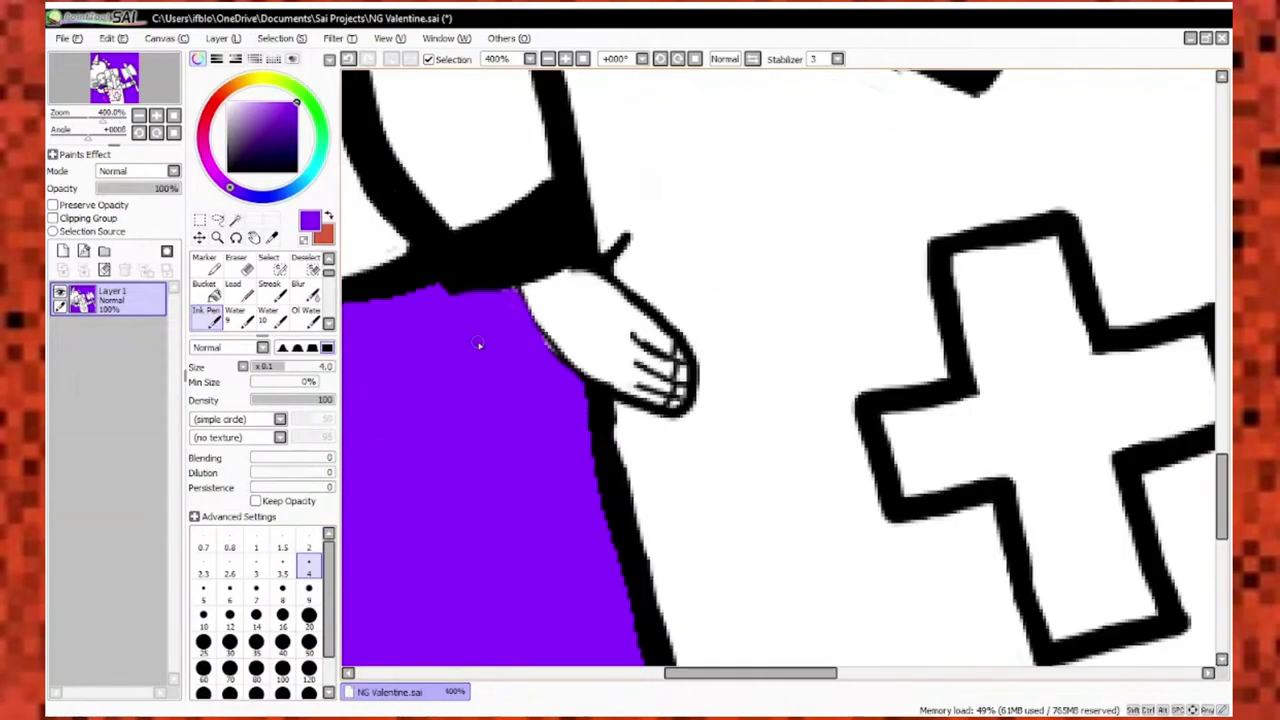
Touch up the join between the small hand and the dark sleeve corner in black with the Ink Pen at size 2.
key(ctrl+plus)
key(ctrl+plus)
alt+click(557, 287)
click(308, 547)
scroll(690, 392, up, 3)
scroll(677, 334, down, 1)
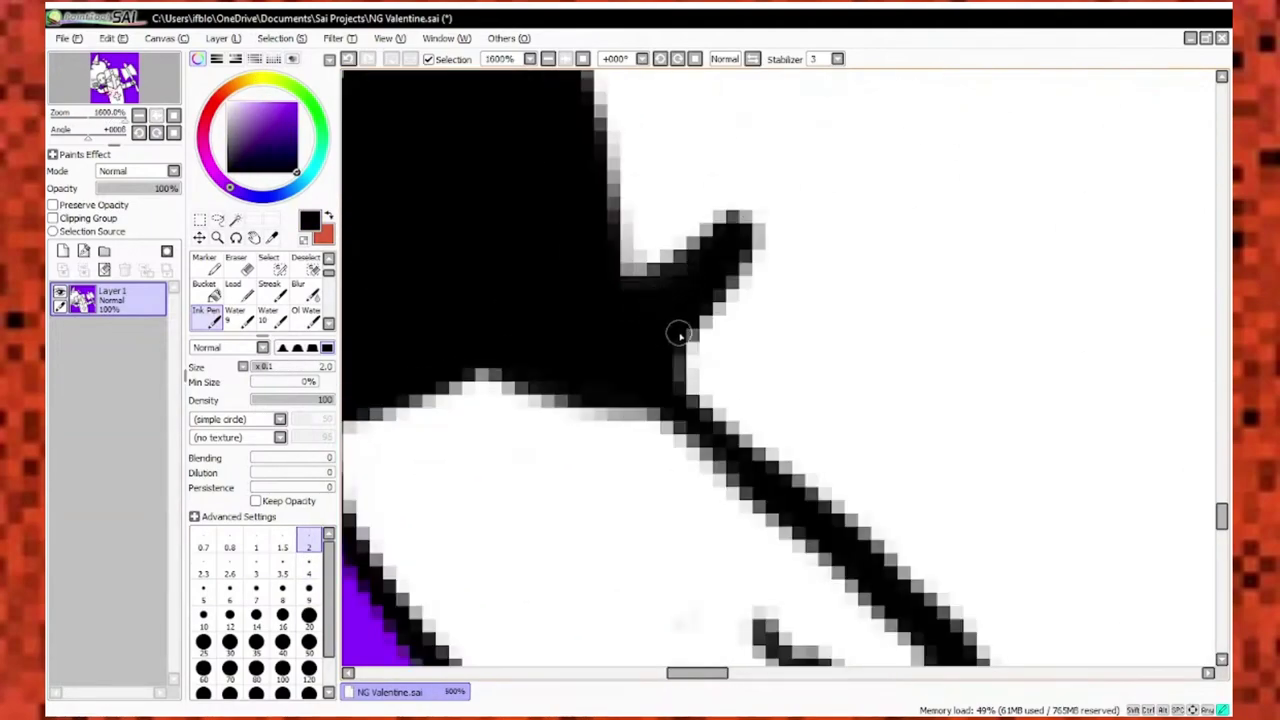
Extend the purple background to the hand below the helmet at size 9 and paint out that hand's fingers in white.
key(ctrl+minus)
key(ctrl+minus)
key(ctrl+minus)
key(ctrl+plus)
key(ctrl+plus)
key(ctrl+plus)
click(308, 590)
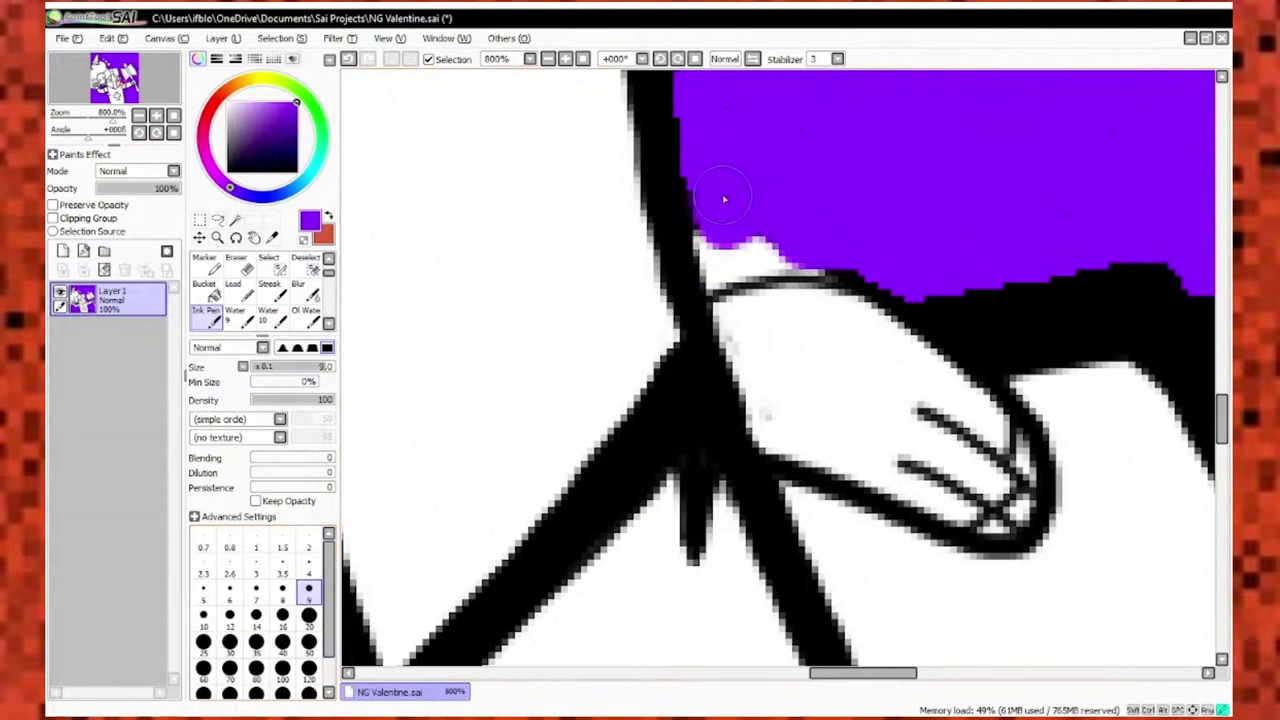
drag(700, 450, 530, 380)
mouse_move(900, 380)
mouse_down()
mouse_move(808, 391)
mouse_move(757, 486)
mouse_up()
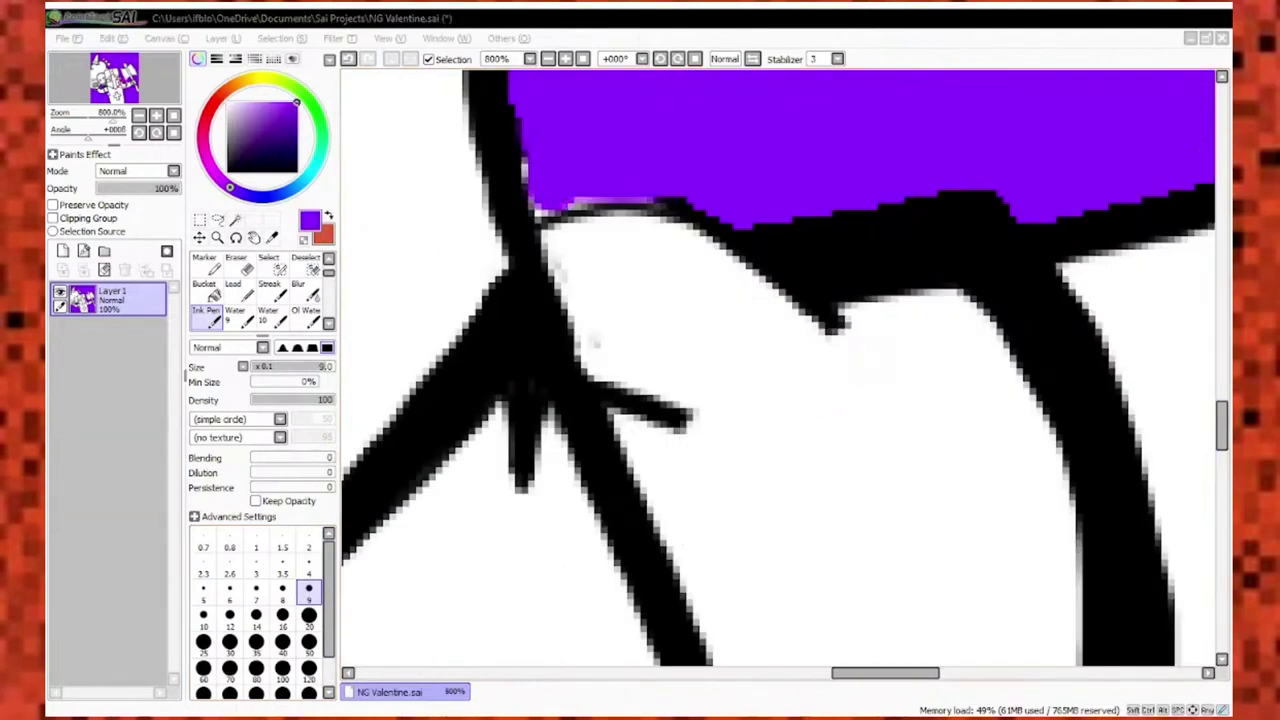
Fill the white gap between the helmet edge and the hand's upper outline with purple at size 2.
key(ctrl+minus)
key(ctrl+minus)
key(ctrl+minus)
key(ctrl+plus)
key(ctrl+plus)
key(ctrl+plus)
key(ctrl+plus)
click(308, 547)
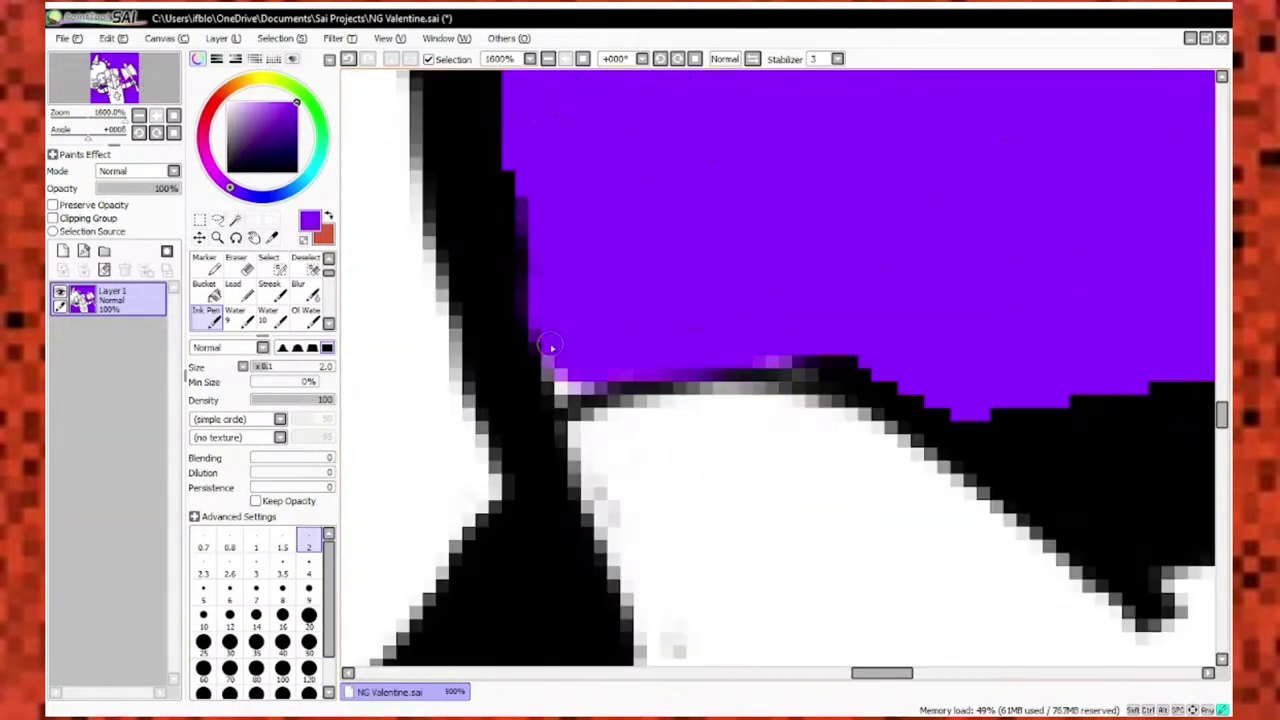
Paint out the leftover stub of the hand's lower outline in white with the Ink Pen at size 4.
key(ctrl+minus)
key(ctrl+minus)
key(ctrl+plus)
key(ctrl+plus)
key(ctrl+minus)
key(ctrl+minus)
key(ctrl+minus)
key(ctrl+minus)
key(ctrl+plus)
key(ctrl+plus)
key(ctrl+plus)
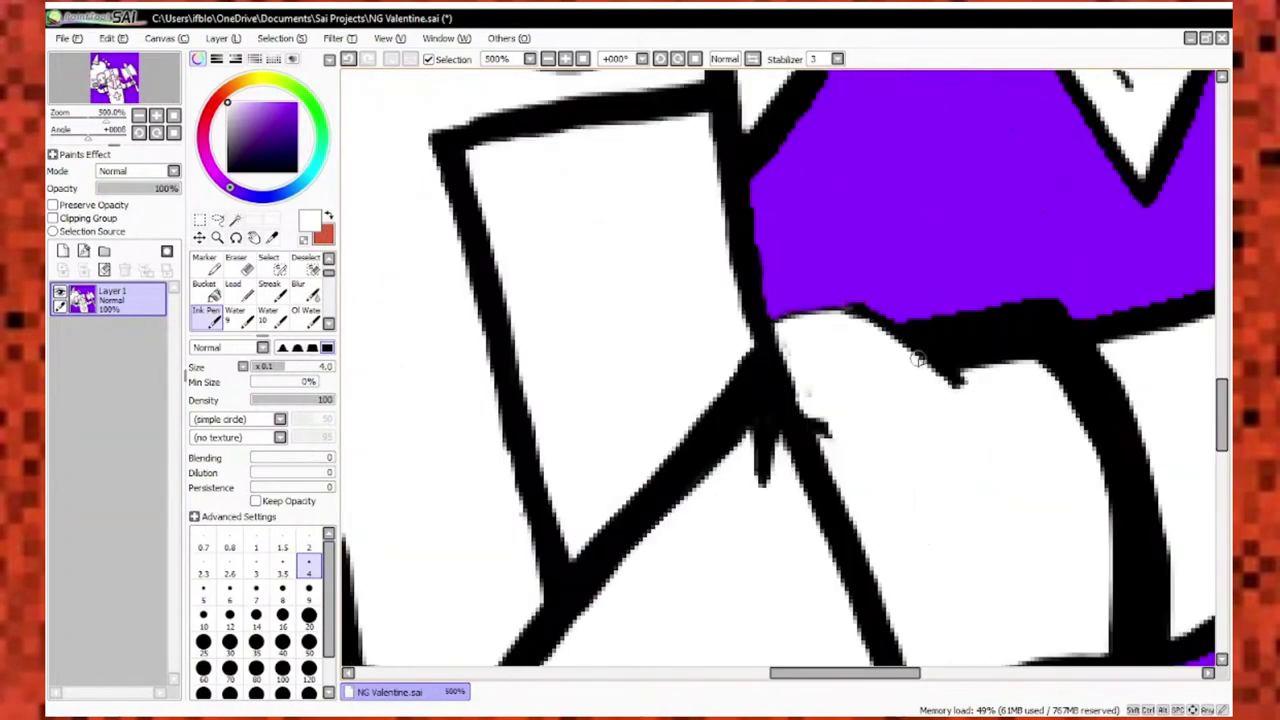
click(308, 565)
key(ctrl+plus)
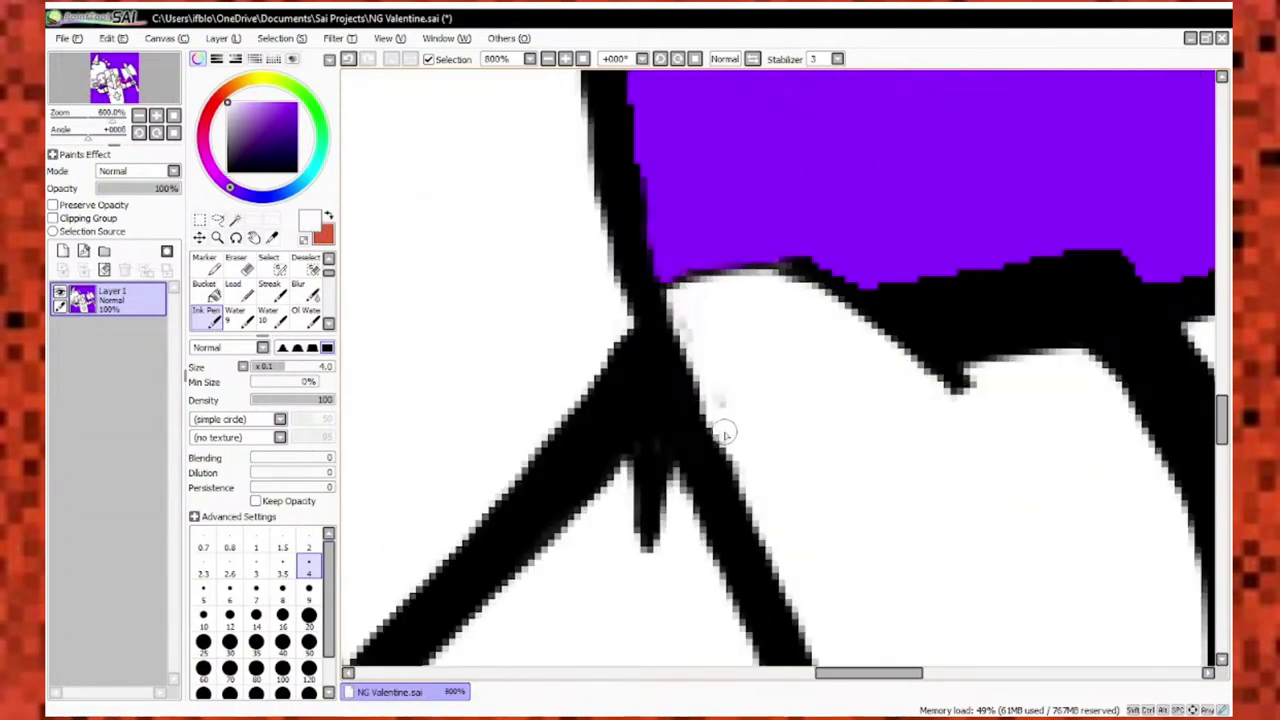
Redraw the hand below the helmet with a shorter, rounded black outline using the Ink Pen at size 2.
mouse_move(699, 409)
mouse_down()
mouse_move(935, 420)
mouse_move(938, 380)
mouse_up()
key(x)
drag(938, 382, 870, 490)
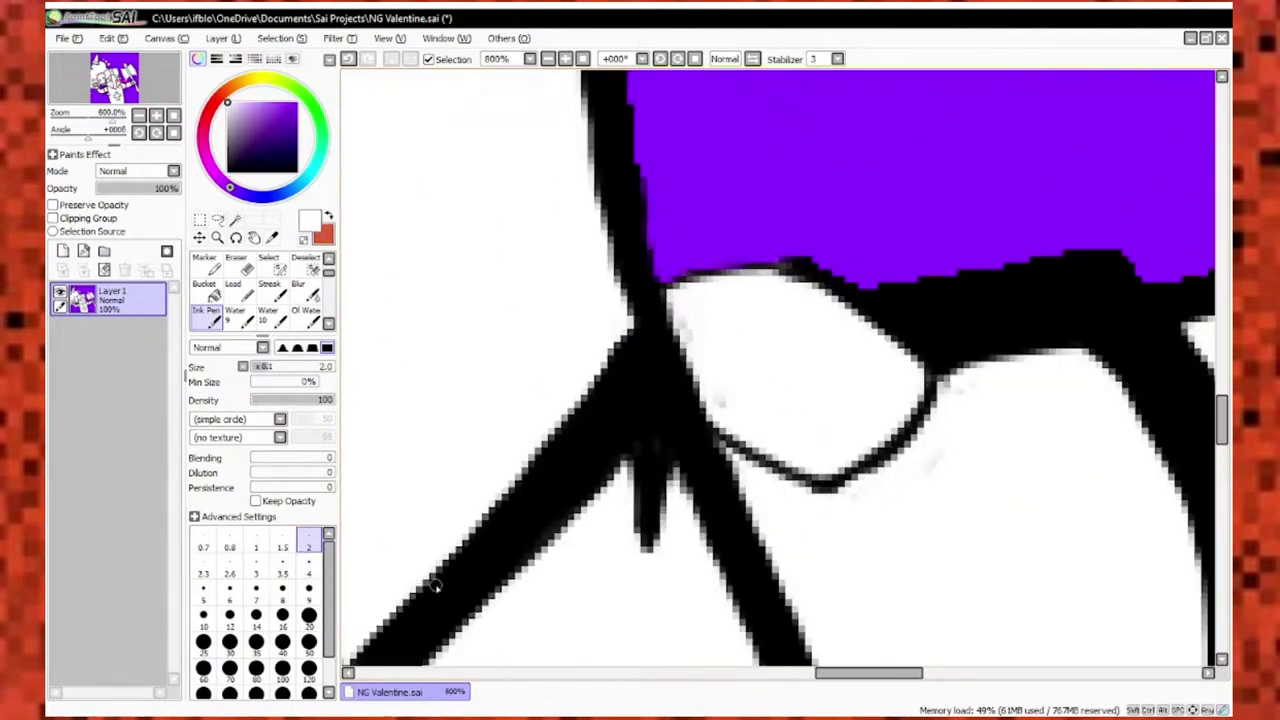
Draw small crossed black strokes on the tunic above the other hand with the Ink Pen at size 4.
key(x)
click(308, 565)
key(ctrl+minus)
key(ctrl+minus)
key(ctrl+plus)
key(ctrl+plus)
key(ctrl+minus)
key(ctrl+minus)
key(ctrl+minus)
key(ctrl+plus)
key(ctrl+plus)
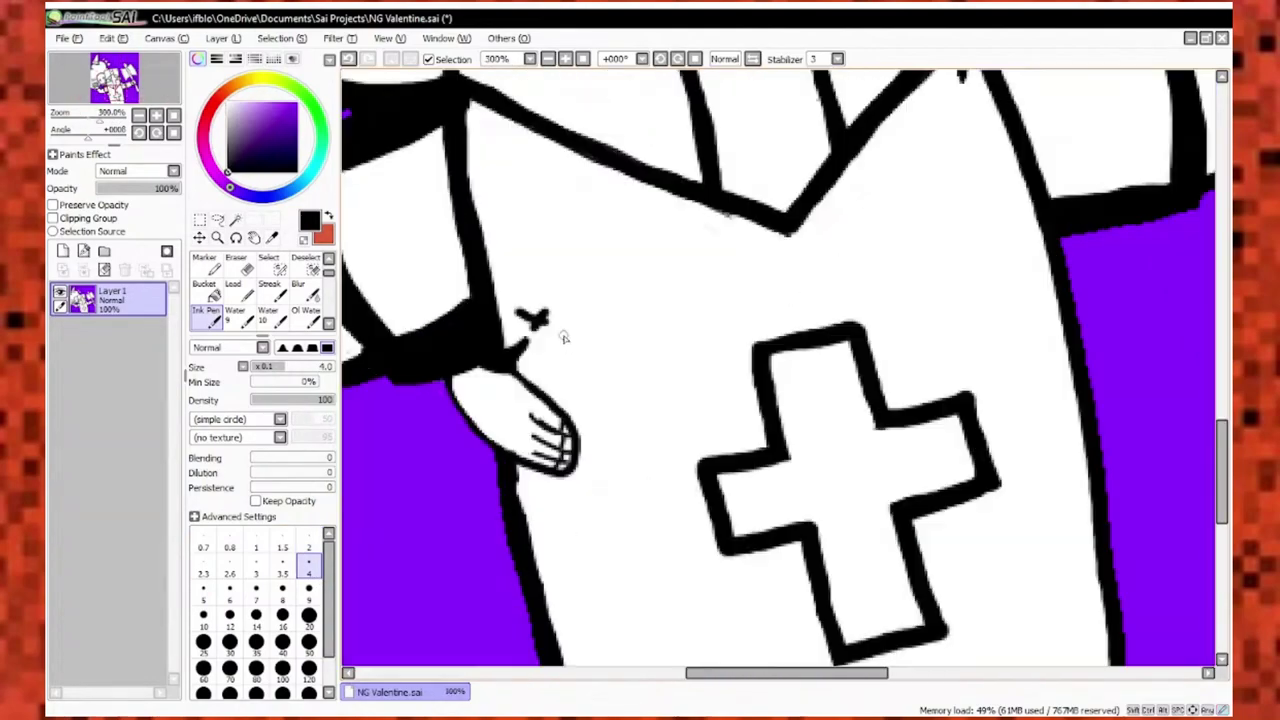
Try a first finger line on the rounded hand in black at size 2, then paint it out in white.
click(308, 547)
key(ctrl+plus)
key(ctrl+plus)
key(ctrl+plus)
key(ctrl+plus)
drag(1020, 258, 928, 182)
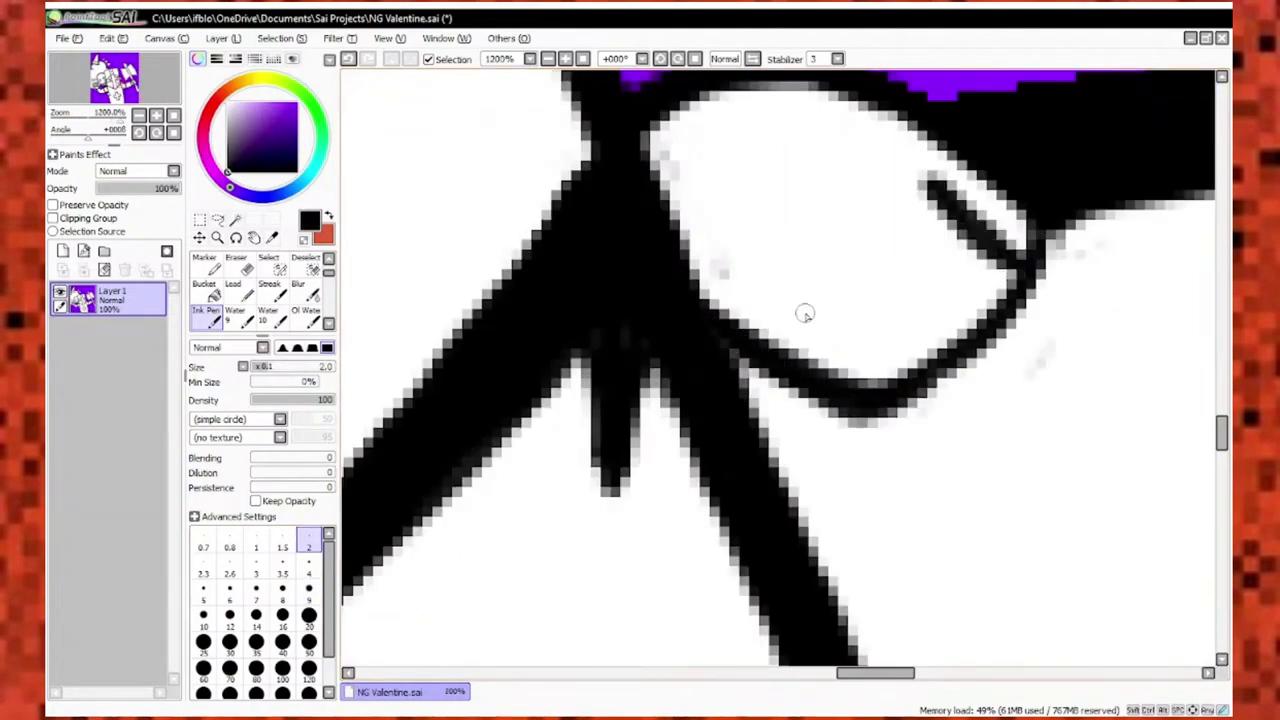
drag(805, 314, 930, 330)
key(x)
drag(930, 185, 1015, 262)
click(308, 565)
drag(790, 330, 940, 360)
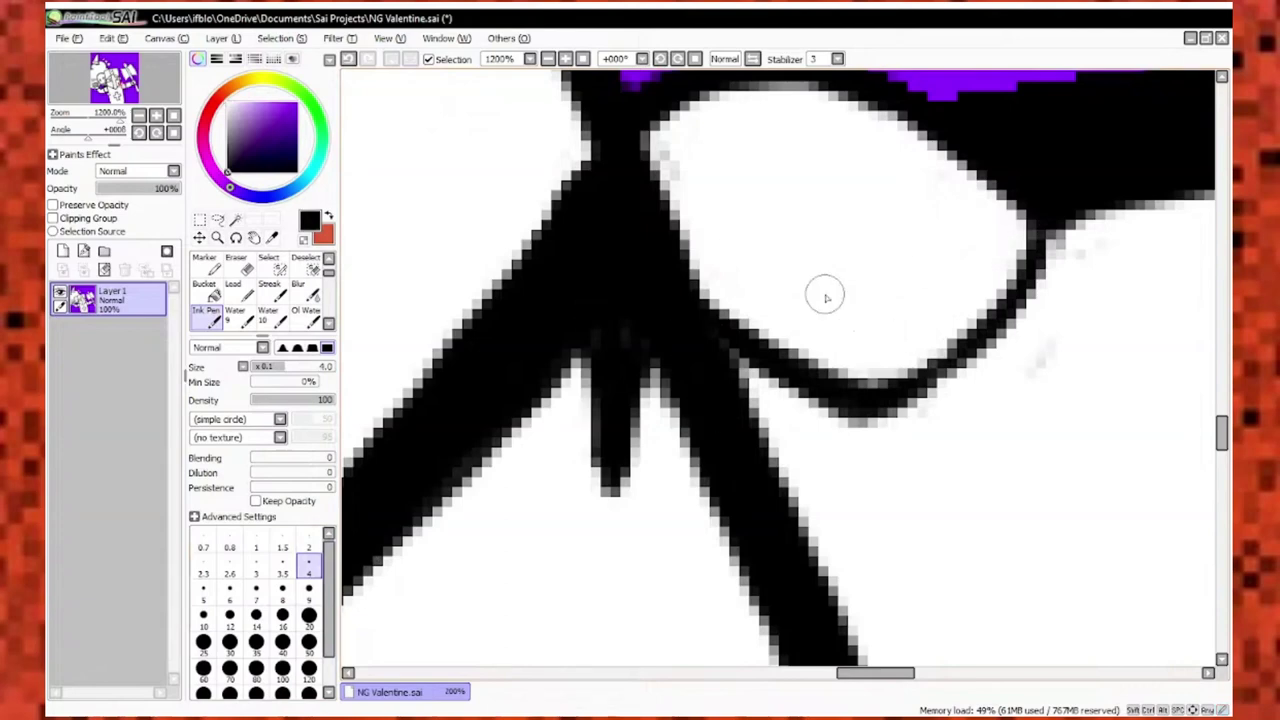
Draw three slanted finger lines inside the rounded hand in black with the Ink Pen at size 2.
drag(825, 297, 930, 340)
key(ctrl+z)
key(x)
drag(830, 322, 915, 378)
drag(850, 256, 975, 348)
drag(888, 210, 1015, 302)
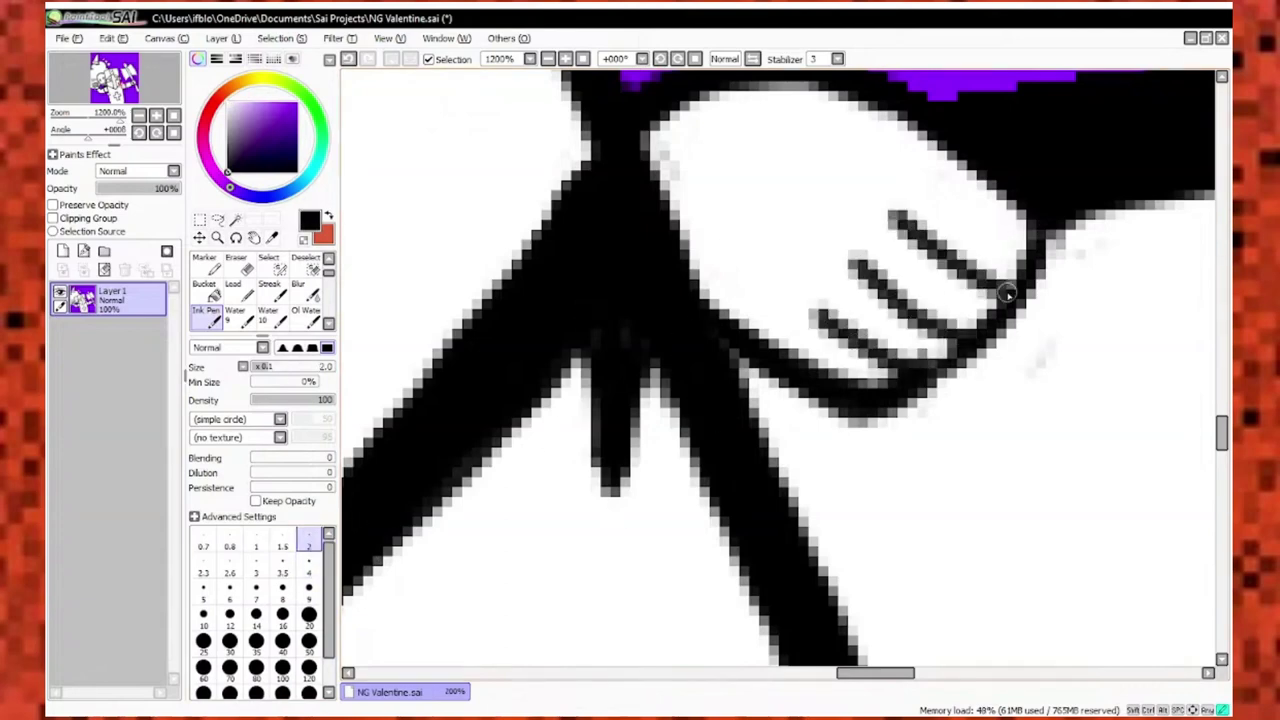
key(ctrl+plus)
drag(782, 266, 975, 392)
drag(832, 180, 1030, 335)
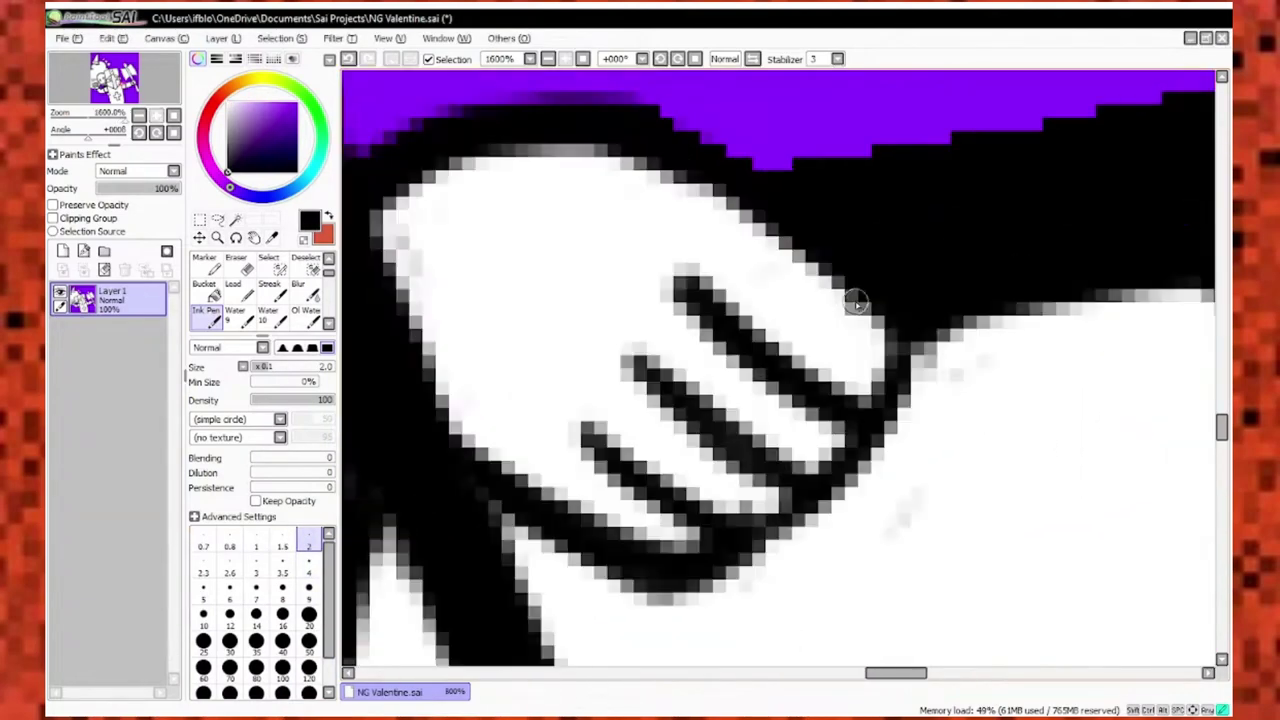
Erase the hand's finger lines with the Eraser at size 4 and redraw the upper one nearer the hand's top edge.
drag(790, 292, 884, 382)
drag(738, 430, 622, 540)
key(ctrl+z)
key(ctrl+z)
drag(740, 482, 650, 612)
drag(545, 385, 680, 510)
key(x)
drag(665, 280, 820, 400)
mouse_move(643, 376)
mouse_down()
mouse_move(737, 397)
mouse_move(643, 457)
mouse_up()
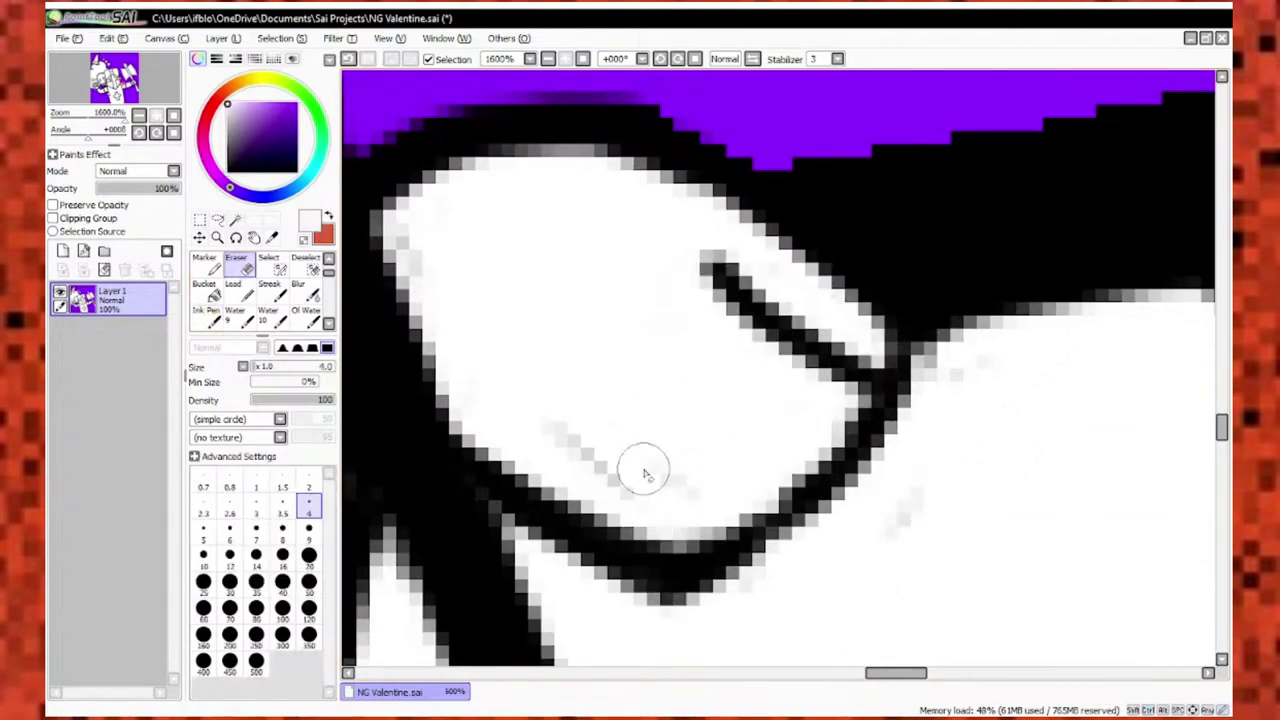
Draw the middle and lower finger lines and a black line across the fingers to mark off the fingertips.
key(c)
drag(660, 320, 845, 450)
drag(577, 394, 805, 475)
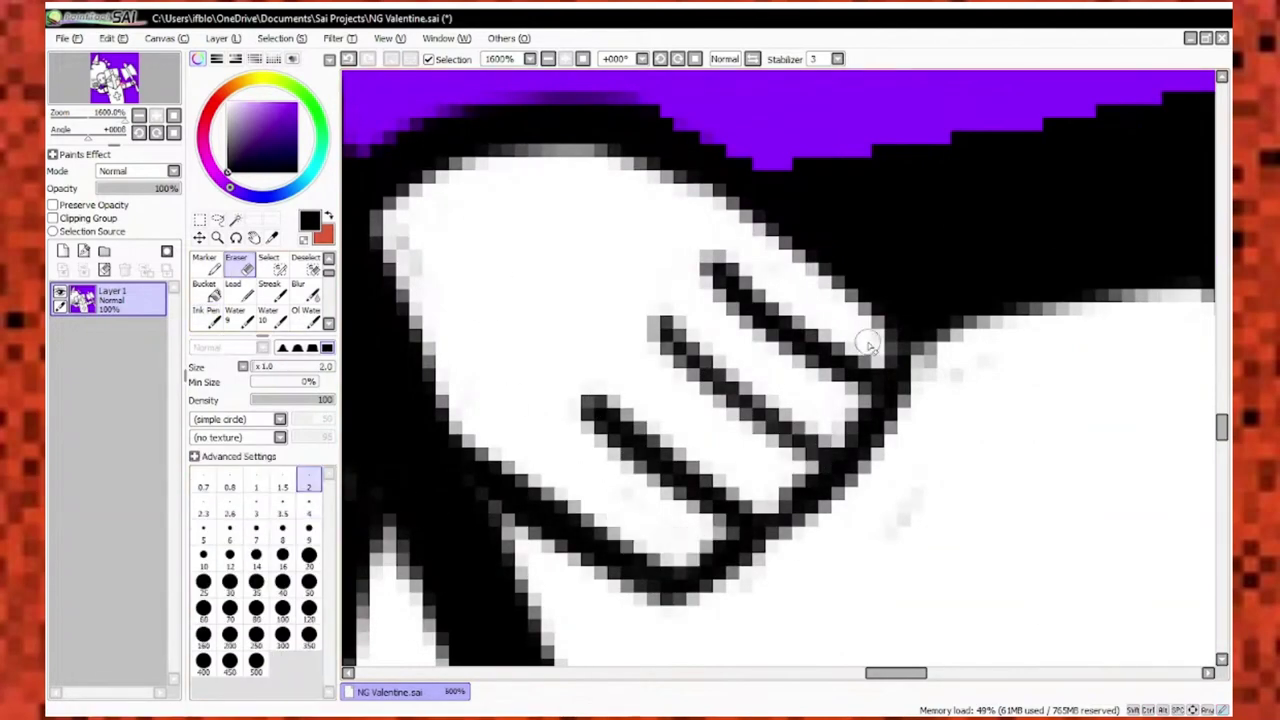
drag(880, 290, 720, 510)
drag(900, 340, 685, 557)
key(e)
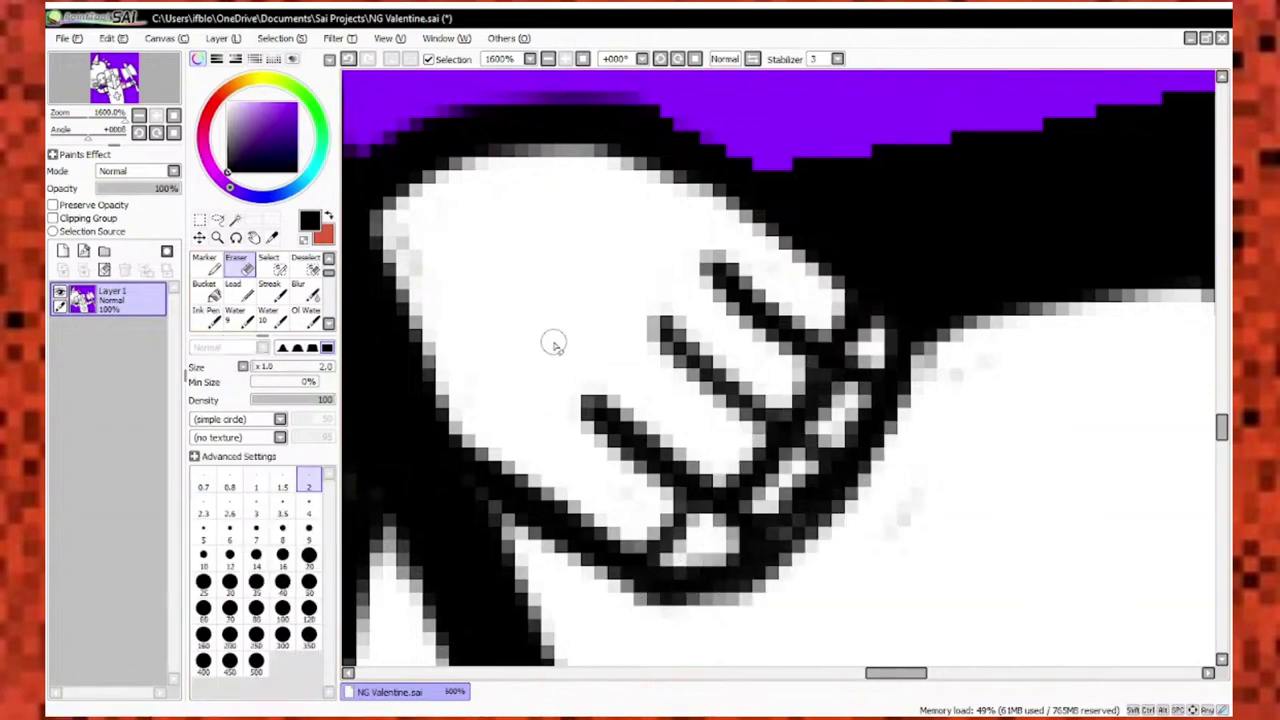
Erase the finger and fingertip lines together with the hand's outer end using the Eraser at size 4.
scroll(852, 410, down, 3)
scroll(605, 510, up, 2)
key(b)
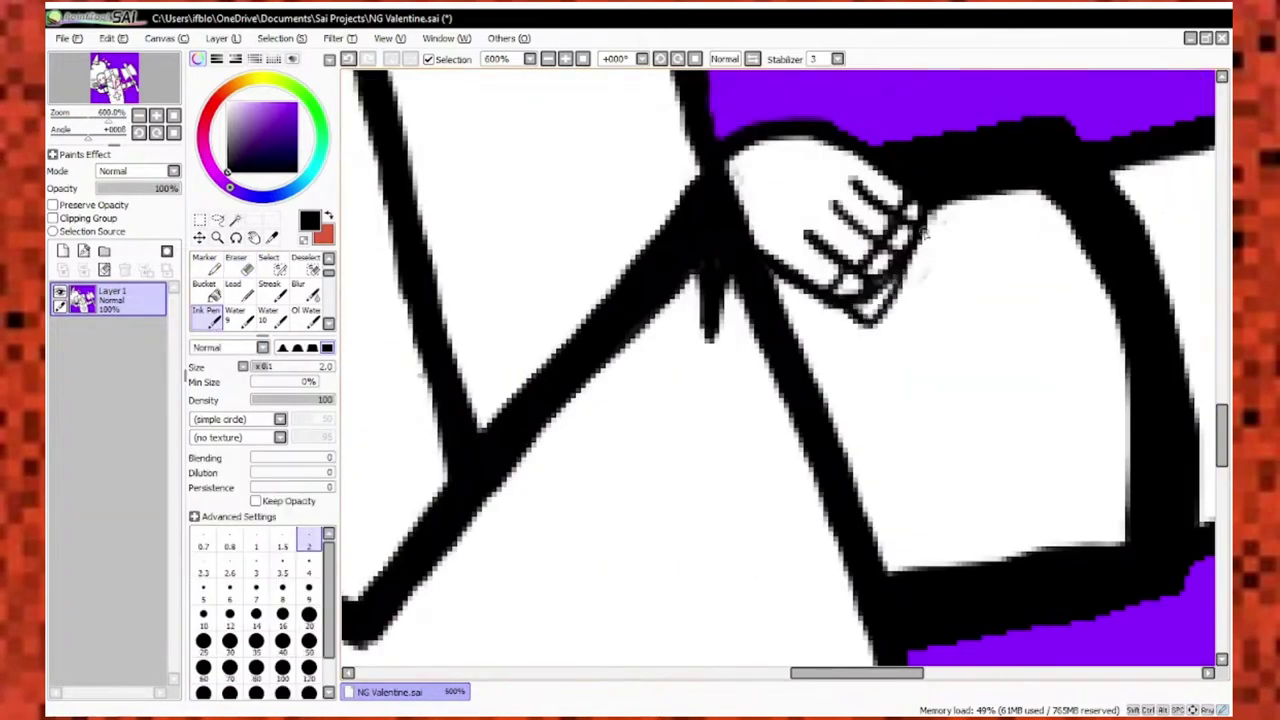
key(e)
click(308, 507)
drag(929, 285, 860, 300)
Redraw the hand's outer end as a closed, rounded black outline with the Ink Pen at size 2.
key(n)
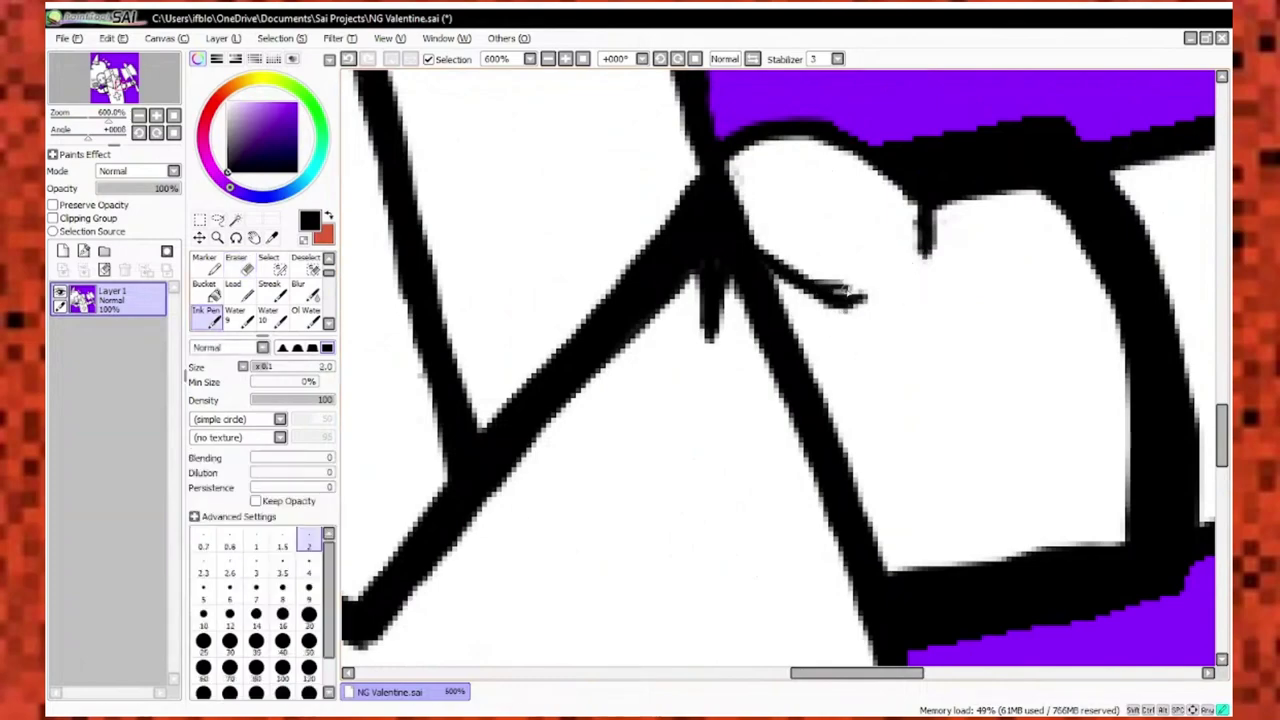
key(e)
scroll(857, 337, up, 1)
scroll(857, 337, down, 5)
scroll(718, 345, up, 7)
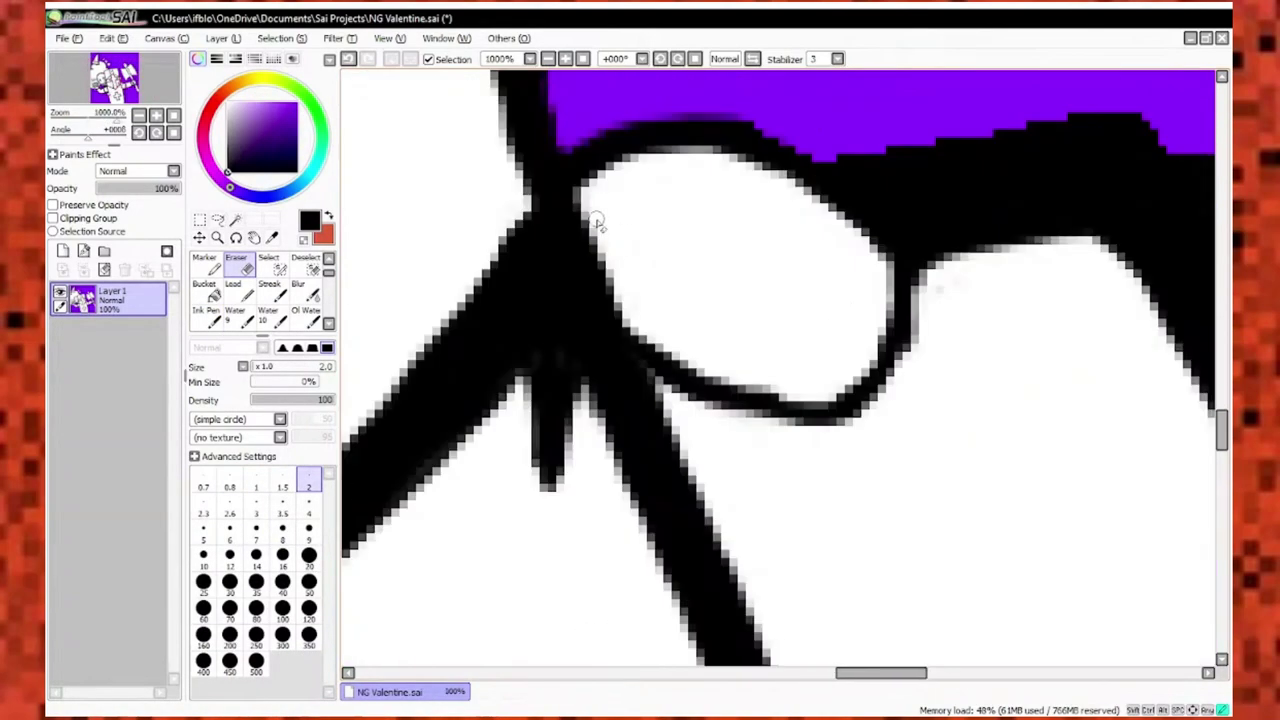
Draw three parallel slanted finger lines in black inside the hand, running out to its rounded end.
key(n)
drag(700, 310, 850, 430)
drag(740, 245, 915, 400)
drag(790, 205, 955, 340)
scroll(860, 330, down, 3)
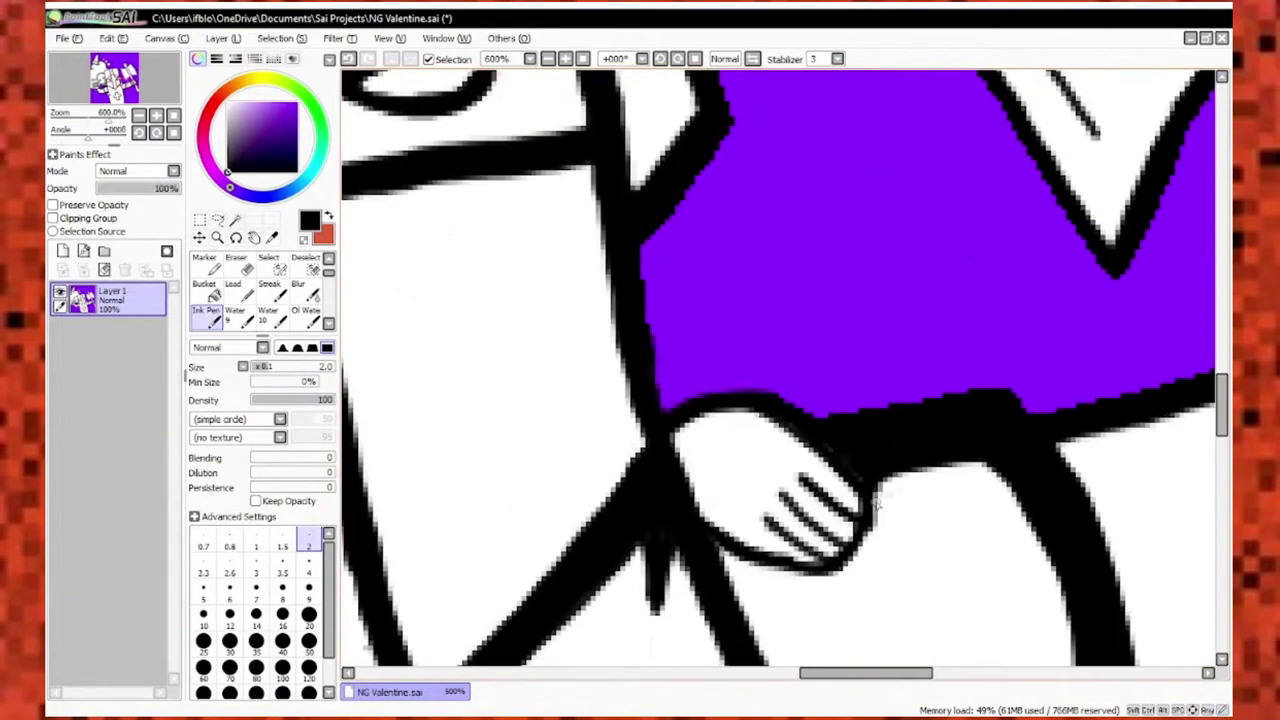
Touch up the hand's lower outline and clean its inner edge around the fingertips with the Eraser at size 2.
scroll(877, 504, up, 3)
mouse_move(895, 470)
mouse_down()
mouse_move(760, 430)
mouse_move(551, 323)
mouse_up()
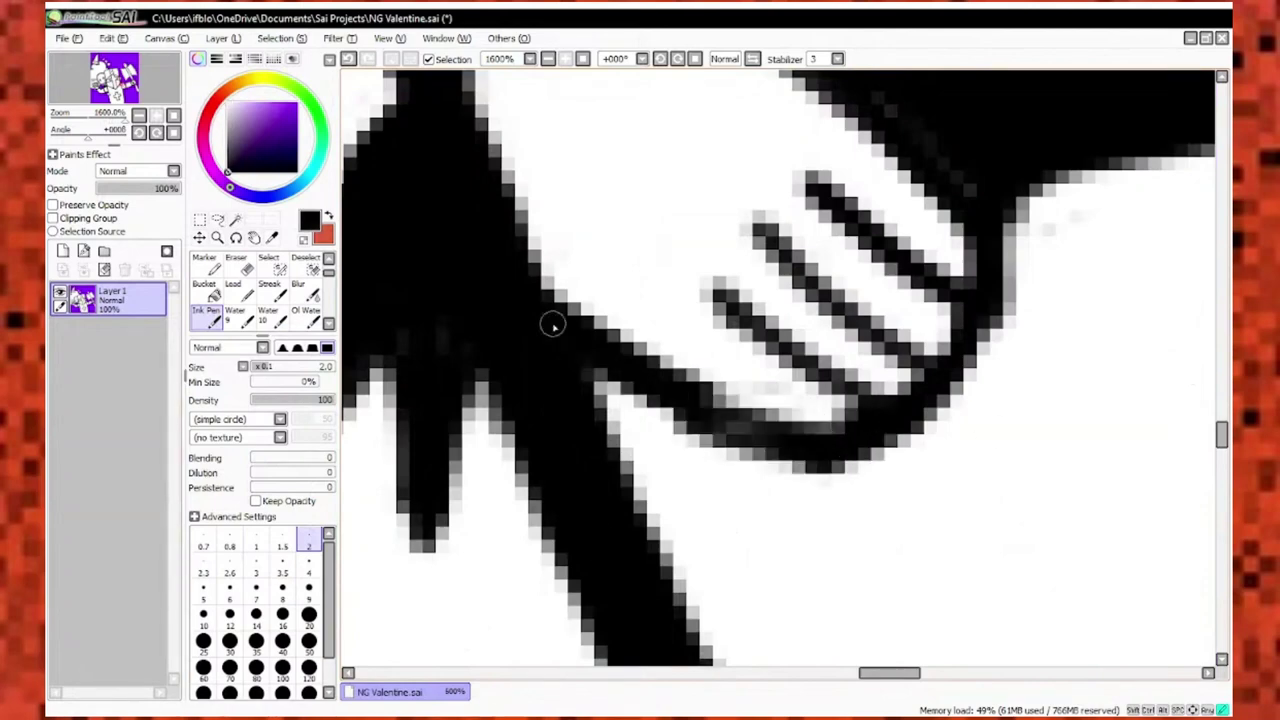
key(e)
drag(740, 370, 840, 440)
drag(900, 365, 960, 320)
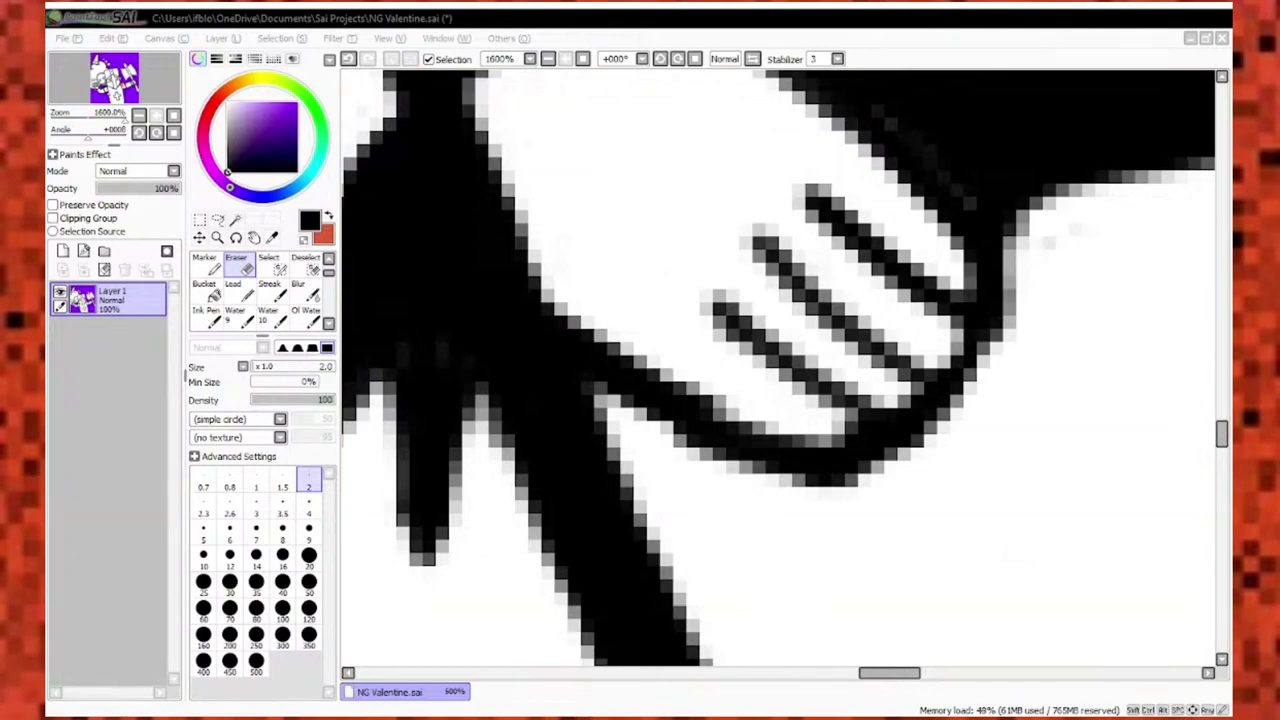
Draw the fingertip lines across the fingers of the small hand resting on the axe arm with the size 2 Ink Pen.
scroll(780, 370, down, 2)
key(n)
drag(700, 345, 830, 445)
drag(772, 305, 895, 405)
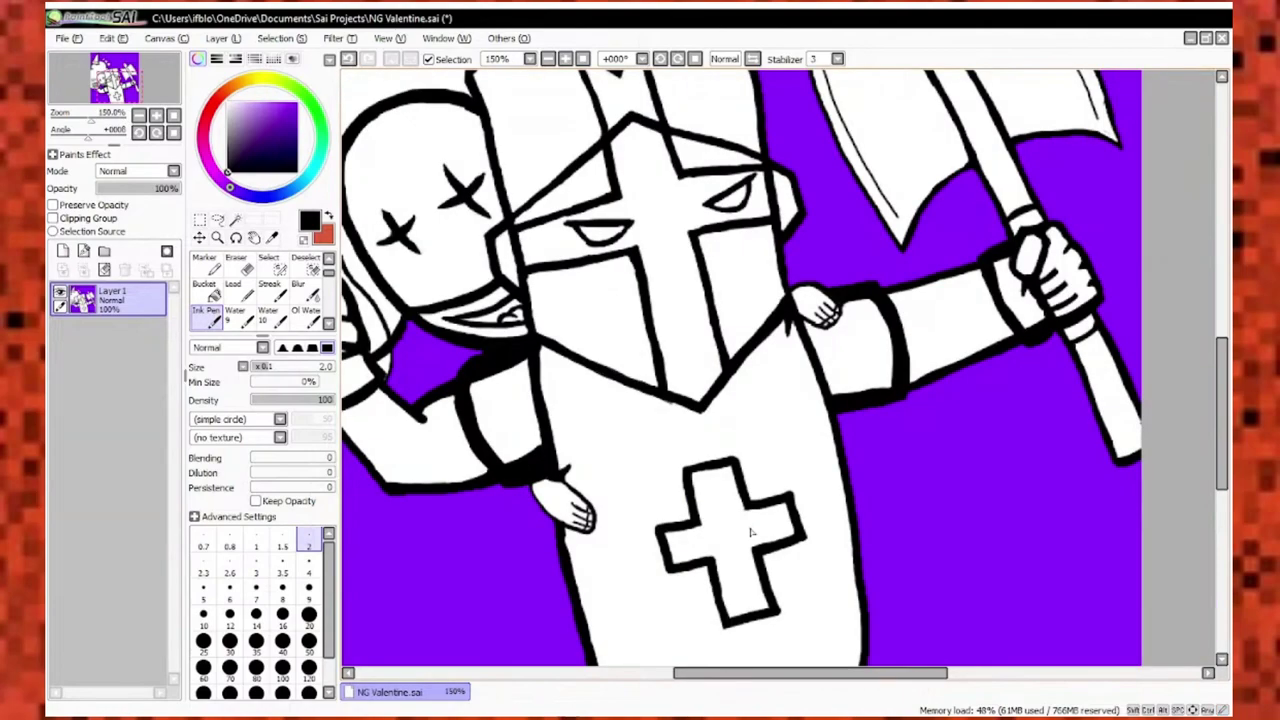
scroll(568, 550, down, 4)
Redraw the torso outline in black across the small hand below the raised arm and paint the part outside it background purple.
scroll(551, 510, up, 5)
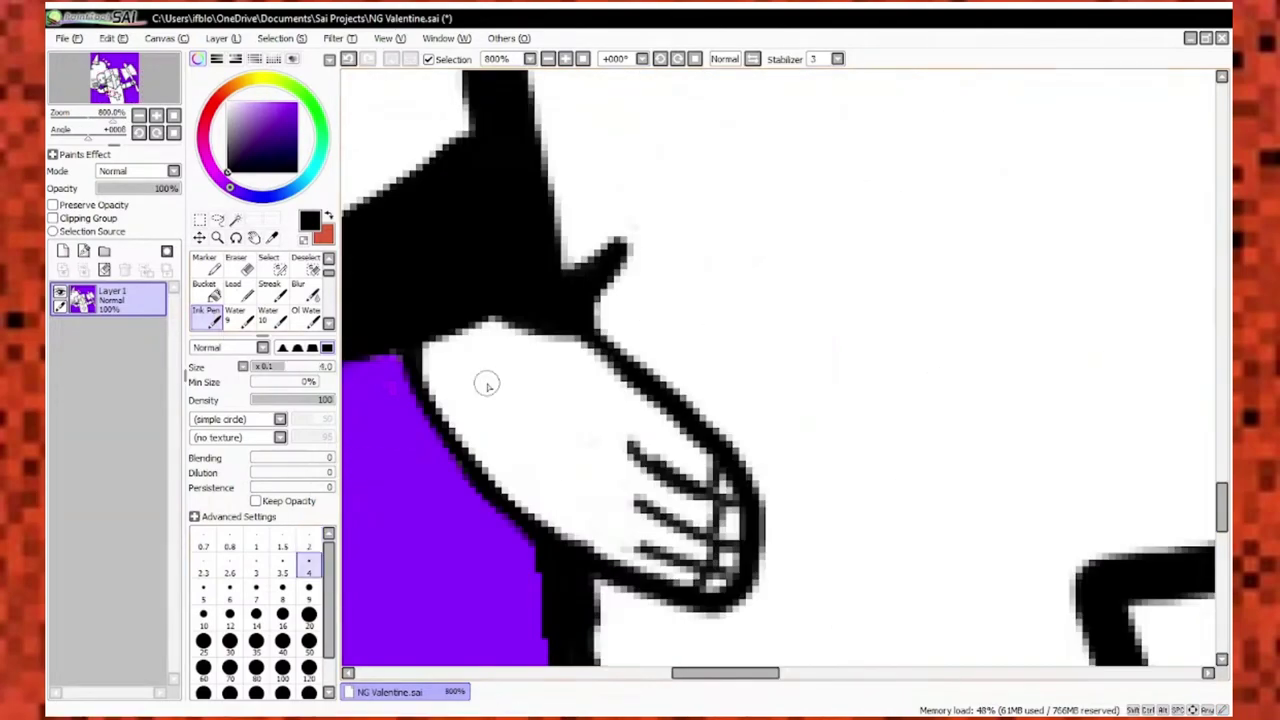
drag(530, 330, 575, 560)
scroll(575, 560, down, 5)
scroll(500, 388, up, 5)
alt+click(420, 420)
drag(545, 350, 500, 388)
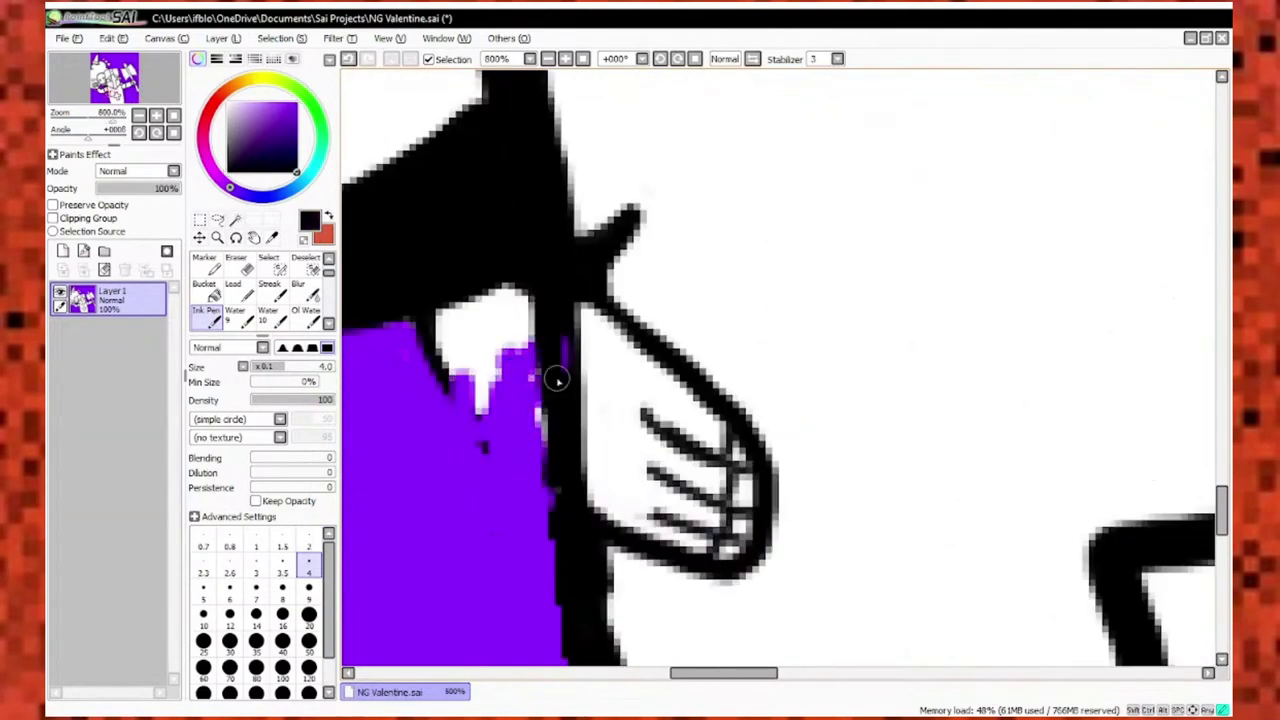
click(308, 546)
drag(535, 298, 548, 460)
alt+click(566, 507)
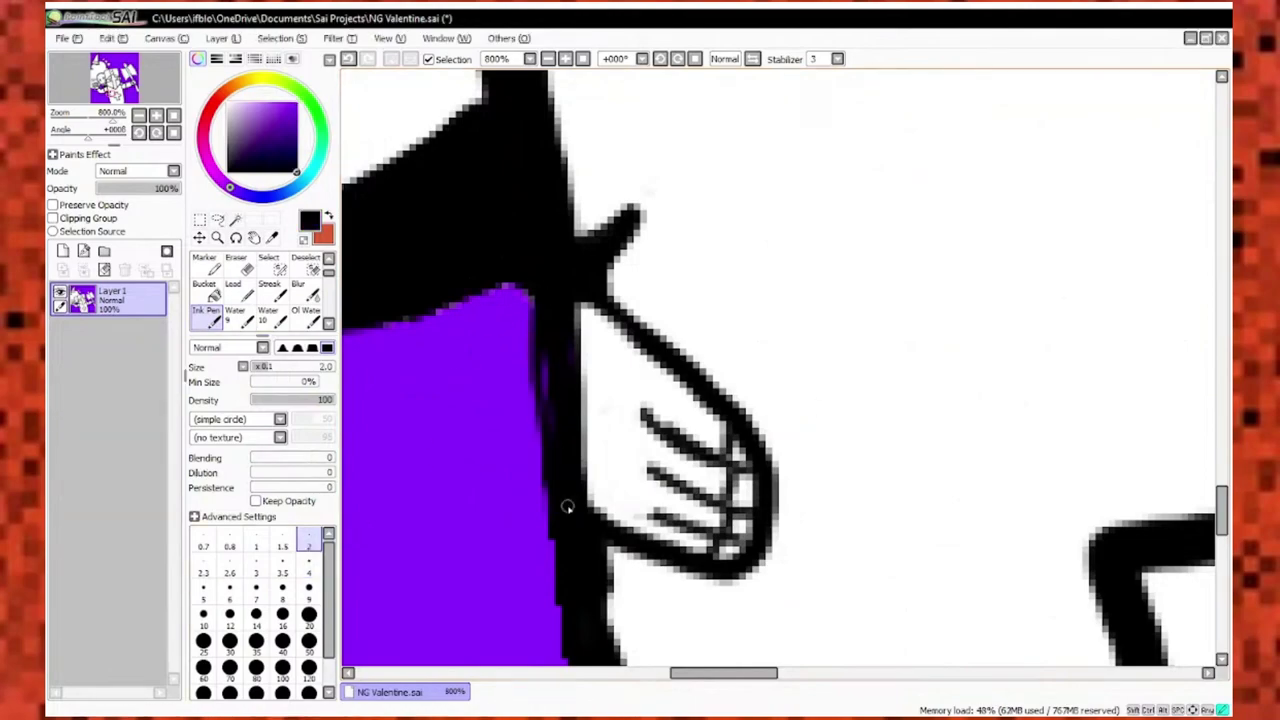
Clean up the outline around the small hand on the torso's edge with the Eraser and the size 2 Ink Pen.
key(e)
scroll(552, 350, up, 1)
drag(629, 529, 623, 137)
scroll(671, 500, down, 3)
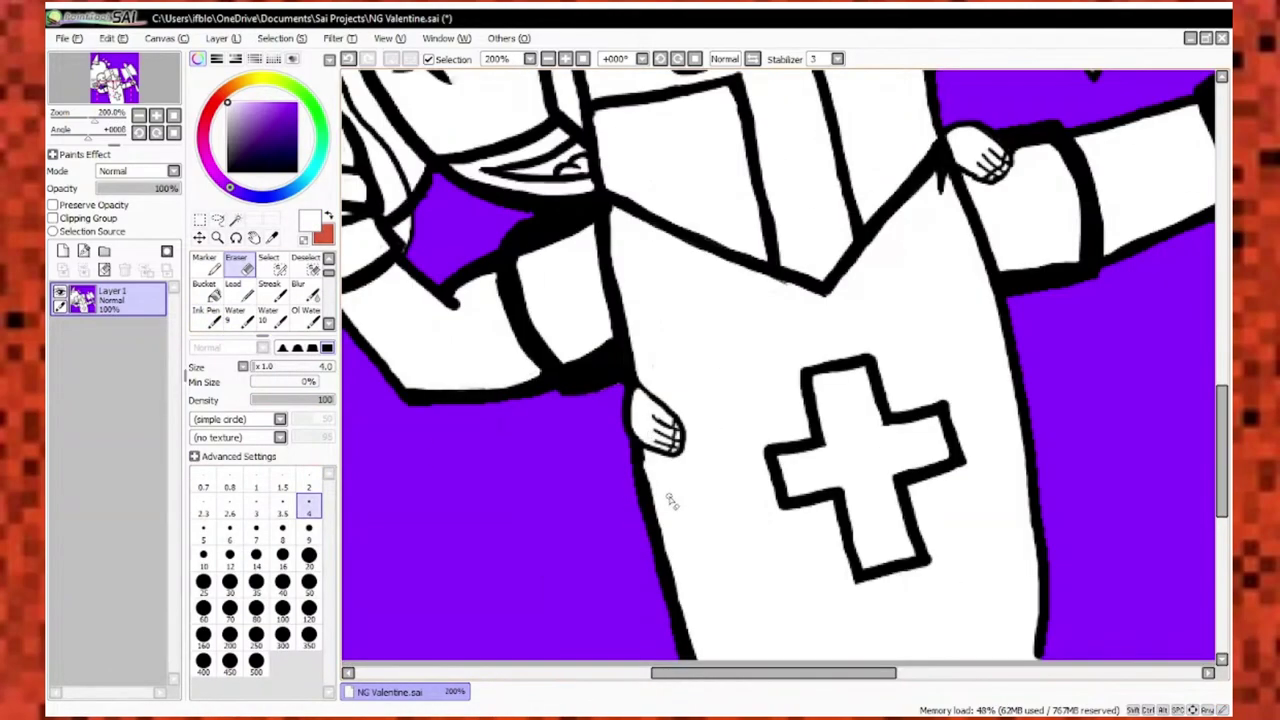
scroll(697, 594, up, 3)
scroll(697, 594, down, 3)
key(n)
scroll(652, 140, up, 5)
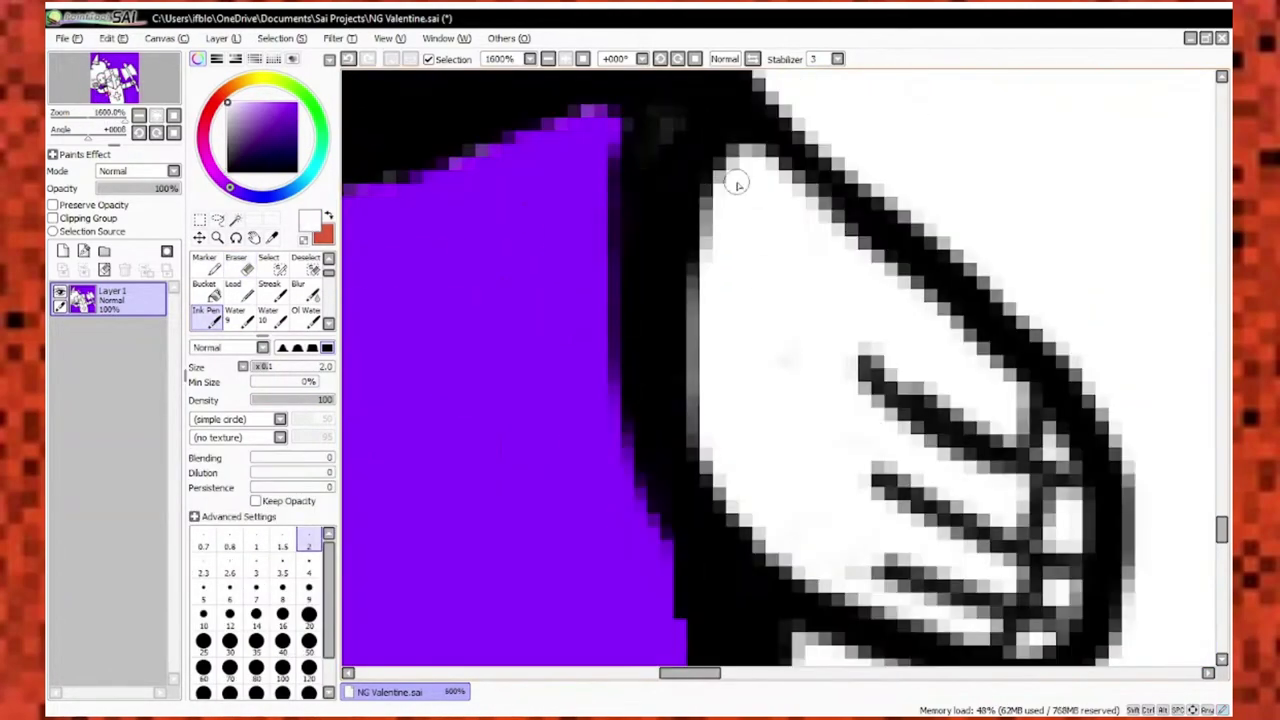
scroll(736, 184, down, 1)
scroll(651, 261, down, 2)
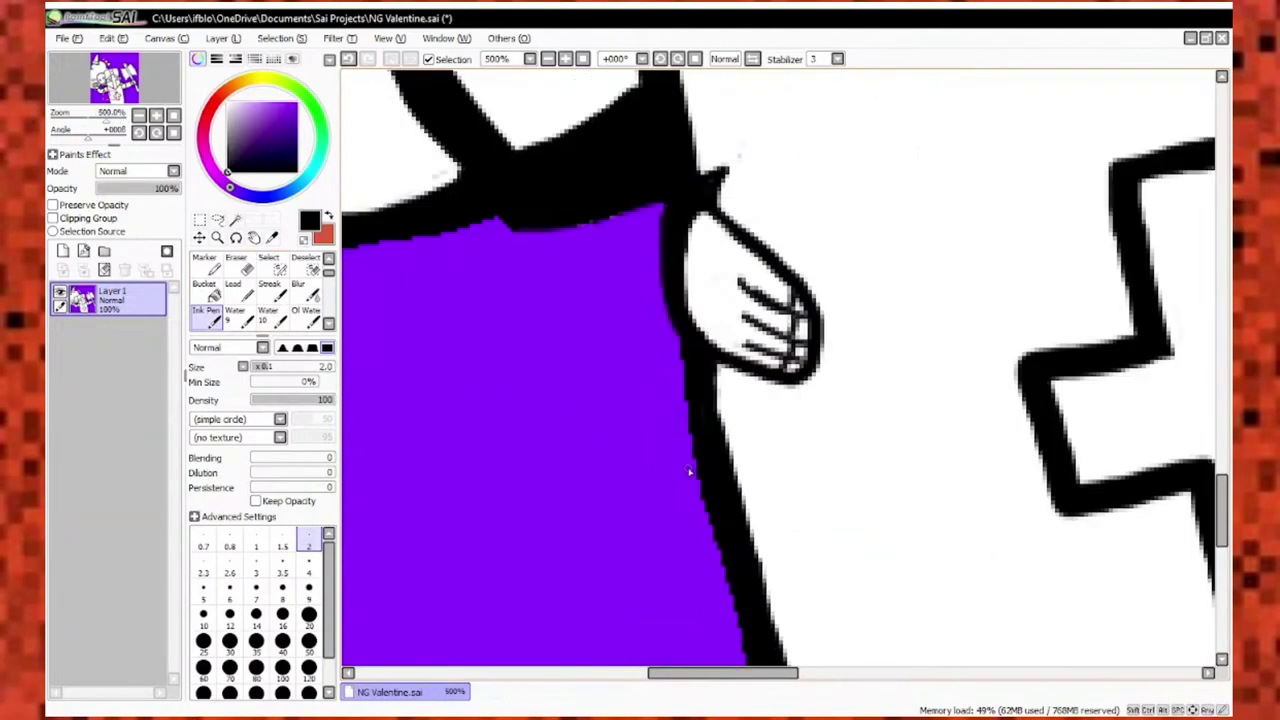
Erase the pointed spur hanging below the small hand where the helmet, torso and axe arm lines meet.
scroll(689, 466, up, 3)
scroll(755, 265, down, 1)
right_click(755, 265)
scroll(755, 265, down, 1)
scroll(771, 289, up, 1)
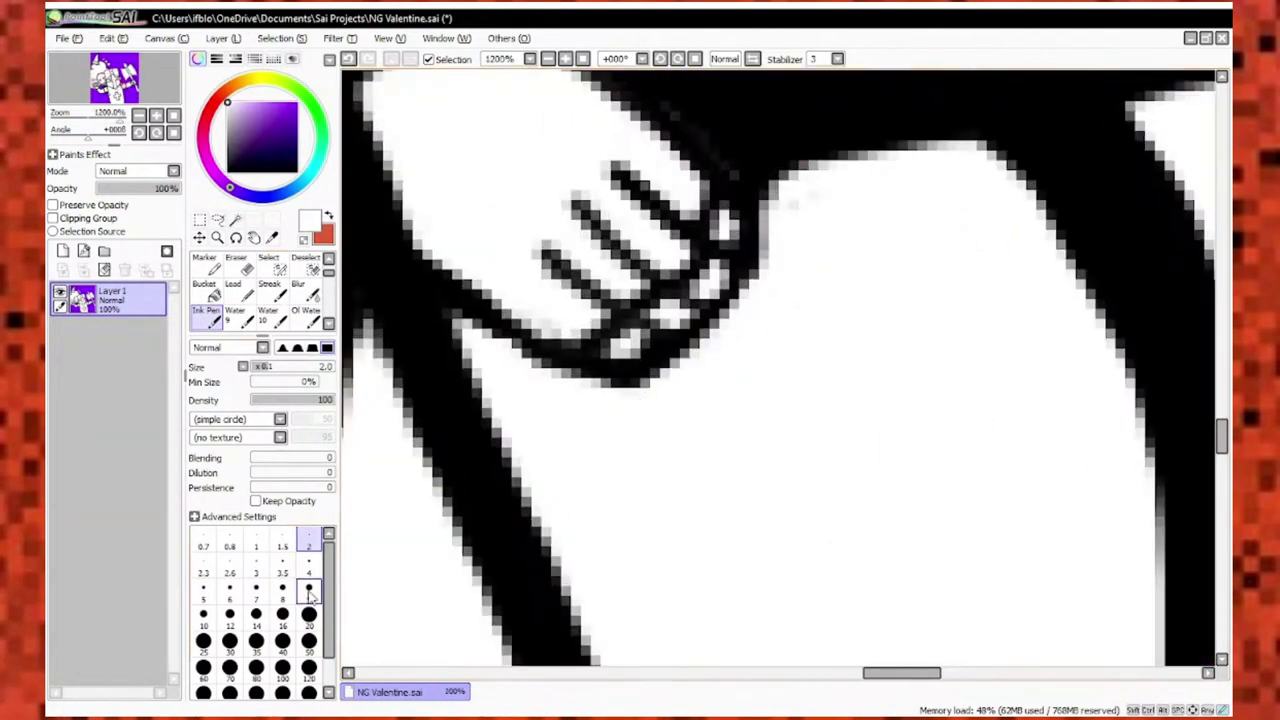
scroll(575, 358, down, 6)
scroll(560, 360, up, 6)
scroll(540, 365, down, 1)
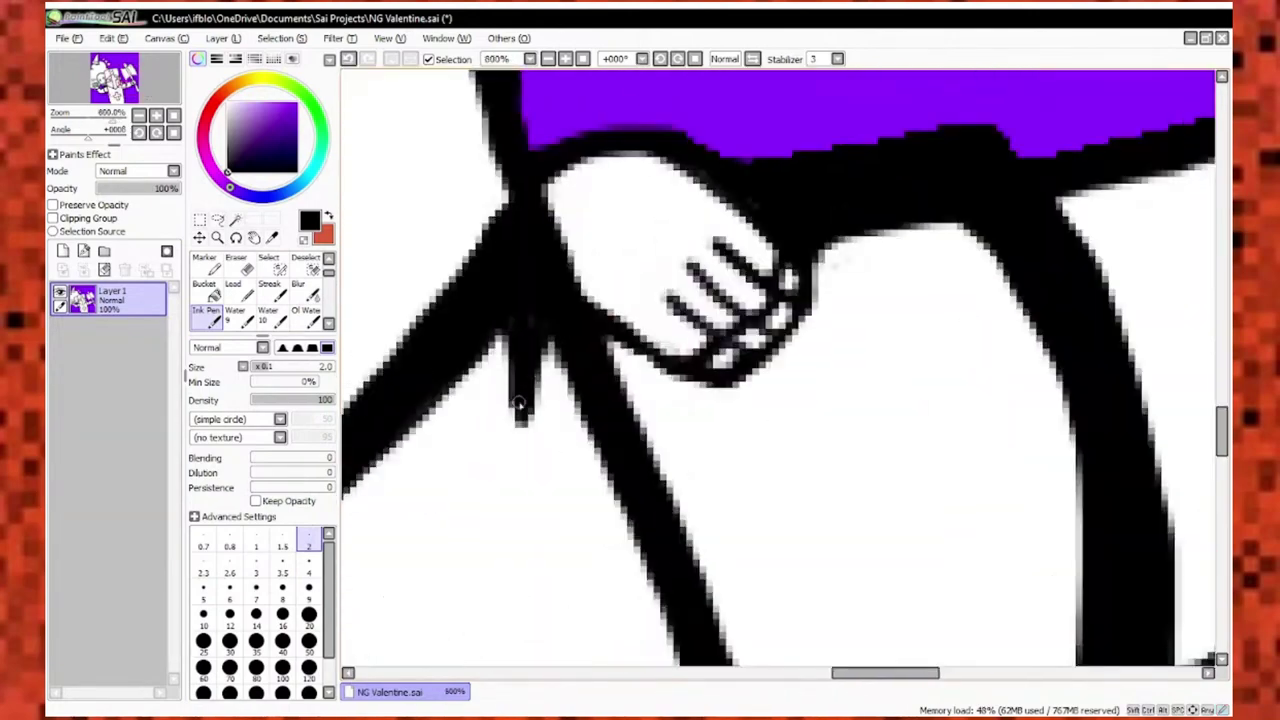
key(e)
drag(480, 326, 530, 292)
key(n)
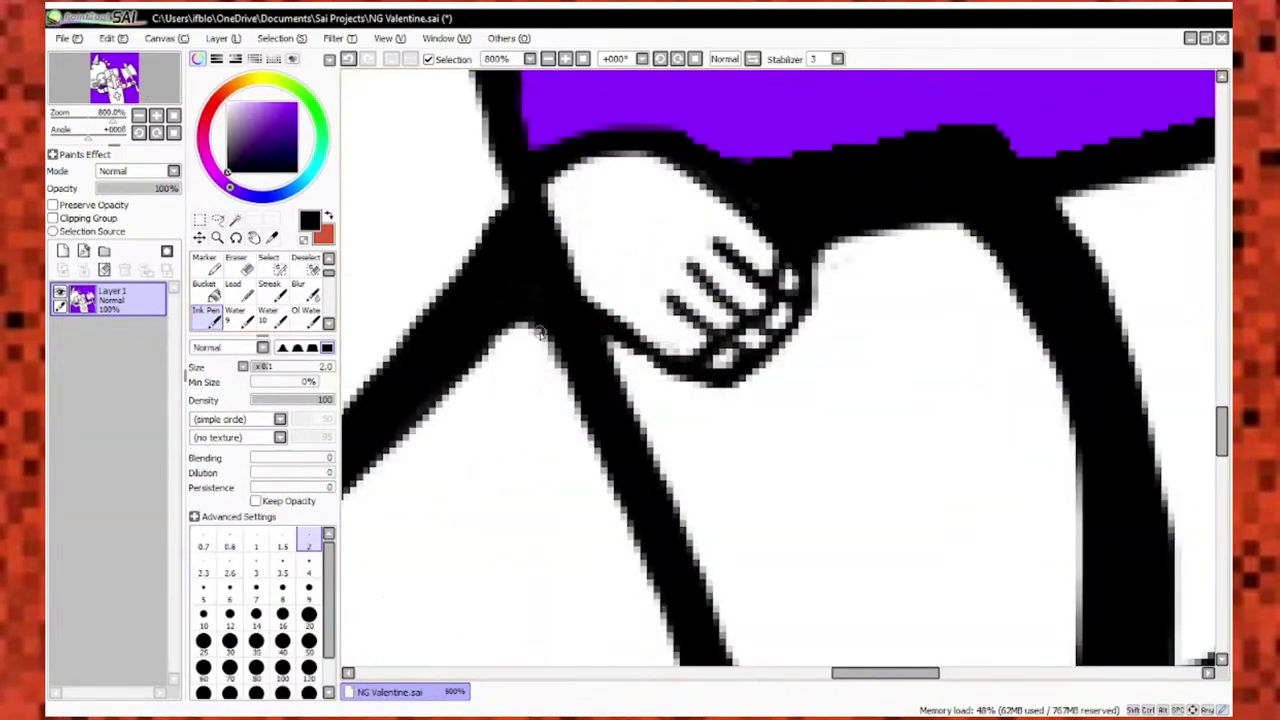
Smooth the line junction beneath the small hand on the axe arm, touching up its edges with the size 2 Ink Pen.
scroll(522, 380, down, 6)
scroll(522, 380, up, 6)
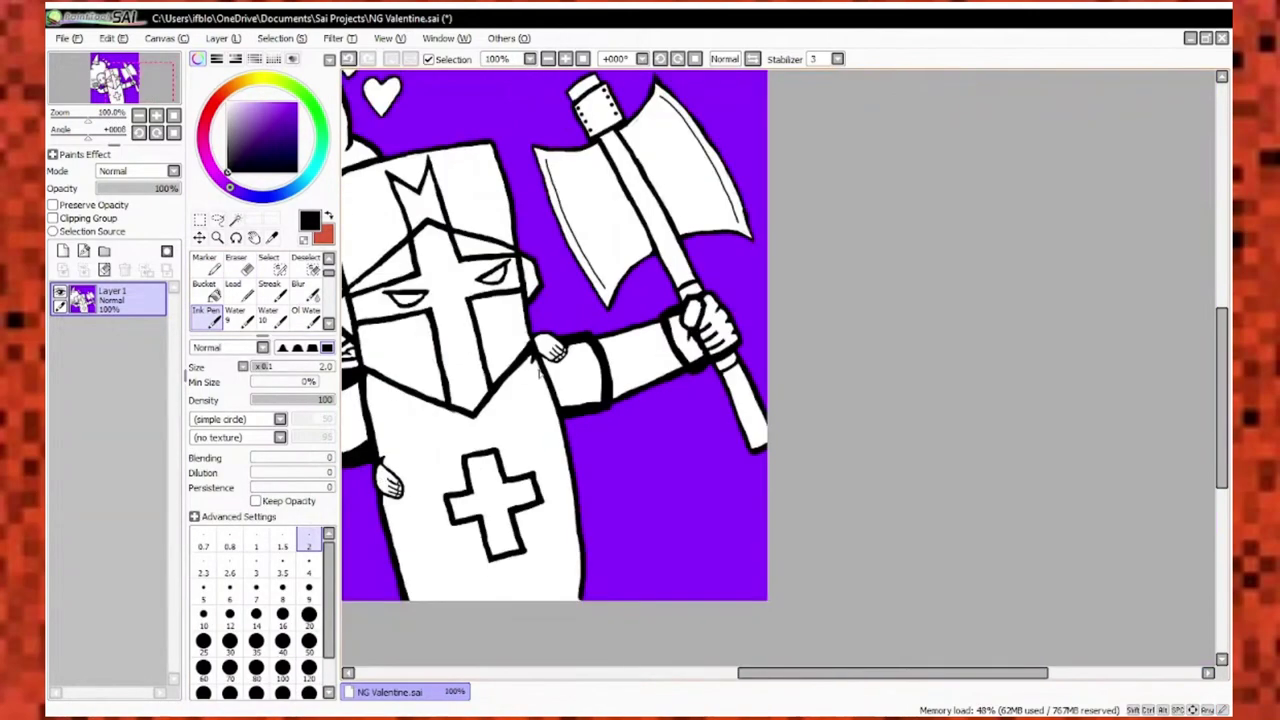
drag(490, 348, 432, 378)
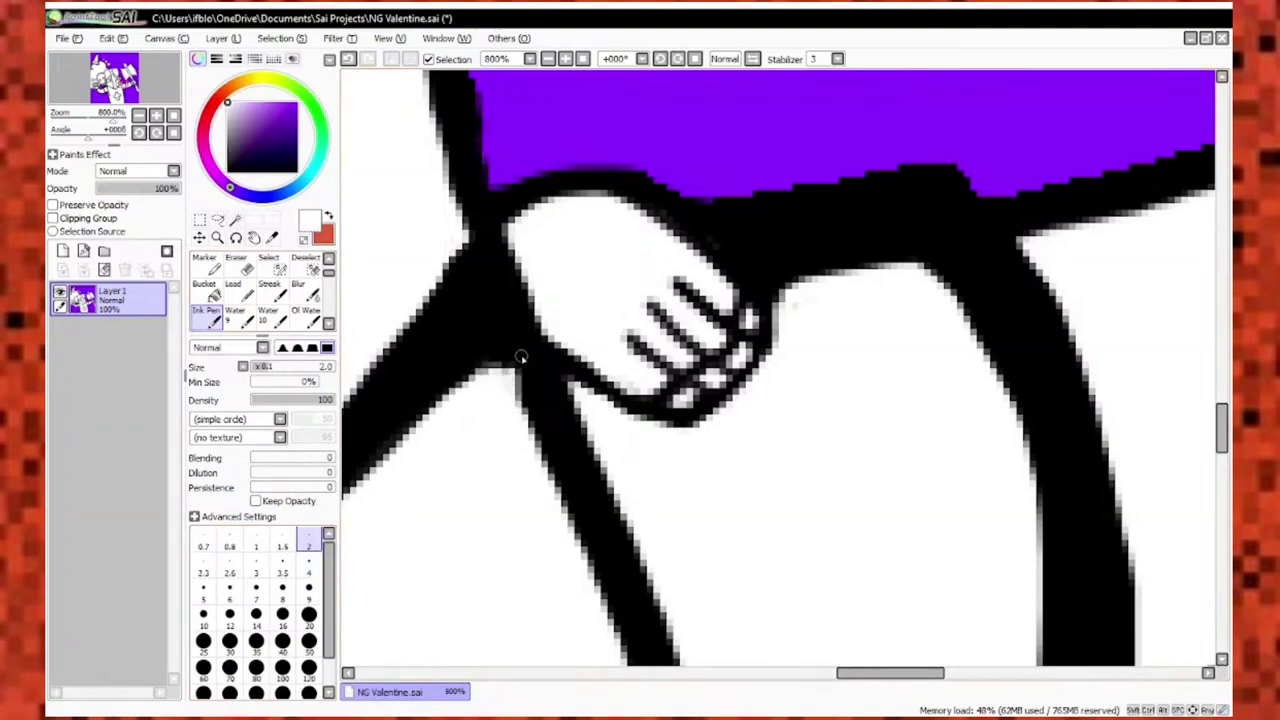
alt+click(521, 357)
scroll(521, 357, up, 1)
scroll(578, 302, down, 6)
scroll(578, 302, up, 6)
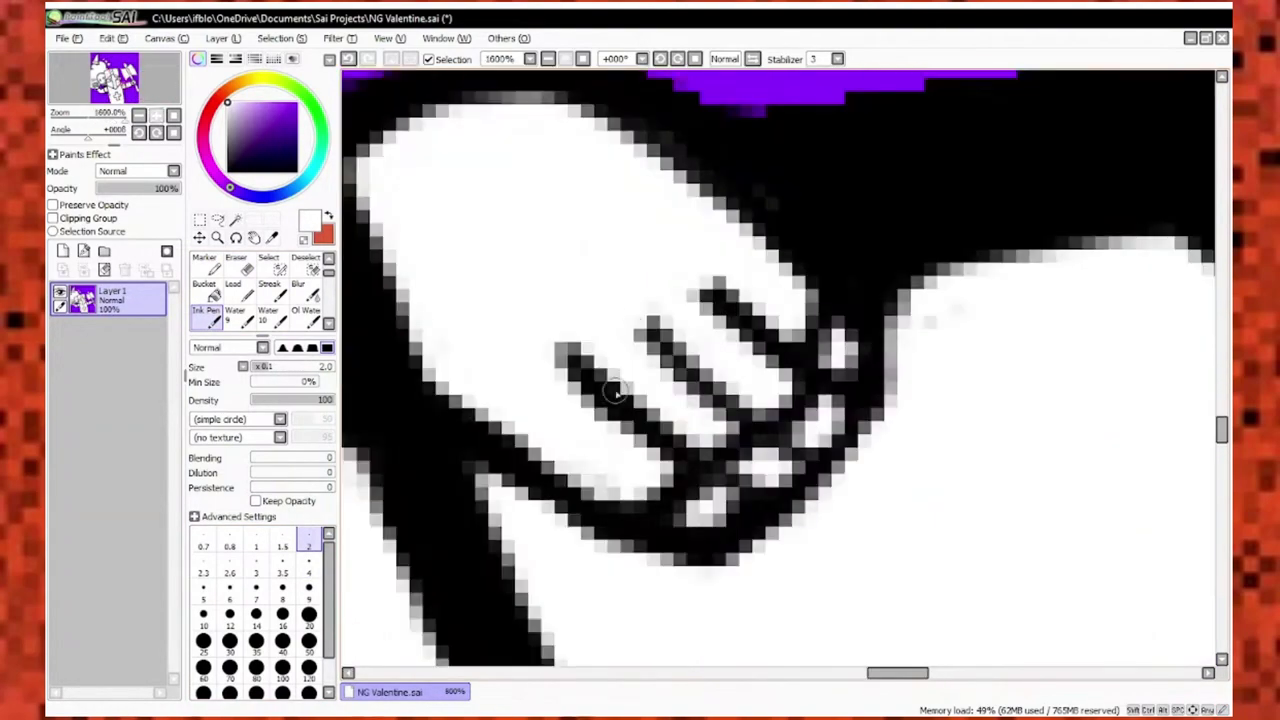
Examine the whole line drawing from close up and at full view.
scroll(703, 340, down, 6)
scroll(703, 340, down, 2)
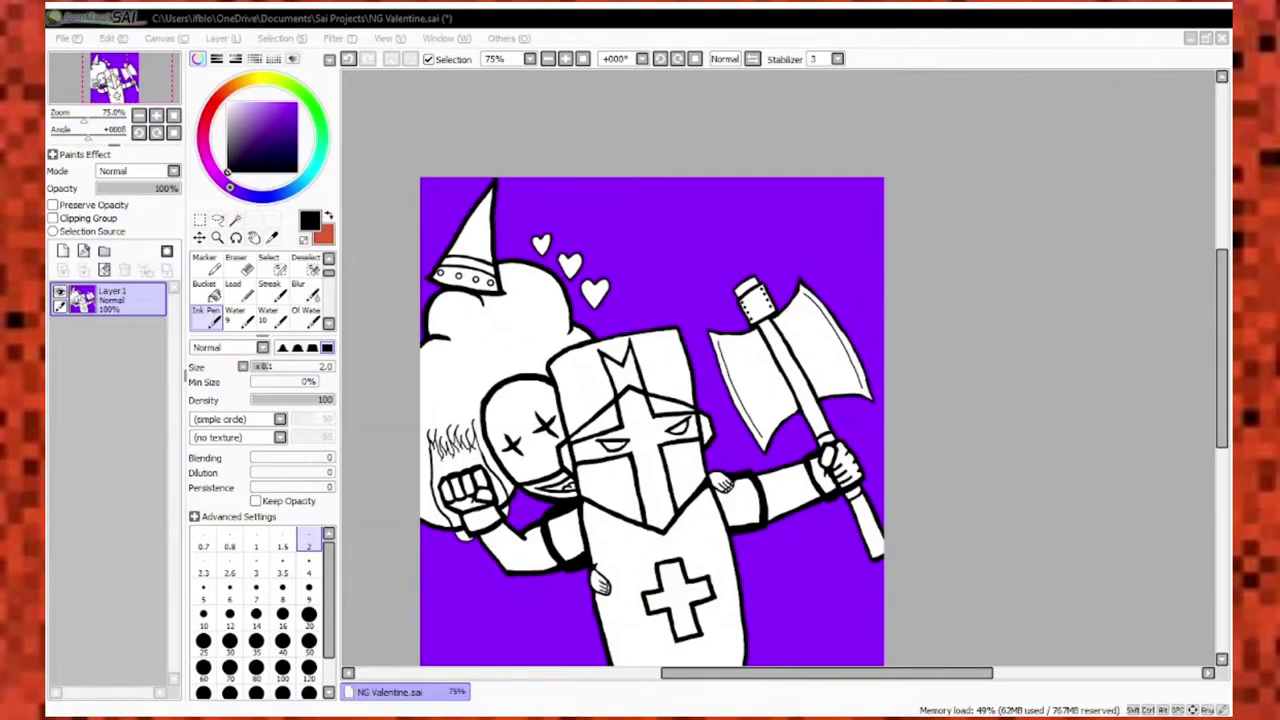
scroll(572, 600, up, 6)
scroll(572, 620, down, 6)
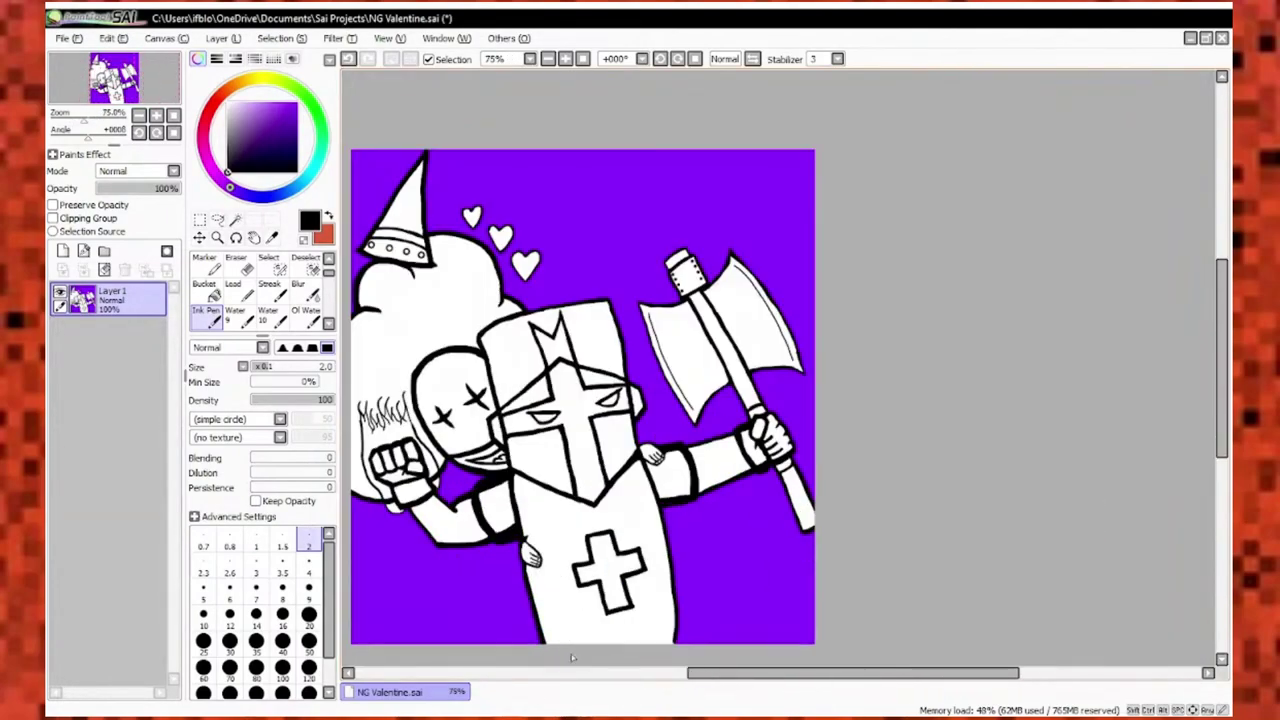
scroll(614, 403, up, 4)
alt+click(584, 403)
scroll(584, 403, down, 6)
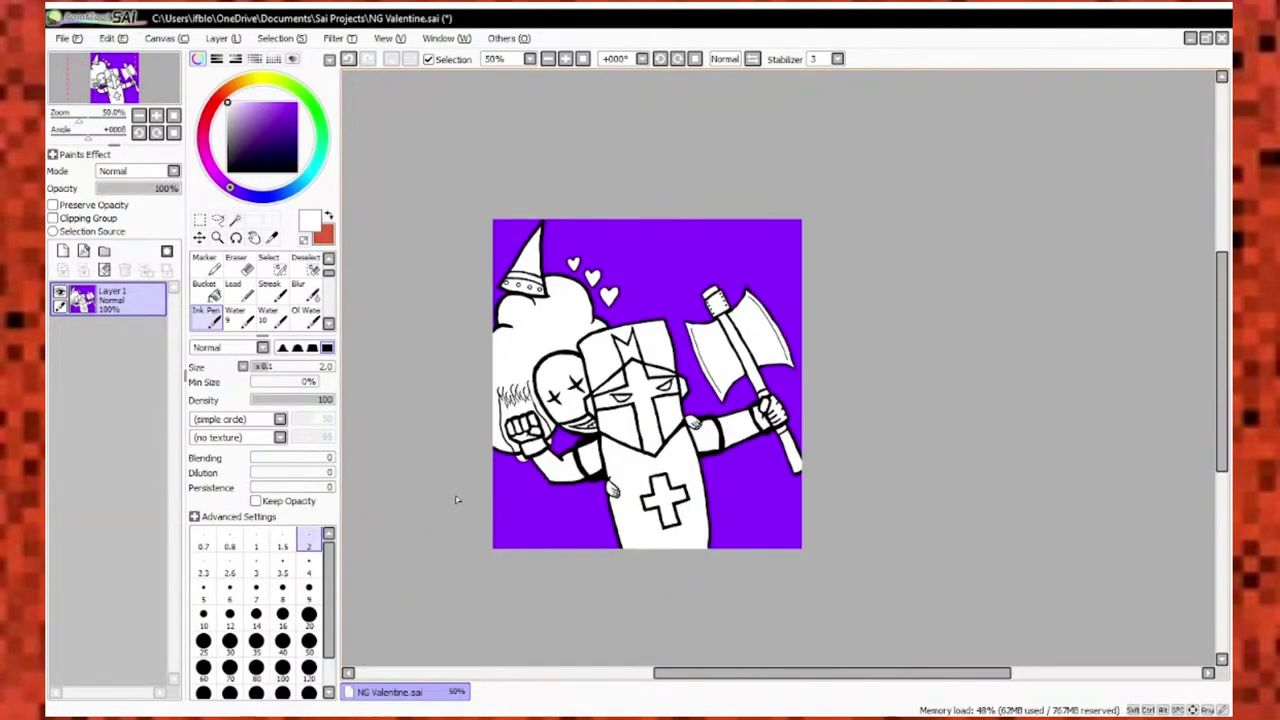
Draw the first small chainmail rings along the upper-arm cuff of the axe arm in black with the size 2 Ink Pen.
scroll(638, 234, up, 8)
scroll(811, 410, down, 3)
alt+click(811, 410)
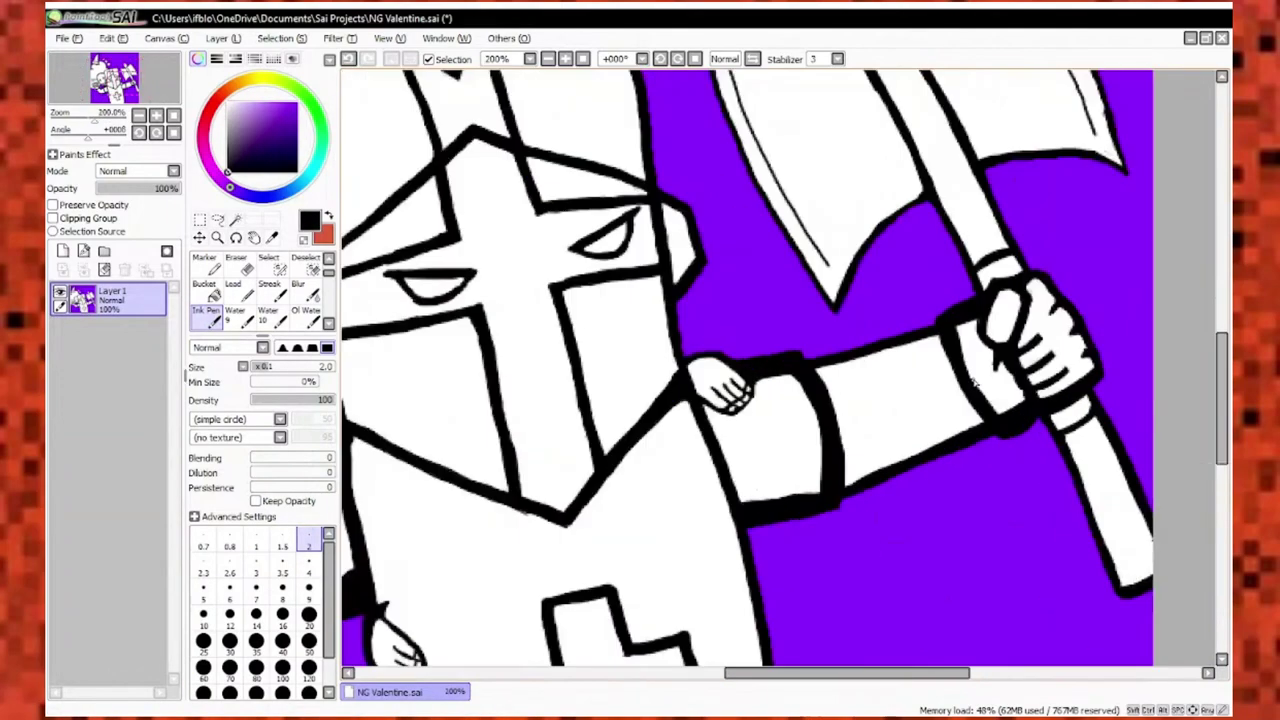
scroll(613, 428, up, 5)
scroll(558, 498, up, 2)
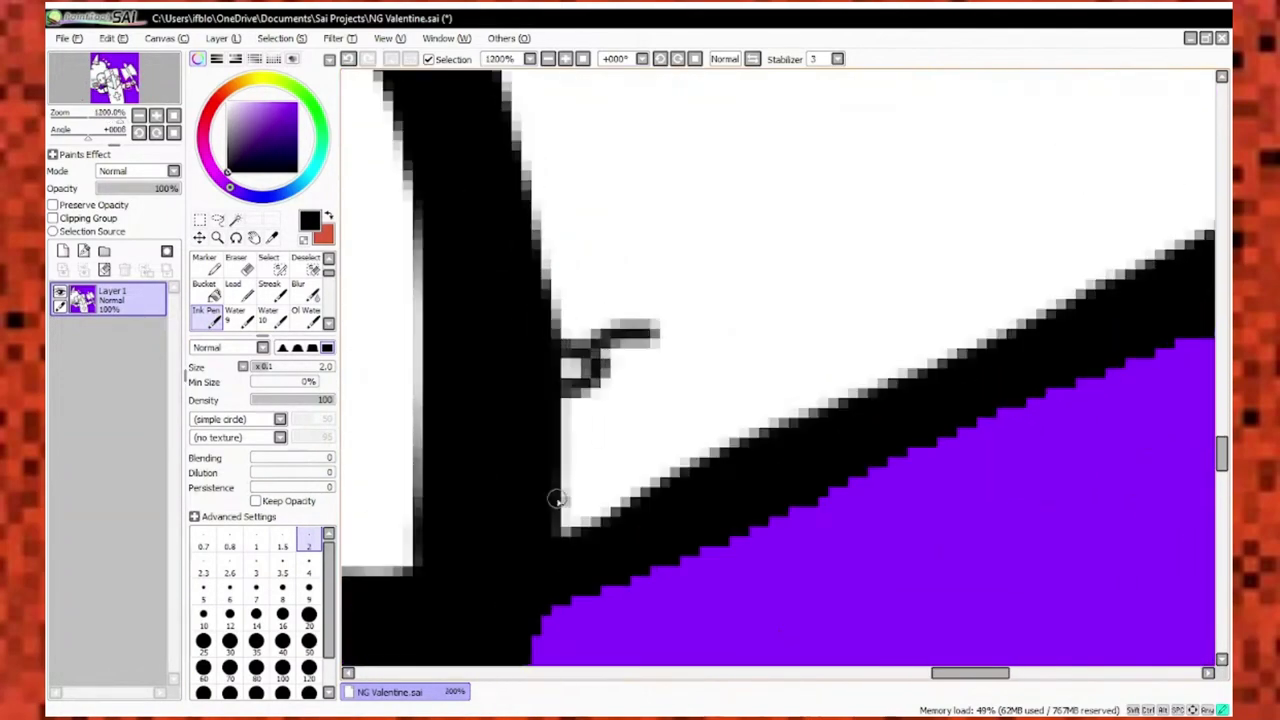
scroll(663, 393, down, 2)
scroll(686, 307, up, 2)
scroll(740, 330, down, 2)
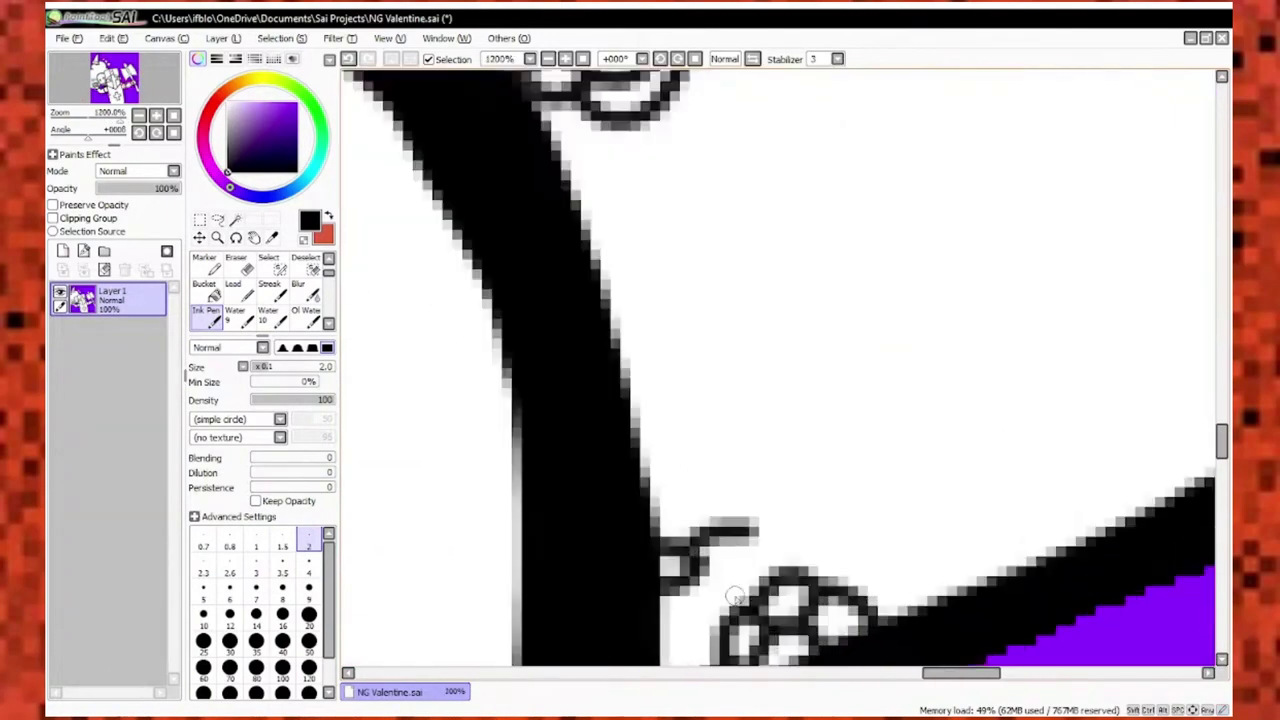
scroll(745, 437, up, 3)
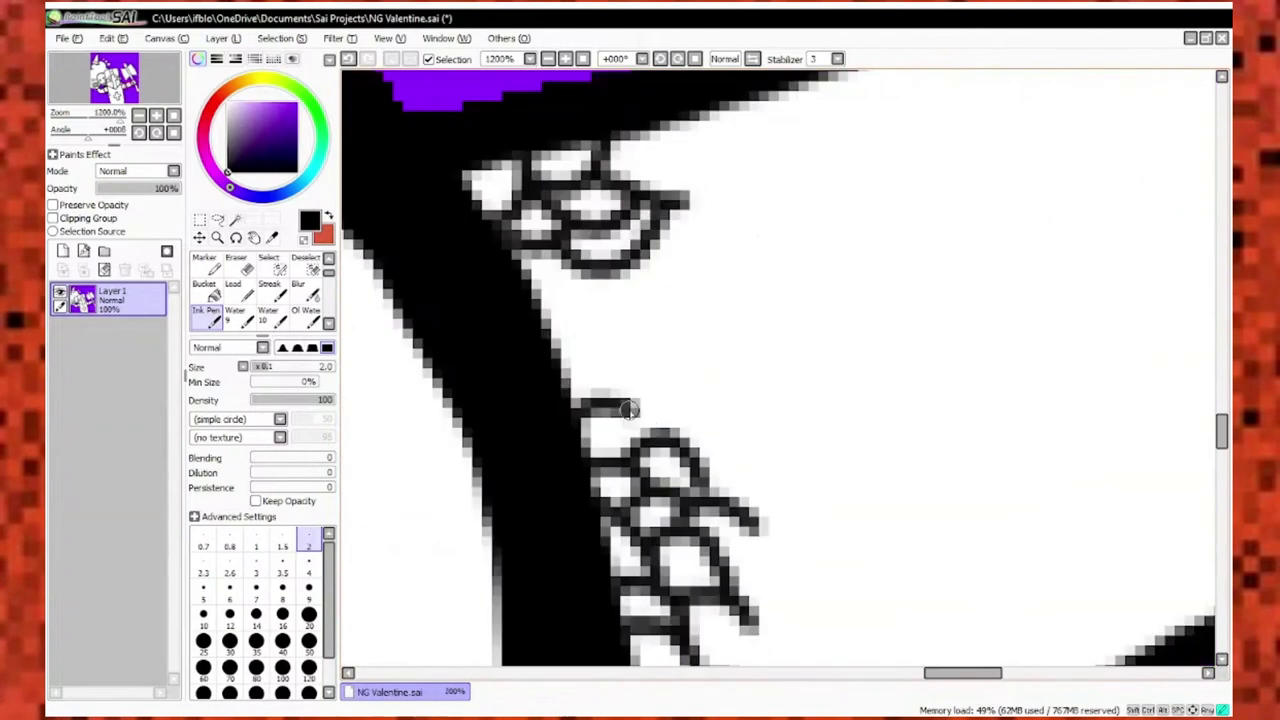
Fill the lower corner of the axe arm's sleeve beside the cuff with overlapping chainmail rings.
scroll(601, 336, down, 3)
key(ctrl+plus)
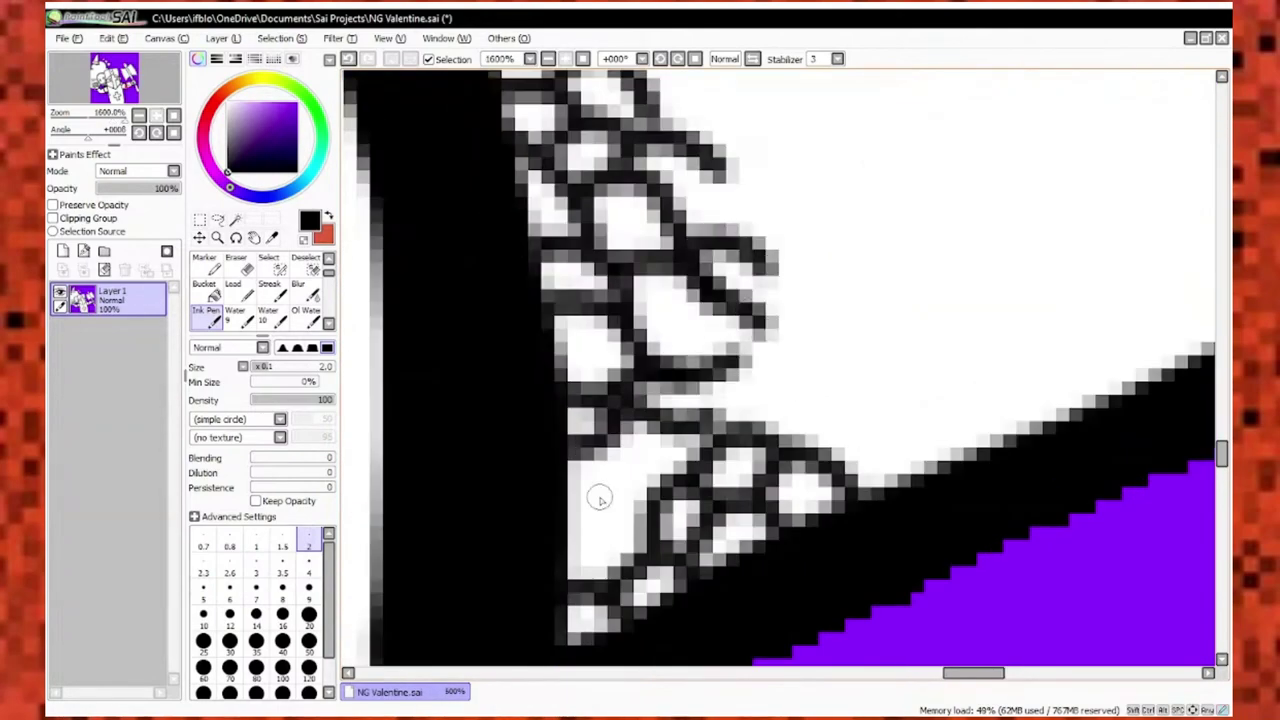
mouse_move(580, 540)
mouse_down()
mouse_move(690, 430)
mouse_move(800, 370)
mouse_up()
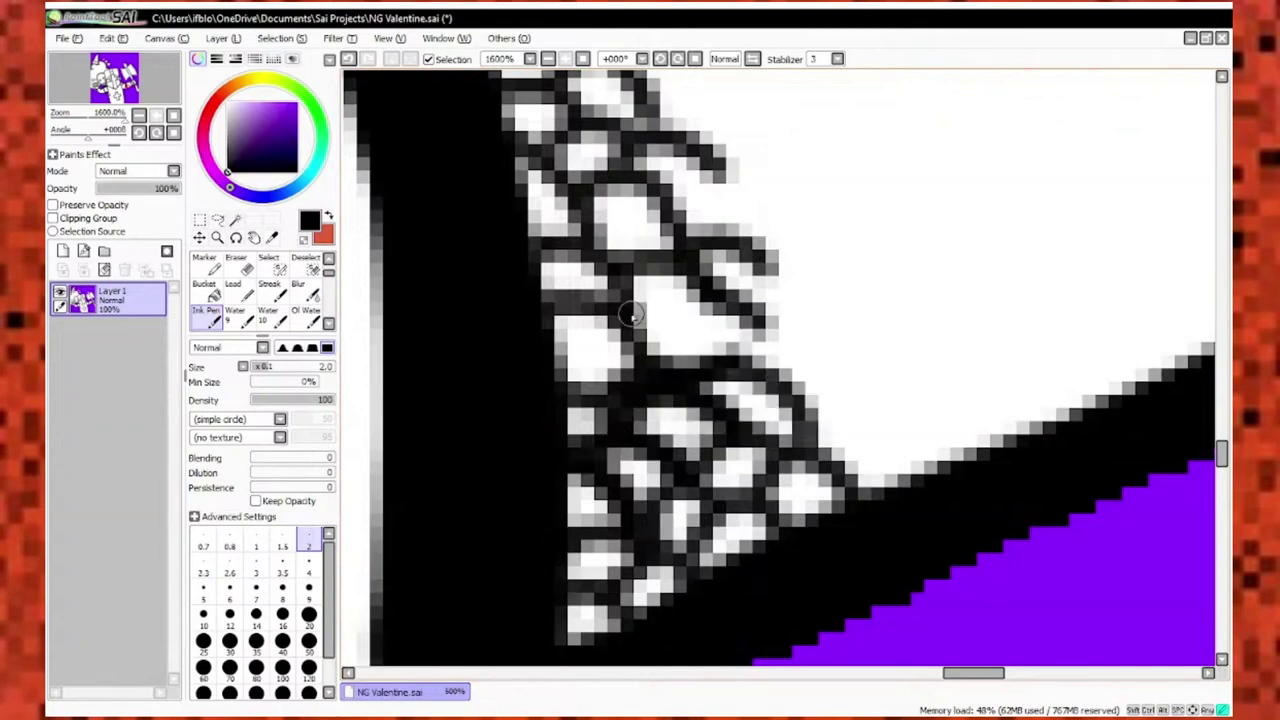
drag(700, 370, 629, 286)
Extend the chainmail rings up to the sleeve's upper edge and touch up their overlaps in white.
key(ctrl+minus)
key(ctrl+minus)
key(ctrl+minus)
key(ctrl+minus)
scroll(742, 383, up, 4)
alt+click(672, 192)
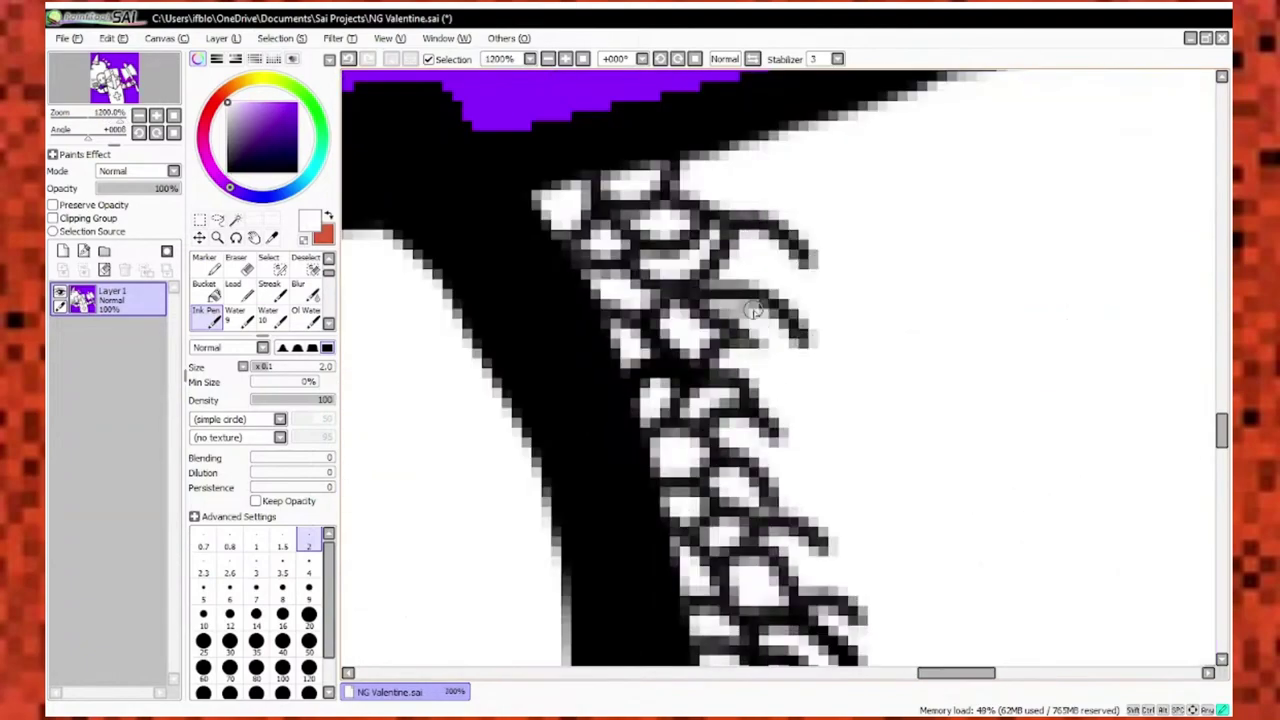
scroll(721, 174, up, 1)
scroll(650, 350, down, 3)
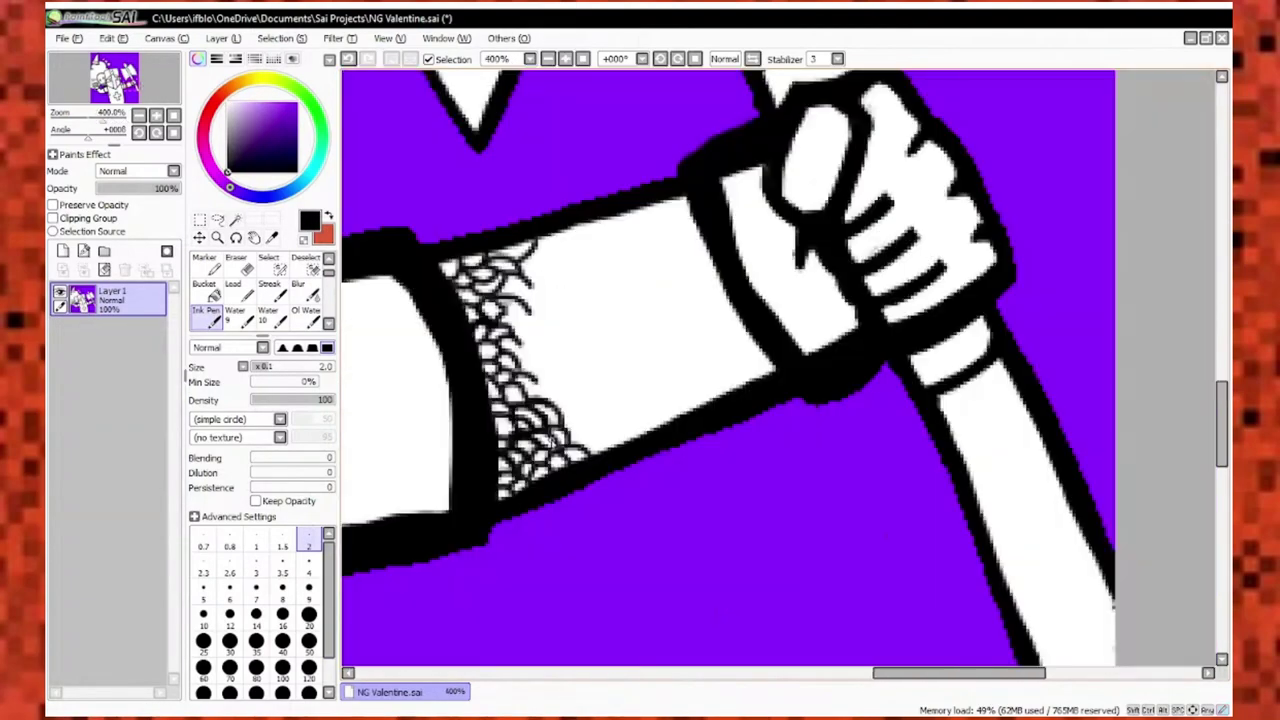
scroll(589, 471, up, 3)
scroll(588, 471, down, 8)
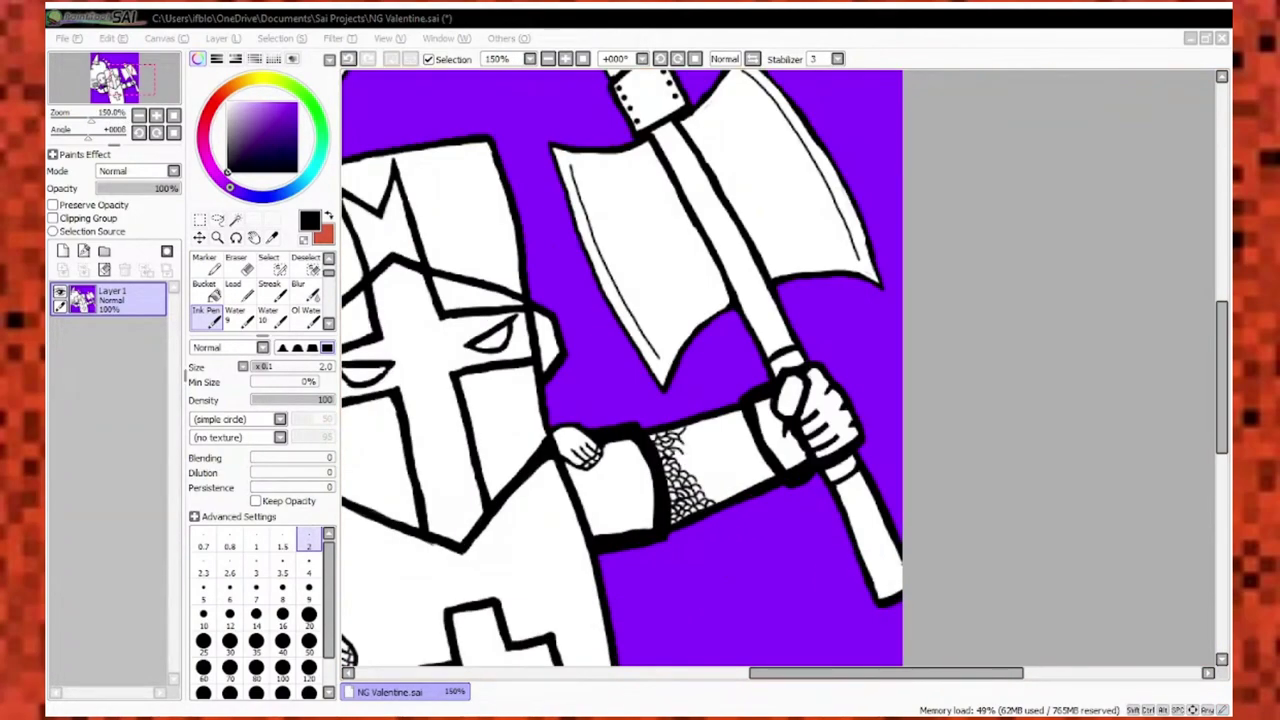
Widen the chainmail towards the wrist with further rows of black rings along the middle and lower part of the sleeve.
scroll(690, 475, up, 9)
scroll(738, 492, down, 3)
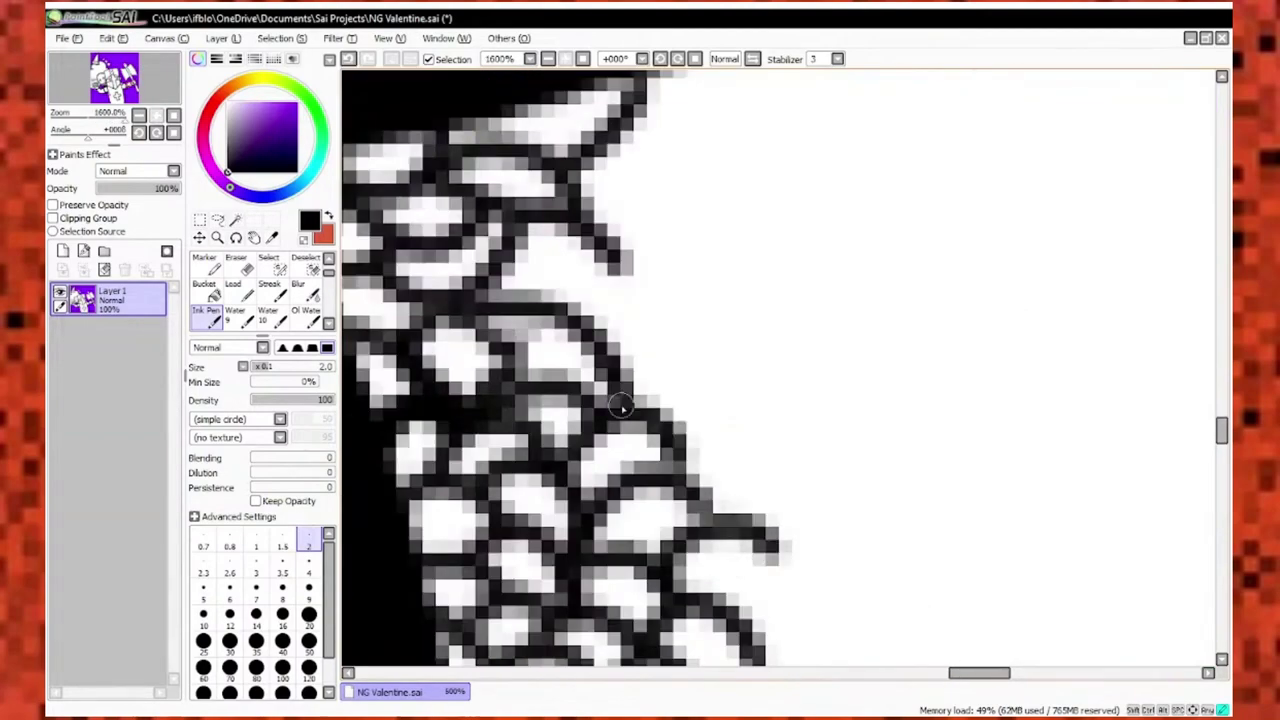
scroll(738, 492, up, 2)
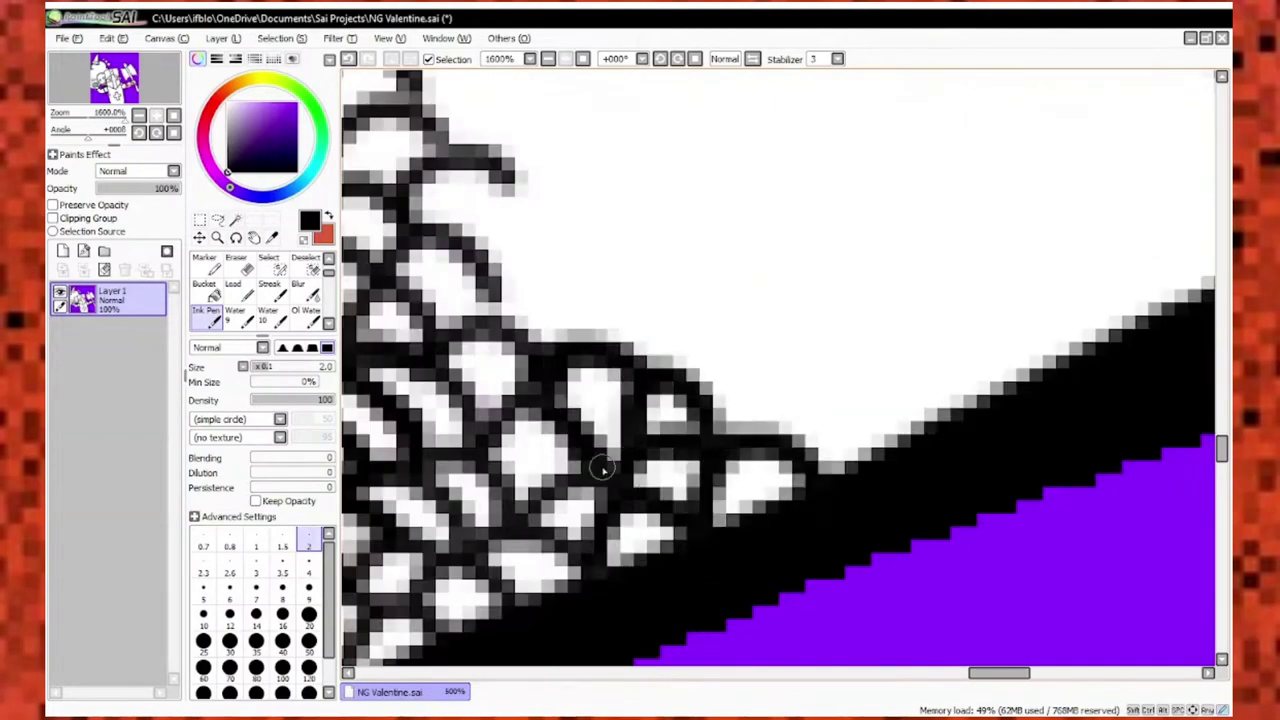
scroll(700, 430, down, 3)
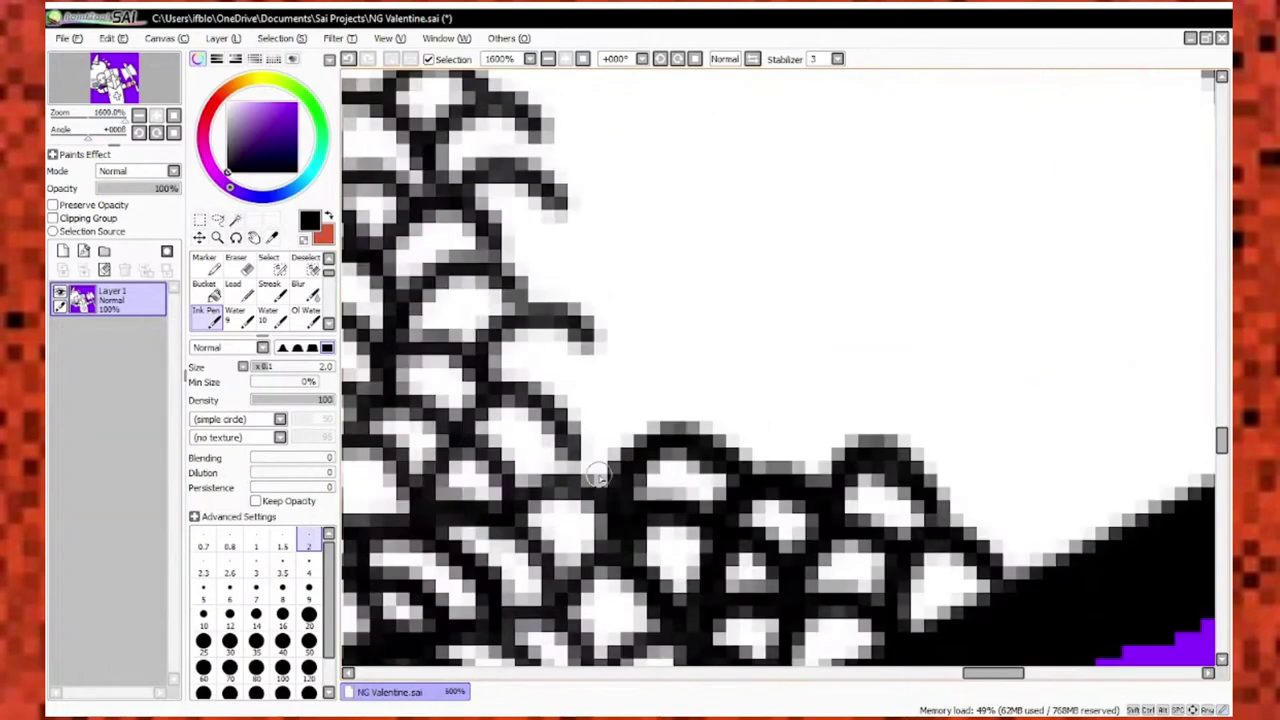
scroll(640, 462, down, 5)
scroll(519, 323, up, 5)
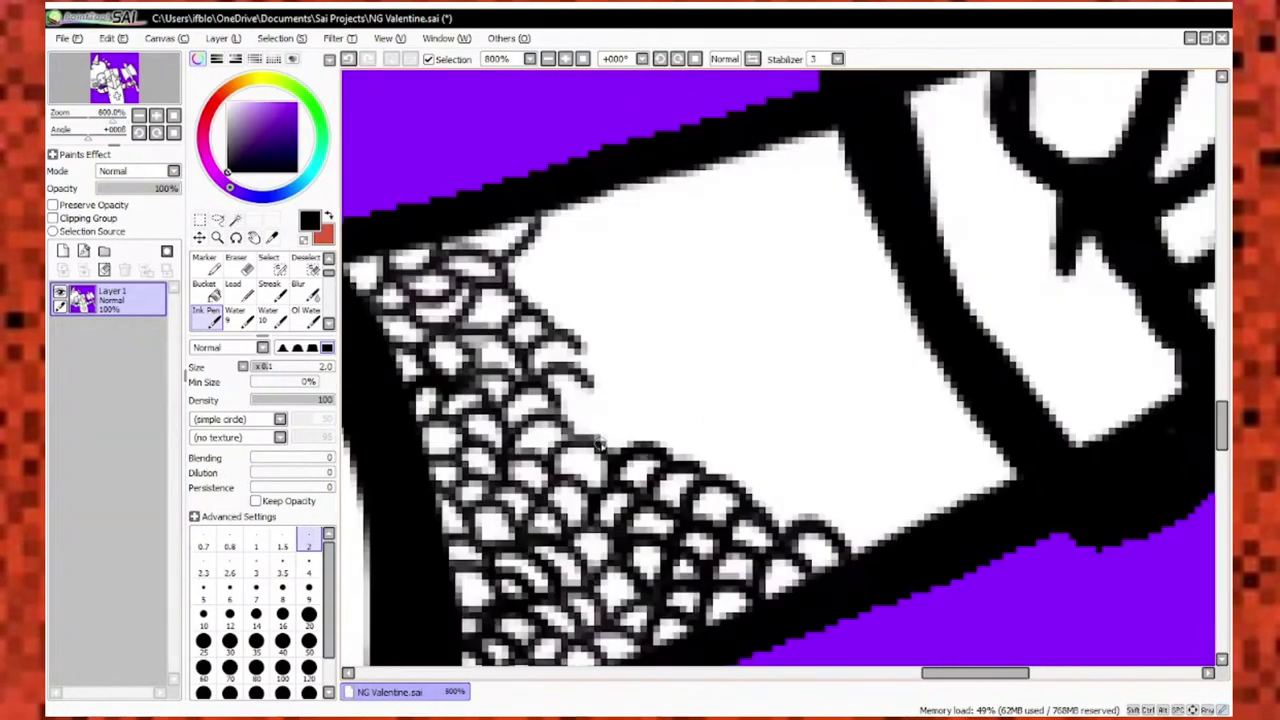
Add chainmail rings at the sleeve's upper edge and along the pattern's sloping front, cleaning their insides in white.
scroll(519, 323, up, 2)
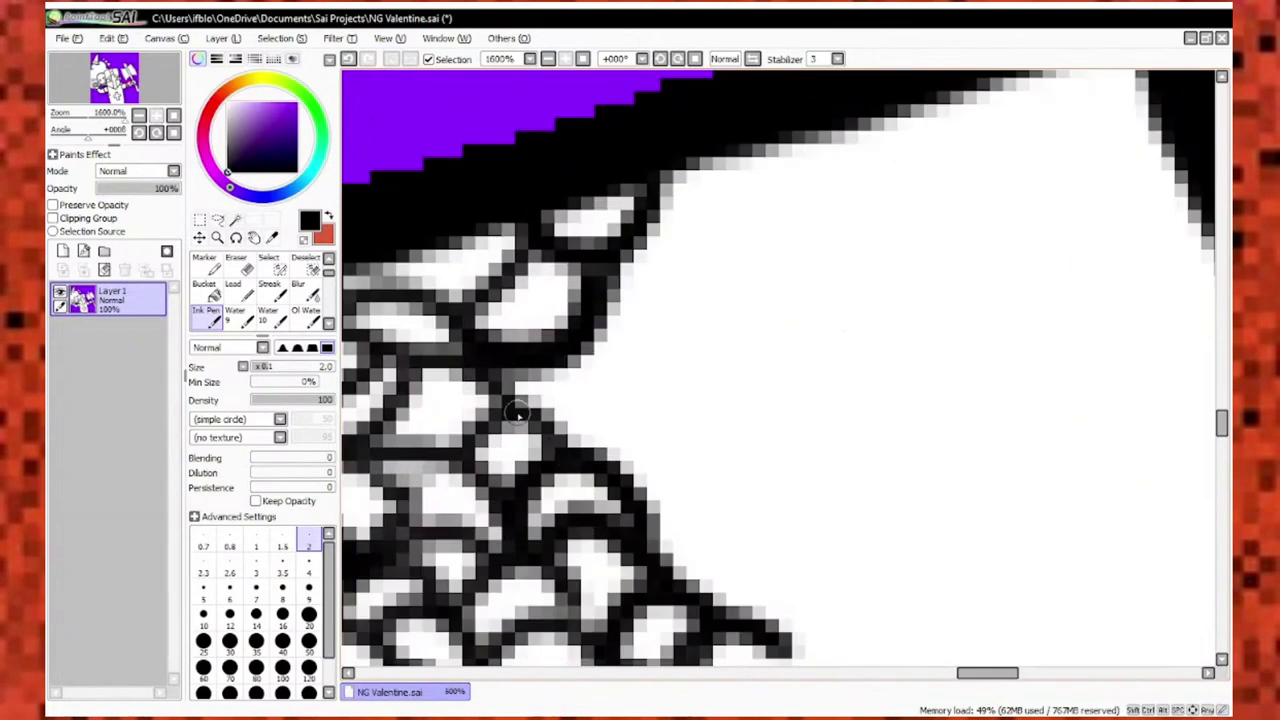
scroll(538, 386, down, 2)
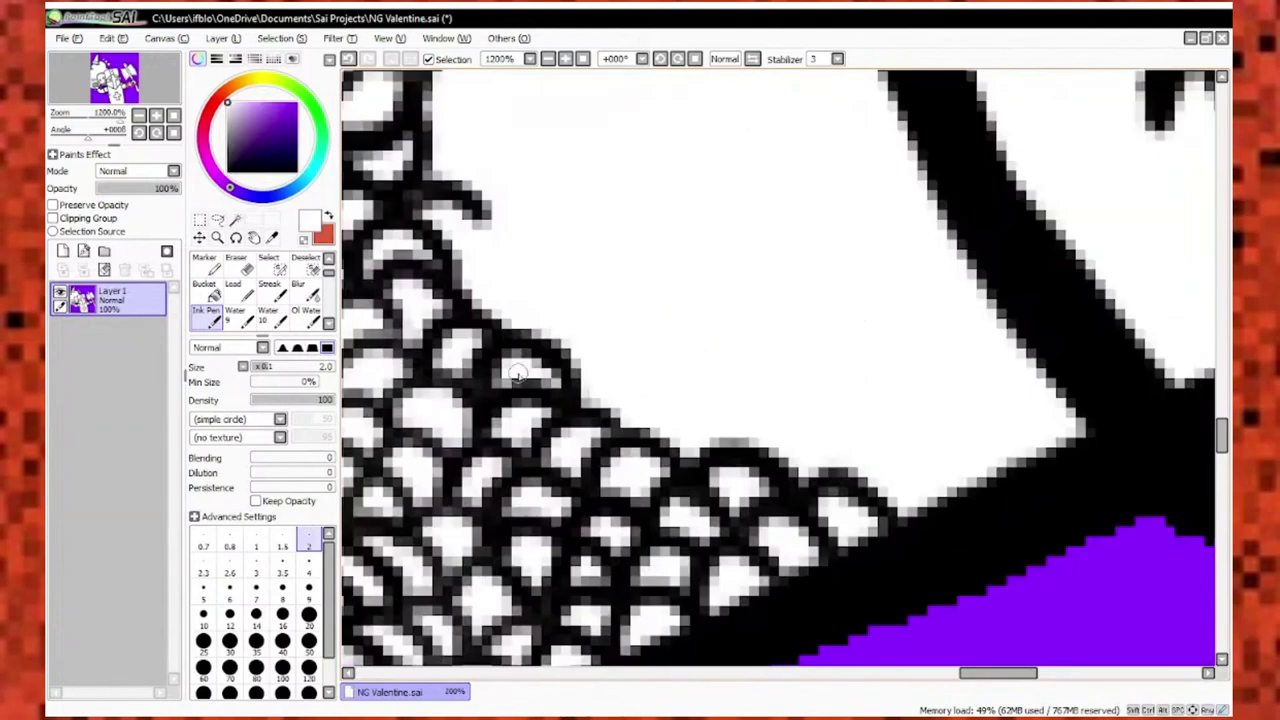
scroll(773, 426, up, 2)
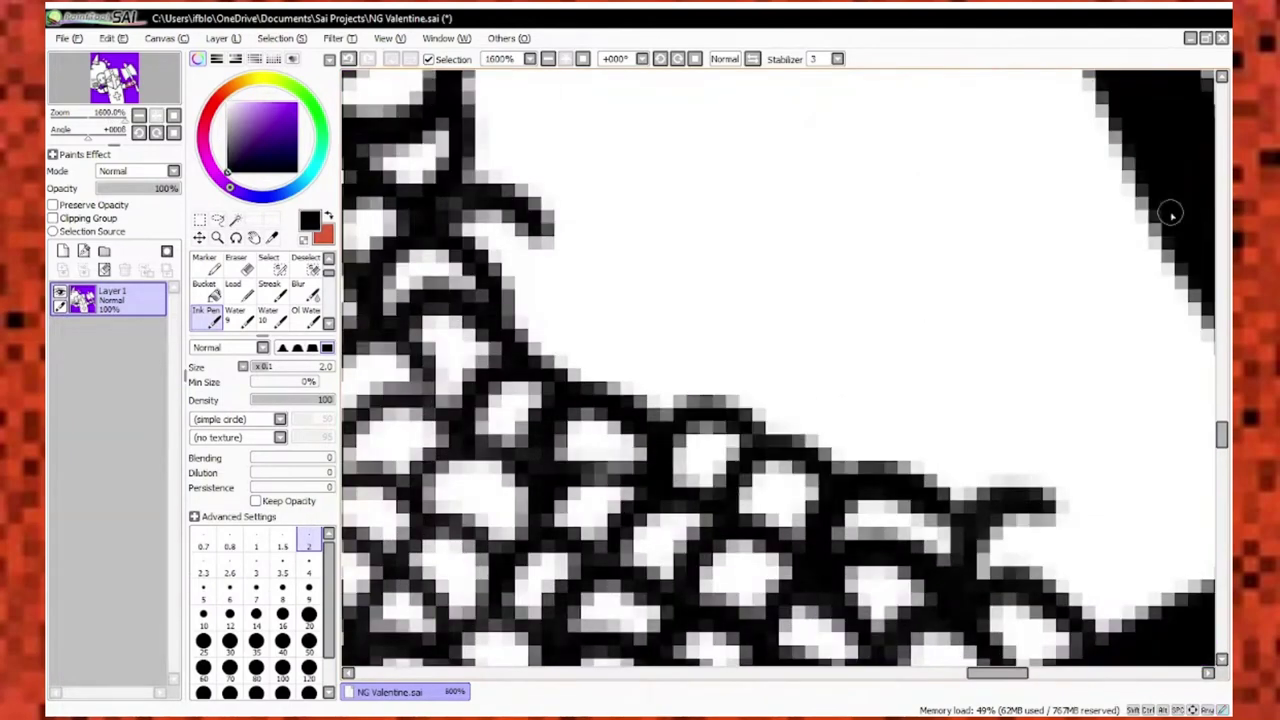
Extend the black chainmail rings along the lower edge of the axe arm's sleeve towards the glove cuff.
drag(654, 375, 885, 461)
scroll(930, 413, down, 2)
scroll(908, 300, up, 2)
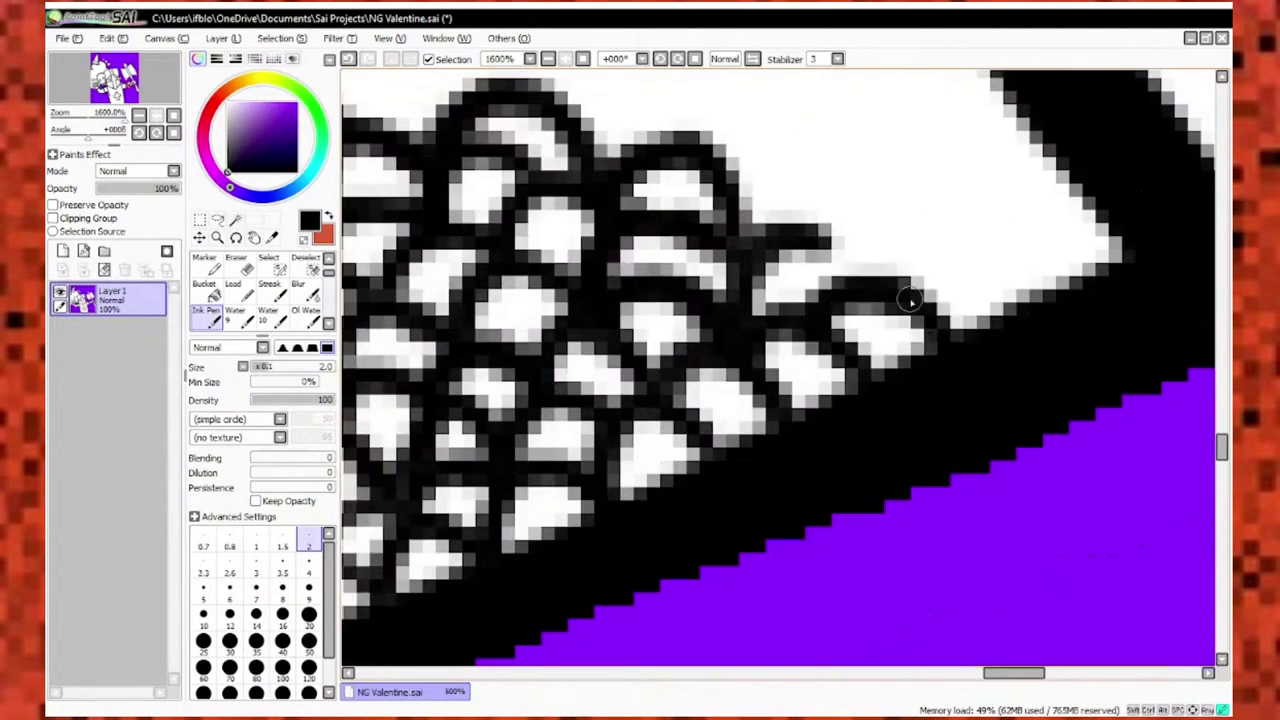
drag(908, 300, 770, 228)
scroll(770, 228, down, 2)
scroll(666, 456, up, 2)
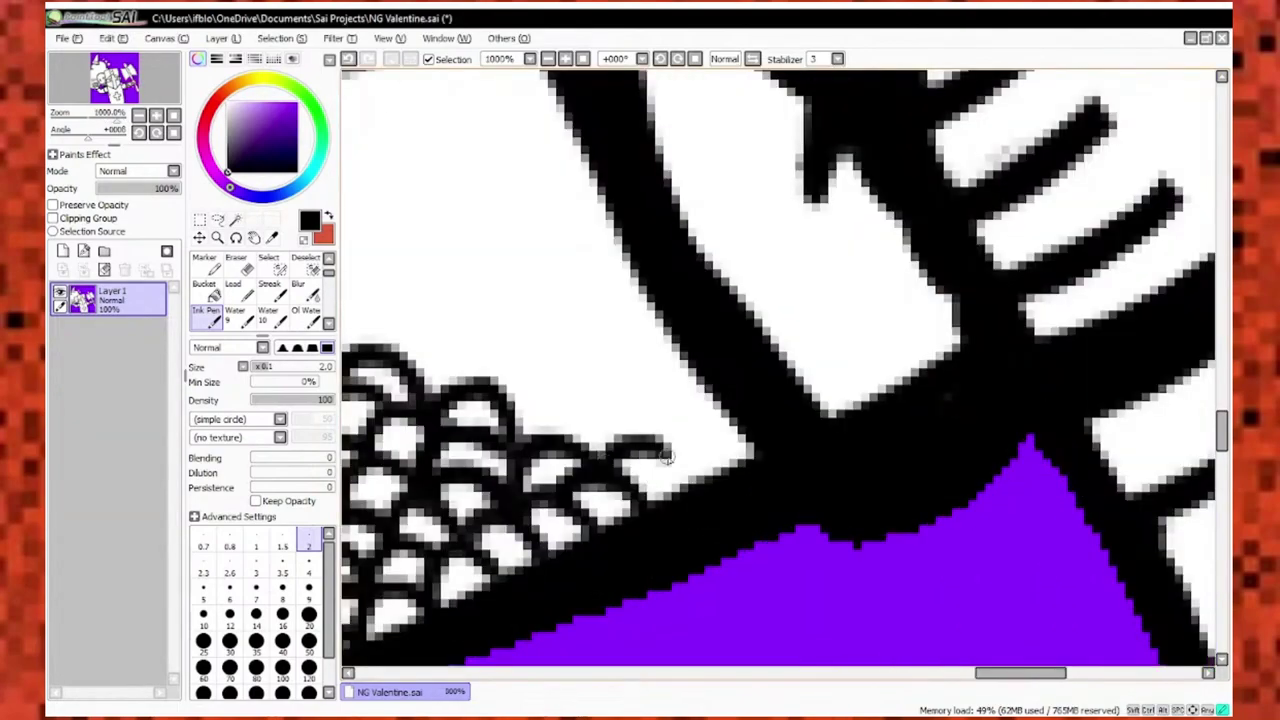
scroll(666, 456, down, 2)
scroll(470, 385, up, 3)
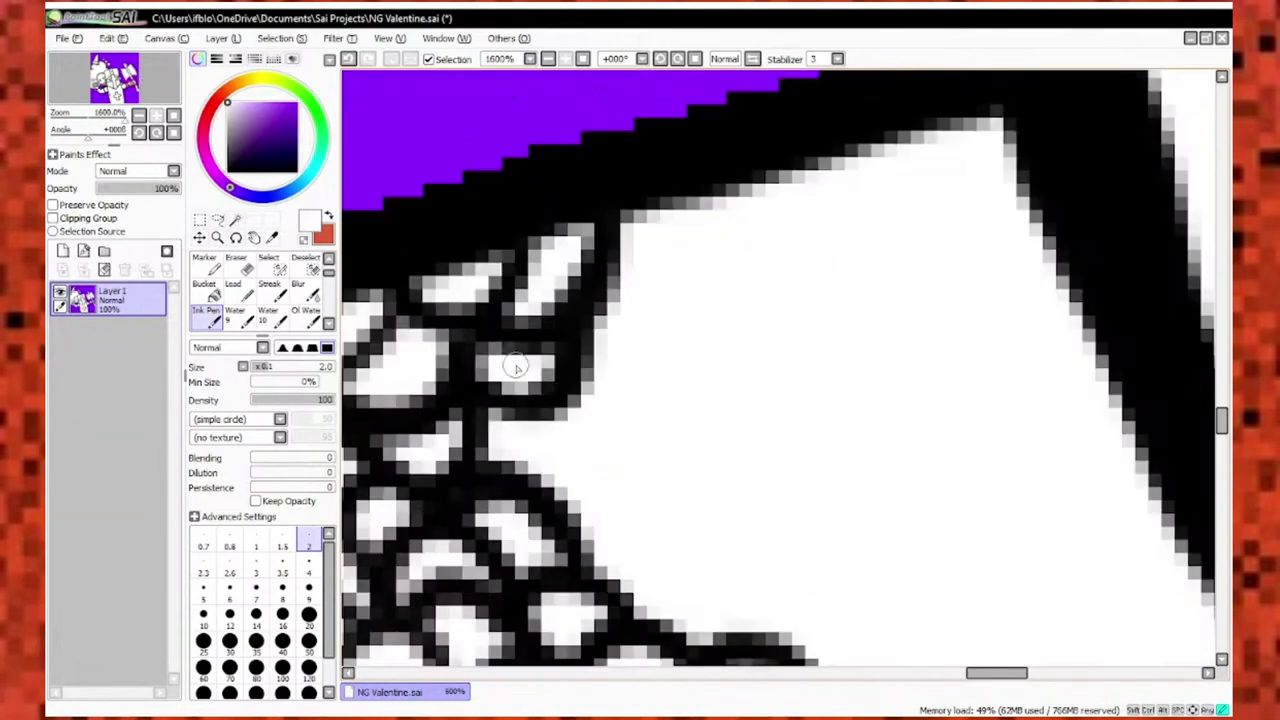
Clean the insides of the rings near the sleeve's upper edge in white and add black rings in the lower corner beside the glove cuff.
scroll(583, 393, down, 2)
scroll(646, 567, up, 2)
scroll(632, 487, down, 2)
scroll(829, 500, up, 2)
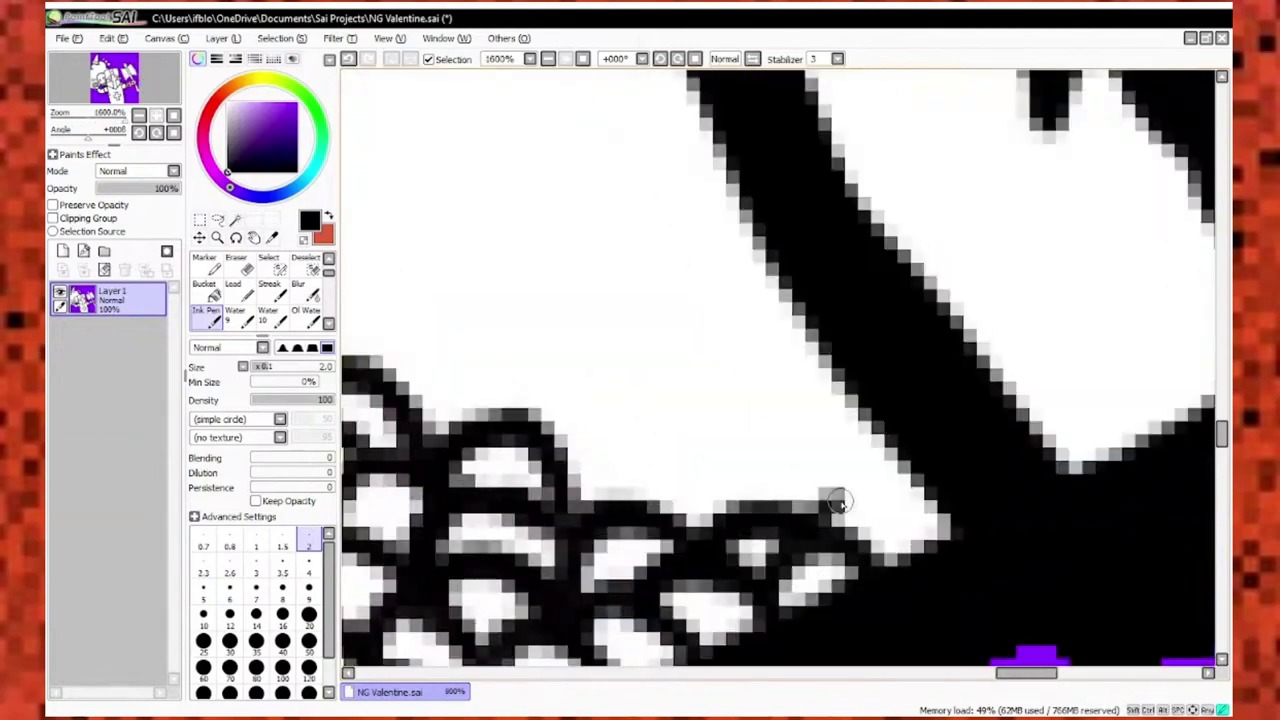
drag(866, 520, 844, 440)
scroll(844, 440, down, 2)
scroll(643, 441, up, 2)
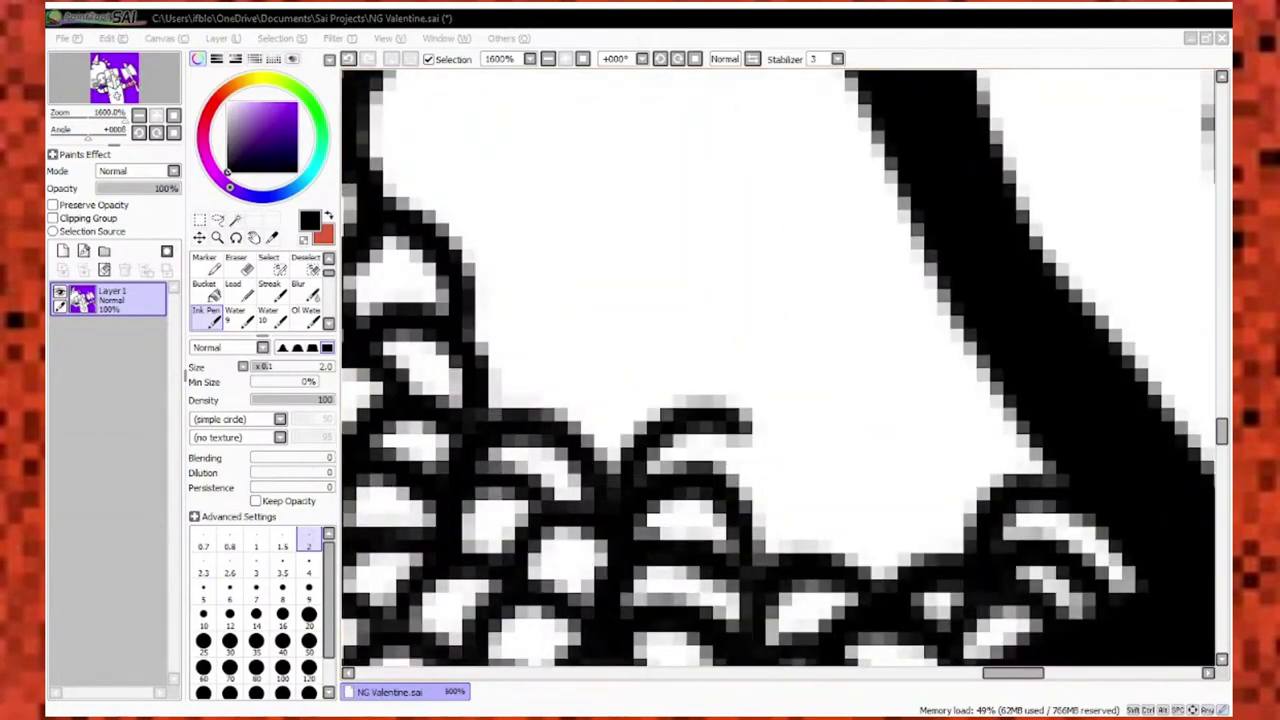
Stack further overlapping black rings onto the chainmail's lower rows and its front in the middle of the axe arm's sleeve.
scroll(700, 450, down, 2)
scroll(780, 480, up, 2)
drag(840, 530, 724, 425)
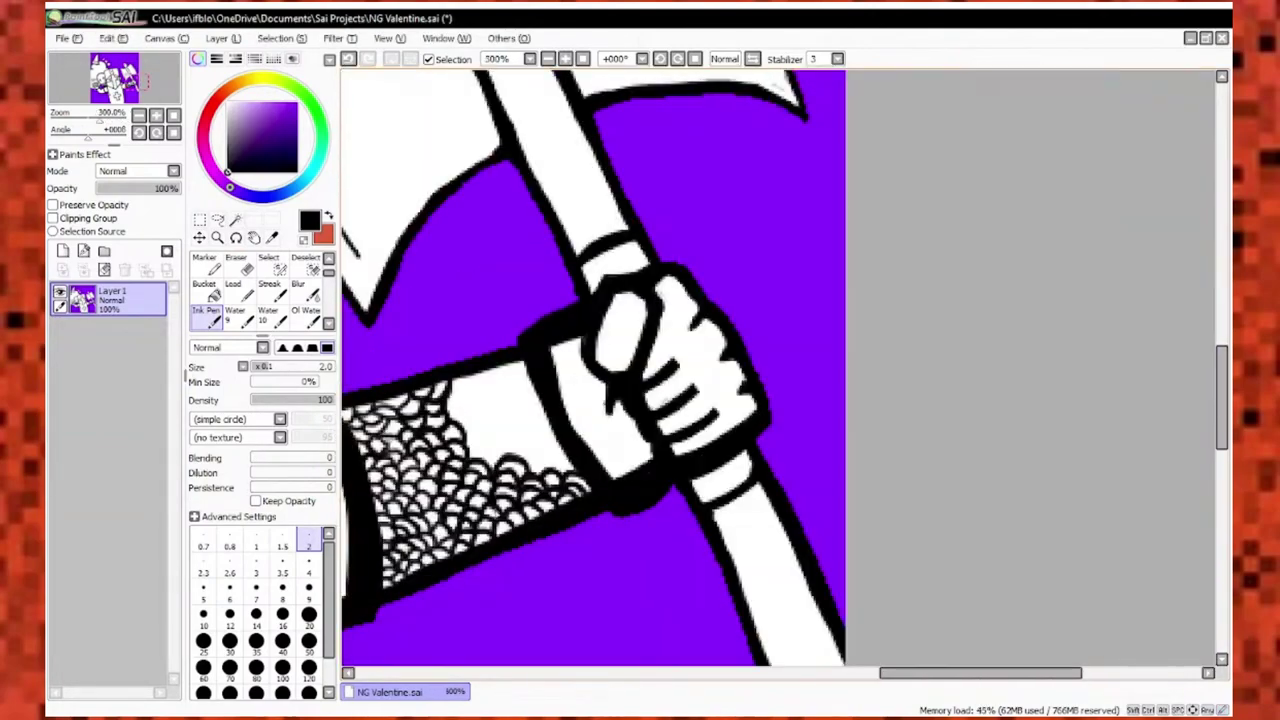
scroll(700, 430, down, 2)
scroll(498, 378, up, 2)
scroll(498, 378, down, 2)
scroll(662, 513, up, 2)
drag(403, 232, 600, 385)
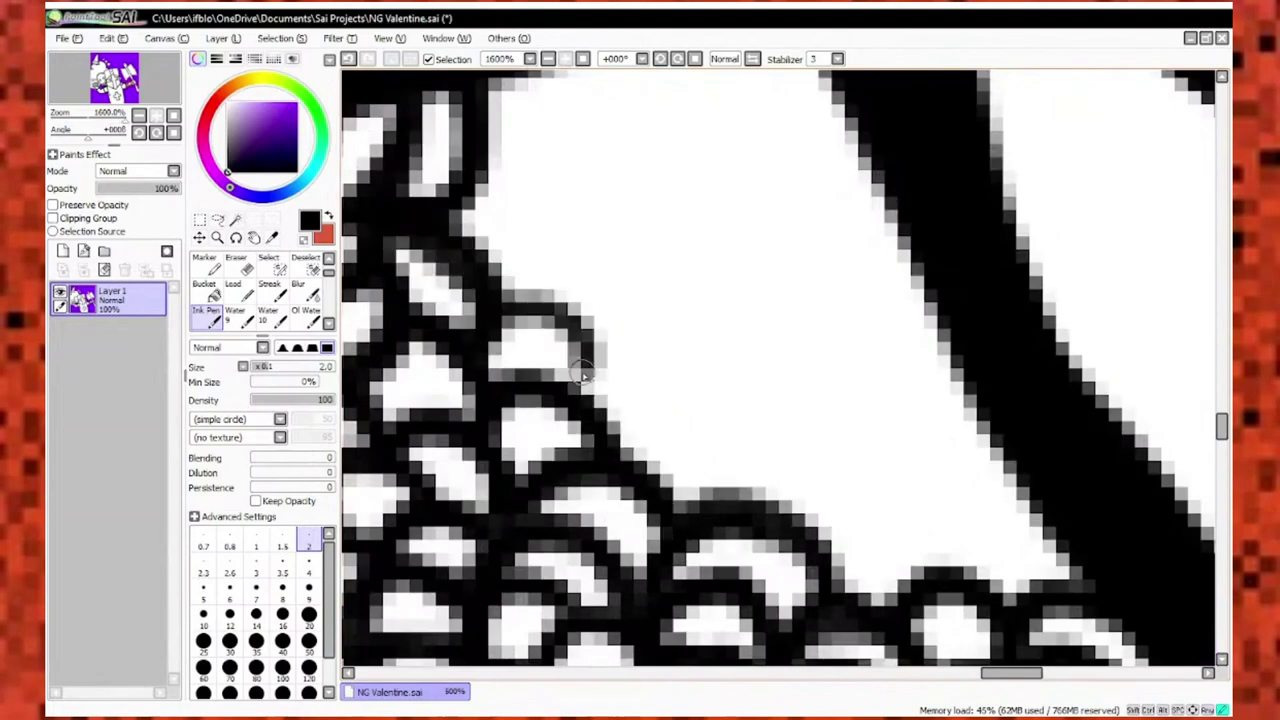
Add rings below the sleeve's upper edge and continue the lower rows up to the axe arm's glove cuff.
scroll(700, 450, down, 2)
scroll(770, 532, up, 2)
scroll(604, 406, down, 3)
scroll(508, 358, up, 2)
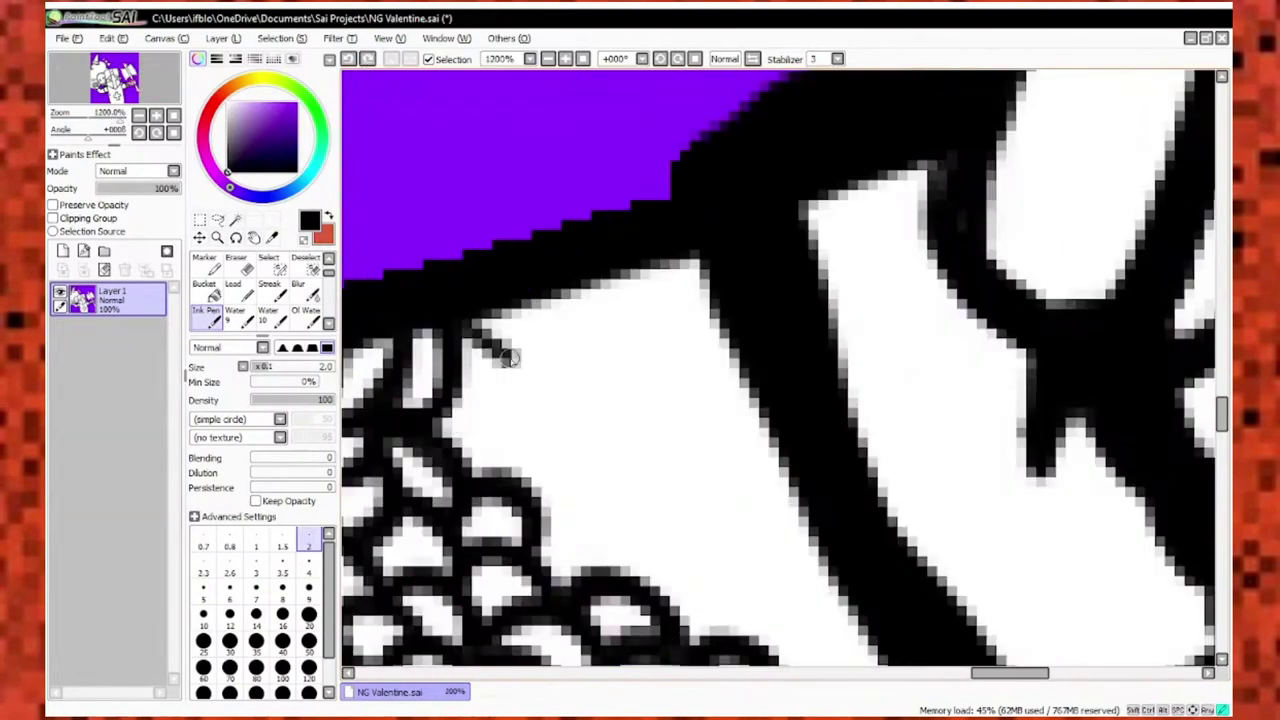
scroll(704, 333, down, 2)
scroll(763, 380, up, 3)
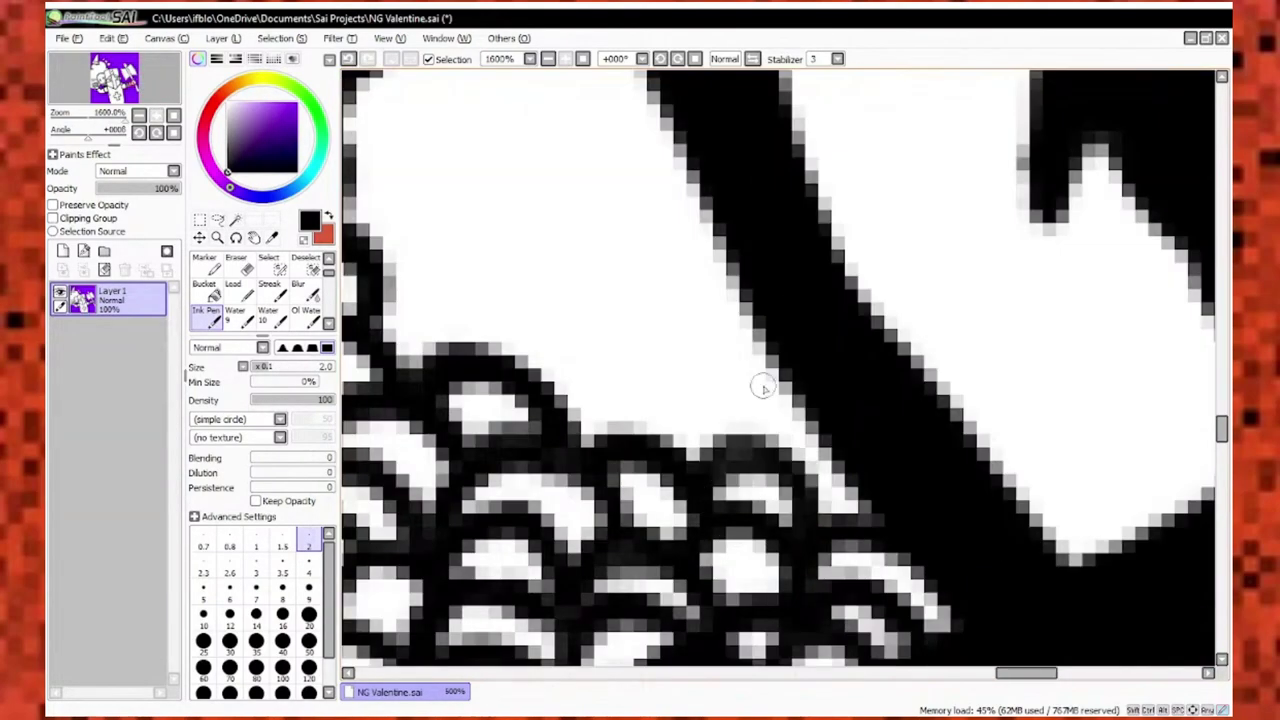
scroll(615, 423, down, 2)
scroll(620, 400, up, 2)
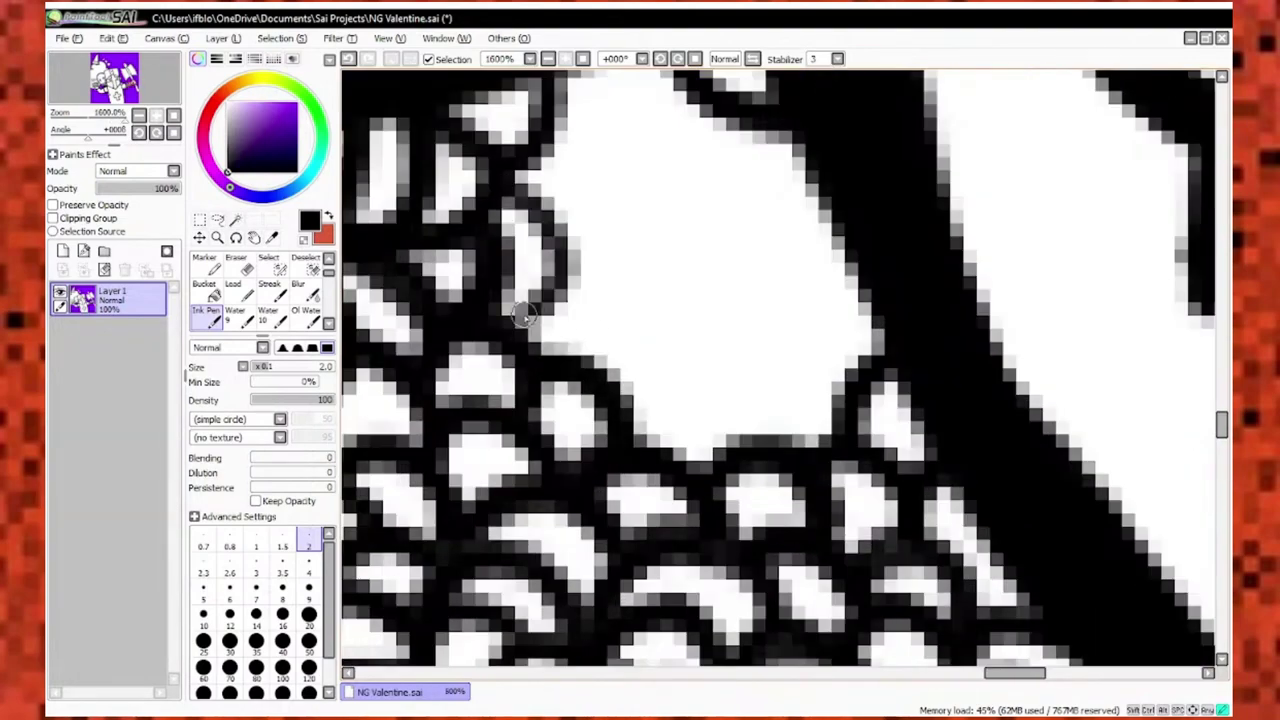
Fill the remaining white gap between the pattern's front and the glove cuff with chainmail rings.
mouse_move(575, 289)
mouse_down()
mouse_move(780, 370)
mouse_move(650, 260)
mouse_up()
scroll(645, 242, down, 2)
scroll(645, 242, up, 2)
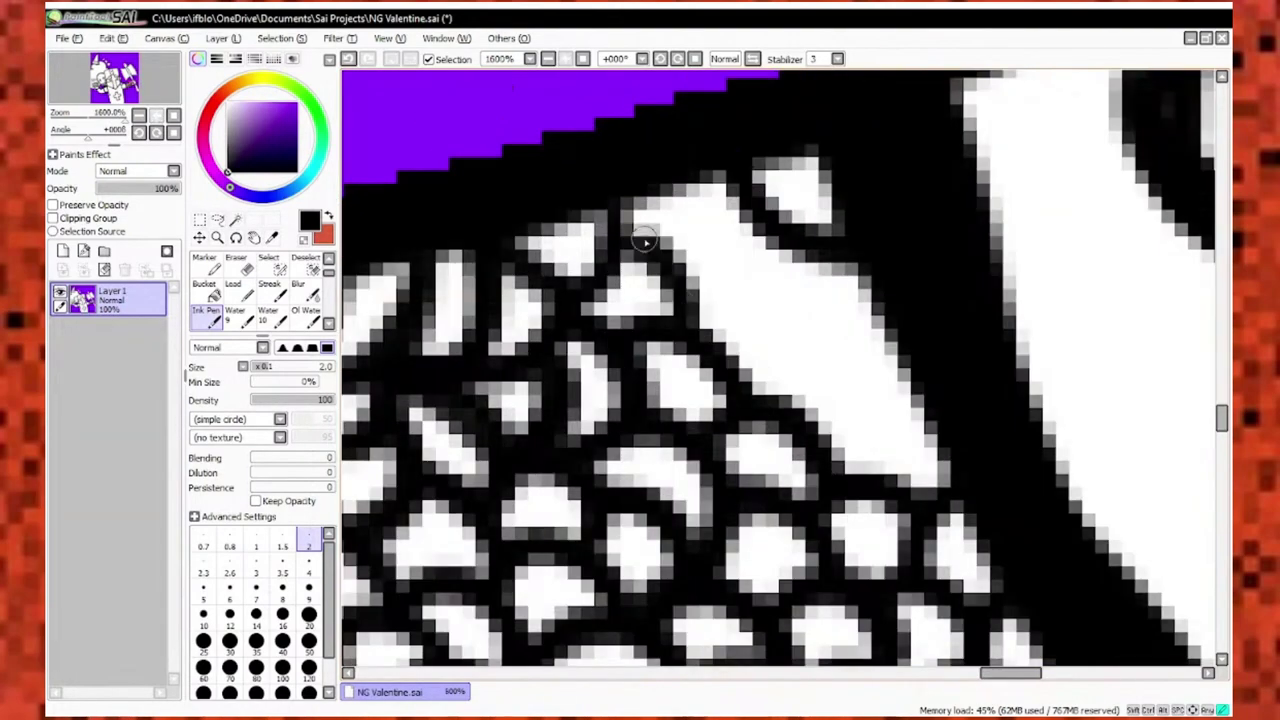
scroll(864, 268, down, 2)
scroll(794, 371, up, 2)
scroll(794, 371, down, 3)
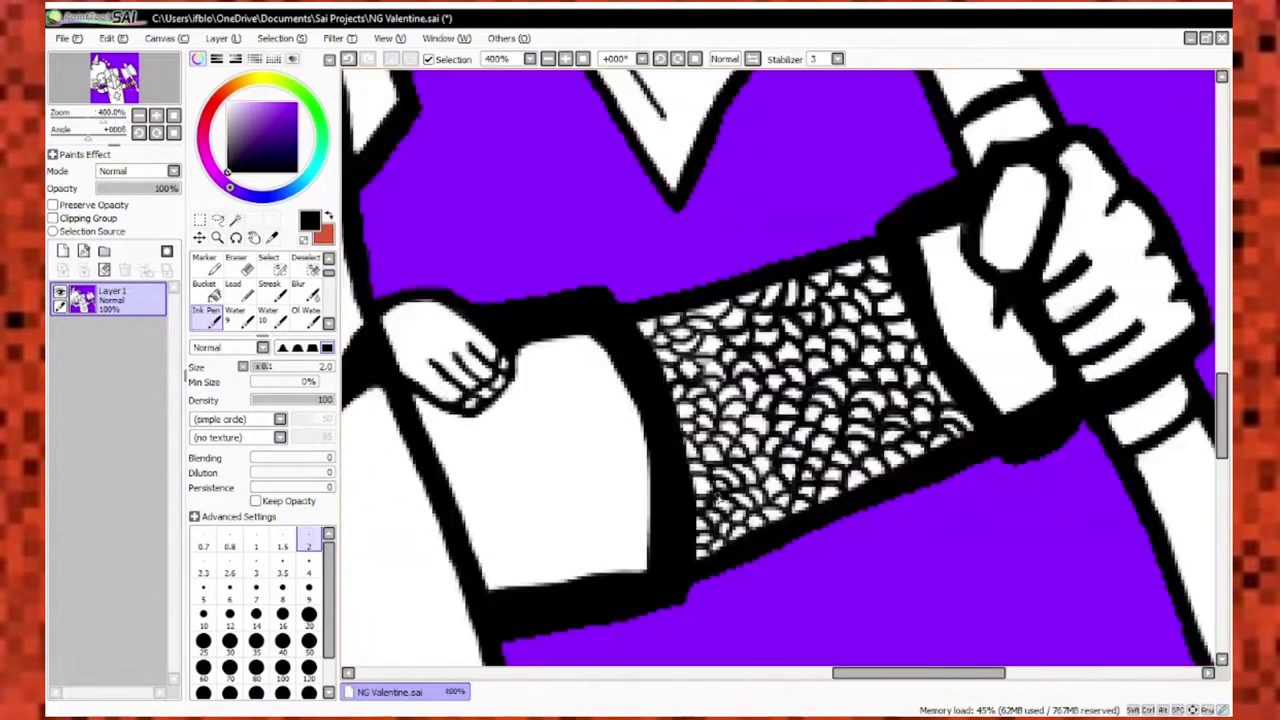
Paint over the excess black lines in the lower corner of the raised arm's shoulder plate with the size 4 white ink pen.
scroll(700, 400, up, 2)
scroll(432, 533, down, 5)
scroll(790, 220, up, 4)
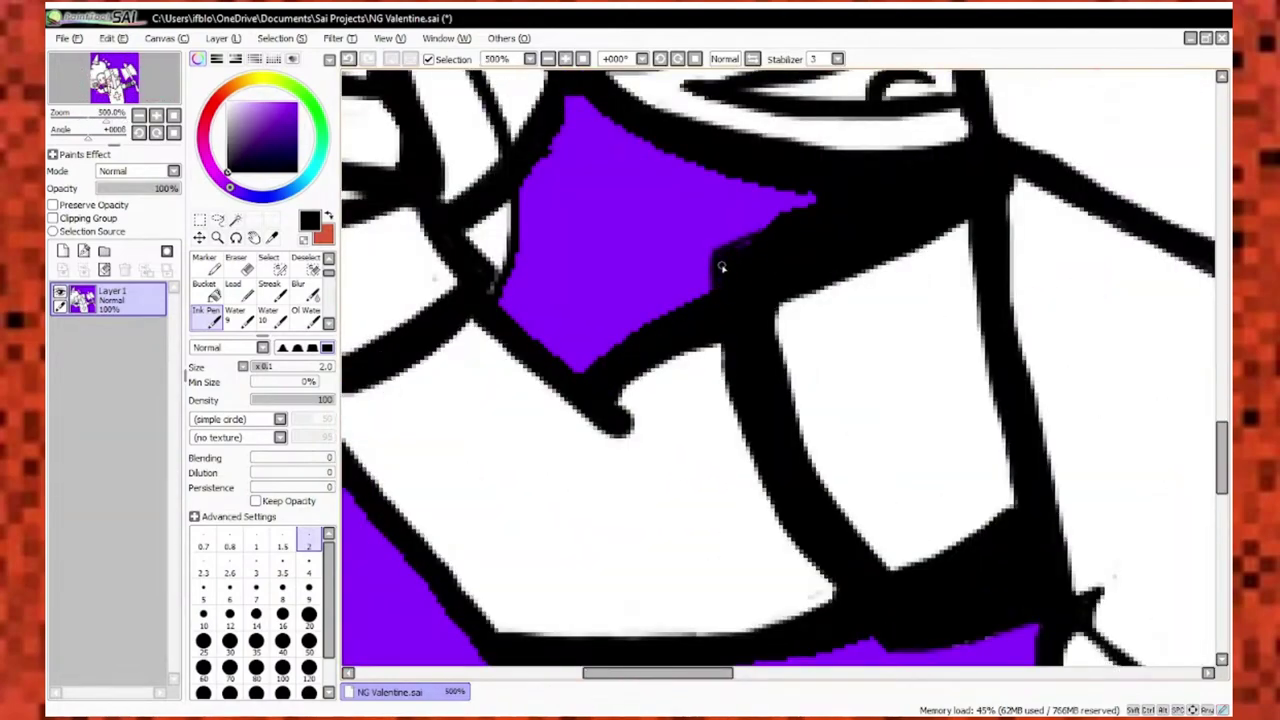
scroll(781, 220, up, 3)
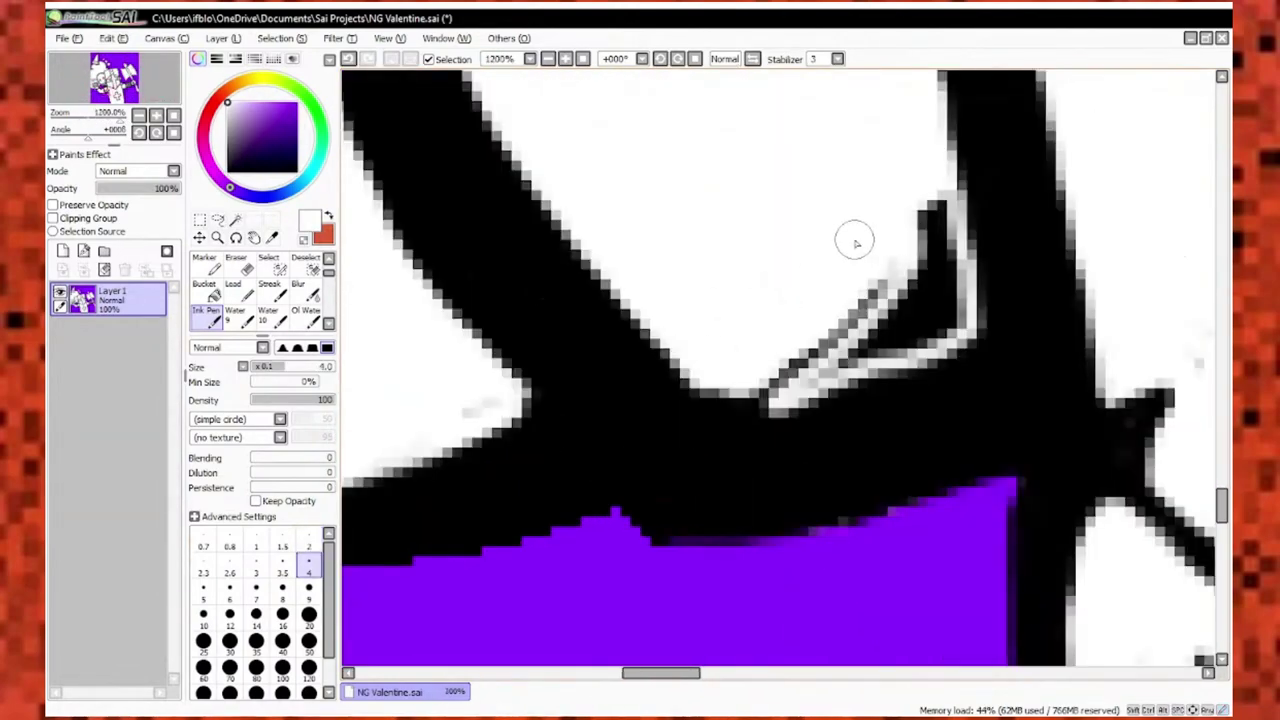
mouse_move(851, 243)
mouse_down()
mouse_move(818, 326)
mouse_move(945, 335)
mouse_up()
scroll(945, 335, down, 6)
scroll(714, 265, up, 5)
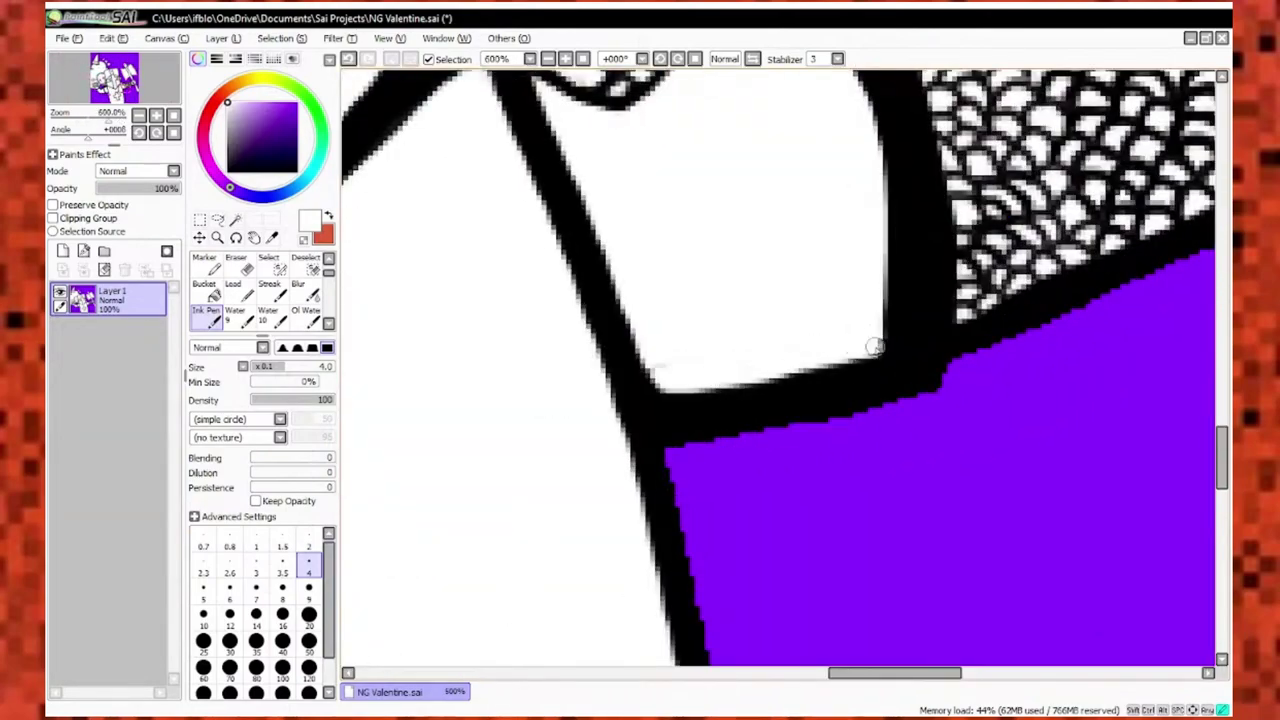
Touch up the inner edges of the axe arm's shoulder plate and the upper edge of the raised arm's plate in white.
scroll(731, 393, down, 3)
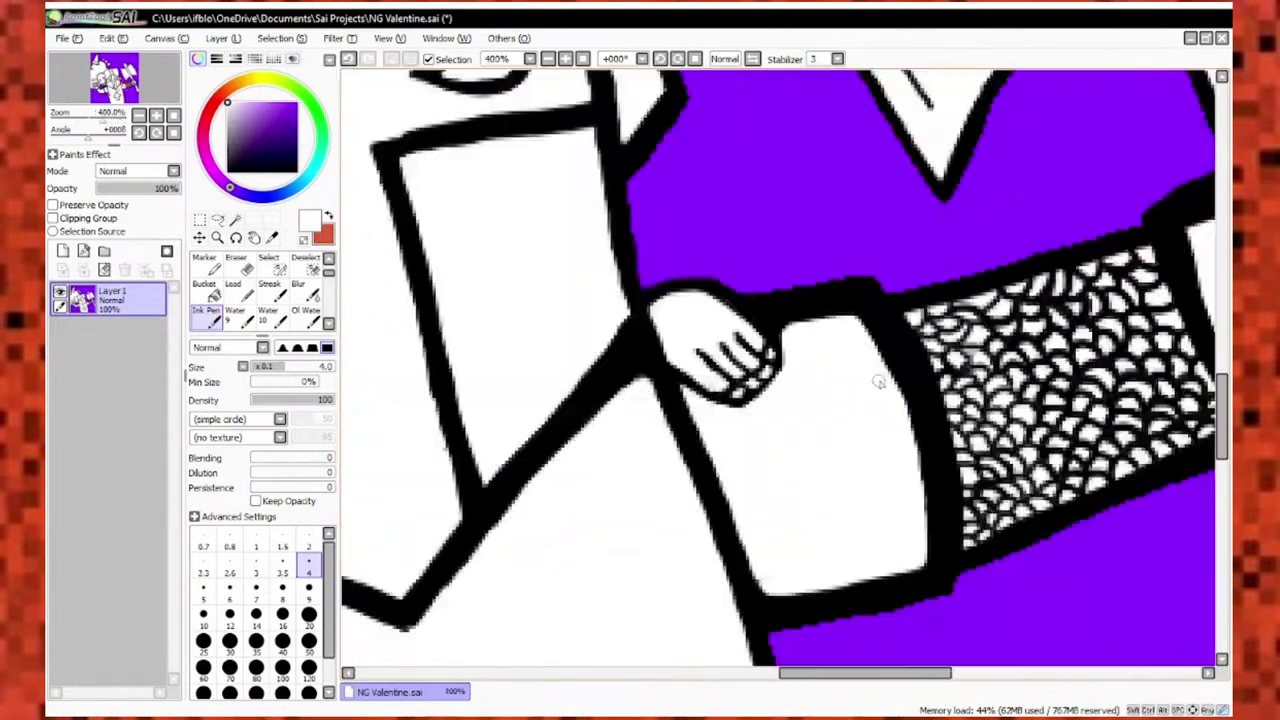
scroll(553, 262, up, 3)
scroll(646, 380, down, 3)
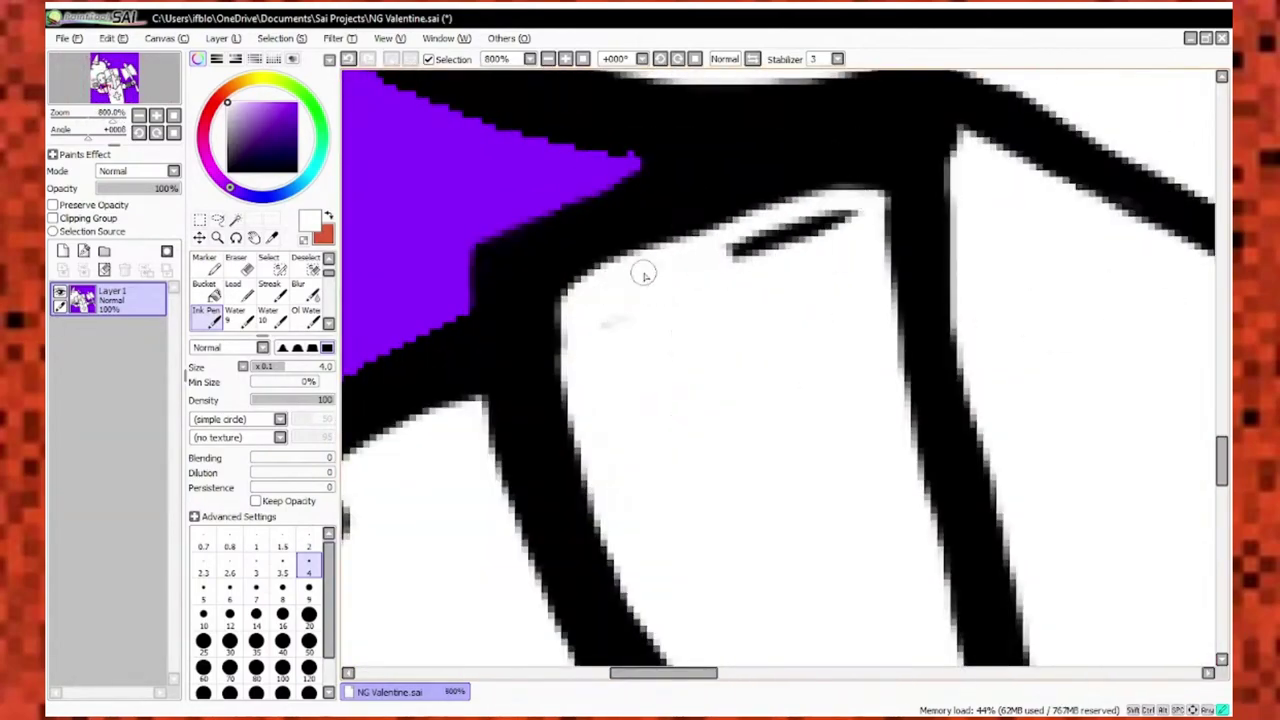
scroll(643, 275, down, 2)
scroll(651, 400, up, 2)
Set the ink pen to black at size 2 and draw a column of chainmail rings on the raised arm's sleeve along the shoulder plate.
key(x)
key(bracketleft)
key(bracketleft)
key(bracketleft)
key(bracketleft)
key(bracketleft)
scroll(609, 400, down, 2)
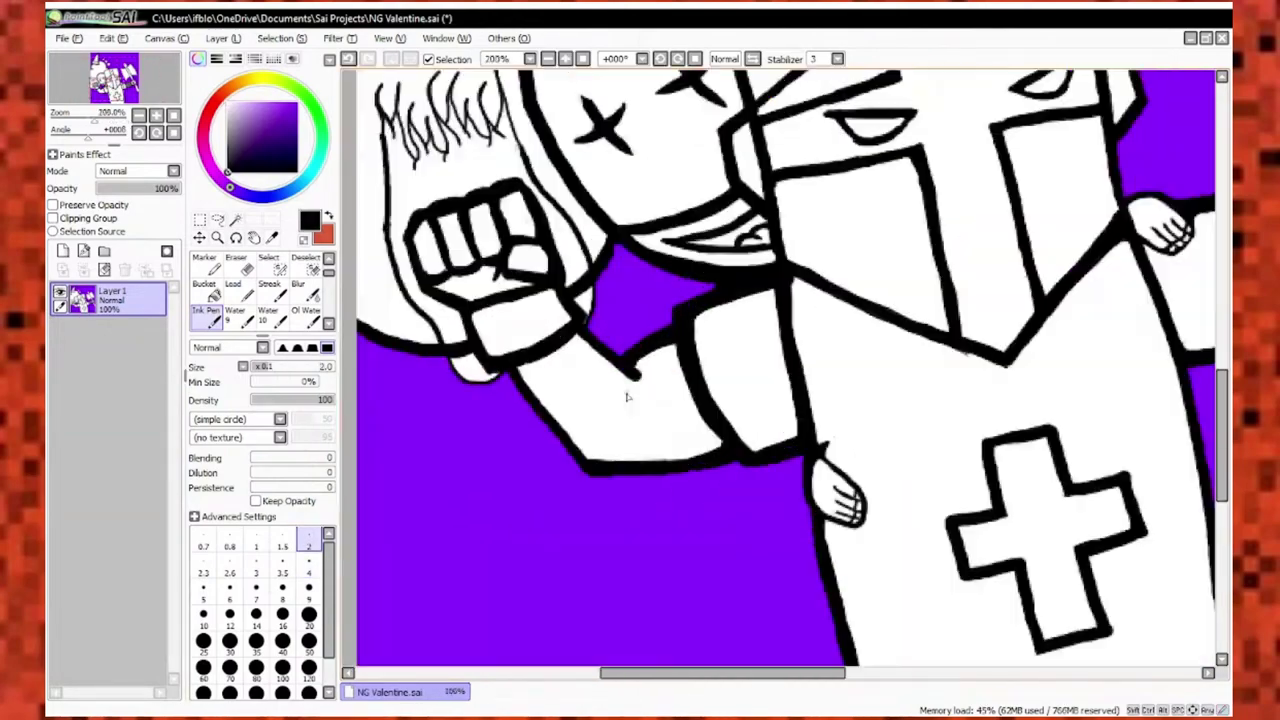
scroll(626, 397, down, 1)
scroll(620, 334, up, 4)
scroll(620, 334, down, 2)
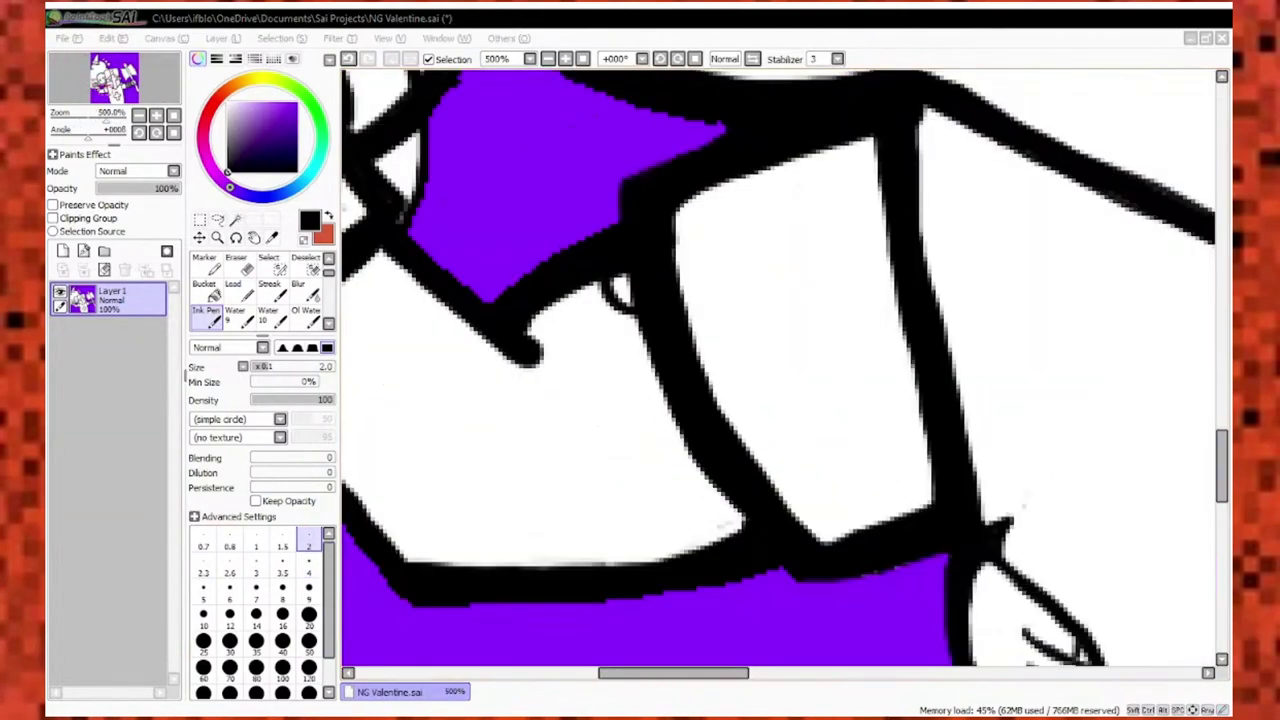
scroll(572, 367, up, 4)
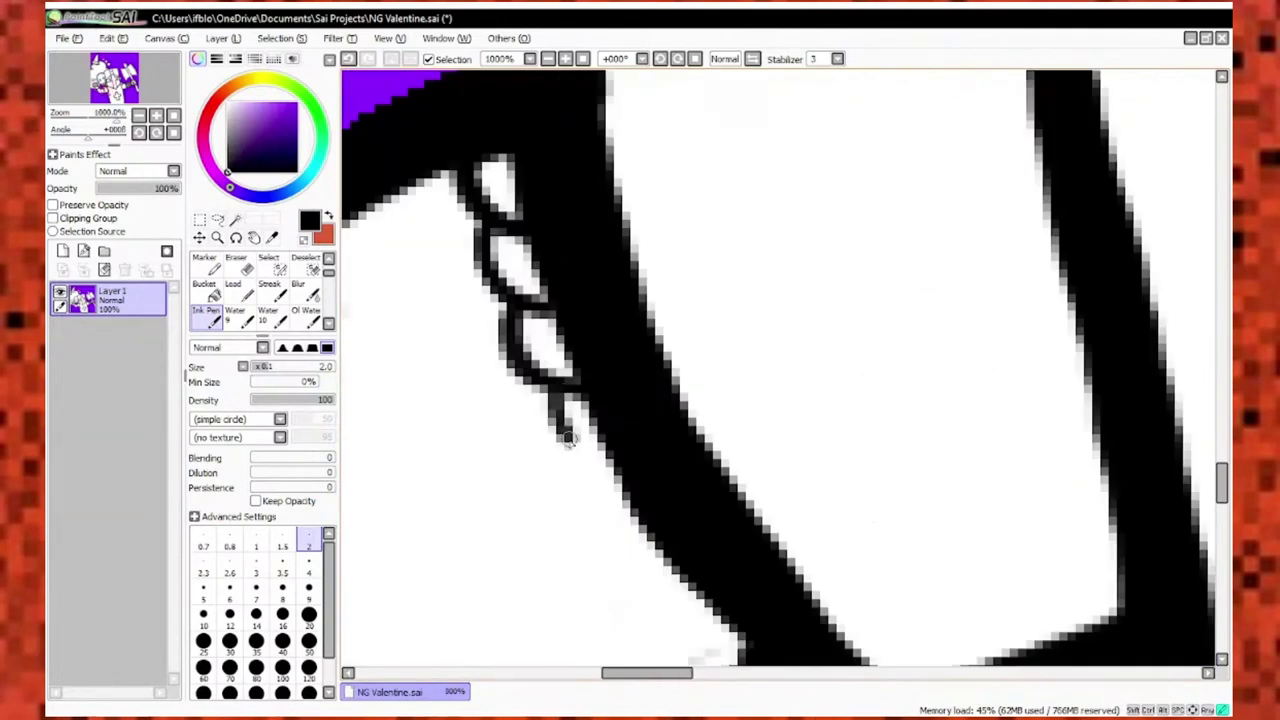
Continue the first ring column to the raised sleeve's lower edge and add further overlapping columns beside it.
scroll(572, 367, down, 2)
scroll(565, 340, up, 2)
scroll(590, 370, down, 2)
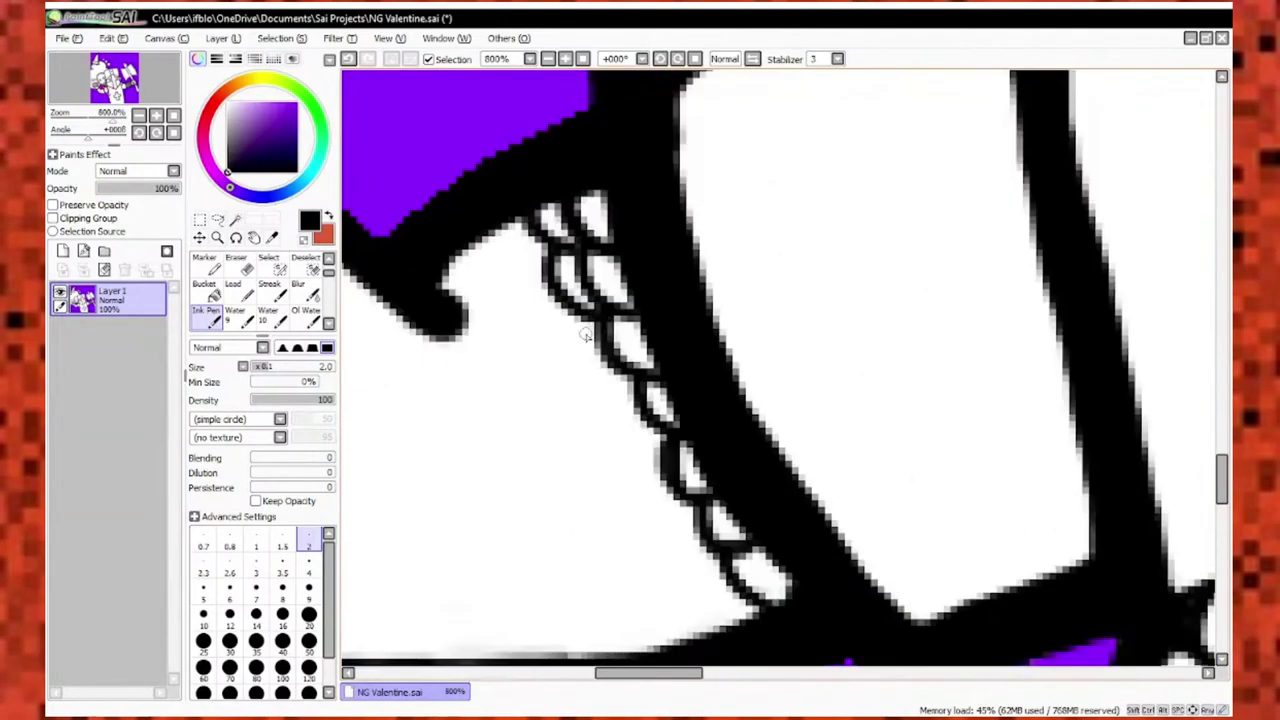
scroll(617, 397, up, 2)
scroll(590, 400, down, 2)
scroll(645, 515, up, 1)
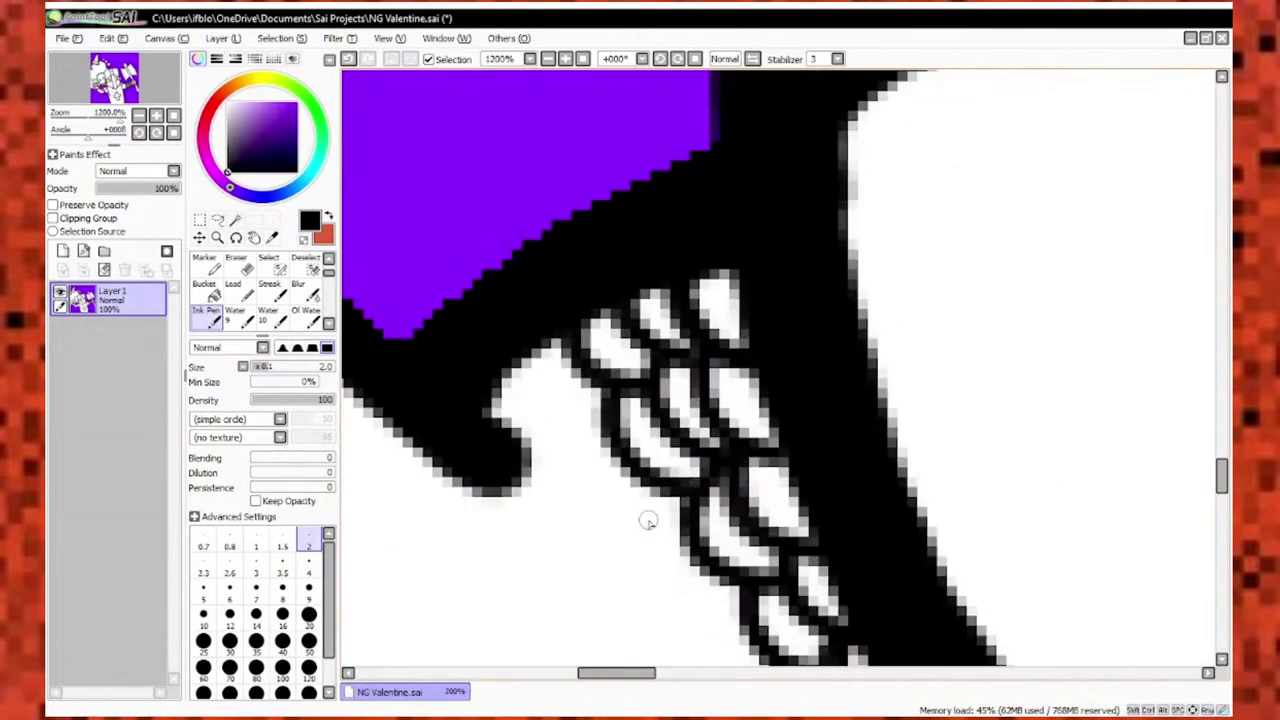
Widen the raised sleeve's chainmail with more ring columns down to the lower edge and connect them to the inner elbow line.
scroll(707, 481, down, 2)
scroll(586, 284, up, 2)
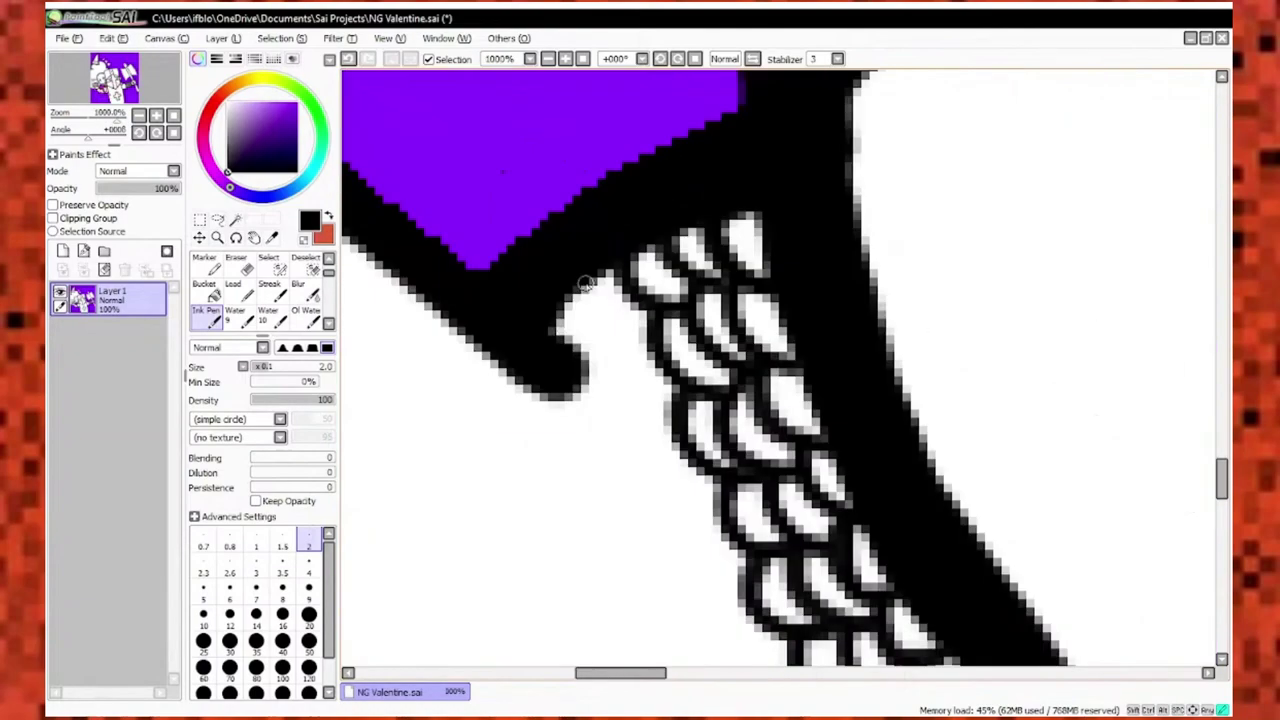
scroll(632, 358, up, 1)
scroll(756, 367, down, 1)
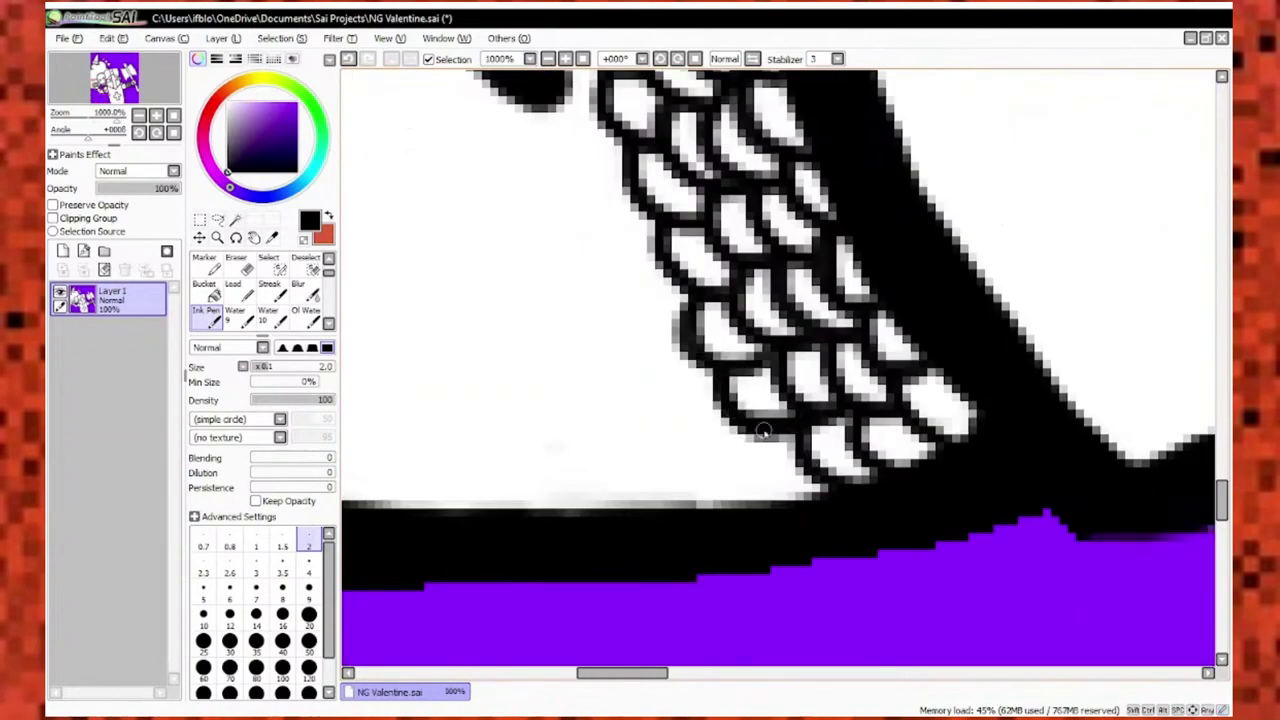
scroll(762, 430, down, 5)
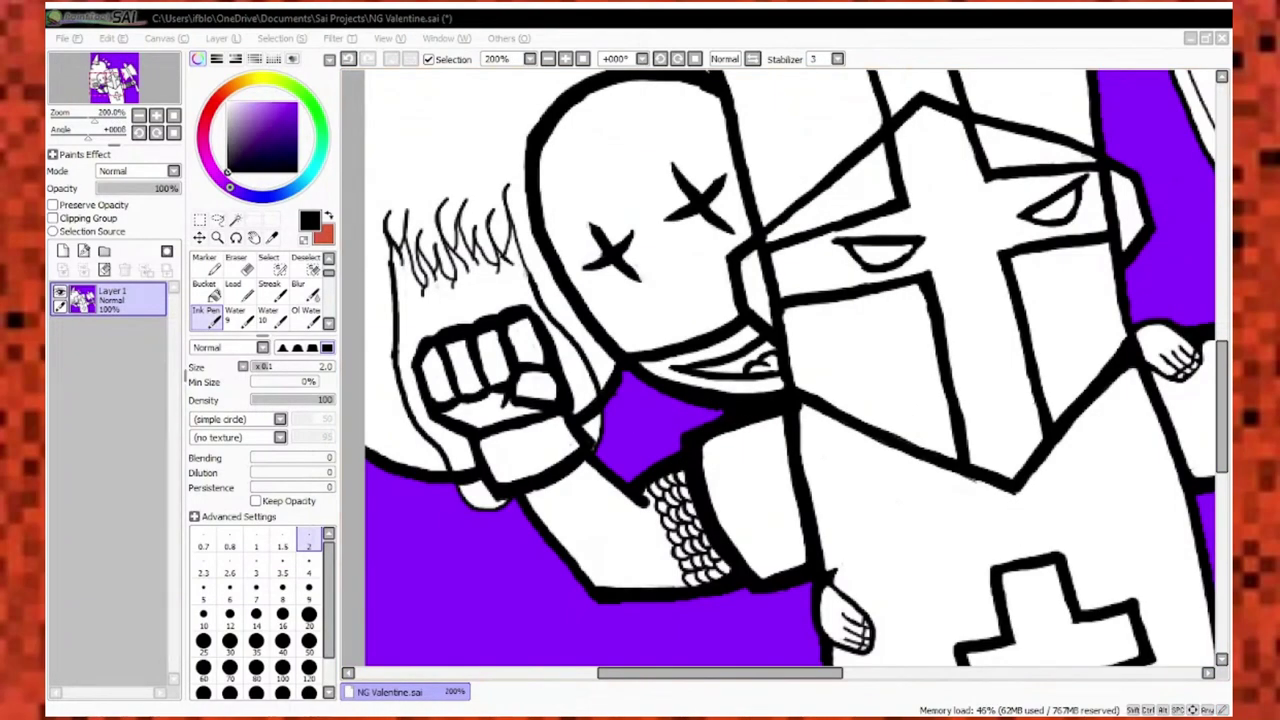
scroll(670, 560, up, 5)
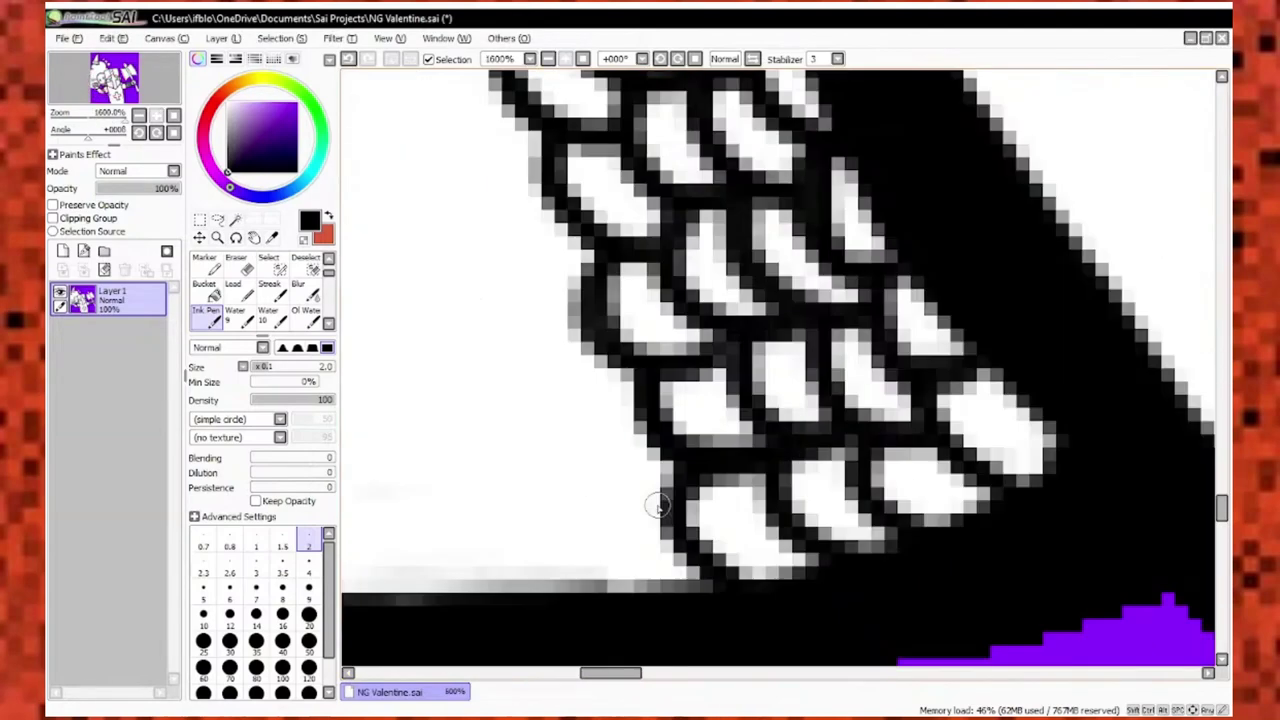
scroll(634, 311, down, 1)
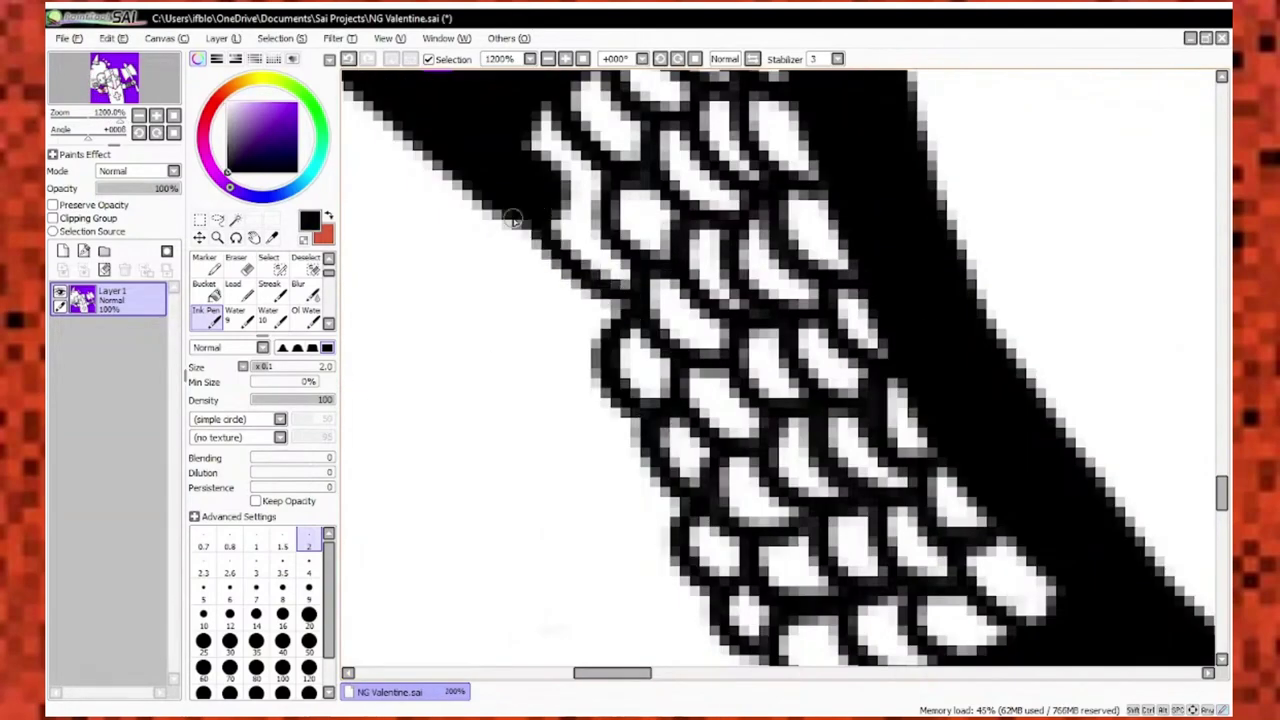
Start a row of black chainmail rings on the raised arm's sleeve along the edge of the glove cuff.
scroll(512, 220, down, 5)
scroll(610, 355, up, 5)
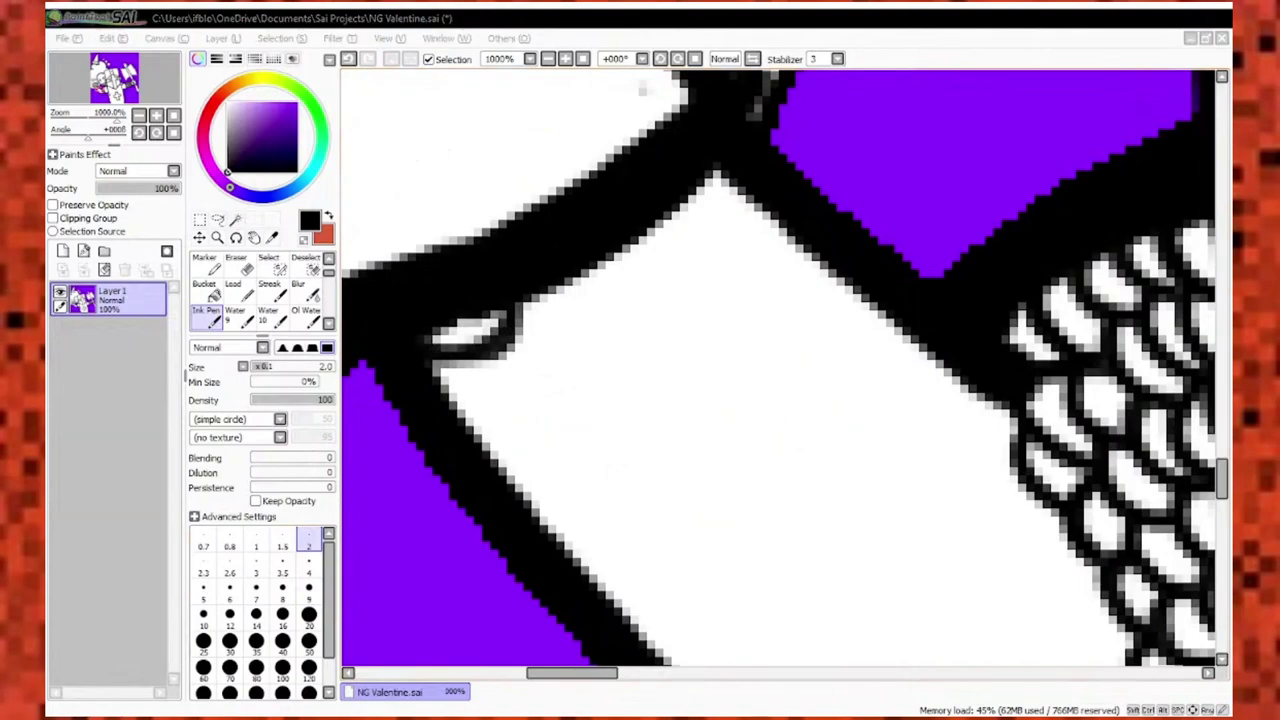
drag(522, 318, 574, 272)
scroll(692, 228, down, 2)
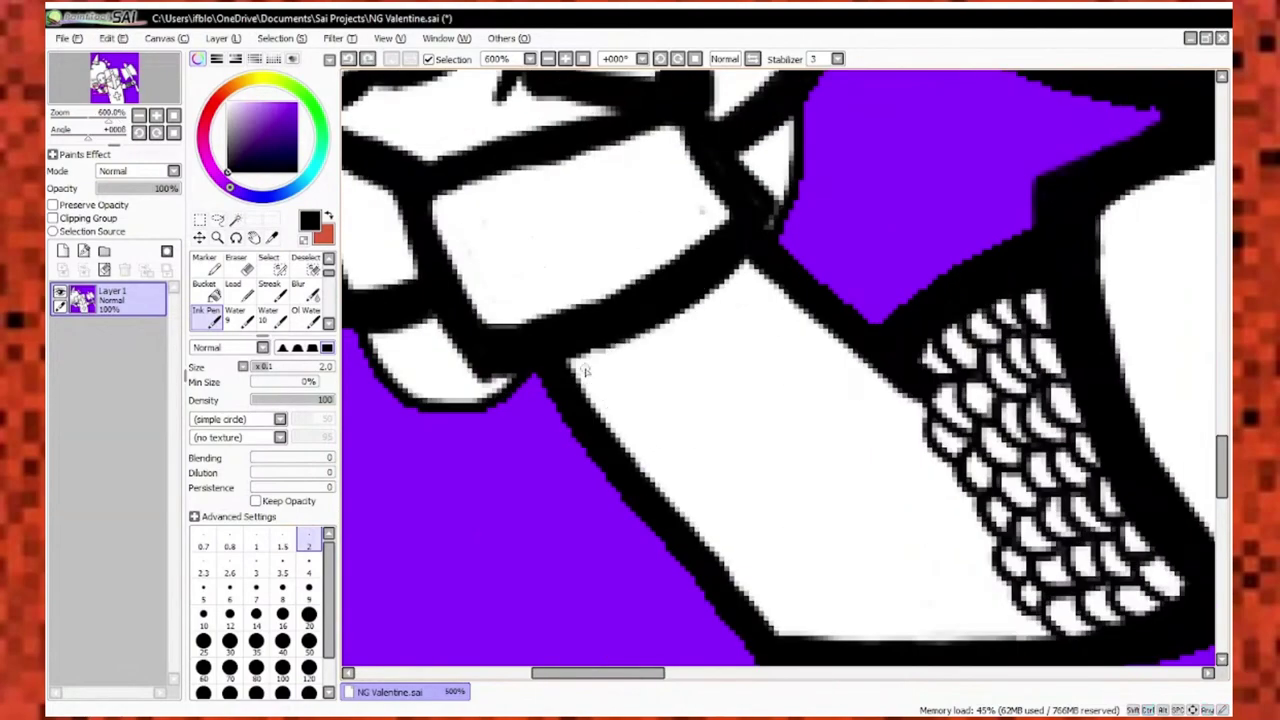
scroll(755, 329, up, 4)
alt+click(743, 318)
drag(884, 240, 935, 365)
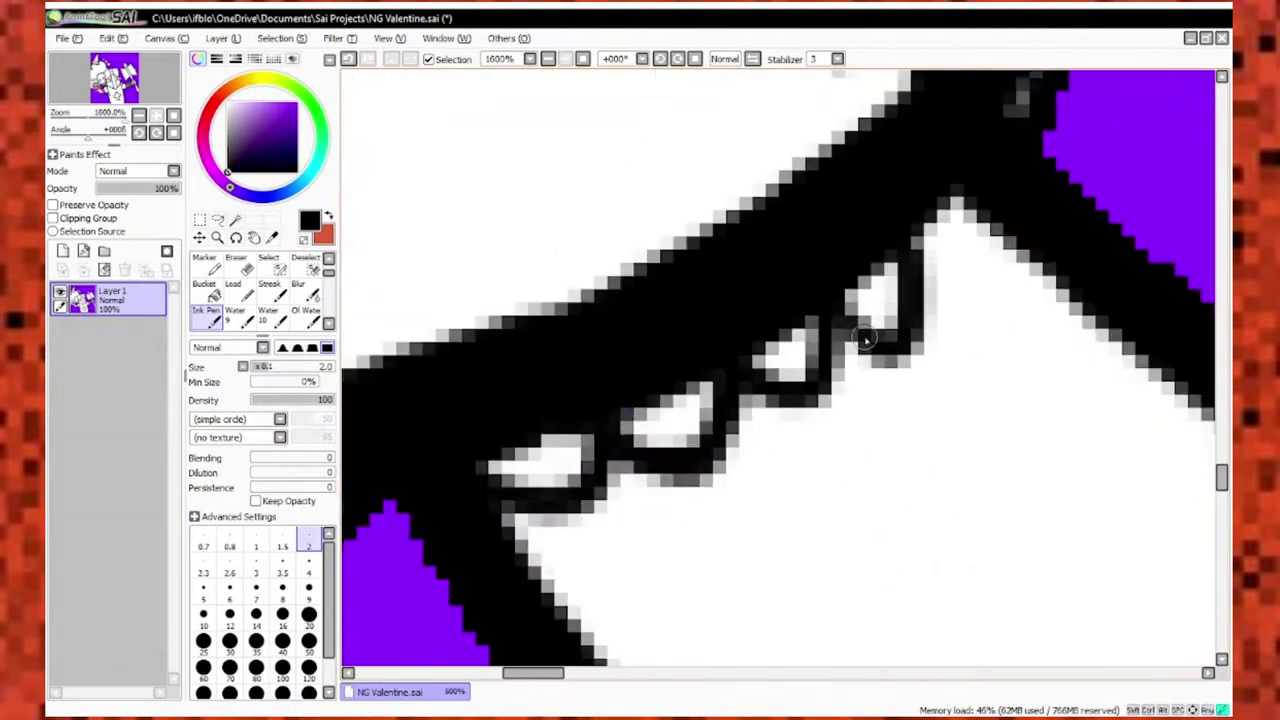
Complete the ring row along the raised arm's cuff and stack further overlapping rows beneath it.
drag(920, 224, 1018, 314)
drag(676, 345, 724, 404)
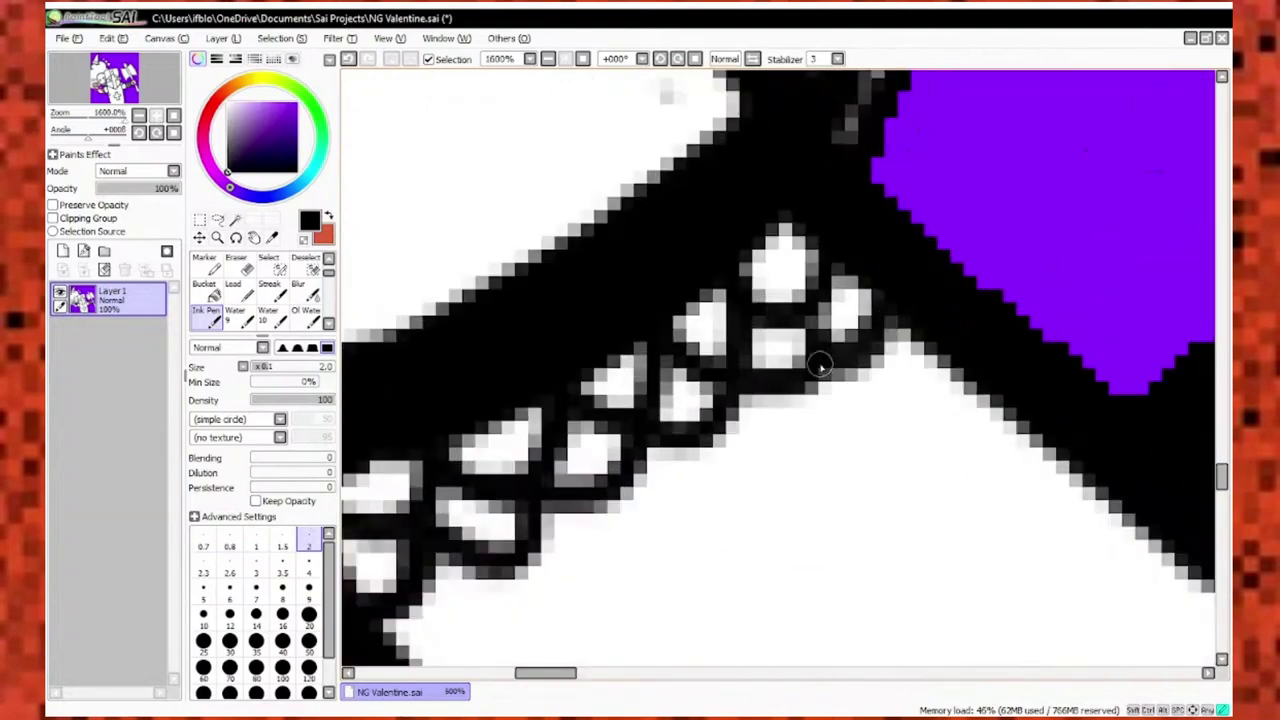
drag(820, 366, 665, 398)
drag(848, 300, 735, 403)
scroll(735, 403, down, 1)
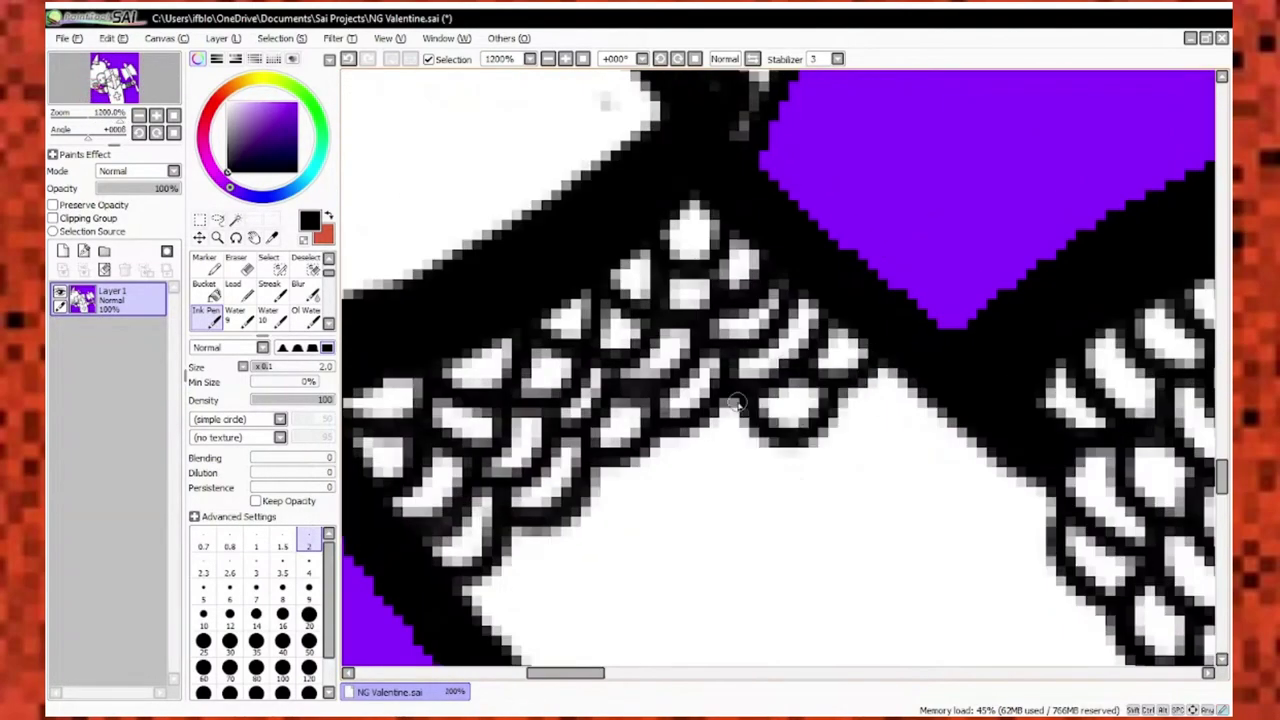
Extend the cuff's chainmail rings along the inner elbow line until they join the rings beside the shoulder plate.
drag(557, 515, 513, 467)
scroll(513, 467, up, 1)
scroll(586, 494, down, 2)
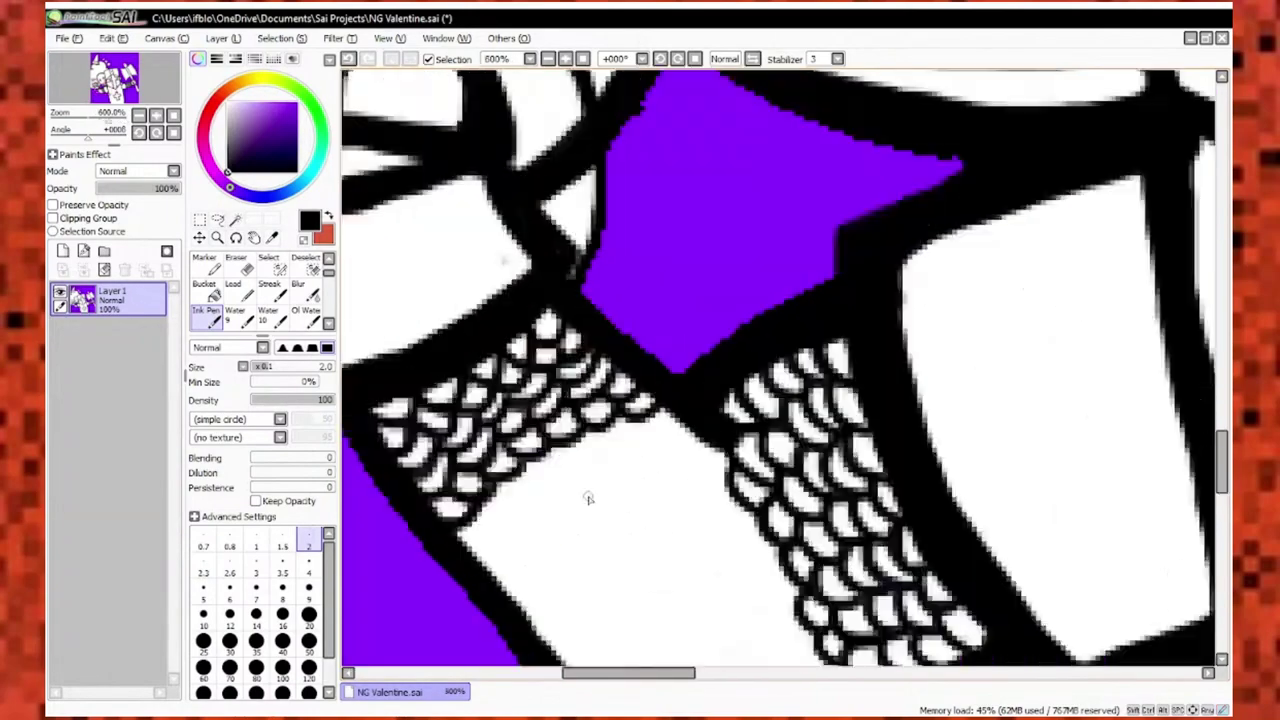
scroll(694, 409, up, 2)
drag(766, 451, 790, 460)
scroll(667, 393, up, 1)
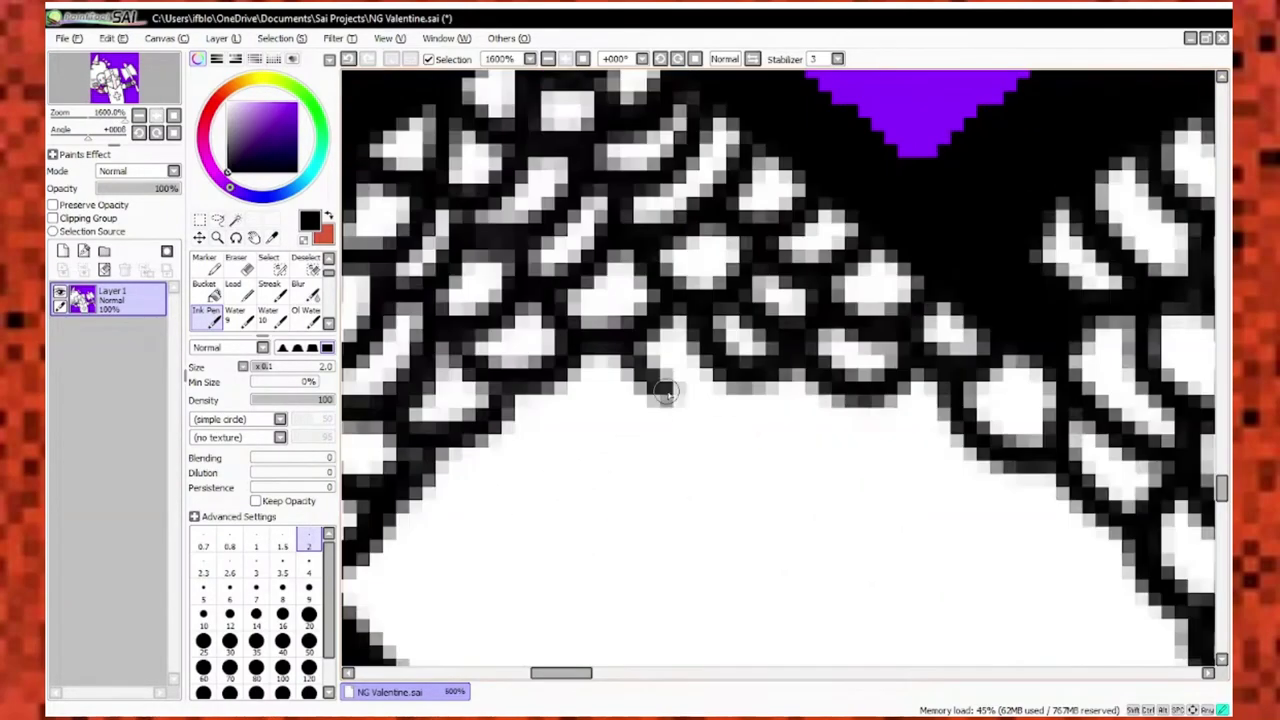
scroll(879, 451, down, 2)
scroll(745, 418, up, 2)
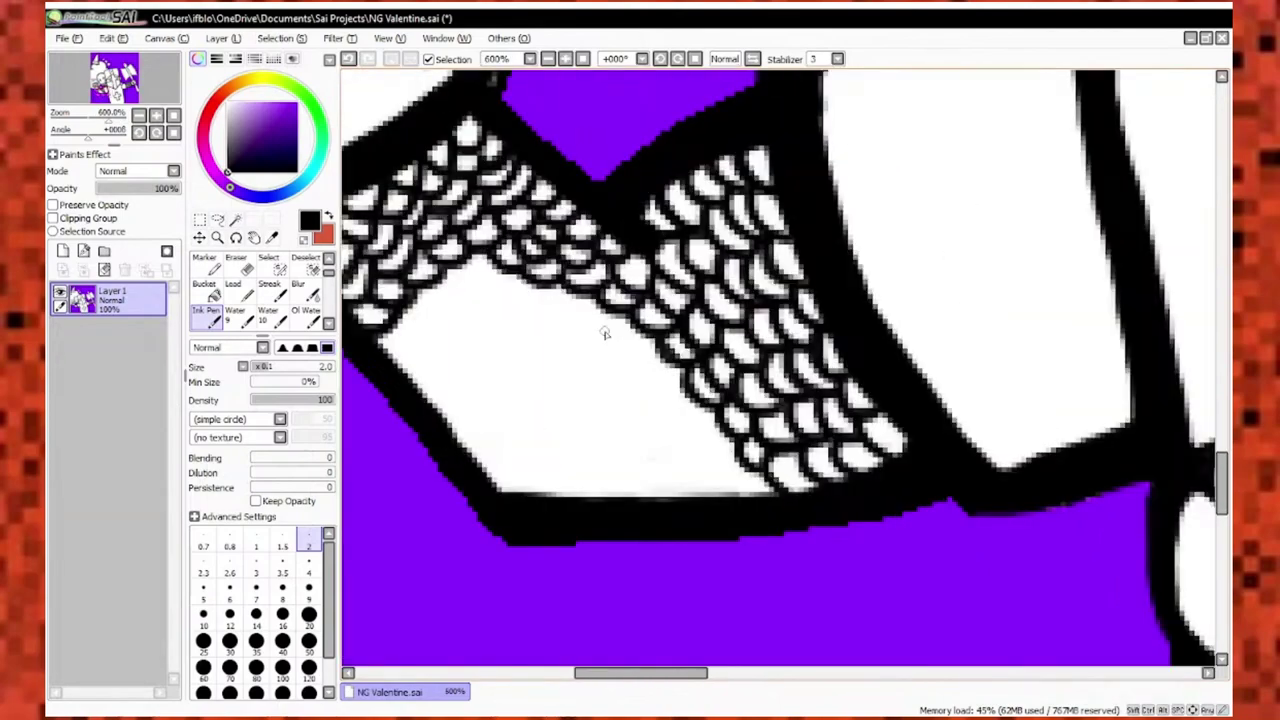
Draw another row of black chainmail rings along the inner border of the raised sleeve's remaining white area.
drag(745, 418, 737, 356)
scroll(886, 346, down, 4)
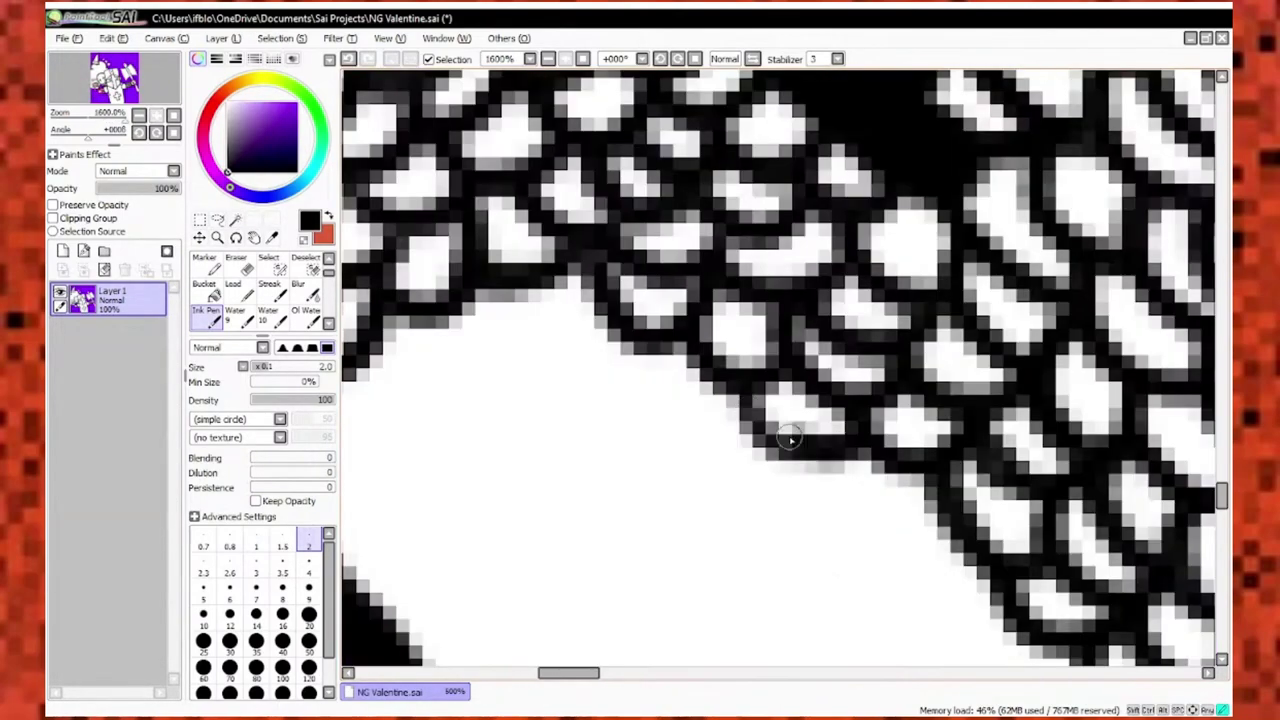
scroll(806, 514, up, 4)
scroll(806, 514, down, 4)
scroll(610, 355, up, 4)
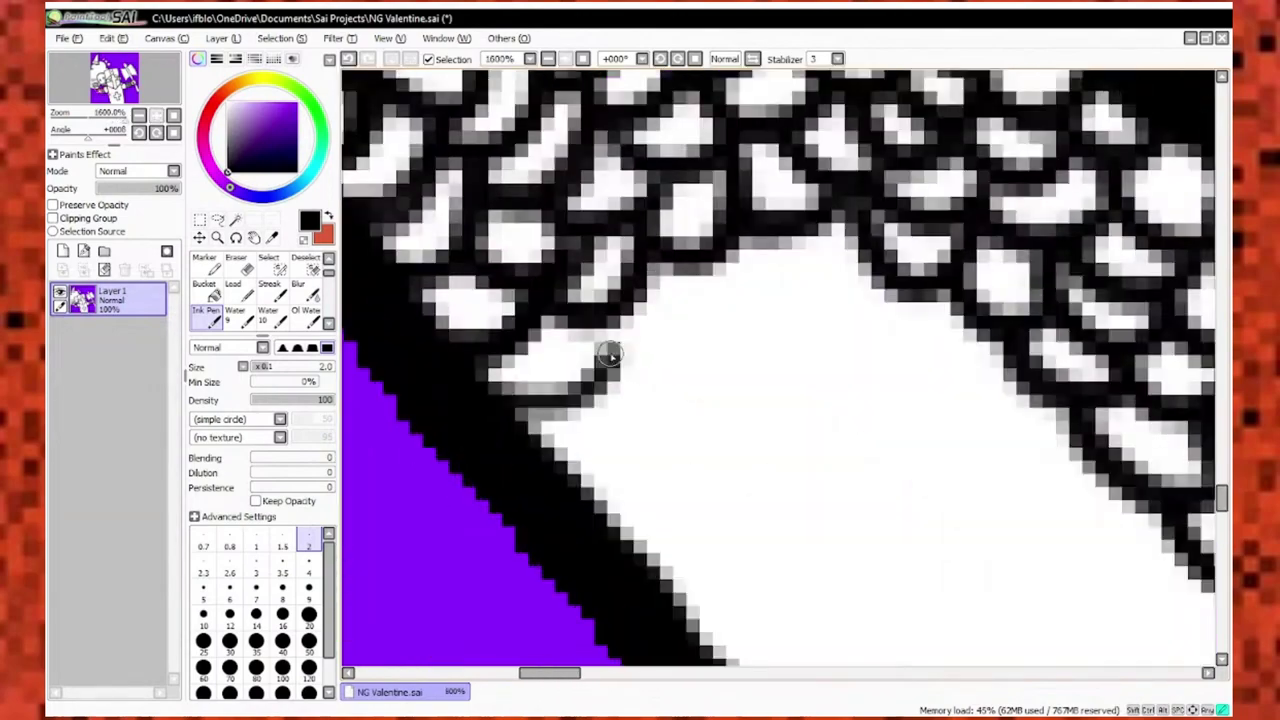
scroll(797, 251, down, 4)
scroll(754, 368, up, 4)
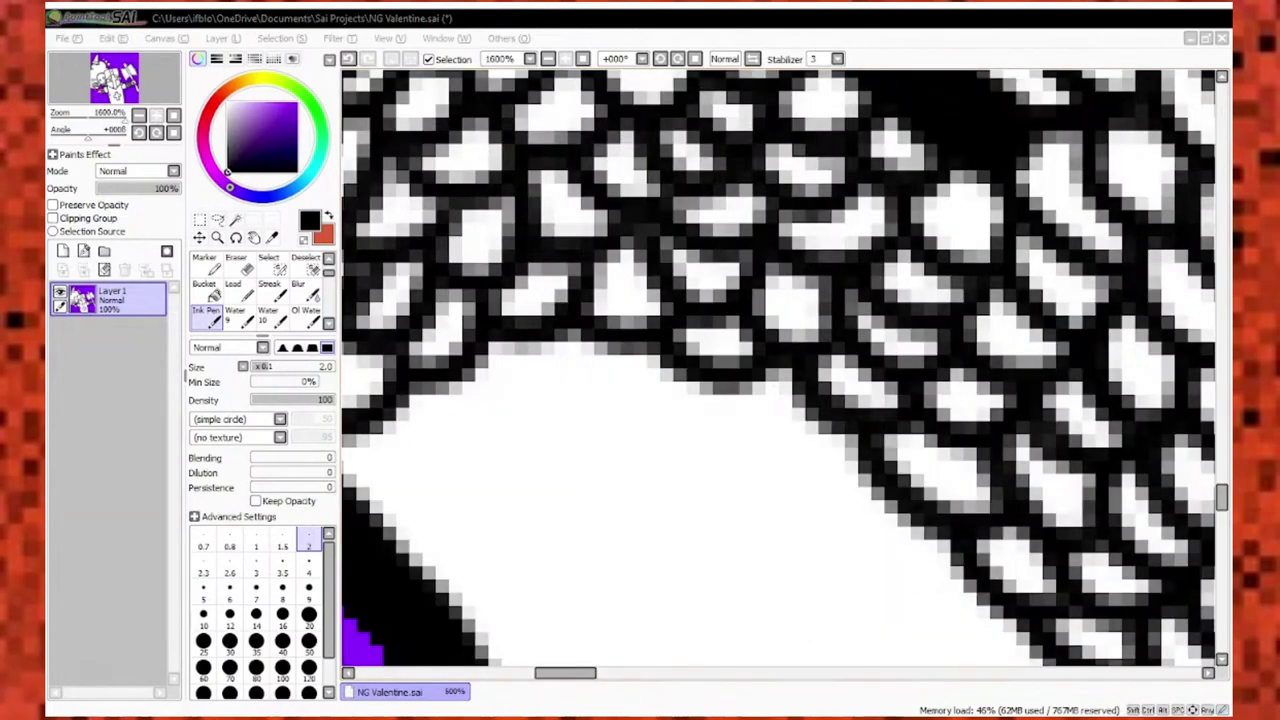
drag(900, 650, 630, 455)
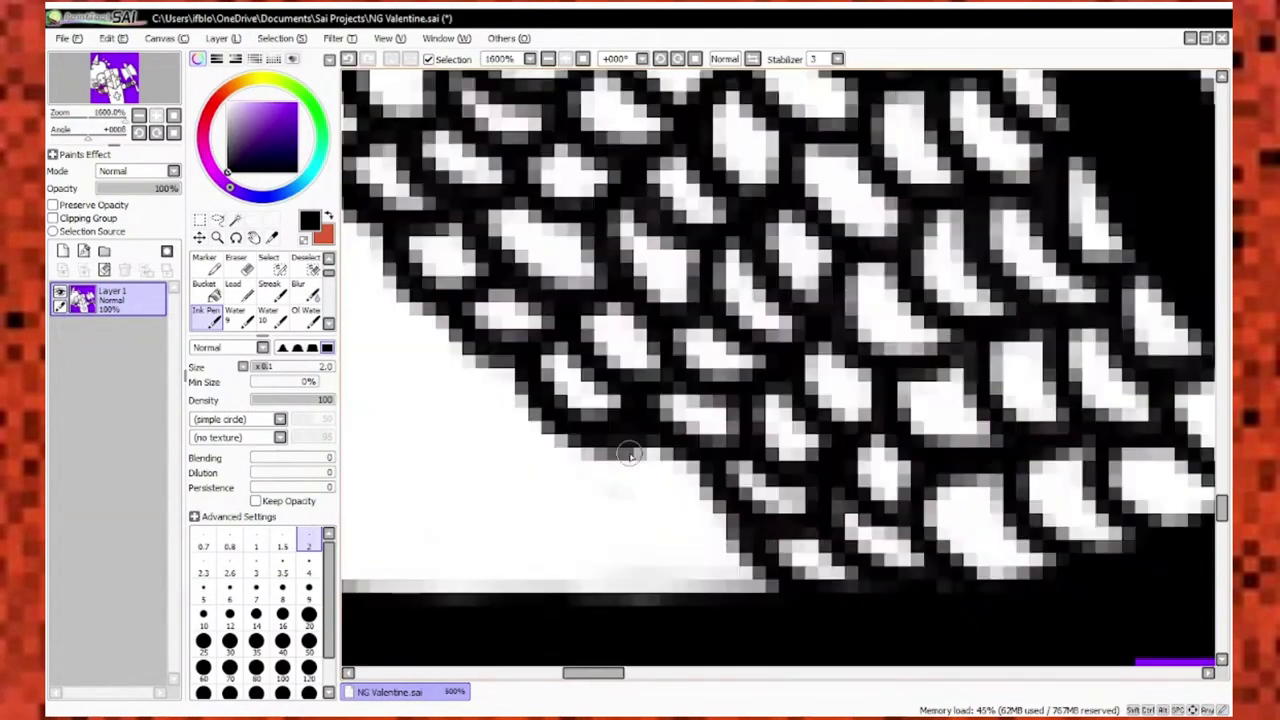
scroll(518, 485, down, 1)
scroll(741, 472, up, 1)
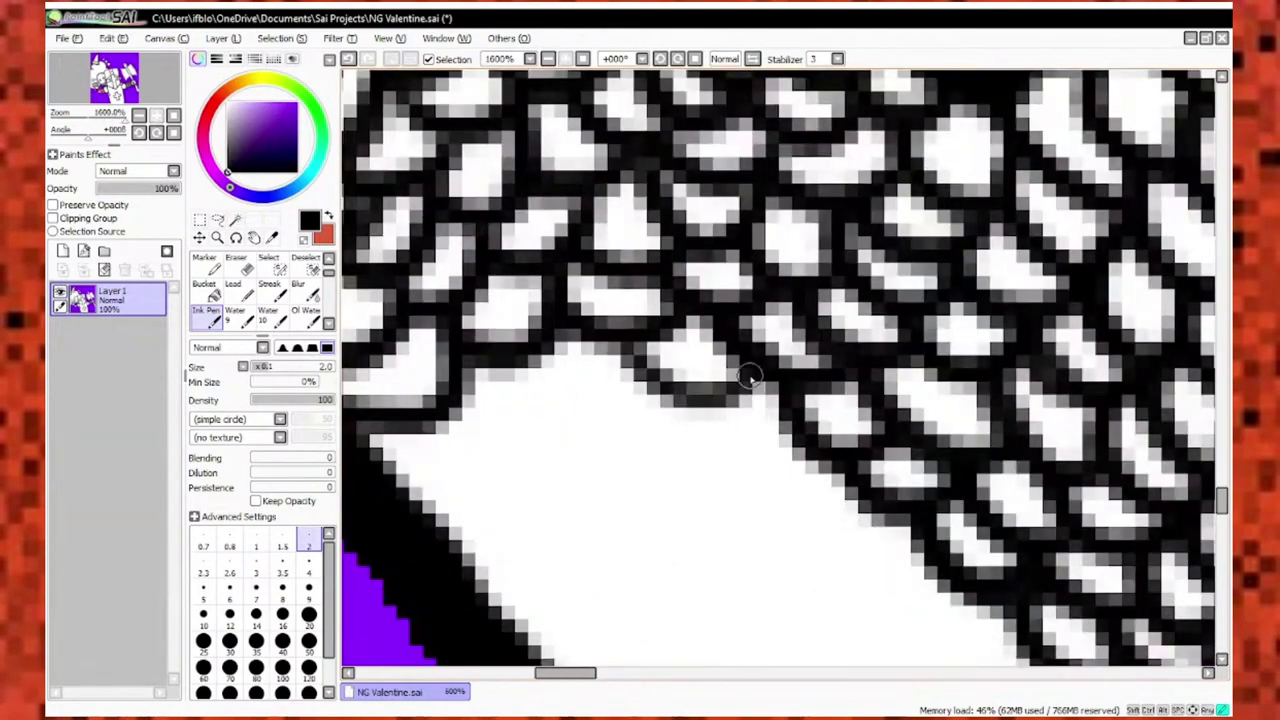
Stack further ring rows on the raised sleeve, narrowing the blank area toward the elbow's lower corner.
scroll(752, 476, down, 5)
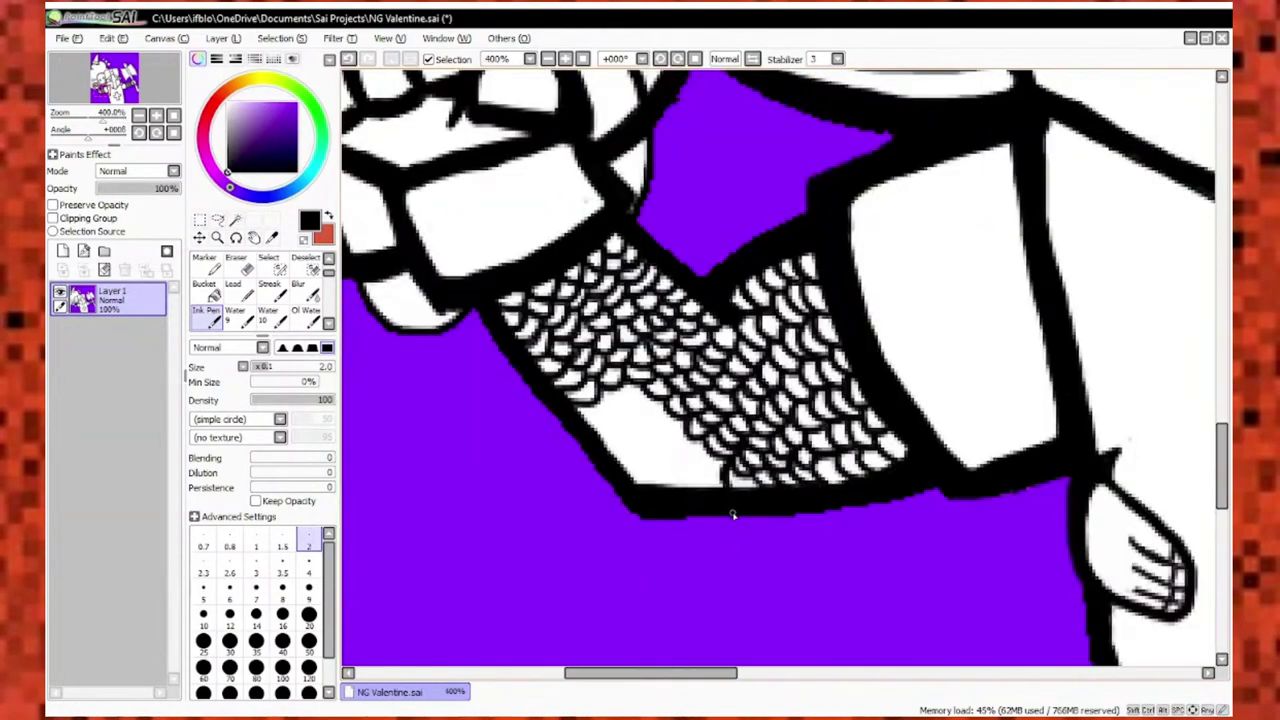
scroll(627, 372, up, 5)
scroll(627, 372, down, 5)
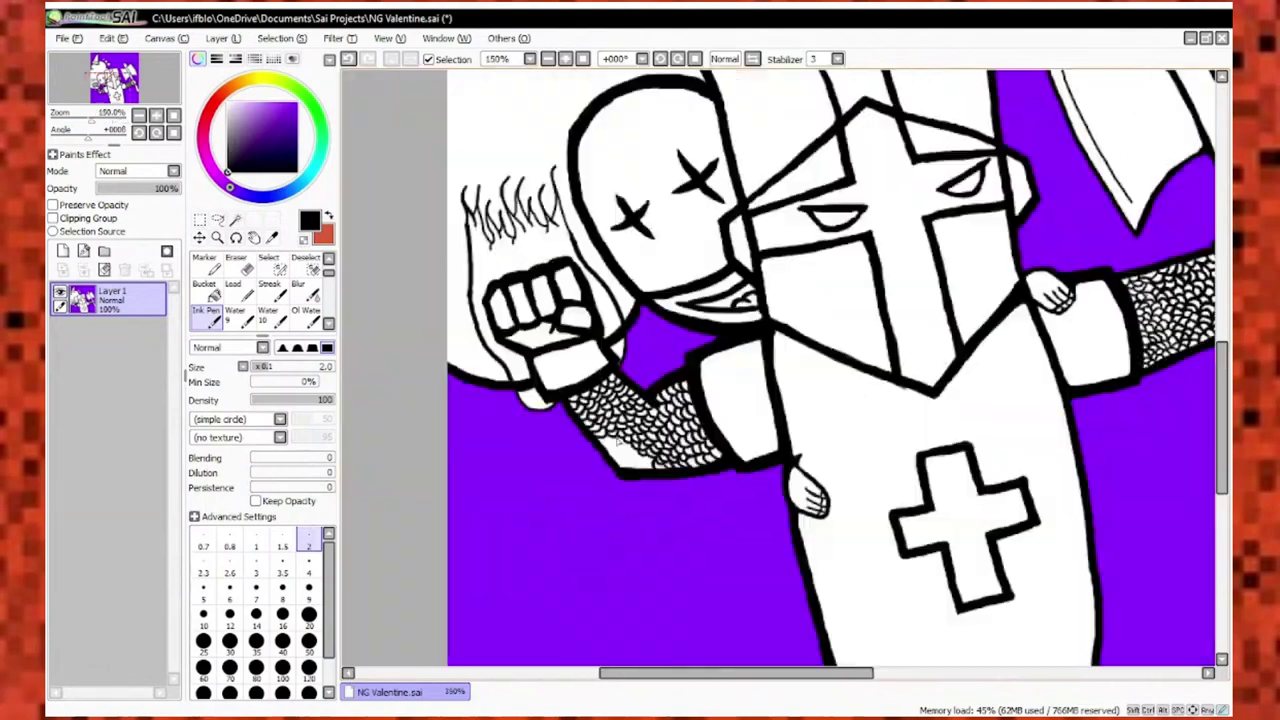
scroll(627, 372, up, 5)
scroll(627, 372, down, 5)
scroll(716, 533, up, 5)
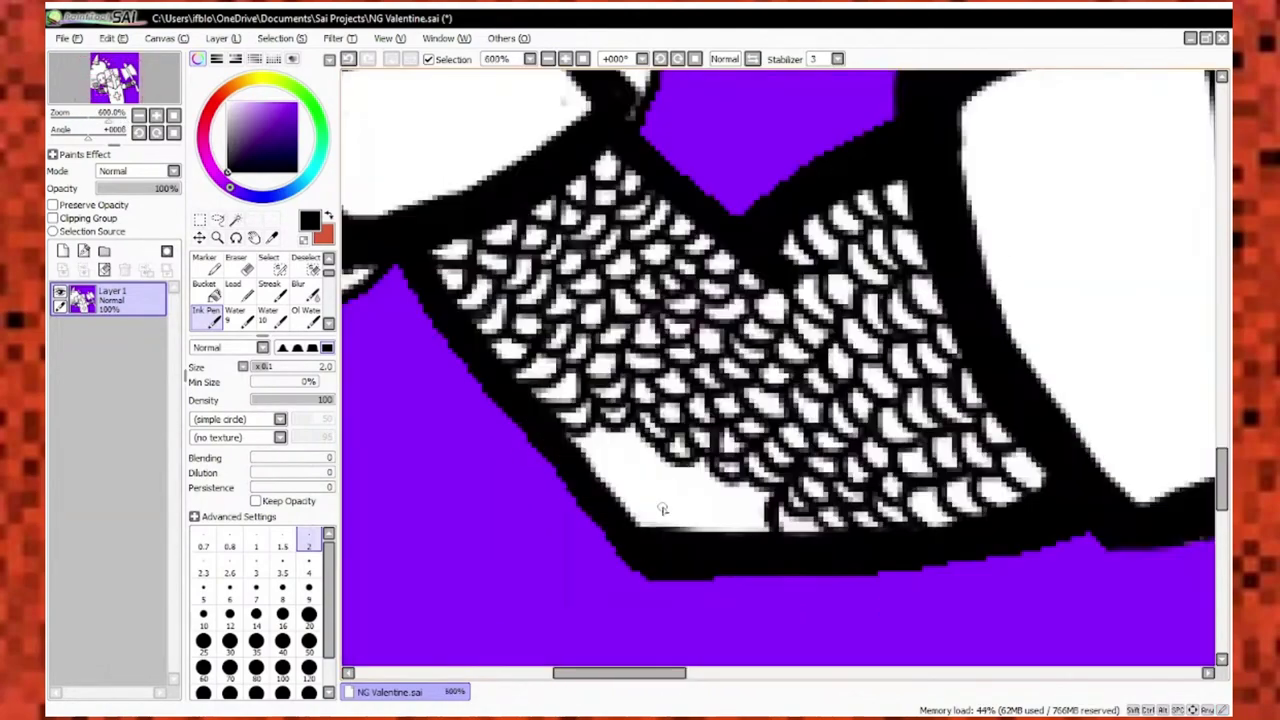
Fill the last white gap at the raised sleeve's lower elbow corner with rings down to the thick outline.
scroll(918, 517, down, 3)
scroll(806, 516, up, 3)
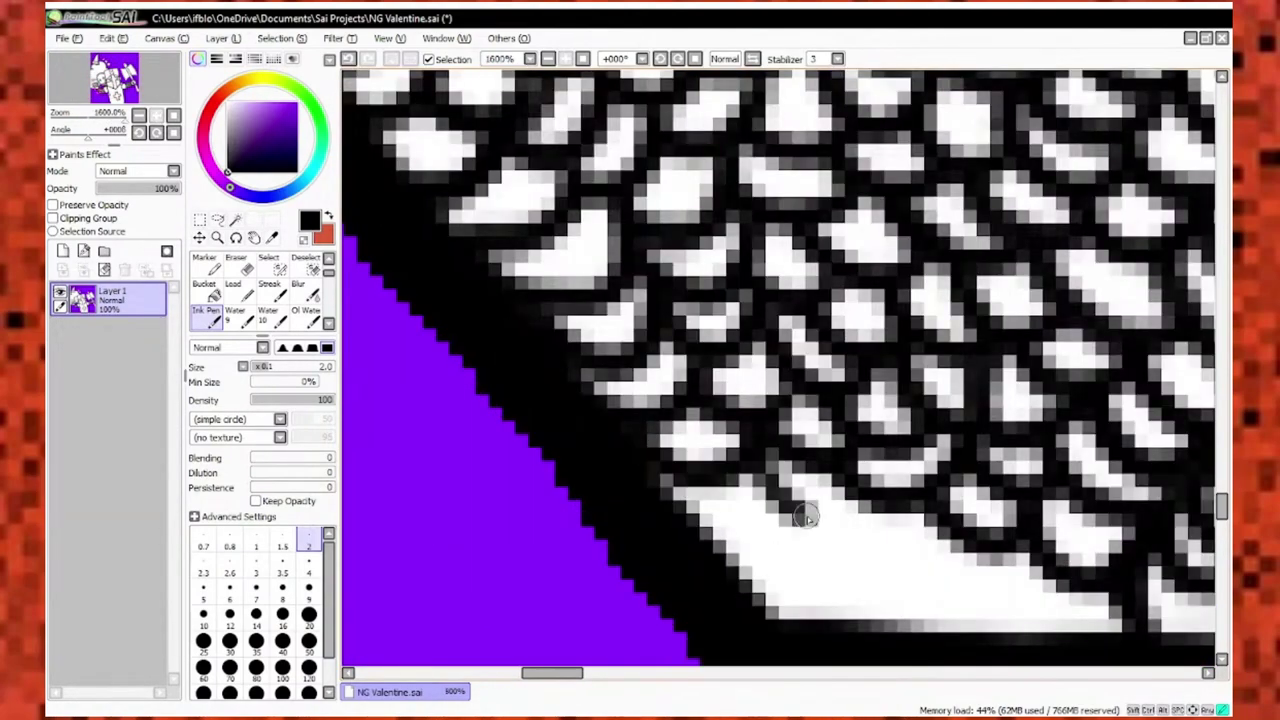
scroll(1048, 568, down, 2)
scroll(976, 553, up, 2)
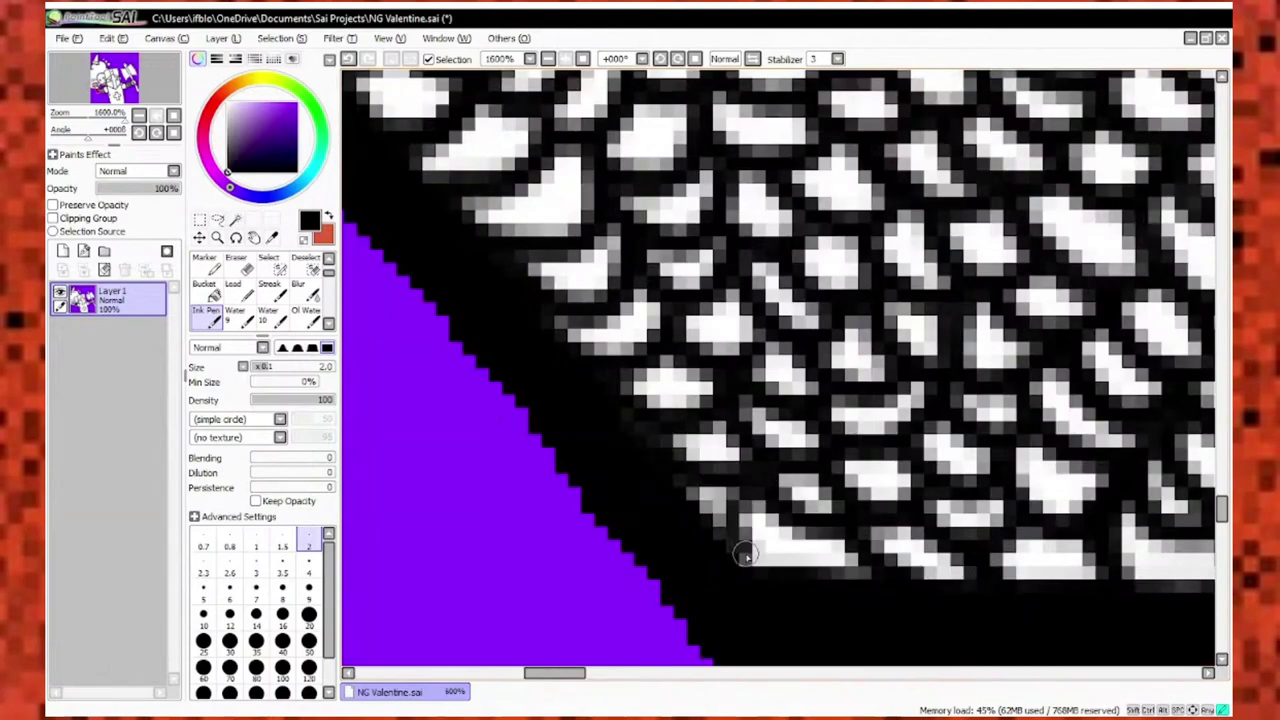
scroll(745, 556, down, 6)
Carve a first small nick into the upper part of the cutting edge on the axe blade nearest the helmet.
scroll(890, 314, up, 1)
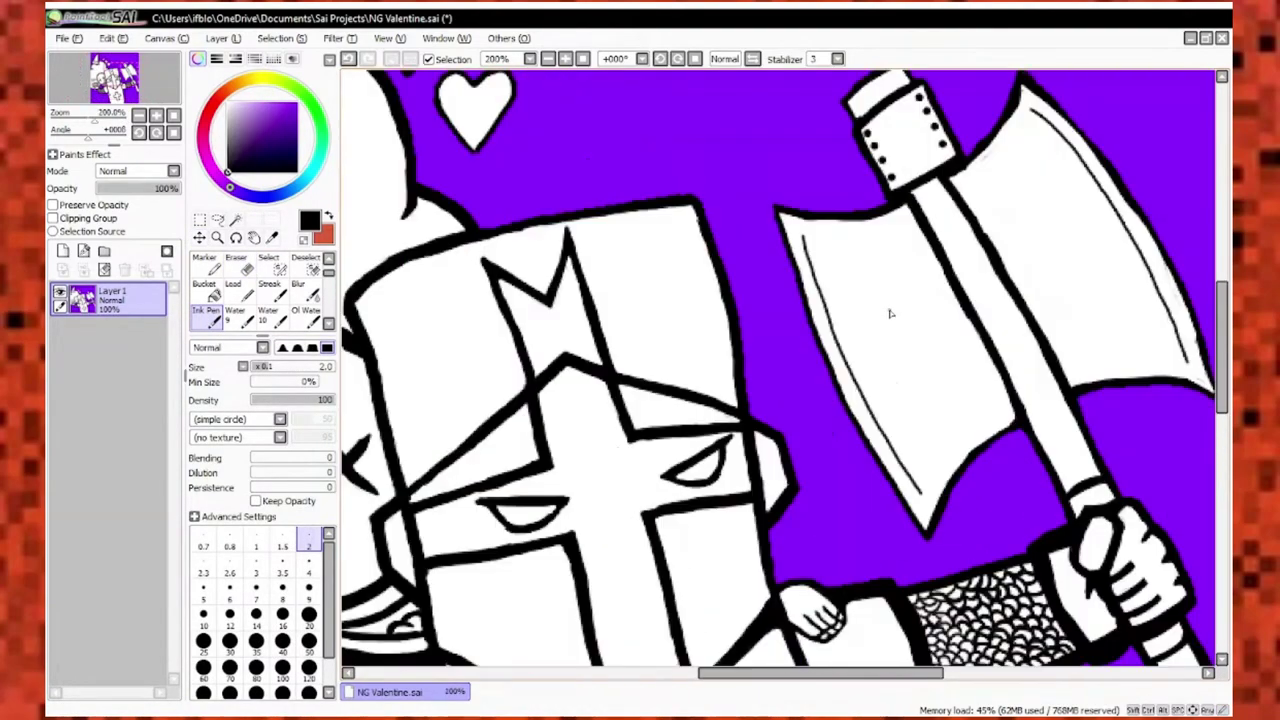
scroll(890, 314, down, 3)
scroll(800, 250, up, 4)
scroll(800, 250, down, 4)
scroll(795, 200, up, 4)
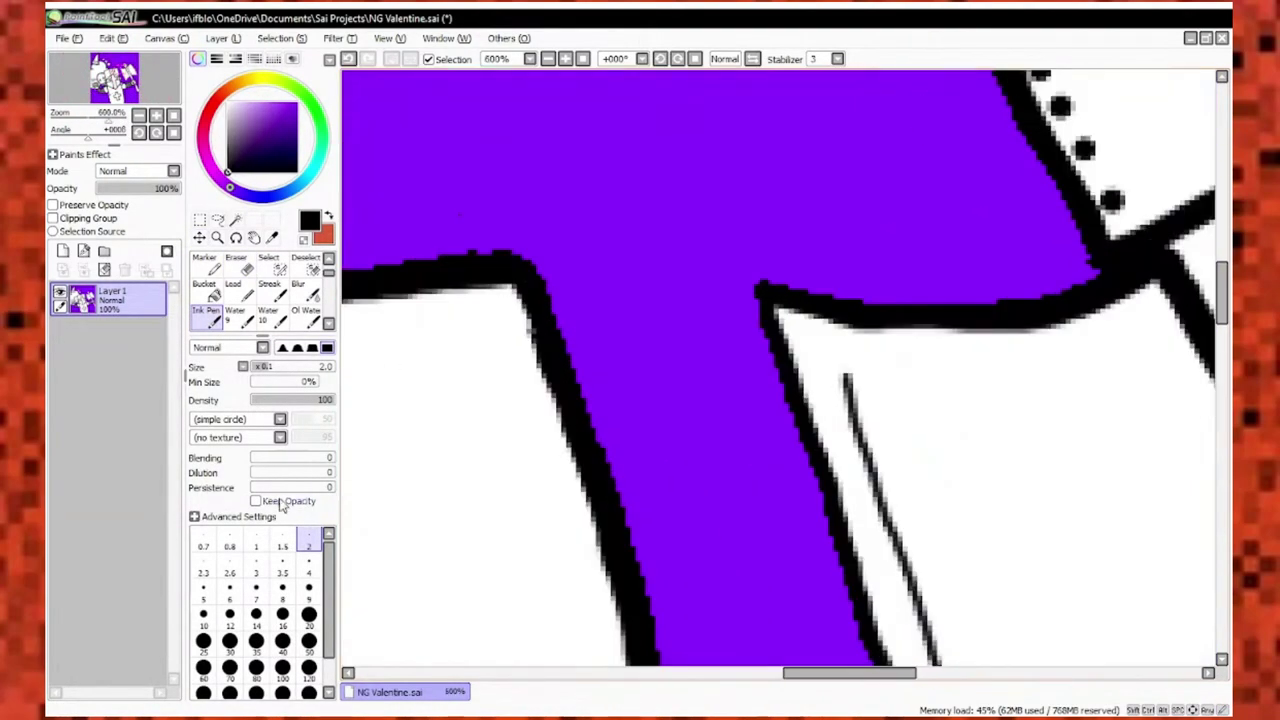
scroll(766, 437, up, 1)
key(e)
scroll(757, 429, down, 3)
scroll(628, 408, up, 3)
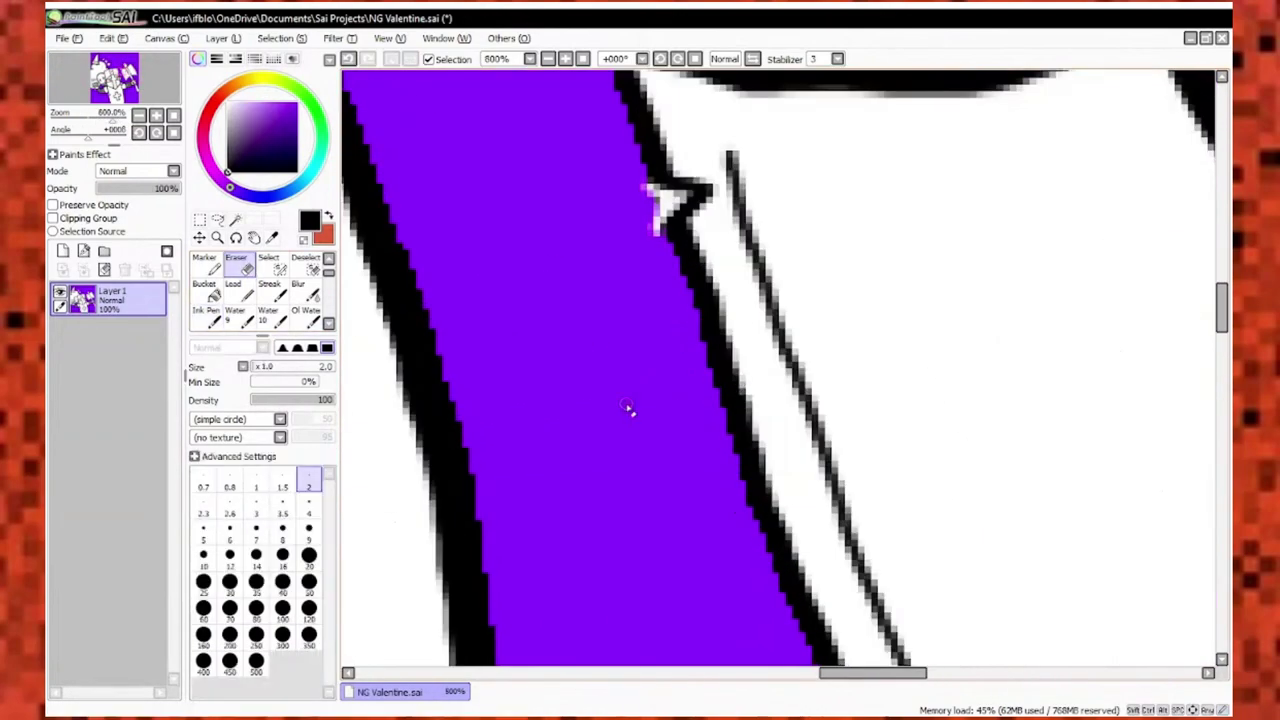
key(e)
Cut two more nicks farther down the same blade's cutting edge, using purple for the gaps and black for the outline.
scroll(760, 420, up, 3)
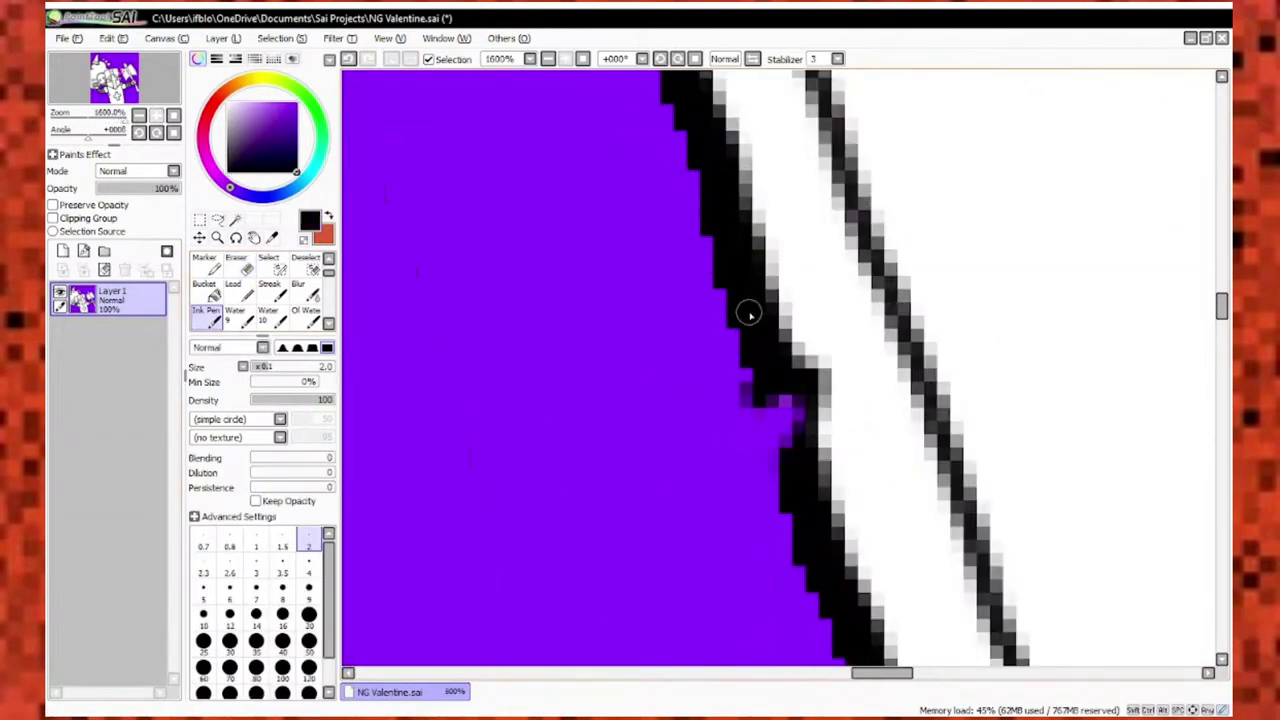
scroll(749, 314, down, 3)
scroll(777, 590, up, 3)
alt+click(777, 590)
scroll(646, 363, down, 5)
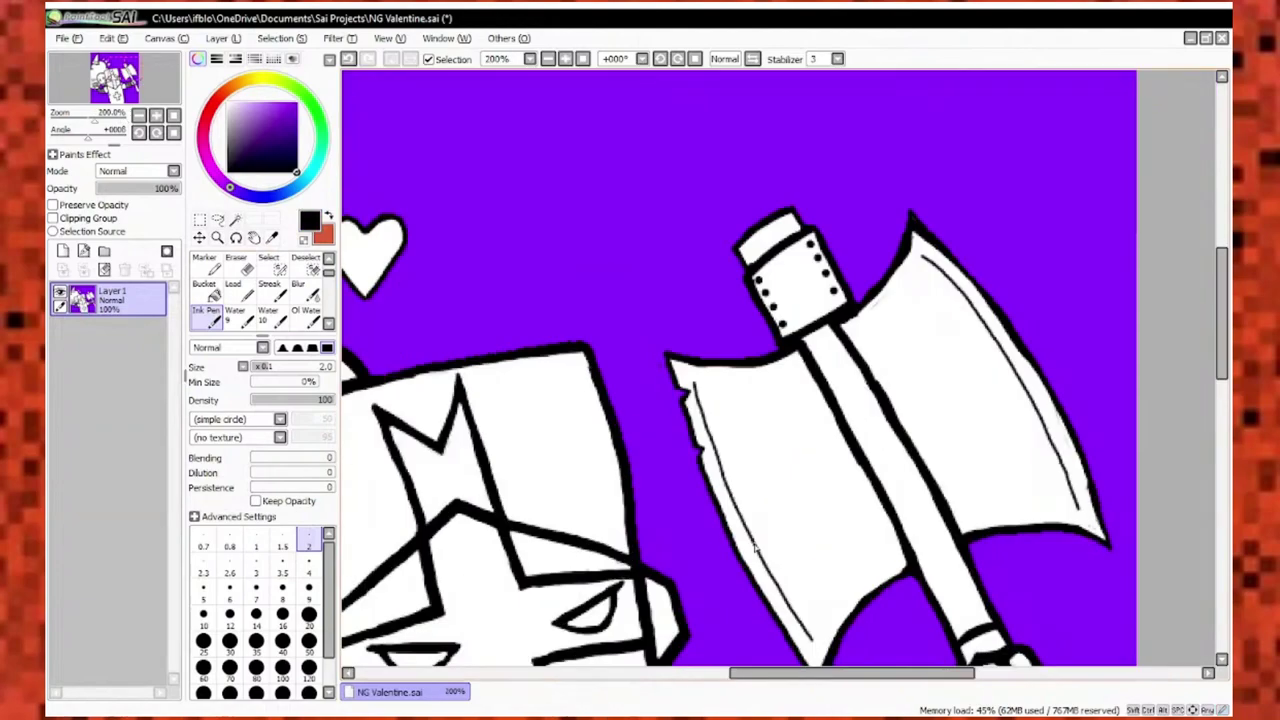
scroll(672, 450, up, 5)
scroll(733, 418, down, 2)
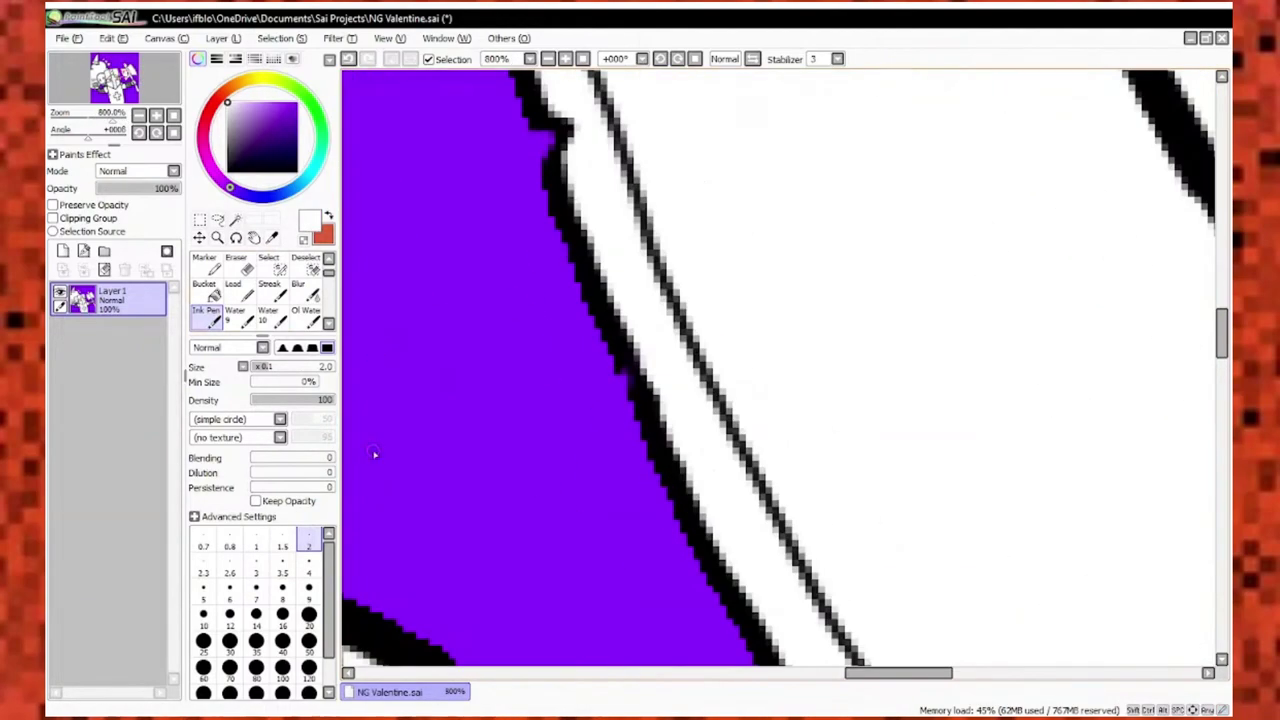
scroll(614, 484, down, 3)
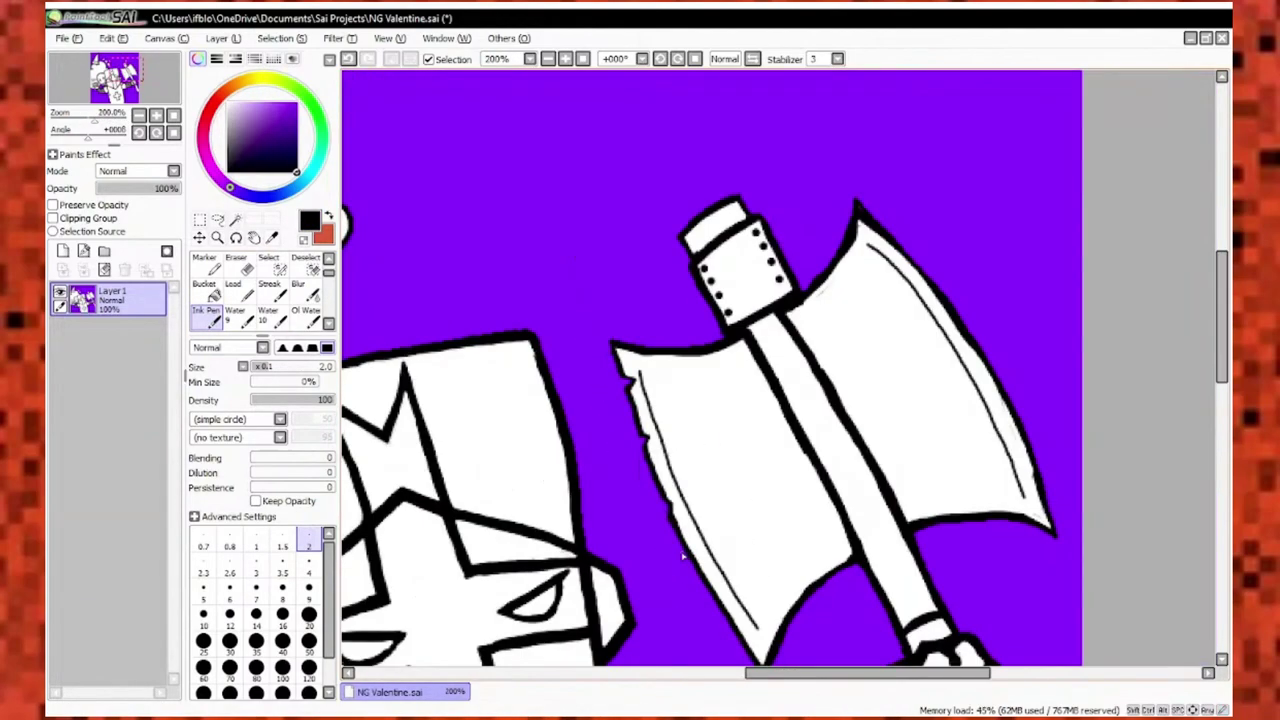
Cut a purple notch into the same blade's edge just above its lower tip and outline it in black.
scroll(751, 588, up, 3)
alt+click(751, 588)
drag(752, 497, 751, 545)
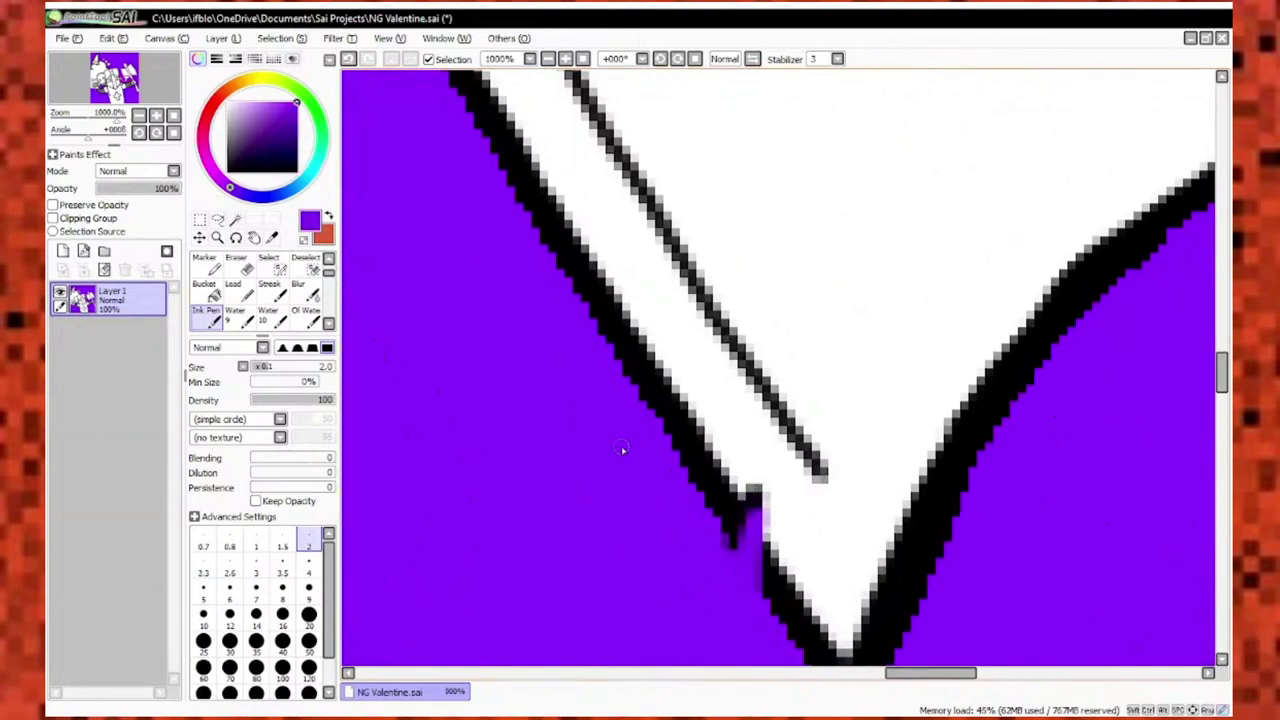
scroll(764, 521, down, 5)
scroll(706, 532, up, 5)
Outline the nick above the lower-tip notch in black and clean its border in purple with brush size 1.
alt+click(706, 532)
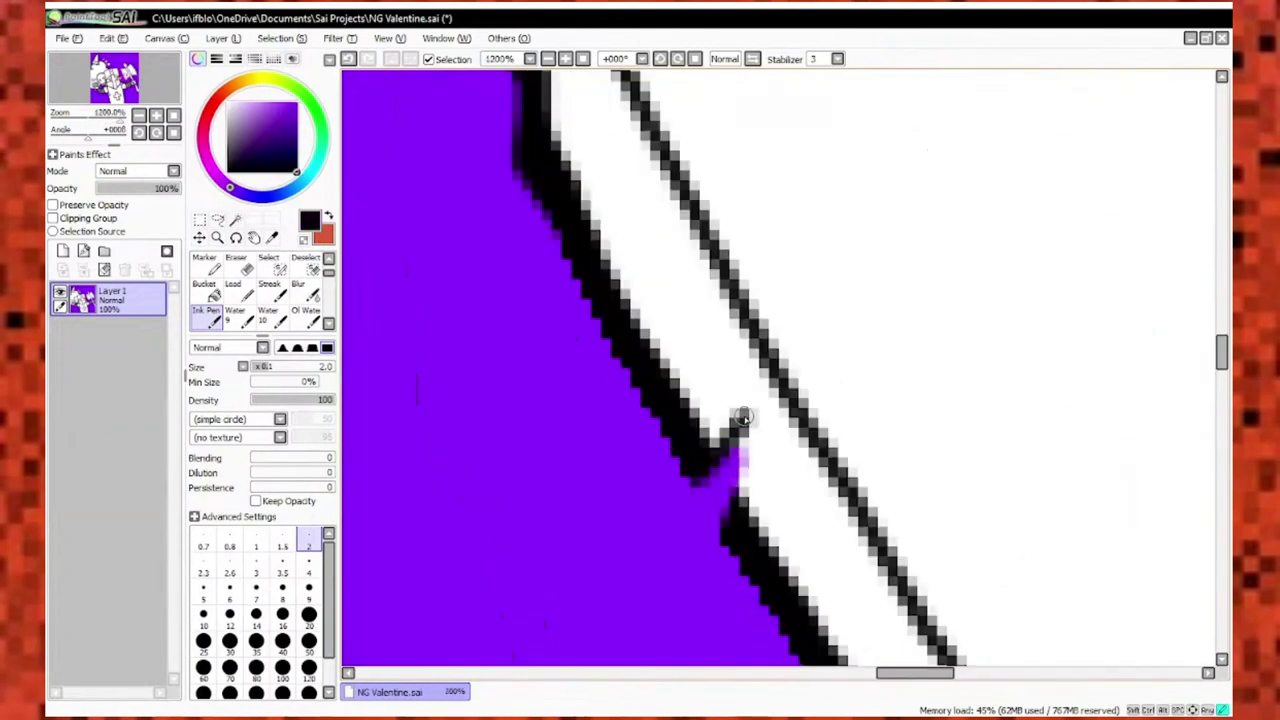
scroll(740, 533, down, 3)
scroll(740, 533, up, 3)
key(bracketleft)
alt+click(709, 509)
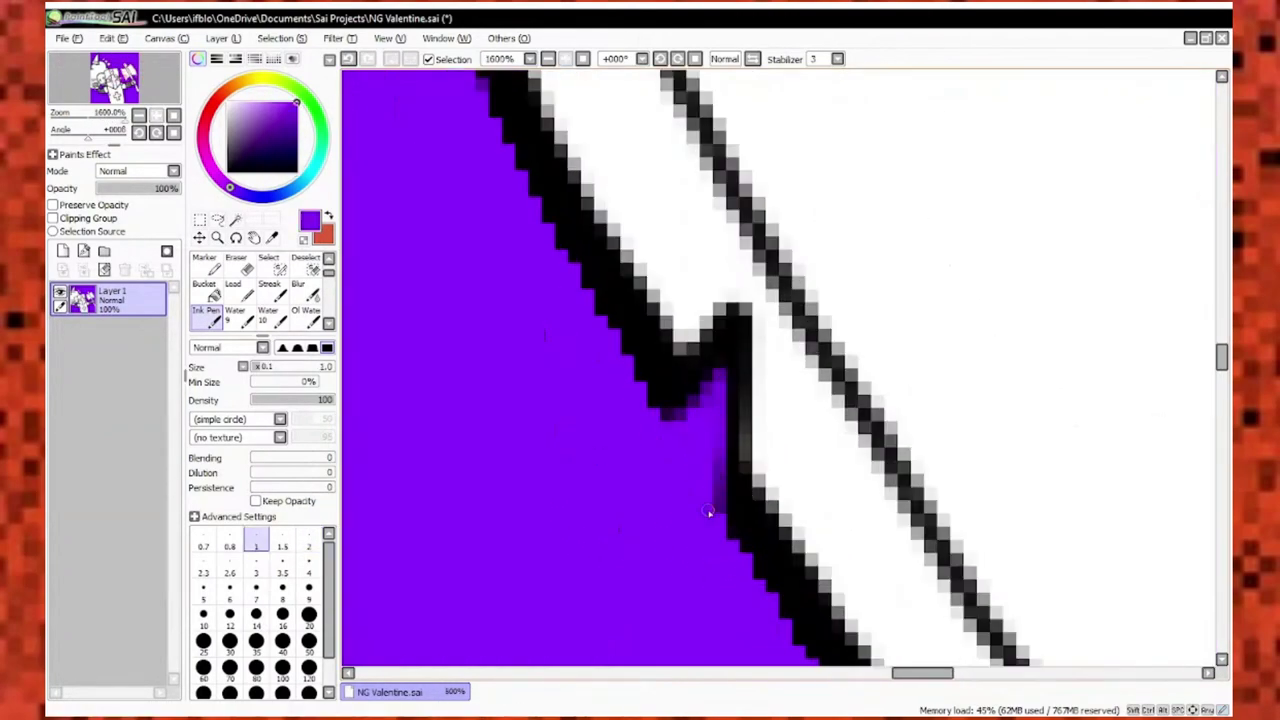
scroll(686, 517, down, 8)
scroll(686, 517, up, 7)
scroll(640, 443, down, 9)
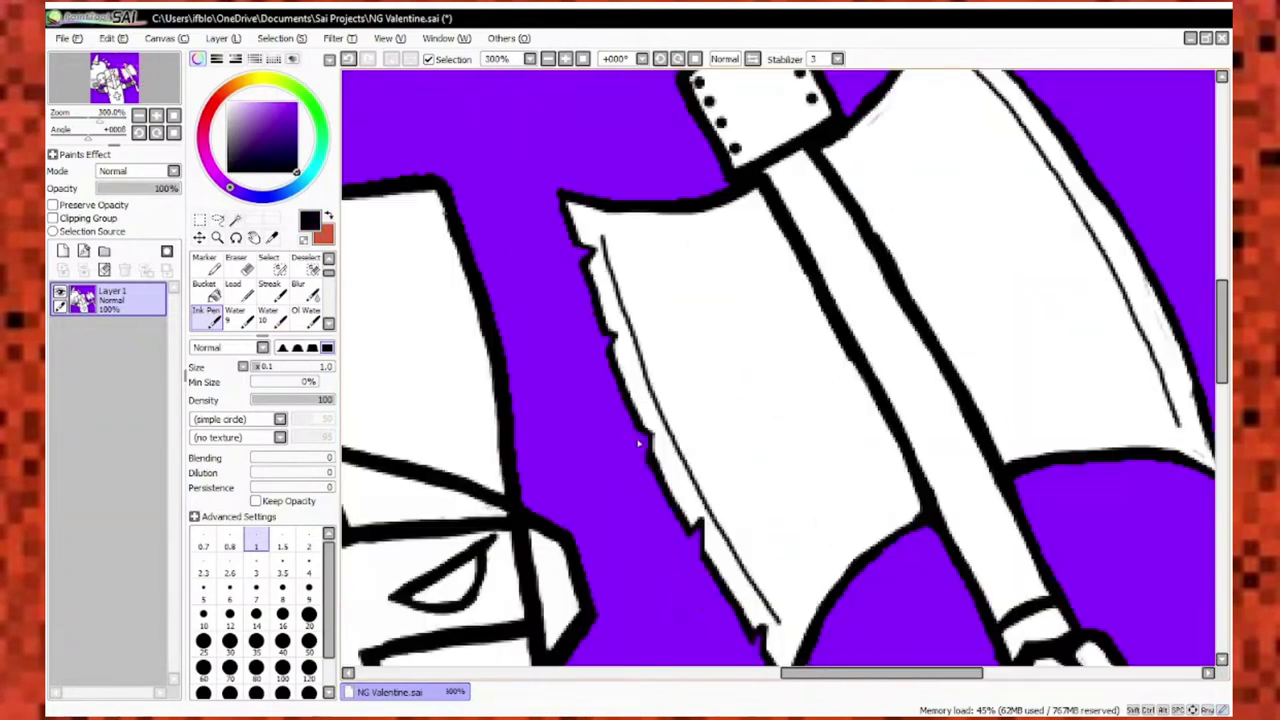
Smooth the black outline of the outer axe blade's curved upper edge between its tip and the riveted collar with brush size 2.
scroll(901, 489, up, 7)
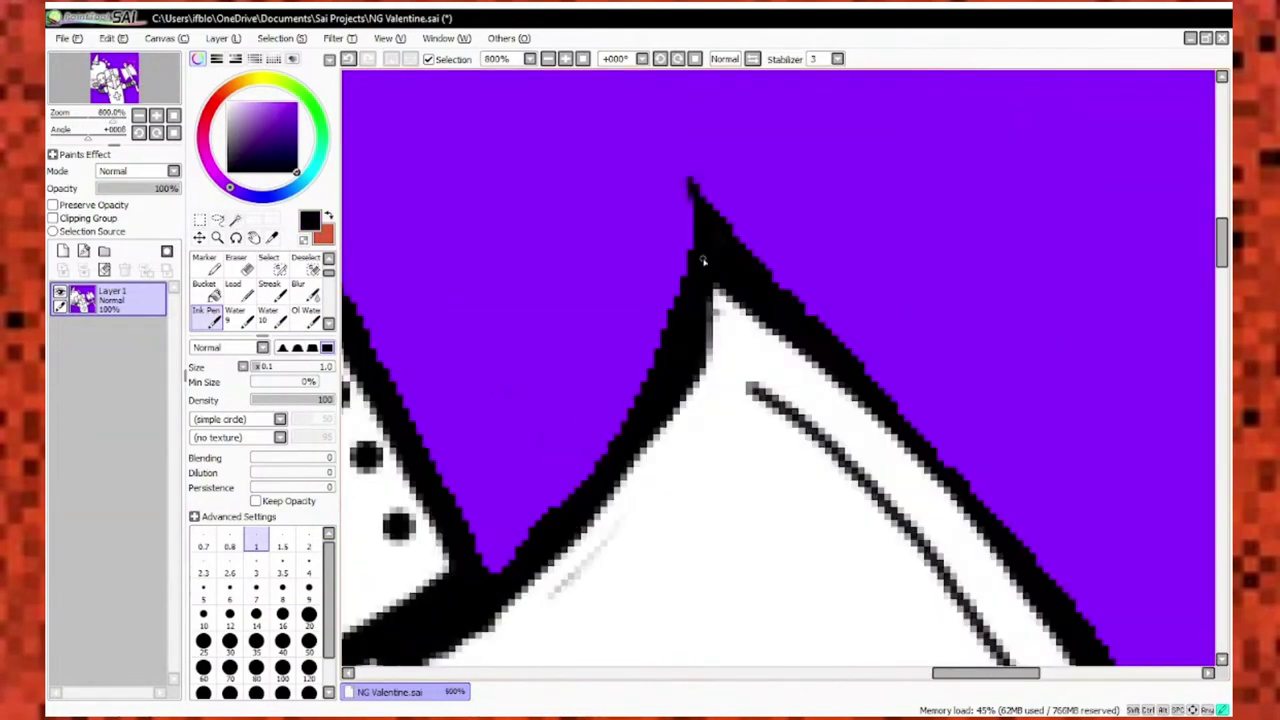
scroll(418, 540, down, 1)
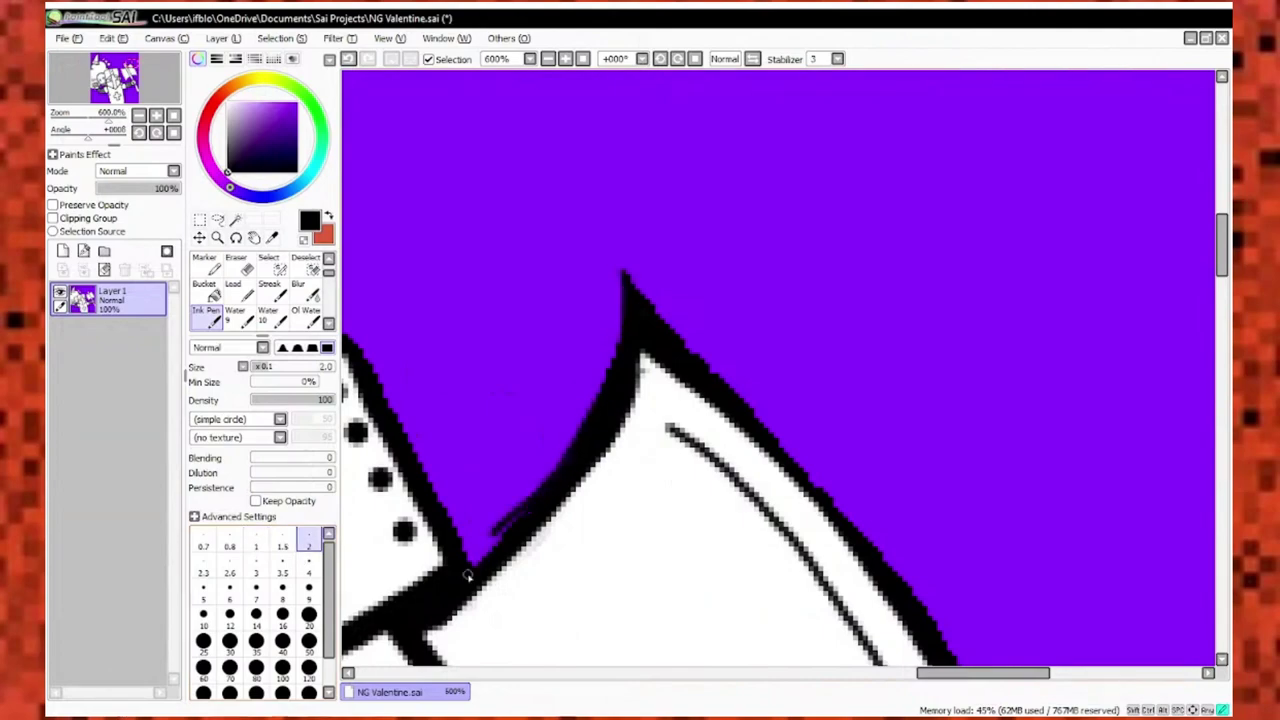
alt+click(466, 576)
scroll(466, 576, down, 5)
scroll(477, 539, up, 8)
scroll(810, 376, down, 5)
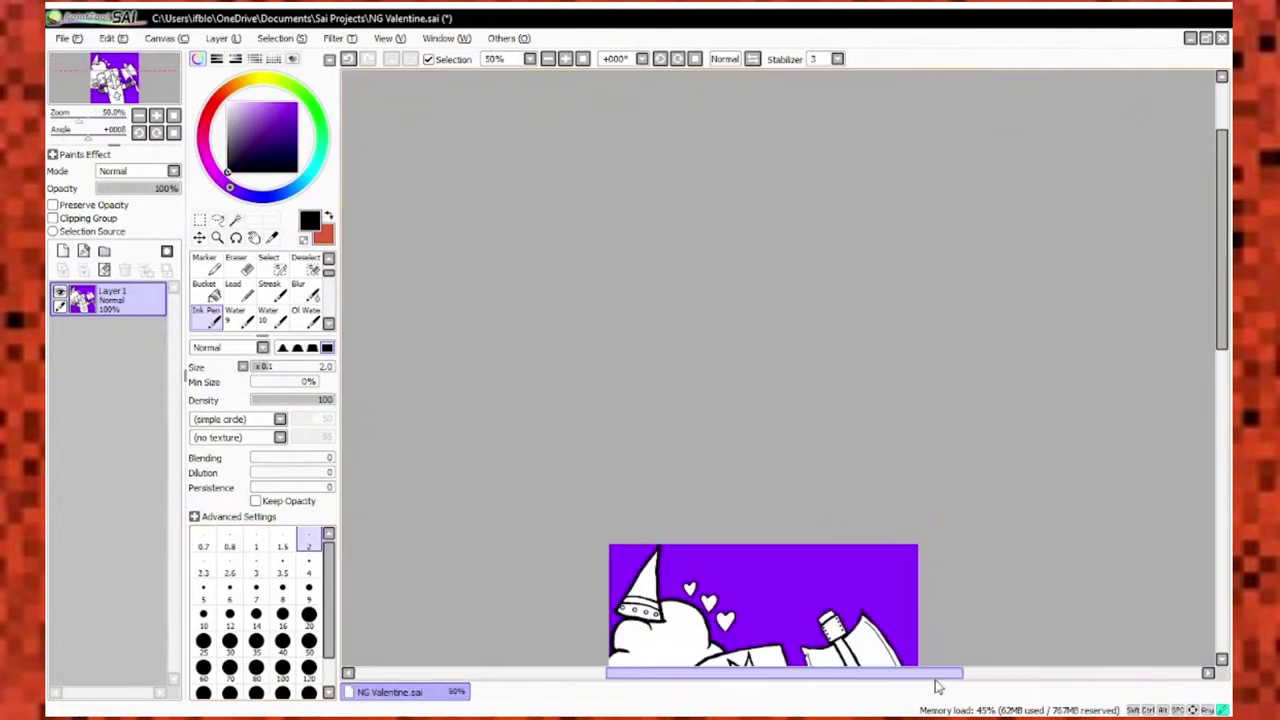
Even out the black outline along the outer blade's cutting edge and clean its inner side with white.
scroll(846, 531, up, 5)
alt+click(760, 582)
scroll(760, 582, down, 3)
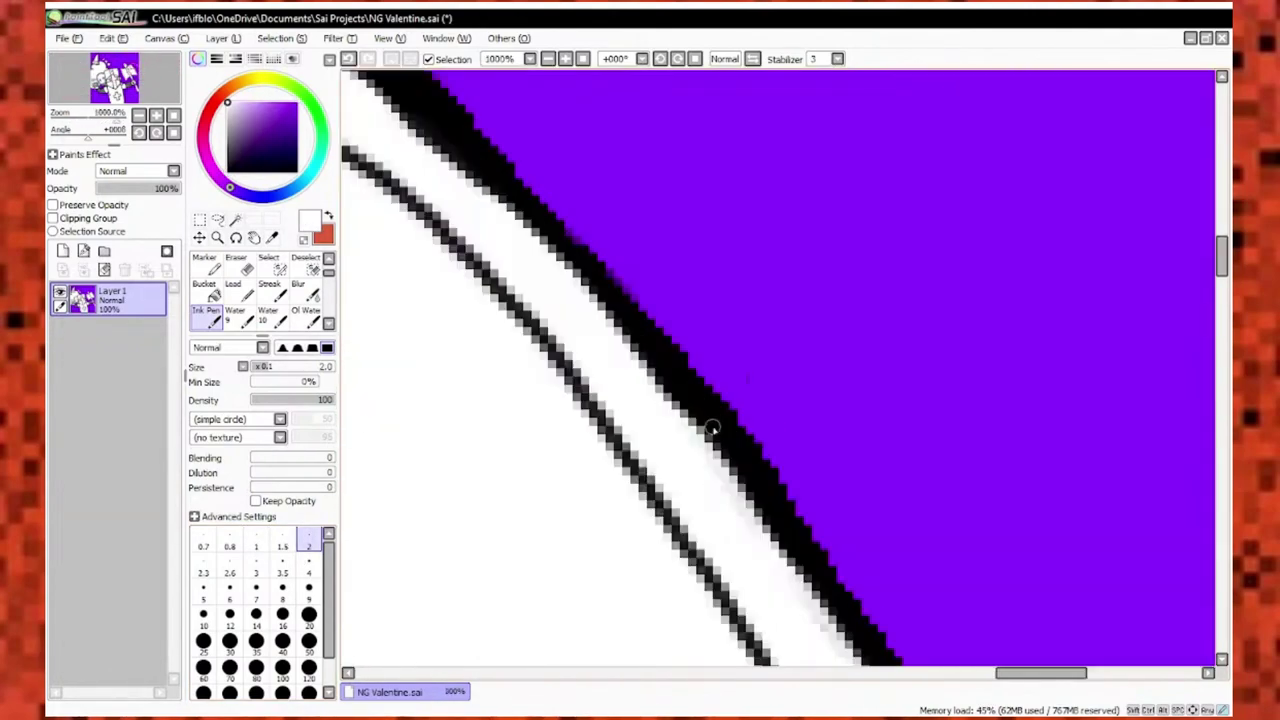
scroll(606, 378, up, 2)
alt+click(606, 378)
scroll(341, 516, down, 7)
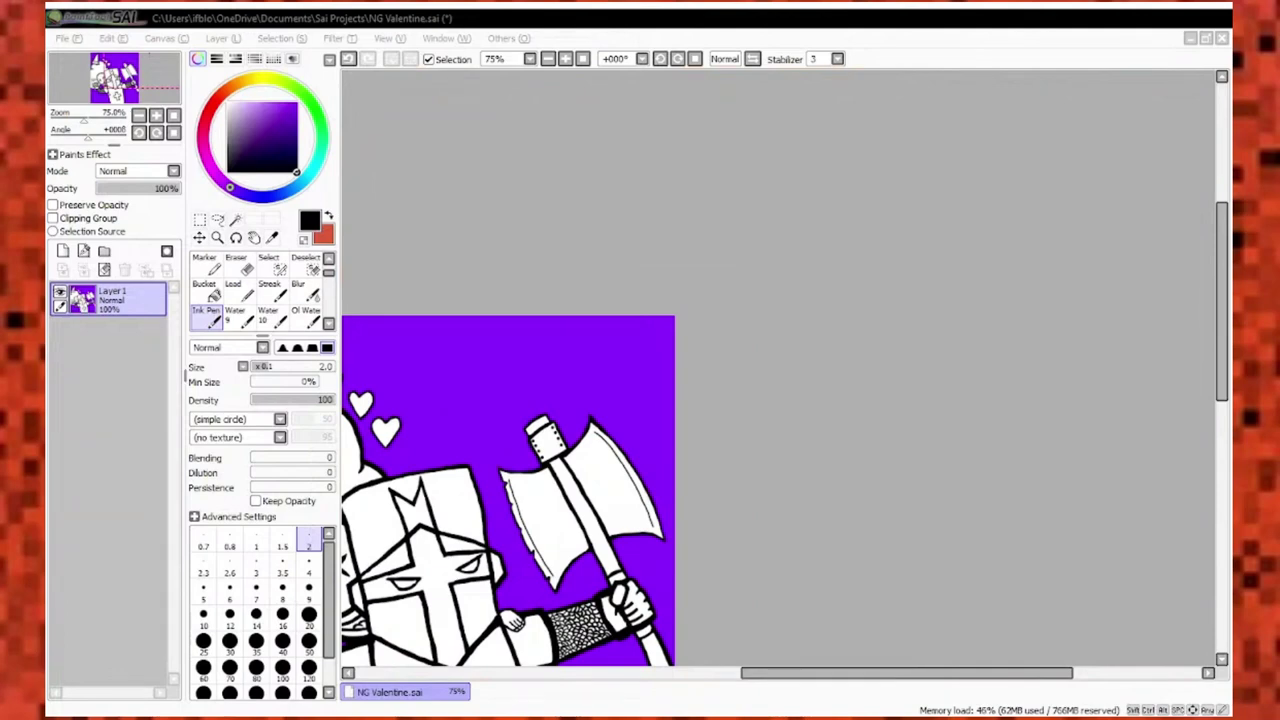
Cut a purple nick near the upper tip of the outer blade's cutting edge and outline it in black with brush size 1.
scroll(600, 432, up, 5)
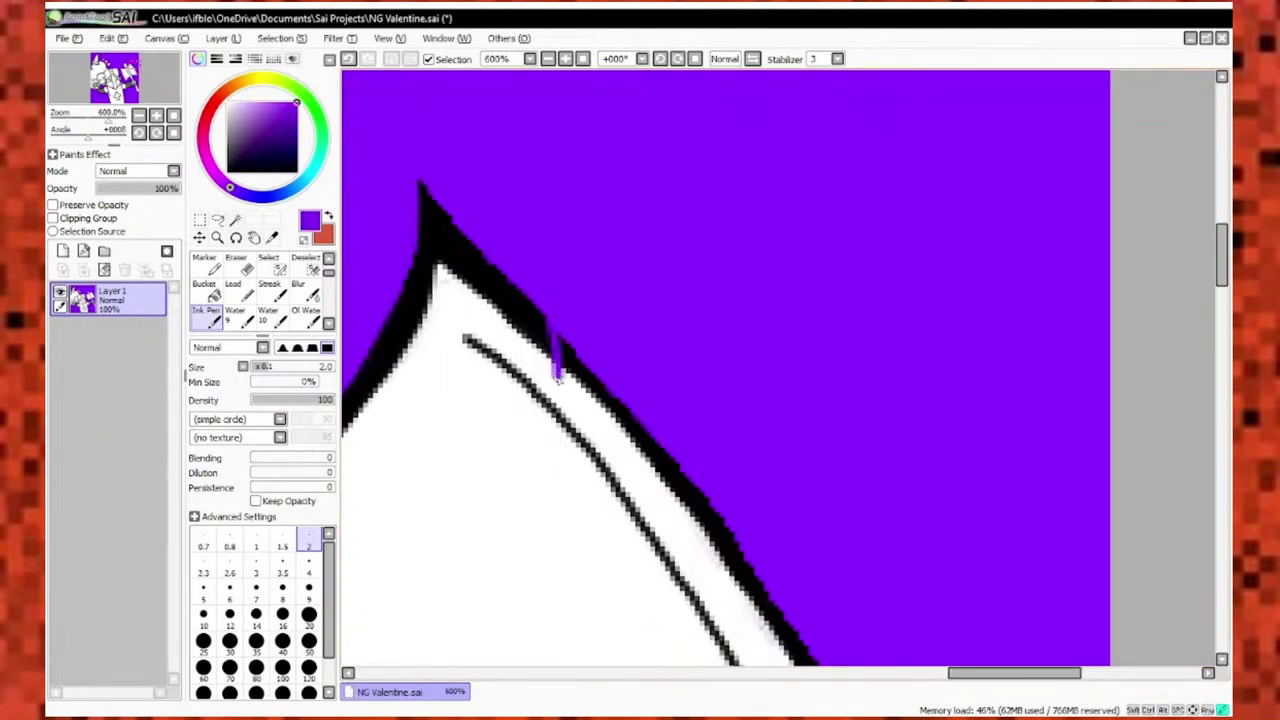
scroll(578, 370, up, 3)
key(bracketleft)
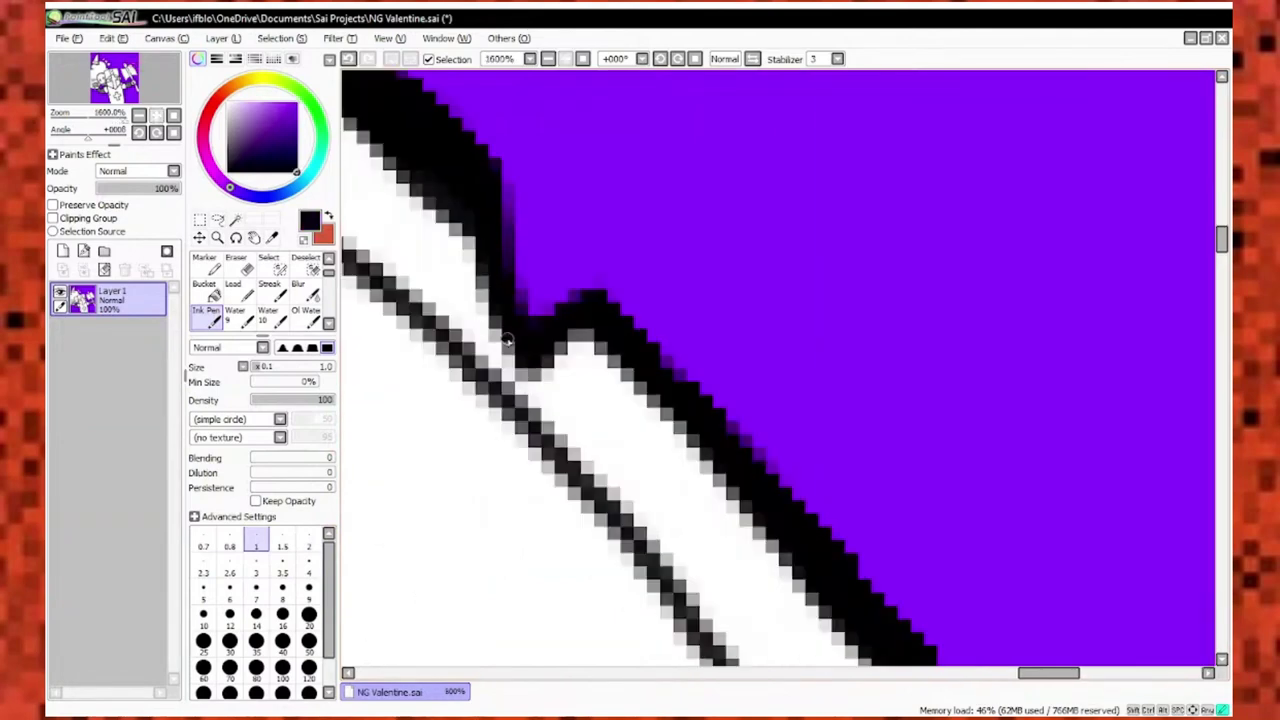
scroll(585, 420, down, 4)
scroll(592, 470, up, 3)
alt+click(620, 380)
scroll(630, 420, down, 4)
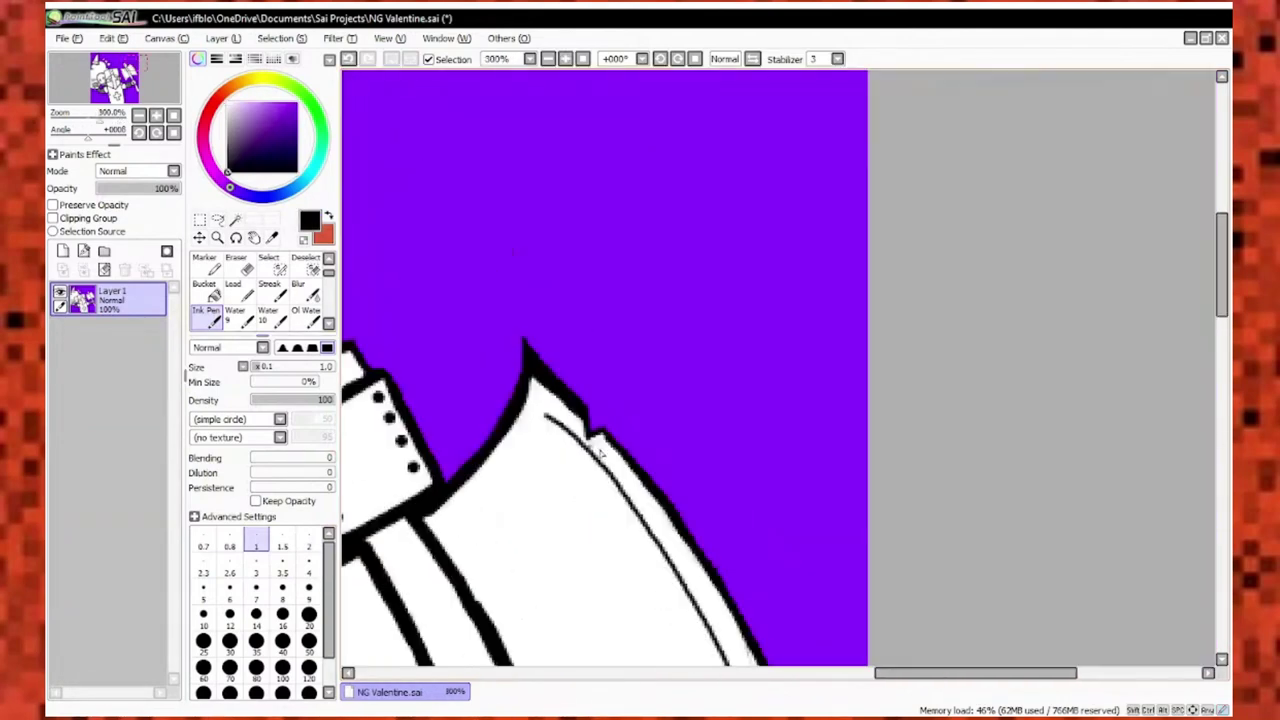
Add a second black-outlined nick farther down the outer blade's edge and clean the white inside it.
scroll(637, 455, up, 4)
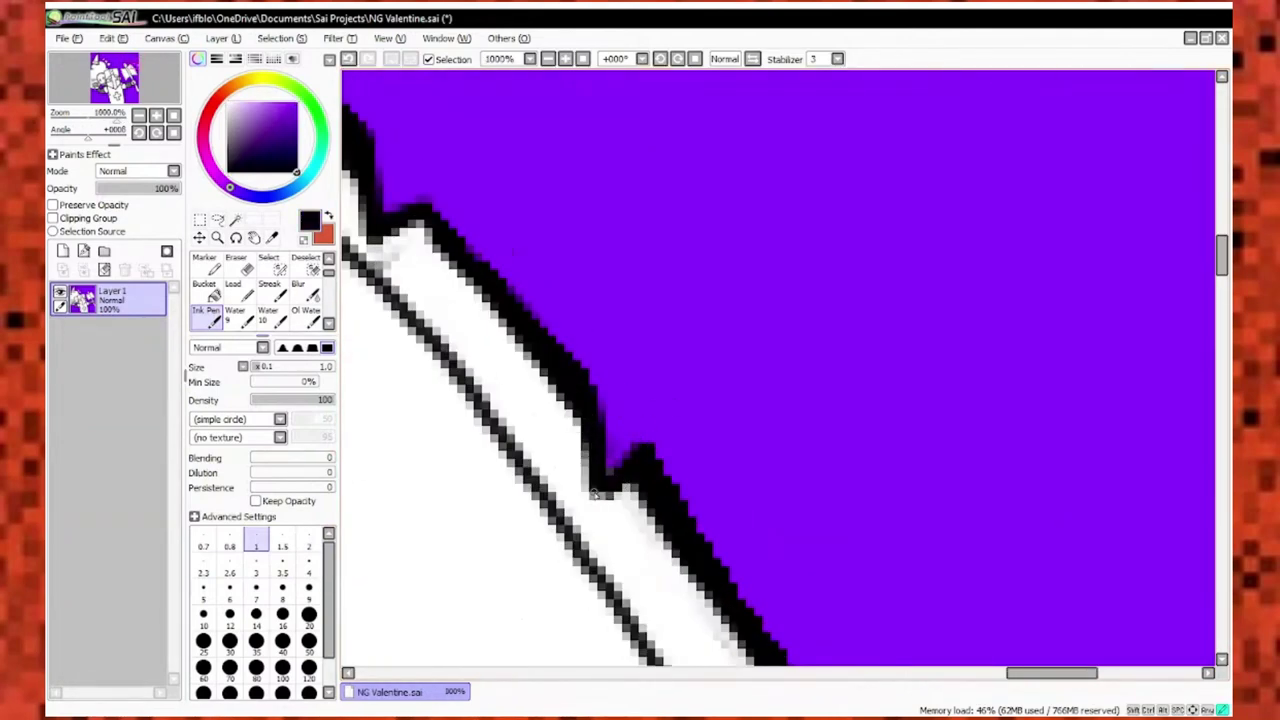
scroll(590, 460, up, 1)
scroll(615, 415, down, 2)
scroll(643, 400, up, 2)
scroll(666, 434, down, 3)
scroll(690, 470, up, 3)
alt+click(703, 497)
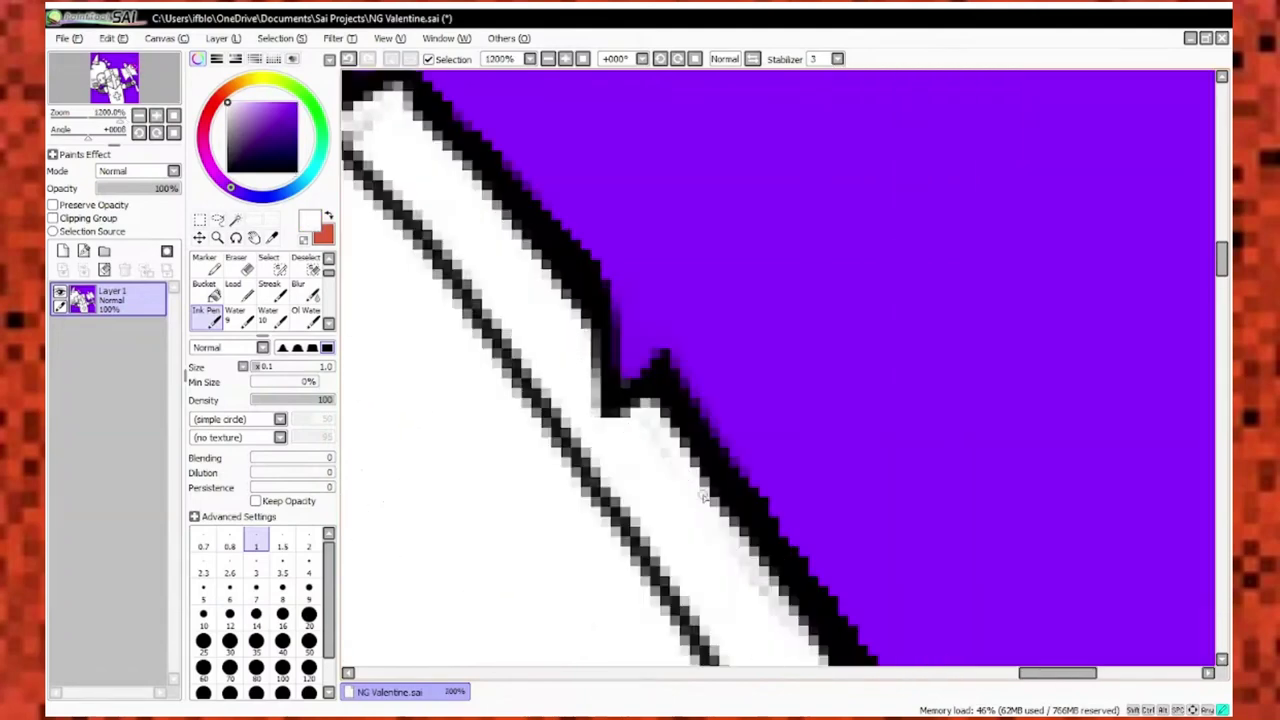
alt+click(712, 492)
Cut a third purple nick into the lower half of the outer blade's edge and redraw its black outline.
scroll(705, 495, down, 3)
scroll(660, 485, up, 3)
drag(626, 518, 636, 465)
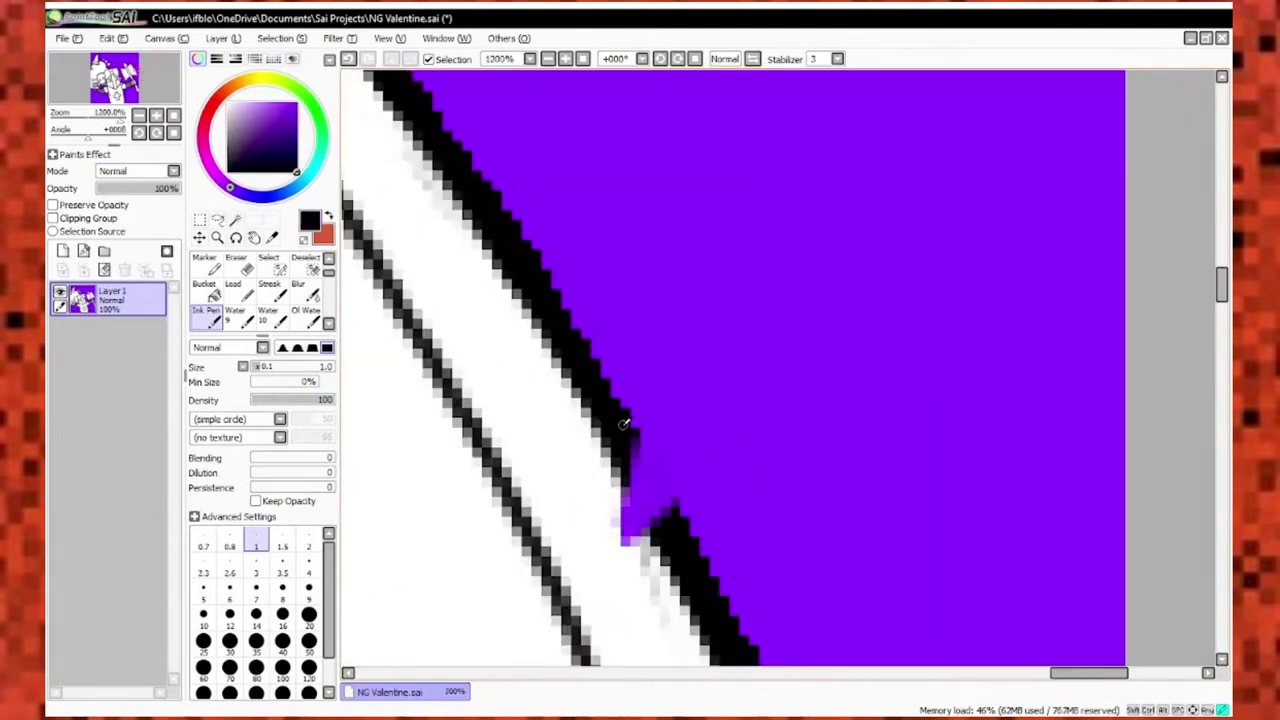
scroll(614, 548, down, 3)
scroll(643, 443, up, 3)
alt+click(643, 443)
scroll(610, 410, down, 3)
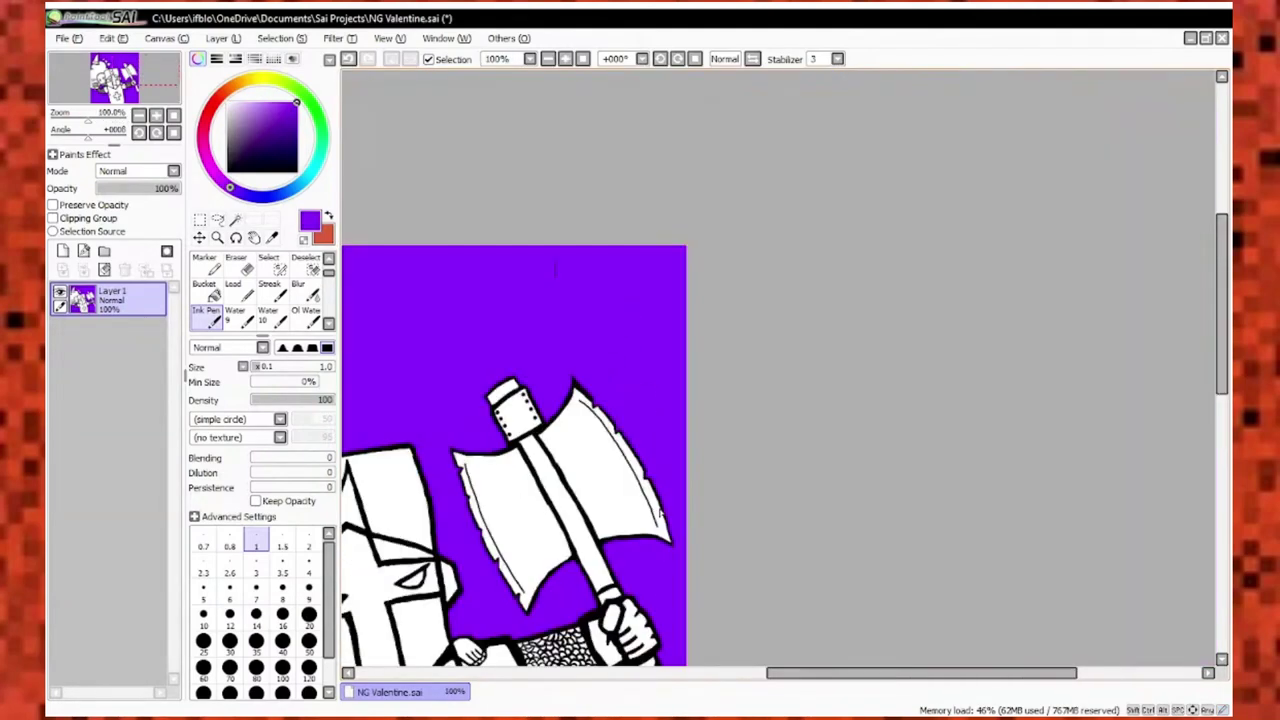
Carve a larger notch just above the outer blade's lower tip and outline it in black with brush size 2.
scroll(578, 376, up, 4)
click(309, 545)
scroll(700, 450, down, 4)
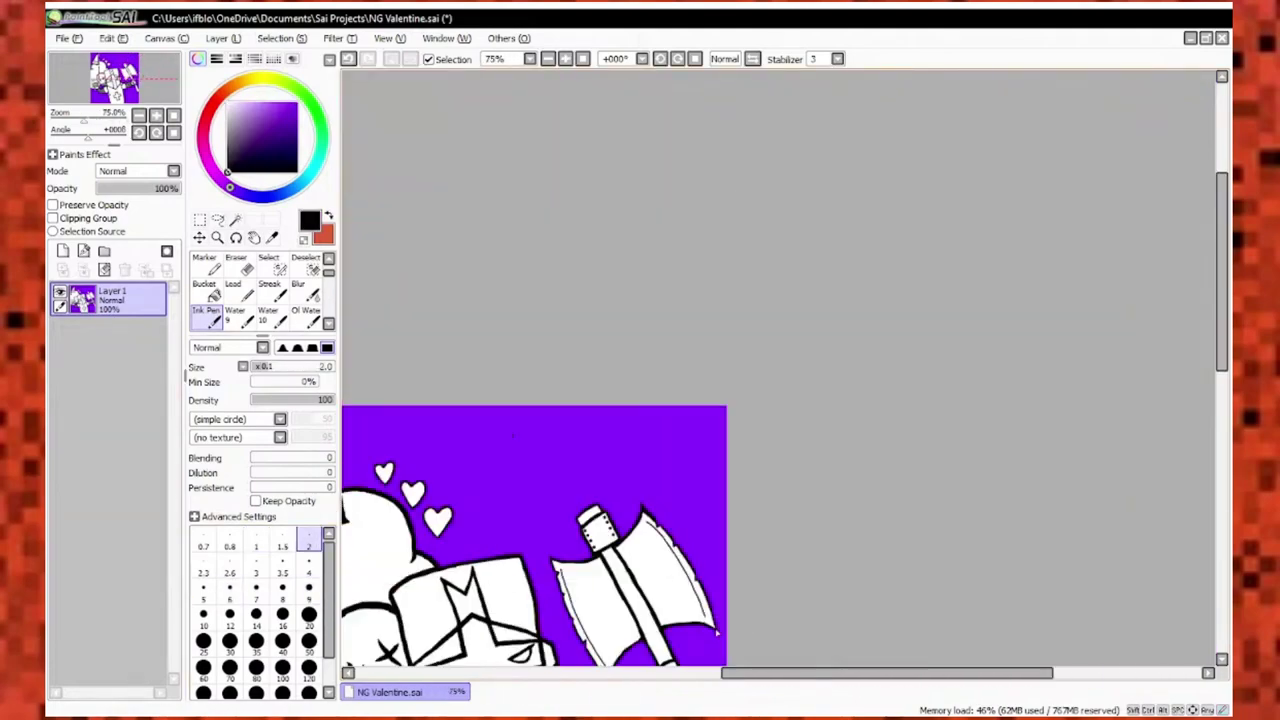
scroll(778, 461, up, 3)
key(ctrl+z)
alt+click(766, 530)
drag(755, 470, 770, 557)
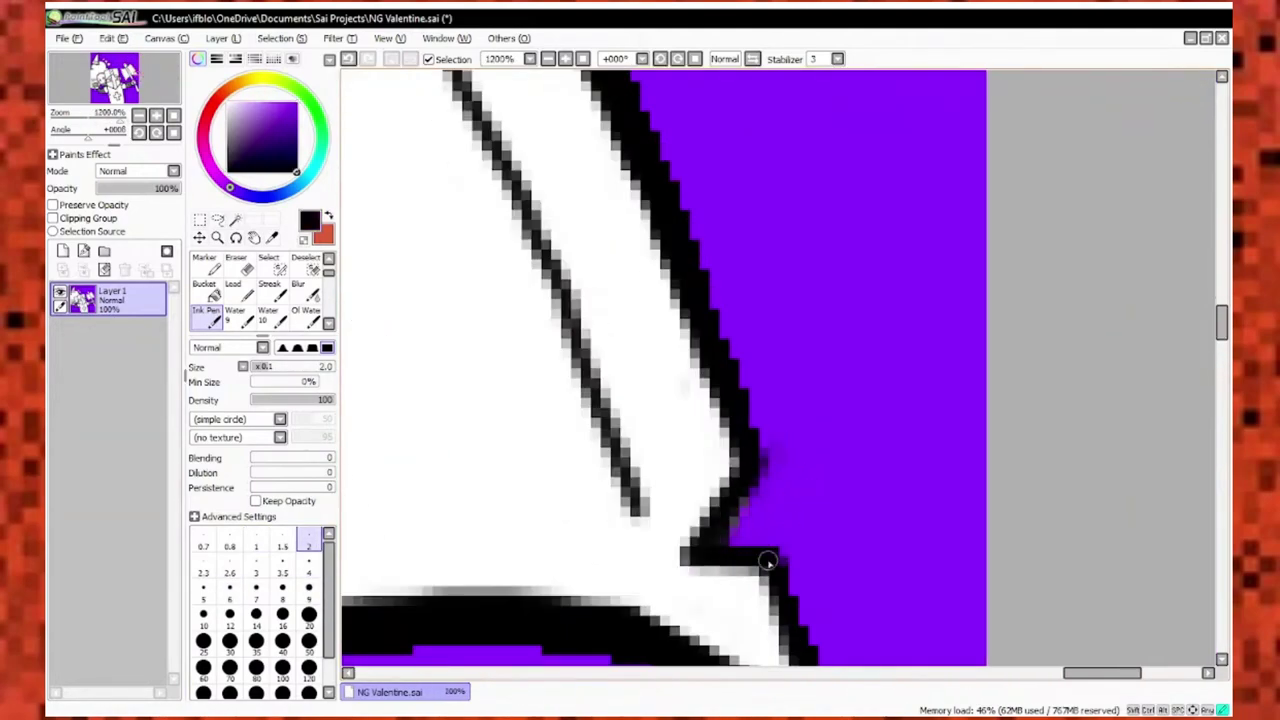
Sample the background purple and trim the stray black around the outer blade's upper tip with brush size 2.
scroll(767, 561, down, 2)
scroll(529, 514, down, 4)
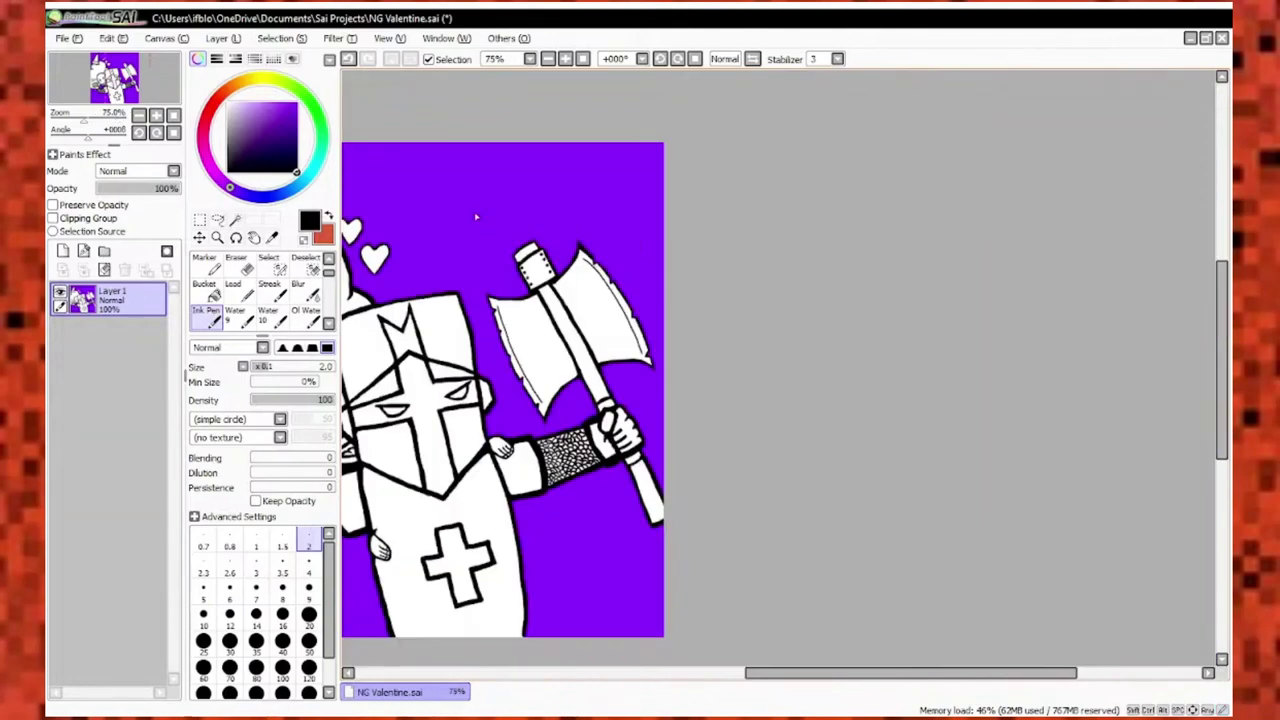
scroll(580, 329, up, 3)
scroll(802, 396, up, 4)
alt+click(648, 284)
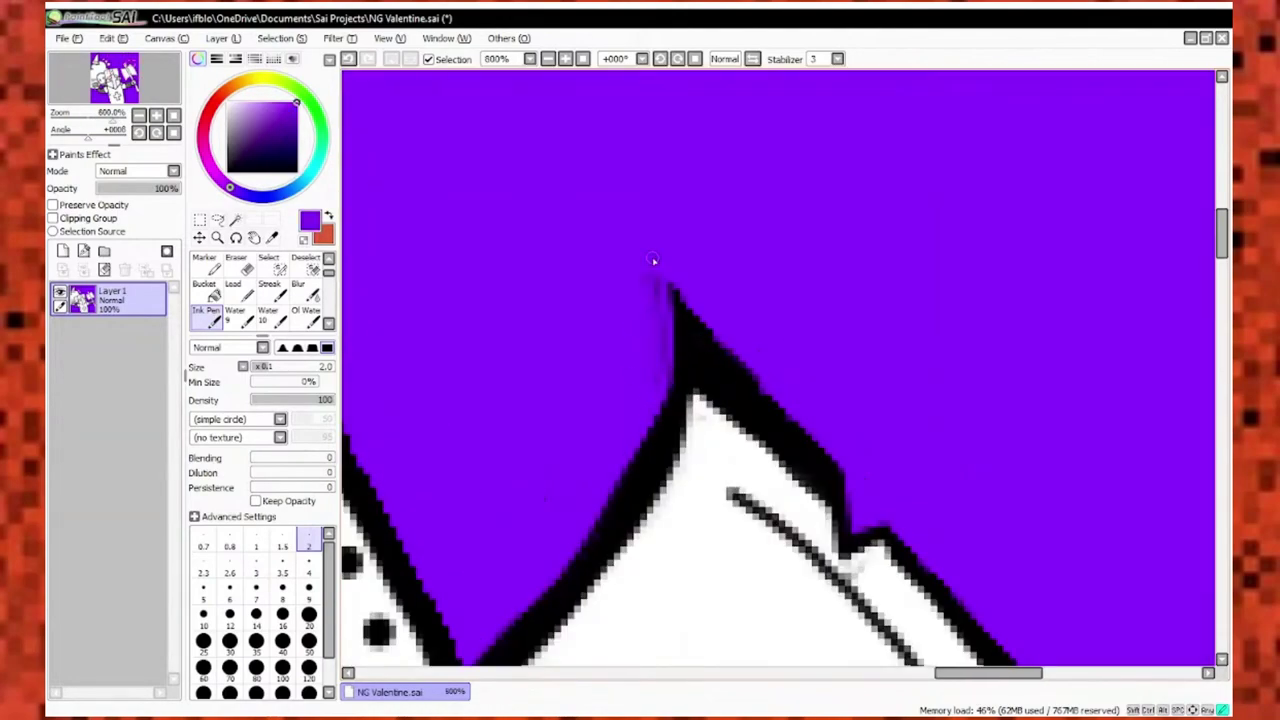
Thicken and smooth the black outlines along the inner blade's upper and lower curved edges with brush size 2.
scroll(664, 361, down, 4)
scroll(877, 386, up, 6)
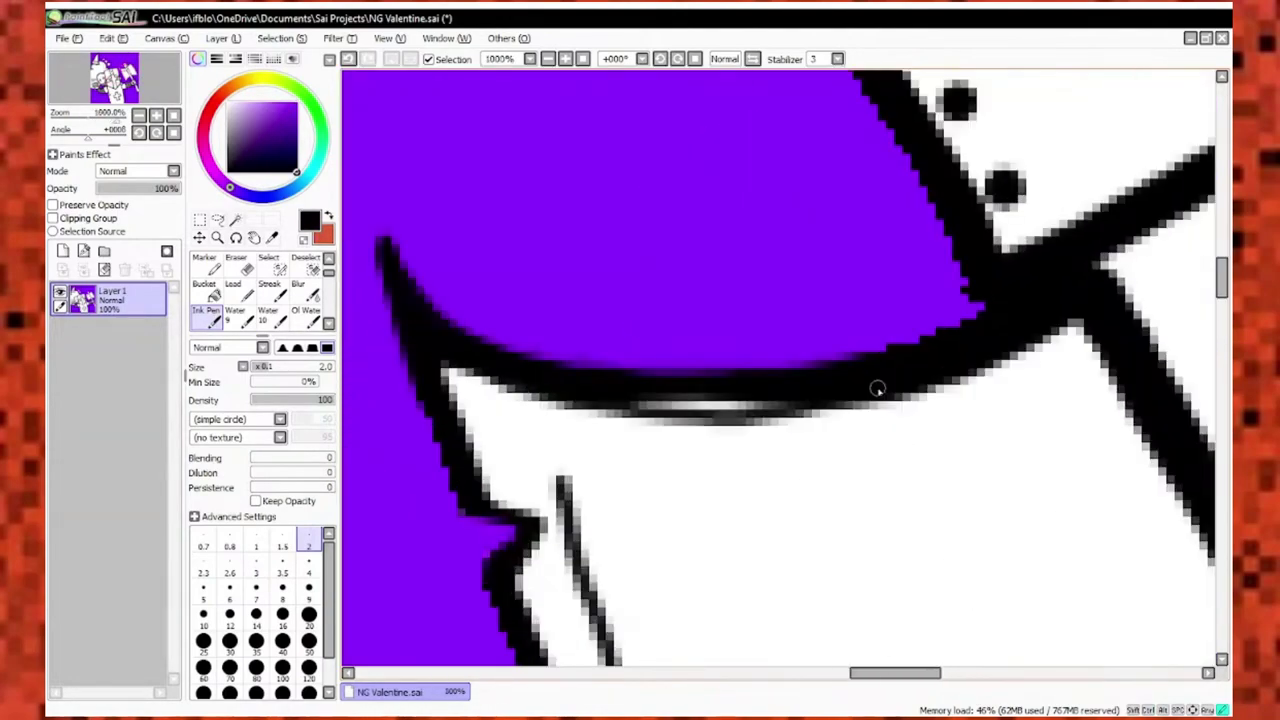
scroll(884, 268, down, 2)
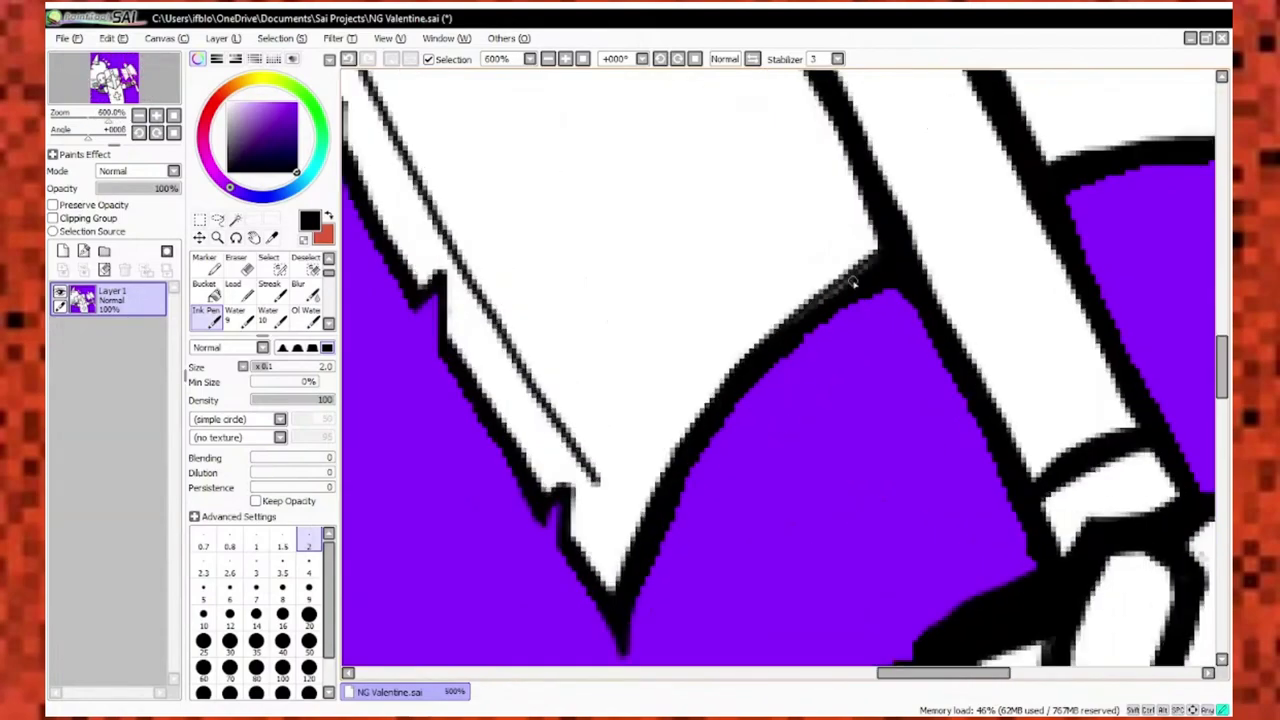
scroll(748, 359, down, 3)
Cut three jagged notches into the shaft's end above the riveted collar with the background purple.
scroll(568, 257, up, 5)
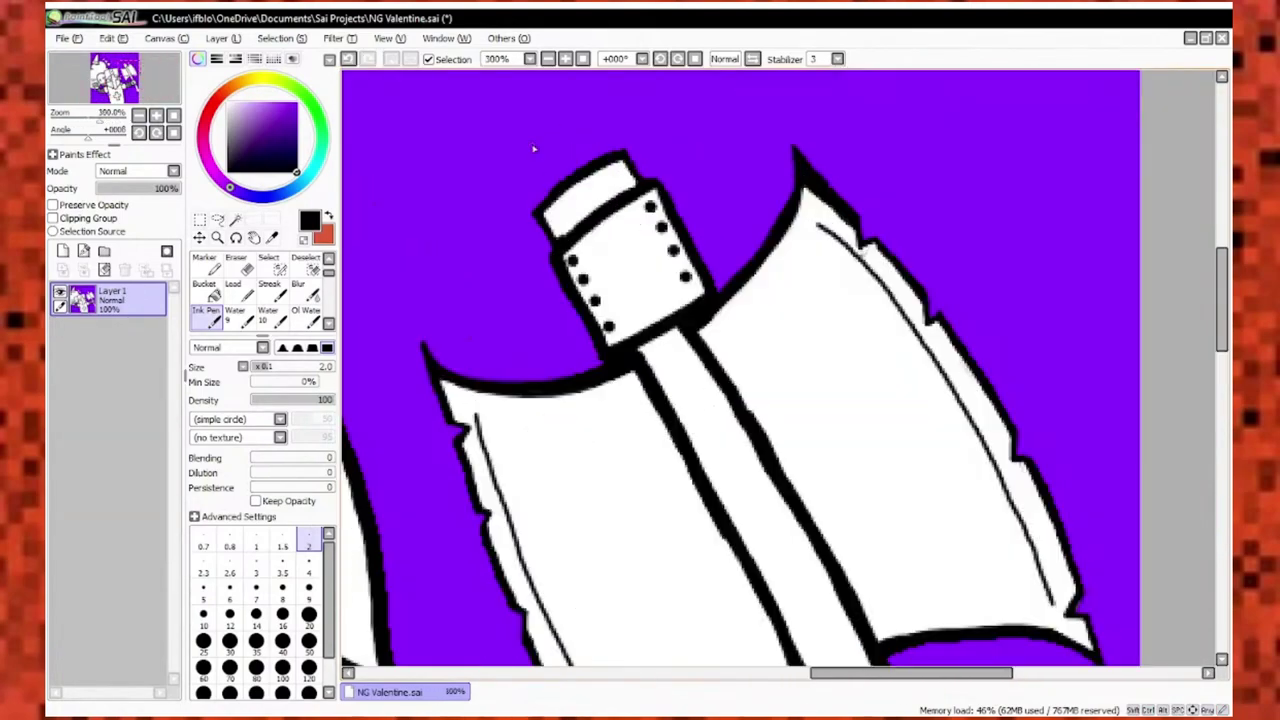
alt+click(568, 257)
key(ctrl+z)
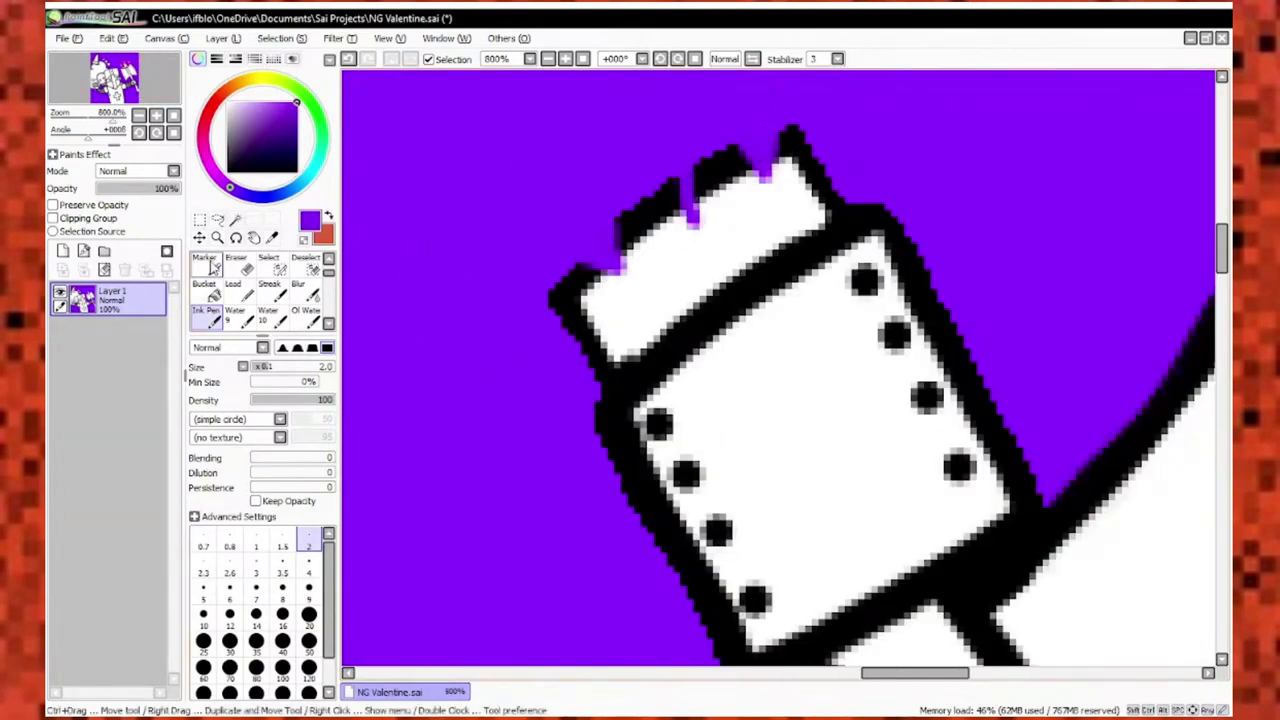
Outline the shaft-end notches in black with brush size 1 and tidy the surrounding line art with purple and white.
key(bracketleft)
alt+click(630, 210)
scroll(697, 241, up, 2)
alt+click(678, 222)
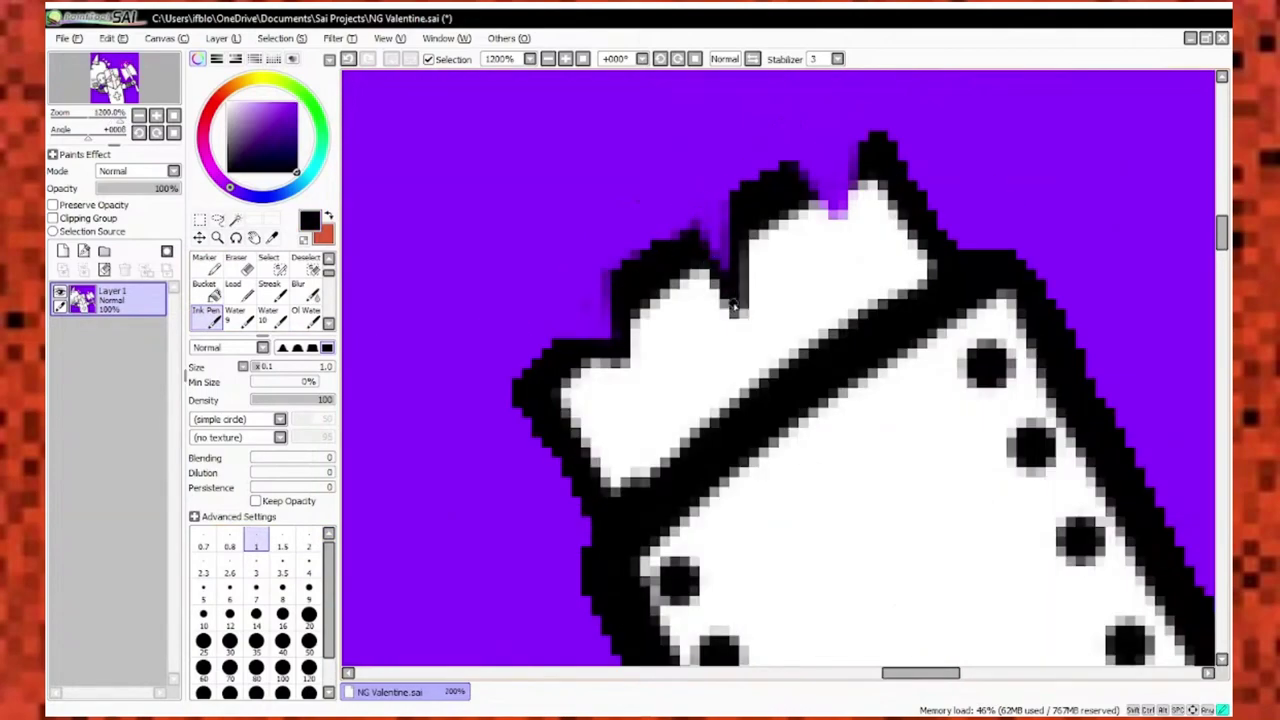
alt+click(793, 143)
scroll(659, 270, up, 1)
scroll(792, 406, down, 2)
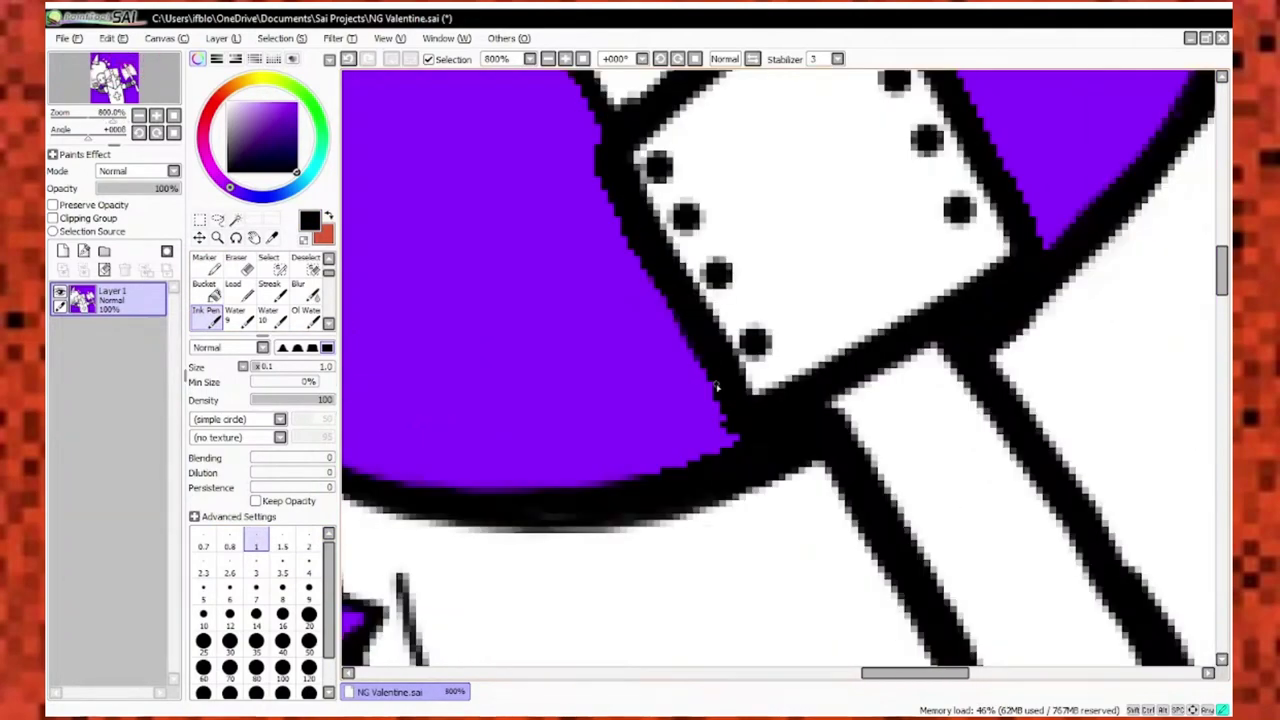
scroll(703, 395, down, 2)
alt+click(703, 395)
scroll(703, 395, down, 3)
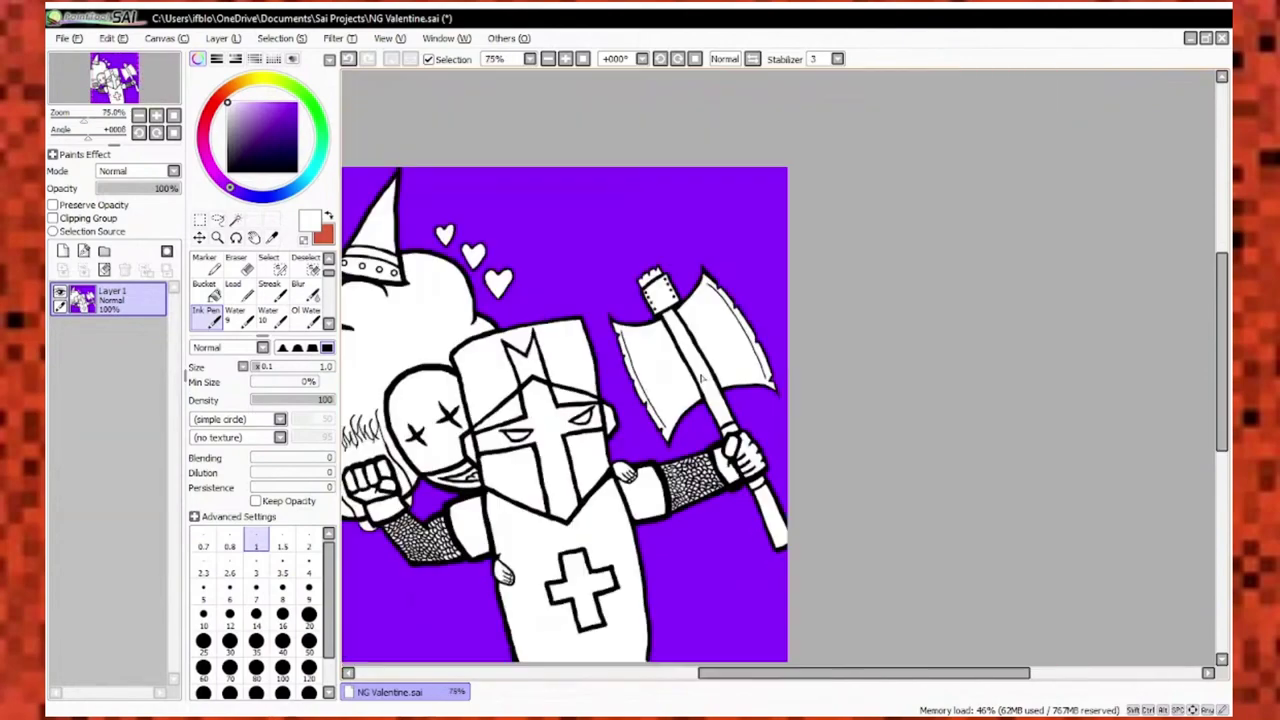
Try drawing crossing black wrap lines on the grip band just above the fist.
scroll(700, 380, up, 5)
scroll(650, 285, up, 2)
alt+click(650, 285)
drag(660, 260, 610, 360)
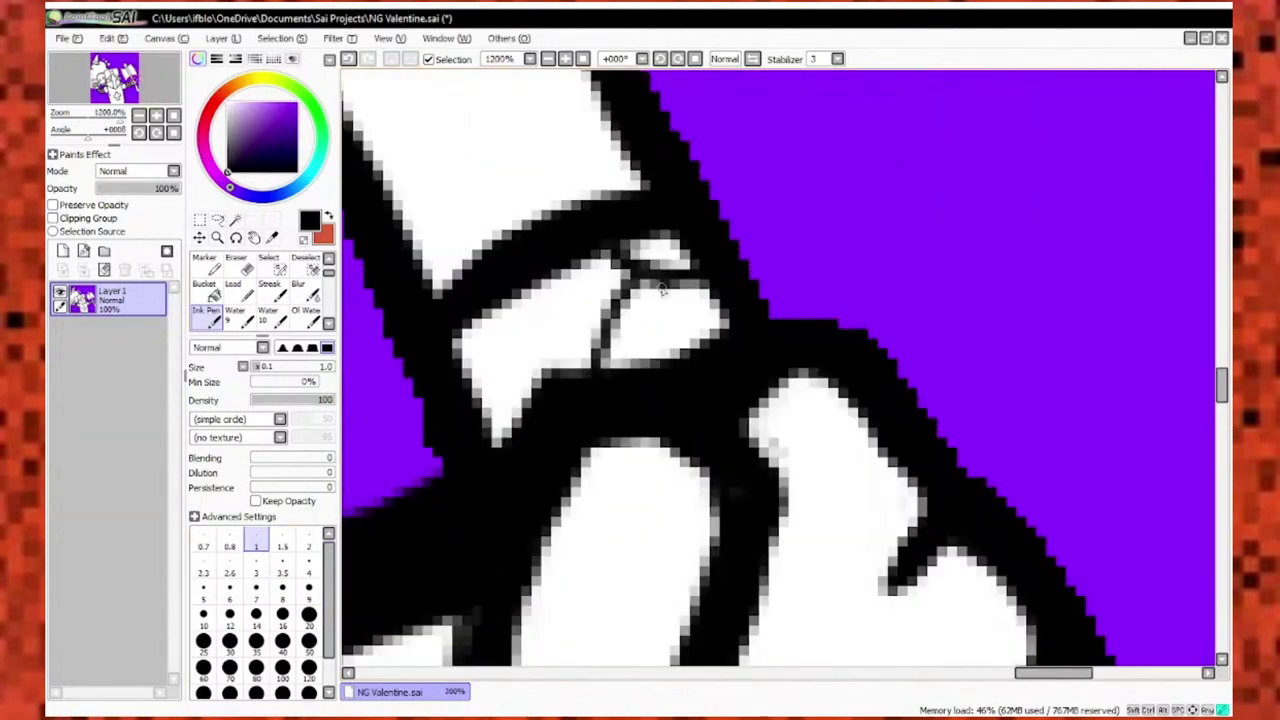
mouse_move(600, 270)
mouse_down()
mouse_move(629, 283)
mouse_move(540, 400)
mouse_up()
drag(700, 290, 650, 355)
key(ctrl+z)
key(ctrl+z)
key(ctrl+z)
key(ctrl+z)
Try drawing parallel slanted black lines across the grip band above the fist.
drag(660, 235, 640, 365)
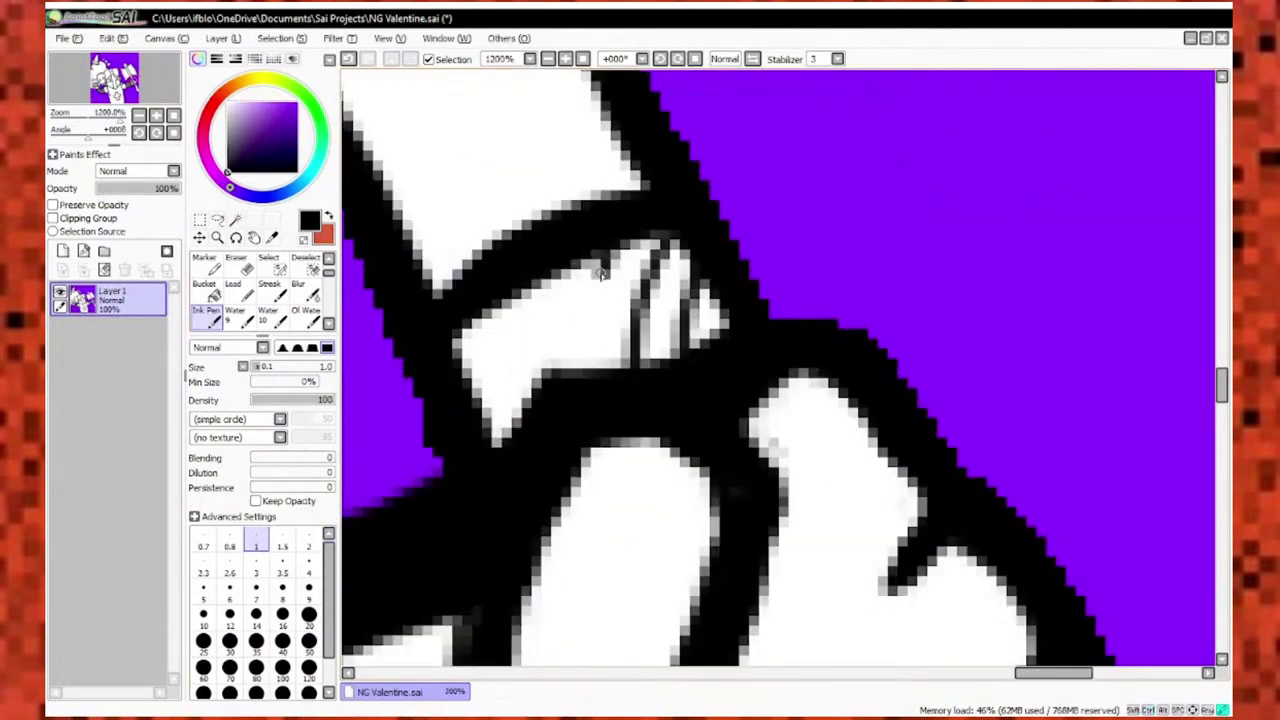
drag(570, 275, 560, 395)
mouse_move(565, 290)
mouse_down()
mouse_move(710, 305)
mouse_move(480, 380)
mouse_up()
key(ctrl+z)
key(ctrl+z)
Draw slanted black wrap lines across the grip band below the fist and compare both bands at full view.
scroll(700, 330, up, 1)
drag(845, 335, 620, 445)
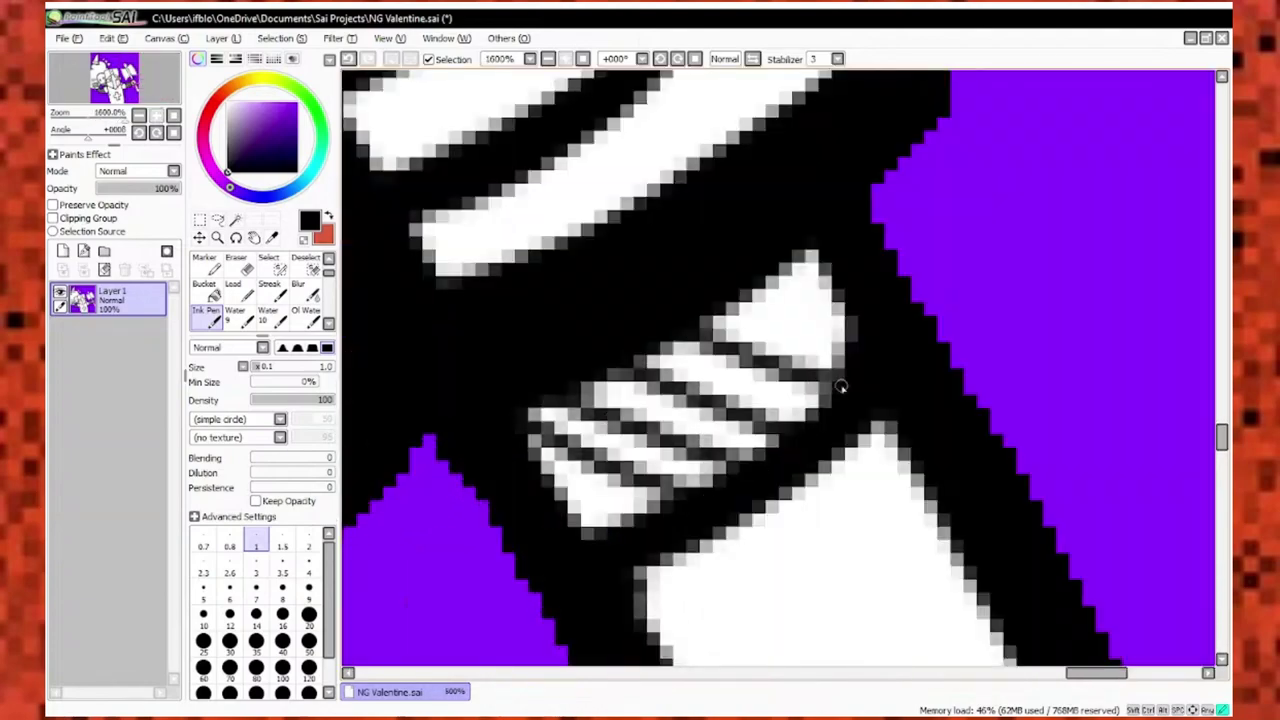
drag(850, 295, 740, 345)
drag(660, 370, 600, 530)
scroll(697, 335, down, 4)
scroll(600, 380, up, 3)
scroll(550, 400, down, 3)
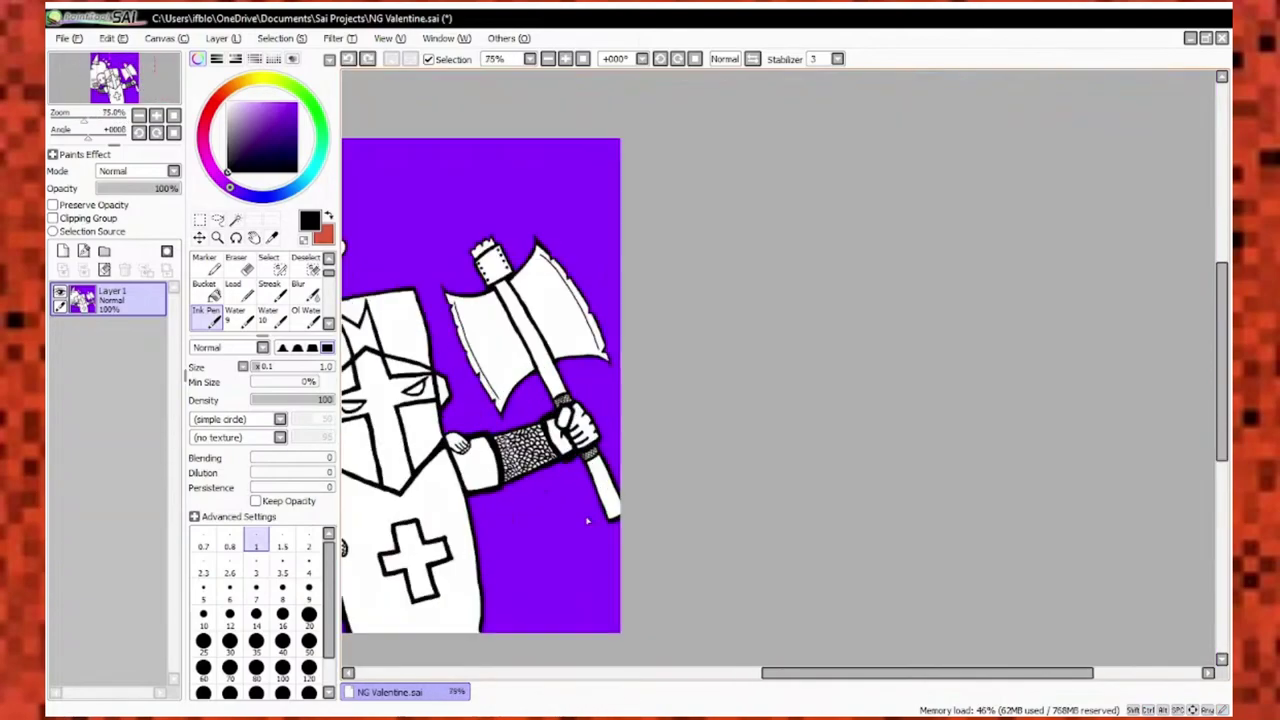
Undo the black wrap lines on both grip bands.
scroll(512, 432, up, 2)
key(ctrl+z)
key(ctrl+z)
key(ctrl+z)
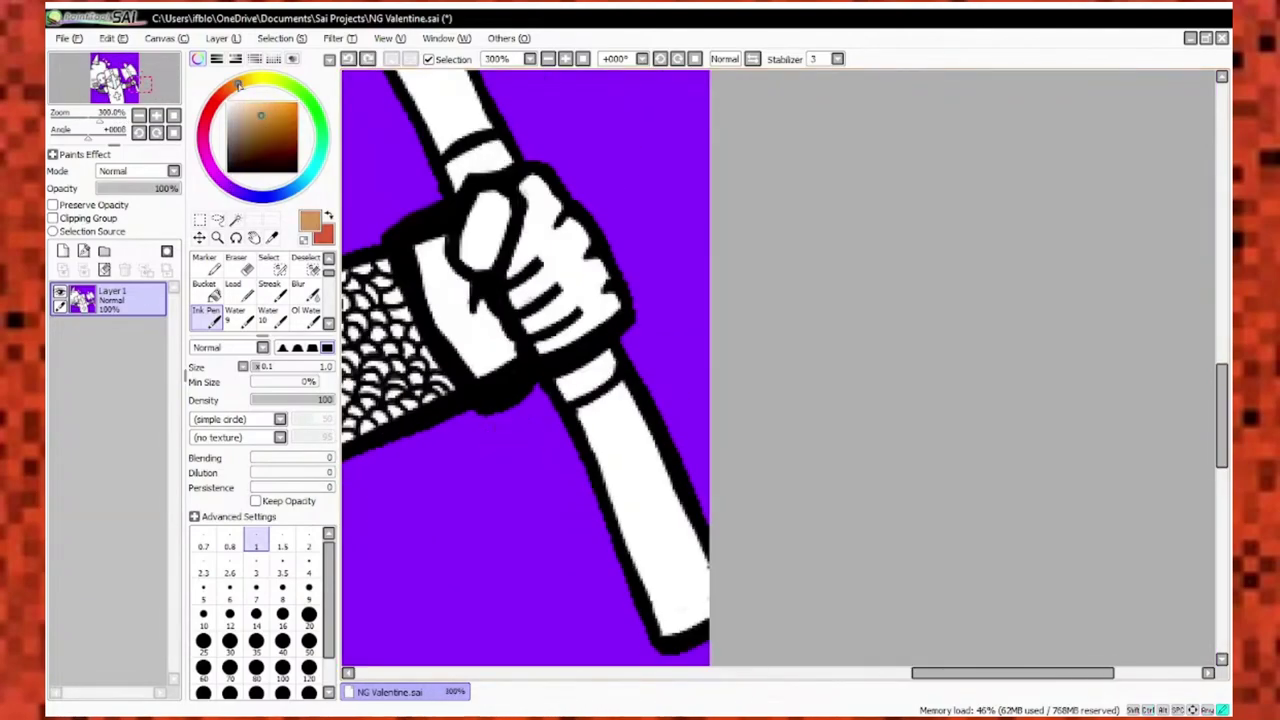
Test brown tones on the shaft, fill the grip bands medium brown and the shaft dark reddish brown, and cover leftover swatches.
scroll(690, 365, up, 2)
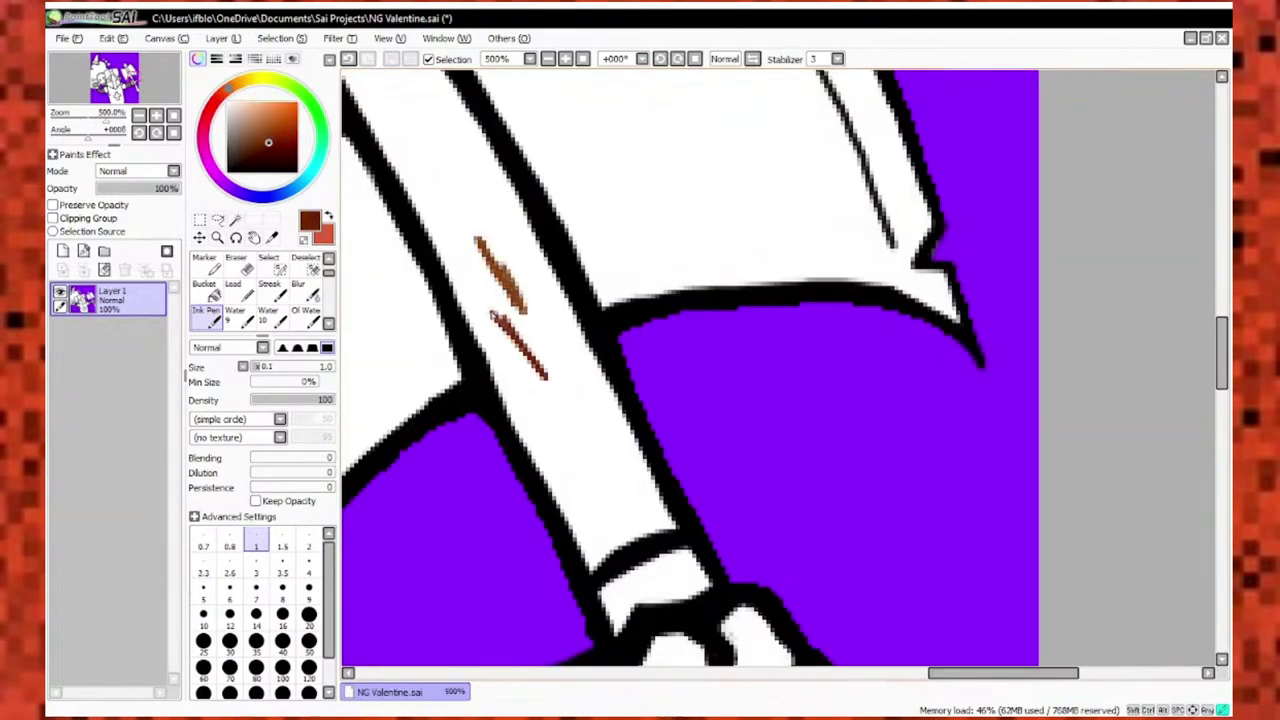
scroll(492, 316, up, 2)
scroll(492, 316, down, 3)
click(204, 284)
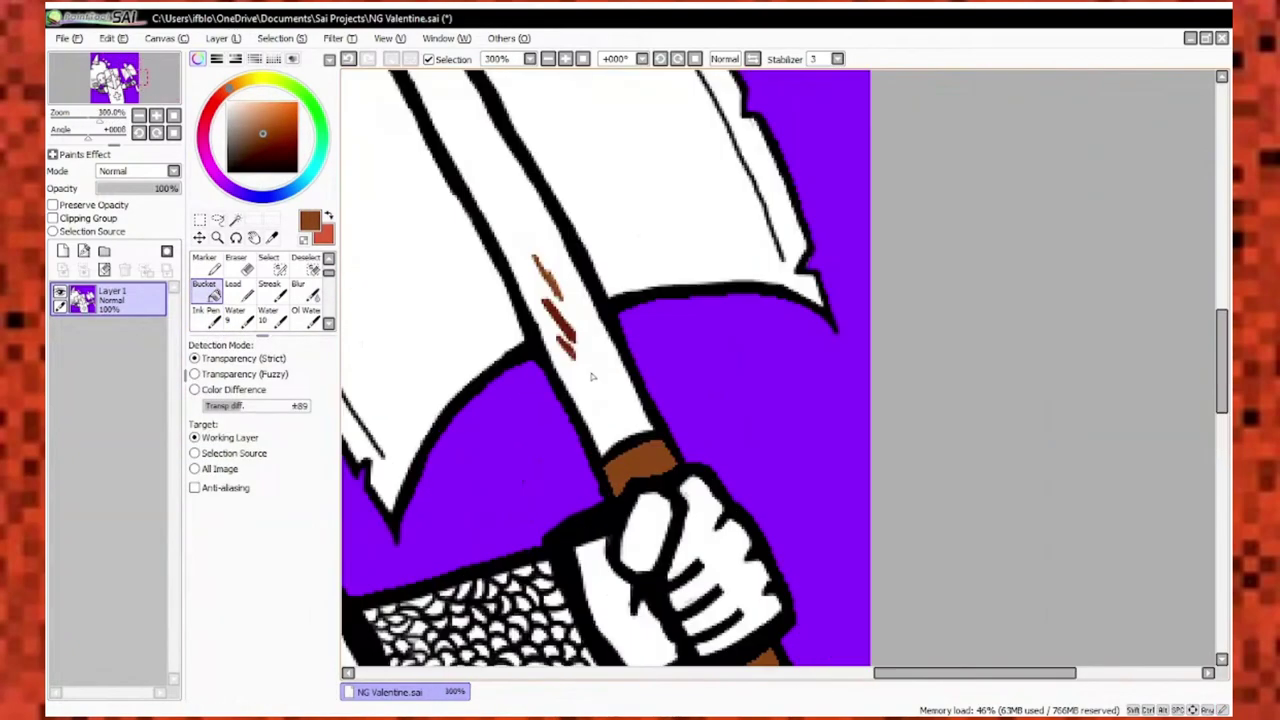
click(591, 376)
scroll(591, 376, down, 2)
scroll(520, 350, up, 2)
click(204, 311)
scroll(437, 466, up, 2)
Crosshatch both grip bands with a darker brown at brush size 1 to suggest wrapped leather.
click(263, 135)
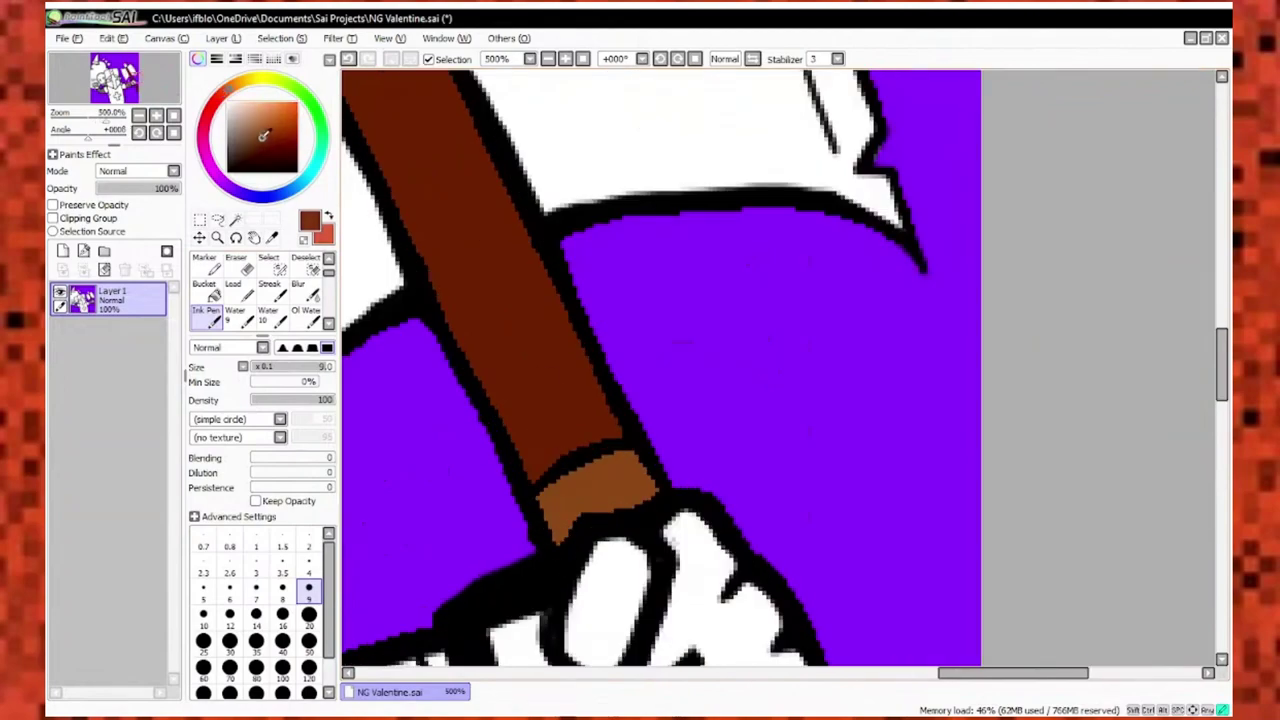
click(256, 546)
scroll(571, 357, up, 3)
scroll(473, 478, down, 1)
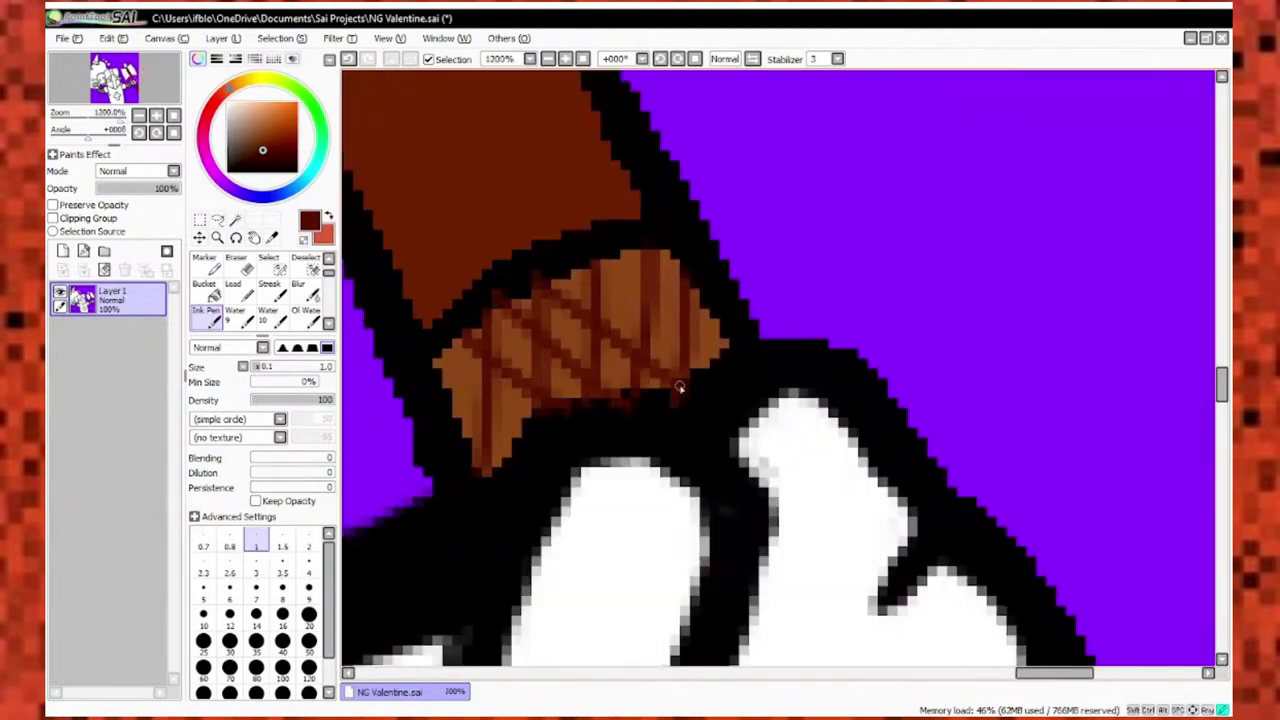
scroll(679, 387, down, 3)
scroll(679, 443, up, 2)
scroll(587, 511, up, 1)
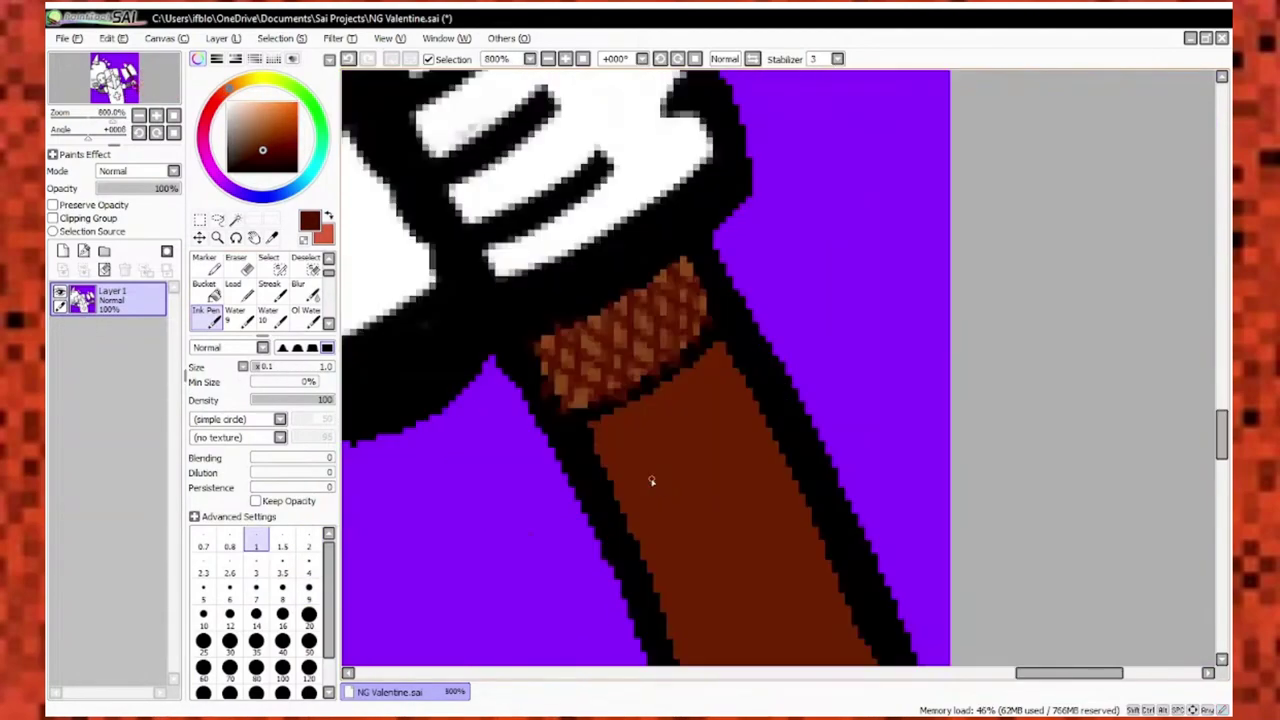
Touch up the black outlines around the crosshatched grip bands with brush size 1.
scroll(651, 480, up, 2)
scroll(866, 334, down, 1)
key(End)
scroll(546, 412, down, 6)
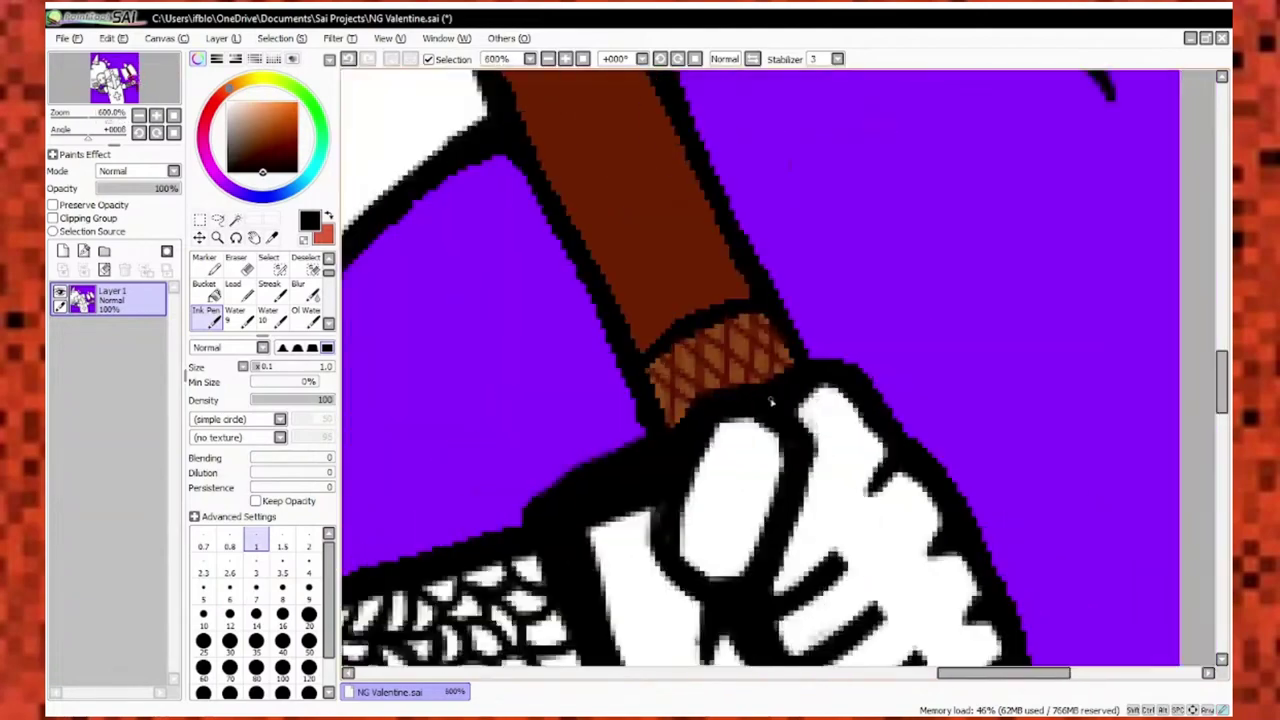
Fill the axe collar with warm grey and the broken shaft end above it with dark reddish brown.
scroll(700, 330, up, 3)
click(240, 137)
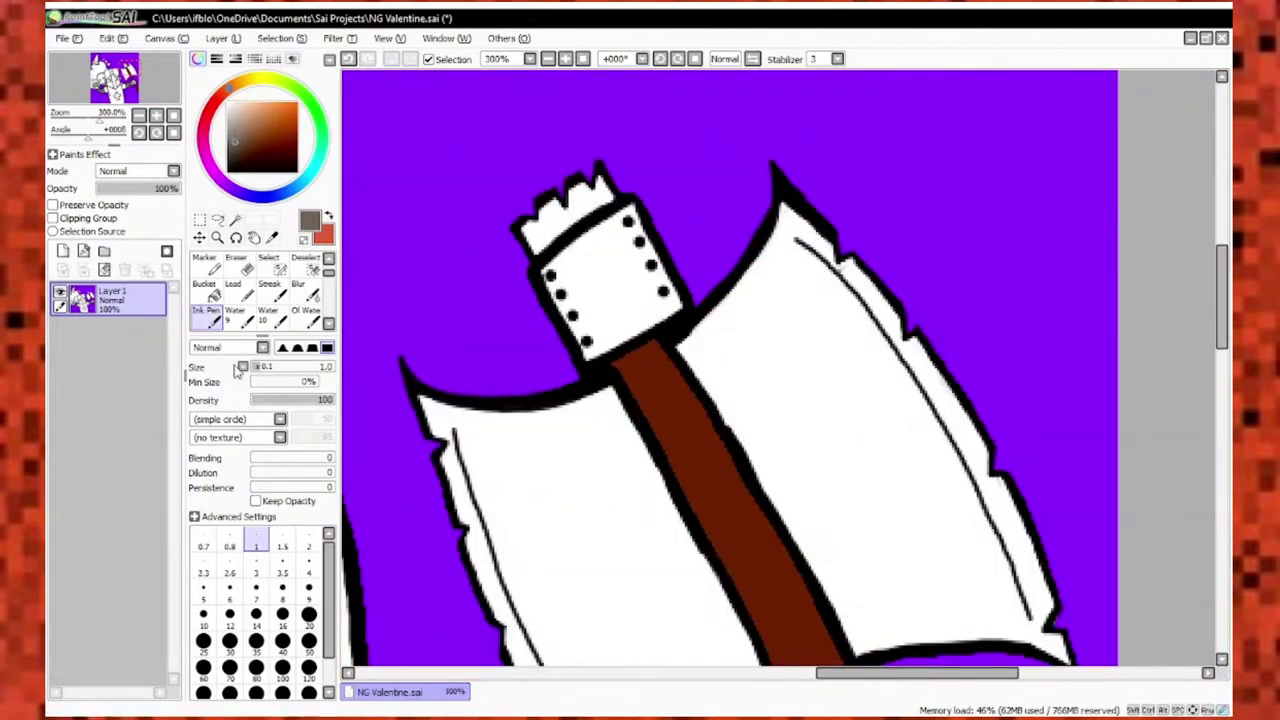
click(212, 294)
click(610, 280)
click(260, 142)
click(570, 205)
Touch up the collar's outline in black and cover the white specks beside it with the collar grey at brush size 3.
scroll(562, 320, up, 4)
alt+click(600, 386)
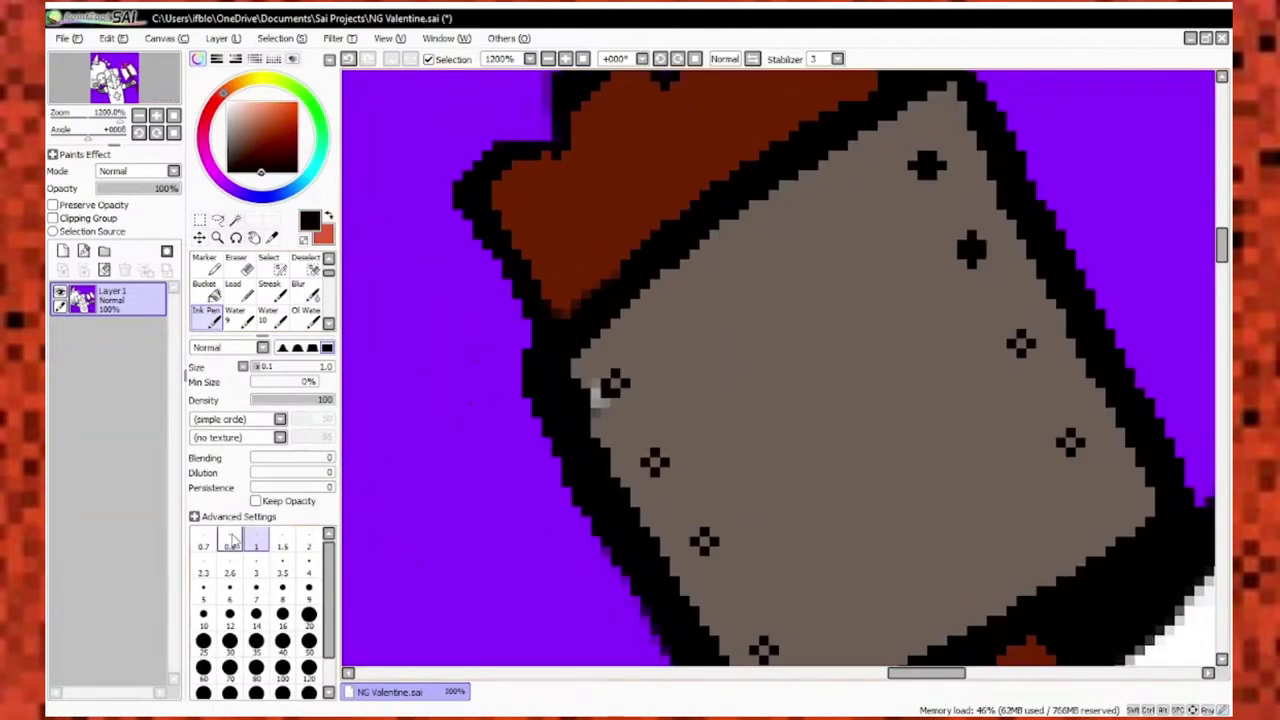
scroll(611, 194, down, 3)
alt+click(607, 308)
scroll(585, 260, up, 3)
key(bracketright)
key(bracketright)
key(bracketright)
key(bracketright)
key(bracketright)
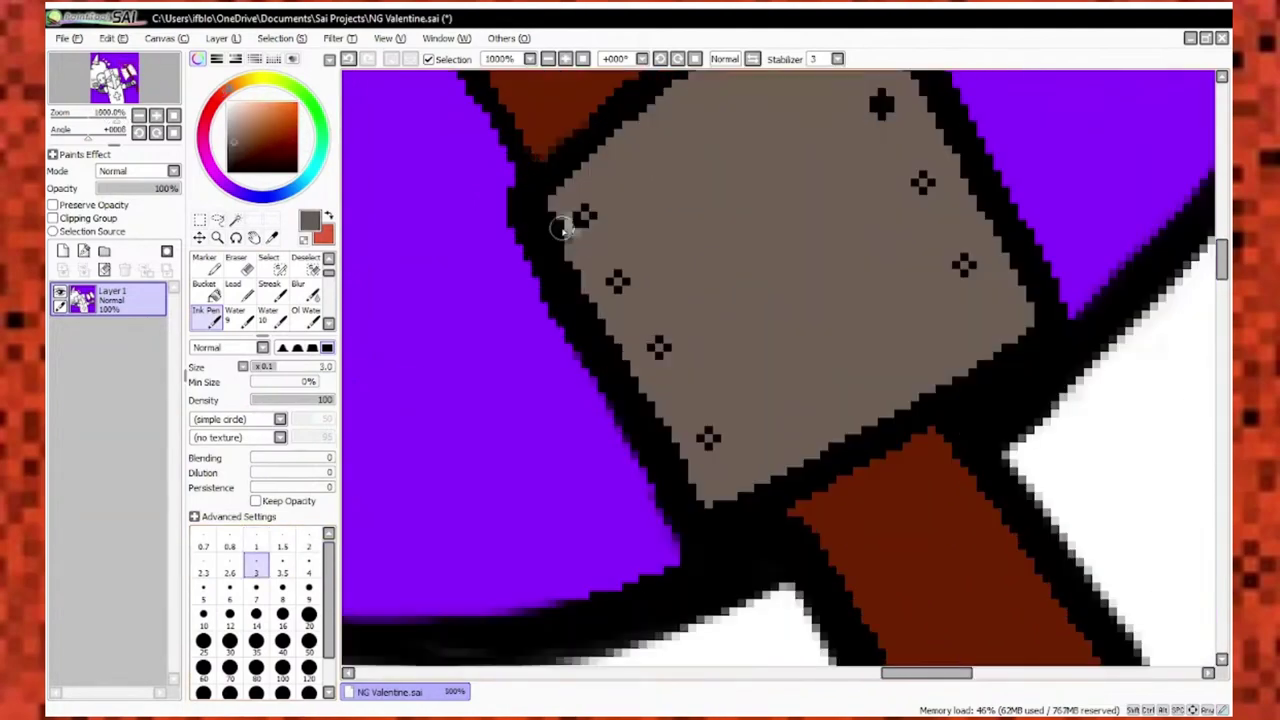
Stamp solid black dots over the broken rivets on both sides of the collar.
scroll(658, 348, down, 3)
scroll(658, 348, up, 3)
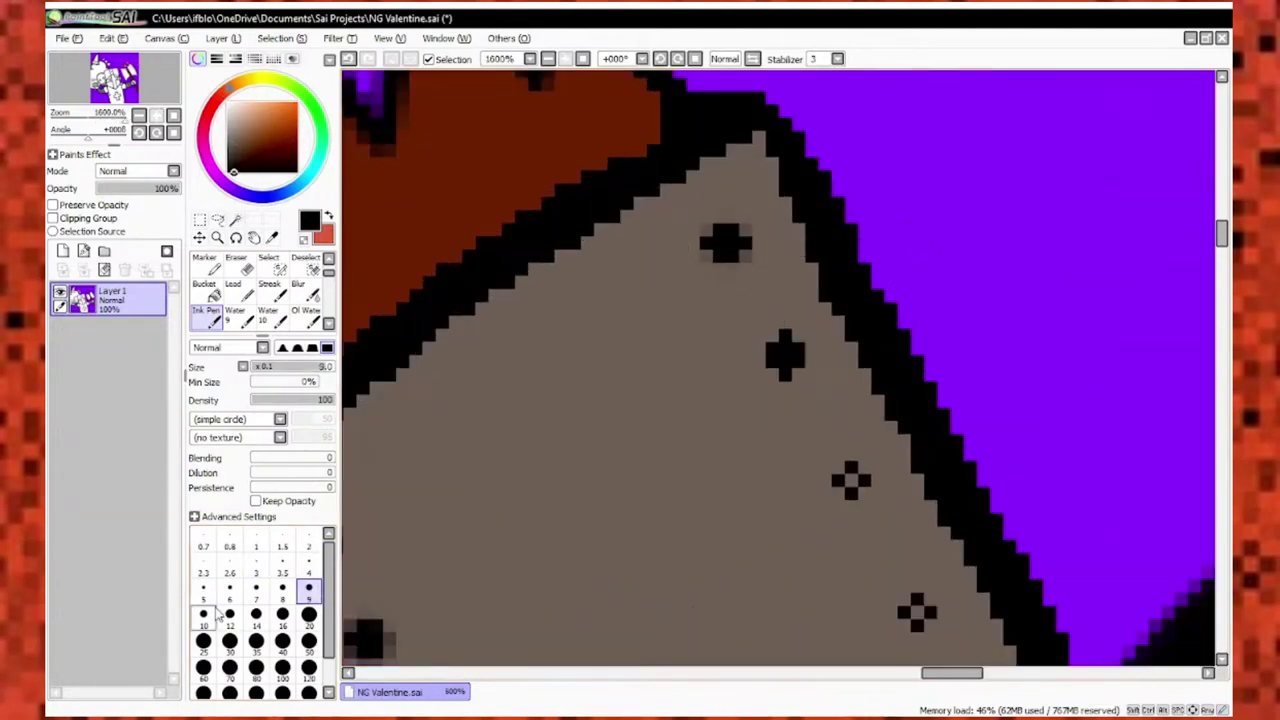
key(bracketright)
key(bracketright)
key(bracketright)
key(bracketright)
scroll(658, 348, down, 3)
scroll(716, 582, up, 3)
click(716, 582)
scroll(716, 582, down, 3)
scroll(608, 406, up, 3)
Dot yellow centres into the collar's black rivets with brush size 1.
key(bracketleft)
key(bracketleft)
key(bracketleft)
key(bracketleft)
key(bracketleft)
key(bracketleft)
key(bracketleft)
key(bracketleft)
key(bracketleft)
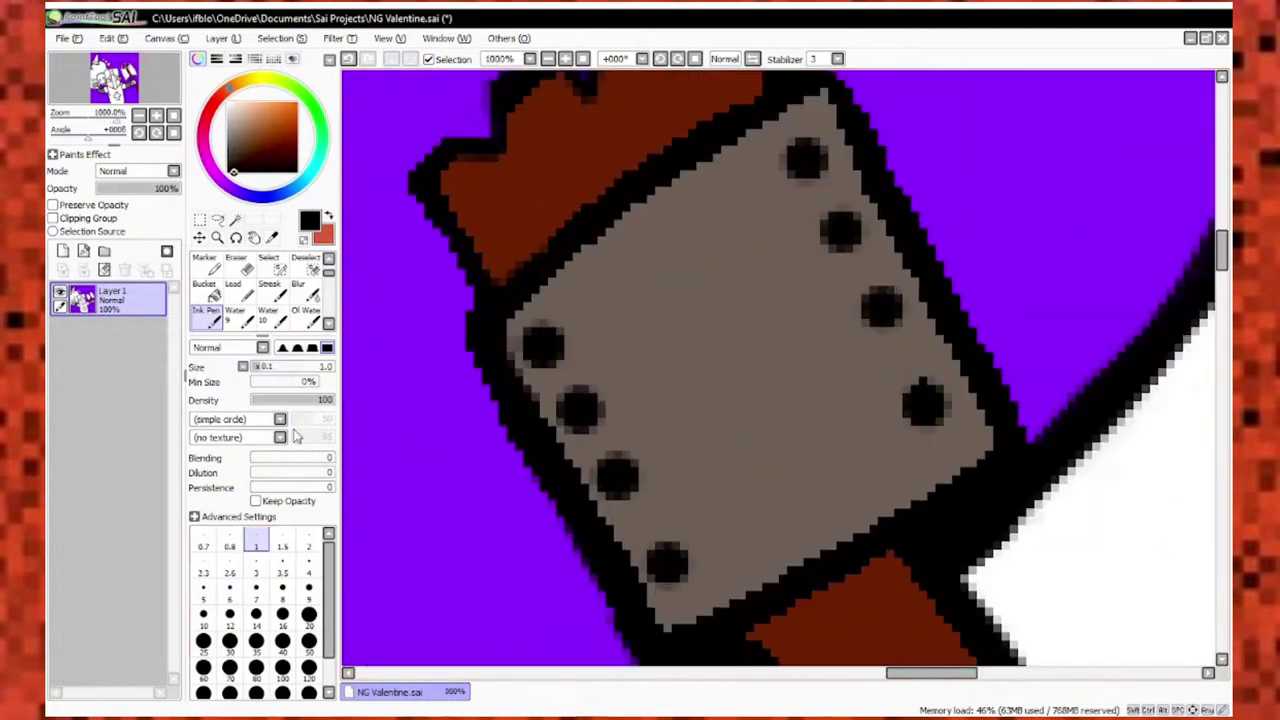
click(526, 309)
click(569, 386)
scroll(706, 366, down, 3)
scroll(706, 366, up, 3)
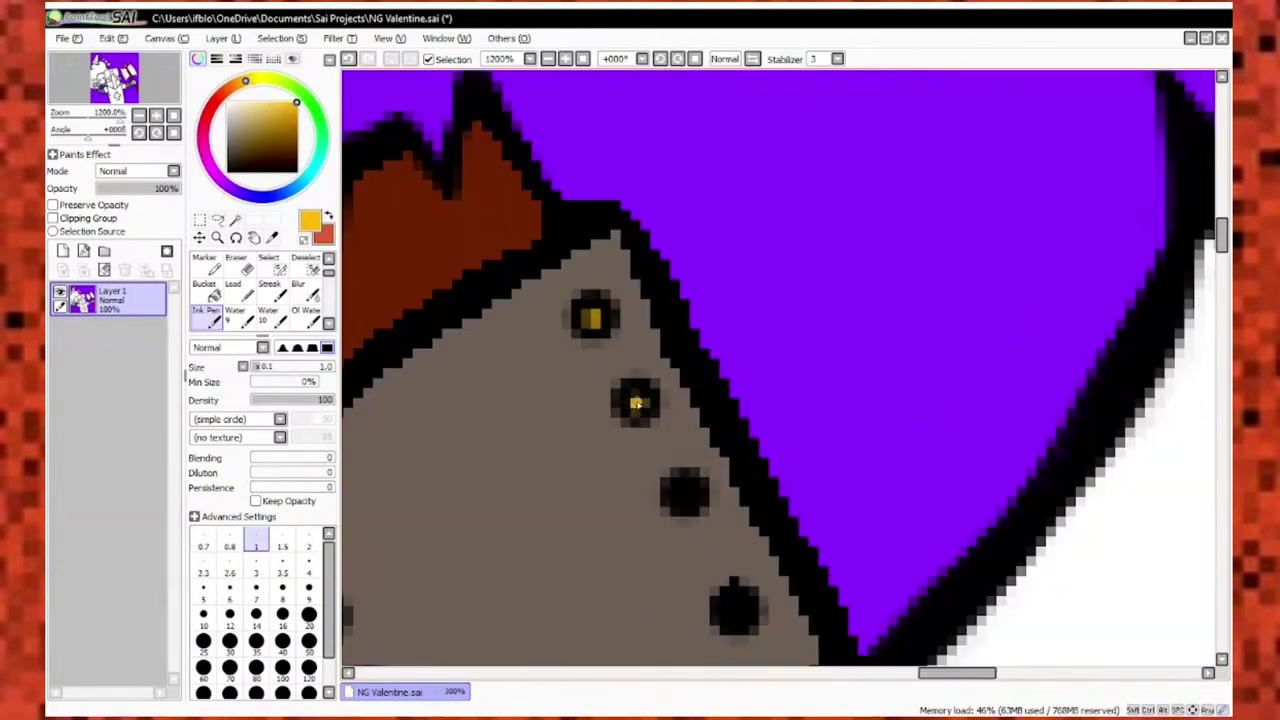
click(681, 497)
scroll(652, 497, up, 2)
click(652, 497)
scroll(652, 497, down, 3)
scroll(449, 243, up, 2)
Tidy the rivets' shapes with black around the yellow centres and the collar grey around the rims.
alt+click(449, 243)
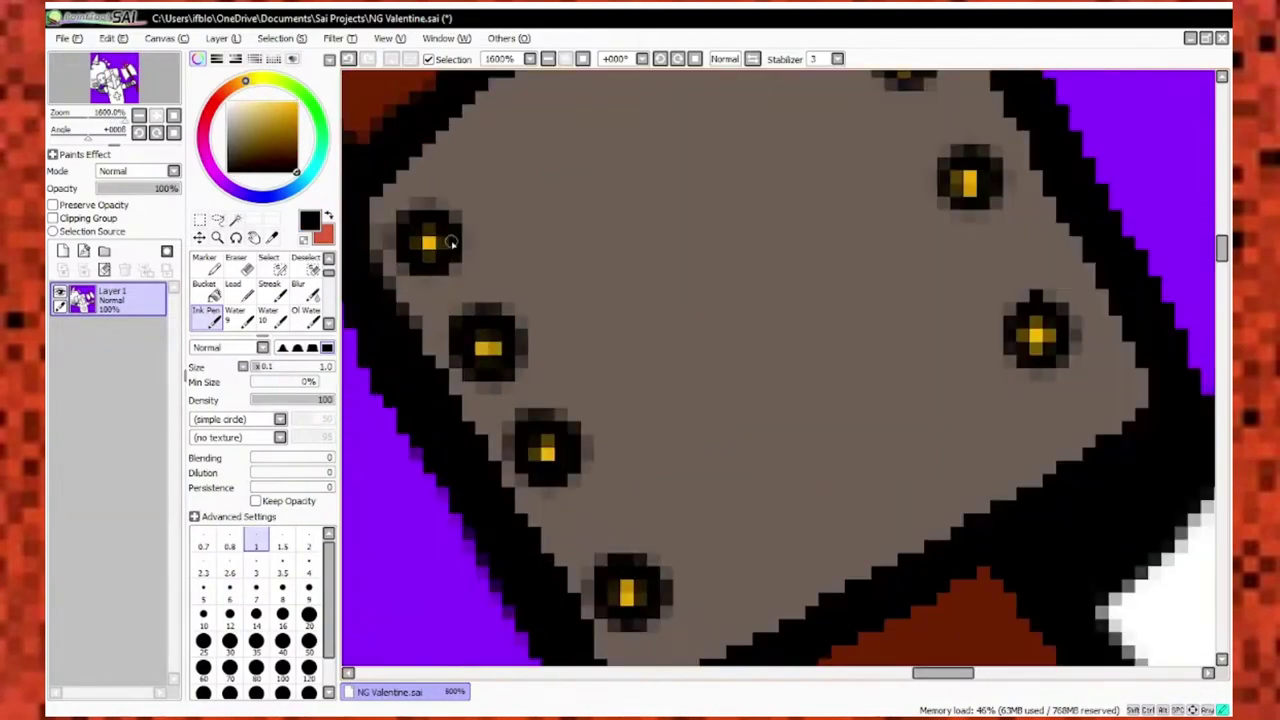
scroll(524, 291, up, 2)
scroll(524, 291, down, 3)
scroll(514, 306, up, 2)
alt+click(517, 306)
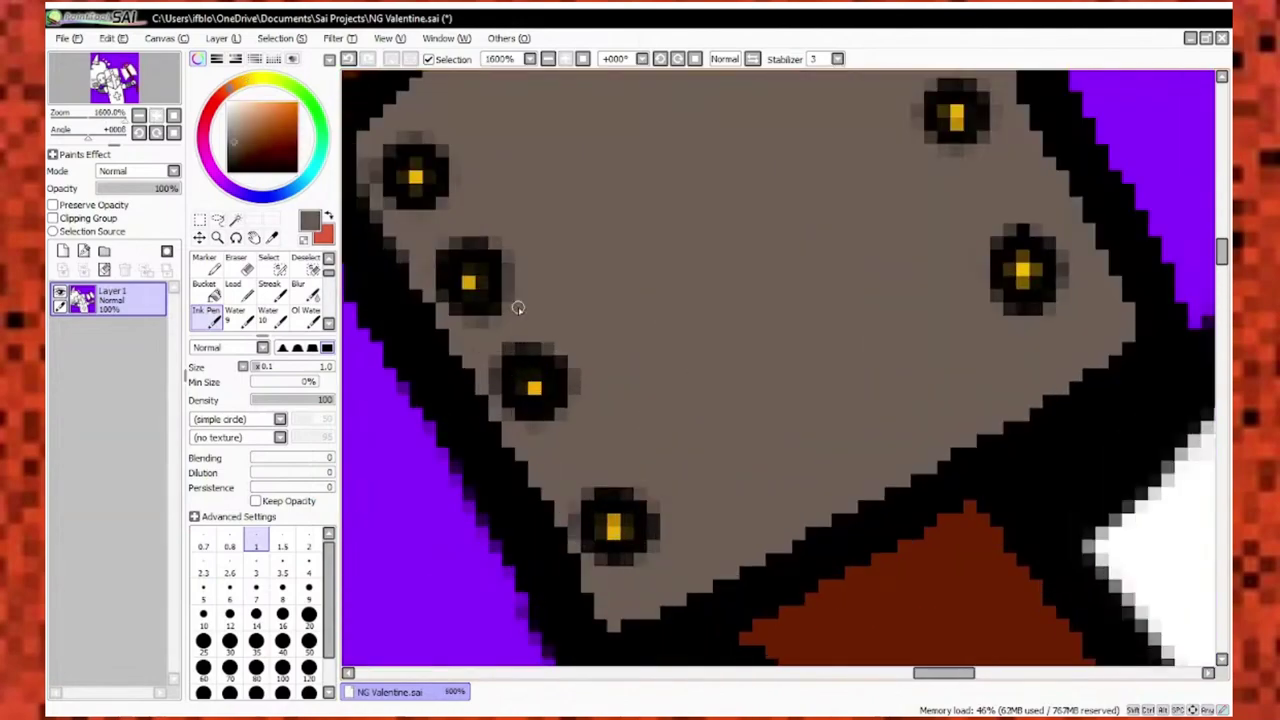
scroll(506, 368, up, 1)
scroll(506, 368, down, 3)
Paint over all the collar's rivets with the collar grey using a larger brush.
scroll(429, 289, up, 1)
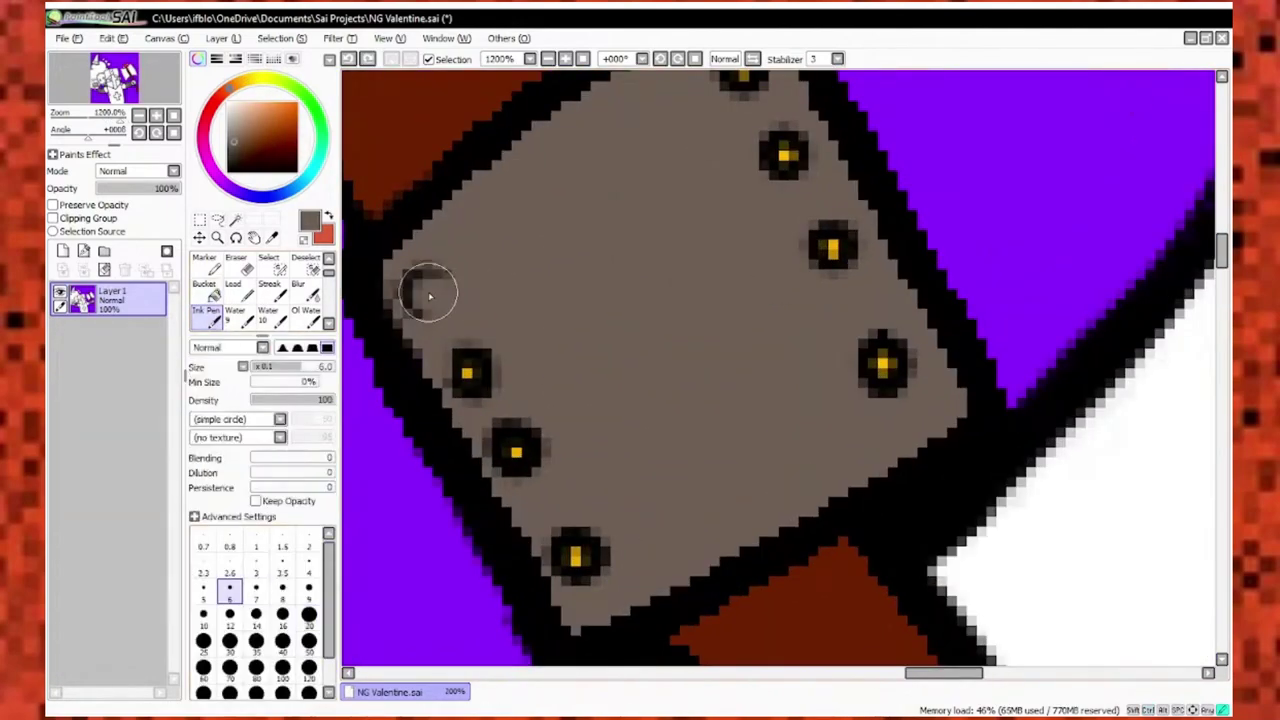
scroll(879, 347, up, 1)
scroll(879, 347, down, 3)
scroll(714, 386, up, 2)
click(256, 590)
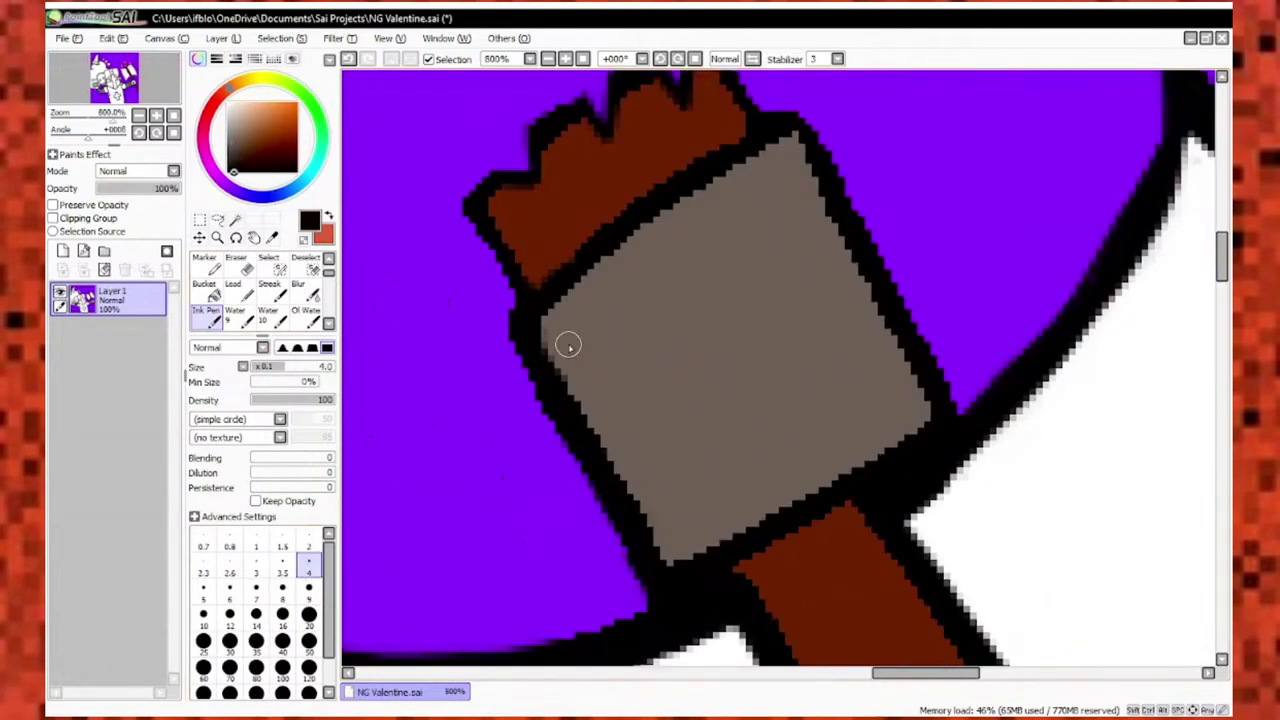
Stamp new solid black rivets along both sides of the collar with brush size 4.
scroll(488, 279, up, 2)
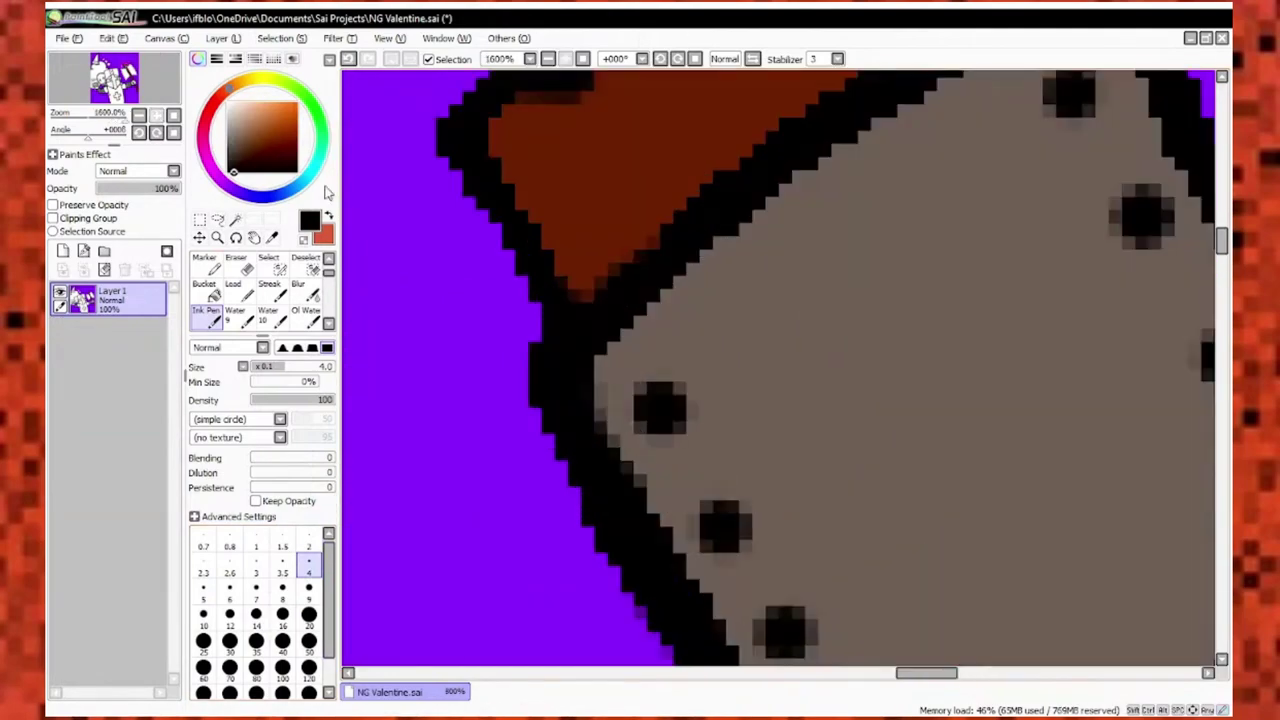
scroll(482, 391, down, 1)
scroll(539, 358, up, 1)
Paint golden-yellow centres into the rivets along the collar's left edge with brush size 0.8.
key(bracketleft)
key(bracketleft)
key(bracketleft)
key(bracketleft)
key(bracketleft)
key(bracketleft)
key(bracketleft)
key(bracketleft)
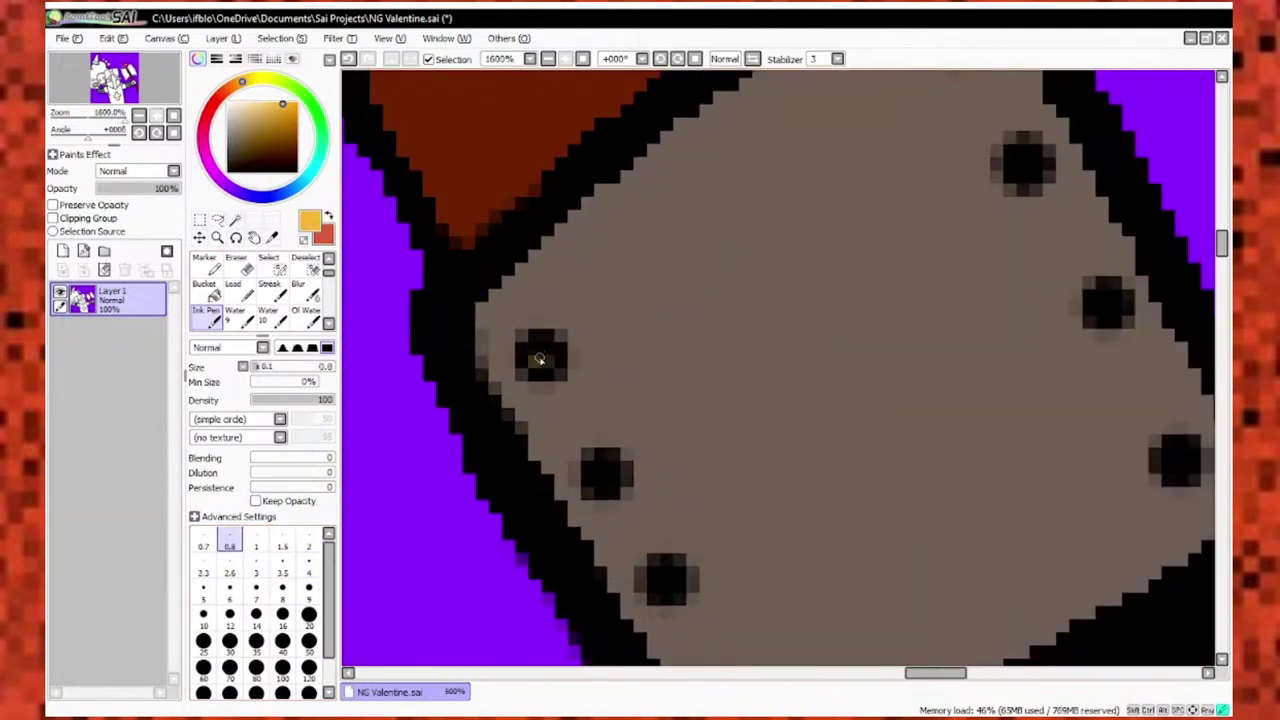
click(549, 366)
mouse_move(600, 470)
mouse_down()
mouse_move(549, 366)
mouse_move(563, 408)
mouse_up()
click(563, 408)
click(563, 408)
drag(629, 537, 577, 420)
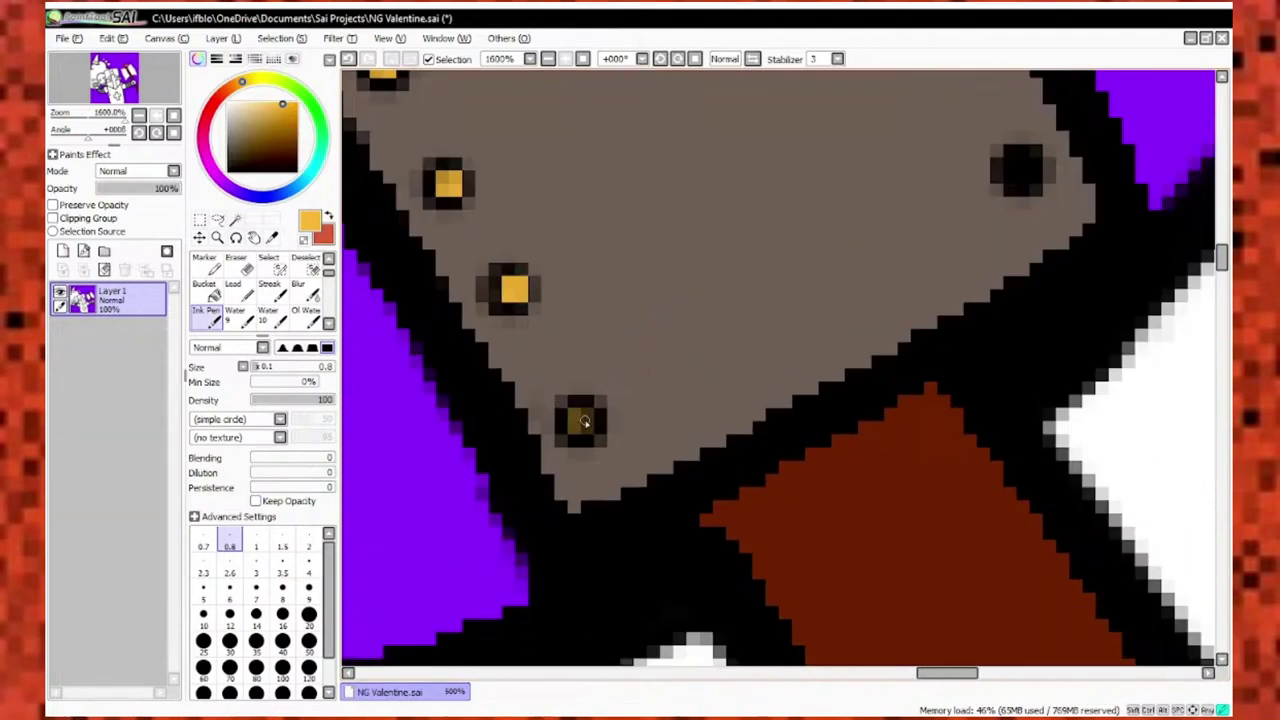
click(577, 420)
Paint golden-yellow centres into the rivets along the collar's right edge and tidy their black rims at brush size 0.8.
drag(860, 150, 629, 477)
drag(806, 565, 751, 497)
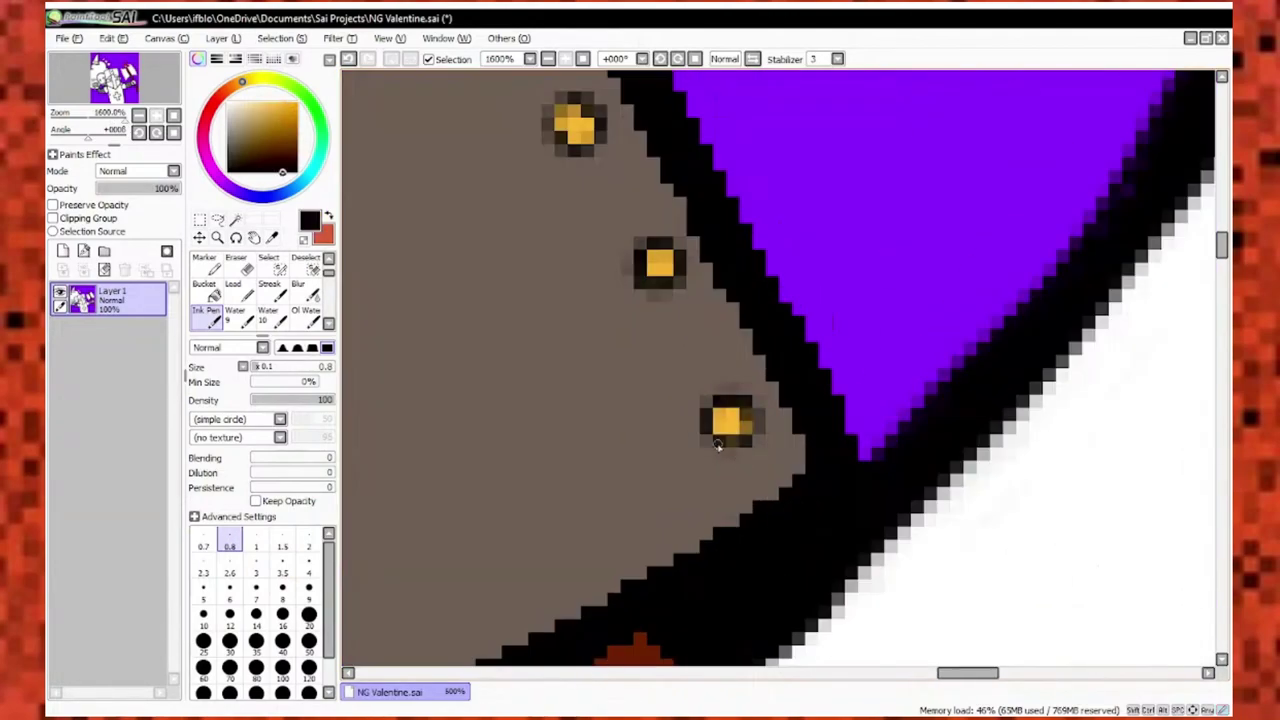
click(726, 400)
click(659, 262)
drag(558, 139, 624, 282)
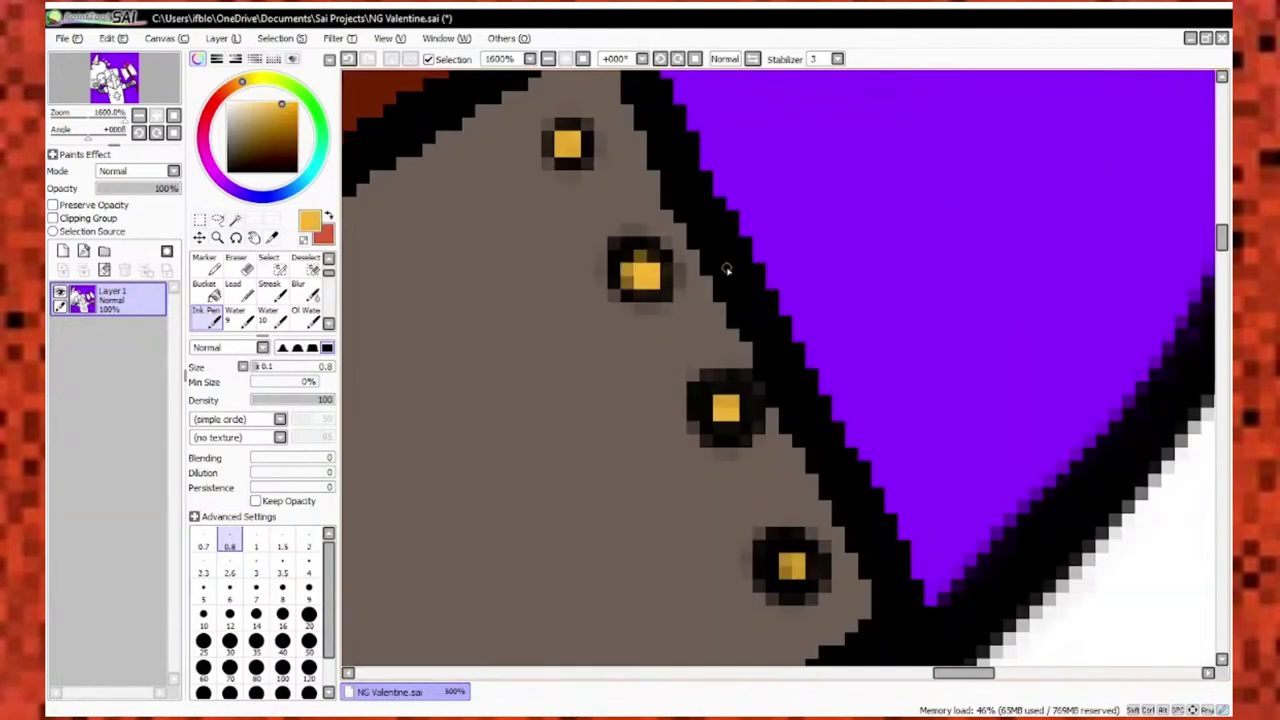
Tidy the collar rivets at brush size 0.8, retouching their black rims and golden-yellow centres.
alt+click(727, 270)
scroll(640, 300, down, 3)
scroll(605, 265, up, 5)
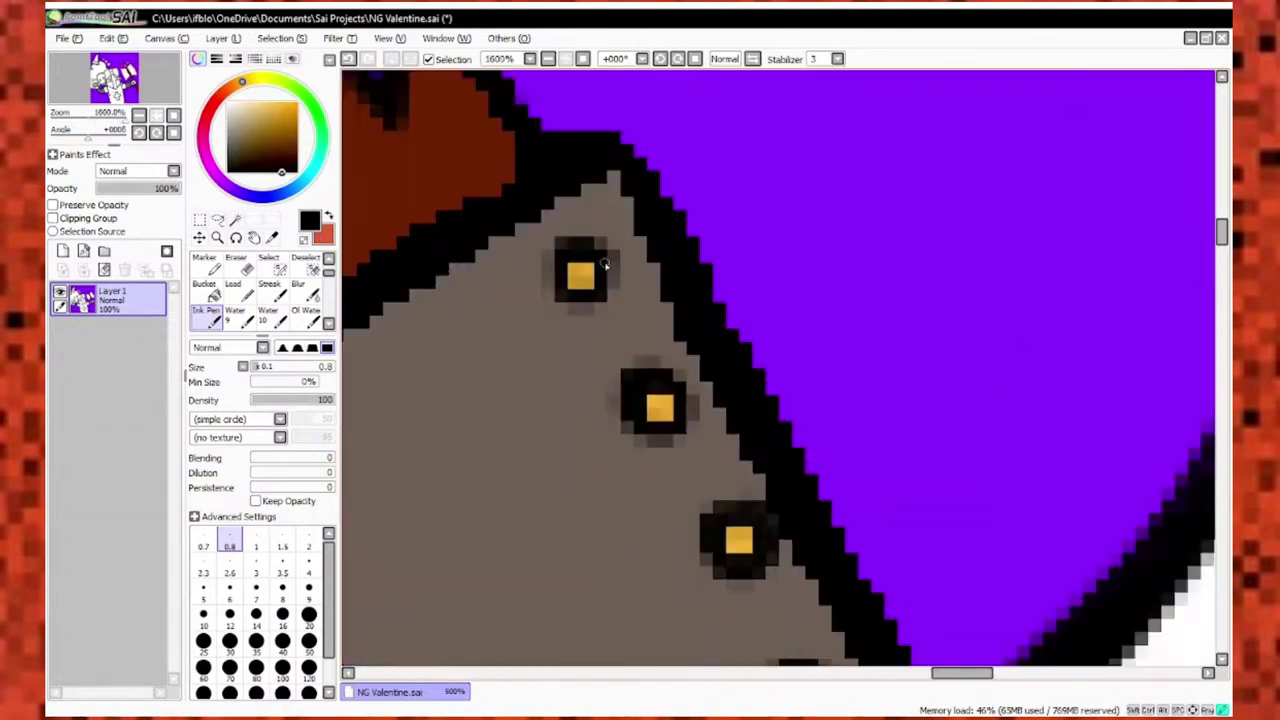
scroll(631, 420, down, 3)
scroll(640, 430, up, 3)
click(640, 412)
scroll(640, 440, down, 3)
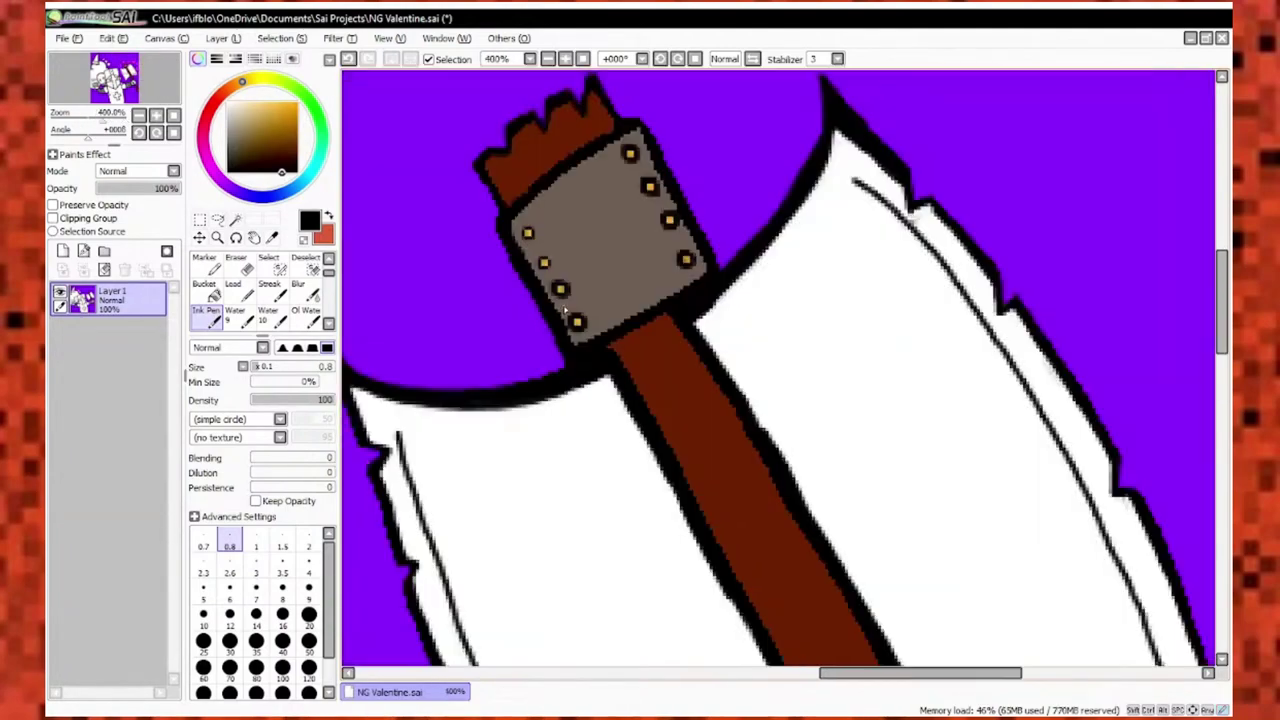
scroll(597, 289, up, 3)
click(568, 276)
scroll(510, 413, up, 3)
scroll(538, 330, down, 5)
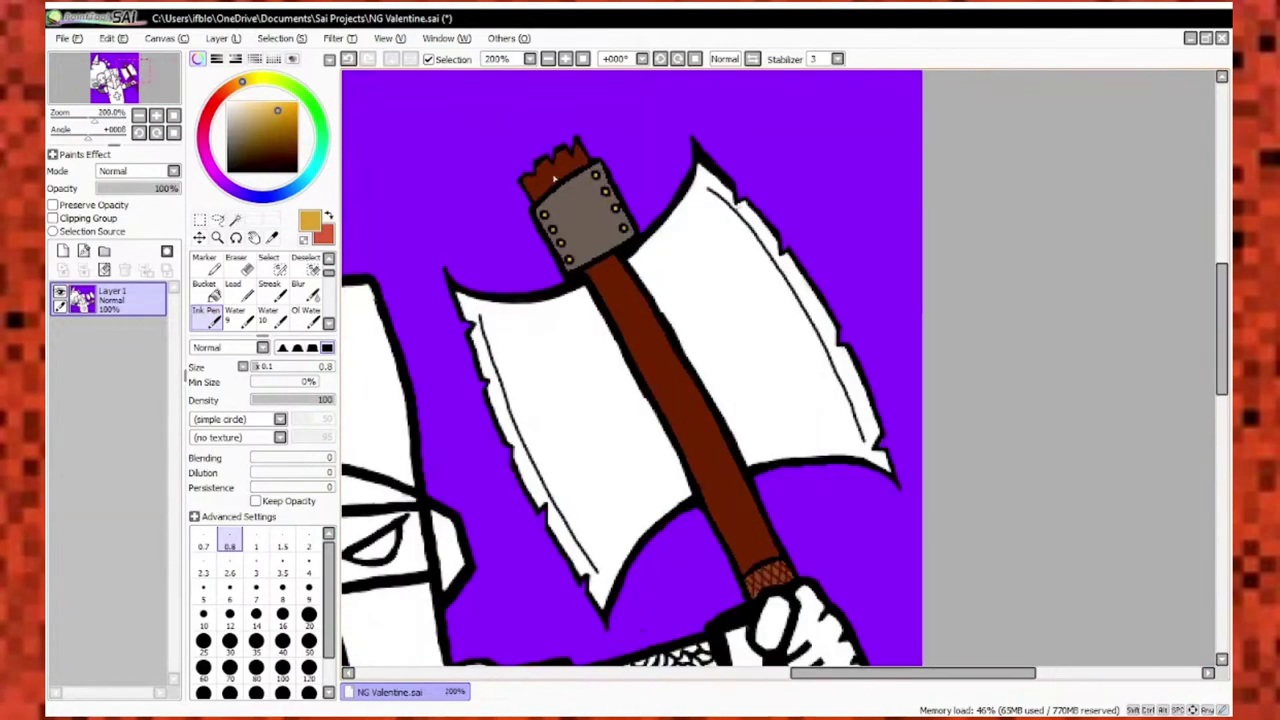
scroll(538, 330, down, 1)
scroll(538, 330, up, 1)
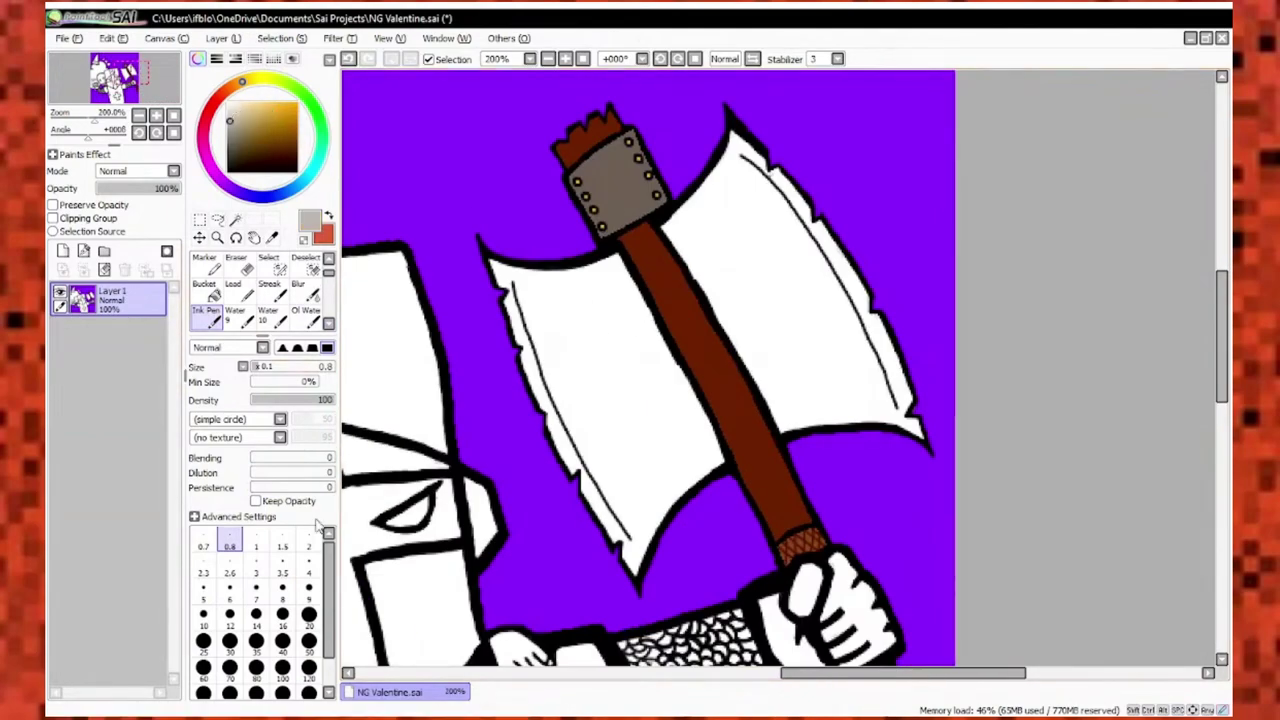
Fill both axe blades with light warm grey, covering their inner edge lines with brush size 8.
click(205, 290)
click(560, 400)
scroll(600, 400, down, 1)
click(205, 316)
click(230, 172)
scroll(634, 357, up, 4)
click(282, 590)
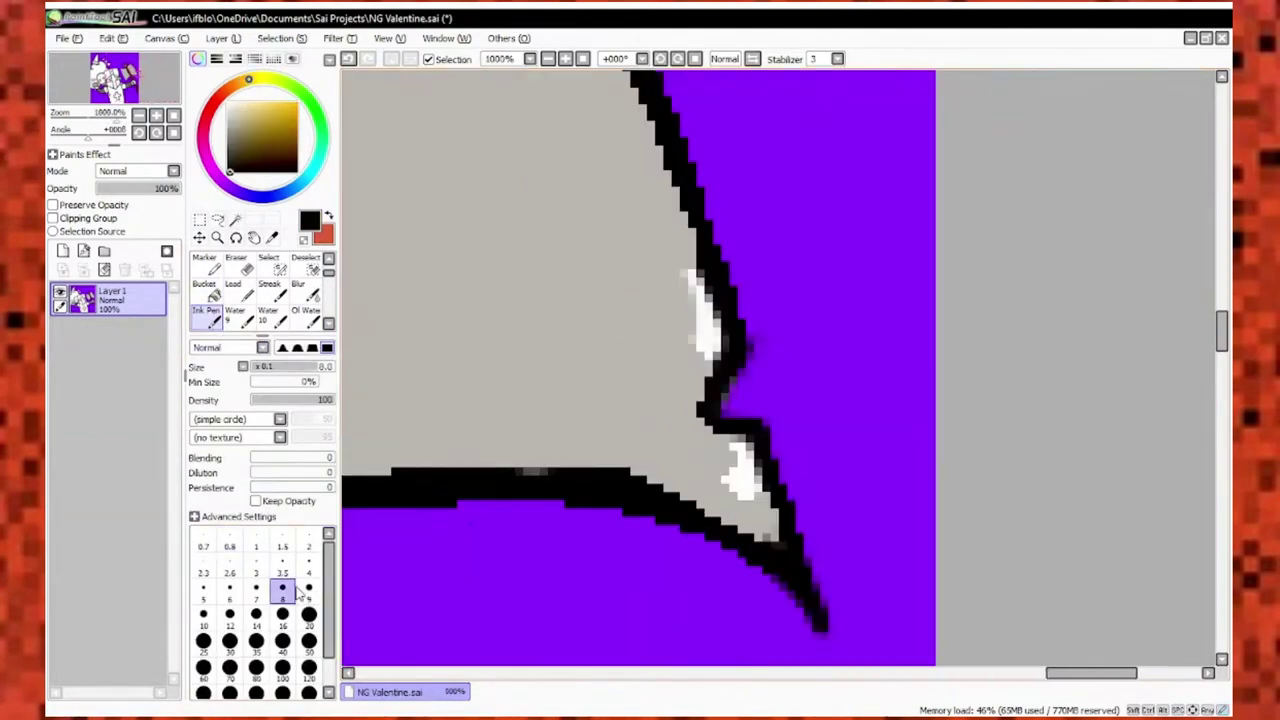
Paint the leftover white along the right blade's outline light grey with brush sizes 2 and 1.
click(308, 545)
scroll(880, 491, up, 2)
alt+click(880, 491)
scroll(674, 271, down, 2)
scroll(700, 400, down, 2)
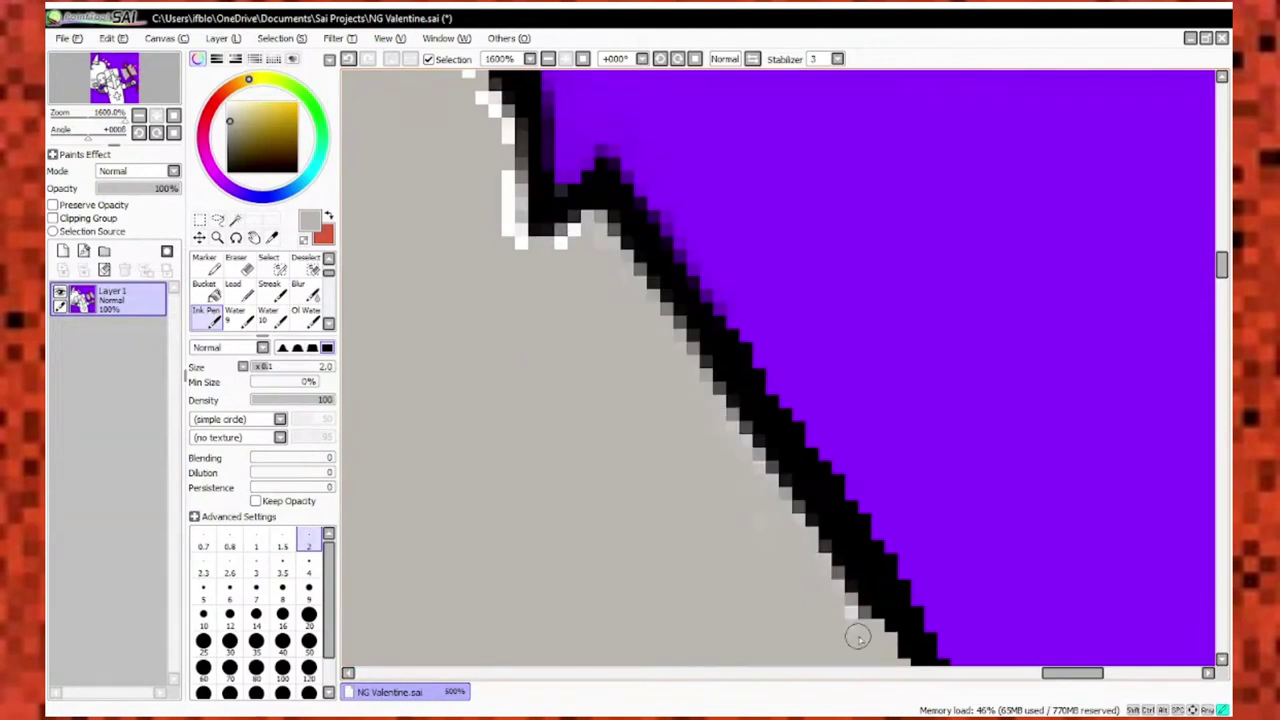
scroll(689, 386, up, 2)
key(bracketleft)
scroll(580, 366, down, 2)
scroll(621, 214, up, 2)
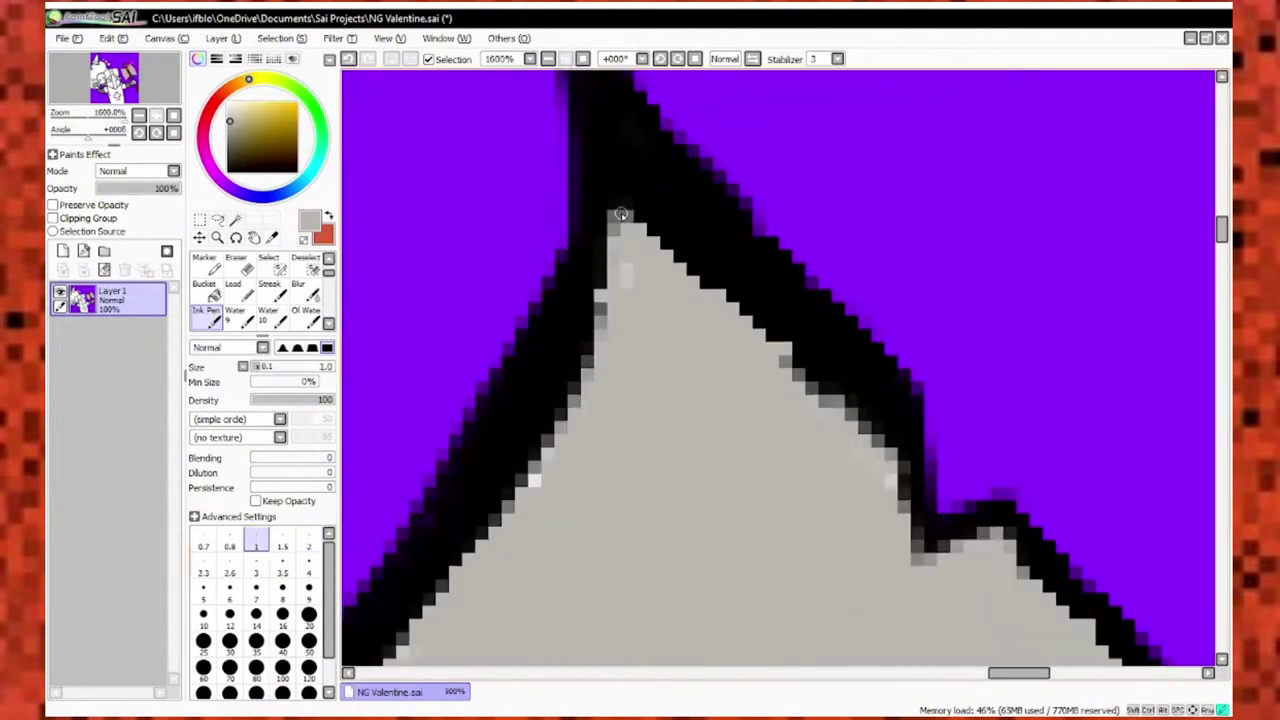
Retouch the black outline around the right blade's upper tip with brush size 1.
alt+click(621, 214)
scroll(621, 214, down, 2)
scroll(700, 300, up, 2)
scroll(700, 300, down, 2)
scroll(728, 299, down, 3)
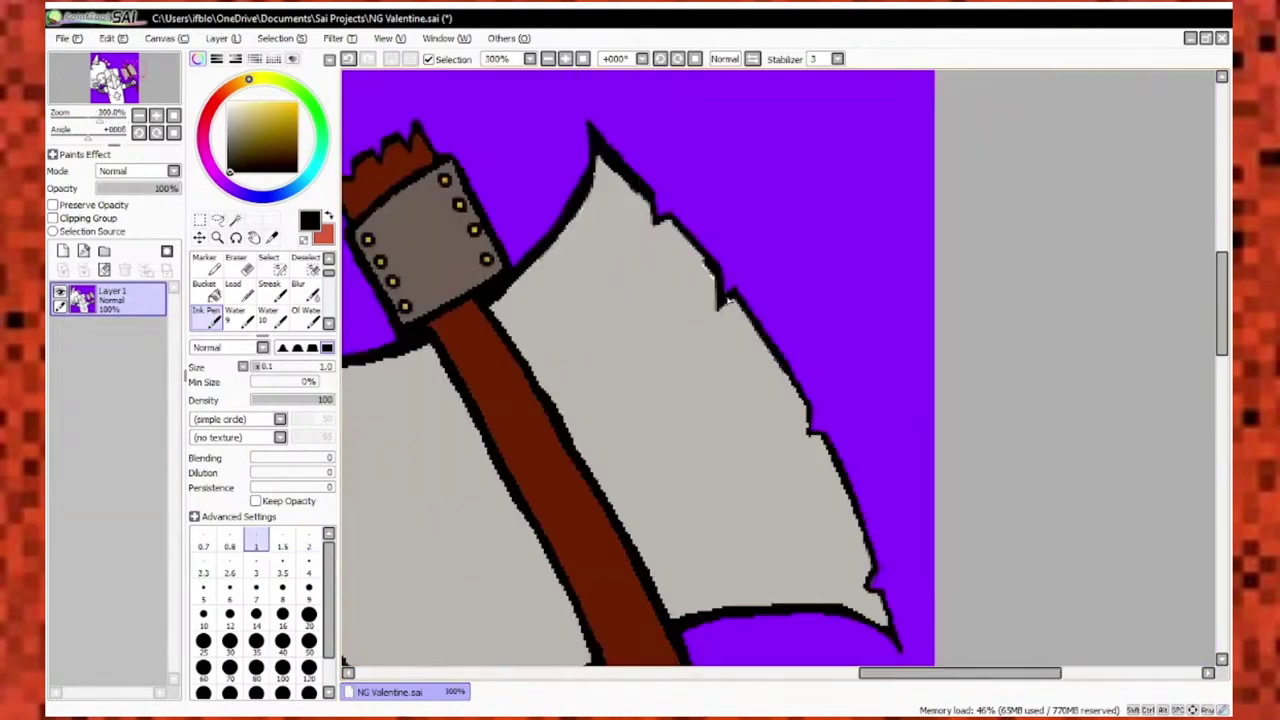
Clean up the notch near the right blade's lower tip using the outline and purple background colours.
scroll(728, 299, up, 4)
alt+click(614, 350)
scroll(697, 388, up, 2)
alt+click(769, 393)
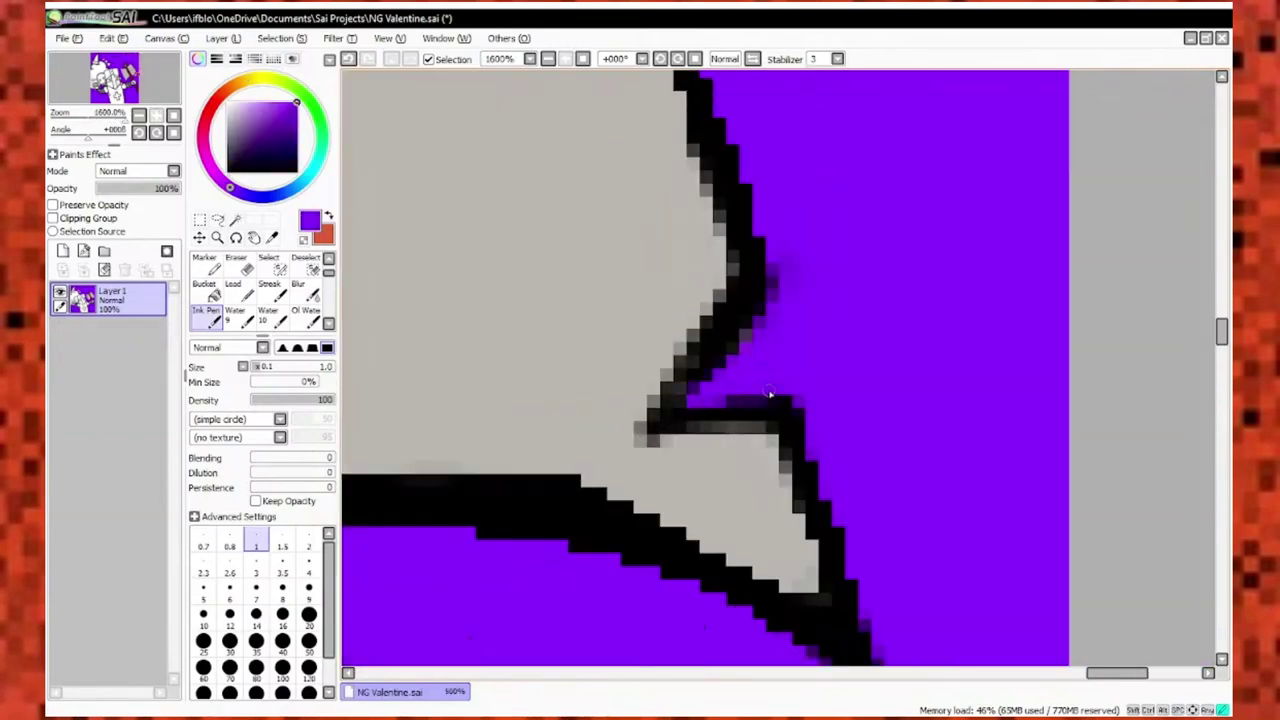
scroll(643, 427, down, 5)
Refine the left blade's upper tip and notched outer edge with light grey and black at brush size 1.
scroll(604, 328, up, 4)
alt+click(604, 328)
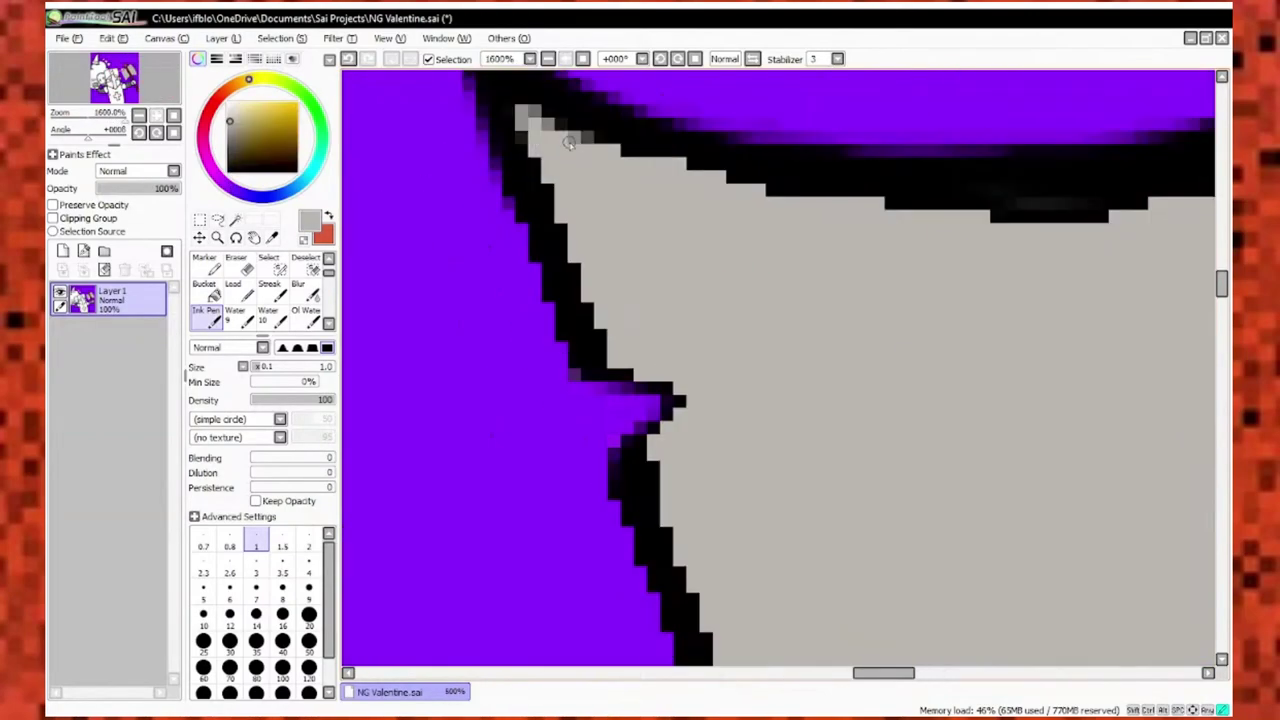
mouse_move(680, 348)
mouse_down()
mouse_move(549, 344)
mouse_move(641, 339)
mouse_move(558, 379)
mouse_move(607, 326)
mouse_move(577, 407)
mouse_move(562, 320)
mouse_move(603, 375)
mouse_up()
alt+click(605, 325)
scroll(603, 375, up, 1)
scroll(660, 516, down, 2)
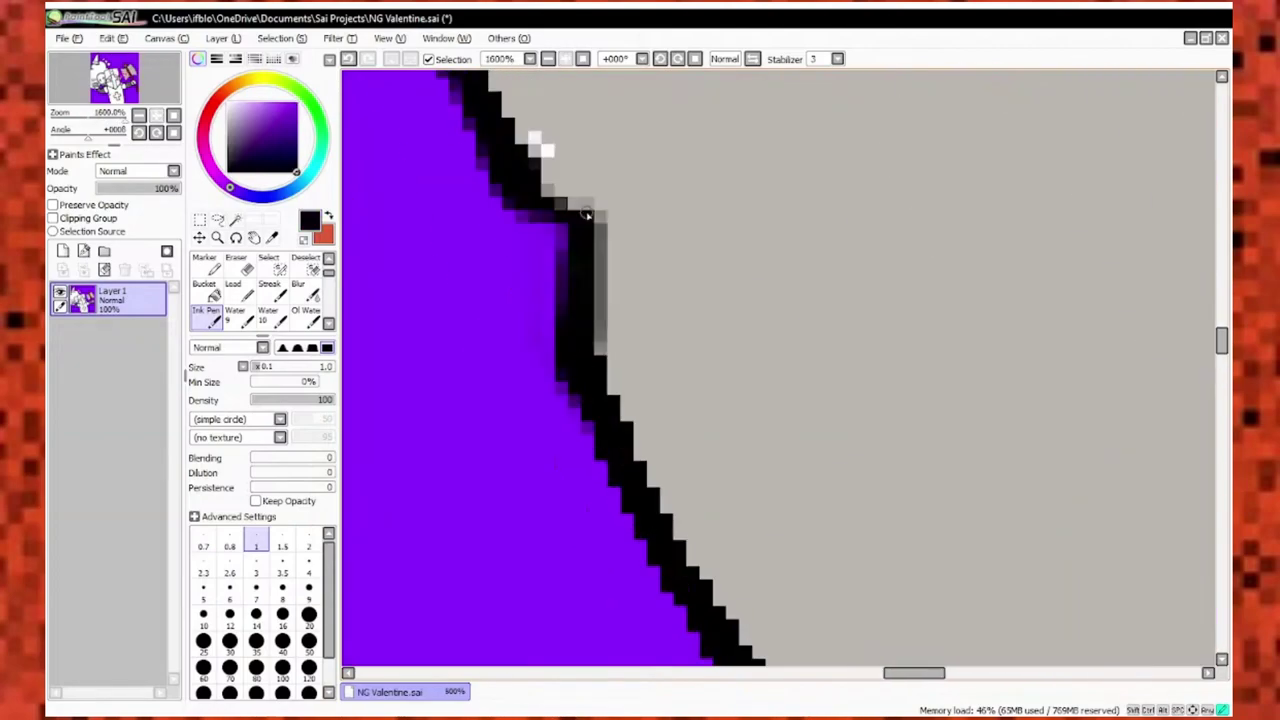
alt+click(560, 310)
scroll(706, 420, down, 2)
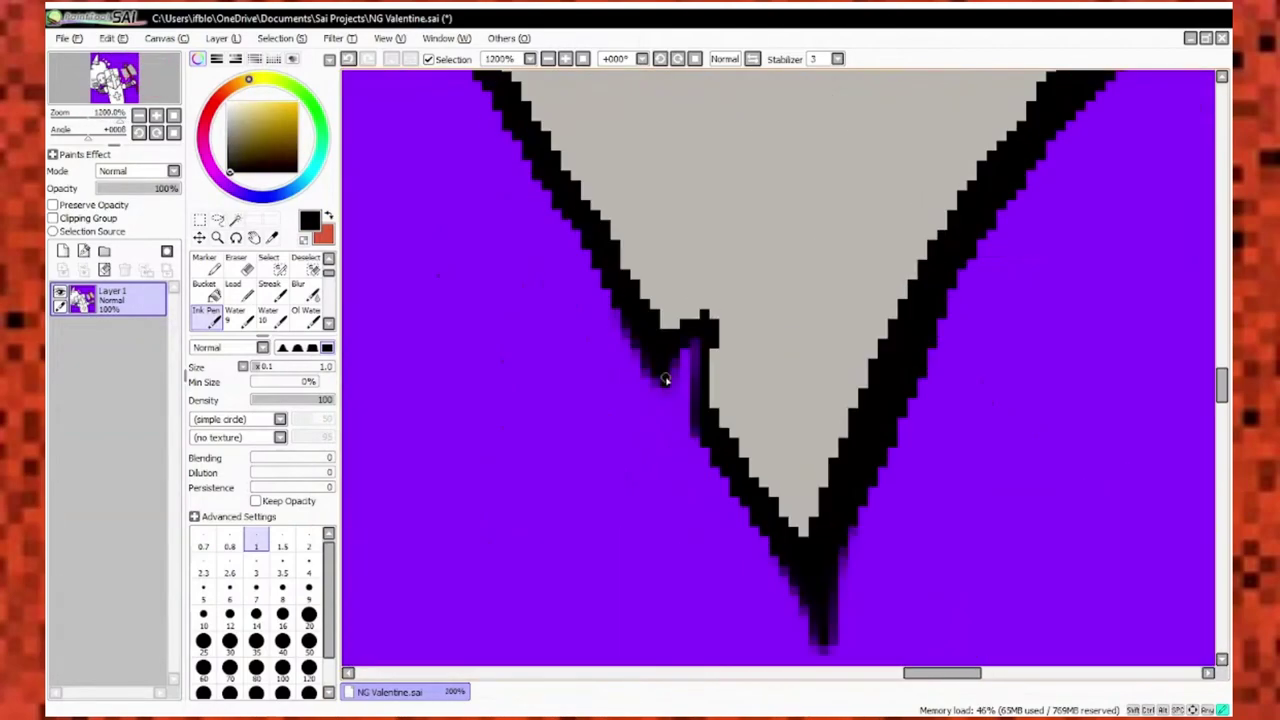
Touch up the black outline around the notch at the left blade's lower tip.
drag(700, 290, 695, 420)
alt+click(660, 400)
scroll(797, 322, down, 2)
scroll(797, 322, up, 5)
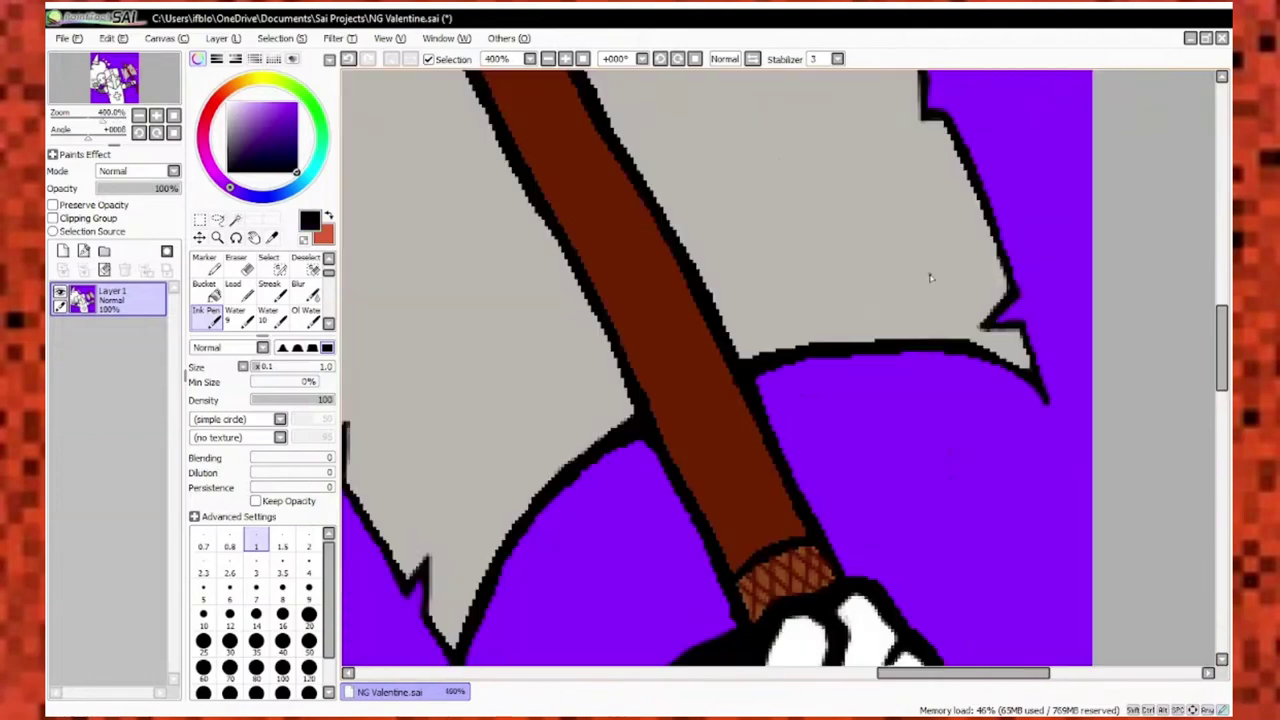
Refine the outlines of both blades' upper tips with brush size 0.8.
alt+click(545, 330)
key(bracketleft)
scroll(500, 271, up, 1)
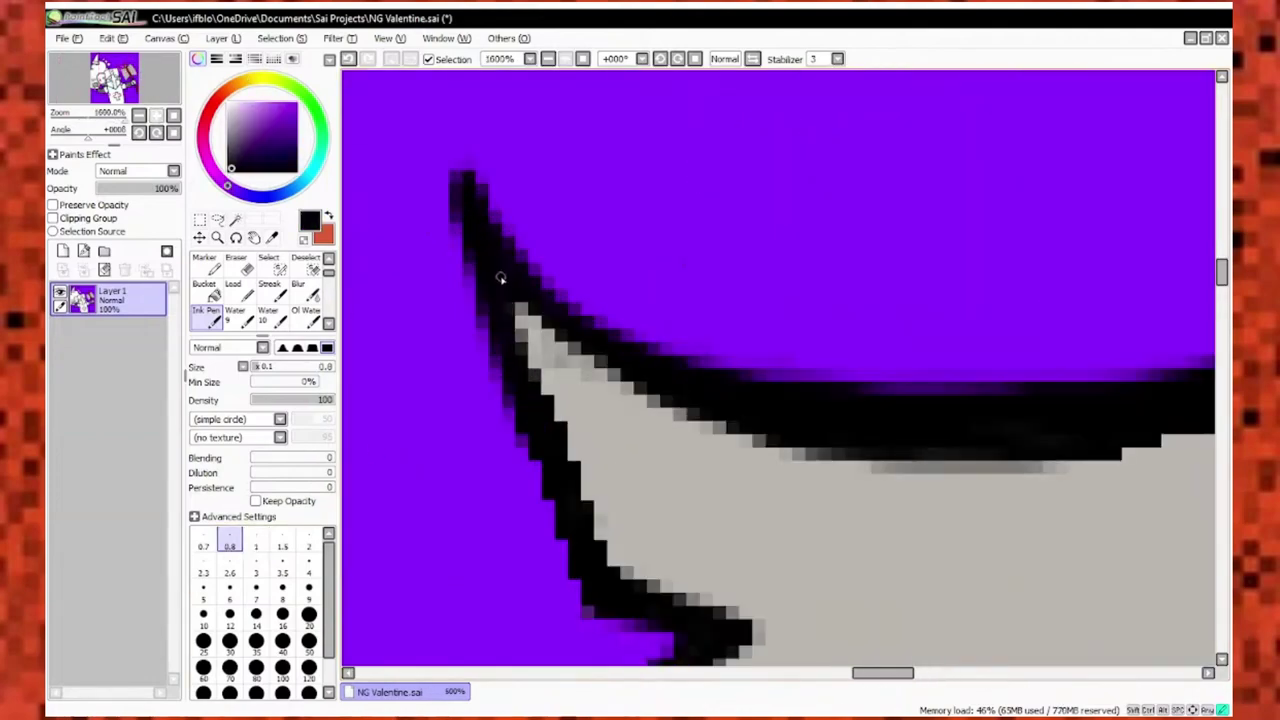
alt+click(740, 340)
drag(820, 405, 765, 366)
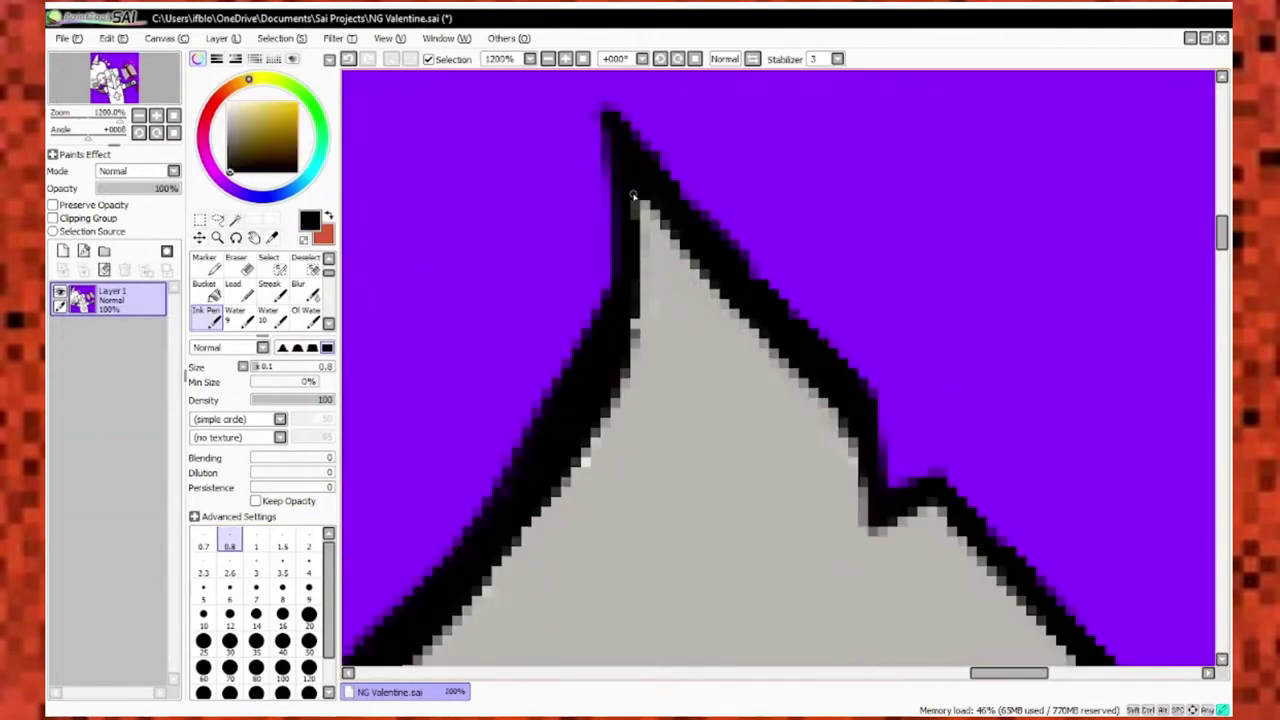
Draw a thin black curved line inside each blade's notched cutting edge with brush size 2.
scroll(632, 195, down, 6)
scroll(533, 305, up, 2)
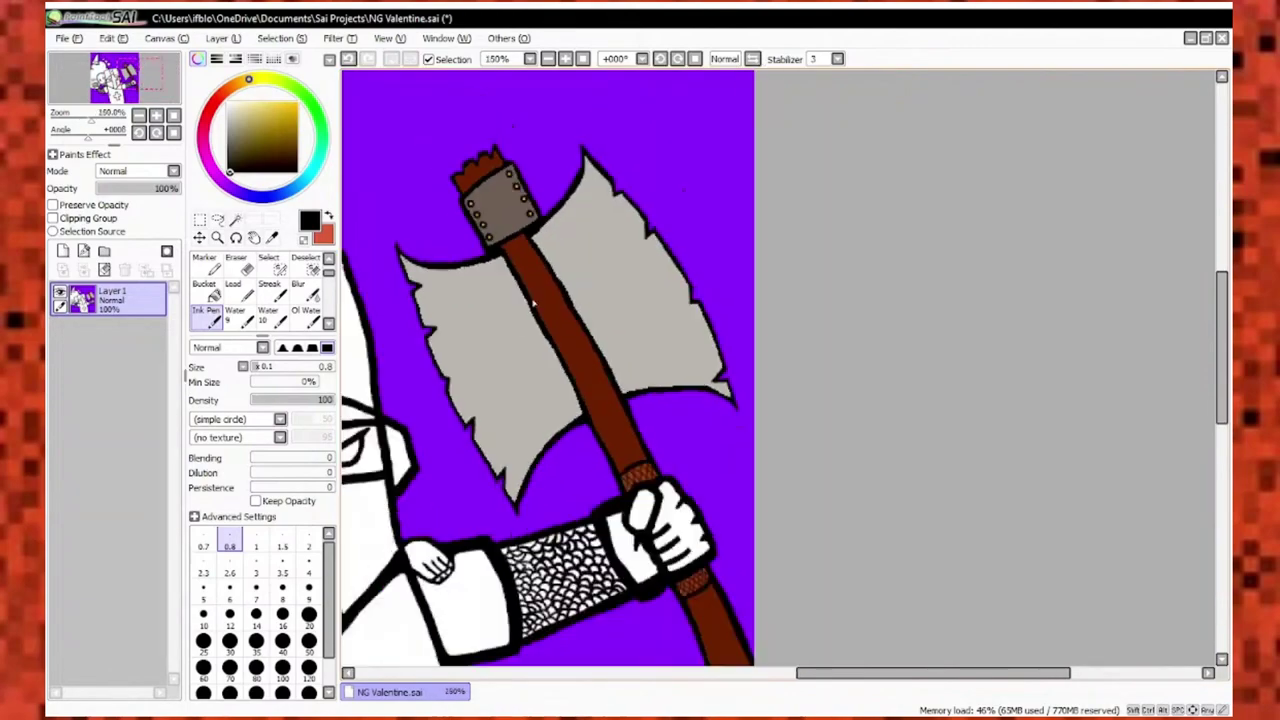
scroll(533, 305, up, 2)
scroll(443, 163, up, 1)
key(bracketright)
key(bracketright)
key(bracketright)
drag(443, 163, 530, 416)
scroll(871, 243, down, 1)
drag(662, 160, 885, 517)
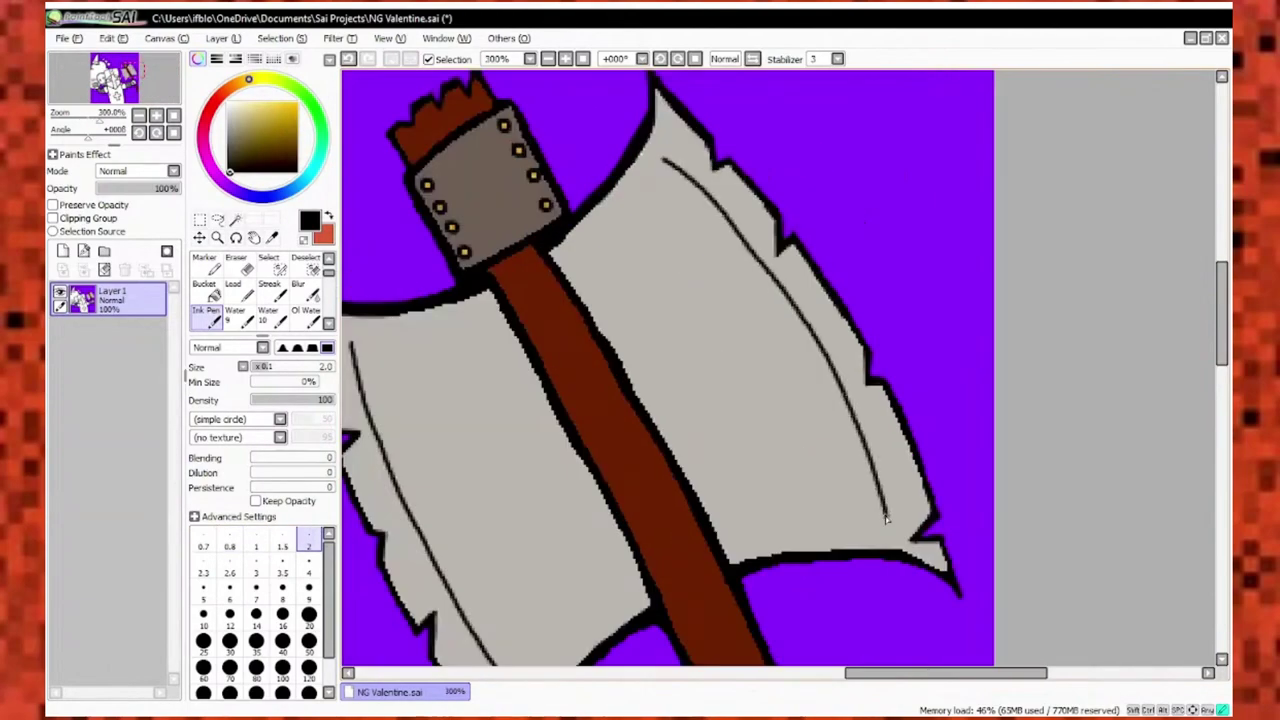
Undo the right blade's inner edge line and redraw it in black following the notched edge.
scroll(735, 320, down, 1)
scroll(700, 260, up, 2)
scroll(700, 320, down, 3)
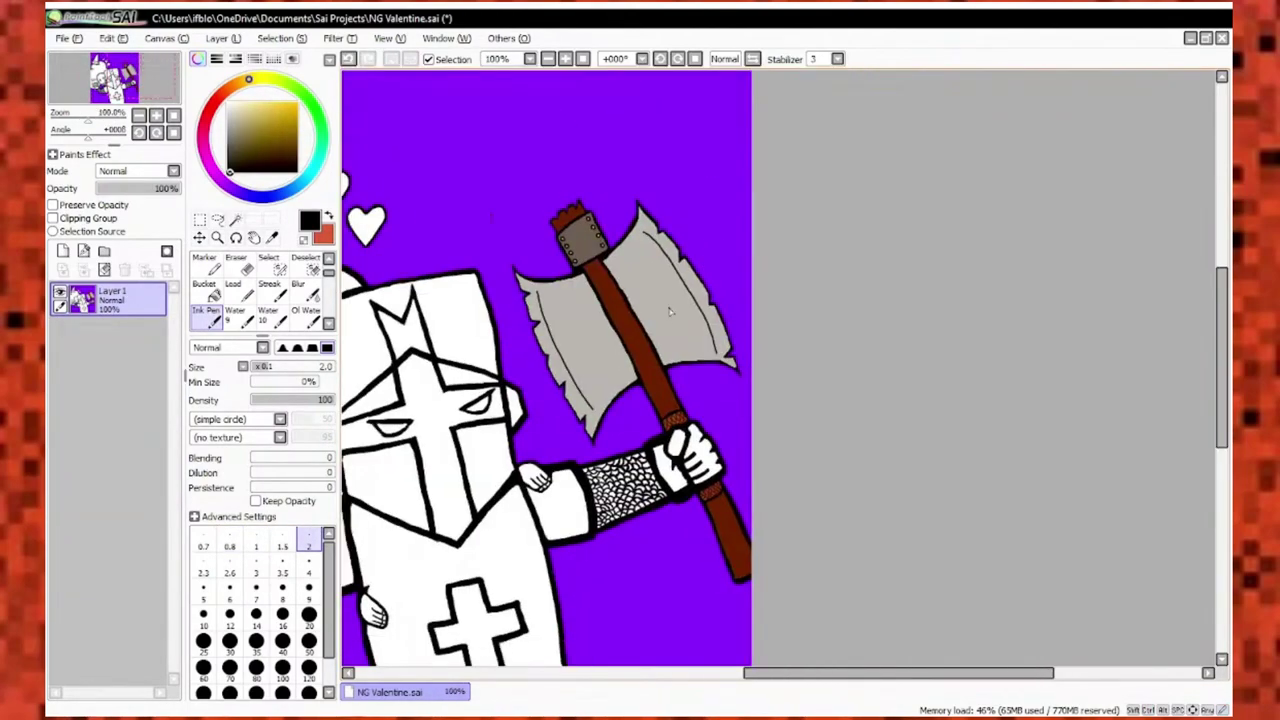
scroll(646, 223, up, 3)
scroll(646, 223, down, 2)
drag(637, 185, 680, 275)
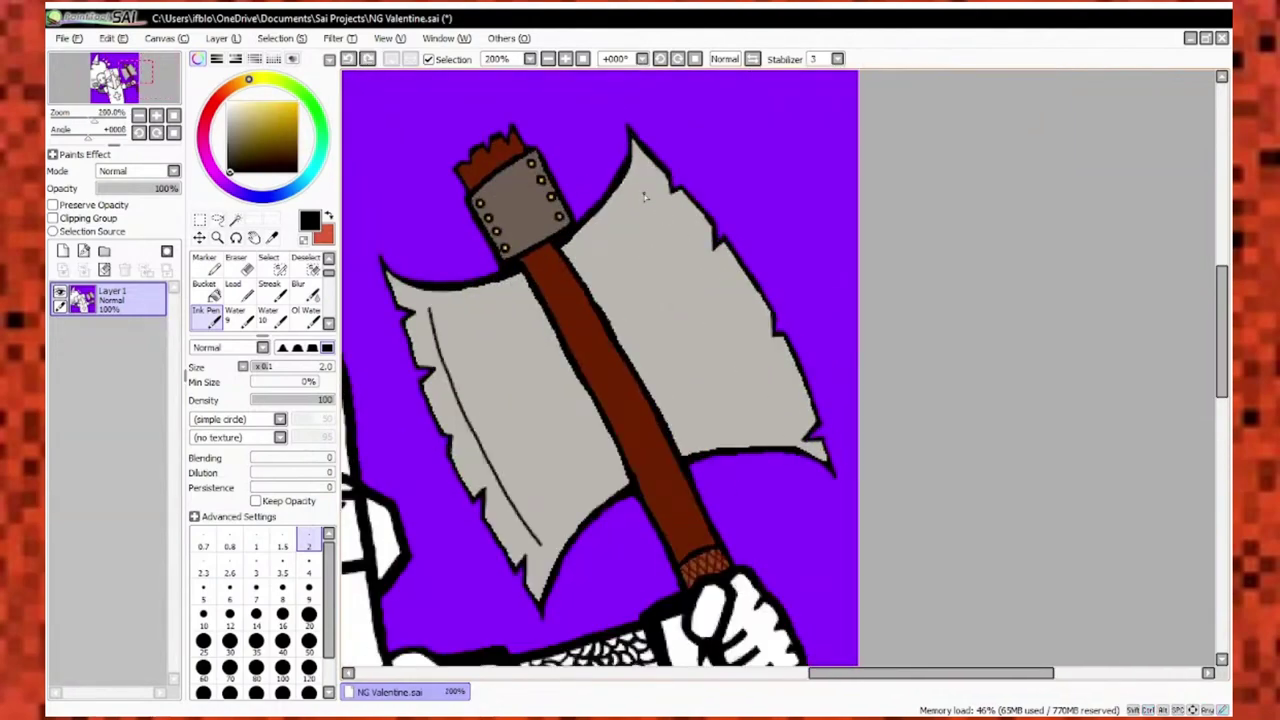
scroll(645, 197, up, 2)
scroll(650, 190, down, 3)
scroll(678, 148, up, 3)
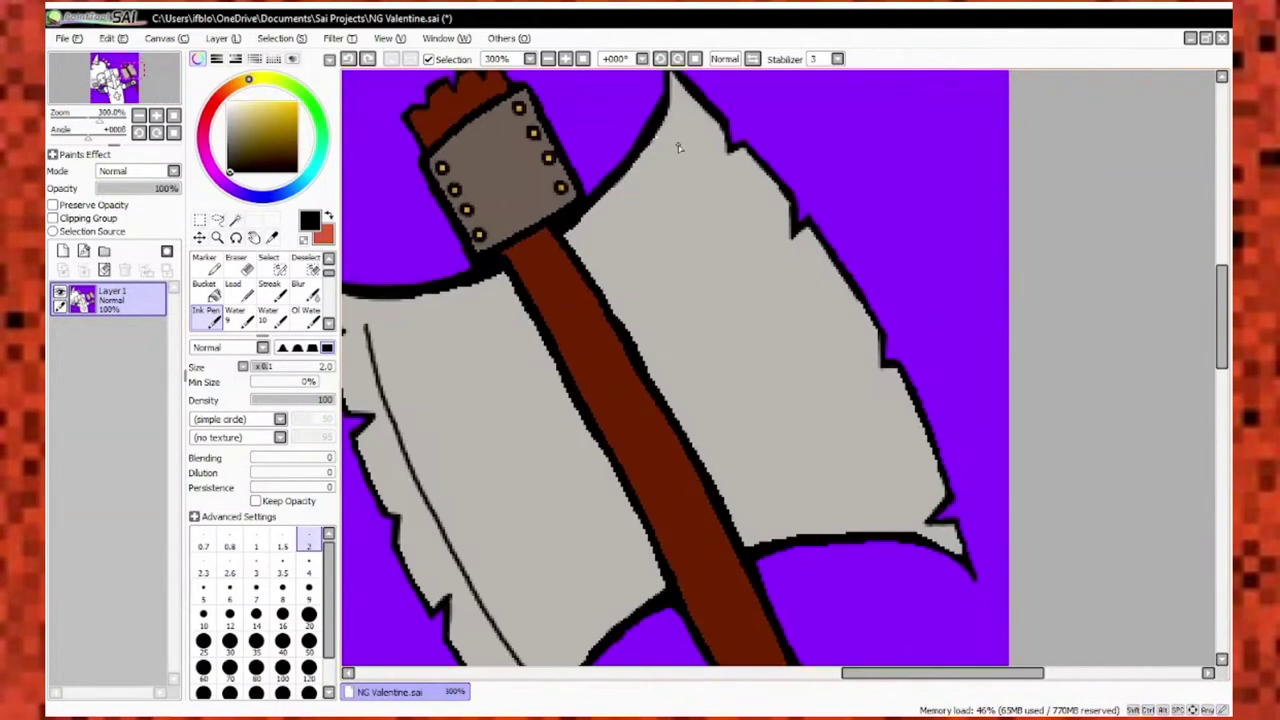
scroll(678, 148, down, 2)
scroll(678, 448, down, 2)
scroll(678, 448, up, 1)
scroll(678, 448, up, 1)
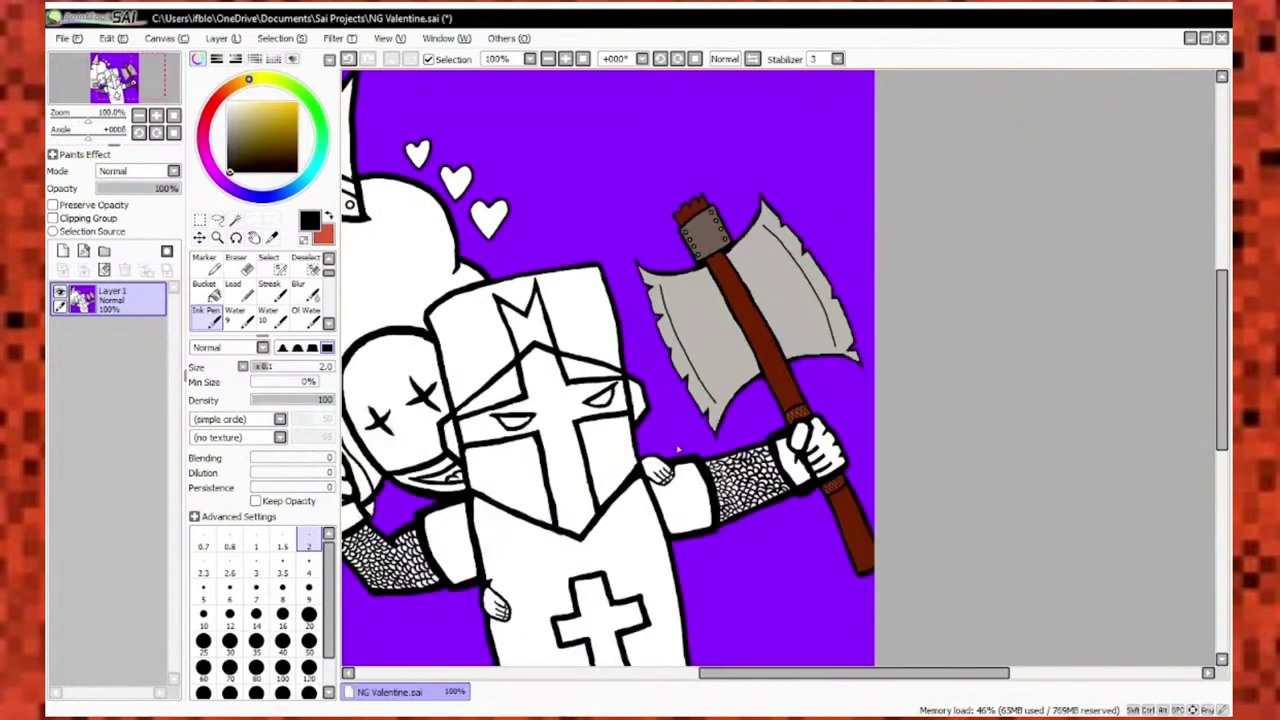
Sample the axe collar's dark brownish grey as the colour for the chainmail on the axe arm.
scroll(678, 450, down, 1)
scroll(700, 414, up, 1)
alt+click(700, 414)
scroll(700, 414, up, 2)
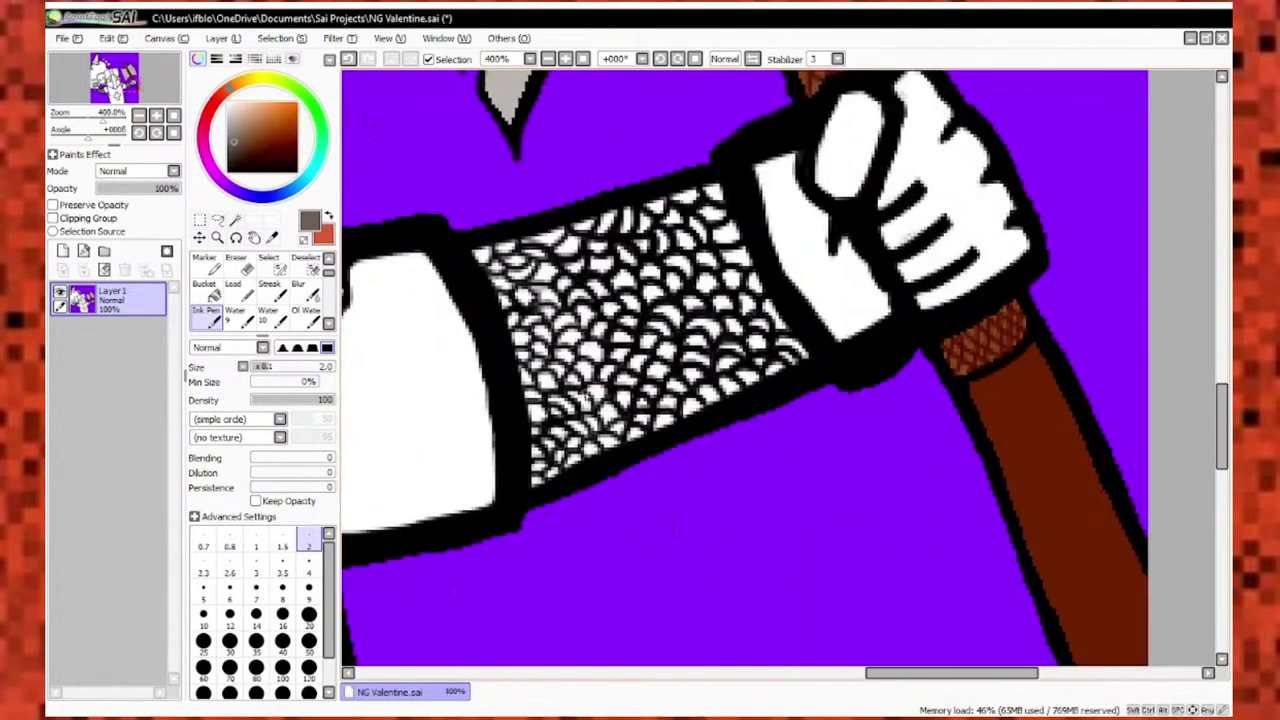
scroll(559, 320, up, 1)
key(f)
click(559, 320)
key(n)
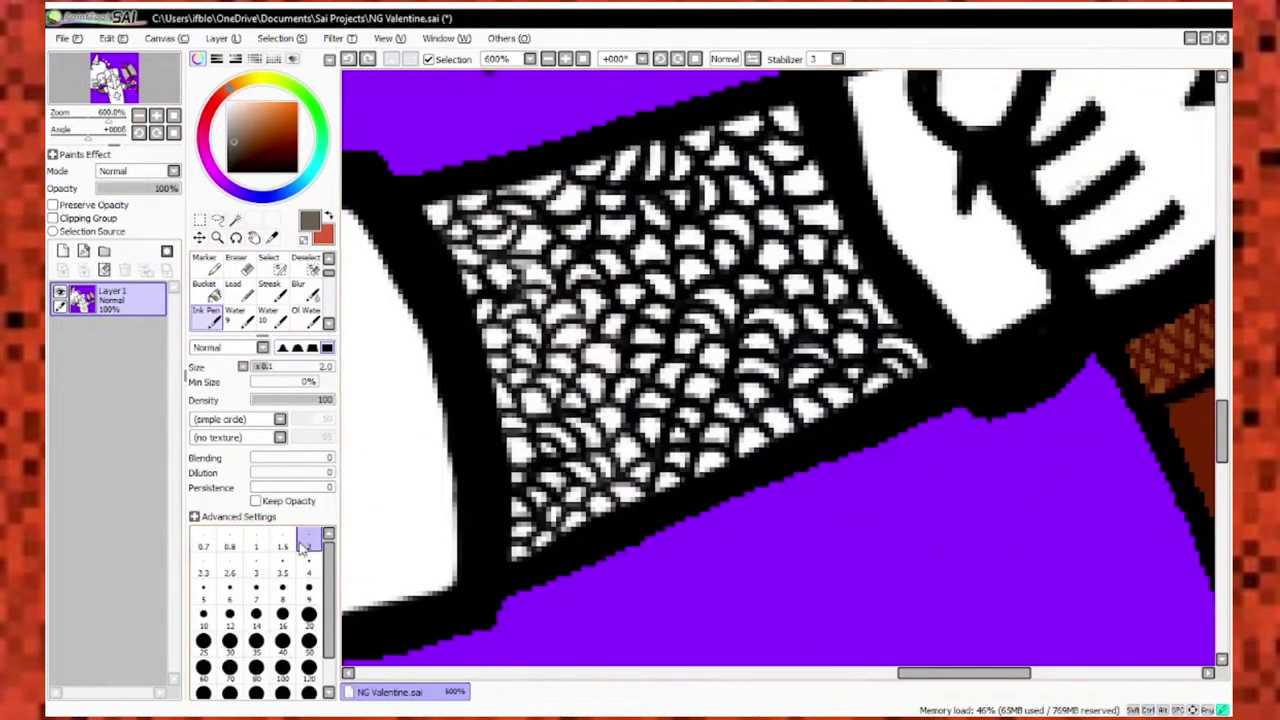
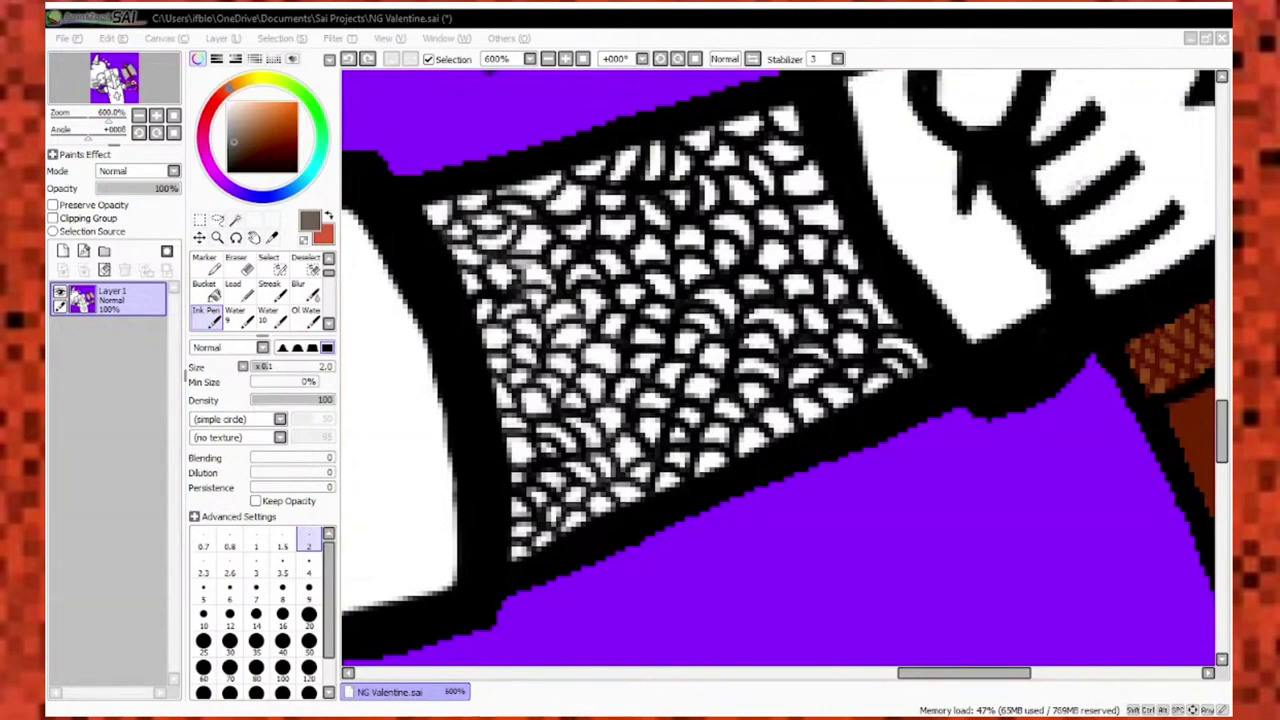
Paint the first chainmail scales near the sleeve's upper edge with the collar grey at brush size 0.8.
click(229, 546)
scroll(560, 300, up, 5)
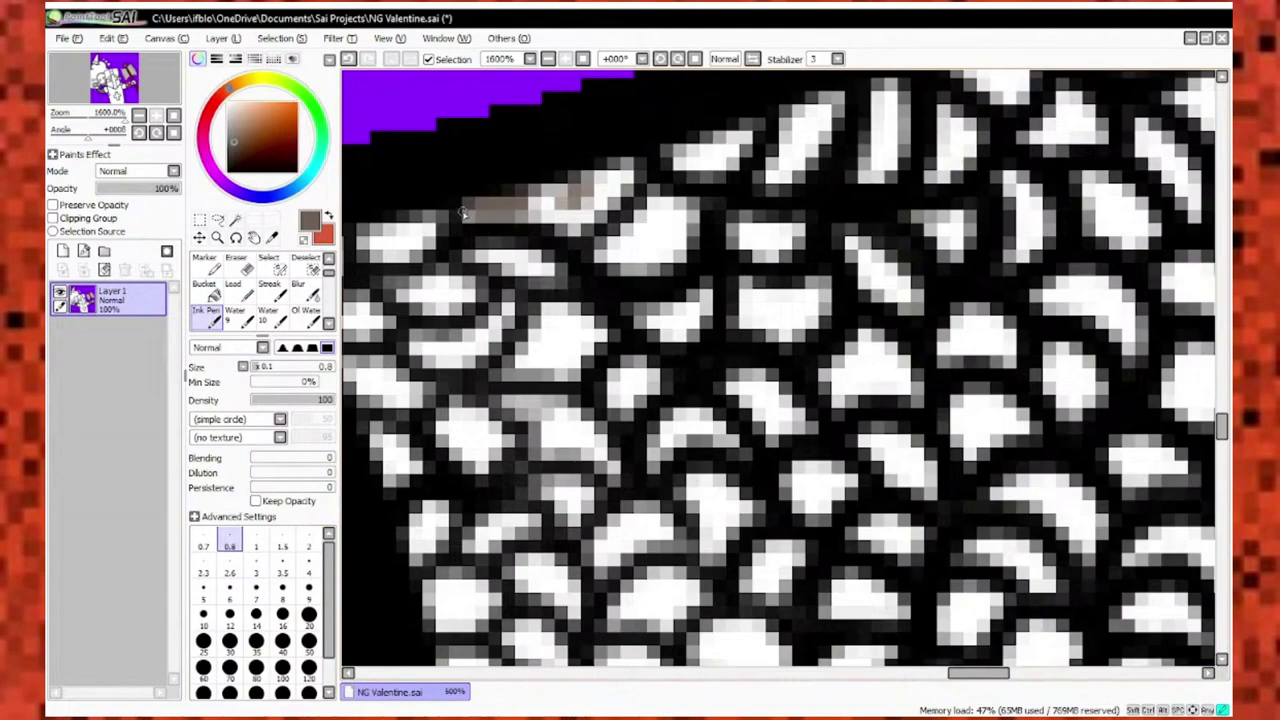
drag(470, 210, 660, 250)
drag(530, 360, 571, 311)
scroll(549, 272, down, 3)
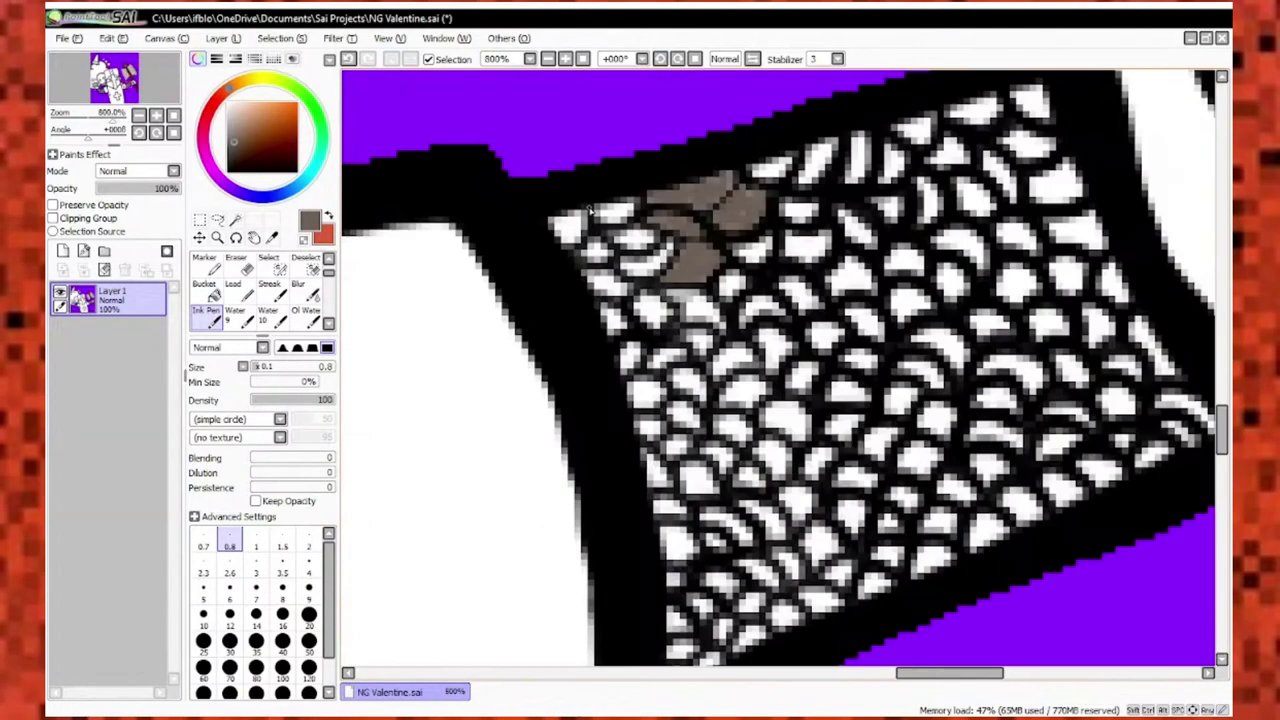
Colour the chainmail scales in the upper corner and down the side next to the upper arm brownish grey.
scroll(600, 250, up, 3)
drag(540, 215, 560, 270)
mouse_move(615, 200)
mouse_down()
mouse_move(650, 278)
mouse_move(690, 260)
mouse_up()
mouse_move(600, 280)
mouse_down()
mouse_move(680, 240)
mouse_move(488, 344)
mouse_up()
alt+click(488, 344)
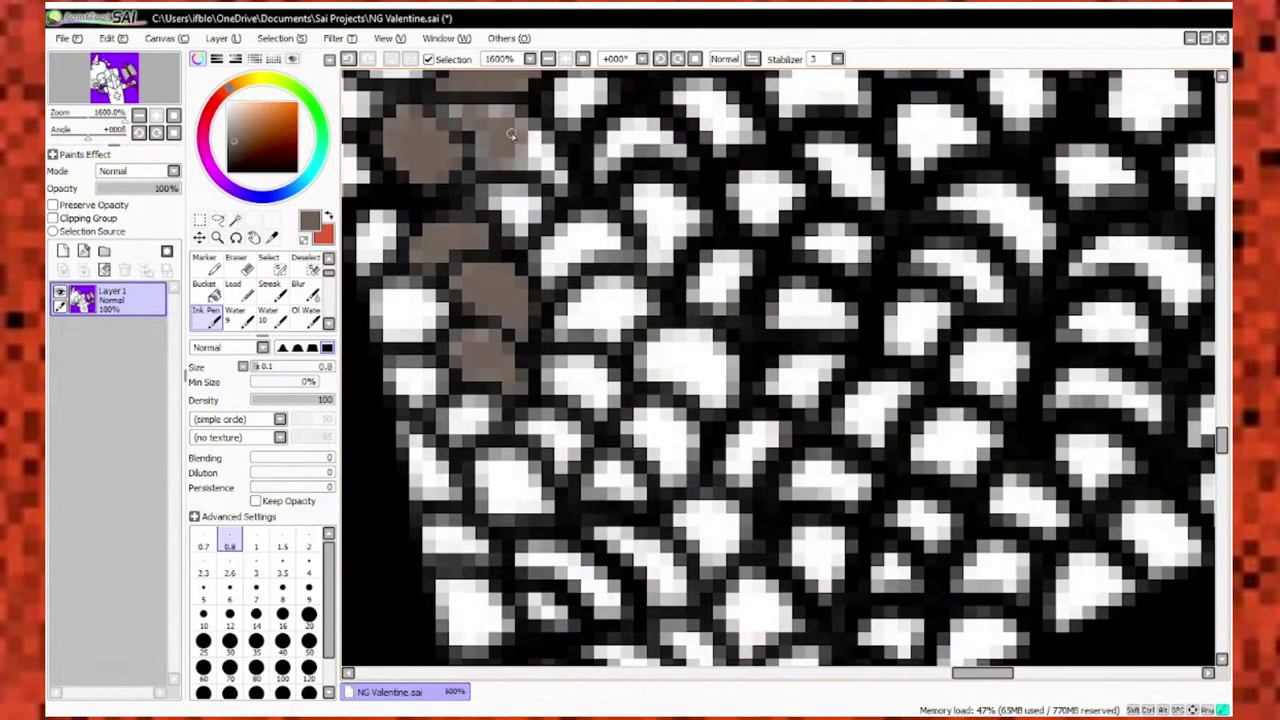
mouse_move(510, 218)
mouse_down()
mouse_move(452, 270)
mouse_move(493, 321)
mouse_move(464, 145)
mouse_move(490, 261)
mouse_move(543, 326)
mouse_up()
mouse_move(470, 200)
mouse_down()
mouse_move(545, 330)
mouse_move(529, 177)
mouse_move(605, 170)
mouse_up()
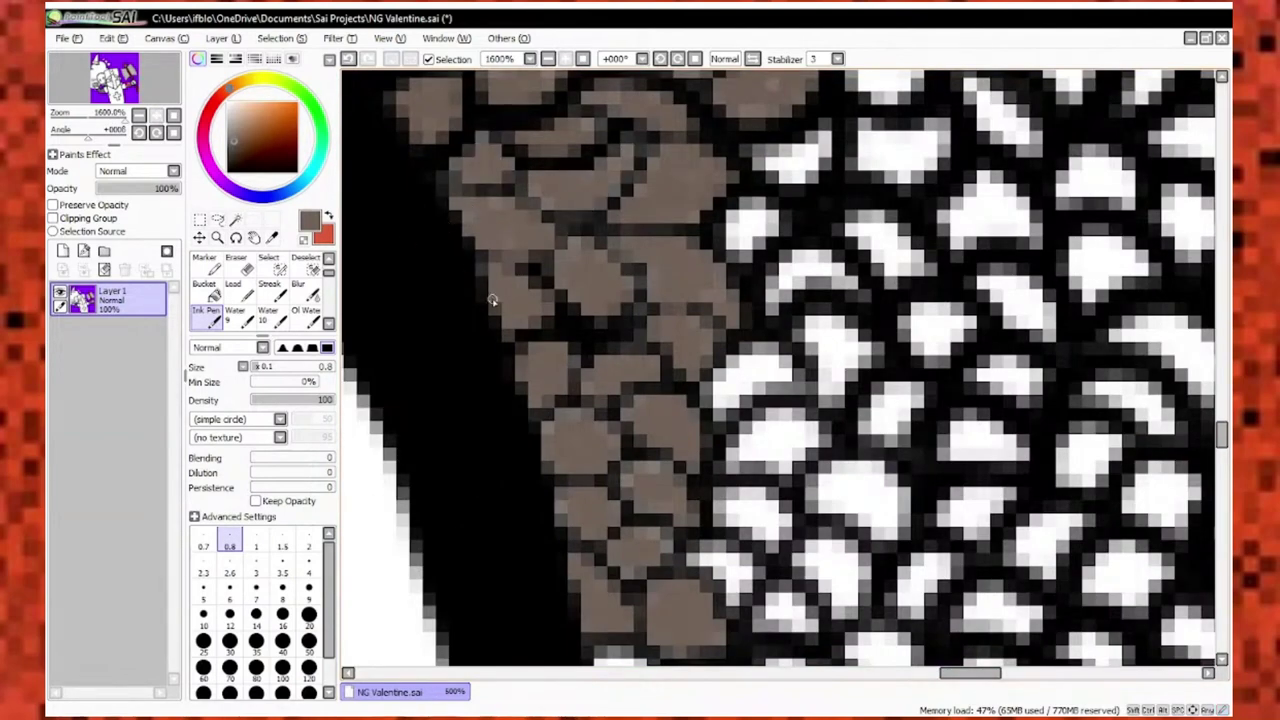
drag(533, 316, 584, 340)
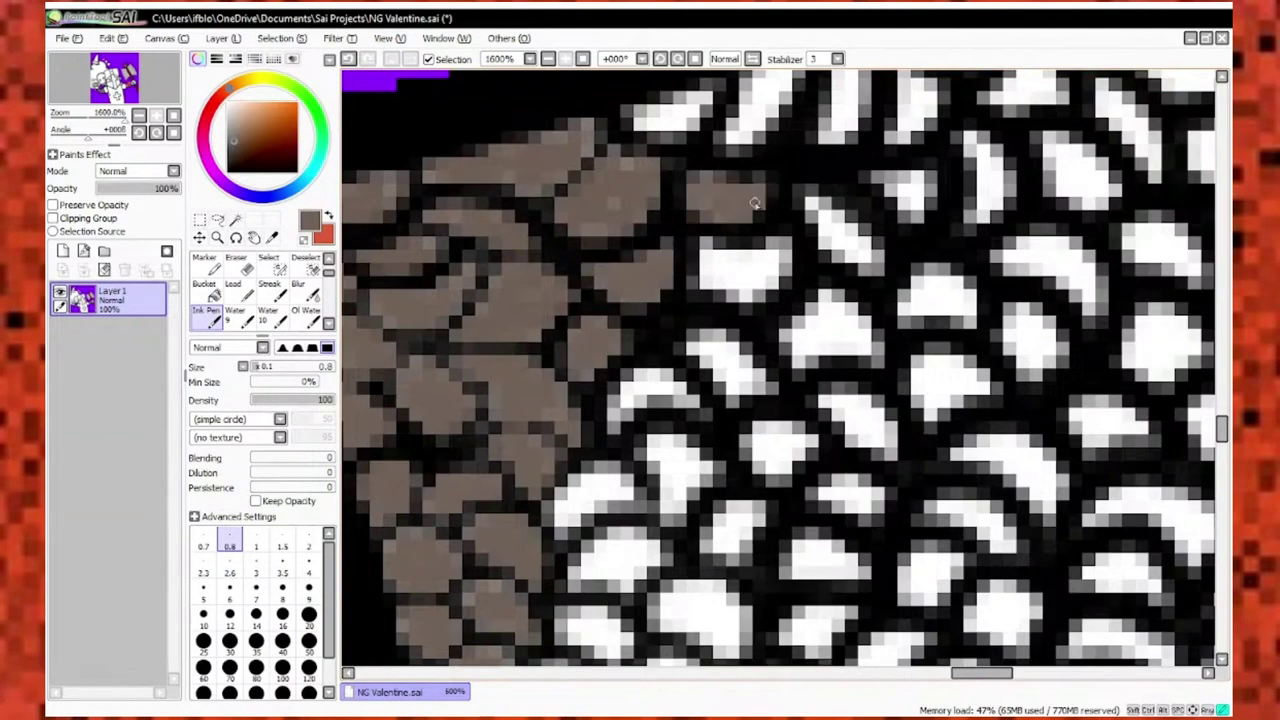
Extend the brownish grey across more scales along the chainmail's upper edge and inward from the coloured side.
drag(755, 203, 686, 183)
drag(758, 146, 677, 237)
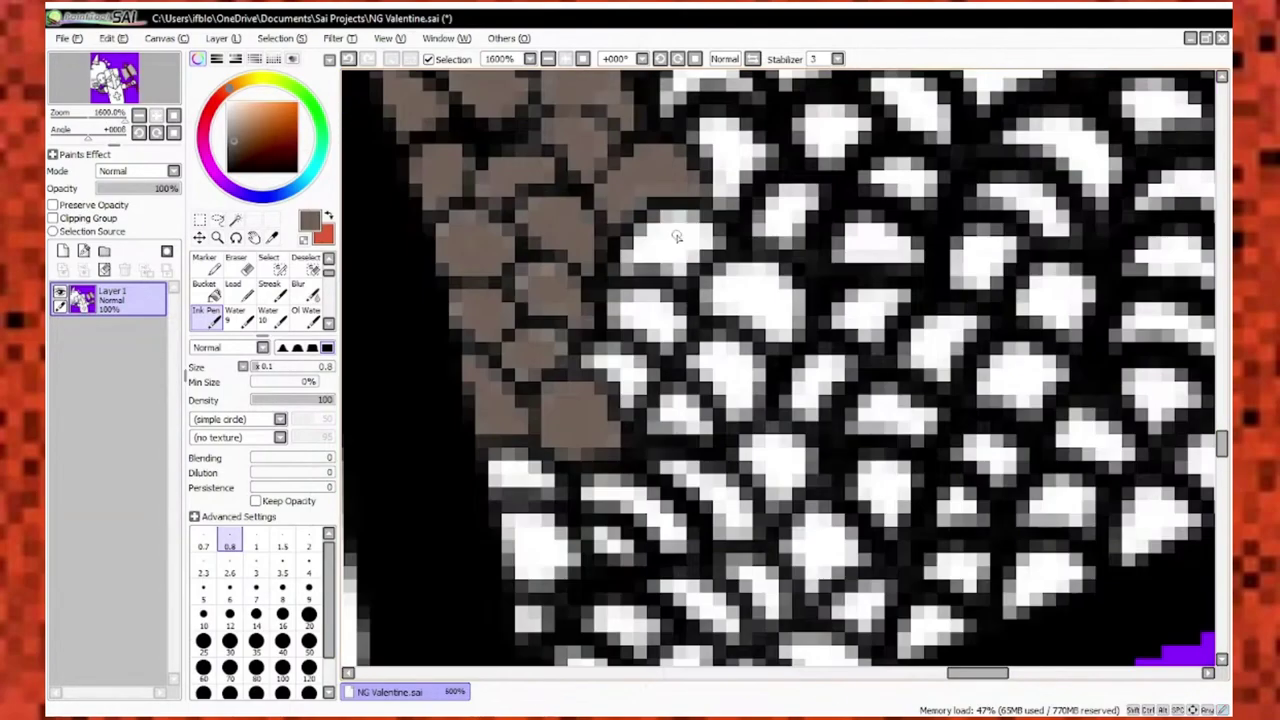
drag(737, 143, 632, 258)
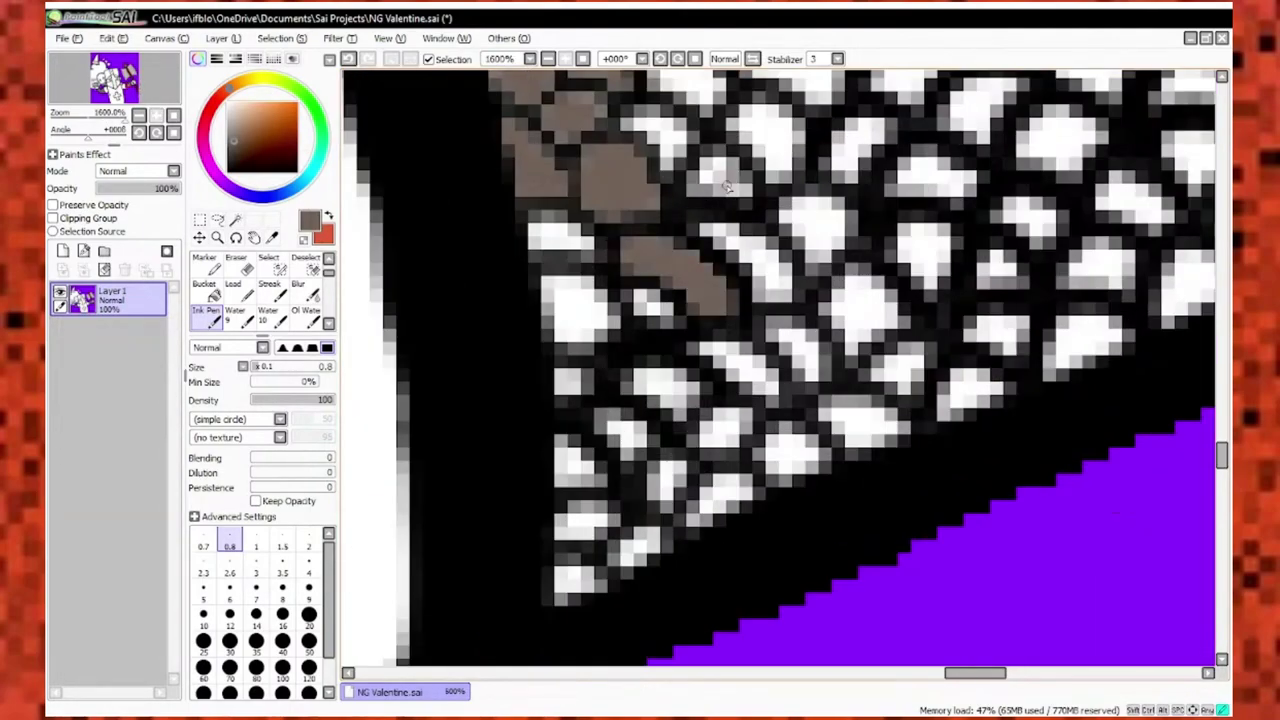
mouse_move(687, 146)
mouse_down()
mouse_move(730, 170)
mouse_move(606, 262)
mouse_up()
drag(662, 328, 597, 273)
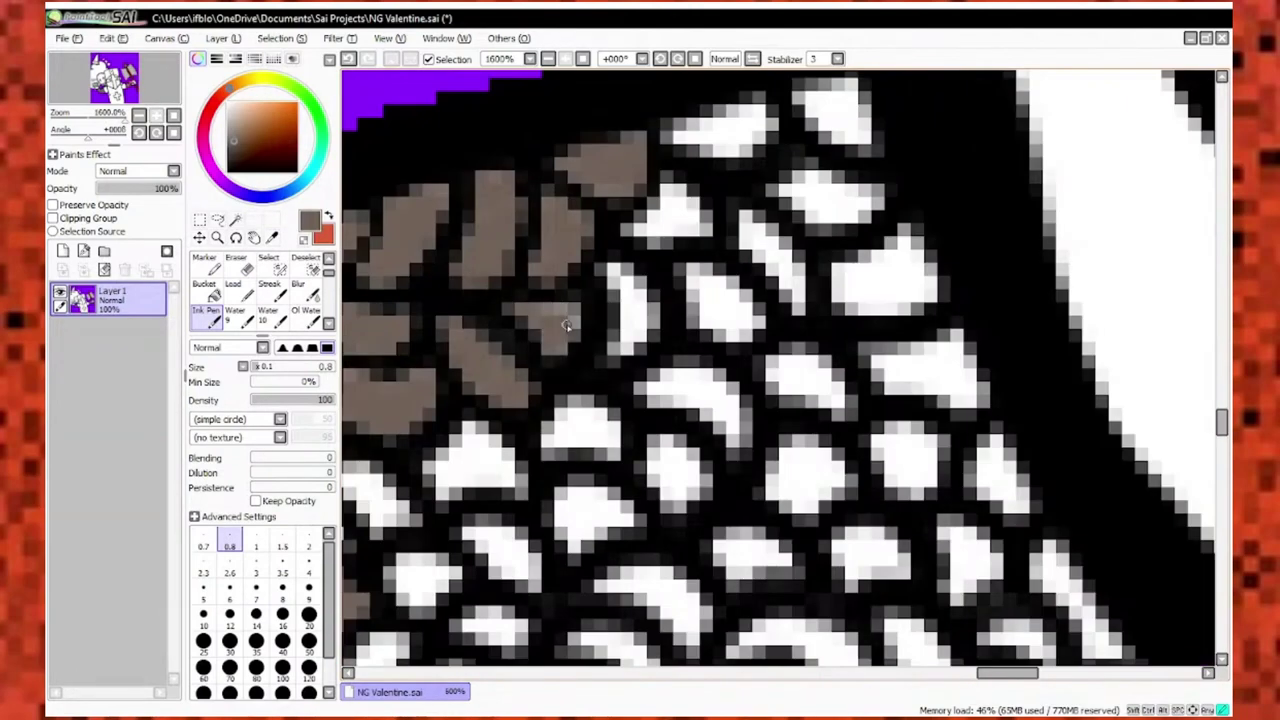
Colour the chainmail scales down the upper-arm side to the lower corner, and further inward from that side, brownish grey.
mouse_move(555, 333)
mouse_down()
mouse_move(655, 310)
mouse_move(705, 211)
mouse_move(675, 220)
mouse_move(770, 323)
mouse_move(766, 237)
mouse_move(800, 260)
mouse_move(701, 264)
mouse_move(830, 215)
mouse_up()
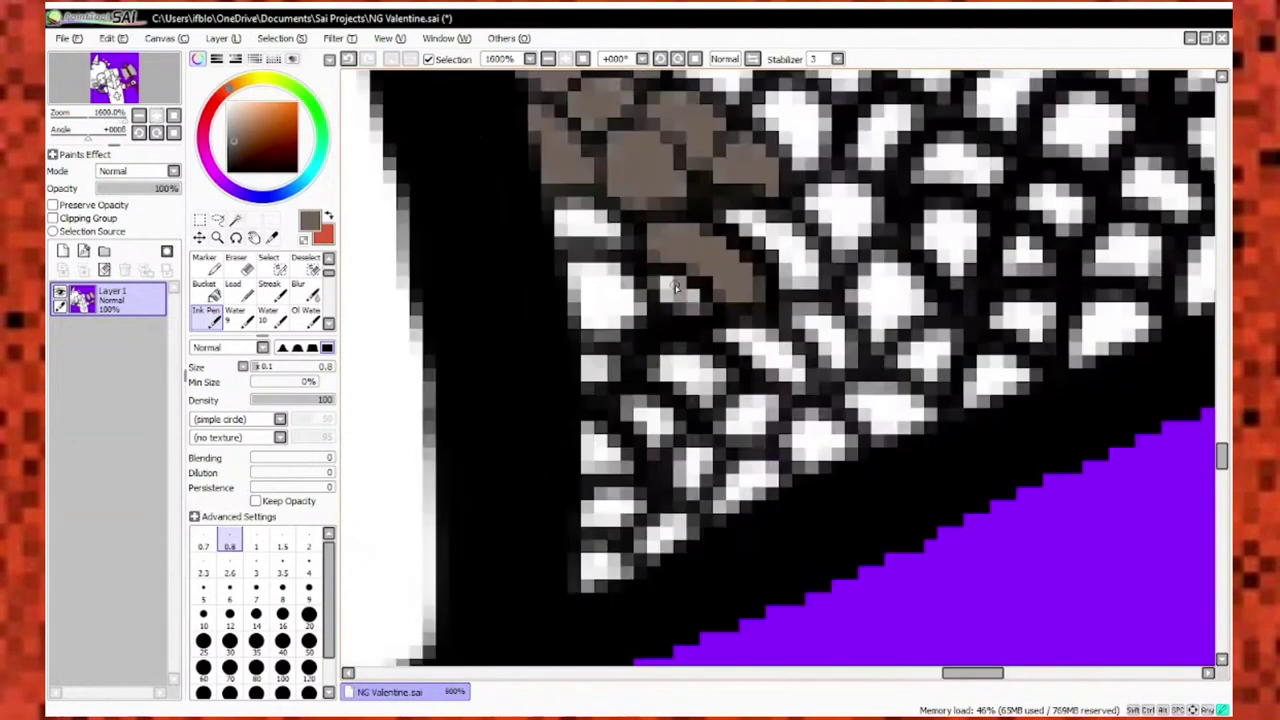
drag(675, 287, 627, 305)
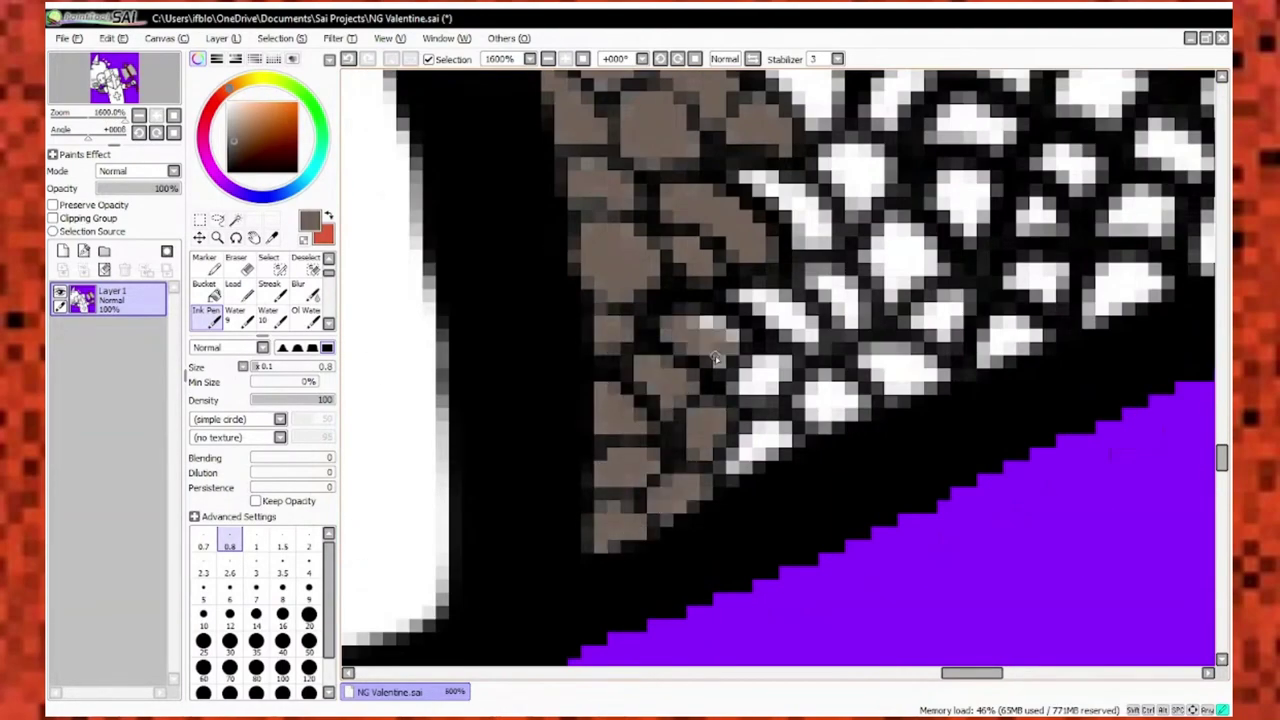
scroll(778, 416, up, 3)
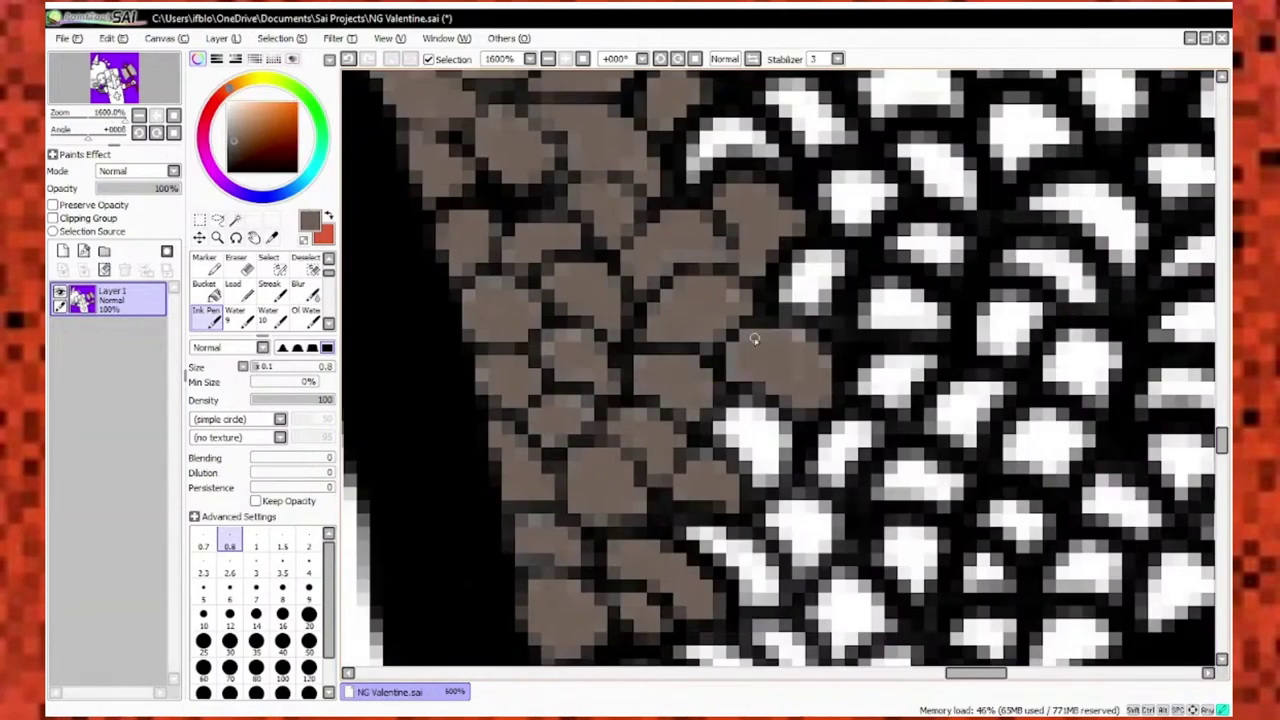
scroll(806, 263, up, 2)
drag(721, 331, 638, 407)
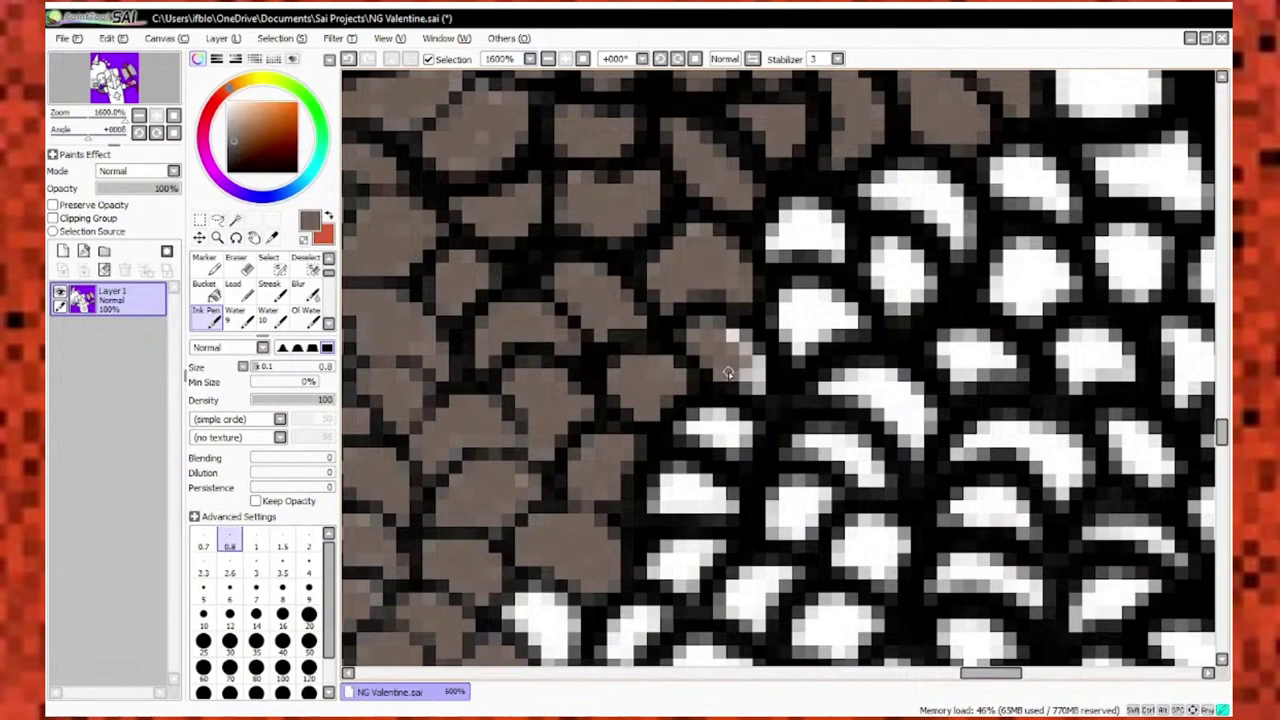
mouse_move(728, 372)
mouse_down()
mouse_move(828, 340)
mouse_move(835, 259)
mouse_move(690, 305)
mouse_move(785, 370)
mouse_move(700, 395)
mouse_up()
scroll(700, 395, down, 5)
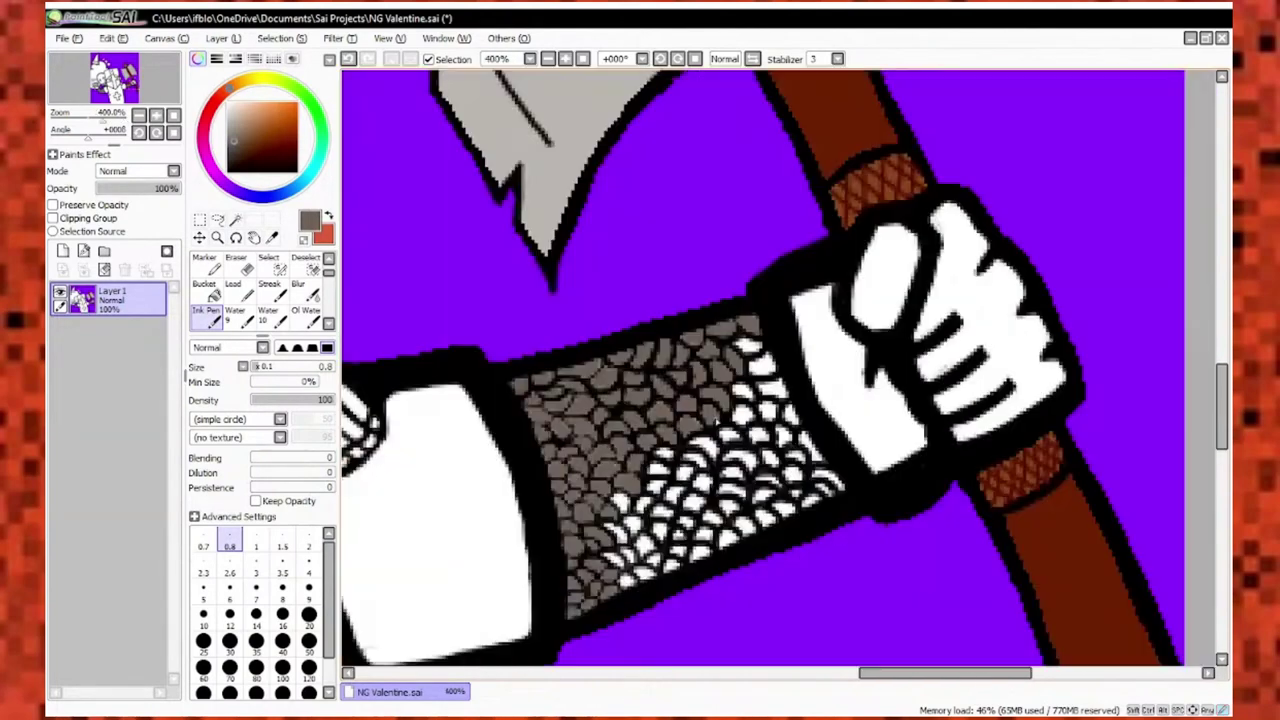
Fill the white scales along the start of the chainmail's lower edge and diagonally up towards its middle with brownish grey.
scroll(720, 380, up, 4)
scroll(720, 380, up, 1)
scroll(737, 320, down, 5)
scroll(699, 509, up, 5)
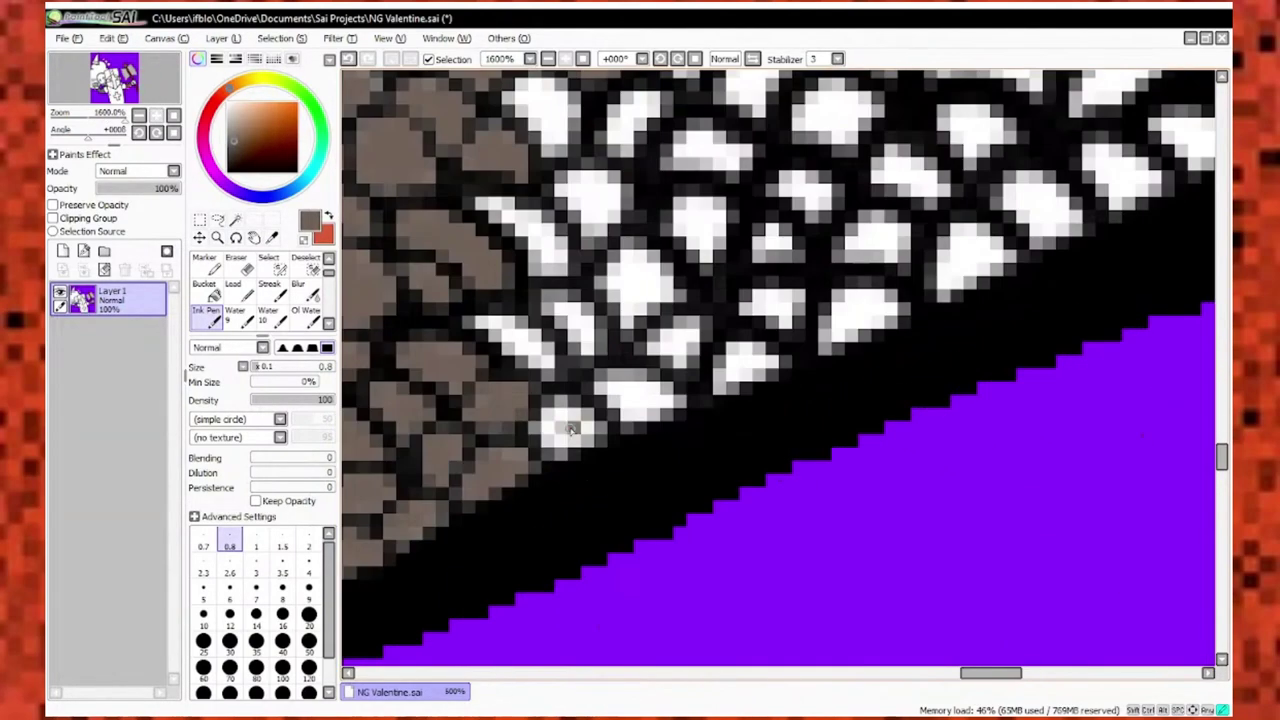
mouse_move(563, 423)
mouse_down()
mouse_move(480, 326)
mouse_move(546, 320)
mouse_move(557, 258)
mouse_move(514, 215)
mouse_move(589, 198)
mouse_move(569, 194)
mouse_move(564, 218)
mouse_move(523, 172)
mouse_move(642, 175)
mouse_up()
mouse_move(642, 368)
mouse_down()
mouse_move(633, 333)
mouse_move(567, 388)
mouse_move(581, 399)
mouse_move(613, 342)
mouse_up()
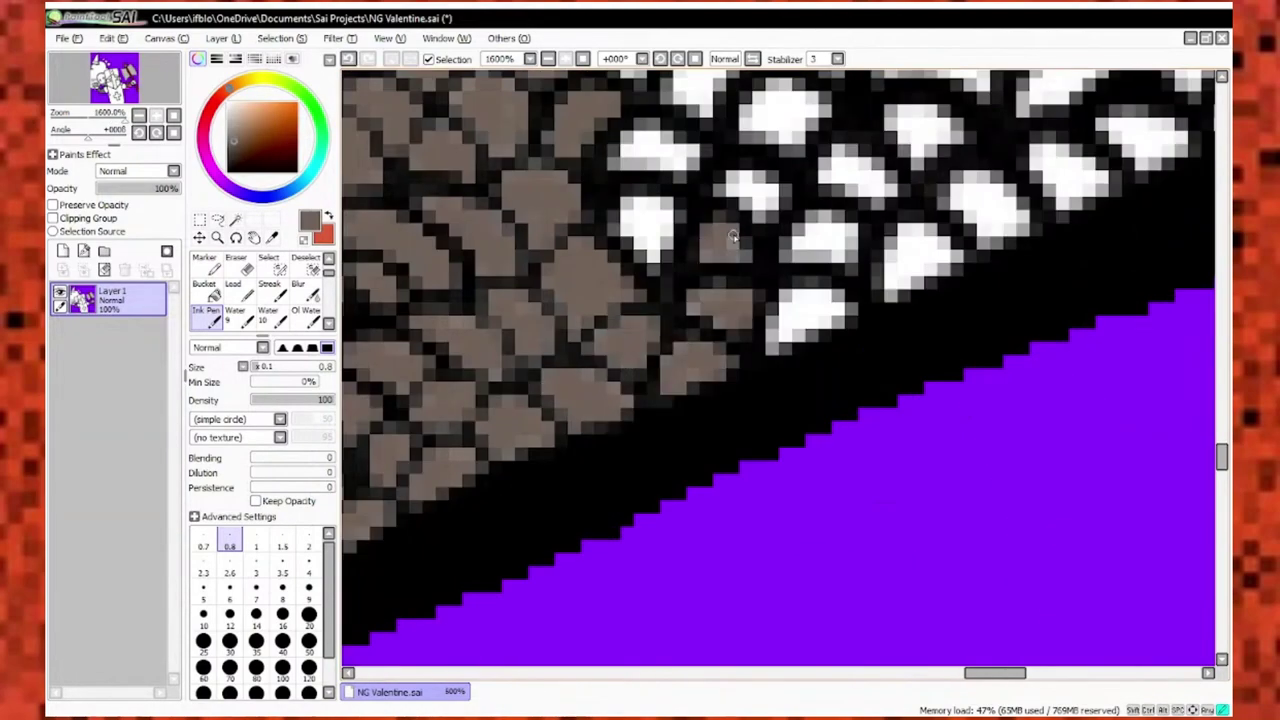
scroll(628, 240, up, 2)
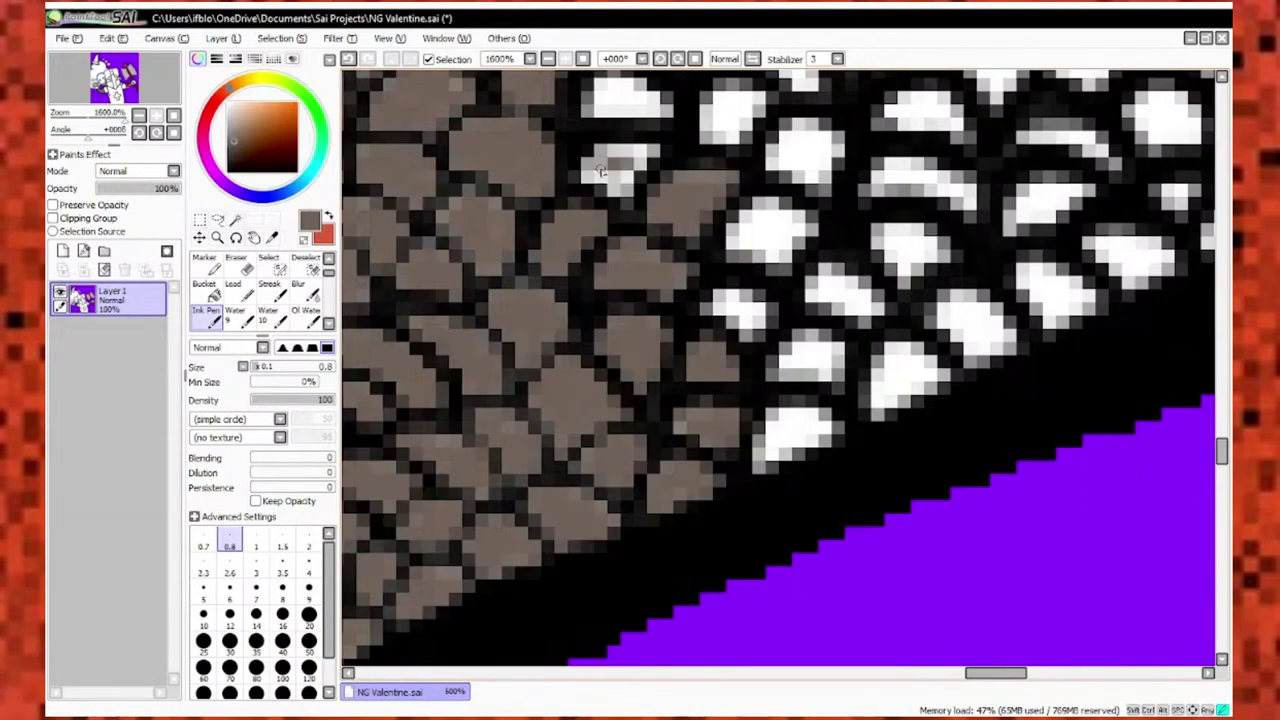
scroll(582, 176, up, 3)
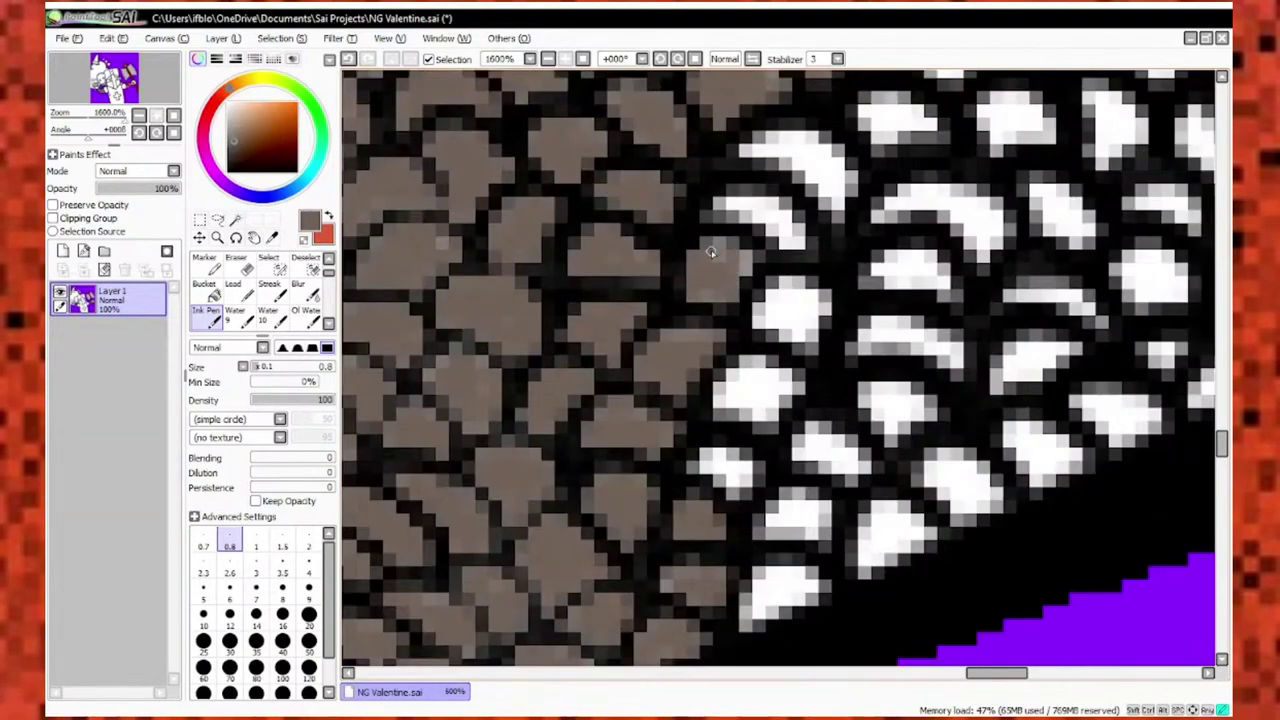
Colour the curved and rounded scales in the middle of the chainmail and down towards its lower edge brownish grey.
drag(711, 252, 795, 240)
drag(840, 195, 800, 155)
drag(790, 300, 731, 264)
scroll(786, 286, down, 2)
scroll(731, 264, up, 2)
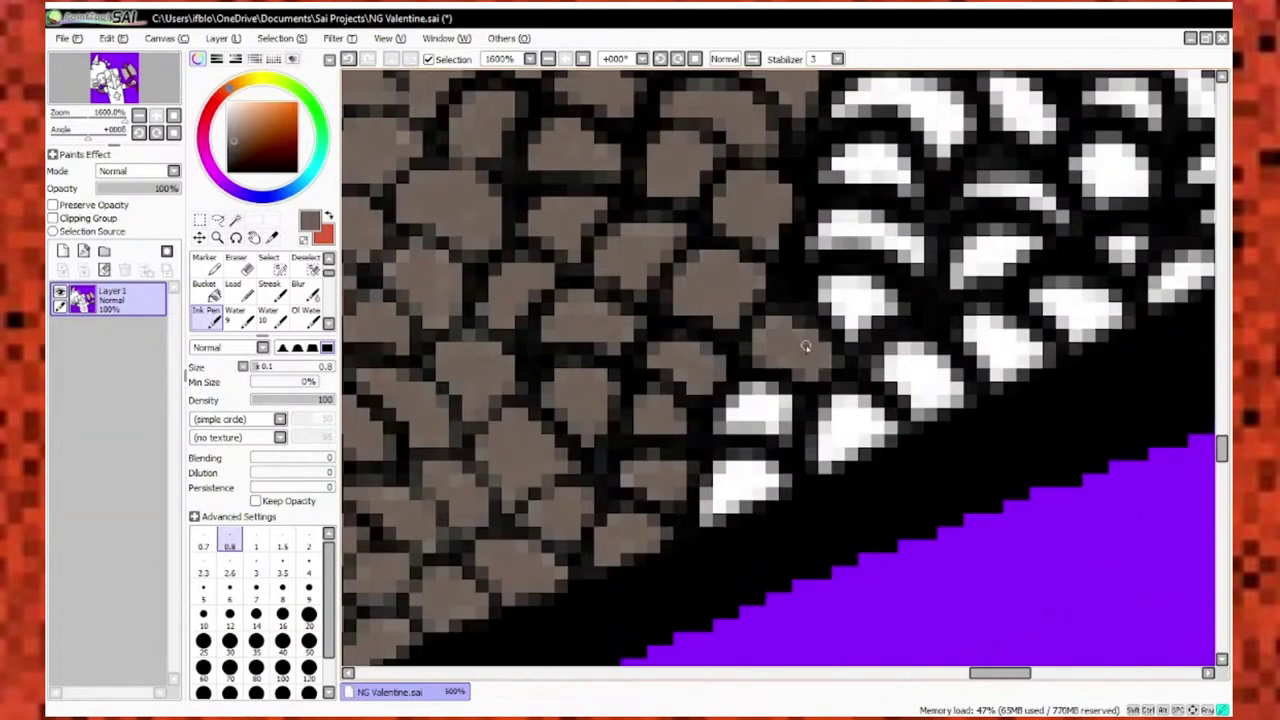
mouse_move(790, 405)
mouse_down()
mouse_move(730, 430)
mouse_move(712, 520)
mouse_up()
Extend the brownish grey over the scales between the chainmail's centre and the upper part of its wrist side.
scroll(730, 480, up, 2)
drag(830, 220, 730, 200)
mouse_move(810, 310)
mouse_down()
mouse_move(780, 296)
mouse_move(840, 305)
mouse_up()
mouse_move(790, 380)
mouse_down()
mouse_move(810, 410)
mouse_move(900, 420)
mouse_move(905, 395)
mouse_up()
mouse_move(705, 400)
mouse_down()
mouse_move(673, 412)
mouse_move(690, 445)
mouse_up()
scroll(735, 405, down, 2)
scroll(700, 440, up, 2)
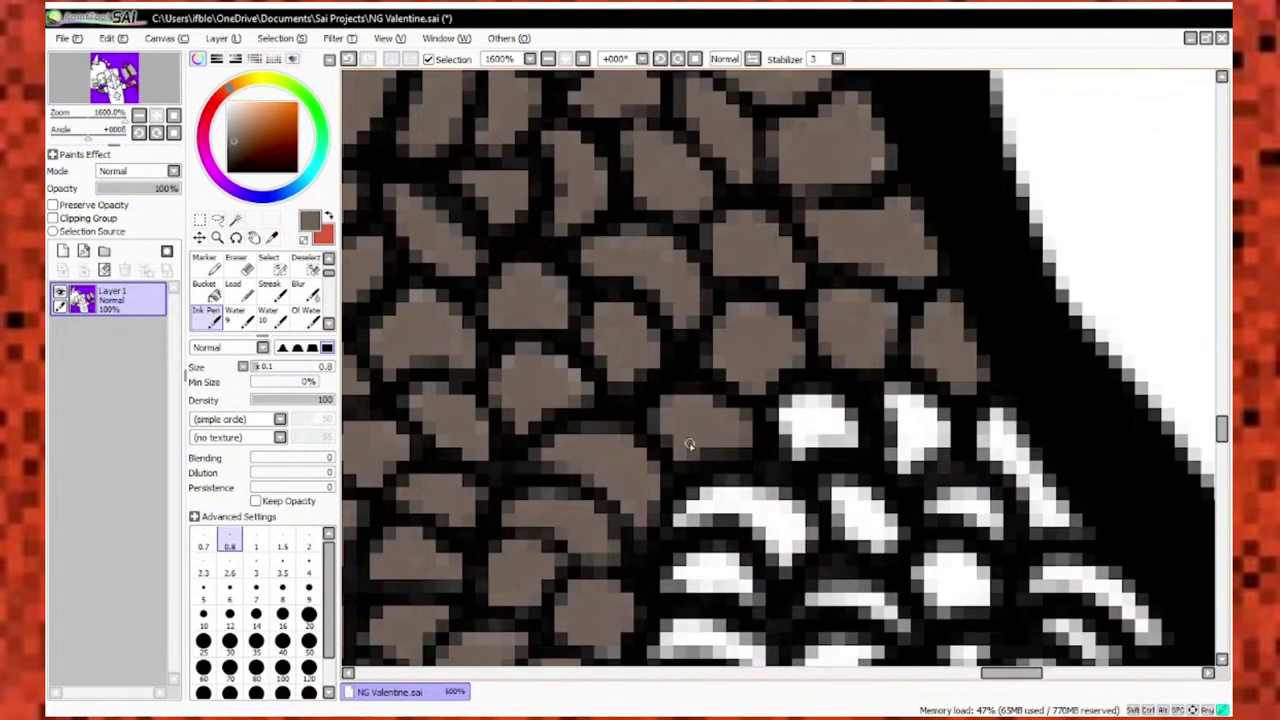
Colour the chainmail scales down the side next to the glove and the neighbouring inner ones brownish grey.
mouse_move(898, 395)
mouse_down()
mouse_move(980, 448)
mouse_move(1038, 516)
mouse_move(960, 515)
mouse_up()
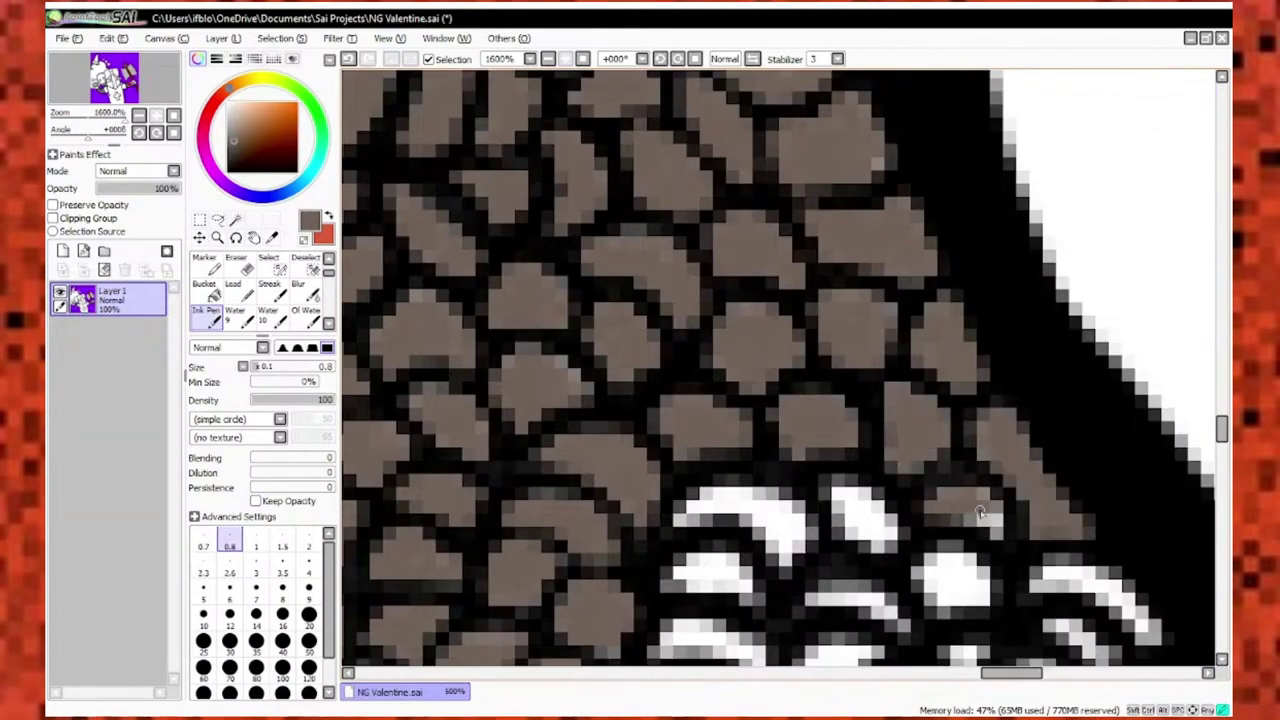
scroll(980, 500, down, 1)
scroll(900, 460, up, 1)
mouse_move(900, 480)
mouse_down()
mouse_move(837, 431)
mouse_move(1042, 433)
mouse_move(1043, 446)
mouse_move(957, 480)
mouse_move(1033, 469)
mouse_move(988, 336)
mouse_up()
scroll(990, 450, down, 2)
drag(998, 265, 1040, 285)
scroll(1000, 280, down, 1)
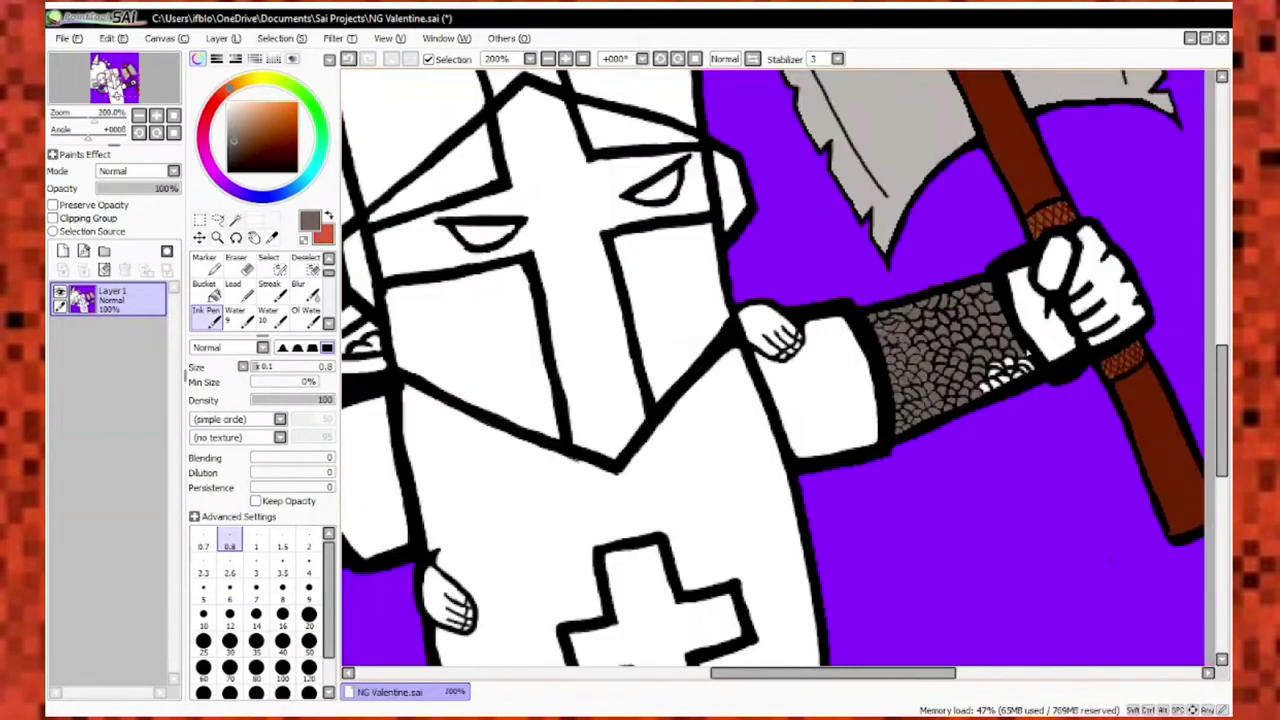
Fill the last white scales in the chainmail's lower corner by the wrist with brownish grey.
scroll(750, 340, up, 1)
drag(790, 330, 700, 350)
drag(770, 385, 690, 425)
mouse_move(670, 495)
mouse_down()
mouse_move(623, 510)
mouse_move(855, 440)
mouse_move(880, 385)
mouse_up()
drag(815, 310, 885, 337)
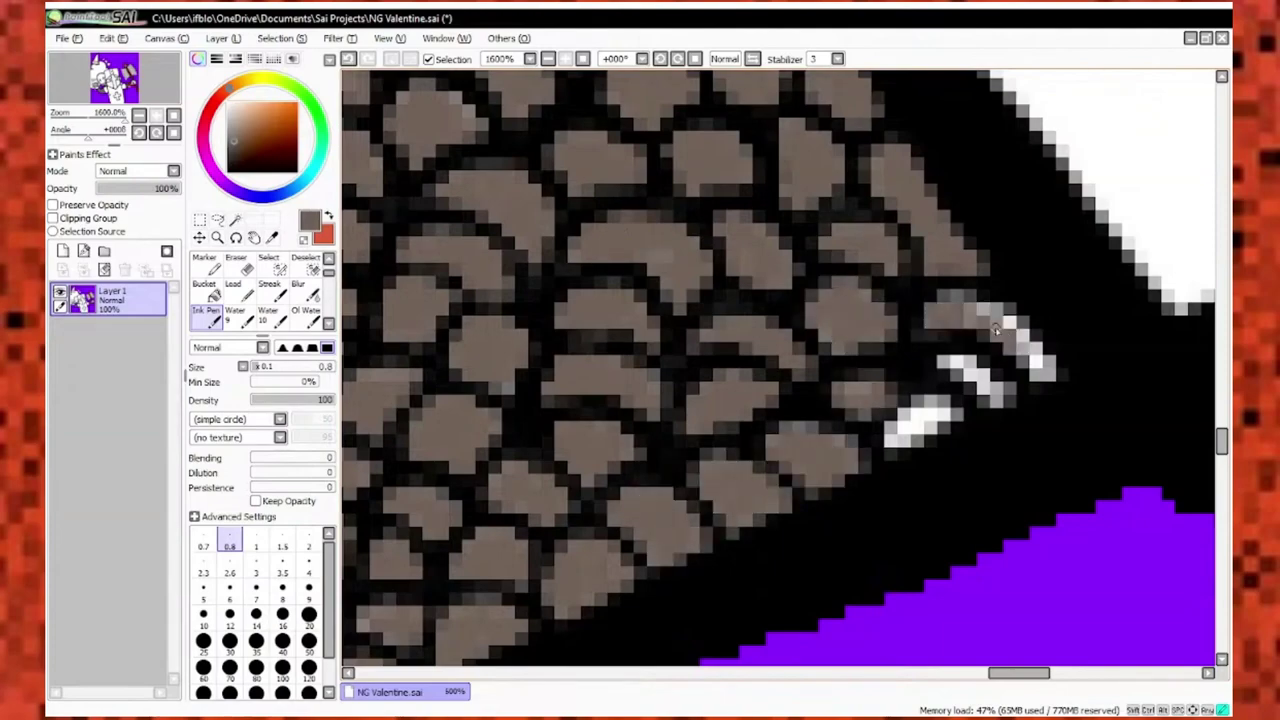
mouse_move(996, 330)
mouse_down()
mouse_move(975, 390)
mouse_move(895, 435)
mouse_up()
scroll(943, 434, down, 1)
Sharpen the outlines between the scales in the upper corner and along the upper-arm side with black at brush size 0.7.
drag(600, 390, 625, 410)
scroll(636, 480, up, 2)
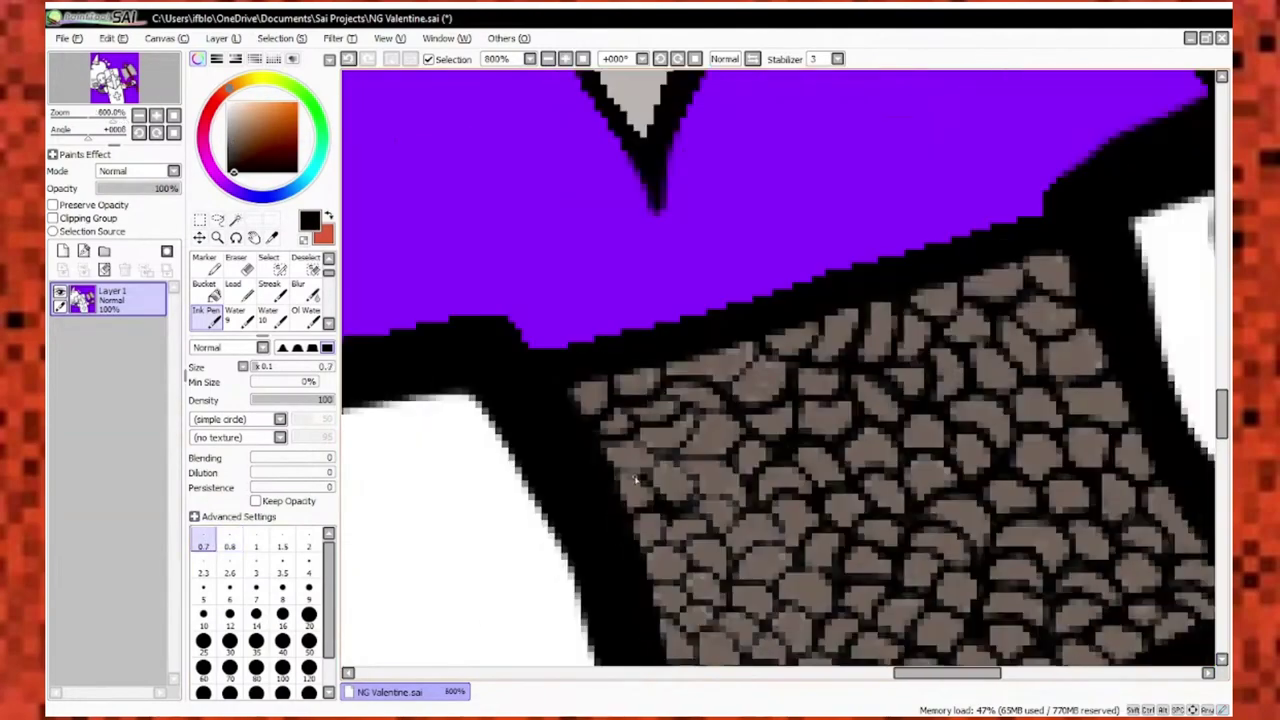
scroll(636, 480, up, 1)
scroll(586, 457, down, 1)
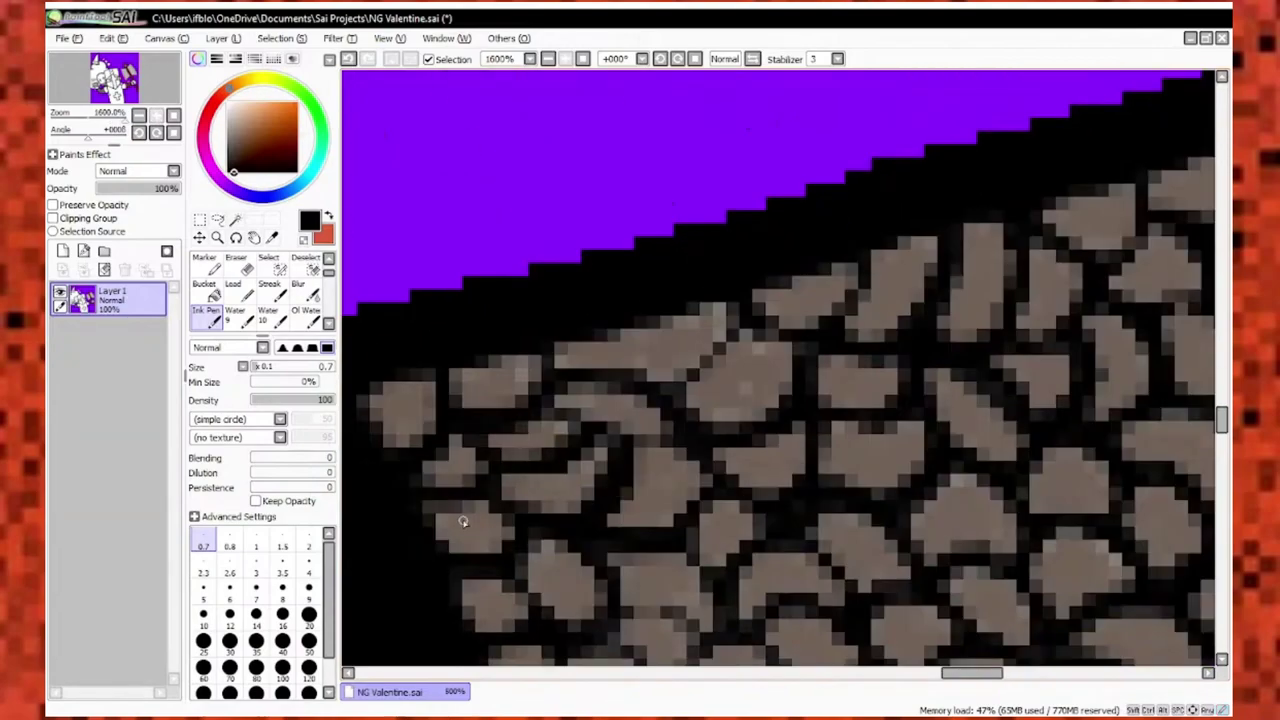
scroll(457, 520, up, 1)
scroll(586, 533, down, 1)
scroll(630, 500, up, 1)
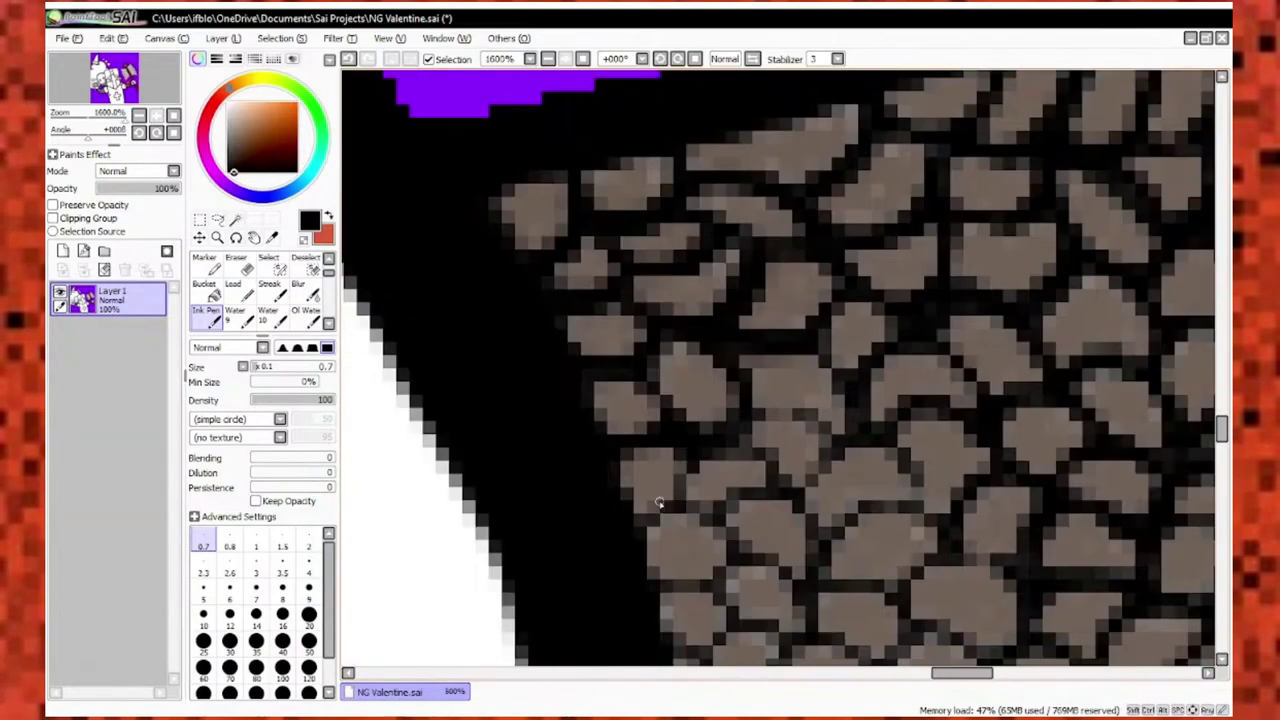
scroll(630, 500, down, 1)
scroll(700, 430, up, 1)
scroll(745, 383, down, 1)
scroll(720, 420, up, 1)
scroll(690, 480, down, 1)
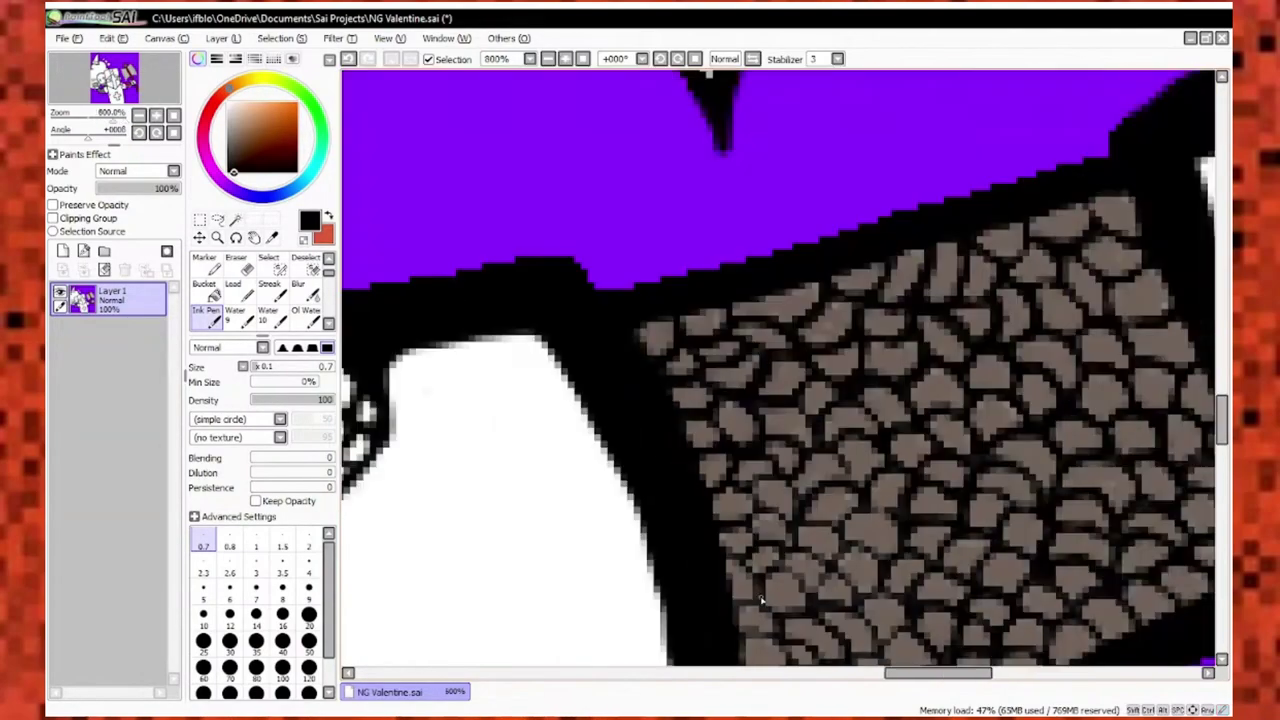
Retouch the black outlines around the scales along the chainmail's lower edge, from the upper arm towards the wrist.
scroll(670, 510, up, 1)
scroll(771, 471, down, 1)
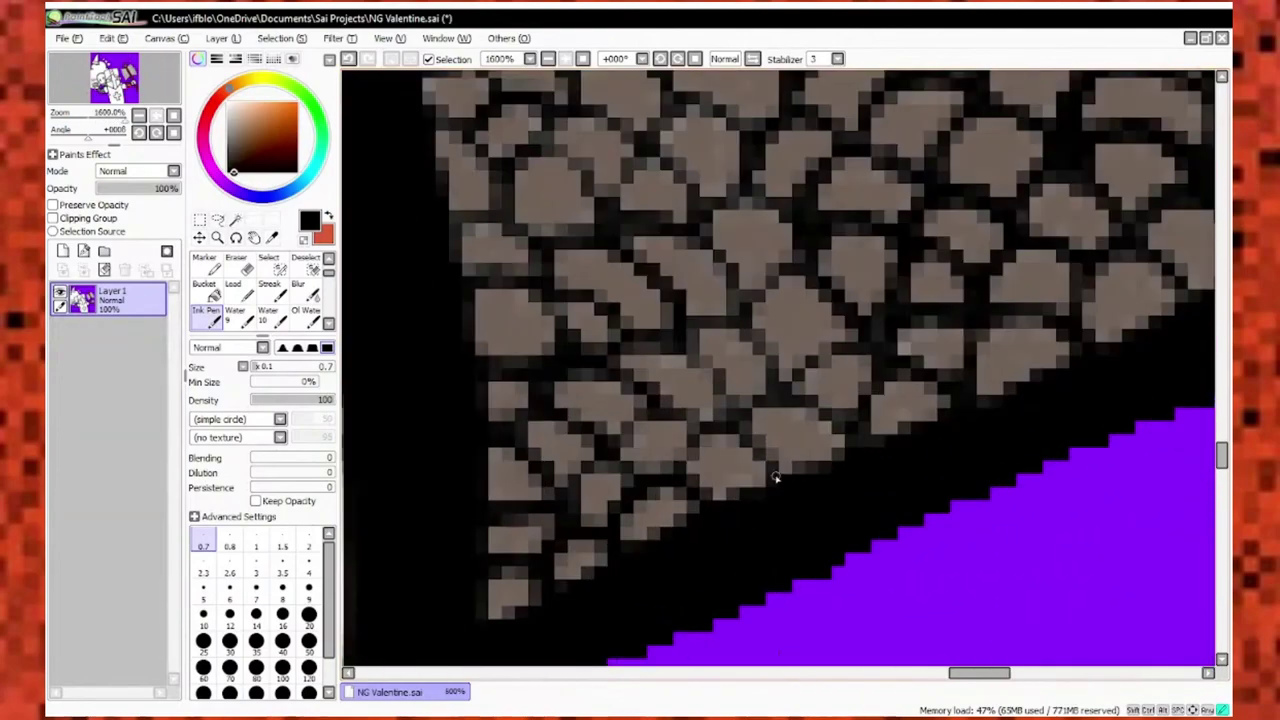
scroll(760, 455, down, 2)
scroll(703, 487, up, 2)
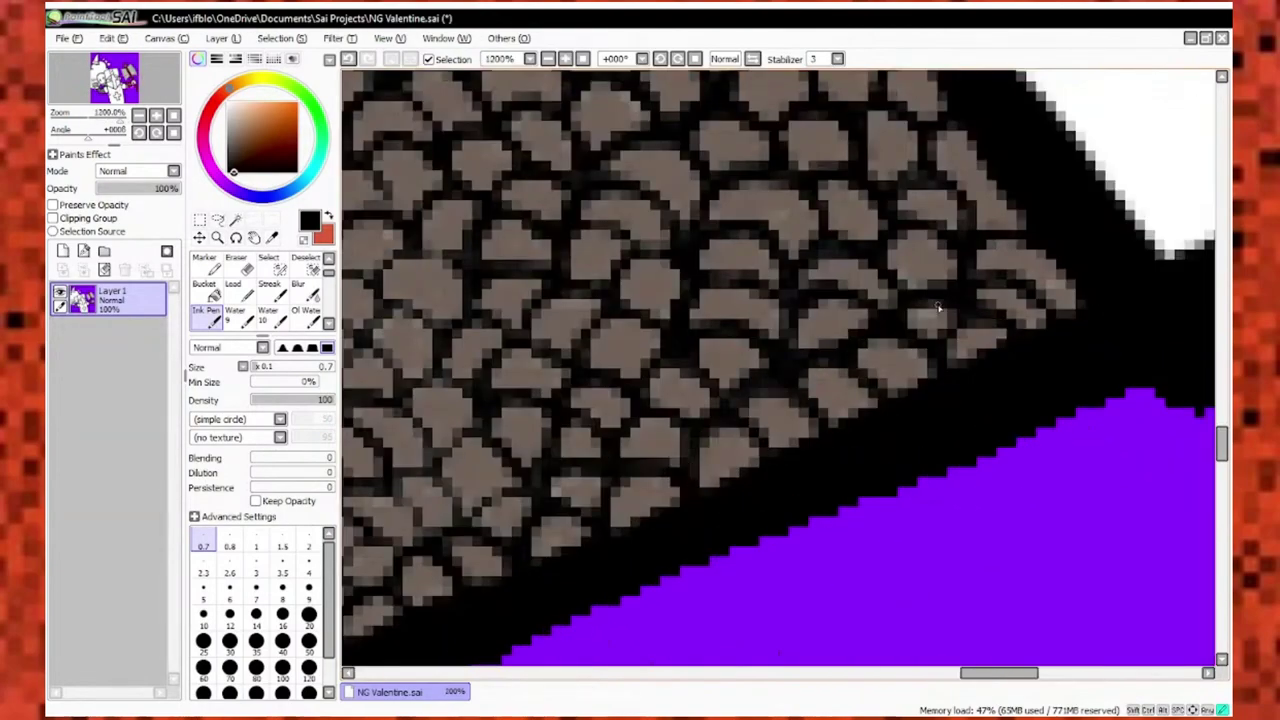
scroll(938, 308, down, 5)
scroll(709, 411, up, 5)
scroll(528, 503, down, 3)
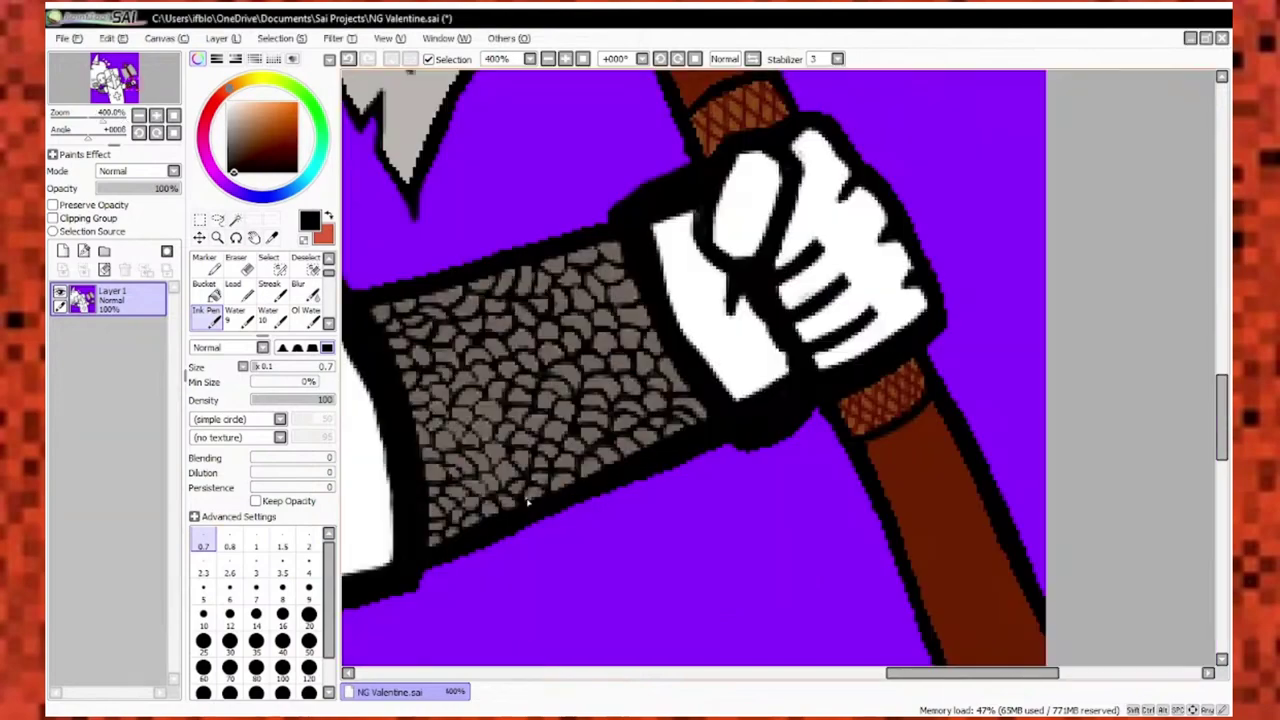
Clean up the black gaps between the small scales near the upper arm and in the lower wrist corner.
scroll(528, 503, down, 2)
scroll(528, 503, up, 3)
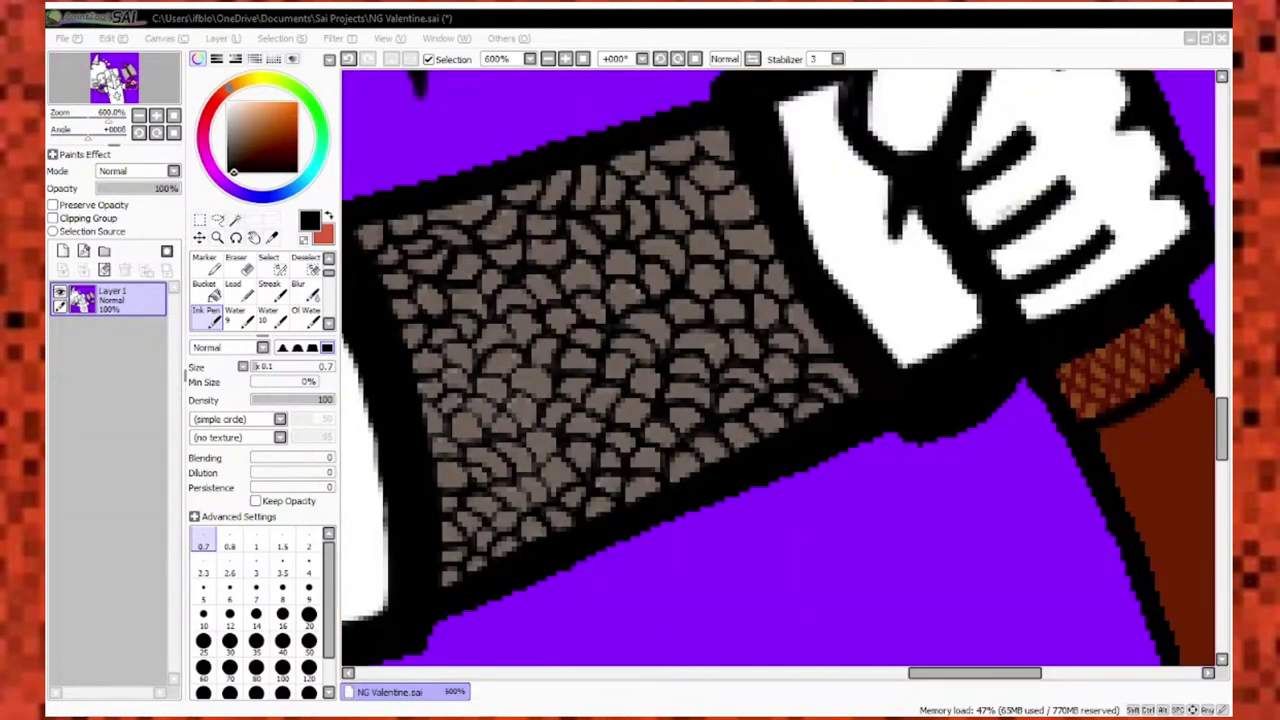
scroll(438, 265, down, 1)
scroll(438, 265, up, 3)
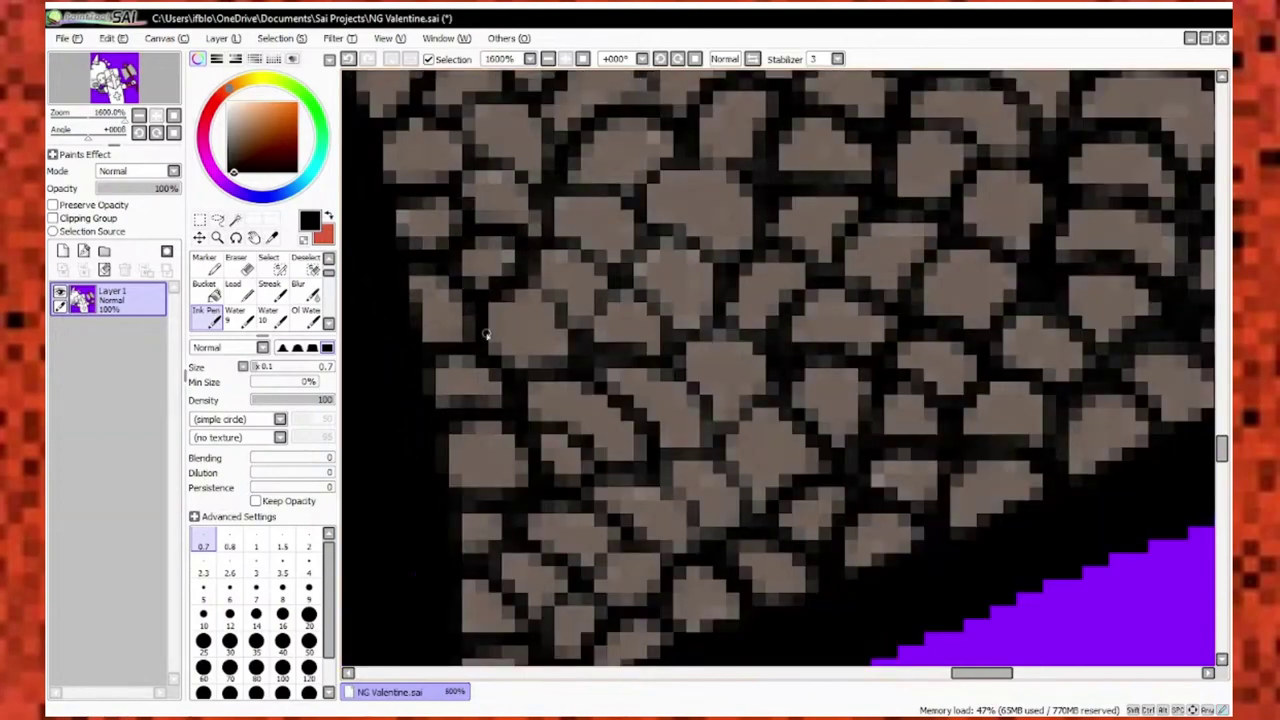
scroll(675, 341, down, 4)
scroll(550, 450, up, 4)
scroll(537, 514, down, 4)
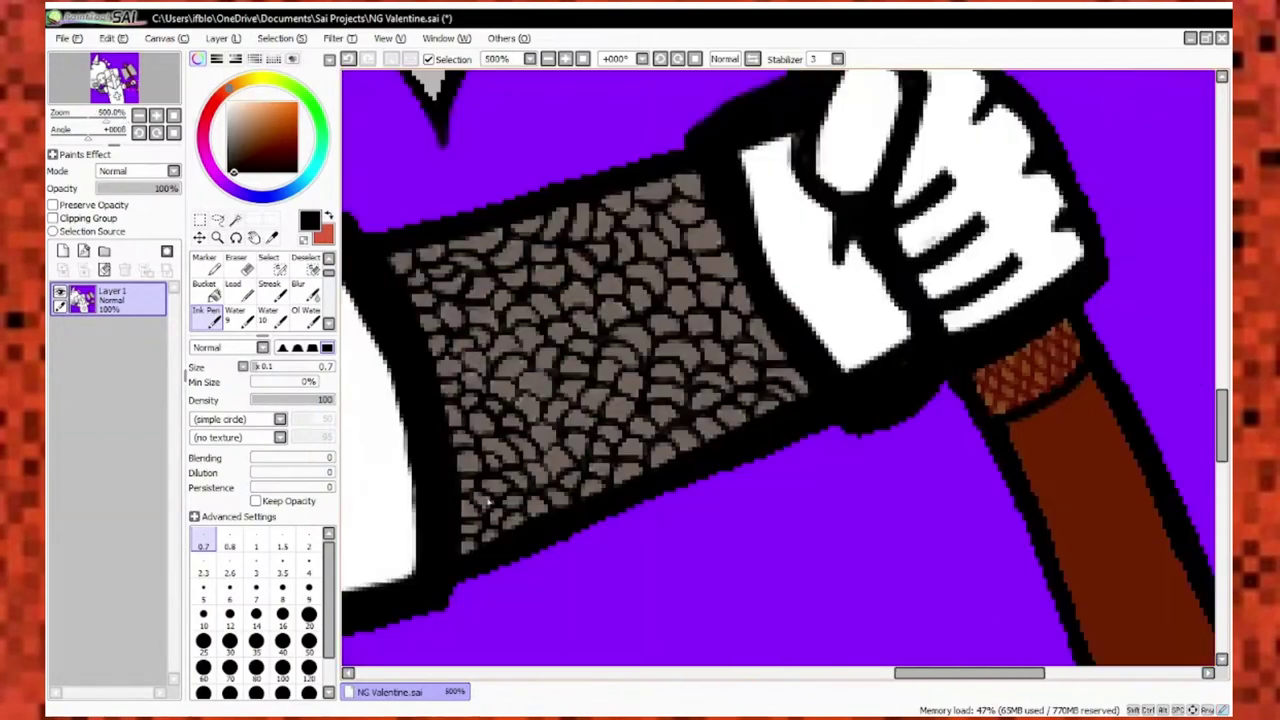
scroll(689, 402, up, 4)
scroll(845, 443, down, 4)
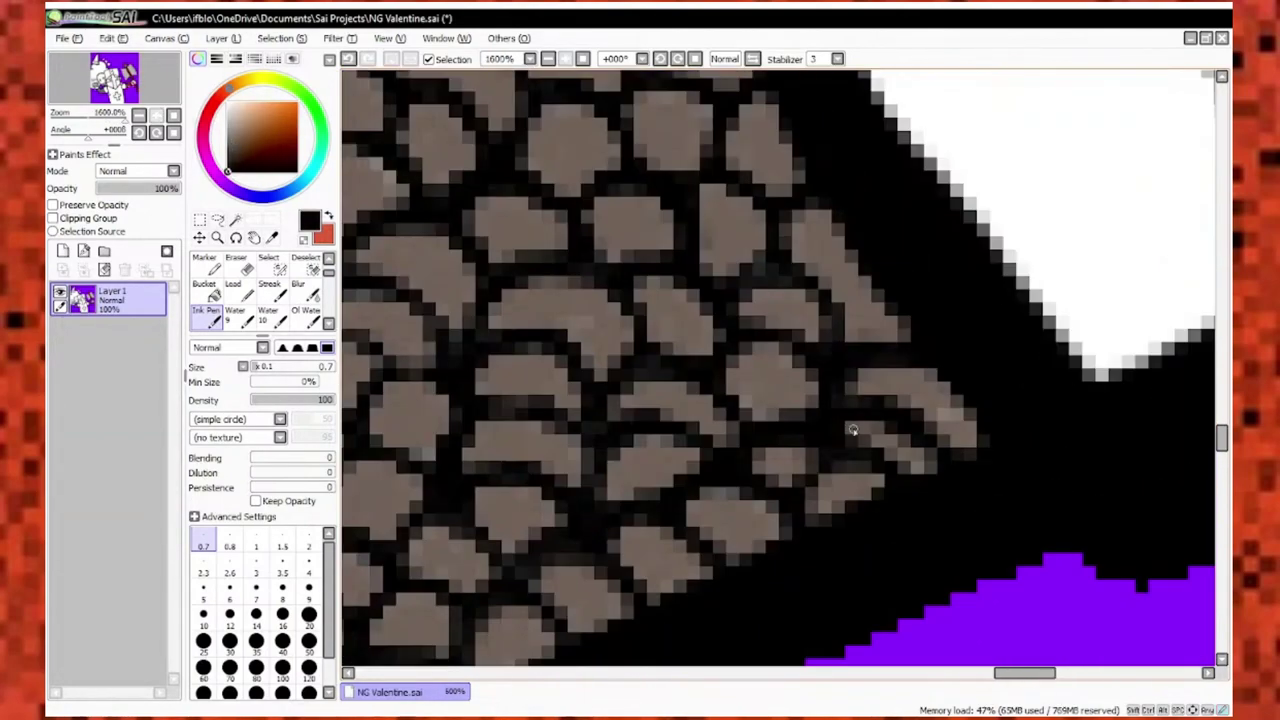
scroll(486, 343, up, 4)
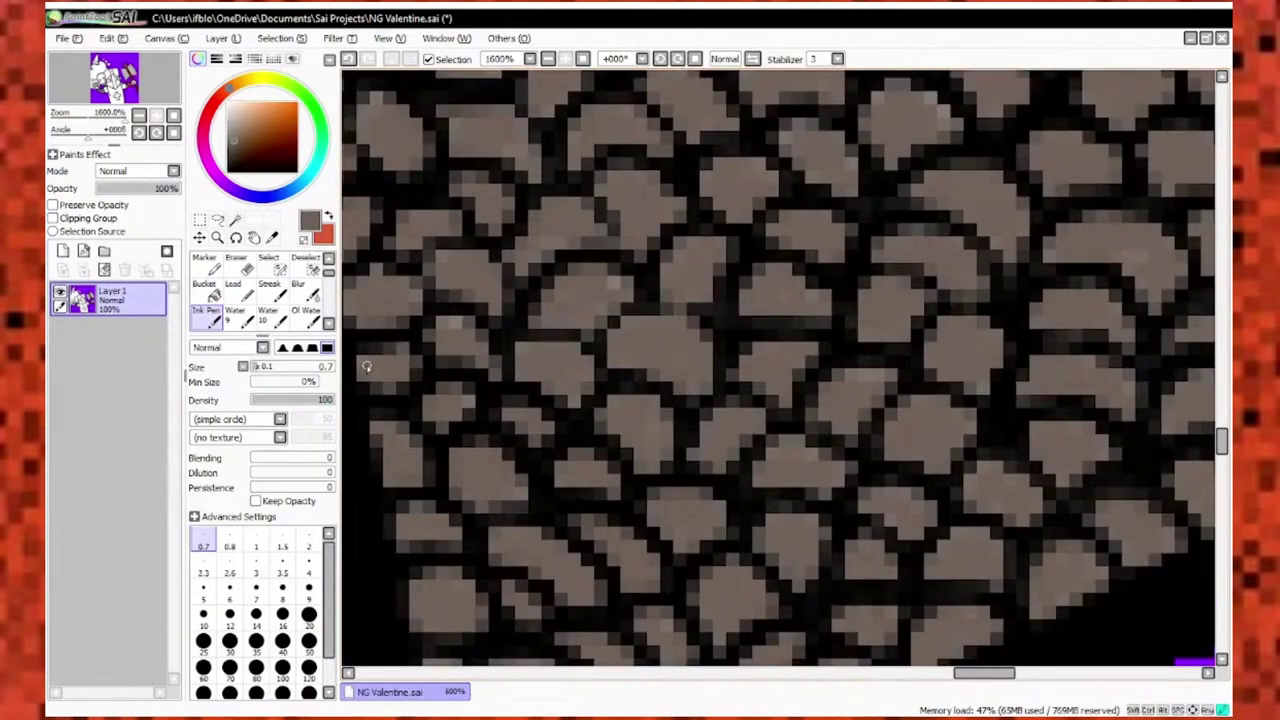
Sample the scales' brownish grey and touch up uneven scale edges on the upper-arm half of the chainmail.
alt+click(502, 342)
scroll(509, 311, down, 1)
scroll(509, 311, up, 1)
scroll(722, 338, down, 4)
scroll(715, 345, up, 4)
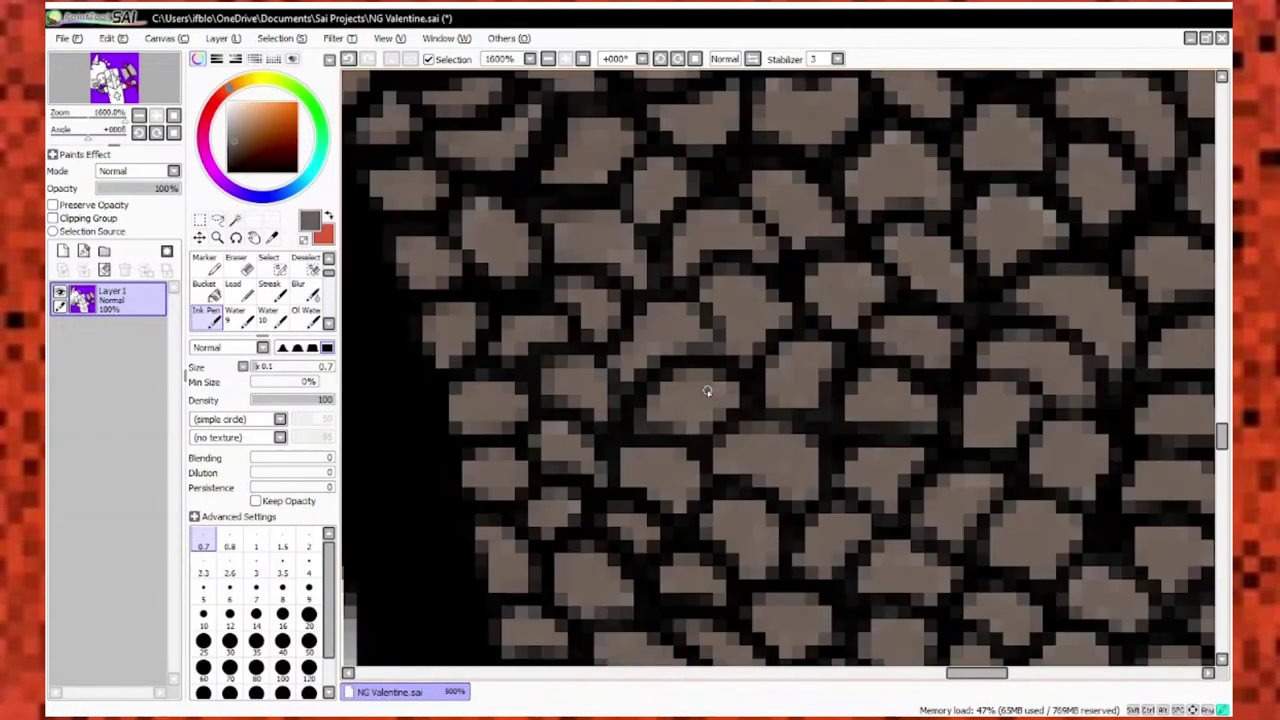
scroll(715, 345, down, 4)
scroll(720, 340, up, 4)
scroll(720, 340, down, 4)
scroll(713, 342, up, 4)
Refine the remaining scale shapes and outlines across the chainmail's middle and upper wrist corner with black and brownish grey.
scroll(713, 342, down, 3)
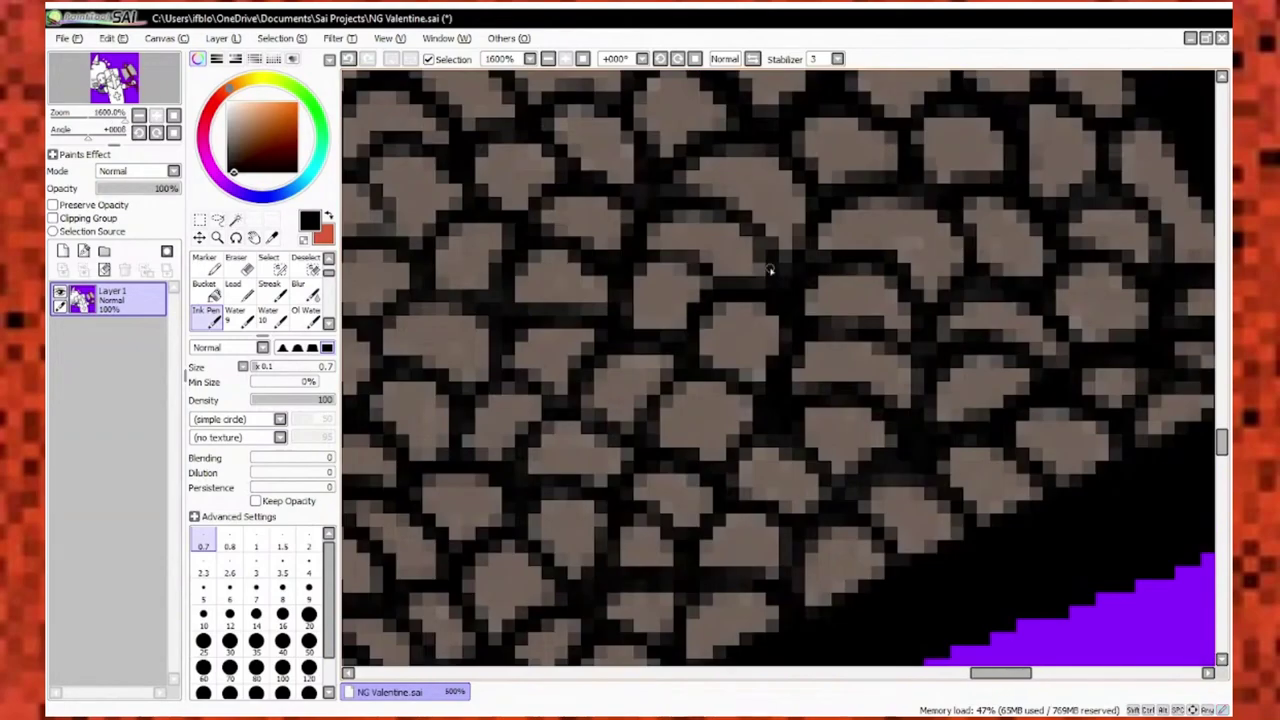
scroll(808, 451, up, 3)
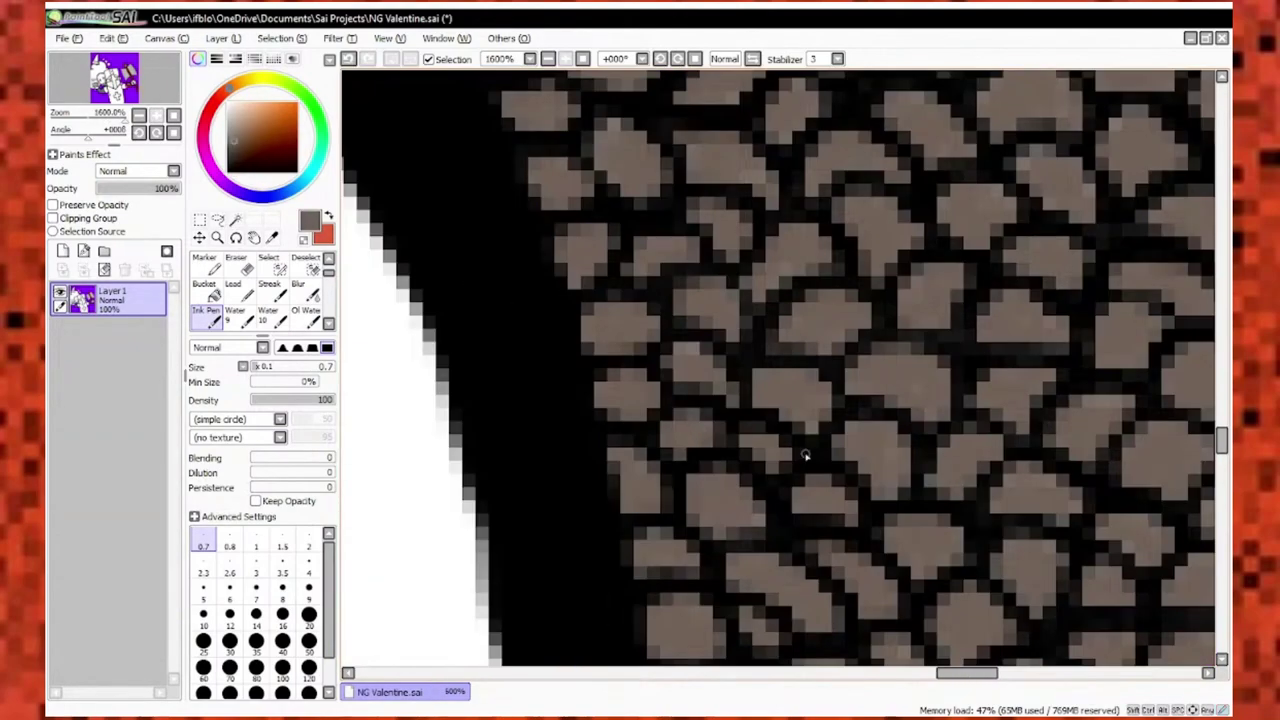
scroll(800, 440, down, 4)
scroll(786, 422, up, 4)
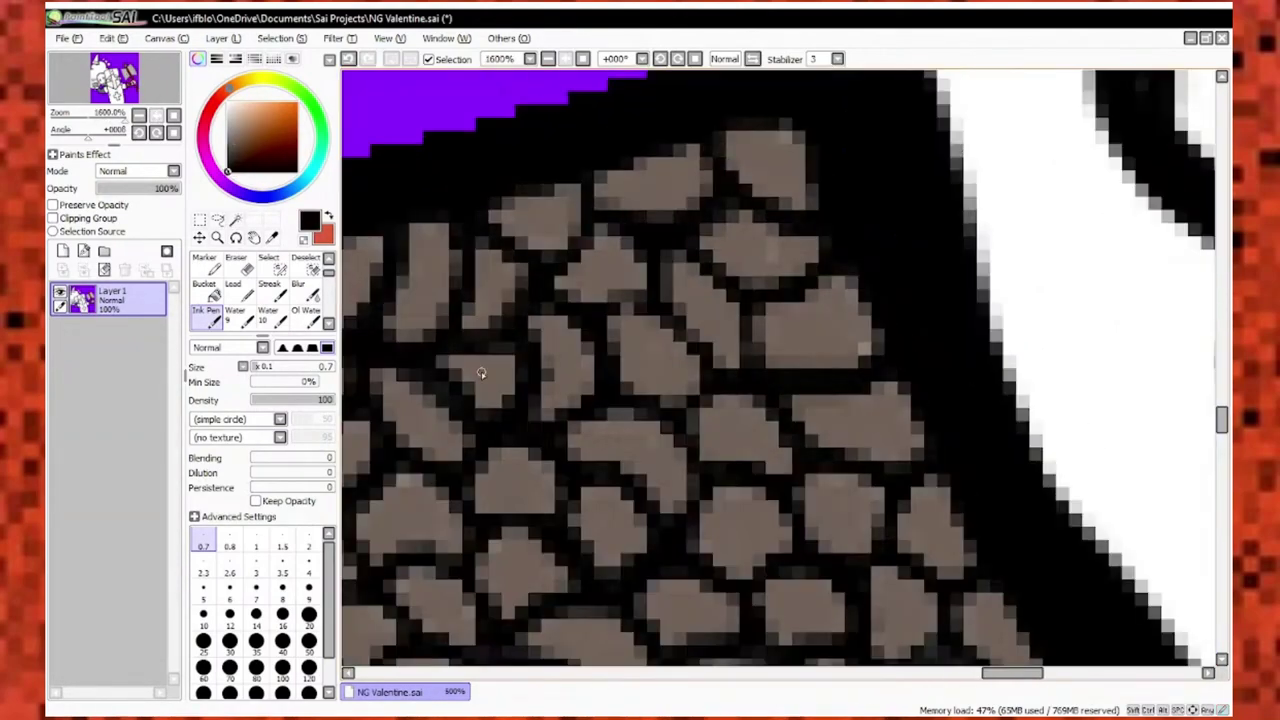
scroll(580, 345, down, 3)
scroll(500, 500, up, 3)
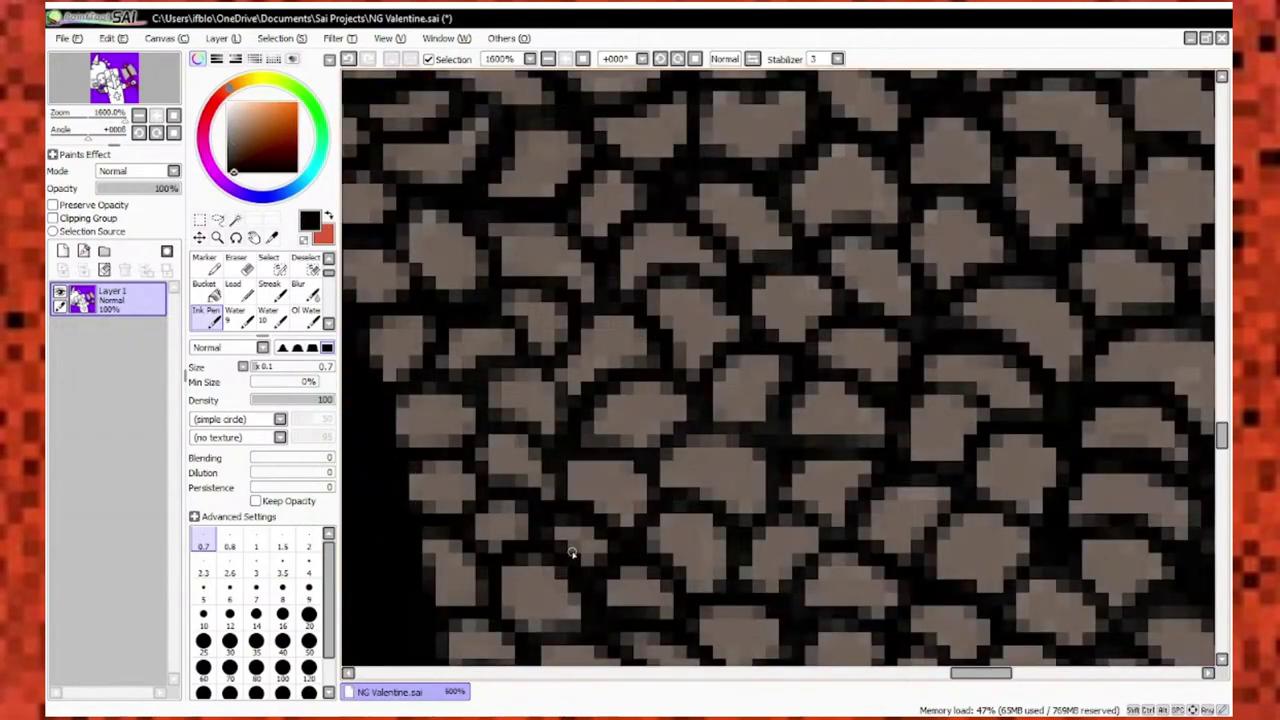
scroll(580, 570, down, 4)
scroll(590, 590, up, 5)
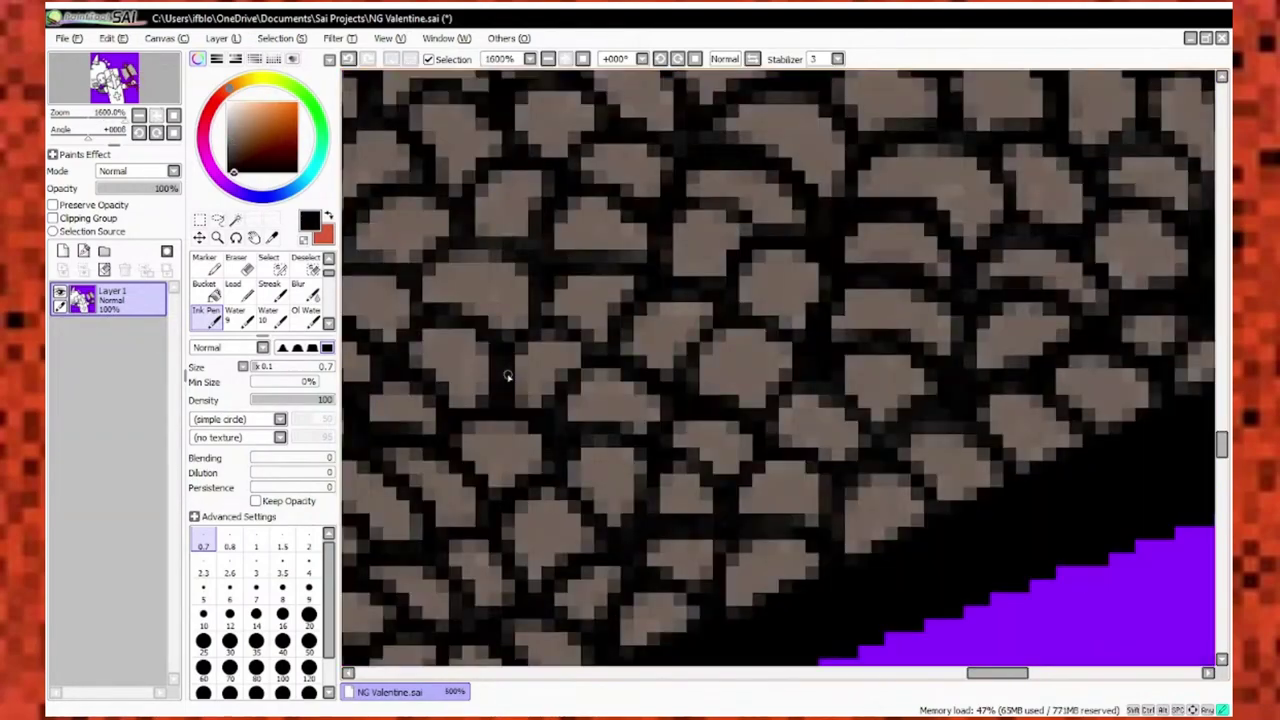
Colour the top row of scales on the raised-fist arm's chainmail, beside the white sleeve, brownish grey with the Ink Pen.
scroll(465, 290, down, 8)
scroll(600, 360, up, 5)
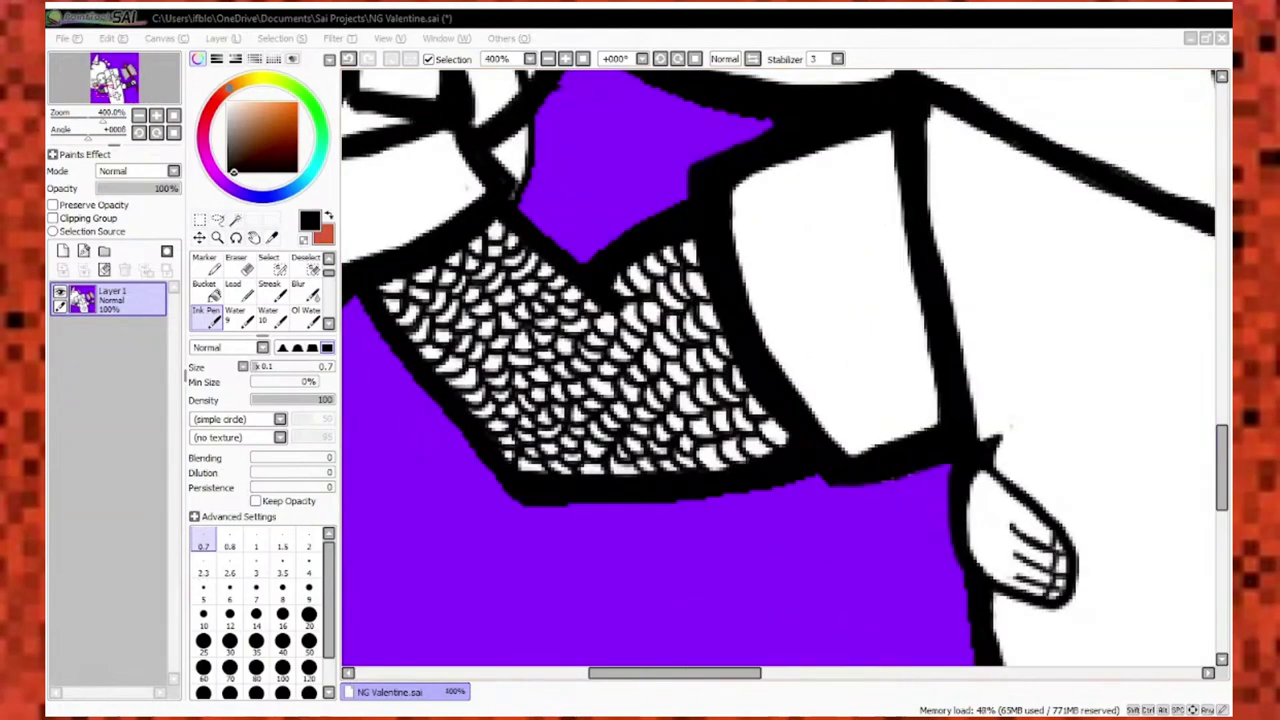
scroll(785, 370, down, 5)
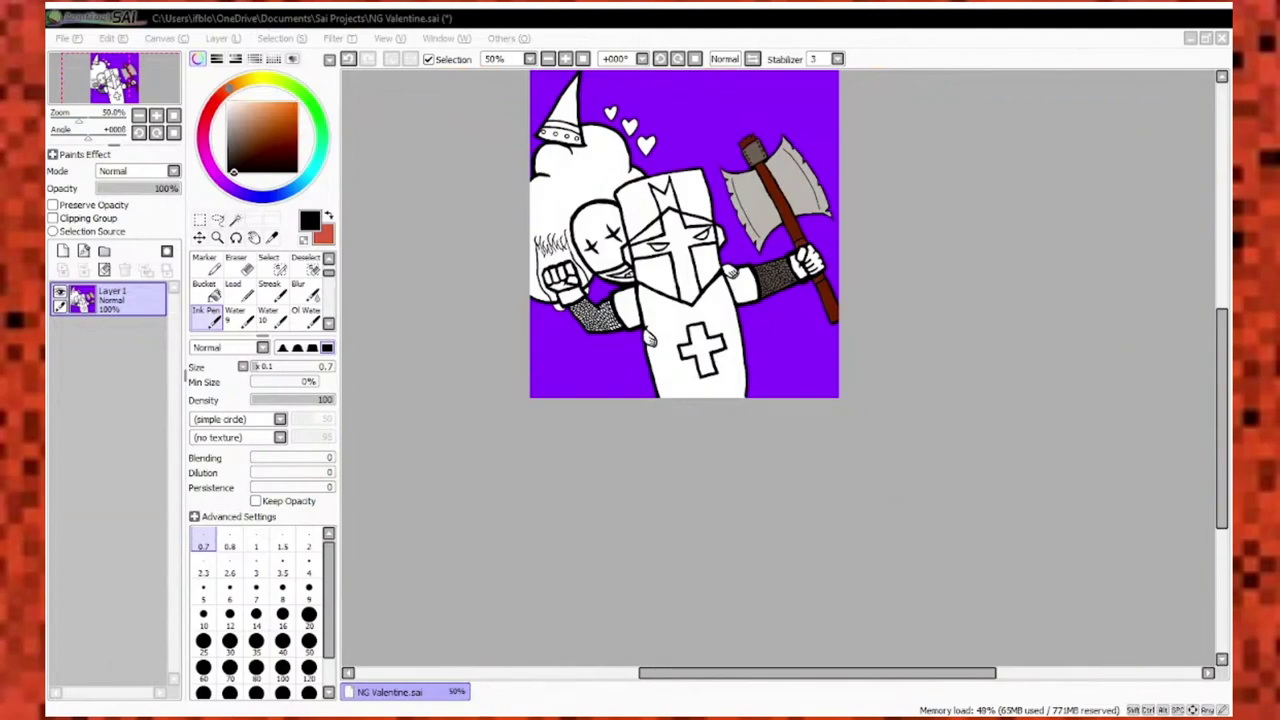
click(204, 290)
scroll(595, 315, up, 7)
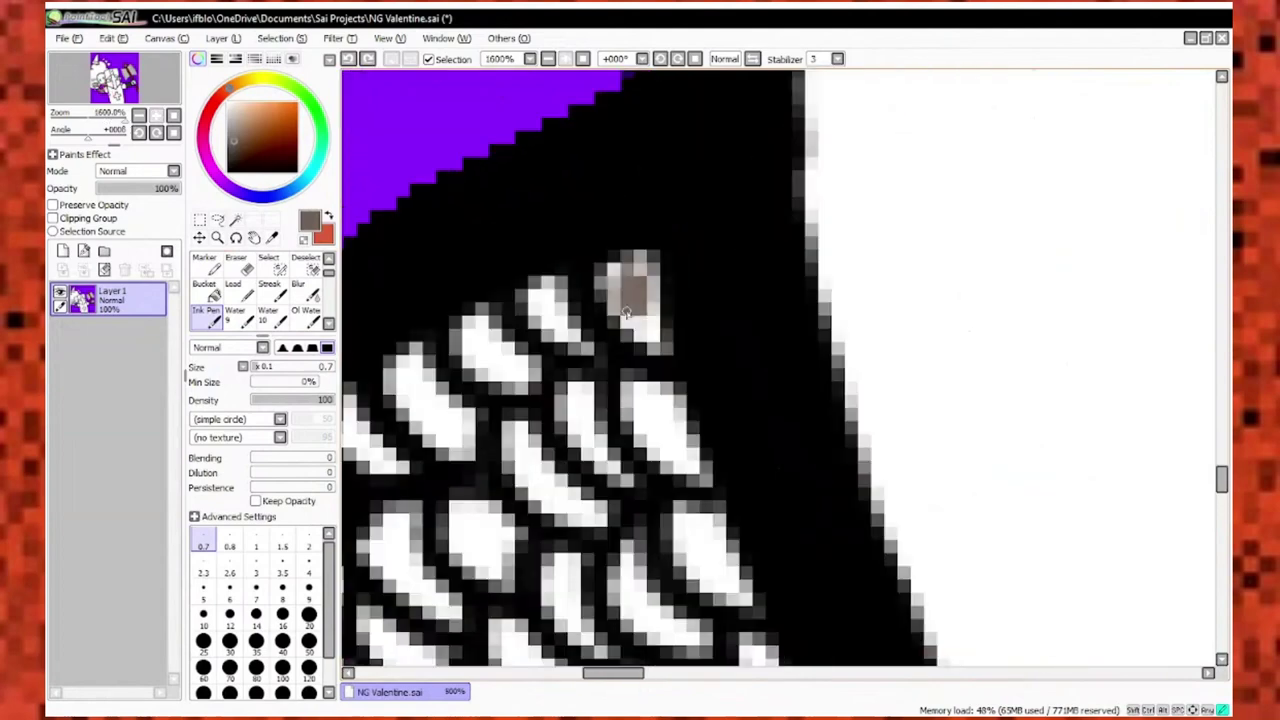
drag(540, 285, 562, 335)
mouse_move(690, 470)
mouse_down()
mouse_move(655, 408)
mouse_move(855, 410)
mouse_up()
drag(640, 420, 610, 465)
mouse_move(560, 430)
mouse_down()
mouse_move(545, 505)
mouse_move(560, 530)
mouse_move(540, 470)
mouse_up()
Set the brush size to 0.8 and colour the columns of scales running down along the sleeve border brownish grey.
key(])
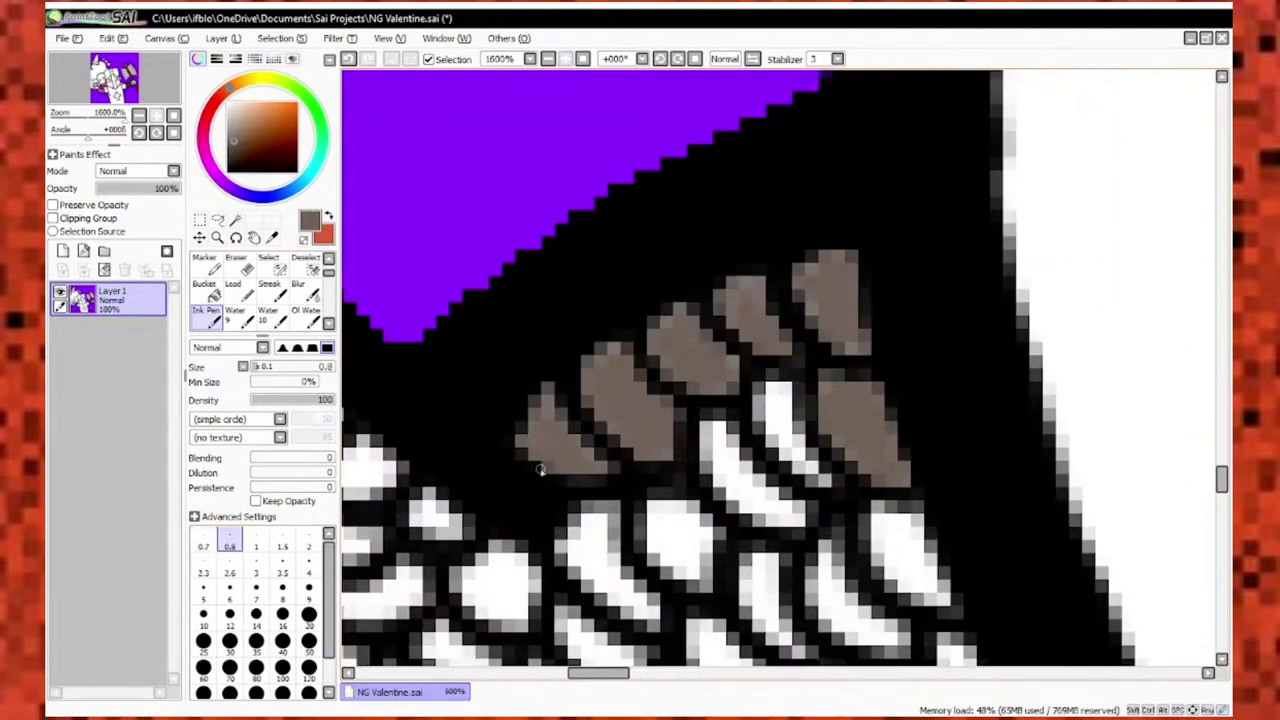
drag(760, 430, 720, 500)
mouse_move(810, 390)
mouse_down()
mouse_move(780, 480)
mouse_move(710, 310)
mouse_up()
drag(620, 330, 615, 410)
mouse_move(700, 390)
mouse_down()
mouse_move(697, 430)
mouse_move(829, 366)
mouse_move(823, 391)
mouse_move(718, 381)
mouse_up()
drag(745, 385, 797, 468)
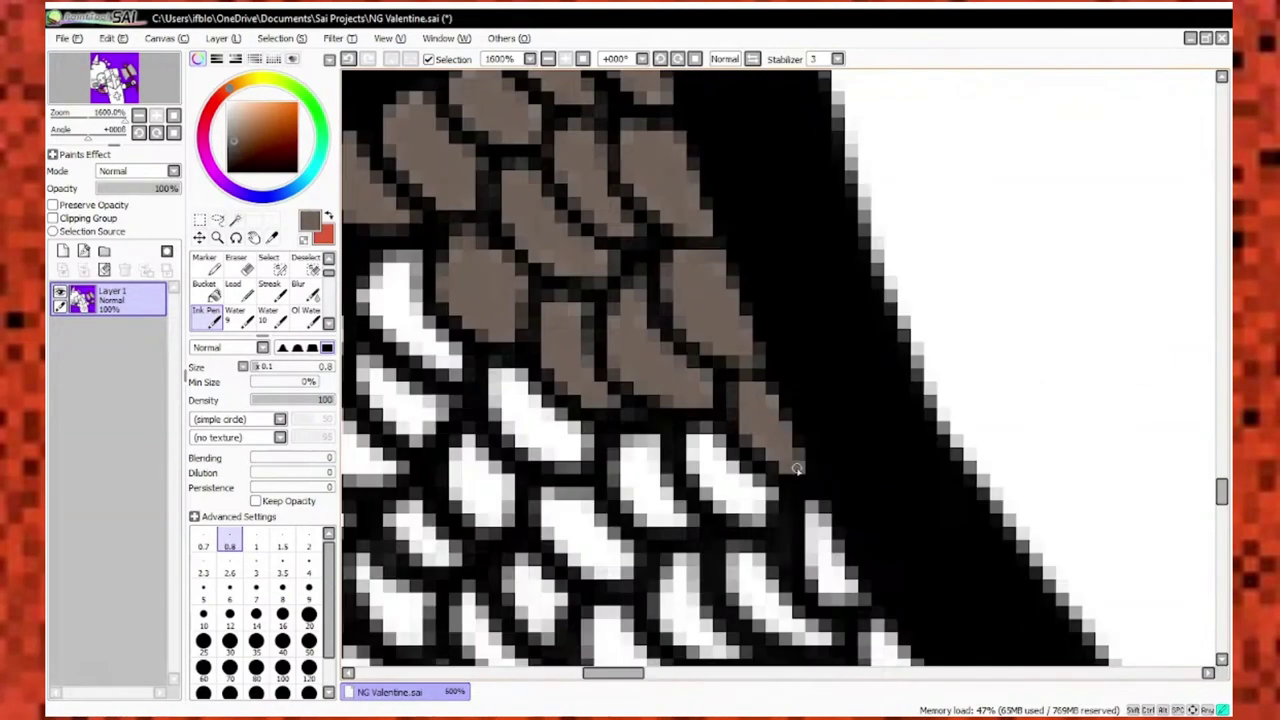
mouse_move(690, 450)
mouse_down()
mouse_move(714, 371)
mouse_move(709, 494)
mouse_move(600, 429)
mouse_move(620, 453)
mouse_move(530, 360)
mouse_move(680, 428)
mouse_move(808, 530)
mouse_move(679, 395)
mouse_up()
Colour the scales at the chainmail's peak by the wrist and the first row along the cuff brownish grey.
scroll(530, 360, down, 3)
scroll(600, 400, up, 3)
mouse_move(795, 475)
mouse_down()
mouse_move(838, 519)
mouse_move(720, 329)
mouse_move(779, 398)
mouse_up()
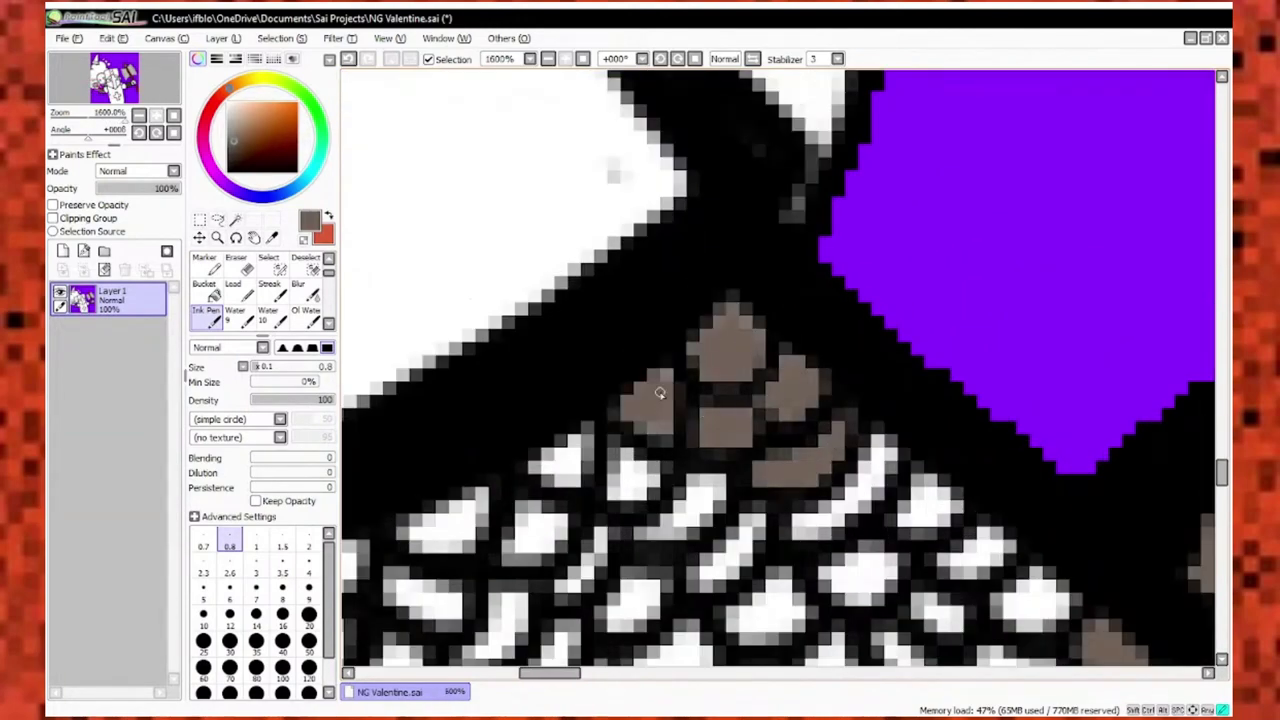
drag(660, 393, 530, 307)
drag(585, 408, 605, 425)
drag(680, 380, 700, 400)
mouse_move(440, 400)
mouse_down()
mouse_move(740, 420)
mouse_move(760, 400)
mouse_up()
drag(690, 470, 707, 443)
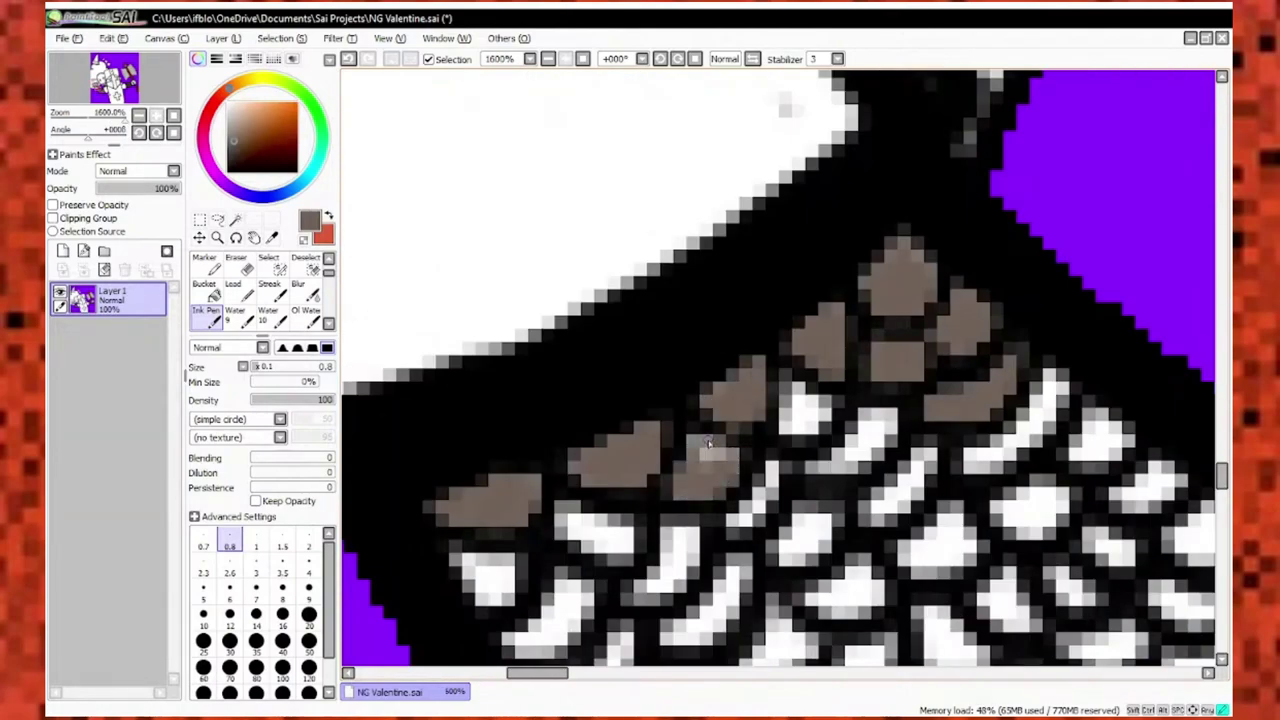
Fill the scales in the outer cuff corner and the second row below the cuff with brownish grey.
scroll(818, 405, down, 5)
scroll(800, 380, up, 5)
drag(740, 350, 790, 395)
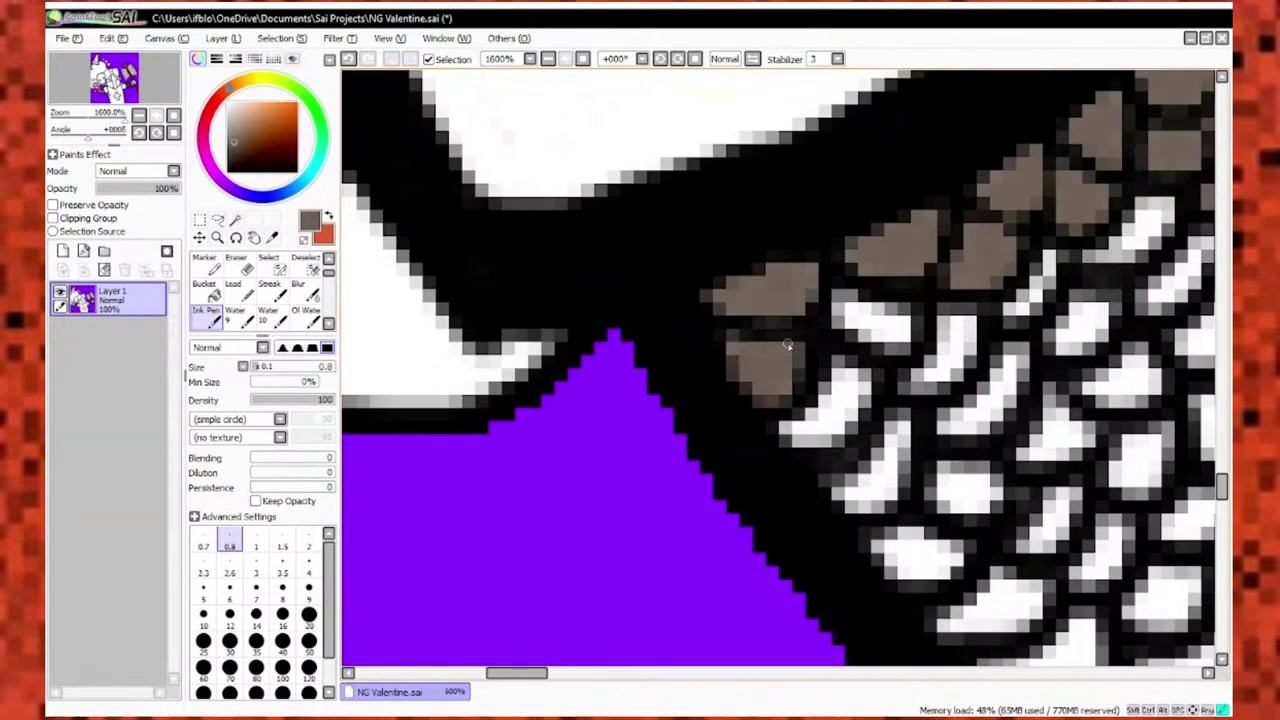
mouse_move(850, 300)
mouse_down()
mouse_move(890, 338)
mouse_move(730, 418)
mouse_up()
drag(860, 345, 884, 358)
drag(755, 457, 686, 451)
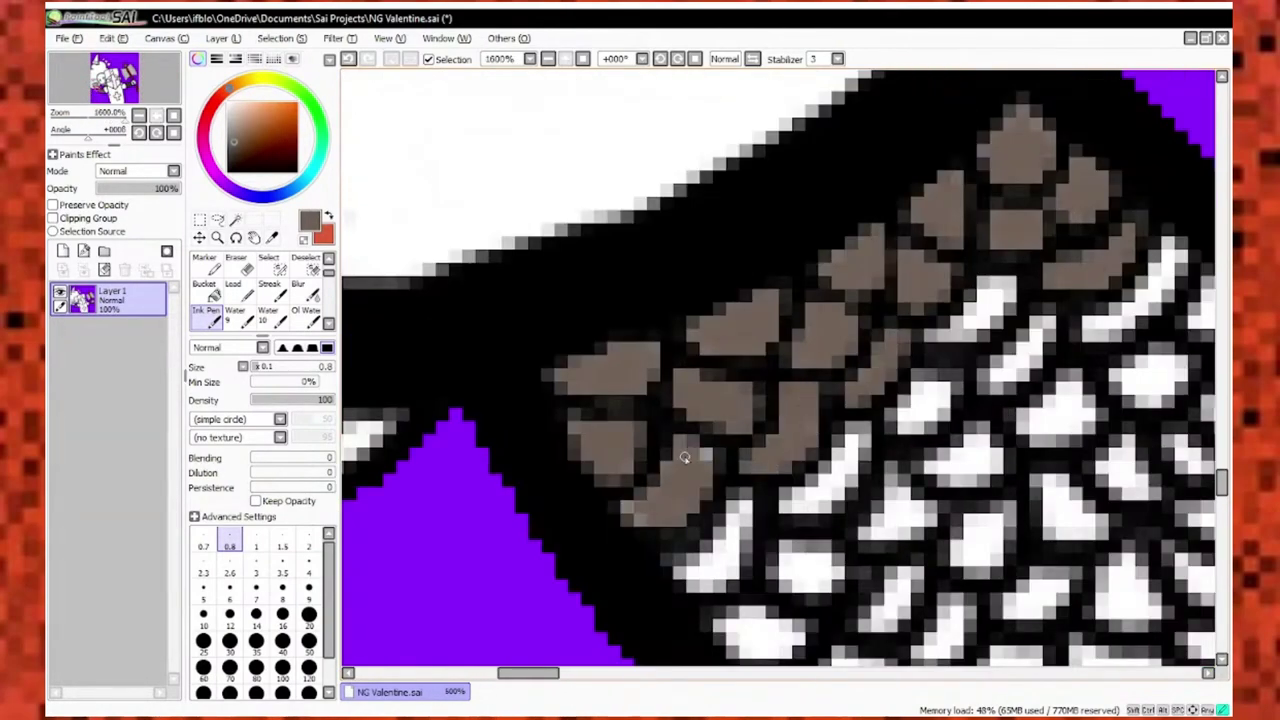
drag(640, 505, 700, 460)
Colour the scales along the forearm's upper edge, from the cuff to the inner elbow notch, brownish grey.
scroll(686, 451, down, 5)
scroll(640, 443, up, 5)
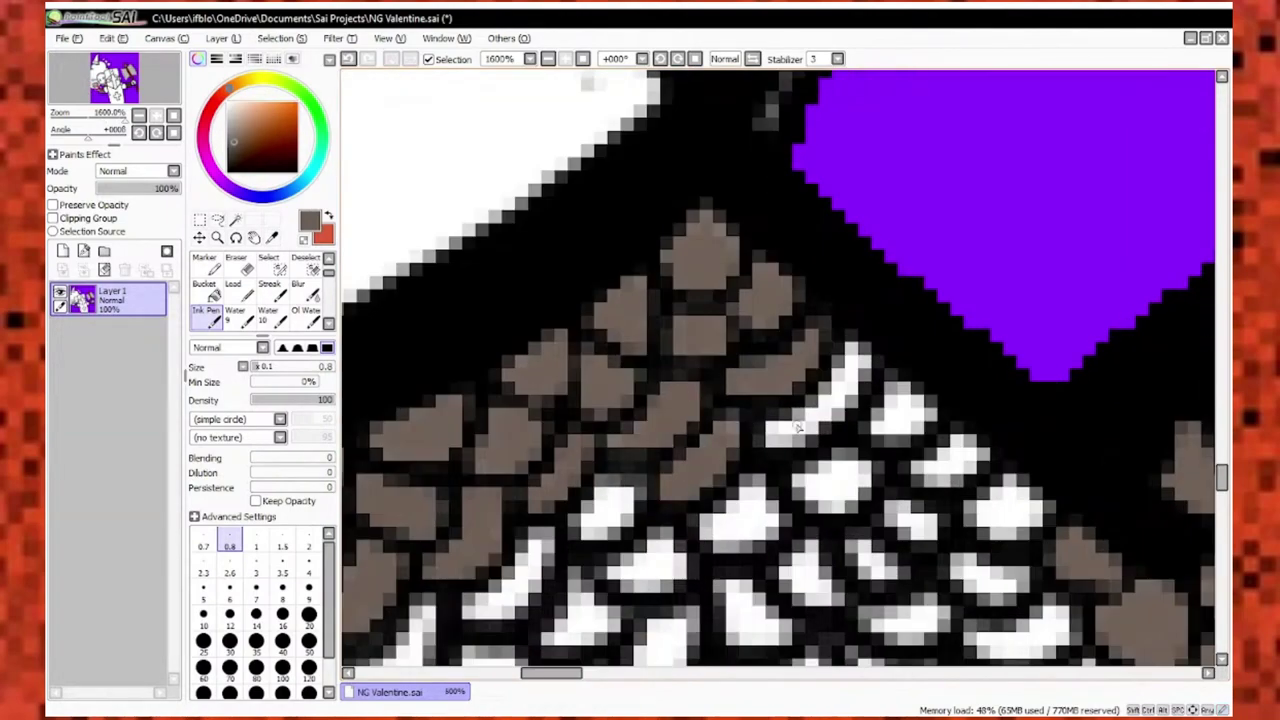
drag(798, 427, 900, 415)
drag(982, 518, 1020, 500)
scroll(1020, 500, down, 5)
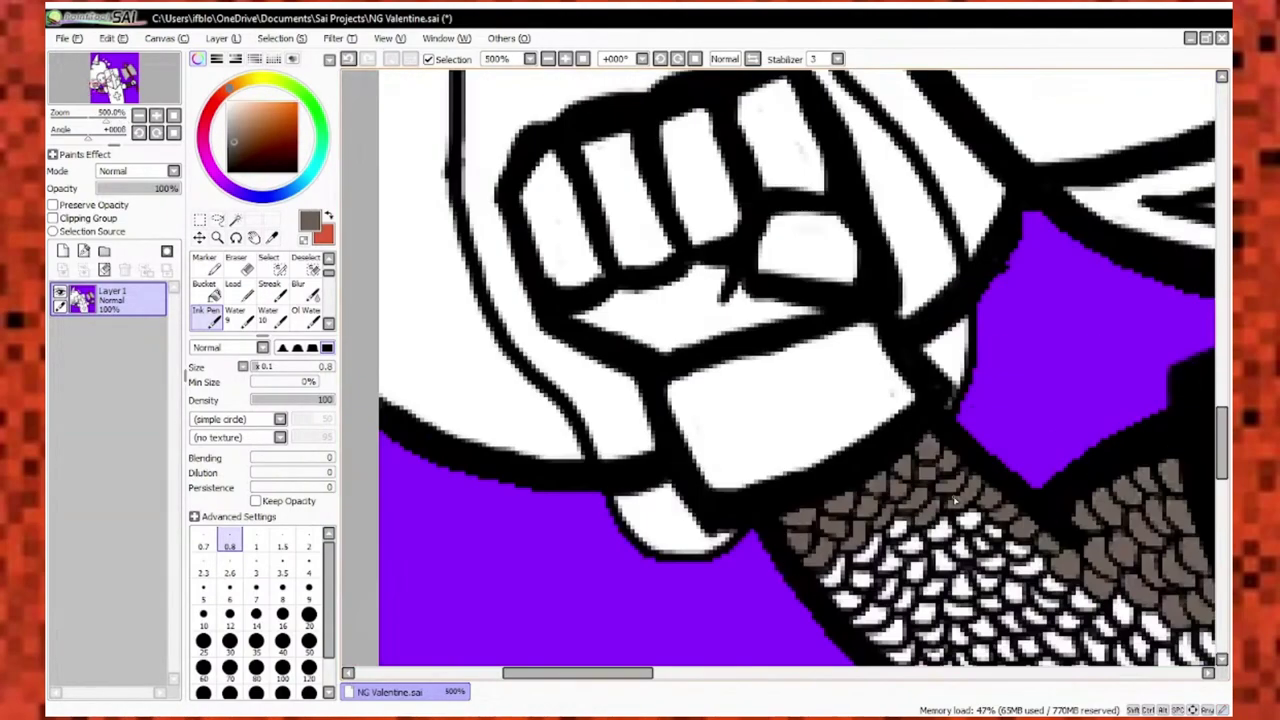
scroll(850, 540, up, 5)
drag(840, 590, 829, 537)
drag(829, 537, 800, 400)
mouse_move(700, 575)
mouse_down()
mouse_move(783, 497)
mouse_move(850, 420)
mouse_up()
Fill the next rows of white scales below the cuff, across the upper forearm, with brownish grey.
scroll(850, 420, down, 5)
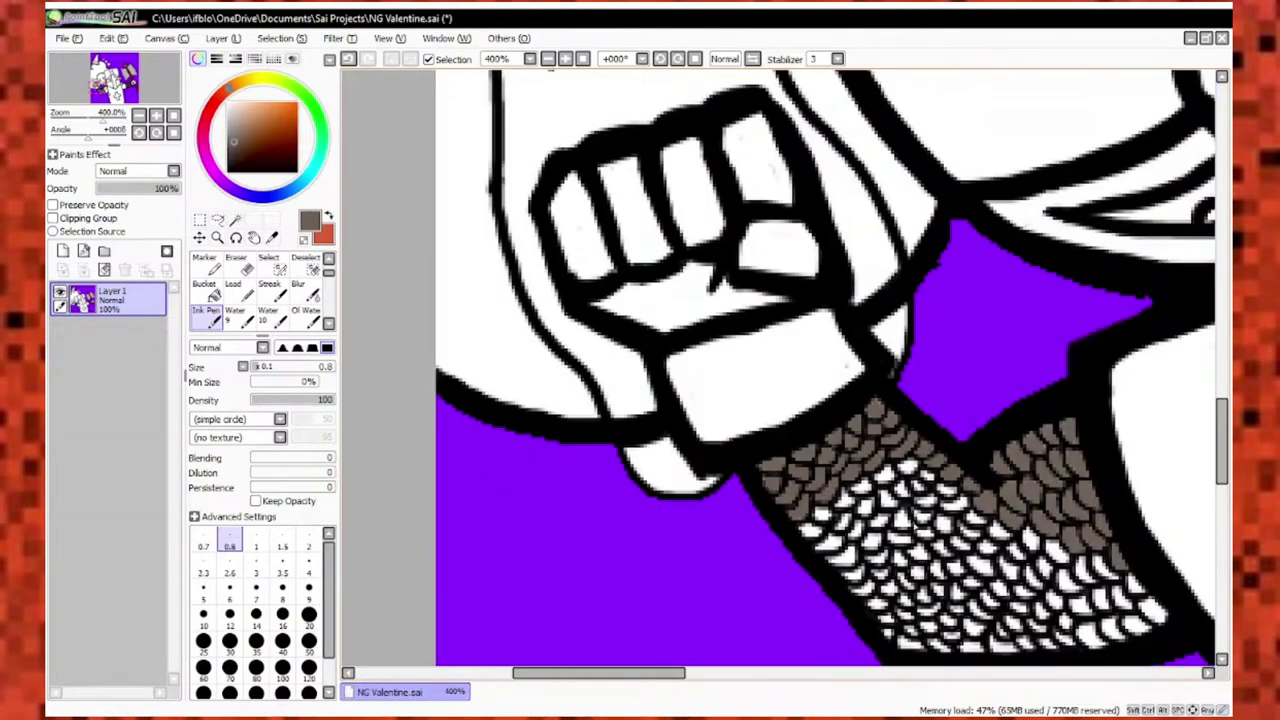
scroll(700, 500, up, 5)
mouse_move(700, 500)
mouse_down()
mouse_move(766, 420)
mouse_move(894, 366)
mouse_move(918, 379)
mouse_up()
scroll(918, 379, down, 5)
scroll(820, 400, up, 5)
drag(800, 415, 850, 370)
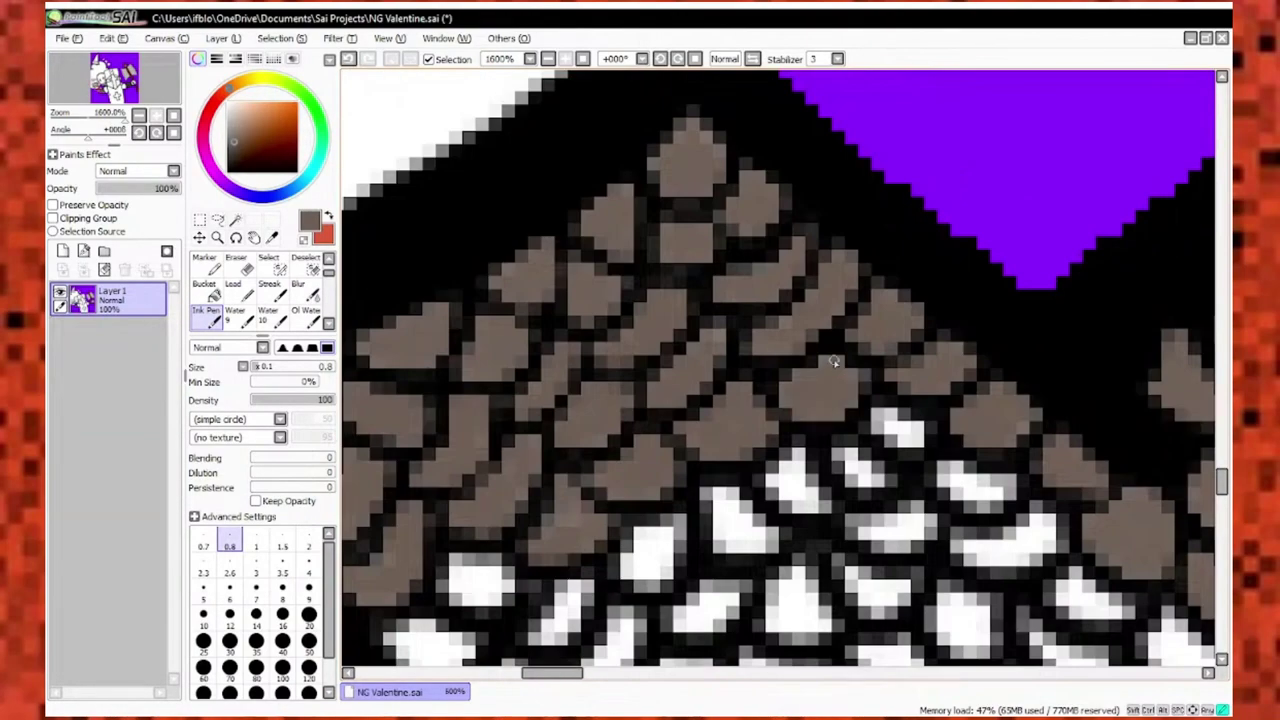
Colour the scales down the forearm's outer edge, below the cuff corner, brownish grey.
scroll(850, 370, down, 5)
scroll(700, 440, up, 5)
mouse_move(700, 440)
mouse_down()
mouse_move(714, 400)
mouse_move(790, 355)
mouse_up()
drag(745, 480, 835, 466)
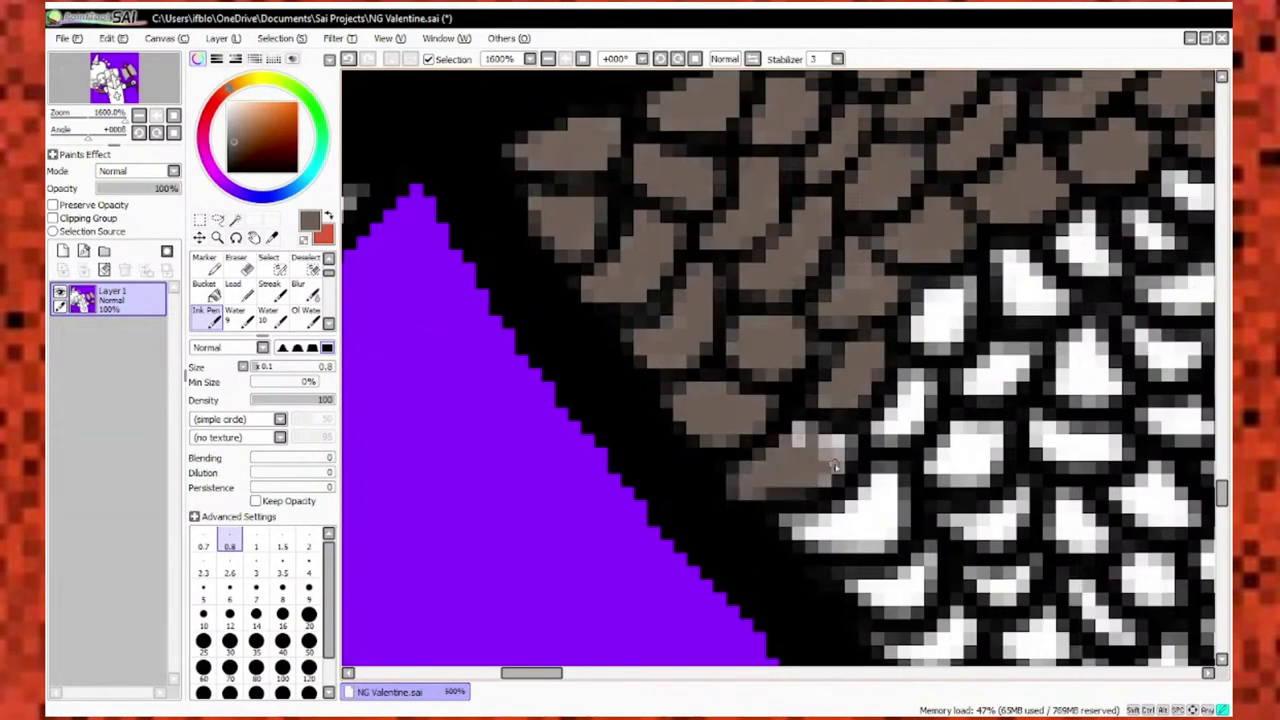
drag(913, 421, 915, 380)
Fill the scales across the middle of the forearm, from the outer edge to the inner elbow, with brownish grey.
scroll(915, 380, down, 5)
scroll(600, 490, up, 5)
mouse_move(600, 495)
mouse_down()
mouse_move(685, 428)
mouse_move(830, 380)
mouse_move(885, 330)
mouse_up()
scroll(885, 330, down, 5)
scroll(790, 390, up, 5)
mouse_move(800, 370)
mouse_down()
mouse_move(679, 417)
mouse_move(728, 430)
mouse_up()
scroll(728, 430, down, 5)
scroll(700, 390, up, 5)
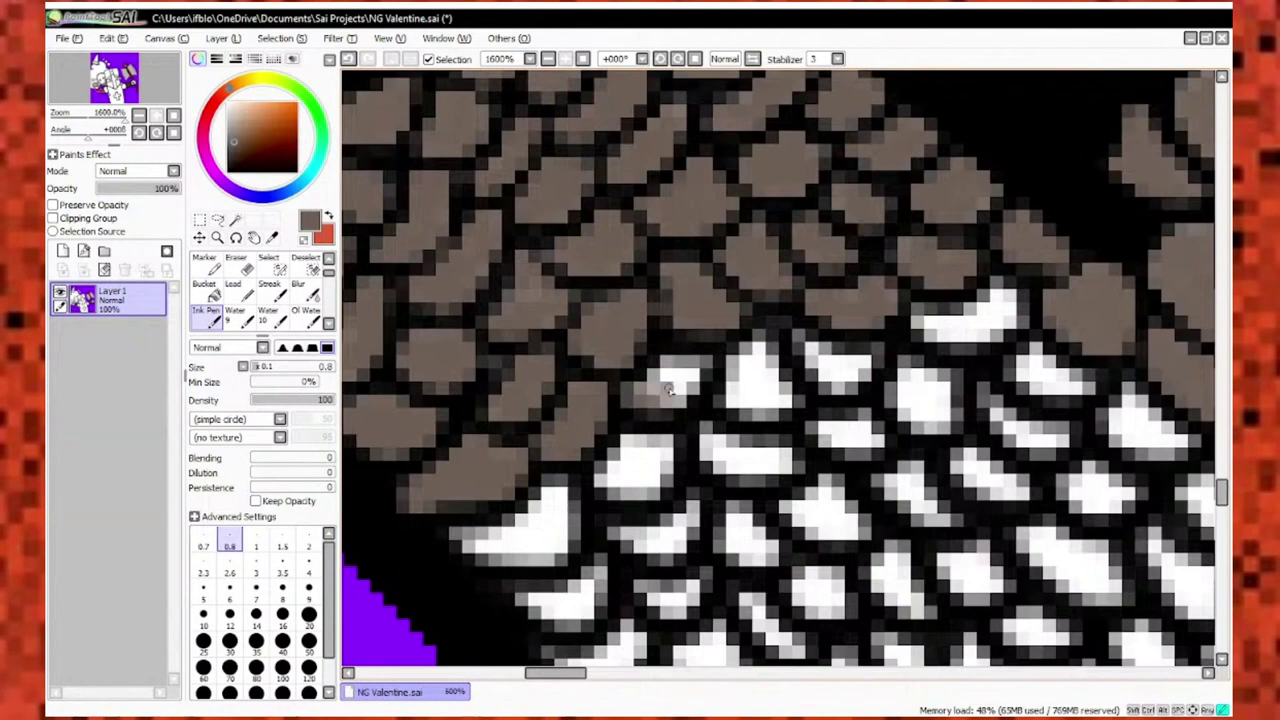
mouse_move(705, 375)
mouse_down()
mouse_move(650, 487)
mouse_move(520, 540)
mouse_move(760, 545)
mouse_move(715, 420)
mouse_move(768, 392)
mouse_move(700, 480)
mouse_move(787, 508)
mouse_move(820, 450)
mouse_up()
Colour the scales along the outer edge down to the chainmail's lower elbow corner brownish grey.
scroll(800, 342, down, 5)
scroll(800, 342, up, 5)
scroll(820, 450, down, 5)
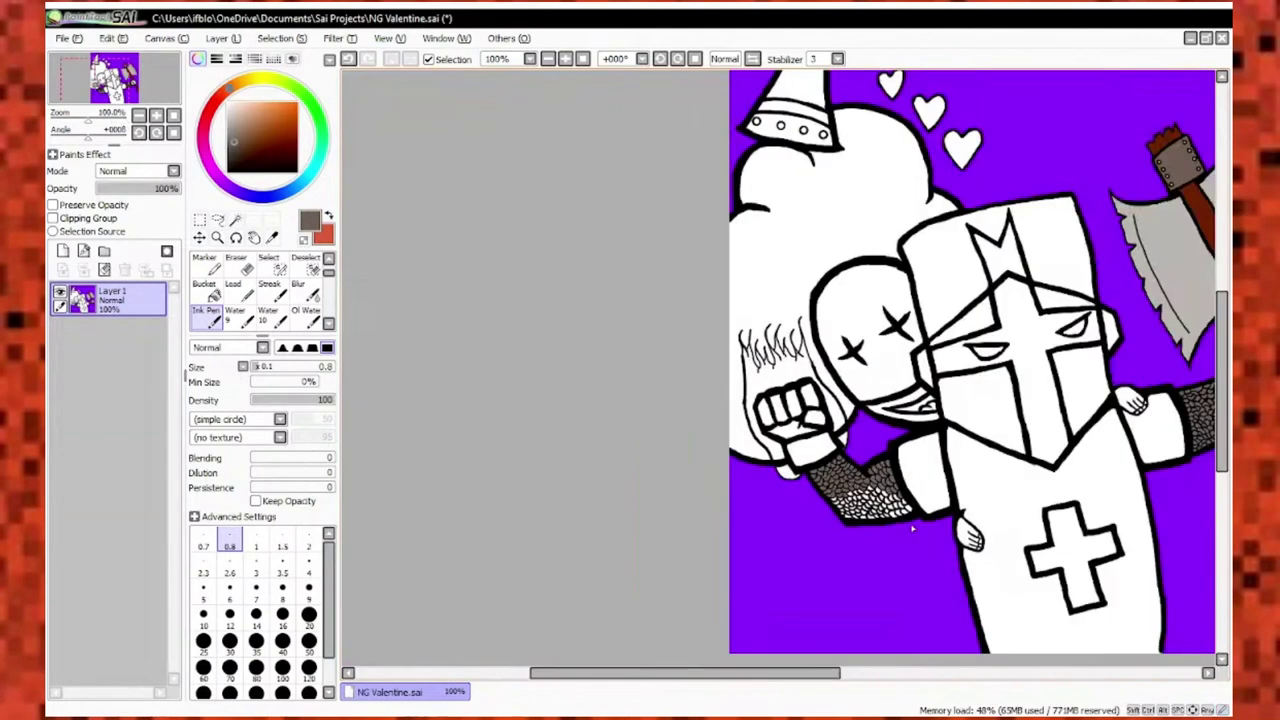
scroll(700, 420, up, 5)
drag(660, 400, 733, 418)
drag(573, 267, 595, 255)
scroll(595, 255, up, 3)
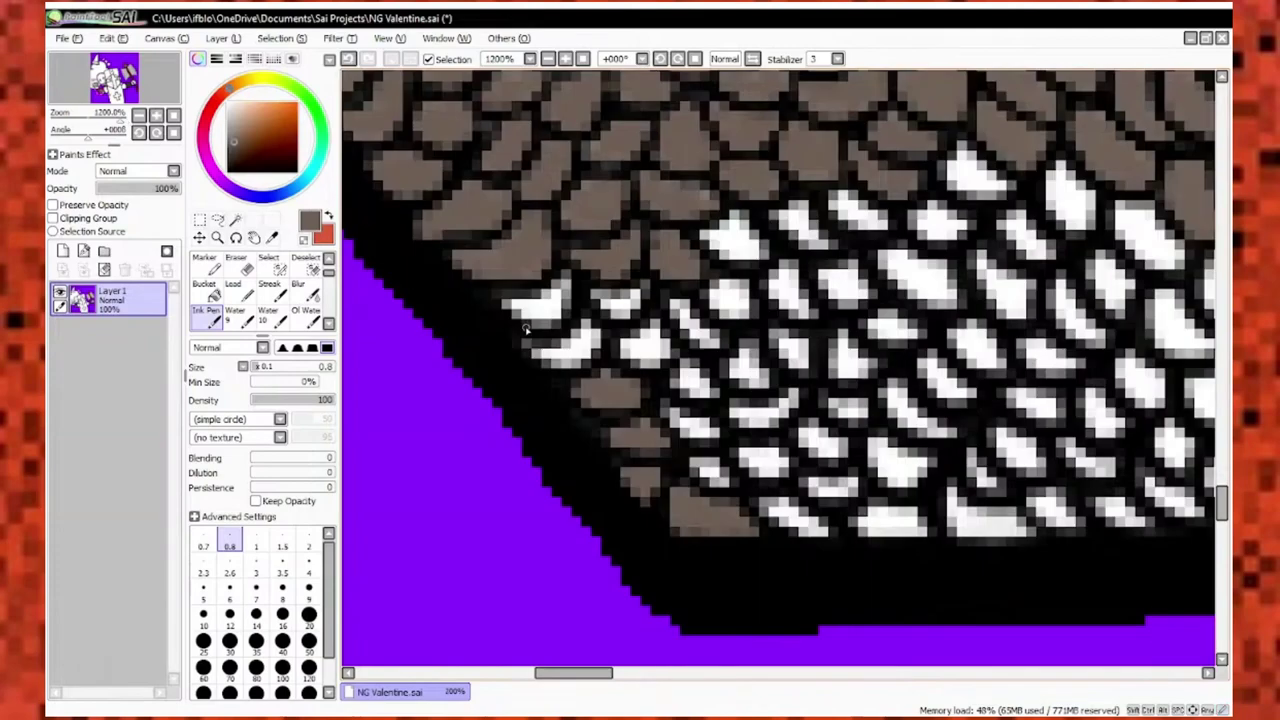
mouse_move(530, 310)
mouse_down()
mouse_move(570, 360)
mouse_move(650, 290)
mouse_move(760, 380)
mouse_move(740, 460)
mouse_up()
Fill the band of white scales across the middle of the elbow area with brownish grey.
scroll(740, 460, up, 3)
mouse_move(530, 360)
mouse_down()
mouse_move(580, 400)
mouse_move(651, 337)
mouse_move(816, 376)
mouse_up()
scroll(893, 290, right, 2)
mouse_move(893, 290)
mouse_down()
mouse_move(884, 325)
mouse_move(862, 295)
mouse_move(775, 470)
mouse_up()
scroll(738, 367, left, 2)
drag(738, 367, 764, 370)
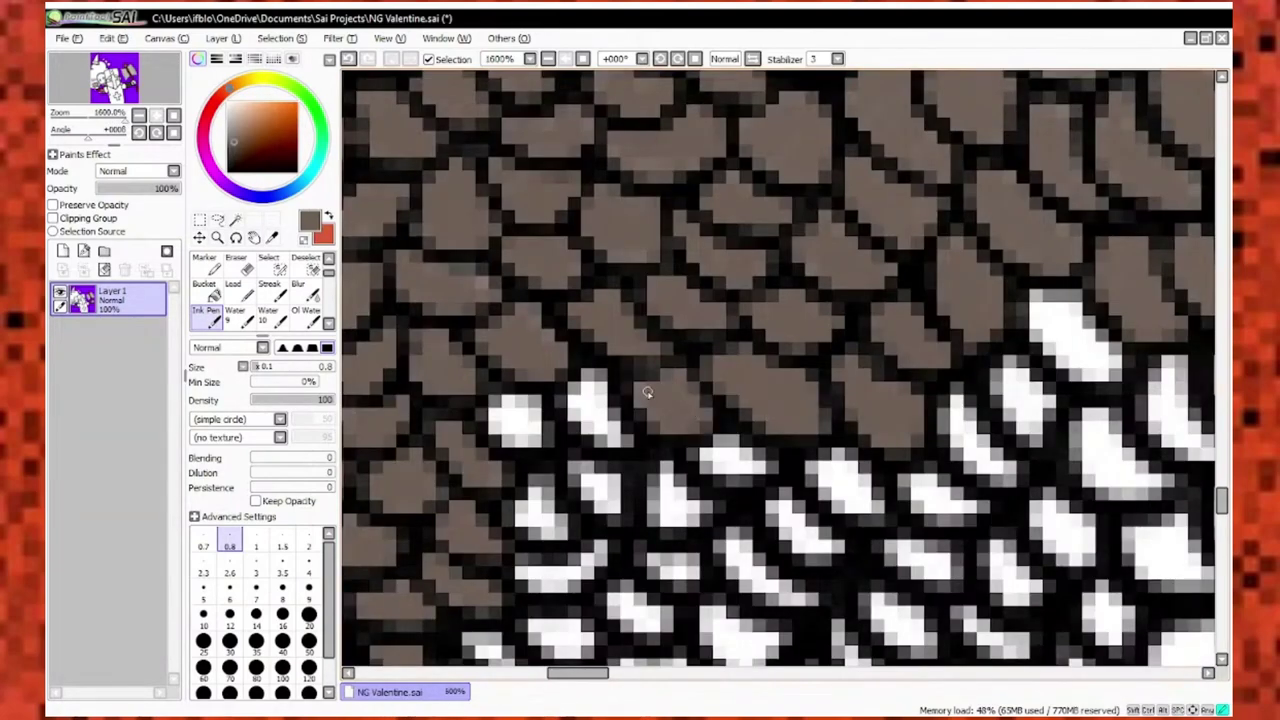
scroll(647, 393, left, 2)
drag(647, 393, 731, 400)
Colour the remaining small scales around the lower elbow corner and the first ones along the lower edge brownish grey.
scroll(727, 470, down, 2)
scroll(680, 395, left, 1)
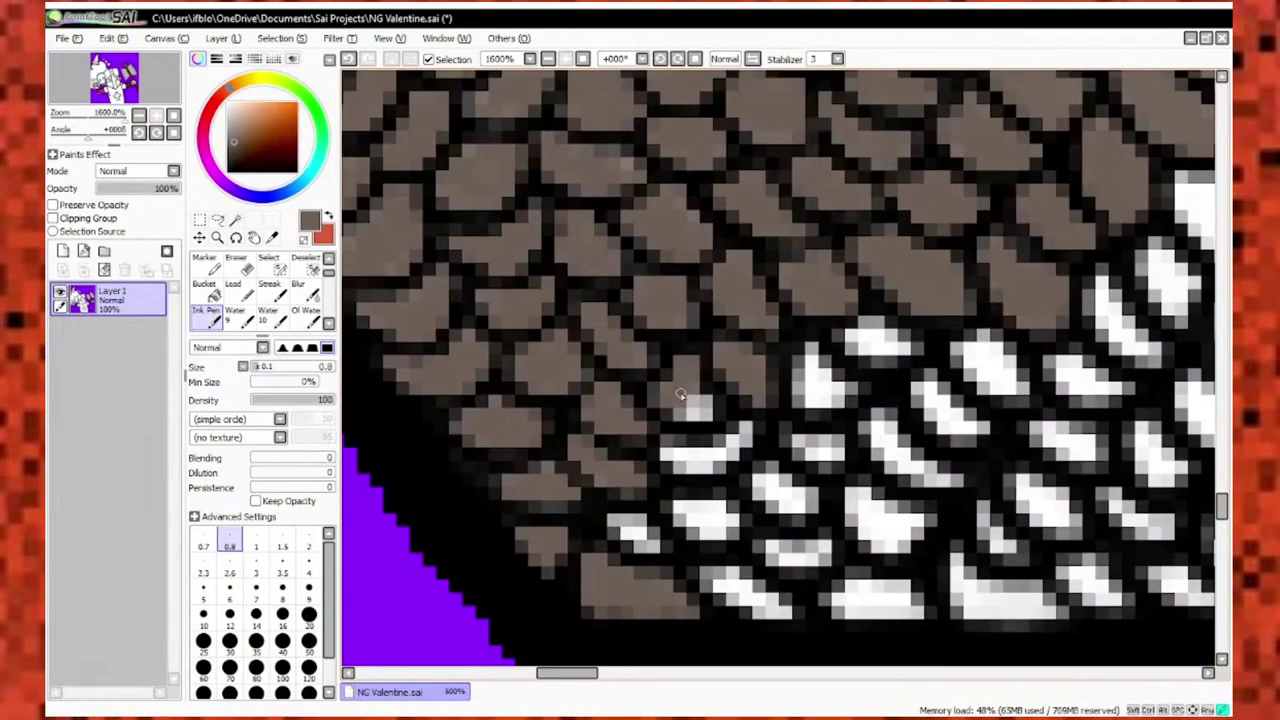
scroll(700, 441, down, 2)
mouse_move(790, 412)
mouse_down()
mouse_move(820, 285)
mouse_move(900, 228)
mouse_up()
scroll(900, 228, down, 5)
scroll(650, 312, up, 5)
mouse_move(650, 312)
mouse_down()
mouse_move(750, 400)
mouse_move(850, 380)
mouse_move(940, 440)
mouse_up()
scroll(940, 440, down, 2)
scroll(940, 440, right, 1)
mouse_move(745, 305)
mouse_down()
mouse_move(832, 397)
mouse_move(660, 310)
mouse_move(690, 330)
mouse_up()
scroll(690, 330, down, 5)
scroll(602, 330, up, 4)
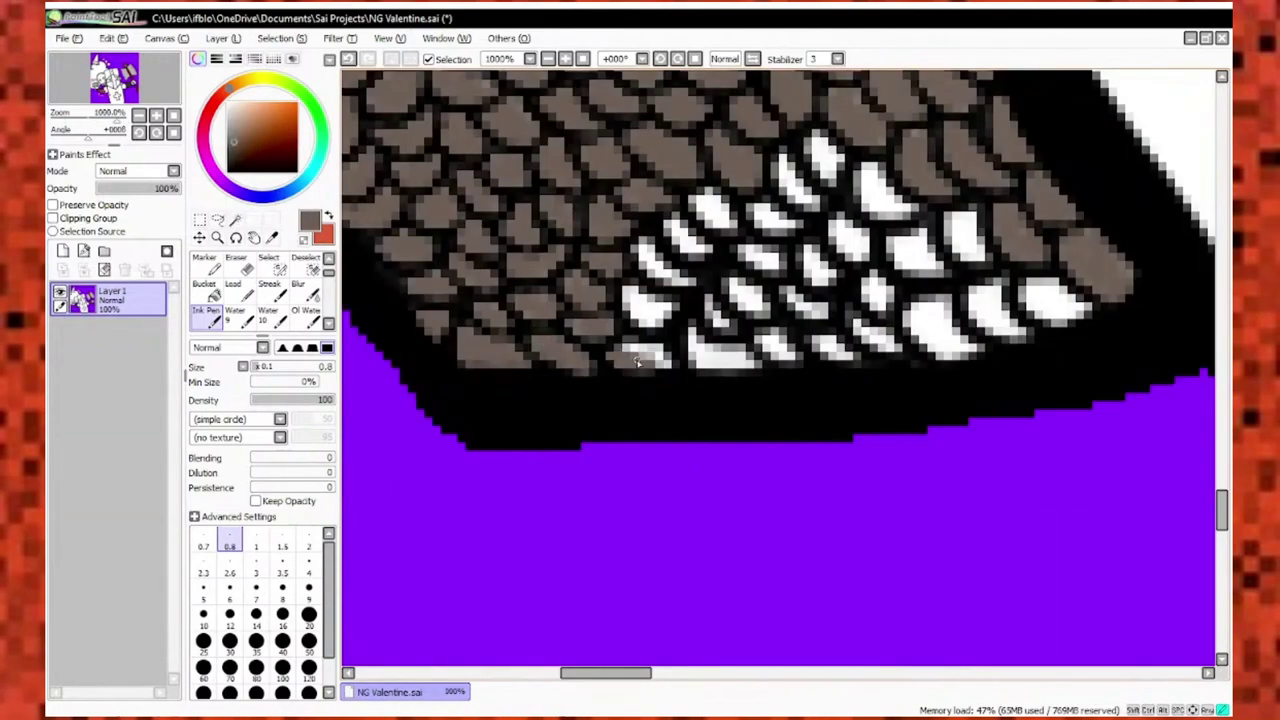
Fill the small scales in the middle of the chainmail's lower edge with brownish grey, working towards the sleeve.
scroll(668, 276, up, 2)
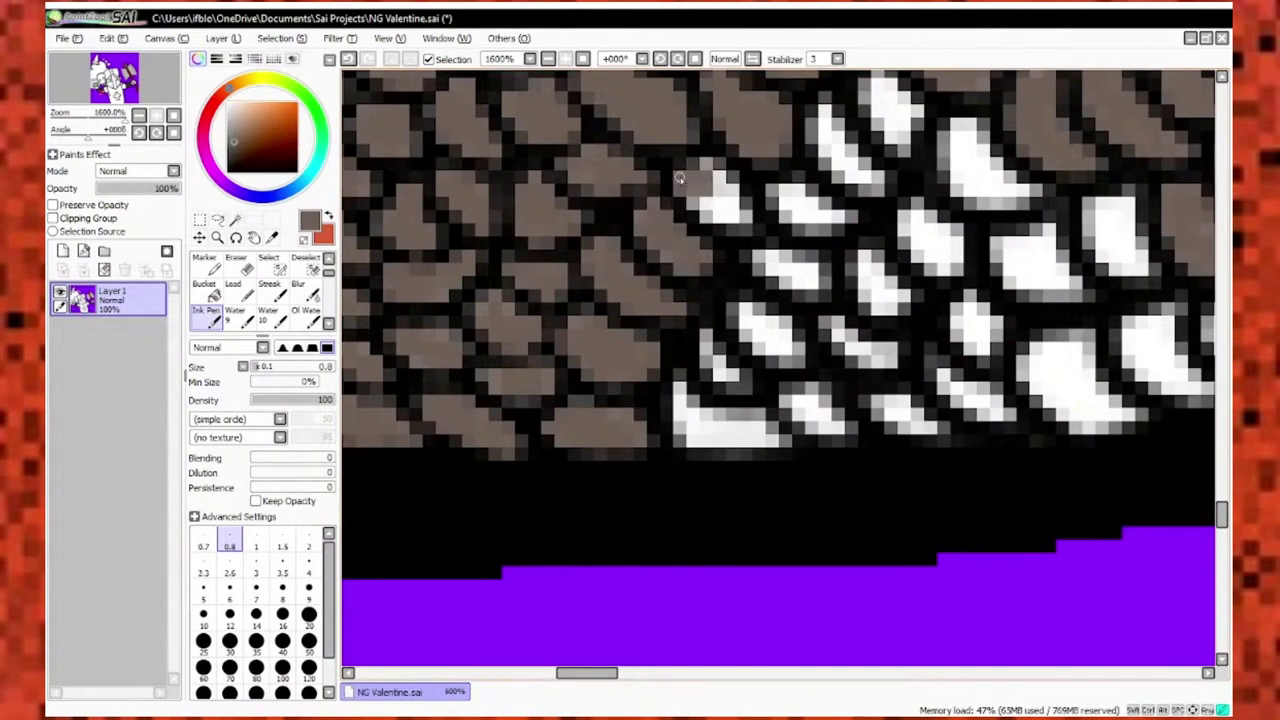
drag(680, 178, 816, 214)
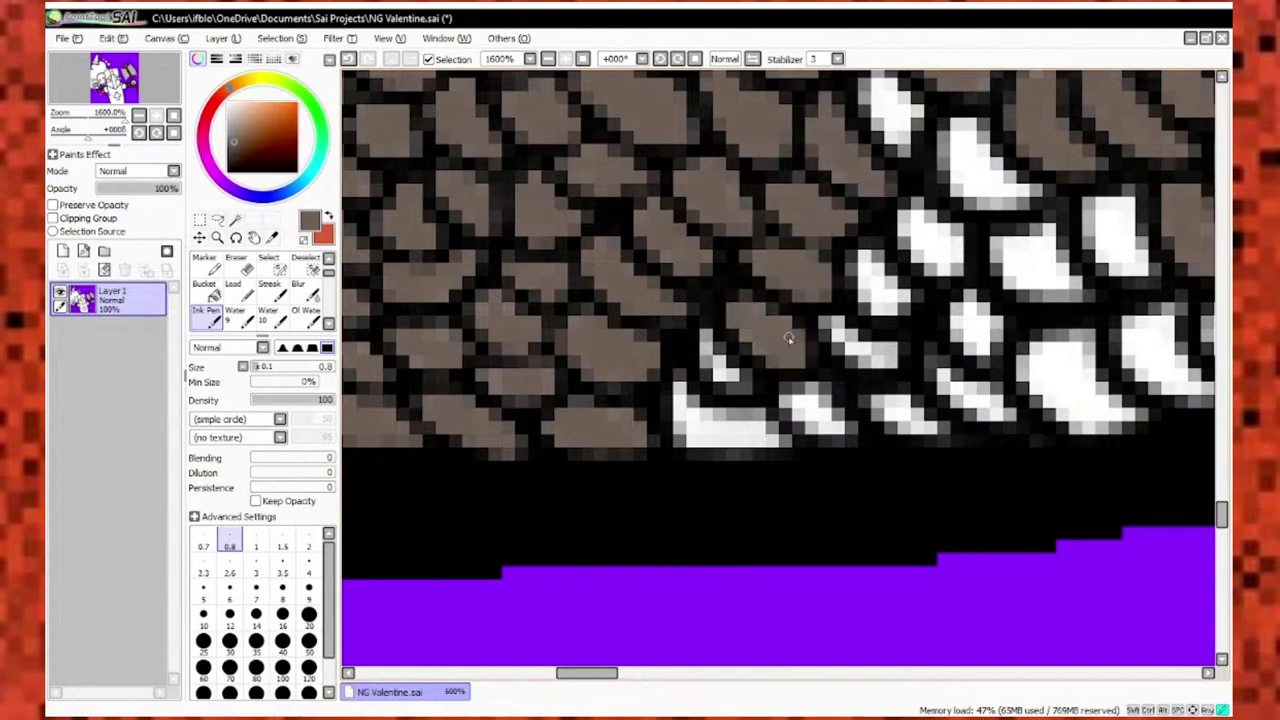
mouse_move(789, 338)
mouse_down()
mouse_move(714, 428)
mouse_move(790, 440)
mouse_up()
drag(794, 421, 676, 366)
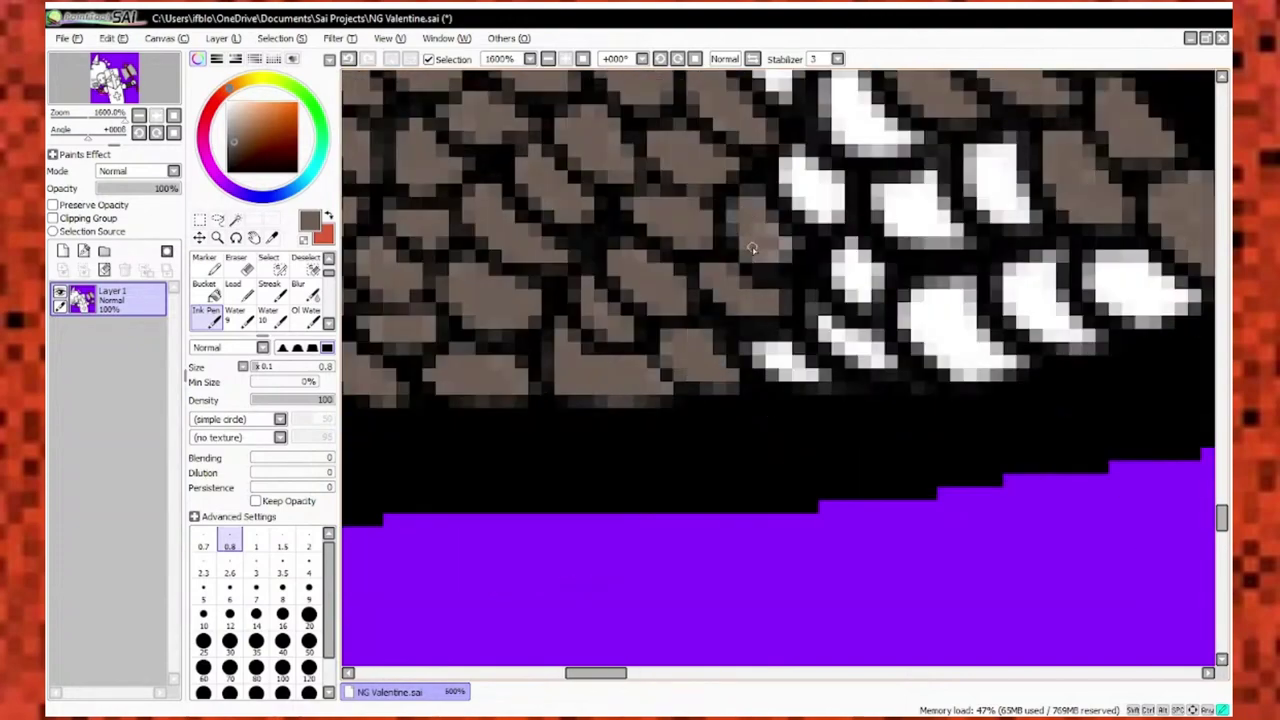
drag(800, 365, 752, 355)
Colour the last white scales near the lower sleeve corner brownish grey to complete the arm's chainmail.
scroll(840, 265, up, 3)
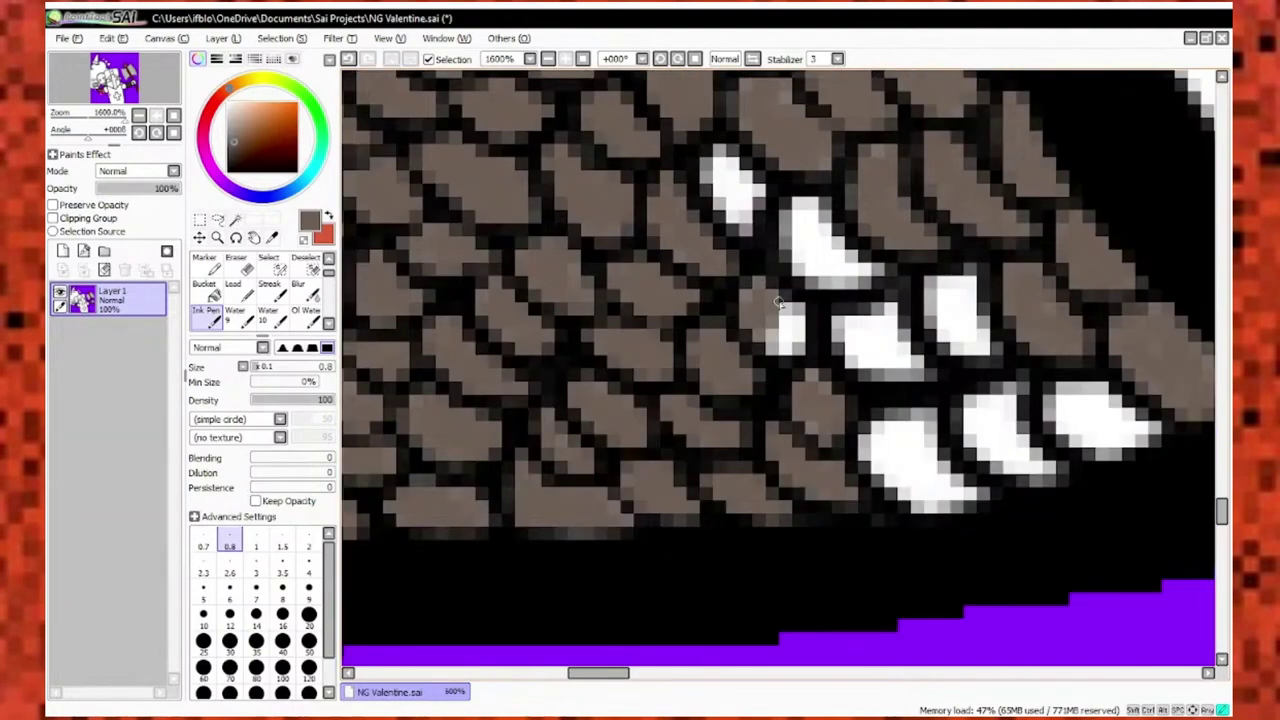
mouse_move(731, 192)
mouse_down()
mouse_move(795, 215)
mouse_move(840, 280)
mouse_up()
scroll(800, 270, down, 2)
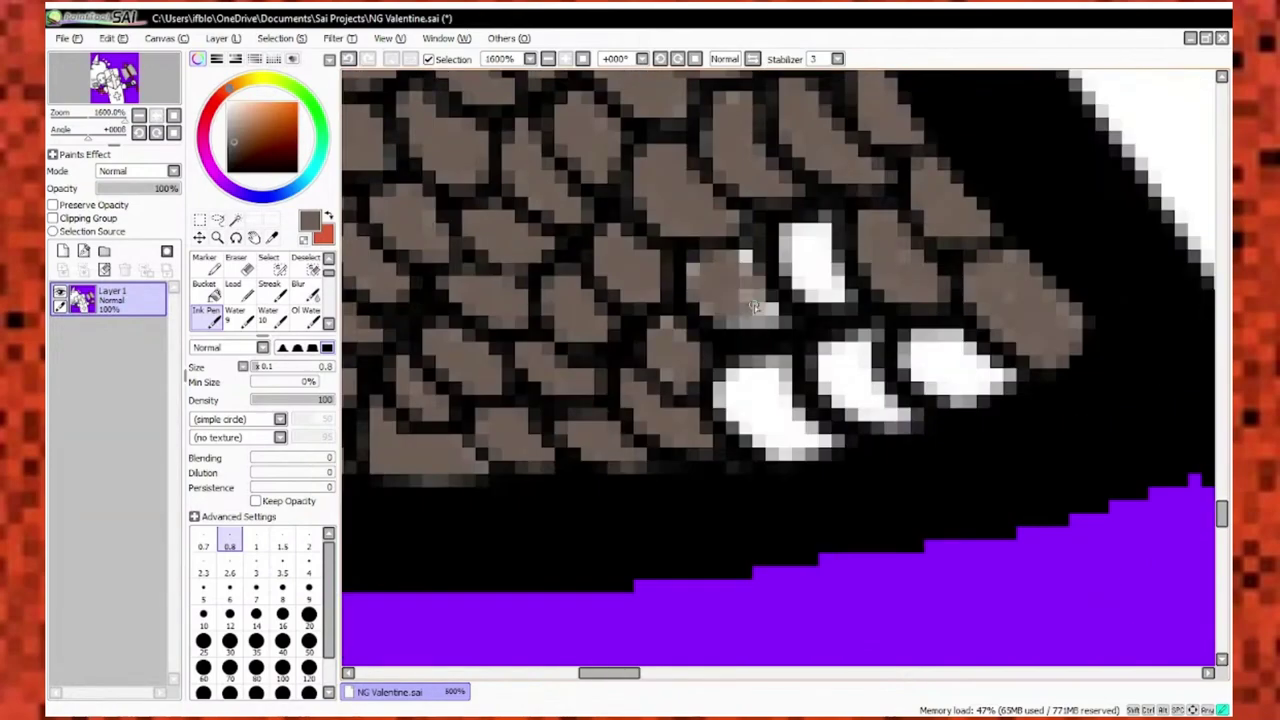
mouse_move(740, 320)
mouse_down()
mouse_move(818, 250)
mouse_move(823, 263)
mouse_move(906, 240)
mouse_up()
scroll(814, 256, down, 2)
scroll(907, 240, down, 4)
scroll(523, 272, up, 4)
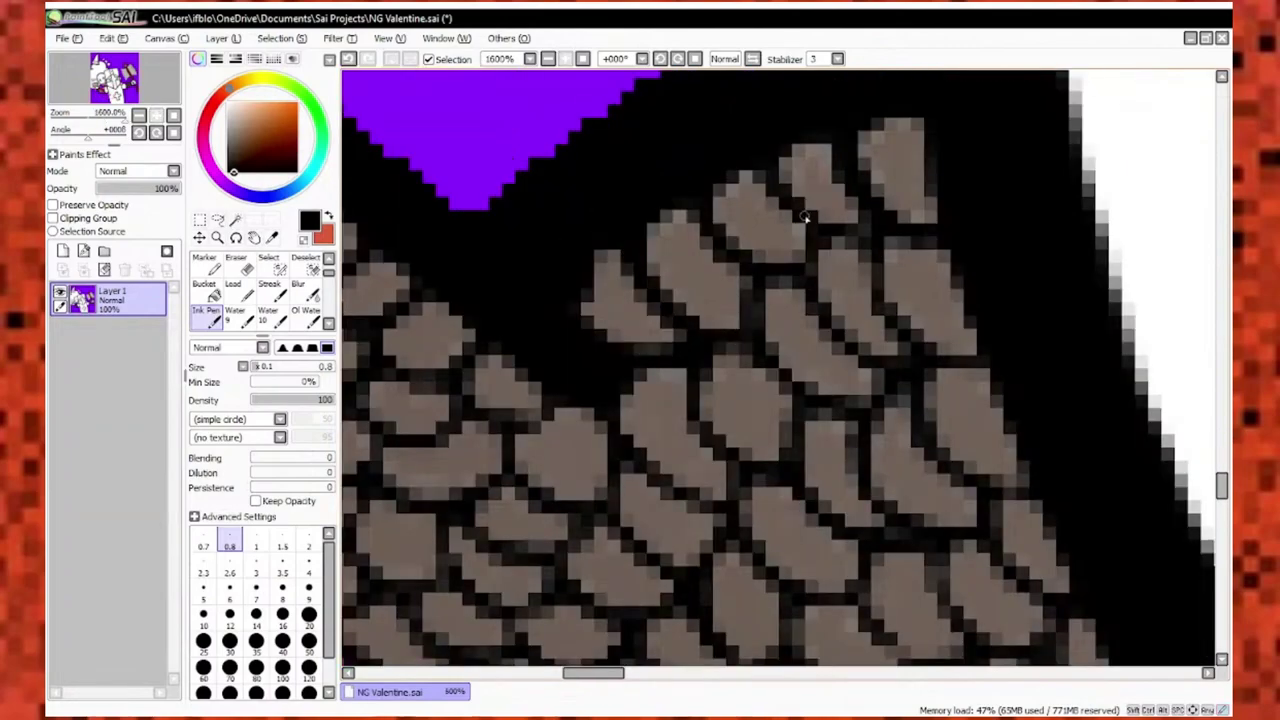
Sample the outline black and touch up the gaps between scales from the sleeve and cuff to the lower elbow.
alt+click(523, 272)
scroll(614, 350, down, 2)
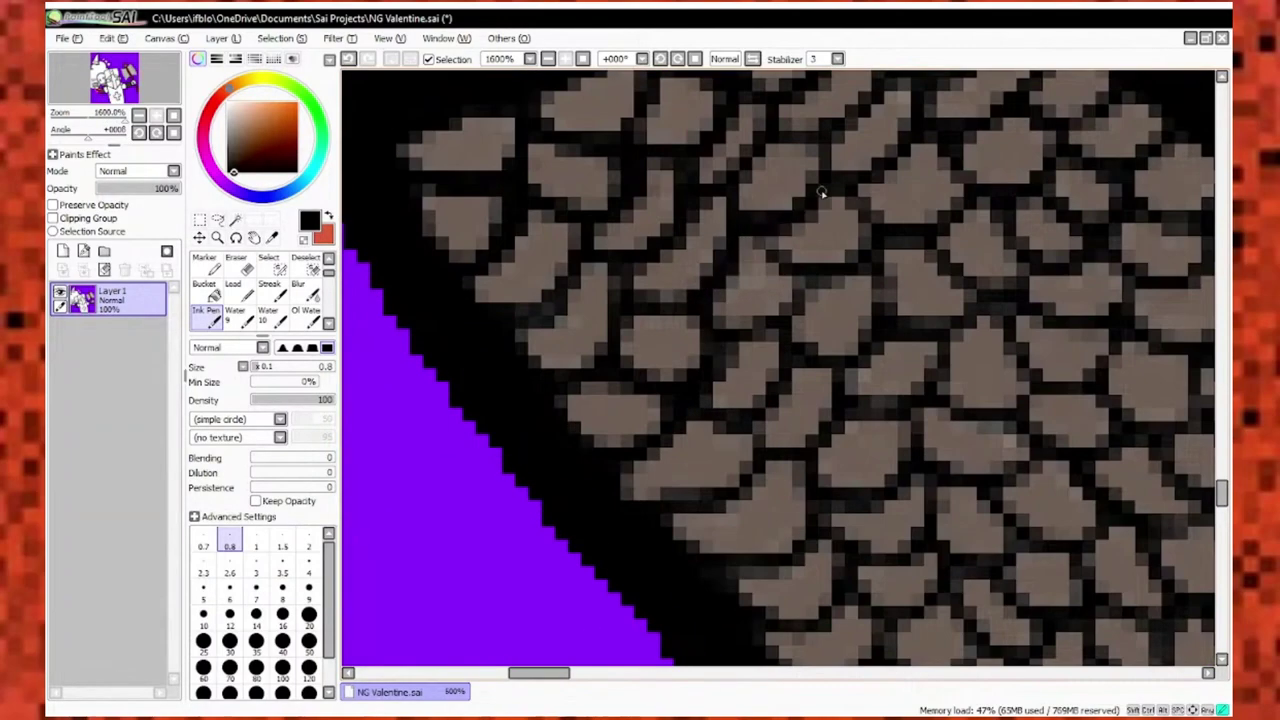
alt+click(669, 289)
scroll(928, 316, down, 3)
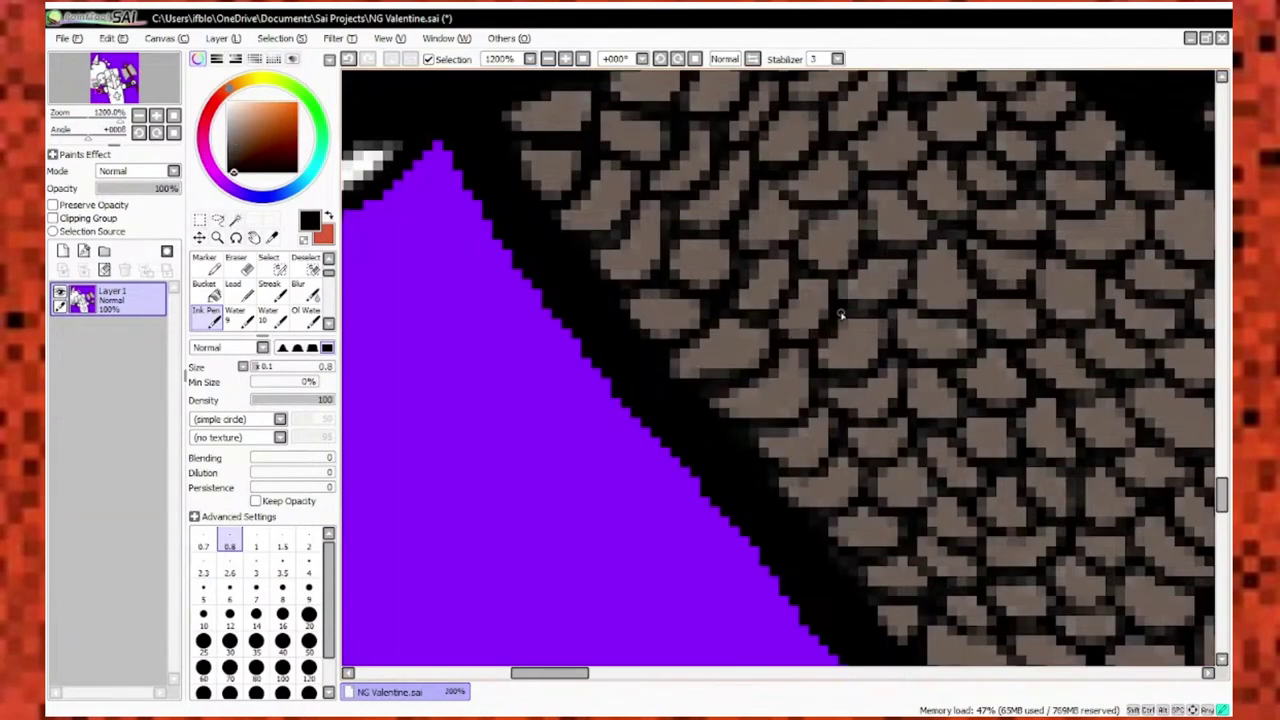
scroll(690, 212, up, 4)
scroll(808, 532, down, 1)
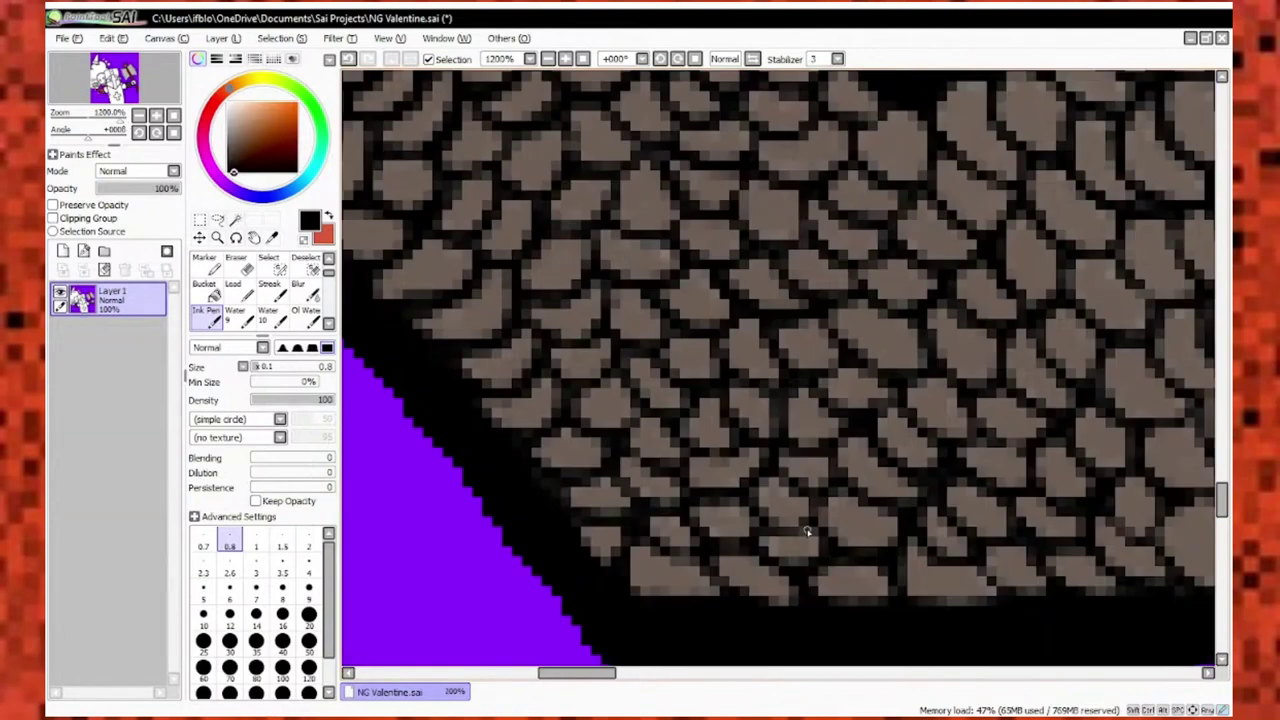
scroll(672, 243, up, 2)
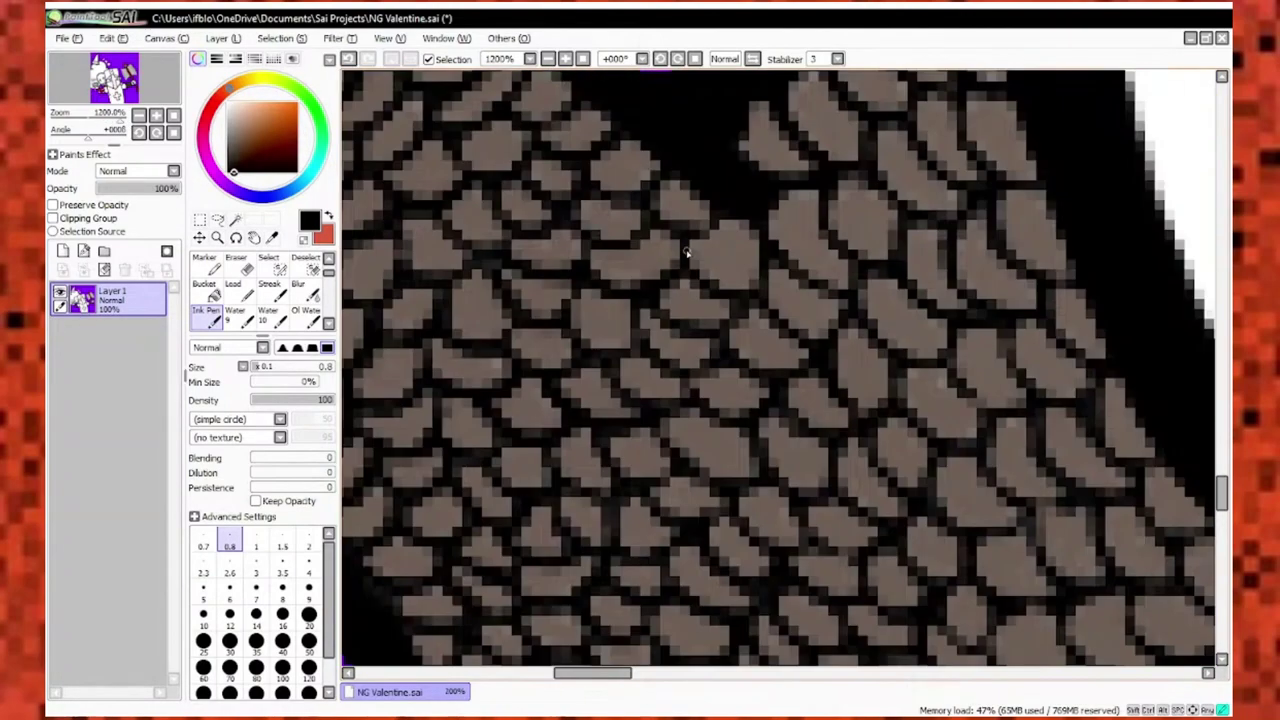
scroll(847, 318, up, 1)
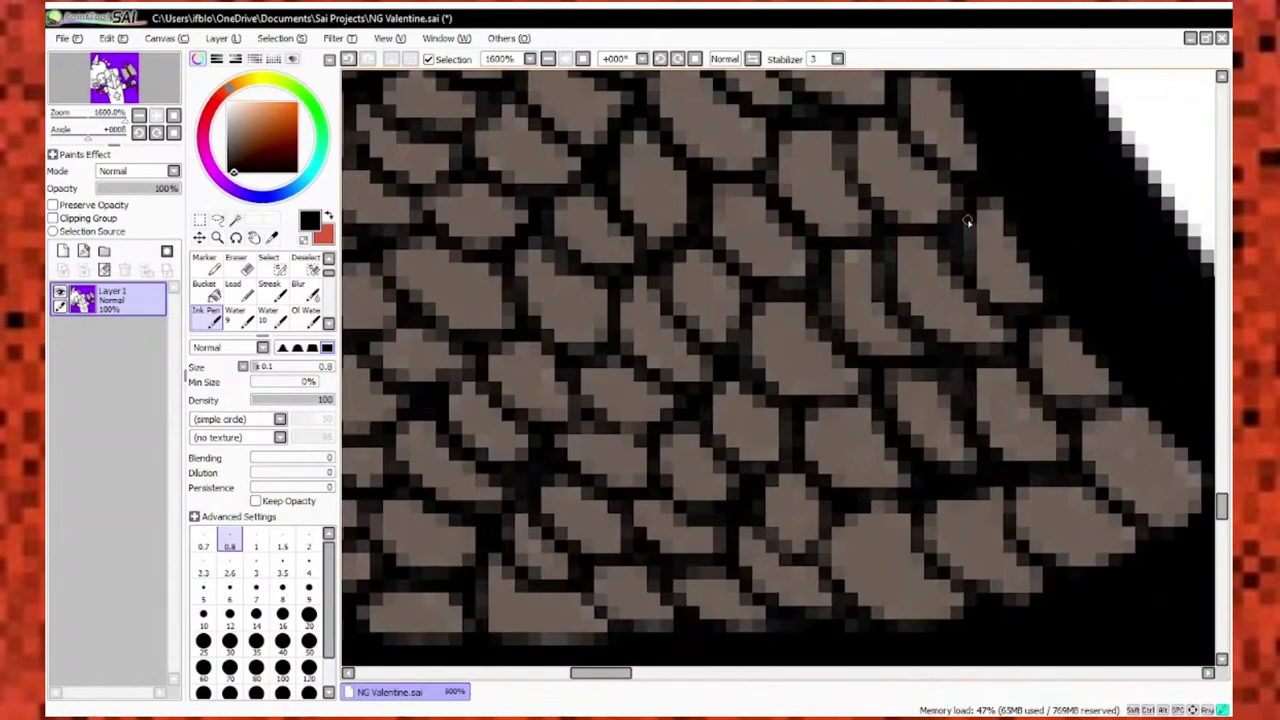
Refine the black outlines between the scales beside the sleeve and along the chainmail's lower edge.
scroll(968, 222, down, 3)
scroll(666, 260, up, 3)
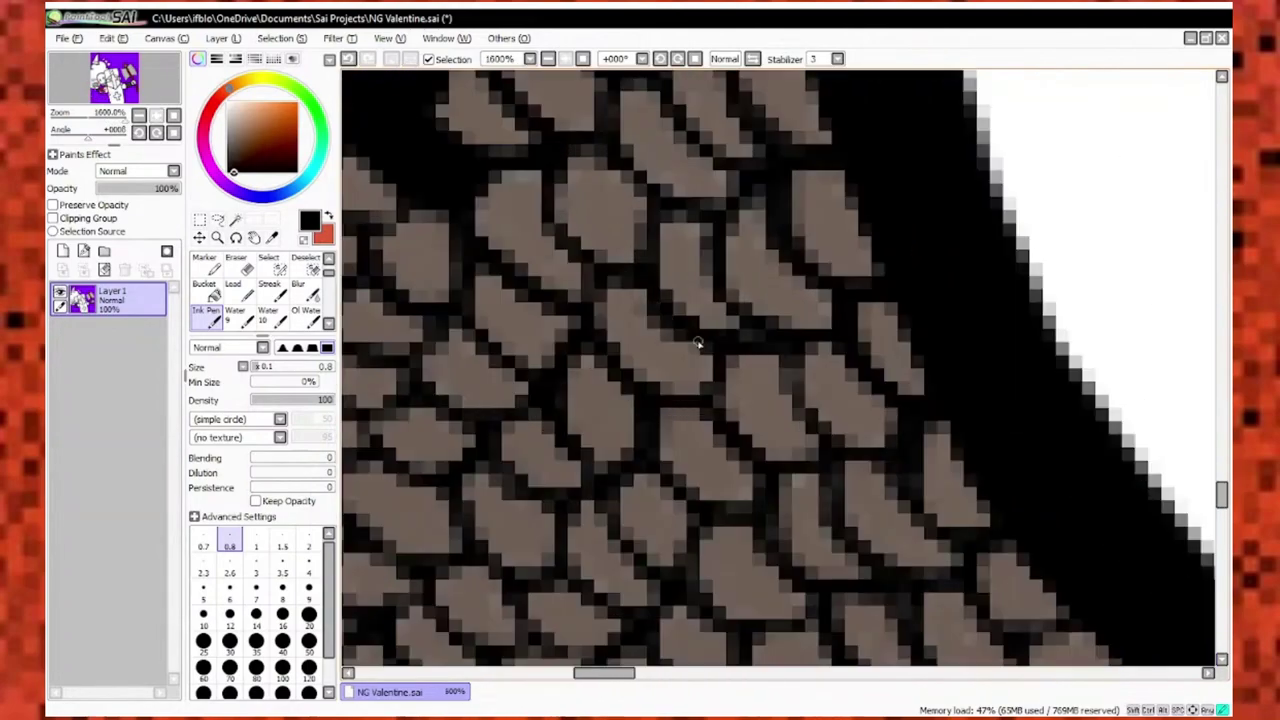
scroll(746, 177, down, 2)
scroll(762, 424, up, 3)
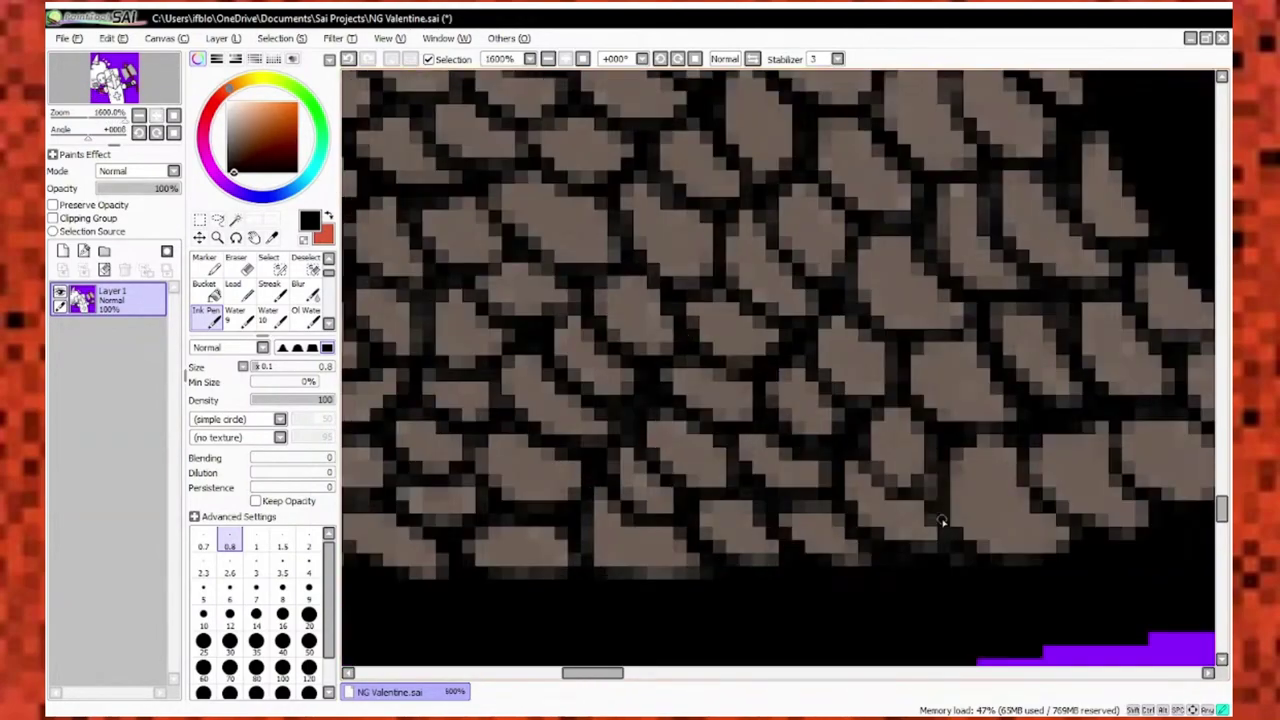
scroll(941, 521, down, 3)
scroll(675, 378, up, 3)
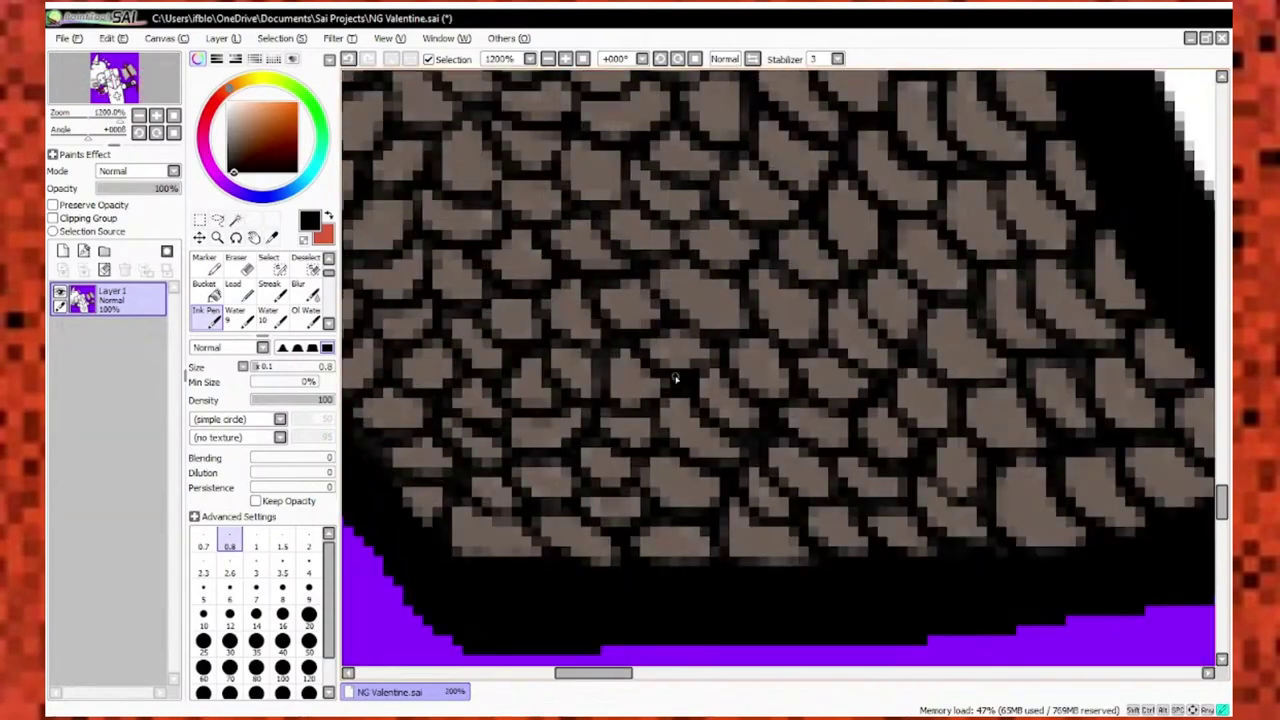
scroll(675, 378, down, 8)
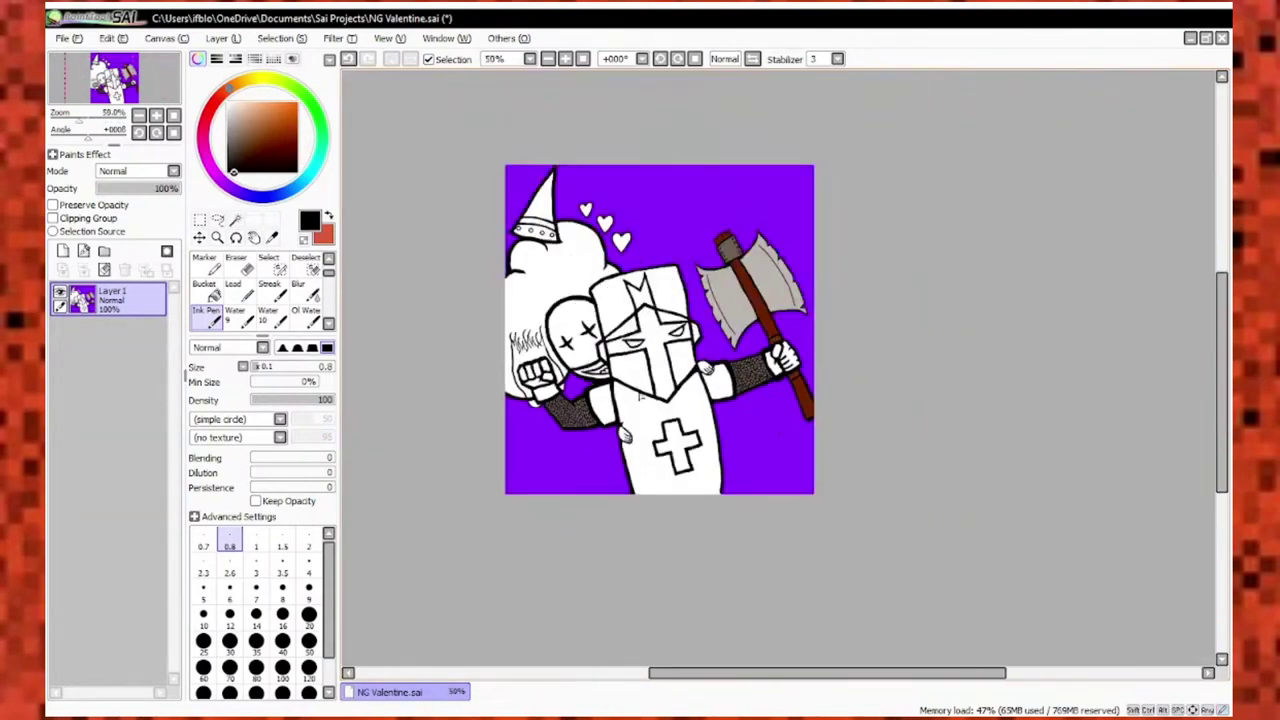
Mark the knight's helmet and the party hat with red-orange colour dabs using a size 16 ink pen.
scroll(640, 398, up, 3)
click(296, 104)
scroll(600, 330, up, 5)
drag(450, 258, 470, 275)
click(282, 614)
scroll(448, 305, down, 5)
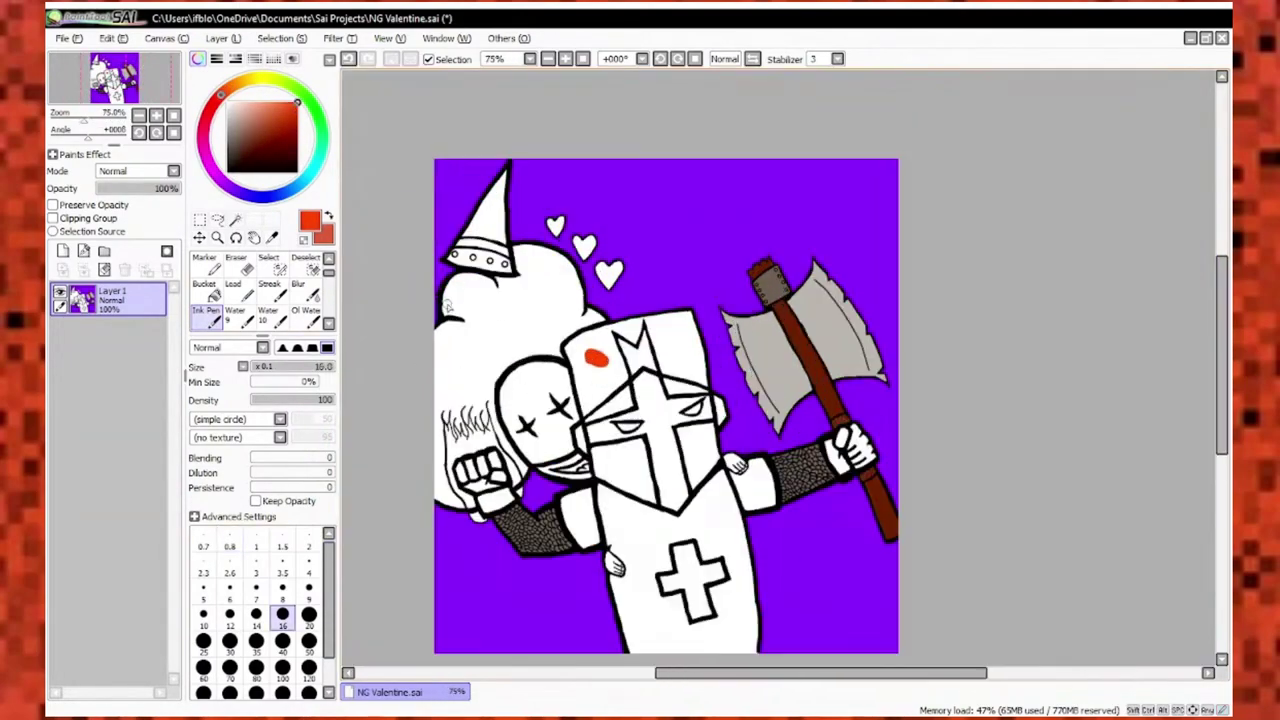
scroll(448, 305, up, 4)
scroll(526, 223, down, 3)
Pick crimson red and dab it inside the grinning character's mouth with a size 2 ink pen.
click(297, 103)
click(328, 259)
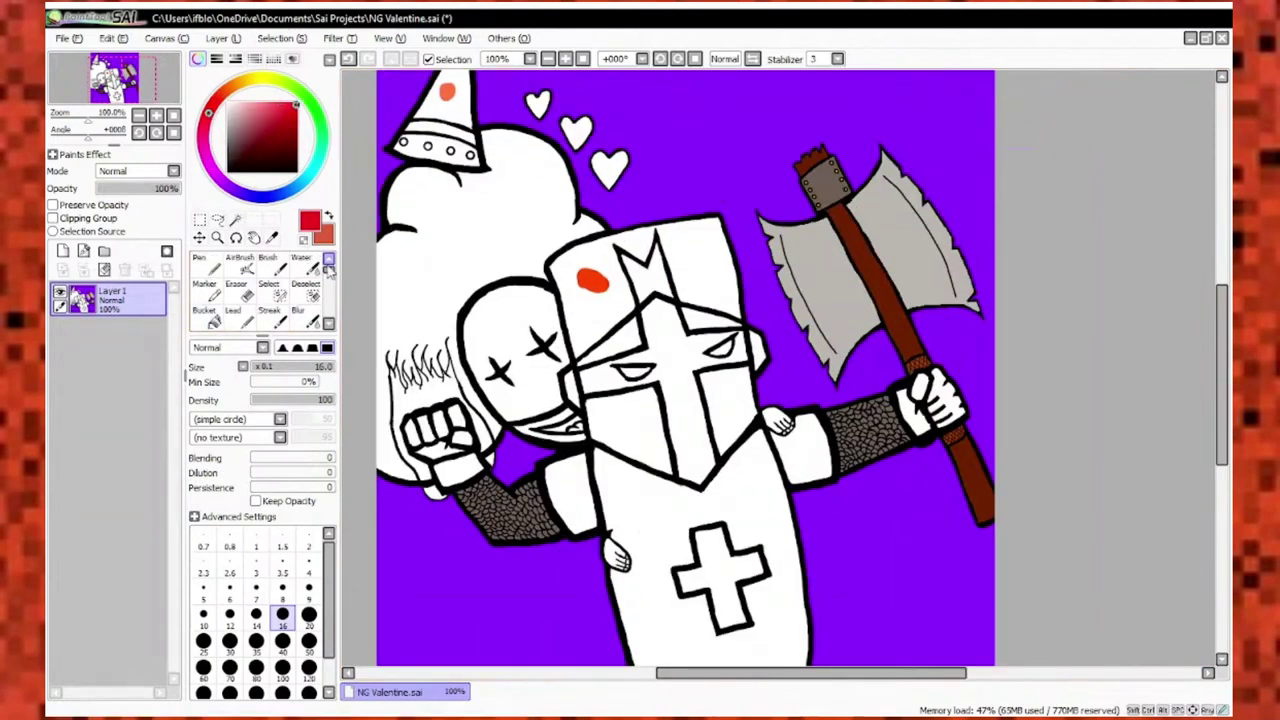
click(309, 546)
scroll(522, 425, up, 5)
drag(515, 362, 528, 368)
scroll(528, 366, down, 5)
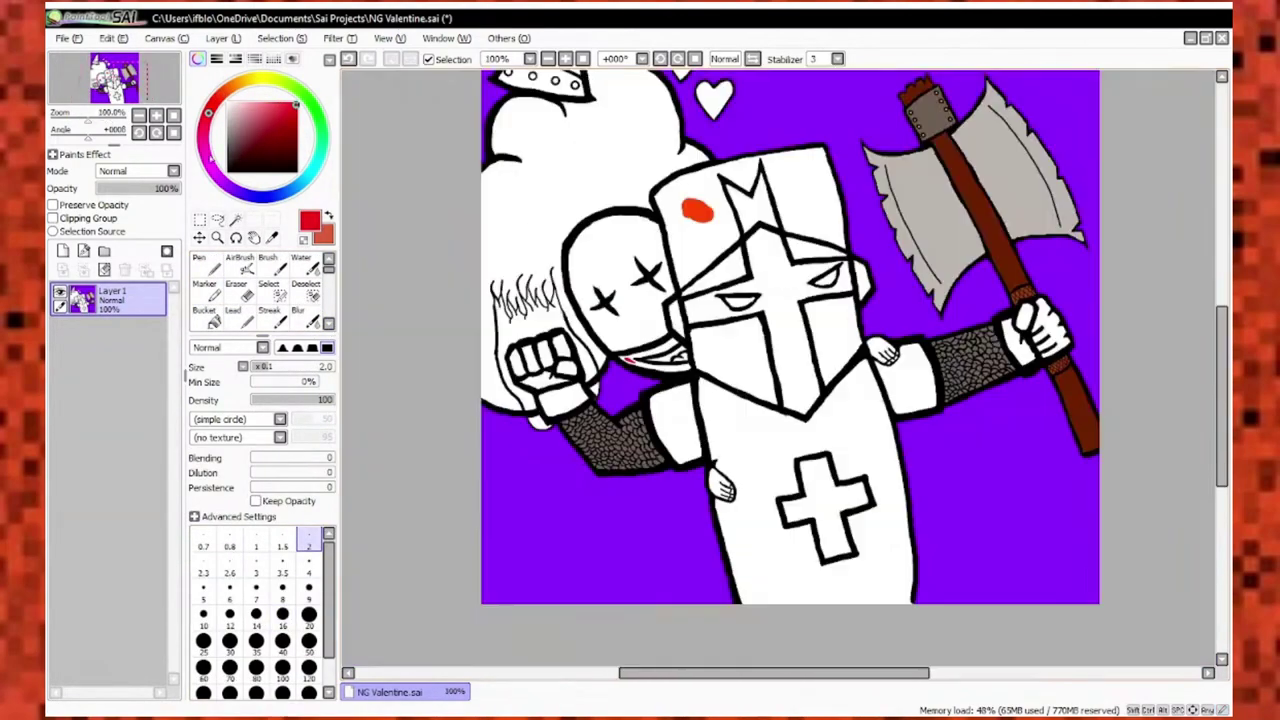
Choose a pink tone and dab it inside the grinning character's mouth.
scroll(600, 357, up, 5)
scroll(600, 357, down, 6)
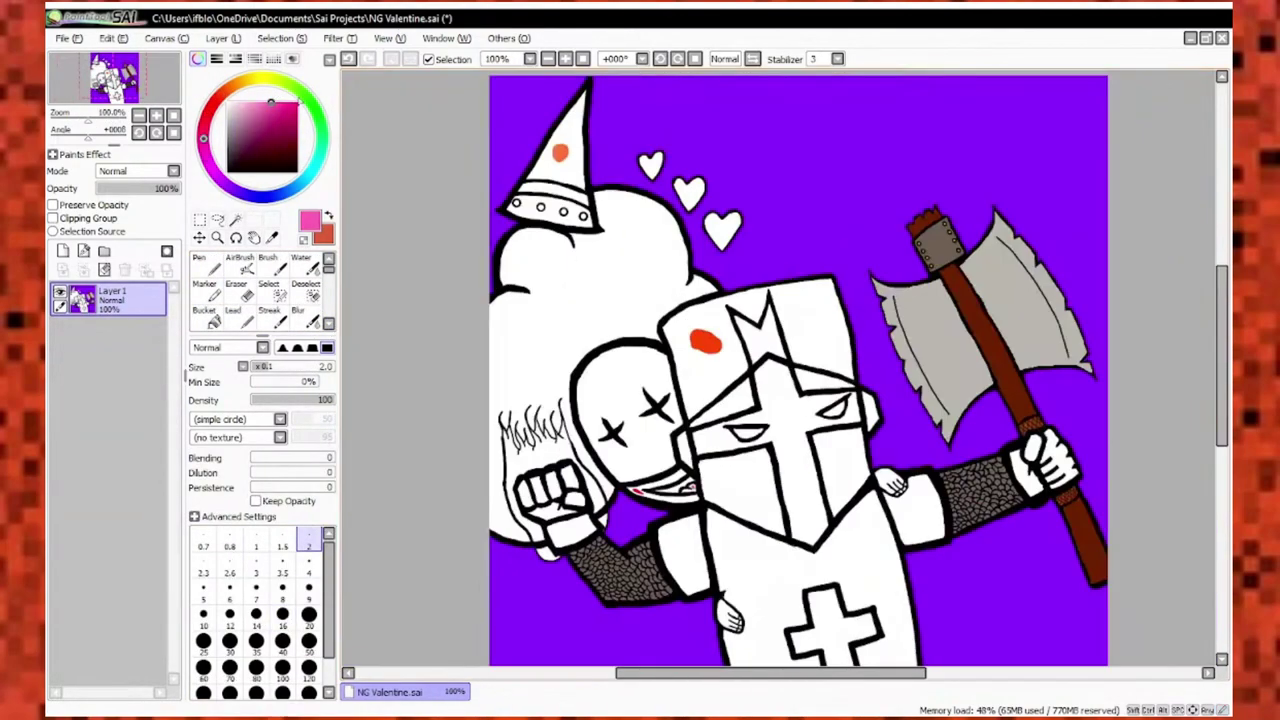
scroll(600, 357, up, 1)
click(312, 107)
scroll(545, 271, up, 4)
drag(567, 293, 700, 330)
scroll(578, 298, down, 1)
scroll(578, 298, down, 4)
Fill the chest cross with red-orange and block in the helmet's two upper panels with the ink pen.
click(297, 103)
click(205, 290)
scroll(700, 468, up, 4)
scroll(700, 468, down, 1)
click(205, 316)
scroll(640, 290, up, 2)
drag(736, 294, 700, 420)
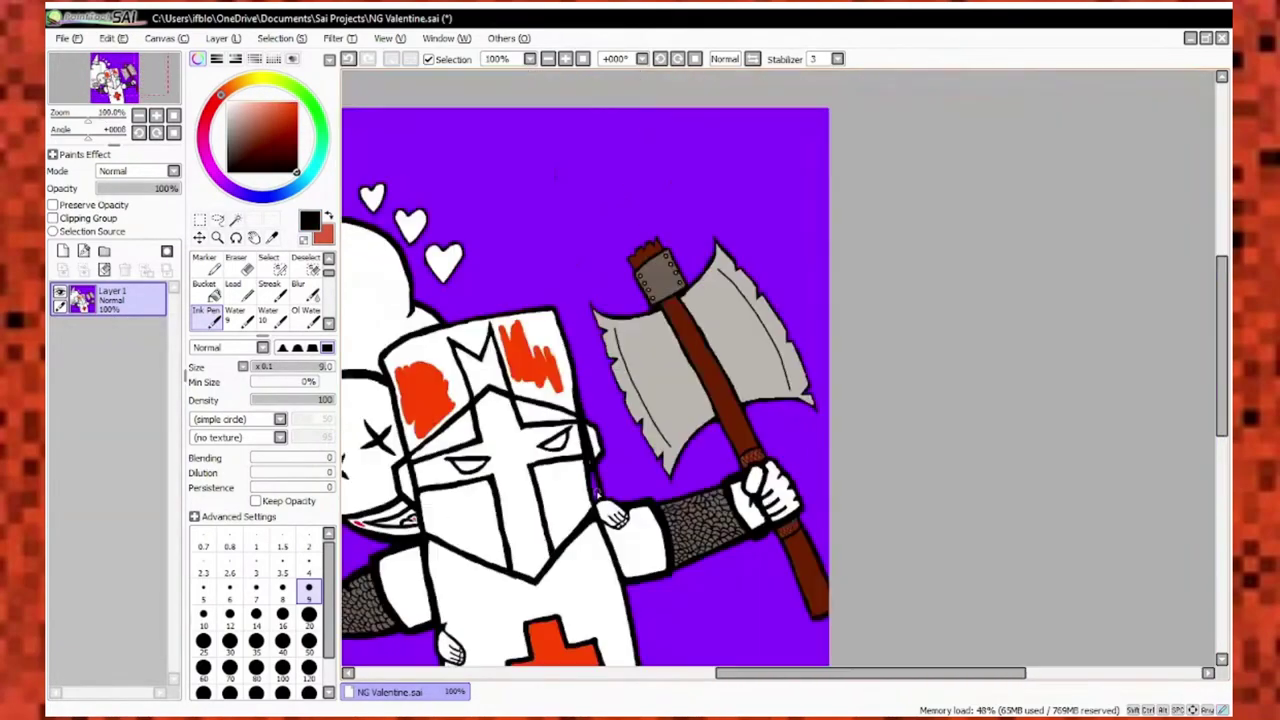
Block in red-orange on the helmet's lower face panel nearest the axe and reduce the pen to size 2.
drag(470, 482, 578, 545)
scroll(494, 440, up, 2)
key(bracketleft)
key(bracketleft)
key(bracketleft)
key(bracketleft)
key(bracketleft)
key(bracketleft)
key(bracketleft)
key(bracketleft)
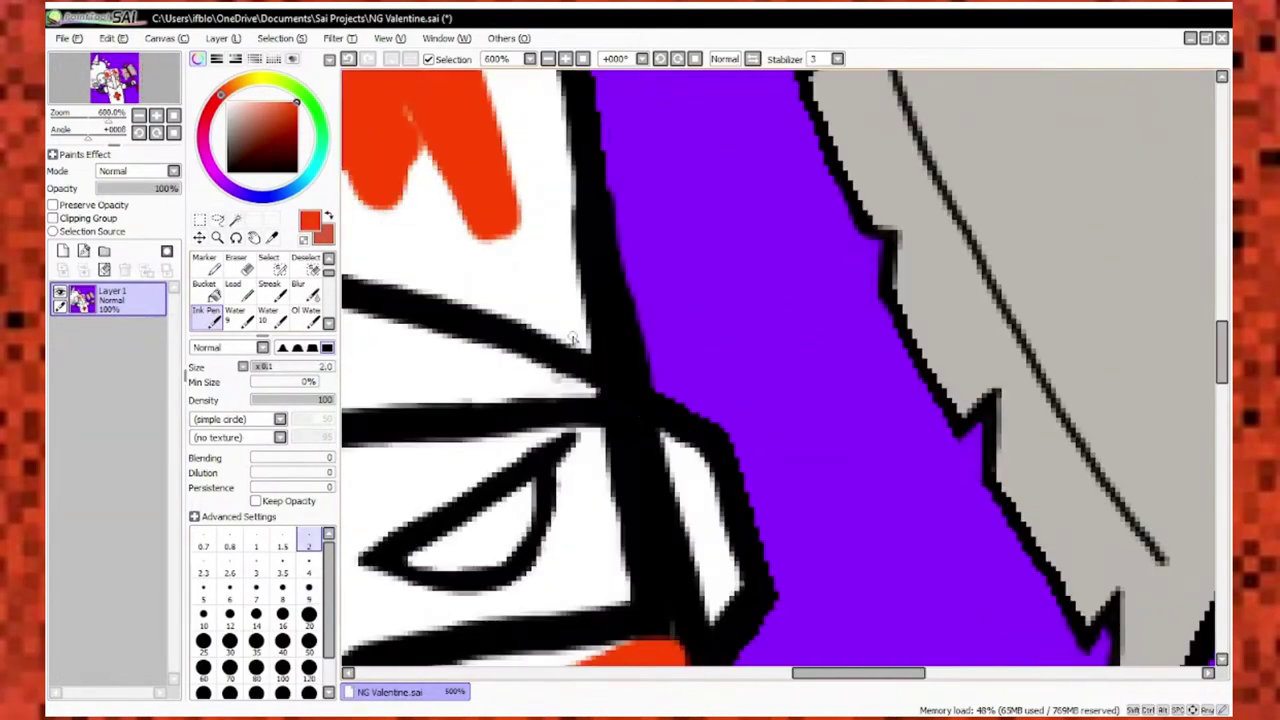
Colour a red-orange strip along the helmet's axe-side edge and touch up the surrounding black and white areas.
scroll(594, 300, down, 3)
scroll(528, 245, up, 3)
key(e)
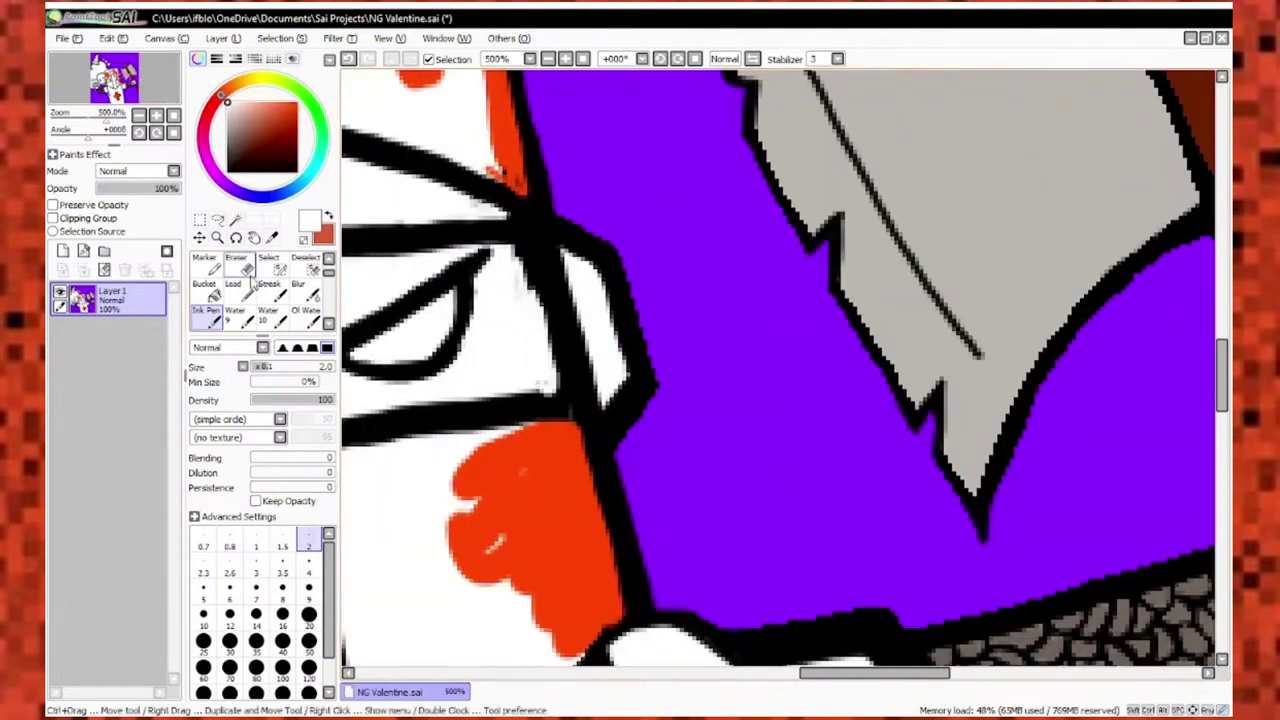
scroll(528, 245, up, 1)
alt+click(528, 245)
key(n)
scroll(608, 560, down, 4)
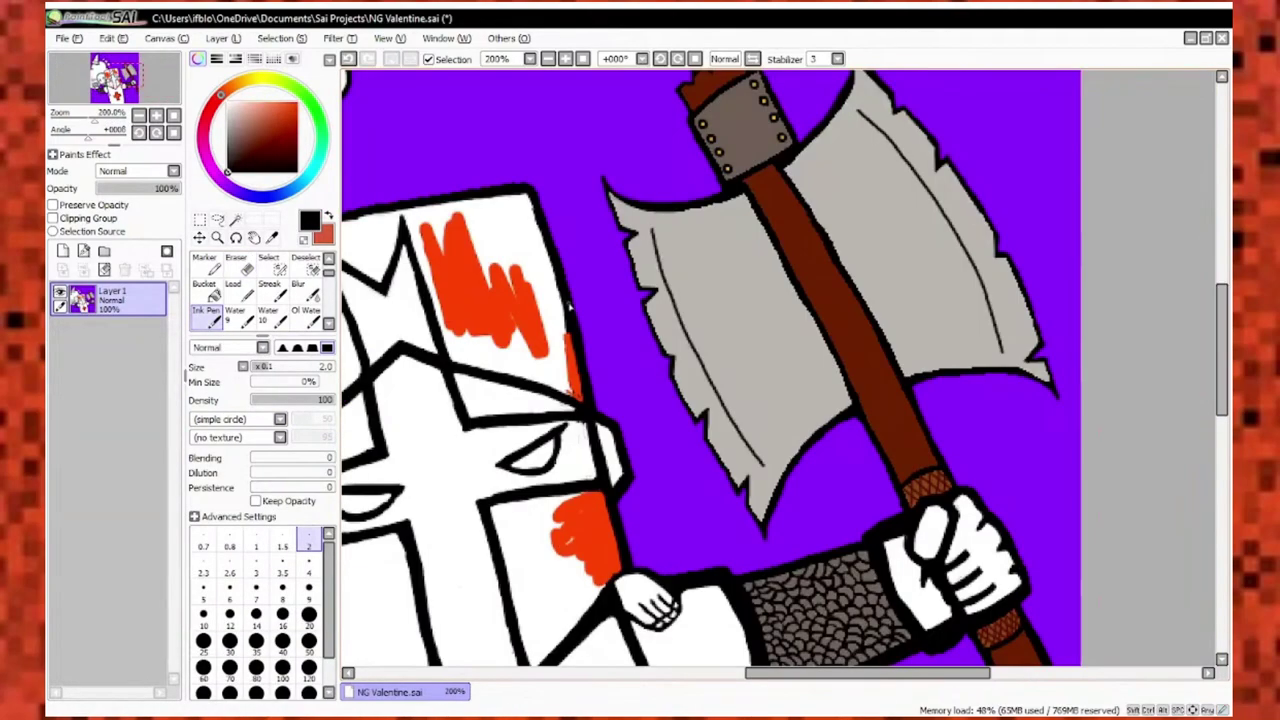
Block in the helmet's lower face panel beside the grinning character with red-orange using a size 14 pen.
scroll(538, 480, up, 1)
key(bracketright)
key(bracketright)
key(bracketright)
key(bracketright)
key(bracketright)
key(bracketright)
key(bracketright)
key(bracketright)
key(bracketright)
key(bracketright)
key(bracketright)
key(bracketright)
key(bracketright)
scroll(443, 180, up, 1)
Choose a light peach tone and dab it on the small hands holding the knight.
click(297, 102)
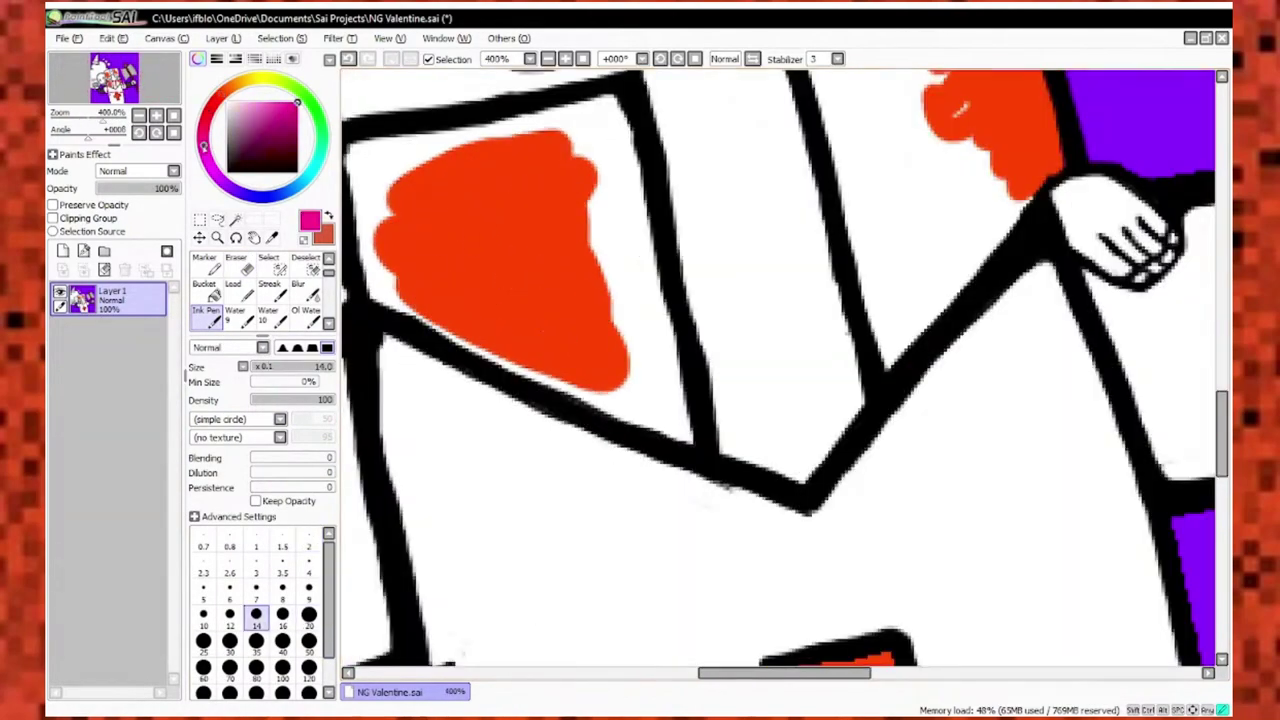
click(270, 97)
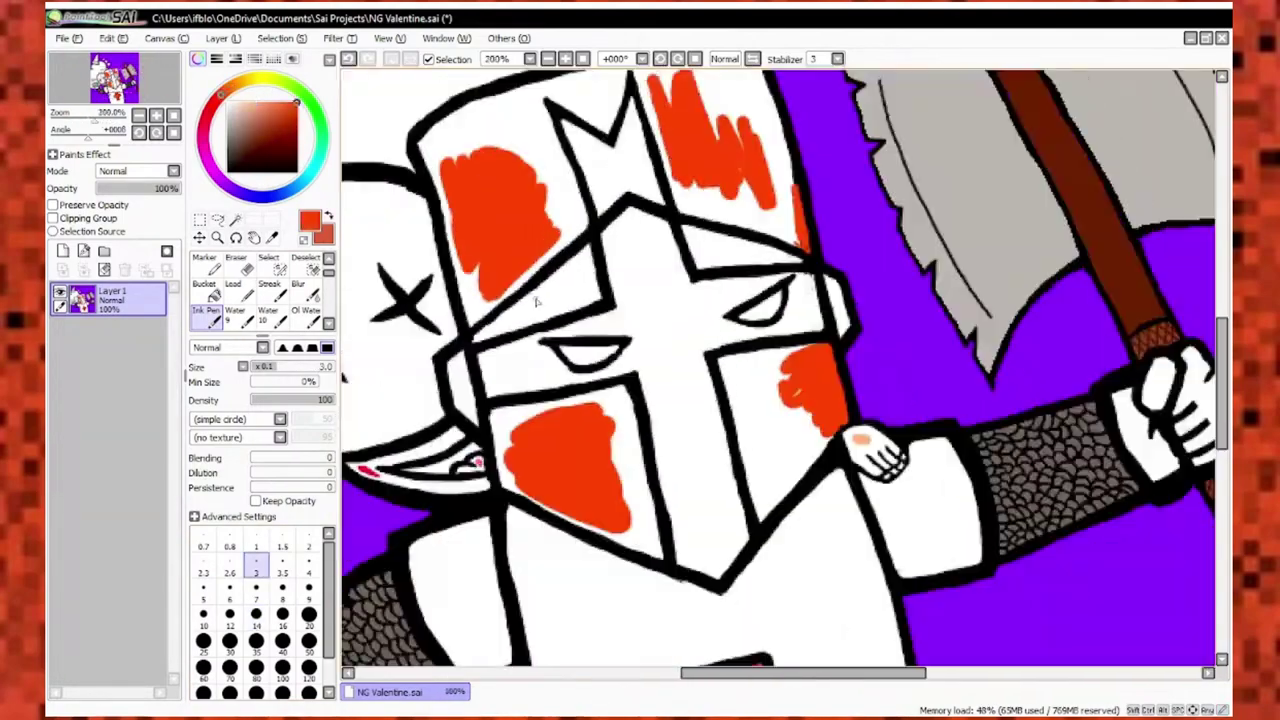
scroll(780, 370, down, 1)
Fill red-orange up to the diagonal lower outline of the helmet's left upper panel with a size 4 pen.
key(bracketright)
key(bracketright)
scroll(506, 327, up, 1)
scroll(614, 443, up, 3)
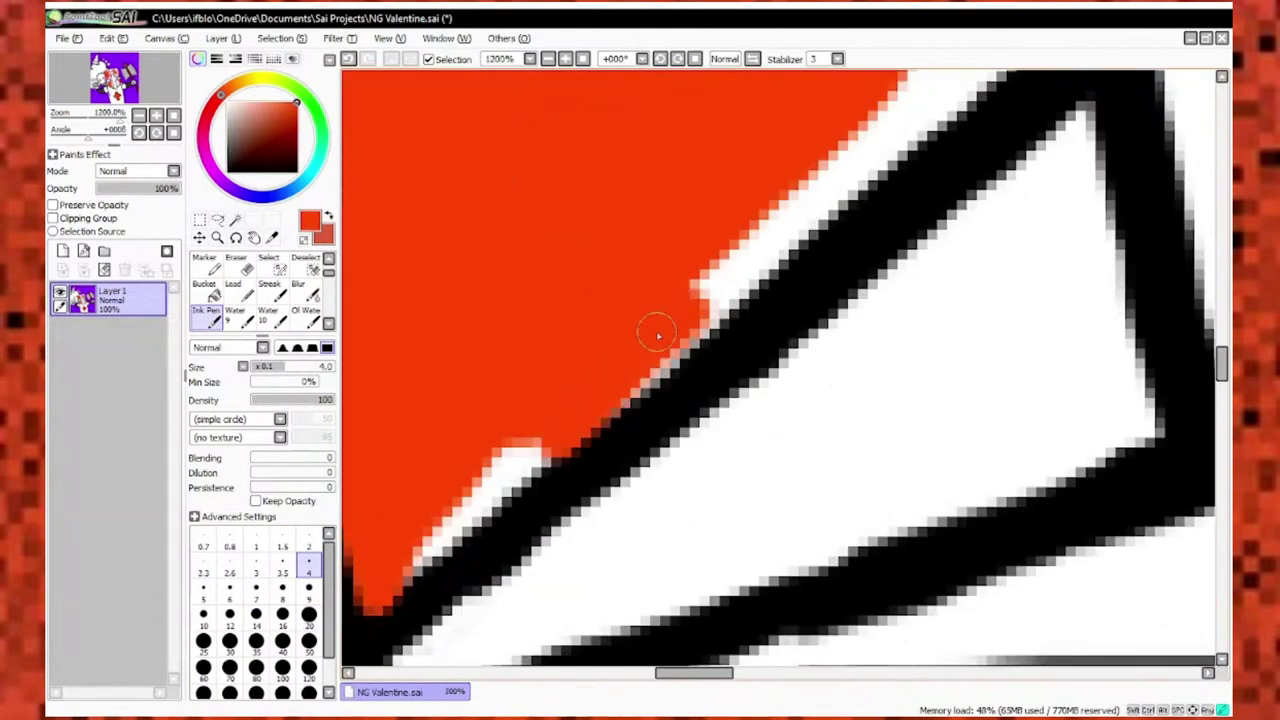
drag(700, 318, 575, 428)
scroll(575, 428, up, 2)
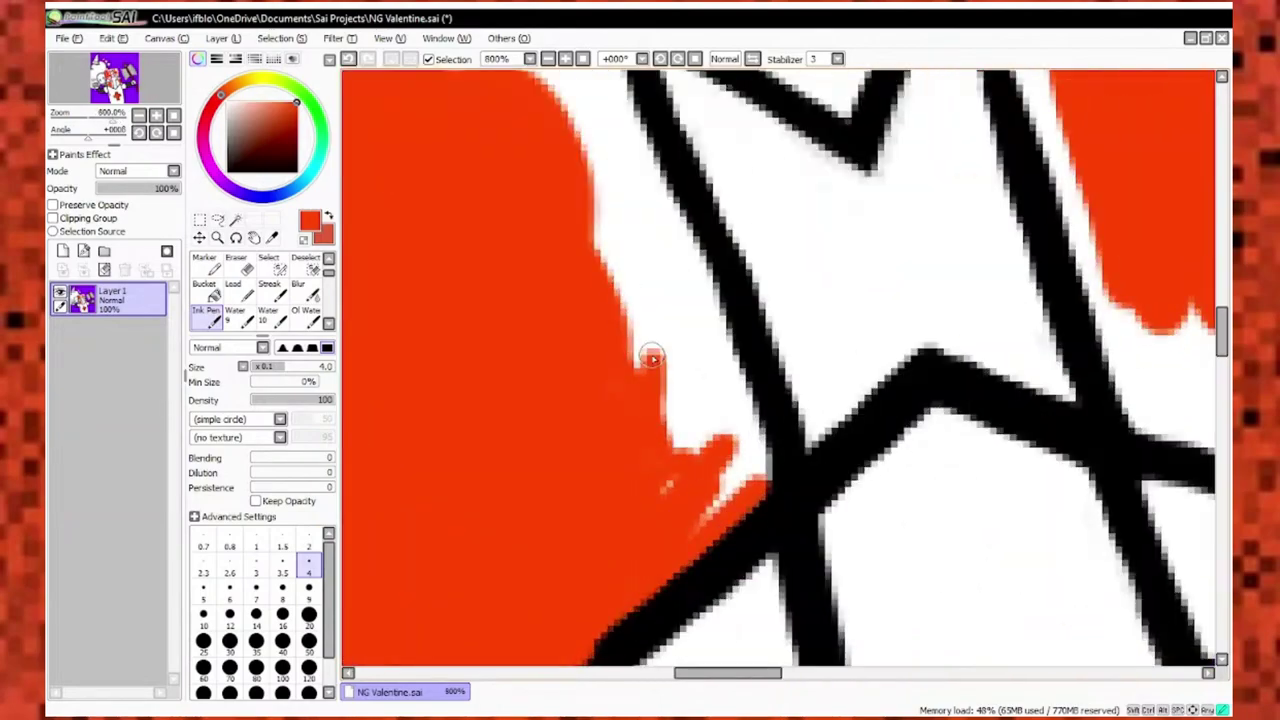
Extend the red-orange of the left upper helmet panel to its inner outline and close the corner gaps.
drag(540, 105, 682, 426)
scroll(682, 426, down, 2)
mouse_move(571, 271)
mouse_down()
mouse_move(577, 406)
mouse_move(502, 286)
mouse_up()
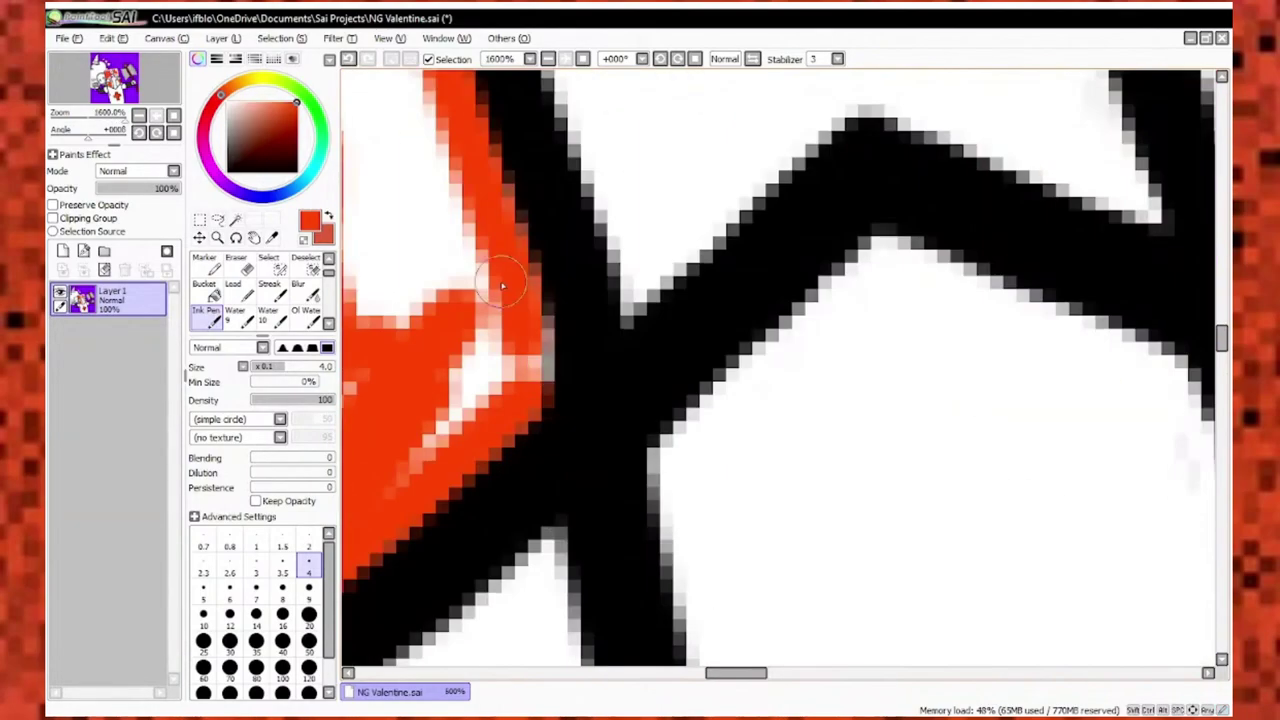
scroll(520, 387, down, 3)
scroll(609, 226, up, 3)
scroll(609, 226, down, 3)
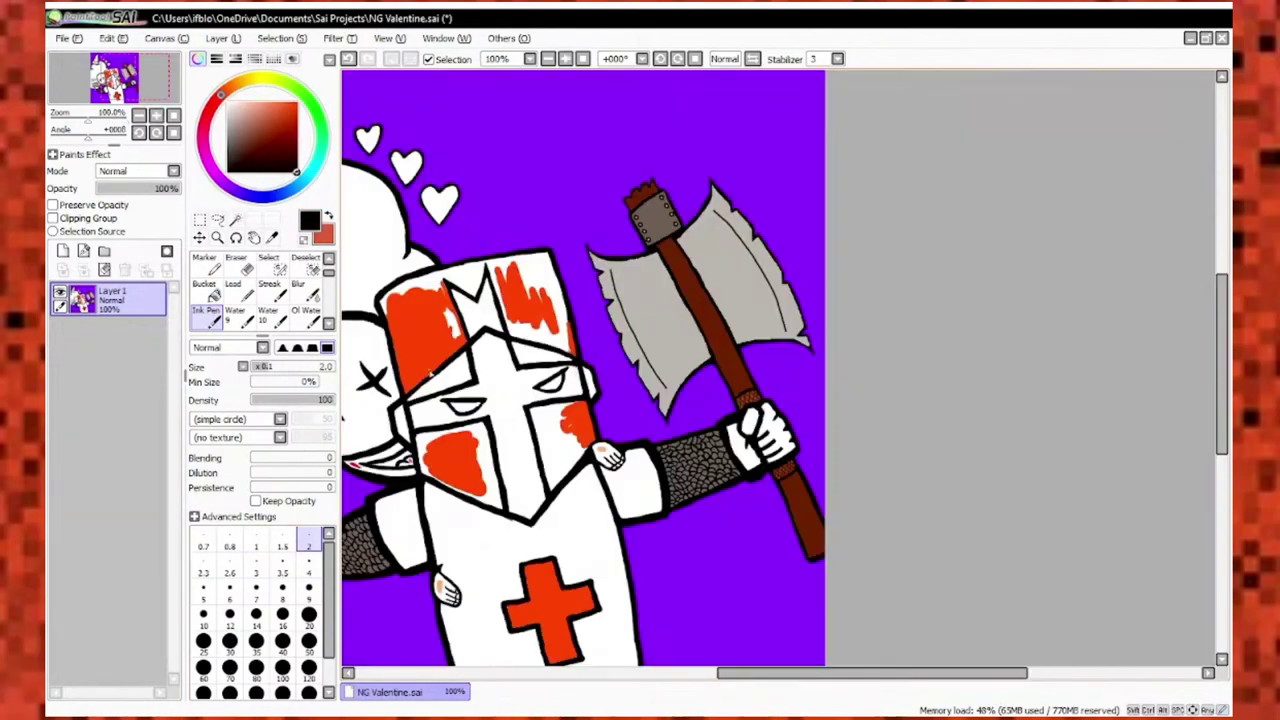
Touch up the left upper helmet panel's black outline and fill its top edge with red-orange at size 4.
scroll(459, 254, up, 2)
drag(480, 368, 459, 254)
scroll(459, 254, up, 2)
scroll(703, 271, up, 2)
key(bracketleft)
mouse_move(666, 391)
mouse_down()
mouse_move(580, 283)
mouse_move(734, 463)
mouse_up()
scroll(571, 457, down, 3)
scroll(1006, 337, up, 3)
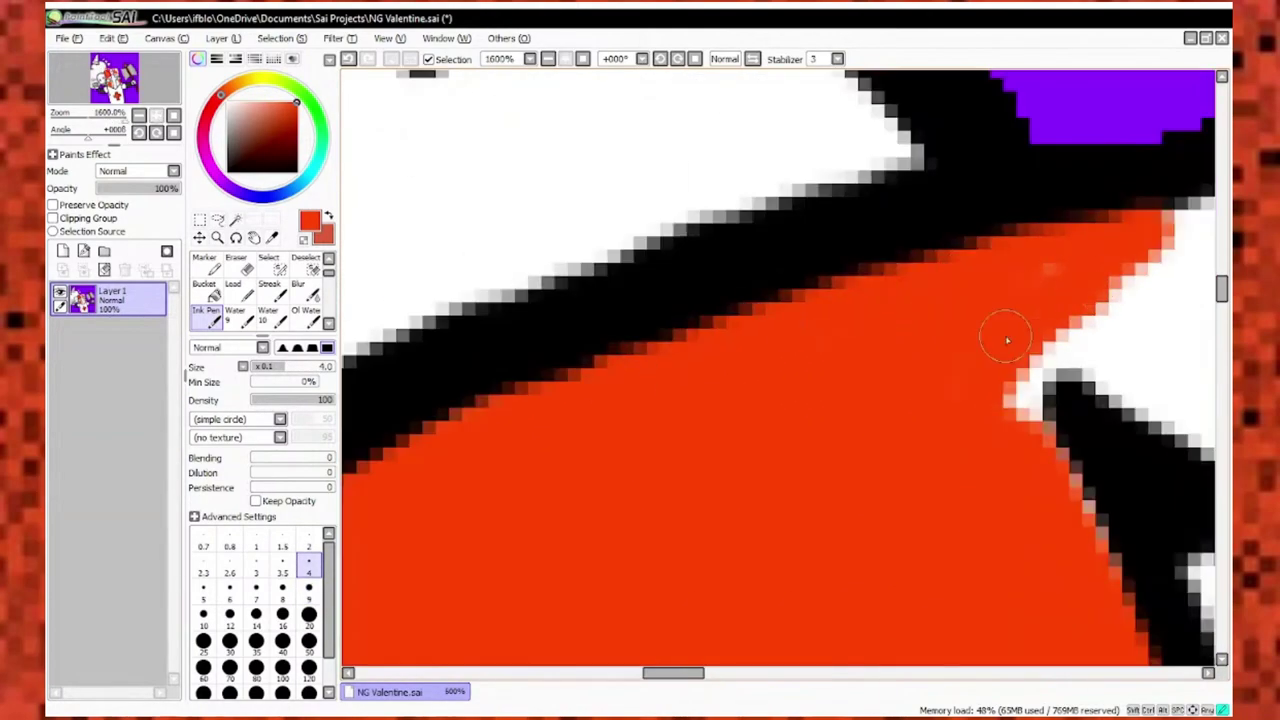
drag(782, 410, 748, 166)
scroll(634, 257, down, 2)
Sample the outline black and refine the left crown spike and the panel's inner outline with a size 1 pen.
click(256, 546)
alt+click(600, 137)
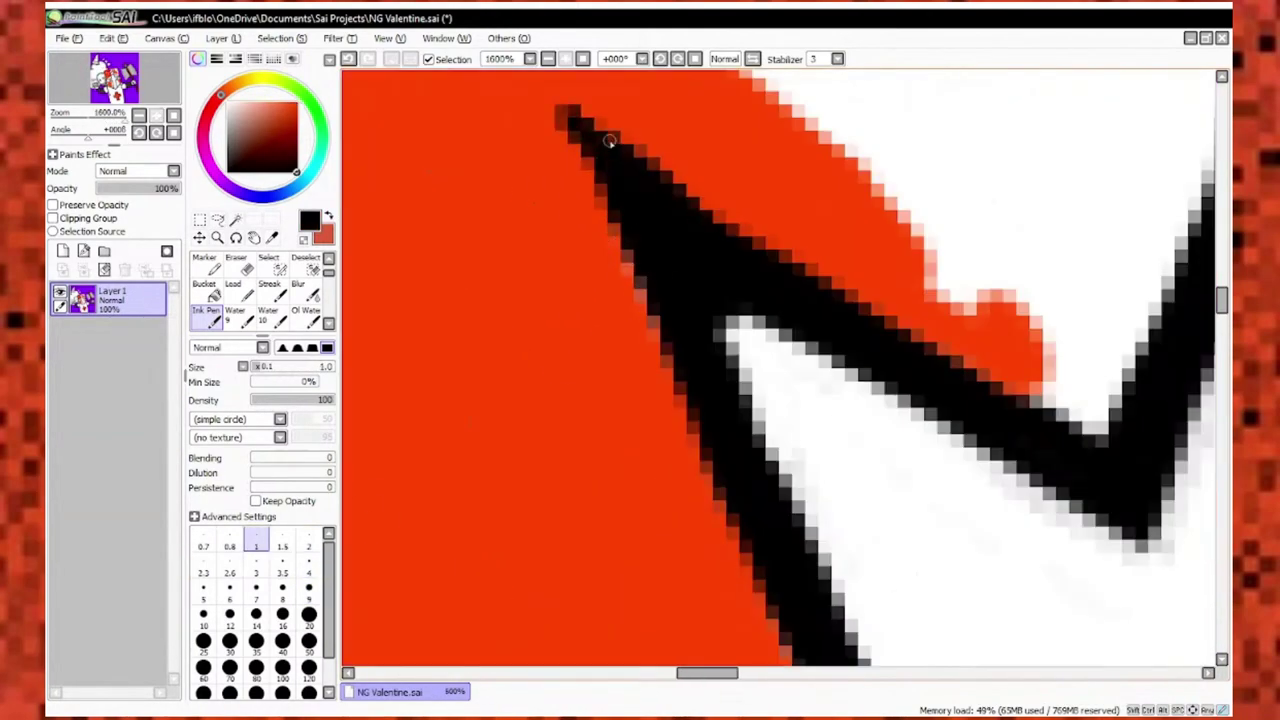
scroll(576, 197, up, 1)
scroll(576, 197, down, 3)
scroll(640, 251, up, 3)
scroll(717, 314, up, 1)
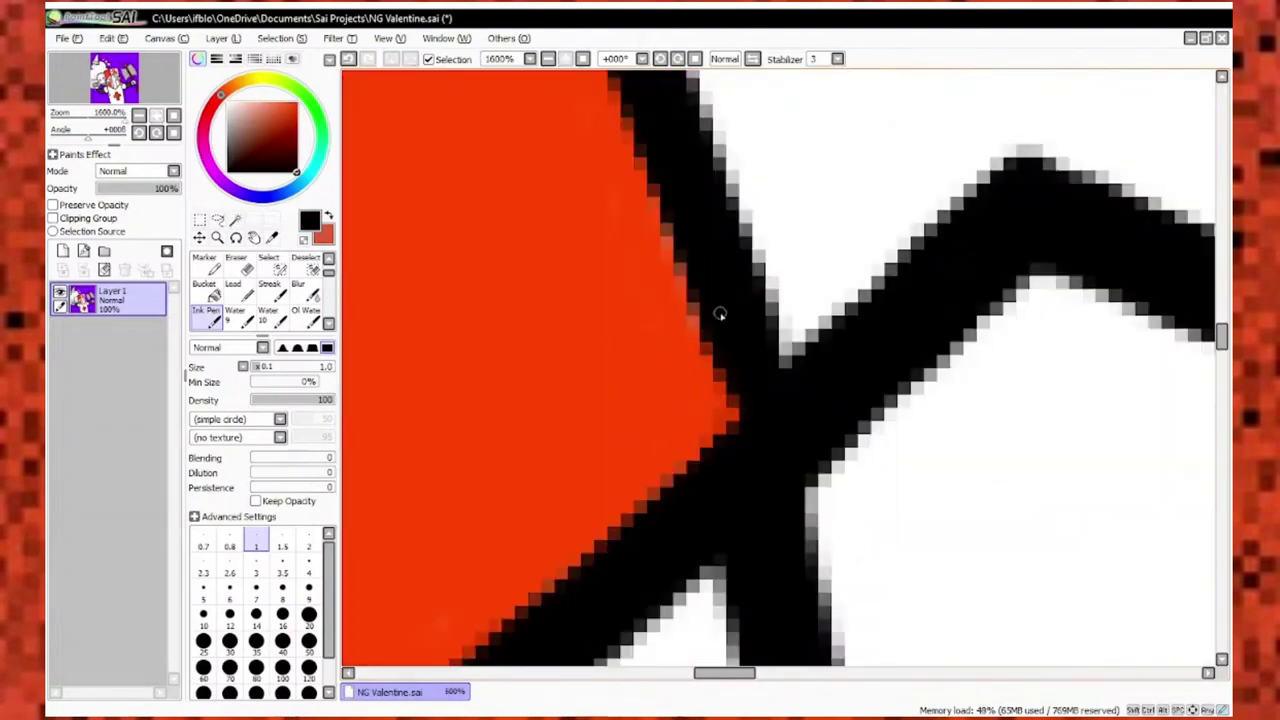
scroll(781, 349, down, 1)
alt+click(781, 349)
scroll(781, 349, down, 3)
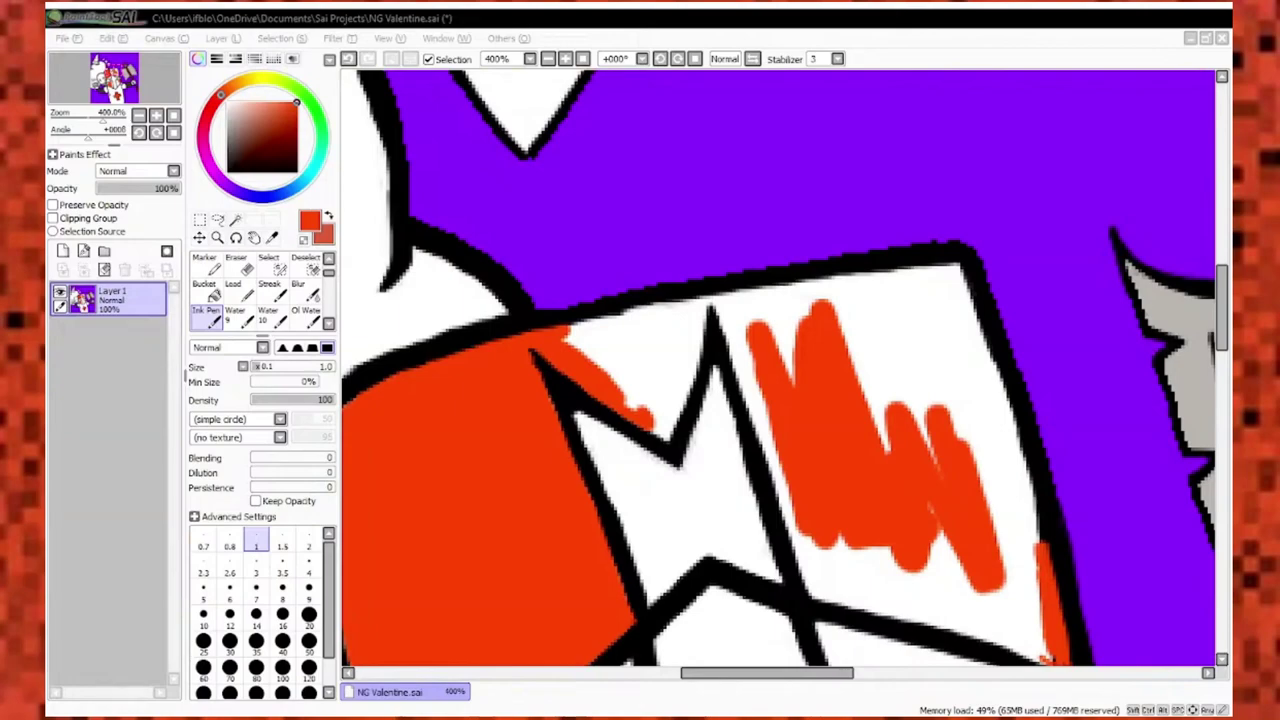
Fill the notch between the helmet's two crown spikes with red-orange, working up to the black outline.
scroll(780, 370, down, 3)
scroll(780, 370, up, 3)
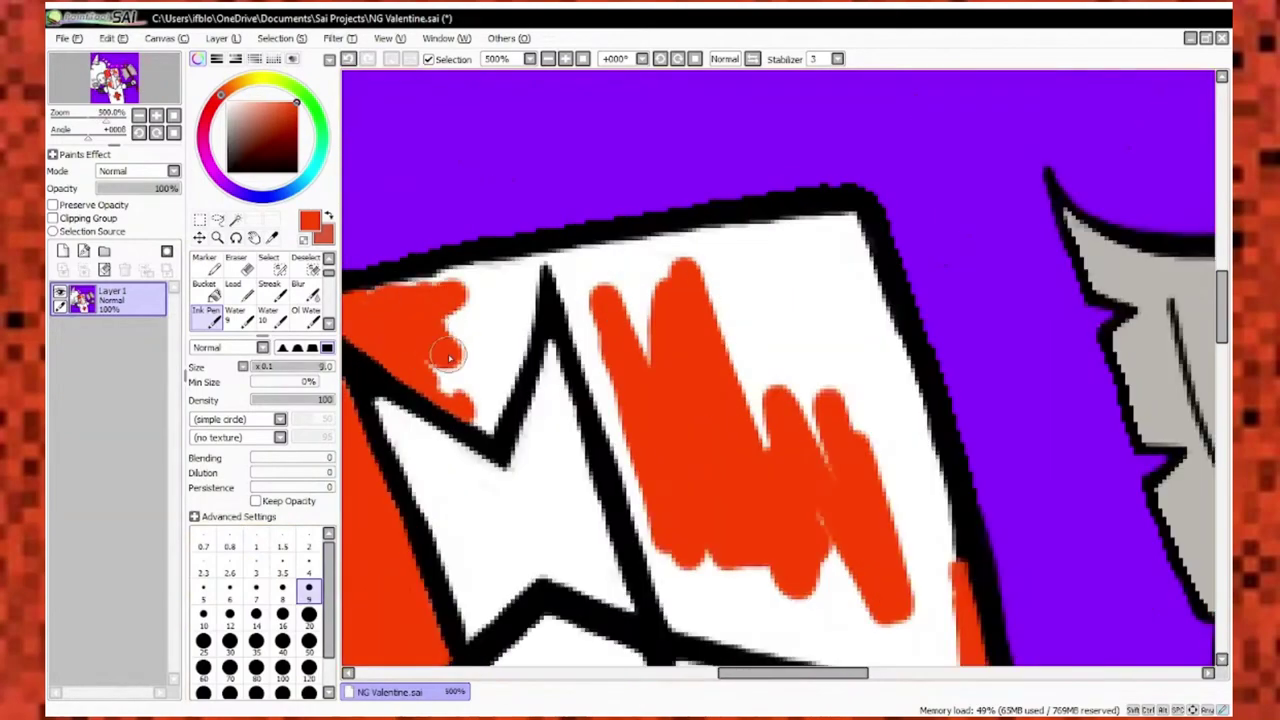
scroll(714, 349, up, 2)
mouse_move(700, 540)
mouse_down()
mouse_move(617, 434)
mouse_move(766, 400)
mouse_up()
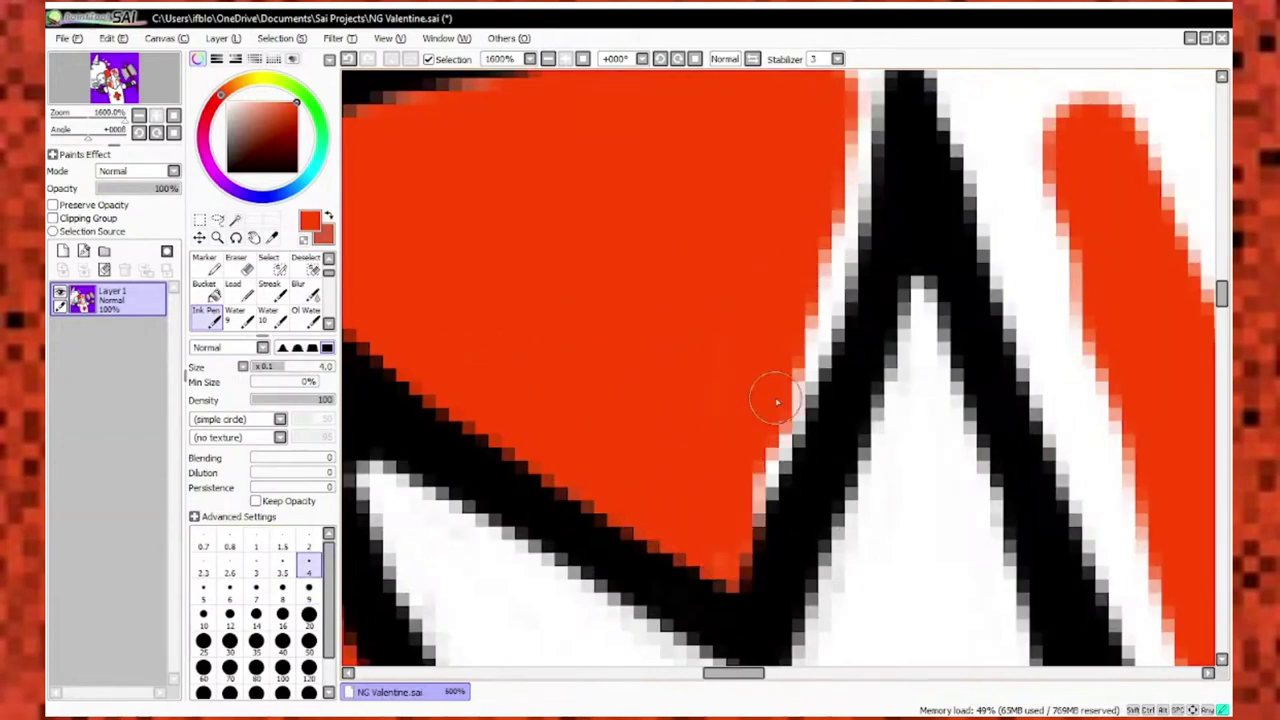
scroll(723, 303, down, 1)
key(x)
scroll(800, 298, up, 1)
Close the remaining white edges beside the right crown spike with red-orange and refine its black tip at size 2.
key(bracketleft)
key(bracketleft)
key(bracketleft)
key(bracketleft)
key(bracketleft)
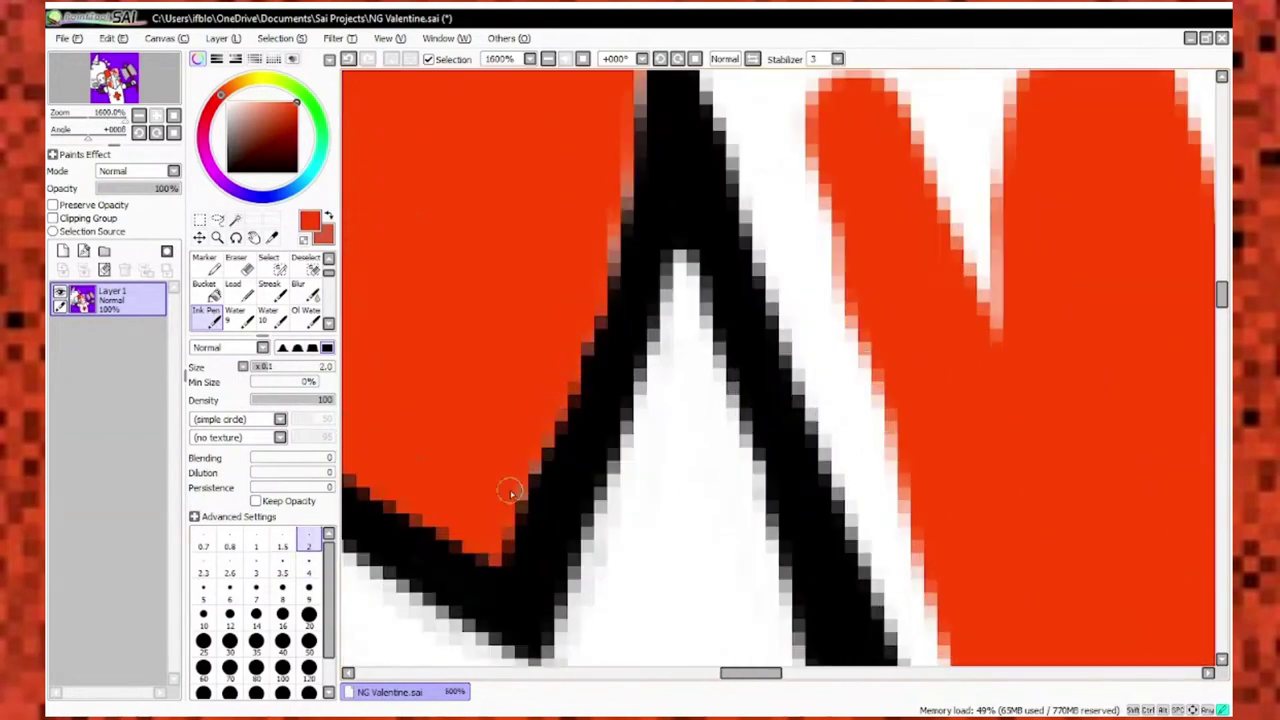
scroll(690, 270, down, 1)
scroll(690, 270, up, 1)
drag(720, 440, 690, 268)
key(x)
scroll(690, 268, down, 1)
scroll(673, 355, down, 1)
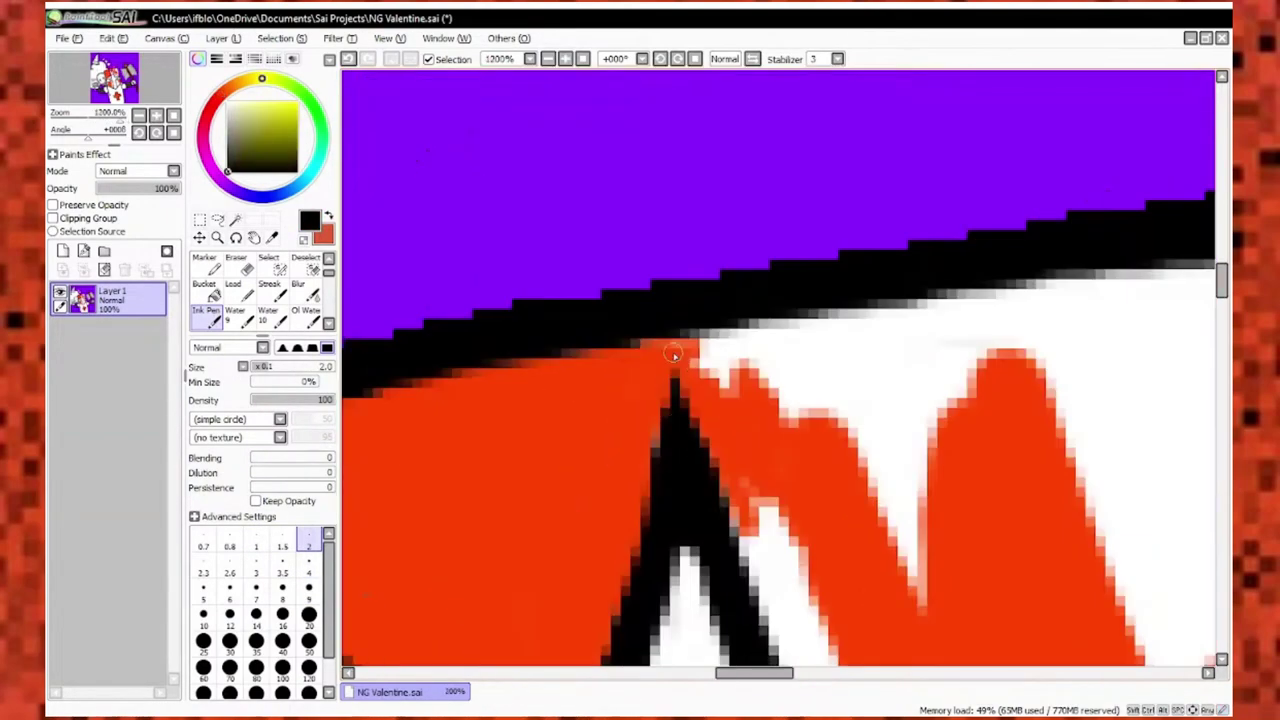
Return to red-orange with a larger pen and fill the main area of the helmet's right upper panel.
key(x)
key(bracketright)
key(bracketright)
key(bracketright)
key(bracketright)
key(bracketright)
key(bracketright)
key(bracketright)
mouse_move(684, 390)
mouse_down()
mouse_move(581, 240)
mouse_move(766, 534)
mouse_move(592, 364)
mouse_move(480, 283)
mouse_move(586, 263)
mouse_up()
Extend the red-orange fill of the helmet's right upper panel into the white gap above its lower outline with a size 4 pen.
key(bracketright)
key(bracketright)
key(bracketright)
key(bracketright)
key(bracketright)
key(bracketright)
key(bracketright)
key(bracketleft)
key(bracketleft)
key(bracketleft)
key(bracketleft)
key(bracketleft)
key(bracketleft)
key(bracketleft)
key(bracketleft)
key(bracketleft)
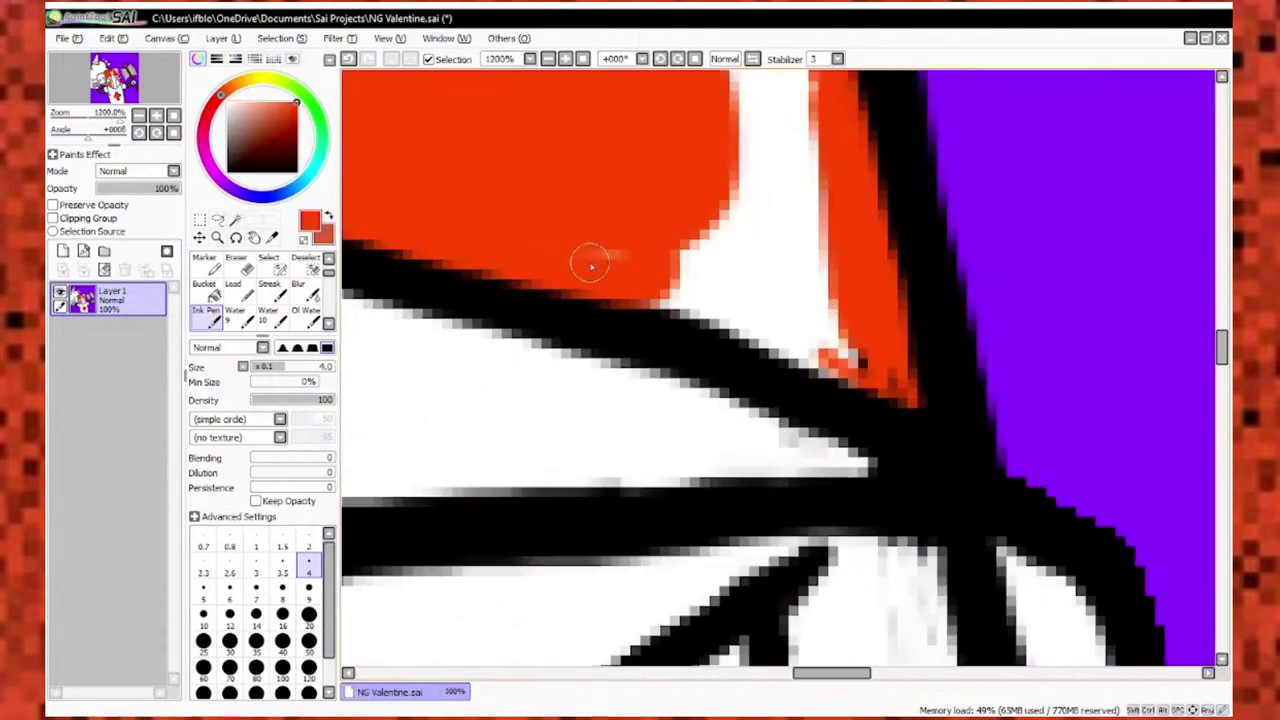
mouse_move(724, 266)
mouse_down()
mouse_move(751, 486)
mouse_move(820, 449)
mouse_move(660, 377)
mouse_move(654, 343)
mouse_up()
Fill the remaining white area along the right side of the helmet's right upper panel with red-orange using a larger pen.
key(e)
key(n)
key(bracketright)
key(bracketright)
key(bracketright)
key(bracketright)
key(bracketright)
key(bracketright)
key(bracketright)
key(bracketright)
key(bracketright)
key(bracketright)
scroll(629, 257, down, 1)
mouse_move(629, 257)
mouse_down()
mouse_move(608, 286)
mouse_move(743, 400)
mouse_up()
scroll(743, 400, down, 4)
key(bracketleft)
key(bracketleft)
key(bracketleft)
key(bracketleft)
key(bracketleft)
key(bracketleft)
key(bracketleft)
key(bracketleft)
key(bracketleft)
scroll(457, 277, up, 6)
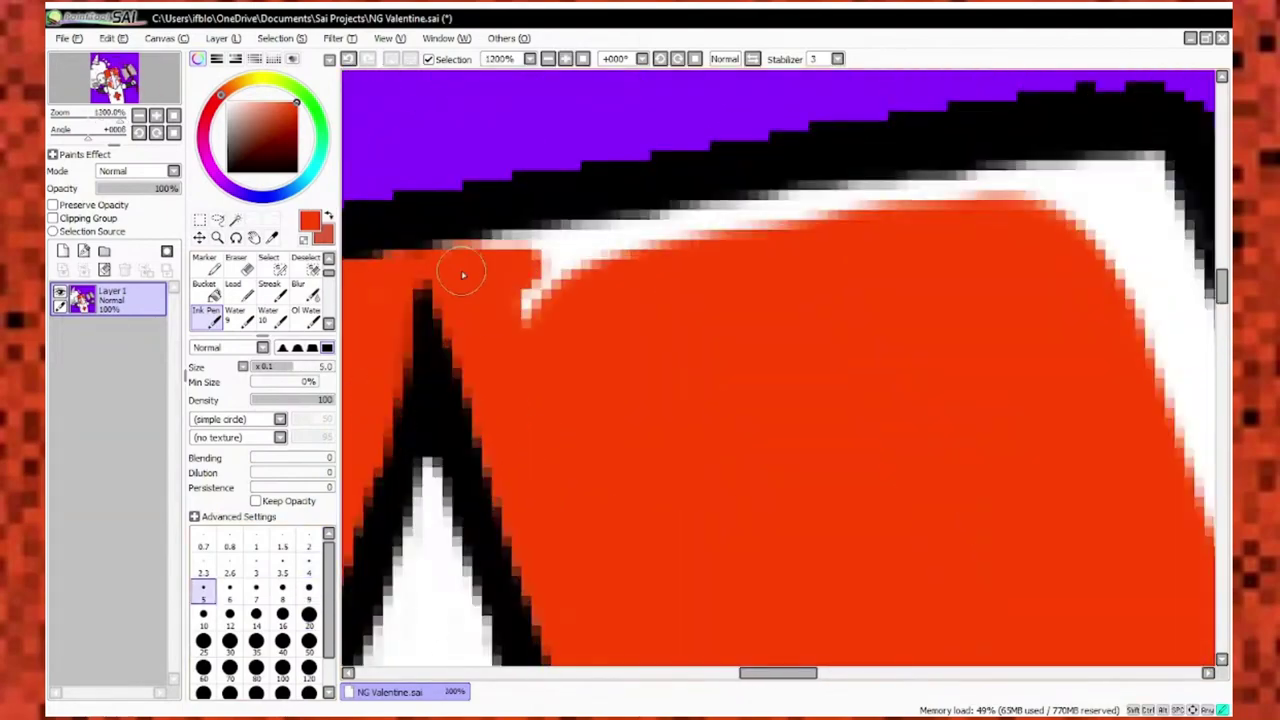
Close the white strip under the right upper panel's top outline with red-orange at size 5 and touch up fine edges at size 0.8.
mouse_move(457, 277)
mouse_down()
mouse_move(546, 267)
mouse_move(882, 290)
mouse_move(738, 286)
mouse_move(955, 340)
mouse_move(1005, 540)
mouse_move(785, 211)
mouse_move(891, 560)
mouse_move(762, 130)
mouse_move(765, 250)
mouse_up()
scroll(765, 250, down, 3)
mouse_move(743, 386)
mouse_down()
mouse_move(743, 480)
mouse_move(420, 286)
mouse_up()
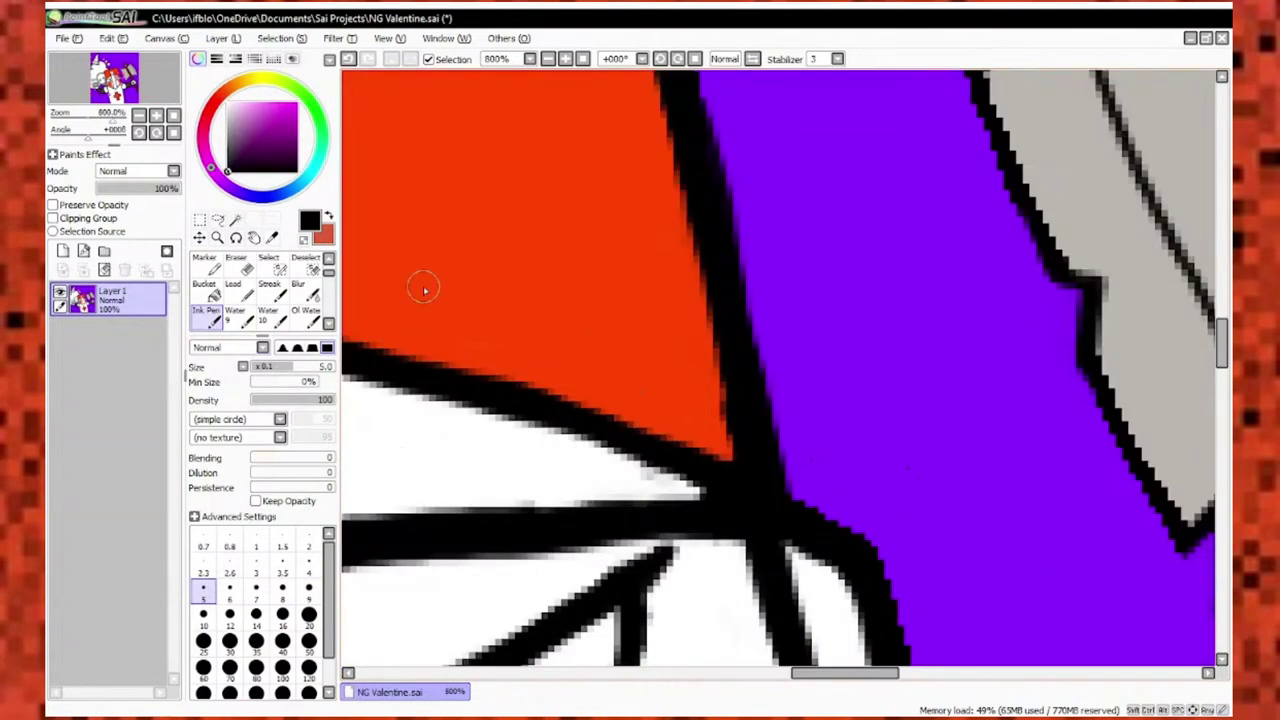
key(bracketleft)
key(bracketleft)
key(bracketleft)
key(bracketleft)
key(bracketleft)
key(bracketleft)
key(bracketleft)
key(bracketleft)
key(bracketleft)
scroll(727, 421, up, 3)
scroll(680, 379, down, 5)
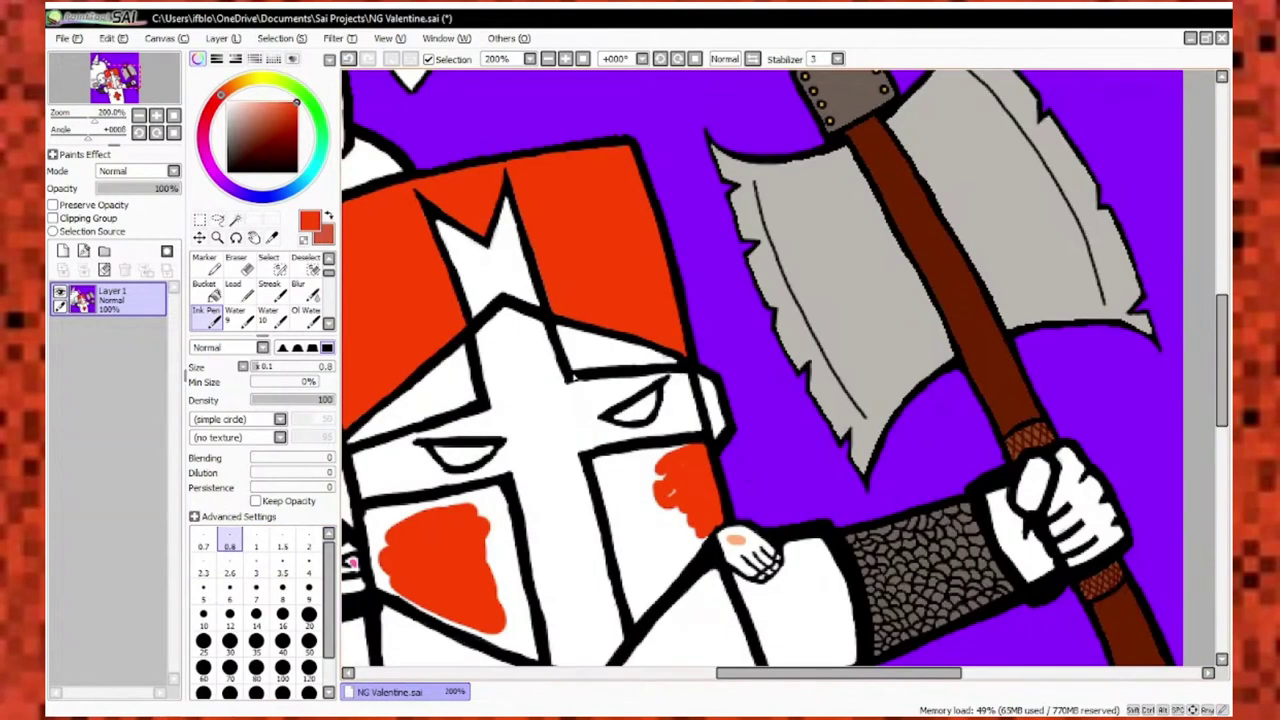
scroll(484, 257, down, 3)
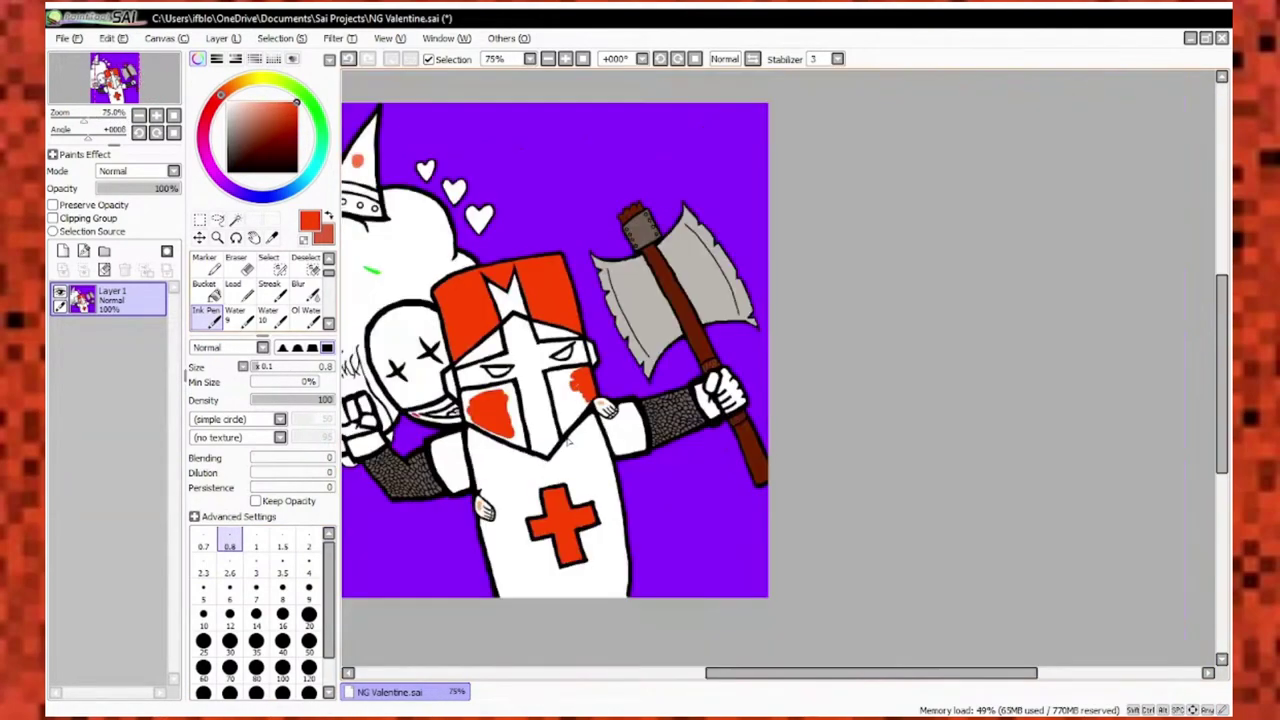
Extend the red-orange fill of the helmet's left cheek panel to its lower outline with a size 12 pen.
scroll(600, 350, up, 5)
key(bracketright)
key(bracketright)
key(bracketright)
key(bracketright)
key(bracketright)
key(bracketright)
key(bracketright)
key(bracketright)
key(bracketright)
key(bracketright)
key(bracketright)
key(bracketright)
key(bracketright)
key(bracketright)
key(bracketright)
drag(535, 255, 456, 355)
scroll(456, 355, down, 3)
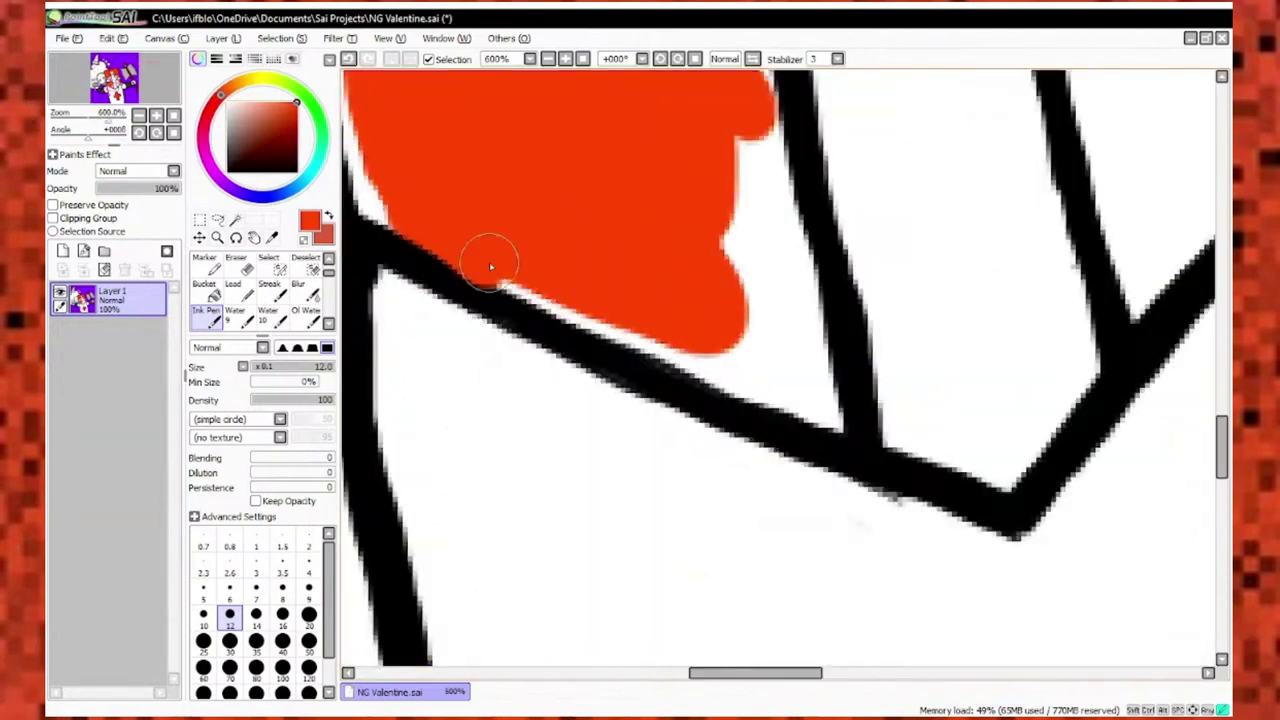
Close the white gaps along the left cheek panel's top and inner outlines with red-orange at size 4.
scroll(686, 261, up, 3)
scroll(686, 280, down, 3)
scroll(529, 362, up, 4)
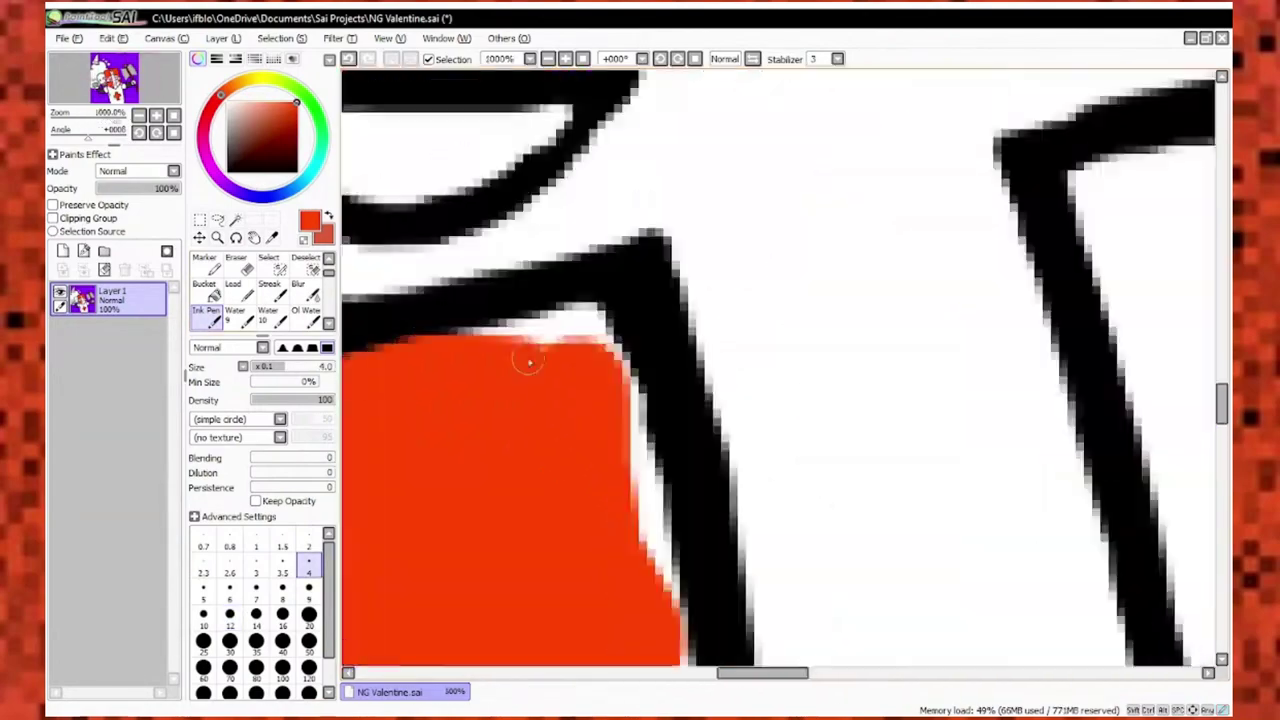
drag(631, 447, 534, 140)
scroll(574, 369, down, 3)
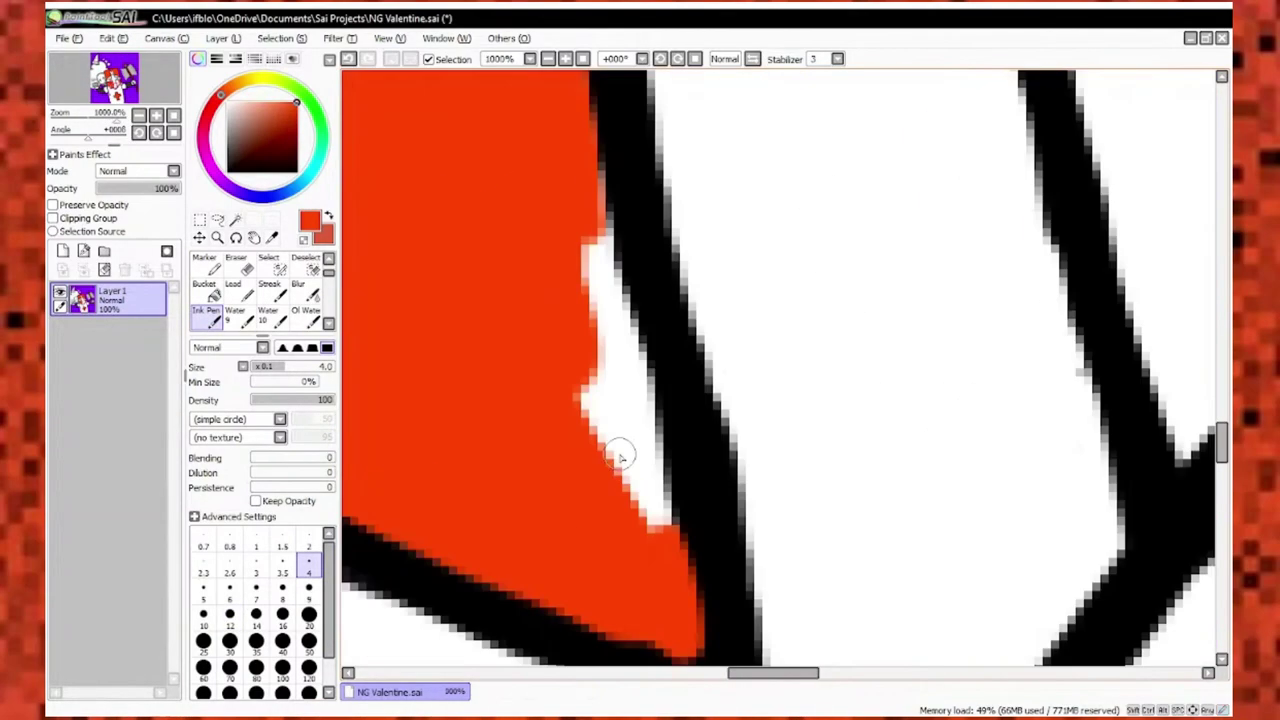
scroll(657, 552, down, 1)
right_click(491, 386)
scroll(914, 606, down, 3)
scroll(751, 497, up, 3)
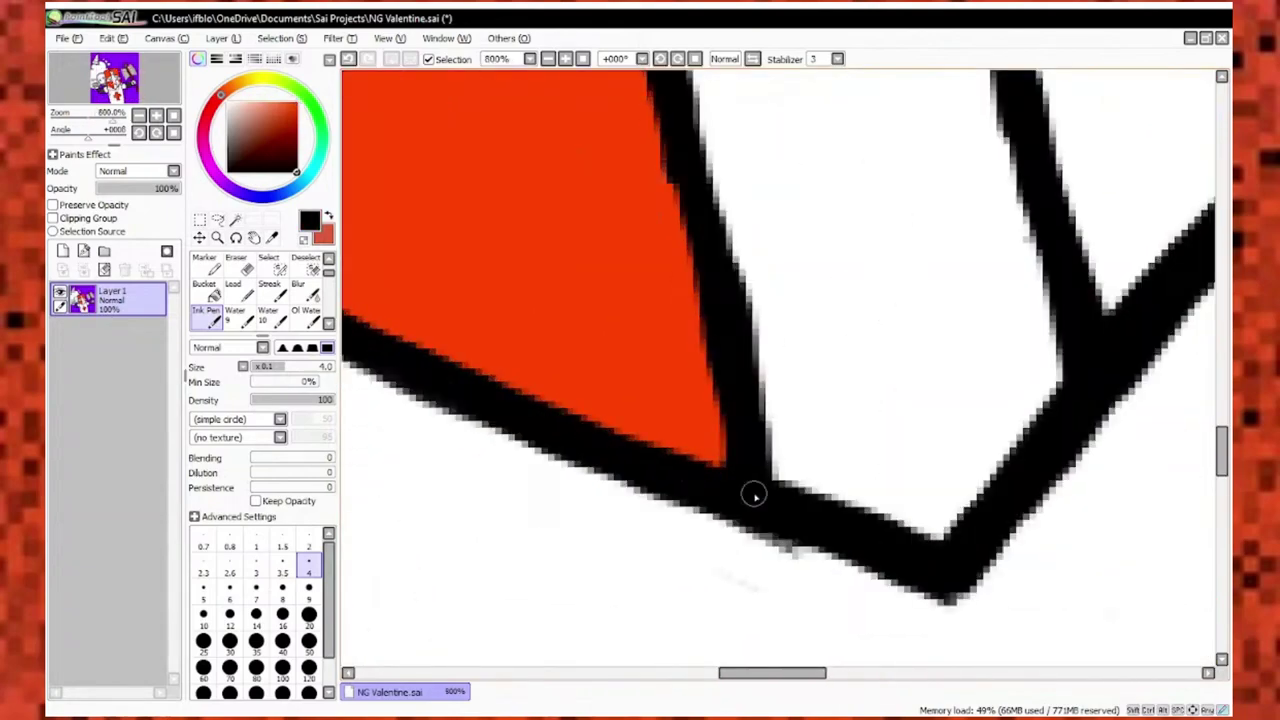
Refine the black outline around the left cheek panel at size 4, sampling black and red-orange from the drawing.
scroll(616, 118, up, 3)
scroll(616, 118, down, 5)
scroll(689, 531, up, 5)
right_click(630, 285)
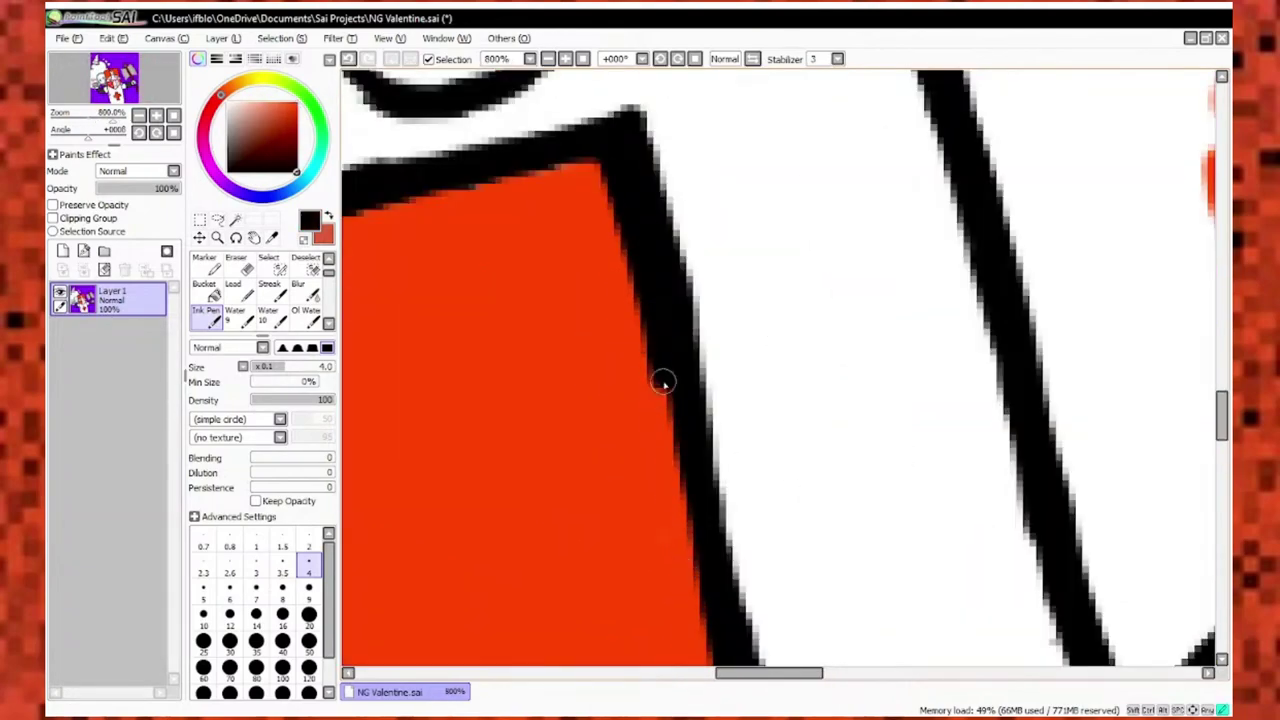
scroll(663, 383, down, 2)
scroll(677, 397, down, 5)
scroll(571, 394, up, 4)
right_click(571, 394)
scroll(557, 452, down, 1)
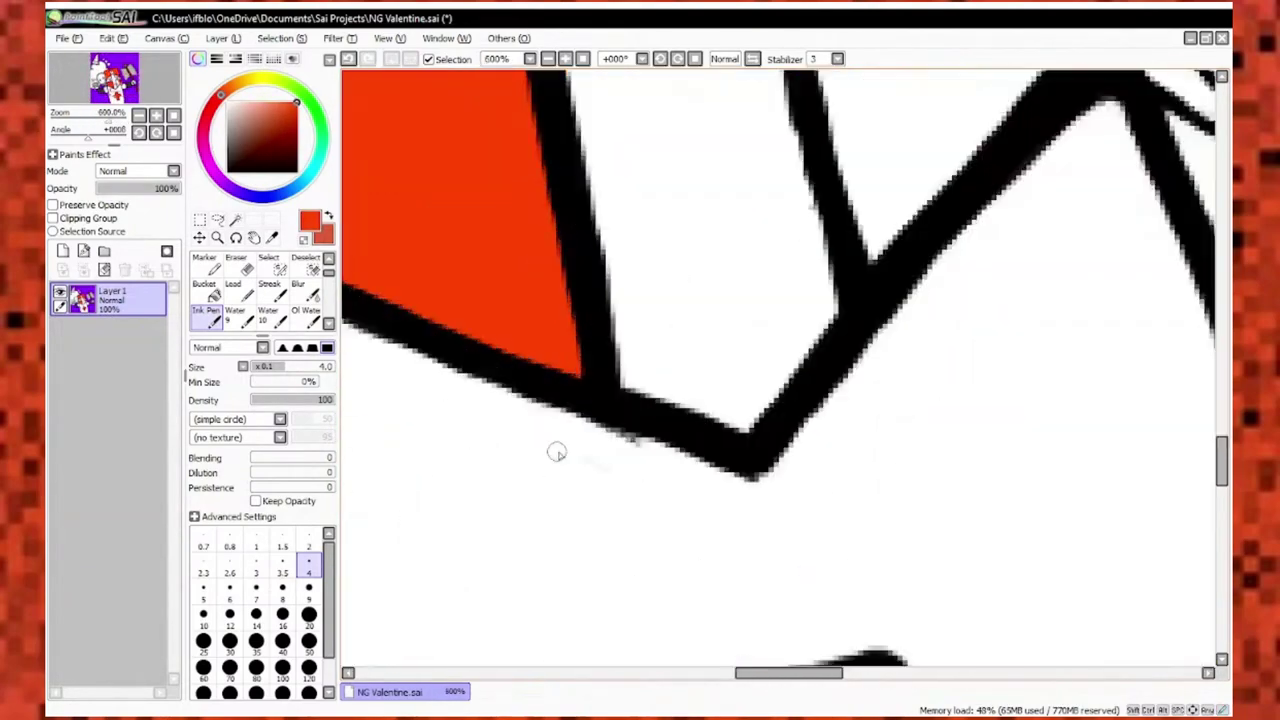
Sample the outline black and refine the inner outline of the chest cross's left arm at size 4.
scroll(557, 452, down, 3)
scroll(600, 323, up, 5)
right_click(609, 266)
scroll(620, 258, up, 1)
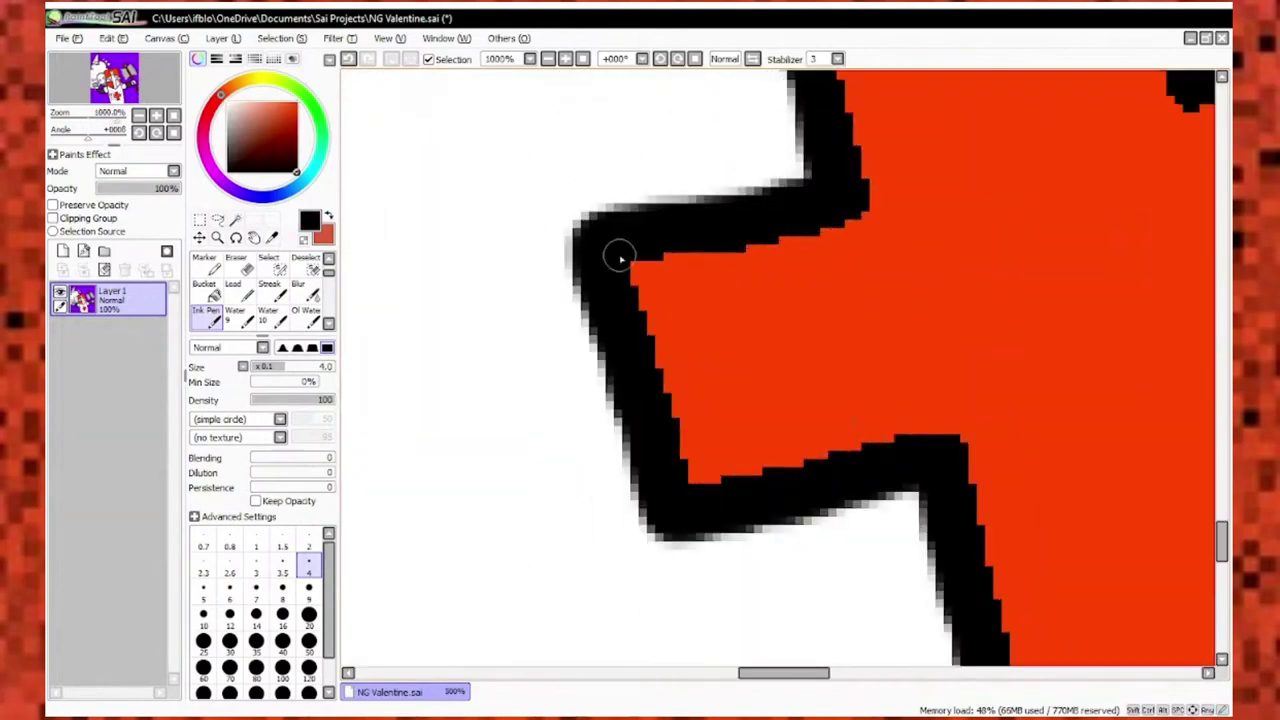
scroll(620, 258, down, 3)
scroll(783, 491, up, 5)
Smooth the lower inner edge of the chest cross's right arm with sampled red-orange and black.
right_click(880, 350)
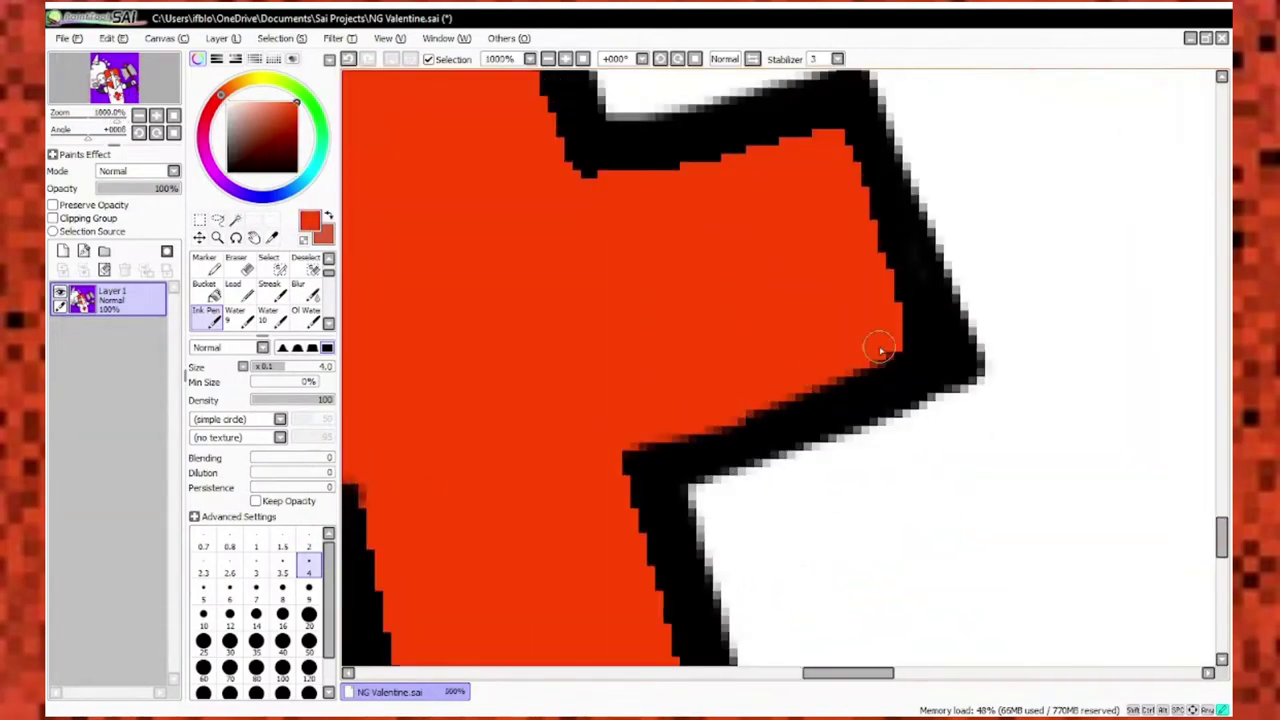
right_click(881, 351)
scroll(700, 300, down, 3)
scroll(621, 273, up, 3)
right_click(870, 455)
scroll(848, 409, down, 3)
scroll(908, 323, up, 1)
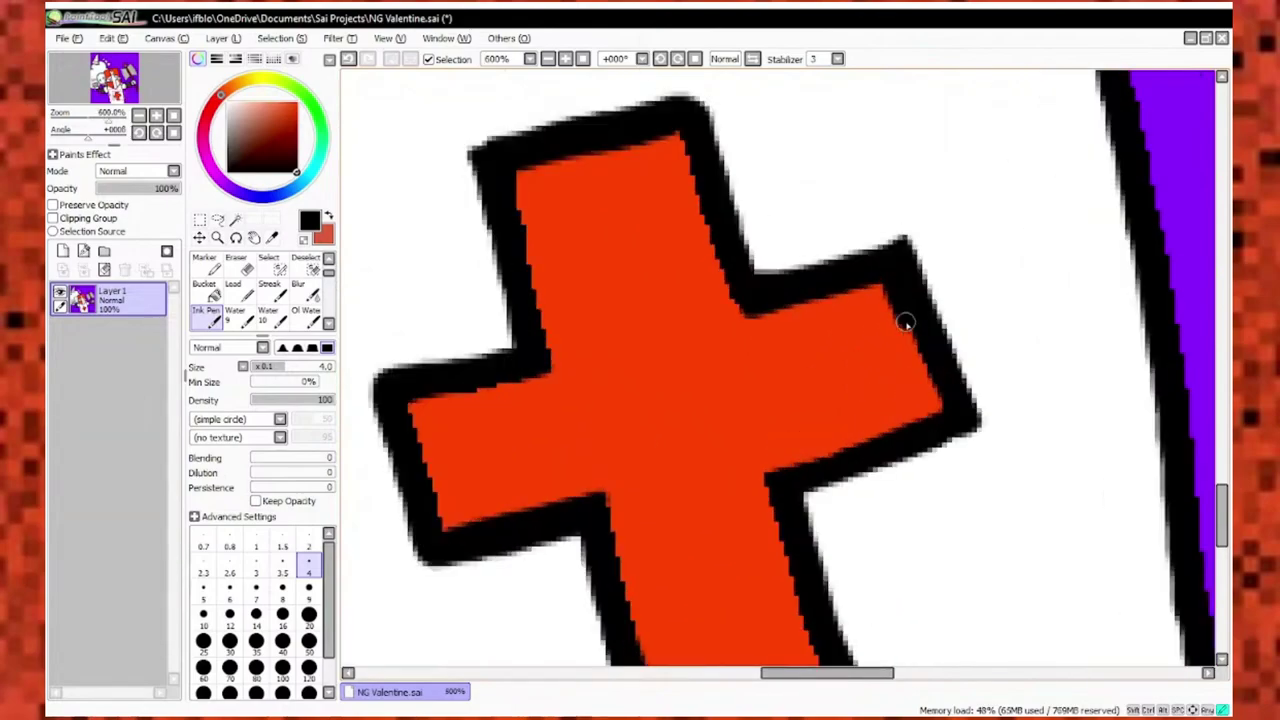
Clean up the upper edge and outer corner of the chest cross's right arm in black and red-orange.
scroll(914, 429, down, 2)
scroll(840, 510, up, 2)
scroll(840, 510, down, 3)
scroll(714, 337, up, 3)
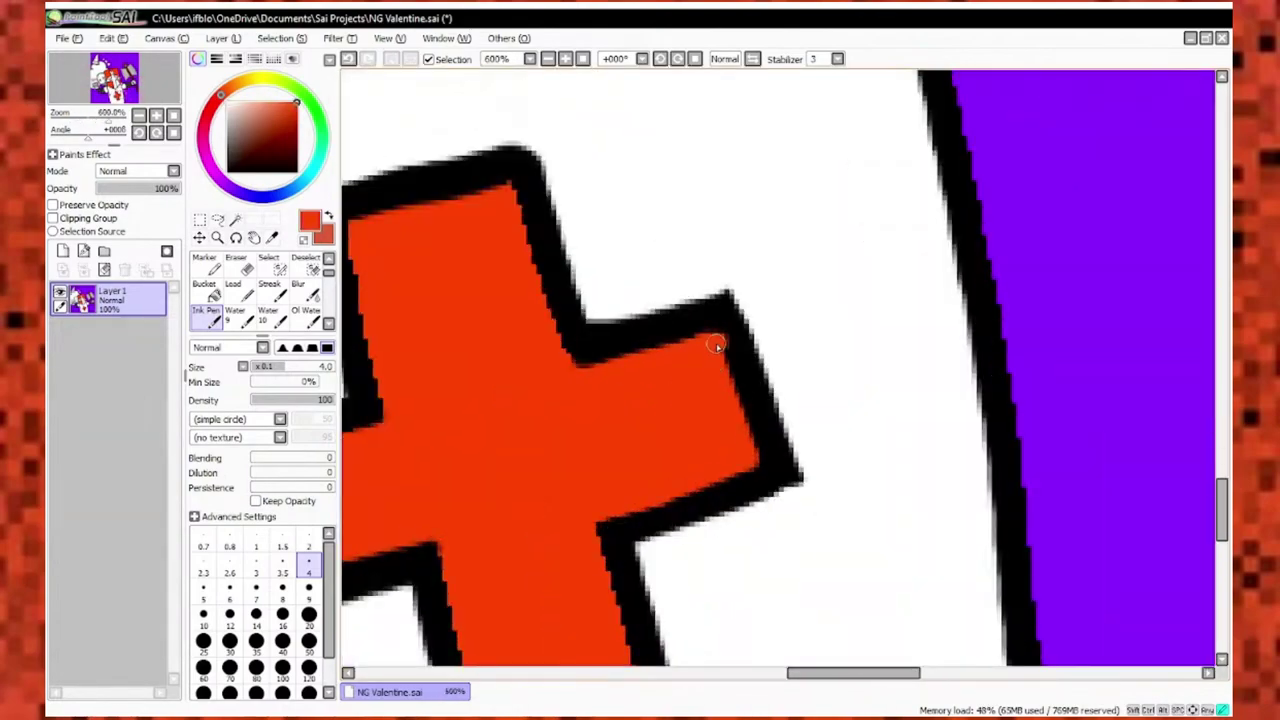
scroll(757, 366, up, 1)
scroll(668, 150, down, 1)
scroll(668, 150, down, 5)
scroll(668, 150, up, 2)
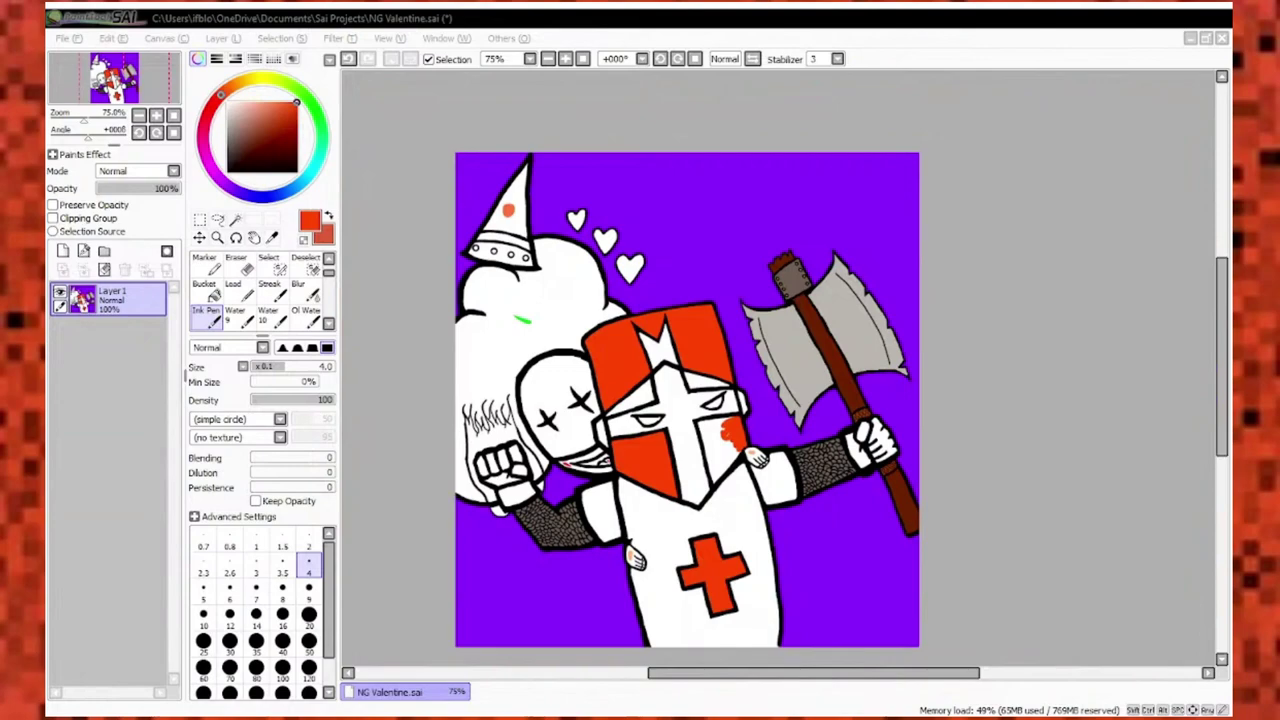
Paint the helmet's eyes black around small white triangles, refining the right eye's triangle with a size 0.8 pen.
scroll(708, 400, up, 5)
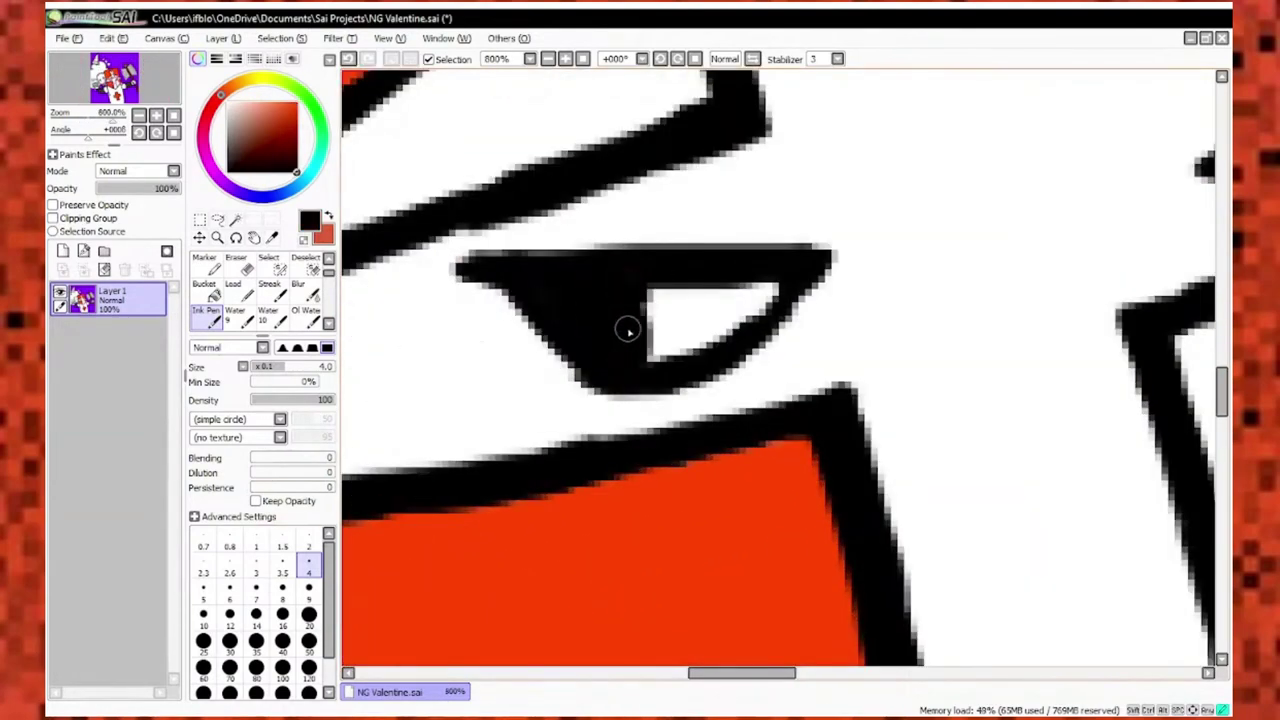
scroll(703, 346, down, 5)
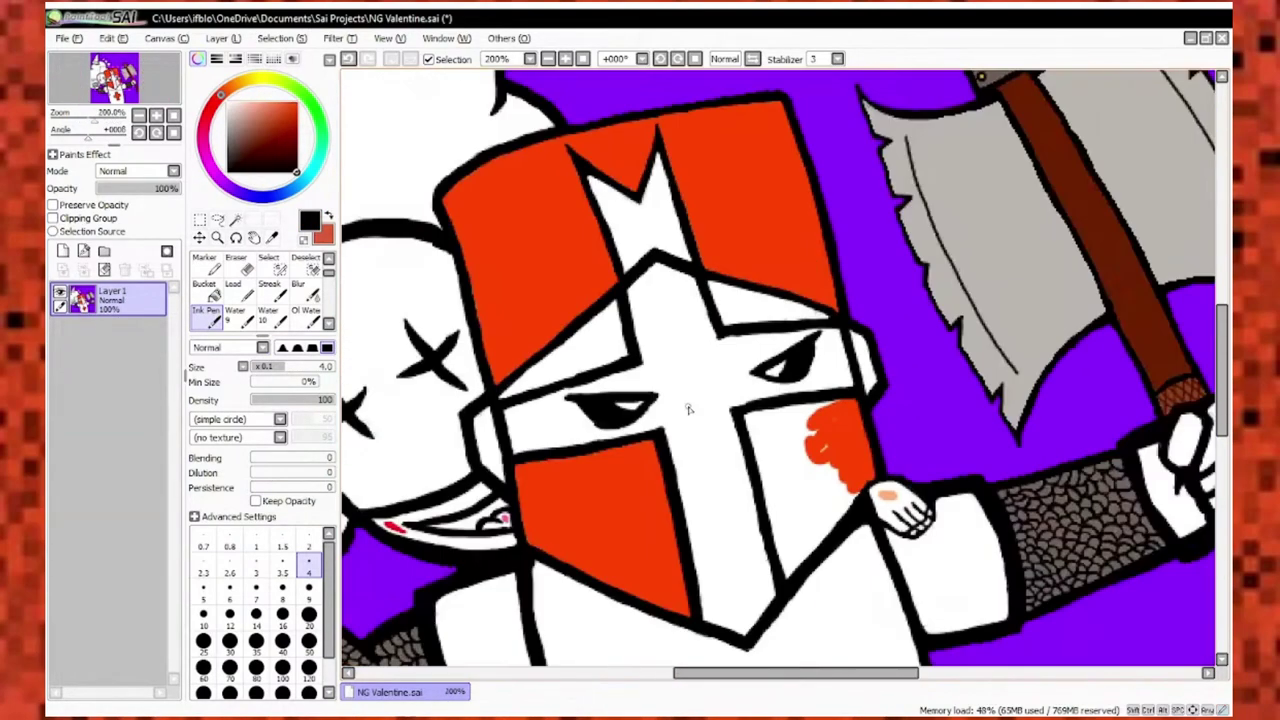
scroll(686, 409, up, 6)
key(x)
key(bracketleft)
key(bracketleft)
key(bracketleft)
key(bracketleft)
key(bracketleft)
key(bracketleft)
key(bracketleft)
key(bracketleft)
scroll(604, 354, down, 2)
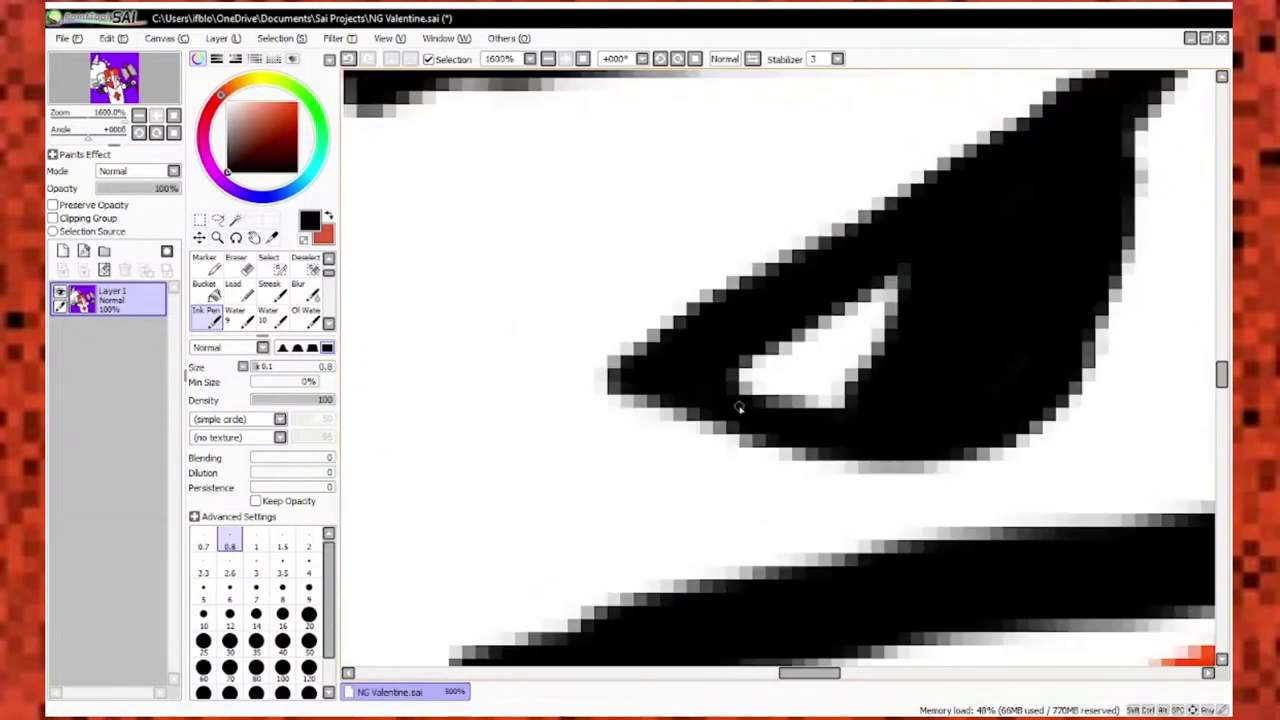
drag(737, 408, 709, 374)
Fill the remaining white triangle in the helmet's left eye with black at size 4.
scroll(810, 452, up, 2)
key(bracketright)
key(bracketright)
key(bracketright)
key(bracketright)
key(bracketright)
key(bracketright)
key(bracketright)
key(bracketright)
drag(745, 428, 806, 463)
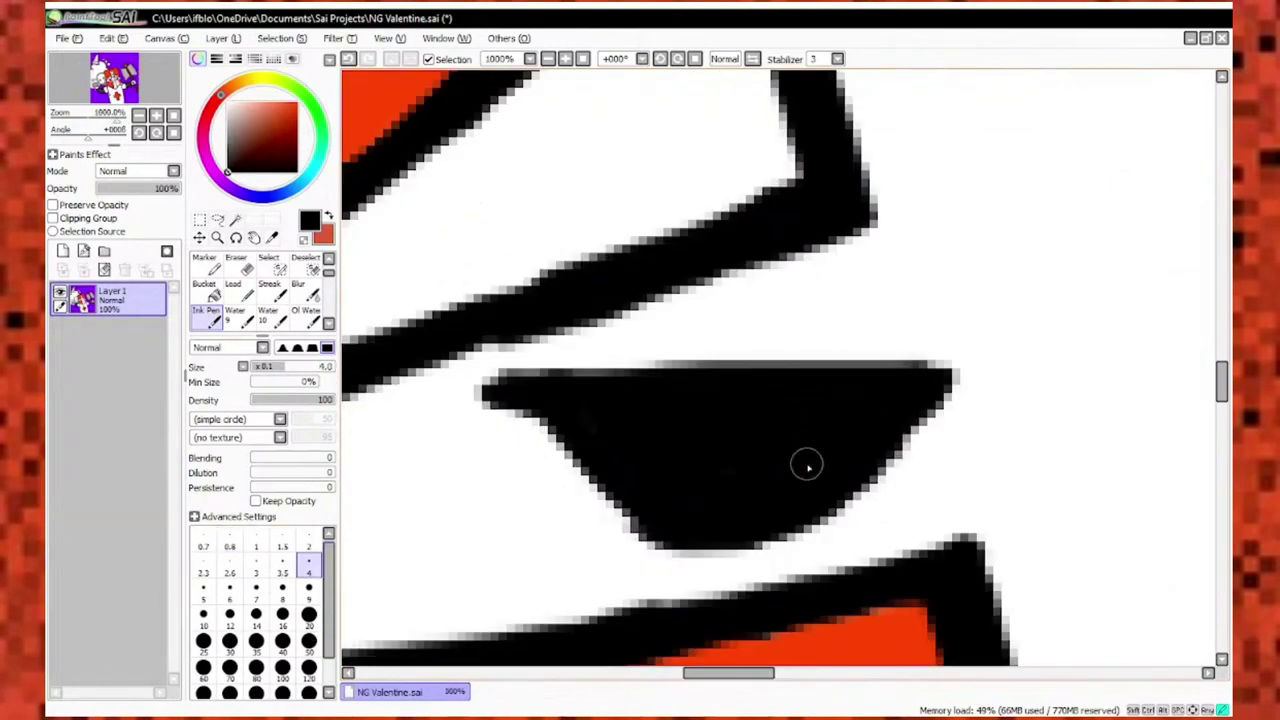
Touch up the helmet's left eye and the nearby outlines with white at size 4.
scroll(806, 463, down, 5)
scroll(498, 452, up, 6)
key(x)
key(bracketleft)
key(bracketleft)
key(bracketleft)
key(bracketleft)
key(bracketleft)
key(bracketleft)
key(bracketleft)
key(bracketleft)
scroll(498, 452, down, 5)
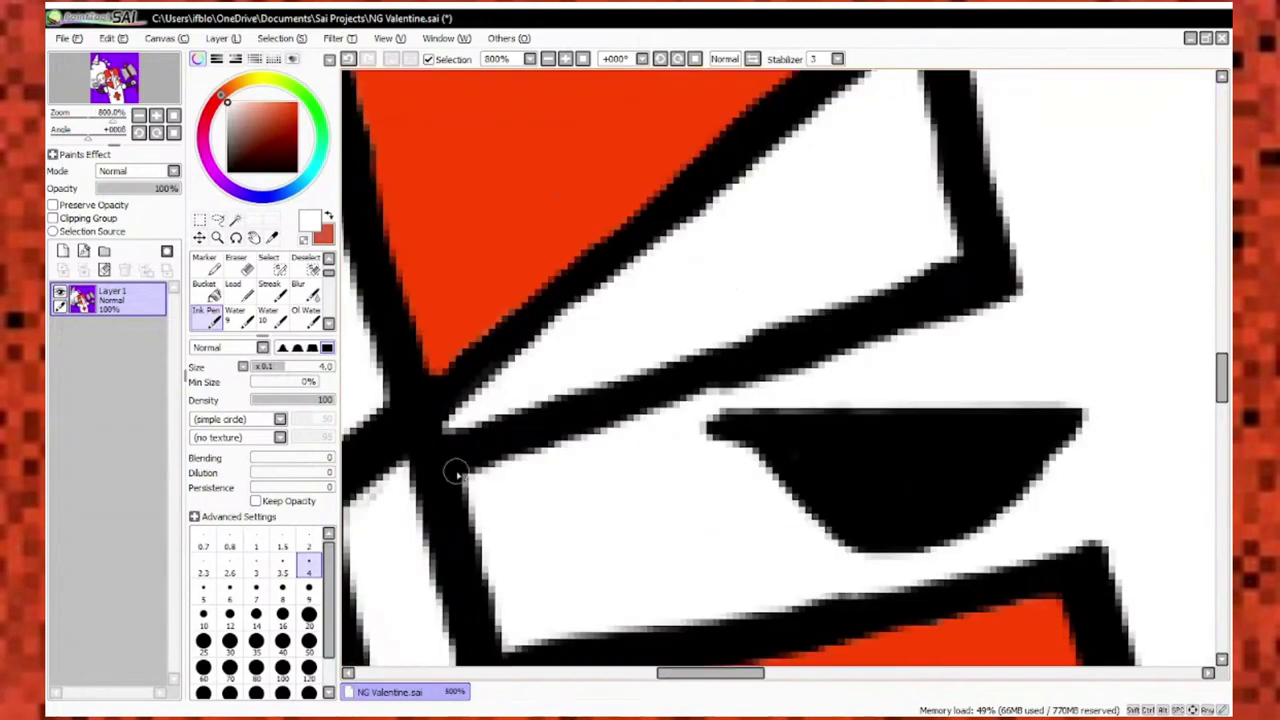
Refine the pointed tip and edges of the helmet's right eye in black with a size 0.8 pen.
scroll(457, 471, up, 4)
key(x)
scroll(760, 512, down, 4)
scroll(760, 512, up, 4)
scroll(760, 512, down, 3)
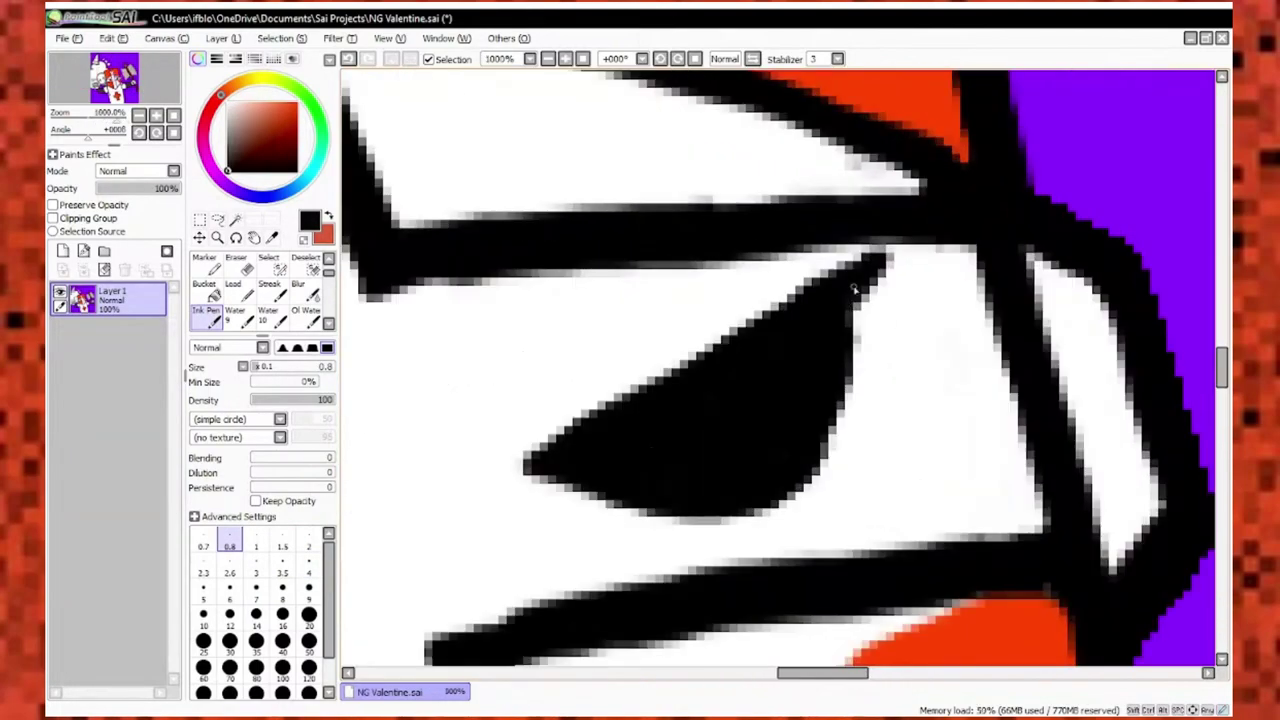
scroll(733, 292, up, 4)
scroll(733, 292, down, 8)
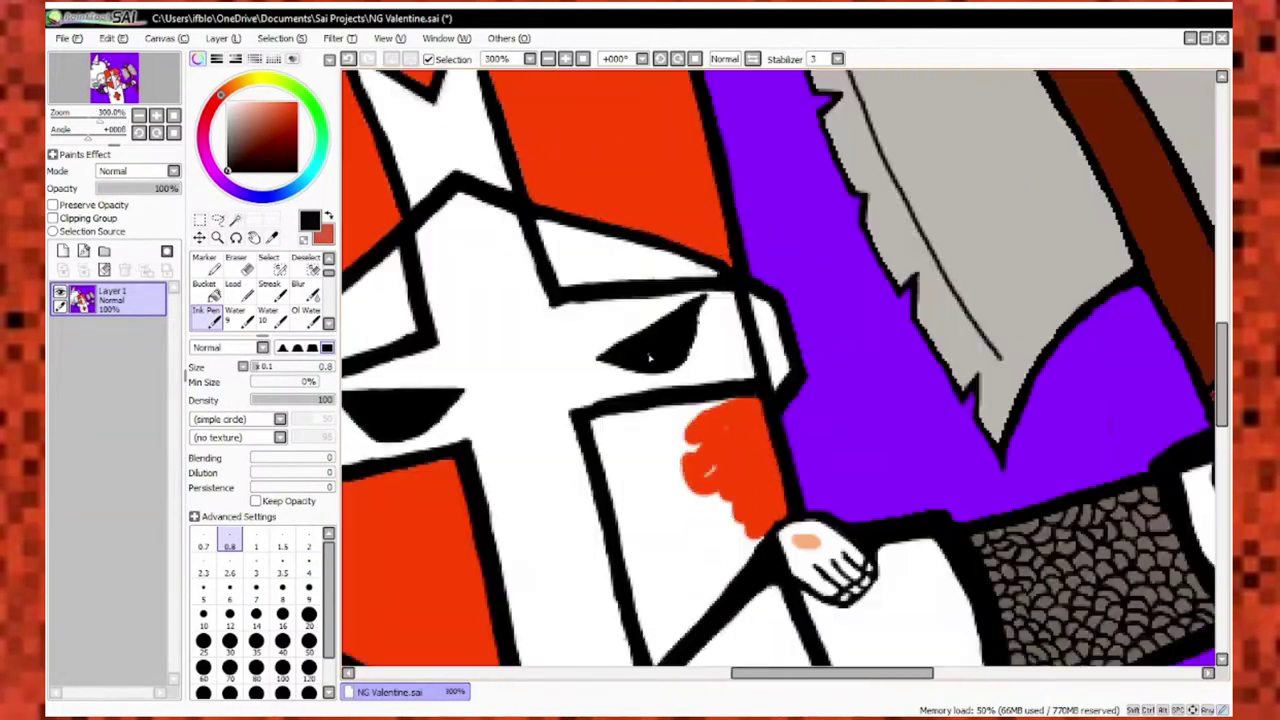
scroll(571, 569, down, 1)
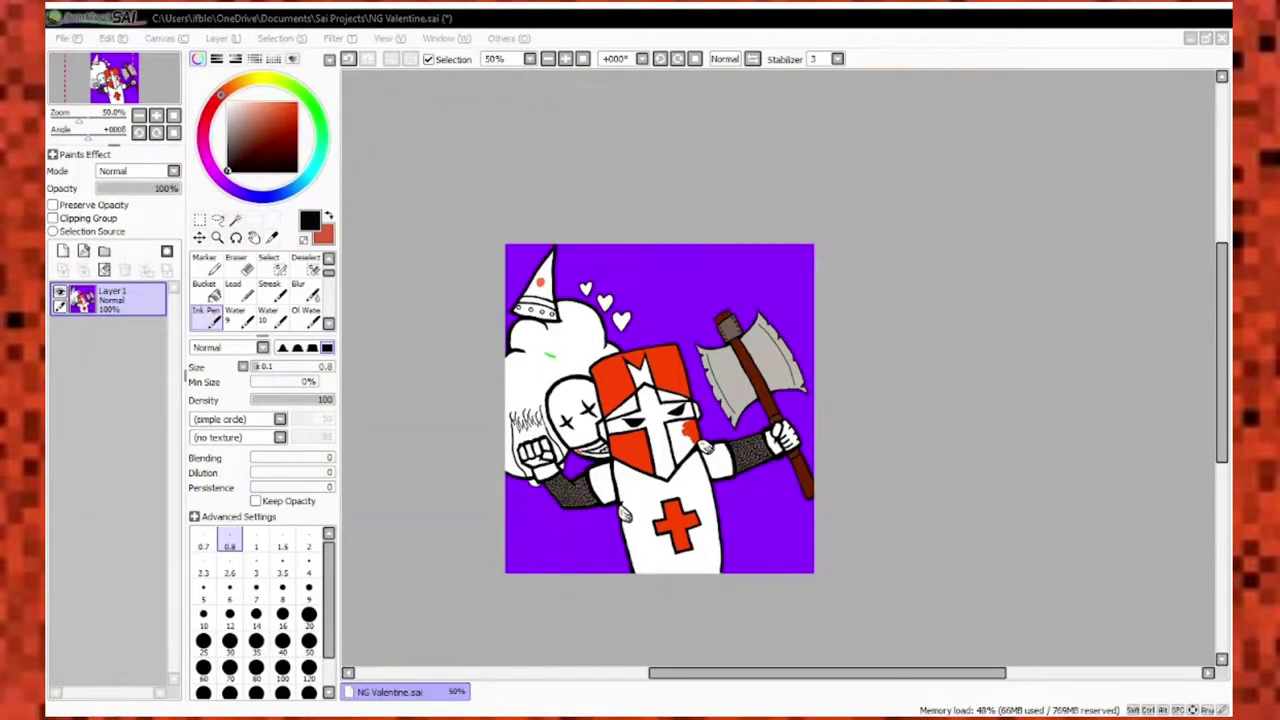
scroll(545, 460, up, 4)
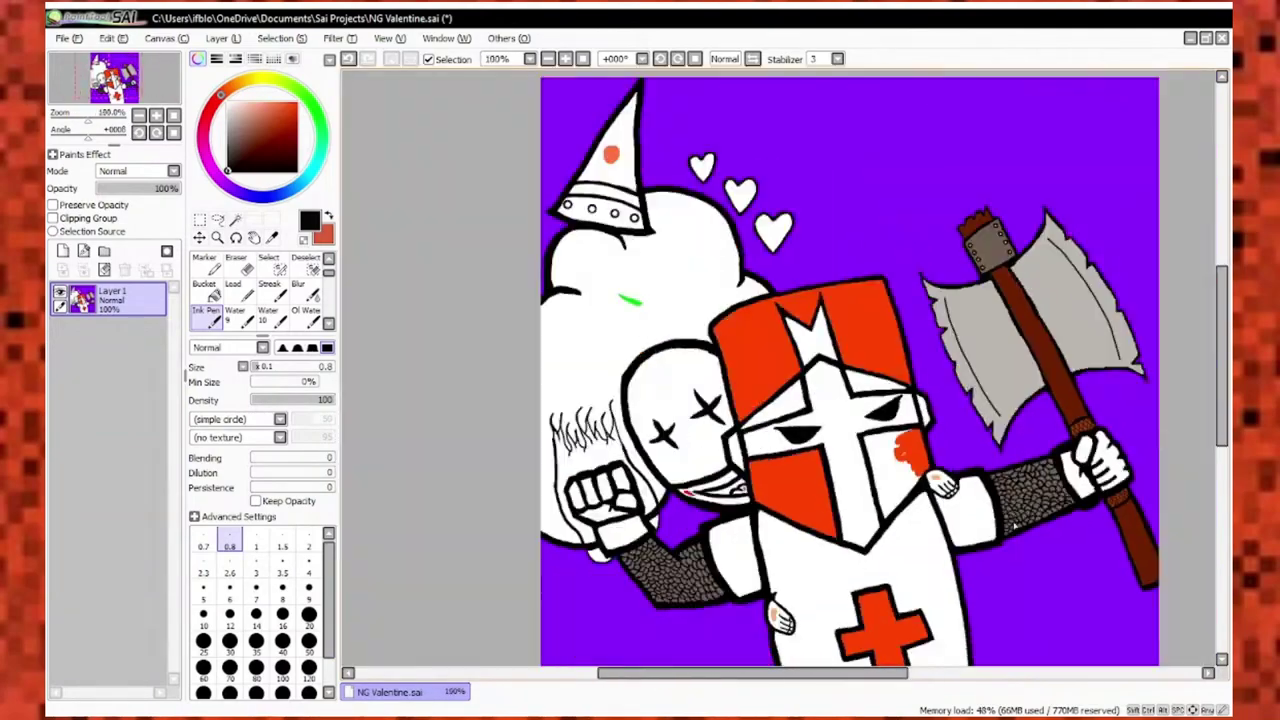
scroll(965, 475, down, 3)
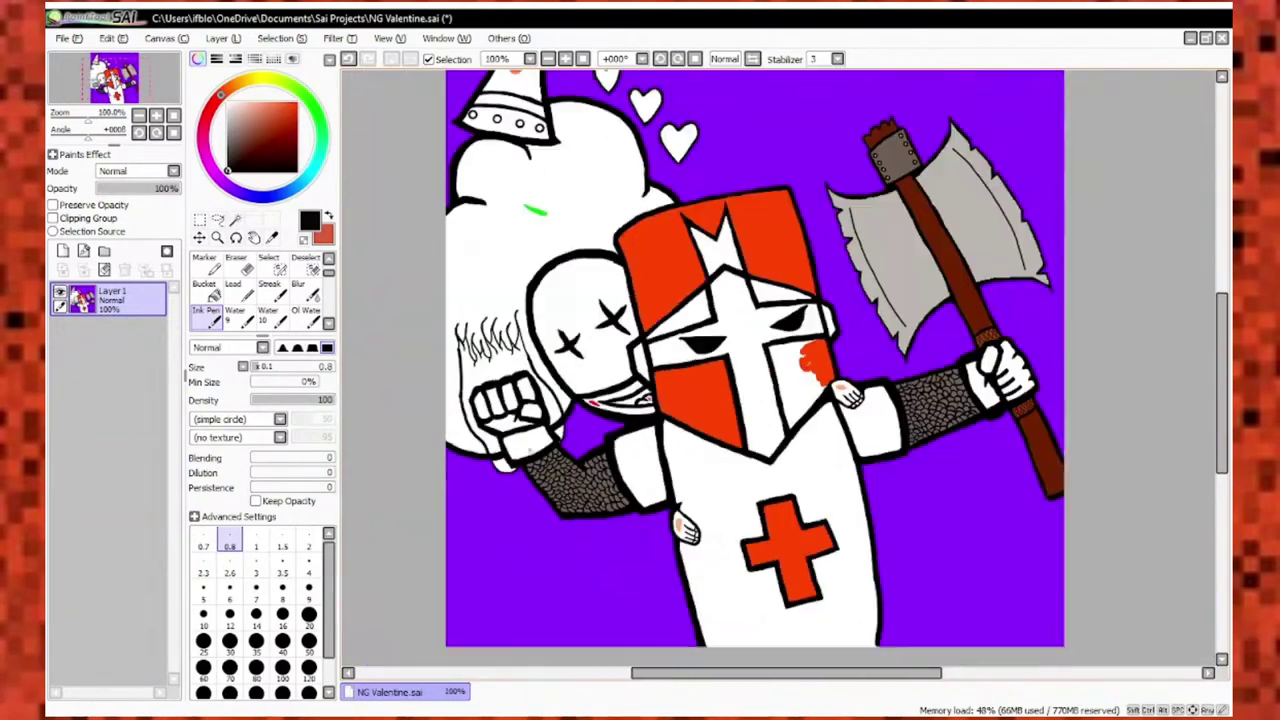
scroll(965, 475, up, 2)
scroll(965, 475, down, 2)
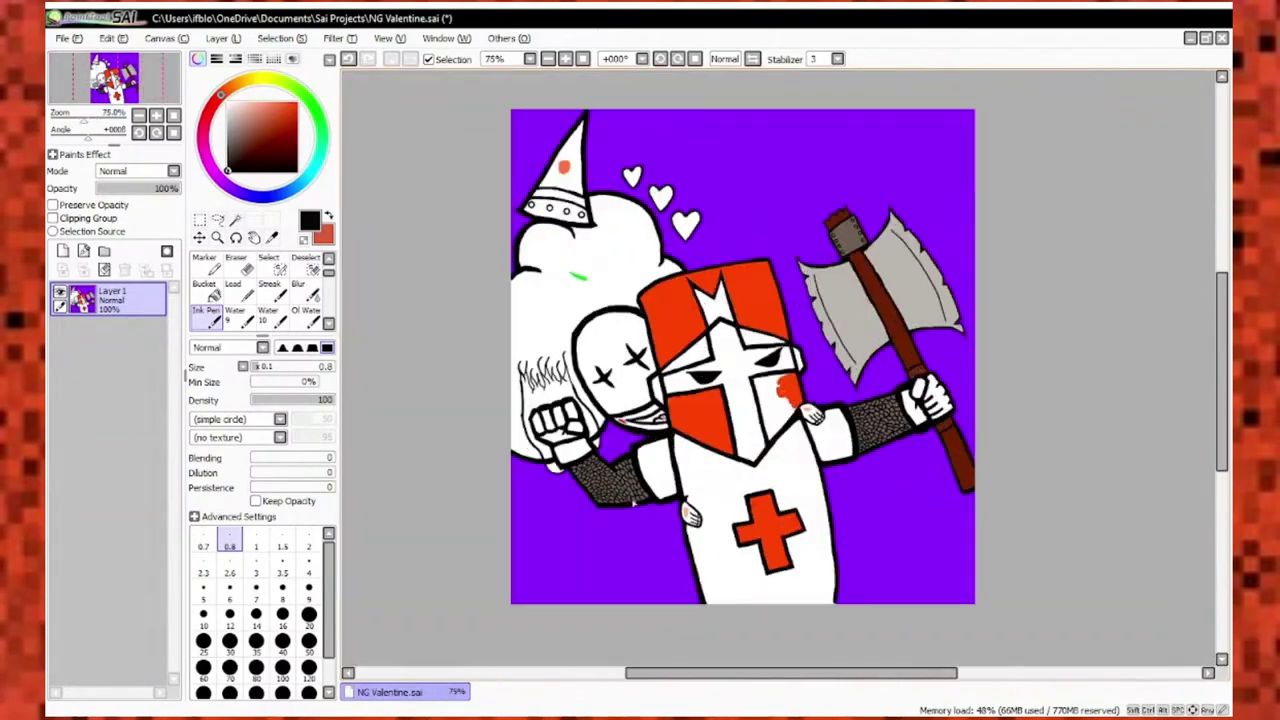
Paint an orange patch in the middle of the party hat's cone with the Ink Pen at size 8.
scroll(540, 142, up, 3)
right_click(603, 205)
scroll(689, 486, up, 3)
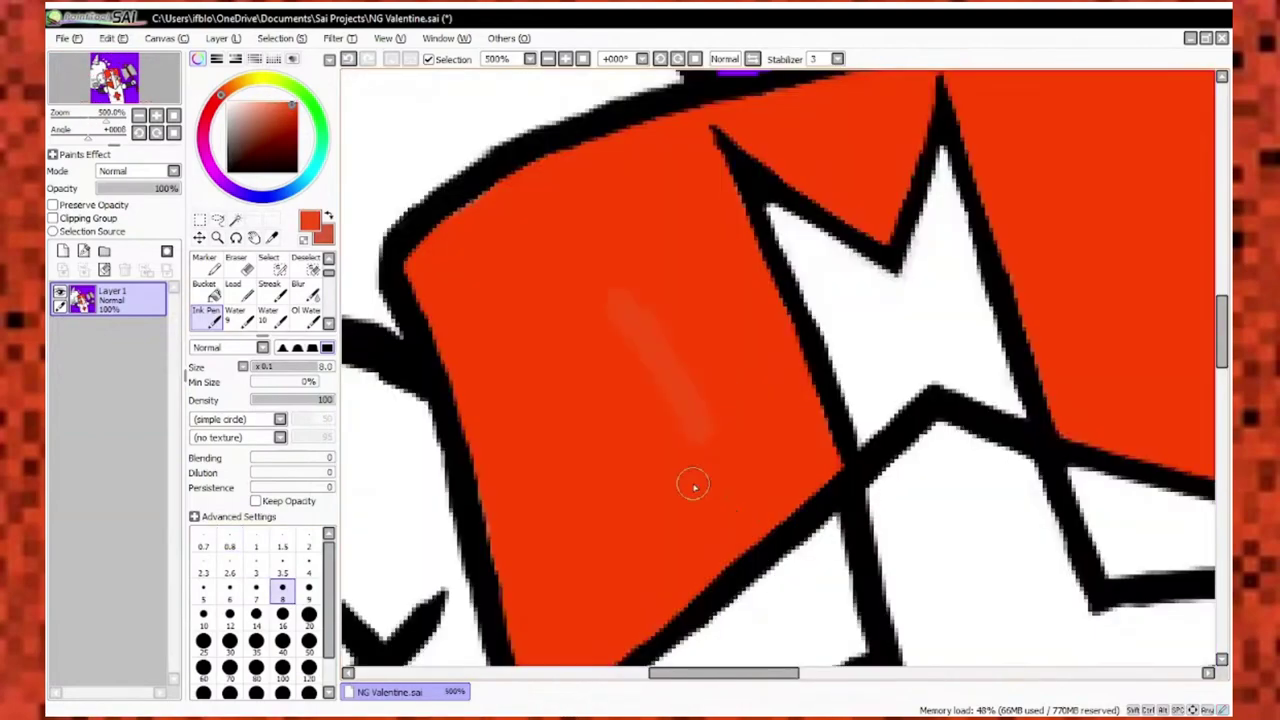
scroll(689, 486, down, 4)
scroll(600, 250, up, 3)
drag(628, 300, 614, 366)
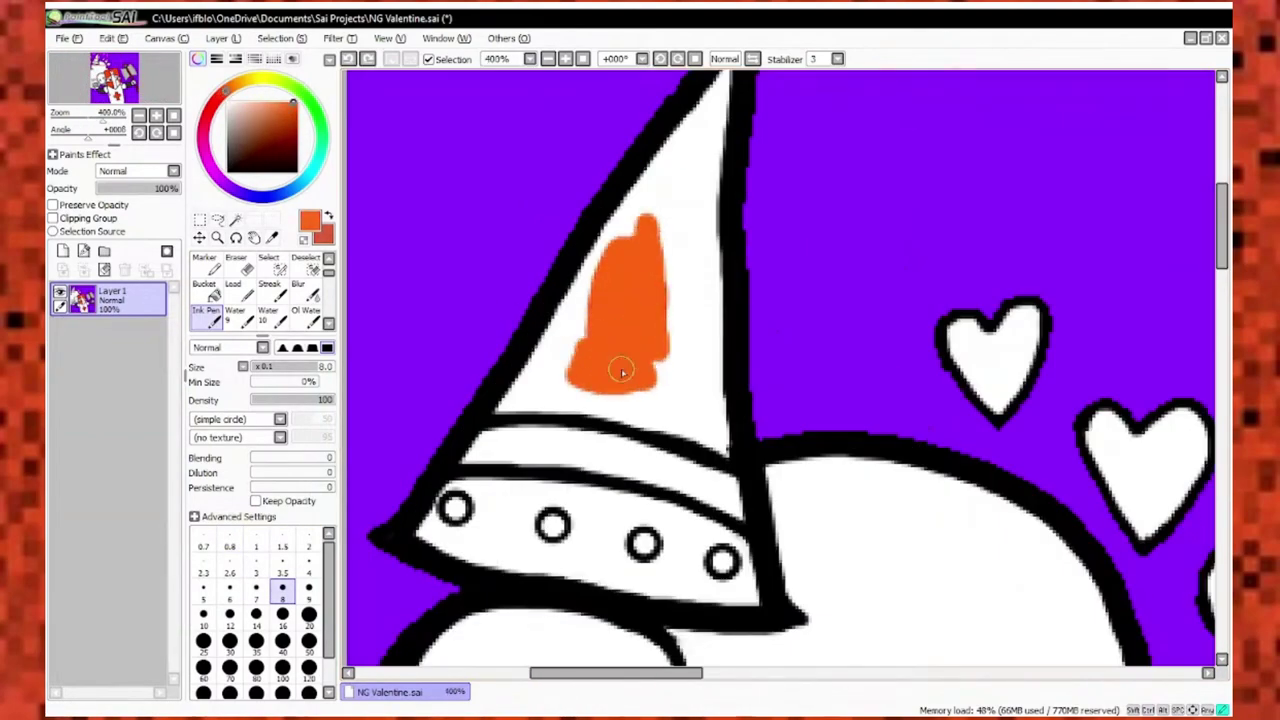
scroll(966, 280, up, 3)
scroll(966, 280, down, 5)
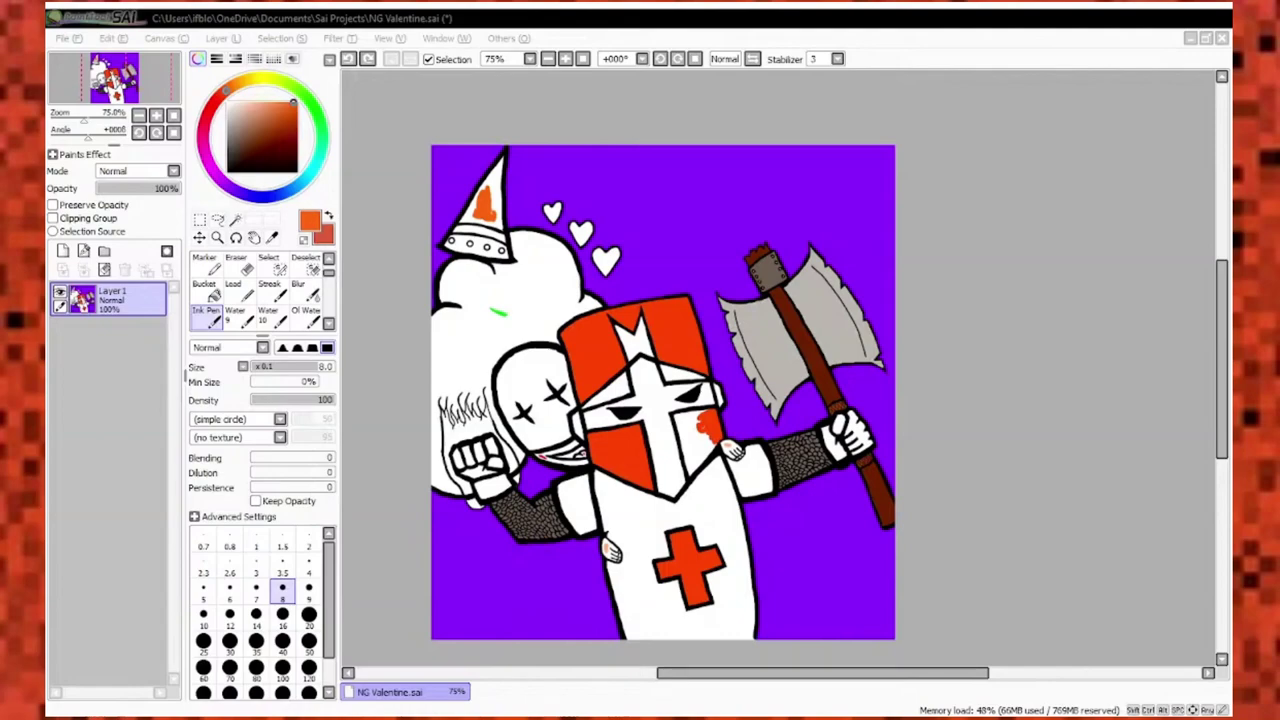
Fill the helmet's lower right panel with red-orange at size 8, covering the gaps along its outline at size 4.
scroll(705, 420, up, 8)
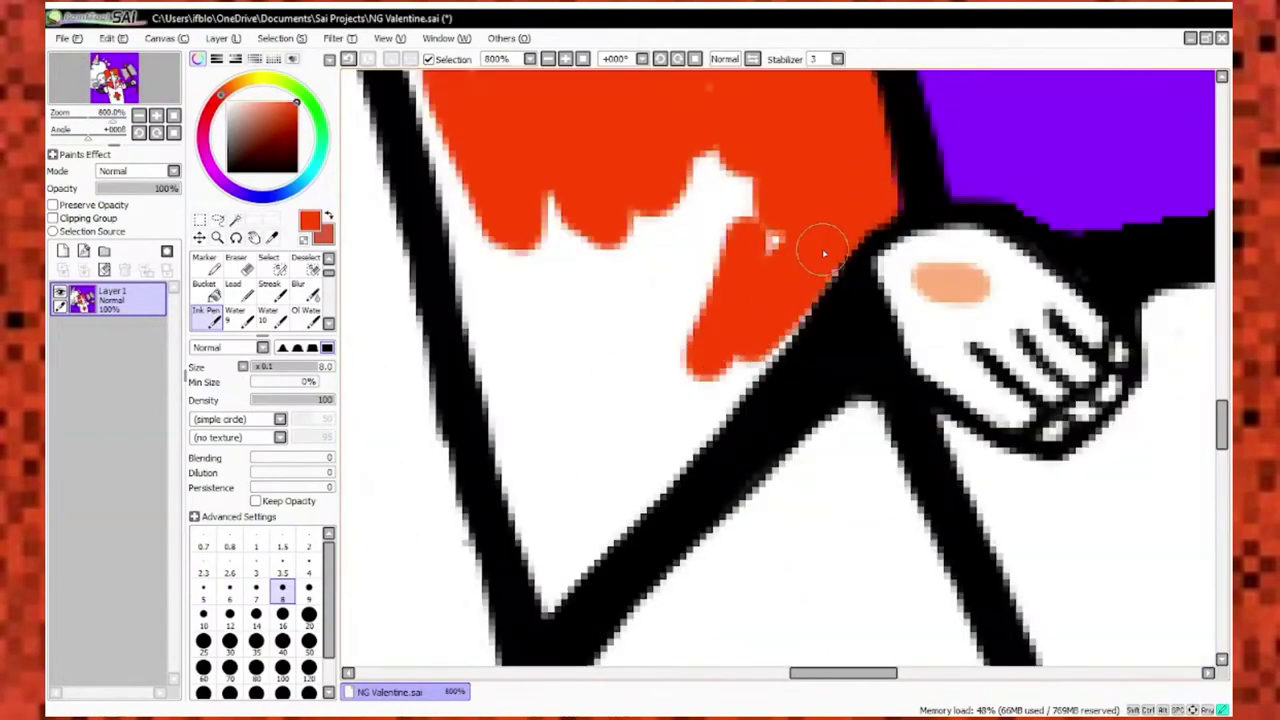
mouse_move(760, 230)
mouse_down()
mouse_move(663, 302)
mouse_move(503, 321)
mouse_move(626, 455)
mouse_move(815, 261)
mouse_move(590, 500)
mouse_up()
scroll(600, 480, up, 2)
mouse_move(834, 306)
mouse_down()
mouse_move(556, 389)
mouse_move(514, 329)
mouse_up()
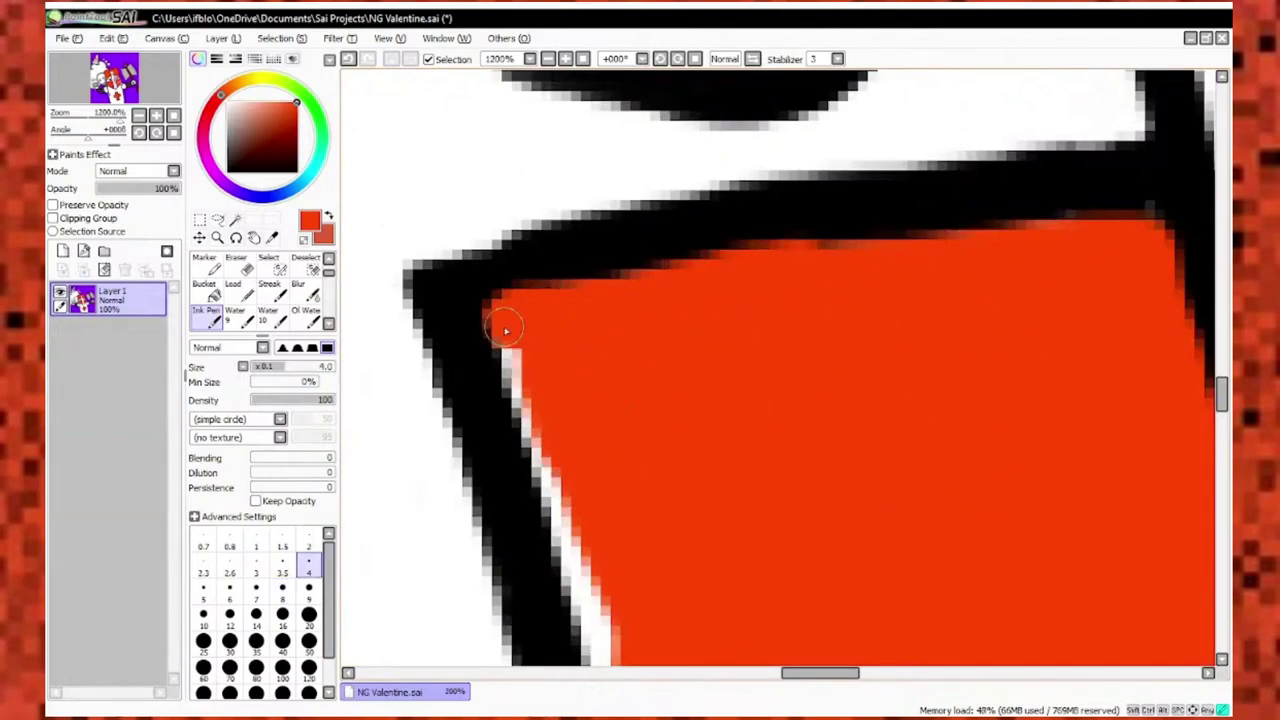
scroll(551, 171, down, 3)
mouse_move(551, 171)
mouse_down()
mouse_move(625, 346)
mouse_move(609, 437)
mouse_move(671, 366)
mouse_move(768, 500)
mouse_up()
scroll(609, 434, up, 1)
key(bracketleft)
key(bracketleft)
key(bracketleft)
key(bracketleft)
scroll(800, 420, down, 4)
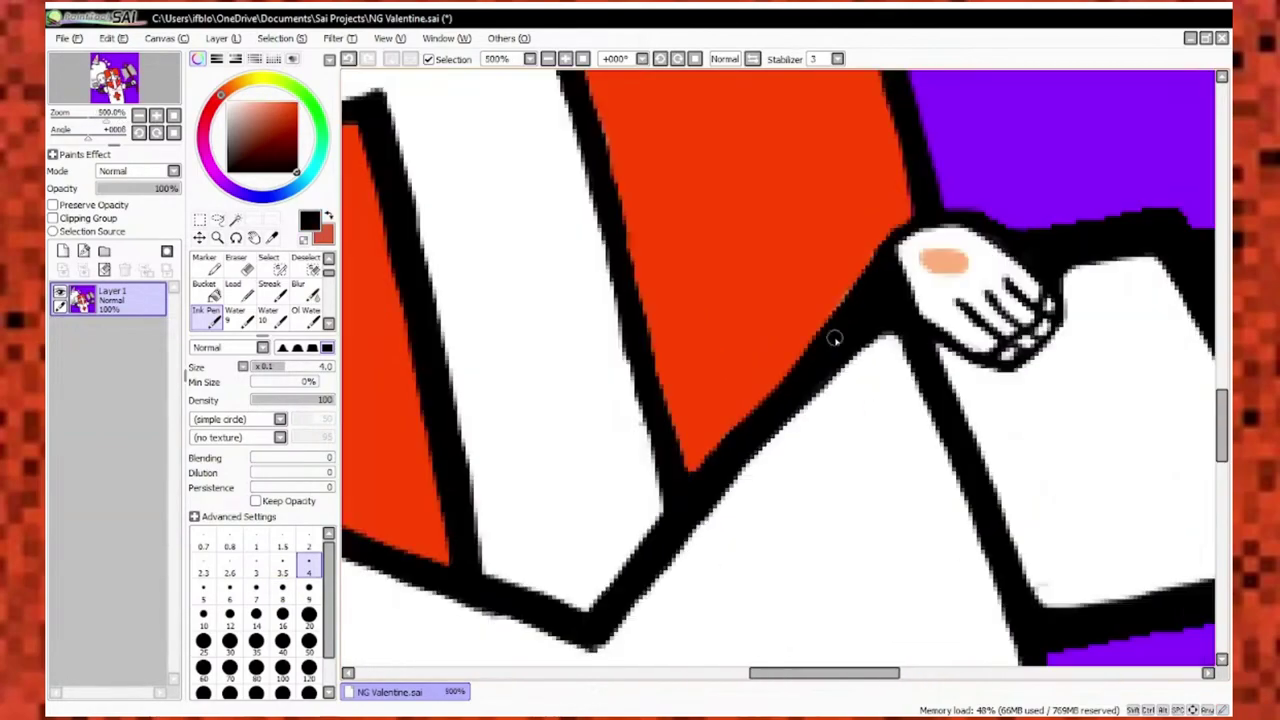
Smooth the lower diagonal outline of the helmet's right panel with black and red-orange at size 4.
scroll(566, 591, up, 2)
scroll(574, 306, down, 2)
scroll(659, 347, up, 4)
scroll(640, 375, down, 5)
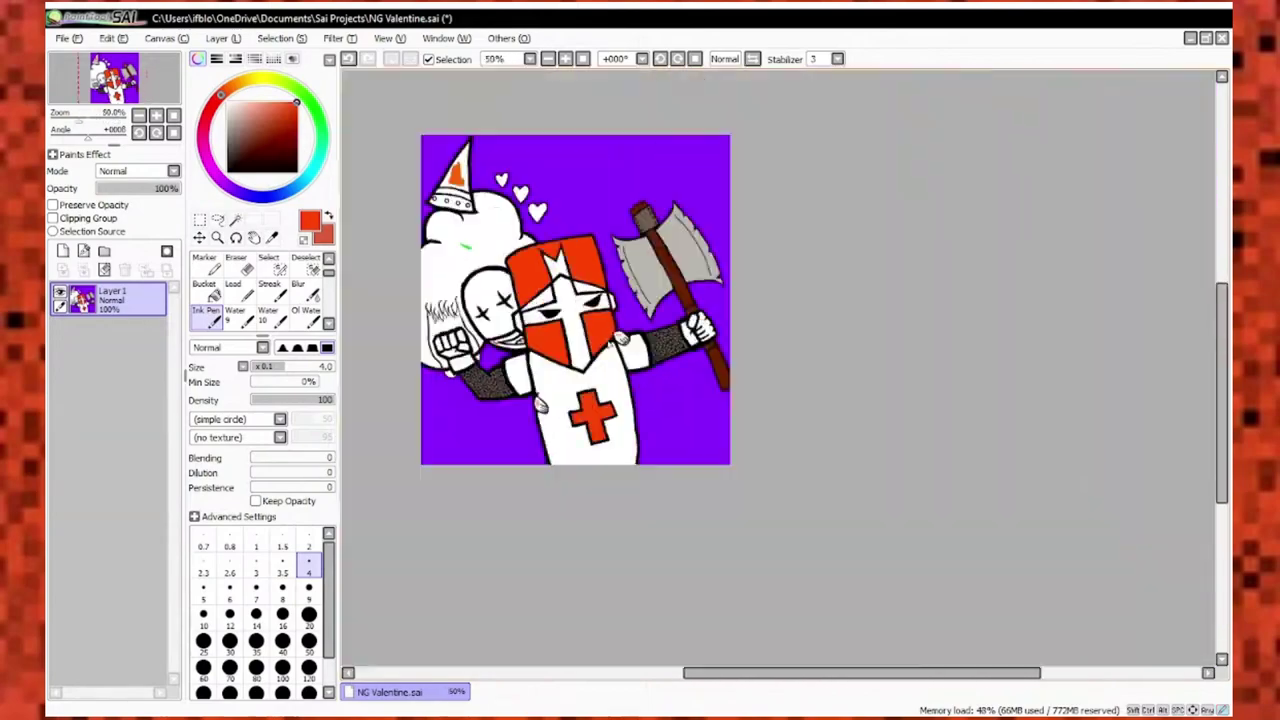
scroll(670, 388, up, 5)
alt+click(670, 388)
scroll(670, 388, down, 2)
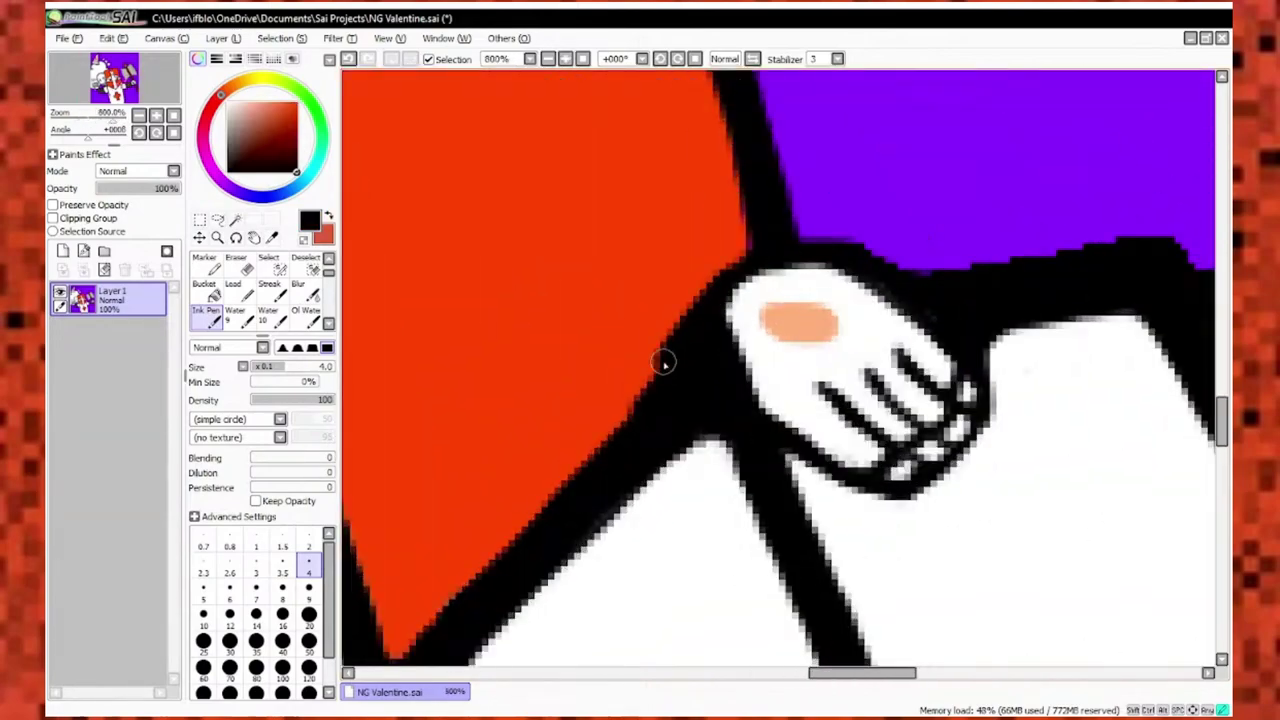
scroll(546, 500, down, 1)
scroll(666, 314, up, 1)
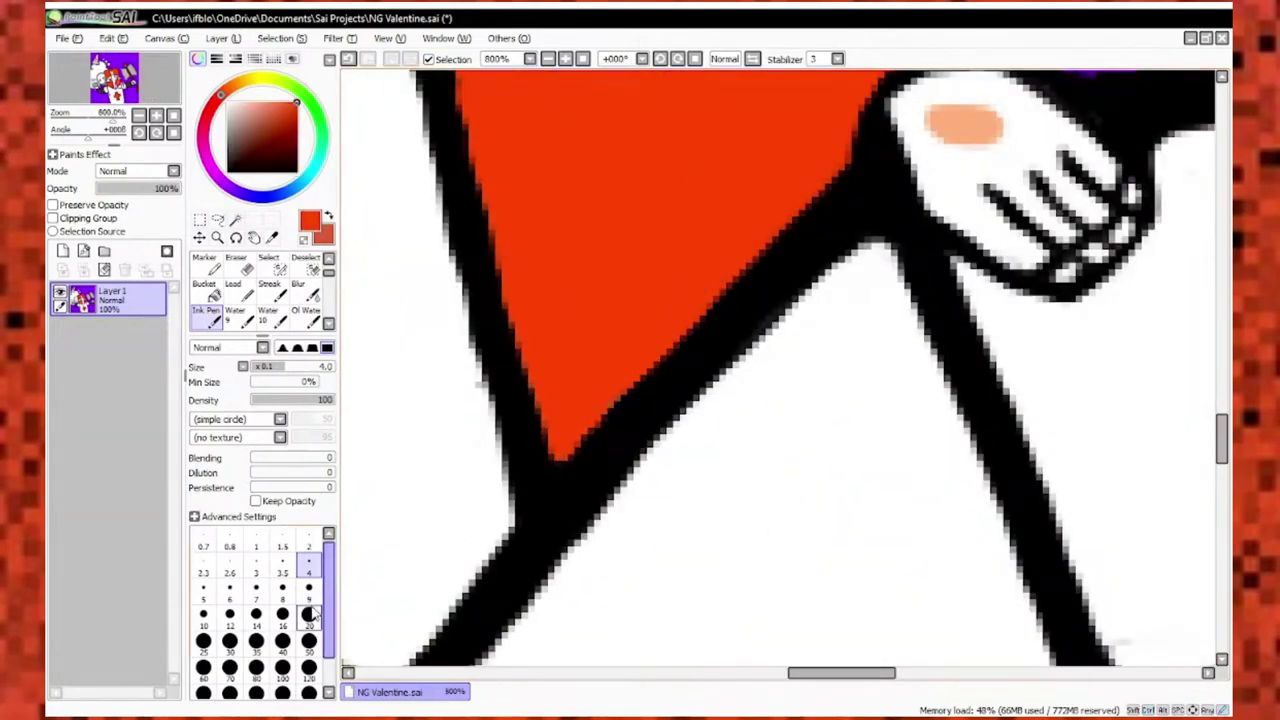
scroll(640, 358, down, 1)
scroll(730, 268, up, 1)
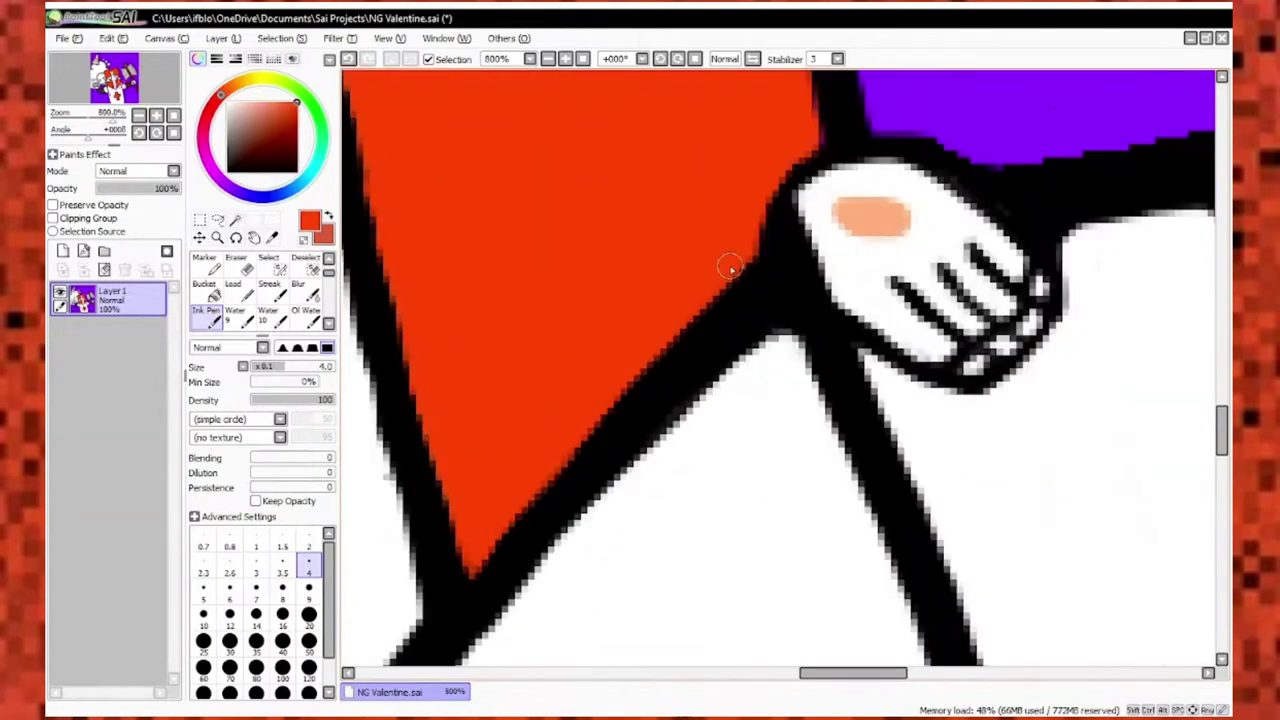
Refine the outline between the helmet's right panel and the small hand in sampled black at size 2.
alt+click(603, 410)
scroll(603, 410, up, 2)
scroll(603, 380, down, 6)
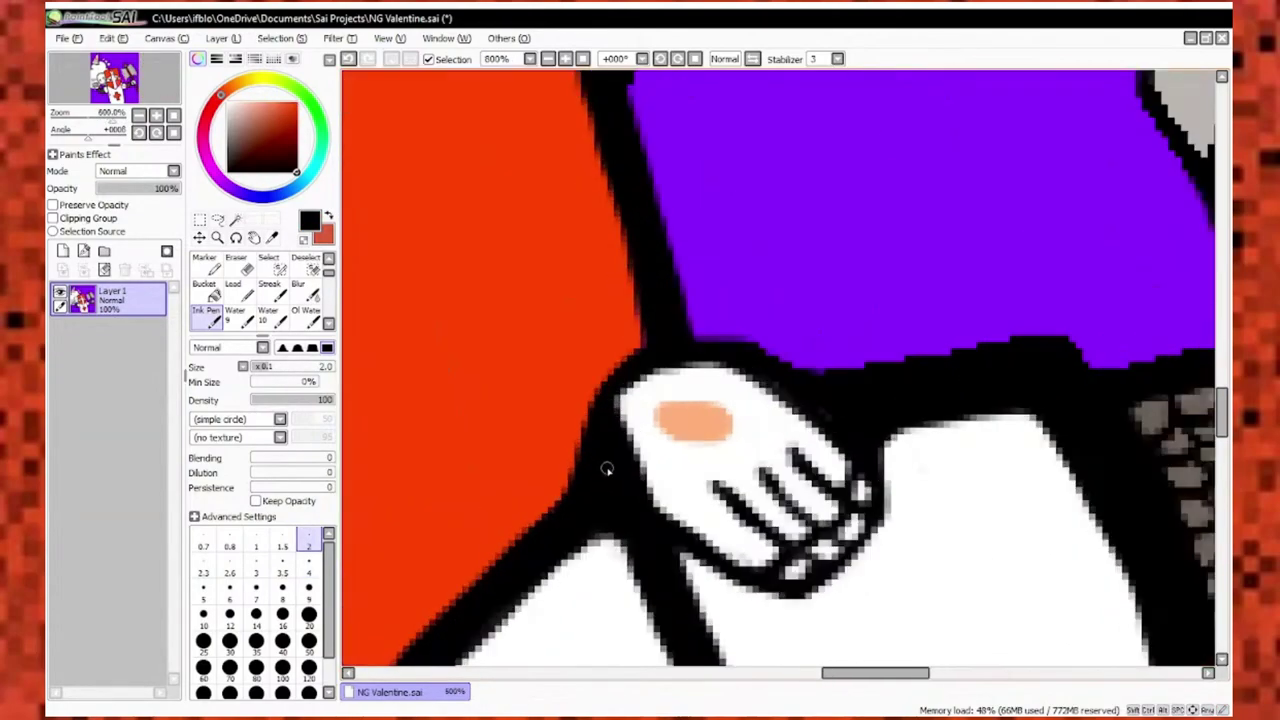
scroll(563, 335, up, 6)
Fill the knight's left shoulder sleeve with dark grey-brown using the Ink Pen at size 16.
scroll(563, 335, down, 3)
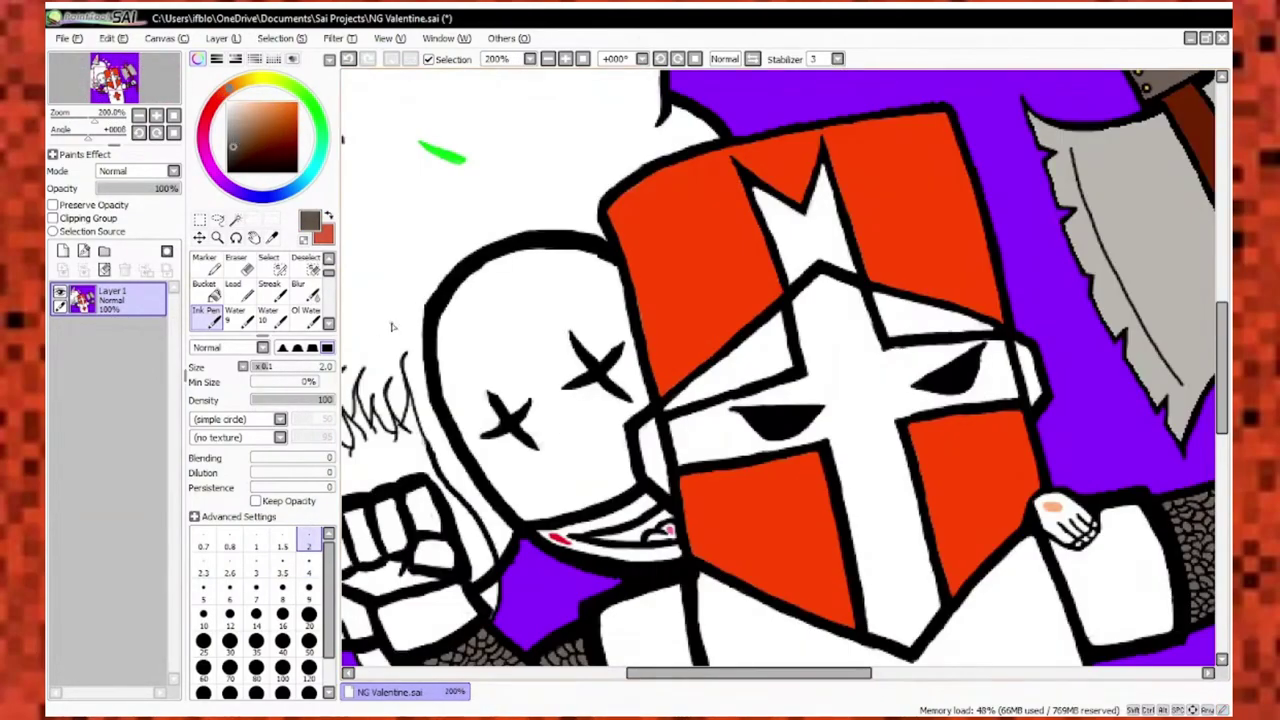
scroll(392, 326, up, 3)
drag(470, 370, 497, 490)
drag(470, 280, 508, 357)
scroll(508, 357, down, 4)
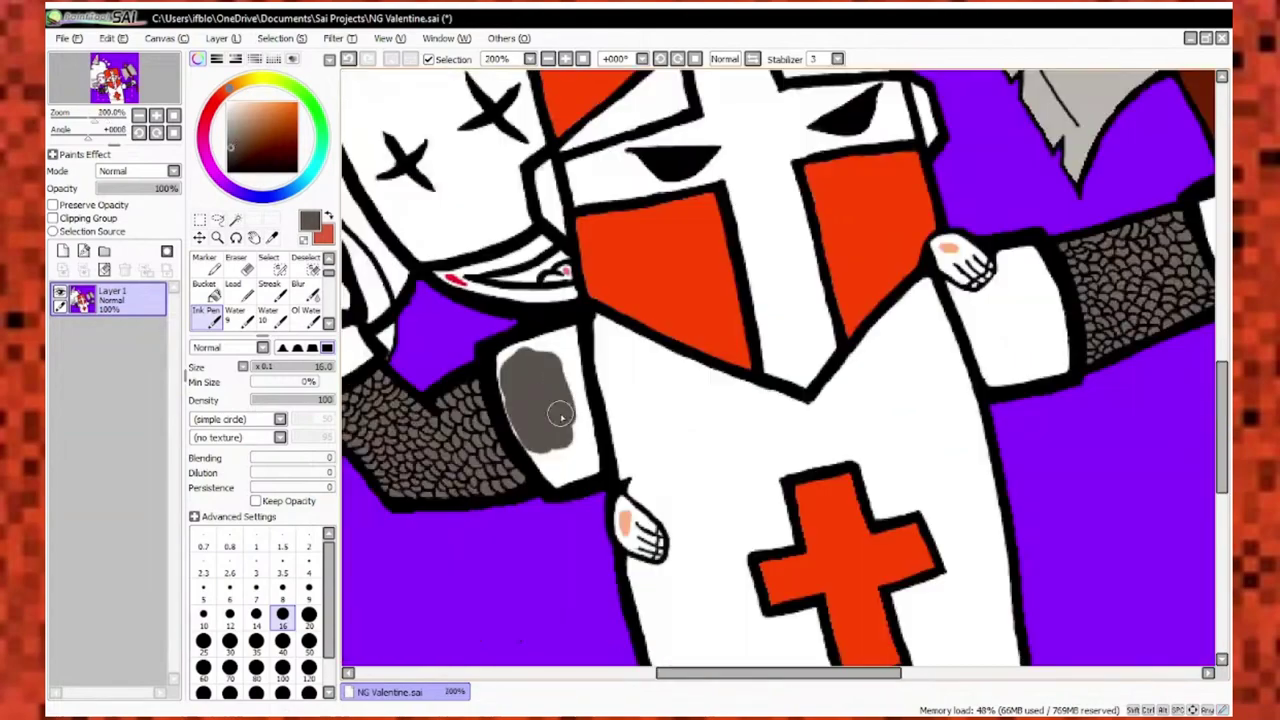
scroll(563, 260, up, 5)
scroll(563, 260, down, 5)
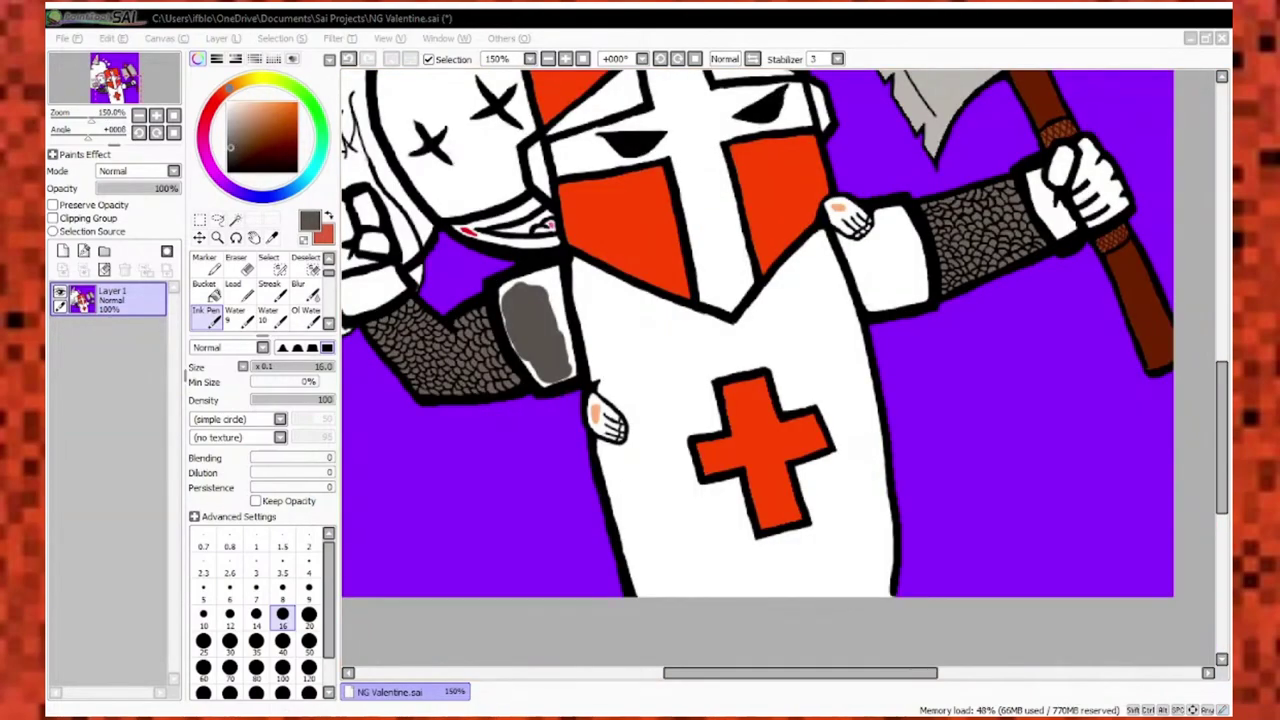
scroll(786, 462, up, 5)
scroll(615, 580, up, 2)
scroll(529, 406, down, 5)
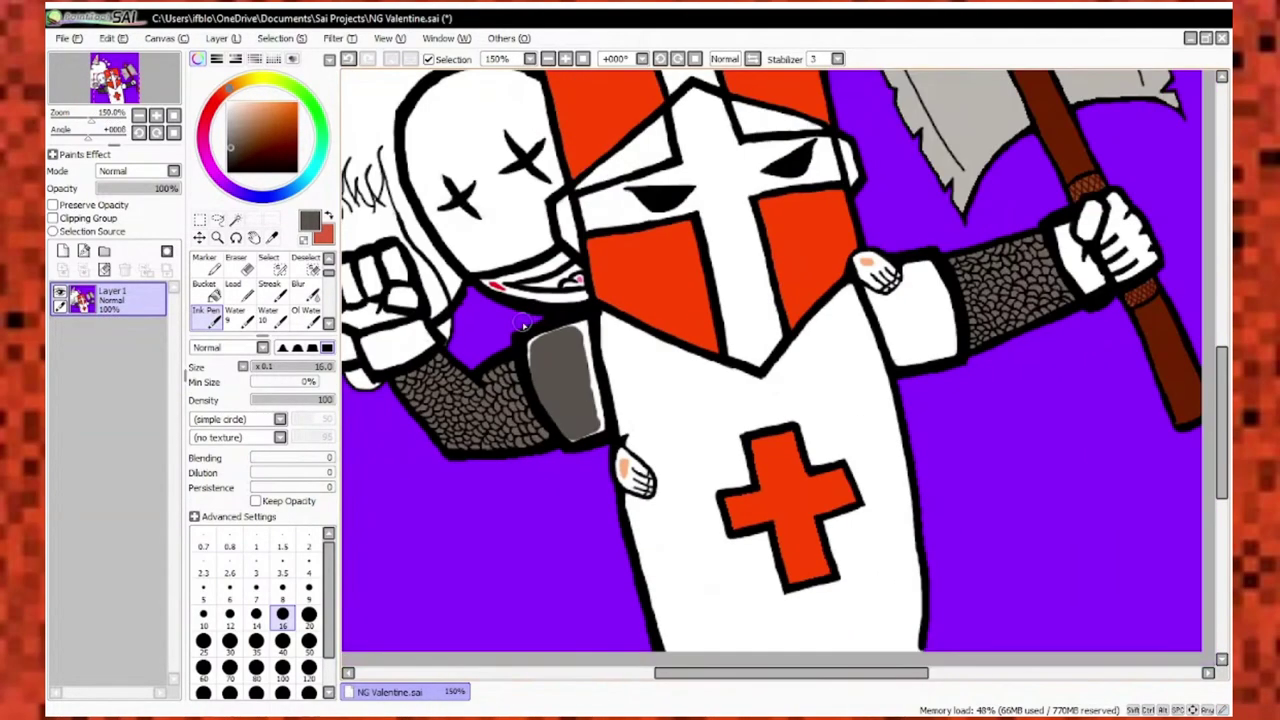
Clean up the left sleeve's edges and corners with black at size 2 and dark grey at size 4.
click(308, 545)
scroll(560, 608, up, 5)
scroll(570, 483, down, 1)
scroll(570, 483, up, 1)
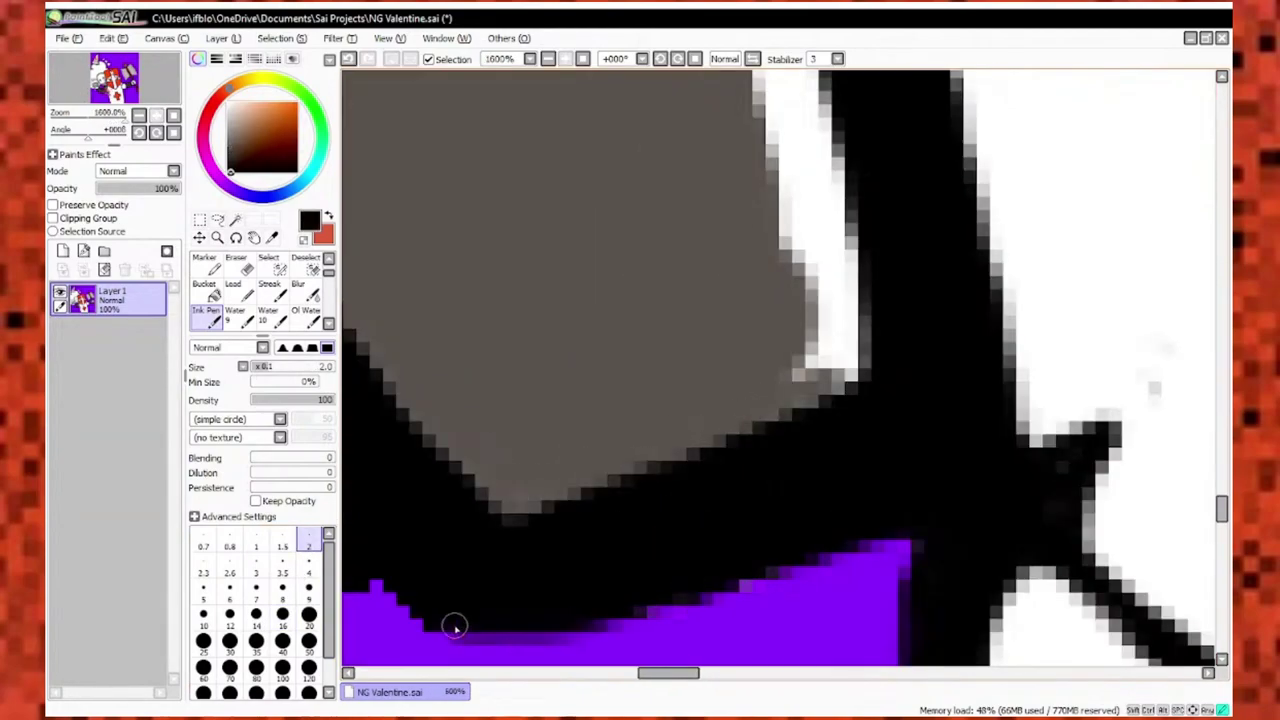
scroll(586, 437, down, 6)
scroll(634, 505, up, 9)
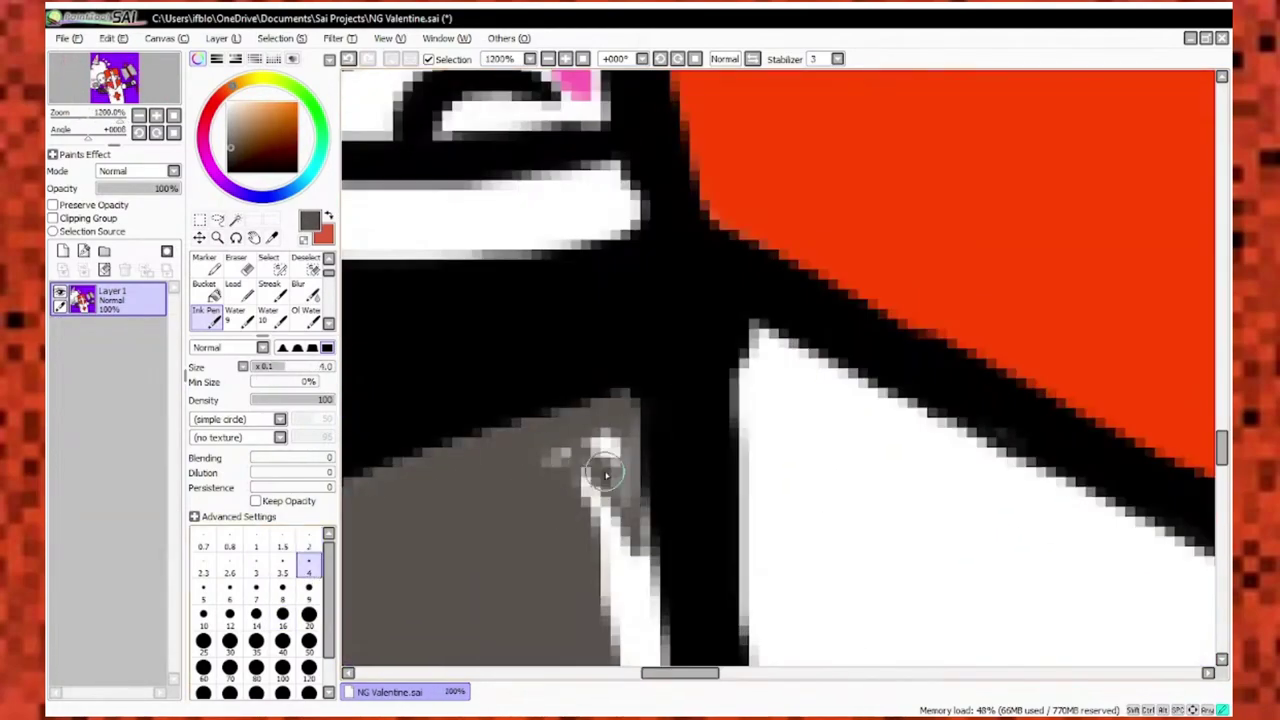
scroll(606, 475, down, 8)
Fill most of the knight's right shoulder sleeve with dark grey, using size 50 for the centre and size 9 near the edges.
scroll(569, 423, up, 8)
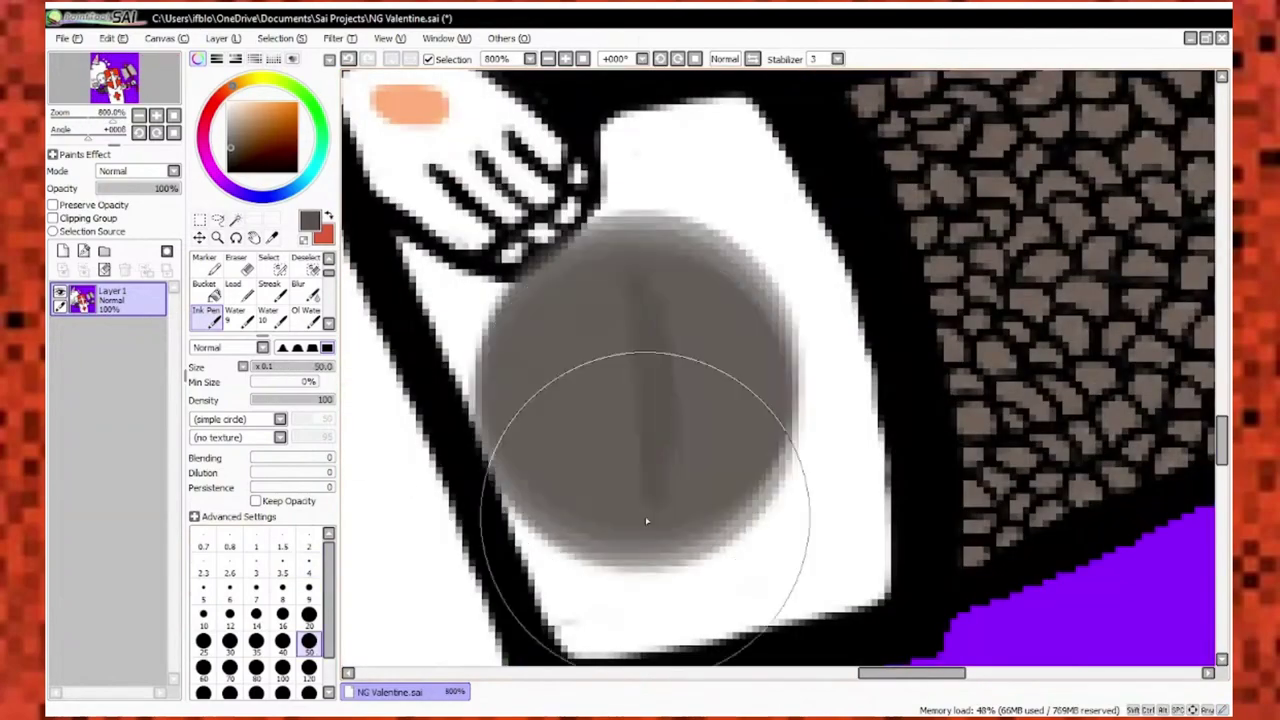
drag(643, 520, 700, 420)
scroll(706, 370, up, 2)
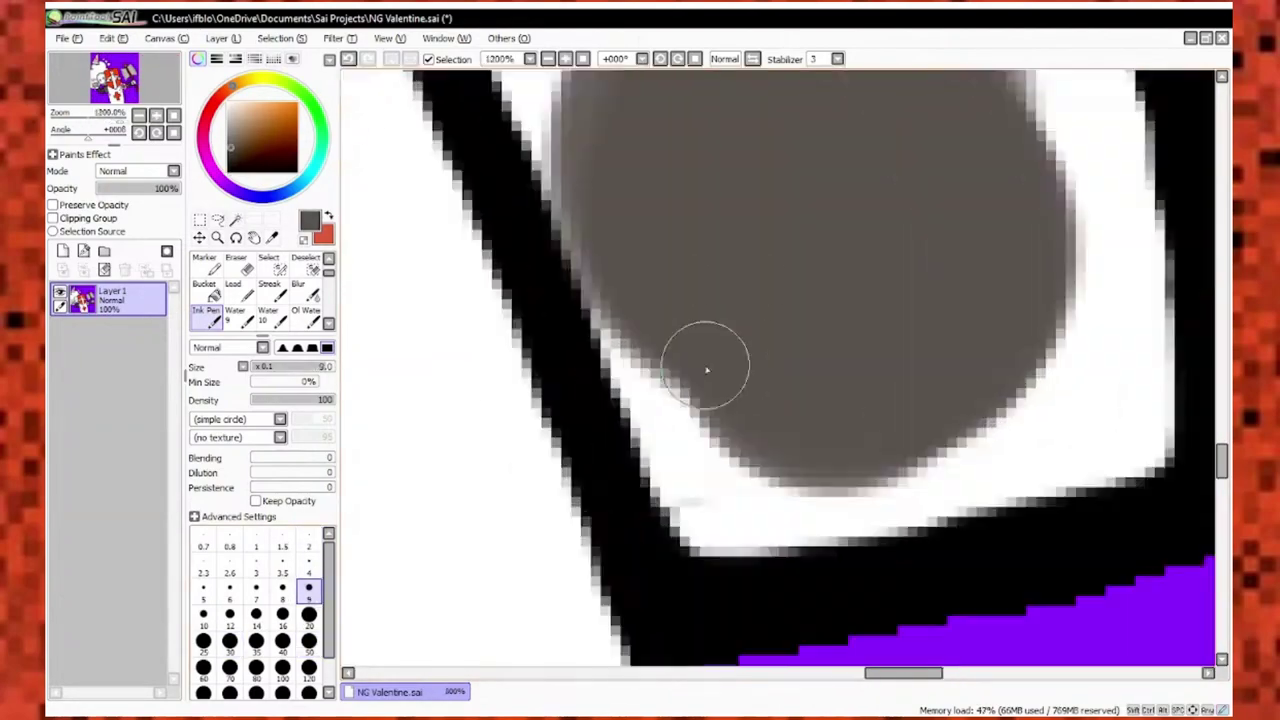
scroll(706, 370, down, 3)
scroll(900, 294, up, 3)
mouse_move(900, 300)
mouse_down()
mouse_move(809, 331)
mouse_move(934, 543)
mouse_up()
scroll(934, 543, down, 3)
drag(850, 560, 820, 343)
scroll(820, 343, up, 3)
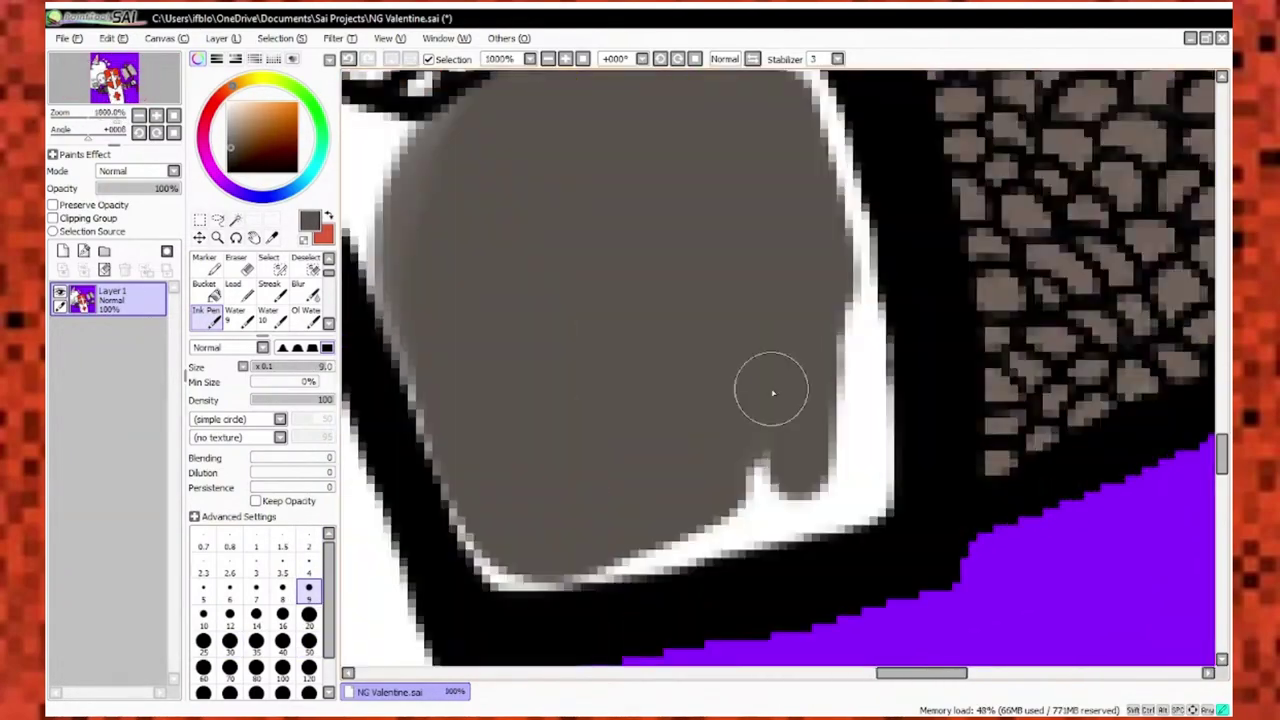
scroll(772, 393, down, 3)
Cover the white gaps along the right sleeve's lower outline at size 4 and beside the small hand at size 2 in dark grey.
scroll(769, 323, up, 5)
key(bracketleft)
key(bracketleft)
key(bracketleft)
key(bracketleft)
key(bracketleft)
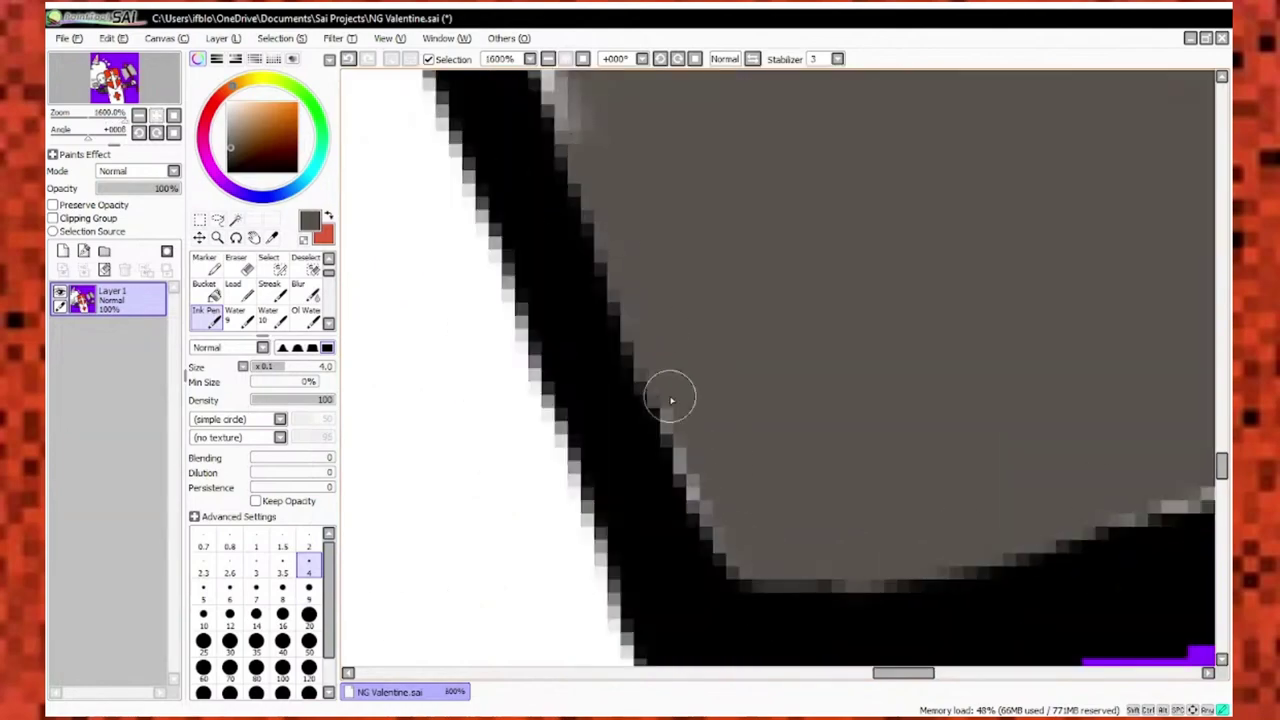
drag(670, 400, 766, 571)
click(307, 545)
scroll(779, 507, up, 3)
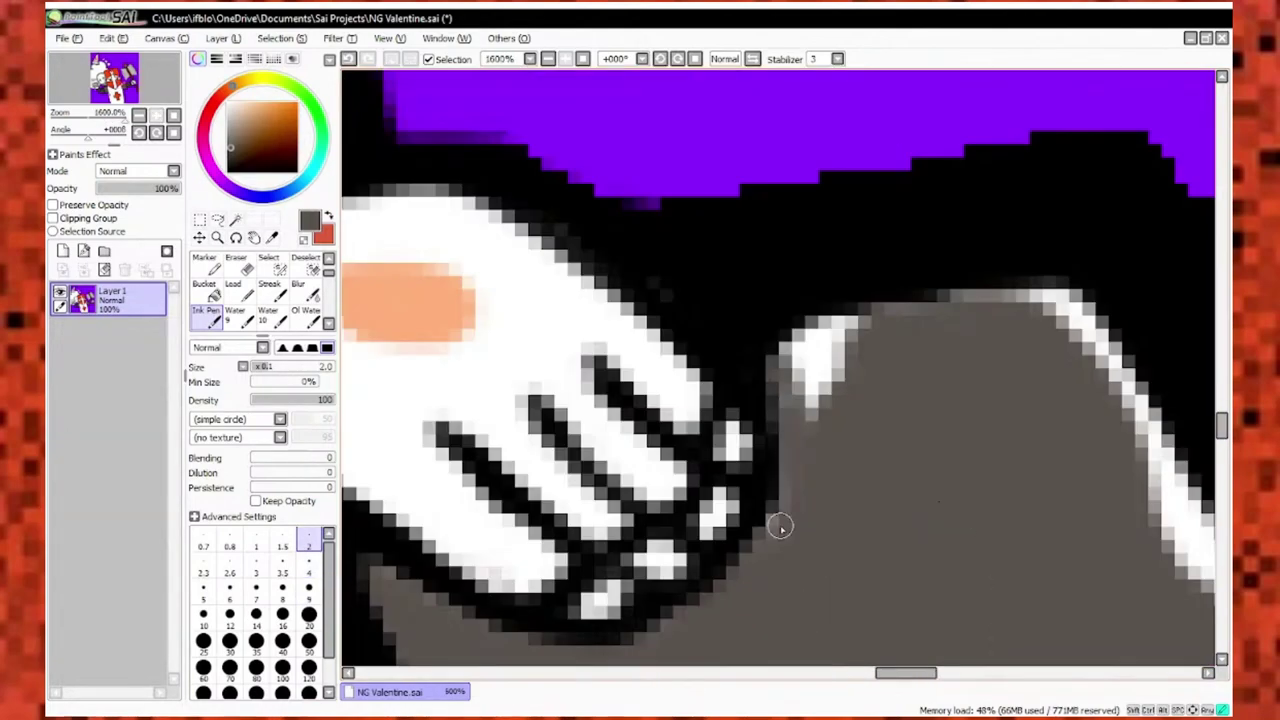
scroll(760, 390, up, 2)
Fill the remaining white strip along the right sleeve's outer edge with dark grey, using pen sizes up to 9.
scroll(743, 429, down, 6)
key(bracketright)
key(bracketright)
key(bracketright)
key(bracketright)
key(bracketright)
key(bracketright)
key(bracketright)
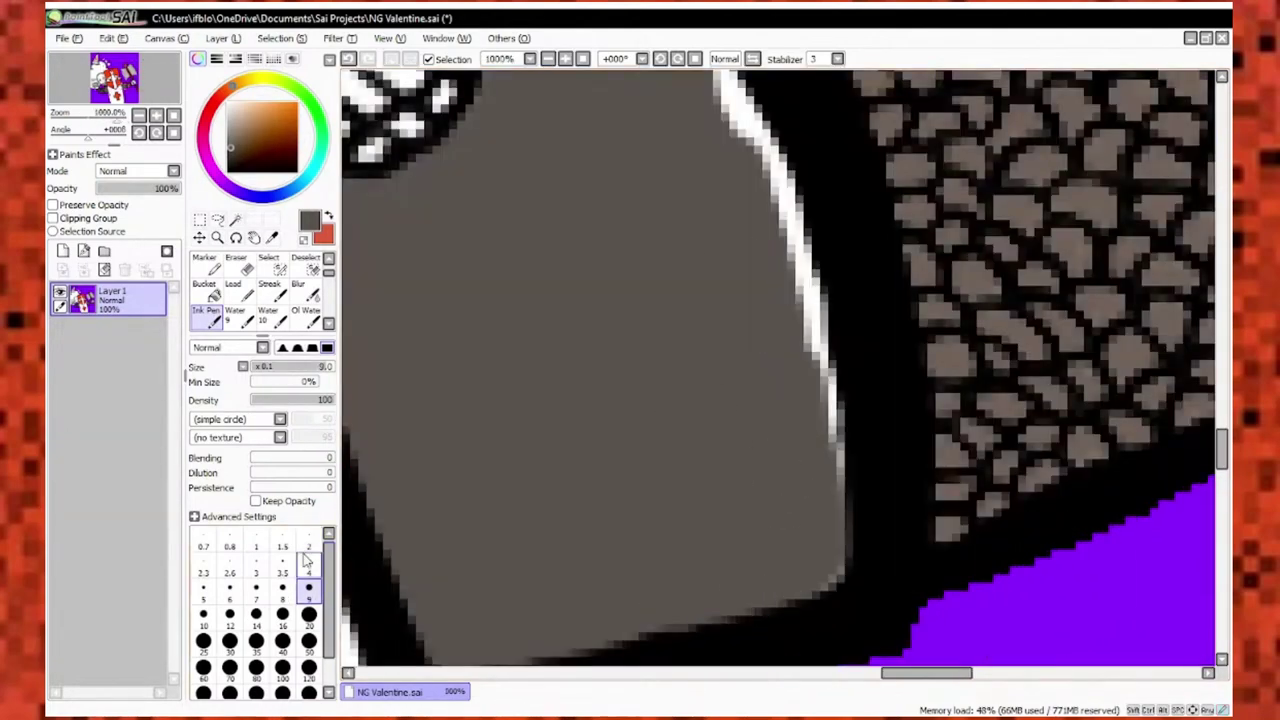
scroll(590, 168, down, 1)
scroll(650, 330, down, 3)
scroll(694, 446, up, 1)
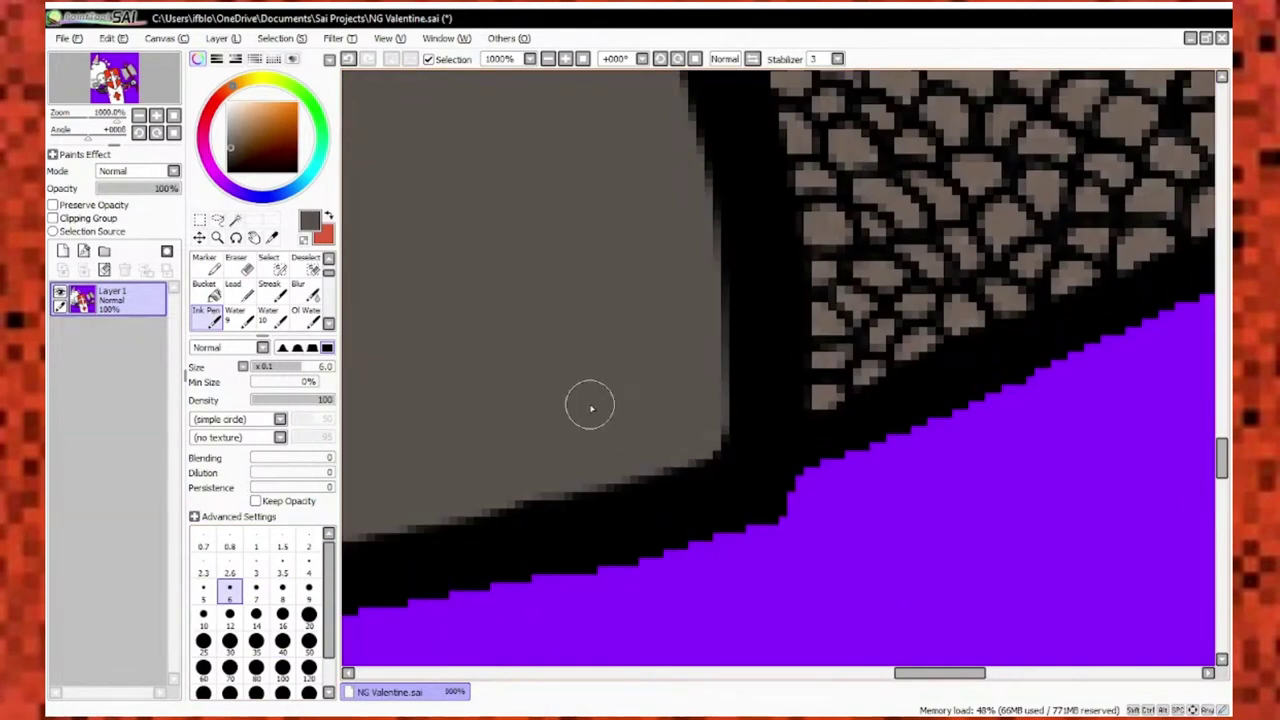
scroll(589, 329, down, 8)
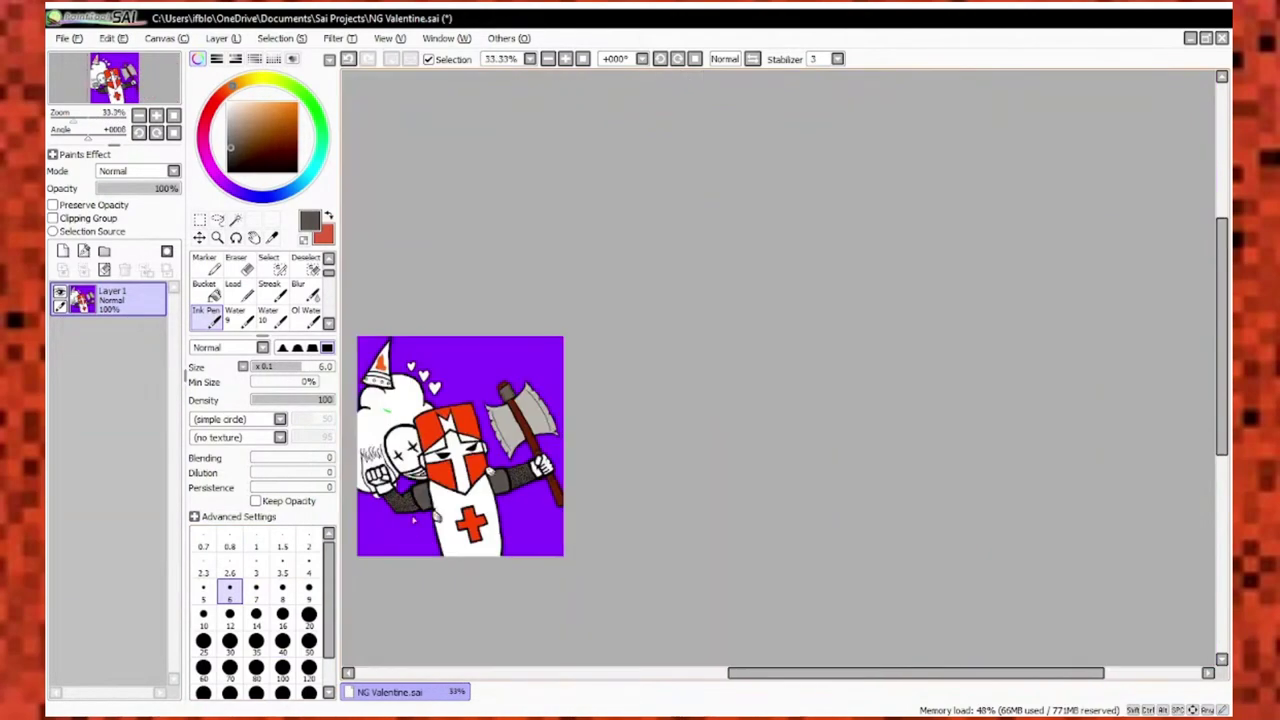
Draw thin black contour lines inside the edges of both shoulder sleeves at size 3.
scroll(470, 470, up, 6)
click(256, 566)
scroll(500, 250, down, 4)
scroll(420, 314, up, 5)
drag(690, 190, 420, 314)
scroll(671, 371, down, 3)
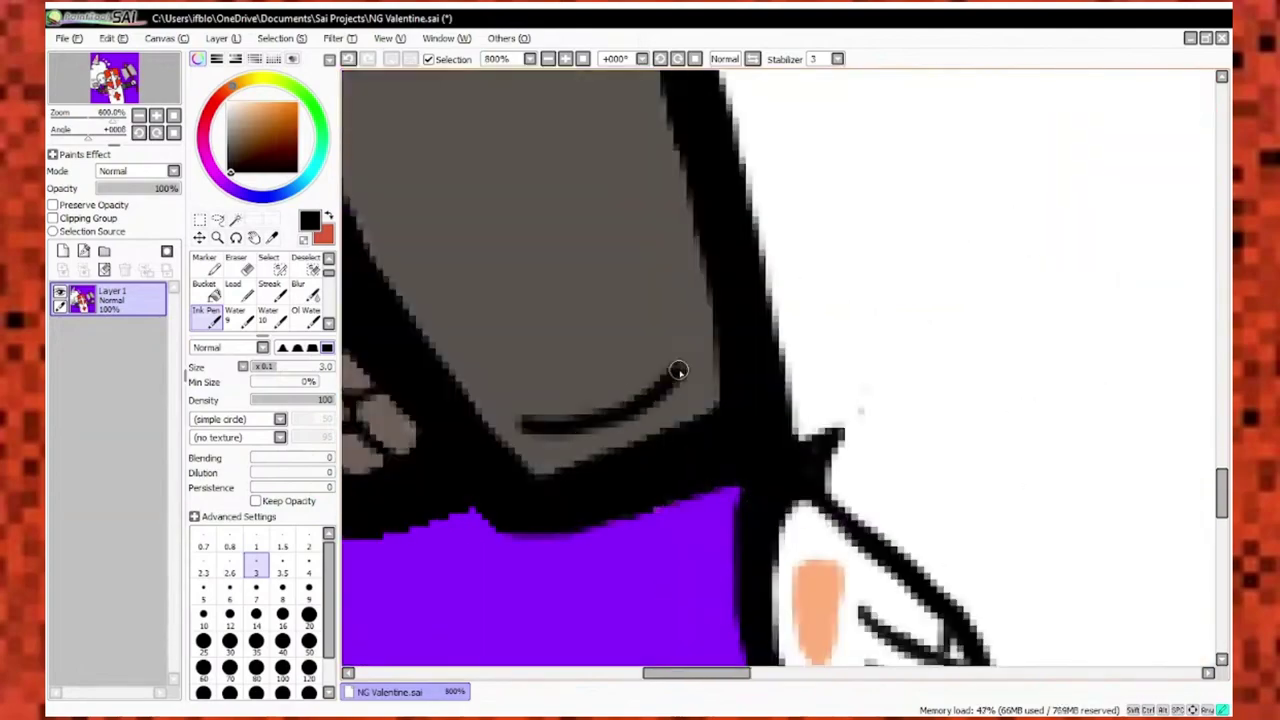
scroll(878, 307, up, 3)
scroll(489, 432, down, 7)
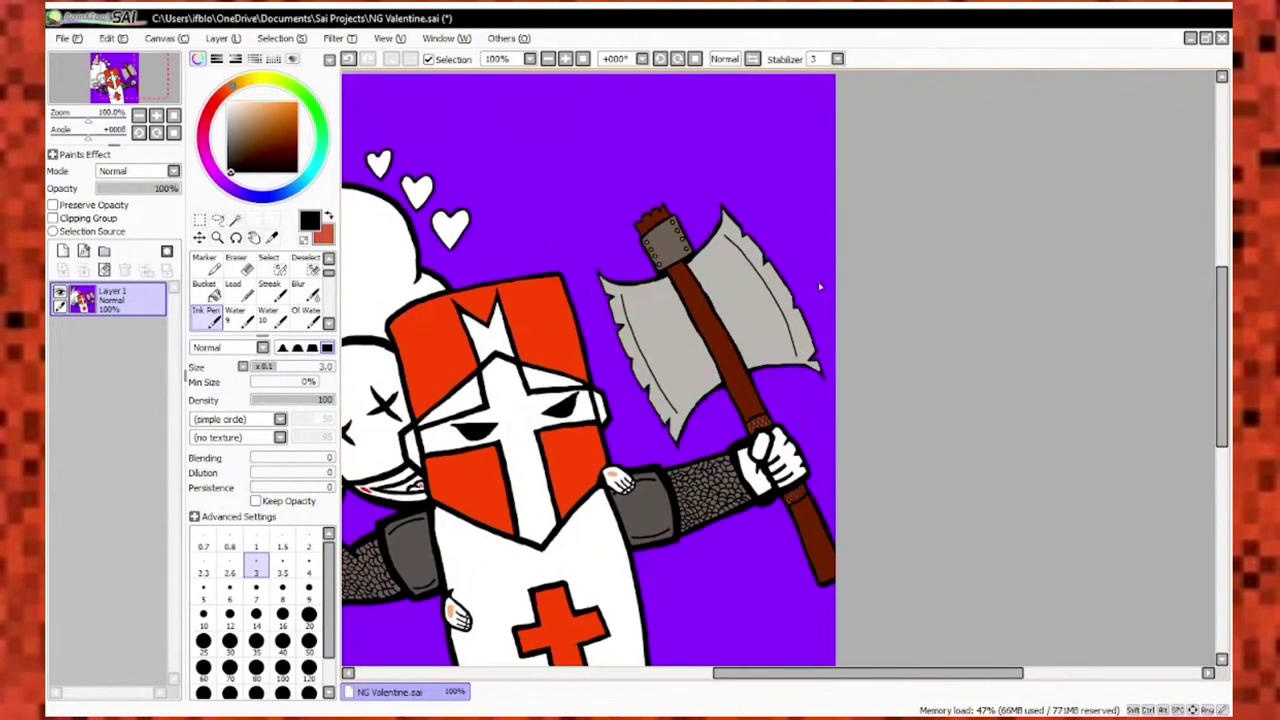
Cover the stray marks inside the axe's right blade edge in light grey and touch up the left blade's outline in black at size 3.
scroll(820, 288, up, 7)
alt+click(809, 451)
drag(809, 451, 766, 443)
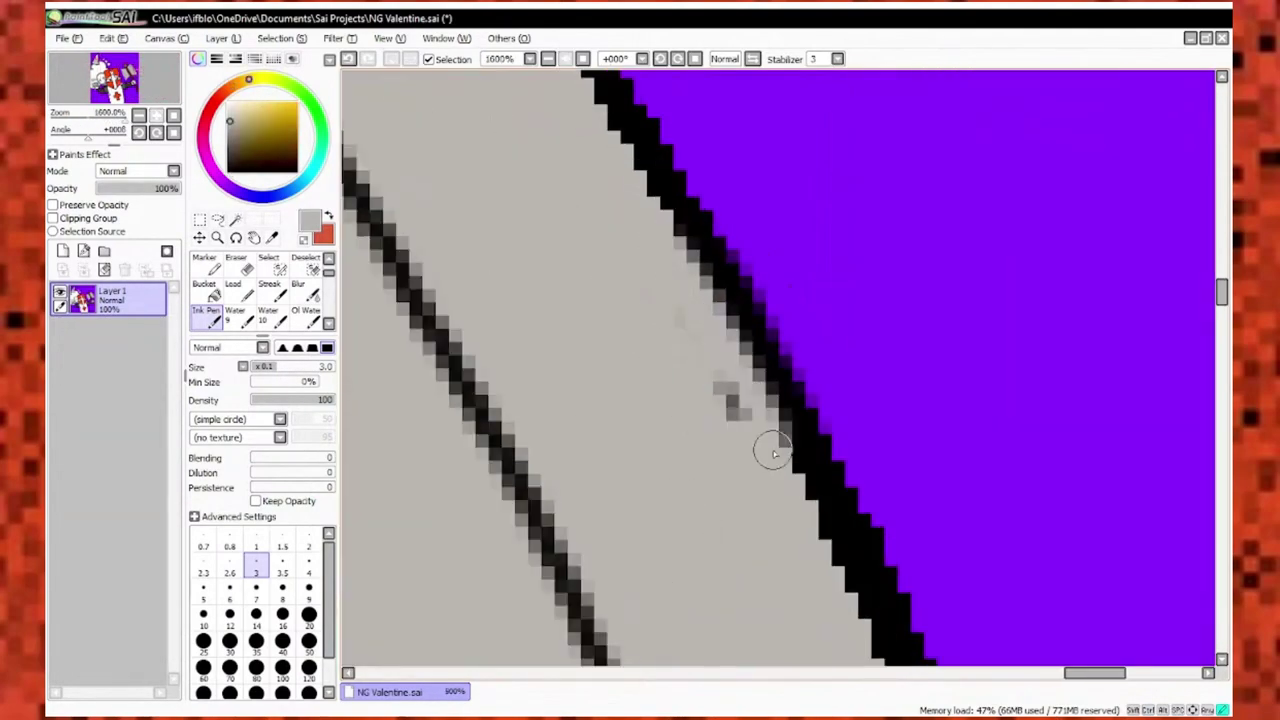
scroll(766, 443, down, 3)
scroll(634, 466, up, 3)
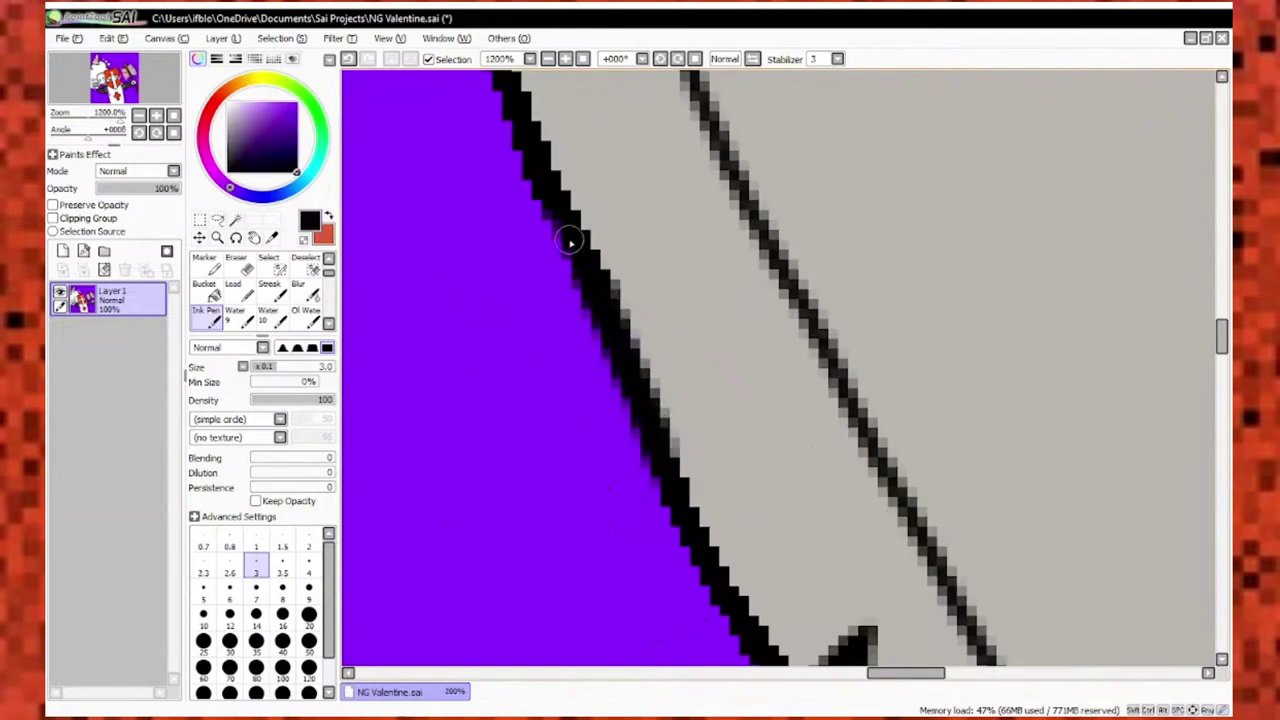
scroll(569, 242, down, 5)
scroll(640, 370, up, 4)
Draw darker grey scratches on the axe's left blade at size 2: a crosshatch near the upper corner and parallel diagonal lines below it.
alt+click(560, 400)
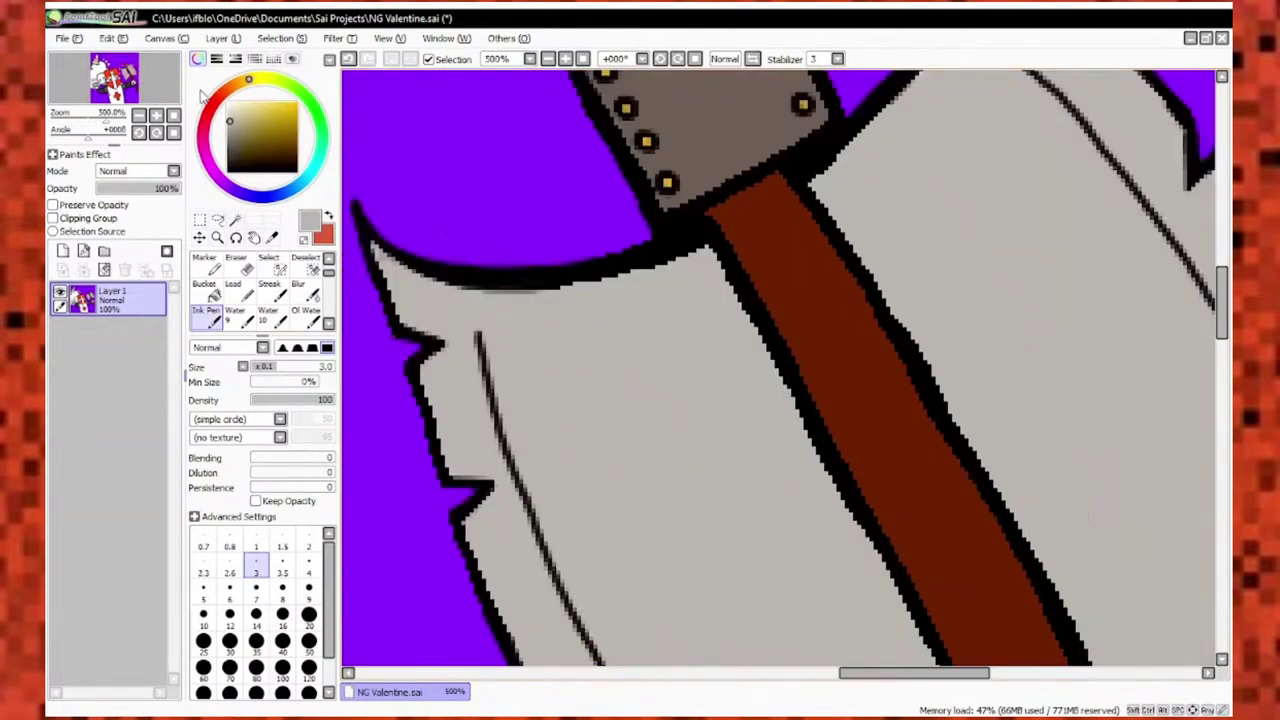
scroll(669, 350, down, 3)
mouse_move(658, 340)
mouse_down()
mouse_move(677, 384)
mouse_move(607, 412)
mouse_move(645, 425)
mouse_up()
scroll(645, 425, up, 3)
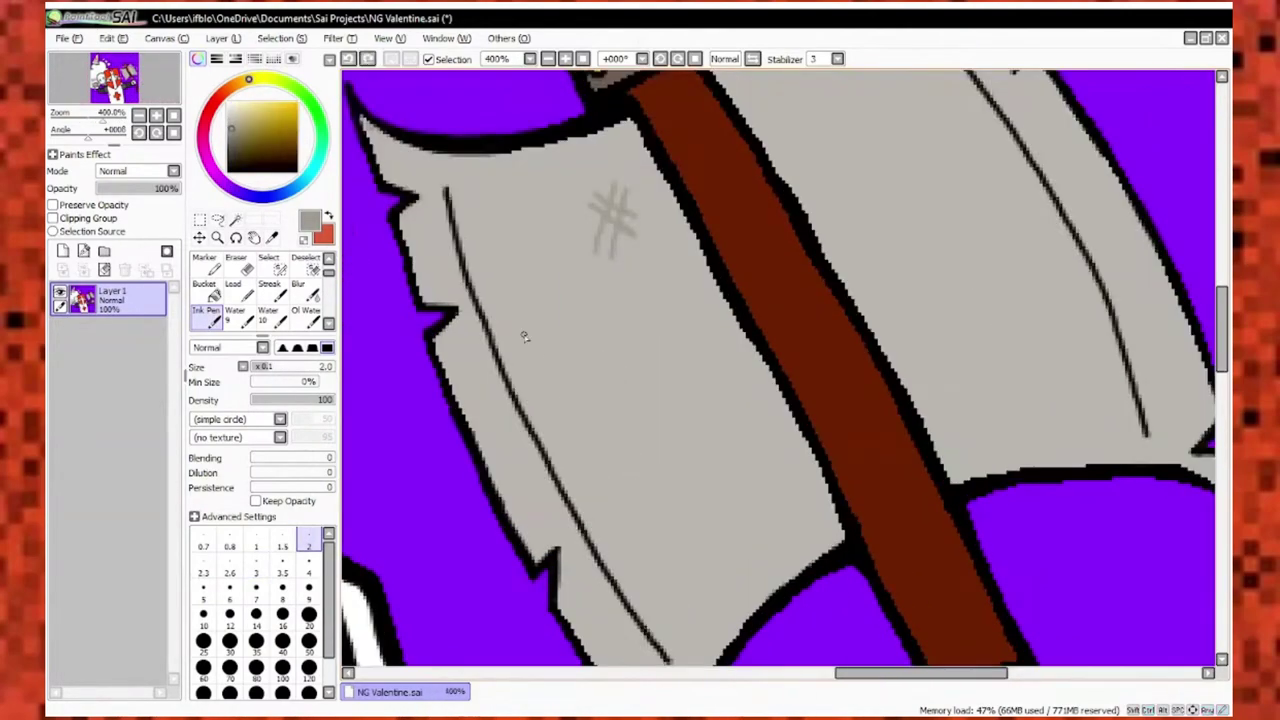
scroll(604, 377, down, 4)
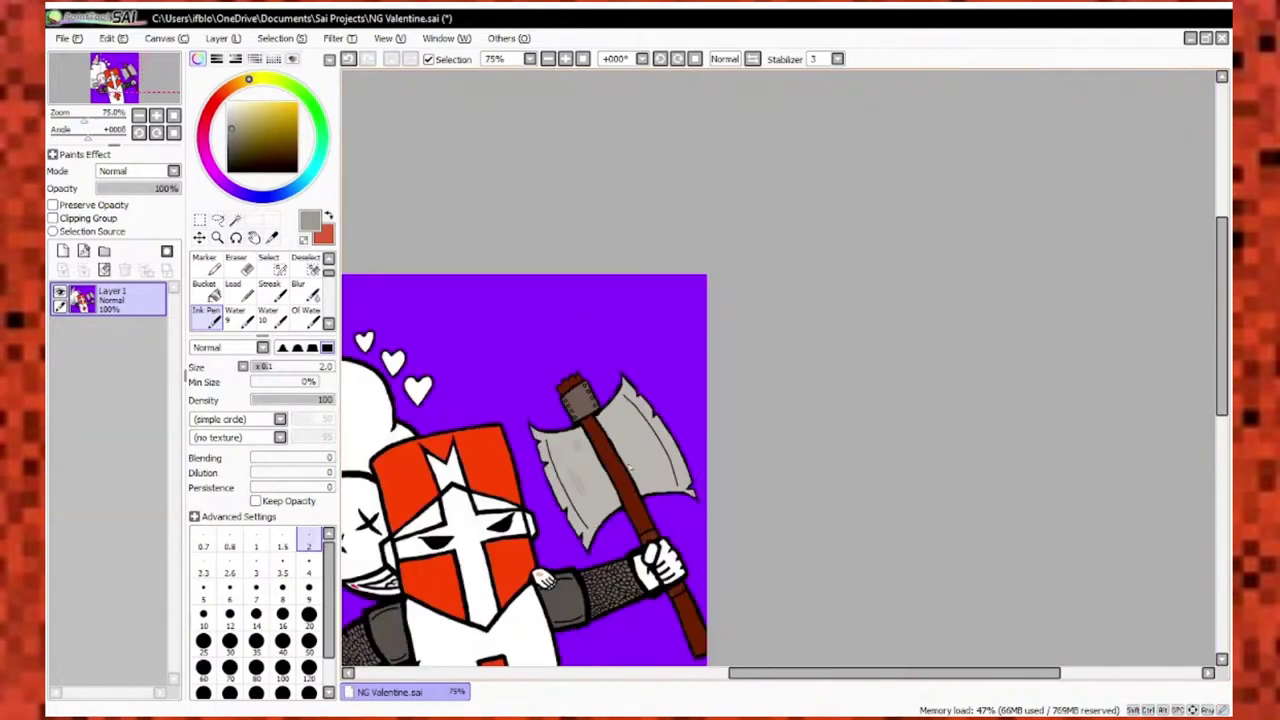
scroll(604, 525, up, 2)
scroll(580, 543, down, 2)
scroll(705, 363, up, 4)
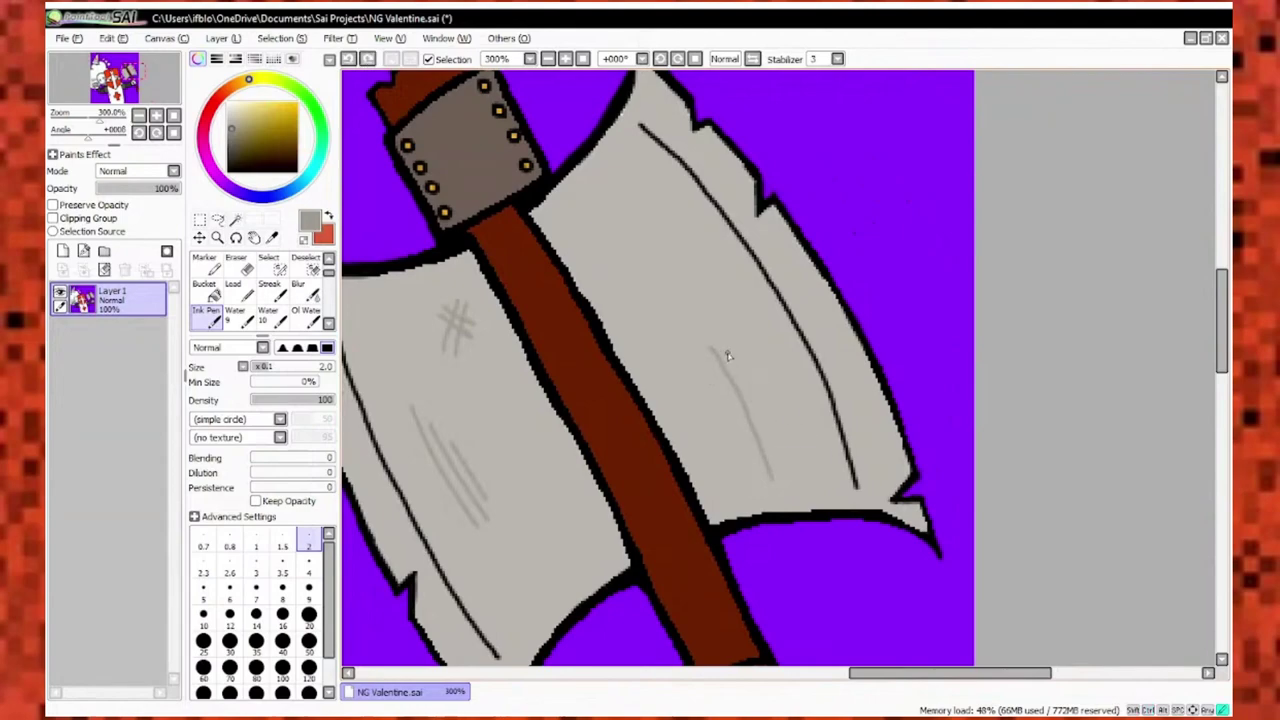
Draw a small crosshatch and three long curved scratches on the right axe blade, refining them with the blade grey at size 0.7.
scroll(756, 405, up, 3)
scroll(680, 251, down, 3)
scroll(834, 477, up, 3)
drag(740, 420, 820, 445)
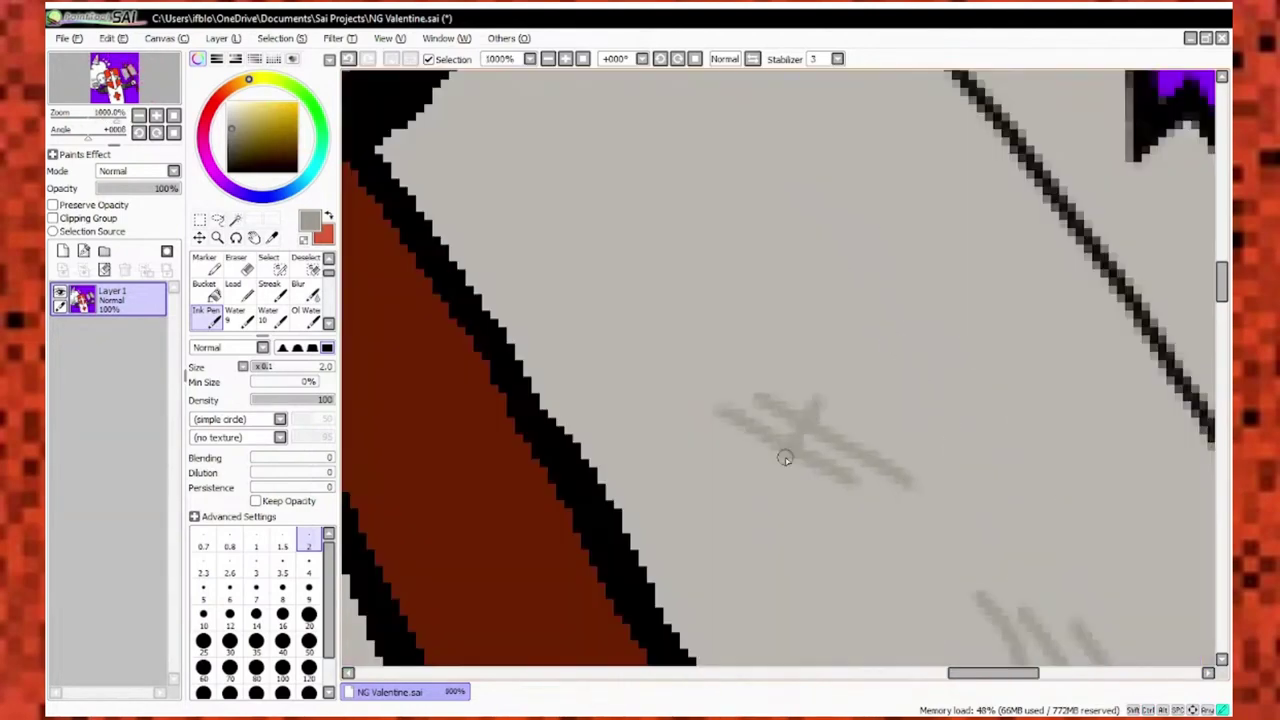
scroll(786, 451, down, 2)
scroll(788, 583, up, 5)
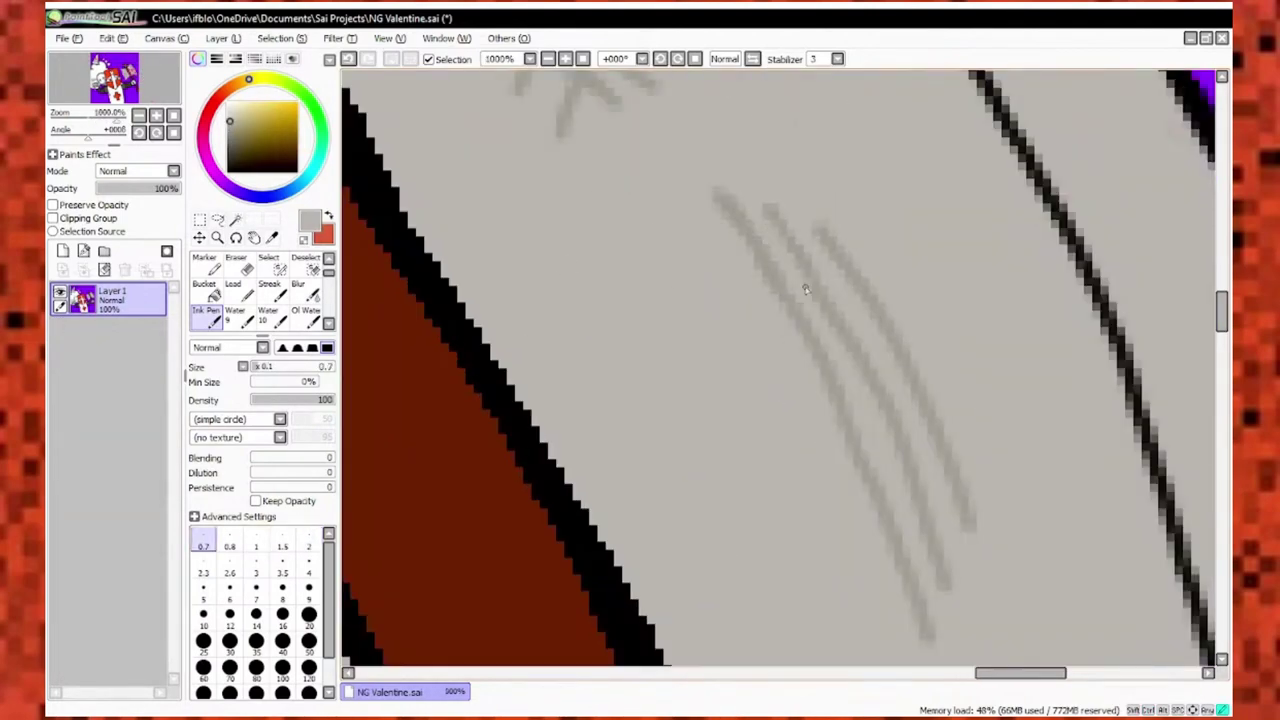
Add a darker grey crosshatch scratch near the left axe blade's lower inner corner at size 2.
scroll(805, 290, down, 5)
scroll(751, 500, up, 5)
scroll(617, 420, down, 4)
click(309, 546)
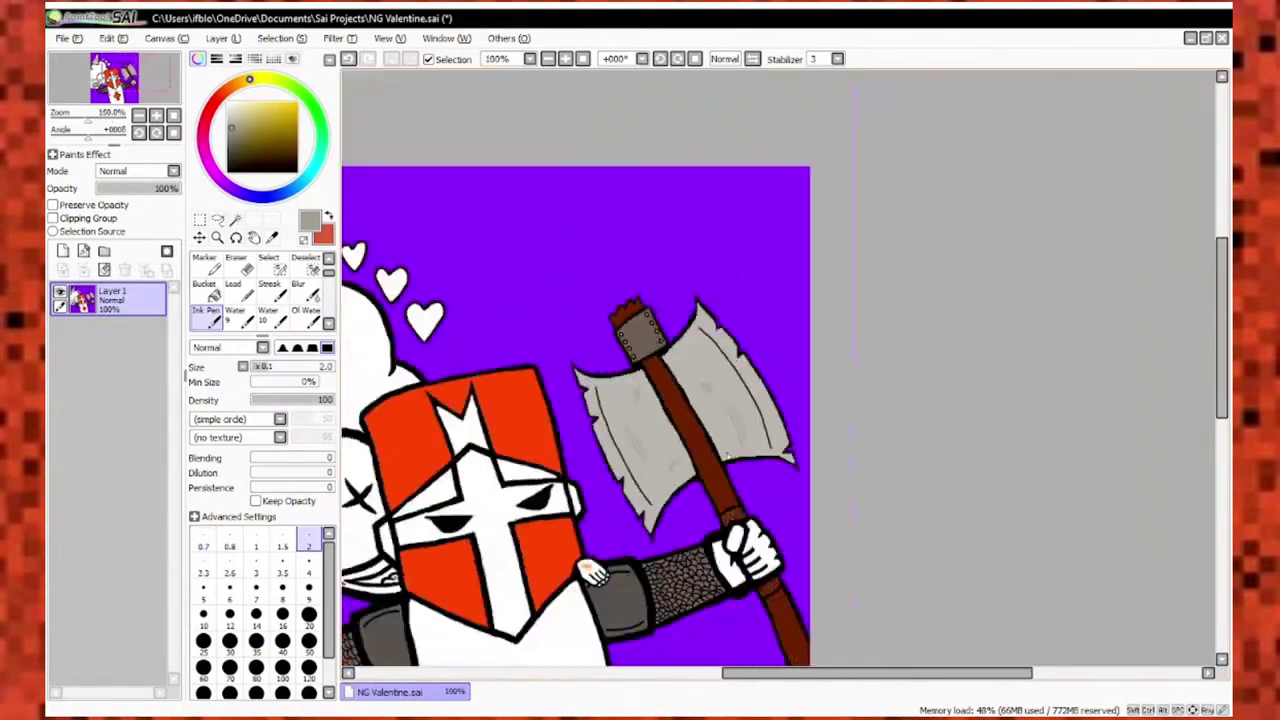
scroll(780, 370, down, 3)
scroll(600, 380, up, 5)
scroll(600, 400, down, 1)
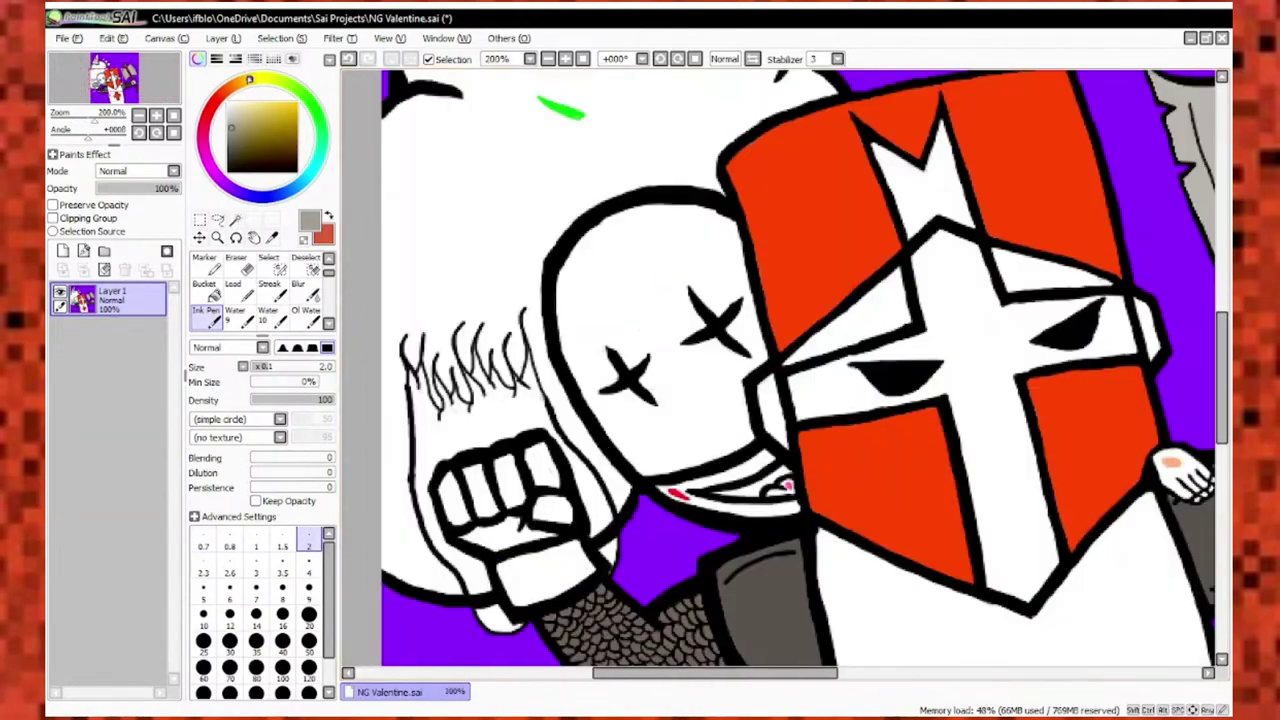
Fill the narrow flap on the left side of the knight's helmet with the helmet red, using sizes 4 and 2.
scroll(512, 568, down, 3)
scroll(766, 337, up, 8)
key(bracketright)
key(bracketright)
key(bracketright)
key(bracketright)
key(bracketright)
alt+click(716, 416)
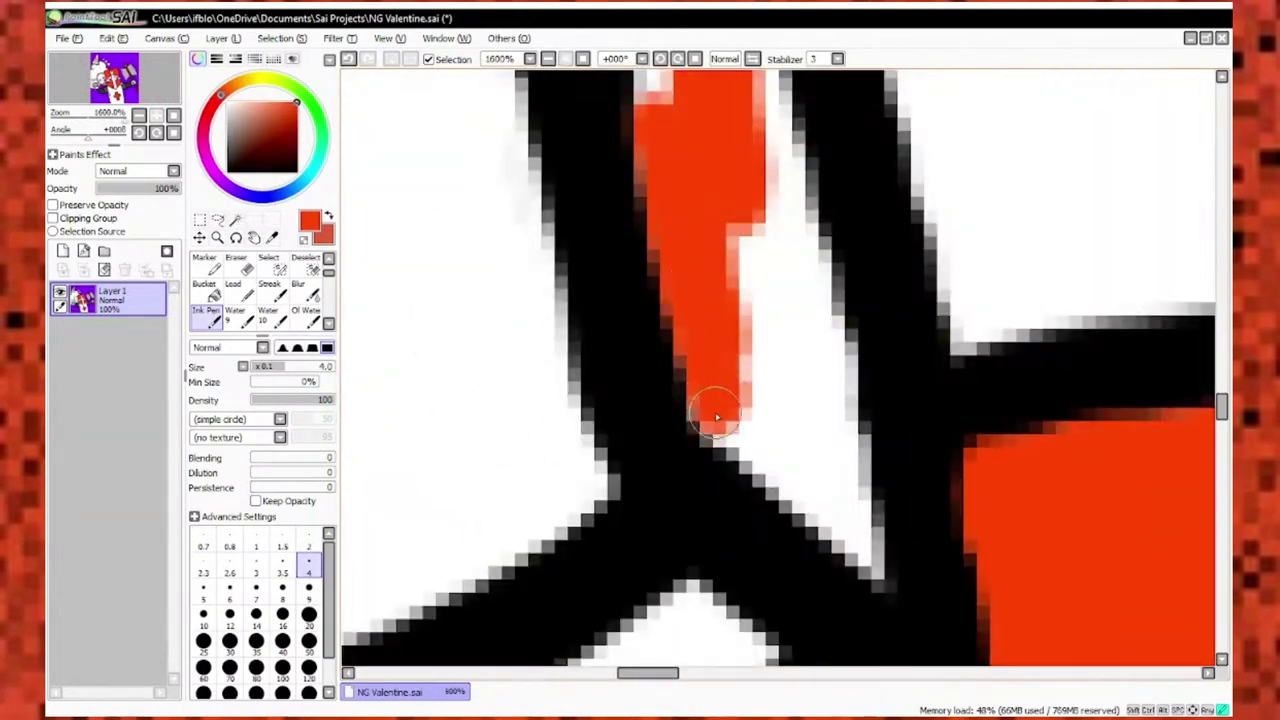
scroll(700, 378, down, 2)
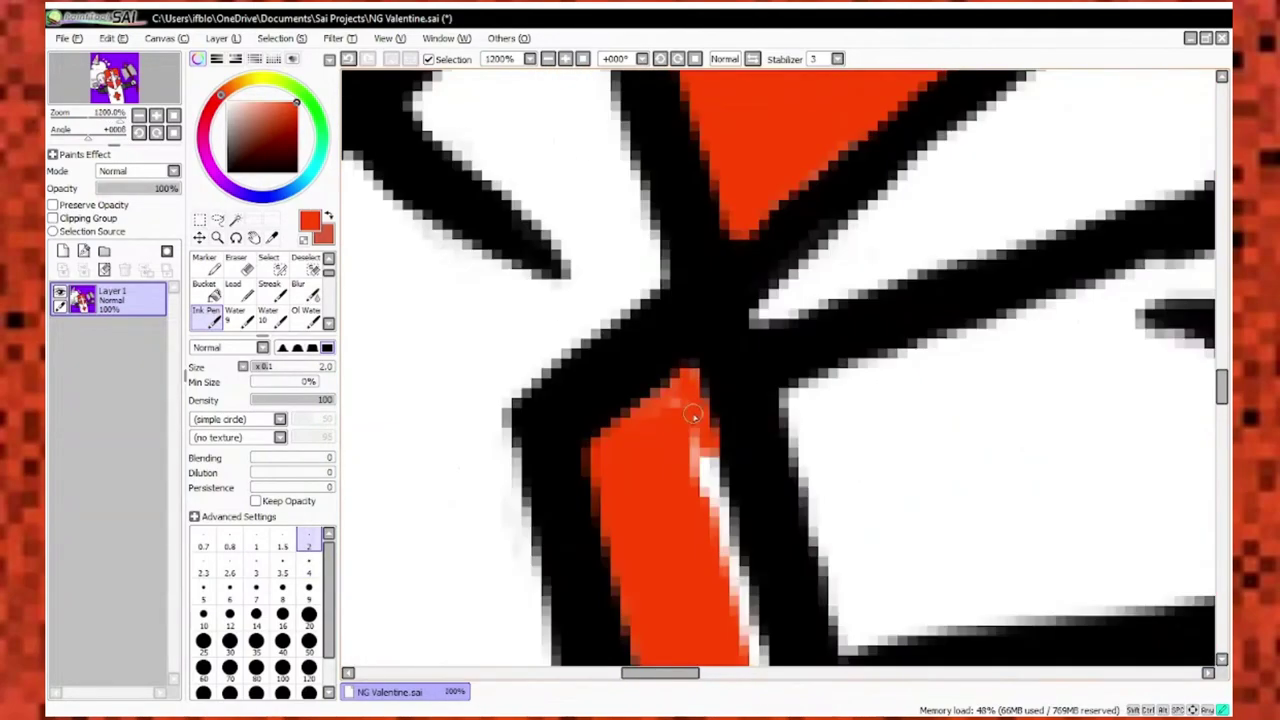
scroll(712, 514, down, 2)
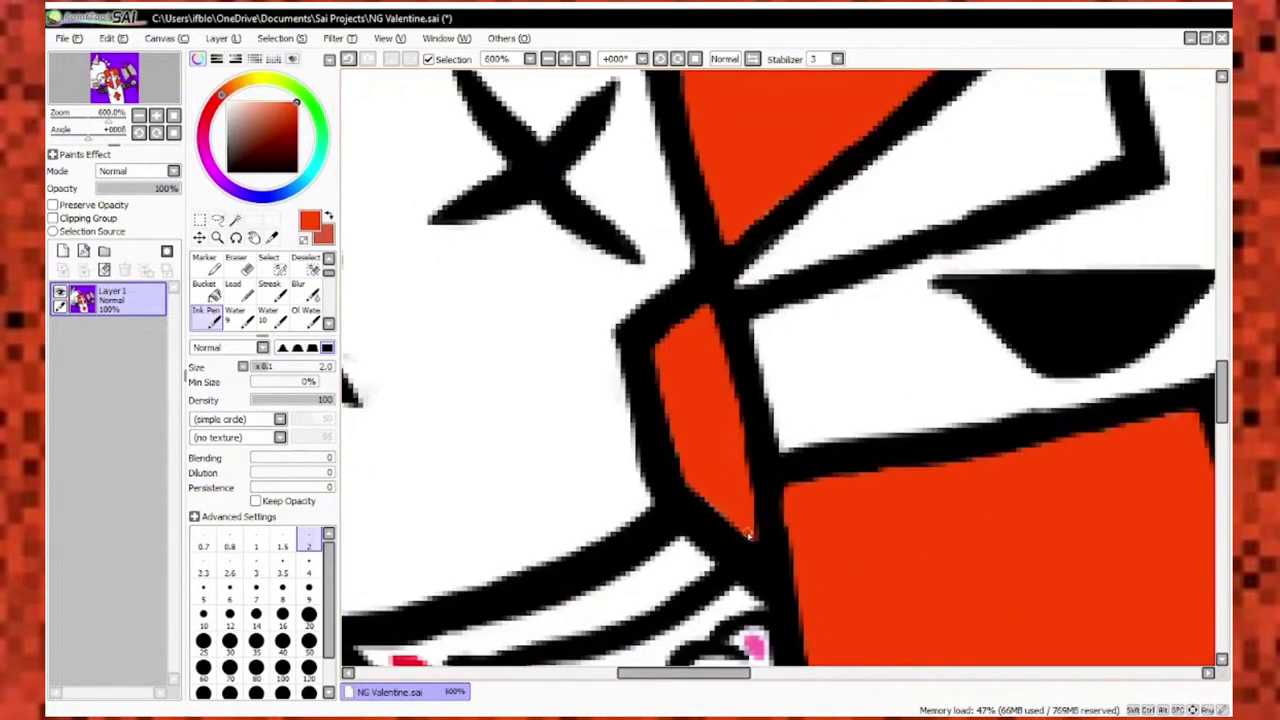
Fill the flap on the helmet's right side with red at size 2 and touch up the nearby outline in black.
scroll(785, 460, up, 2)
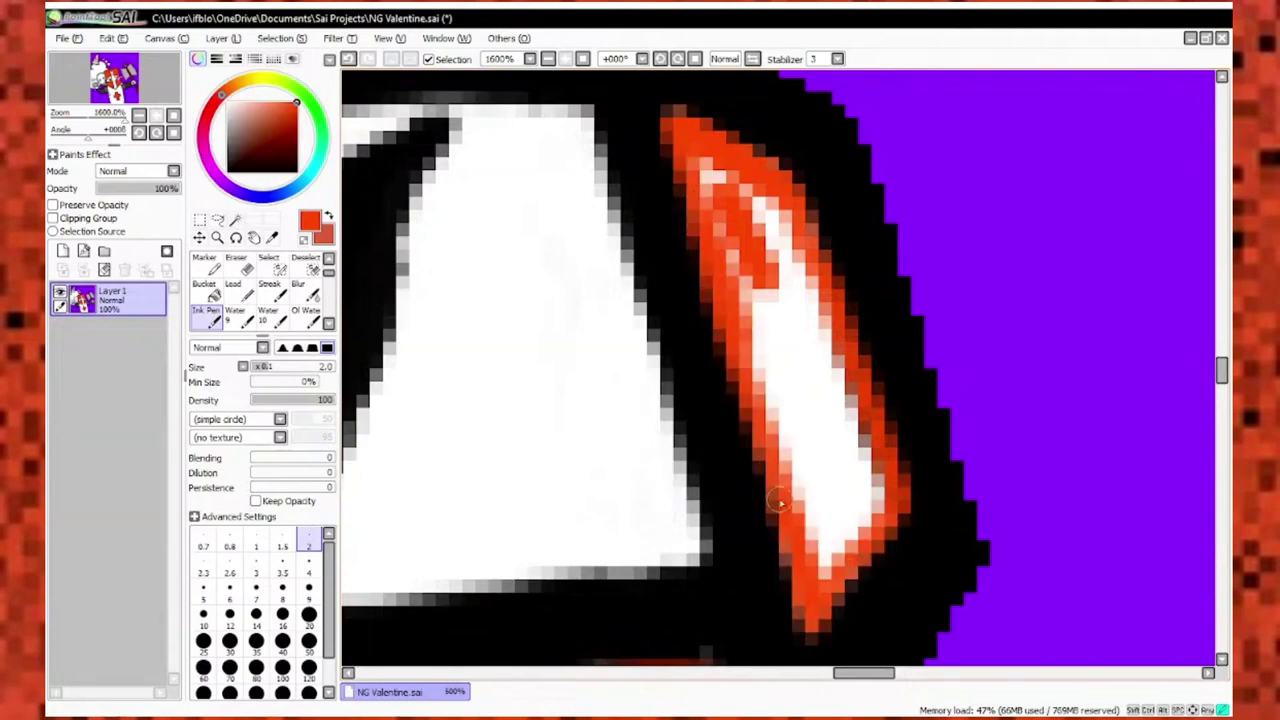
scroll(796, 553, down, 2)
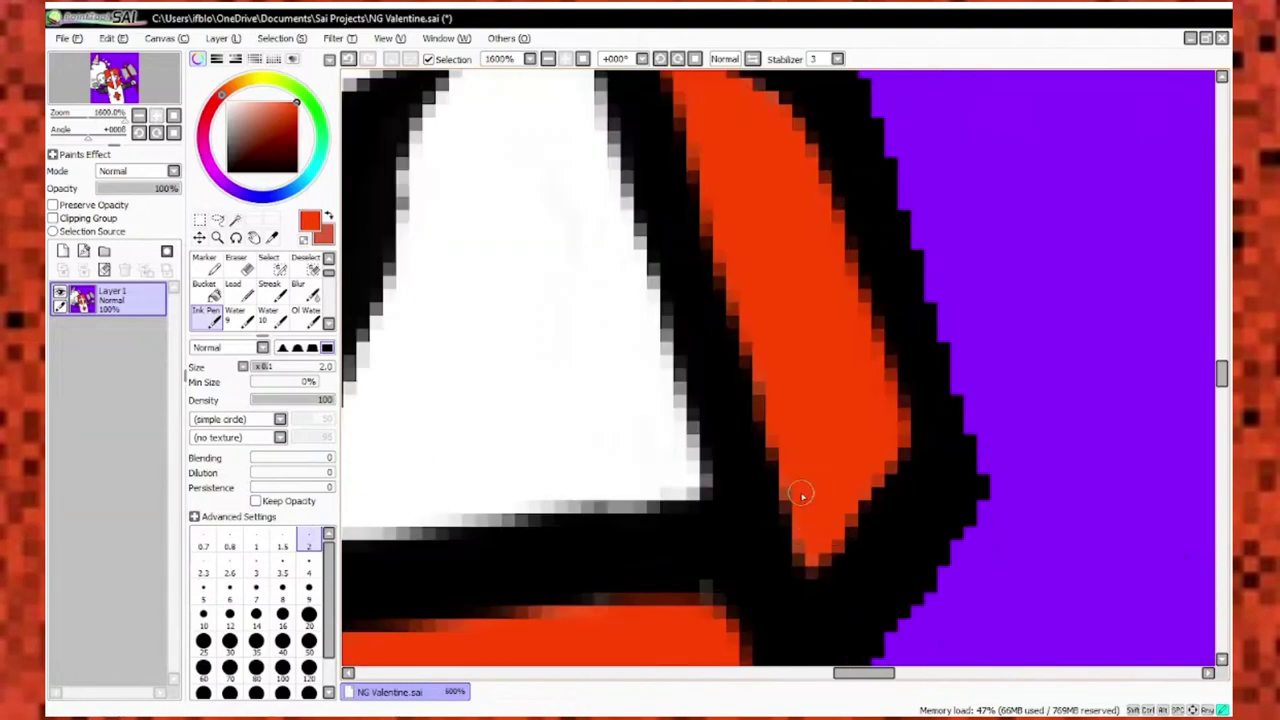
alt+click(800, 493)
scroll(800, 493, down, 2)
scroll(880, 500, up, 2)
scroll(890, 495, down, 2)
scroll(876, 540, down, 2)
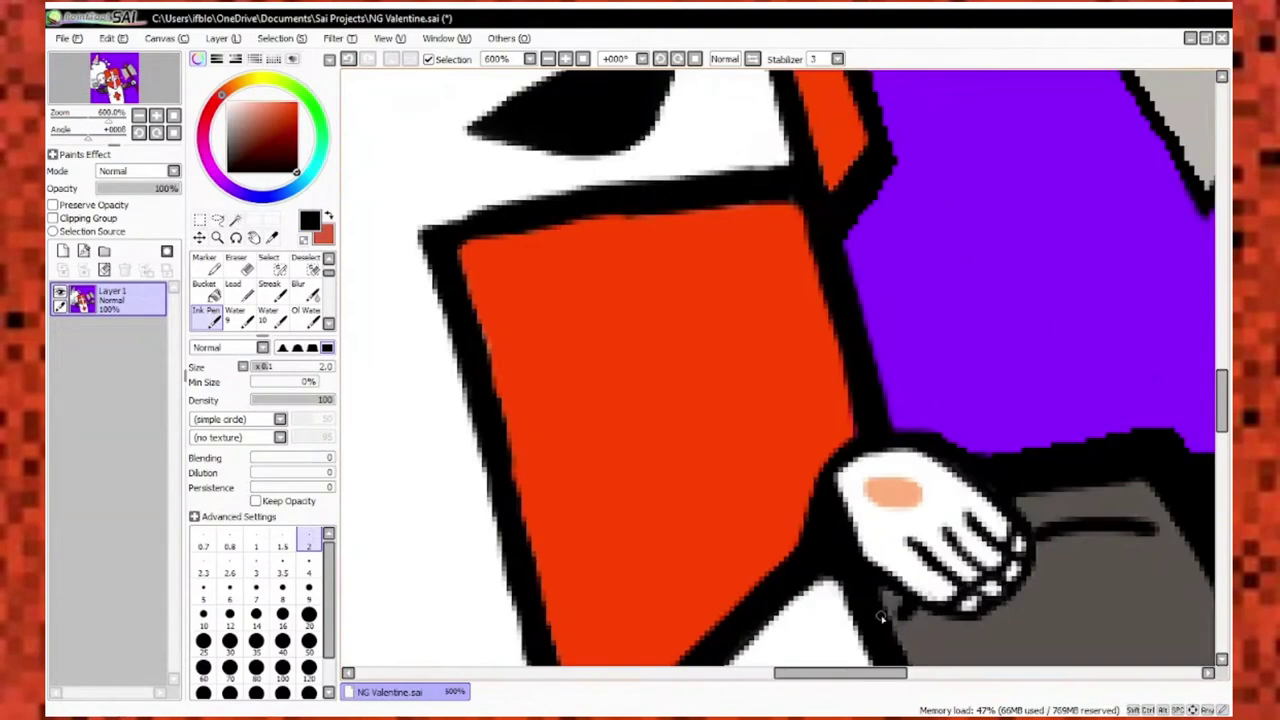
scroll(730, 312, up, 2)
Fill the centre of the white triangle above the knight's left eye slit with the helmet red at size 5.
alt+click(730, 312)
scroll(730, 312, up, 2)
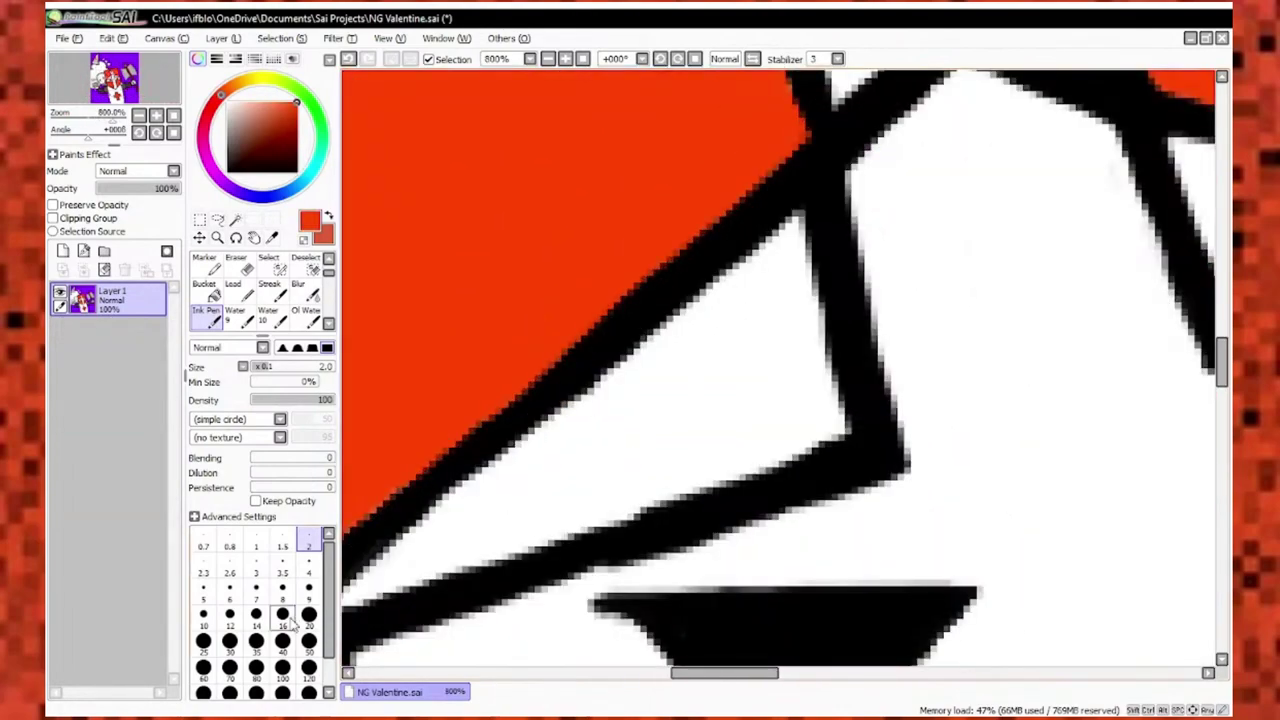
key(bracketleft)
key(bracketleft)
key(bracketleft)
key(bracketleft)
key(bracketleft)
key(bracketleft)
scroll(605, 485, down, 2)
scroll(514, 414, up, 2)
scroll(514, 414, down, 2)
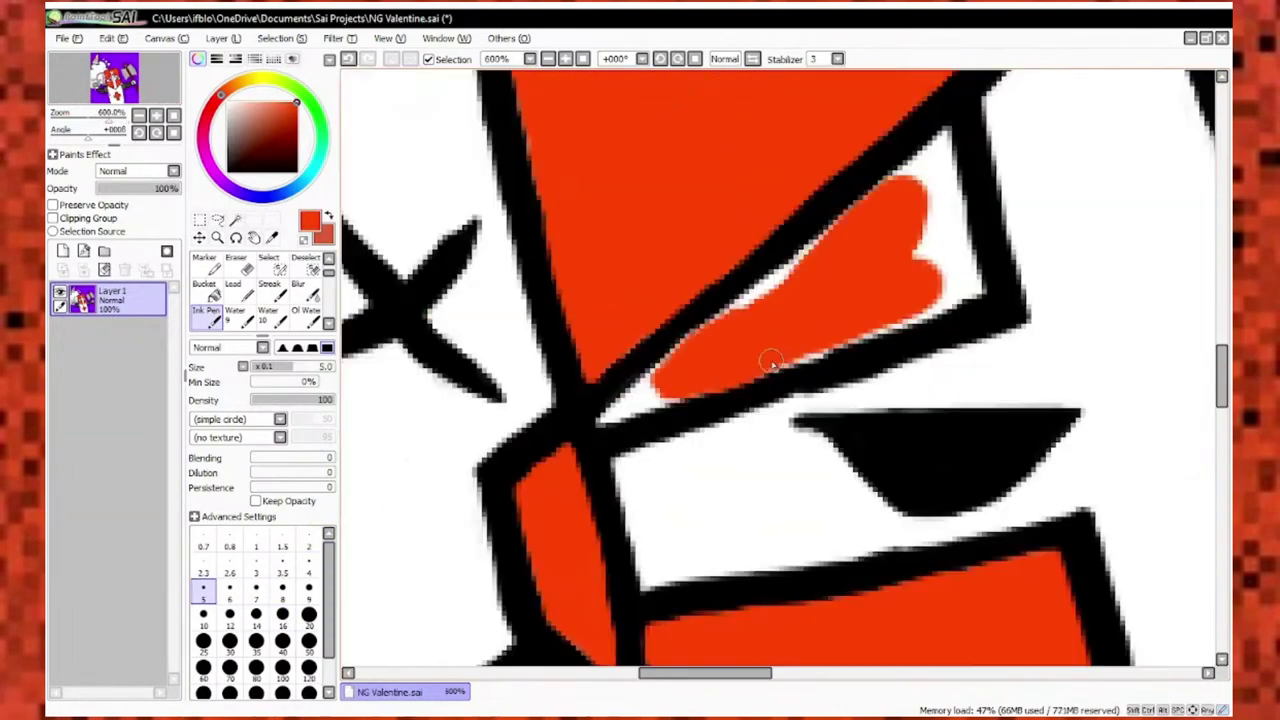
Cover the remaining white edges and corners of the triangle above the left eye slit in red at size 4.
scroll(864, 190, up, 3)
drag(925, 285, 864, 190)
scroll(543, 529, down, 2)
scroll(783, 378, up, 3)
key(bracketleft)
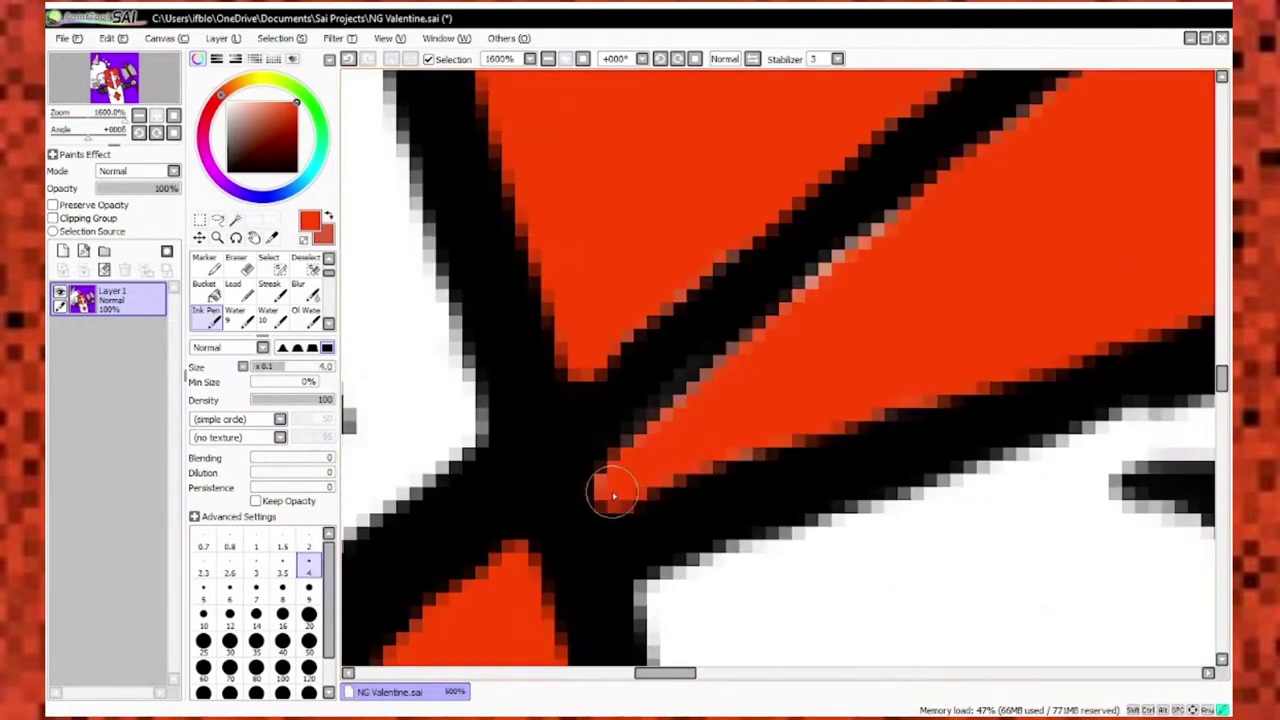
scroll(613, 495, down, 2)
scroll(940, 380, up, 2)
mouse_move(900, 300)
mouse_down()
mouse_move(951, 451)
mouse_move(1000, 257)
mouse_move(1080, 350)
mouse_up()
scroll(843, 435, down, 3)
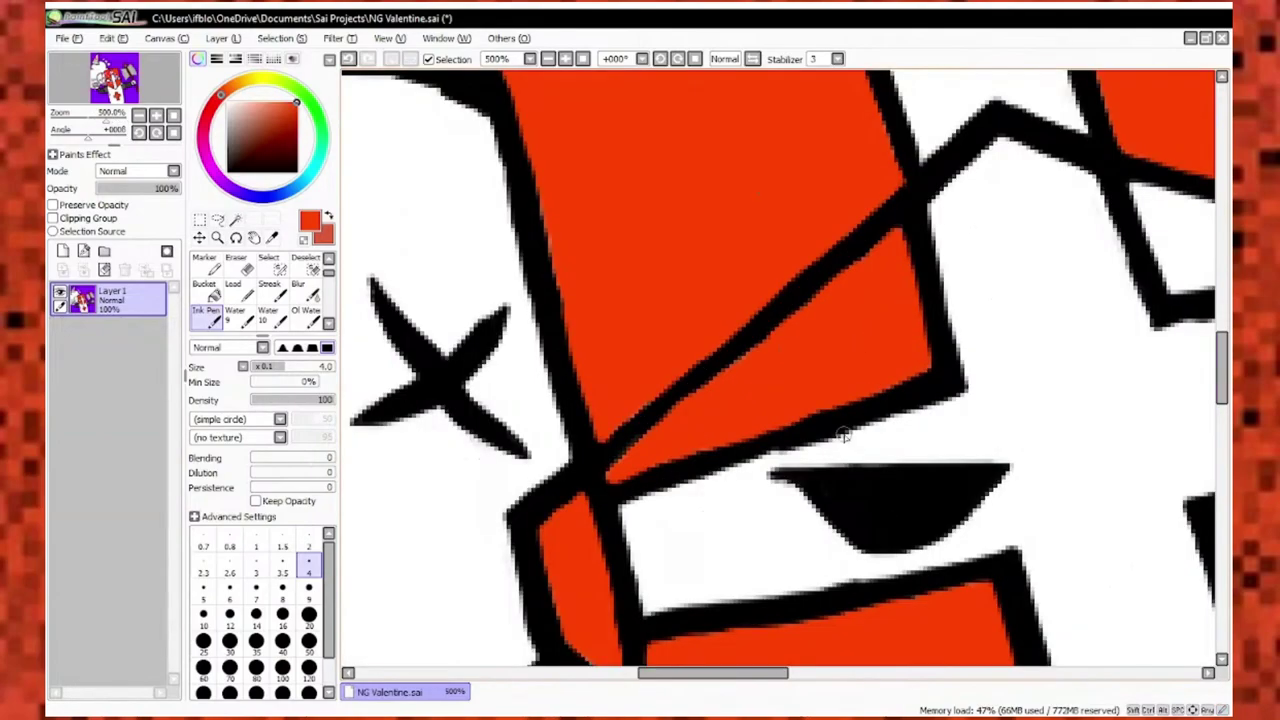
Touch up the black outline along the upper edge of the red triangle above the left eye slit at size 2.
scroll(843, 435, down, 3)
scroll(771, 171, up, 4)
key(bracketleft)
key(bracketleft)
key(bracketleft)
key(bracketleft)
key(bracketleft)
scroll(457, 453, down, 4)
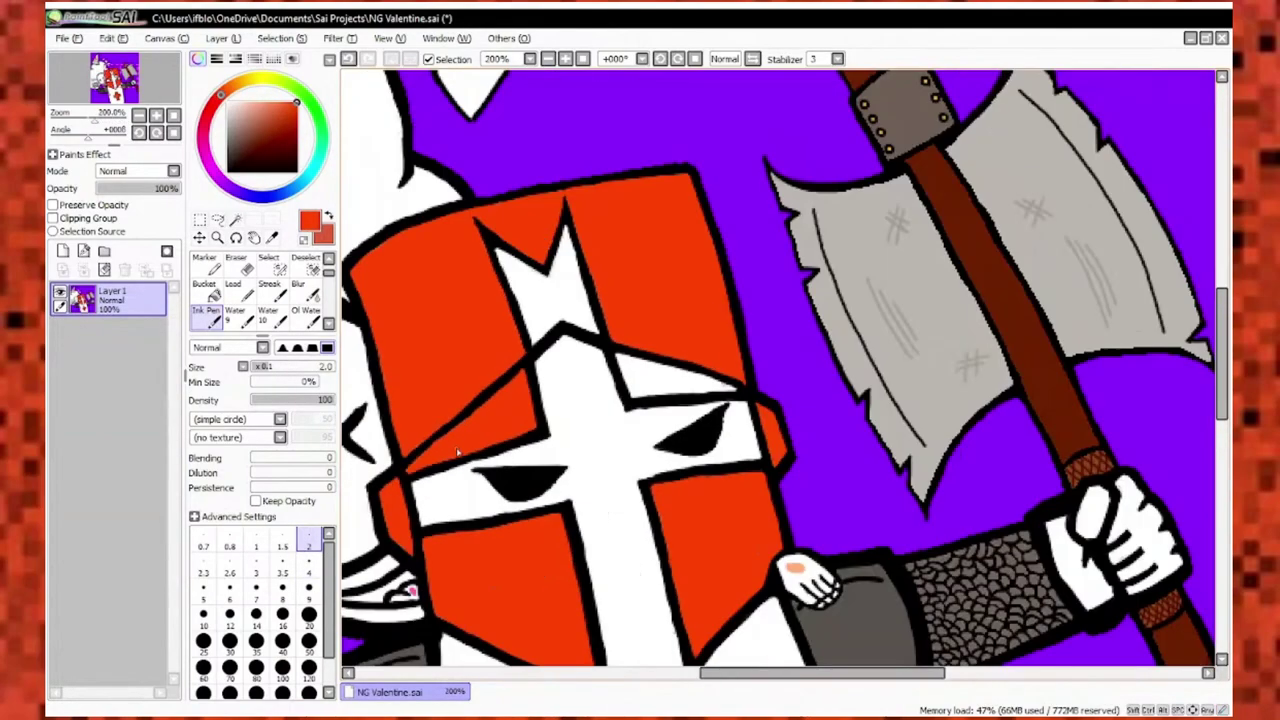
scroll(457, 453, up, 2)
scroll(443, 377, up, 2)
alt+click(394, 423)
scroll(394, 423, down, 3)
scroll(638, 311, up, 4)
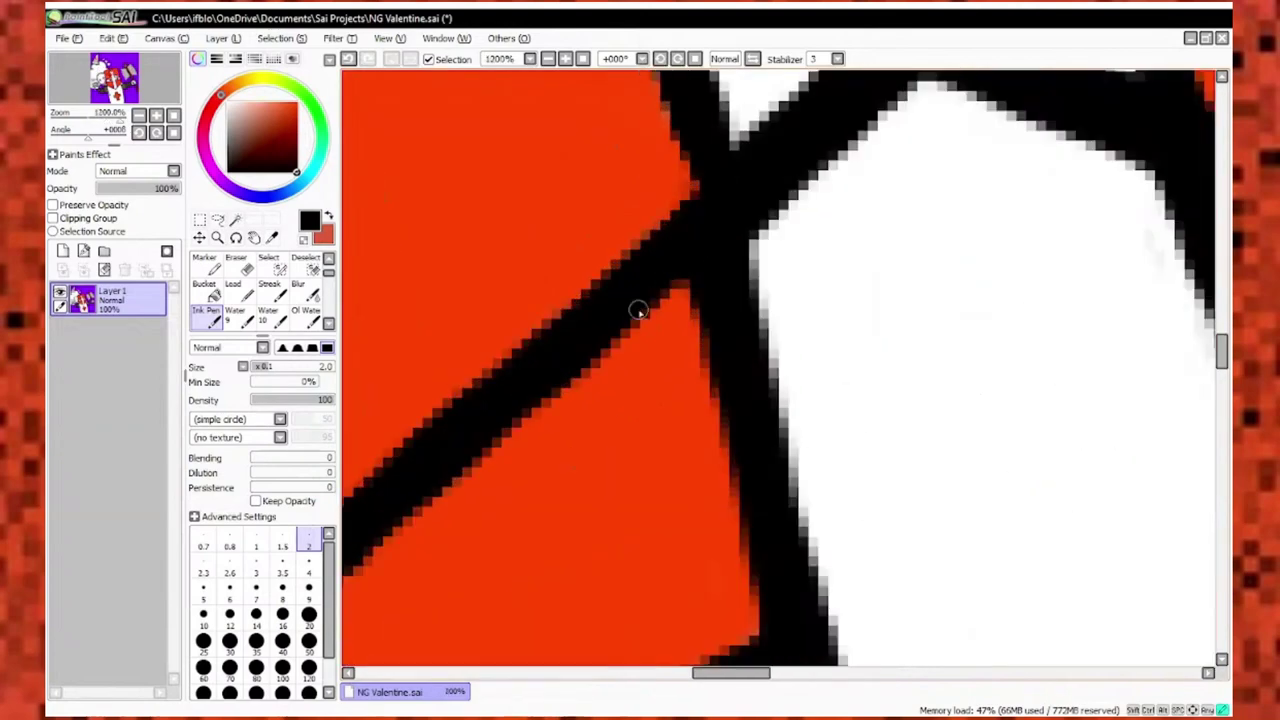
drag(638, 311, 678, 292)
scroll(567, 437, down, 4)
Fill the inner part of the white triangle above the right eye slit with red, using size 4 for the centre and size 2 near the edges.
scroll(630, 405, up, 2)
key(bracketright)
key(bracketright)
key(bracketright)
key(bracketright)
key(bracketright)
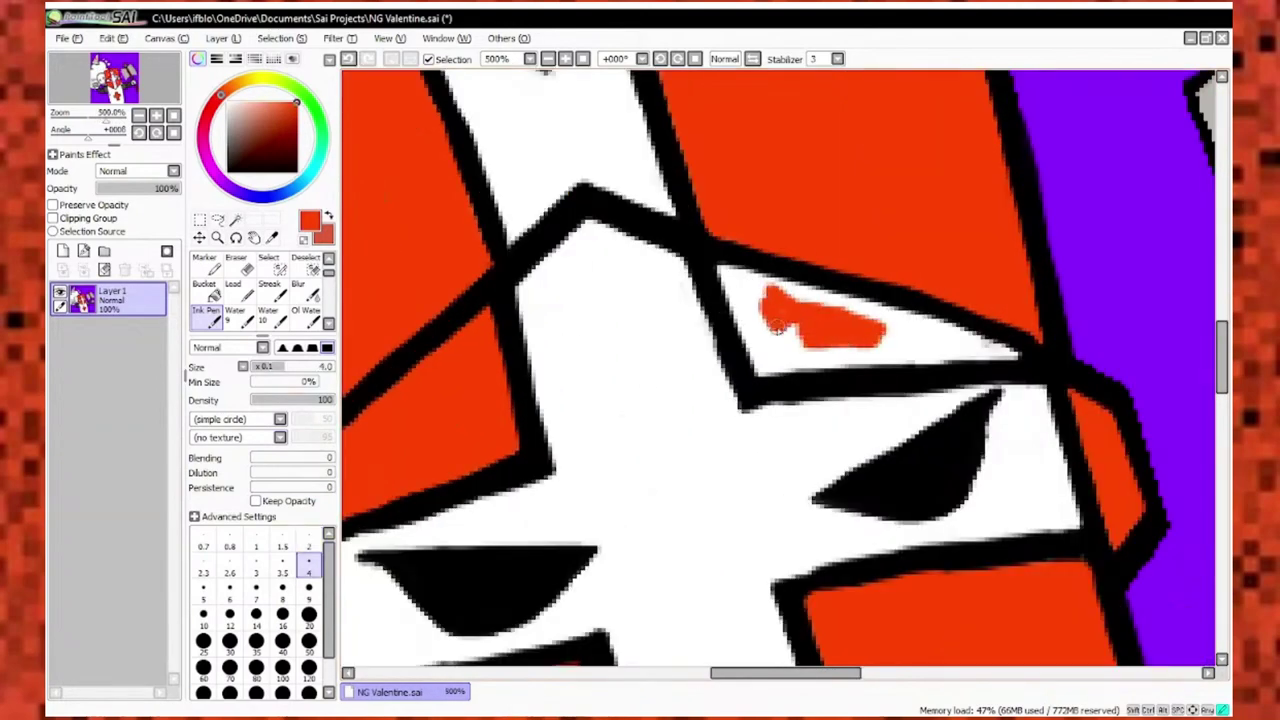
drag(777, 330, 830, 338)
scroll(830, 338, up, 2)
drag(660, 240, 779, 389)
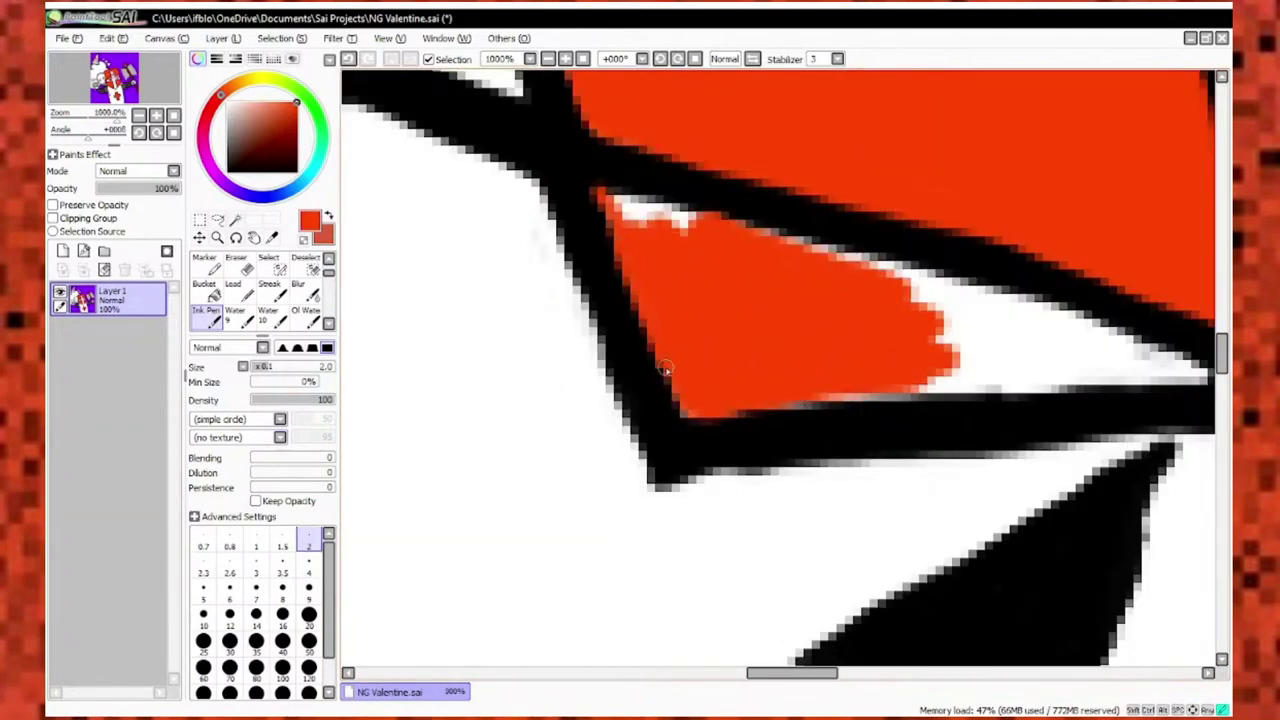
Fill the narrow outer end of the triangle above the right eye slit with red, finishing the tip at size 2.
scroll(729, 209, up, 3)
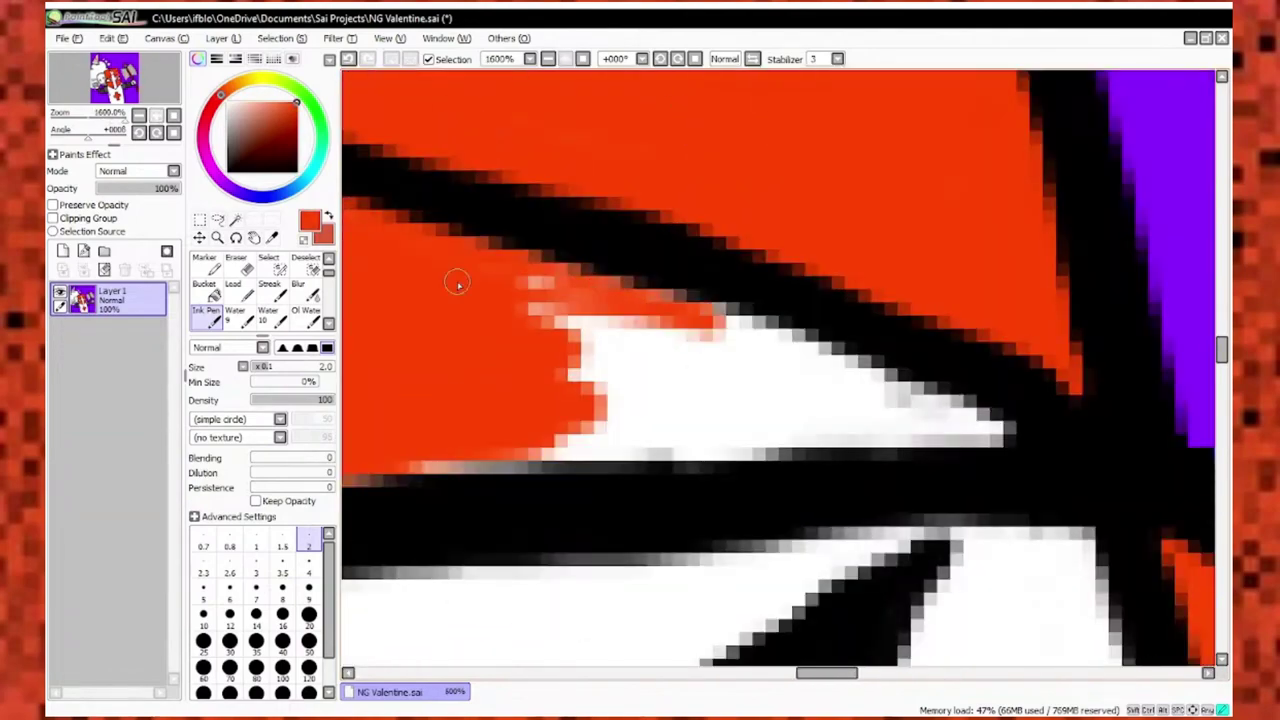
click(229, 591)
click(203, 591)
drag(575, 410, 780, 345)
scroll(388, 511, down, 2)
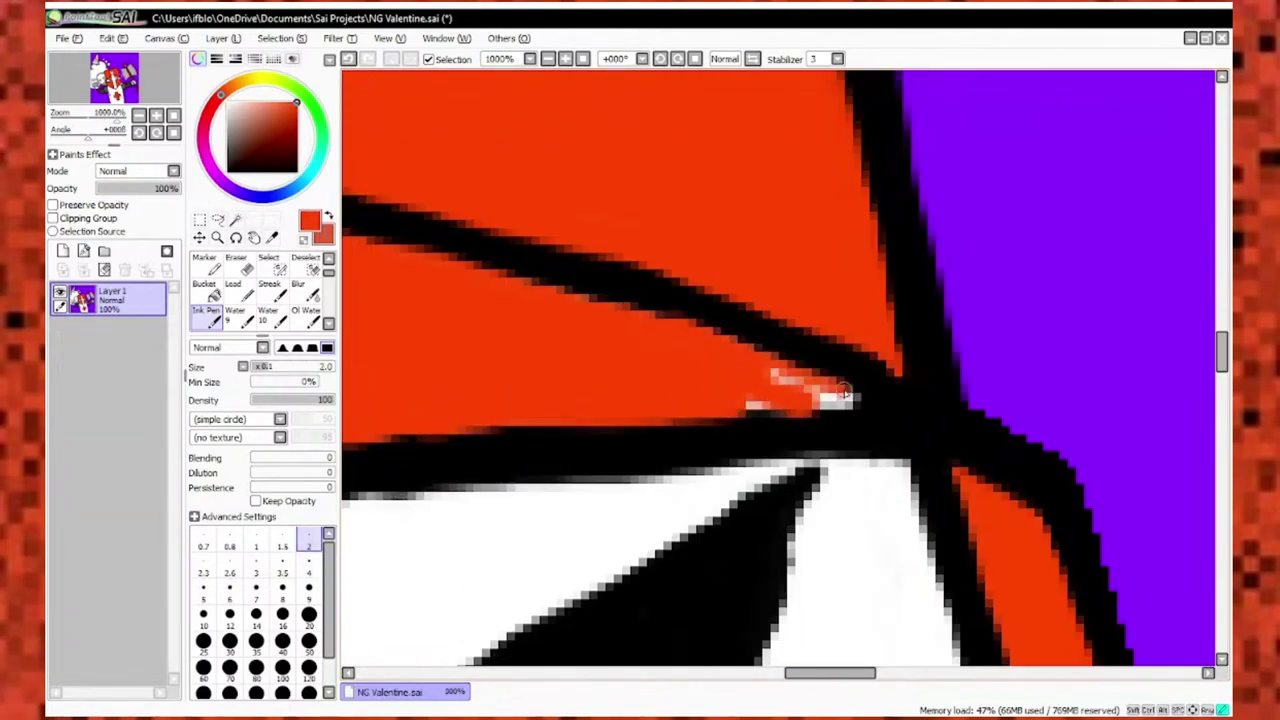
drag(845, 393, 755, 405)
scroll(845, 395, down, 2)
Touch up the outline above the right eye slit's red triangle in black at size 2.
alt+click(853, 404)
scroll(821, 341, up, 2)
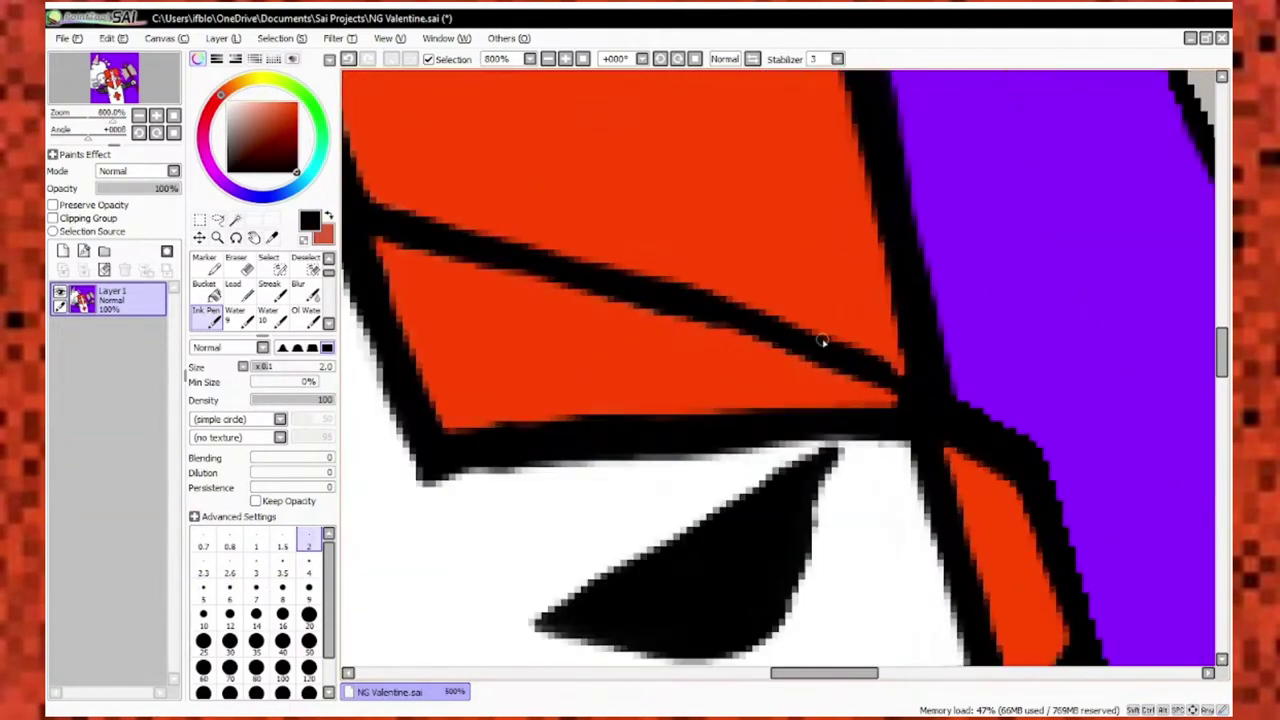
scroll(916, 381, down, 5)
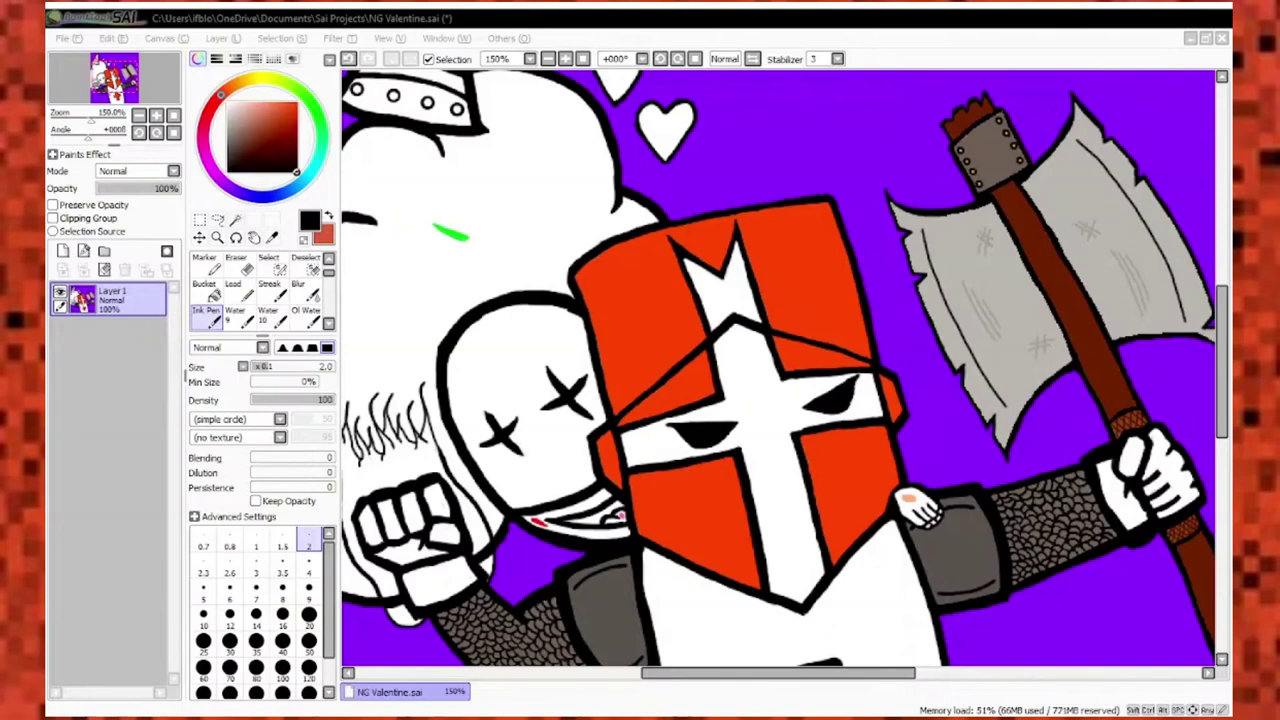
Sample the hat's orange and fill the lower part of the cone, finishing its lower-left corner with a size 2 brush.
key(minus)
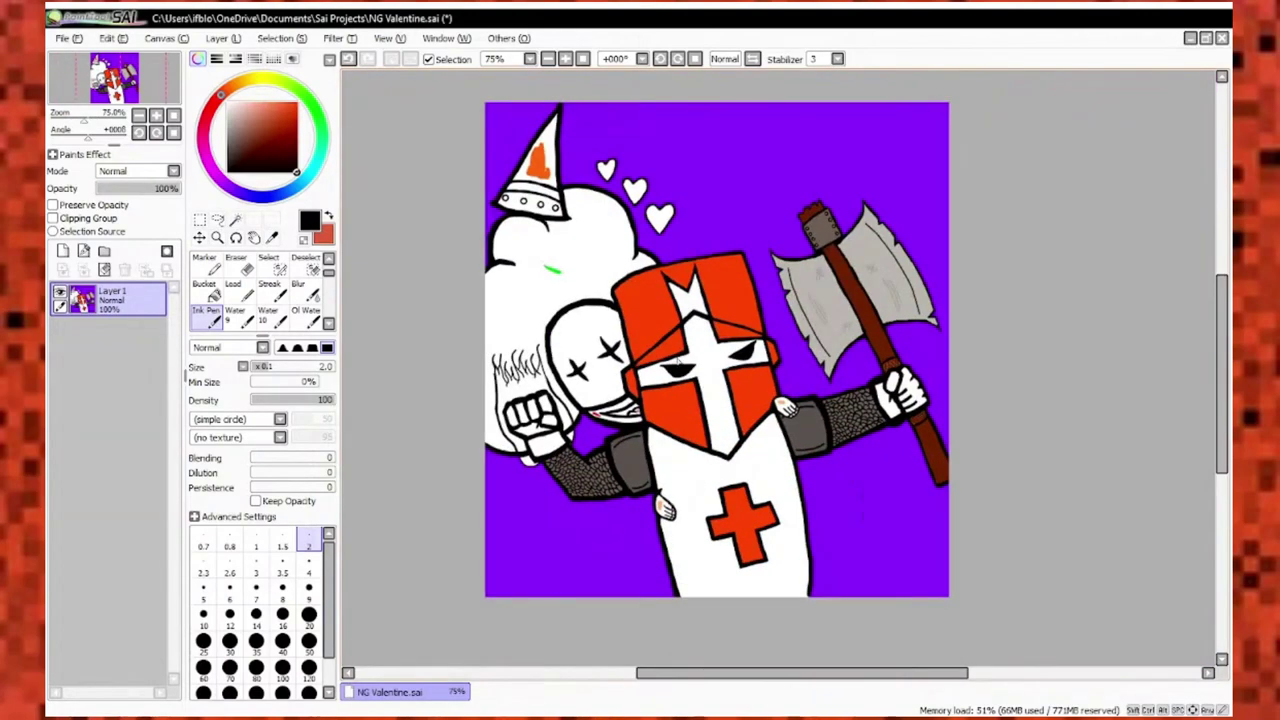
alt+click(760, 383)
key(plus)
key(plus)
key(plus)
key(plus)
key(plus)
key(plus)
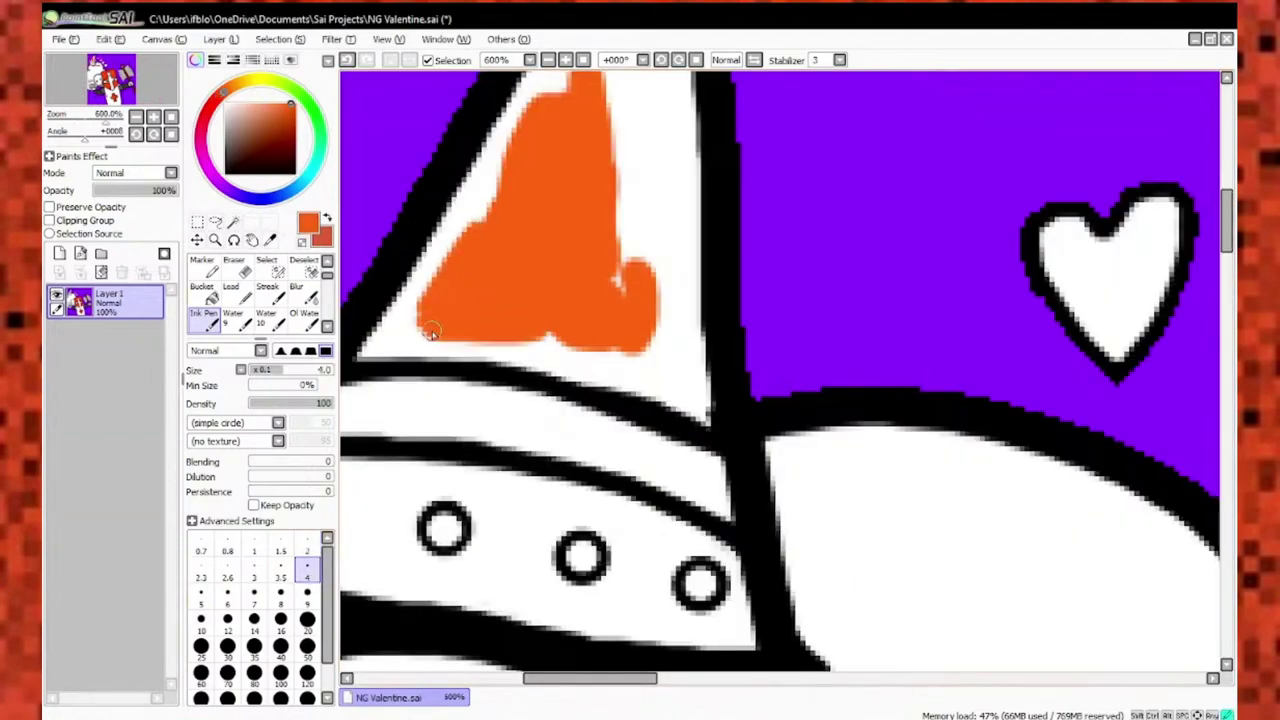
key(plus)
key(plus)
mouse_move(793, 370)
mouse_down()
mouse_move(1050, 400)
mouse_move(960, 230)
mouse_up()
key(plus)
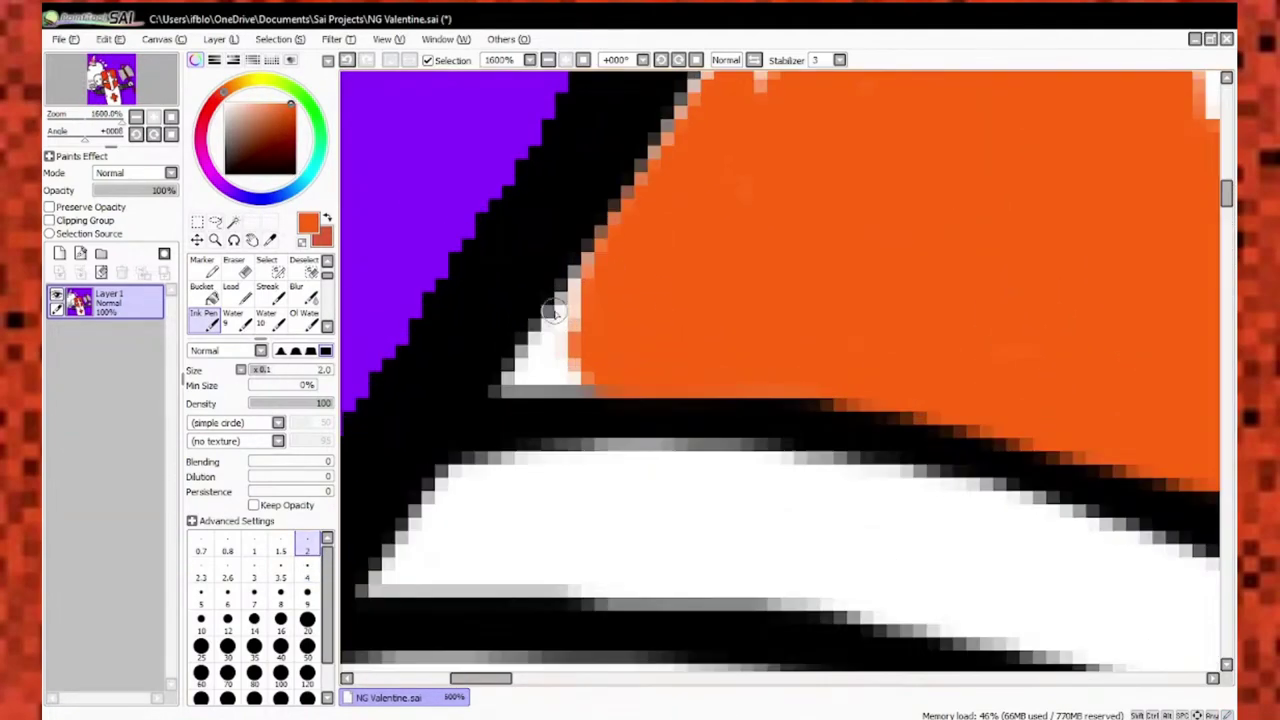
drag(560, 260, 500, 390)
Enlarge the brush to 4 and extend the orange fill along the cone's outlines toward the tip.
key(minus)
key(bracketright)
key(bracketright)
key(bracketright)
key(bracketright)
key(bracketright)
key(plus)
mouse_move(590, 300)
mouse_down()
mouse_move(523, 480)
mouse_move(704, 178)
mouse_move(786, 471)
mouse_move(646, 237)
mouse_up()
scroll(522, 388, down, 5)
drag(740, 430, 620, 150)
key(minus)
key(minus)
key(minus)
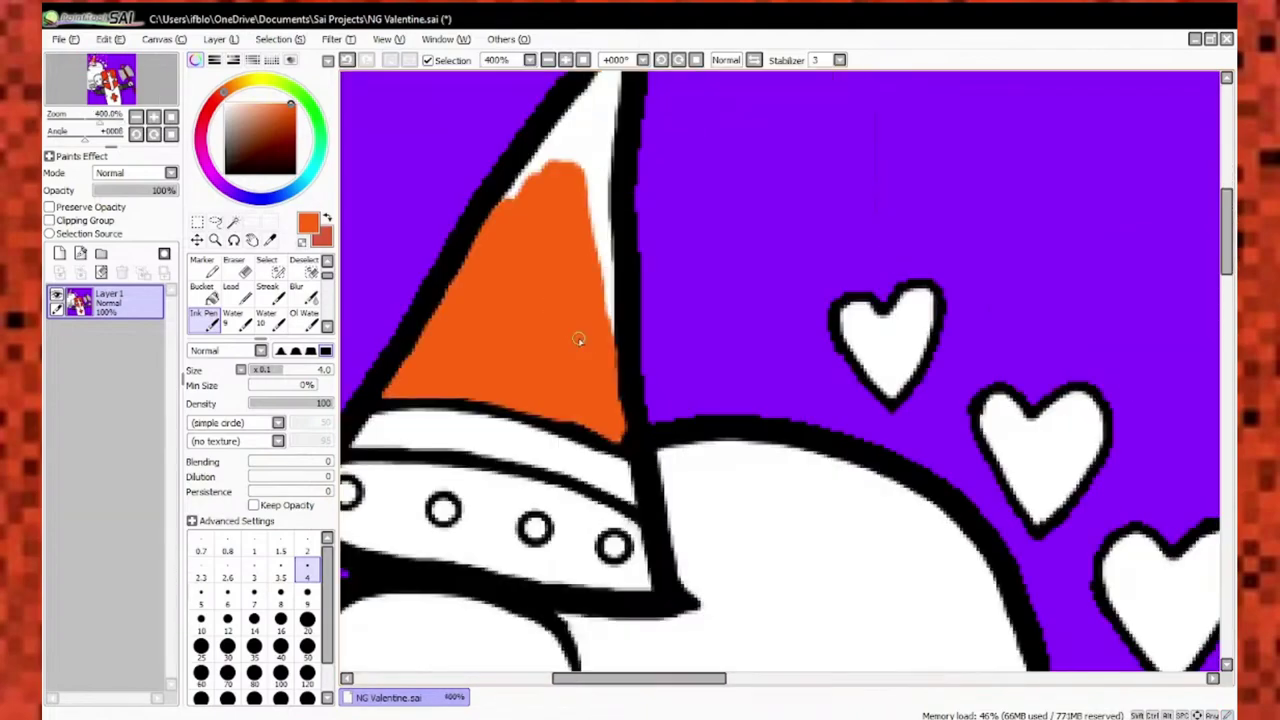
Sample black and retouch the outline along the cone's lower edge with a size 2 brush.
scroll(580, 337, up, 3)
scroll(449, 459, down, 2)
scroll(809, 526, up, 4)
alt+click(809, 526)
key(bracketleft)
key(bracketleft)
key(bracketleft)
key(bracketleft)
key(bracketleft)
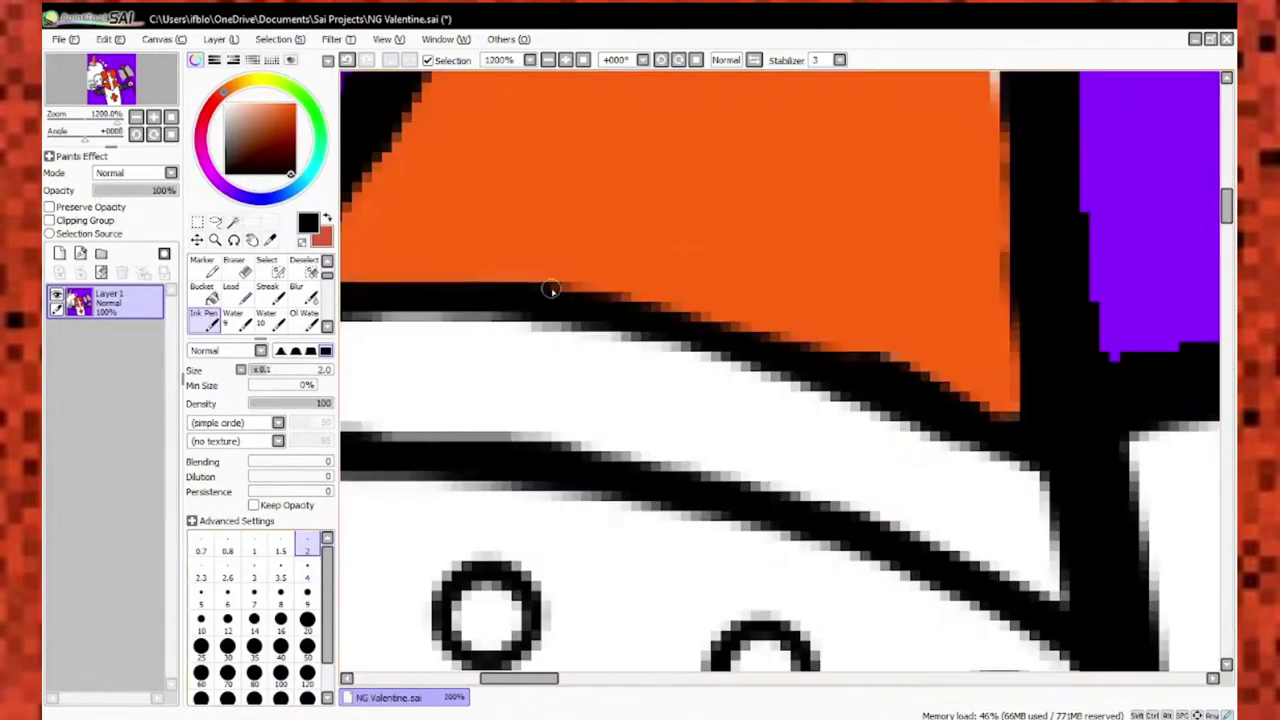
scroll(490, 450, down, 3)
Sample the orange again and fill the remaining white at the cone's tip and along its right edge, reducing the brush to 2.
alt+click(490, 450)
scroll(522, 382, up, 2)
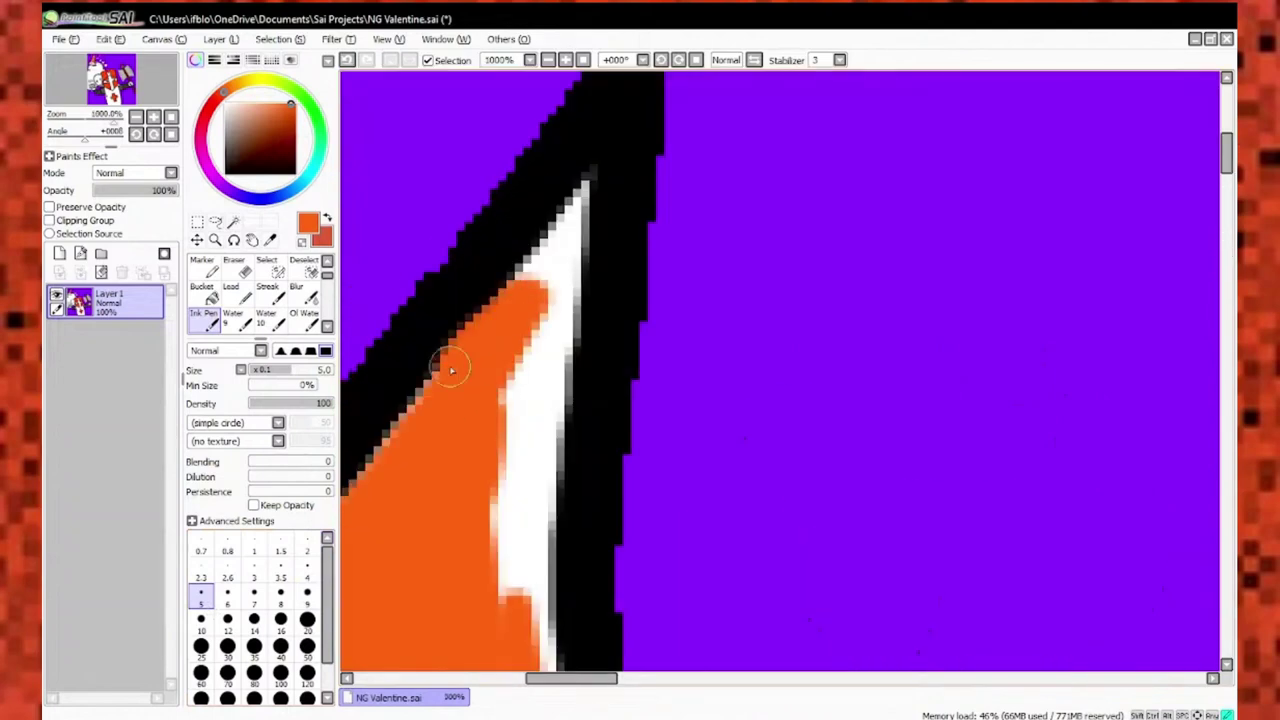
scroll(603, 252, down, 2)
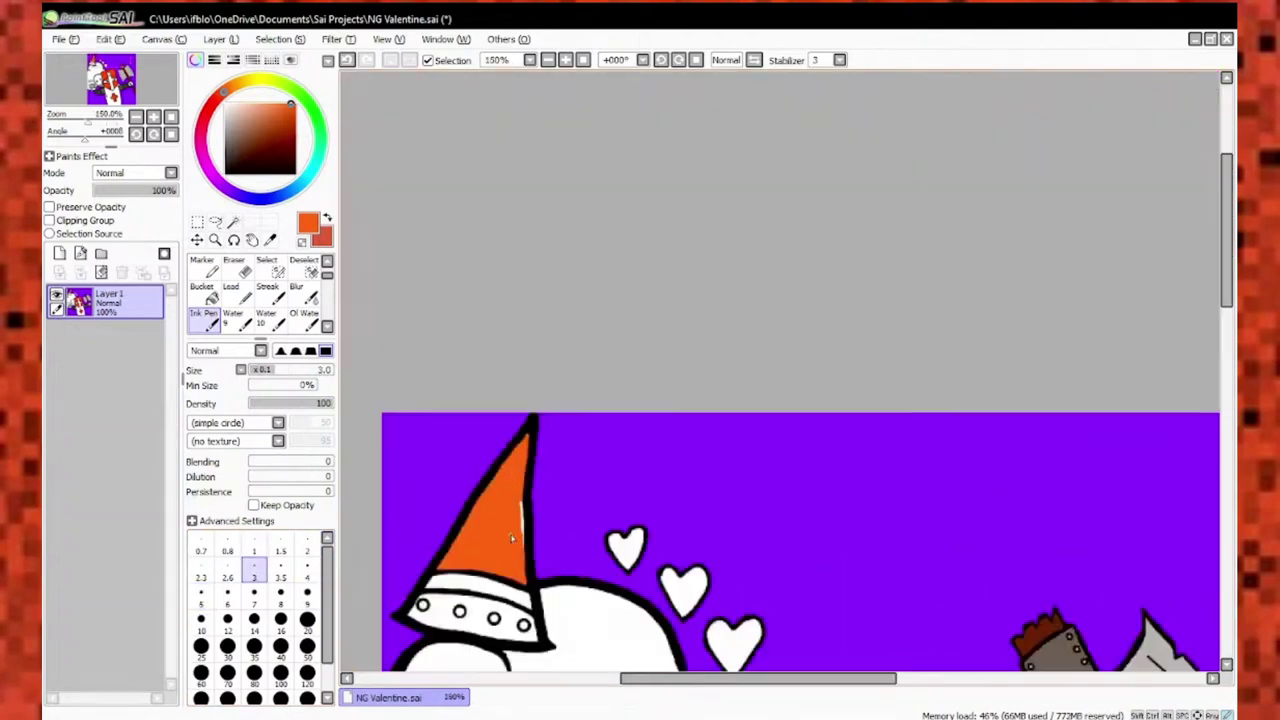
scroll(620, 306, up, 2)
scroll(563, 149, up, 2)
key(bracketleft)
key(bracketleft)
key(bracketleft)
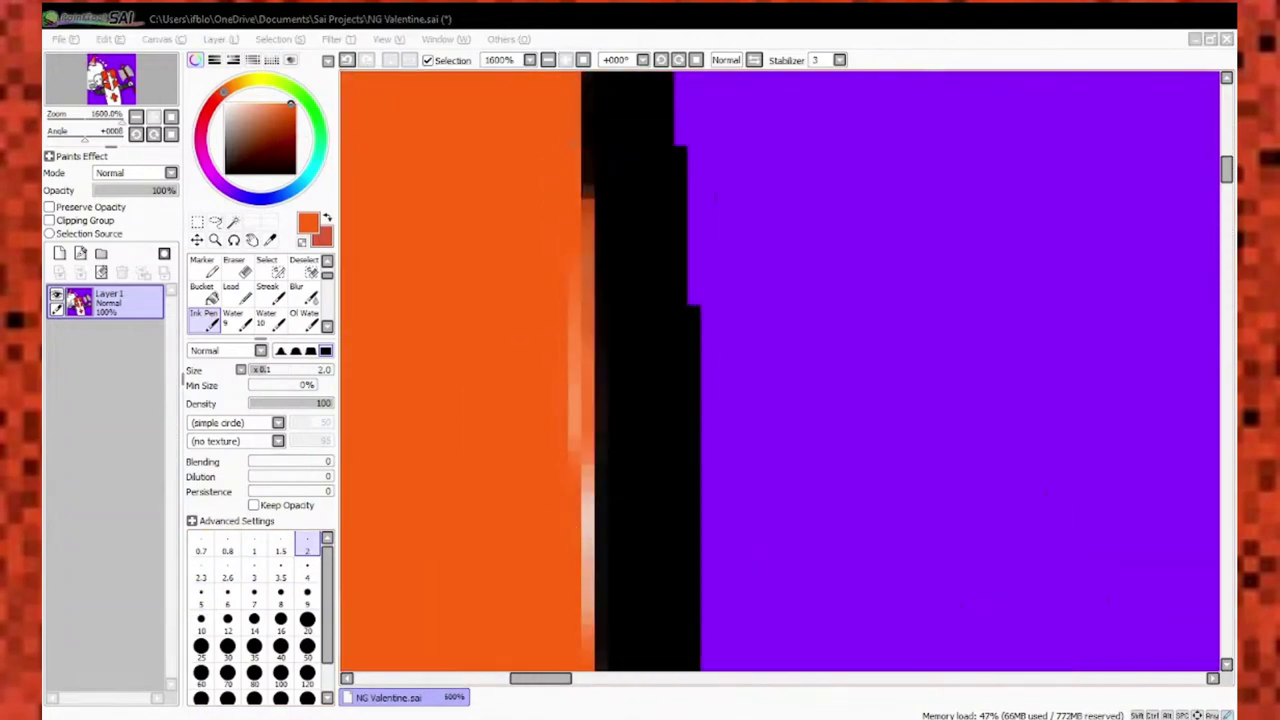
scroll(537, 366, down, 3)
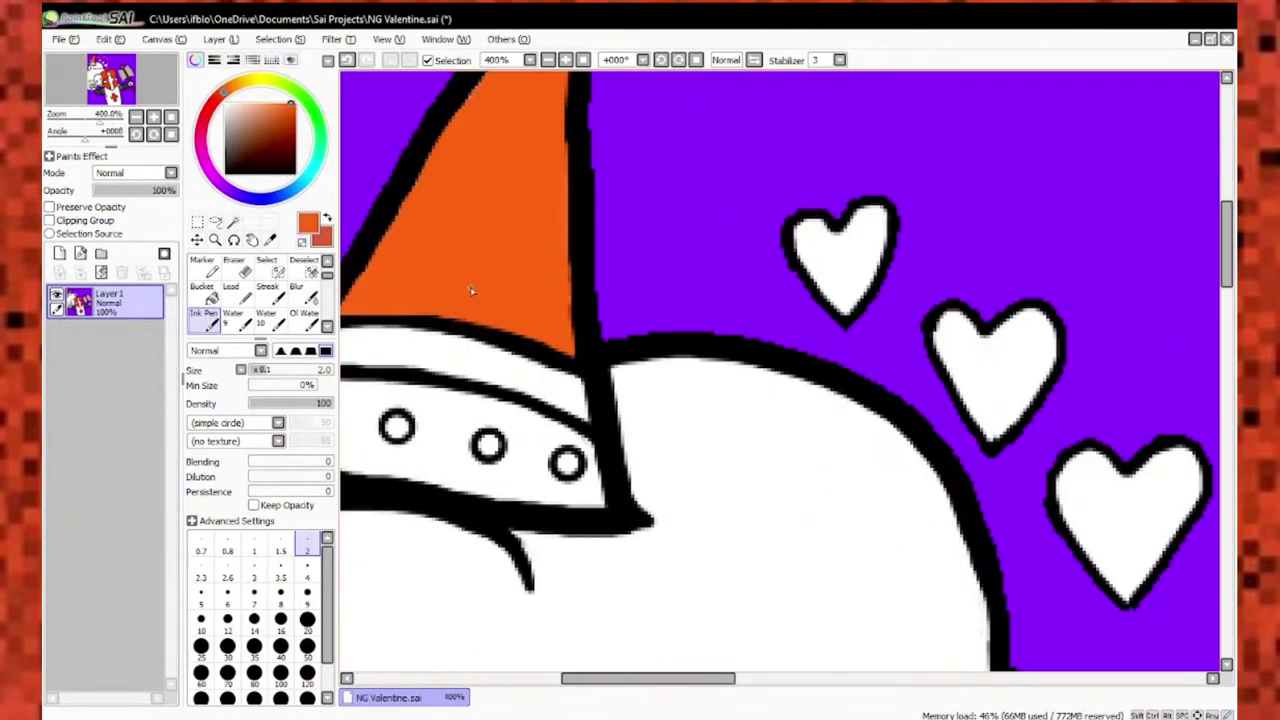
Enlarge the brush to 9 and paint orange between the studs on the hat's brim.
scroll(344, 490, up, 2)
key(bracketright)
key(bracketright)
key(bracketright)
key(bracketright)
key(bracketright)
key(bracketright)
key(bracketright)
key(bracketright)
key(bracketright)
key(bracketright)
scroll(448, 371, up, 1)
drag(430, 330, 448, 371)
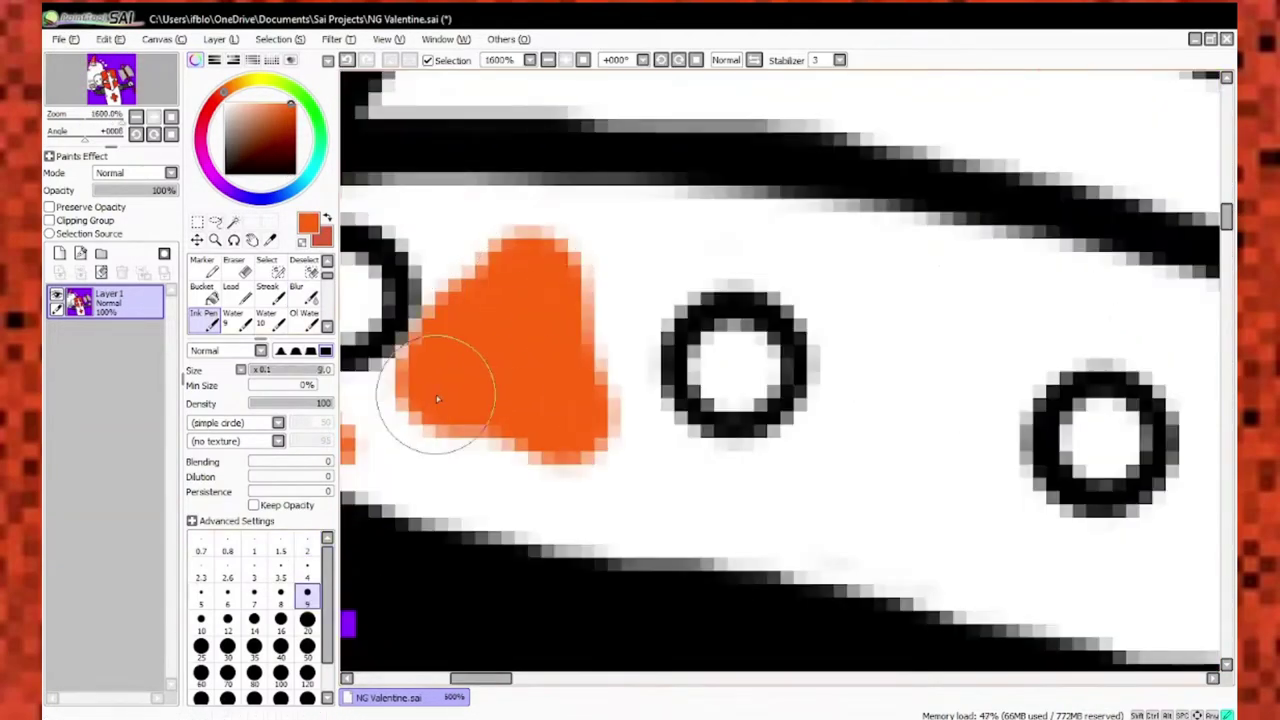
scroll(448, 371, down, 1)
mouse_move(350, 330)
mouse_down()
mouse_move(671, 471)
mouse_move(651, 306)
mouse_up()
Reduce the brush to 5 and extend the brim's orange fill to its edges and around the leftmost studs.
key(bracketleft)
key(bracketleft)
key(bracketleft)
key(bracketleft)
mouse_move(610, 262)
mouse_down()
mouse_move(481, 344)
mouse_move(623, 443)
mouse_move(634, 243)
mouse_move(503, 306)
mouse_move(608, 621)
mouse_up()
scroll(481, 344, up, 1)
scroll(634, 243, up, 1)
scroll(608, 621, down, 1)
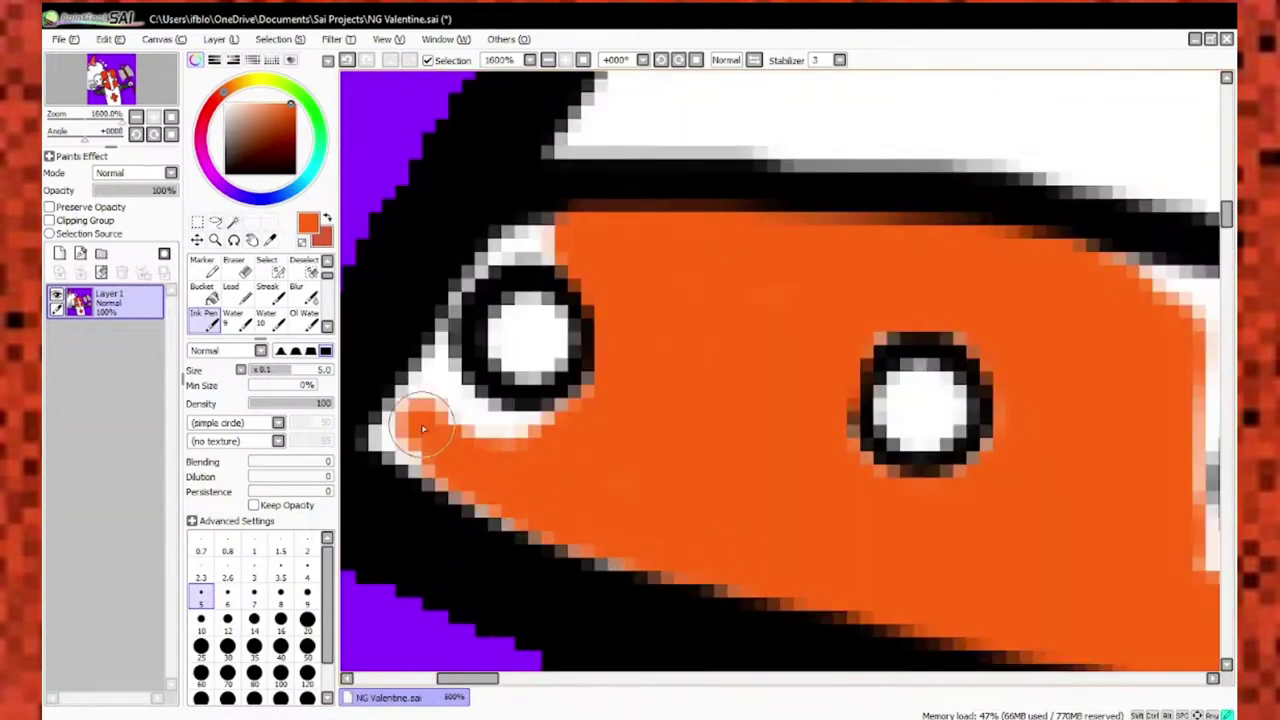
Clean up the edges around the brim's left and middle studs with sampled orange and outline colours at brush size 2.
scroll(857, 528, up, 1)
alt+click(520, 540)
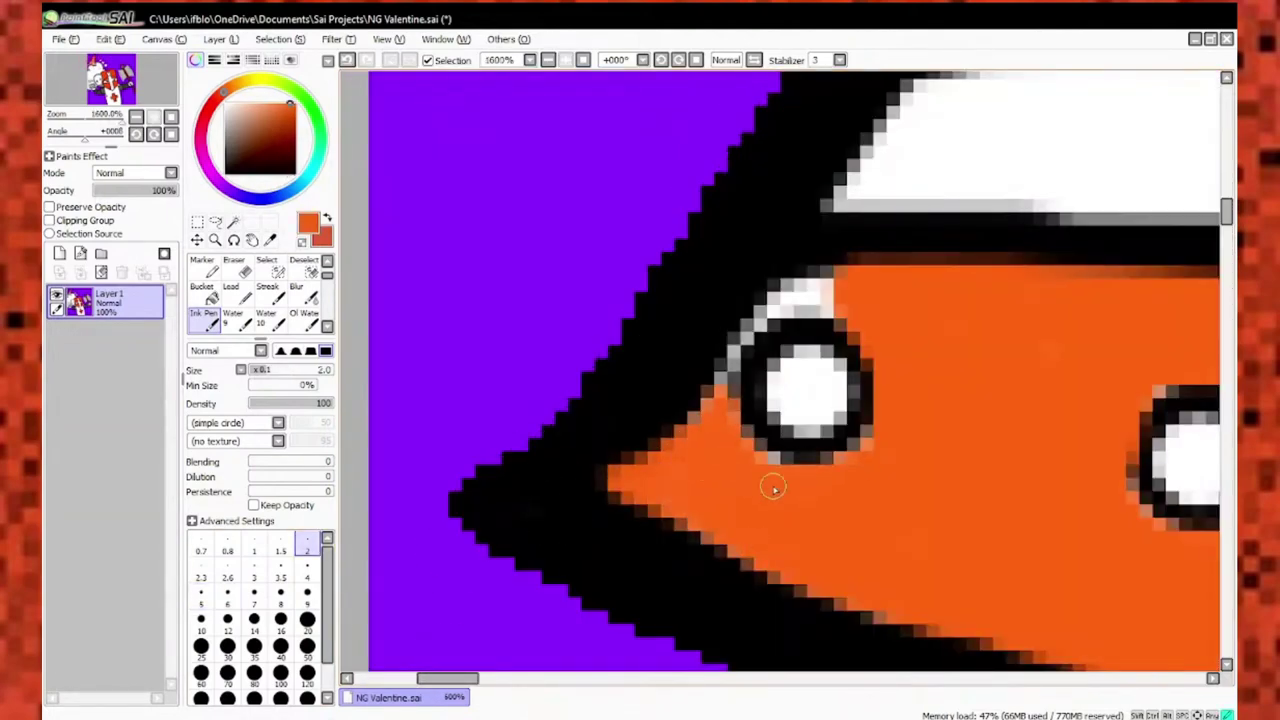
scroll(783, 230, right, 4)
alt+click(737, 413)
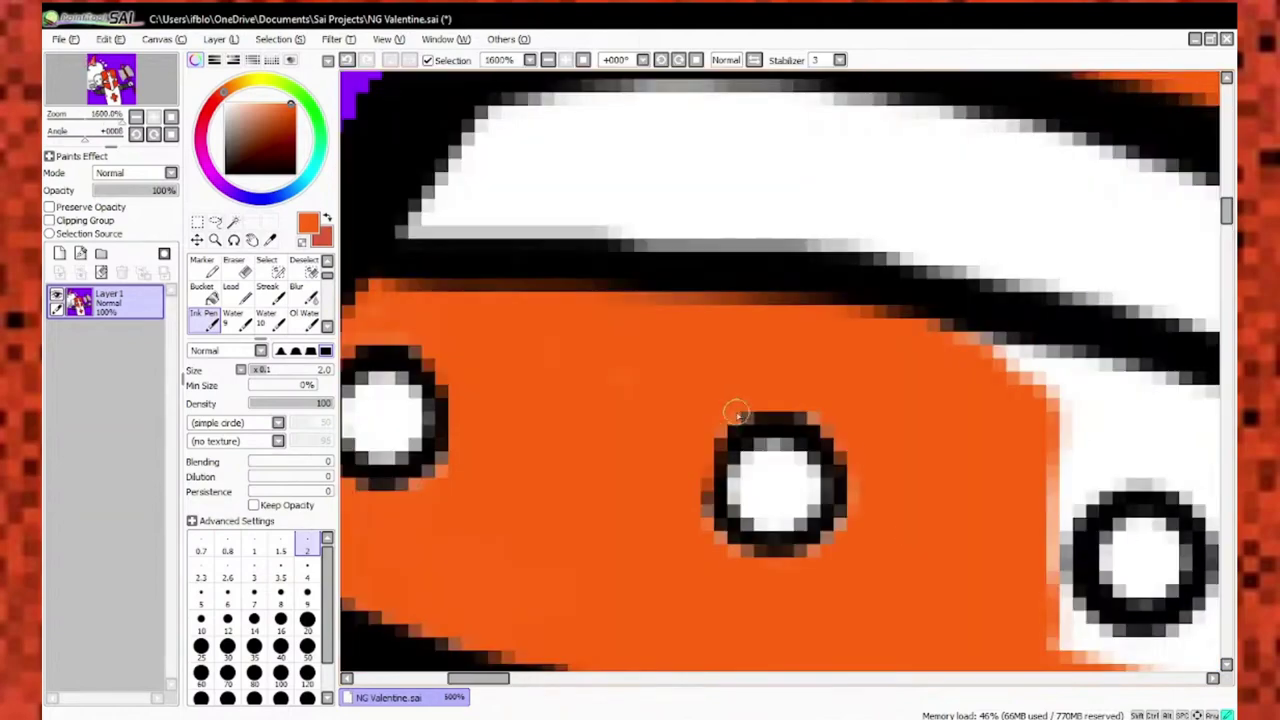
scroll(693, 484, down, 1)
alt+click(537, 229)
alt+click(690, 460)
scroll(690, 460, left, 1)
mouse_move(1000, 305)
mouse_down()
mouse_move(830, 315)
mouse_move(843, 328)
mouse_move(871, 530)
mouse_up()
Fill the right end of the brim with orange around the last stud and retouch the black outlines at brush size 2.
scroll(800, 427, down, 3)
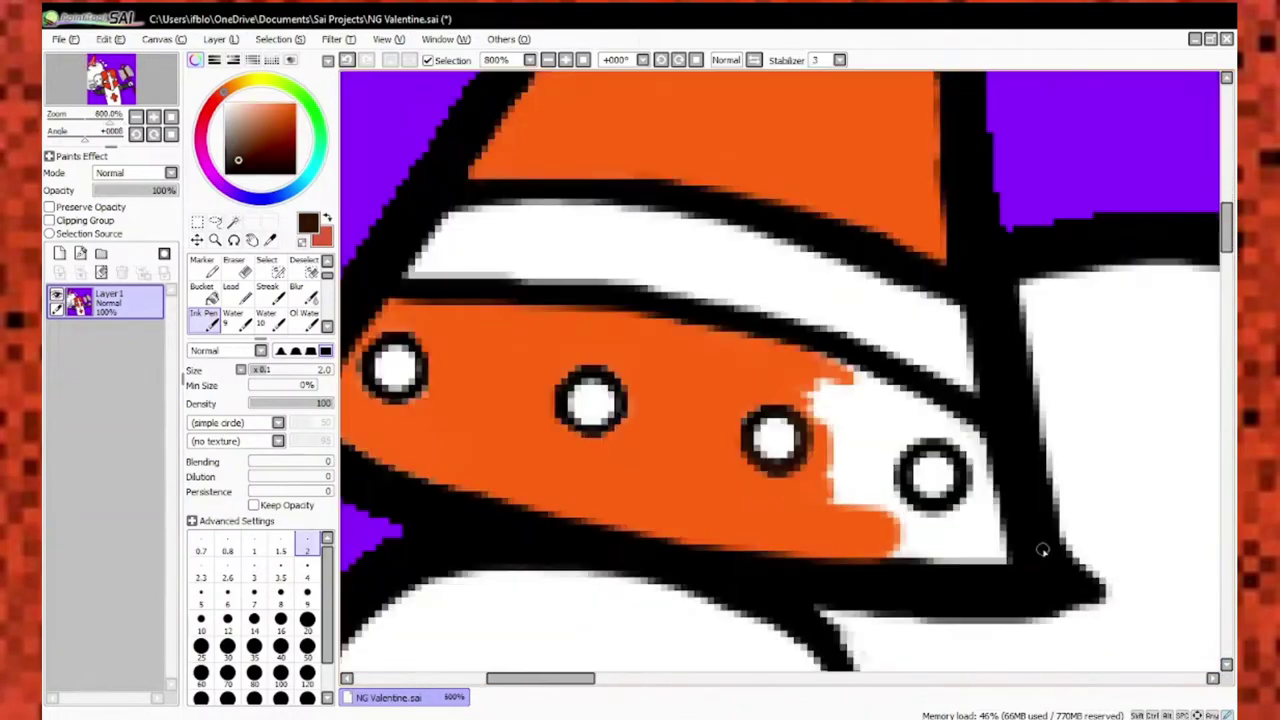
scroll(735, 302, up, 2)
scroll(803, 372, down, 3)
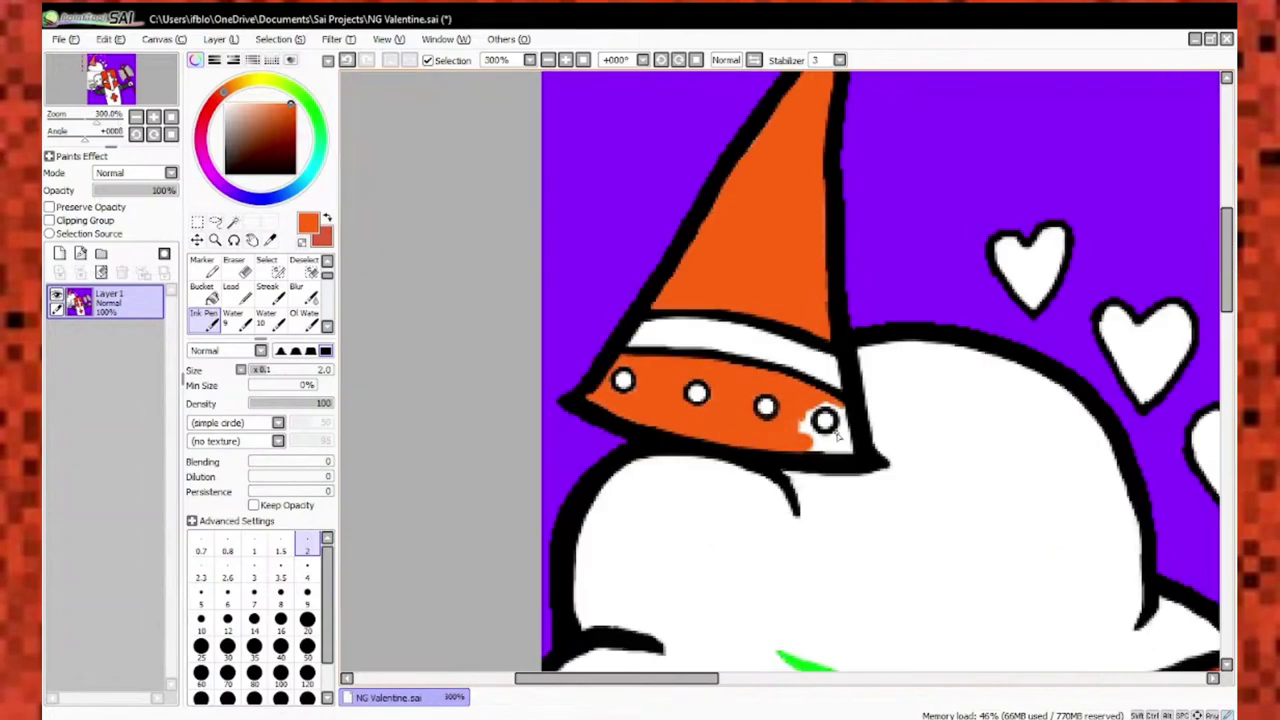
scroll(700, 300, up, 3)
drag(700, 420, 643, 282)
scroll(795, 397, down, 3)
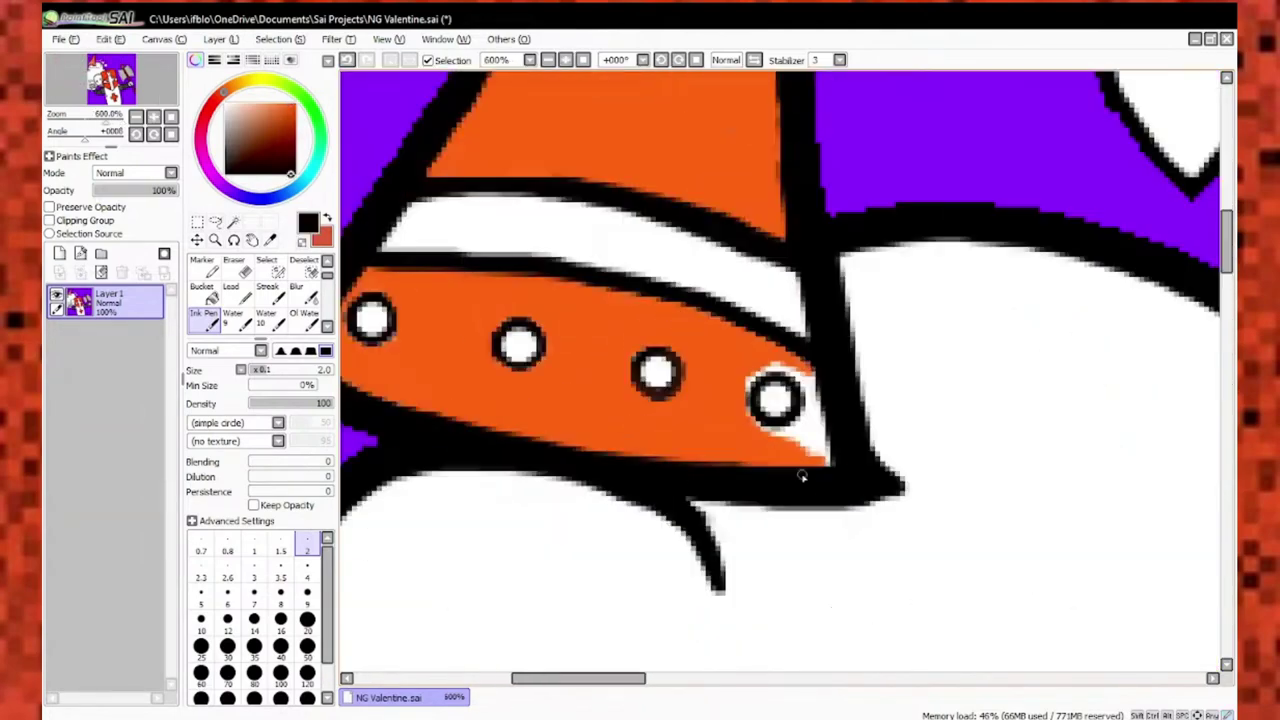
scroll(733, 498, up, 3)
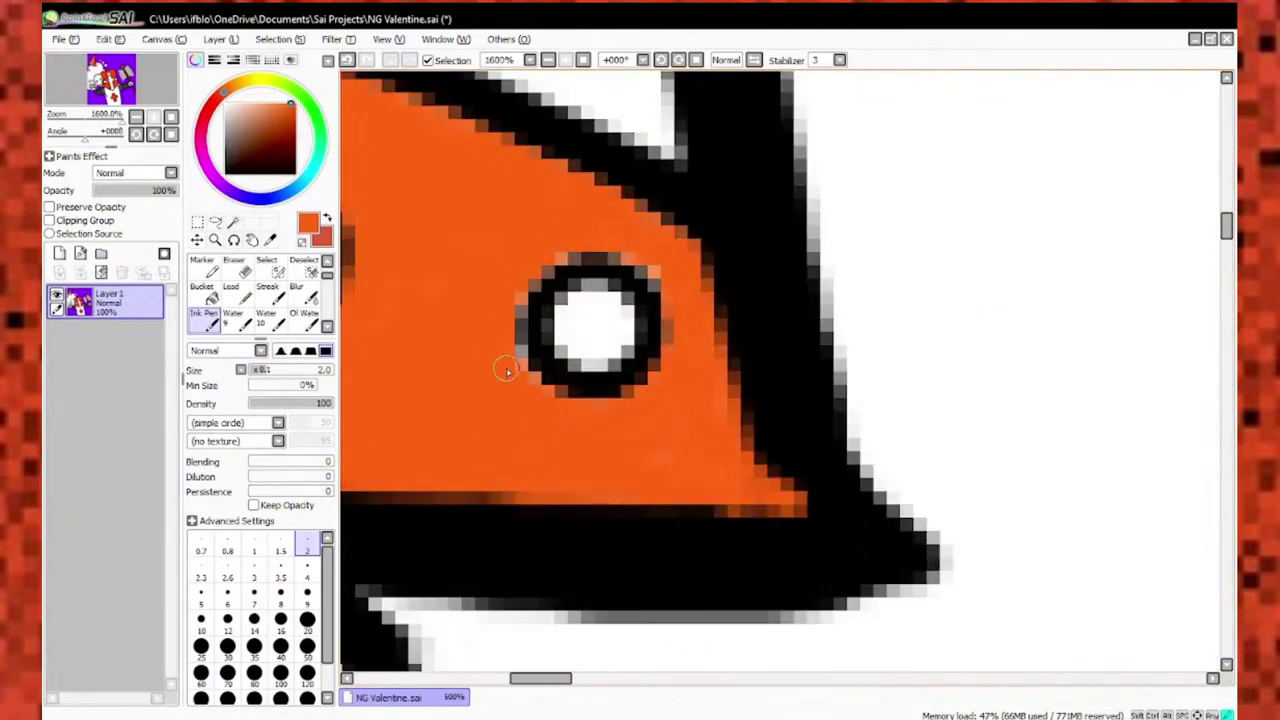
alt+click(518, 355)
scroll(507, 371, down, 3)
scroll(471, 314, up, 2)
scroll(700, 370, down, 5)
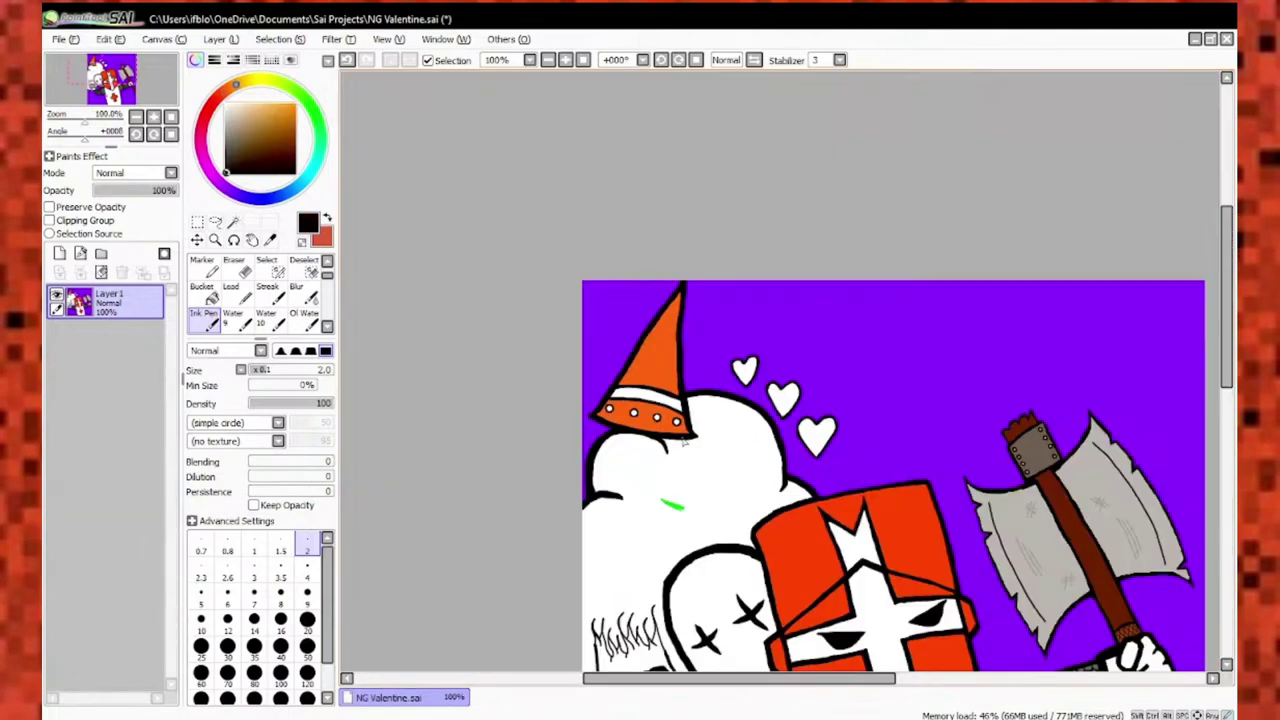
scroll(683, 440, up, 4)
scroll(344, 247, down, 1)
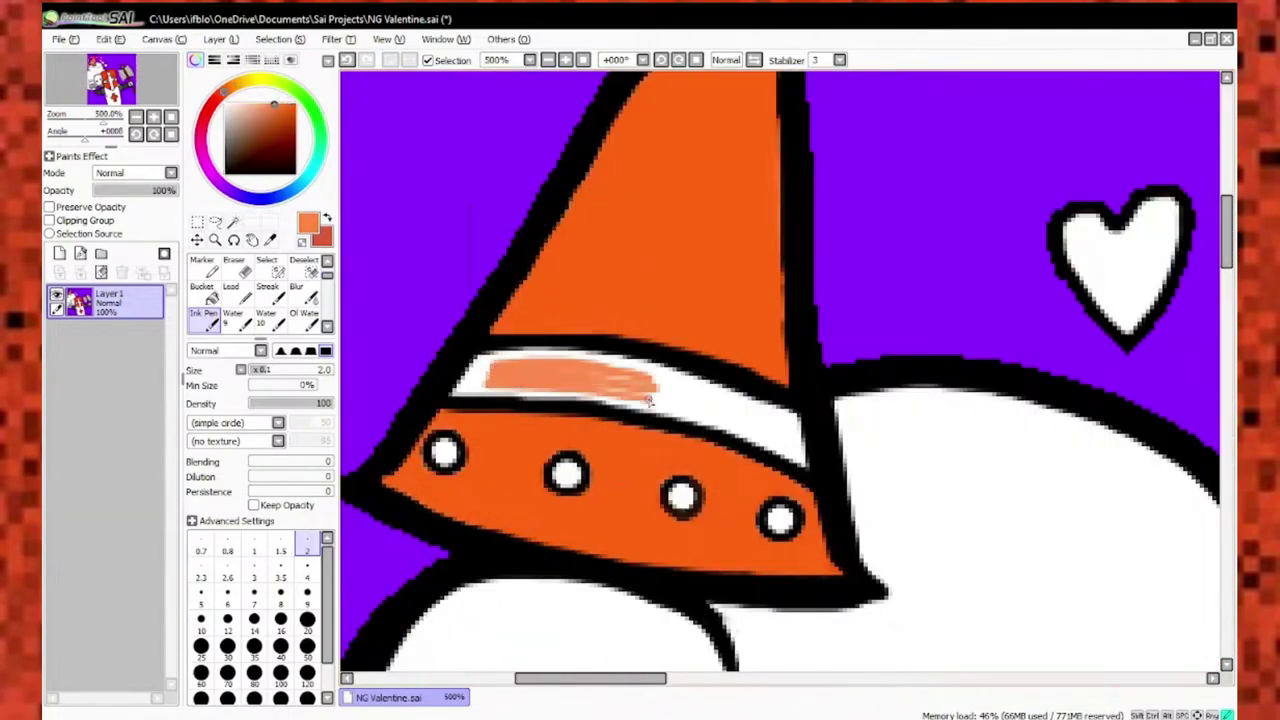
scroll(648, 400, up, 2)
key(ctrl+z)
Fill the white band above the hat's brim with the helmet's red using a size 4 brush.
scroll(629, 434, down, 5)
scroll(540, 400, up, 5)
drag(690, 415, 529, 391)
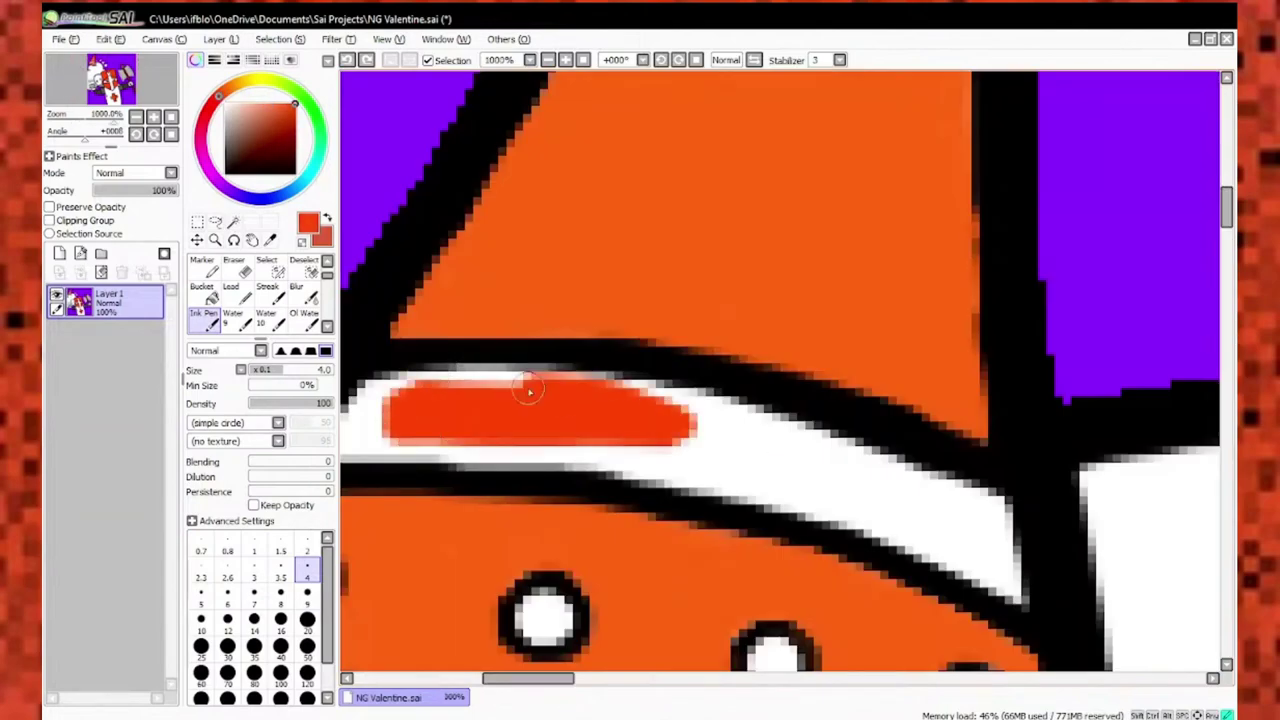
scroll(717, 417, up, 1)
scroll(600, 243, down, 2)
scroll(777, 263, up, 2)
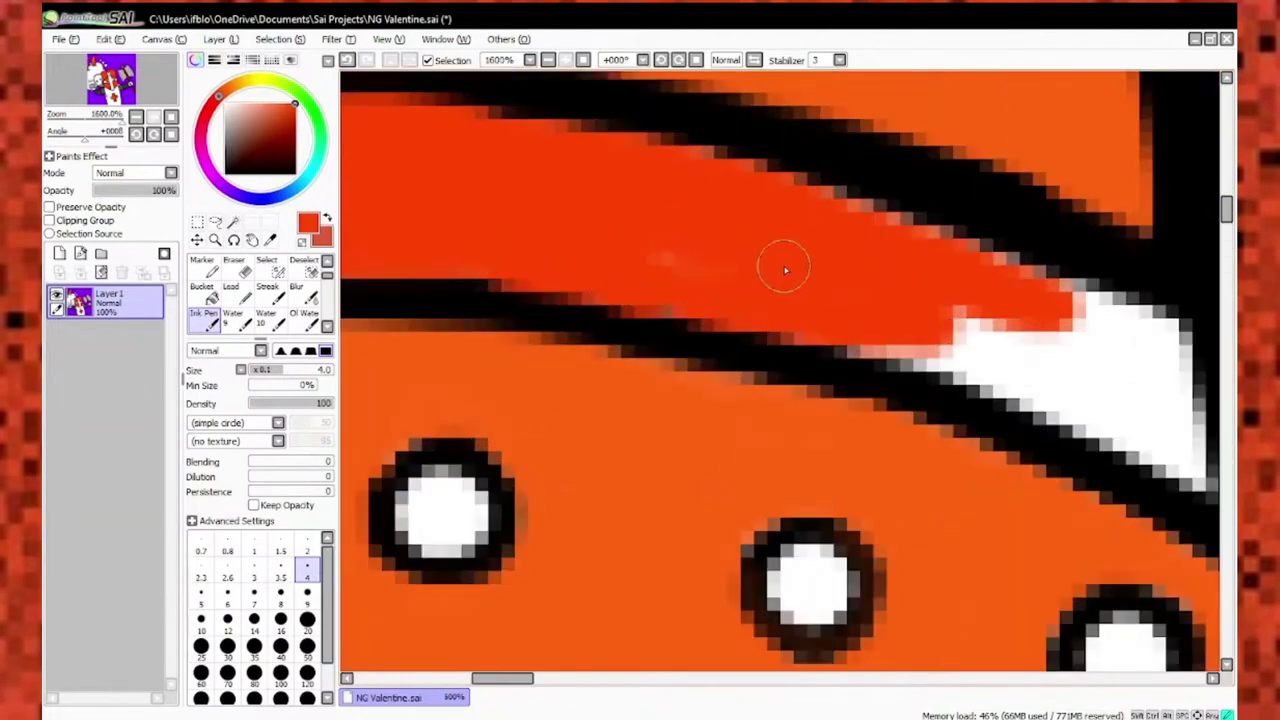
scroll(777, 263, up, 1)
mouse_move(960, 420)
mouse_down()
mouse_move(812, 302)
mouse_move(943, 314)
mouse_up()
Sample black and retouch the outlines around the red hat band with a size 3 brush.
scroll(600, 280, down, 2)
scroll(515, 242, up, 2)
alt+click(515, 242)
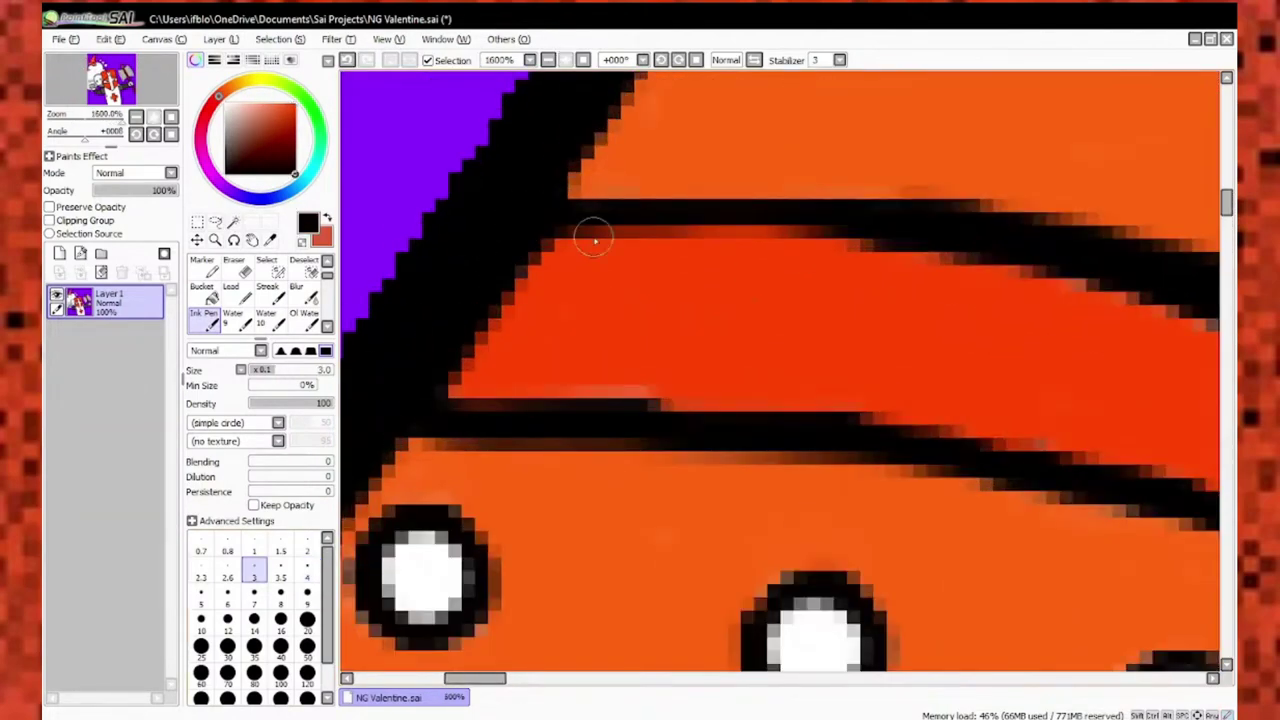
scroll(594, 240, down, 6)
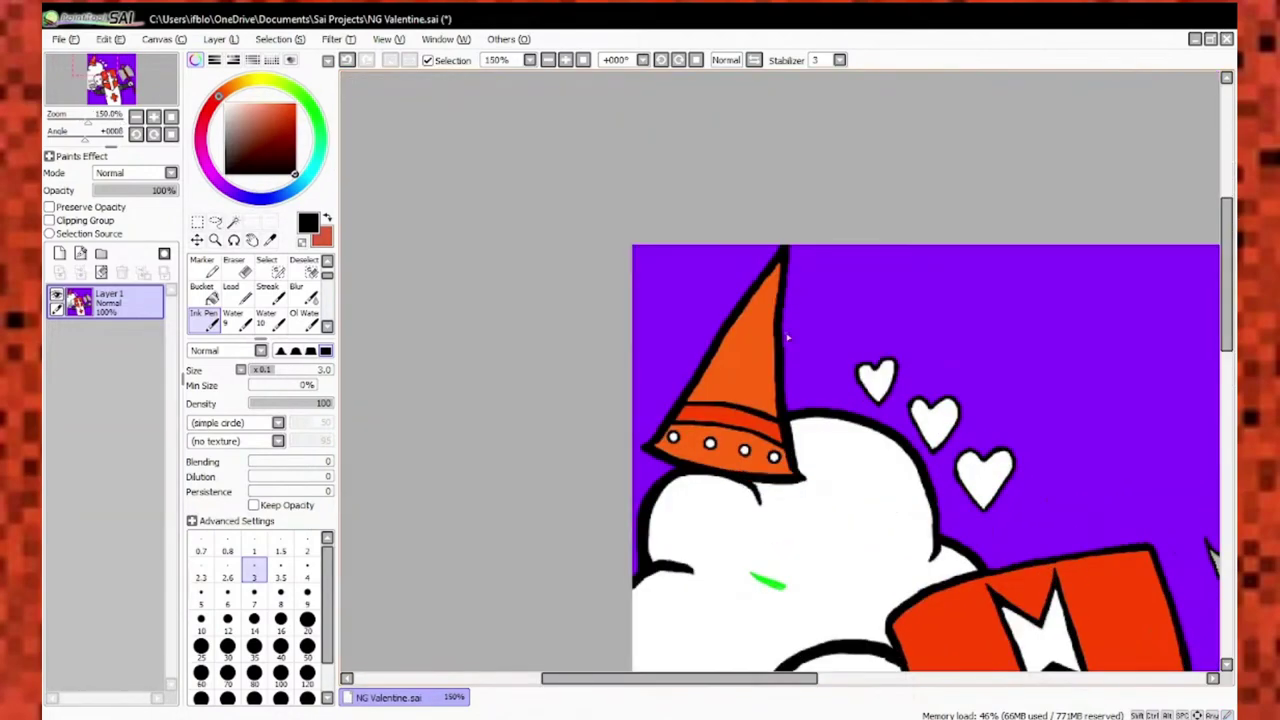
Extend the brim's left and right corners into sharp black points with a size 0.7 brush.
alt+click(700, 420)
scroll(647, 458, up, 6)
alt+click(737, 306)
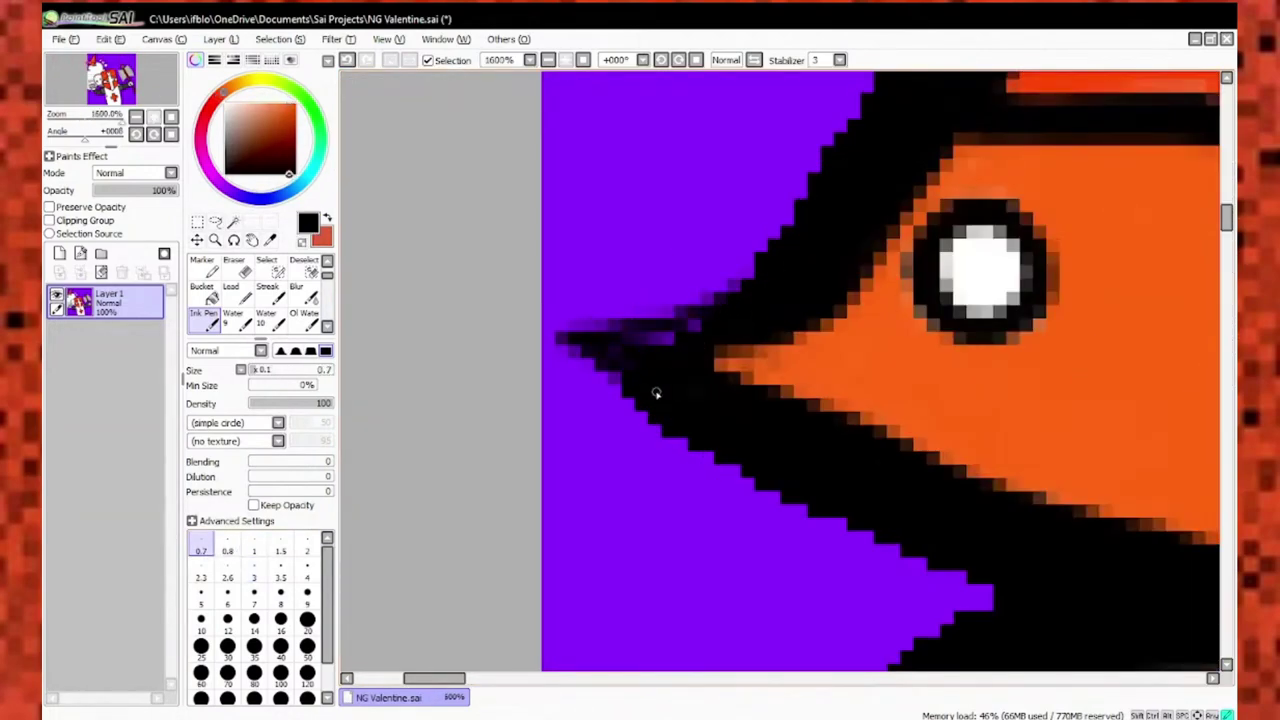
scroll(656, 393, down, 5)
scroll(808, 318, up, 5)
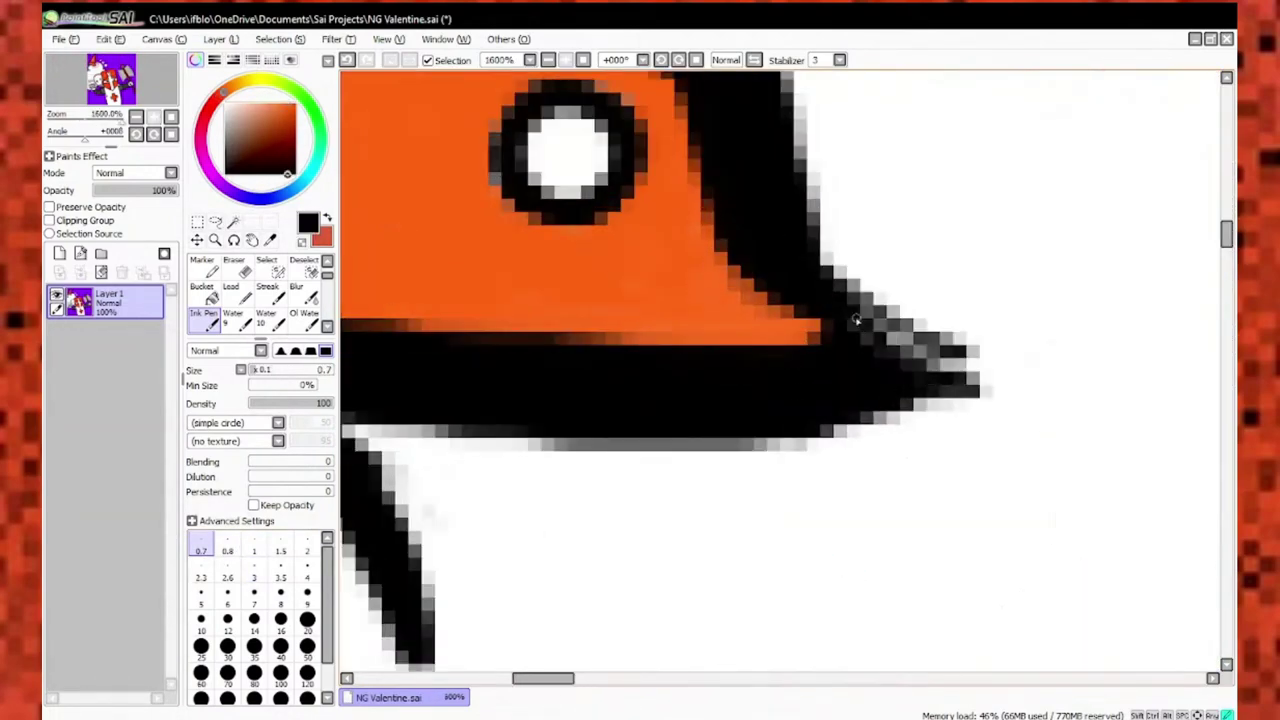
alt+click(471, 363)
Refine the orange fill at the very tip of the cone with the size 0.7 brush.
scroll(471, 363, down, 5)
scroll(652, 129, up, 4)
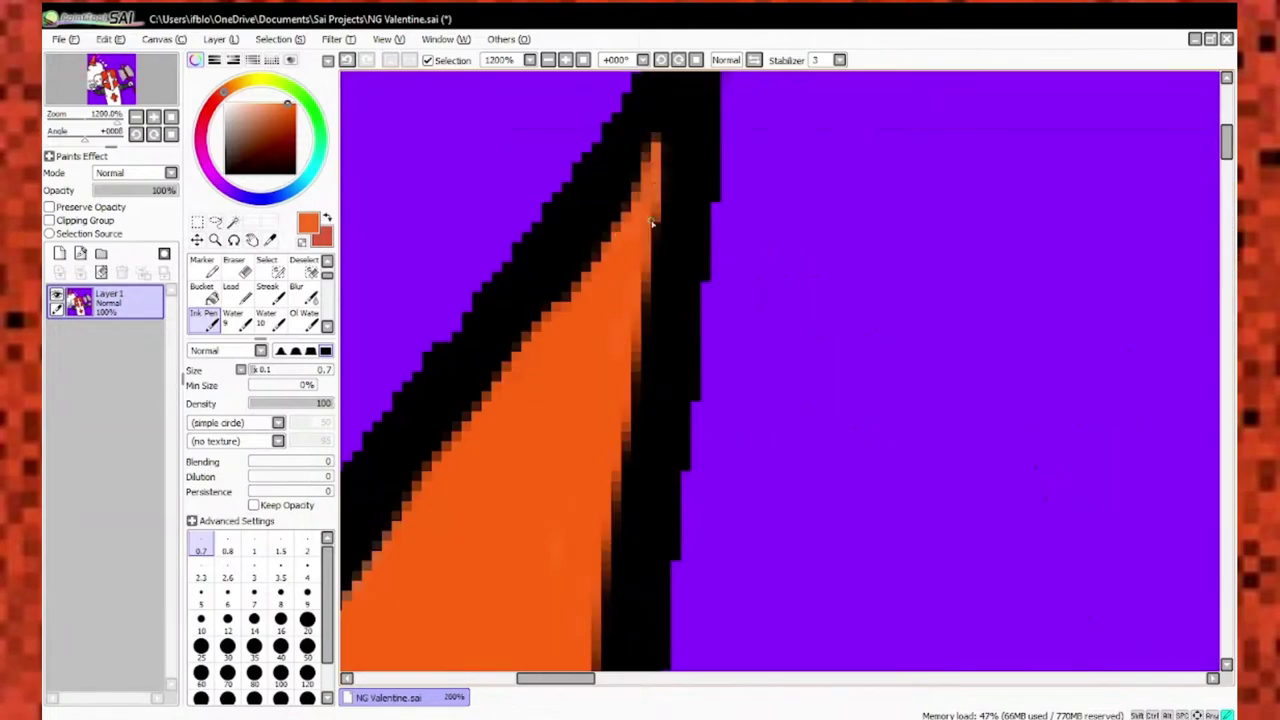
scroll(610, 421, down, 6)
Switch to bright green and paint the left side of the puffy hair with a size 20 brush.
scroll(493, 519, up, 5)
click(290, 113)
drag(571, 423, 628, 443)
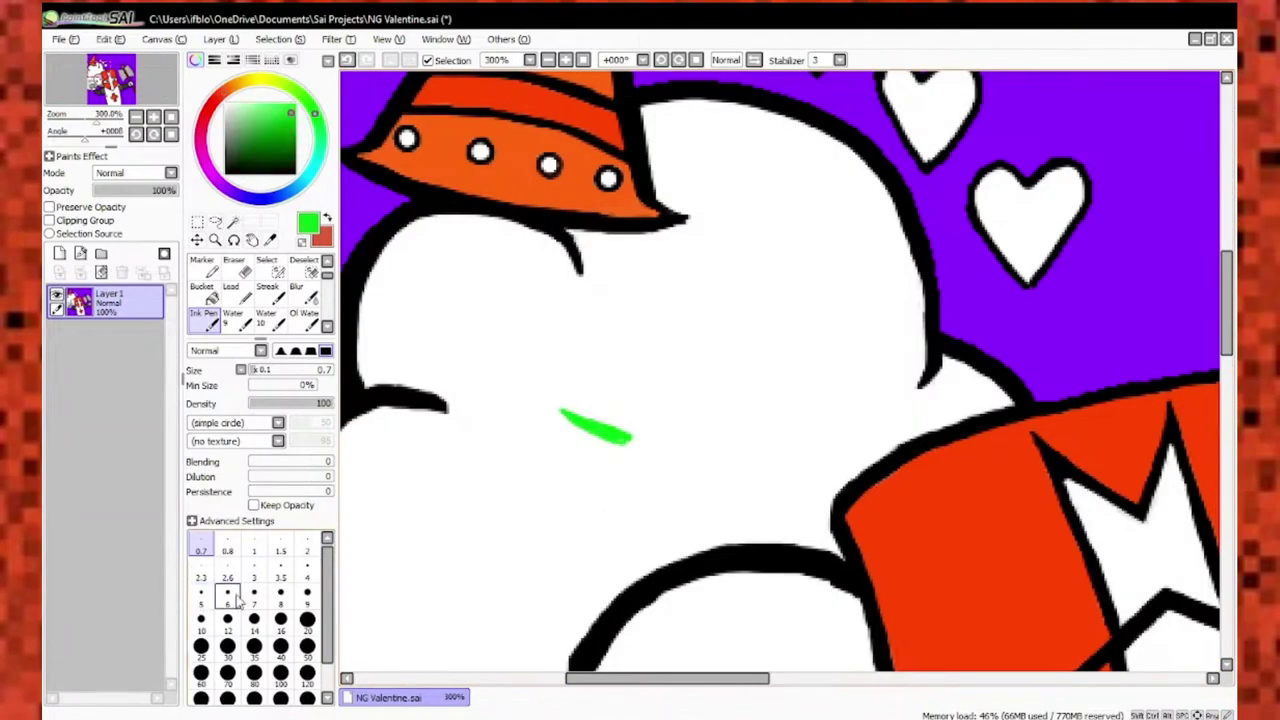
click(201, 597)
scroll(655, 608, down, 5)
scroll(495, 520, up, 3)
click(307, 620)
drag(420, 330, 443, 357)
scroll(450, 360, up, 4)
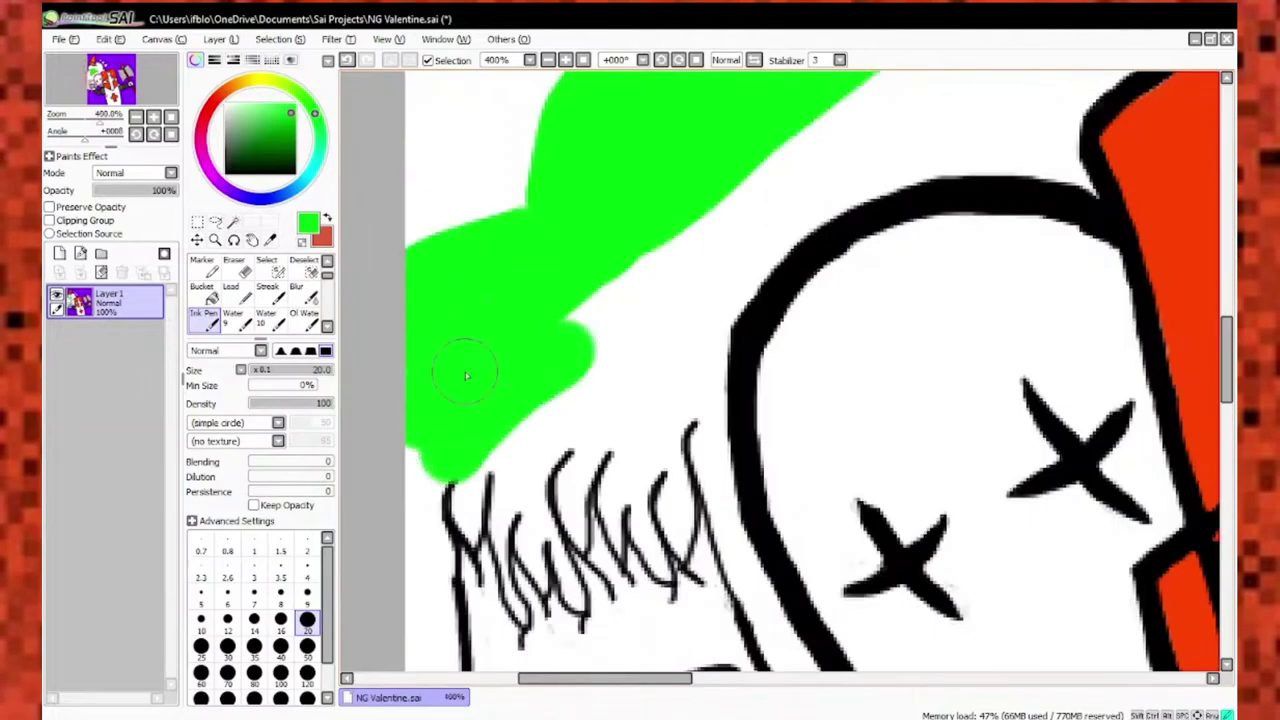
Extend the green hair fill below the hat's brim, working along the outlines with a size 4 brush.
scroll(519, 394, down, 4)
scroll(509, 434, up, 3)
mouse_move(509, 434)
mouse_down()
mouse_move(530, 190)
mouse_move(763, 258)
mouse_move(980, 285)
mouse_up()
click(307, 577)
scroll(687, 422, up, 4)
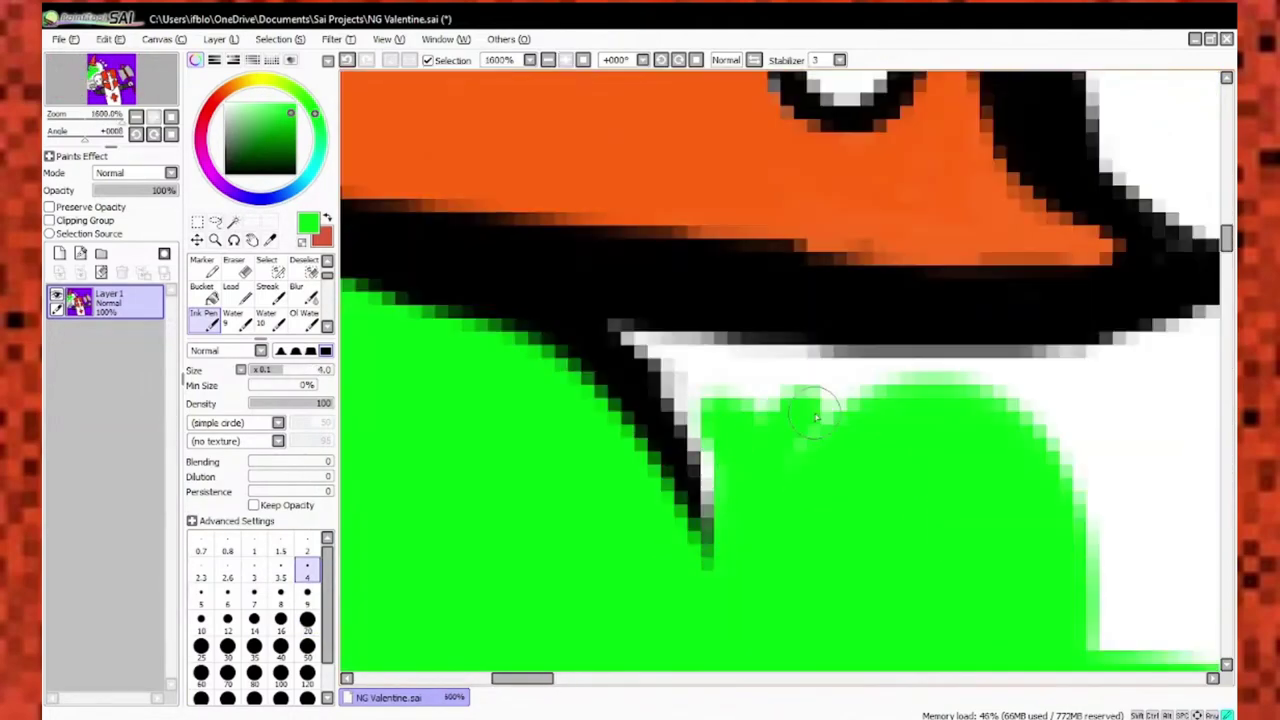
click(227, 550)
Fill the green hair down to the skull's outline, using brush size 20 for the area and 4 for the edge.
scroll(953, 383, down, 8)
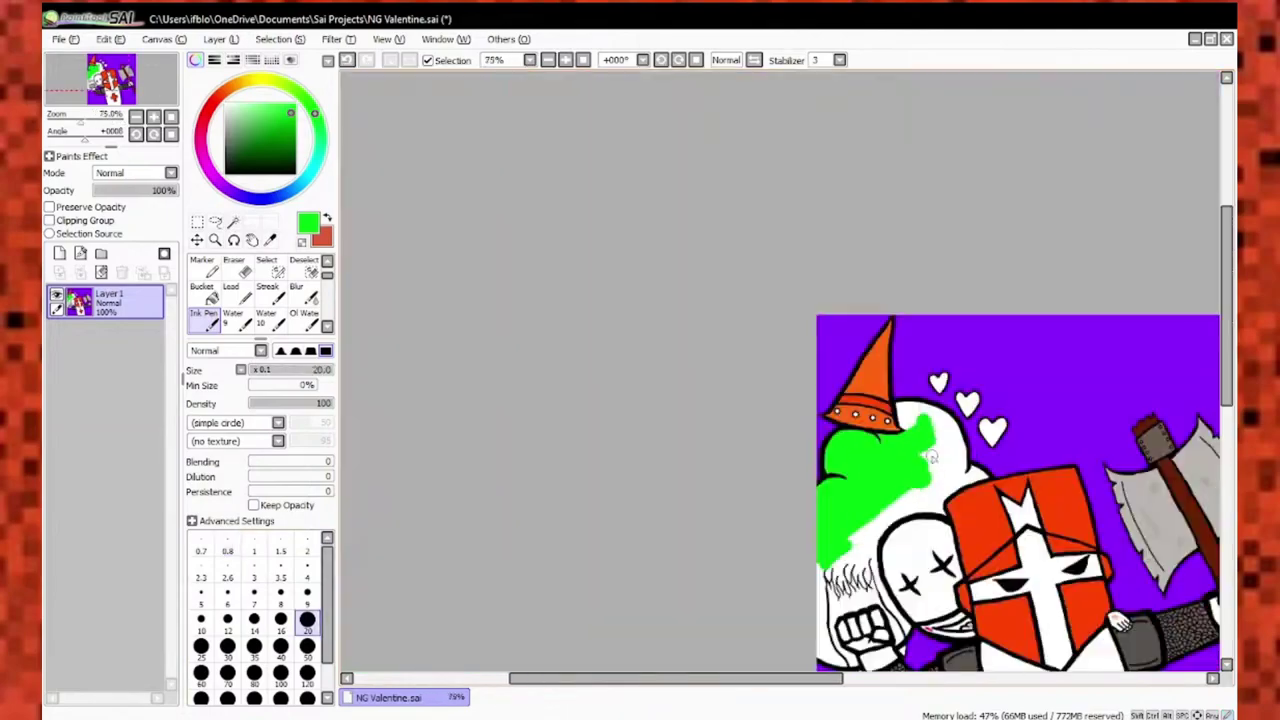
scroll(686, 434, up, 4)
scroll(700, 300, up, 4)
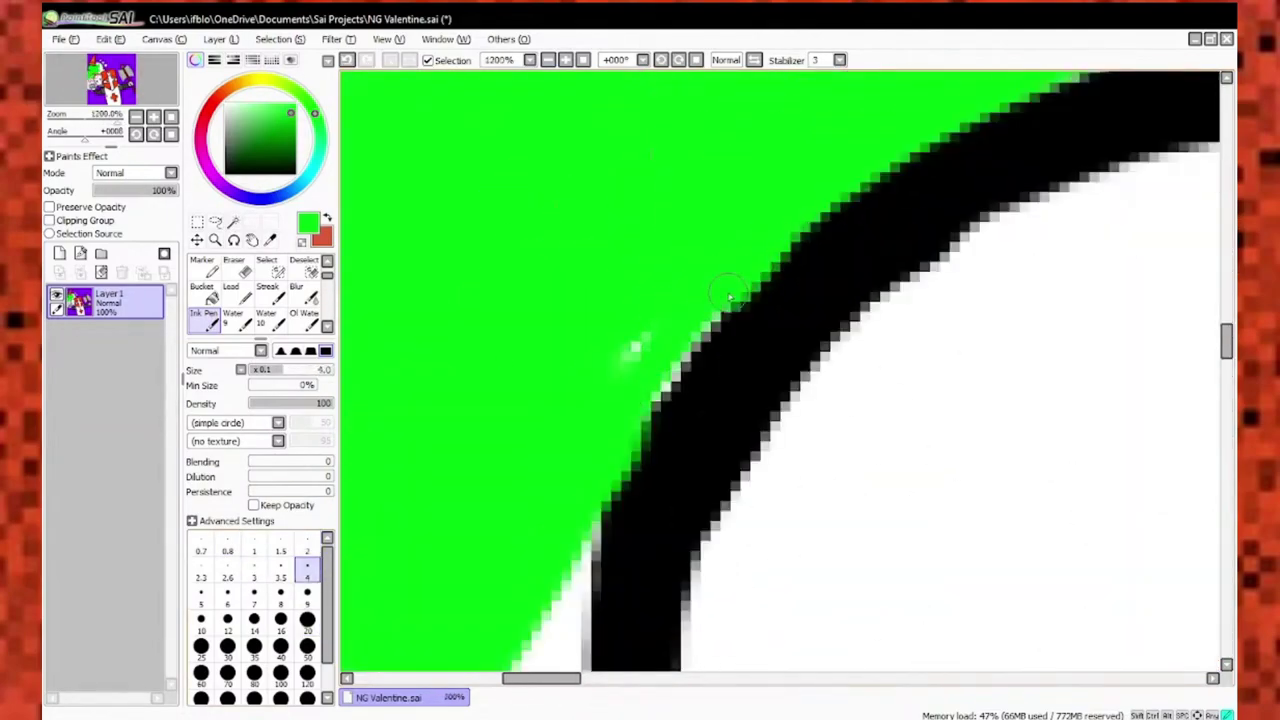
scroll(700, 300, down, 10)
click(307, 567)
Fill the hair's right lobe with green at brush size 20 and its outlined edge at size 4.
scroll(700, 300, up, 5)
click(307, 620)
mouse_move(650, 200)
mouse_down()
mouse_move(800, 330)
mouse_move(760, 480)
mouse_up()
scroll(750, 307, down, 5)
scroll(750, 307, up, 5)
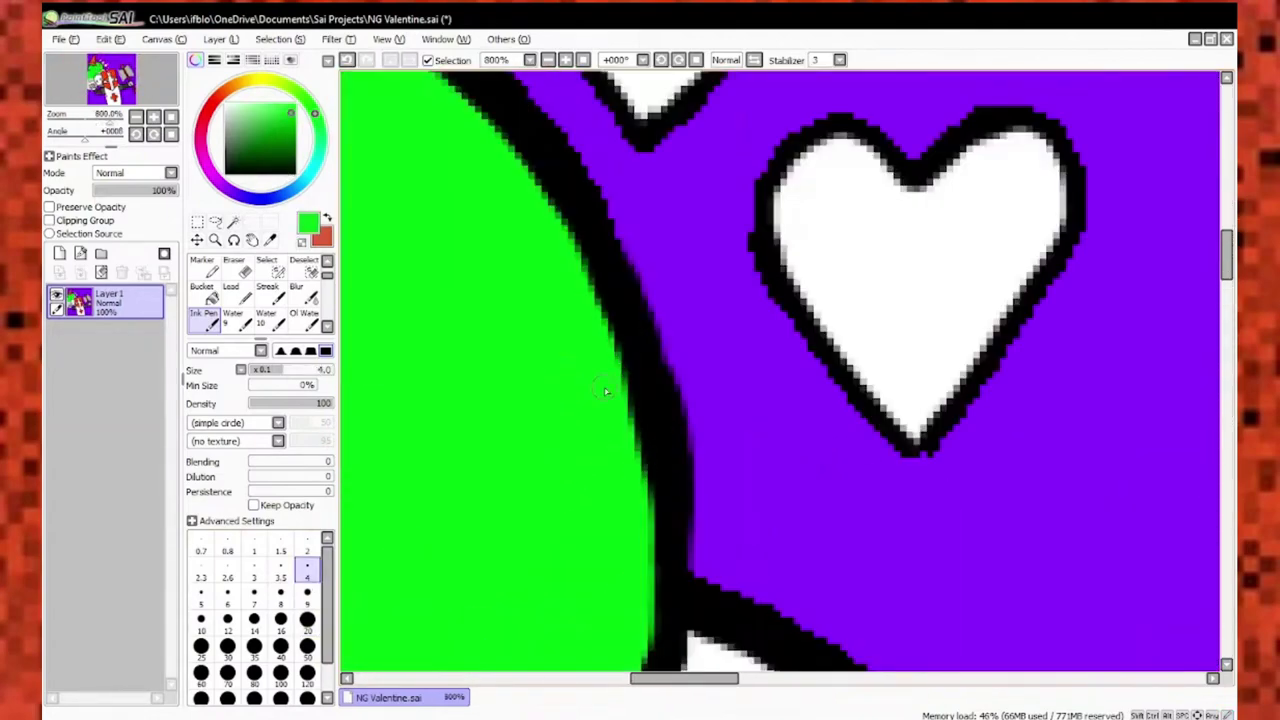
scroll(478, 395, up, 1)
click(307, 567)
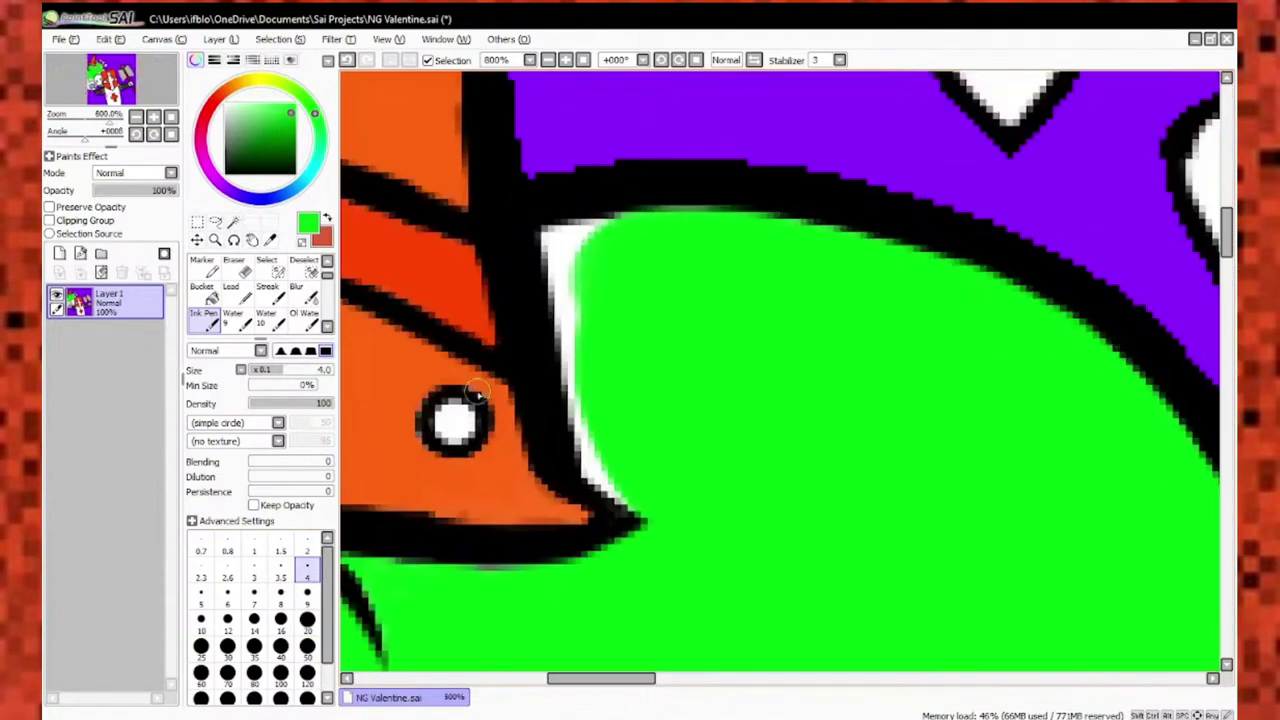
Fill the white gap between the hat and the green hair, retouching the outline in black and green with a size 2 brush.
scroll(478, 395, up, 2)
key(bracketleft)
scroll(645, 408, down, 3)
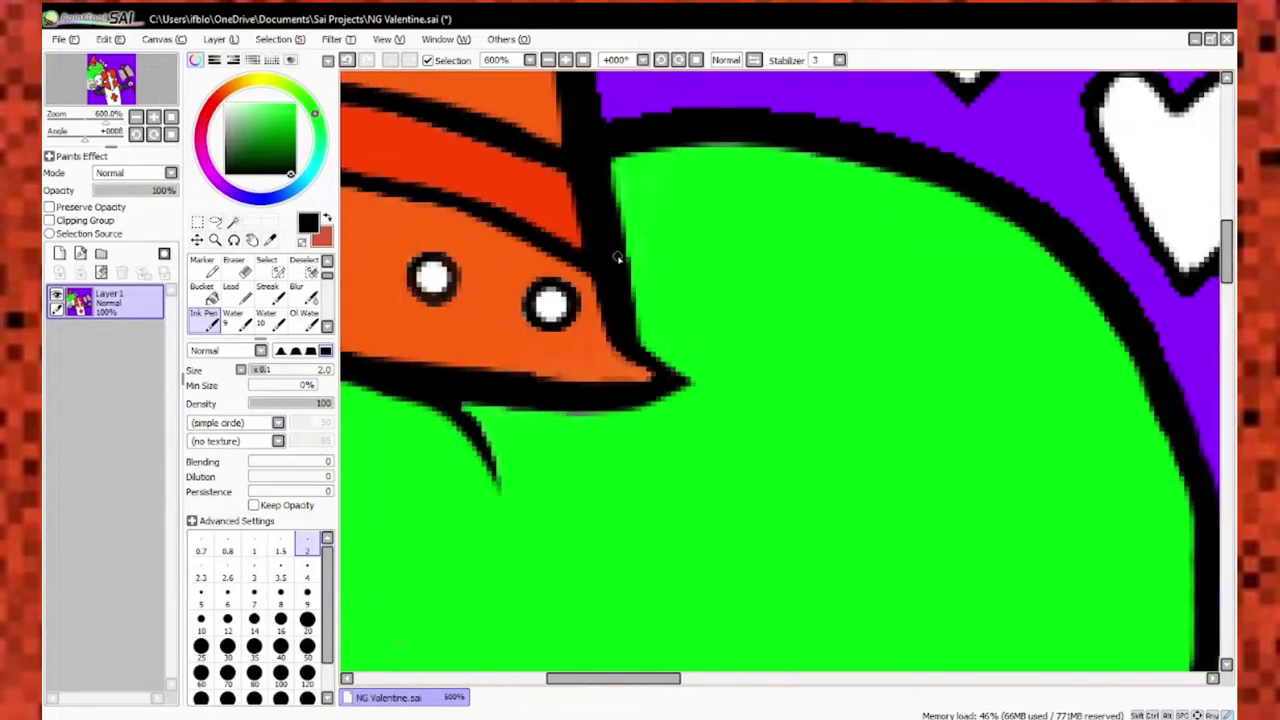
scroll(614, 257, up, 2)
alt+click(712, 495)
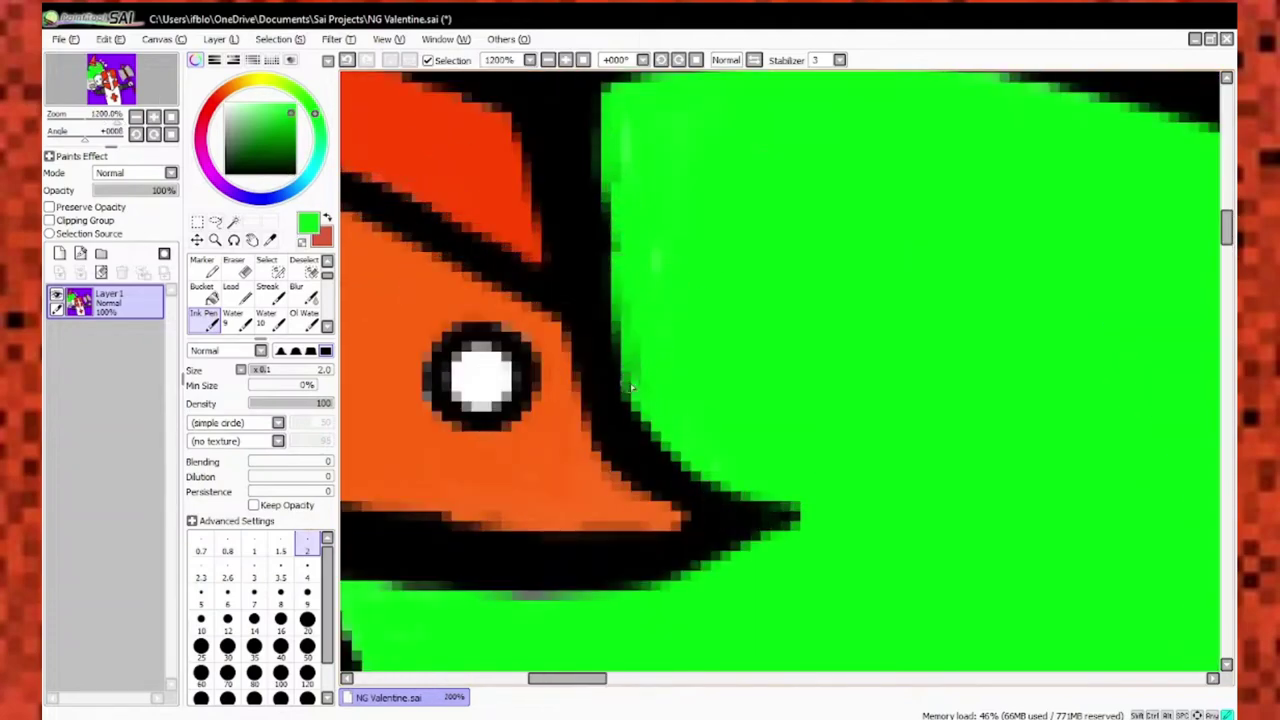
Retouch the black outline around the hat brim's pointed right tip, using brush sizes 5 and 2.
scroll(632, 387, down, 4)
scroll(526, 177, up, 2)
alt+click(526, 177)
key(bracketright)
key(bracketright)
key(bracketright)
key(bracketright)
key(bracketright)
key(bracketright)
scroll(613, 482, down, 1)
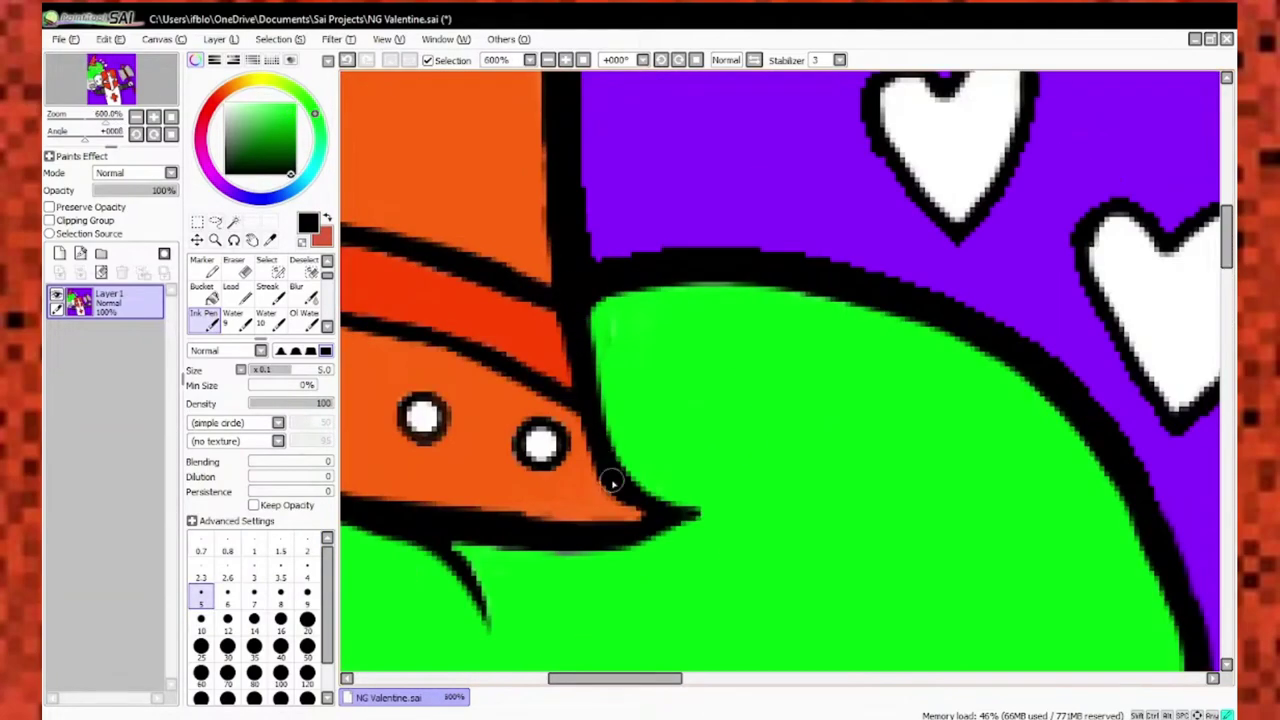
scroll(620, 405, up, 2)
alt+click(609, 371)
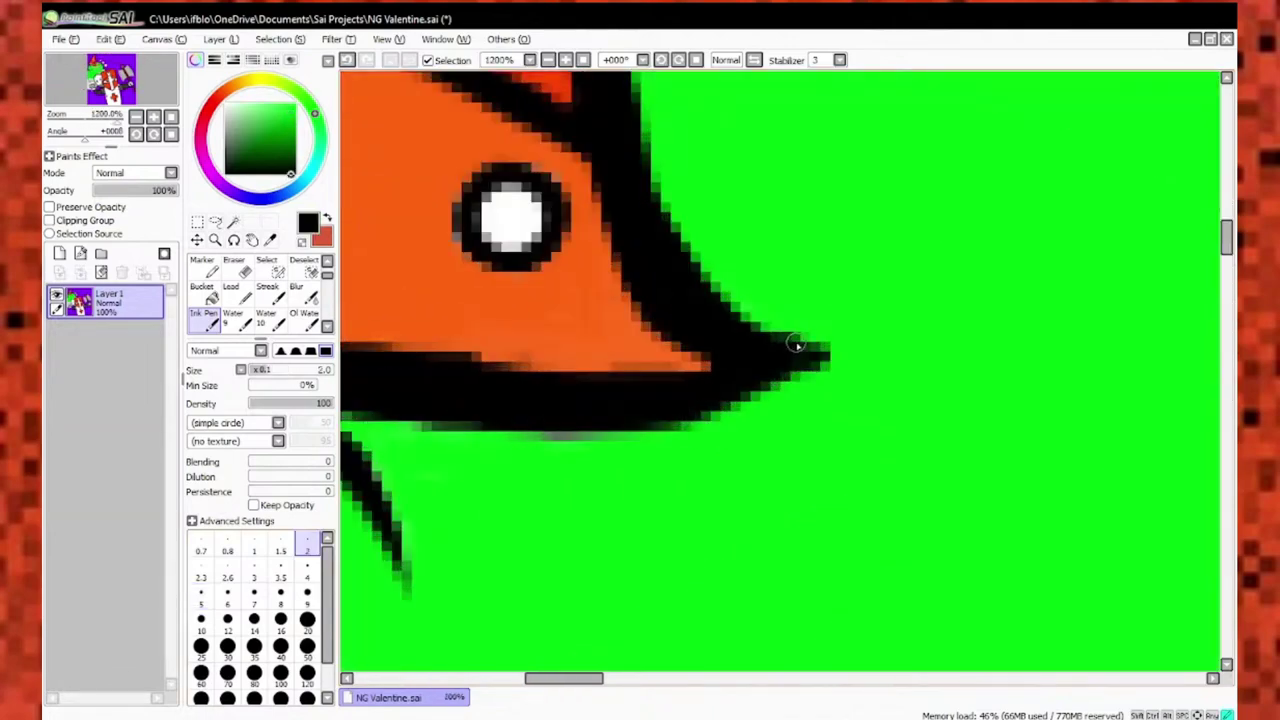
scroll(609, 371, down, 3)
Touch up the orange along the edges and both tips of the hat's brim, using brush sizes 0.8 and 0.7.
scroll(435, 370, up, 3)
key(bracketleft)
key(bracketleft)
key(bracketleft)
key(bracketleft)
key(bracketleft)
key(bracketleft)
alt+click(586, 423)
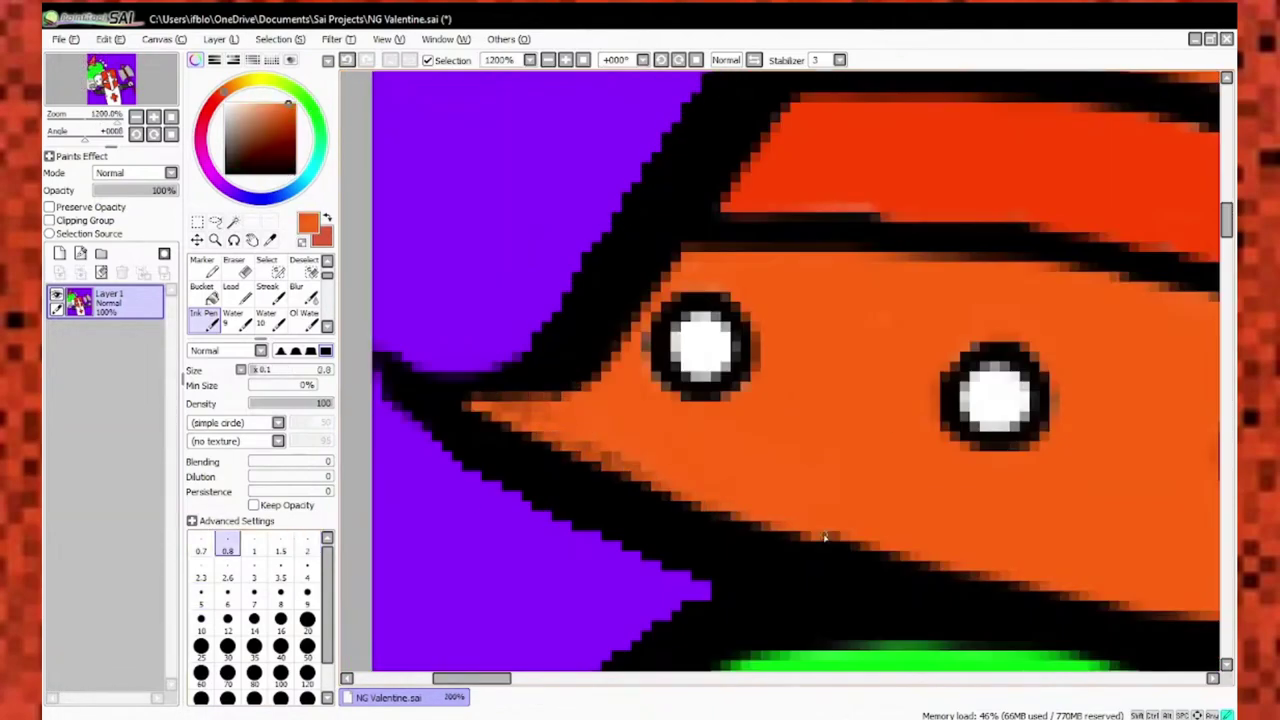
scroll(793, 462, up, 1)
scroll(889, 479, down, 5)
scroll(889, 479, up, 4)
key(bracketleft)
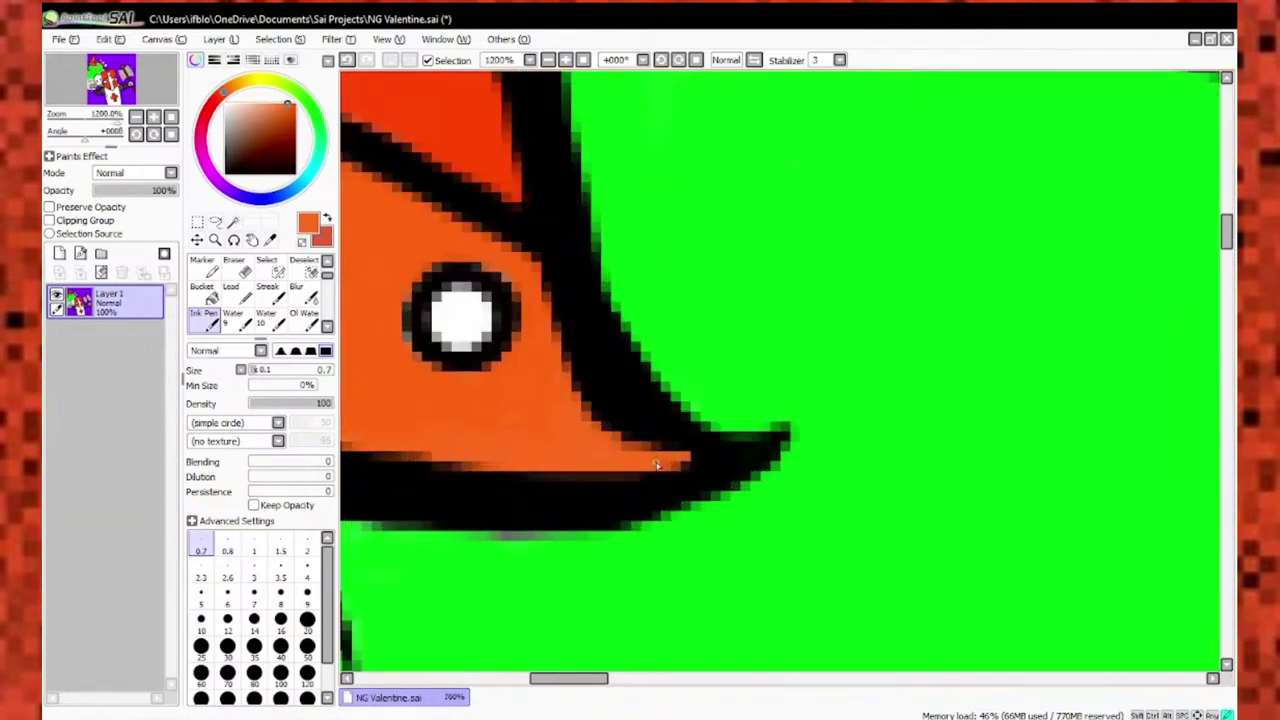
Extend the green hair toward the helmet and skull outlines with a size 8 brush.
scroll(889, 479, down, 4)
alt+click(580, 330)
scroll(620, 336, up, 4)
click(280, 592)
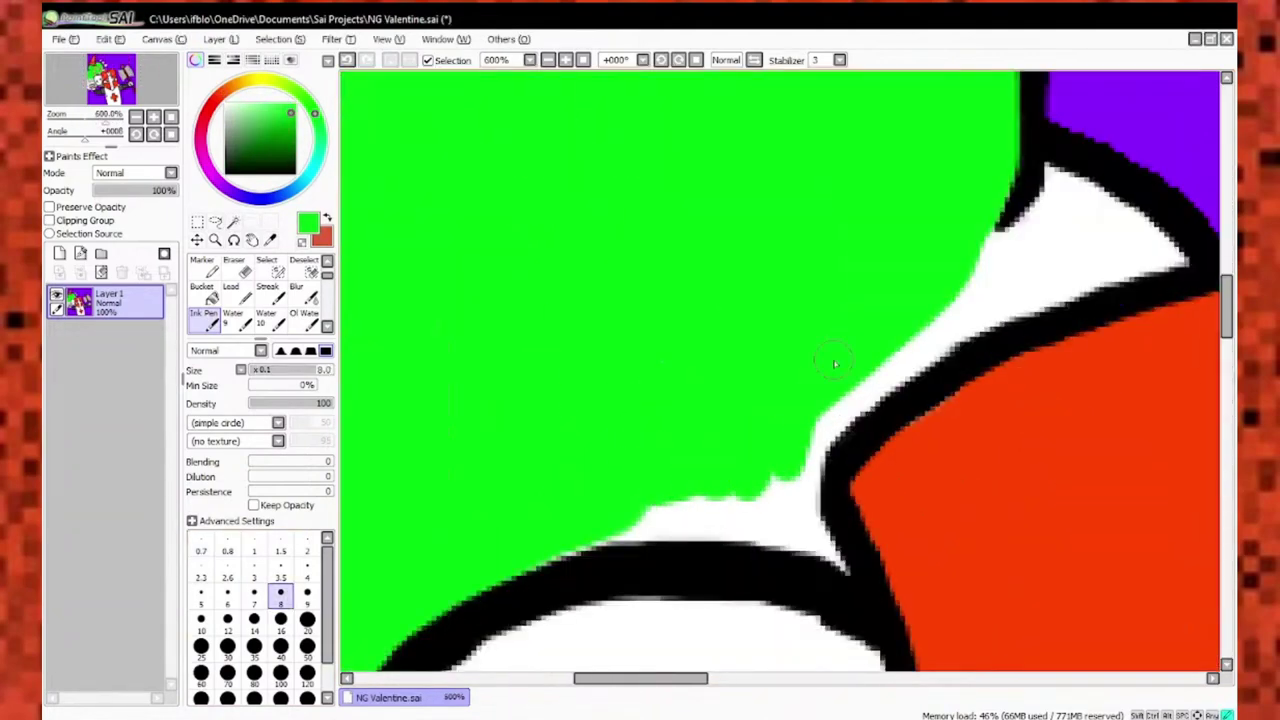
mouse_move(600, 440)
mouse_down()
mouse_move(820, 394)
mouse_move(430, 560)
mouse_up()
drag(627, 354, 790, 340)
Fill the small hair lobe above the helmet with green up to its outlines, using a size 2 brush for the edges.
key(bracketleft)
key(bracketleft)
key(bracketleft)
key(bracketleft)
key(bracketleft)
drag(690, 290, 676, 270)
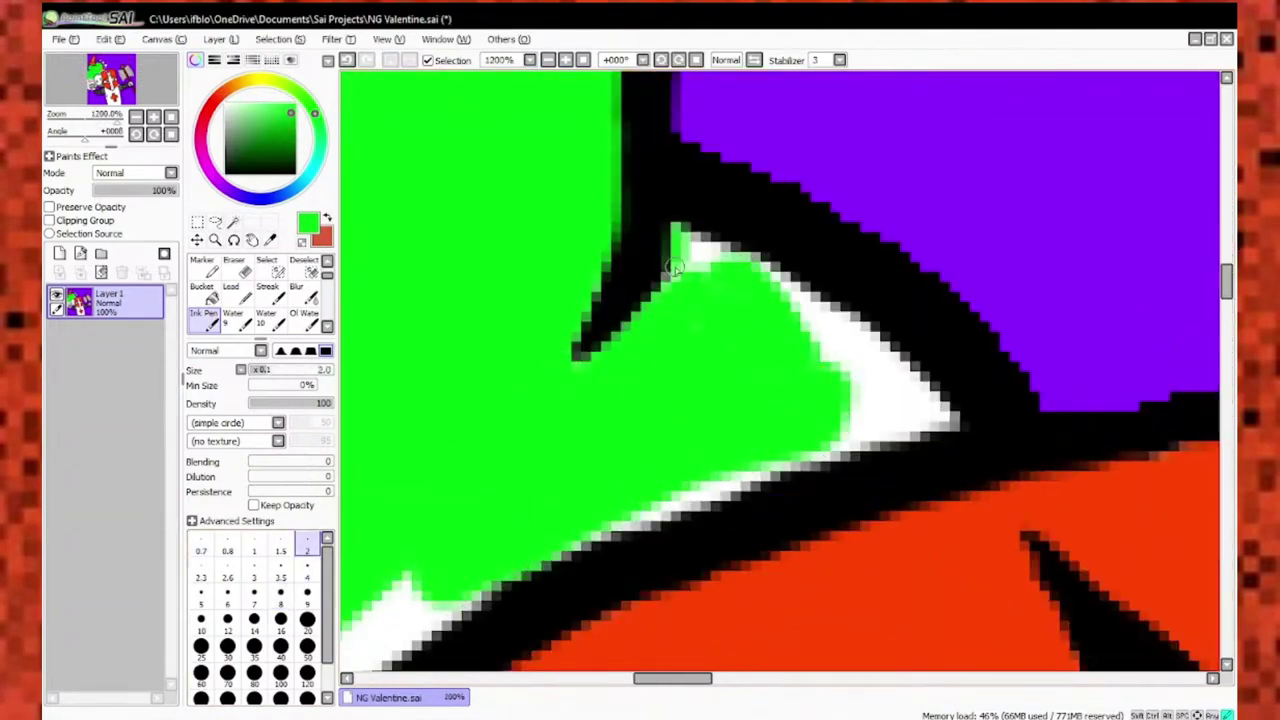
drag(880, 410, 689, 334)
scroll(680, 310, down, 3)
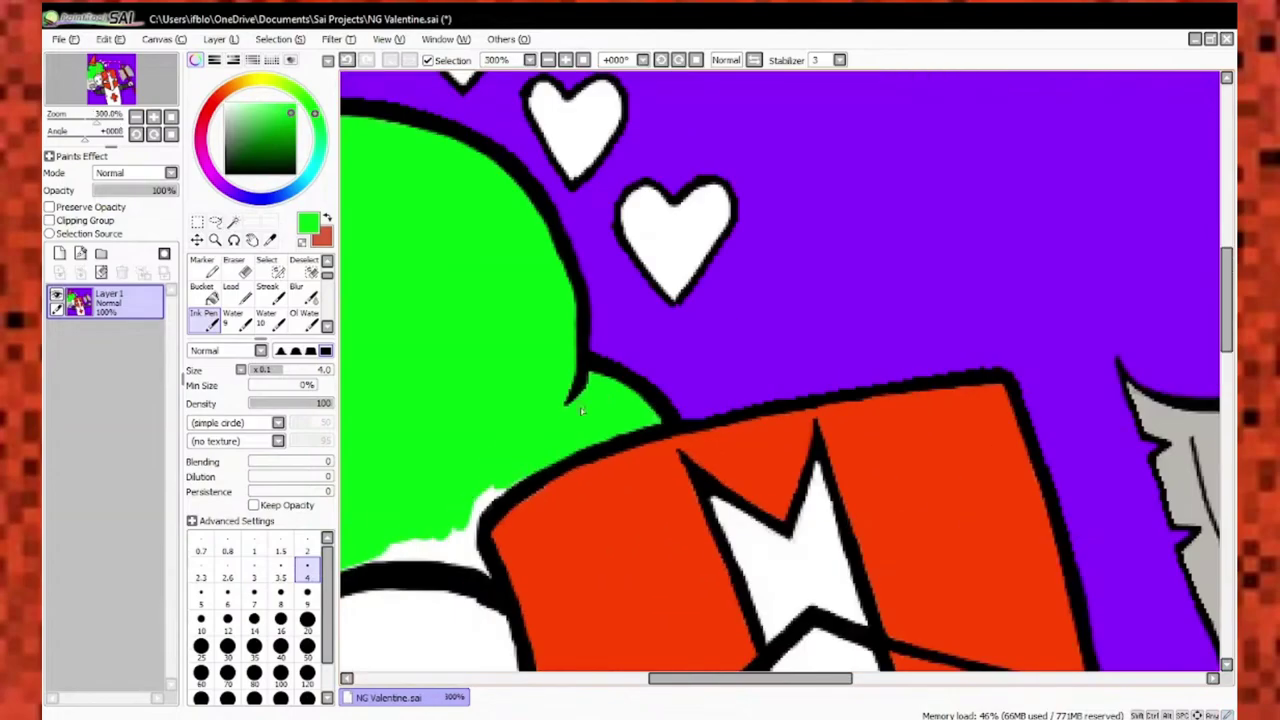
Fill the white gap where the hair meets the skull and helmet with green, finishing the narrow corner at brush size 2.
scroll(676, 296, up, 4)
key(bracketright)
key(bracketright)
key(bracketright)
key(bracketright)
key(bracketright)
scroll(676, 296, down, 2)
mouse_move(530, 335)
mouse_down()
mouse_move(770, 299)
mouse_move(799, 316)
mouse_move(884, 194)
mouse_move(880, 320)
mouse_up()
scroll(859, 342, down, 3)
scroll(618, 365, up, 3)
key(bracketleft)
key(bracketleft)
key(bracketleft)
key(bracketleft)
key(bracketleft)
drag(650, 405, 618, 365)
scroll(500, 365, down, 1)
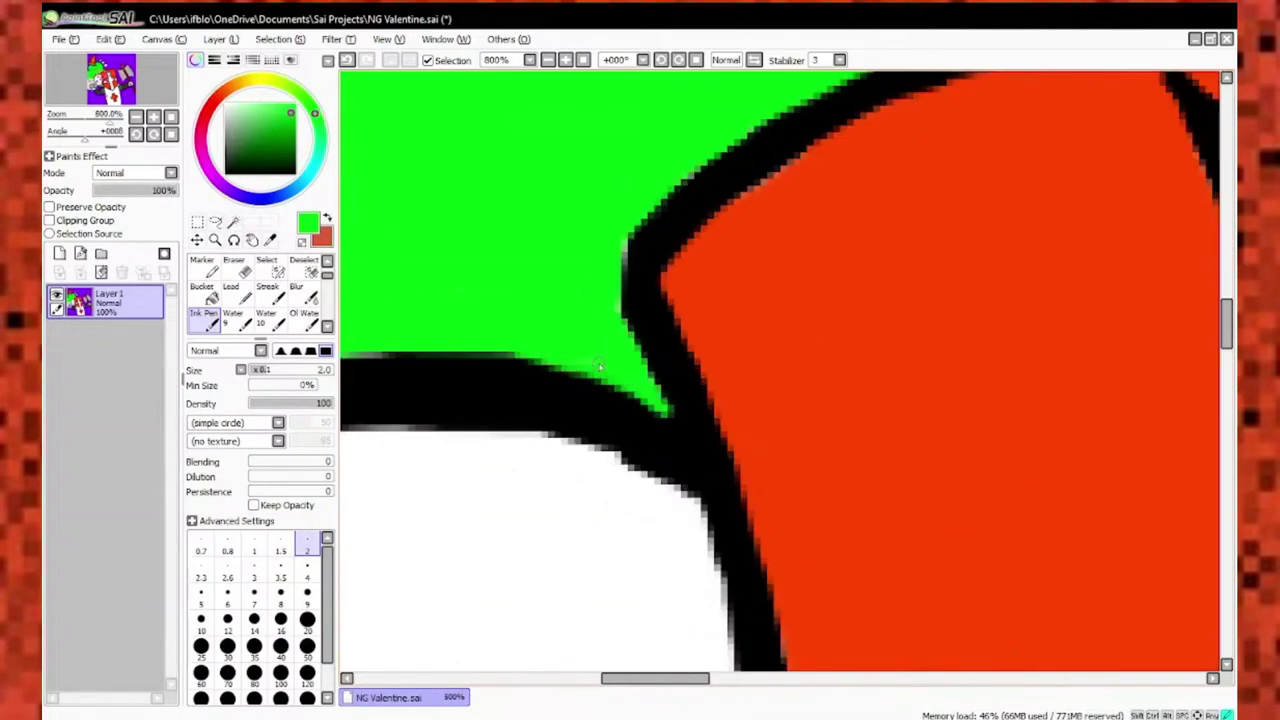
Clean up the helmet's top outline with a size 2 brush, using the sampled black, purple and red.
scroll(513, 284, up, 2)
alt+click(513, 284)
scroll(575, 358, down, 2)
scroll(749, 374, up, 2)
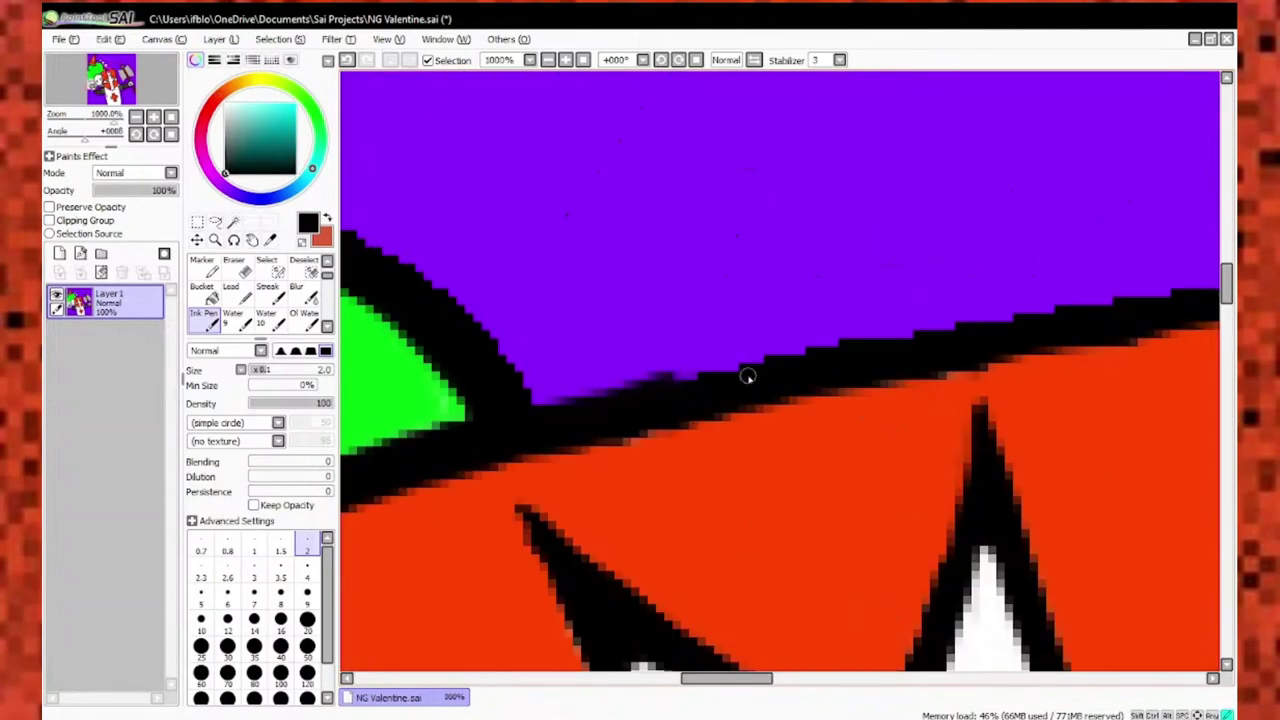
alt+click(677, 378)
scroll(957, 334, up, 1)
alt+click(880, 380)
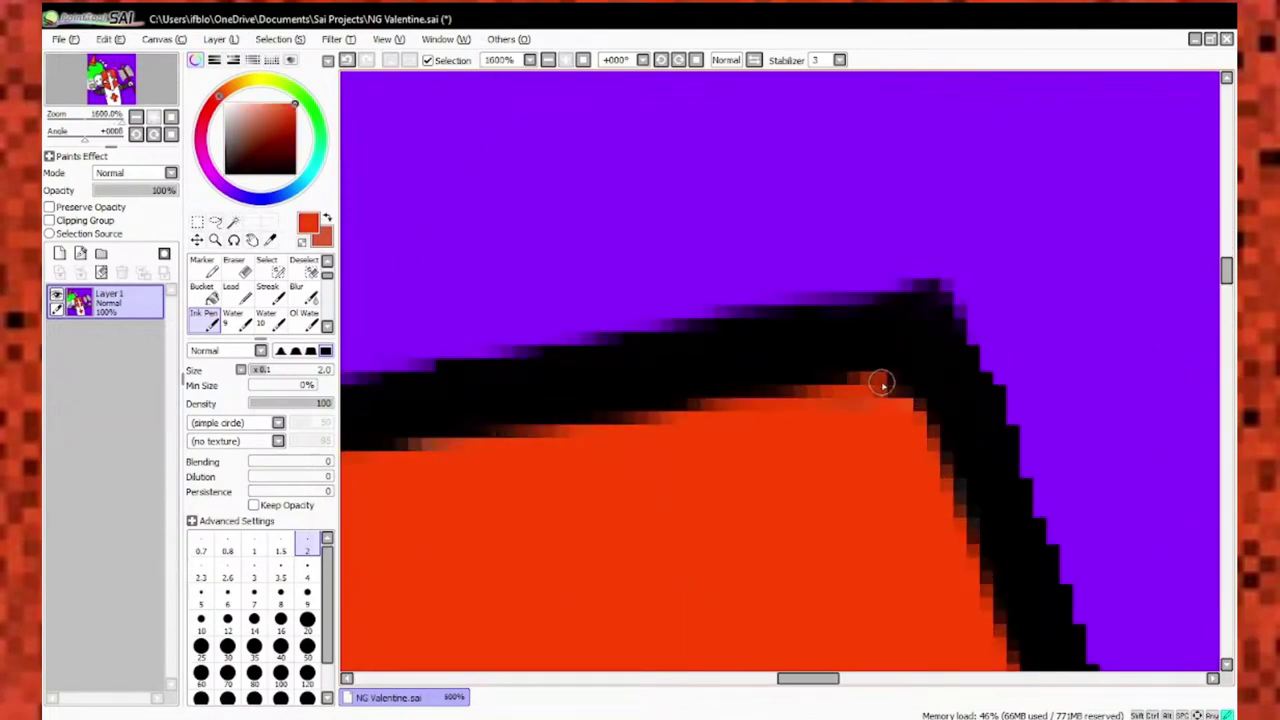
scroll(880, 380, down, 5)
scroll(462, 296, up, 5)
alt+click(462, 296)
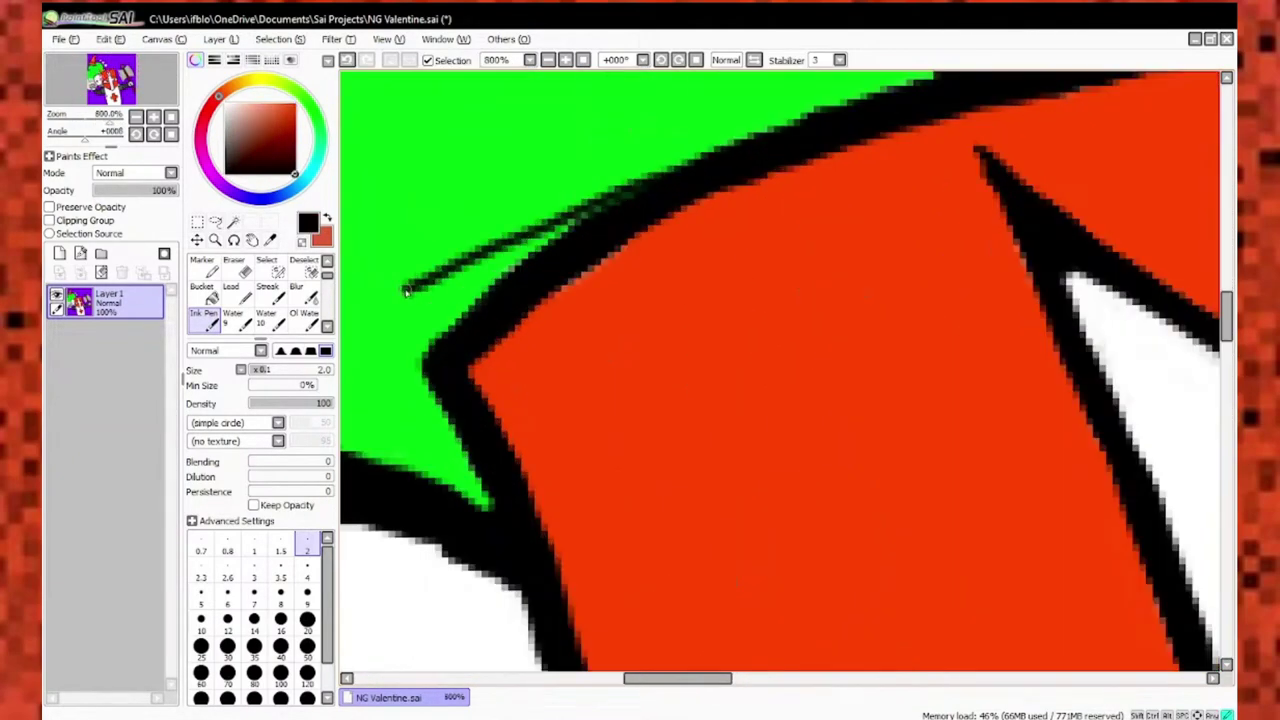
Redraw the helmet's upper-left corner outline in black, extending it outward into the hair with a size 5 brush.
key(bracketright)
key(bracketright)
key(bracketright)
key(bracketright)
key(bracketright)
key(bracketright)
drag(645, 182, 400, 293)
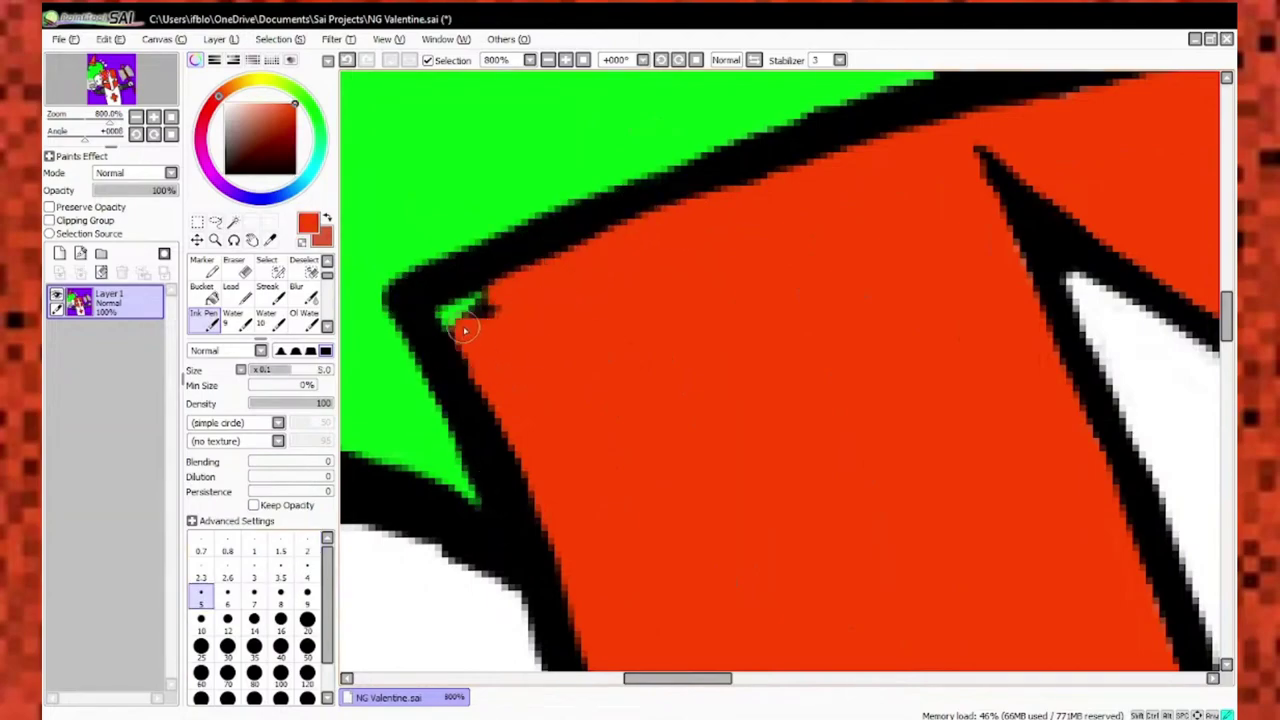
Fill the extended helmet corner with the helmet's red and tidy its black outline at brush size 5.
scroll(465, 330, down, 2)
scroll(443, 334, up, 2)
alt+click(443, 334)
alt+click(425, 300)
scroll(425, 300, down, 2)
scroll(455, 425, down, 2)
alt+click(455, 425)
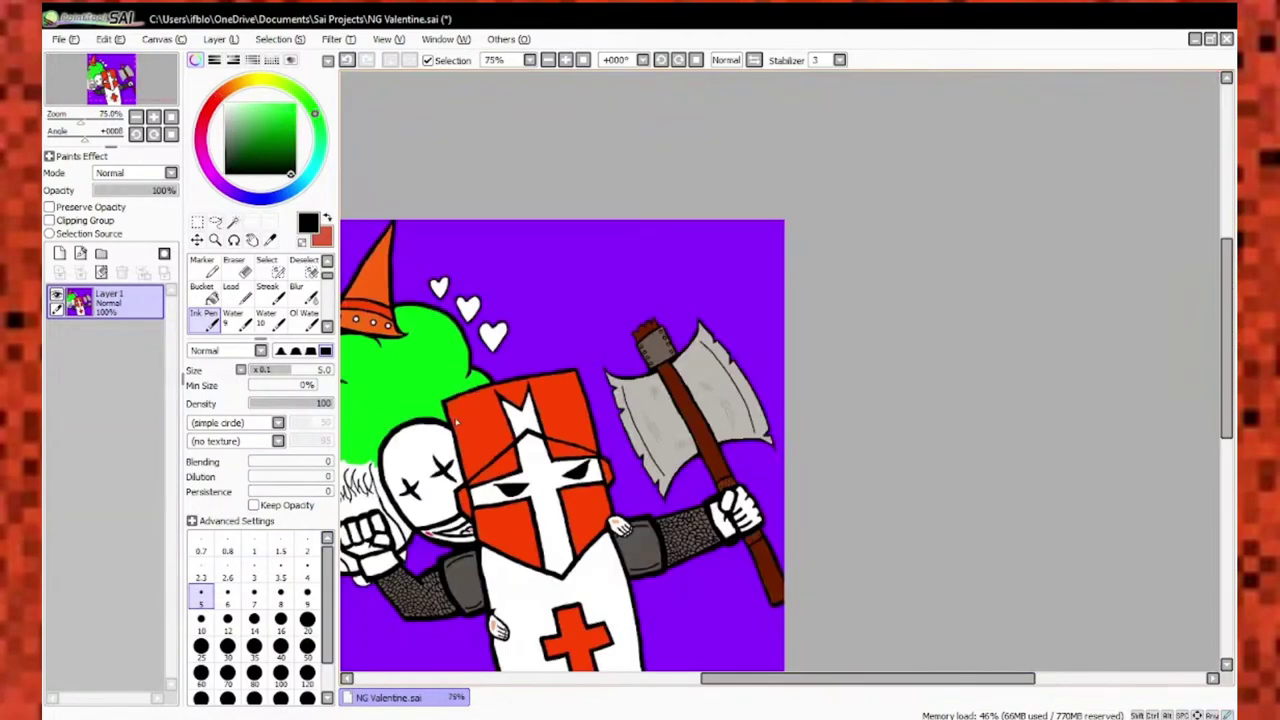
scroll(455, 425, up, 4)
scroll(494, 257, up, 1)
alt+click(494, 257)
scroll(494, 257, down, 4)
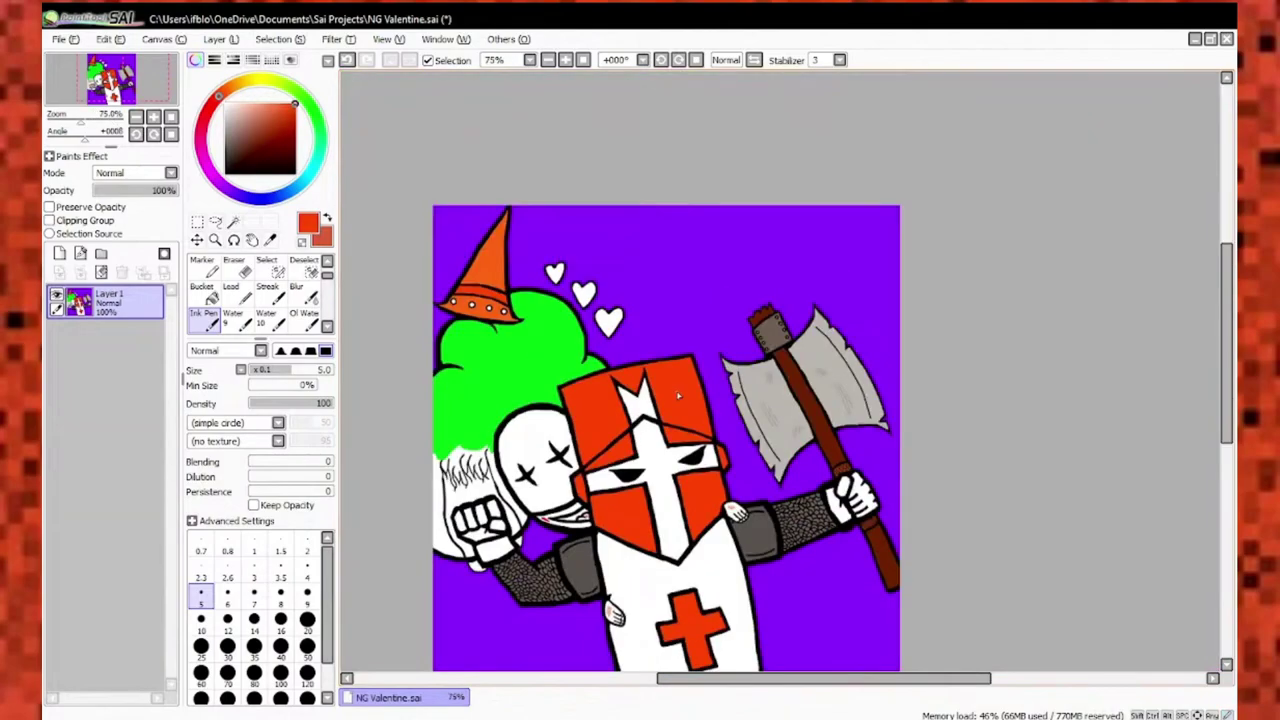
Retouch the black outline at the helmet's upper-right corner using colours sampled from the drawing and a size 5 brush.
scroll(678, 396, up, 3)
scroll(430, 330, up, 2)
alt+click(430, 330)
scroll(437, 434, down, 1)
scroll(928, 452, up, 1)
alt+click(928, 452)
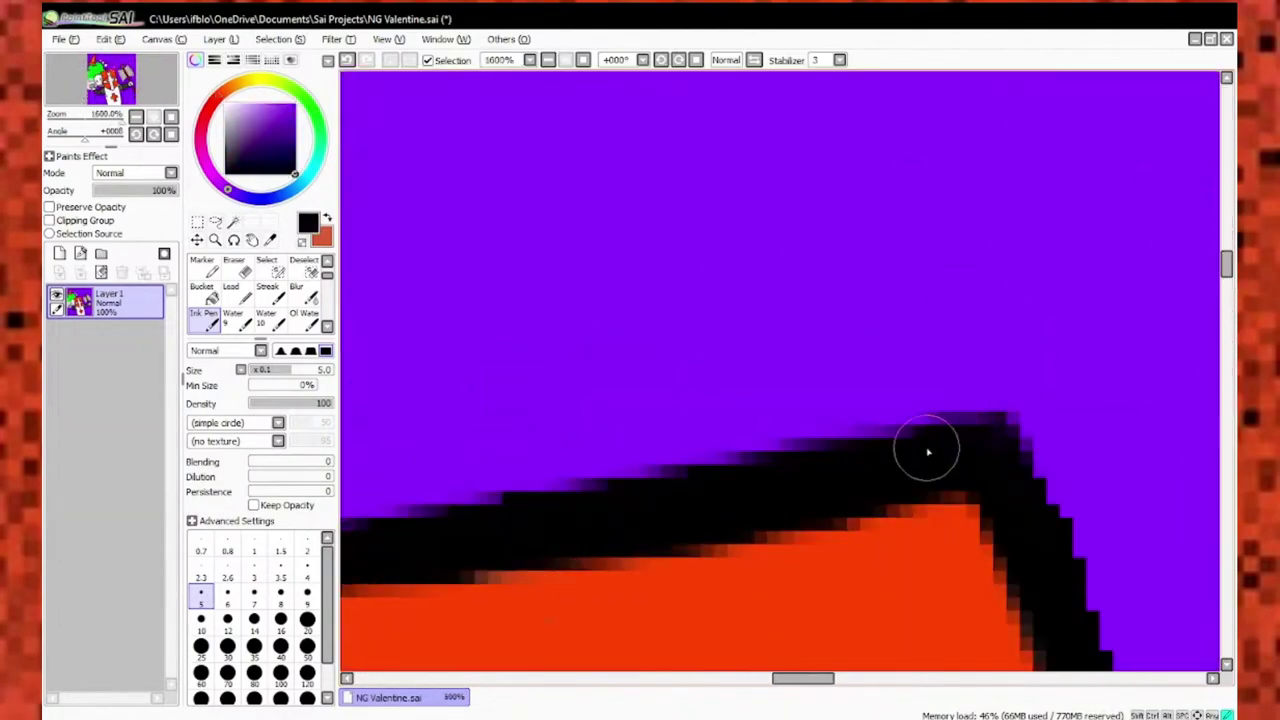
scroll(928, 452, down, 1)
alt+click(760, 457)
Paint the lower hair beside the raised fist with the hair's green, using a size 5 brush.
scroll(760, 457, down, 3)
alt+click(528, 200)
scroll(571, 529, up, 3)
mouse_move(505, 360)
mouse_down()
mouse_move(510, 450)
mouse_move(762, 597)
mouse_up()
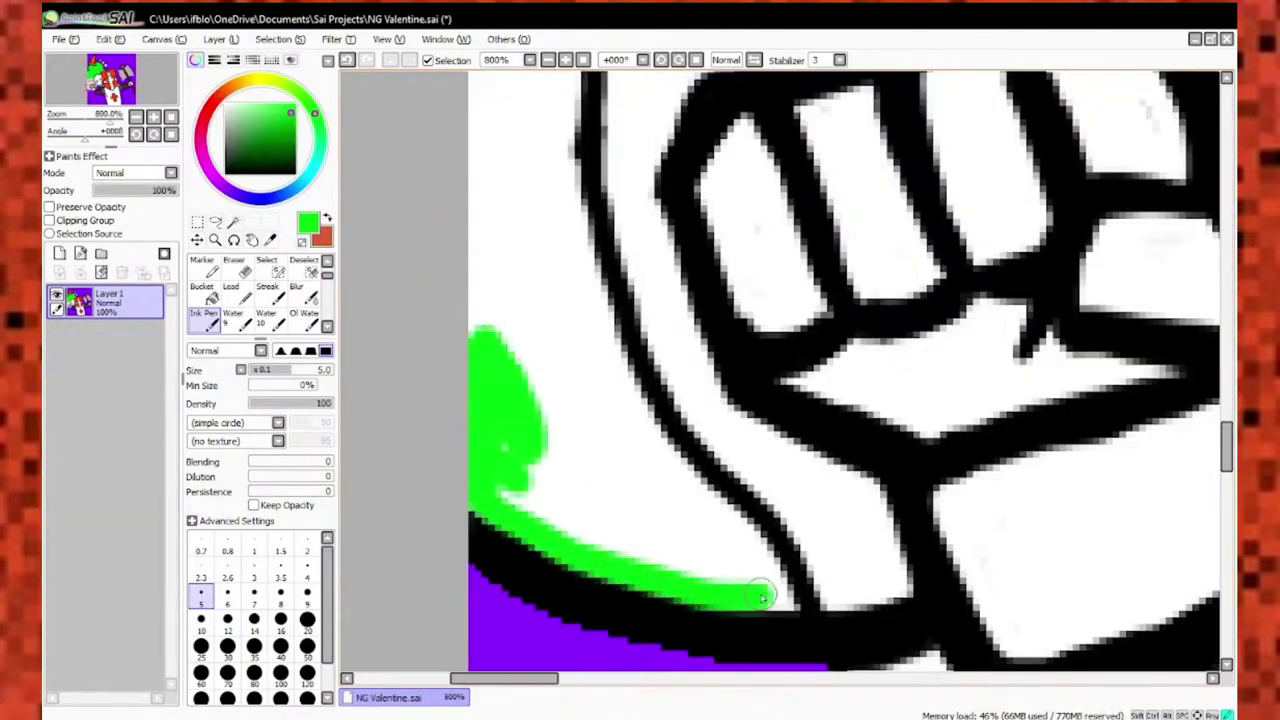
scroll(762, 597, down, 3)
scroll(571, 271, up, 2)
scroll(540, 450, up, 1)
drag(600, 570, 521, 410)
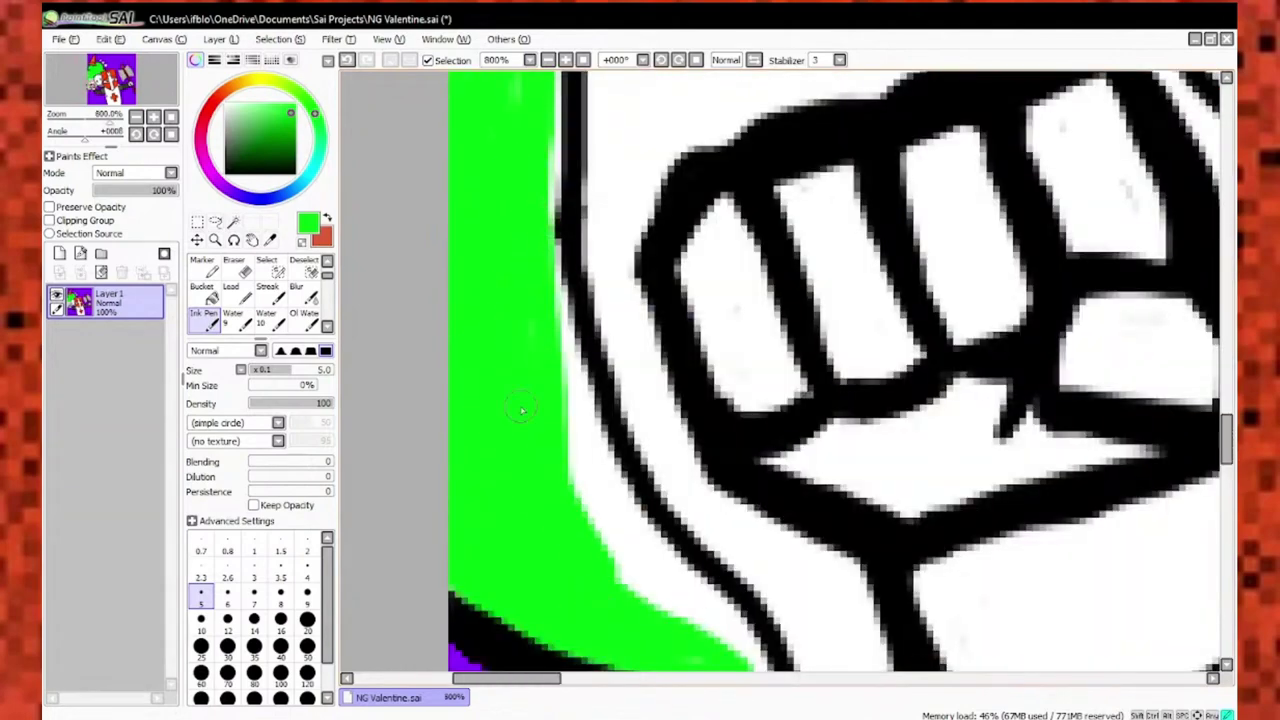
Bring the green up to the outline beside the raised fist, using brush size 2 for the edge and 4 above it.
scroll(680, 612, up, 1)
scroll(687, 522, down, 1)
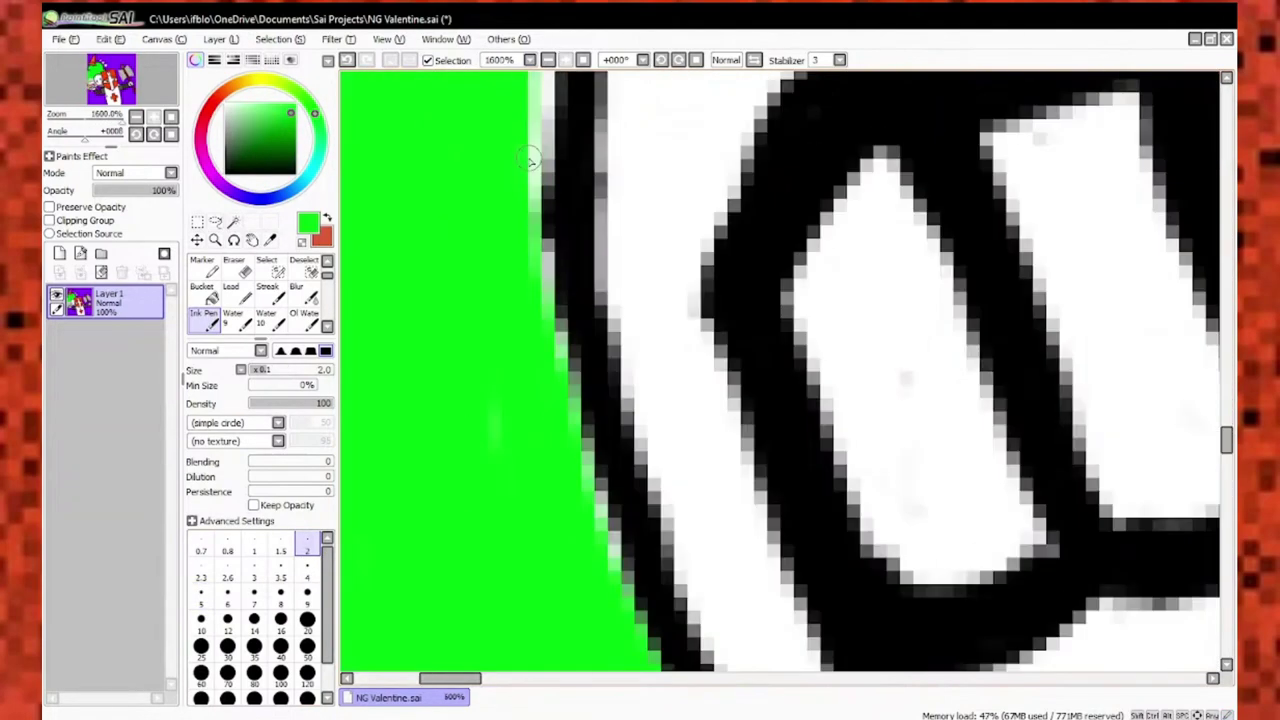
scroll(557, 311, down, 1)
key(bracketright)
key(bracketright)
key(bracketright)
key(bracketright)
key(bracketright)
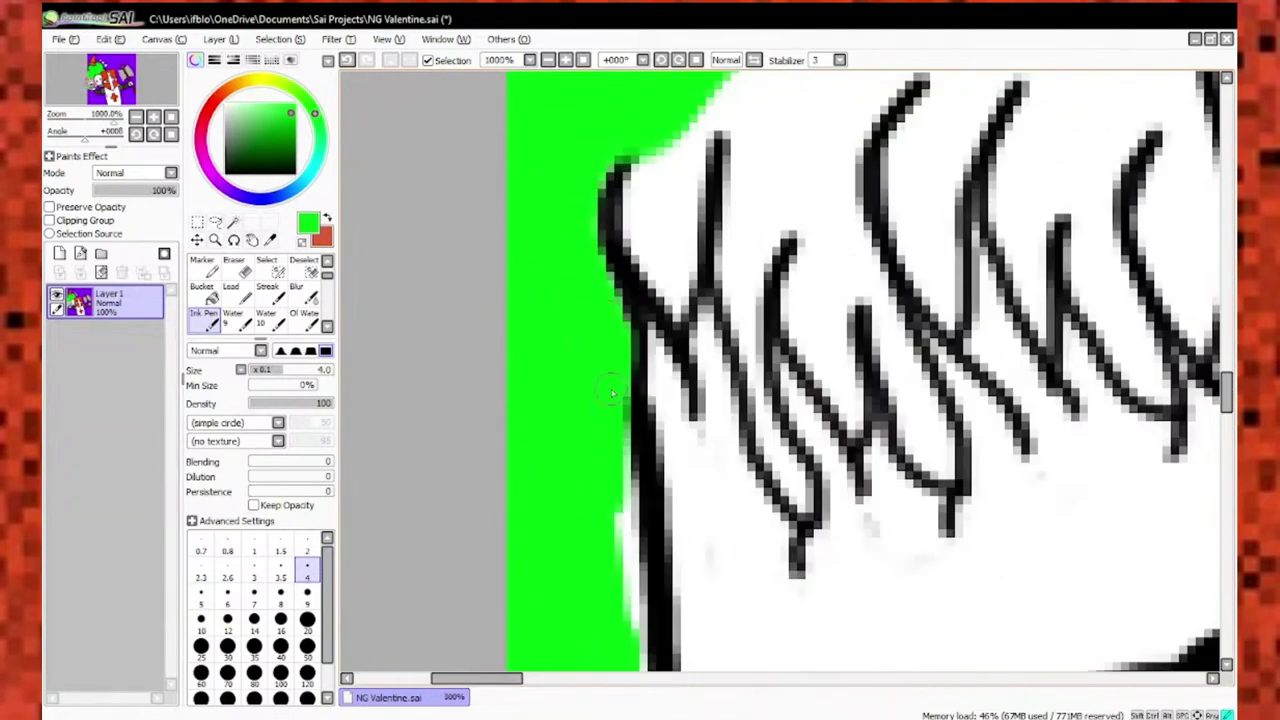
Fill the hair strip between the fur strands and the skull's outline with green, using a size 4 brush.
scroll(612, 393, down, 1)
scroll(540, 390, down, 3)
scroll(520, 240, up, 5)
scroll(574, 284, down, 1)
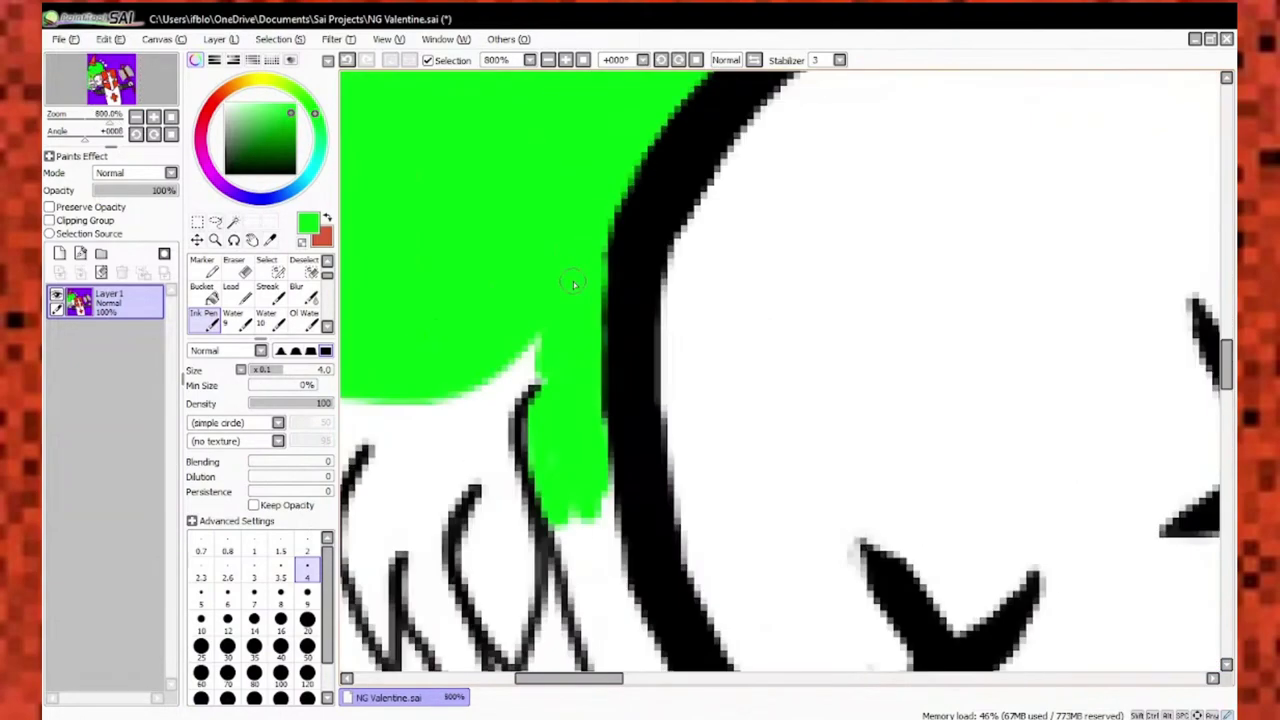
scroll(565, 275, down, 2)
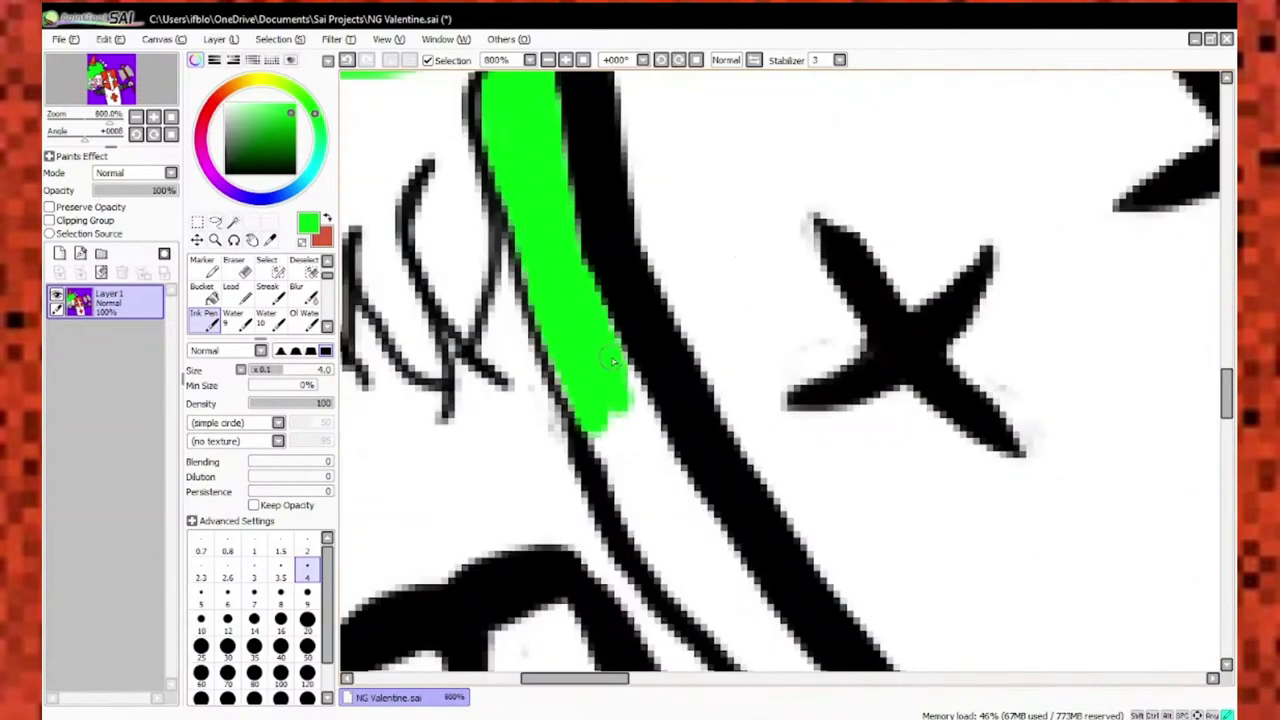
scroll(659, 447, up, 2)
drag(563, 273, 665, 470)
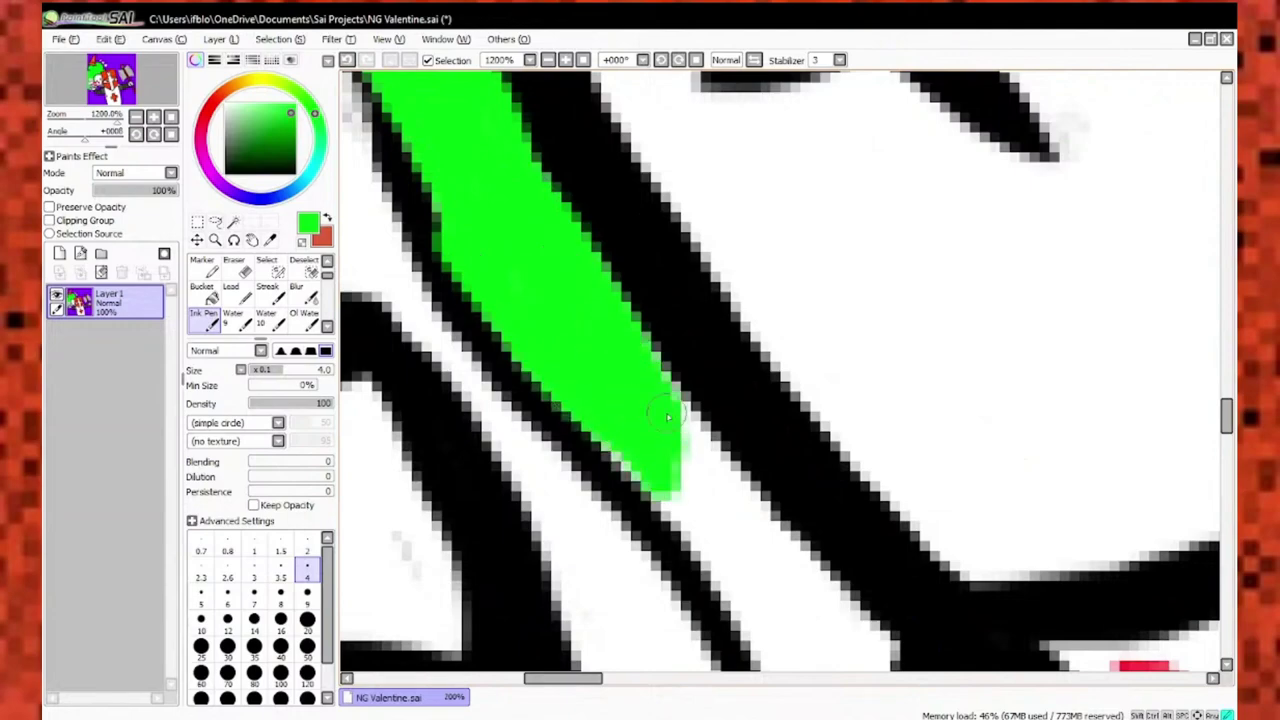
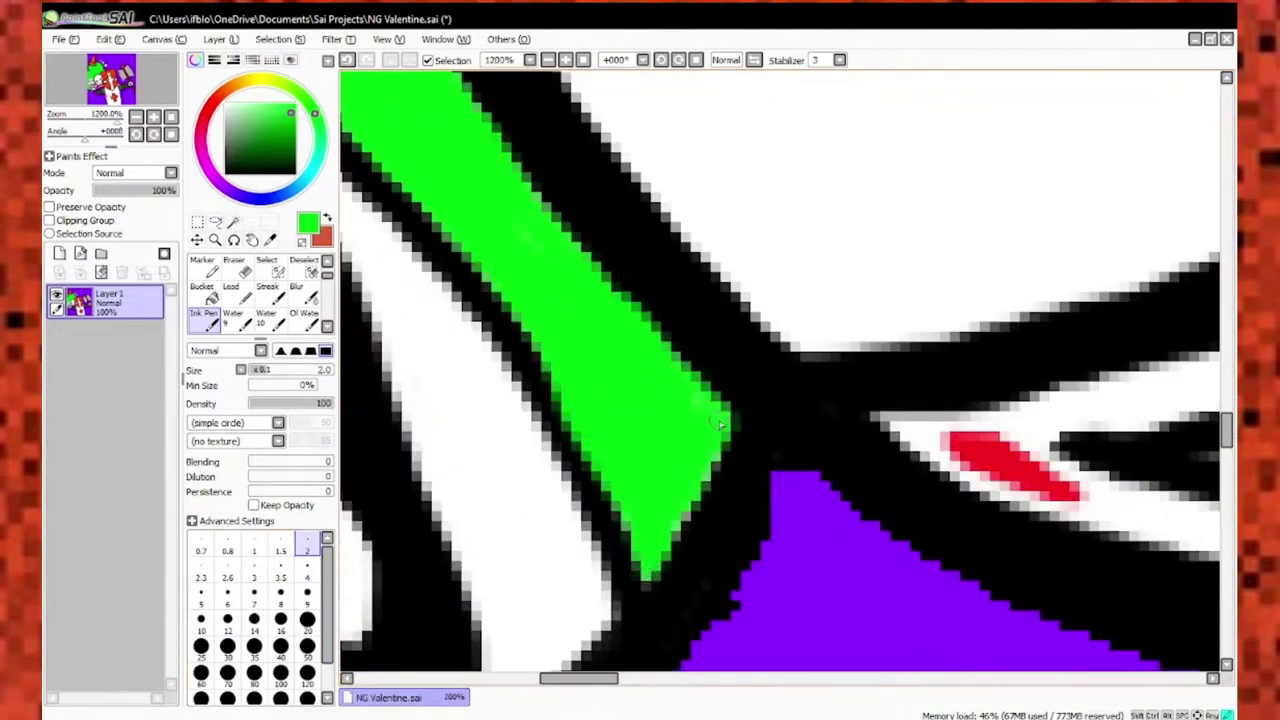
Touch up the white arm area below the raised fist with a size 2 brush.
scroll(720, 424, down, 3)
scroll(520, 472, up, 3)
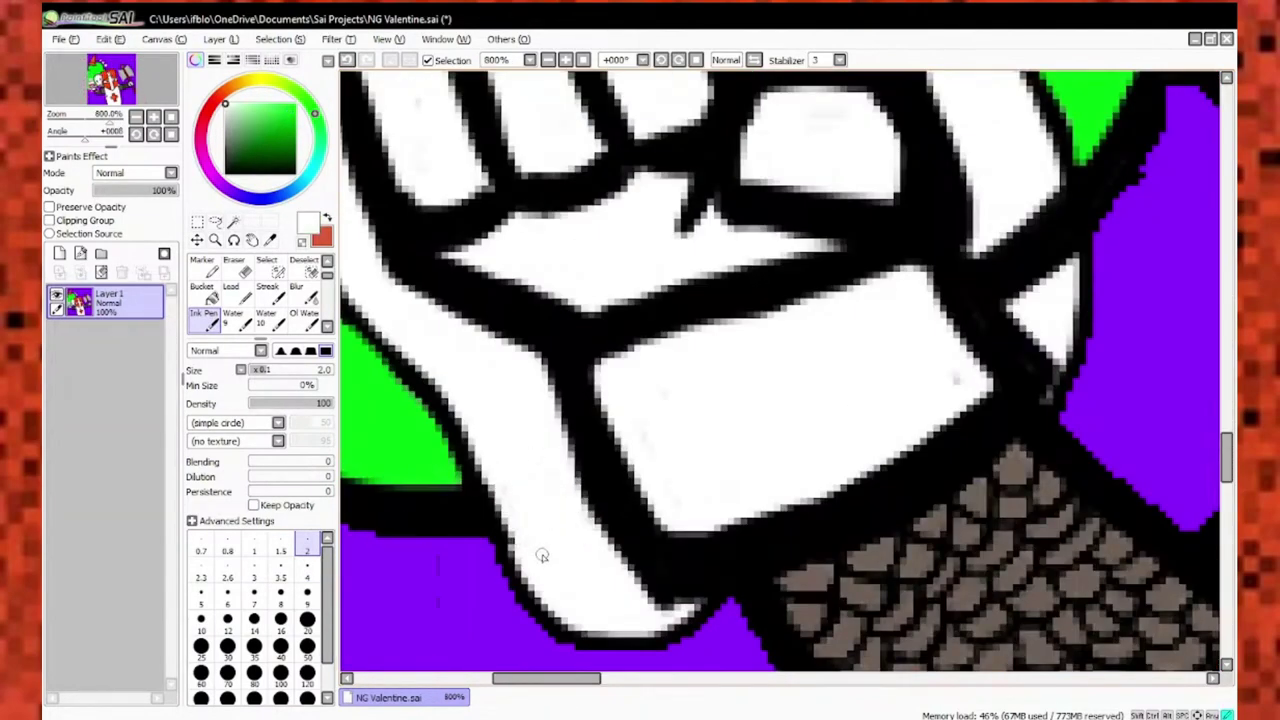
scroll(541, 555, up, 2)
mouse_move(685, 580)
mouse_down()
mouse_move(695, 425)
mouse_move(730, 396)
mouse_up()
scroll(601, 508, down, 3)
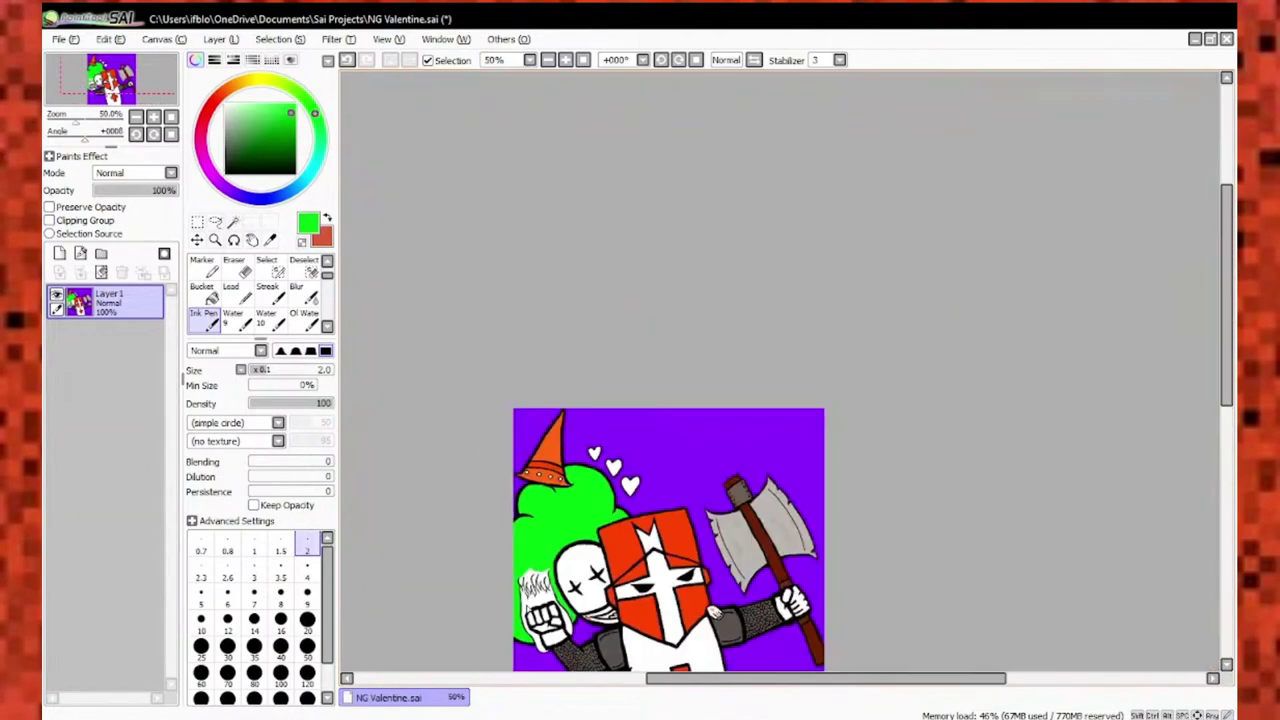
Extend the green hair down between the fur strands, using brush size 4 for open areas and 2 for narrow gaps.
scroll(601, 508, up, 2)
scroll(608, 352, up, 3)
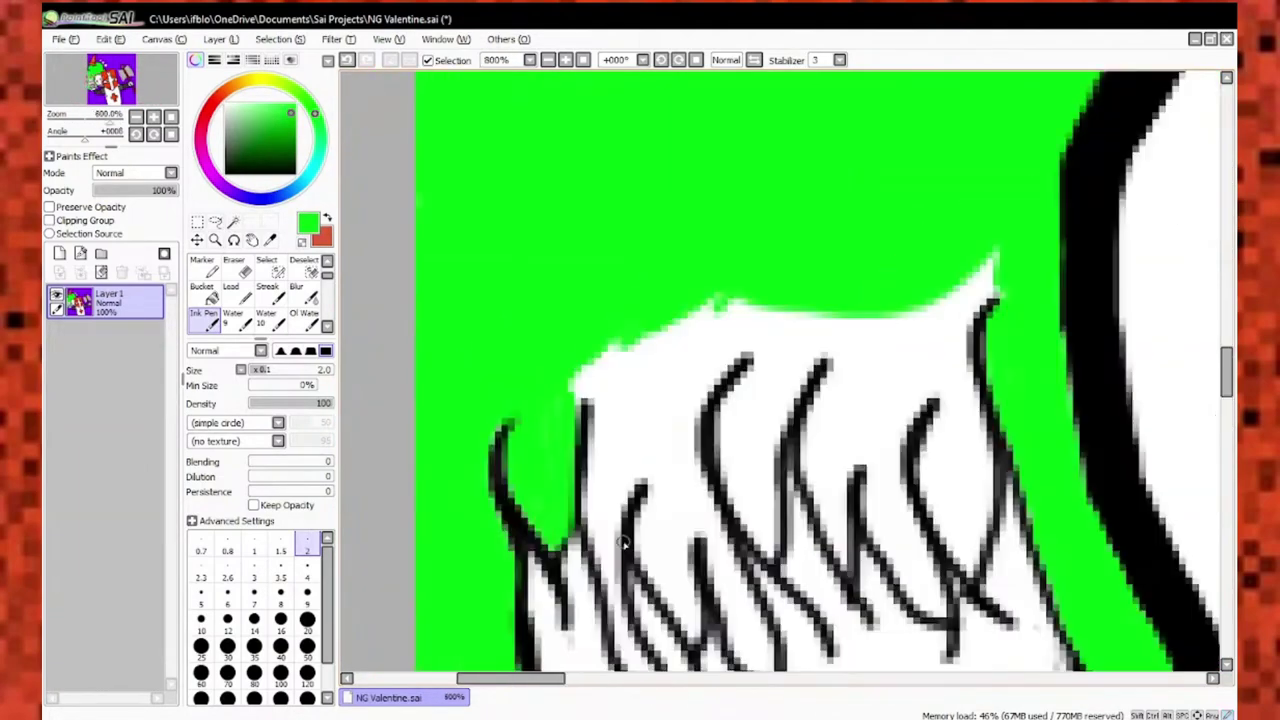
mouse_move(600, 500)
mouse_down()
mouse_move(580, 260)
mouse_move(600, 140)
mouse_move(680, 130)
mouse_up()
scroll(640, 200, up, 2)
click(307, 570)
mouse_move(600, 340)
mouse_down()
mouse_move(760, 210)
mouse_move(830, 400)
mouse_move(812, 210)
mouse_move(640, 390)
mouse_move(760, 300)
mouse_up()
scroll(815, 285, down, 1)
scroll(760, 300, up, 3)
mouse_move(700, 120)
mouse_down()
mouse_move(780, 260)
mouse_move(856, 266)
mouse_move(830, 470)
mouse_move(740, 560)
mouse_move(700, 300)
mouse_move(714, 500)
mouse_up()
click(307, 548)
drag(620, 220, 520, 480)
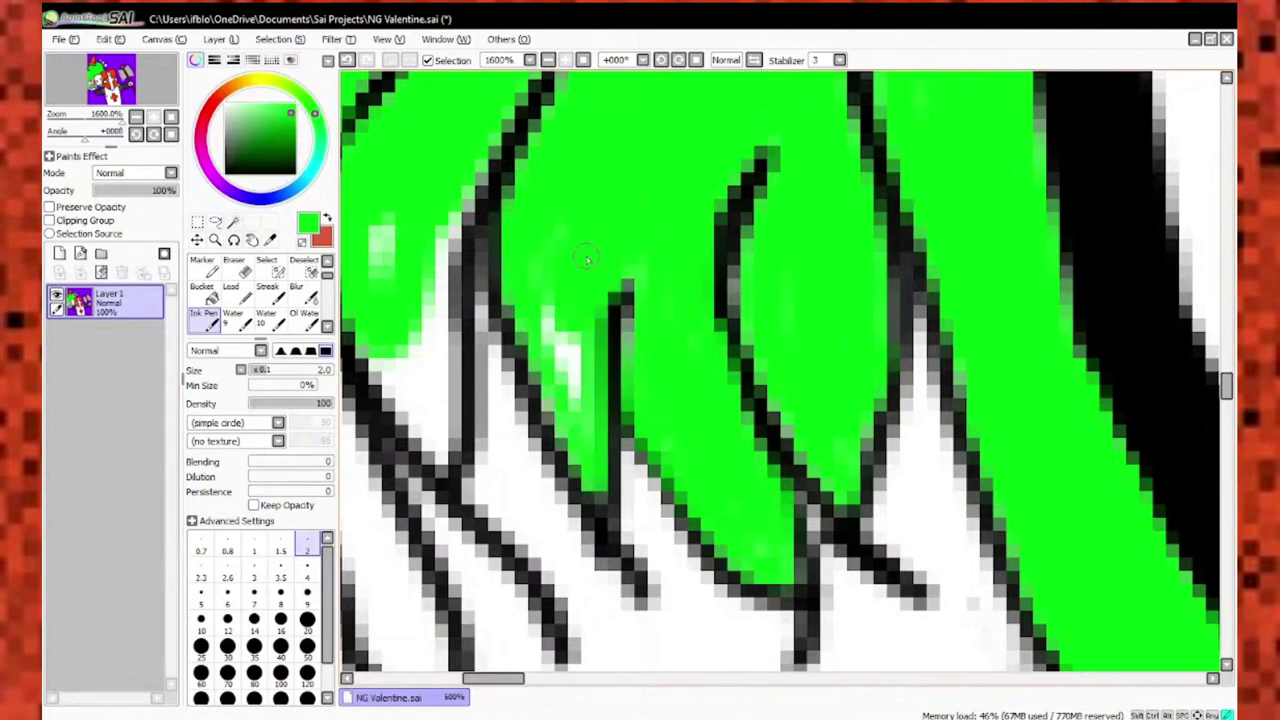
Fill the remaining narrow hair strands above the raised fist with green up to their outlines, using a size 2 brush.
drag(540, 290, 610, 480)
drag(600, 450, 720, 330)
drag(430, 250, 540, 570)
drag(455, 330, 550, 540)
mouse_move(520, 140)
mouse_down()
mouse_move(580, 380)
mouse_move(540, 160)
mouse_move(510, 320)
mouse_up()
drag(600, 180, 620, 470)
mouse_move(600, 300)
mouse_down()
mouse_move(708, 488)
mouse_move(682, 393)
mouse_up()
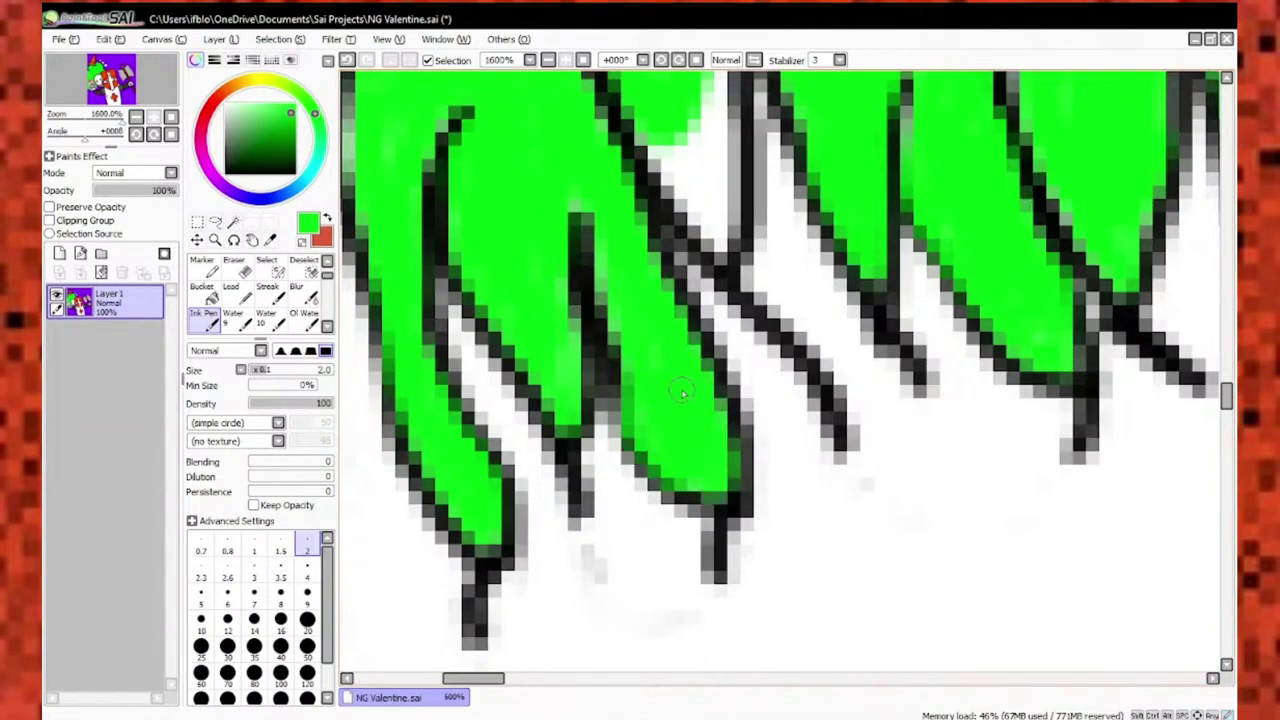
scroll(590, 228, down, 10)
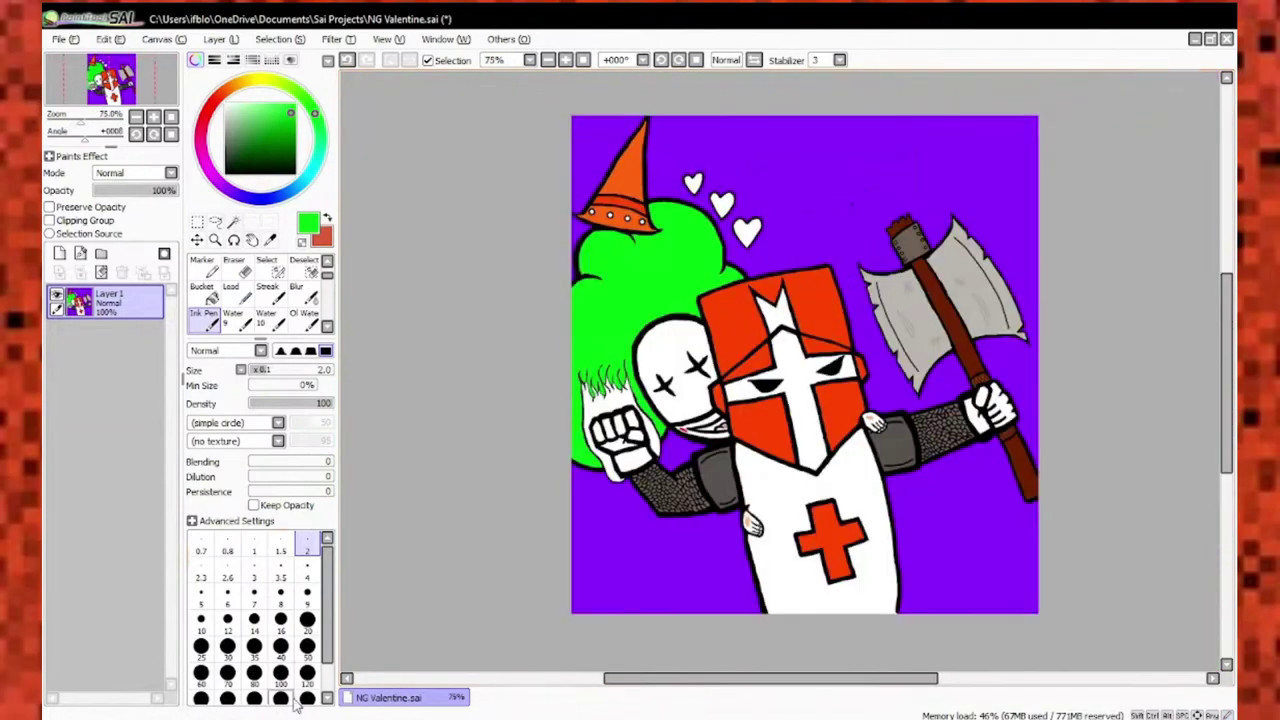
Paint the skull's upper lip and the corner of its mouth red with a size 4 brush.
click(307, 568)
scroll(720, 420, up, 8)
alt+click(610, 480)
scroll(610, 460, up, 2)
drag(950, 320, 522, 432)
scroll(909, 337, down, 2)
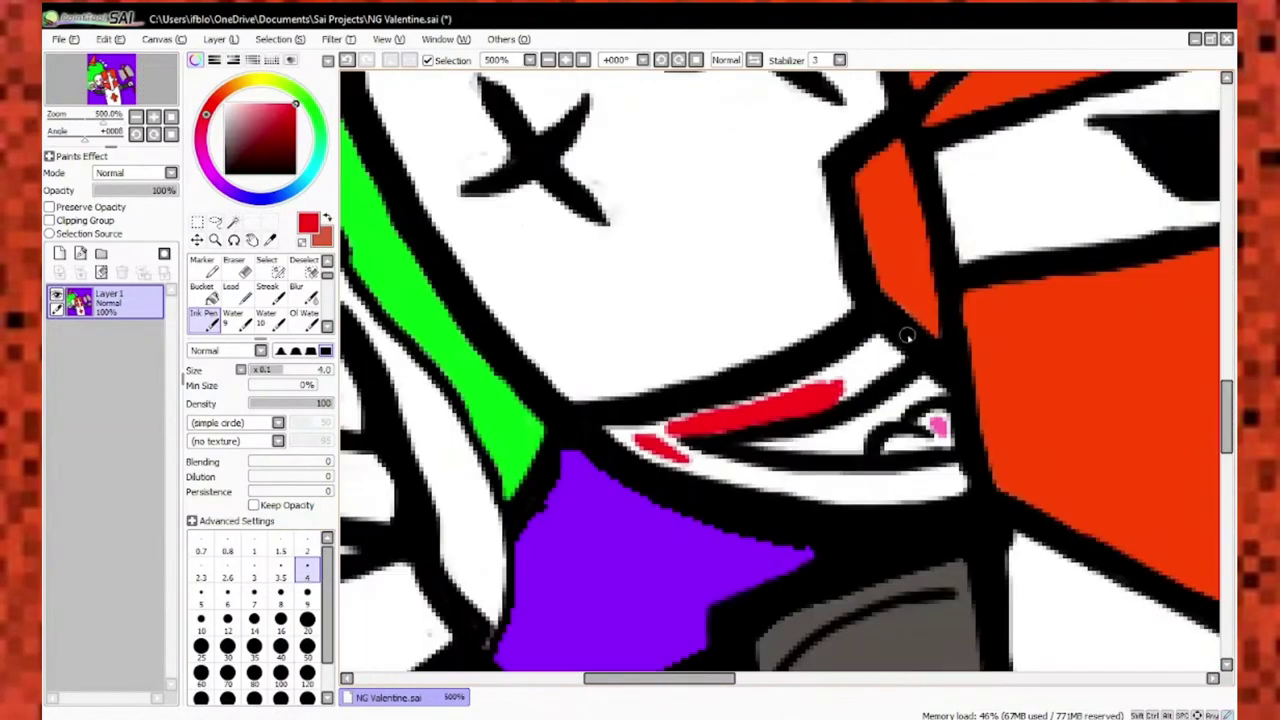
scroll(860, 290, up, 2)
scroll(800, 310, down, 1)
scroll(777, 329, up, 1)
mouse_move(777, 329)
mouse_down()
mouse_move(643, 457)
mouse_move(790, 533)
mouse_up()
Fill the rest of the skull's lips with red up to the helmet using a size 3 brush, and touch up their black outline.
click(254, 577)
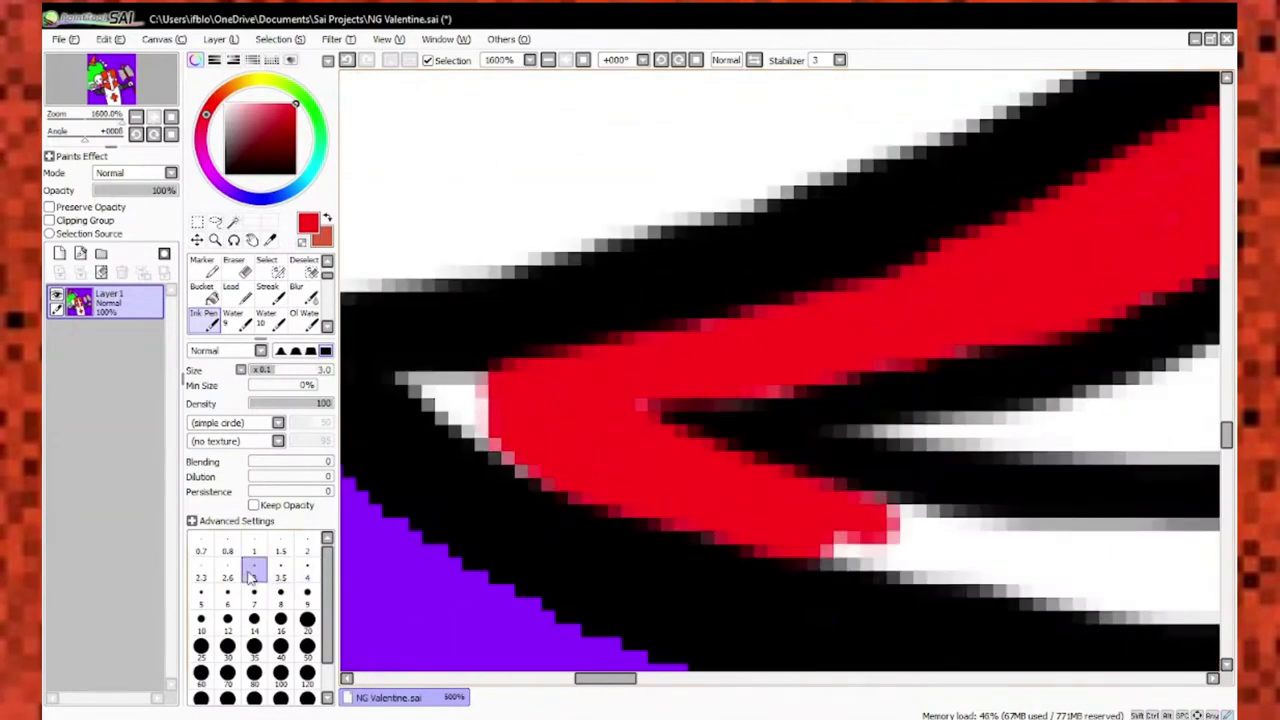
scroll(520, 420, down, 3)
scroll(520, 400, up, 3)
mouse_move(880, 480)
mouse_down()
mouse_move(500, 390)
mouse_move(860, 425)
mouse_move(1110, 425)
mouse_move(1025, 392)
mouse_up()
scroll(512, 396, down, 1)
scroll(1110, 425, up, 1)
scroll(820, 520, down, 3)
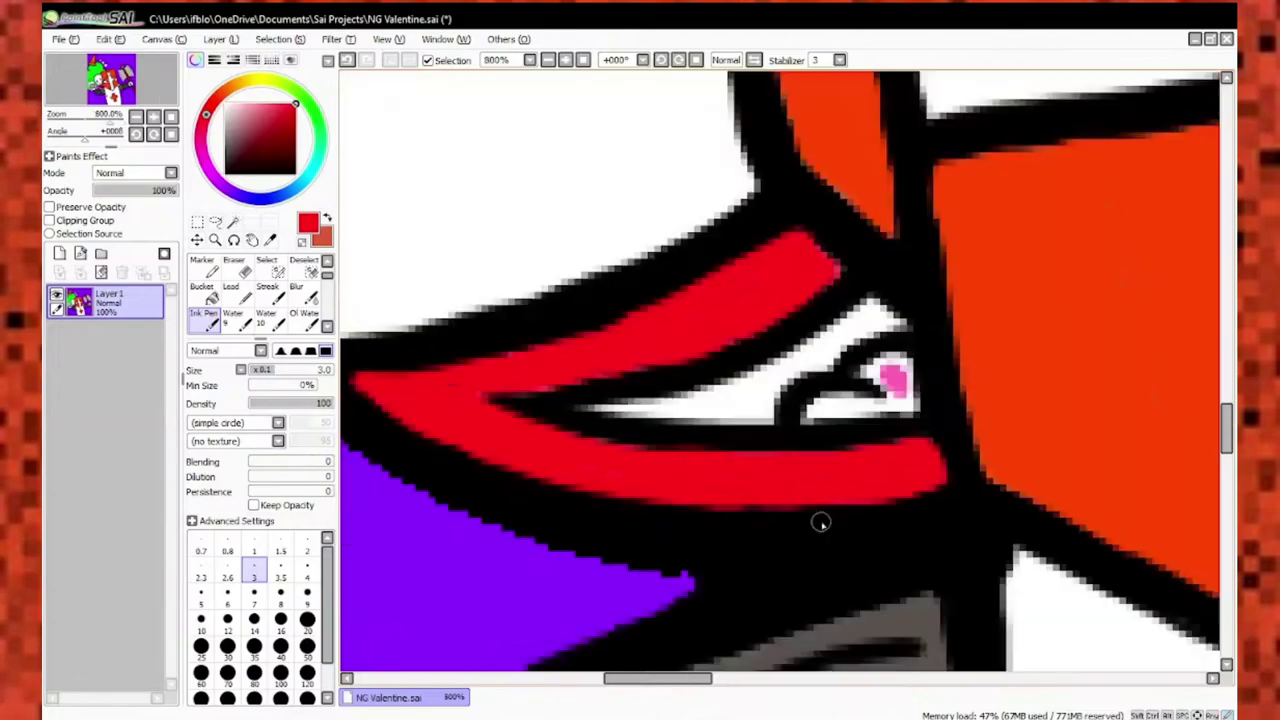
scroll(908, 480, up, 3)
alt+click(907, 494)
scroll(753, 369, down, 3)
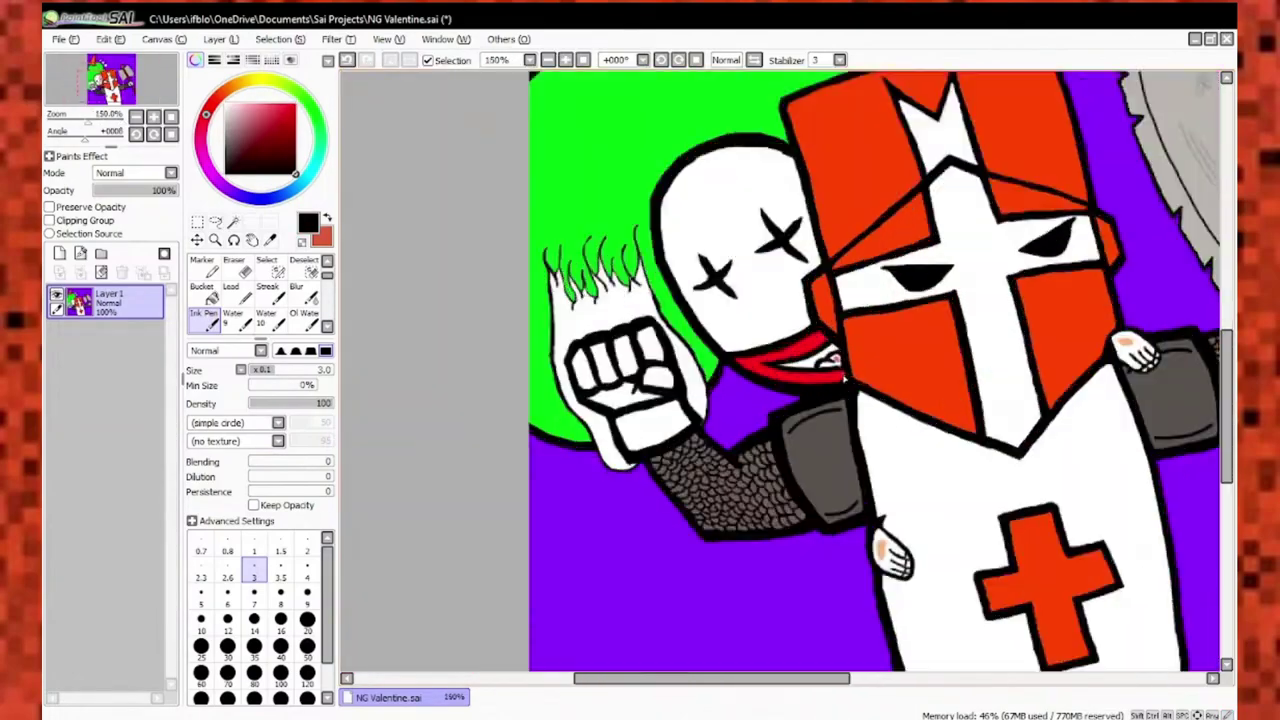
Fill the skull's tongue with pink using a size 2 brush and tidy its black outline.
scroll(744, 456, up, 3)
alt+click(744, 456)
key(bracketleft)
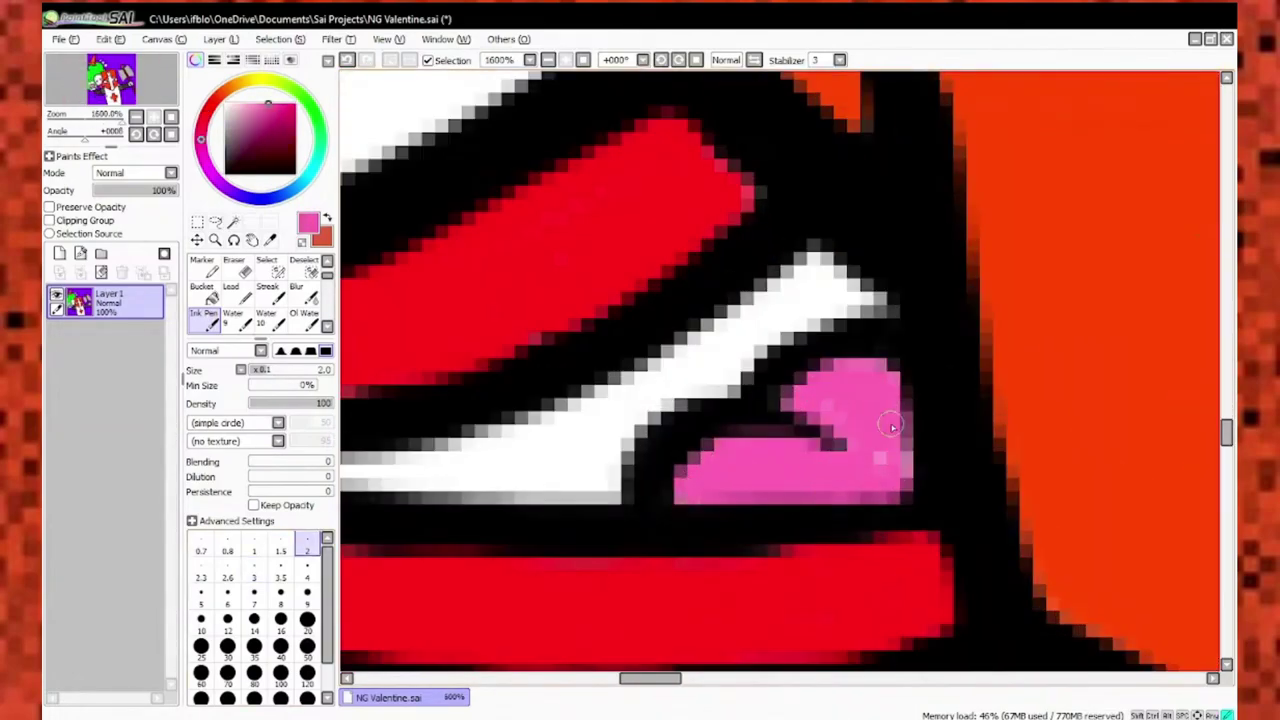
alt+click(537, 536)
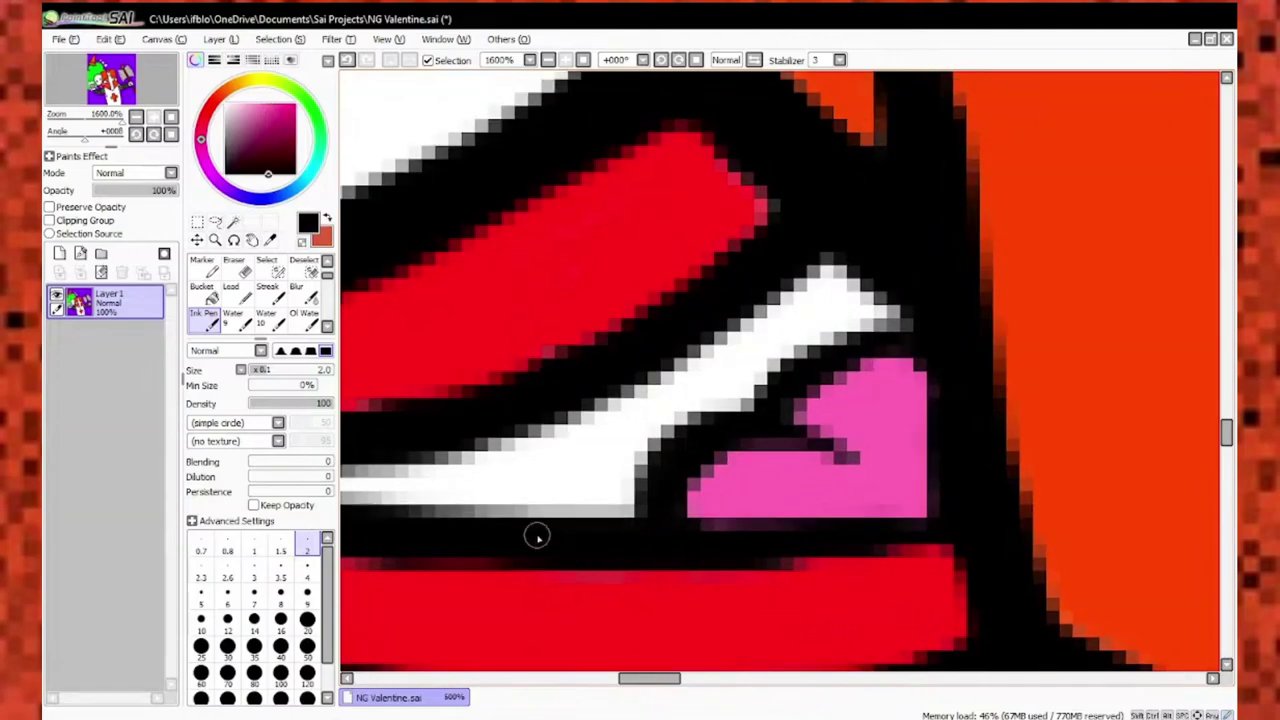
scroll(800, 440, down, 5)
Fill the inside of the skull's mouth around the tongue with dark red, using a size 0.7 brush.
scroll(576, 410, up, 3)
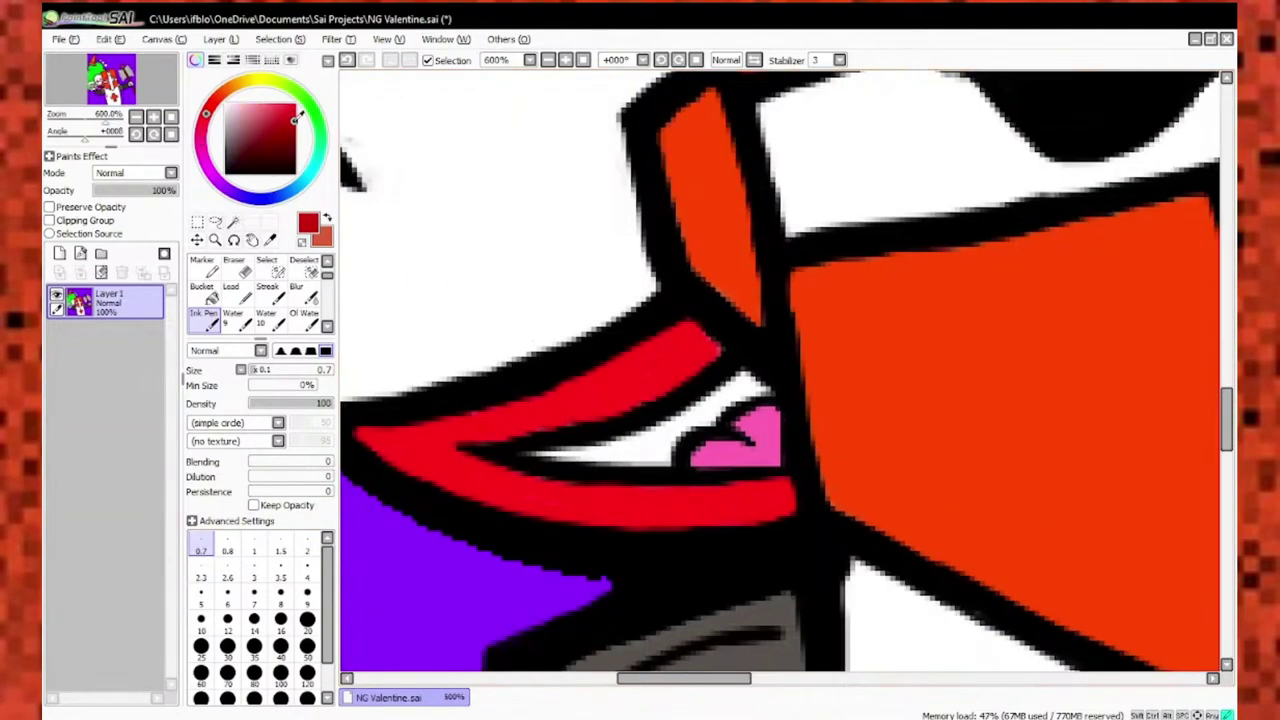
scroll(637, 437, up, 3)
drag(700, 445, 515, 494)
scroll(709, 427, down, 2)
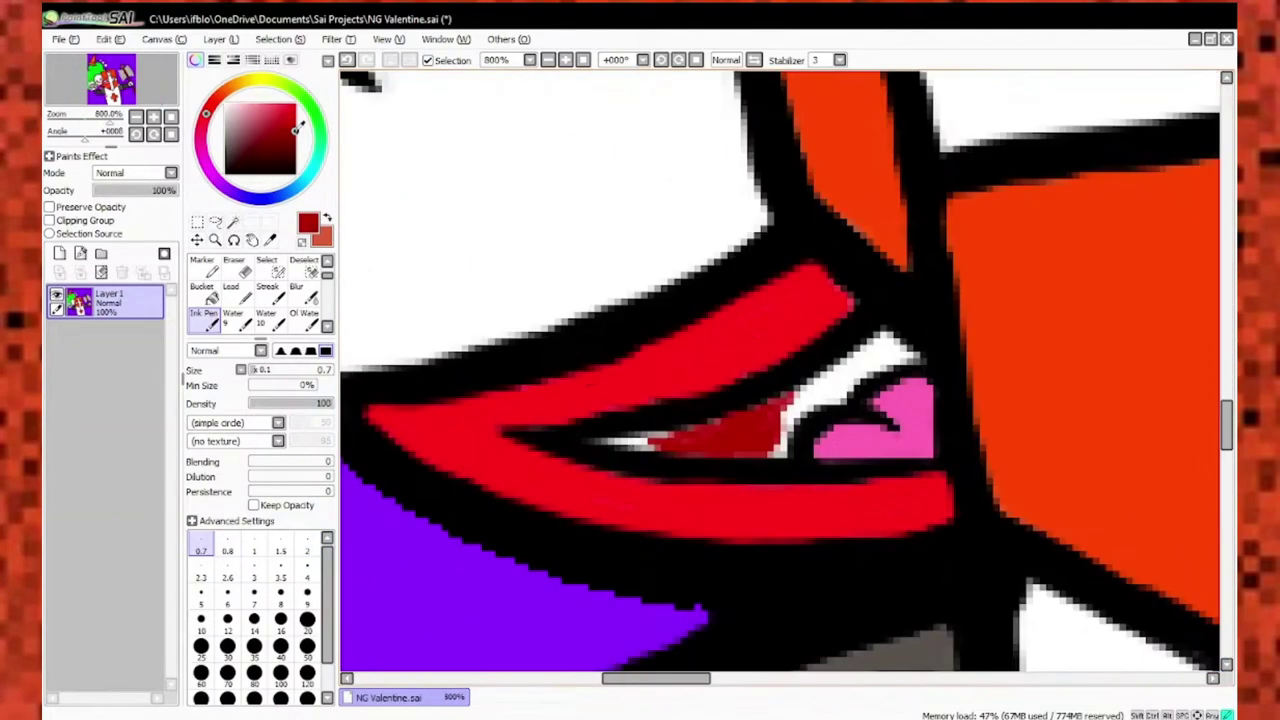
scroll(752, 437, up, 2)
mouse_move(640, 449)
mouse_down()
mouse_move(863, 371)
mouse_move(738, 434)
mouse_move(942, 281)
mouse_move(772, 454)
mouse_move(979, 310)
mouse_move(820, 442)
mouse_up()
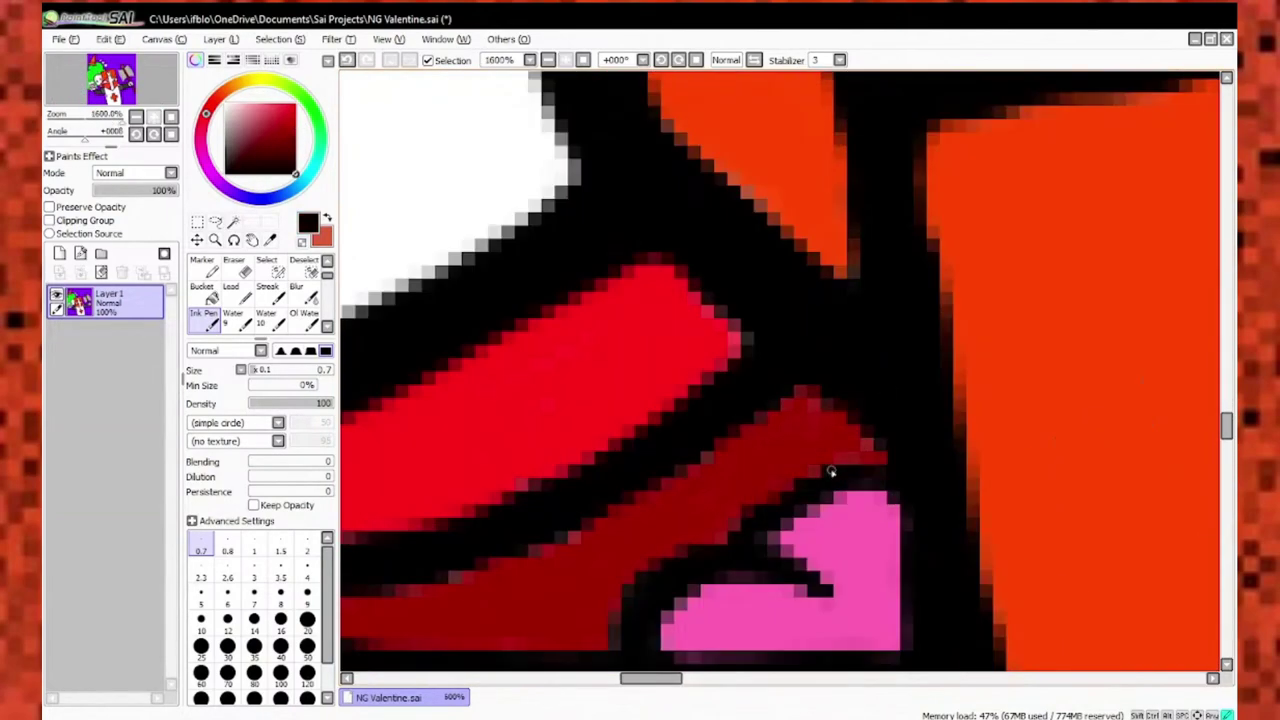
Touch up the dark red mouth interior above the tongue and its black edges with the size 0.7 brush.
scroll(830, 471, down, 6)
scroll(500, 380, up, 6)
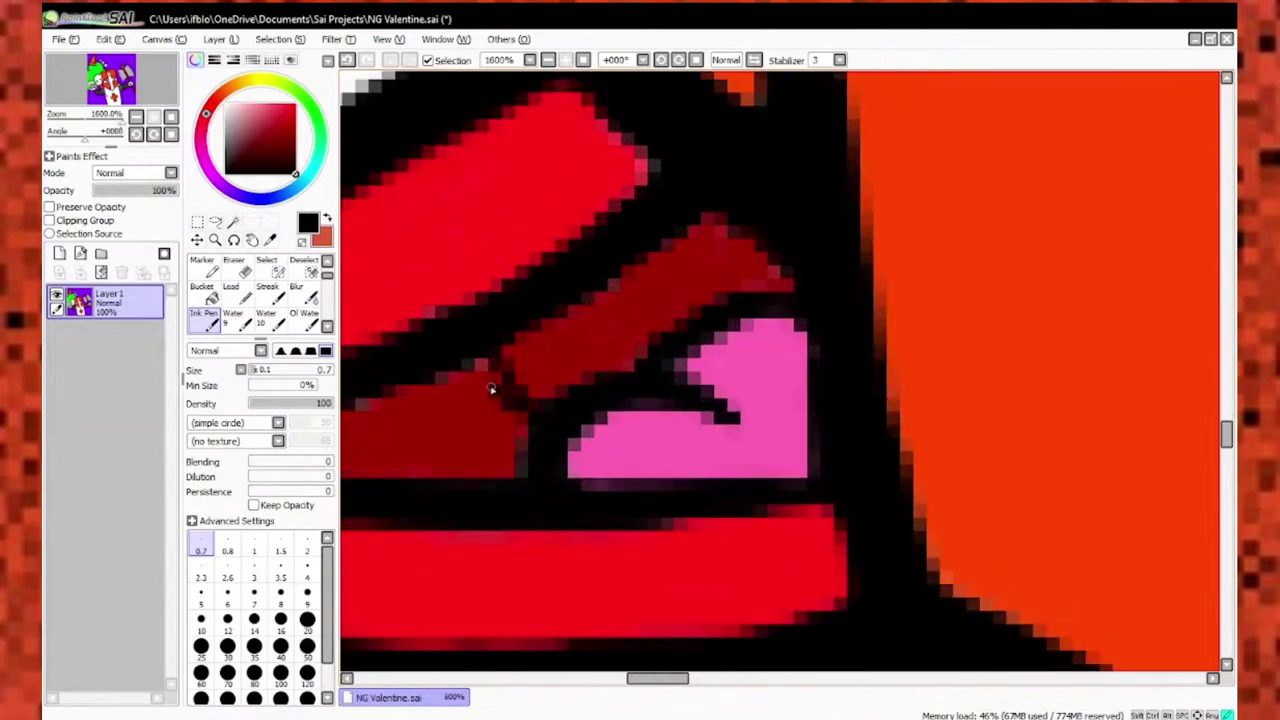
alt+click(633, 323)
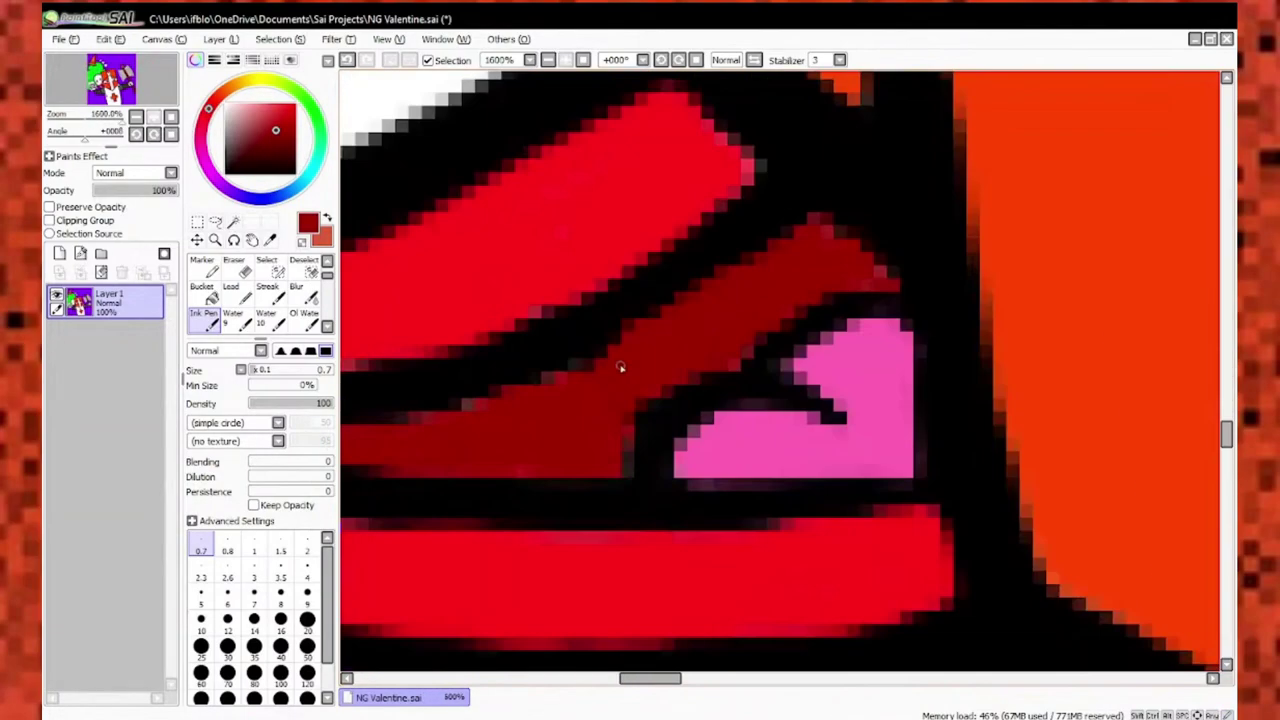
scroll(731, 320, down, 5)
scroll(603, 432, up, 4)
alt+click(603, 432)
scroll(603, 432, down, 8)
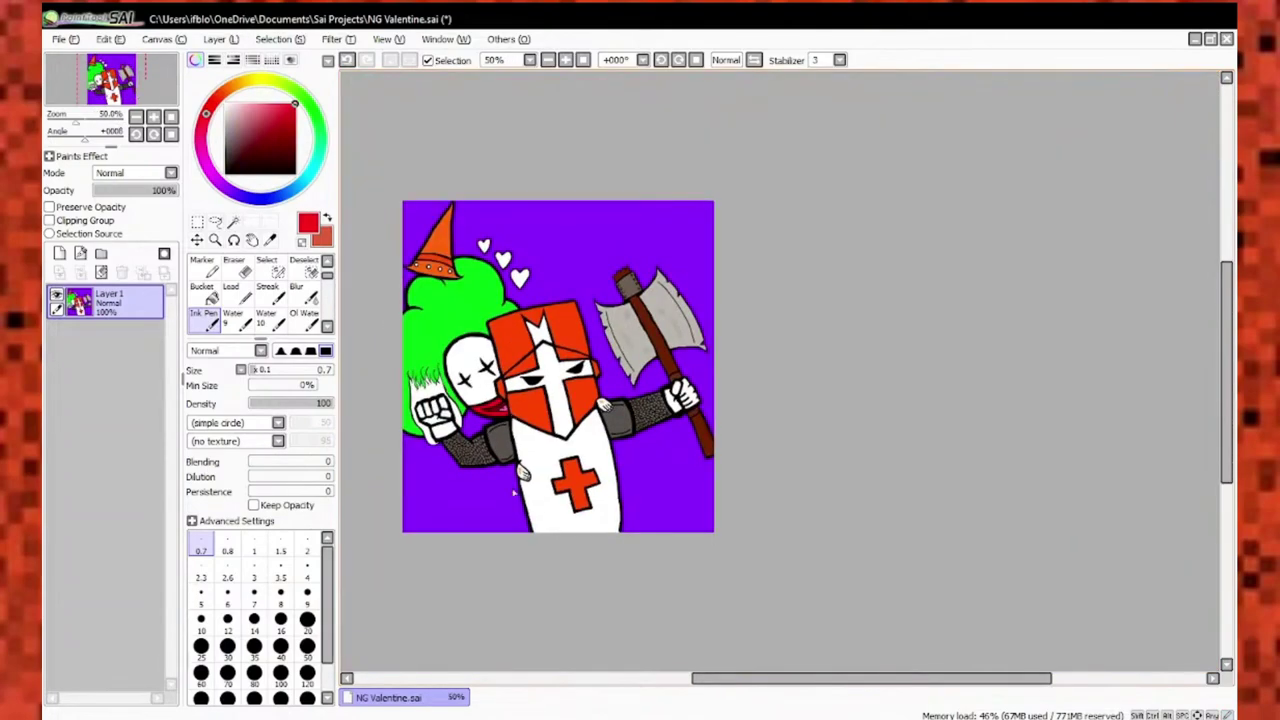
Fill the small hand on the side of the knight's tunic with a peach skin tone, using a size 2 brush.
scroll(420, 425, up, 9)
alt+click(600, 340)
mouse_move(560, 300)
mouse_down()
mouse_move(579, 276)
mouse_move(523, 405)
mouse_move(629, 355)
mouse_move(633, 222)
mouse_move(693, 358)
mouse_move(586, 243)
mouse_up()
drag(667, 576, 587, 356)
mouse_move(740, 420)
mouse_down()
mouse_move(587, 356)
mouse_move(760, 340)
mouse_move(620, 196)
mouse_up()
drag(727, 407, 520, 500)
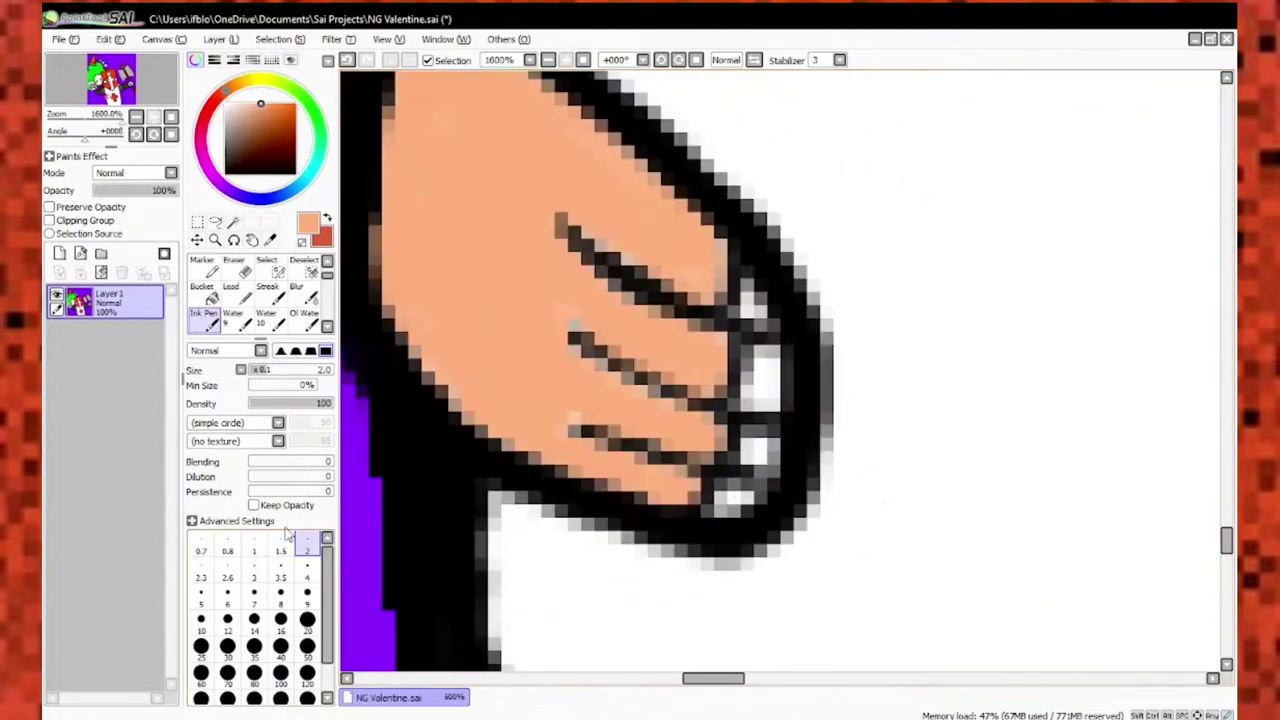
Redraw the black finger lines on the tunic hand and touch up its peach skin with a size 0.7 brush.
drag(702, 406, 645, 455)
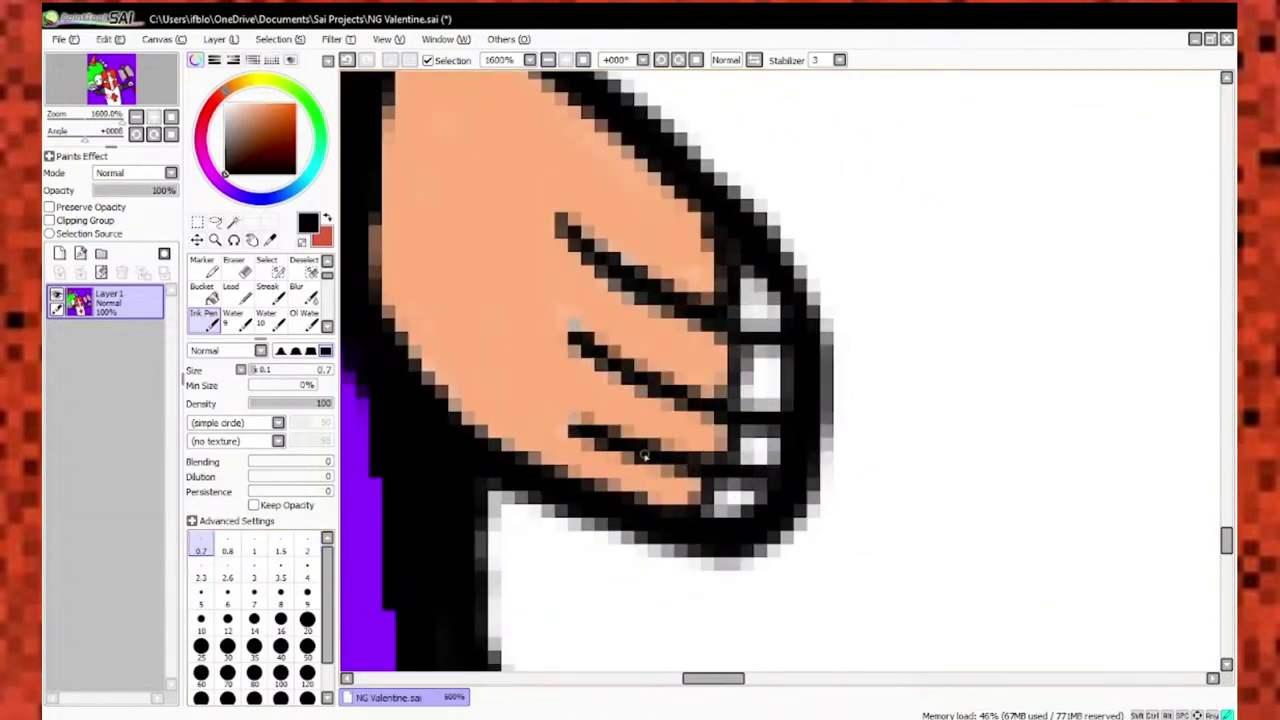
scroll(450, 541, down, 3)
scroll(450, 541, up, 3)
scroll(600, 400, down, 4)
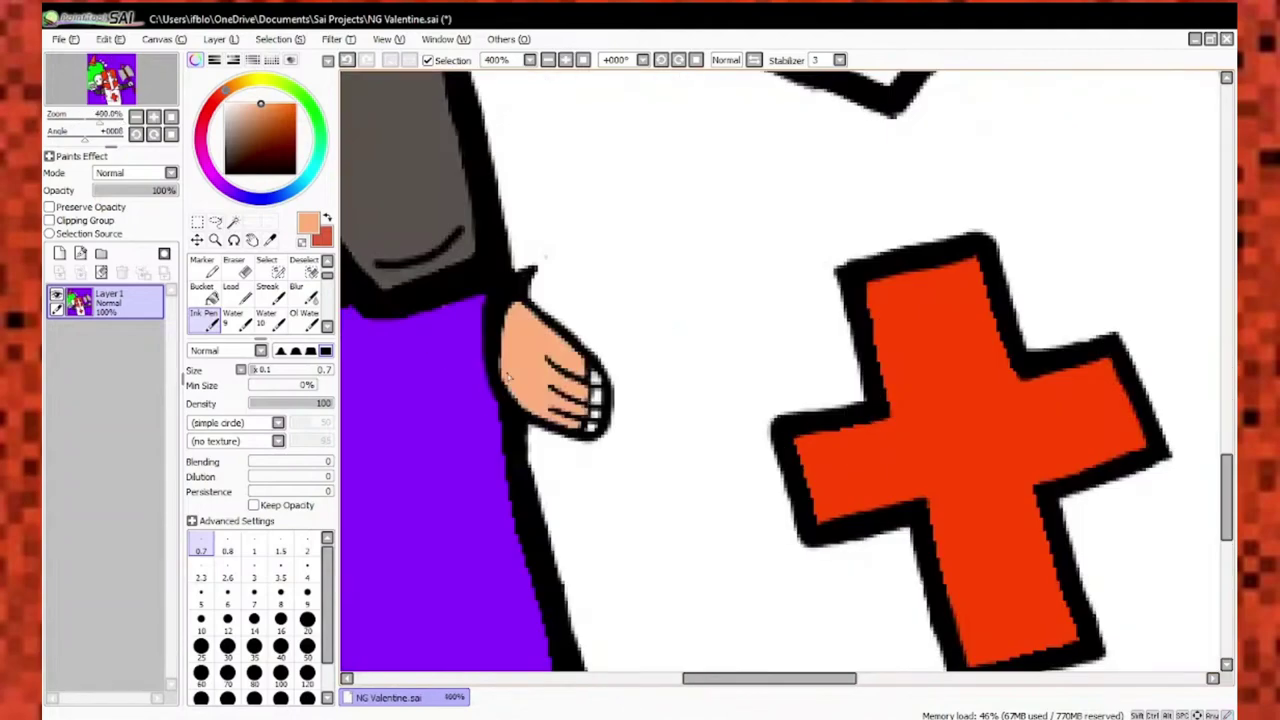
Colour the hand on the knight's shoulder peach and redraw its finger lines in black, refining details at brush size 0.7.
scroll(497, 261, up, 4)
mouse_move(497, 261)
mouse_down()
mouse_move(515, 323)
mouse_move(630, 209)
mouse_move(538, 209)
mouse_move(543, 373)
mouse_move(677, 452)
mouse_move(591, 349)
mouse_move(738, 296)
mouse_up()
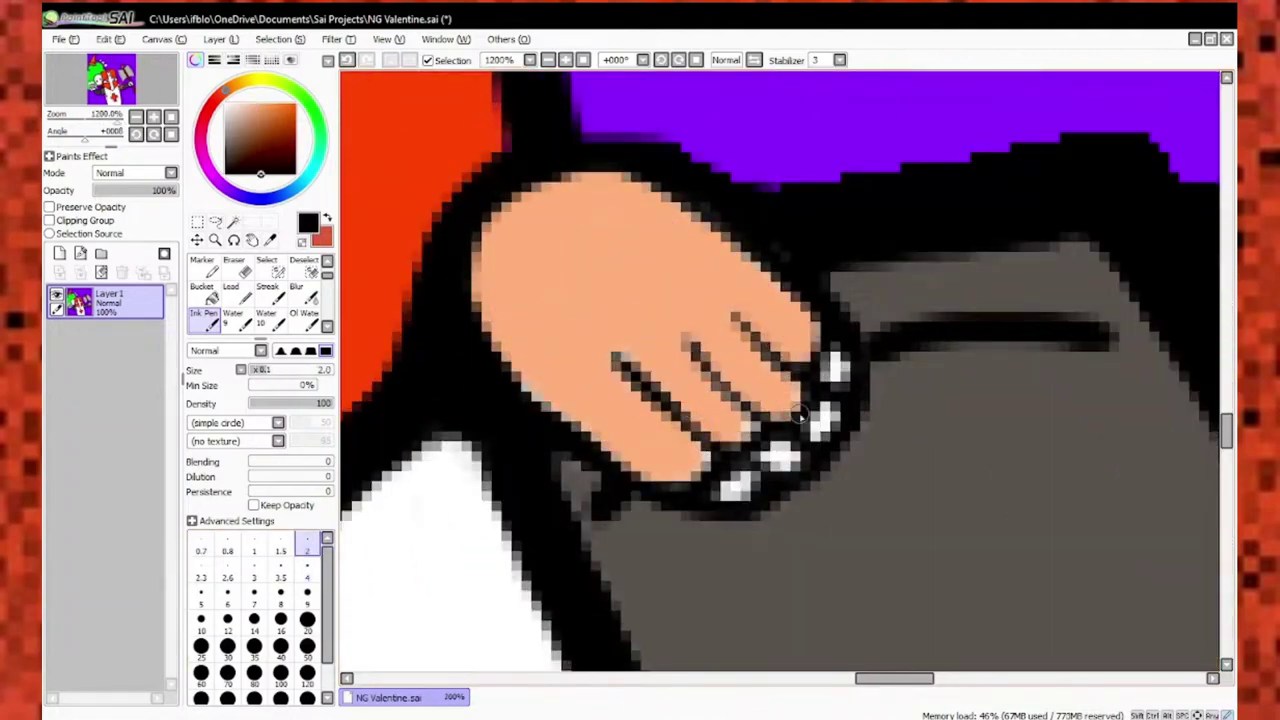
scroll(816, 358, down, 3)
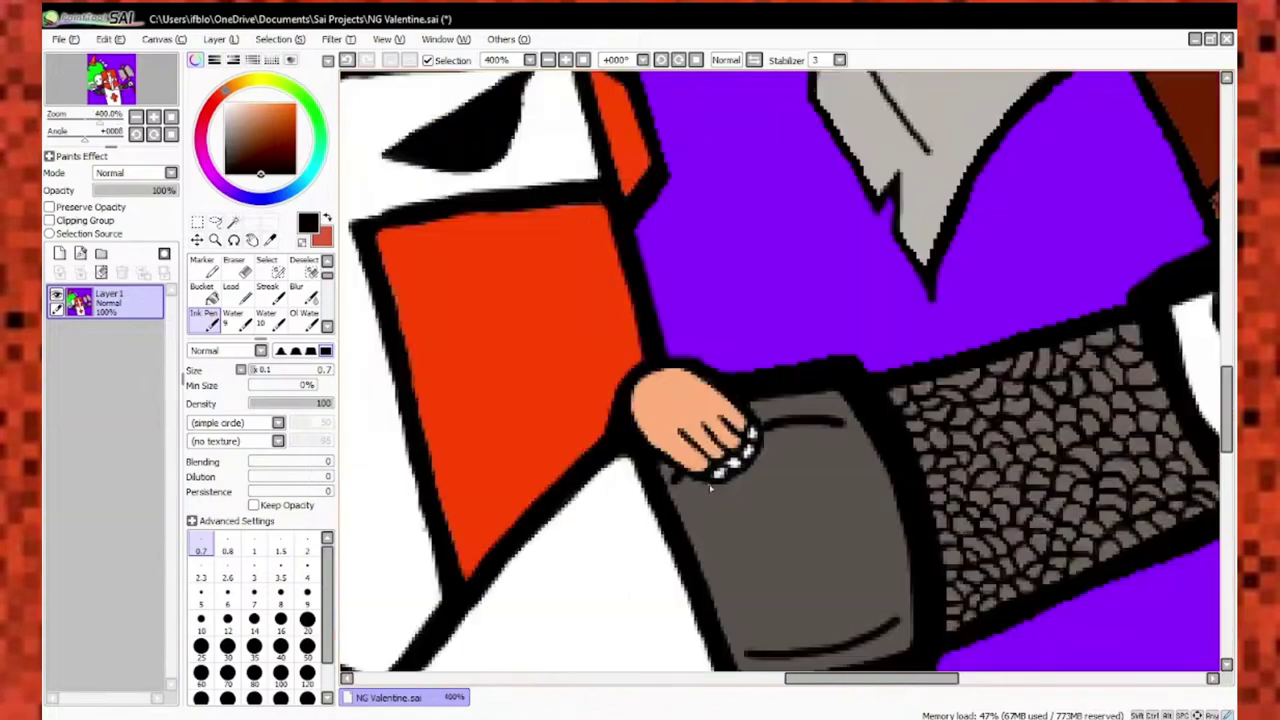
scroll(697, 325, up, 3)
scroll(772, 280, down, 3)
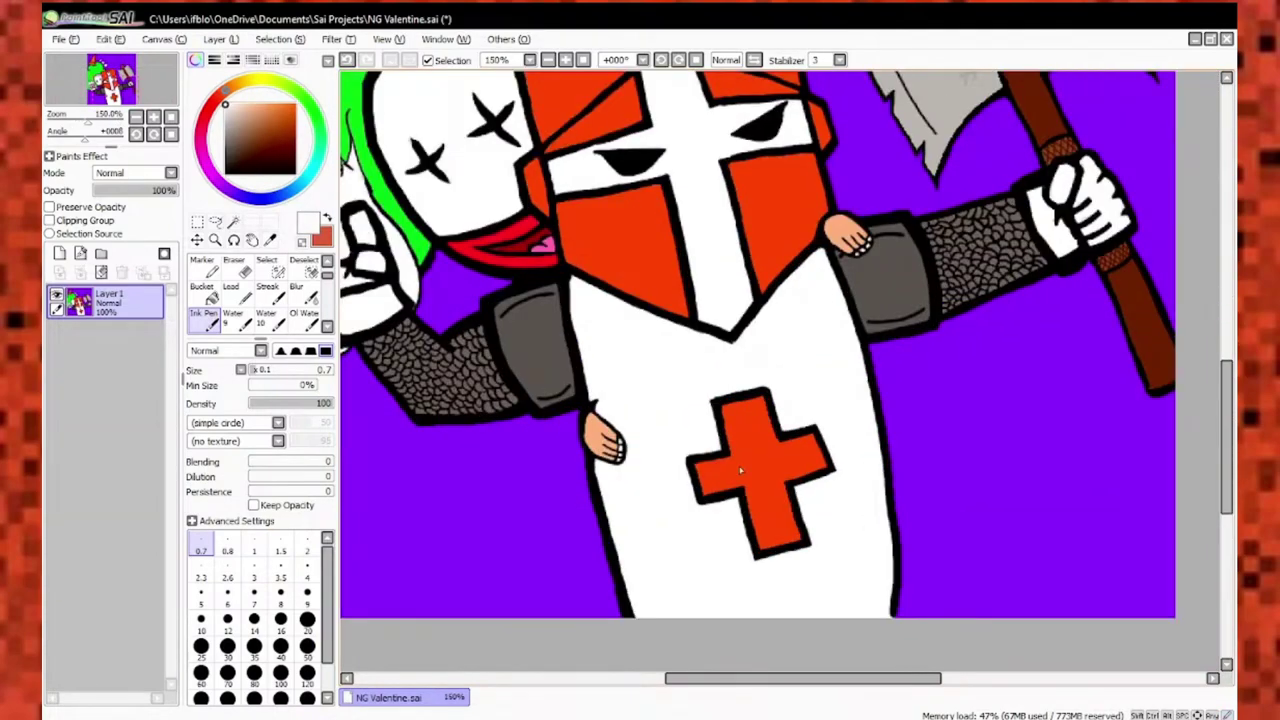
Paint the fingernails on both small hands orange with a size 0.7 brush.
alt+click(737, 466)
scroll(600, 640, up, 3)
click(655, 300)
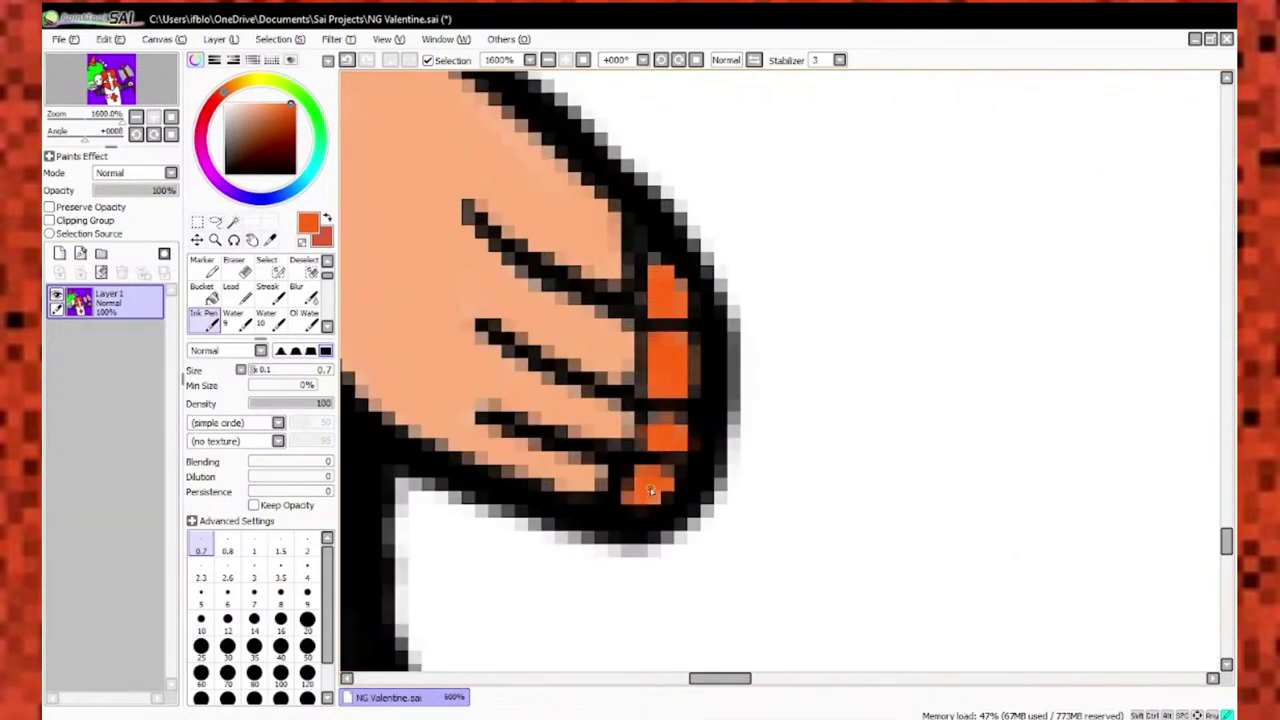
scroll(650, 490, down, 3)
scroll(757, 440, up, 3)
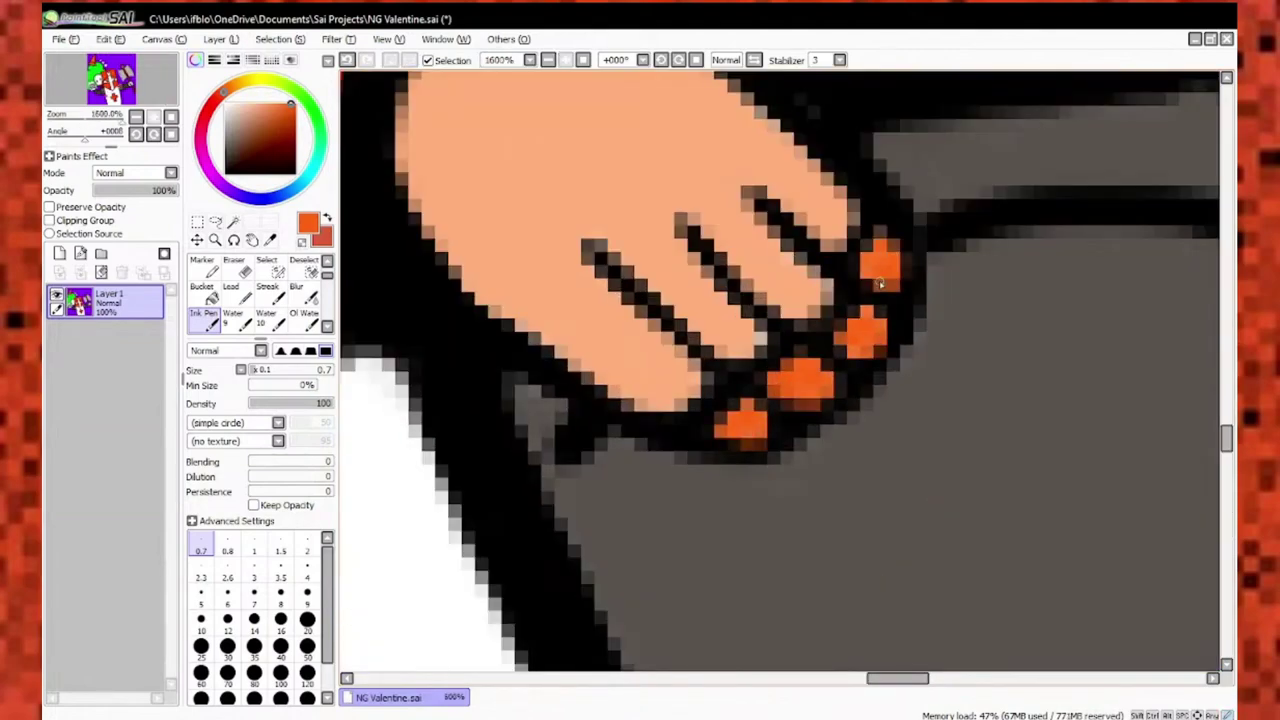
scroll(880, 284, down, 3)
Sharpen the black outlines between the orange fingernails on both small hands with the size 0.7 brush.
scroll(898, 402, up, 3)
alt+click(898, 402)
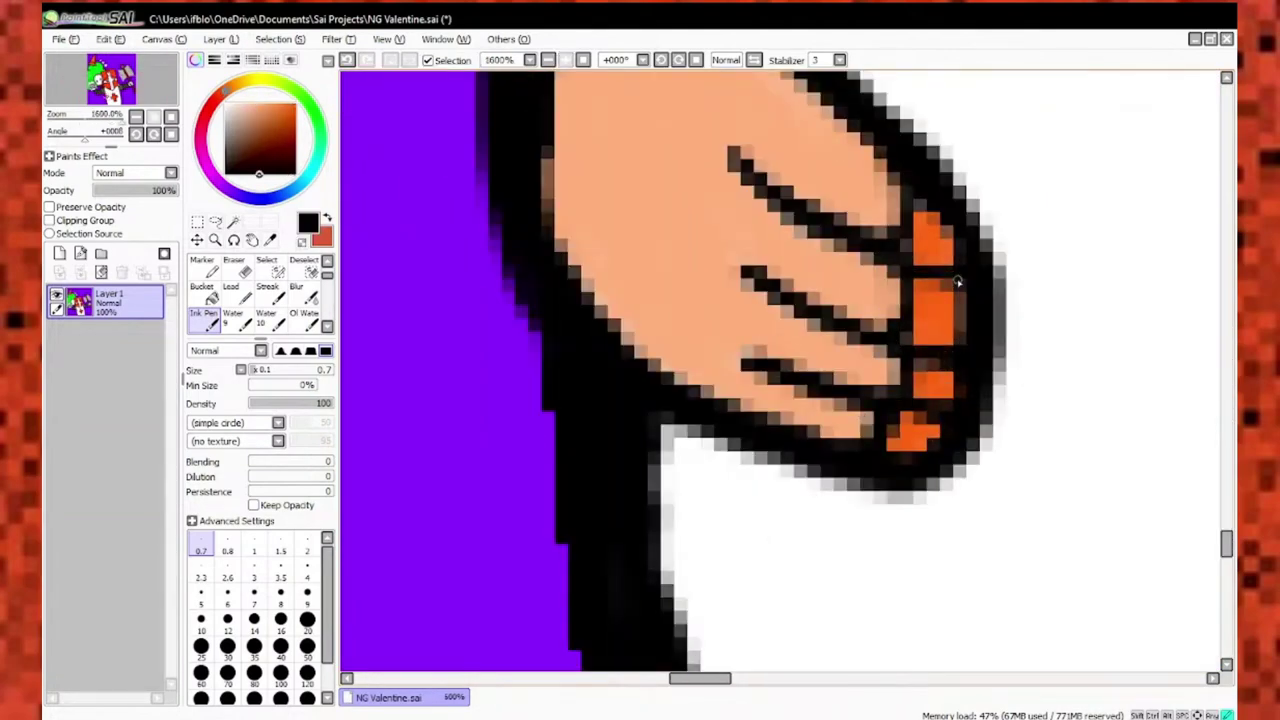
scroll(957, 283, down, 3)
scroll(755, 310, up, 3)
alt+click(755, 310)
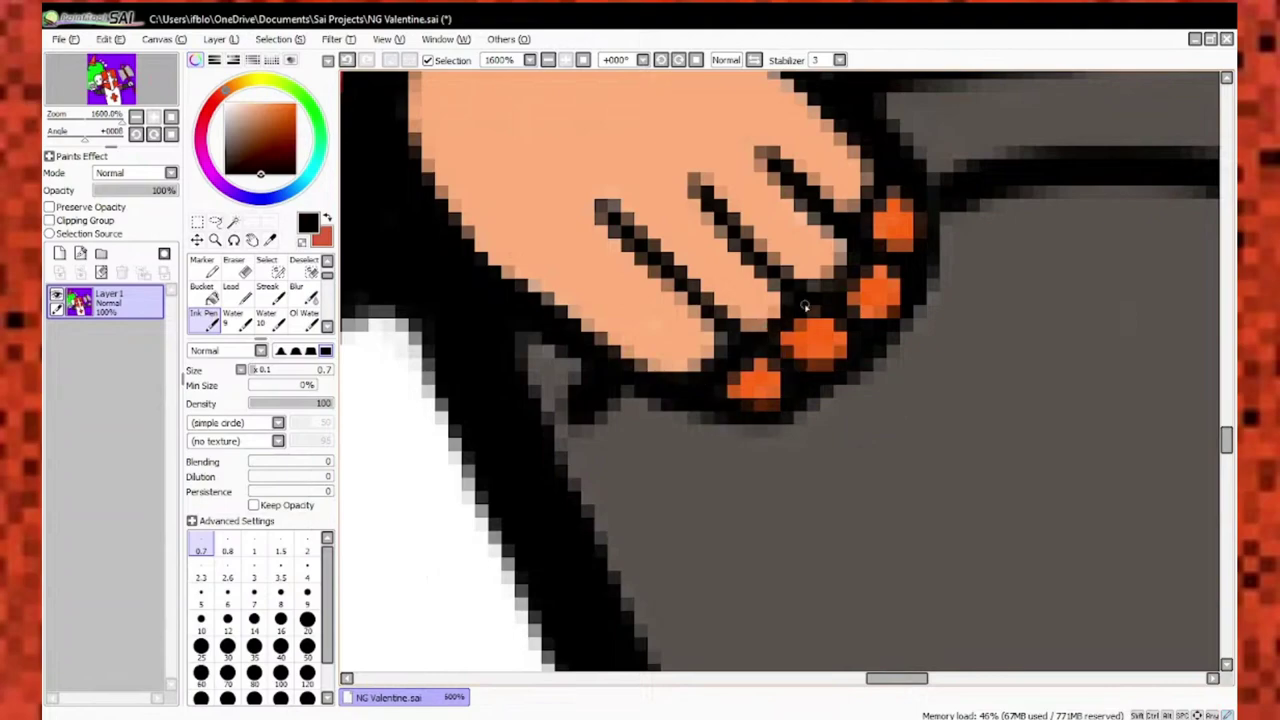
scroll(876, 178, down, 6)
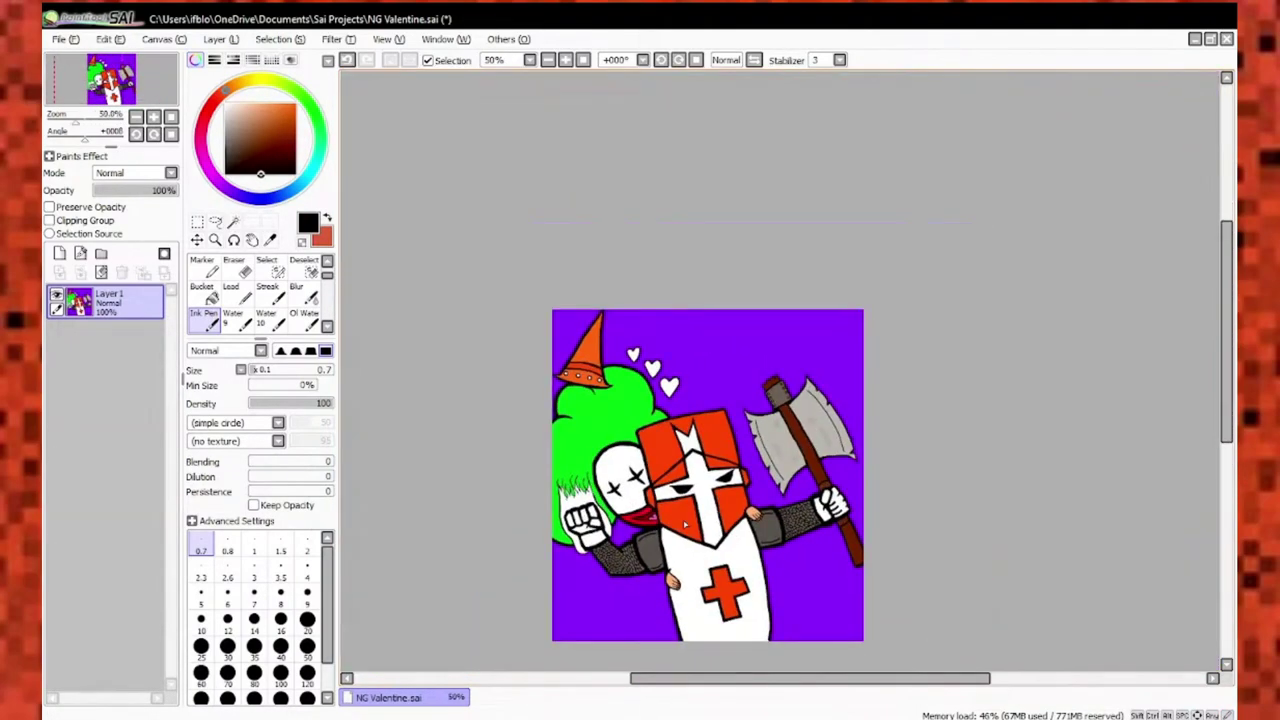
scroll(685, 524, up, 4)
alt+click(685, 524)
scroll(600, 528, down, 3)
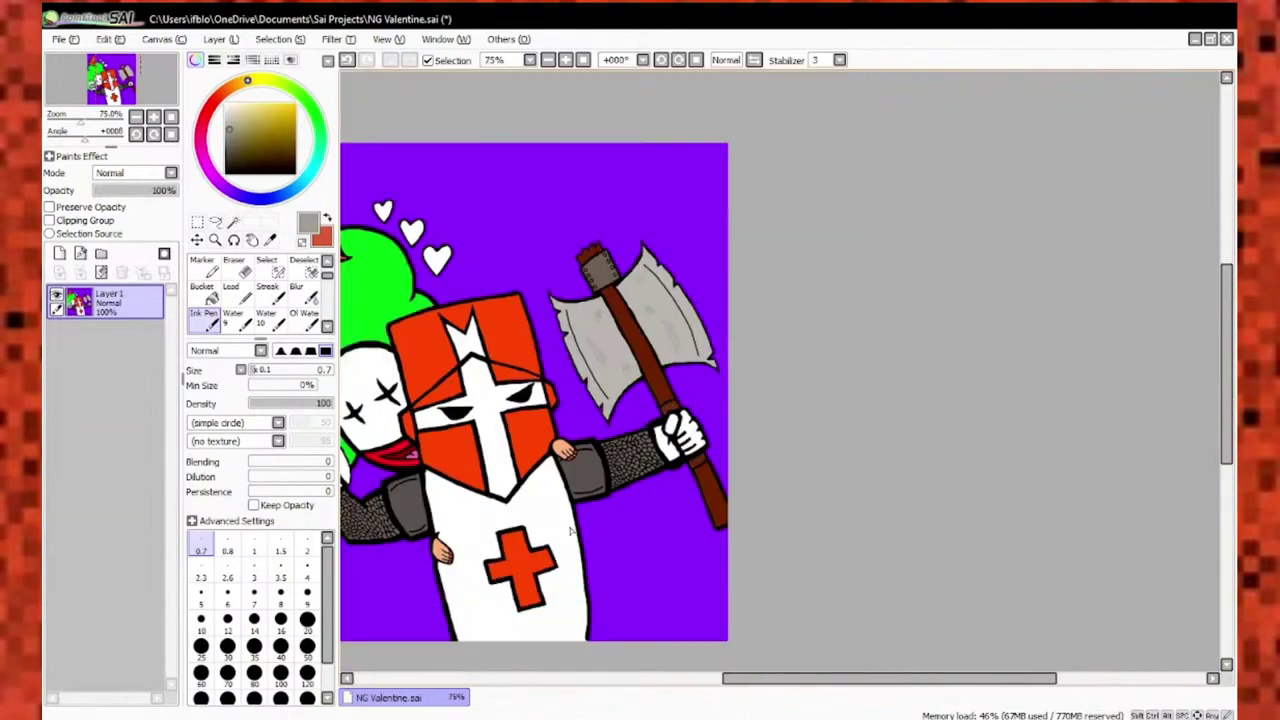
Touch up the rounded lobes of the hearts with black outlines and white interiors, using the size 0.7 brush.
scroll(428, 330, up, 8)
alt+click(428, 330)
scroll(455, 353, down, 4)
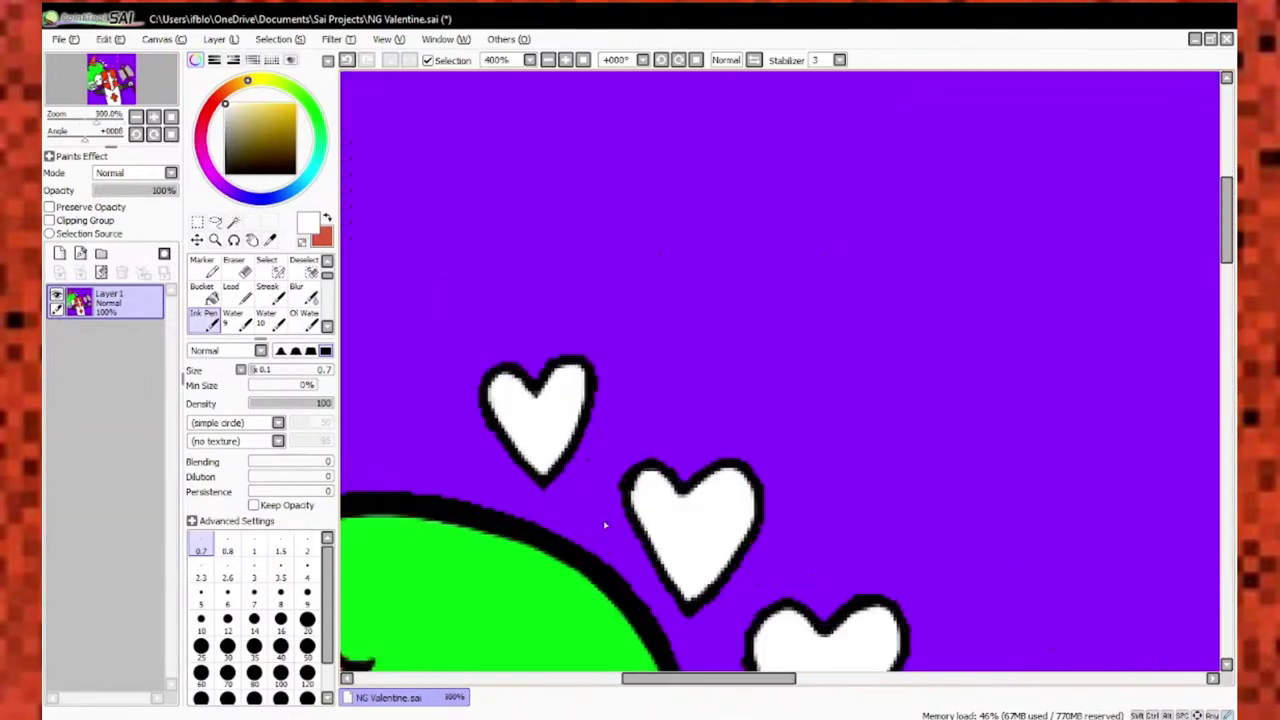
scroll(695, 335, up, 3)
alt+click(695, 335)
scroll(605, 363, up, 2)
alt+click(718, 309)
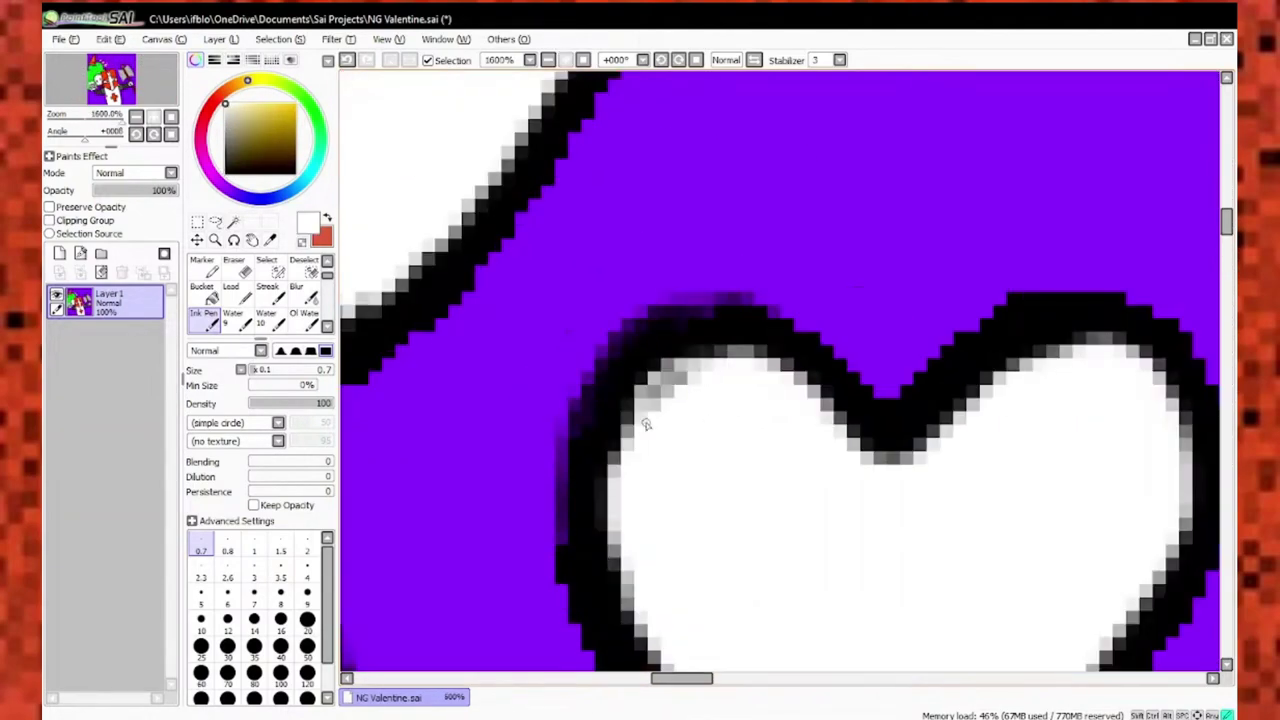
scroll(646, 424, down, 2)
alt+click(634, 457)
Extend the bottom points of the hearts with thin black tips.
scroll(634, 457, down, 4)
scroll(634, 466, up, 4)
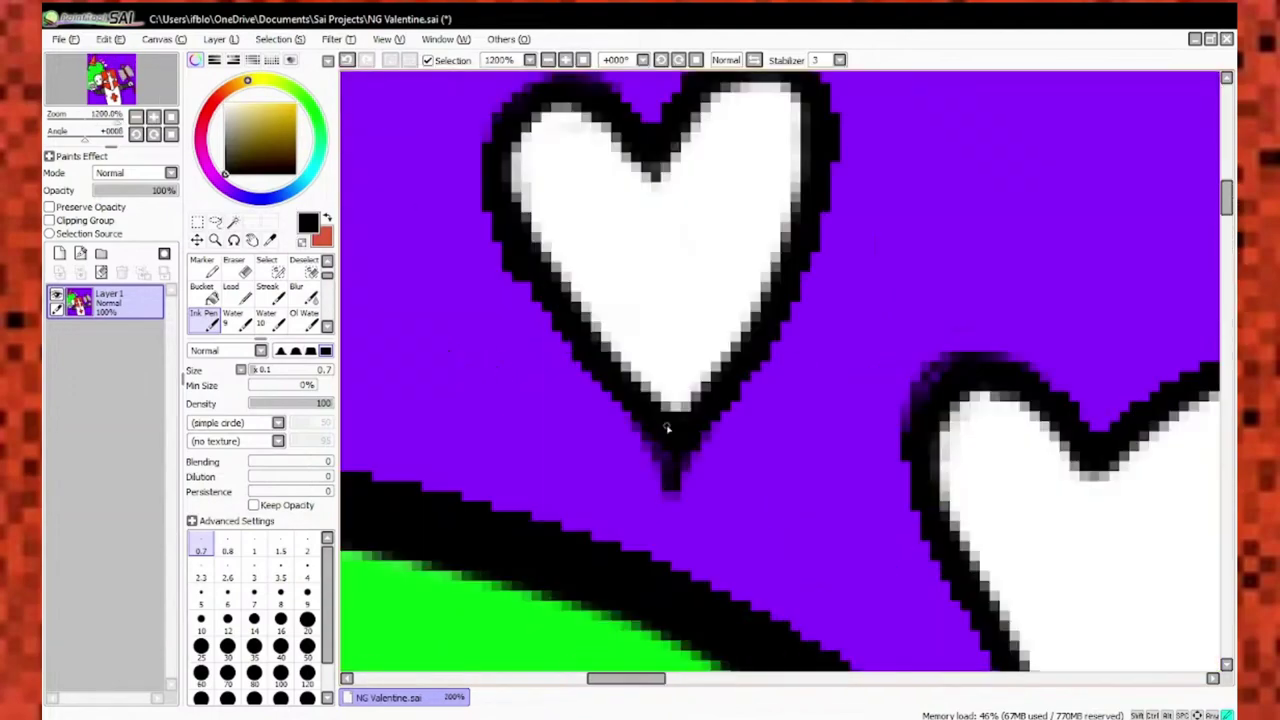
scroll(667, 428, up, 1)
scroll(780, 503, down, 6)
scroll(780, 503, up, 1)
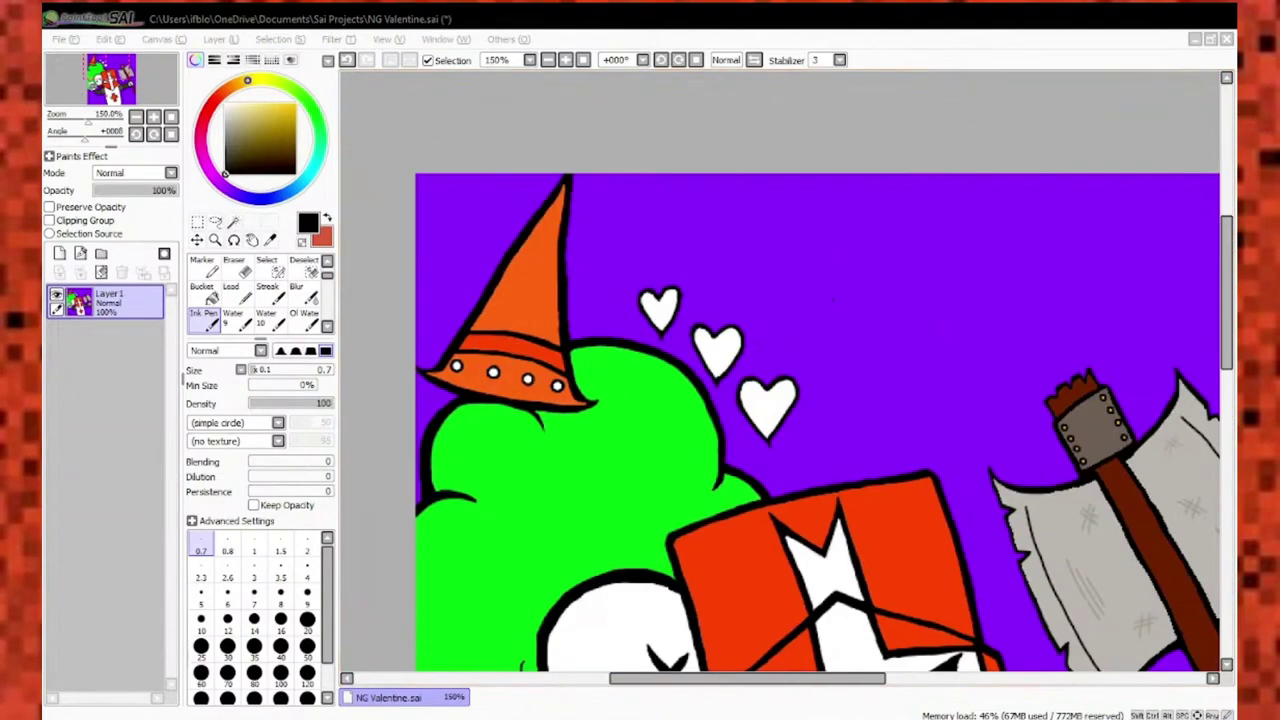
Smooth the middle heart's inner edge with white and its outer line with black at brush size 0.7.
scroll(549, 268, up, 4)
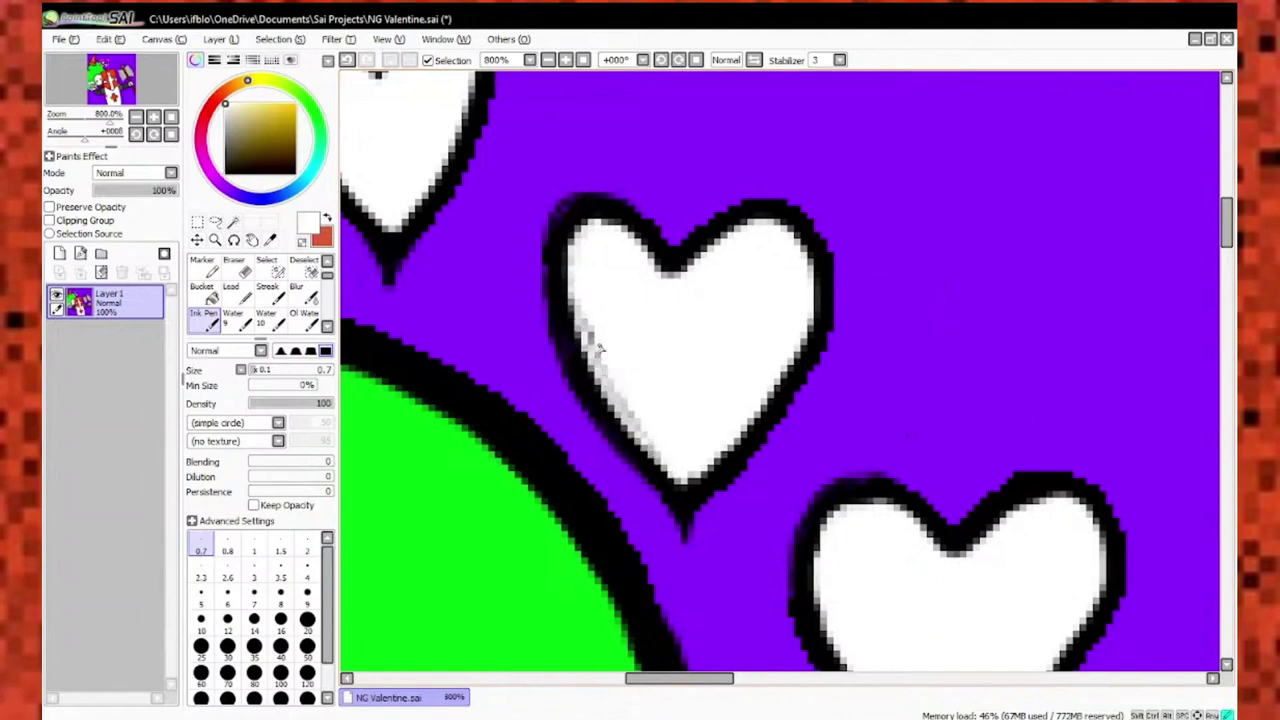
scroll(675, 483, up, 4)
scroll(612, 244, down, 3)
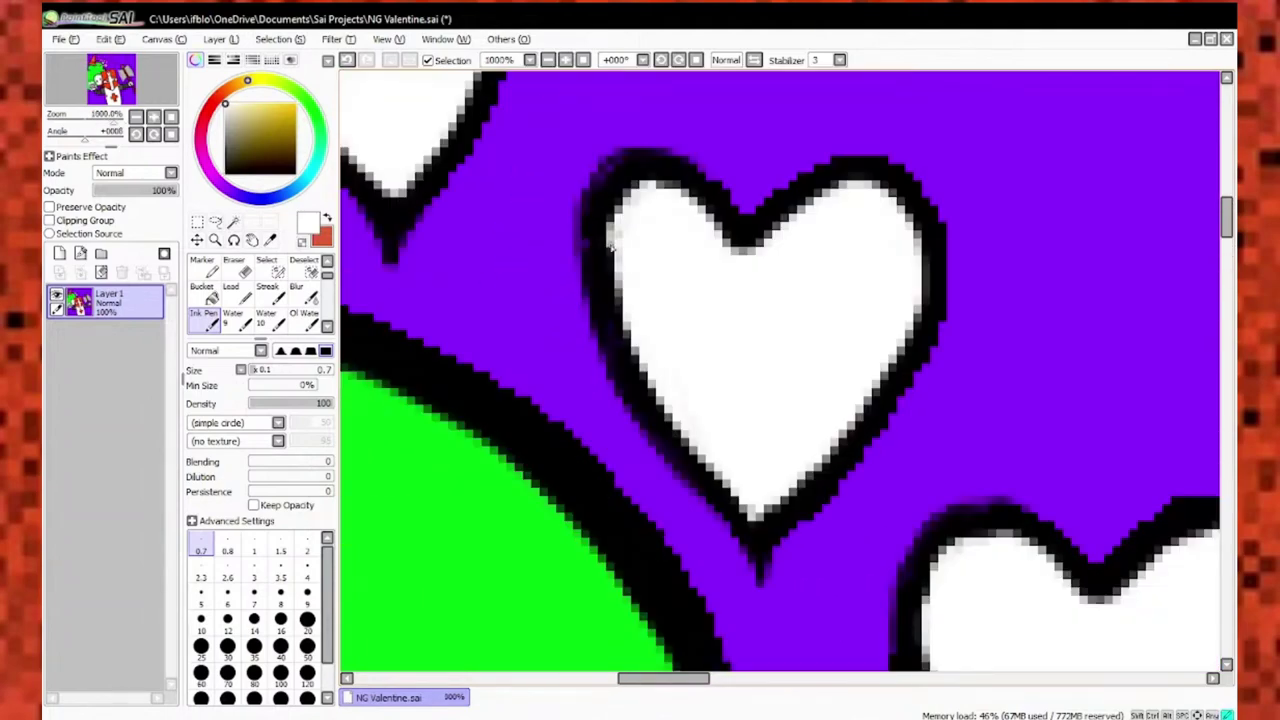
alt+click(617, 175)
scroll(594, 371, down, 3)
Draw small curved black tails at the bottom points of the hearts.
scroll(580, 346, up, 3)
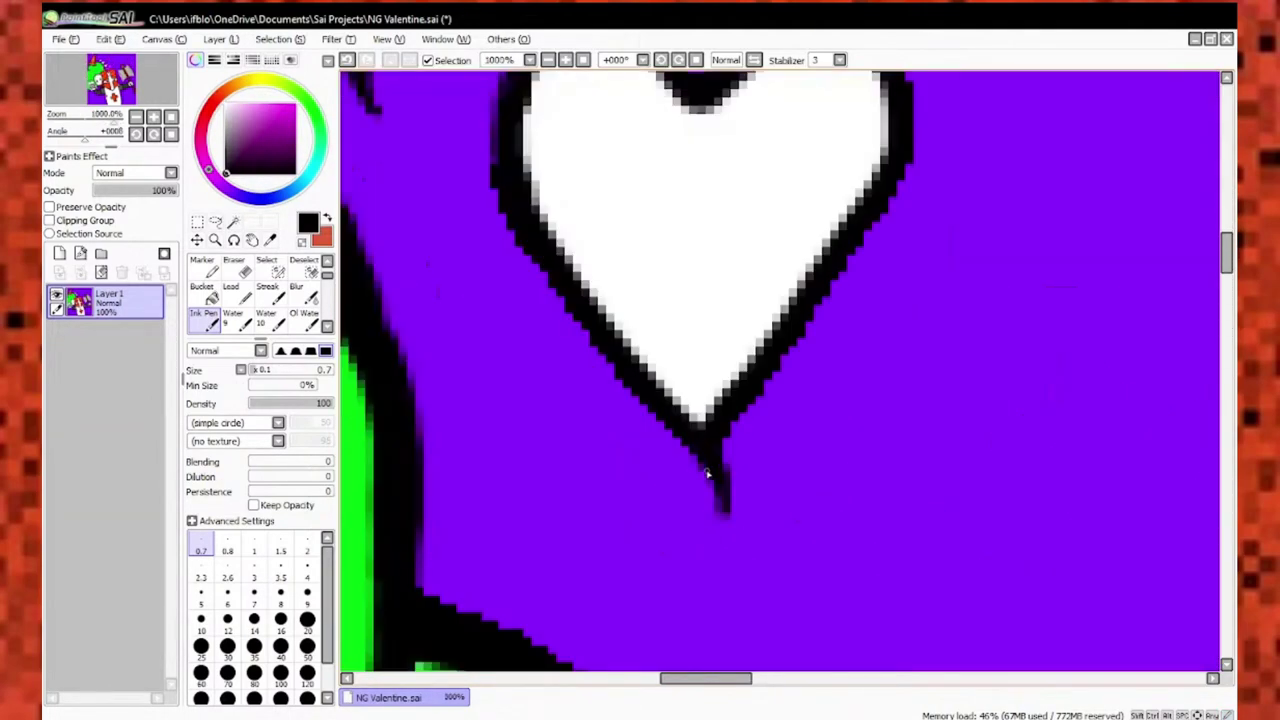
scroll(713, 443, down, 1)
scroll(702, 269, down, 6)
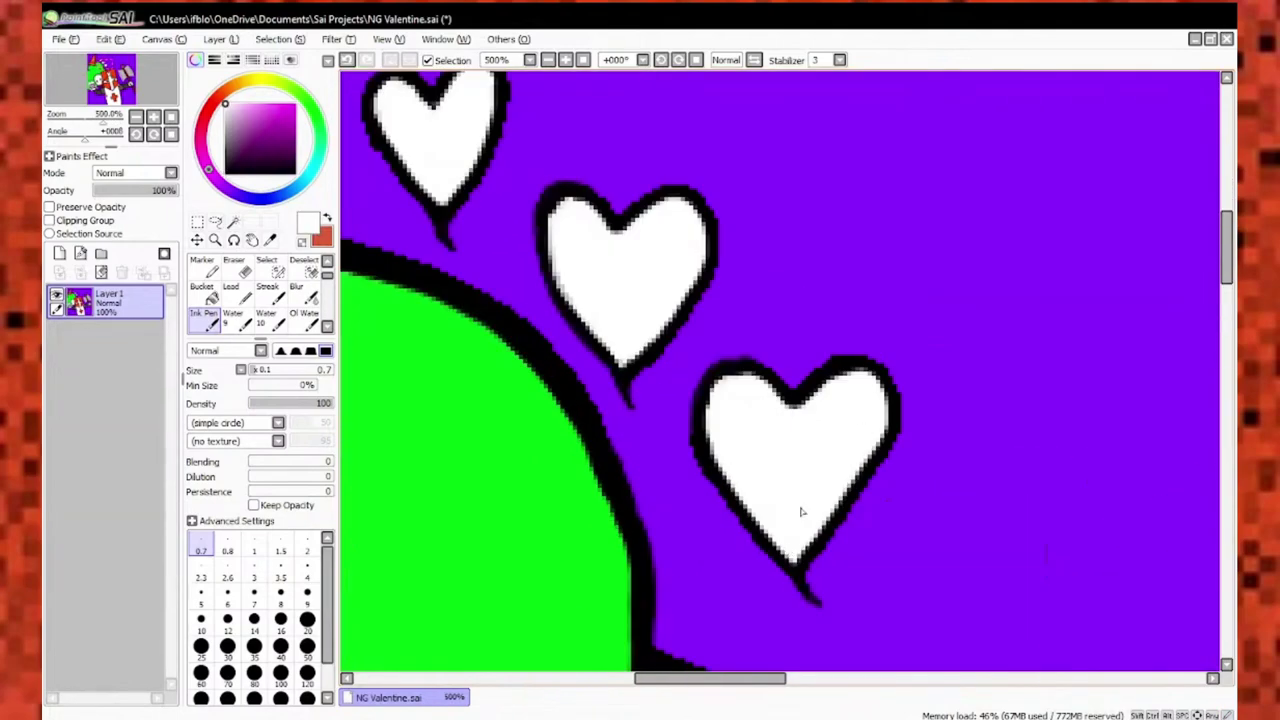
Fill the two smaller hearts with magenta using the Bucket tool.
scroll(640, 400, up, 4)
key(g)
scroll(507, 404, down, 2)
click(555, 335)
click(592, 362)
Colour the largest heart magenta and cover the remaining white gaps in the hearts with a size 4 Ink Pen.
scroll(631, 363, up, 7)
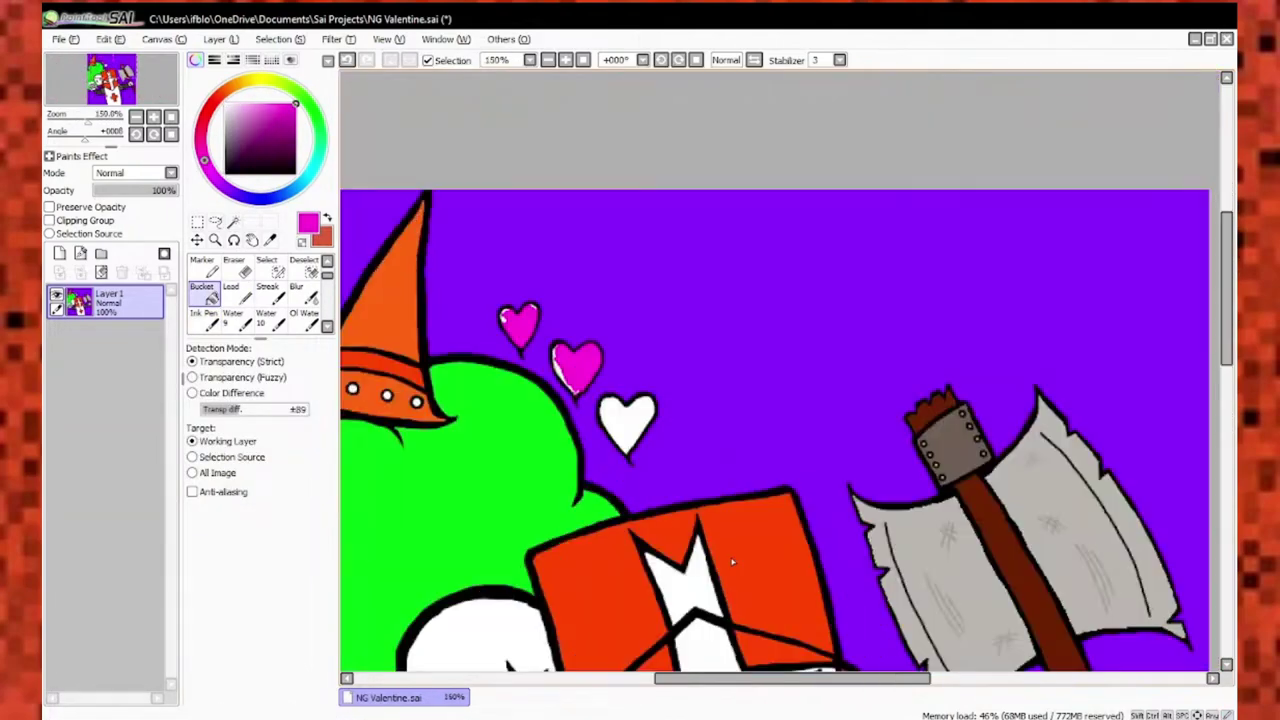
key(n)
scroll(676, 308, down, 4)
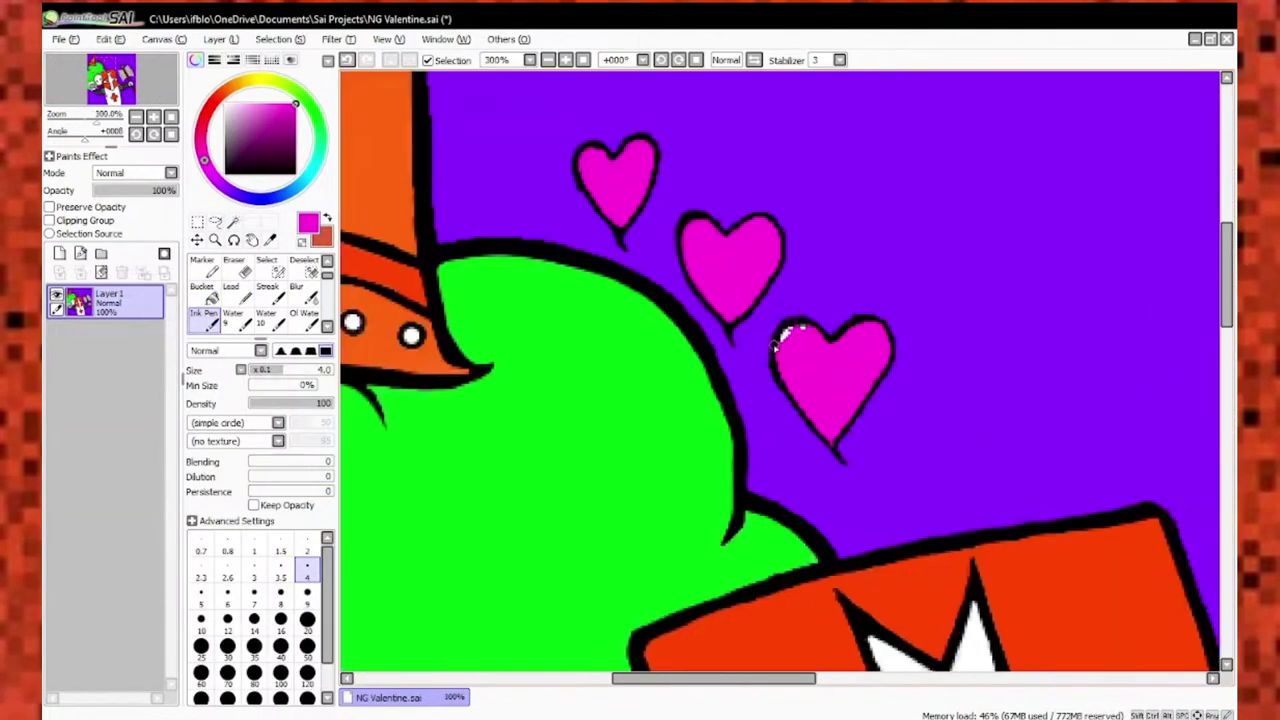
scroll(786, 334, up, 3)
Cover the white gap on the largest heart's upper edge in black and refine the heart outlines with a size 2 Ink Pen.
alt+click(786, 334)
key(bracketleft)
scroll(786, 334, down, 6)
scroll(793, 418, up, 7)
scroll(793, 418, down, 1)
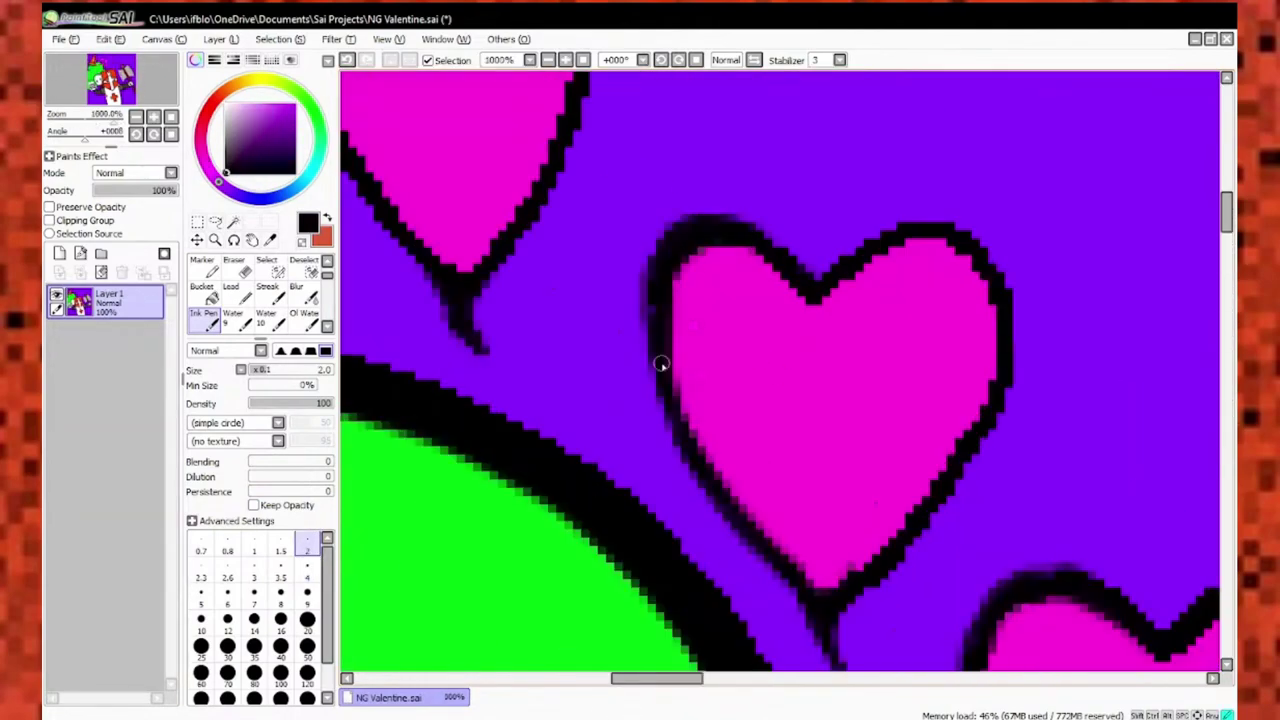
Paint light pink highlight strokes along the inner left side of the smallest heart with a size 2 Ink Pen.
alt+click(820, 560)
scroll(838, 617, up, 3)
drag(491, 251, 586, 366)
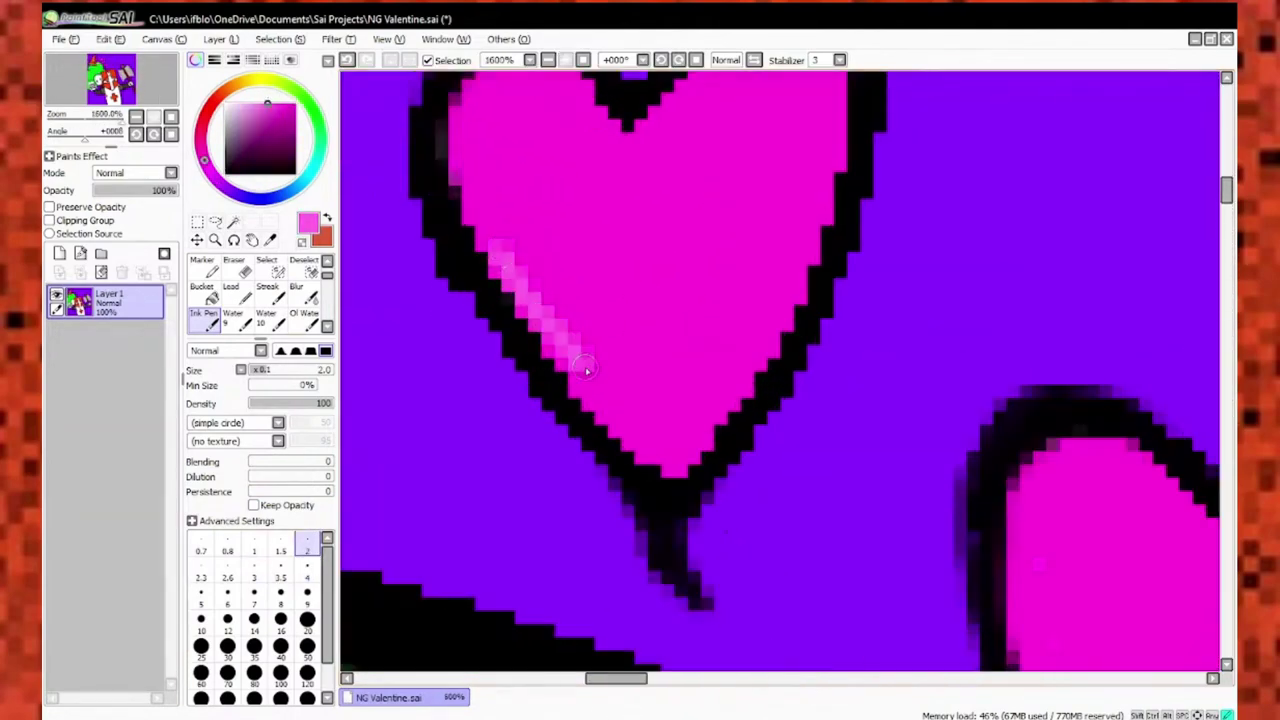
scroll(525, 273, down, 1)
scroll(525, 273, down, 3)
scroll(525, 273, up, 3)
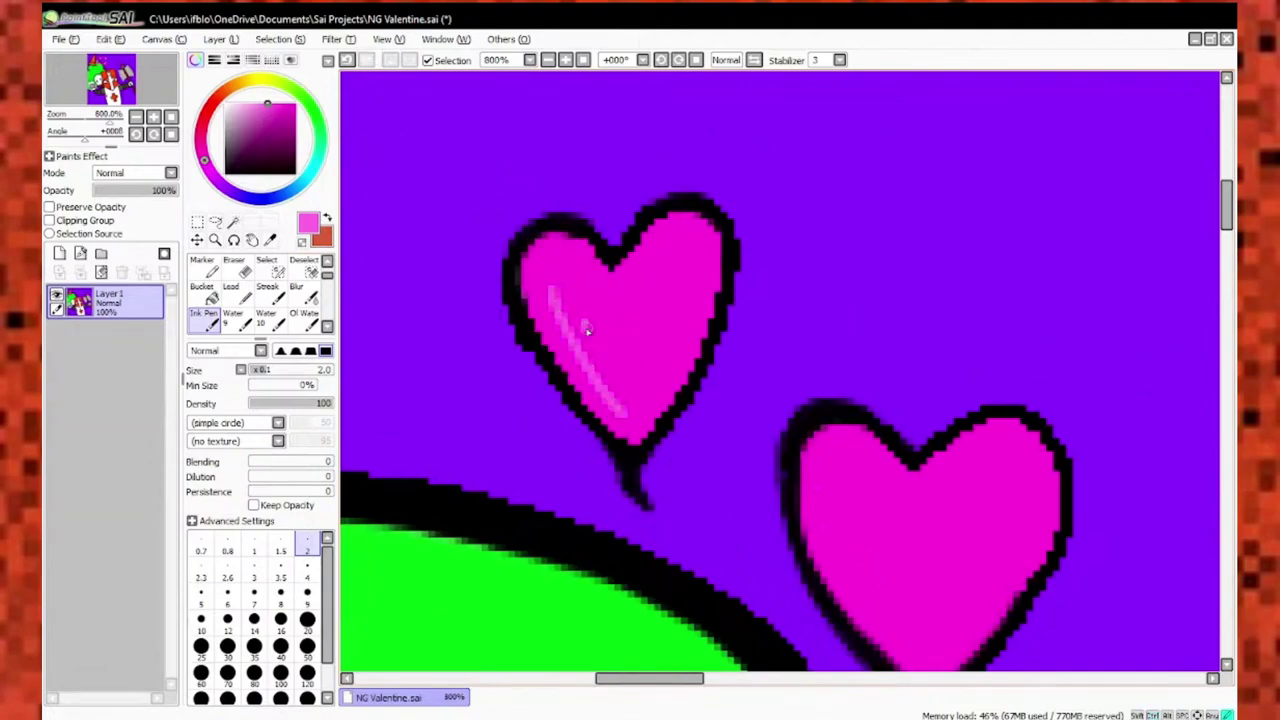
Add matching light pink highlight strokes inside the middle and largest hearts.
scroll(586, 330, down, 3)
scroll(586, 330, up, 3)
scroll(585, 310, down, 3)
scroll(584, 298, up, 3)
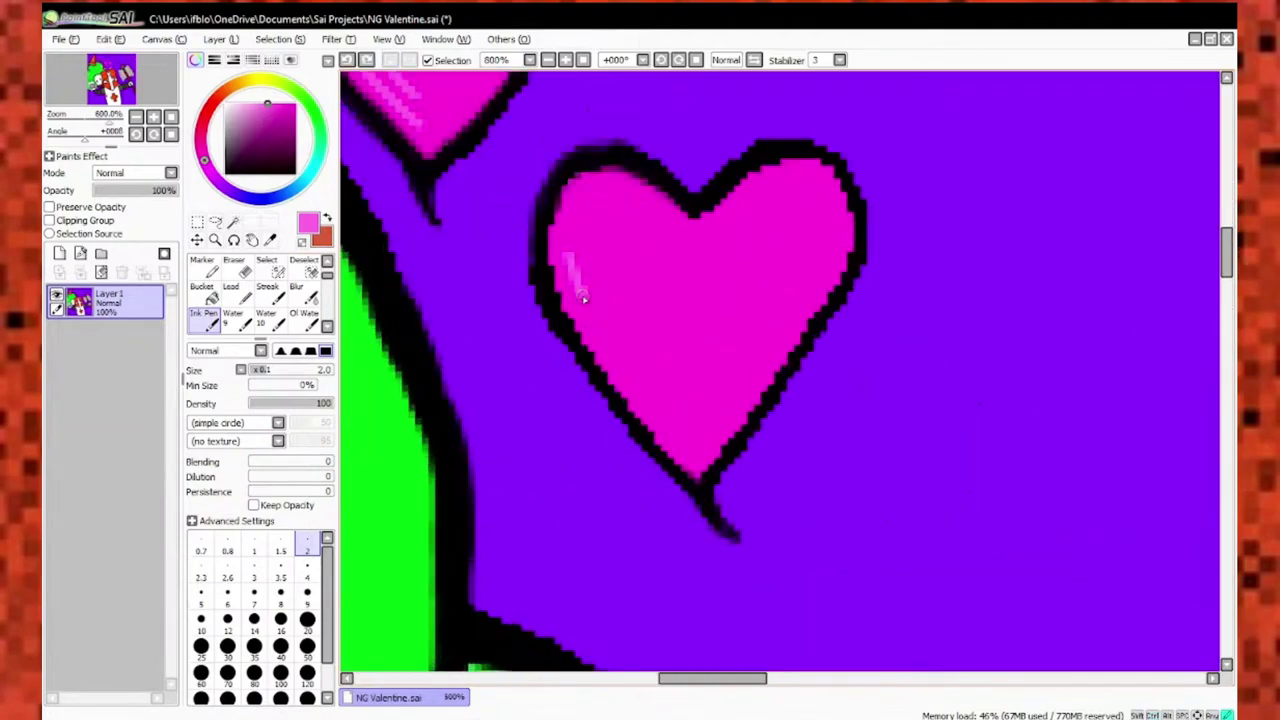
scroll(655, 333, down, 3)
Draw a jagged red line of small flame tips across the white flame above the raised fist, using a size 2 Ink Pen.
alt+click(650, 400)
scroll(540, 500, up, 4)
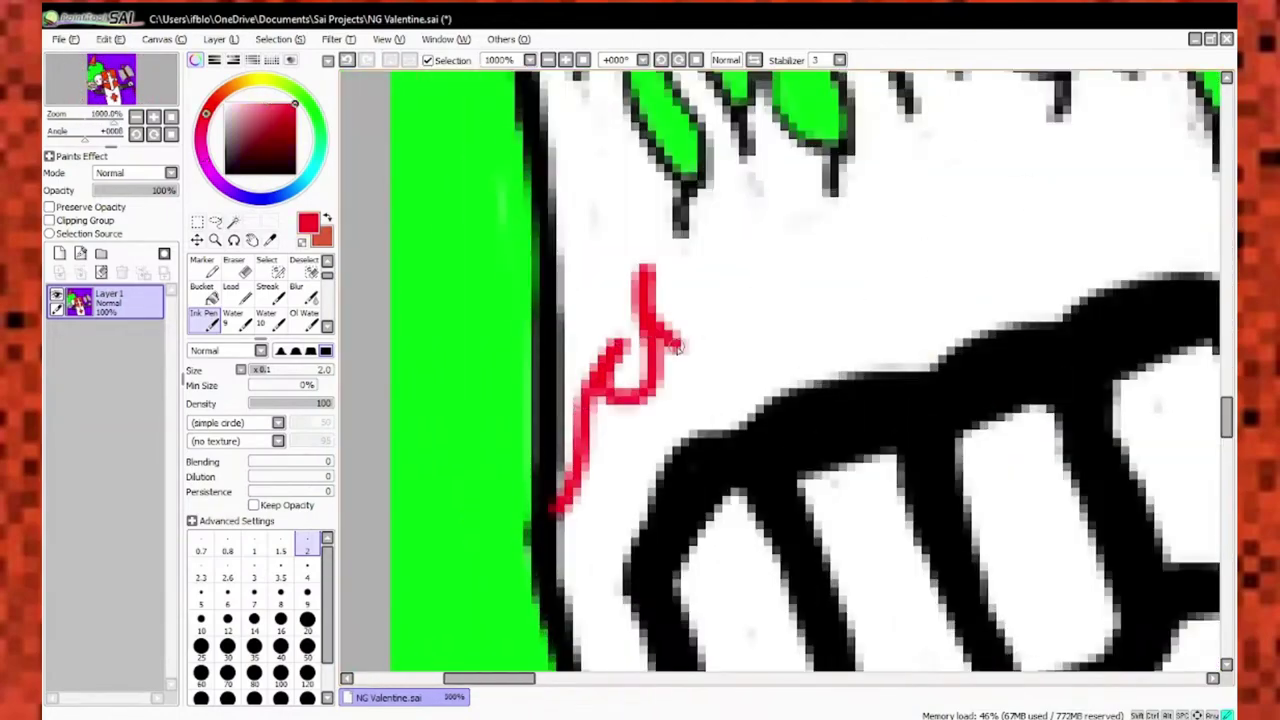
drag(678, 347, 785, 225)
scroll(785, 225, down, 2)
scroll(760, 290, up, 2)
drag(740, 288, 750, 242)
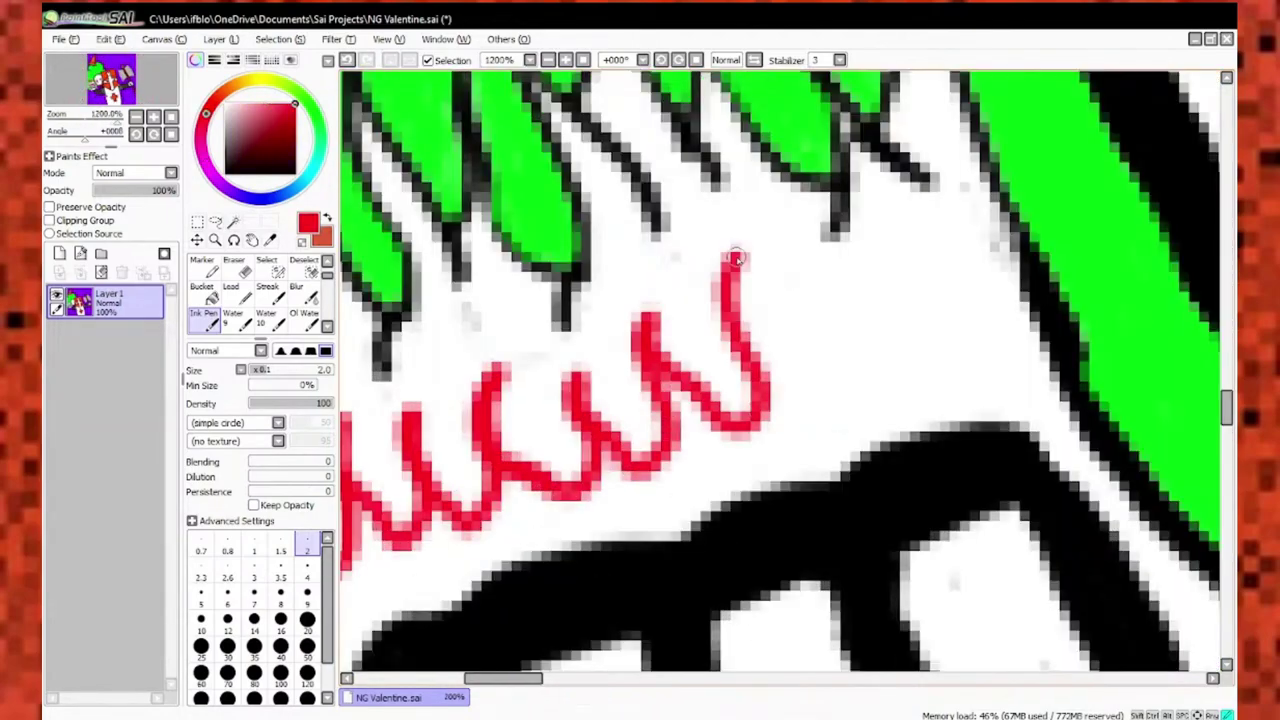
drag(806, 390, 872, 244)
scroll(818, 412, down, 3)
scroll(818, 412, up, 2)
alt+click(818, 412)
scroll(818, 412, up, 2)
scroll(800, 420, down, 3)
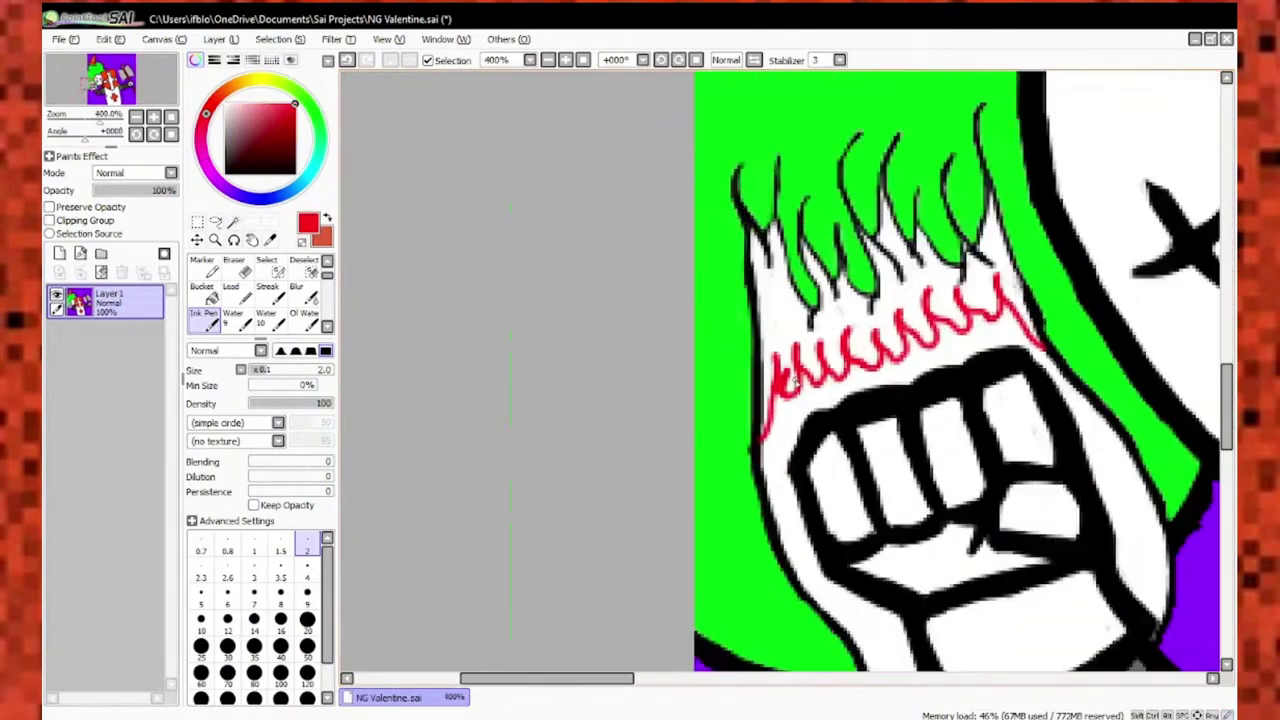
Reduce the Ink Pen to size 0.7 and sharpen the red flame tips above the fist.
scroll(780, 440, up, 3)
key(bracketleft)
key(bracketleft)
key(bracketleft)
key(bracketleft)
scroll(764, 474, down, 3)
scroll(769, 476, up, 6)
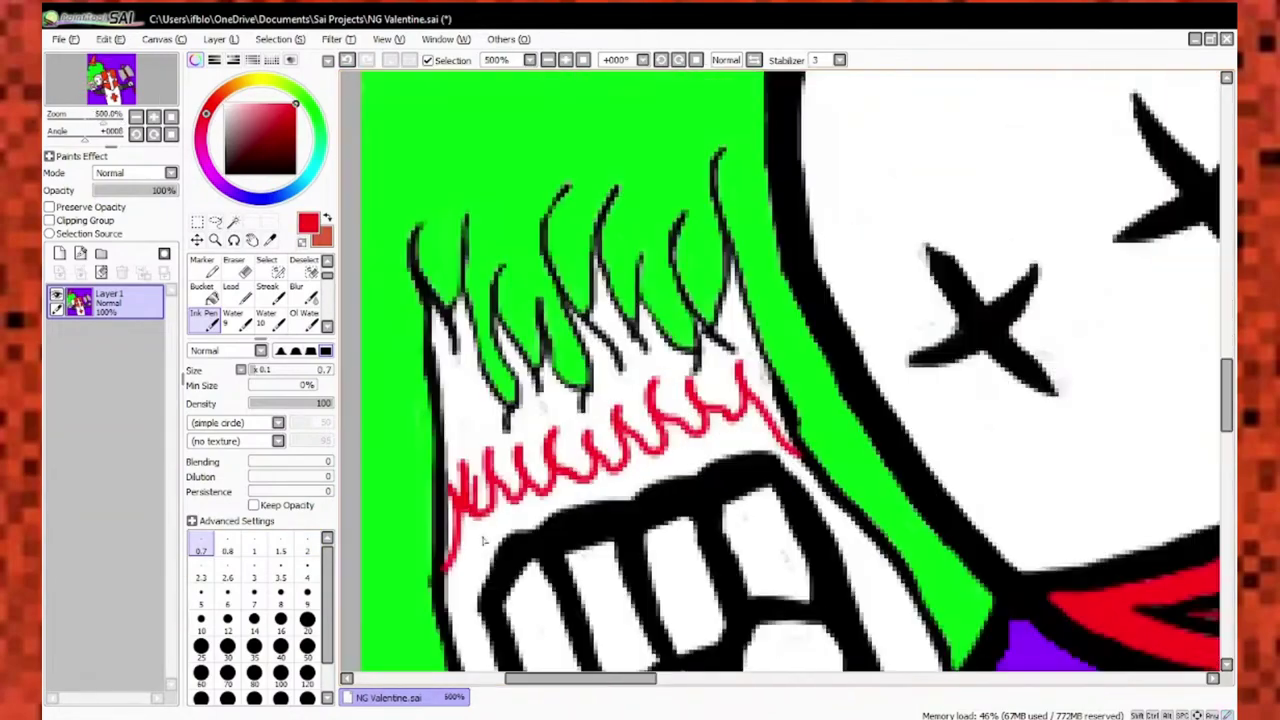
alt+click(655, 573)
scroll(647, 340, right, 3)
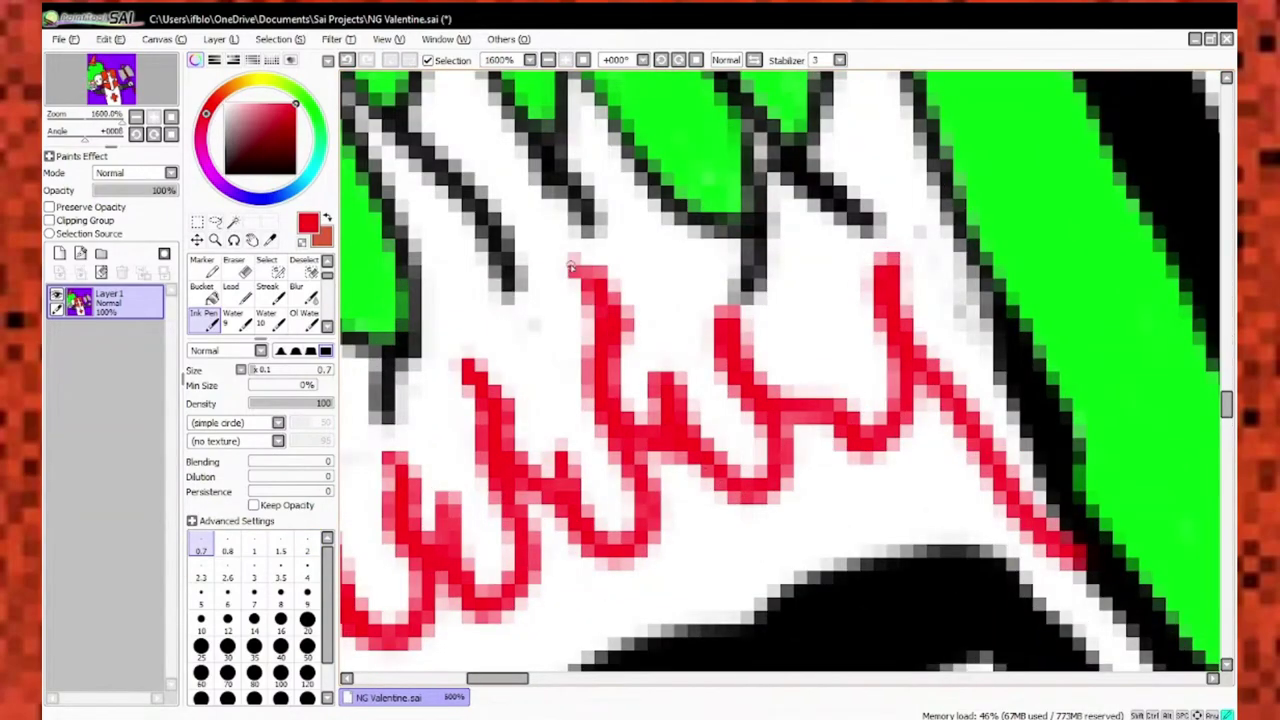
Add thin extra red tips between the flames at the left end of the jagged line.
scroll(808, 333, down, 4)
alt+click(650, 437)
scroll(650, 437, up, 4)
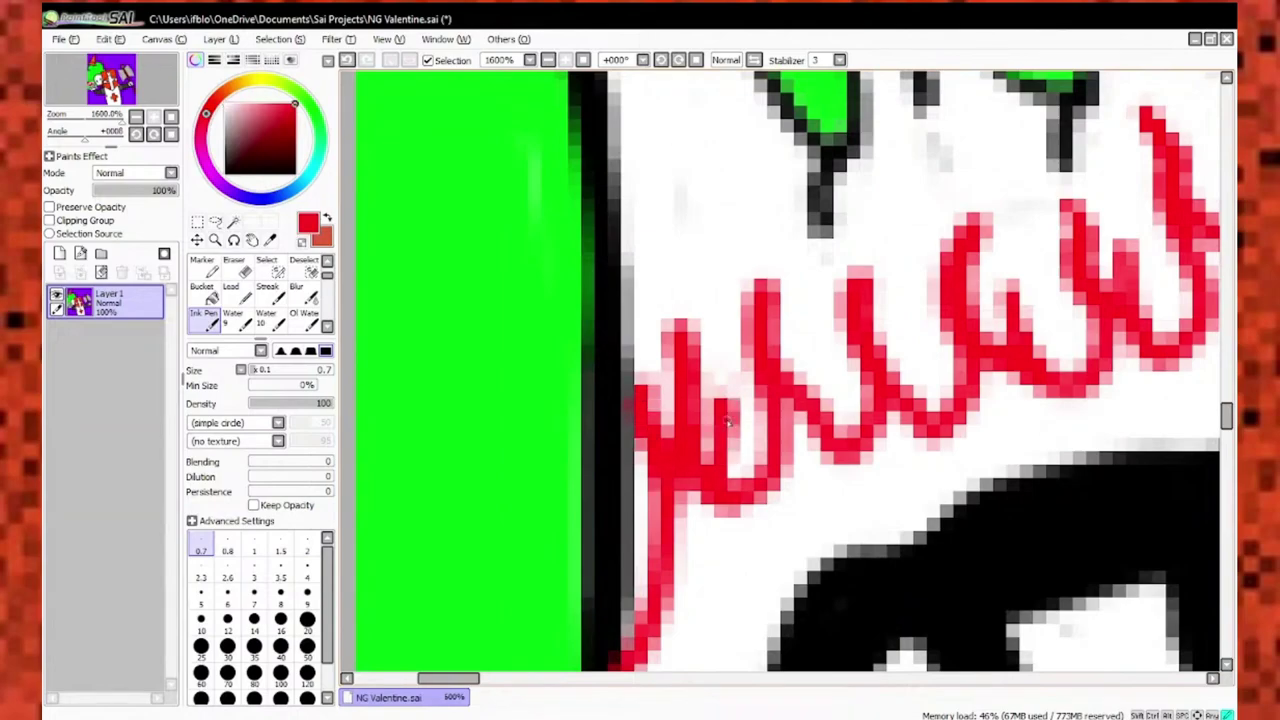
alt+click(727, 422)
scroll(727, 422, down, 4)
scroll(727, 422, up, 3)
scroll(700, 400, down, 6)
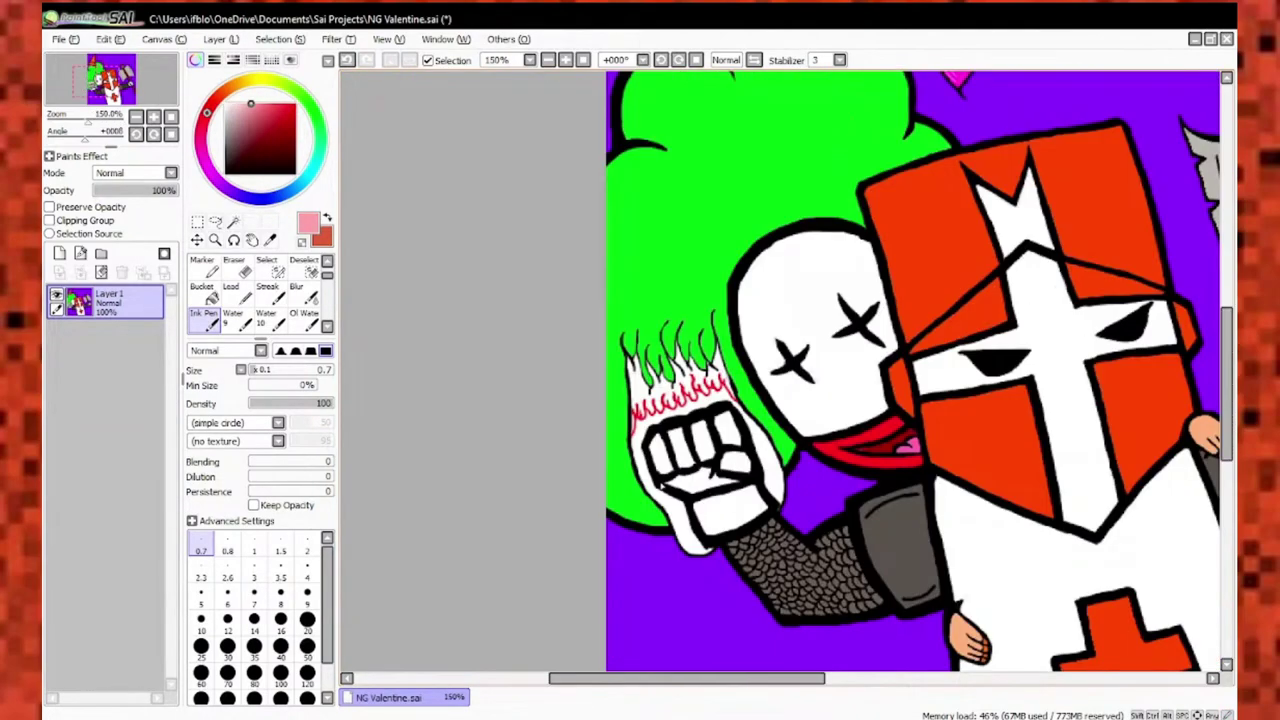
Choose a golden yellow and paint a small colour patch in the flame's white left part.
scroll(700, 400, up, 3)
click(242, 82)
click(295, 103)
scroll(602, 367, down, 3)
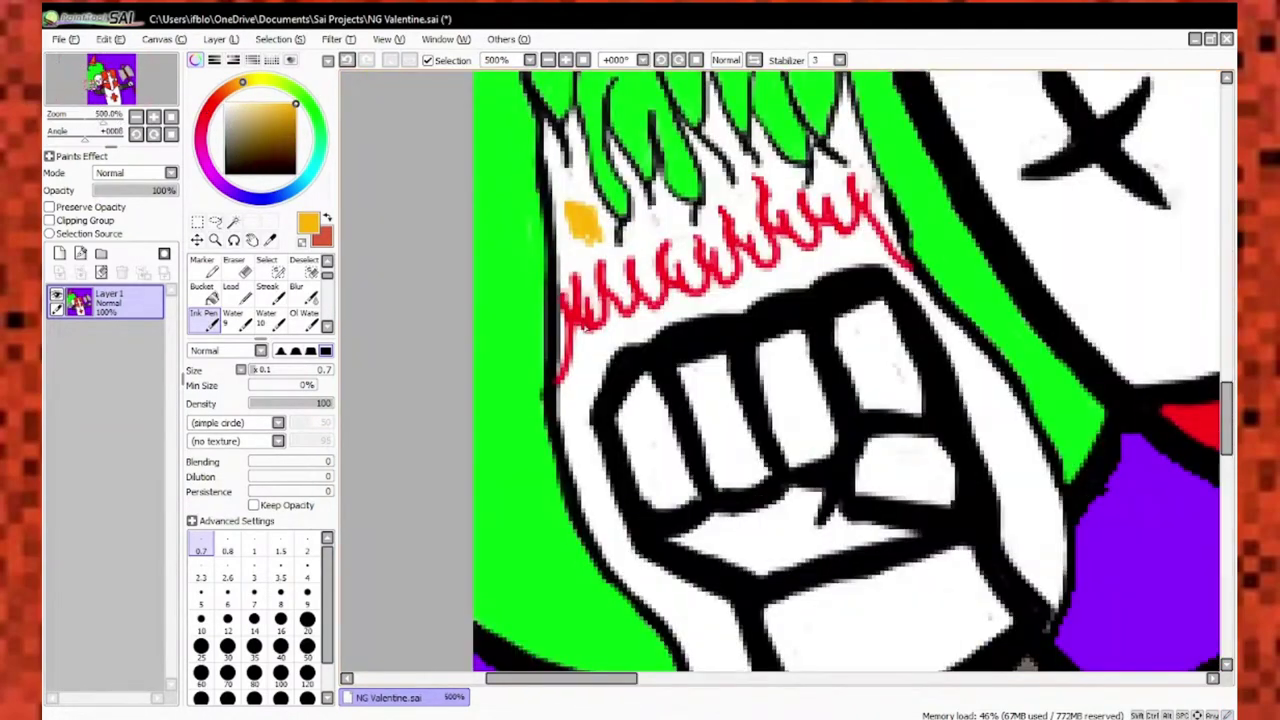
Draw red closing strokes between the fist and the flame's side outlines, and fill the enclosed area red with the Bucket tool.
alt+click(720, 245)
scroll(452, 385, up, 4)
scroll(489, 307, down, 1)
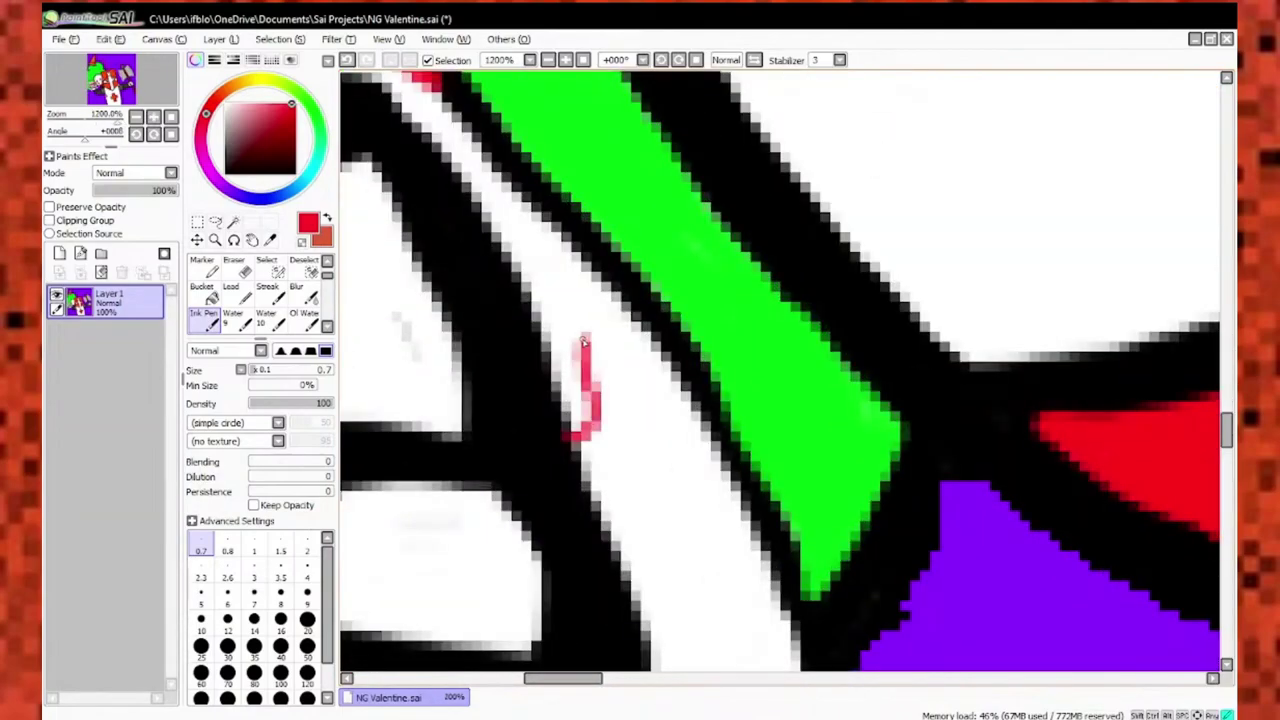
scroll(617, 410, down, 3)
scroll(617, 410, up, 2)
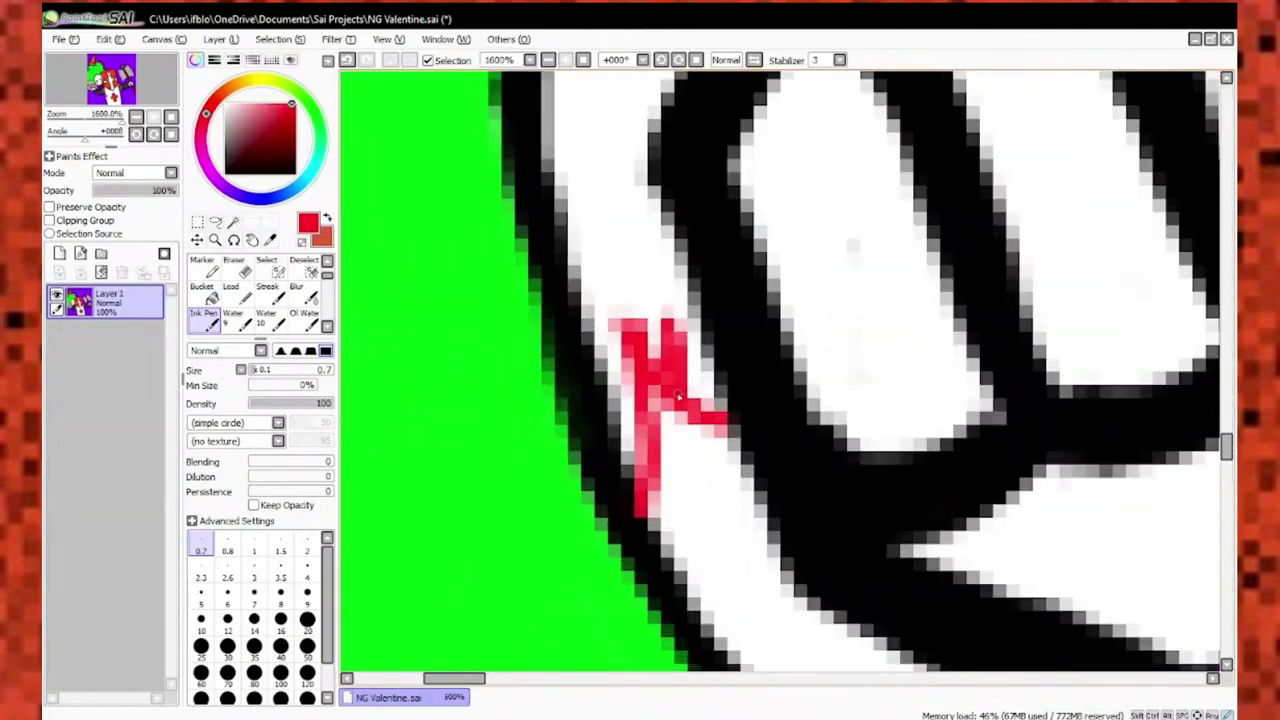
scroll(617, 410, down, 4)
scroll(440, 554, up, 3)
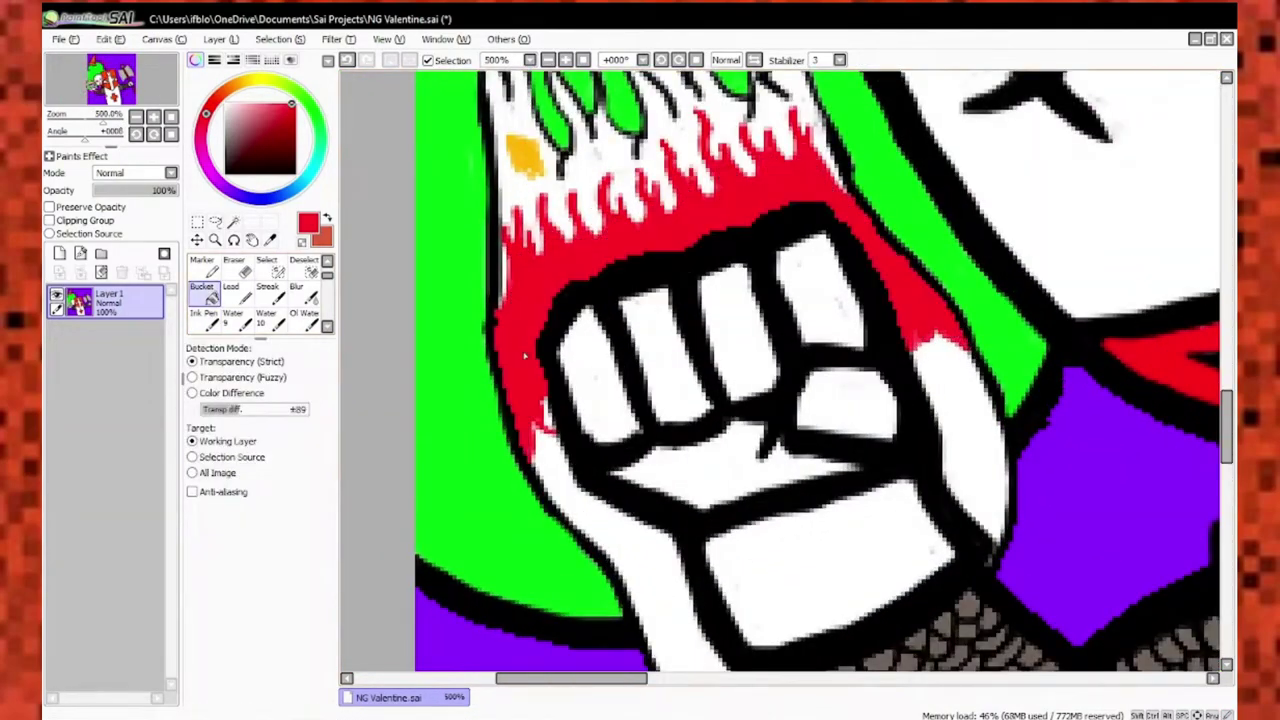
Fill the flame's remaining white area around the fist with red and cover leftover gaps with a size 2 Ink Pen.
scroll(500, 500, down, 4)
scroll(563, 456, up, 5)
scroll(563, 456, up, 4)
key(bracketright)
key(bracketright)
key(bracketright)
key(bracketright)
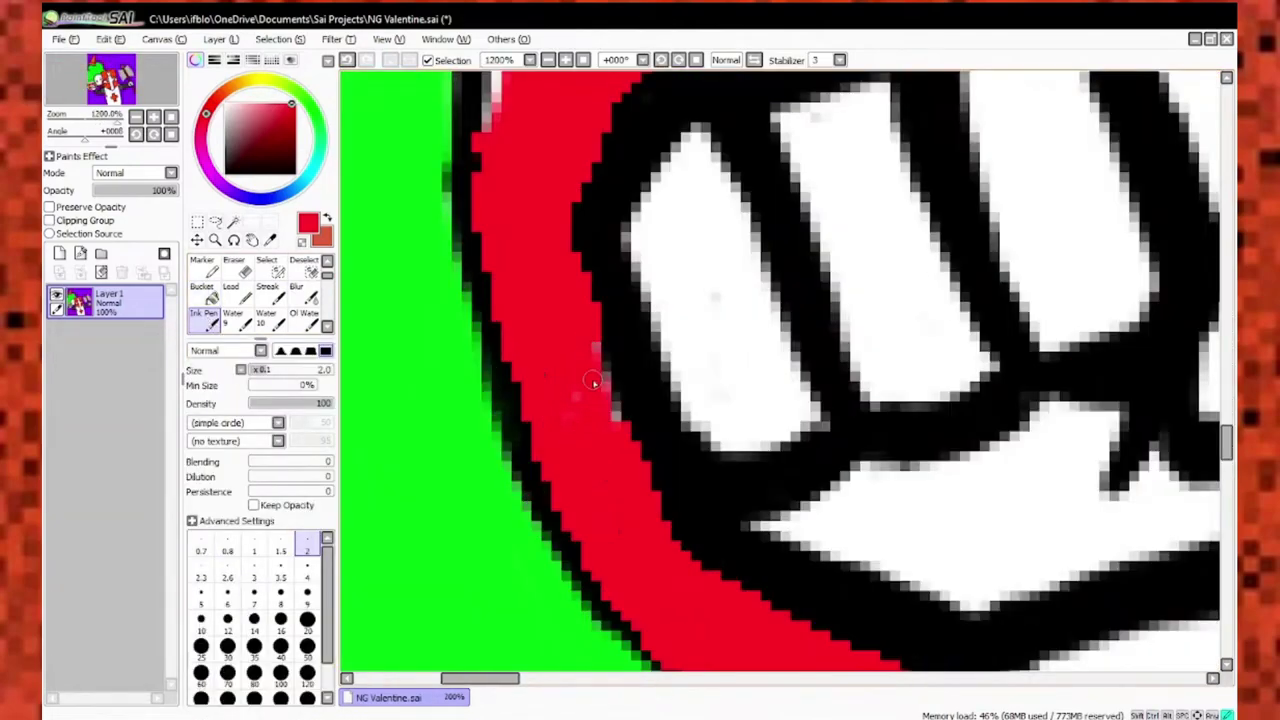
Smooth the black outline beside the wrist and cover the gaps in the red area to the right of the fist.
scroll(646, 370, down, 3)
scroll(514, 457, up, 1)
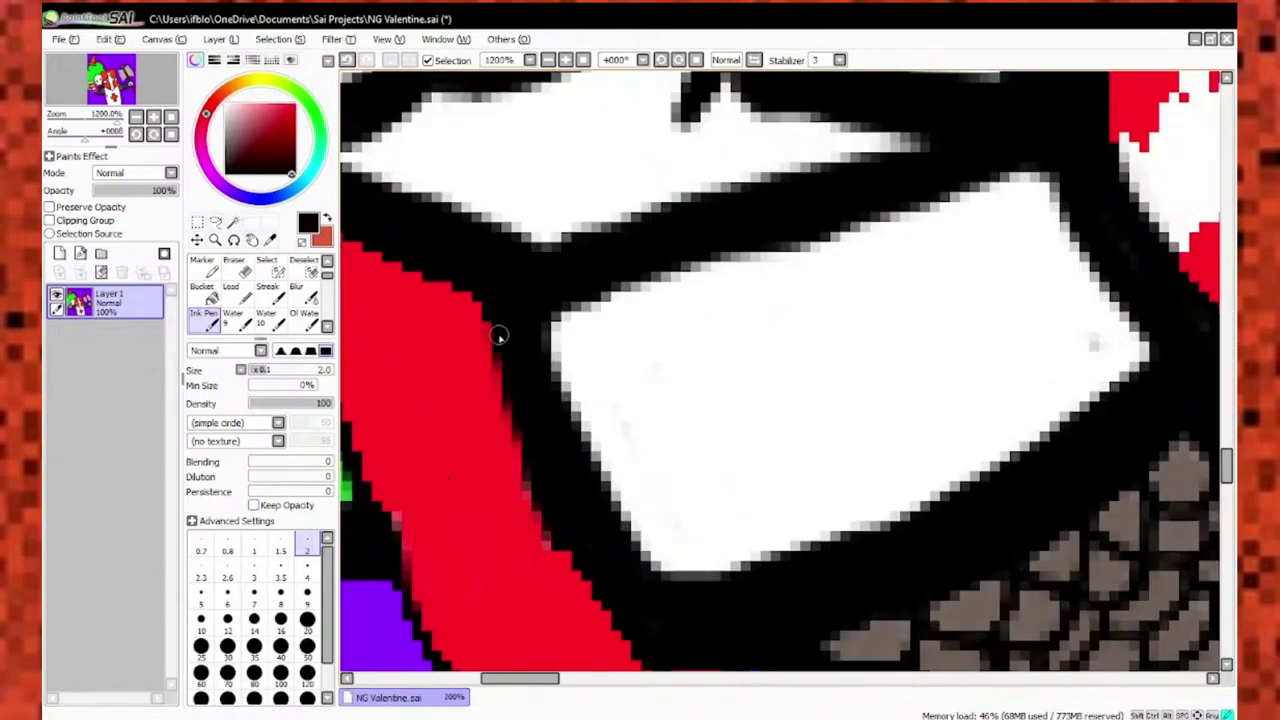
scroll(500, 337, down, 3)
scroll(553, 538, up, 4)
scroll(648, 368, down, 3)
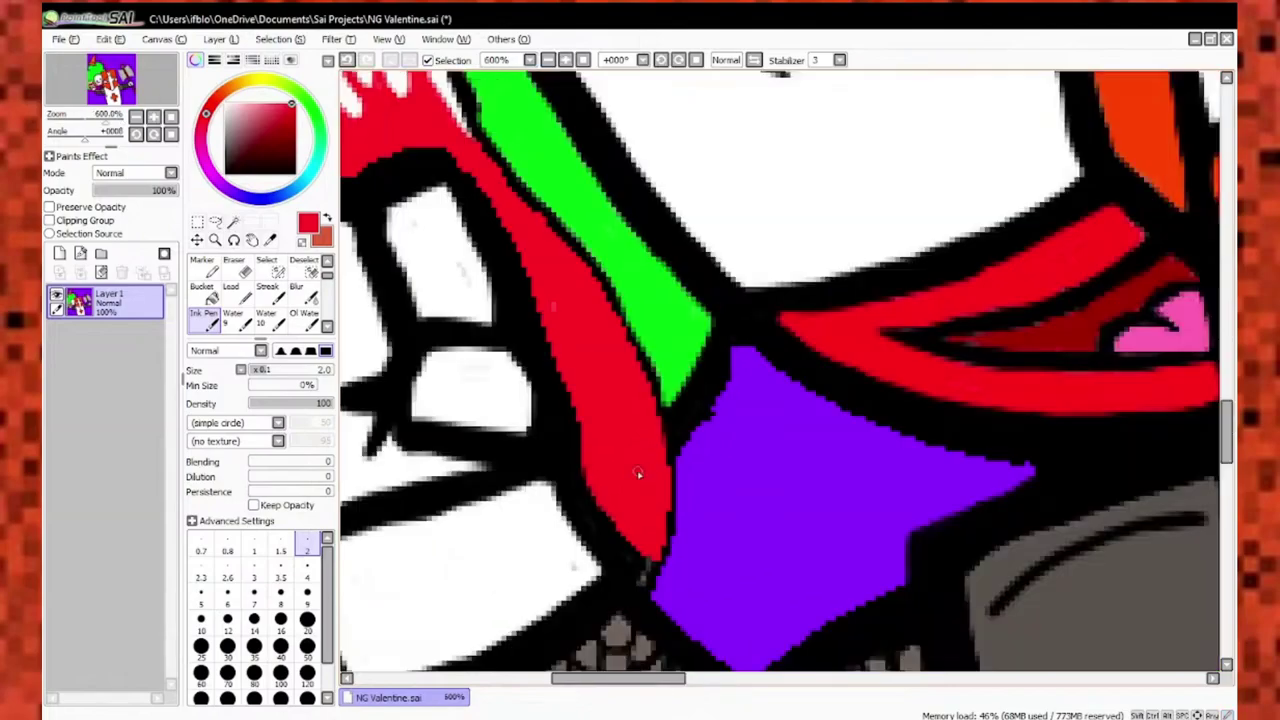
Clean up the red corners and the black outline at the flame's lower ends with a size 0.7 Ink Pen.
scroll(630, 470, up, 2)
key(bracketleft)
key(bracketleft)
key(bracketleft)
key(bracketleft)
scroll(590, 580, down, 6)
alt+click(430, 555)
scroll(430, 555, up, 6)
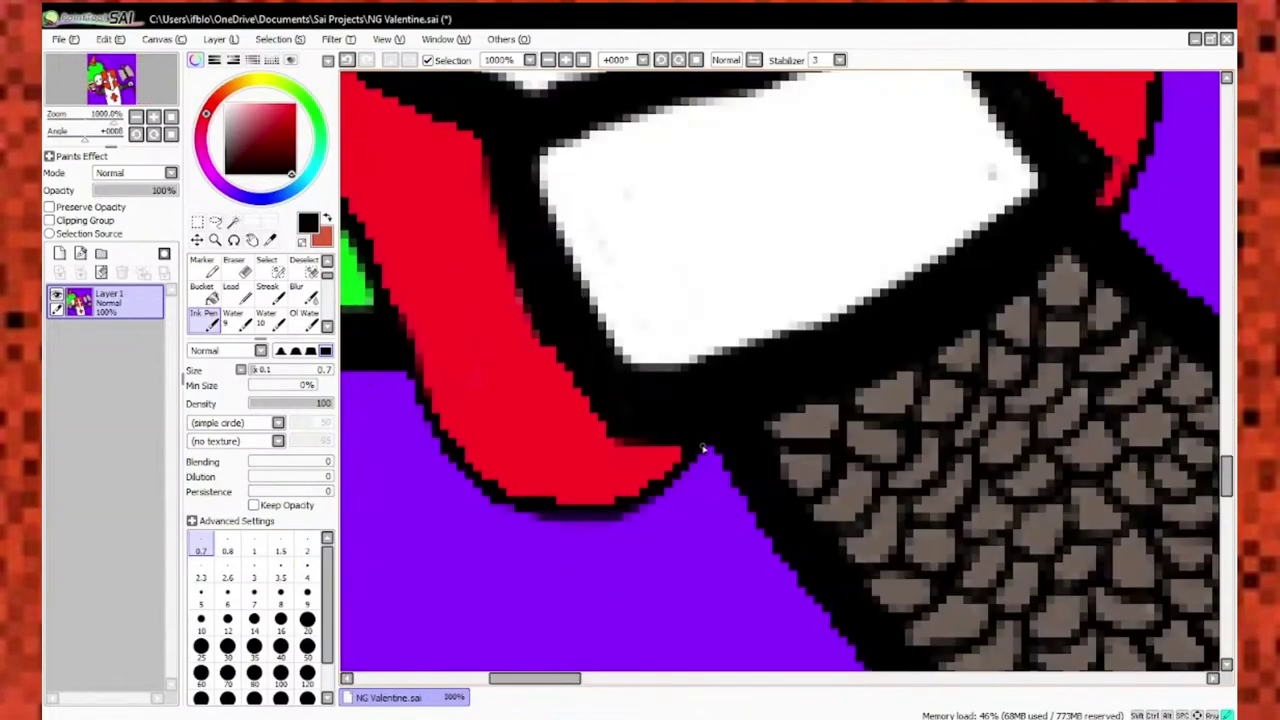
alt+click(628, 490)
Paint orange between and above the red tips at the flame's left edge with a size 0.7 Ink Pen.
scroll(650, 520, down, 10)
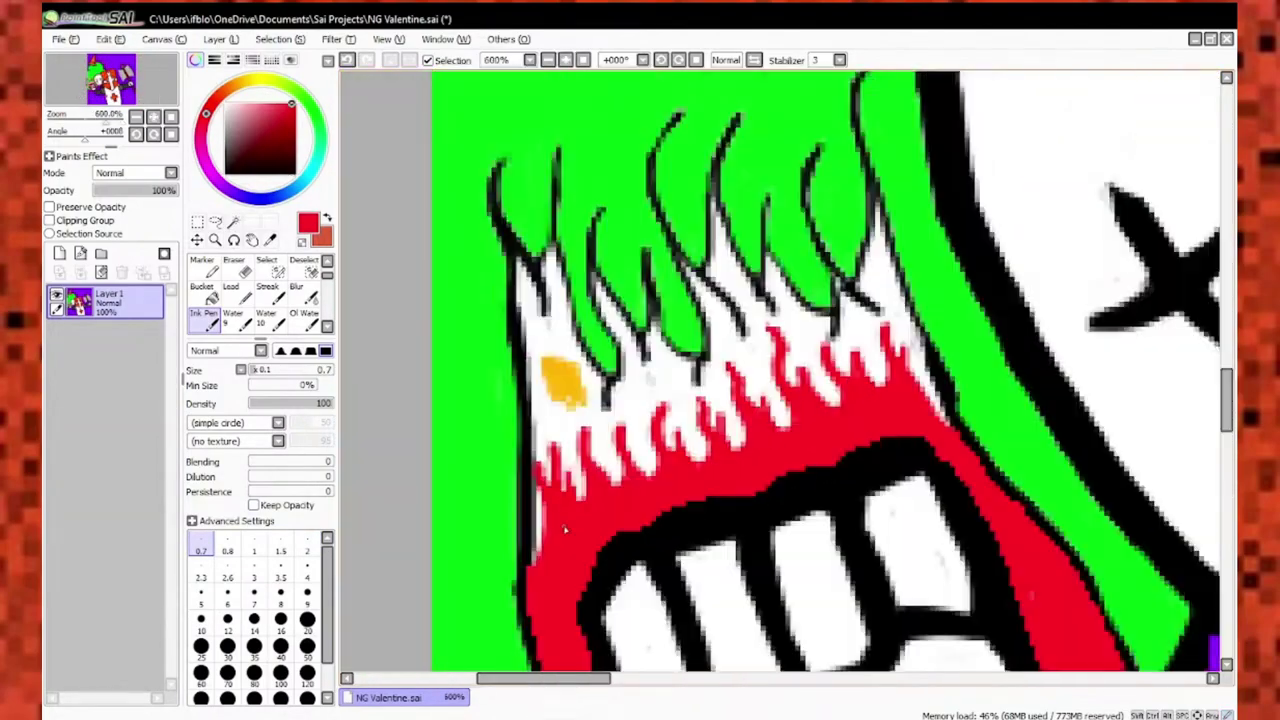
scroll(509, 523, up, 4)
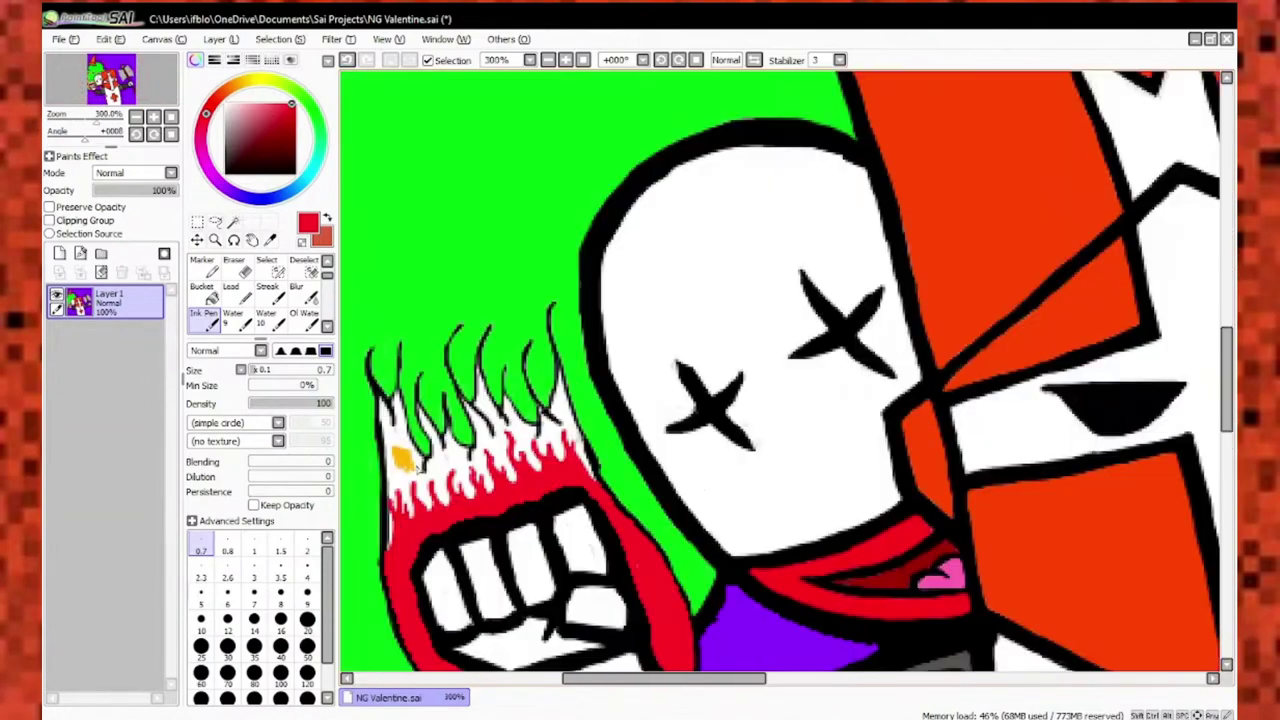
alt+click(509, 523)
scroll(500, 560, up, 4)
drag(582, 323, 603, 366)
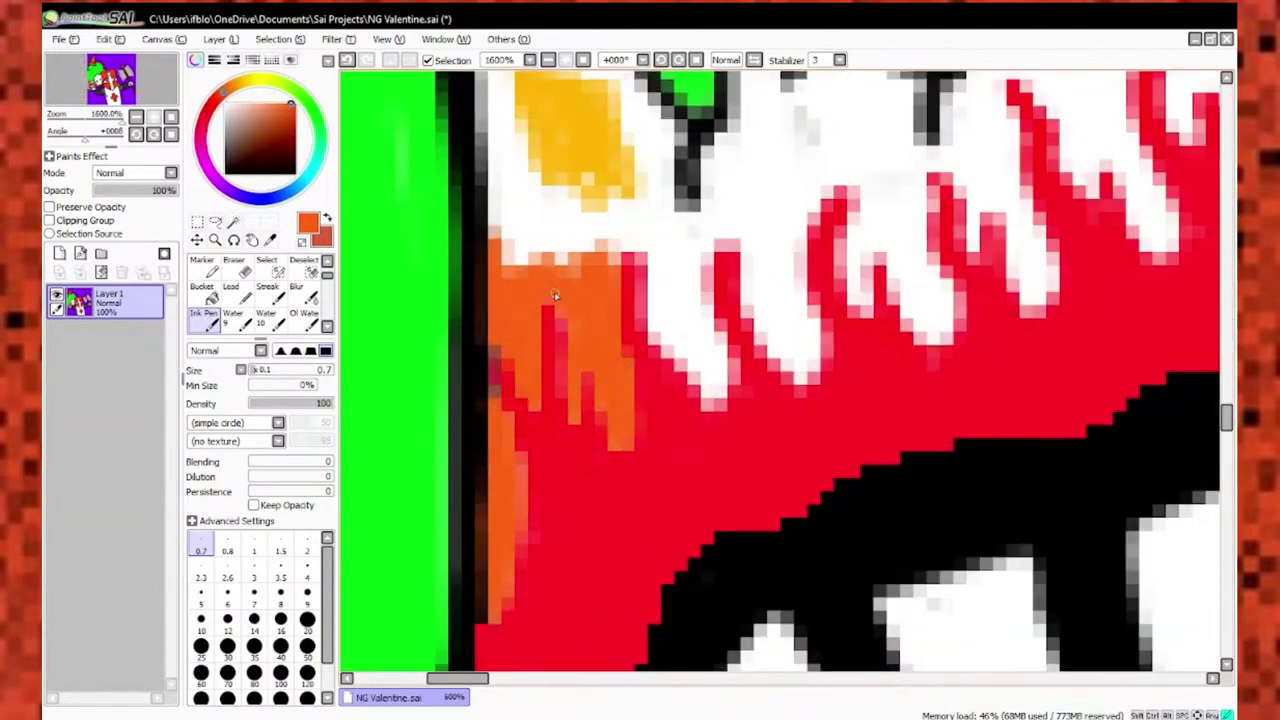
alt+click(495, 520)
scroll(490, 518, down, 3)
scroll(481, 512, up, 3)
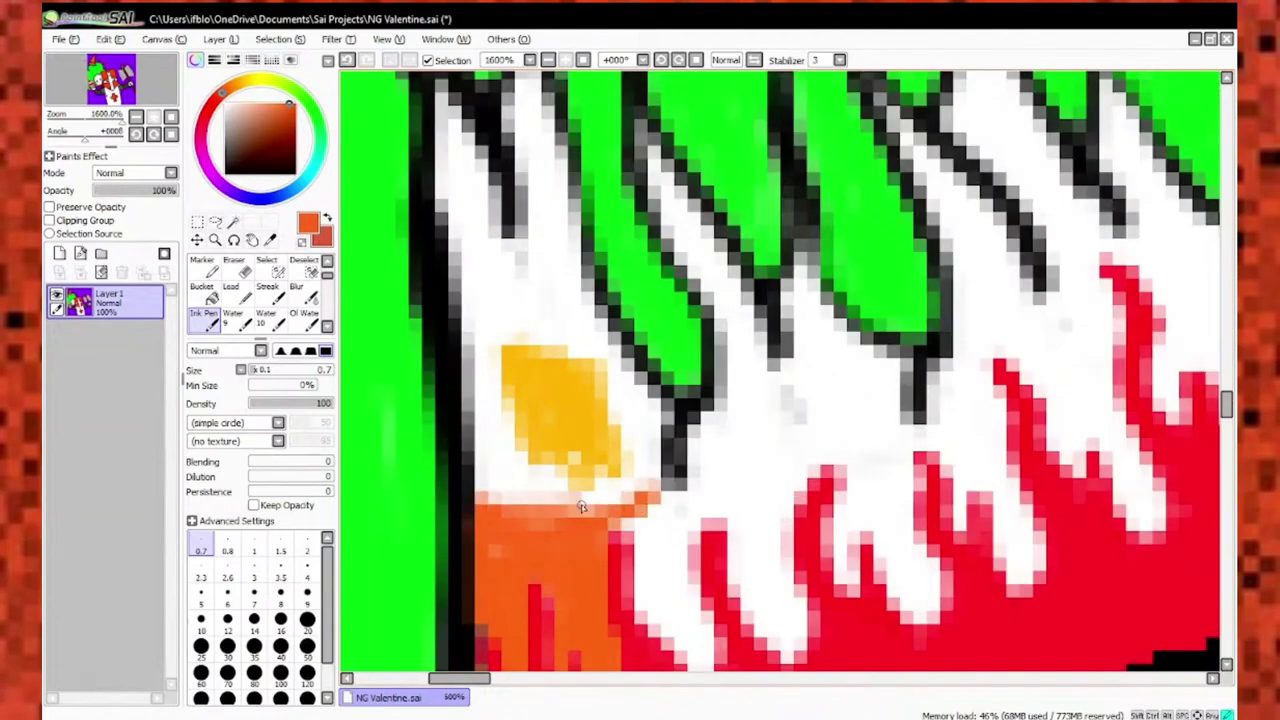
Extend the orange band to the right above the red tips, filling the white gaps between them.
scroll(581, 507, down, 1)
drag(525, 555, 740, 478)
scroll(503, 508, up, 1)
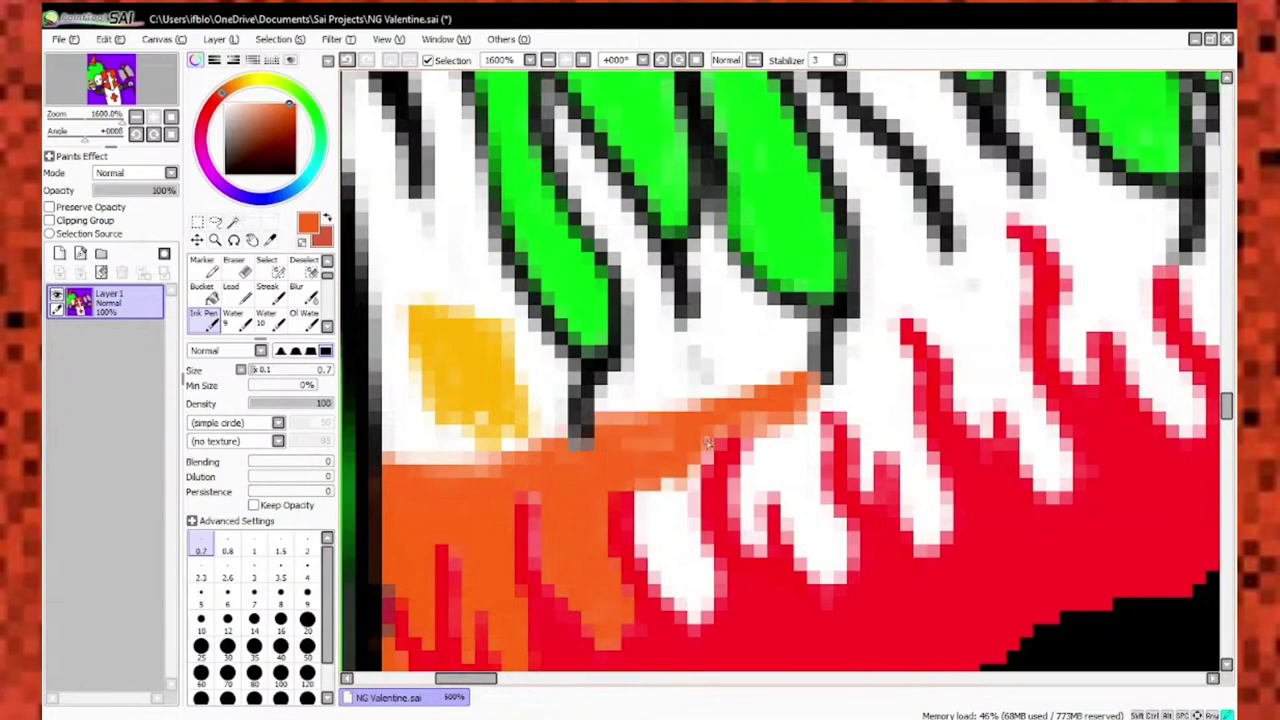
scroll(707, 443, down, 3)
scroll(707, 443, up, 3)
scroll(620, 560, down, 8)
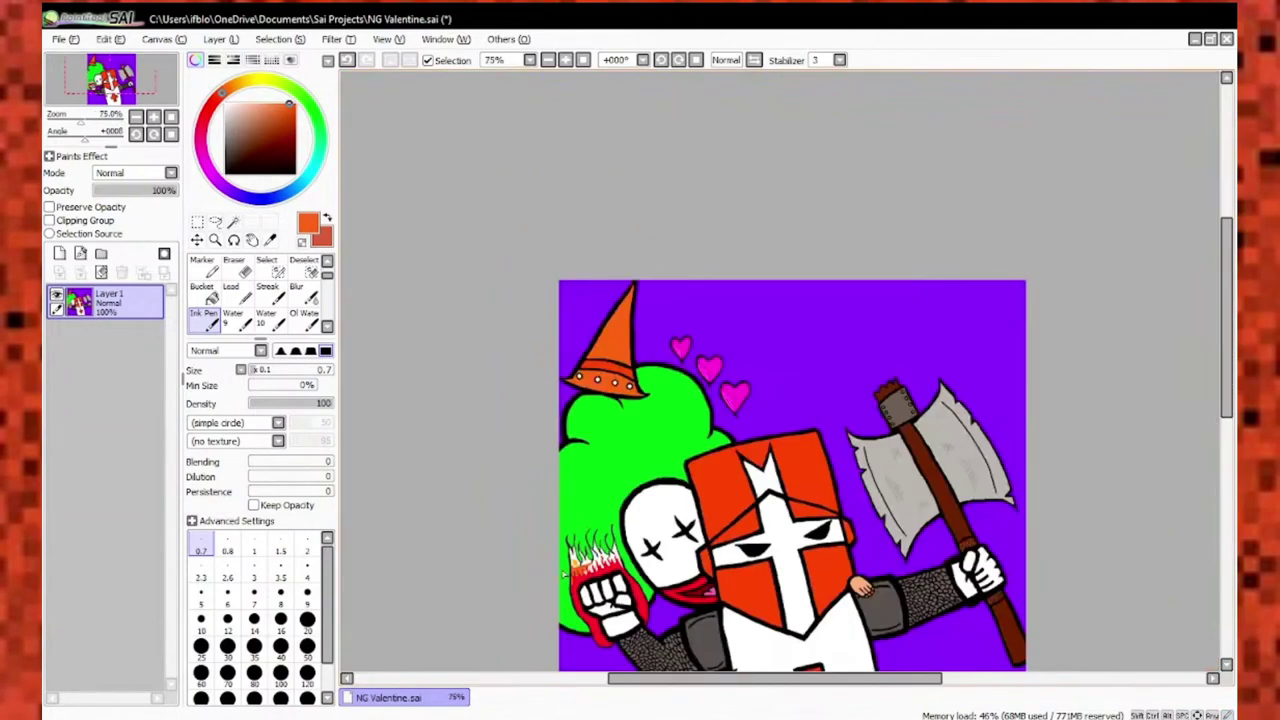
scroll(597, 556, up, 8)
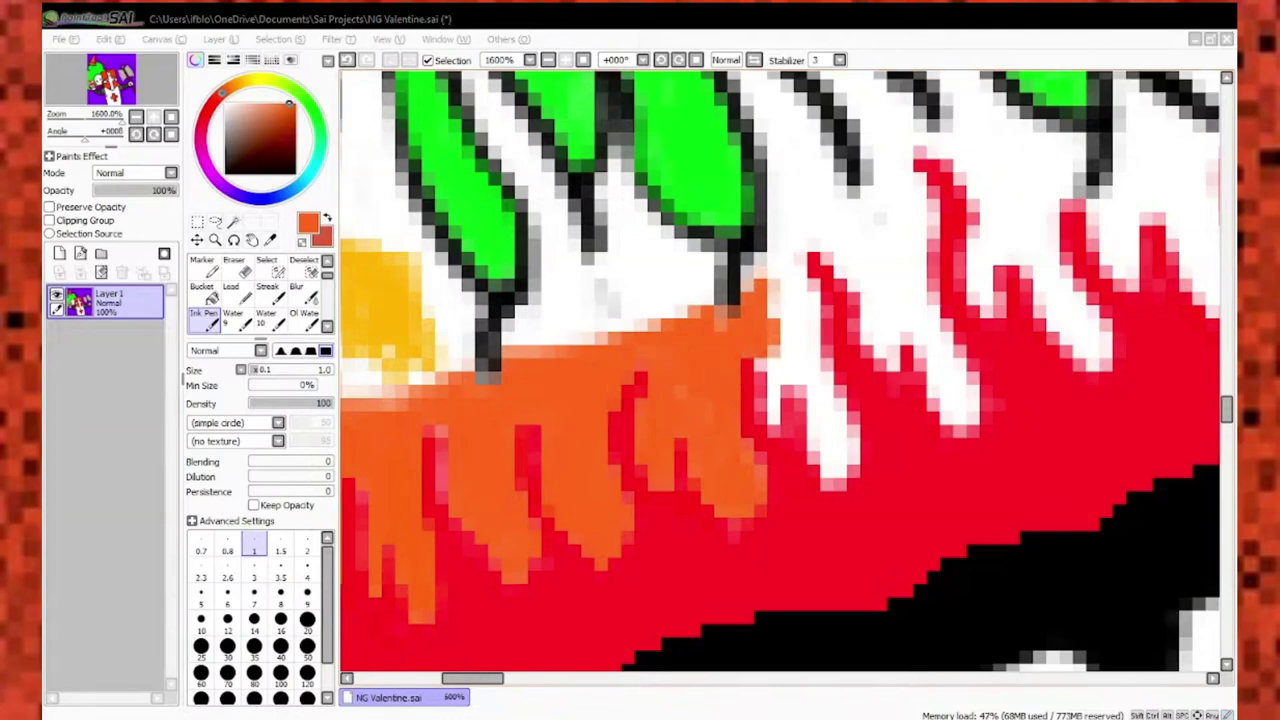
Continue the orange across the flame's middle with a size 1 Ink Pen and draw its upper edge to the right outline.
drag(764, 386, 750, 412)
mouse_move(835, 472)
mouse_down()
mouse_move(796, 268)
mouse_move(884, 364)
mouse_move(843, 230)
mouse_up()
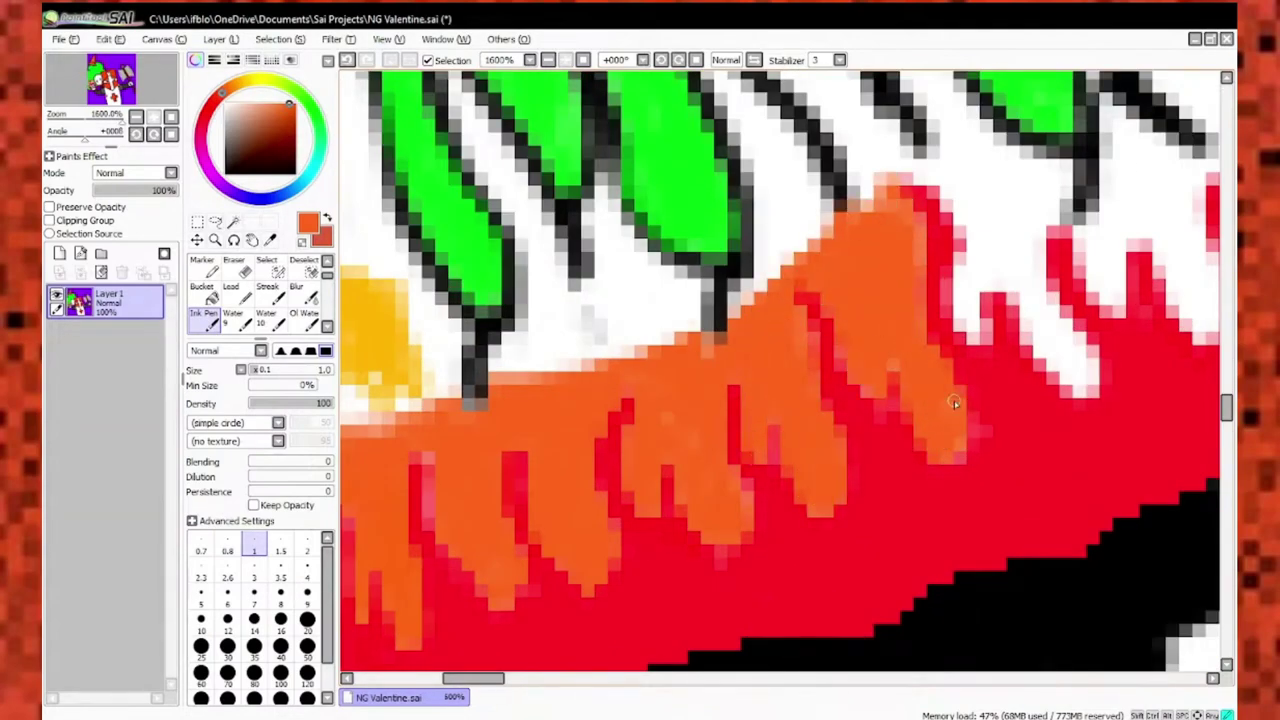
scroll(880, 395, down, 6)
scroll(690, 360, up, 6)
drag(600, 345, 765, 365)
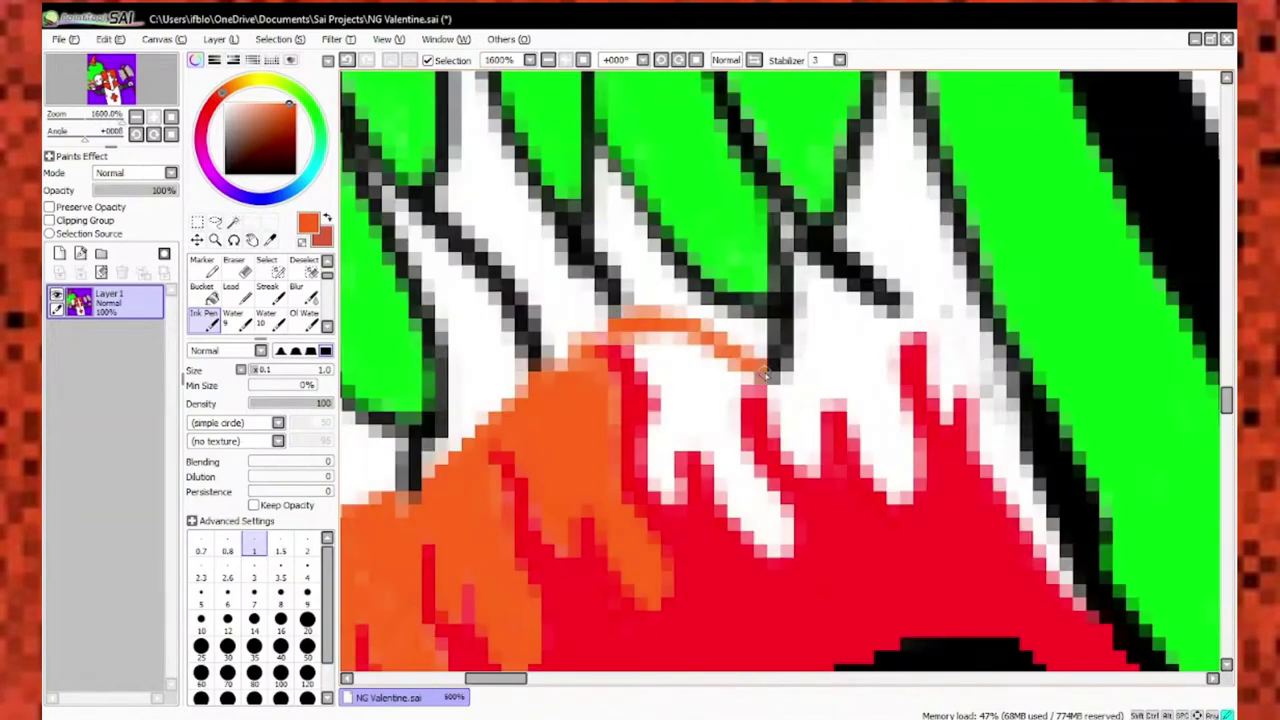
mouse_move(640, 340)
mouse_down()
mouse_move(670, 476)
mouse_move(726, 487)
mouse_up()
drag(768, 395, 962, 280)
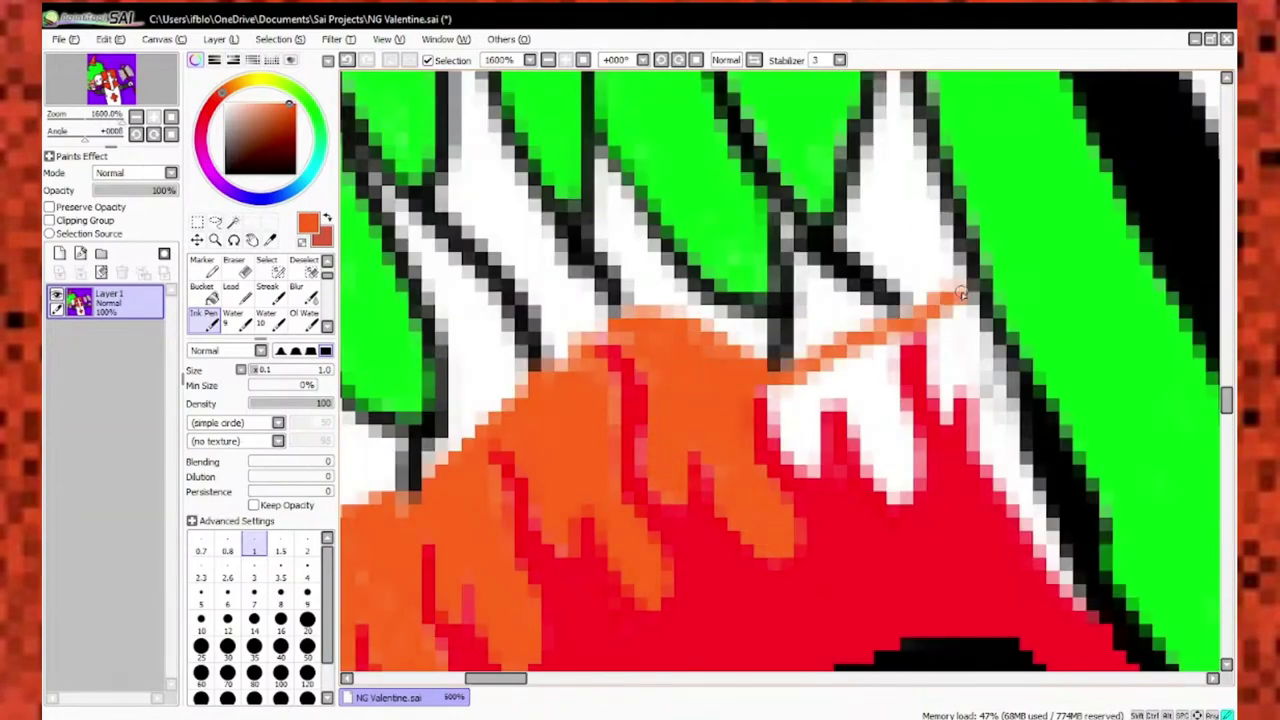
Fill the remaining white gaps between the red tips and the flame's right outline with orange.
scroll(900, 320, down, 6)
scroll(780, 380, up, 6)
drag(740, 460, 780, 350)
drag(770, 485, 786, 366)
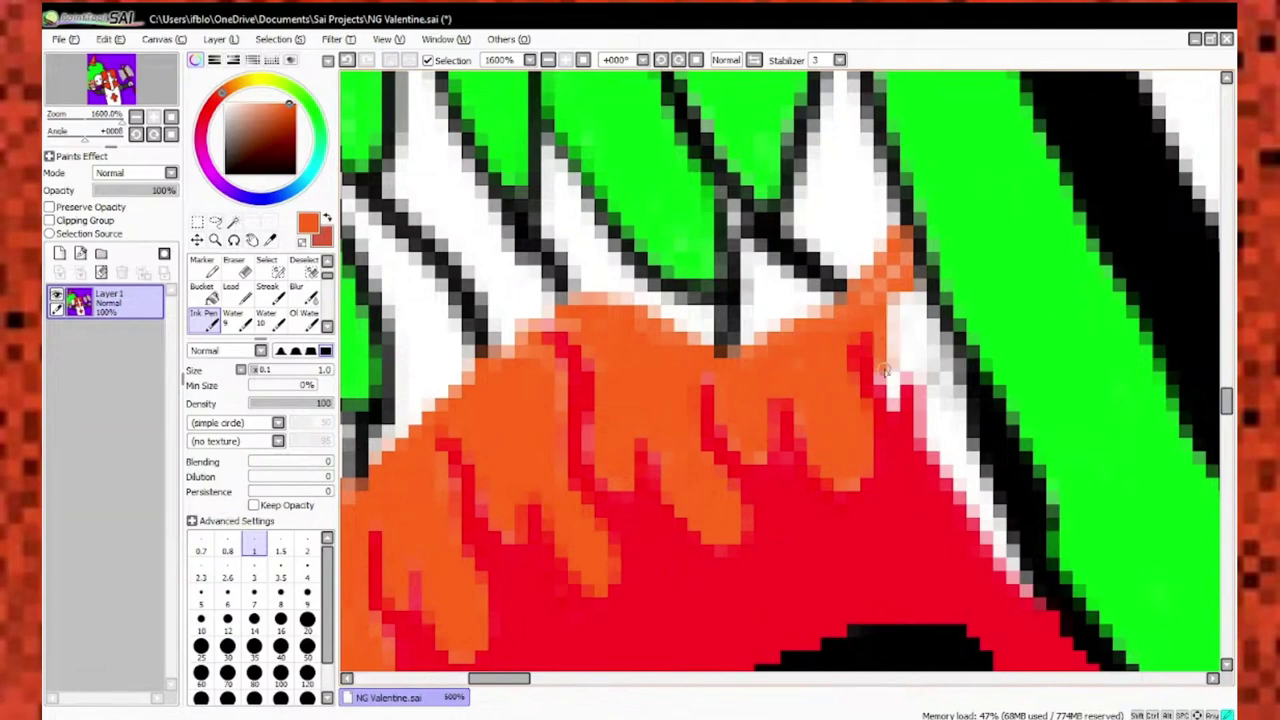
drag(884, 372, 947, 420)
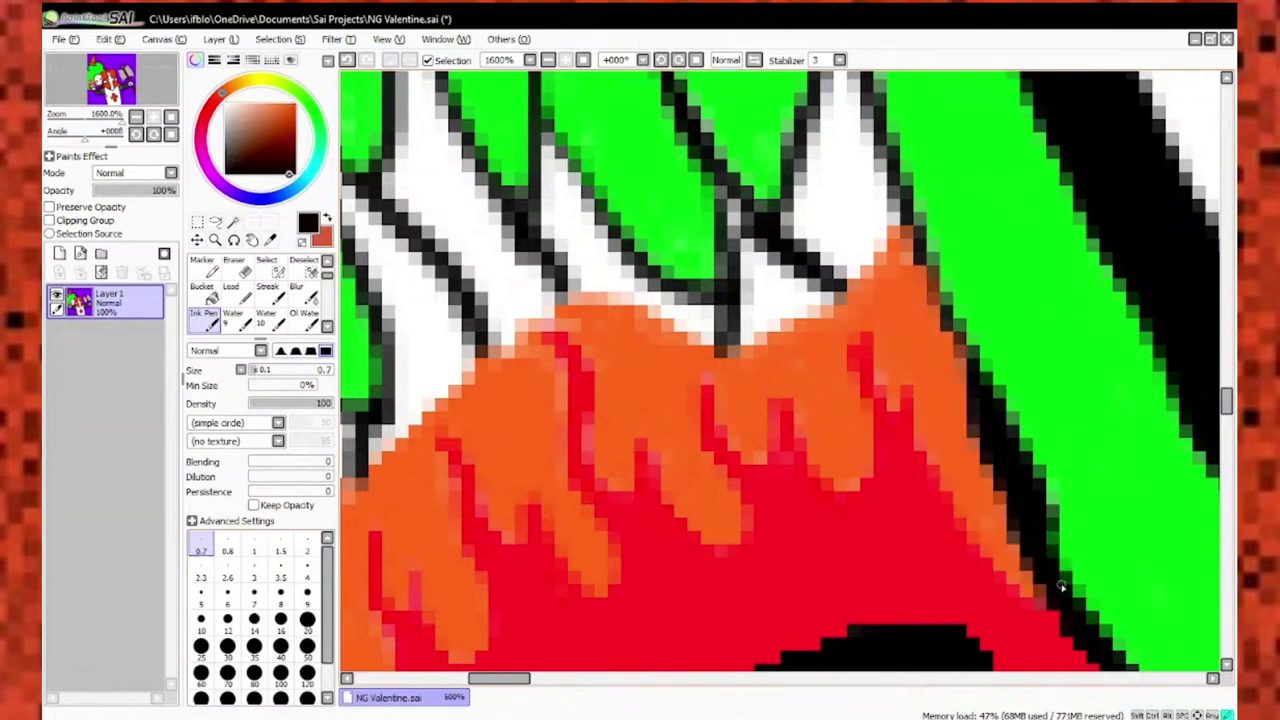
Retouch the flame's right black outline and the red and orange tips with a size 0.7 Ink Pen.
scroll(912, 380, right, 2)
scroll(798, 328, down, 5)
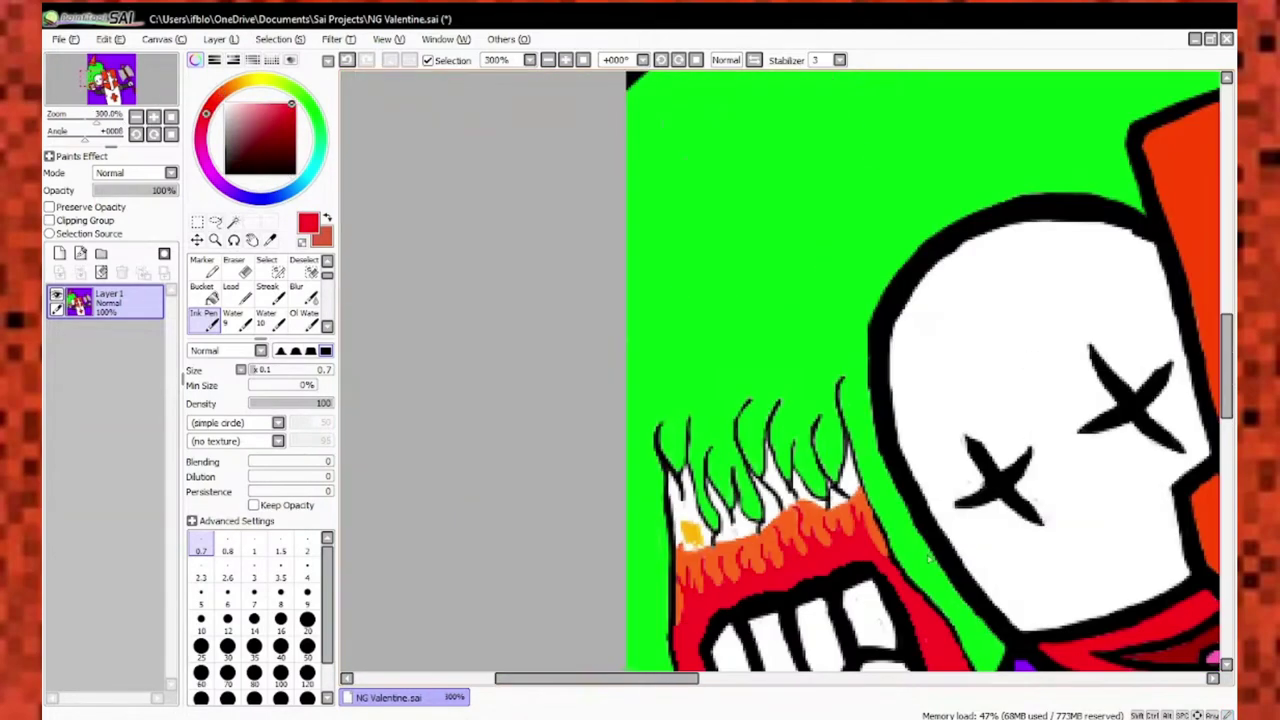
scroll(815, 420, up, 5)
scroll(826, 607, down, 2)
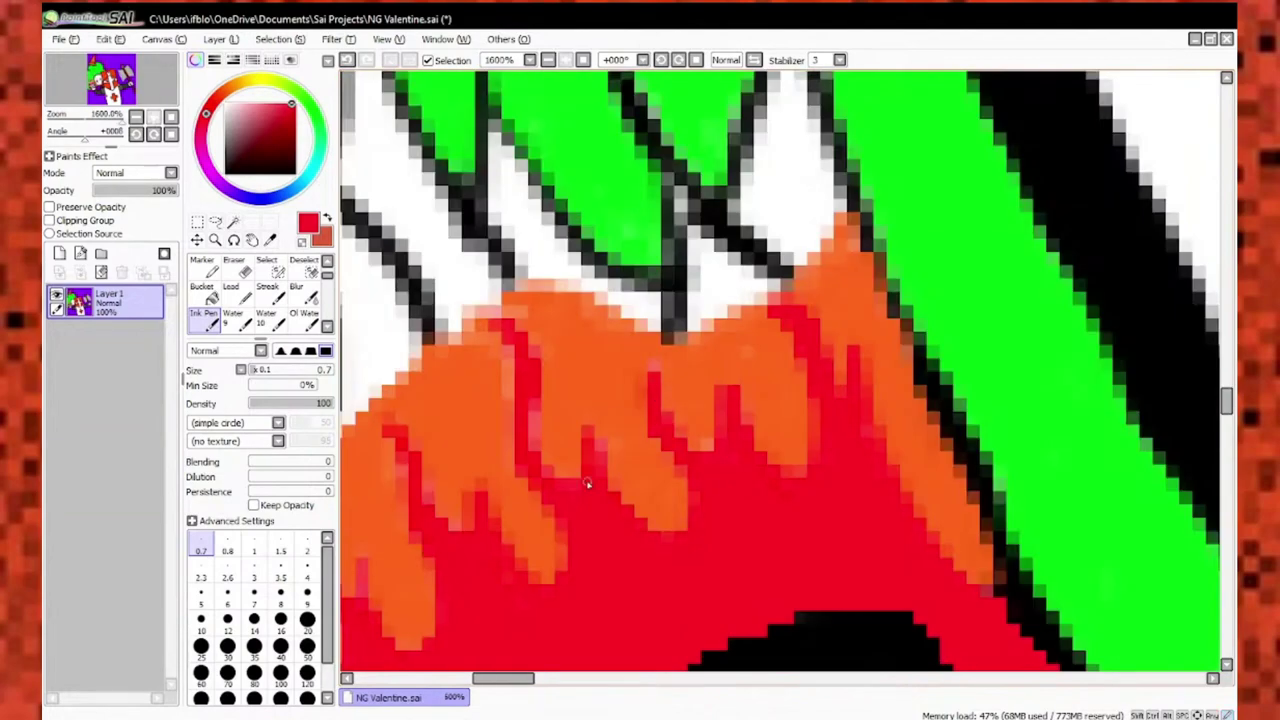
scroll(586, 486, down, 3)
scroll(634, 509, up, 3)
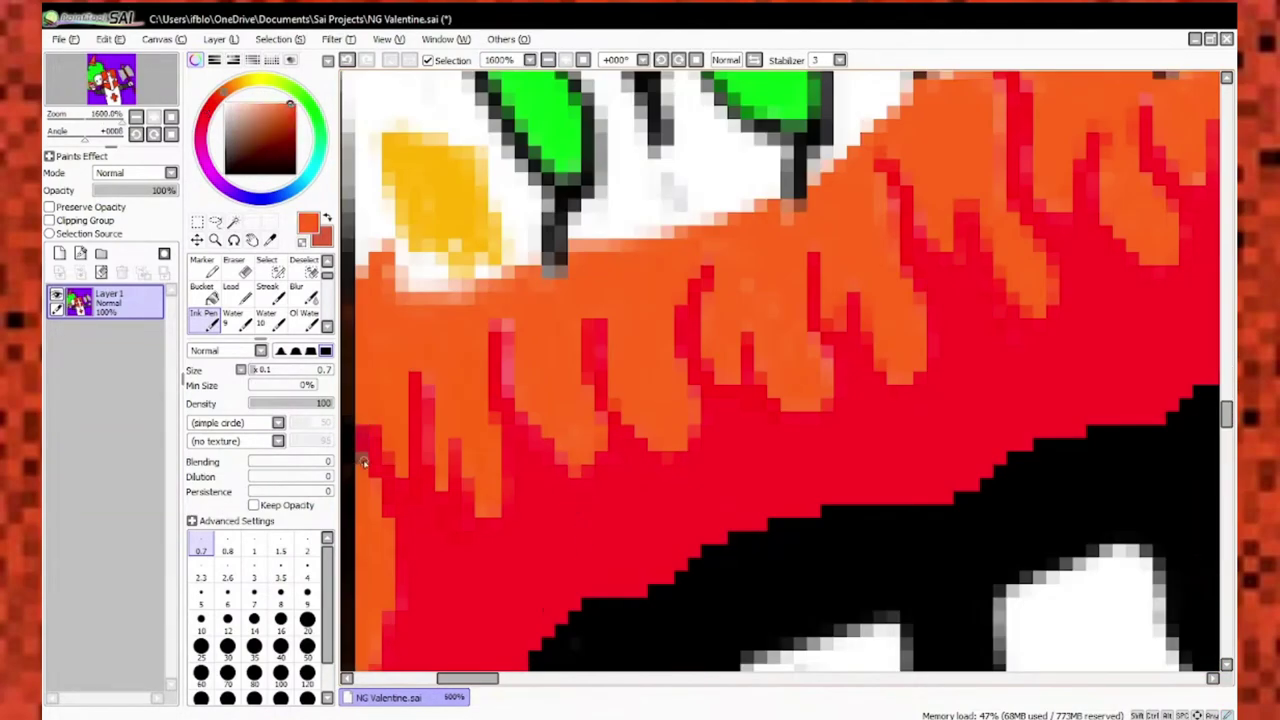
scroll(476, 485, up, 2)
scroll(777, 450, up, 4)
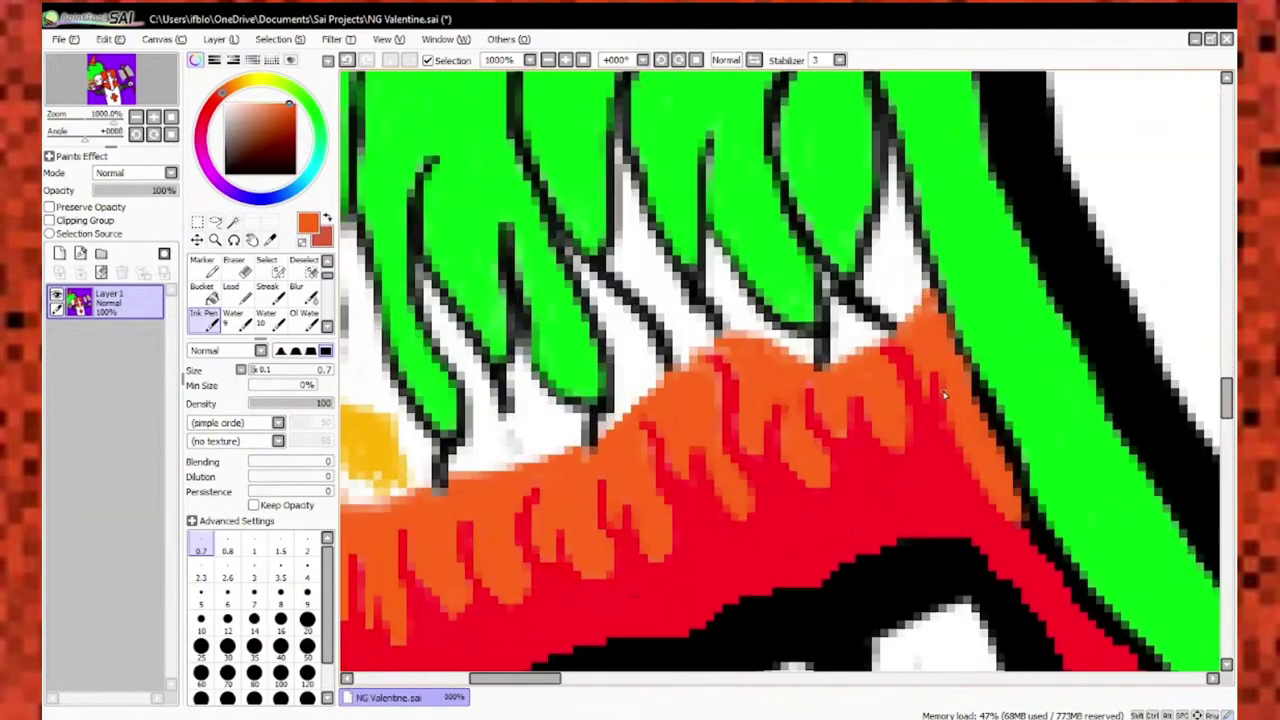
Fill the white flame tips at the left edge with the existing yellow, using a size 2 Ink Pen.
scroll(760, 470, down, 3)
scroll(742, 487, up, 3)
alt+click(742, 487)
key(bracketright)
key(bracketright)
key(bracketright)
key(bracketright)
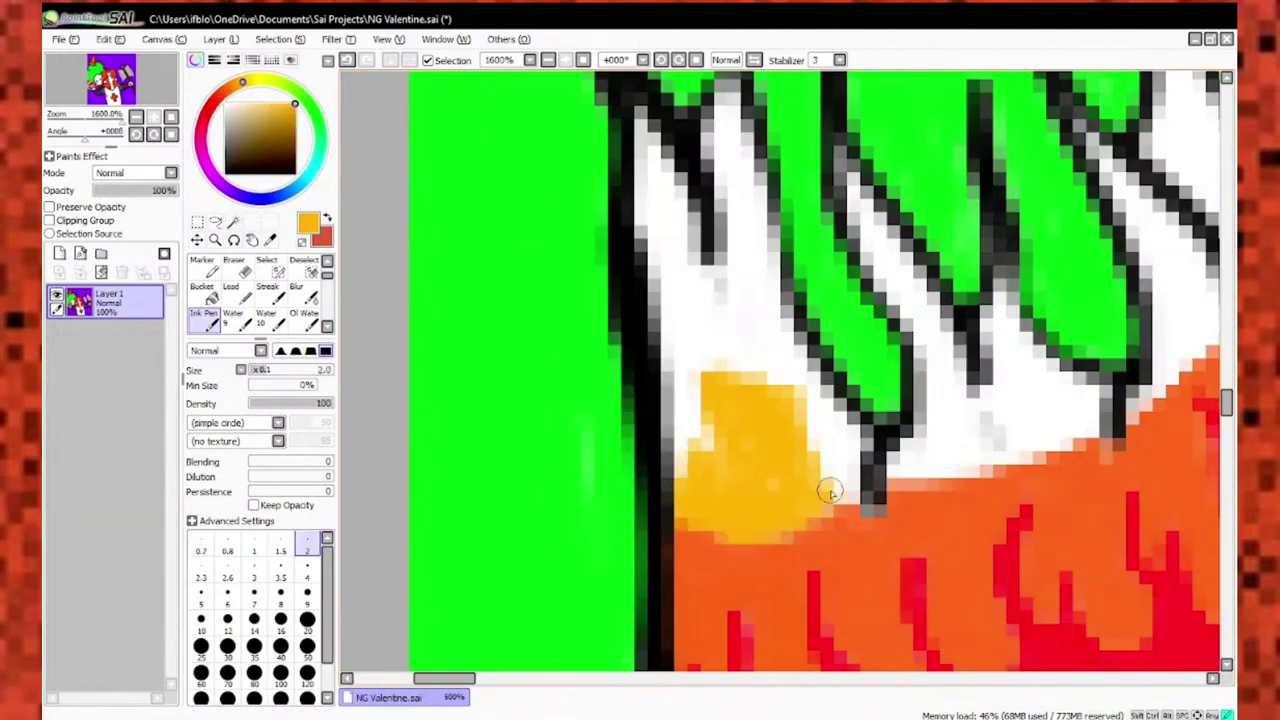
mouse_move(830, 490)
mouse_down()
mouse_move(663, 328)
mouse_move(687, 317)
mouse_move(749, 501)
mouse_move(719, 386)
mouse_move(876, 627)
mouse_up()
scroll(700, 400, up, 2)
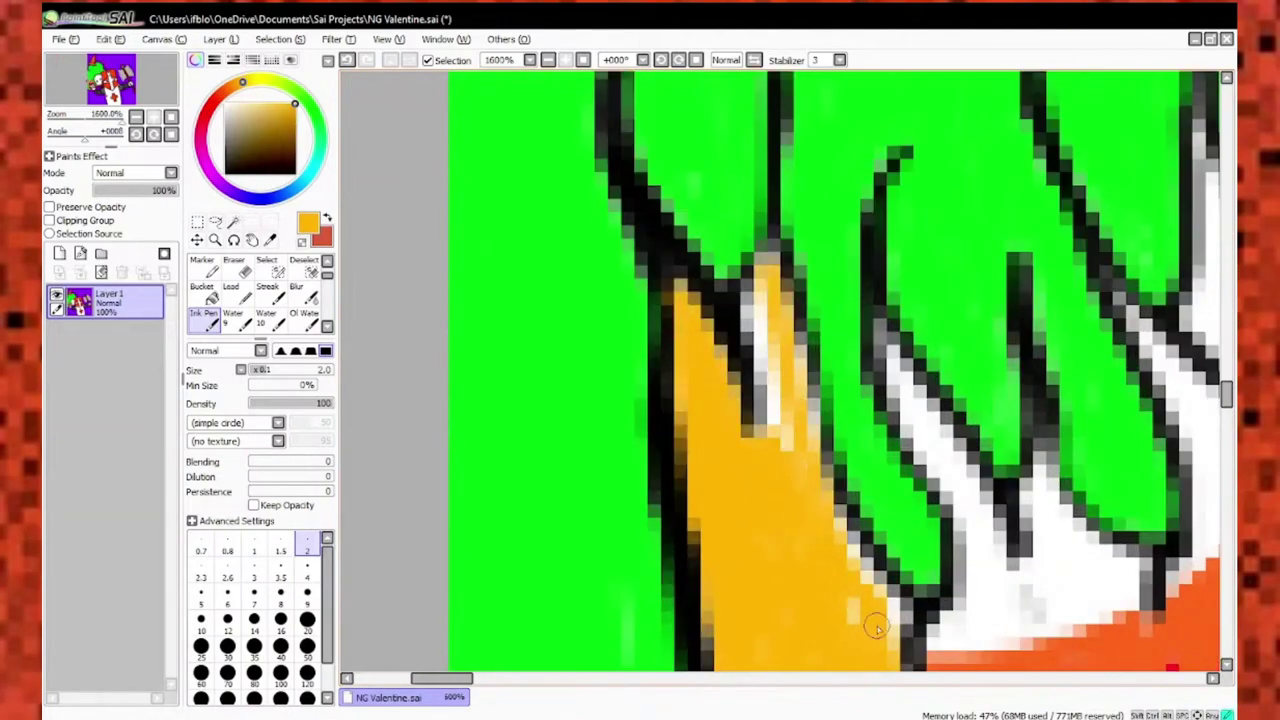
Continue the yellow through the white middle and right flame tips, down to the orange band's upper edge.
scroll(737, 394, right, 5)
scroll(714, 400, down, 3)
mouse_move(630, 520)
mouse_down()
mouse_move(736, 464)
mouse_move(660, 399)
mouse_move(585, 243)
mouse_up()
scroll(655, 535, up, 3)
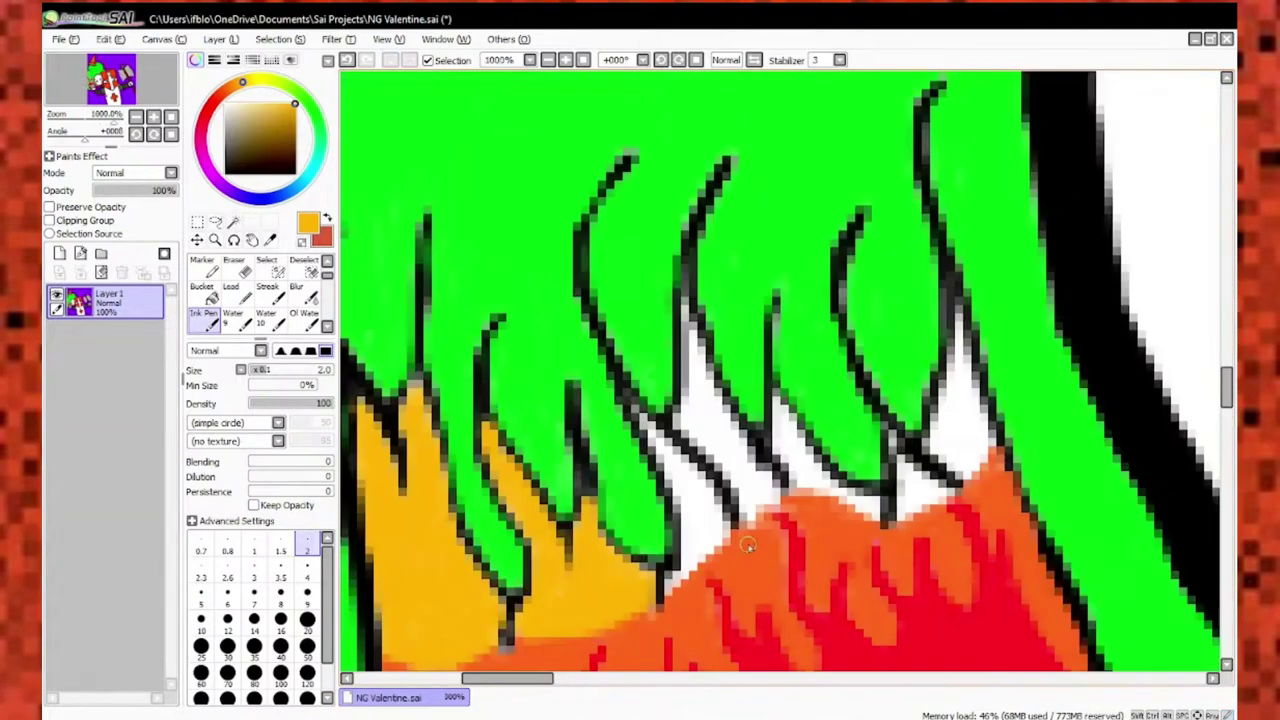
scroll(728, 405, up, 3)
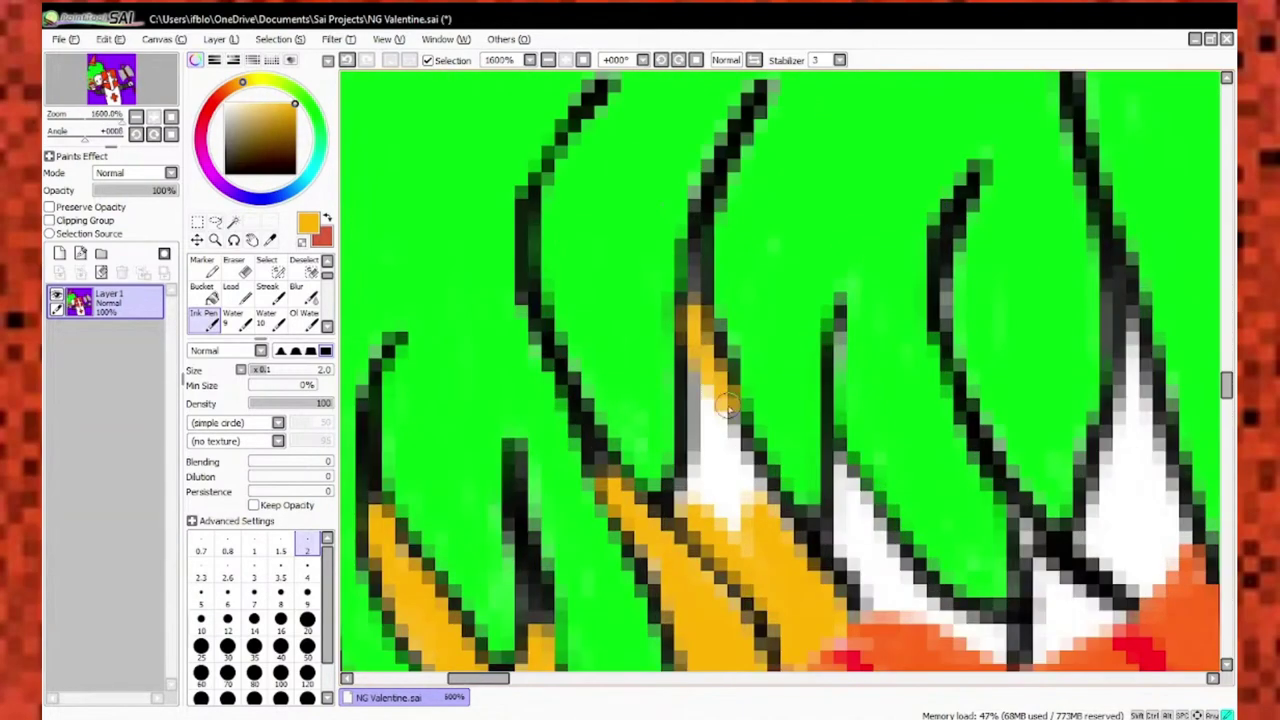
scroll(707, 490, down, 3)
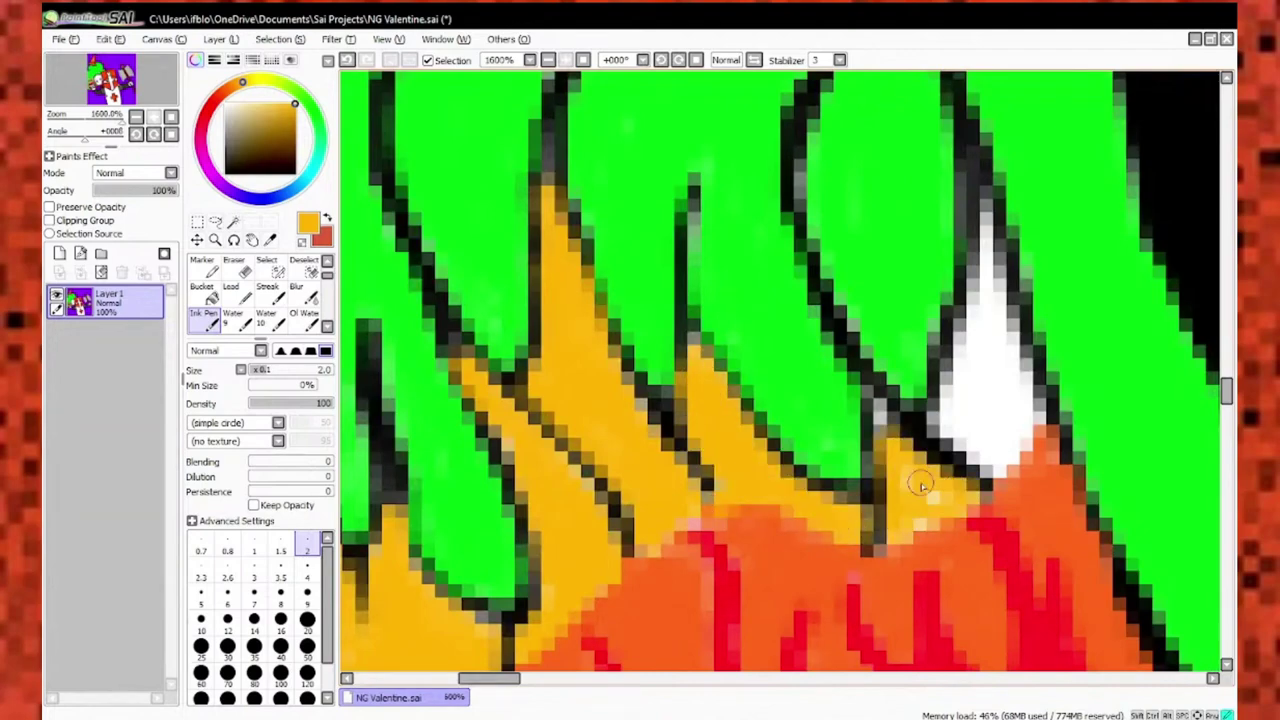
scroll(915, 480, up, 3)
Draw orange peaks up into the yellow of the left flame tips, refining them with a size 0.7 Ink Pen.
scroll(877, 563, up, 4)
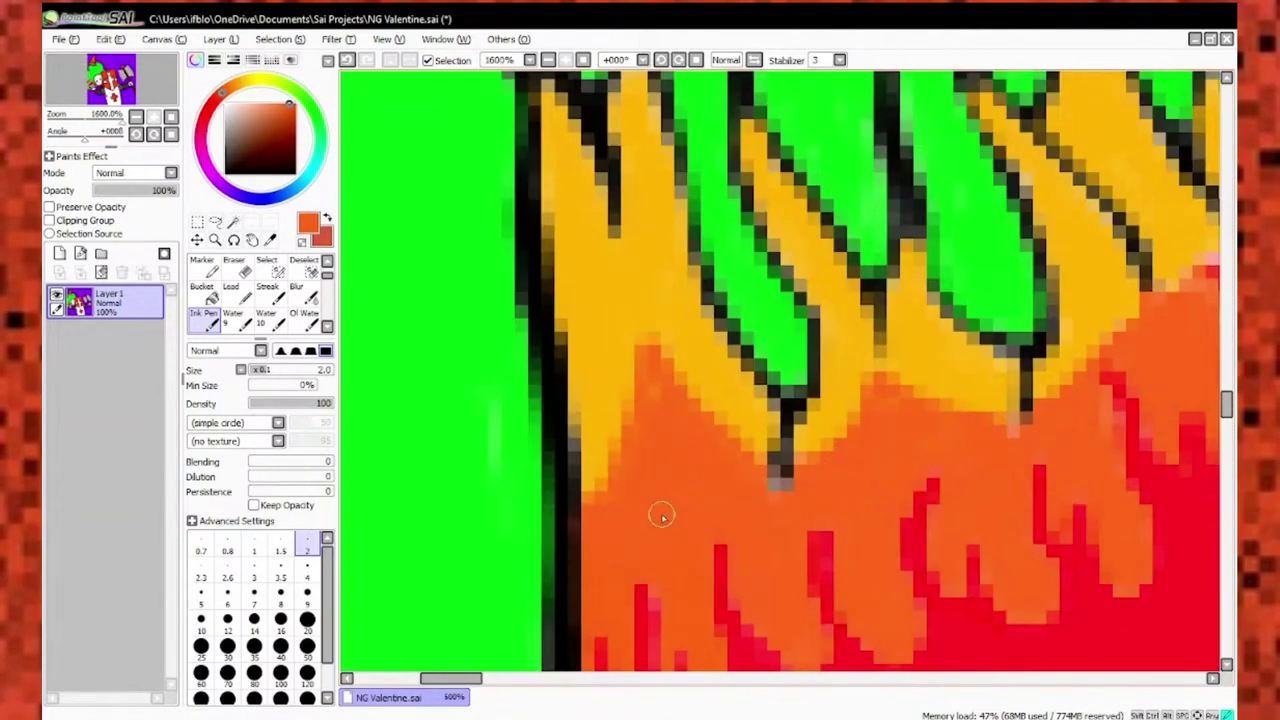
drag(893, 412, 623, 457)
key(bracketleft)
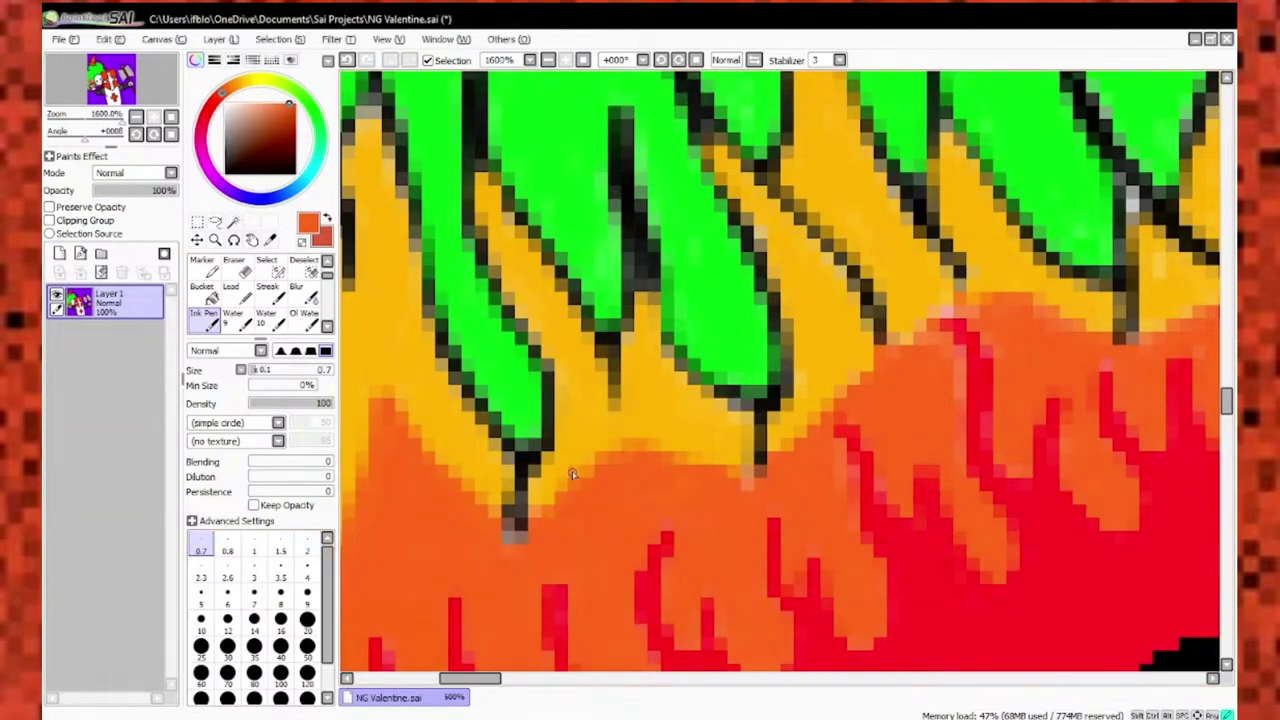
drag(778, 458, 698, 412)
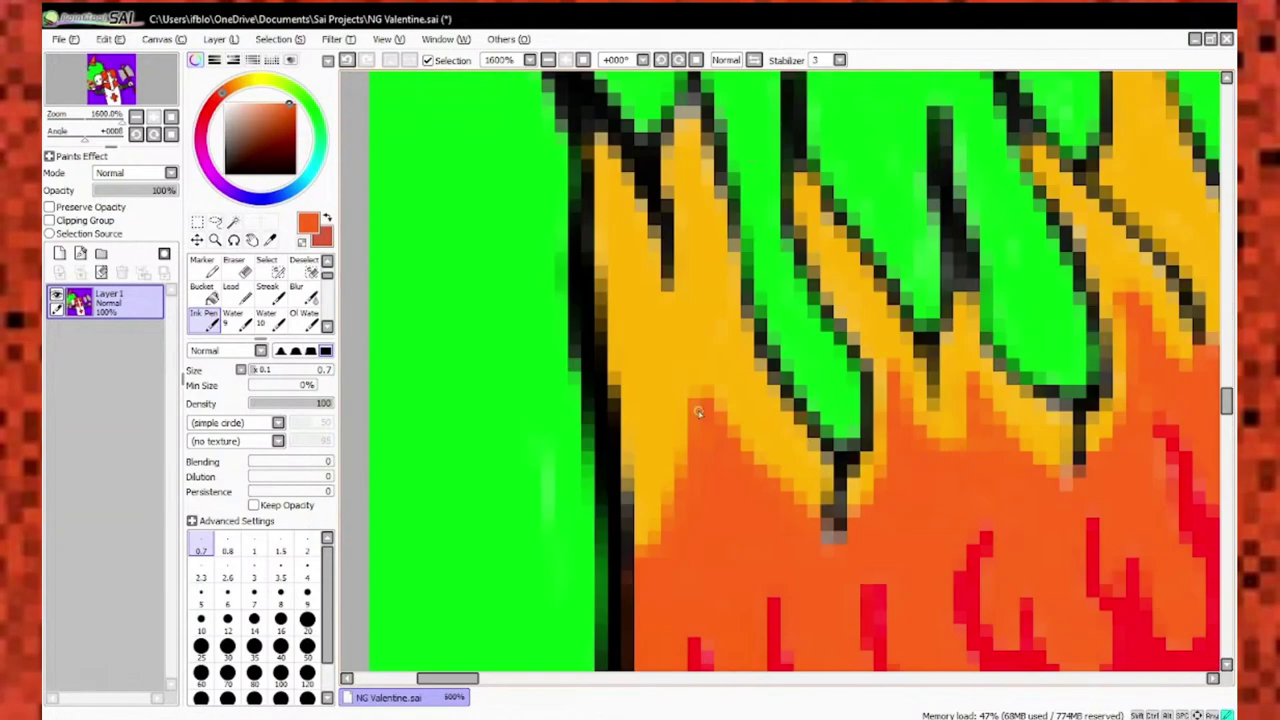
Draw thin orange tongues up into the yellow of the middle and right flame tips.
scroll(773, 504, down, 3)
scroll(680, 420, up, 3)
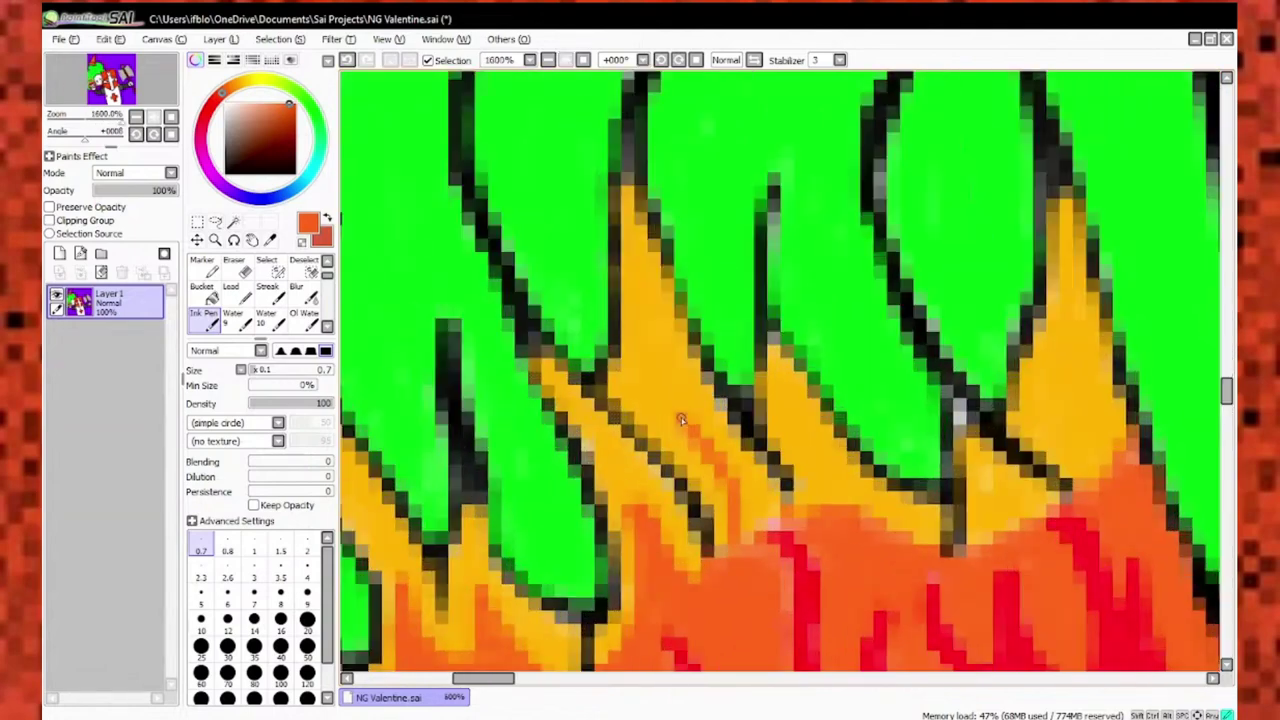
drag(806, 537, 566, 520)
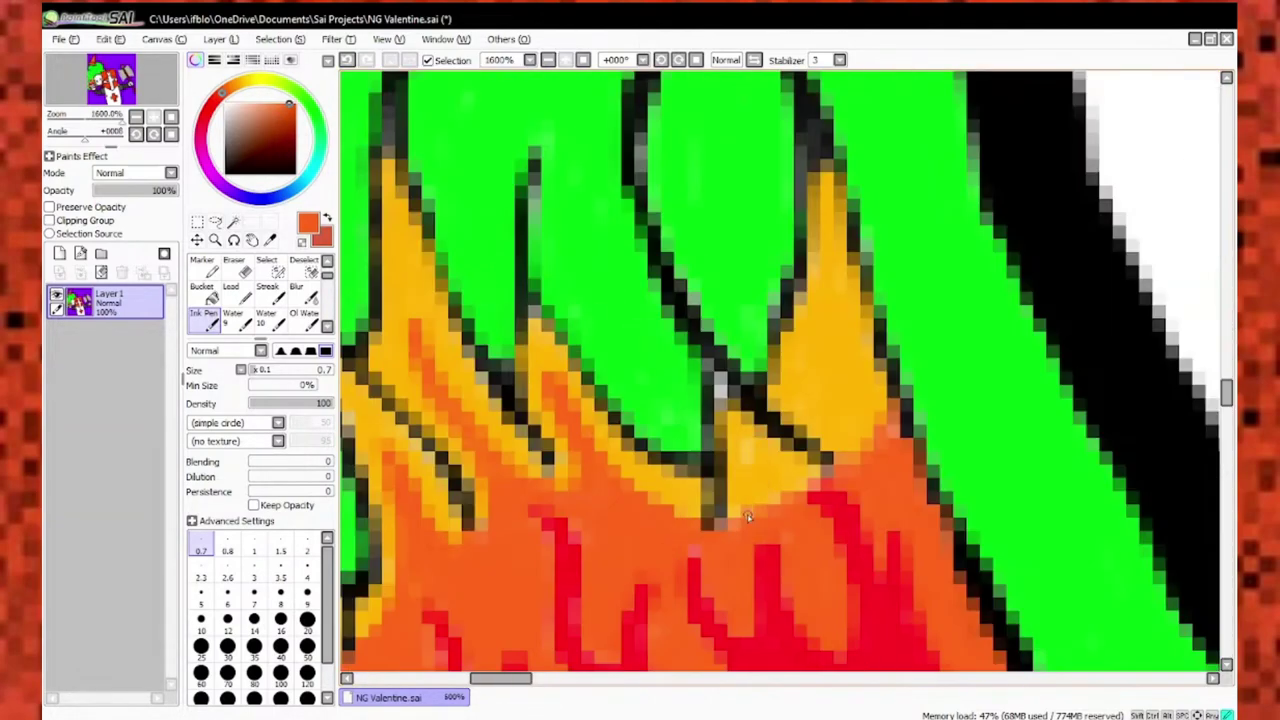
right_click(684, 516)
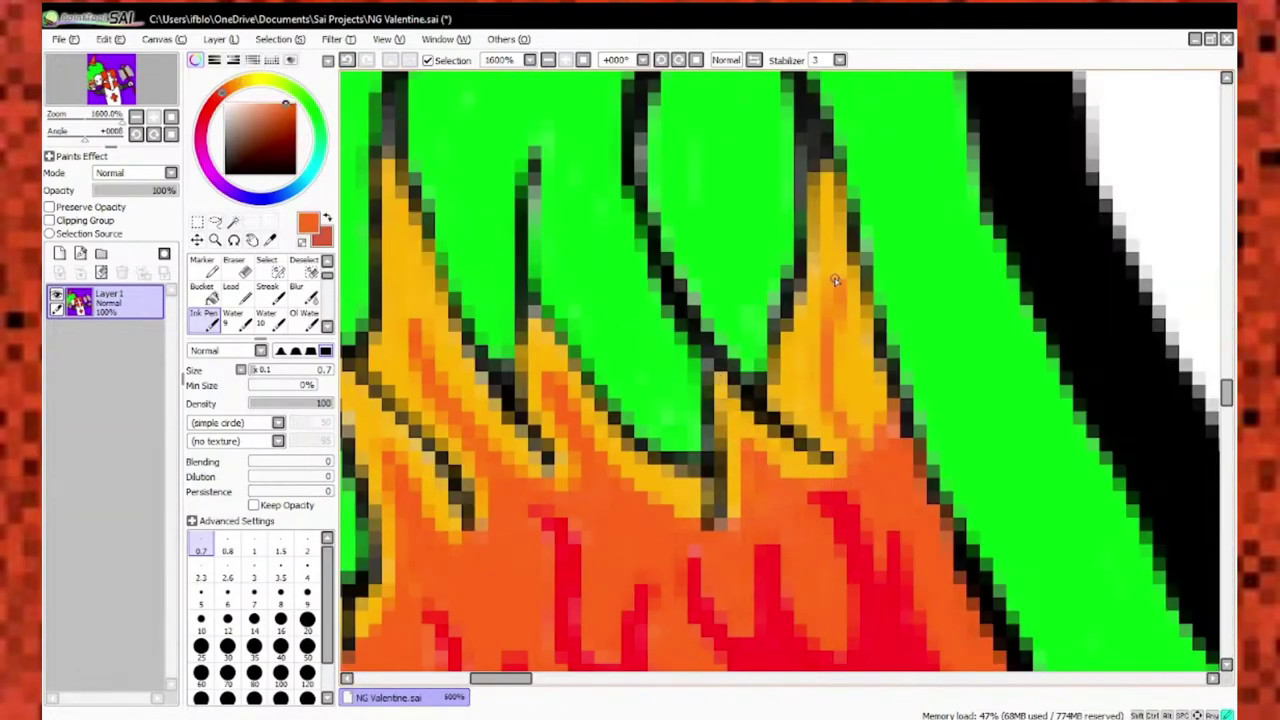
scroll(835, 281, down, 1)
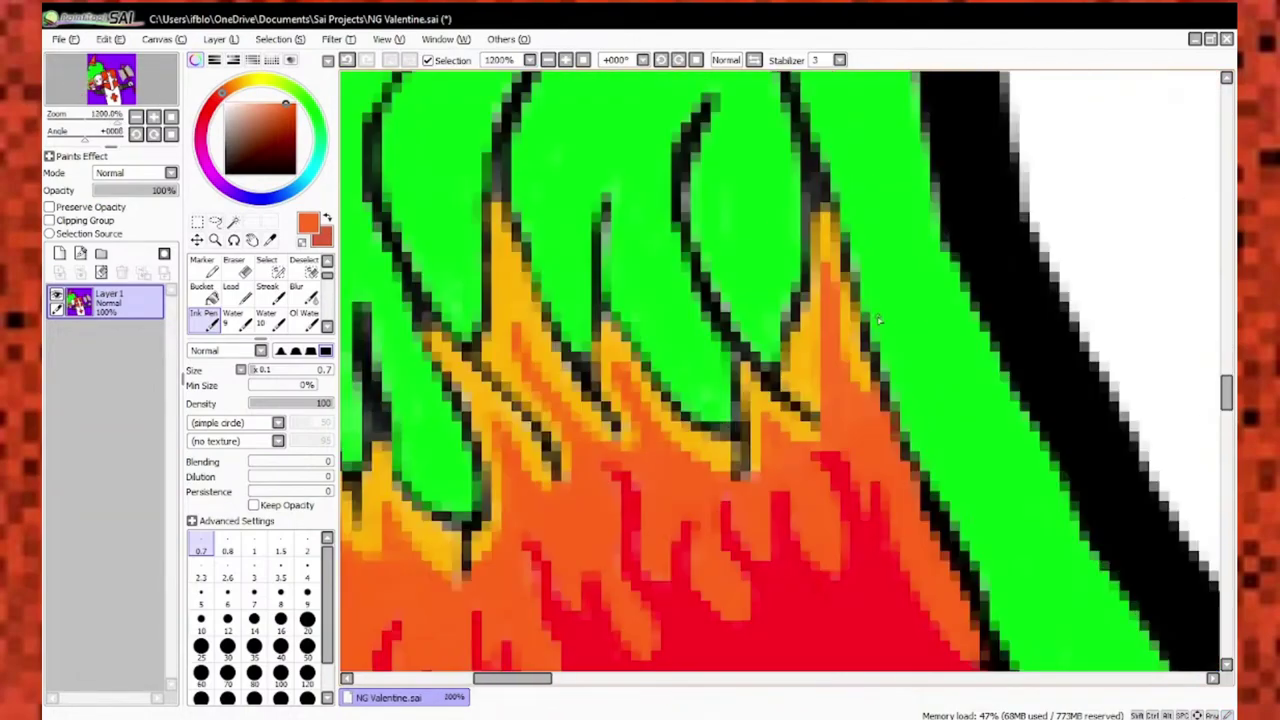
Retouch the black outlines of the left flame tips with the size 0.7 Ink Pen.
scroll(878, 320, down, 6)
right_click(476, 393)
scroll(476, 393, up, 5)
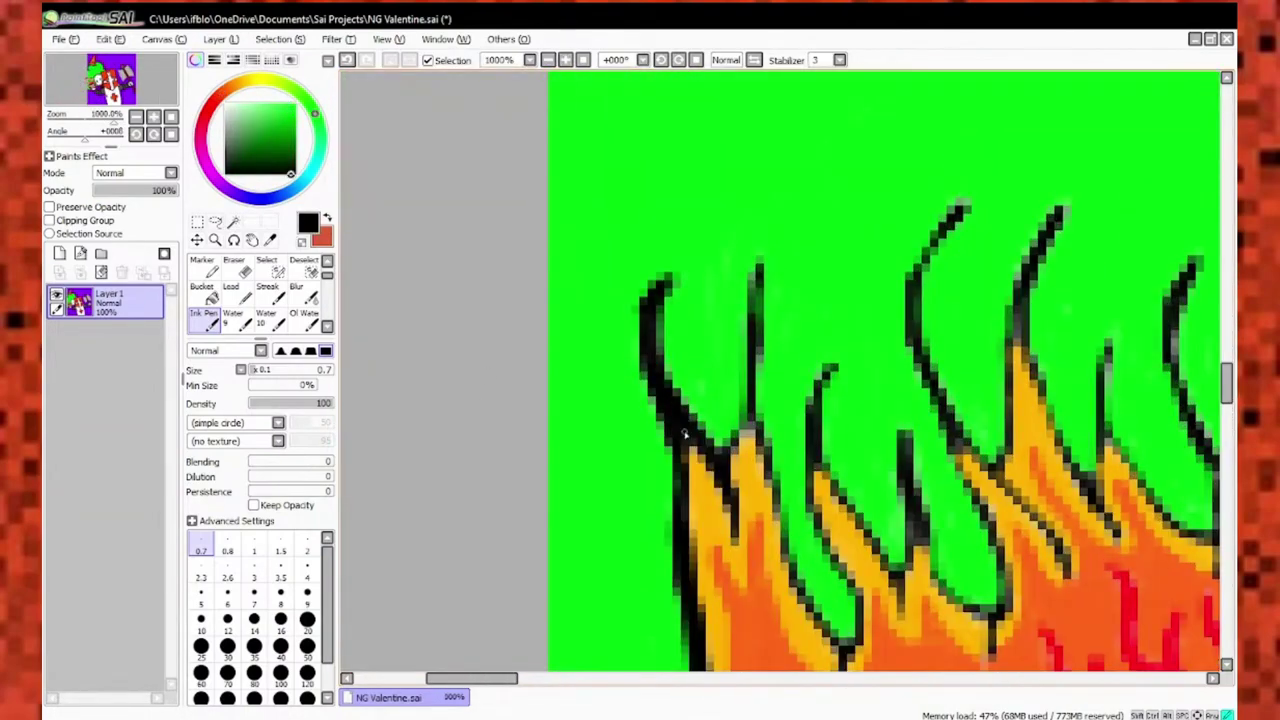
scroll(600, 435, up, 1)
mouse_move(586, 102)
mouse_down()
mouse_move(614, 392)
mouse_move(600, 435)
mouse_up()
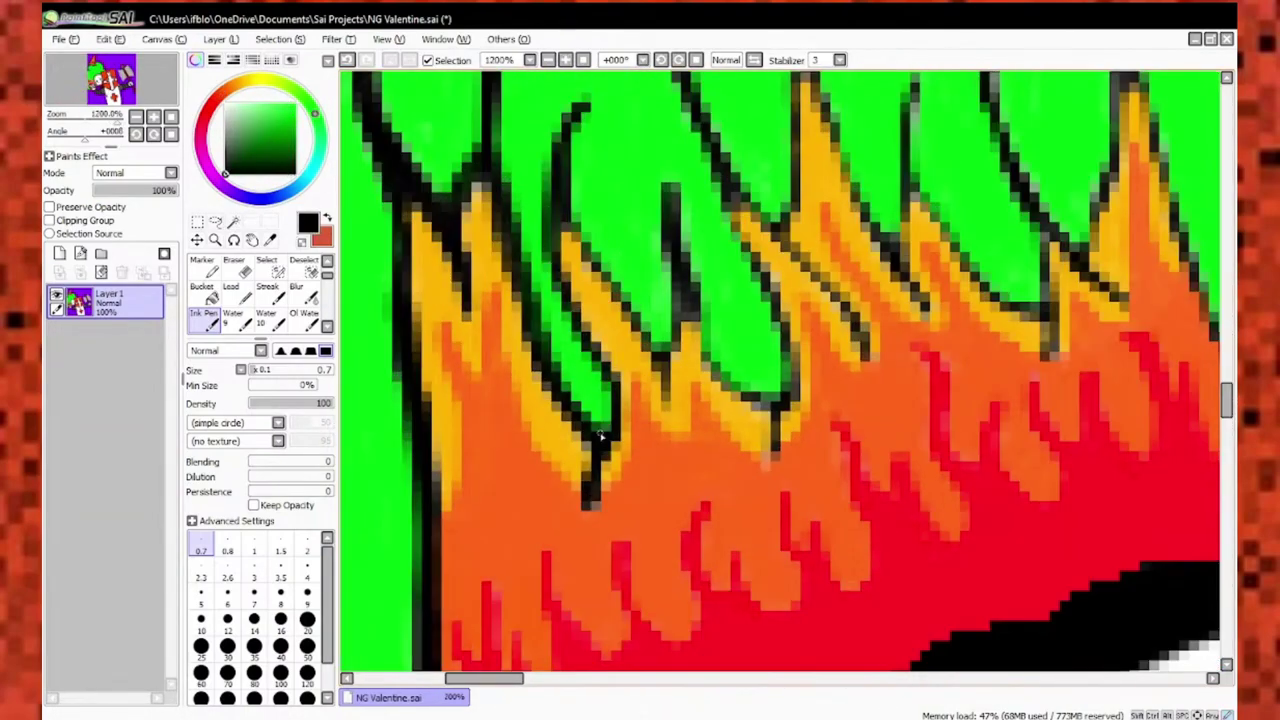
Darken the curled black outlines of the middle flame tips and touch up the yellow beside them.
scroll(790, 390, down, 2)
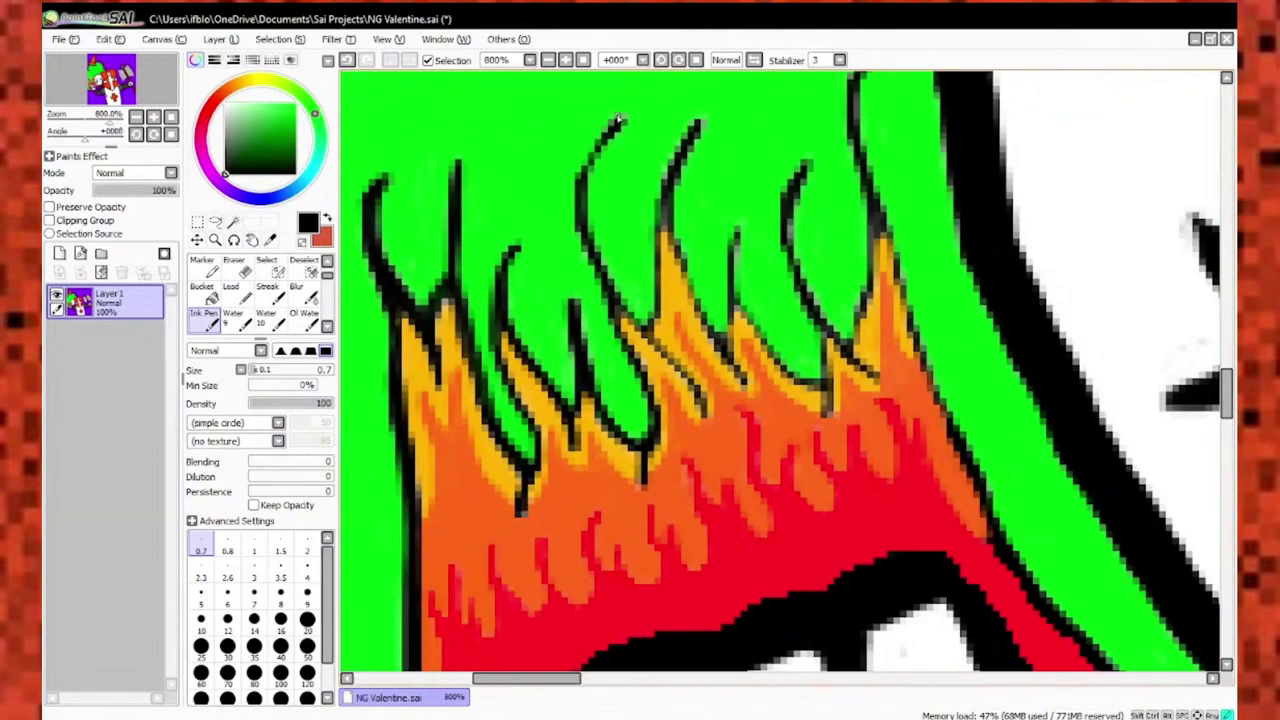
scroll(639, 440, down, 1)
scroll(639, 440, up, 3)
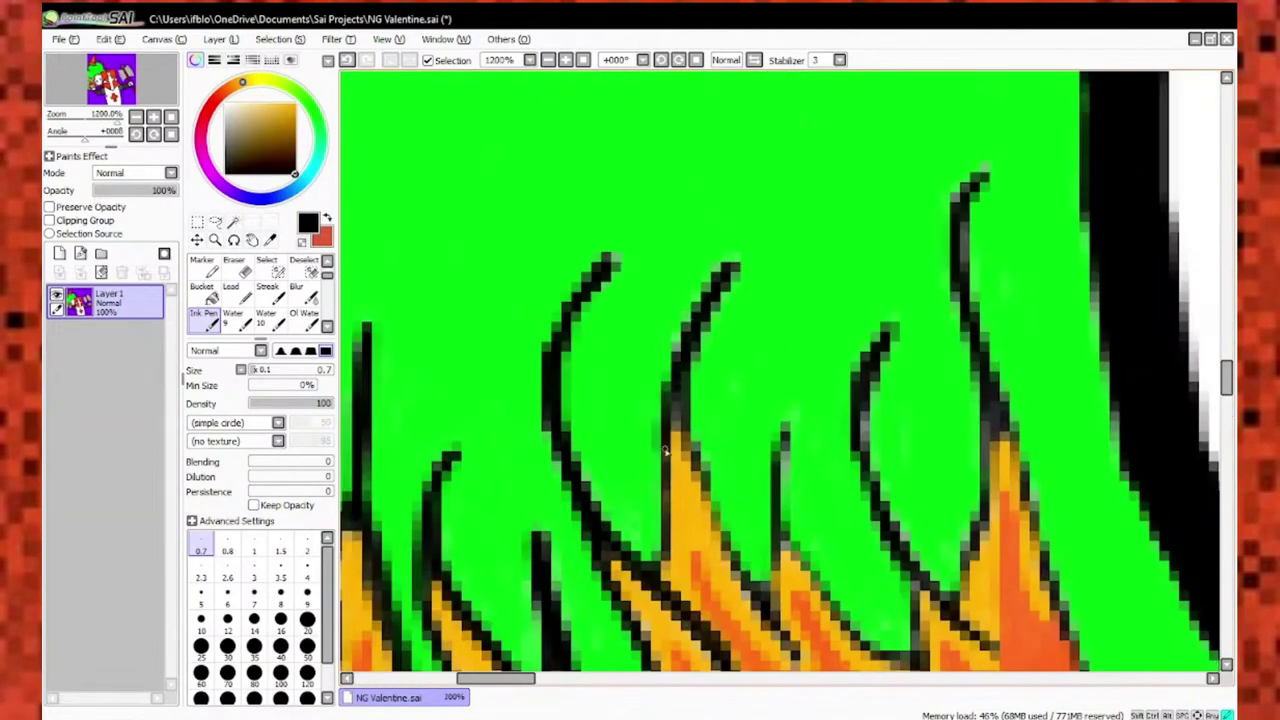
scroll(592, 172, down, 2)
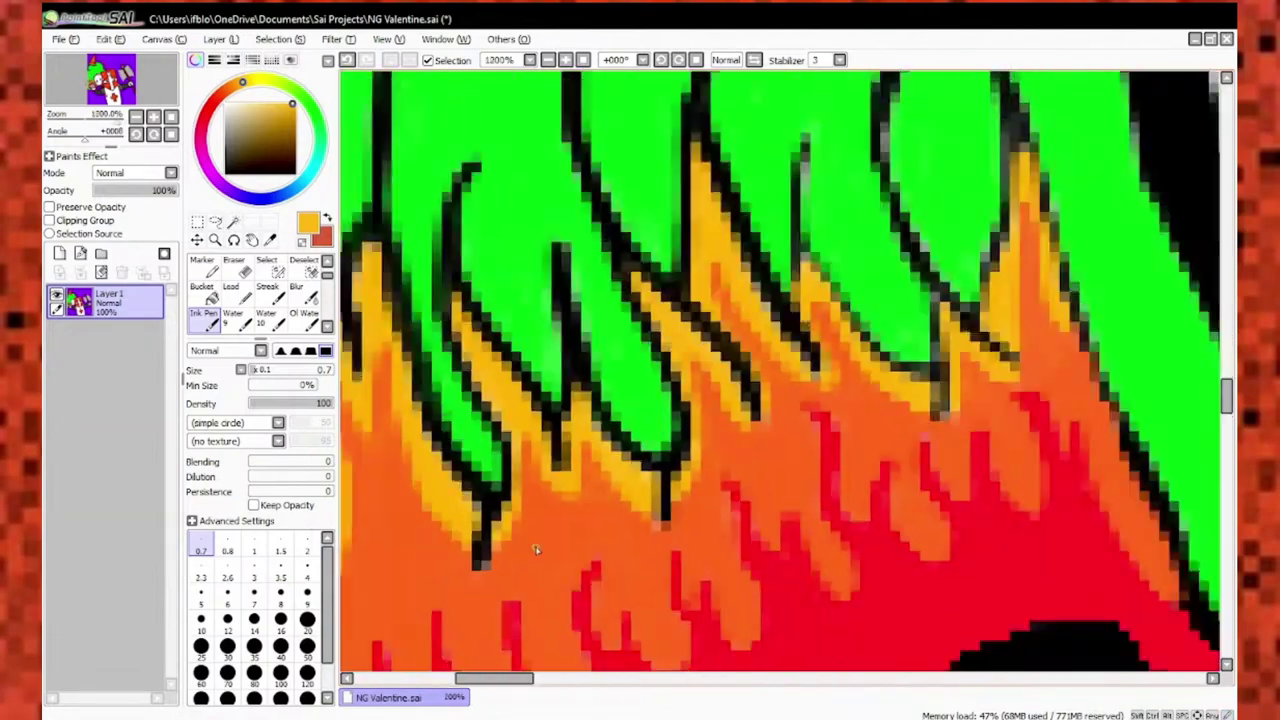
scroll(535, 297, up, 2)
Thicken the black outlines of the right flame tips, covering the grey pixels where their lines meet.
right_click(455, 335)
scroll(455, 335, down, 2)
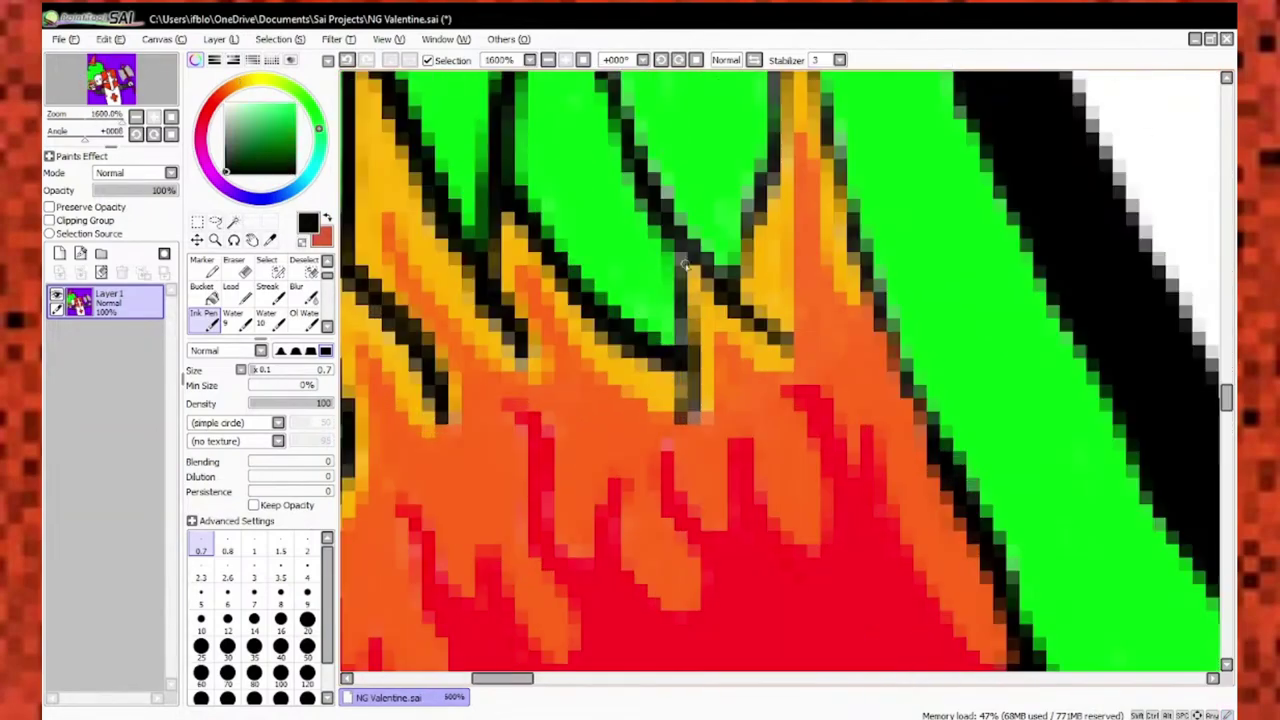
drag(690, 255, 676, 420)
drag(695, 265, 681, 367)
scroll(681, 367, down, 2)
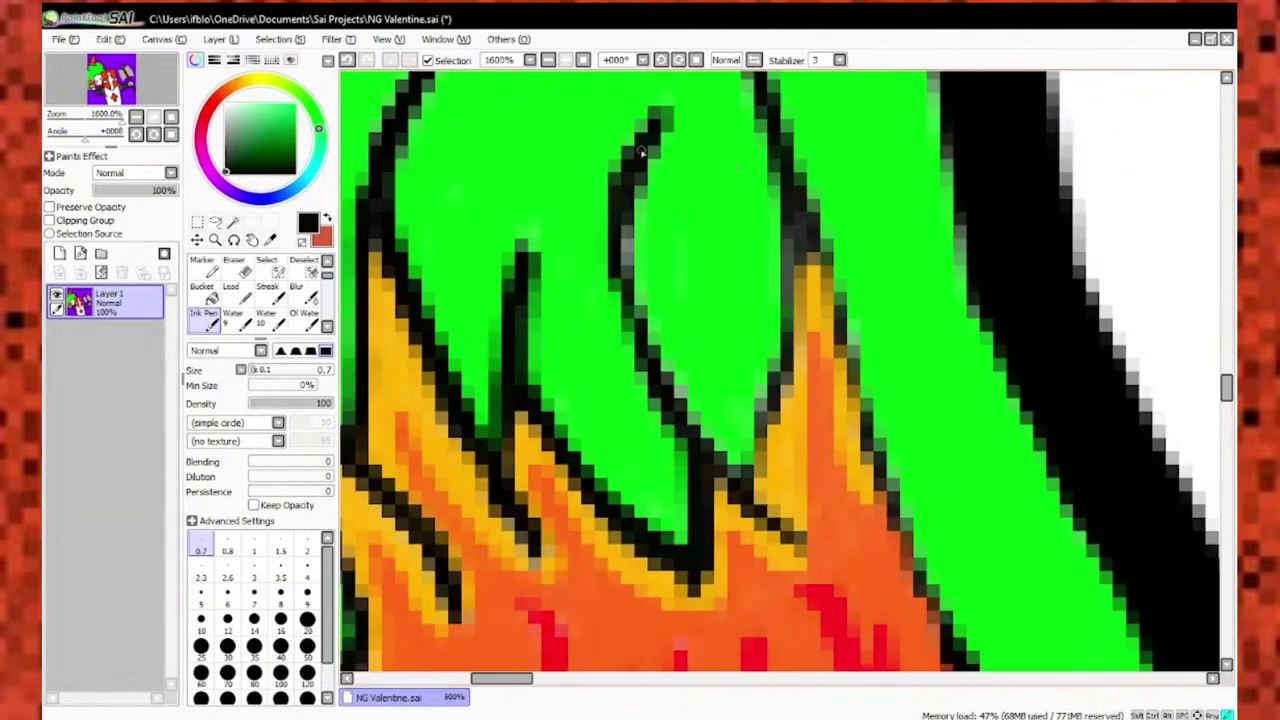
scroll(700, 400, up, 1)
scroll(662, 358, down, 2)
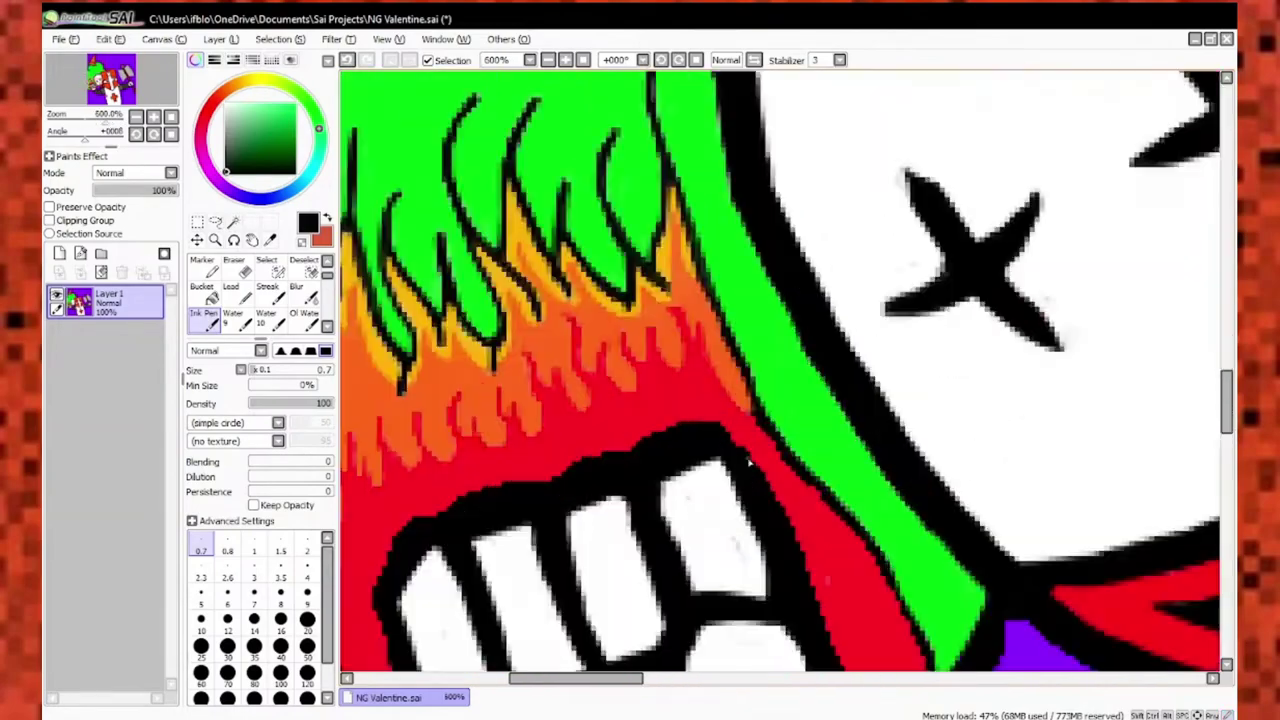
Thicken the black outlines between the left flame tips and clean their edges with yellow.
scroll(662, 358, up, 3)
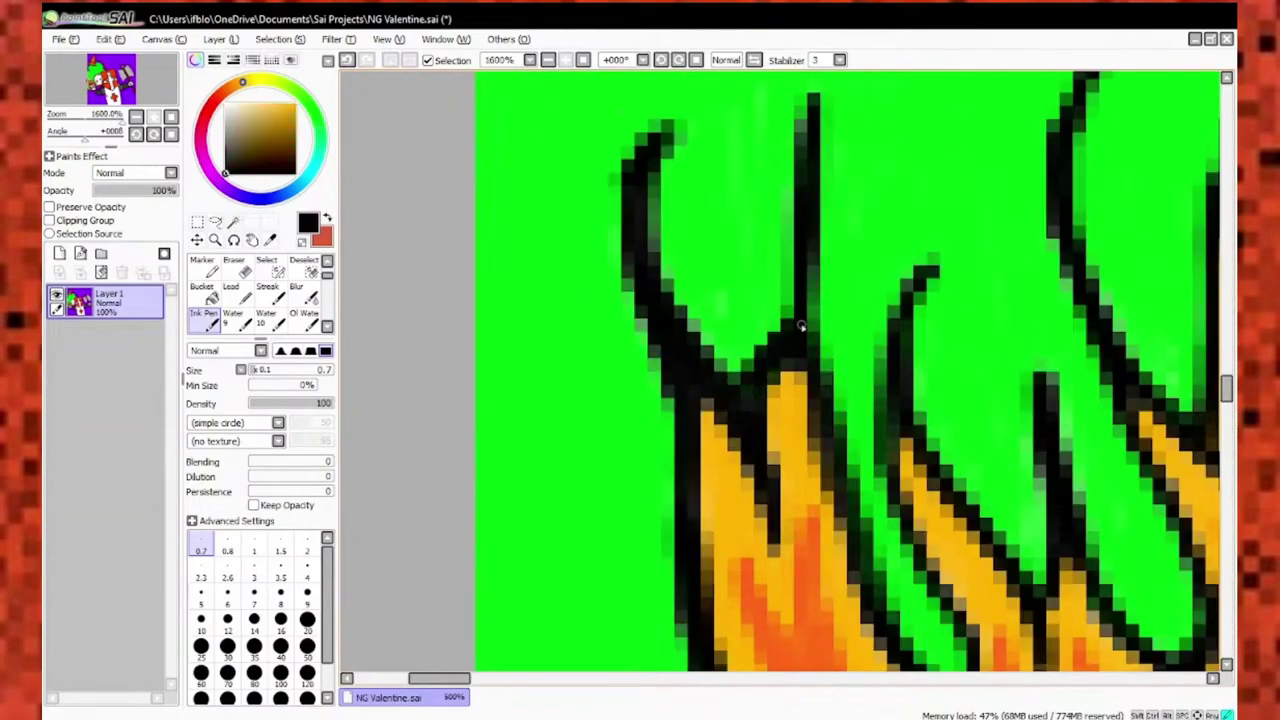
drag(801, 326, 840, 440)
scroll(935, 462, down, 2)
mouse_move(880, 252)
mouse_down()
mouse_move(935, 462)
mouse_move(990, 490)
mouse_move(988, 596)
mouse_up()
scroll(935, 462, up, 2)
right_click(869, 488)
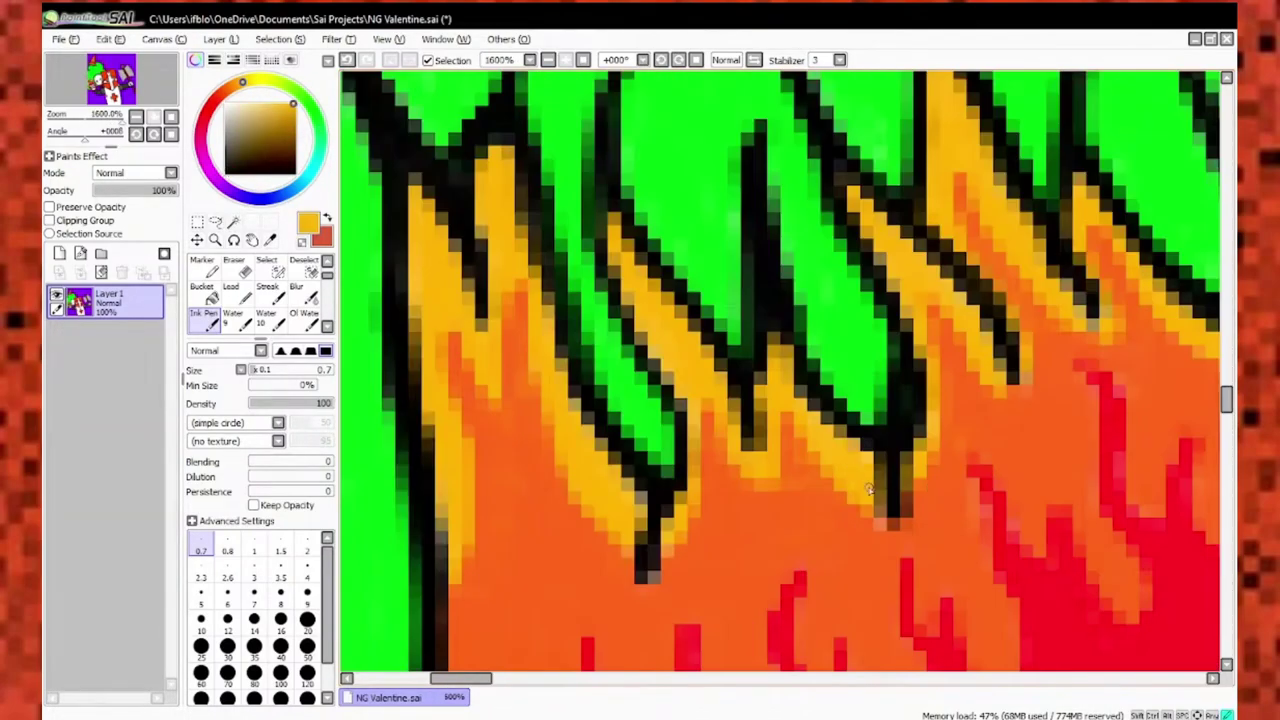
right_click(925, 420)
scroll(910, 462, down, 2)
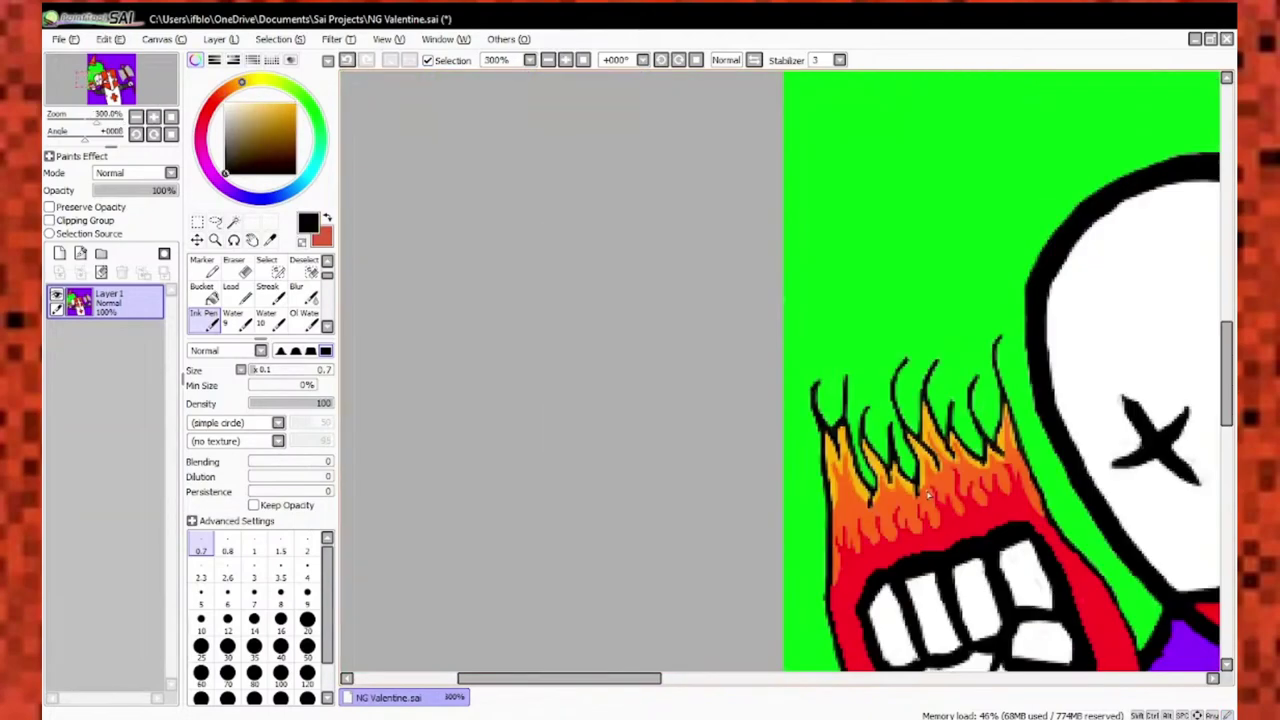
Touch up the black outlines and yellow edges of the middle and right flame tips.
scroll(846, 523, up, 2)
drag(762, 500, 776, 470)
scroll(776, 473, down, 2)
scroll(950, 337, up, 2)
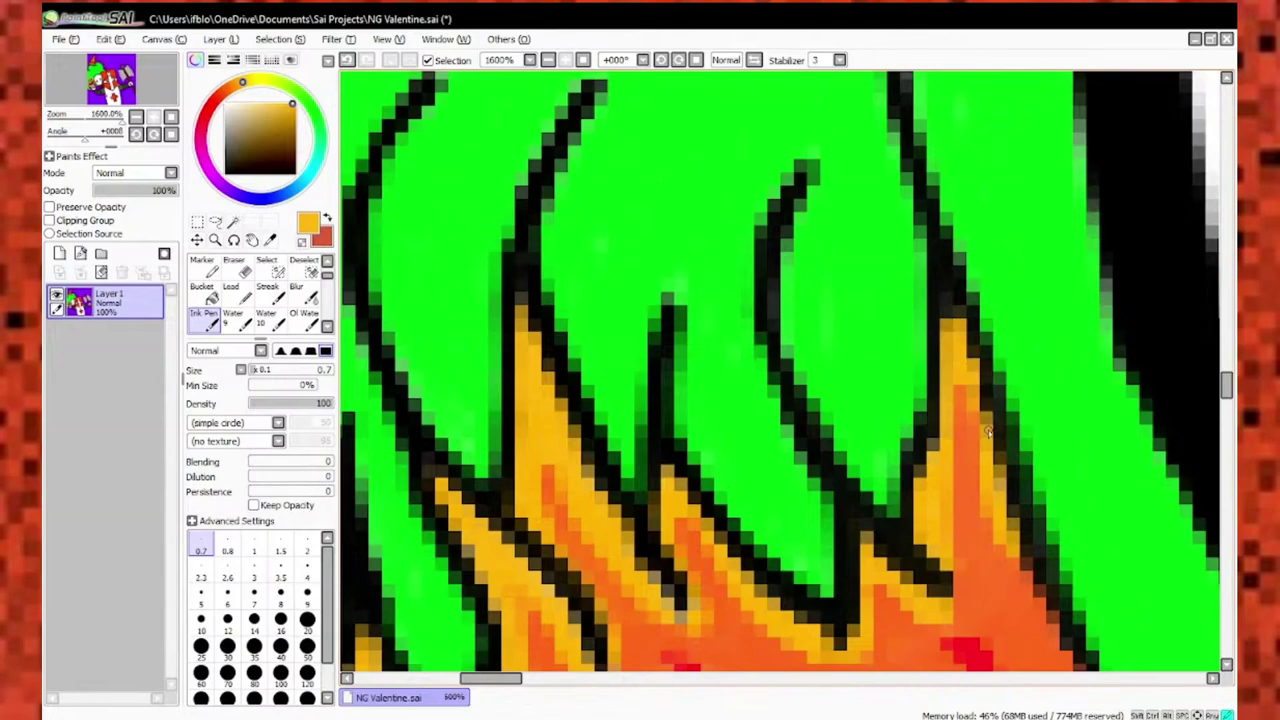
scroll(915, 478, down, 3)
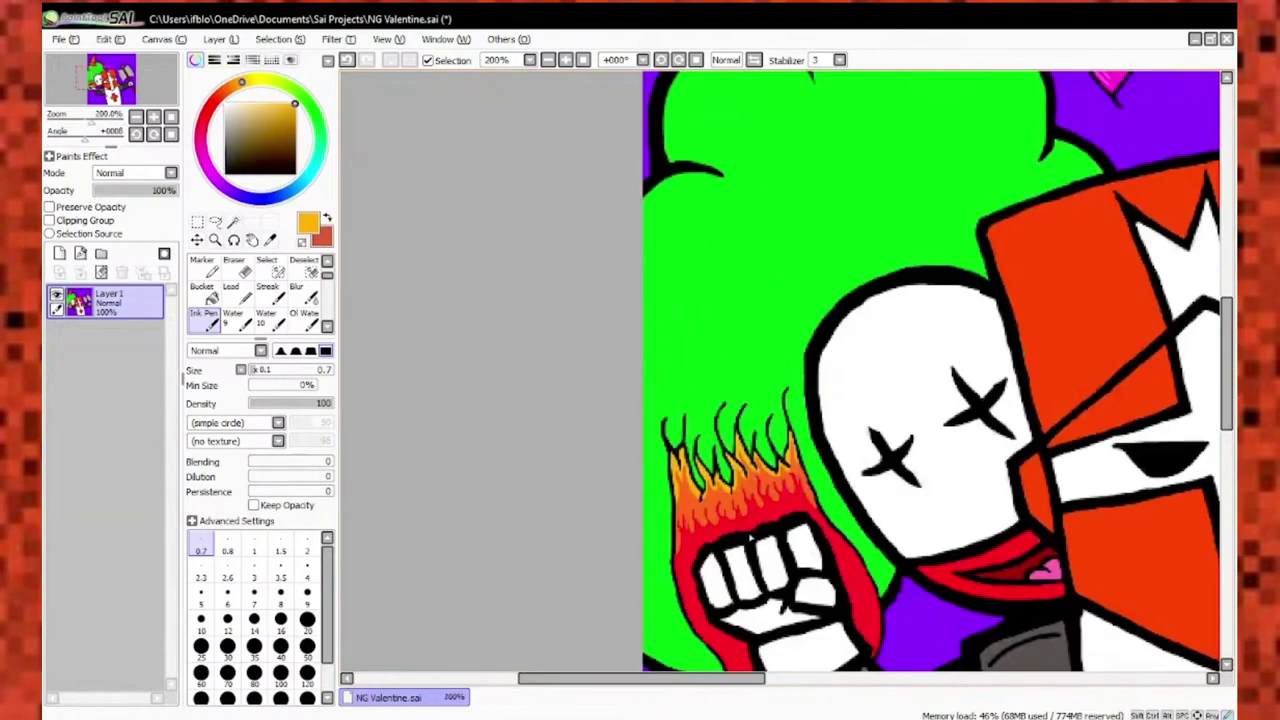
scroll(700, 420, up, 3)
scroll(648, 416, down, 3)
Sample a near-black from the outlines and solidify the short line ends below the left flame tips.
scroll(560, 380, up, 3)
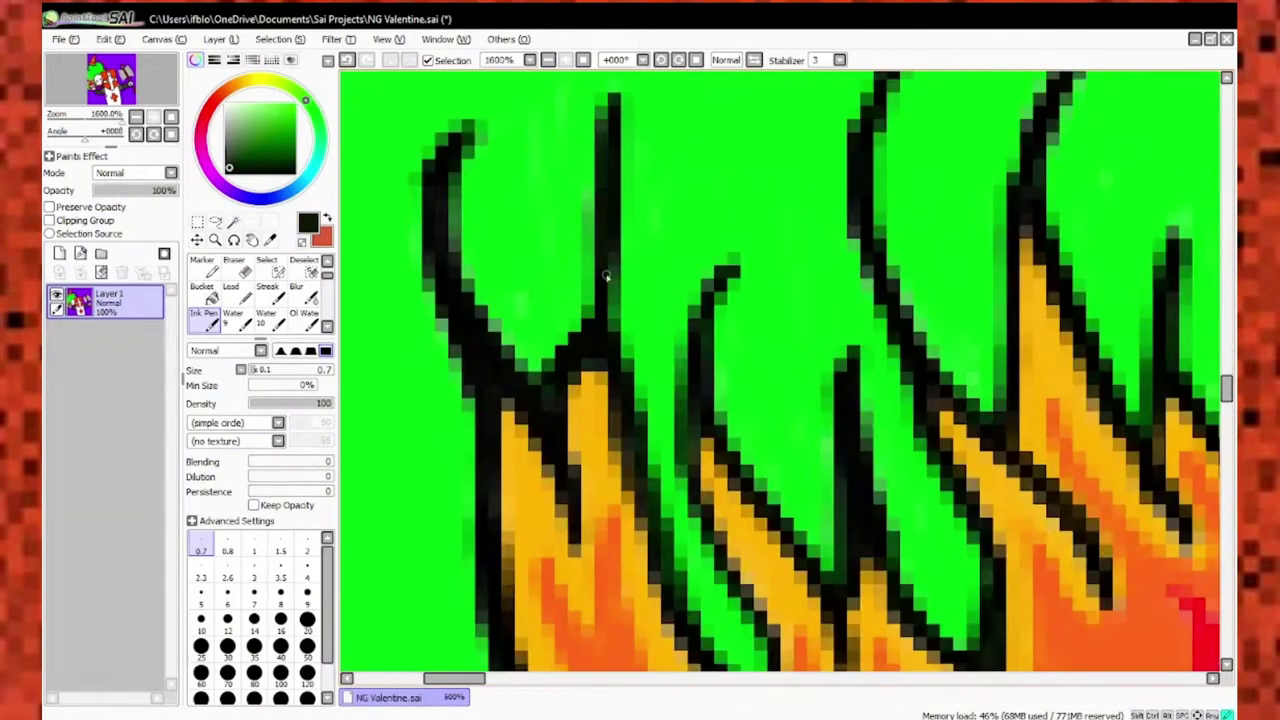
alt+click(495, 355)
scroll(657, 311, down, 2)
scroll(650, 305, up, 2)
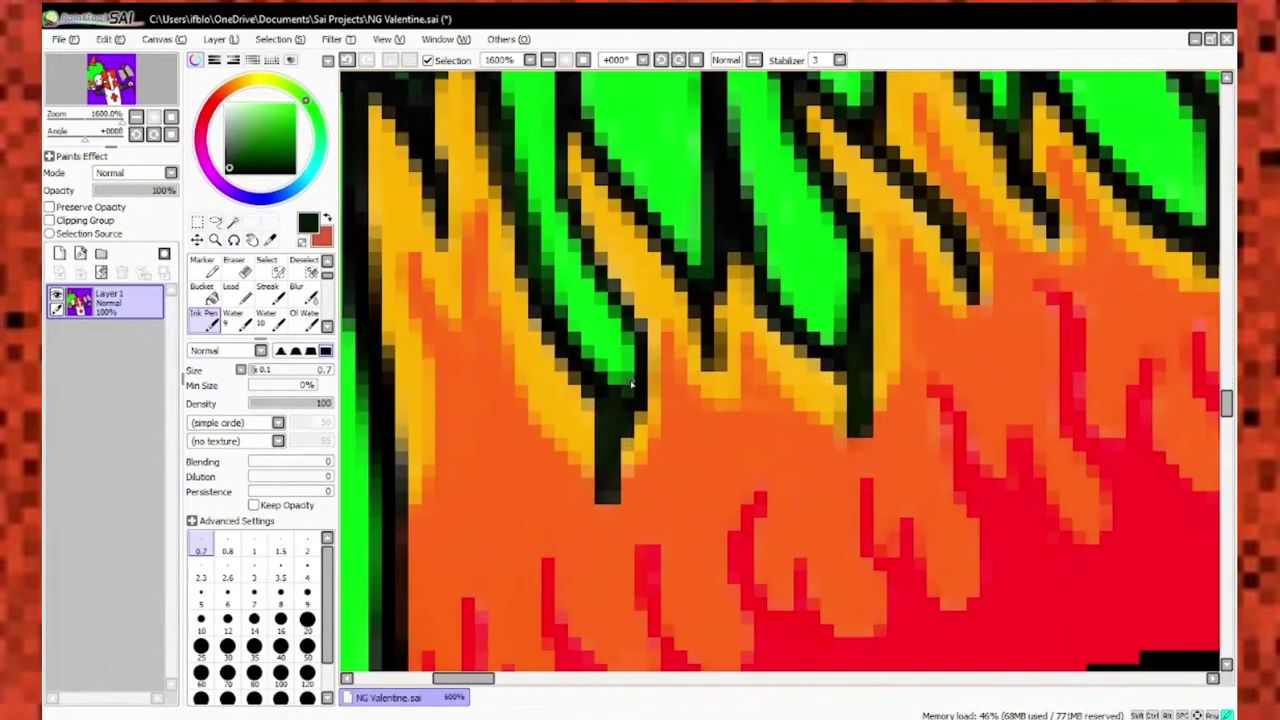
scroll(650, 305, down, 3)
scroll(645, 298, up, 3)
scroll(645, 298, down, 10)
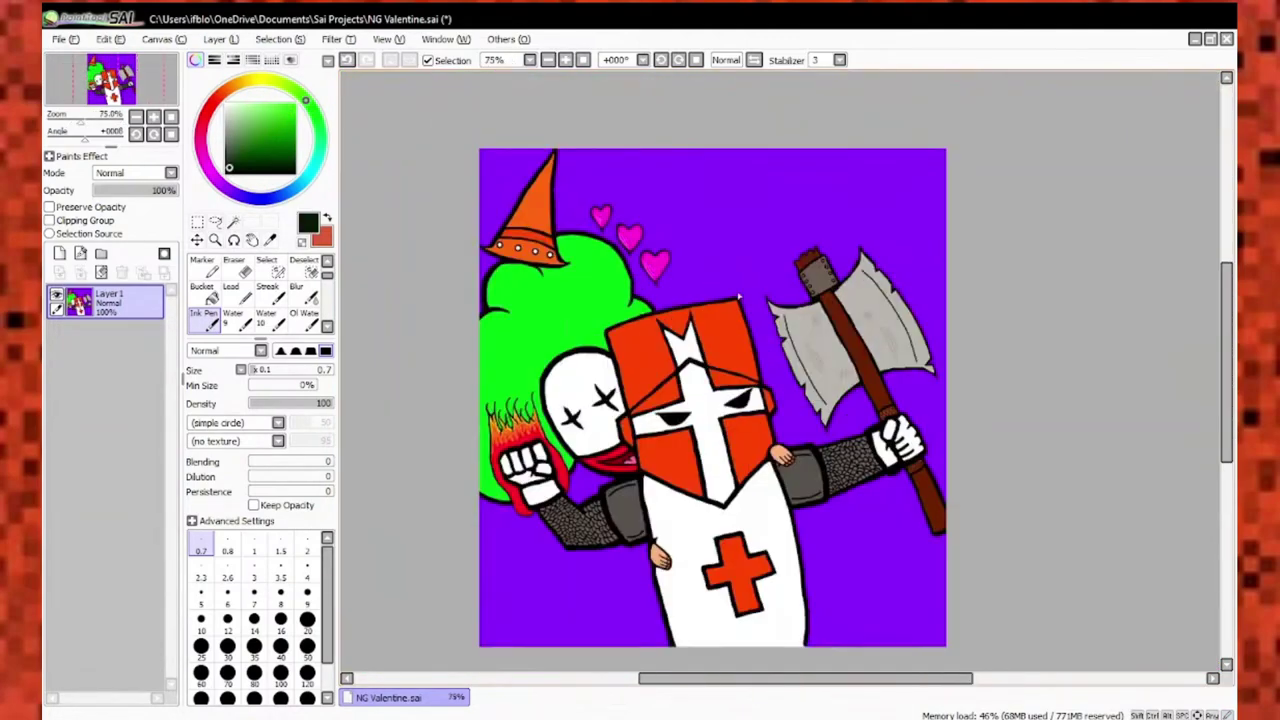
Retouch the dark outline between the red flame's lower right edge and the purple background beside the wrist.
scroll(544, 407, up, 7)
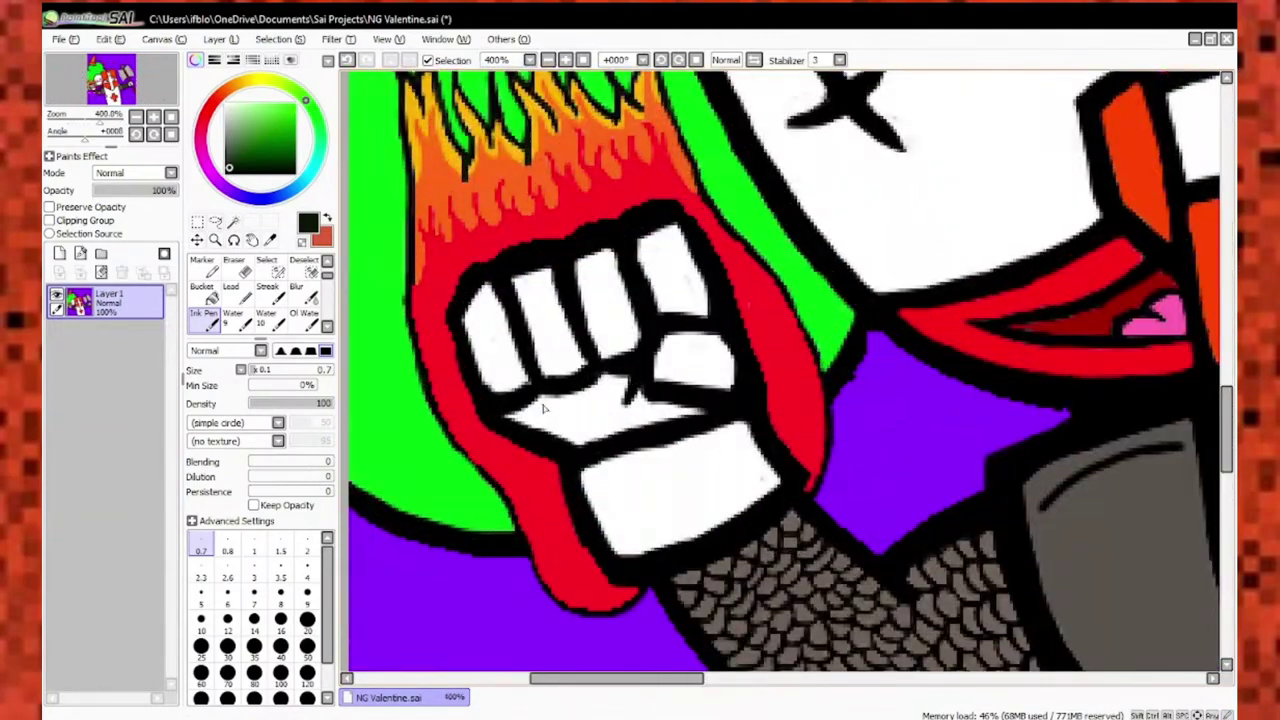
scroll(544, 407, up, 3)
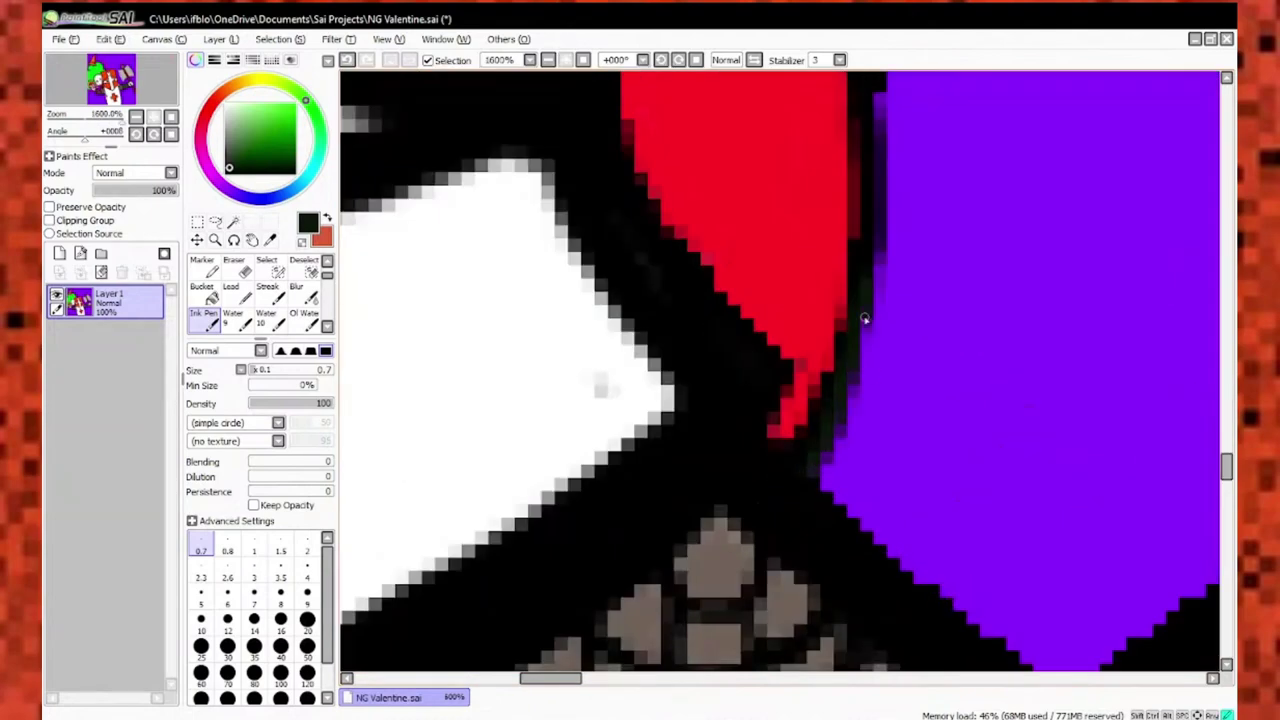
scroll(600, 386, down, 8)
scroll(755, 475, up, 2)
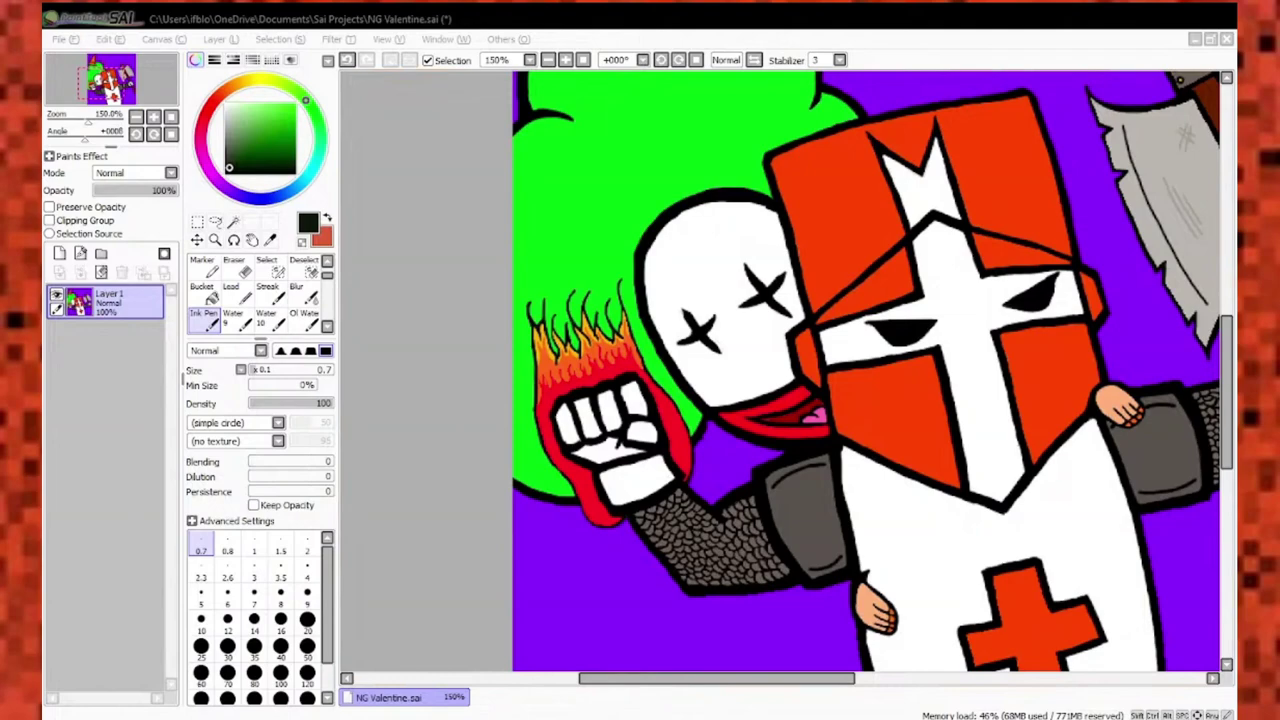
Try a dark grey on the raised fist, scribbling it on the cuff and filling the glove with the Bucket.
scroll(755, 475, up, 1)
scroll(755, 475, down, 3)
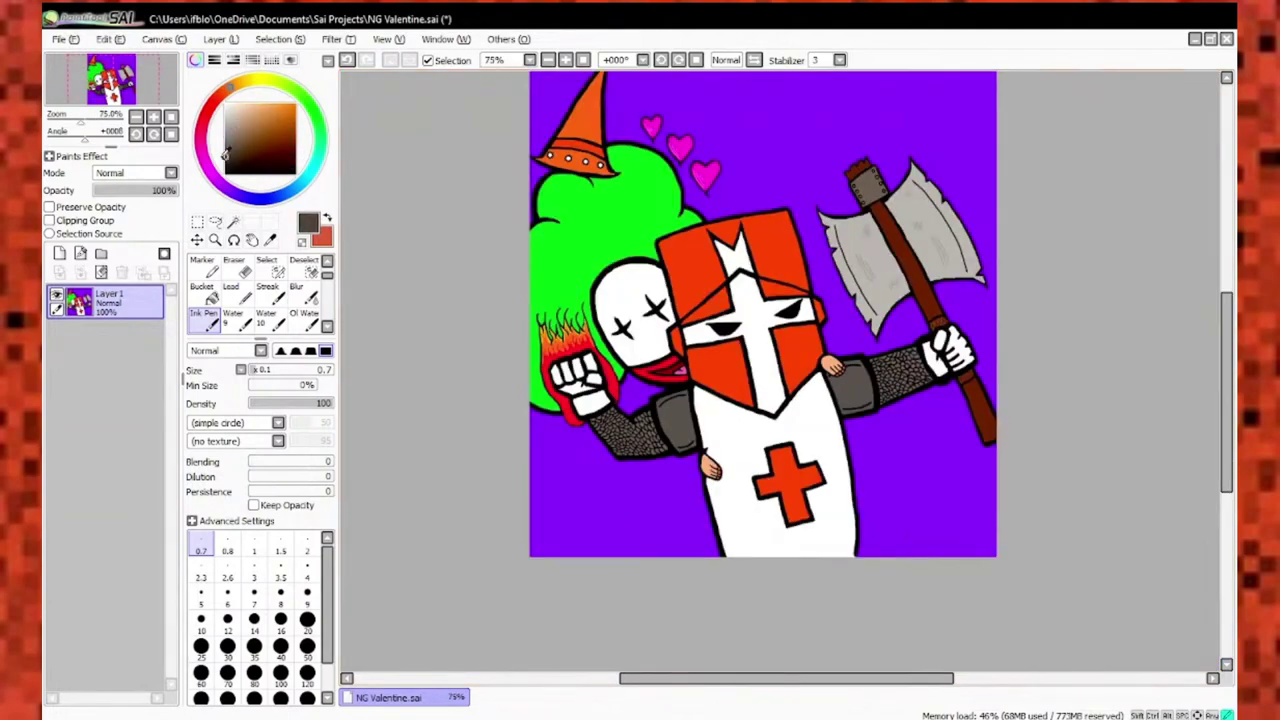
scroll(745, 330, up, 4)
scroll(745, 330, down, 2)
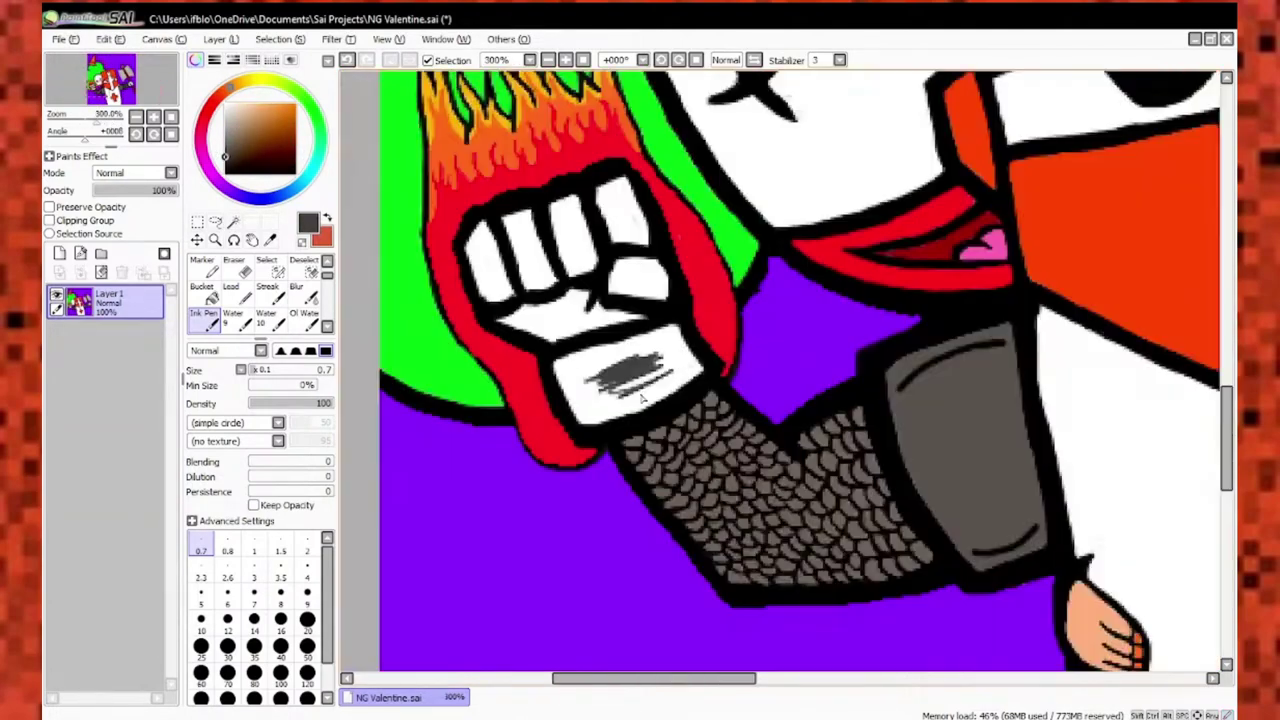
click(201, 287)
scroll(745, 330, up, 2)
scroll(605, 310, down, 4)
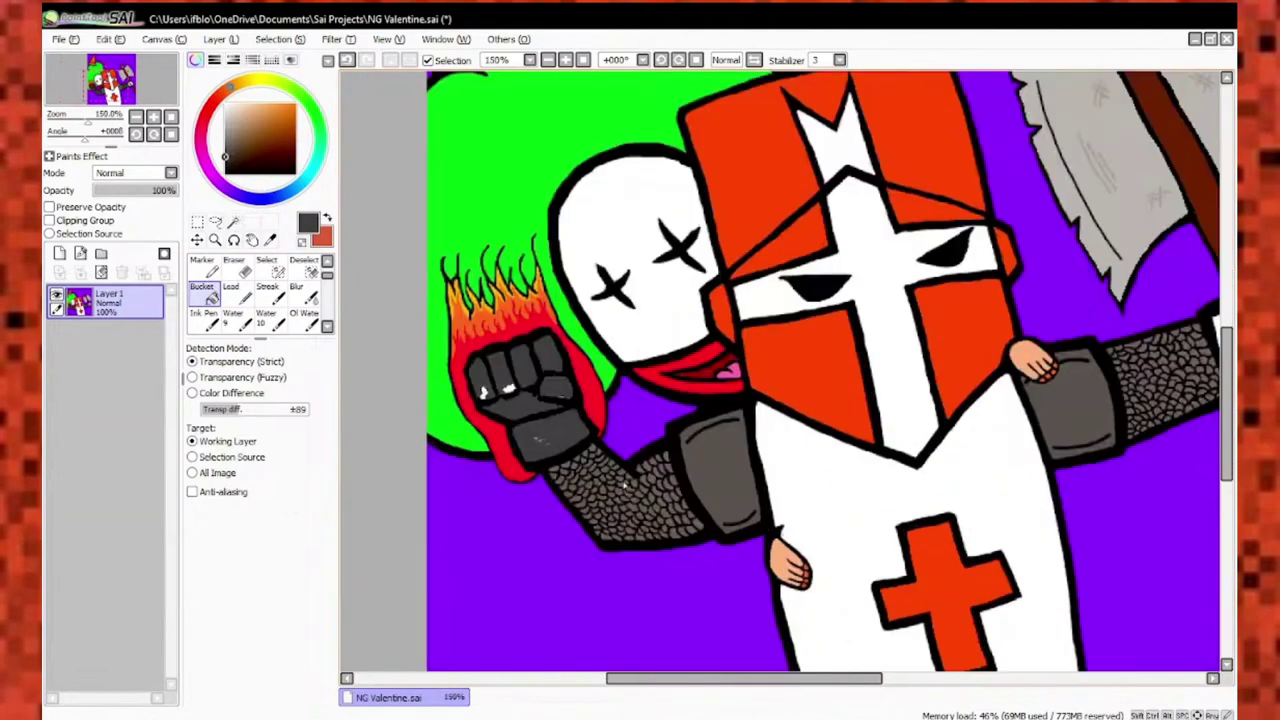
Refill the segments of the raised fist's glove with a slightly darker grey using the Bucket.
scroll(577, 443, up, 4)
scroll(565, 437, down, 2)
scroll(546, 278, down, 3)
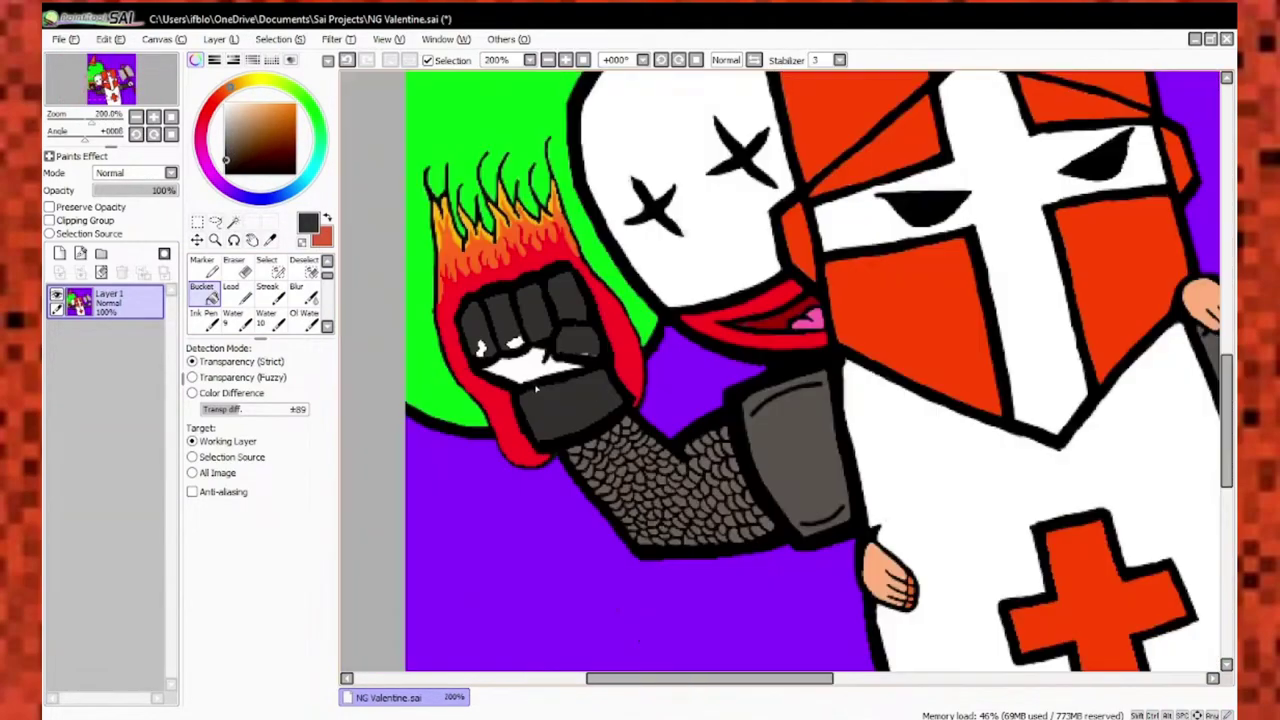
scroll(546, 278, up, 5)
scroll(546, 278, down, 2)
Cover the leftover white specks inside the raised fist's glove with the Ink Pen at size 4.
click(203, 316)
scroll(483, 363, up, 1)
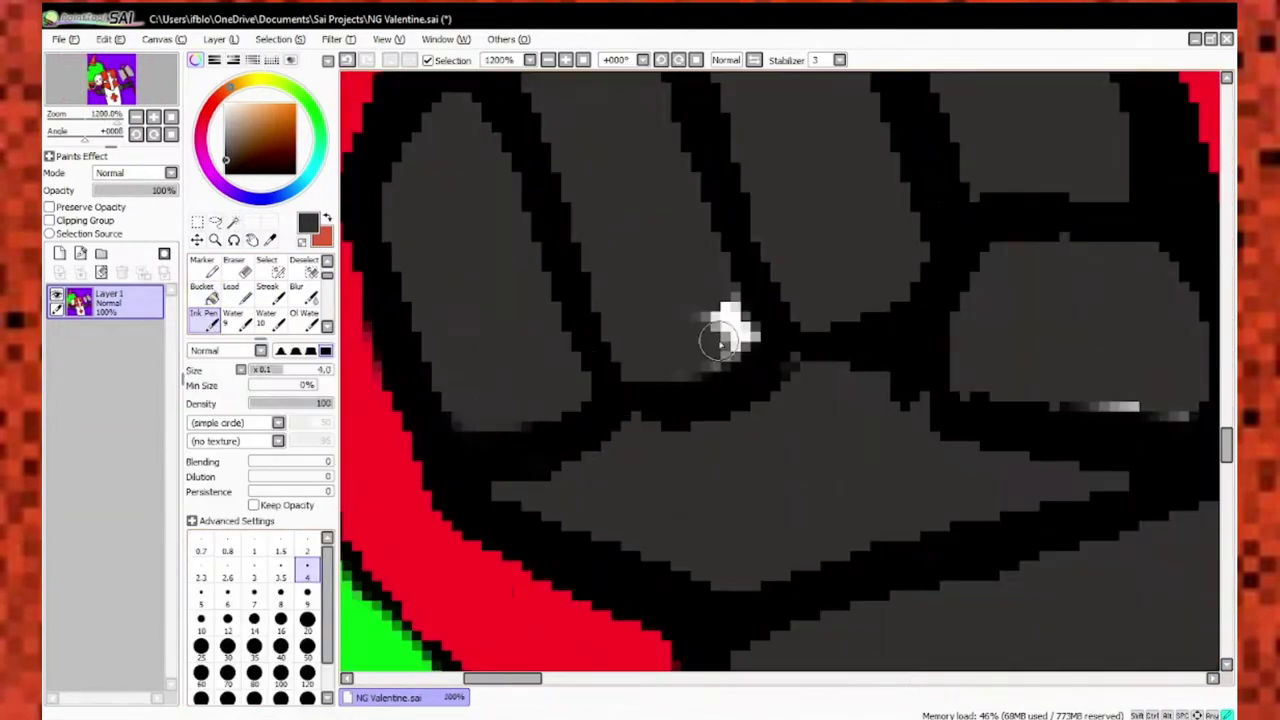
scroll(786, 371, down, 3)
scroll(803, 391, up, 3)
scroll(654, 420, down, 1)
scroll(654, 420, up, 1)
scroll(578, 468, down, 1)
scroll(578, 468, up, 1)
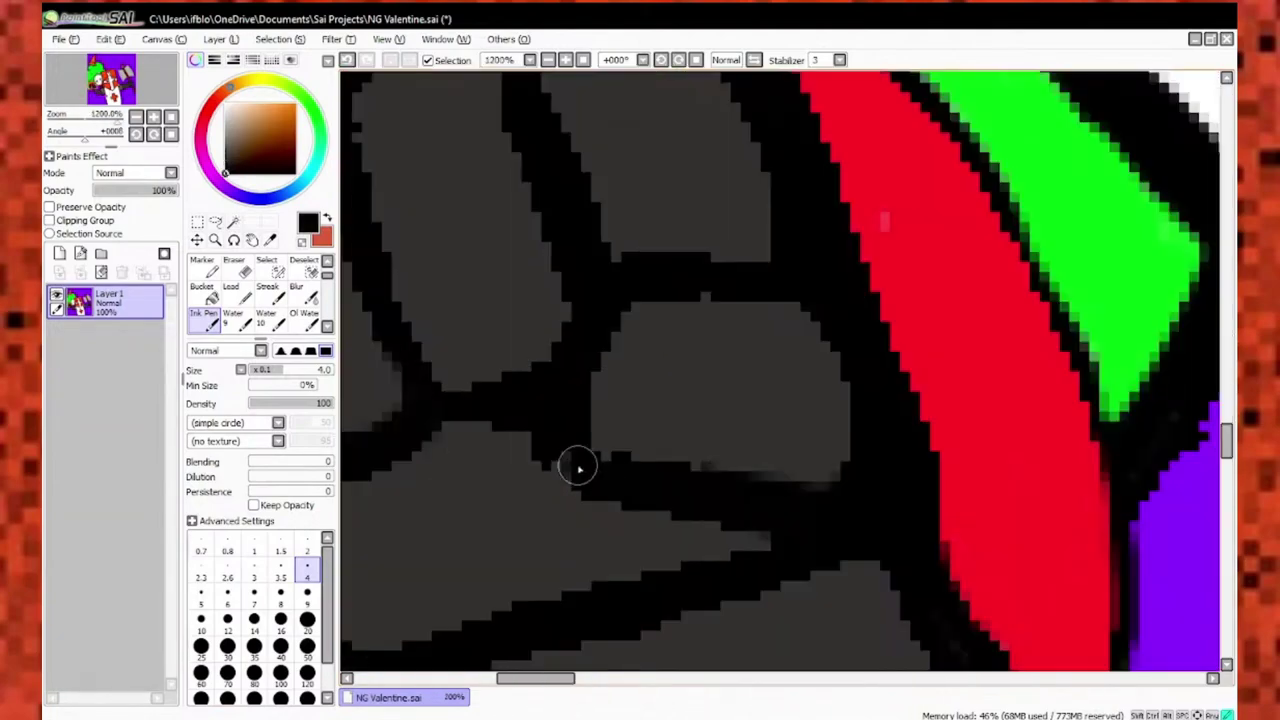
Refine the short black crease beneath the raised fist's fingers with the Ink Pen at size 0.7.
key(bracketleft)
key(bracketleft)
key(bracketleft)
key(bracketleft)
scroll(509, 511, down, 1)
scroll(529, 509, up, 1)
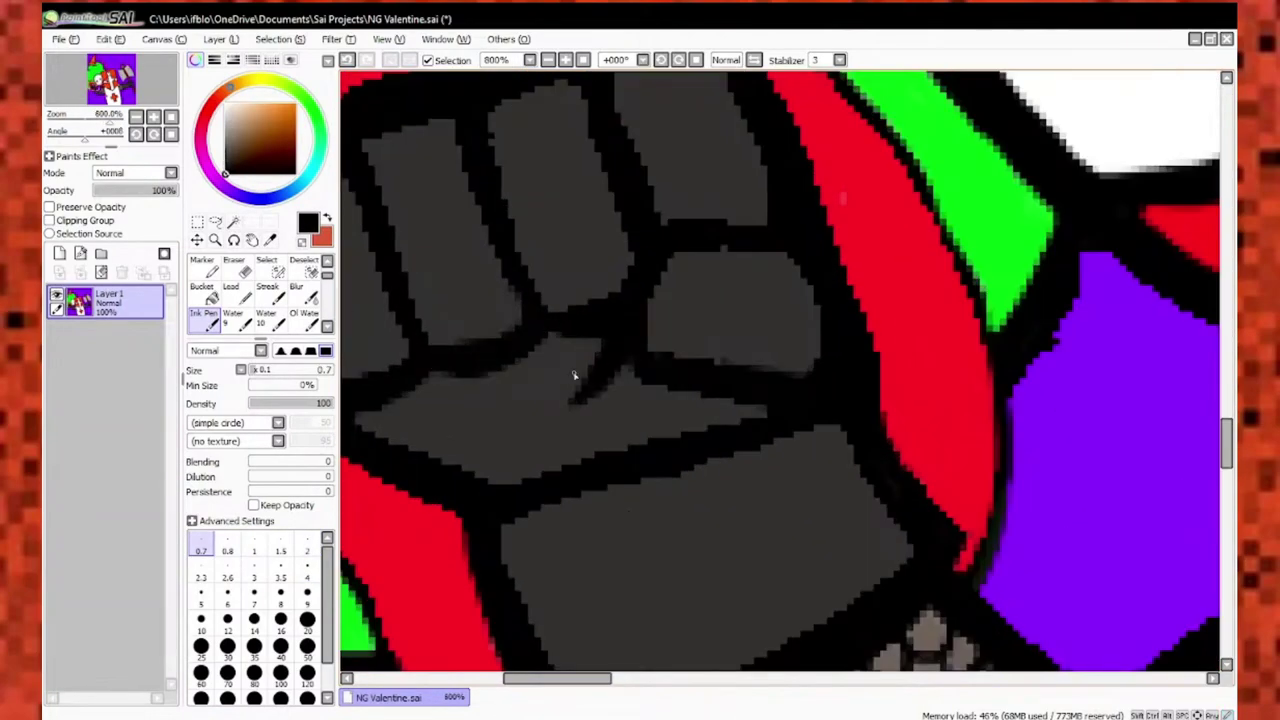
scroll(571, 371, down, 1)
scroll(713, 551, up, 1)
scroll(713, 551, down, 2)
scroll(760, 570, down, 3)
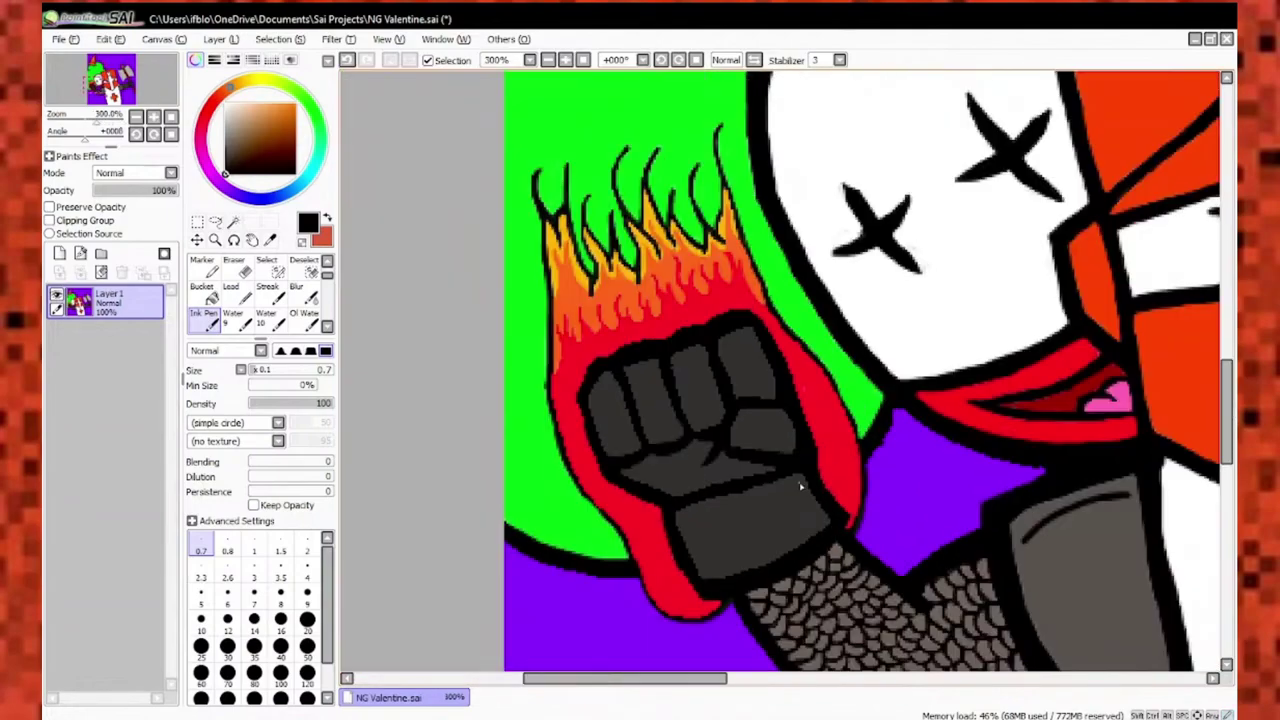
Colour the axe hand's glove dark grey and cover its leftover white specks with the Ink Pen at size 2.
scroll(780, 590, up, 1)
scroll(843, 619, down, 3)
scroll(644, 517, up, 8)
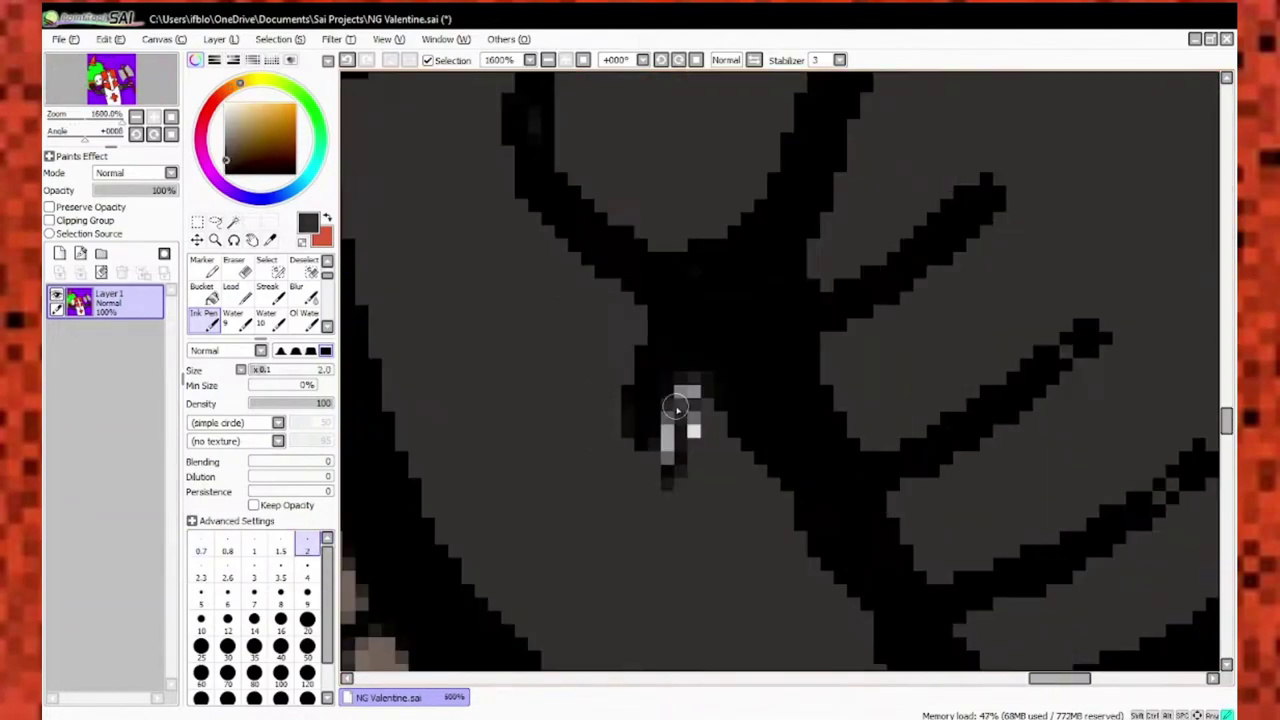
drag(676, 408, 710, 175)
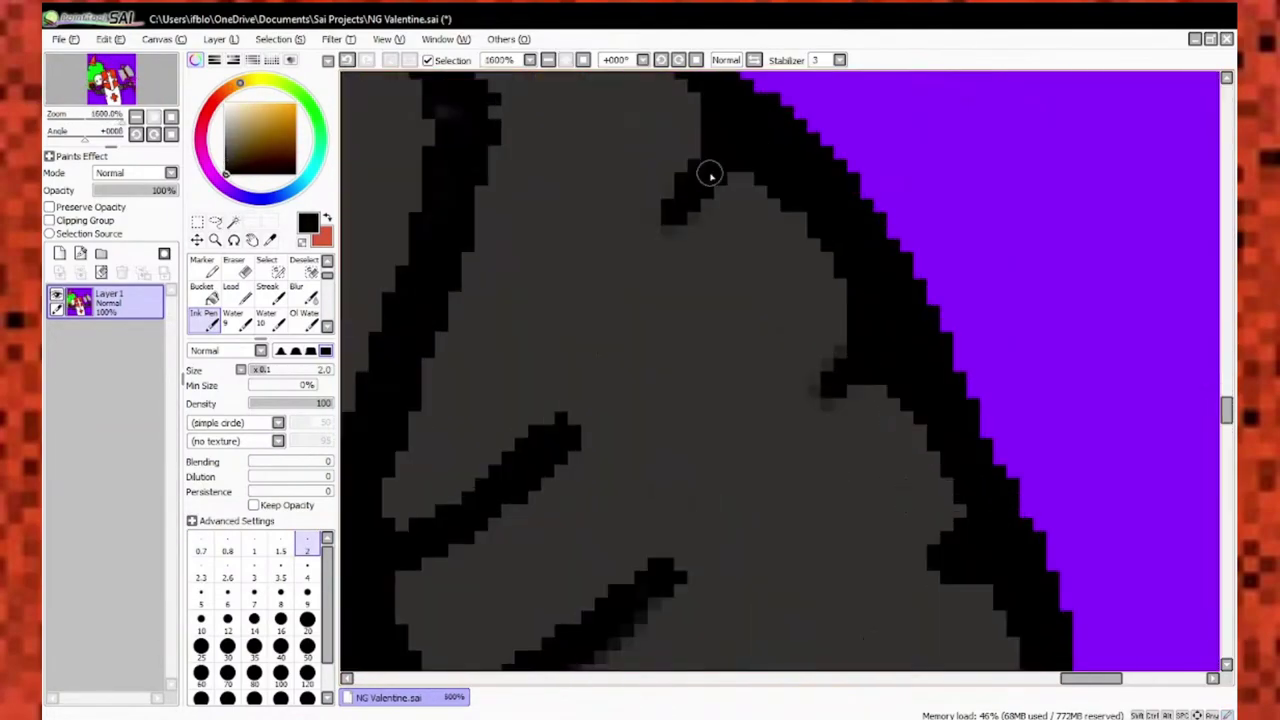
scroll(623, 320, down, 1)
drag(623, 320, 623, 371)
scroll(623, 371, down, 3)
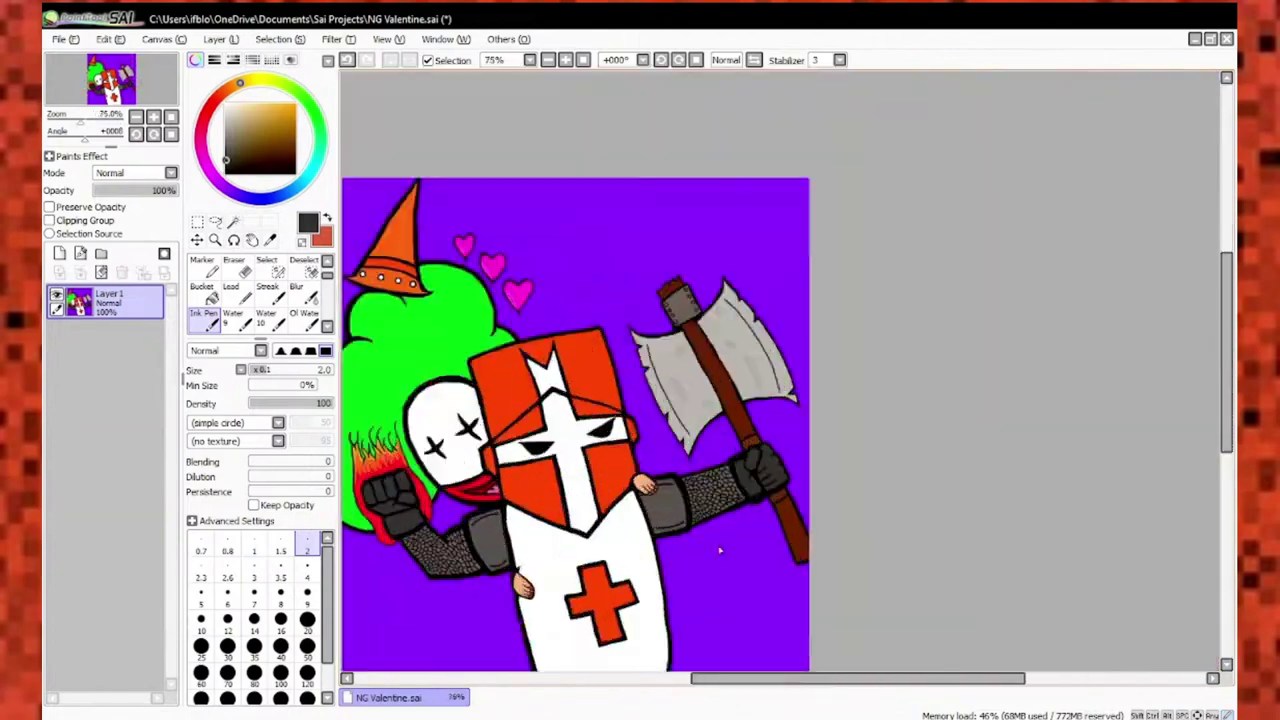
Retouch the crease at the axe hand's thumb base and trim it back with dark grey at size 4.
scroll(726, 370, up, 3)
drag(685, 431, 705, 459)
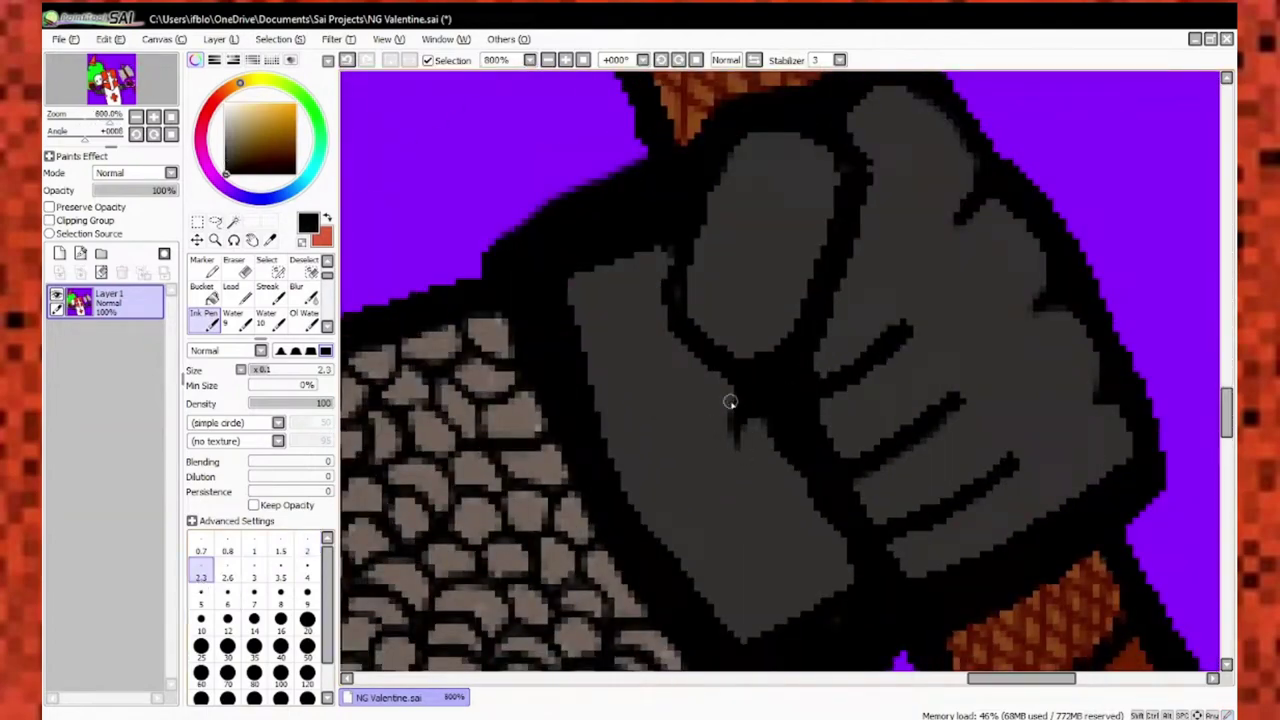
scroll(742, 413, down, 4)
scroll(605, 435, up, 4)
key(])
key(])
key(])
key(])
key(])
key(])
key(])
key(])
key(])
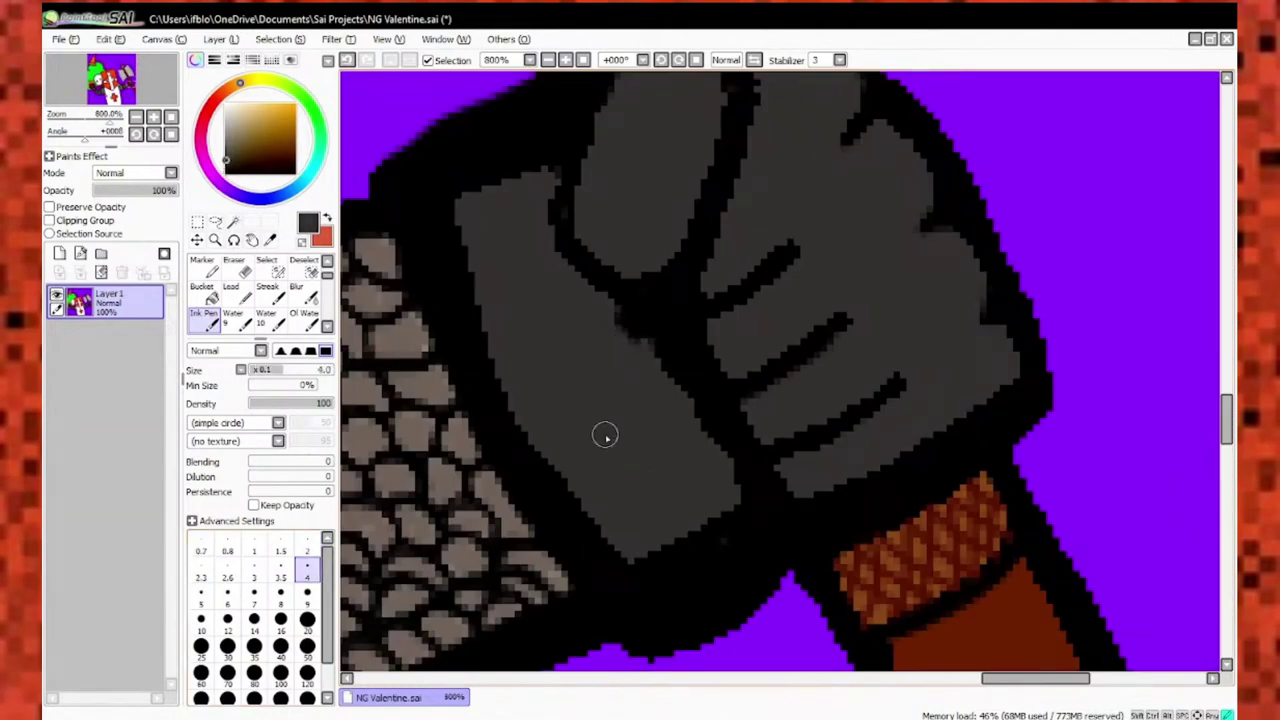
Refine the black line between the axe hand's thumb base and cuff with a size 0.7 pen.
scroll(493, 186, down, 3)
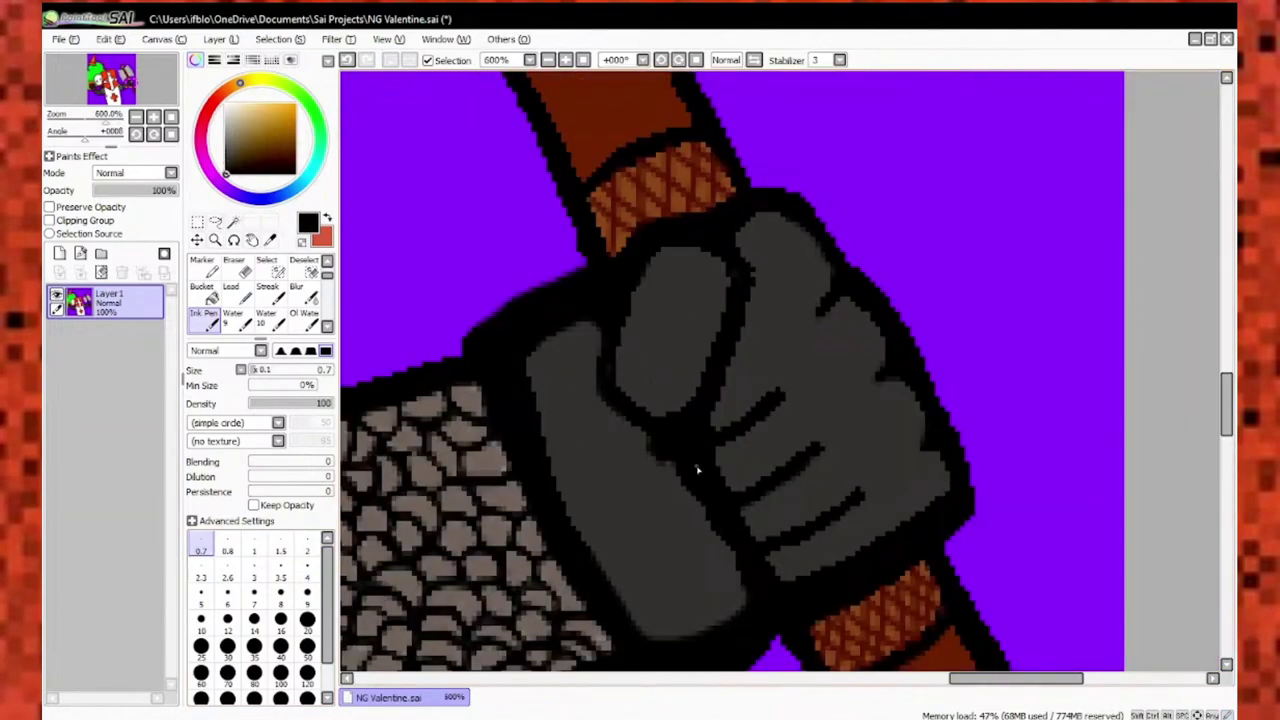
scroll(692, 430, up, 4)
key([)
key([)
key([)
key([)
key([)
key([)
key([)
key([)
key([)
scroll(709, 364, down, 3)
scroll(705, 460, up, 4)
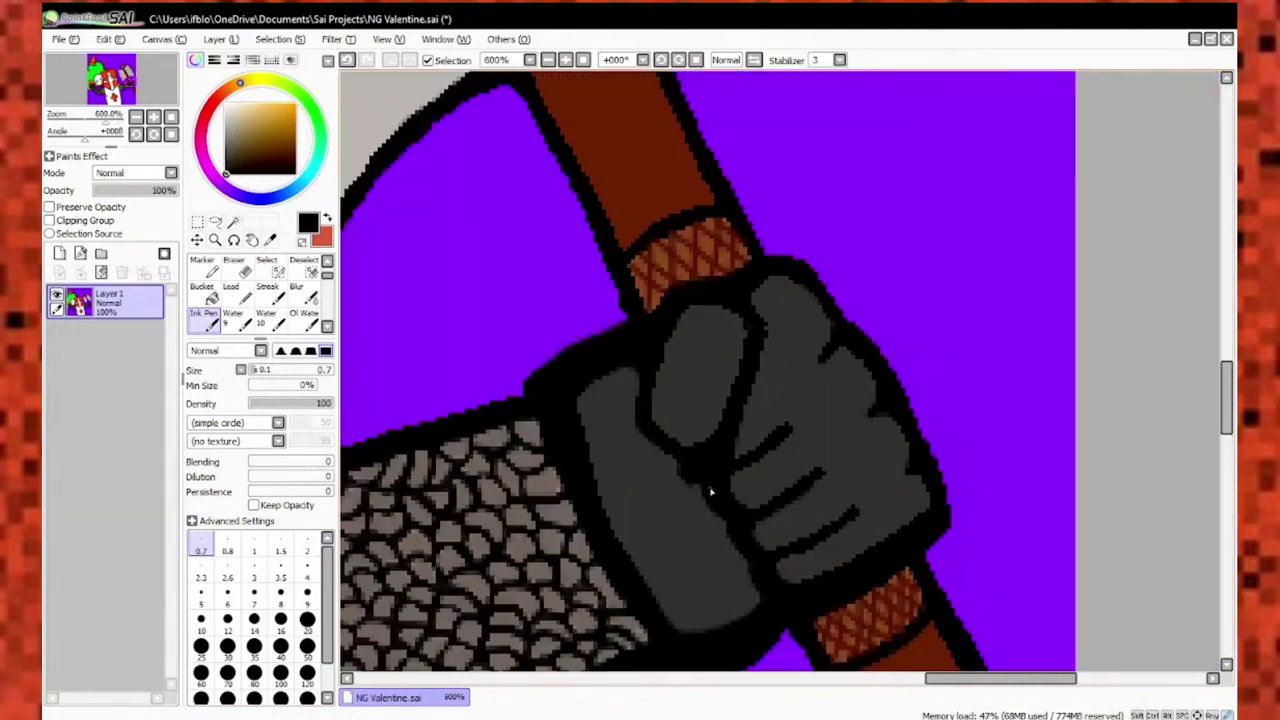
Touch up the outline above the axe hand's thumb and draw a short diagonal crease at the thumb base.
scroll(779, 195, down, 4)
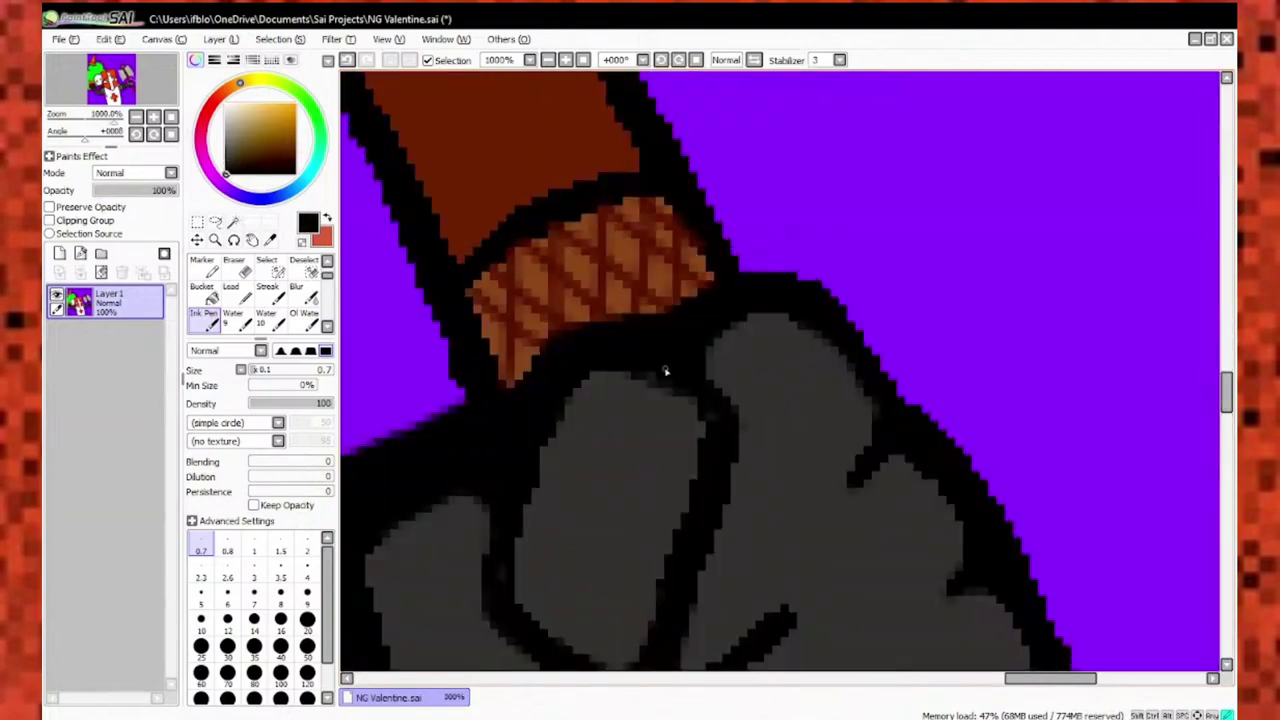
scroll(714, 444, up, 3)
scroll(708, 437, up, 2)
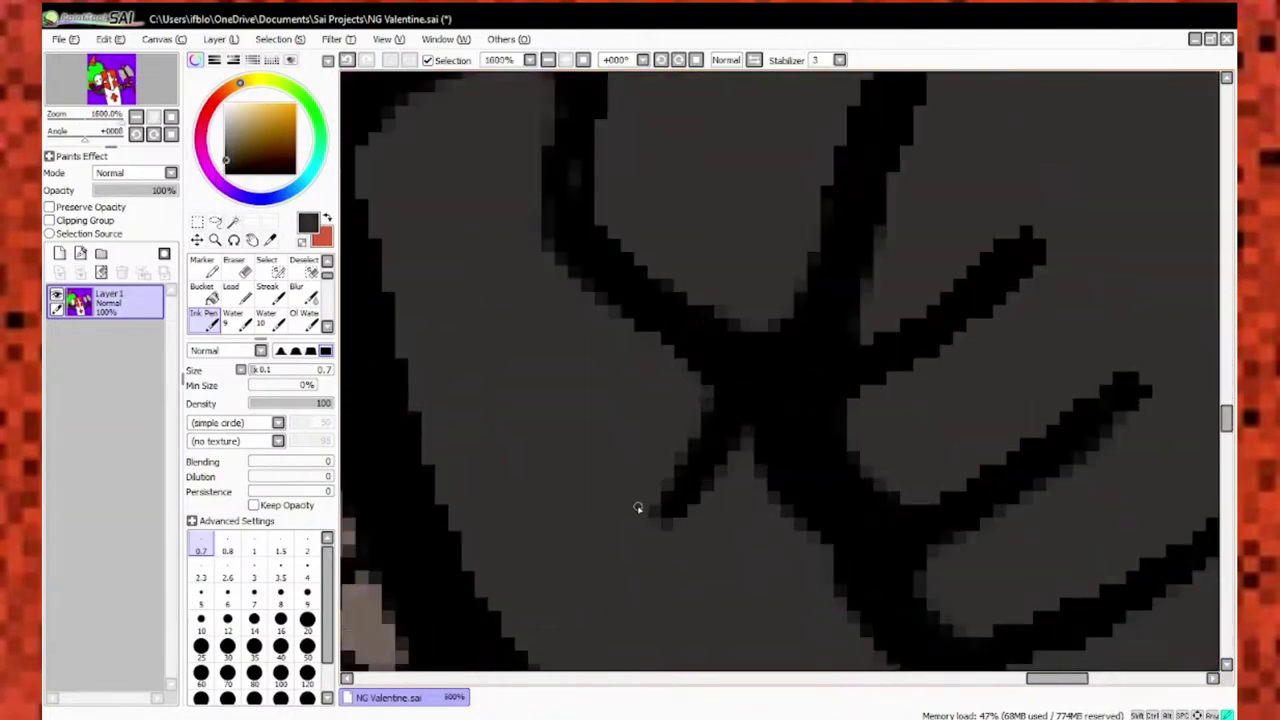
Try a straight downward crease below the axe hand's thumb, thin it, and paint it over with dark grey.
scroll(640, 509, down, 6)
scroll(358, 505, up, 3)
scroll(779, 408, up, 5)
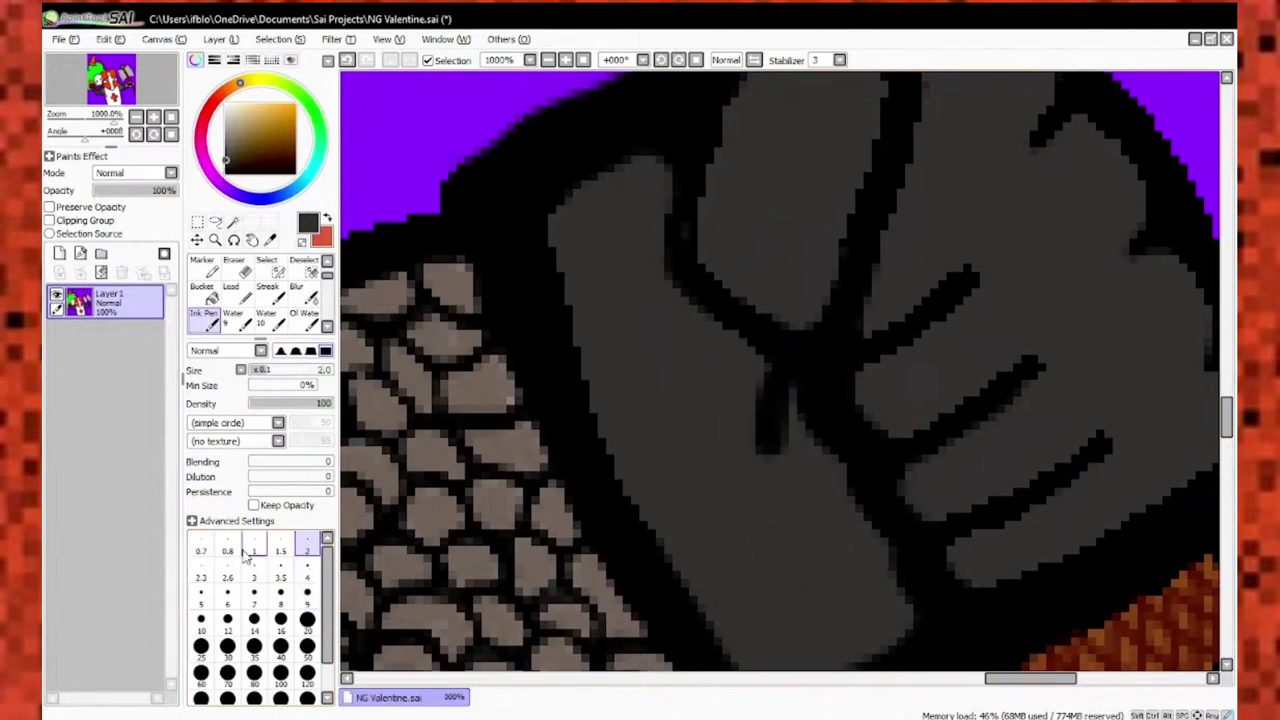
scroll(775, 428, down, 4)
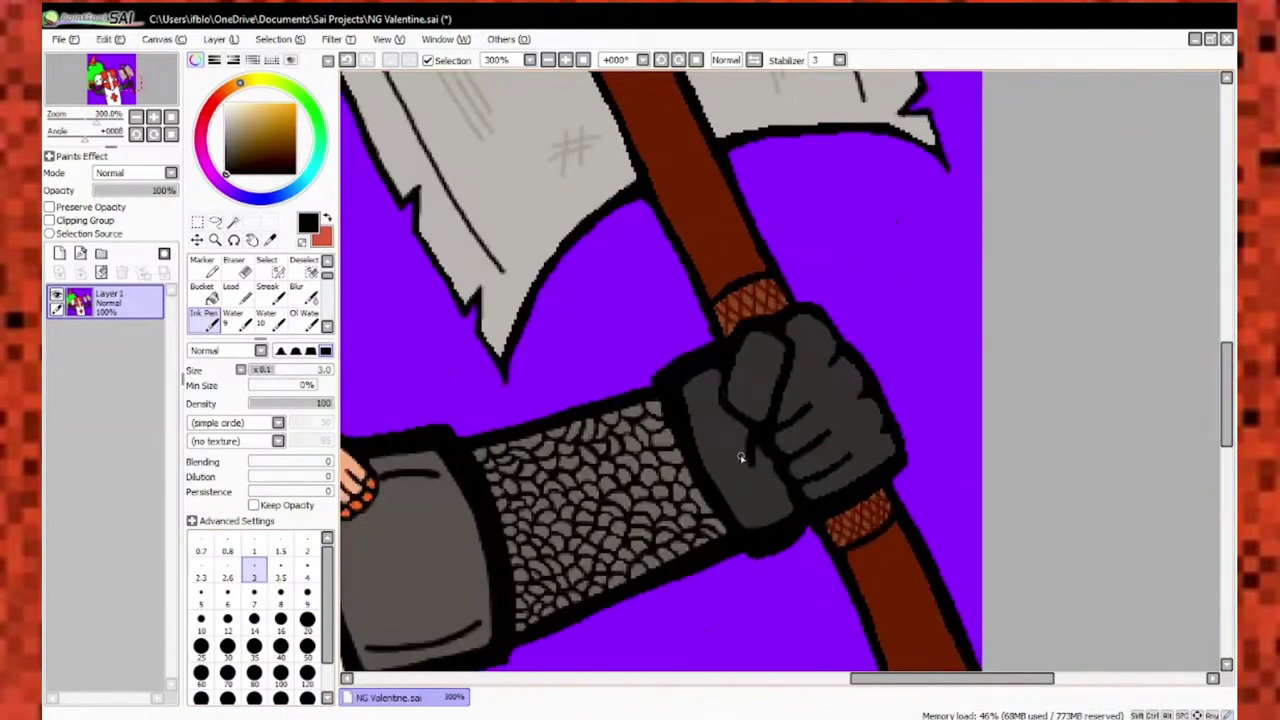
scroll(743, 451, up, 5)
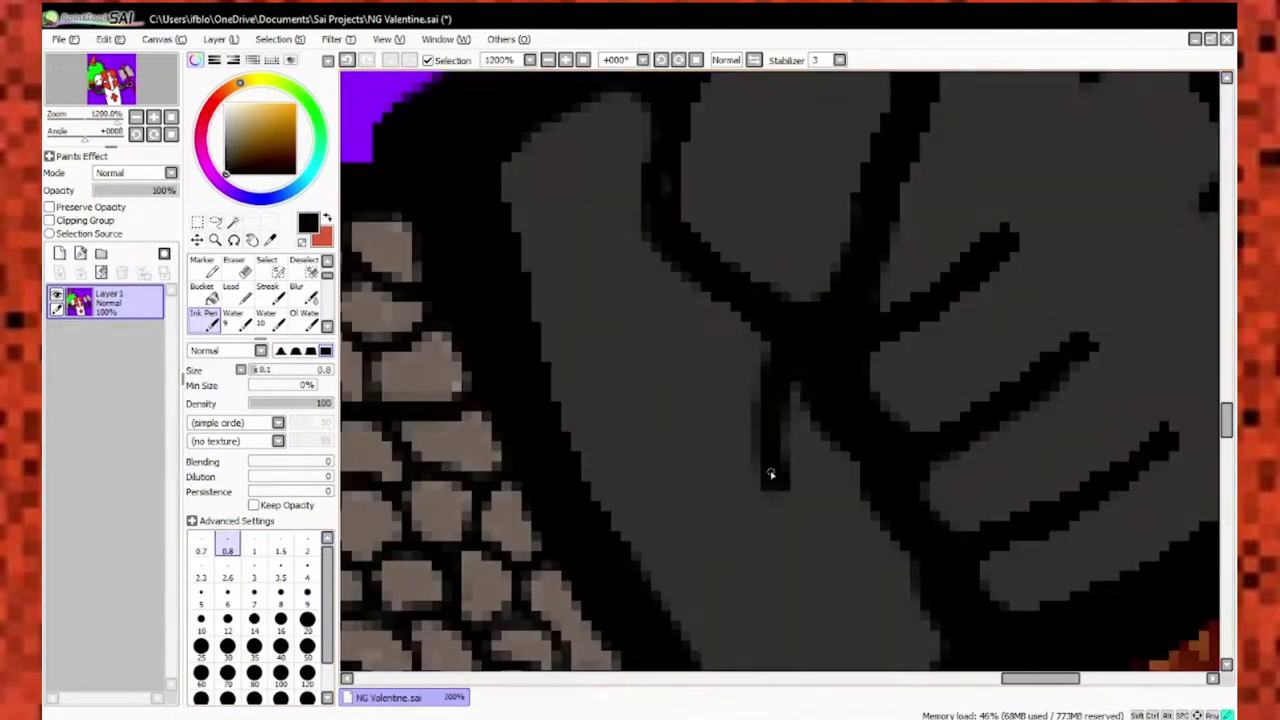
scroll(985, 483, down, 10)
scroll(983, 425, down, 2)
scroll(734, 508, up, 8)
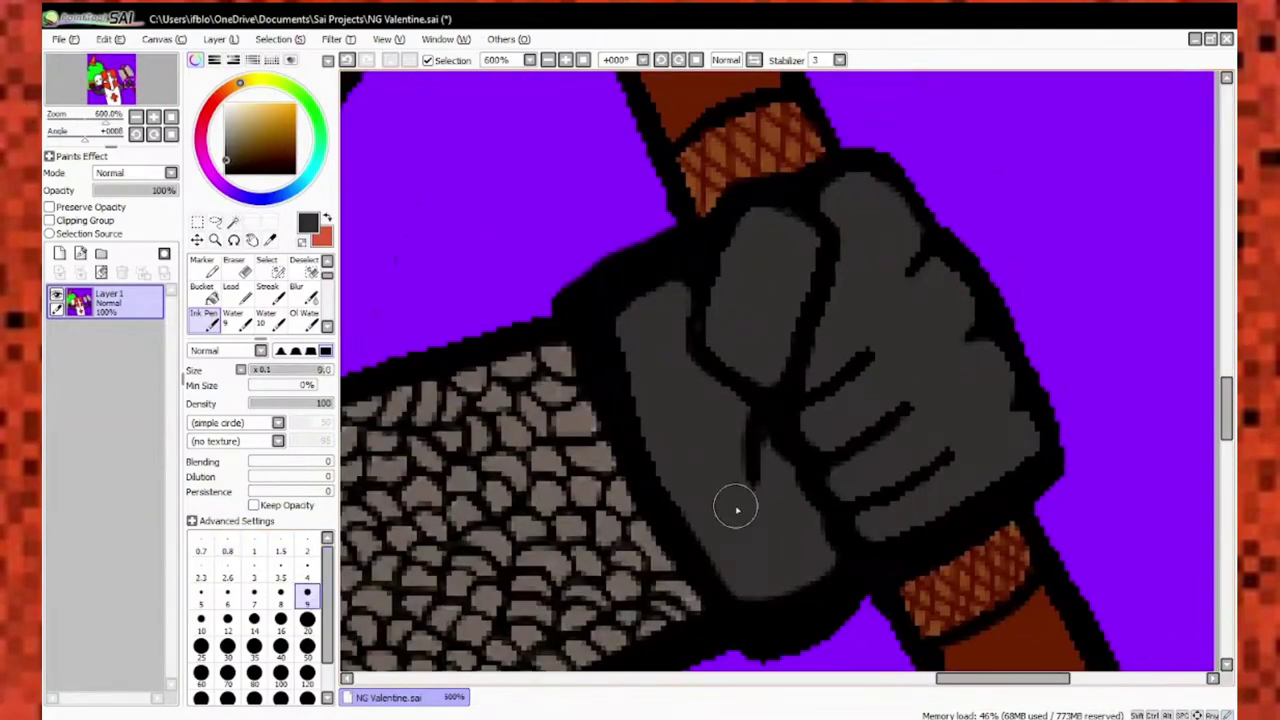
scroll(826, 346, down, 2)
scroll(871, 423, up, 3)
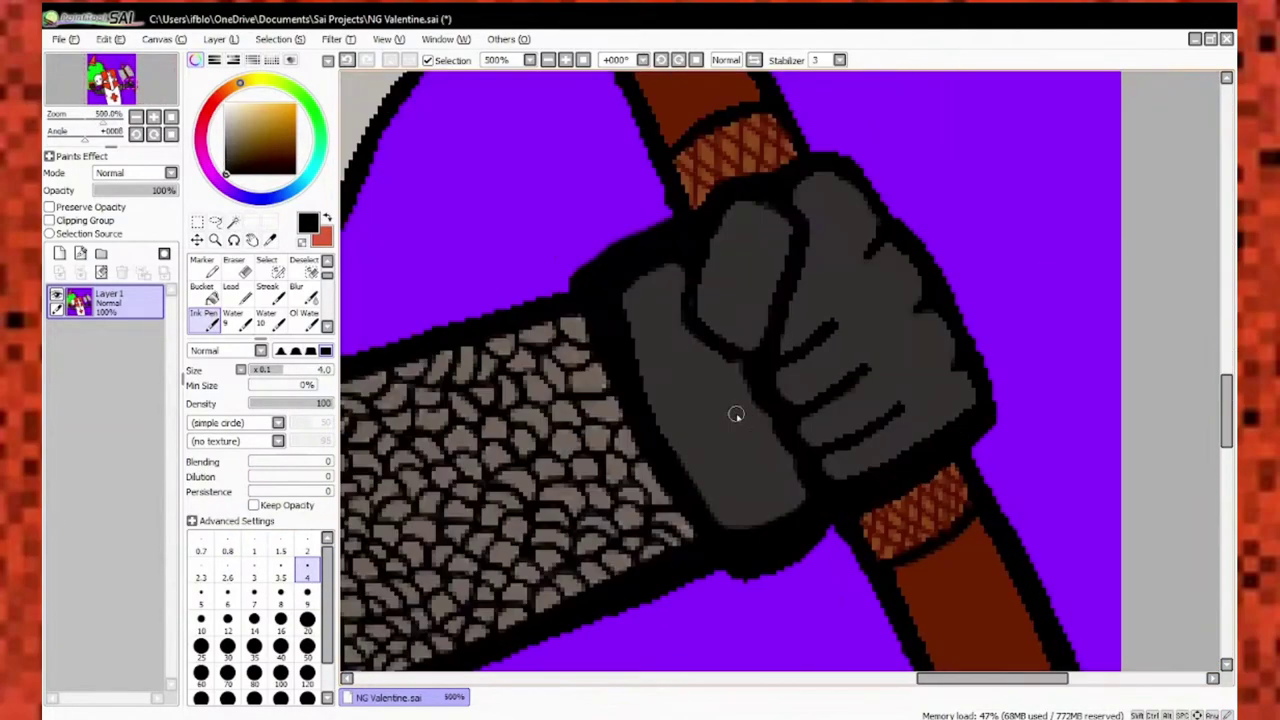
Draw a short black diagonal crease at the base of the axe hand's thumb with a size 1 pen.
scroll(731, 330, down, 2)
scroll(766, 449, up, 2)
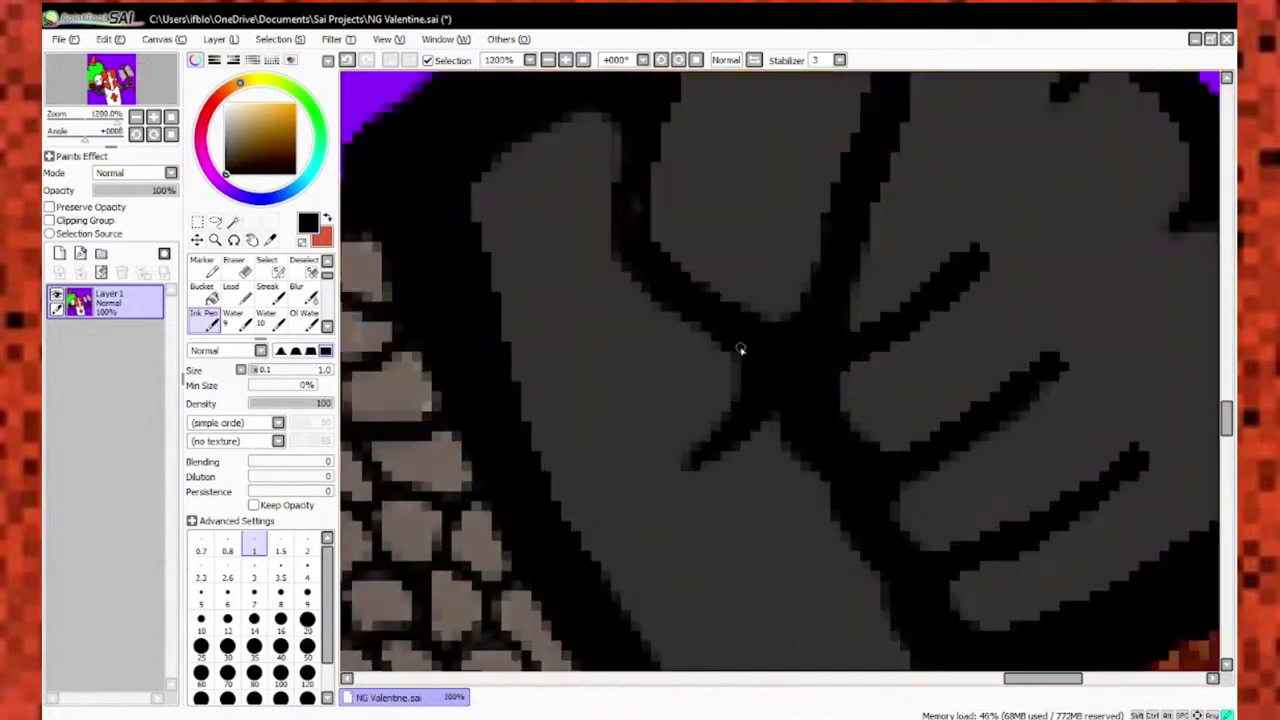
scroll(740, 349, down, 8)
Retouch the black outline over the axe hand's upper knuckle against the purple background.
scroll(920, 409, up, 8)
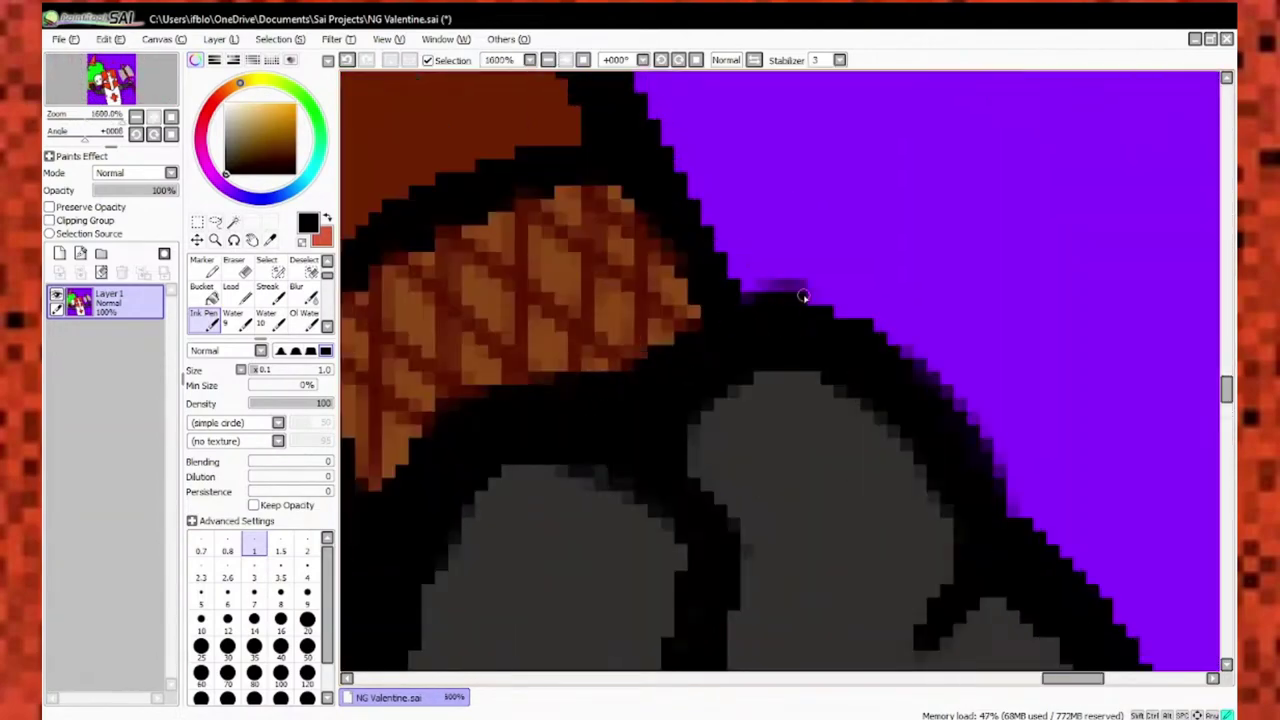
alt+click(803, 294)
scroll(934, 363, down, 9)
scroll(914, 400, up, 8)
Sample the scratch grey from the axe blade and add thin scratch marks near its edges at size 1.
alt+click(814, 323)
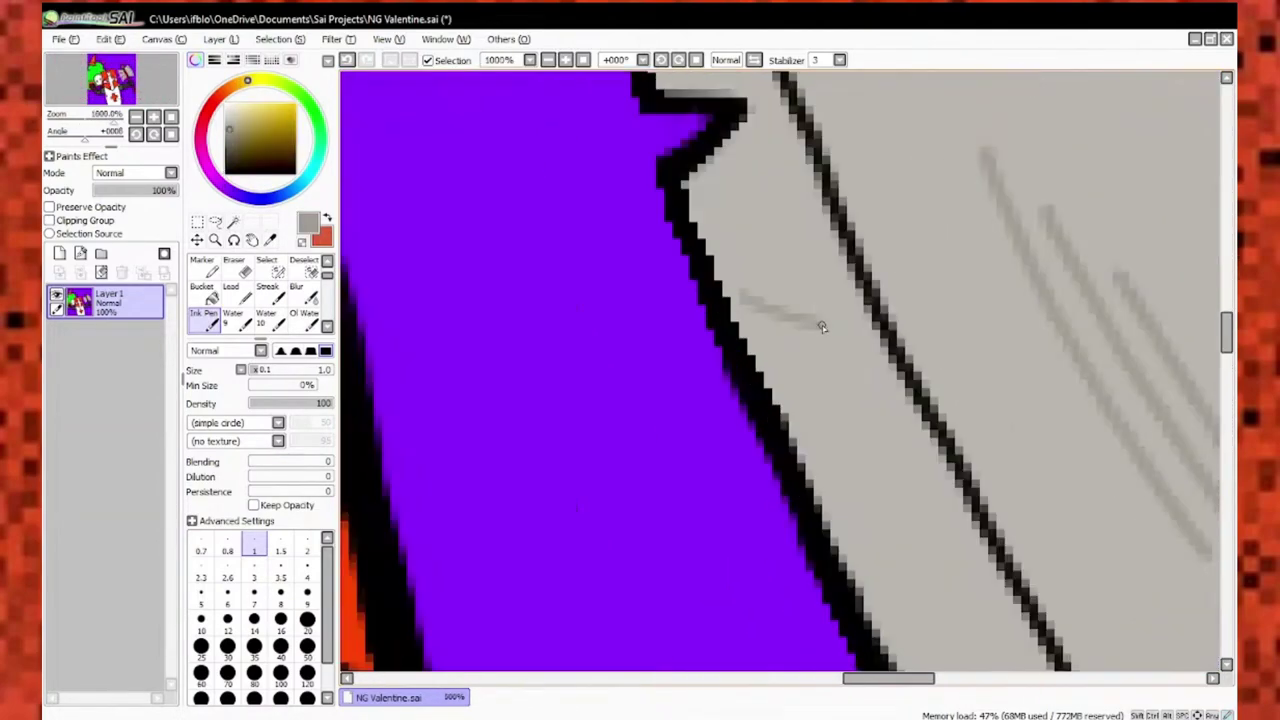
scroll(840, 360, down, 5)
scroll(857, 386, up, 6)
scroll(857, 386, down, 8)
scroll(923, 191, up, 8)
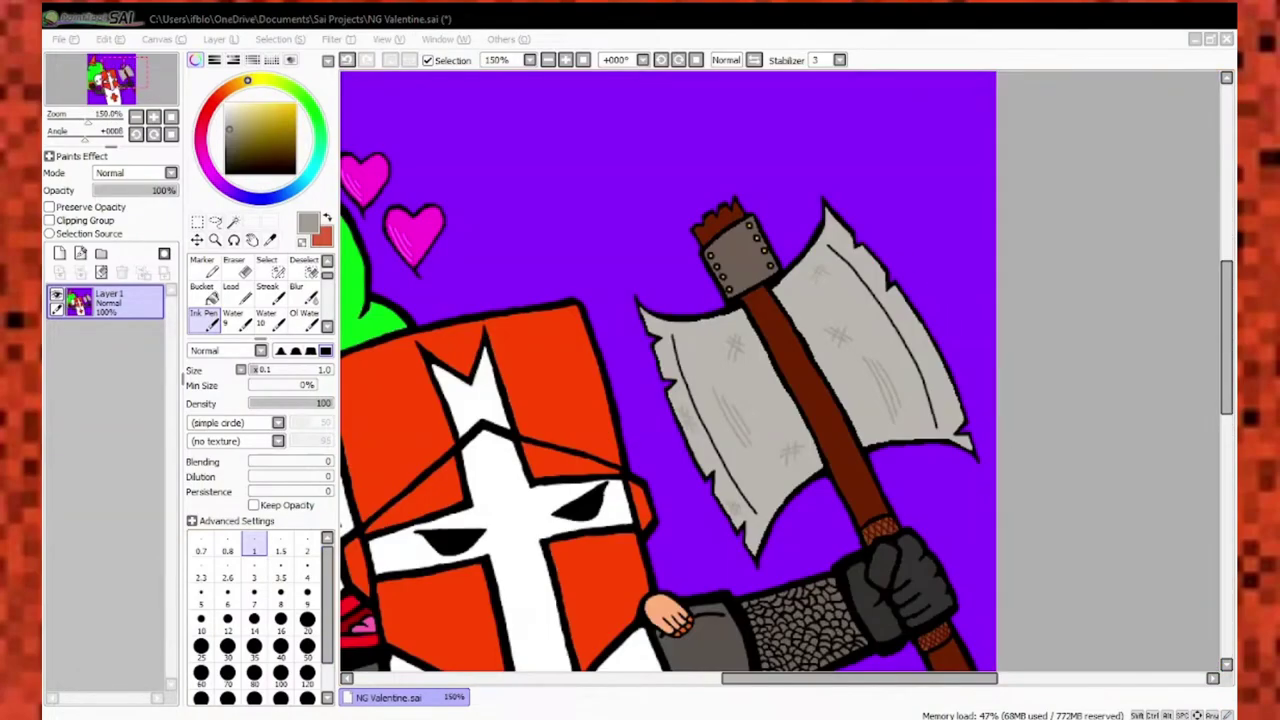
scroll(800, 160, down, 7)
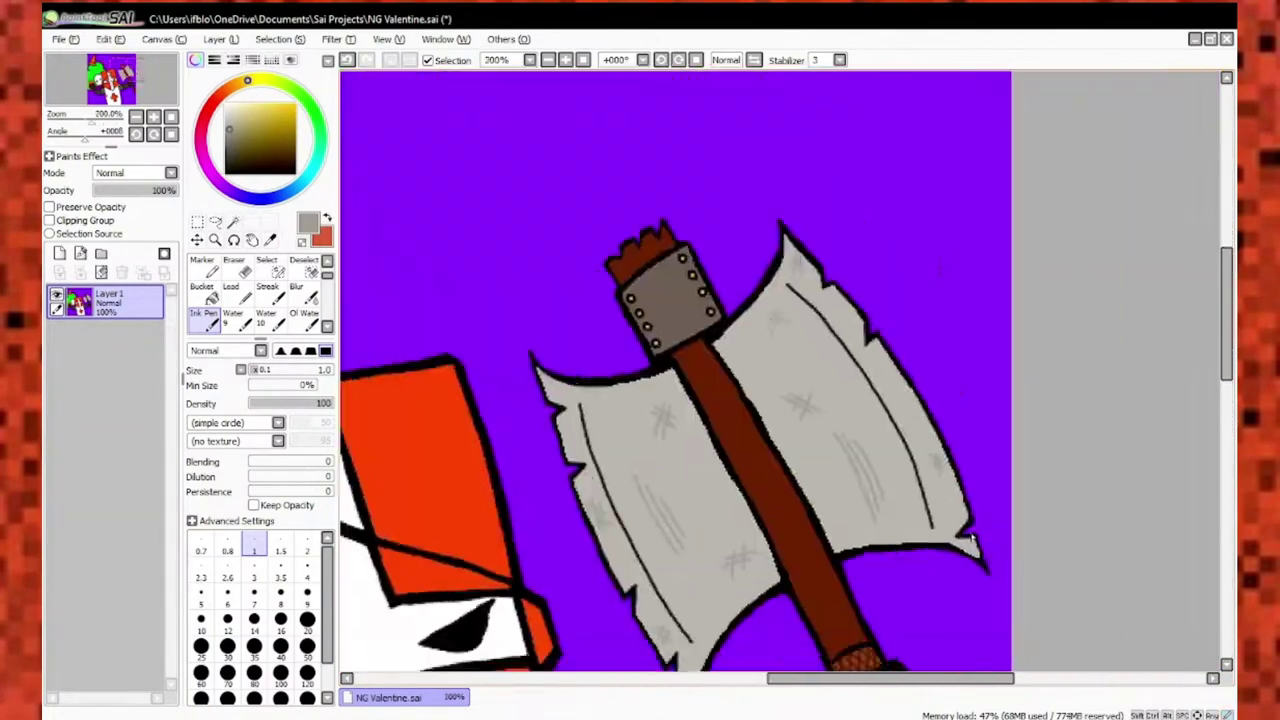
scroll(786, 414, up, 6)
scroll(810, 532, down, 6)
Try straightening the tunic's lower right outline in black, trimming its inner side with white at size 9.
scroll(810, 532, down, 6)
scroll(700, 400, up, 8)
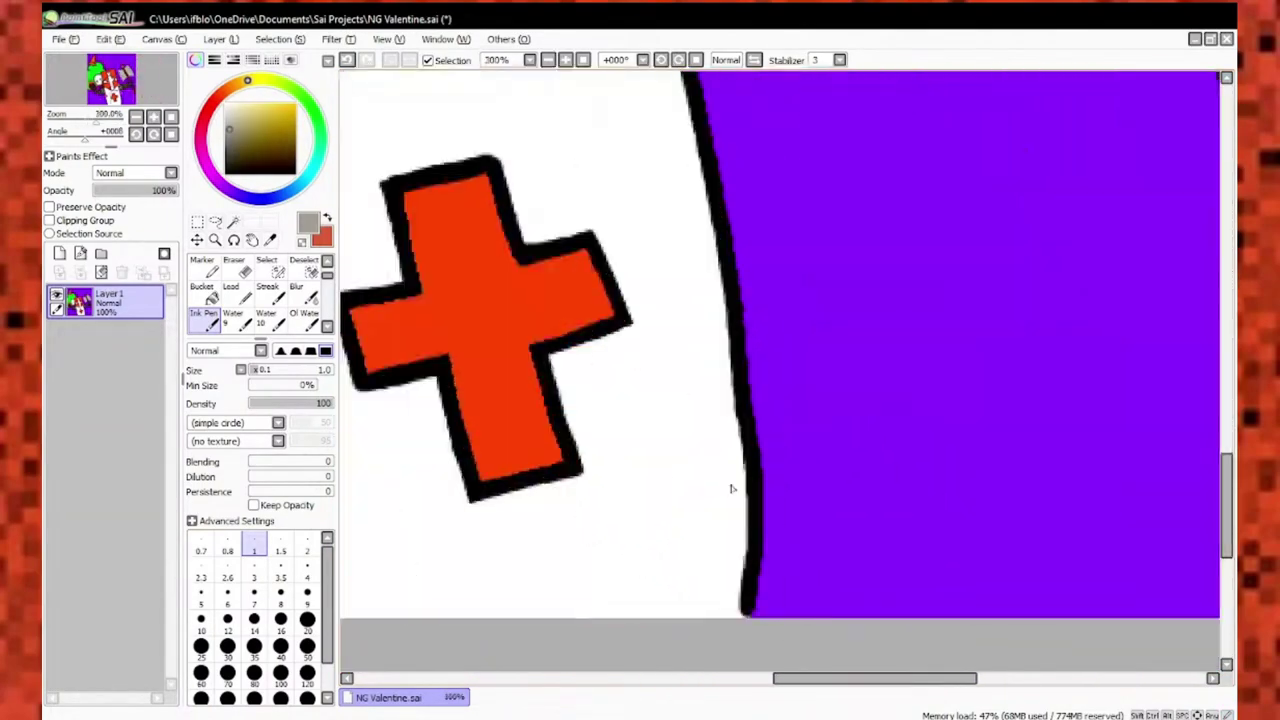
alt+click(665, 385)
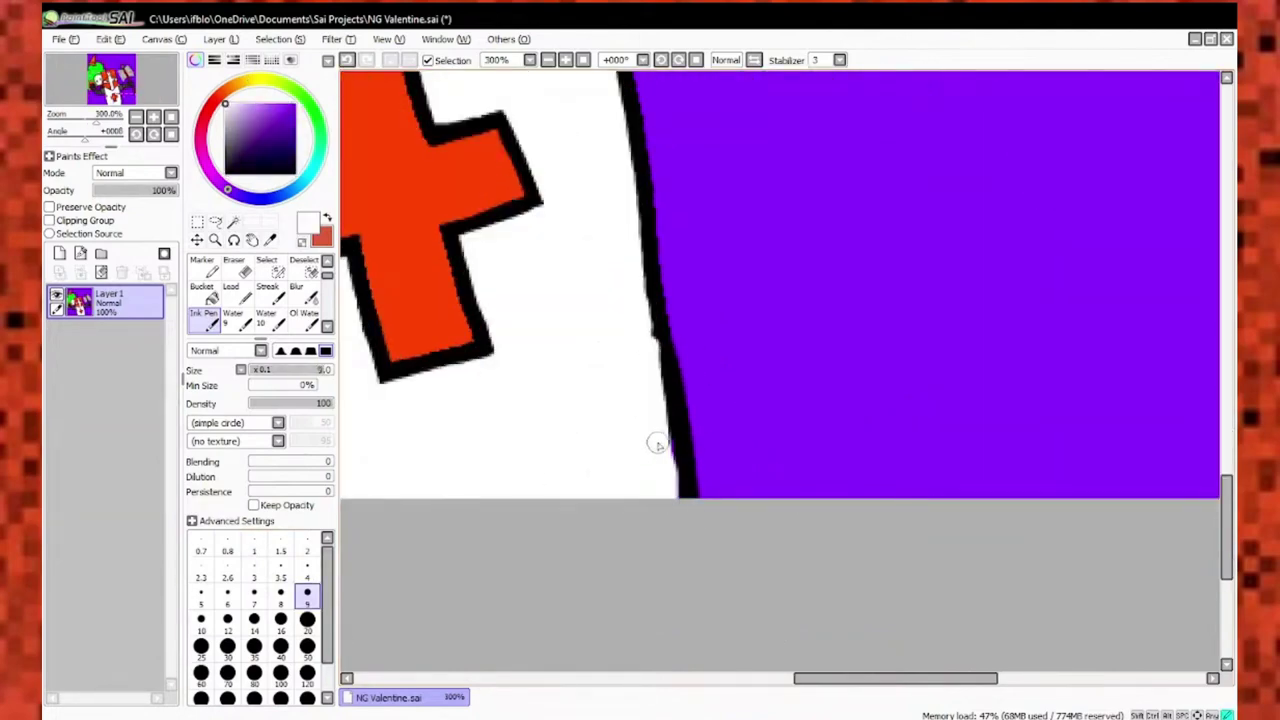
scroll(657, 444, up, 1)
alt+click(643, 258)
scroll(662, 625, down, 6)
scroll(685, 315, up, 6)
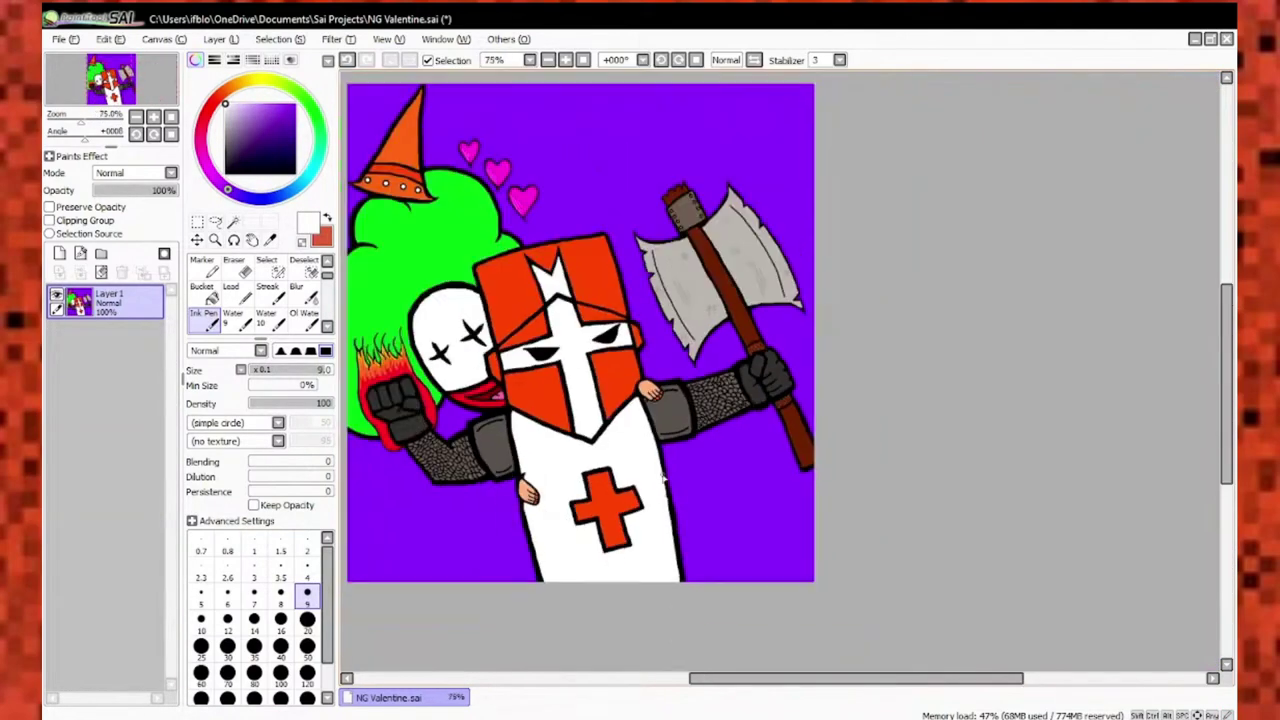
scroll(736, 514, up, 1)
alt+click(709, 558)
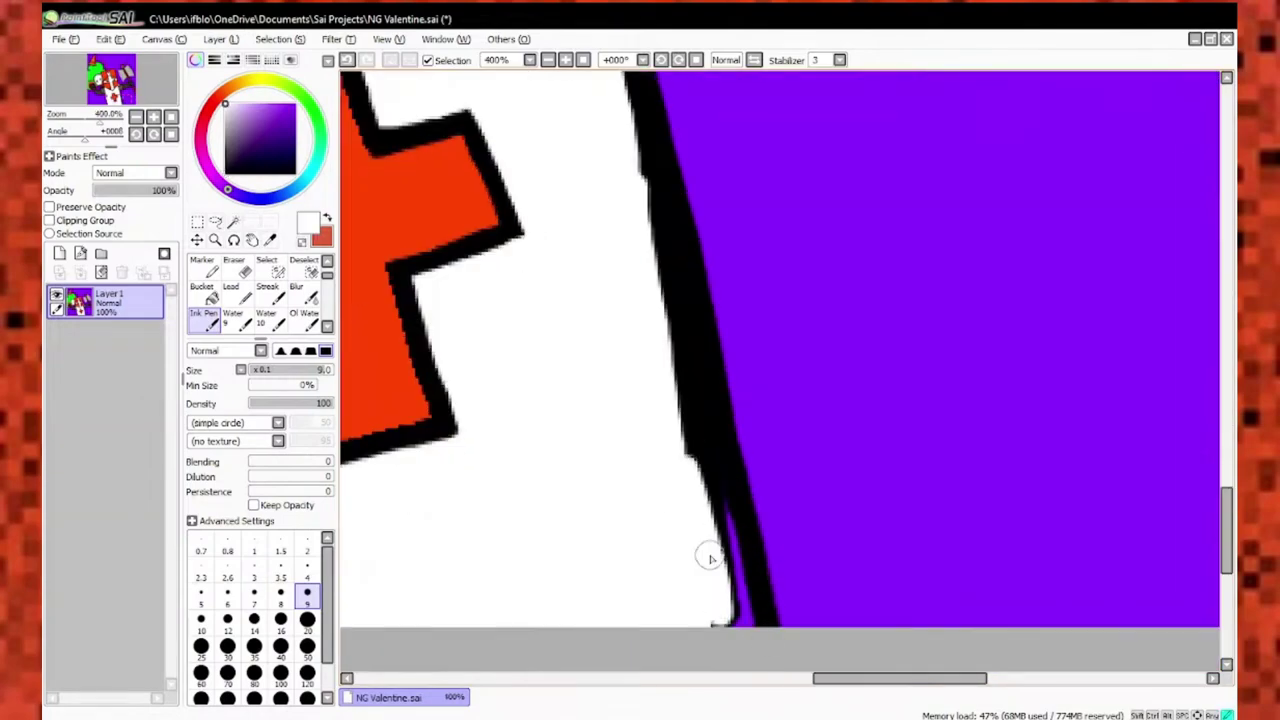
Undo the straightened outline at the tunic's lower right edge.
scroll(660, 460, down, 6)
scroll(684, 592, up, 3)
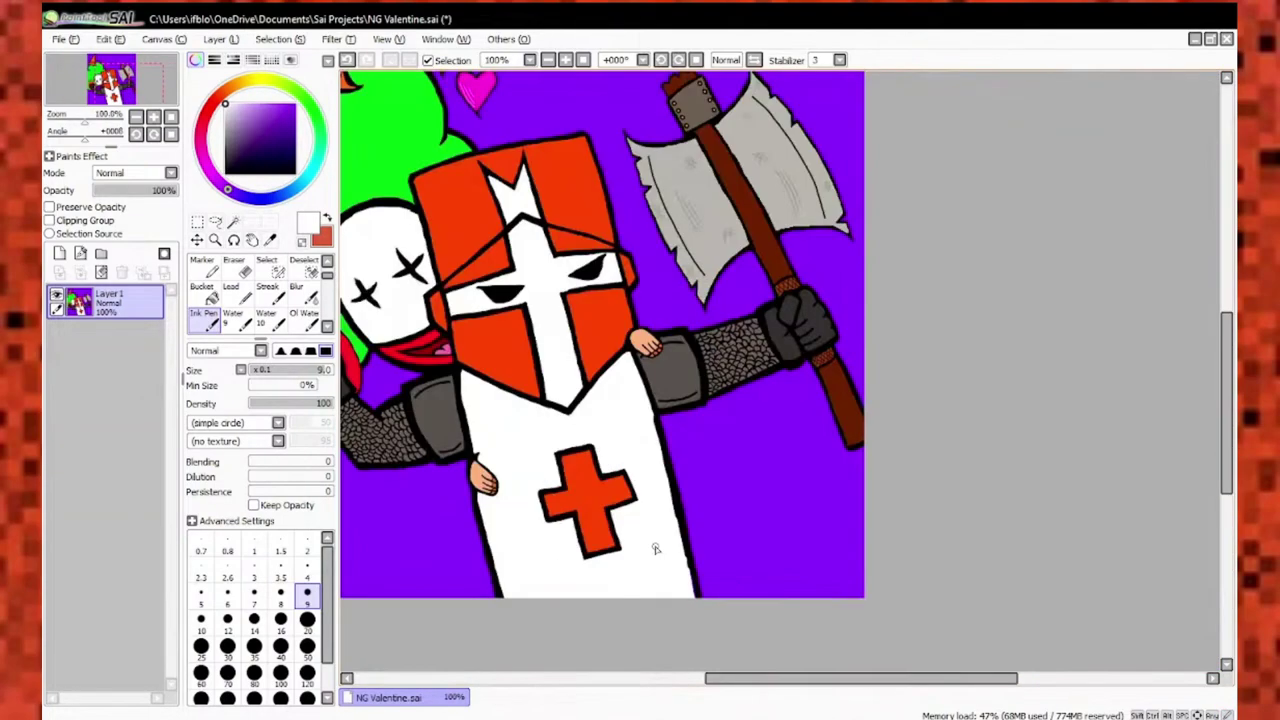
scroll(684, 592, down, 2)
scroll(780, 362, up, 5)
scroll(697, 451, up, 1)
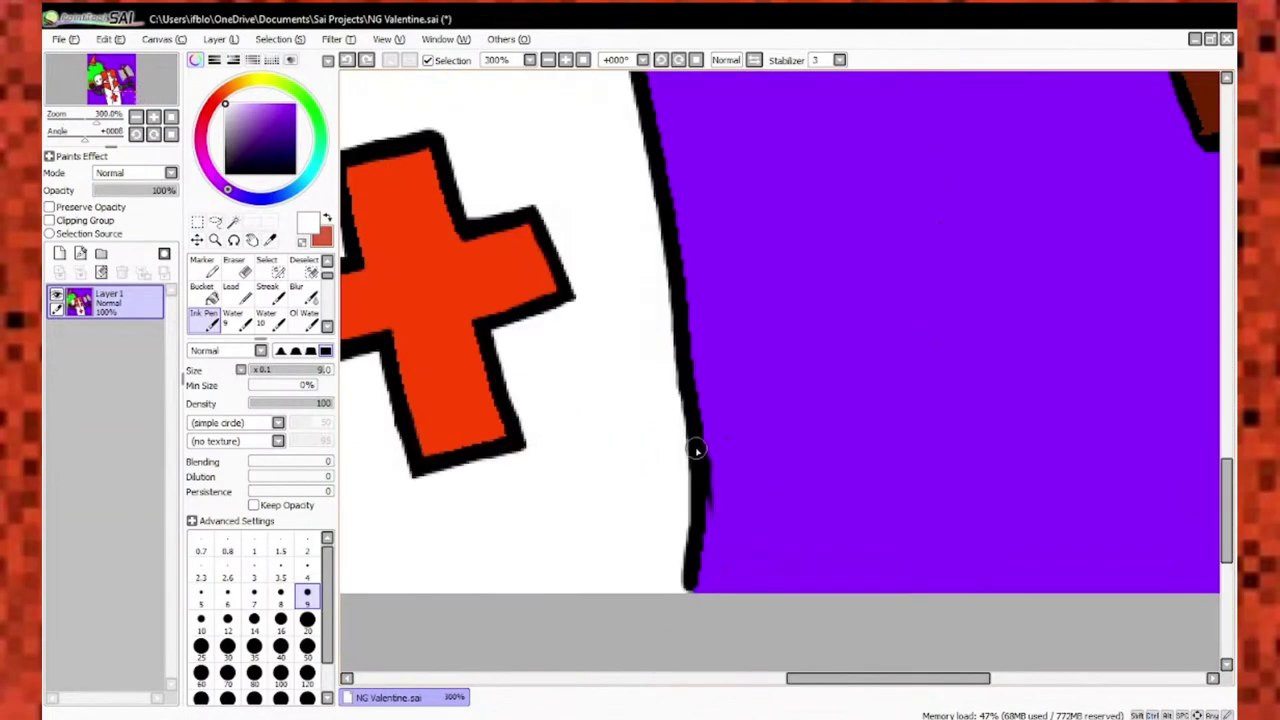
Redraw the tunic's lower right outline in black at size 9, curving inward to the canvas edge.
scroll(673, 551, down, 5)
scroll(617, 600, up, 4)
alt+click(617, 617)
scroll(617, 600, down, 3)
alt+click(622, 368)
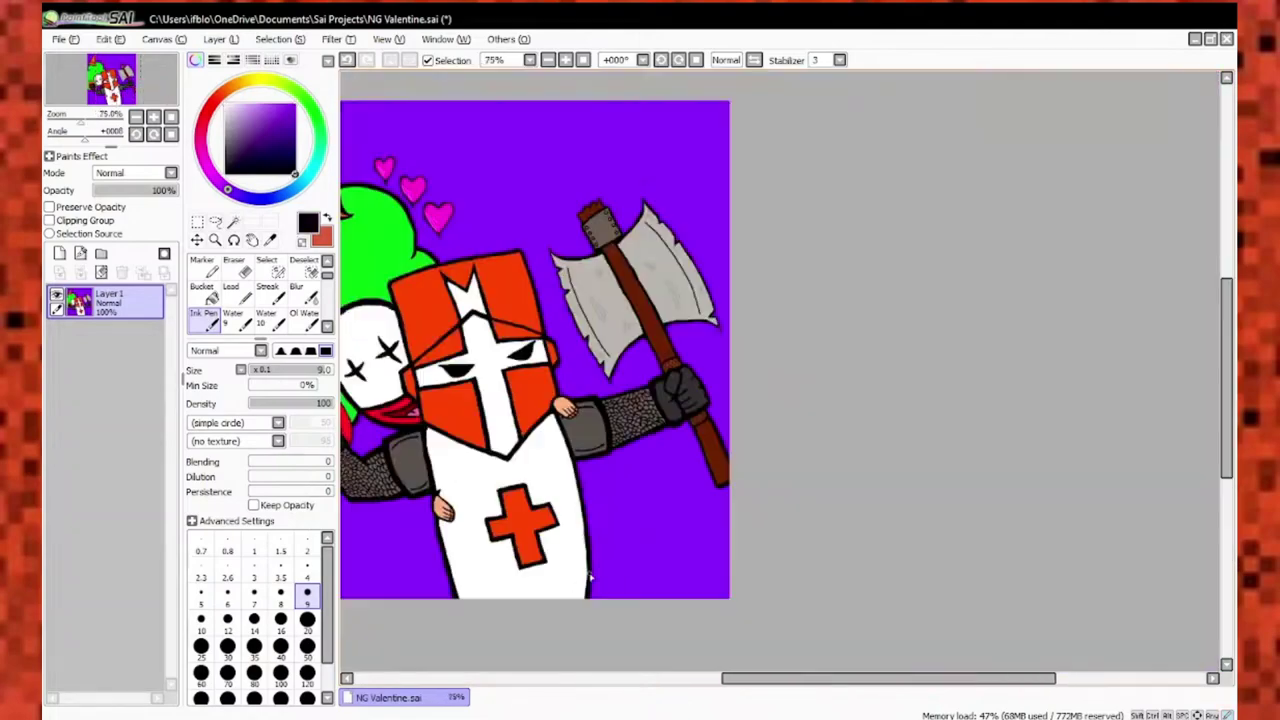
Thicken the tunic's lower right outline in black and trim its inner edge with white at size 9.
scroll(622, 368, up, 1)
scroll(622, 368, up, 4)
scroll(720, 634, down, 2)
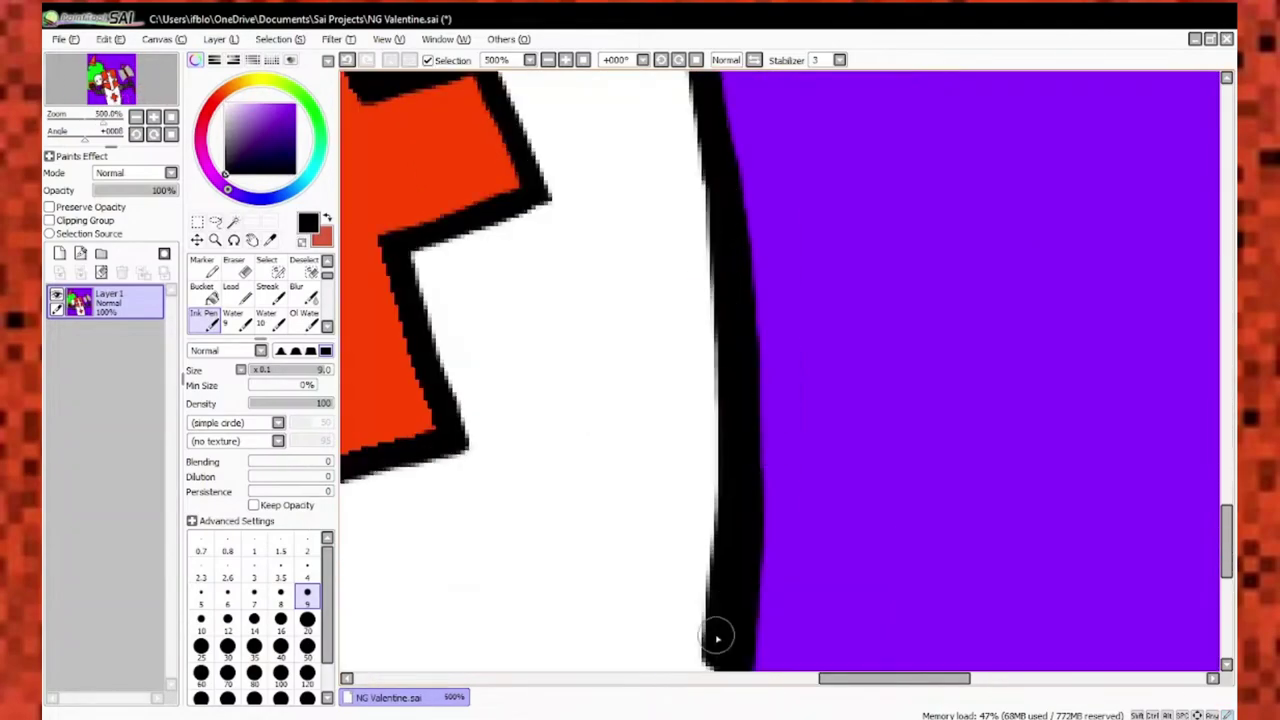
drag(550, 279, 470, 294)
scroll(666, 340, up, 2)
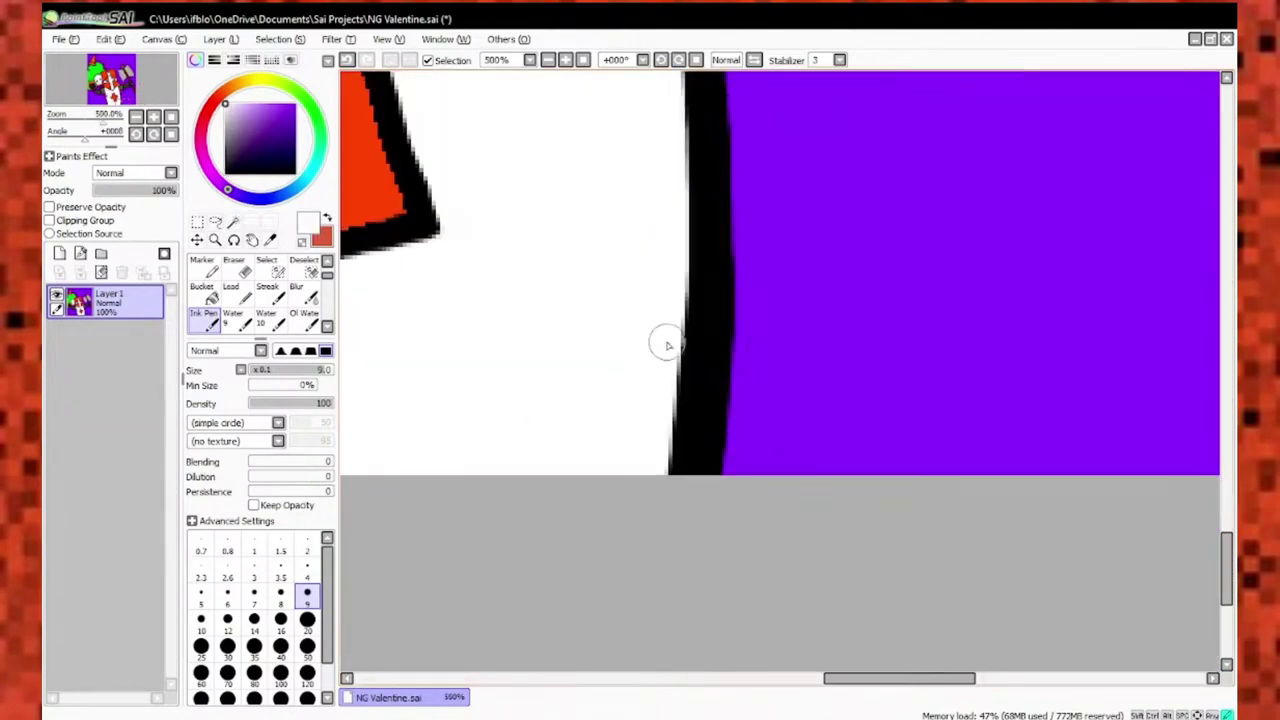
Smooth the tunic's right outline below the arm with black strokes at size 2.
scroll(617, 372, down, 3)
scroll(629, 414, up, 2)
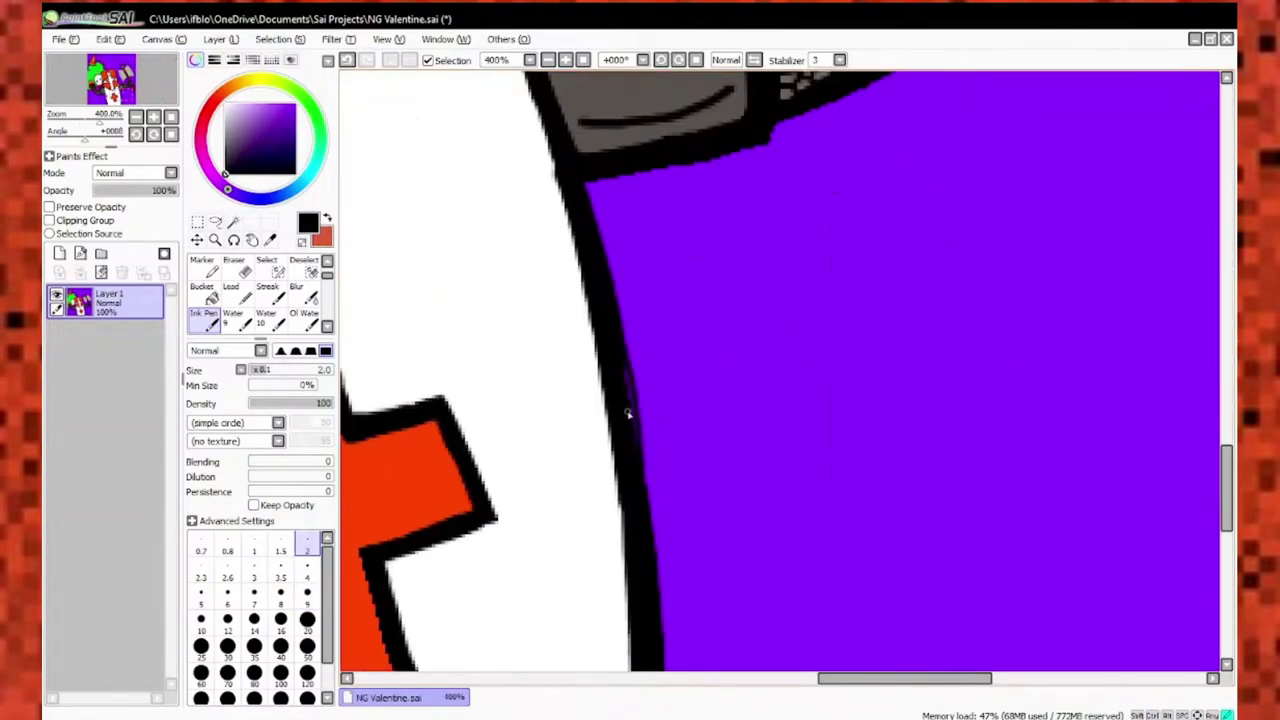
scroll(543, 294, down, 6)
scroll(646, 477, up, 4)
scroll(600, 478, down, 3)
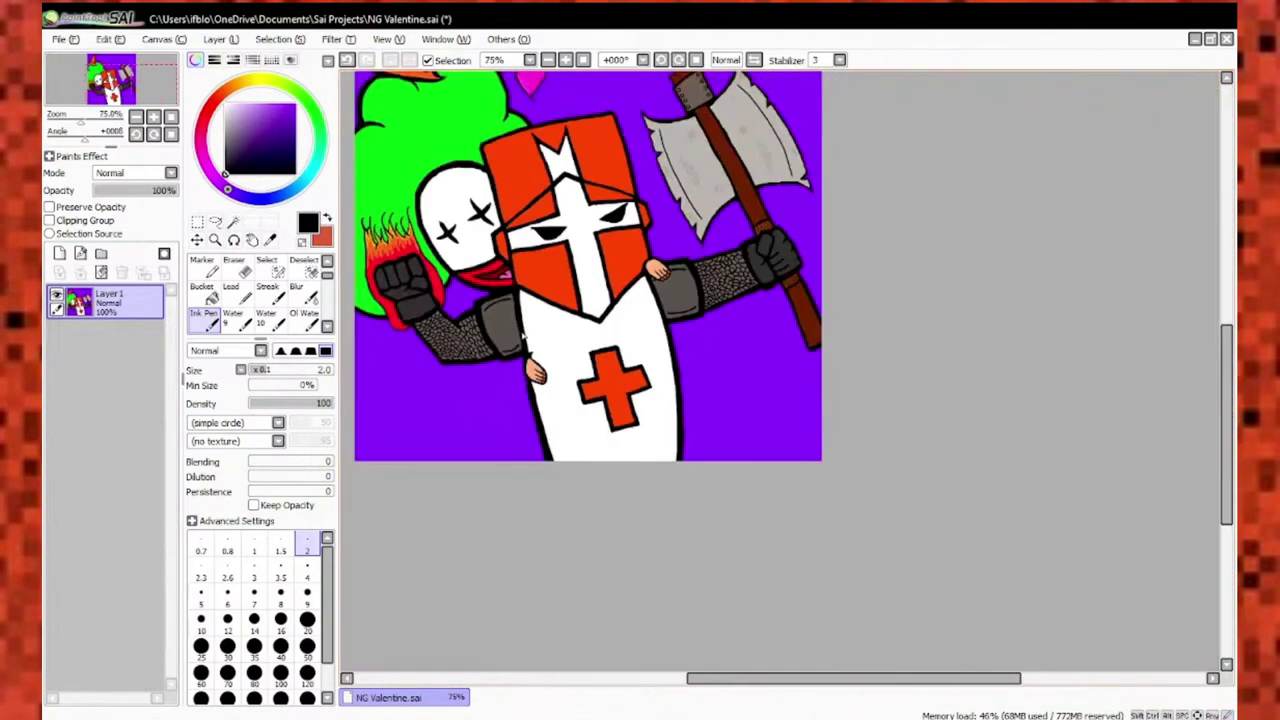
Touch up the left arm guard's edges beside the tunic with its sampled dark grey and black at size 2.
scroll(560, 480, up, 3)
scroll(553, 480, down, 2)
scroll(553, 480, up, 4)
alt+click(580, 510)
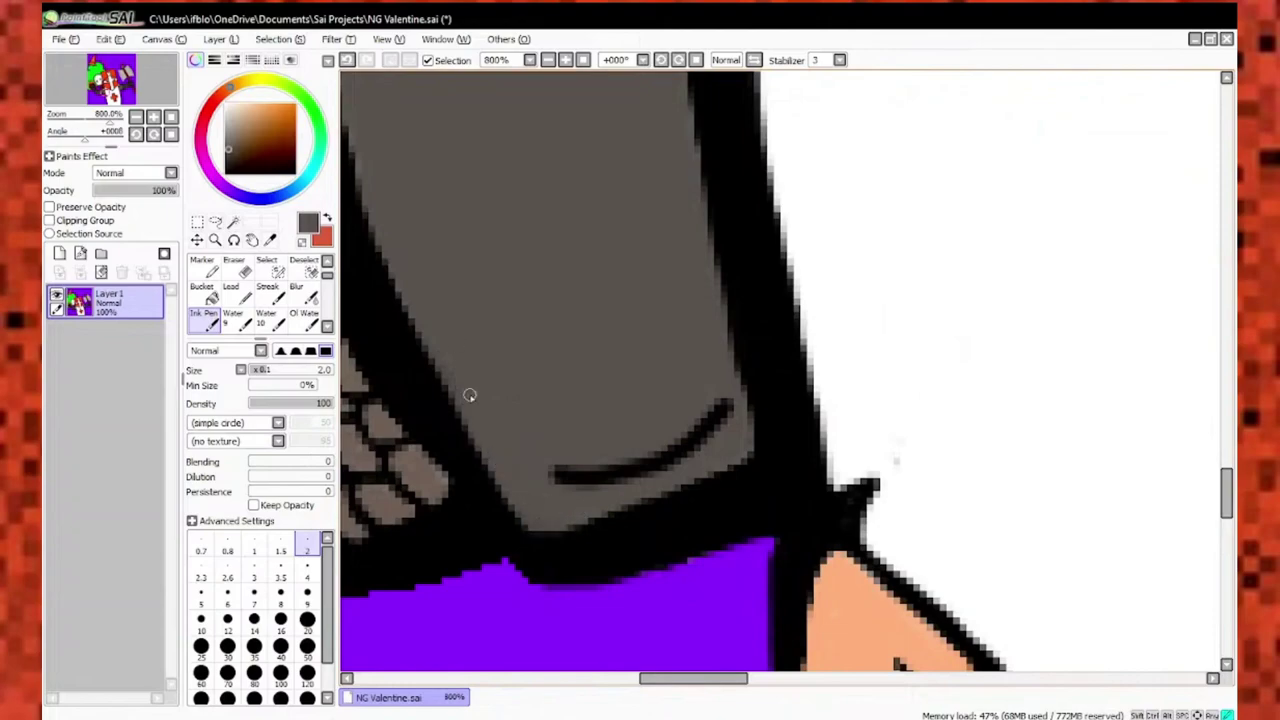
scroll(509, 471, down, 1)
scroll(703, 303, up, 1)
alt+click(622, 377)
scroll(622, 377, down, 10)
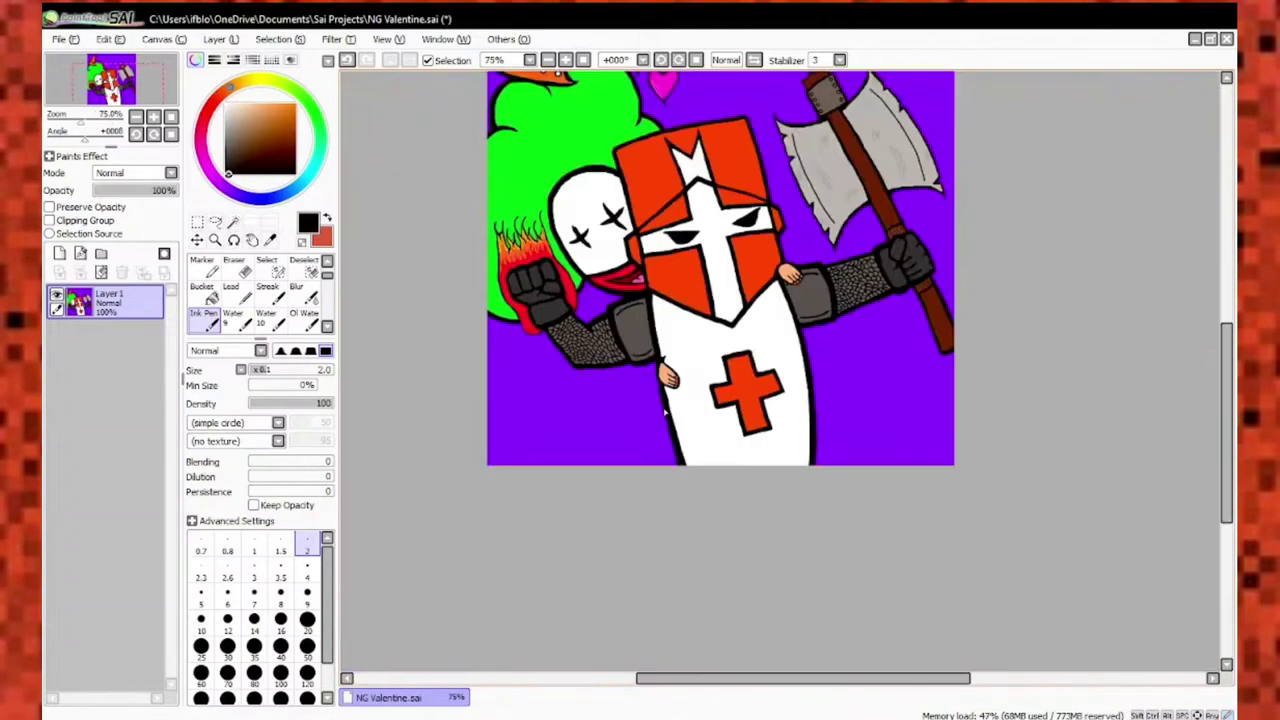
Inspect the whole drawing, from the flaming fist and tunic to the axe and the empty lower background.
scroll(620, 497, down, 2)
scroll(620, 497, up, 3)
scroll(620, 497, down, 2)
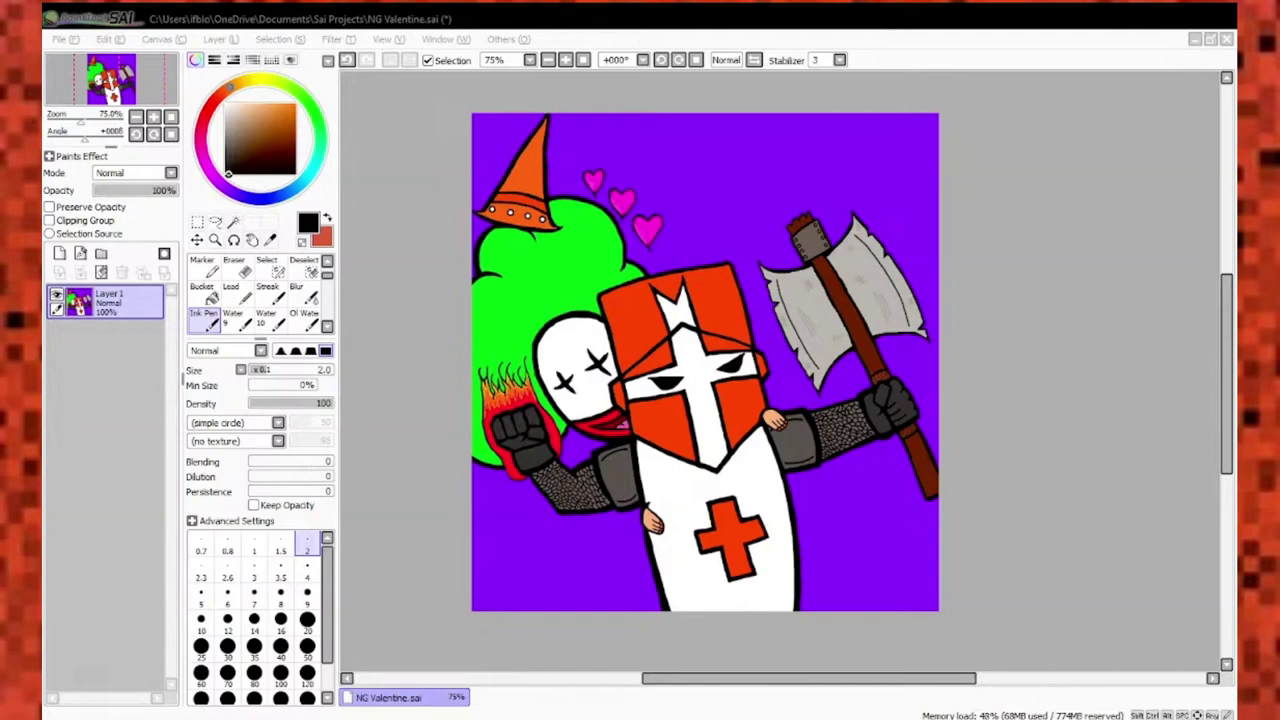
scroll(750, 546, down, 2)
scroll(750, 546, up, 4)
scroll(750, 546, down, 3)
scroll(750, 546, up, 1)
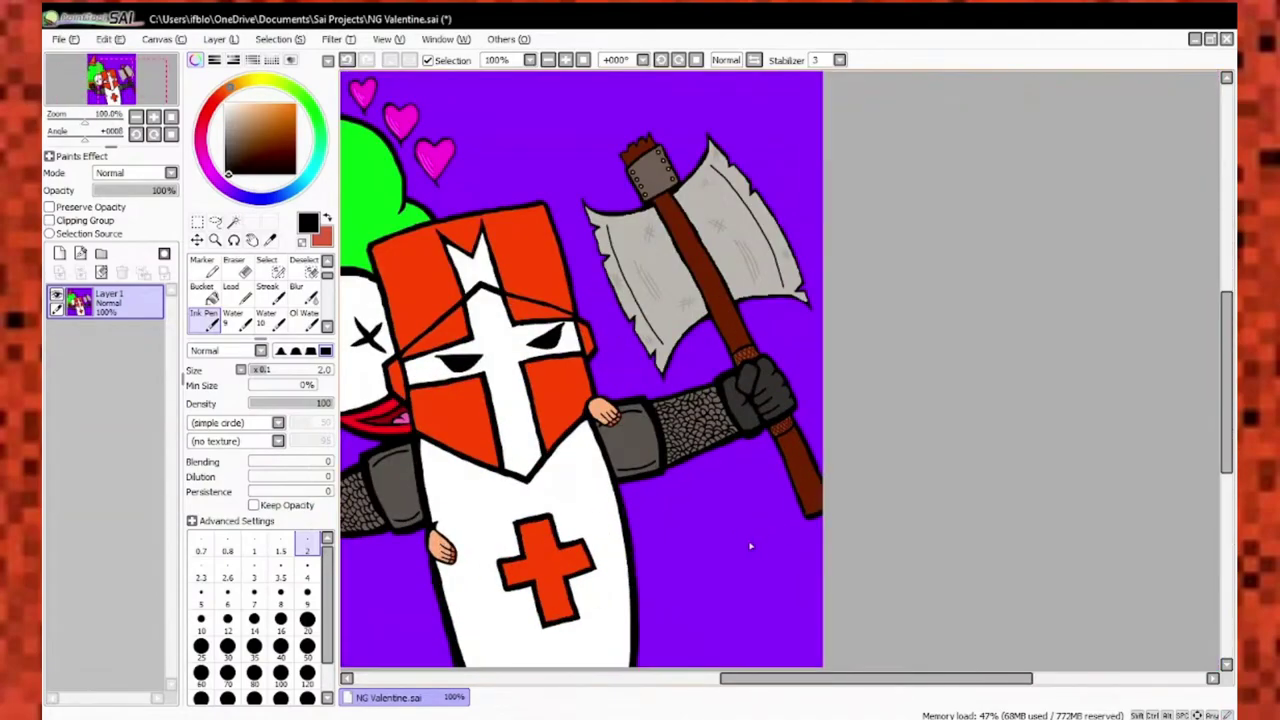
scroll(750, 546, down, 1)
scroll(500, 608, up, 2)
scroll(325, 622, down, 2)
Draw the outlined block letters "TO" in black at size 8 on the purple background below the flaming fist.
click(281, 558)
scroll(423, 480, down, 1)
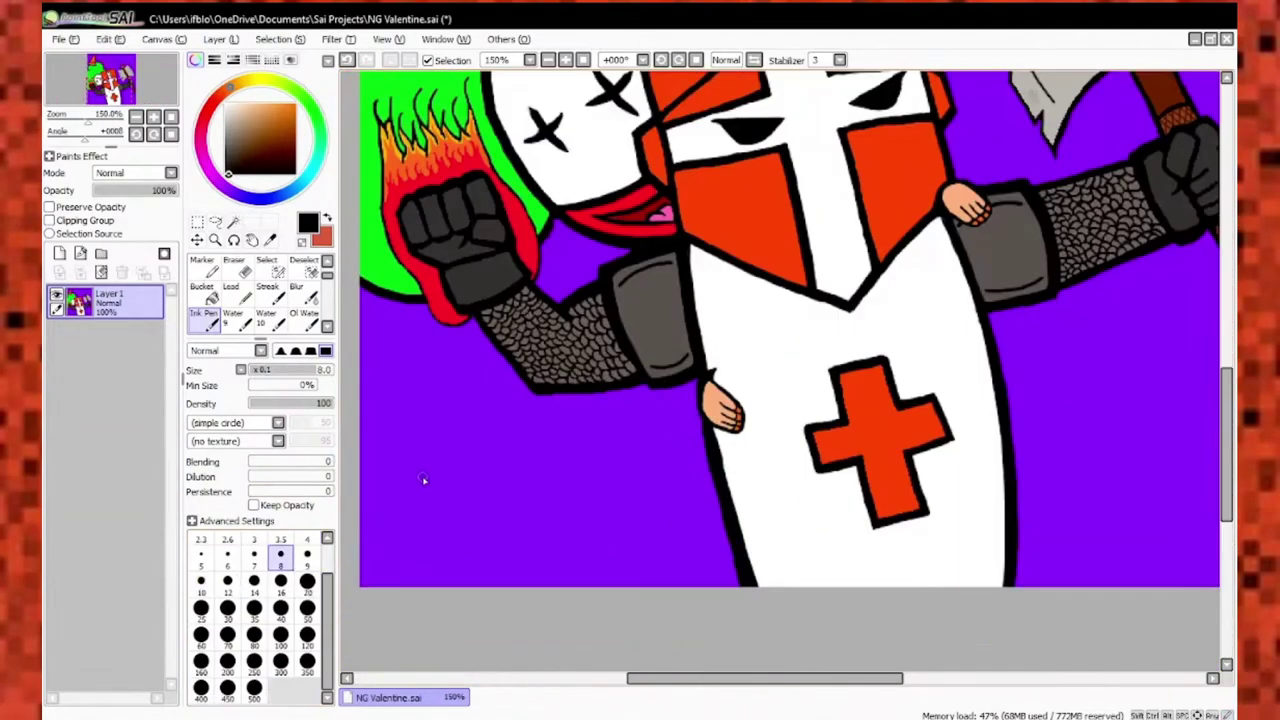
scroll(423, 480, up, 2)
drag(397, 452, 436, 563)
scroll(497, 418, down, 3)
scroll(497, 418, up, 6)
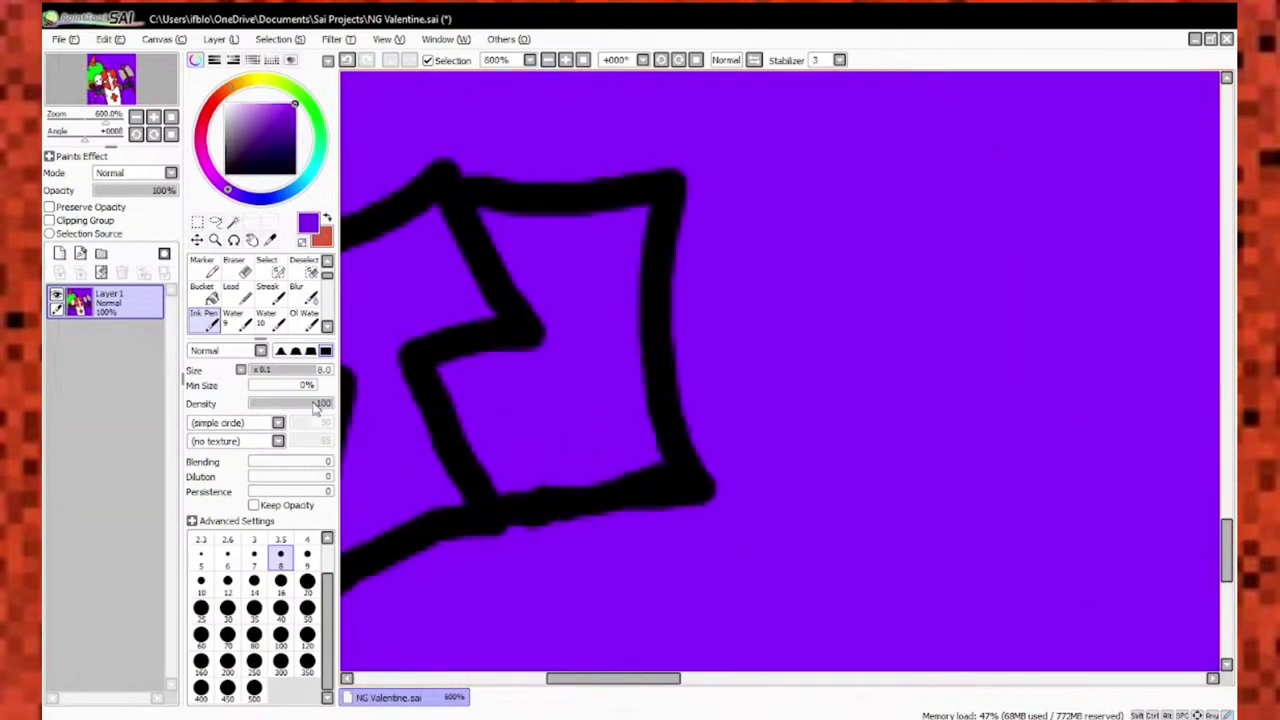
Draw the inner opening of the O and a colon after "TO" in black at size 3.
scroll(260, 620, up, 2)
click(254, 572)
alt+click(494, 257)
drag(505, 285, 522, 438)
scroll(560, 330, down, 5)
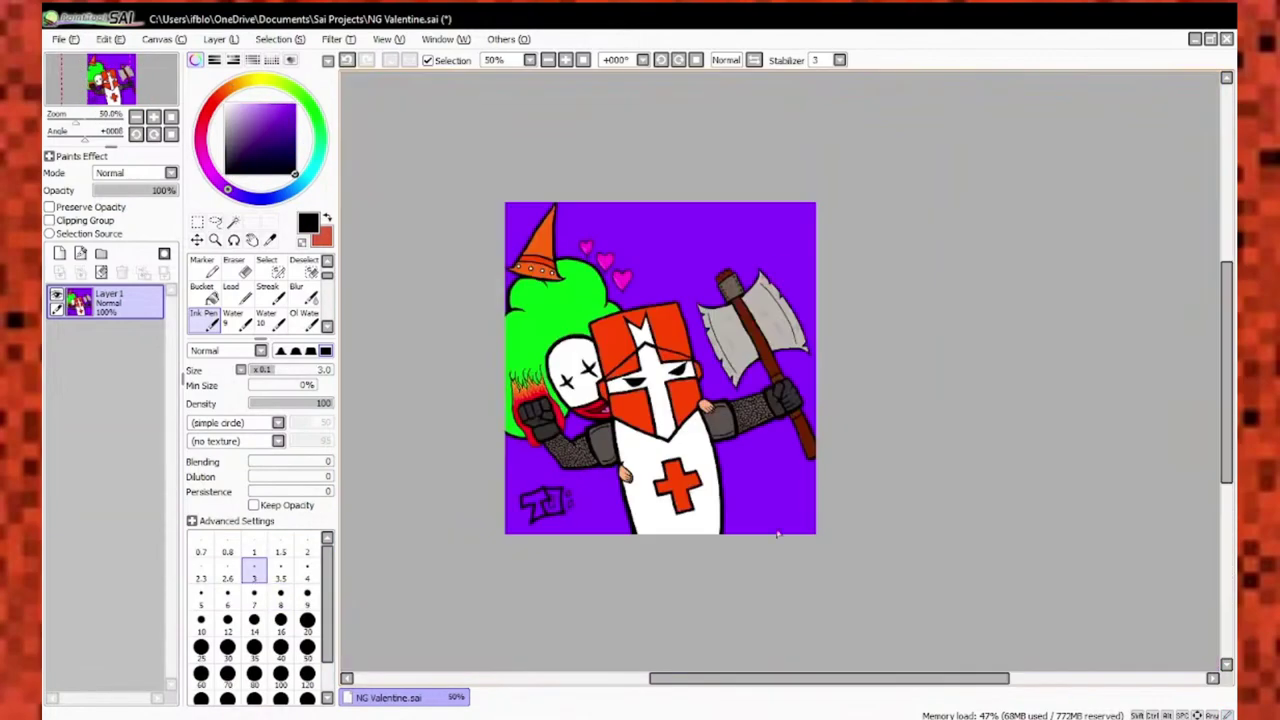
Select the "TO:" lettering and move it closer to the canvas's lower left corner.
scroll(410, 395, up, 3)
key(m)
drag(373, 391, 595, 522)
scroll(690, 638, down, 4)
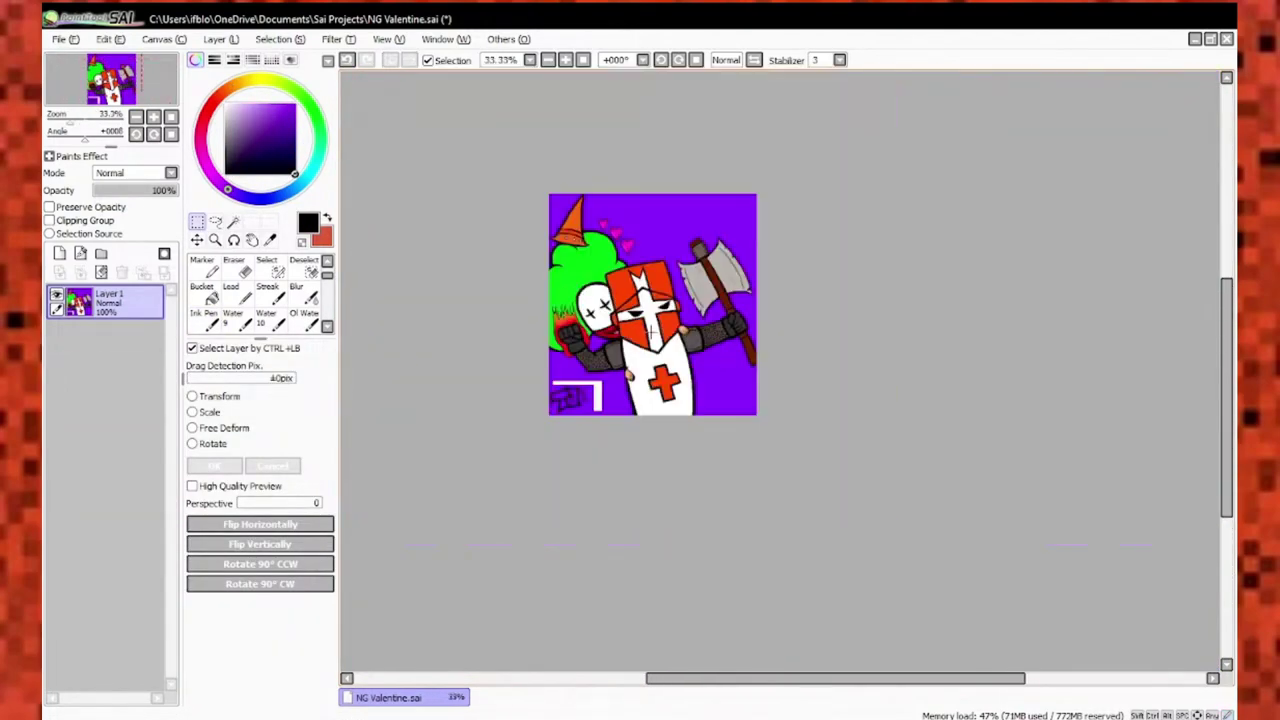
Cover the white gap left beside the moved "TO:" lettering with background purple at size 20.
scroll(690, 638, up, 1)
scroll(553, 577, up, 3)
key(n)
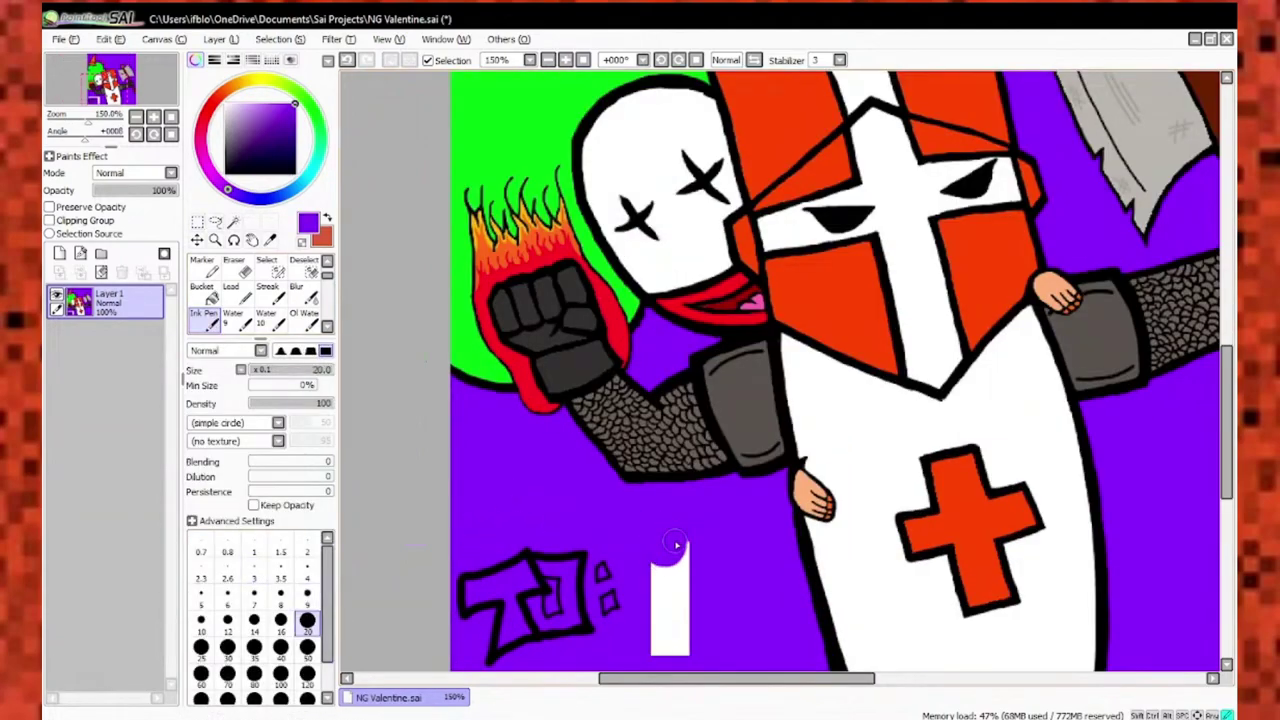
drag(675, 545, 672, 650)
Draw the outlined block letters "FROM" in black at size 8 between the tunic and the axe handle.
scroll(600, 450, up, 2)
click(280, 598)
scroll(700, 400, down, 4)
scroll(615, 458, up, 4)
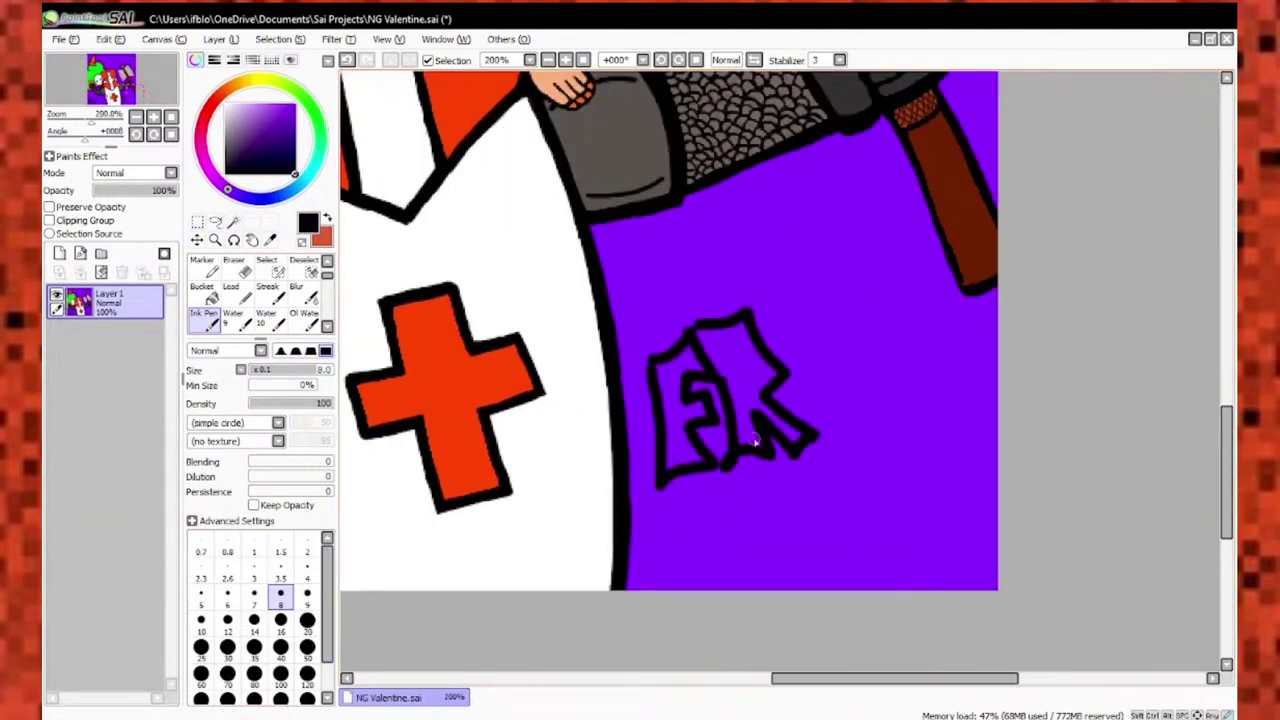
scroll(755, 445, up, 2)
mouse_move(763, 251)
mouse_down()
mouse_move(857, 451)
mouse_move(900, 410)
mouse_up()
scroll(700, 470, down, 3)
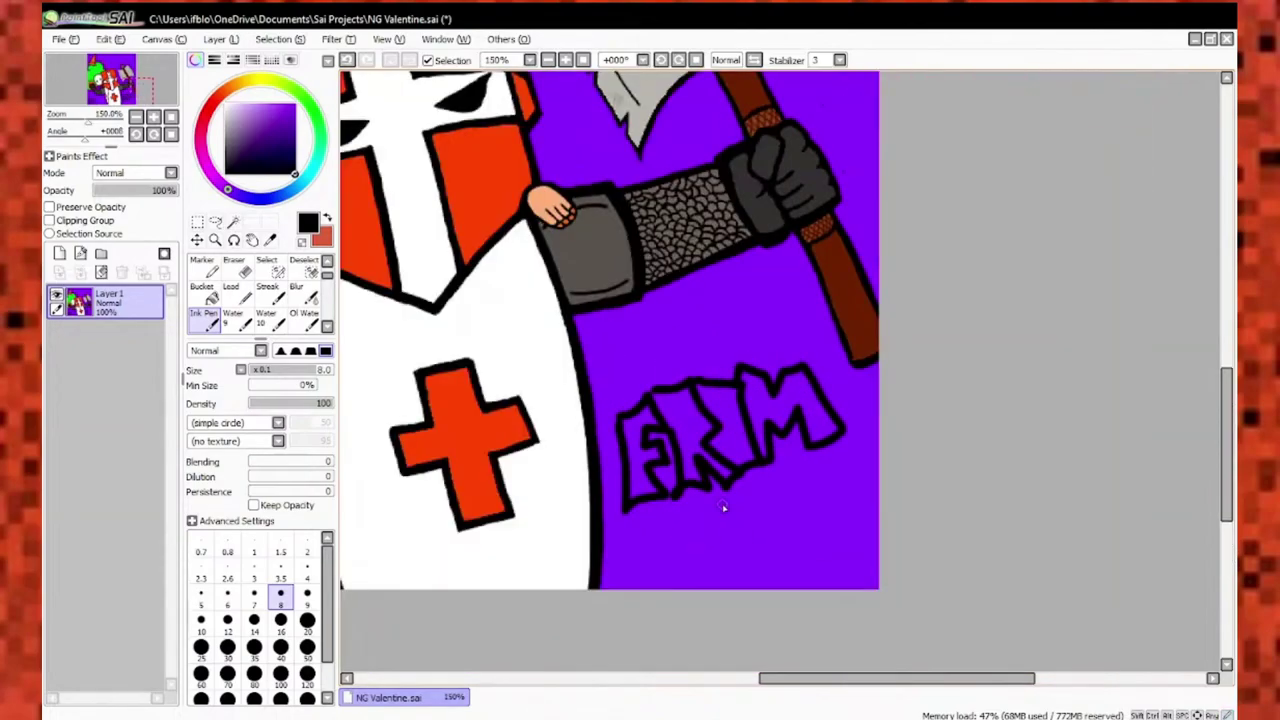
Draw the inner openings of the R and O in "FROM" in black at size 4.
scroll(663, 447, up, 4)
key(bracketleft)
key(bracketleft)
key(bracketleft)
key(bracketleft)
scroll(720, 366, down, 2)
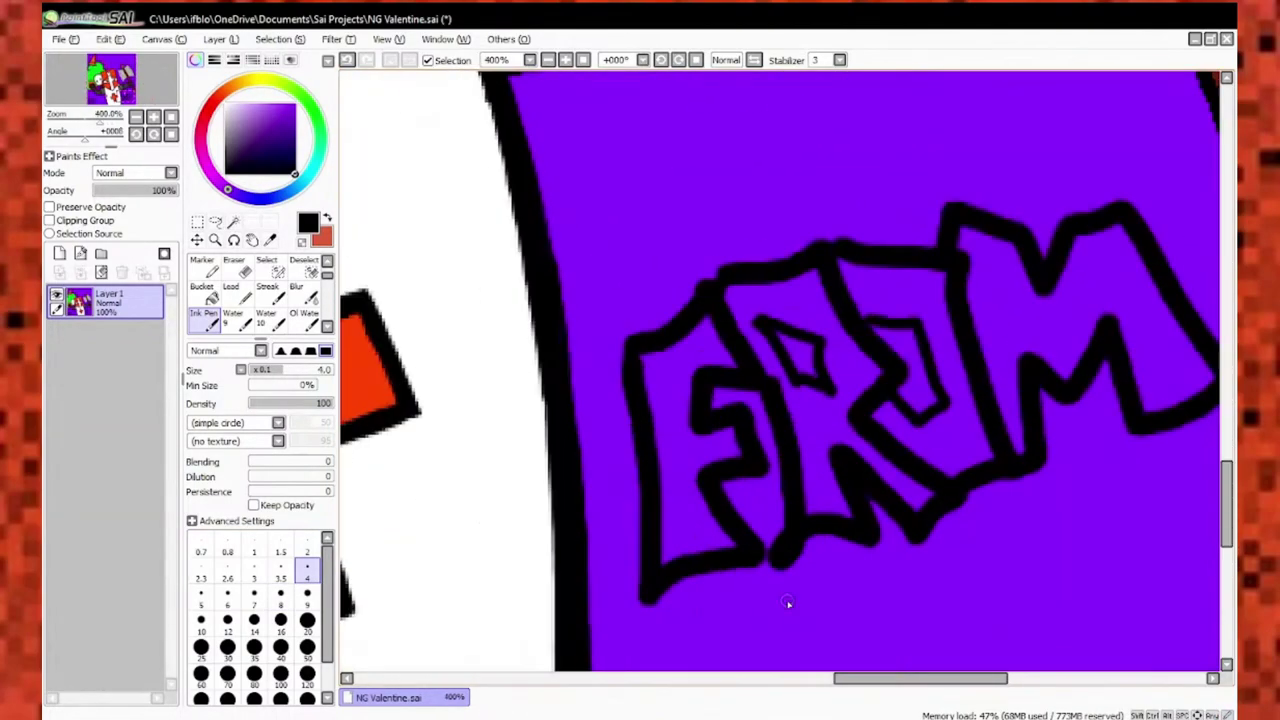
scroll(734, 397, up, 3)
scroll(840, 505, down, 5)
scroll(840, 505, down, 3)
scroll(1000, 230, up, 8)
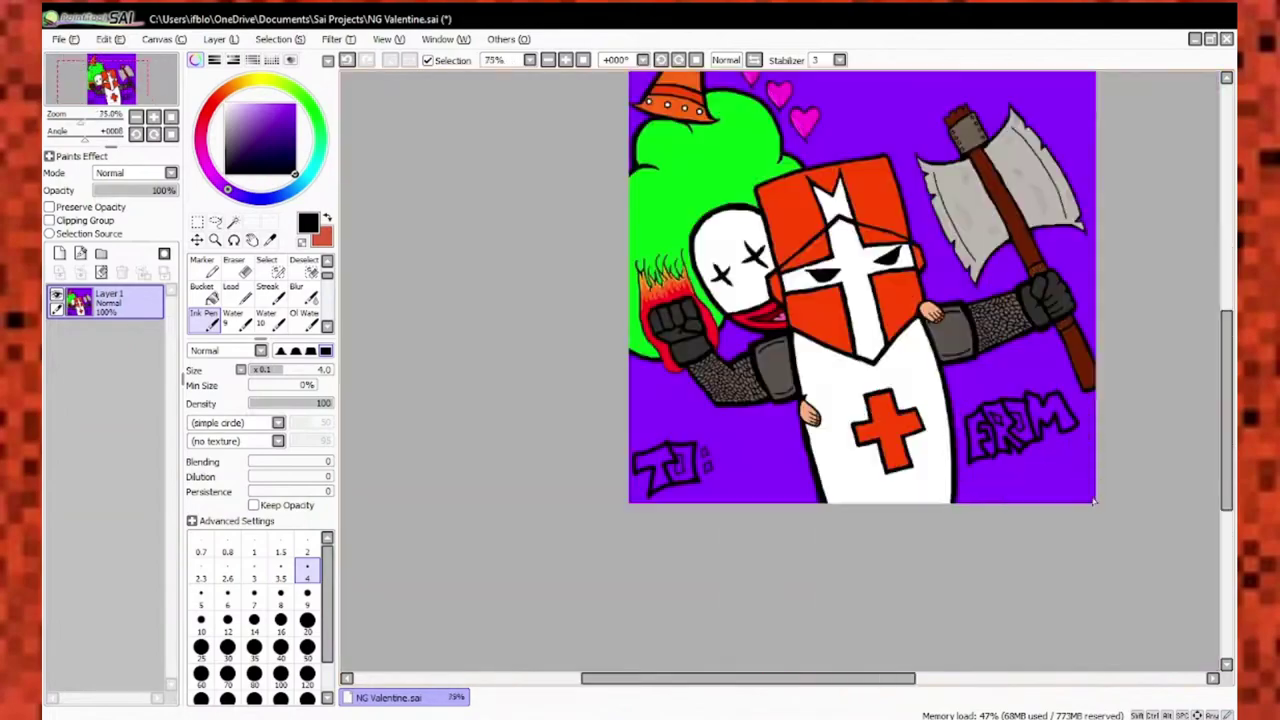
Fill the T of "TO:" with the tunic cross's orange-red at size 4.
scroll(903, 243, down, 5)
scroll(700, 194, up, 3)
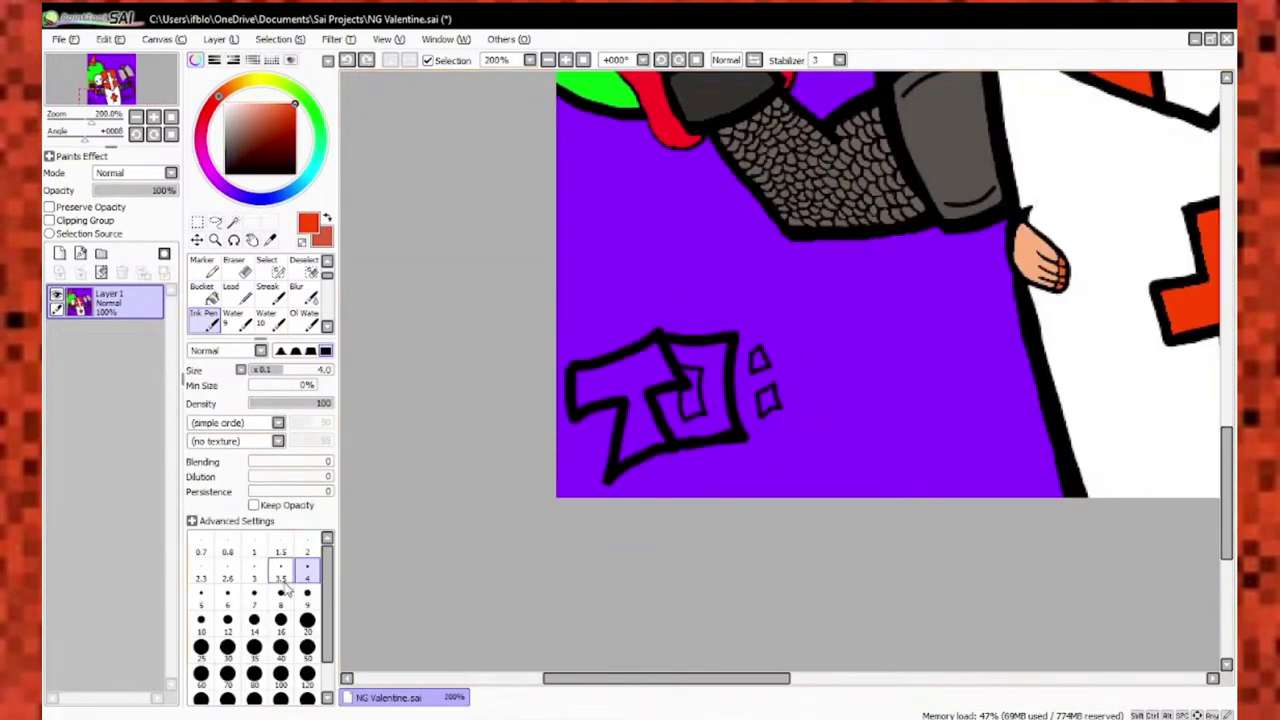
scroll(600, 380, up, 3)
drag(643, 271, 500, 400)
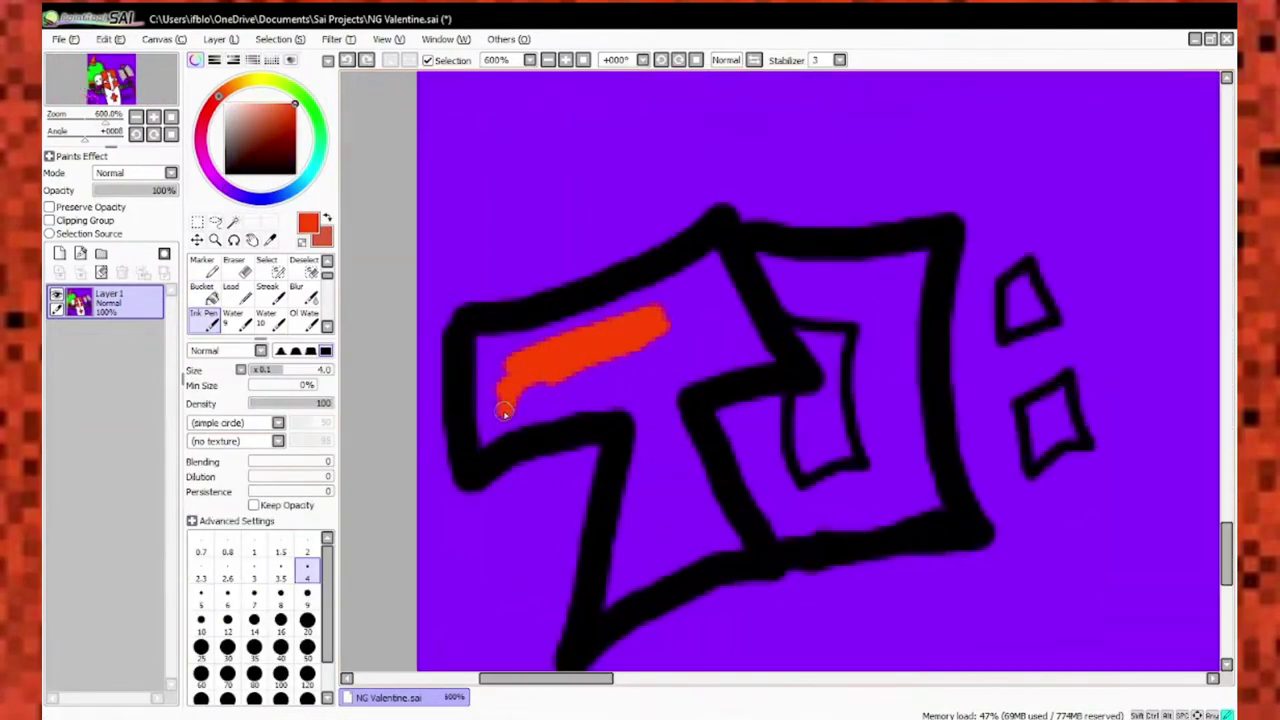
scroll(520, 380, up, 3)
drag(520, 480, 666, 296)
scroll(666, 296, down, 3)
scroll(518, 272, up, 2)
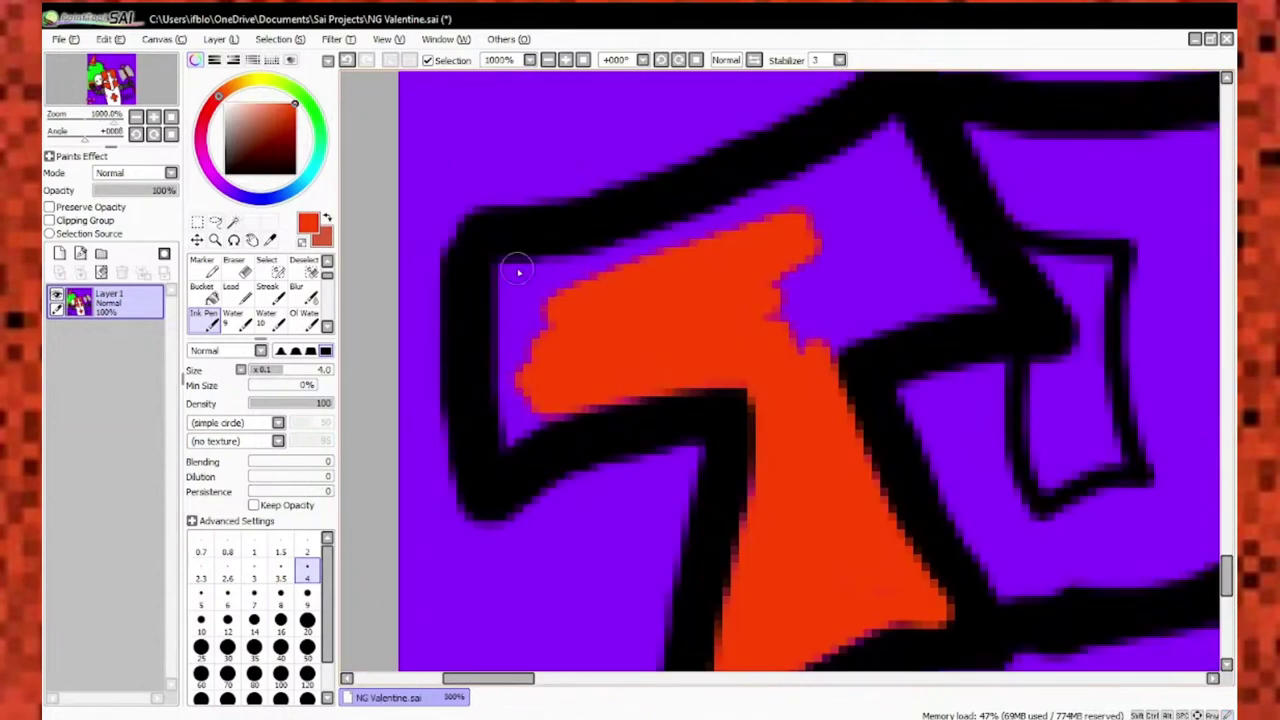
scroll(700, 380, down, 3)
scroll(737, 400, up, 3)
drag(700, 600, 749, 526)
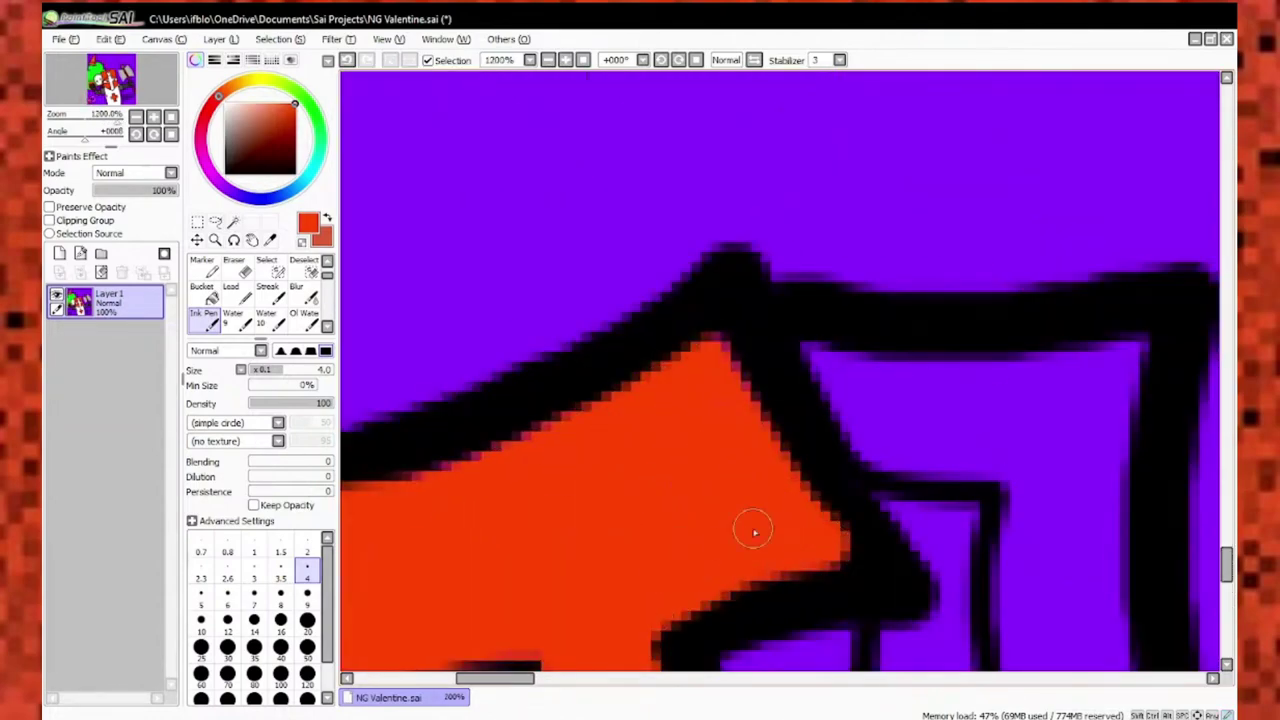
Fill the O of "TO:" with orange-red at size 4, leaving its inner opening purple.
scroll(749, 526, down, 2)
scroll(687, 400, up, 2)
drag(815, 318, 675, 416)
scroll(797, 598, up, 1)
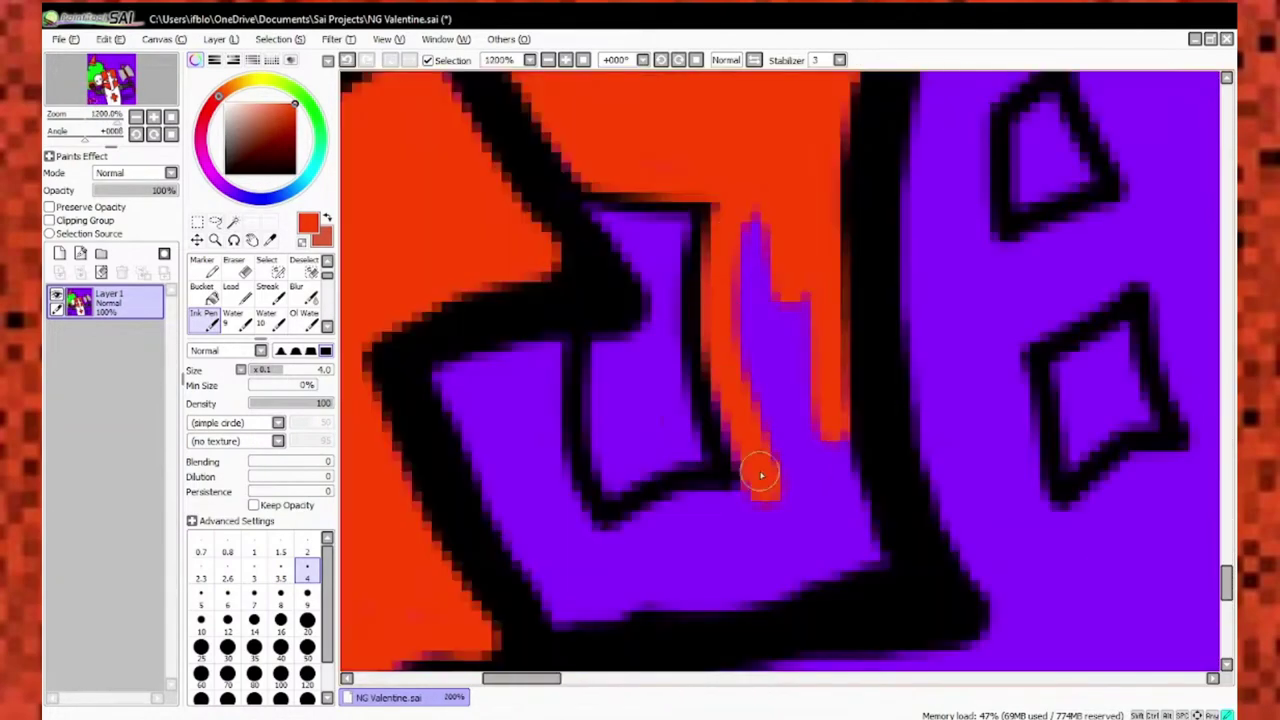
scroll(763, 477, down, 2)
scroll(729, 443, up, 3)
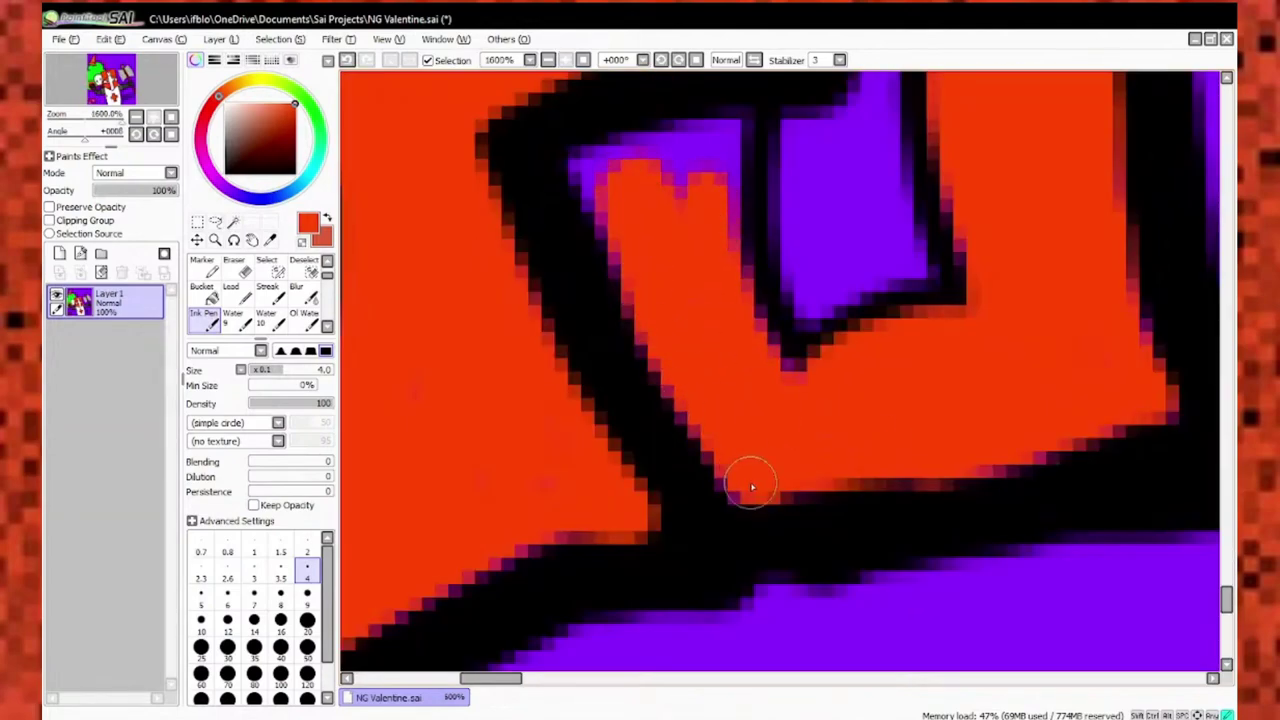
scroll(752, 487, down, 2)
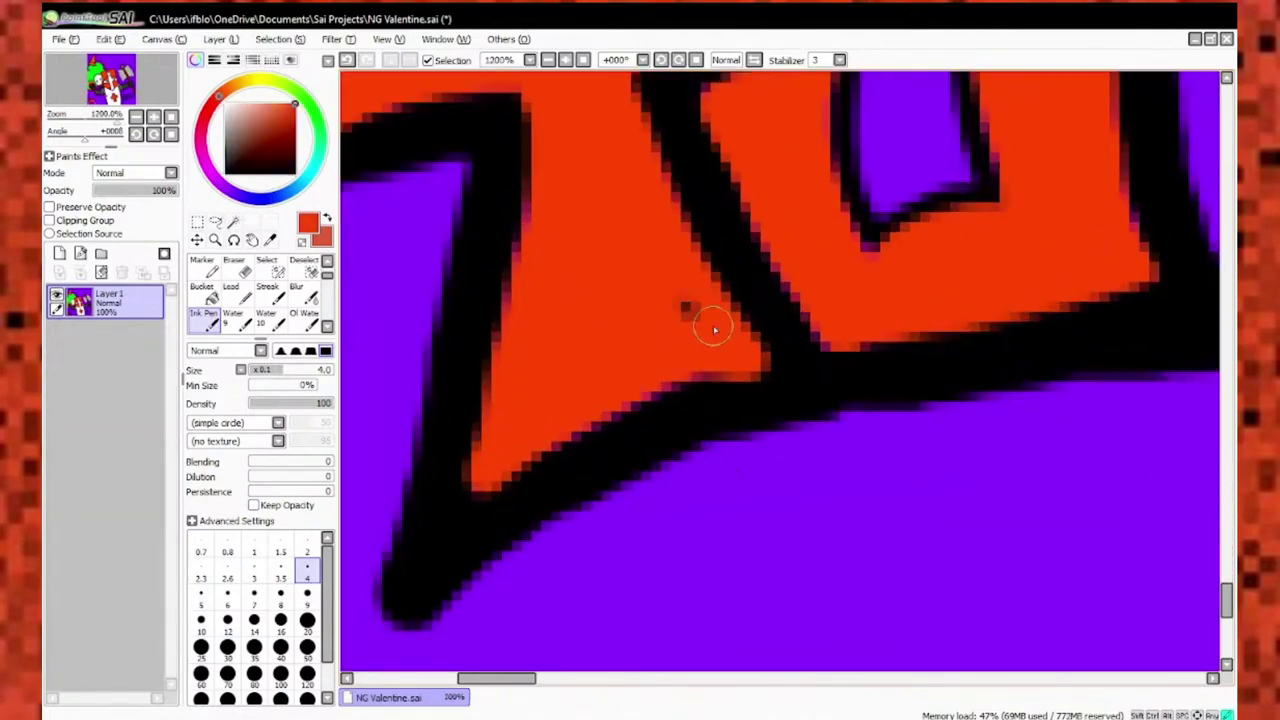
Clean up the T's inner edges and outline with fine orange-red and black strokes at size 0.7.
scroll(776, 370, down, 3)
scroll(575, 362, up, 4)
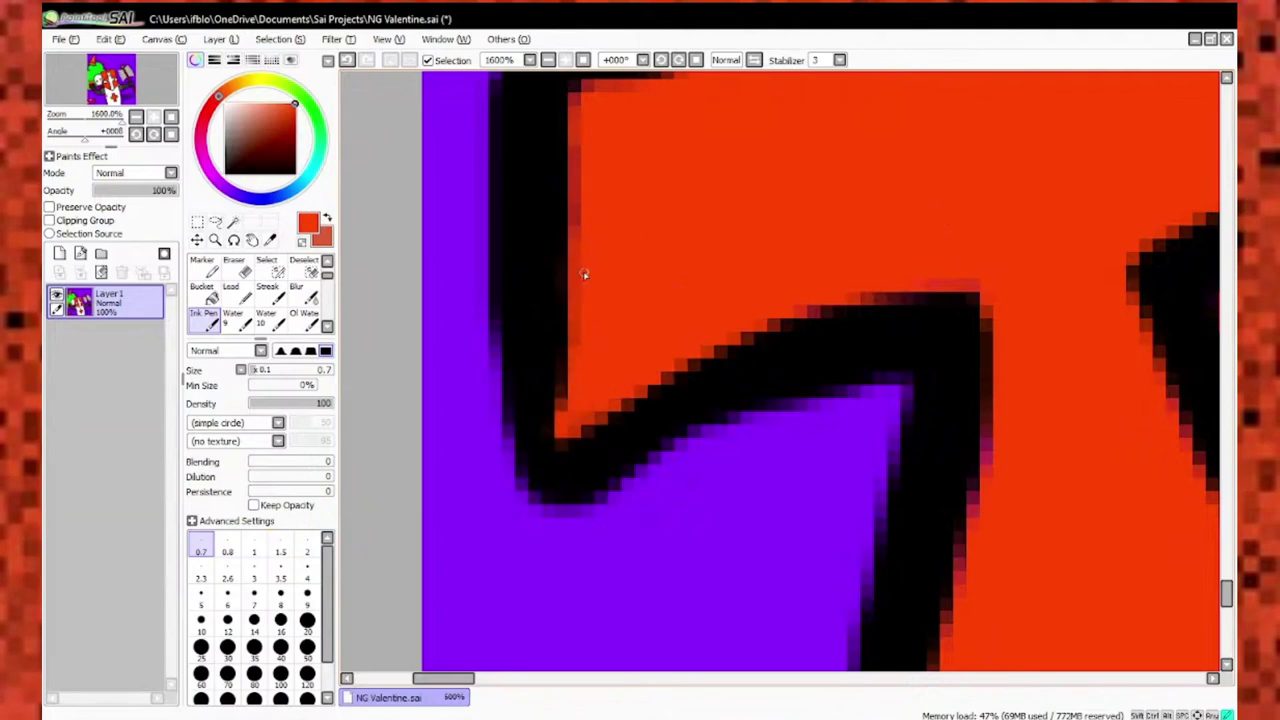
scroll(584, 274, up, 1)
scroll(764, 352, down, 2)
scroll(872, 522, down, 2)
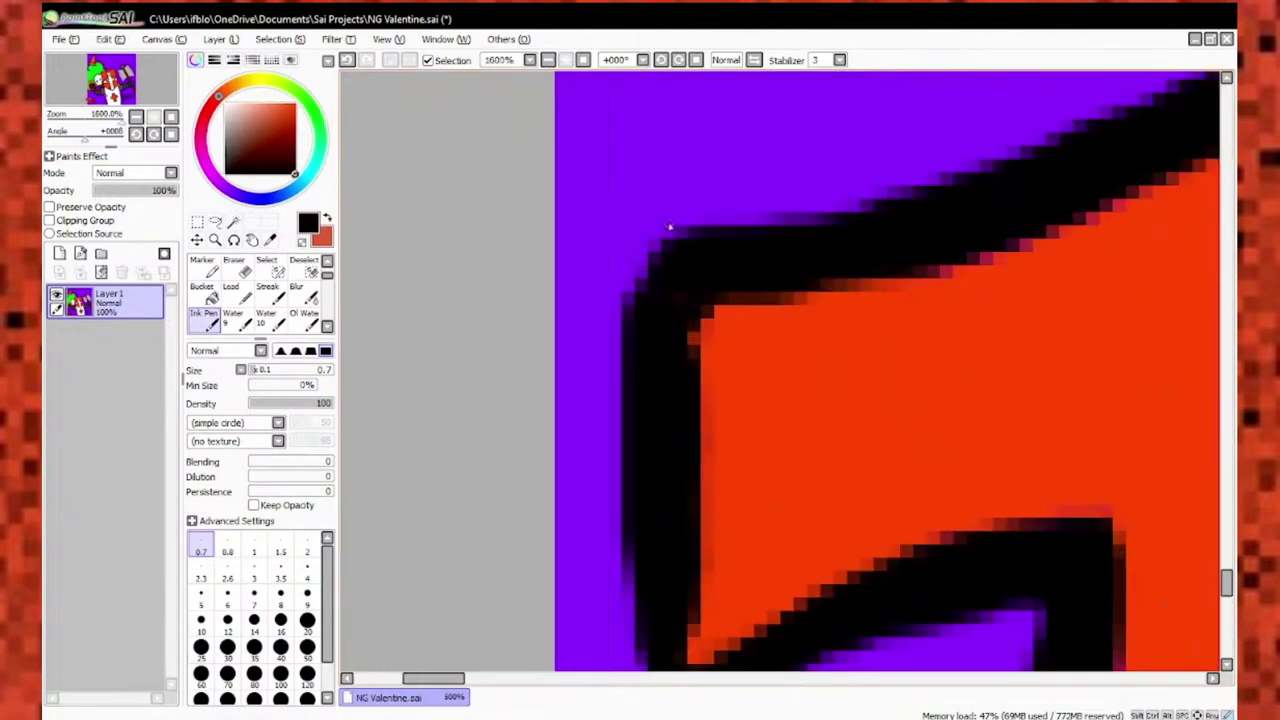
scroll(588, 428, left, 2)
key(x)
scroll(622, 427, down, 4)
scroll(586, 303, up, 4)
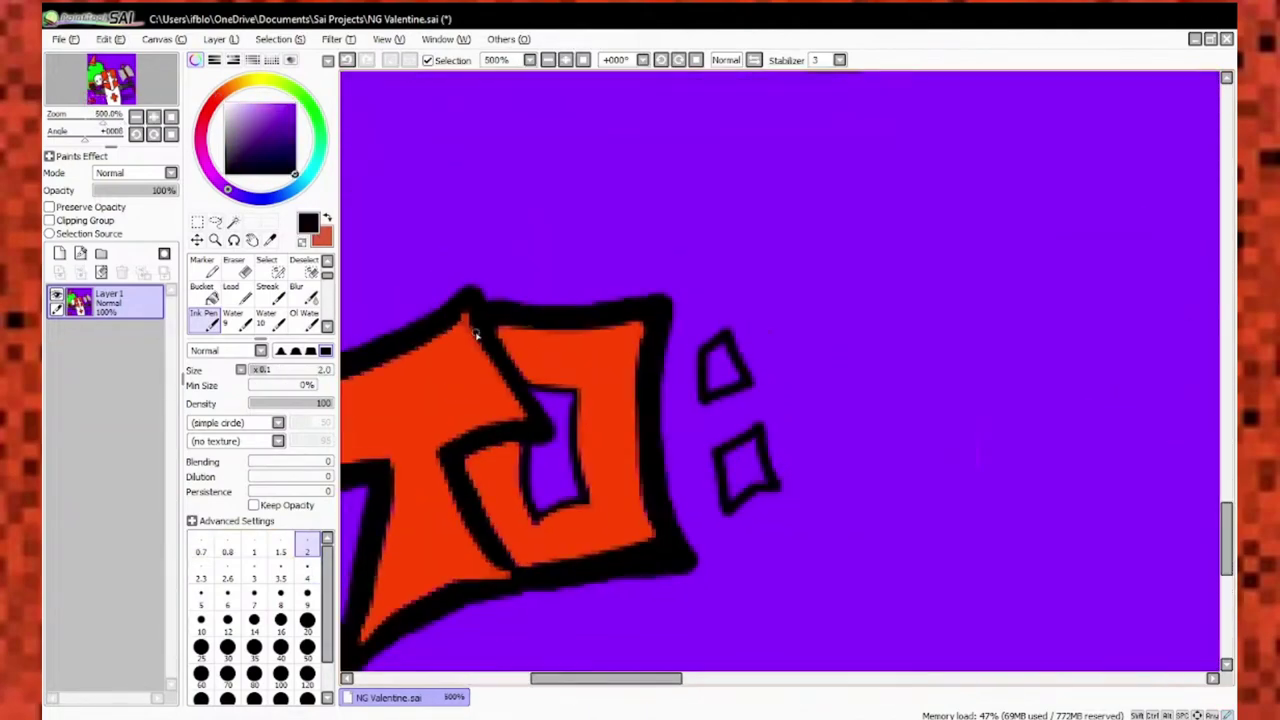
Fill the colon dots after "TO" with orange-red at size 2.
scroll(448, 443, down, 2)
scroll(448, 443, up, 3)
mouse_move(490, 330)
mouse_down()
mouse_move(540, 283)
mouse_move(566, 283)
mouse_up()
scroll(611, 481, down, 1)
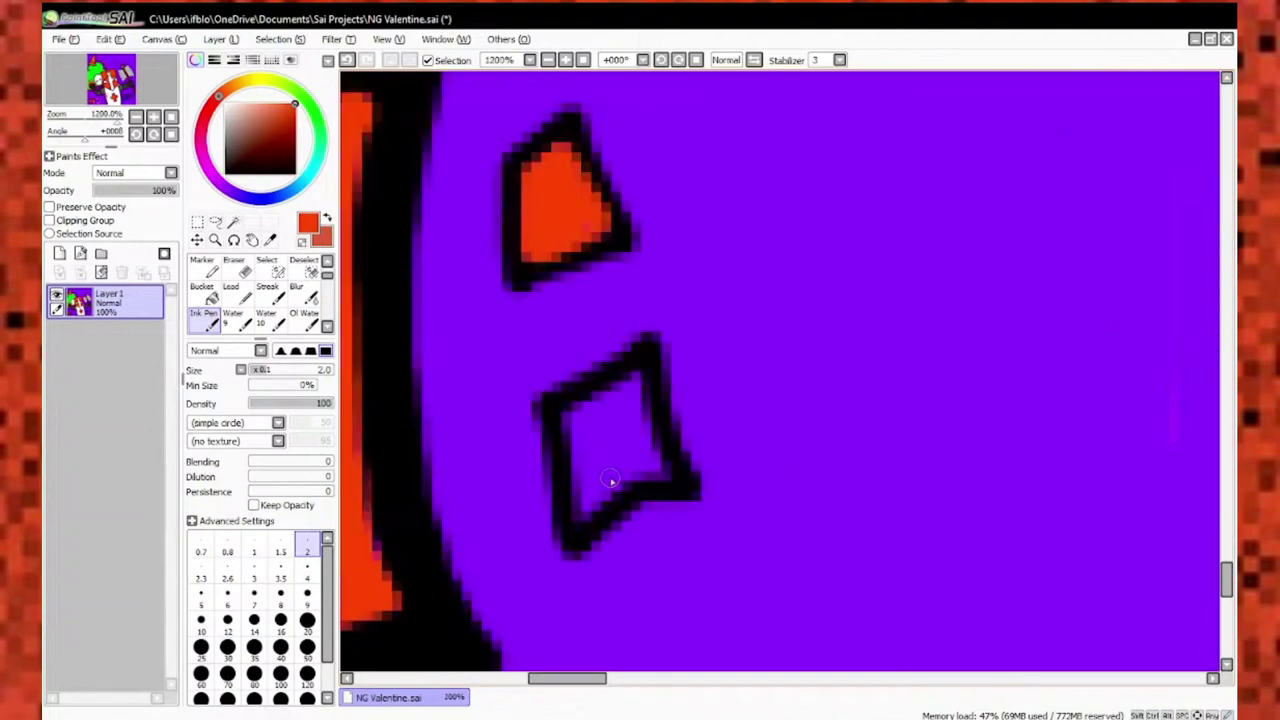
Draw a two-dot outlined colon after "FROM" in black at size 2.
key(x)
scroll(608, 420, down, 4)
key(l)
scroll(680, 510, up, 3)
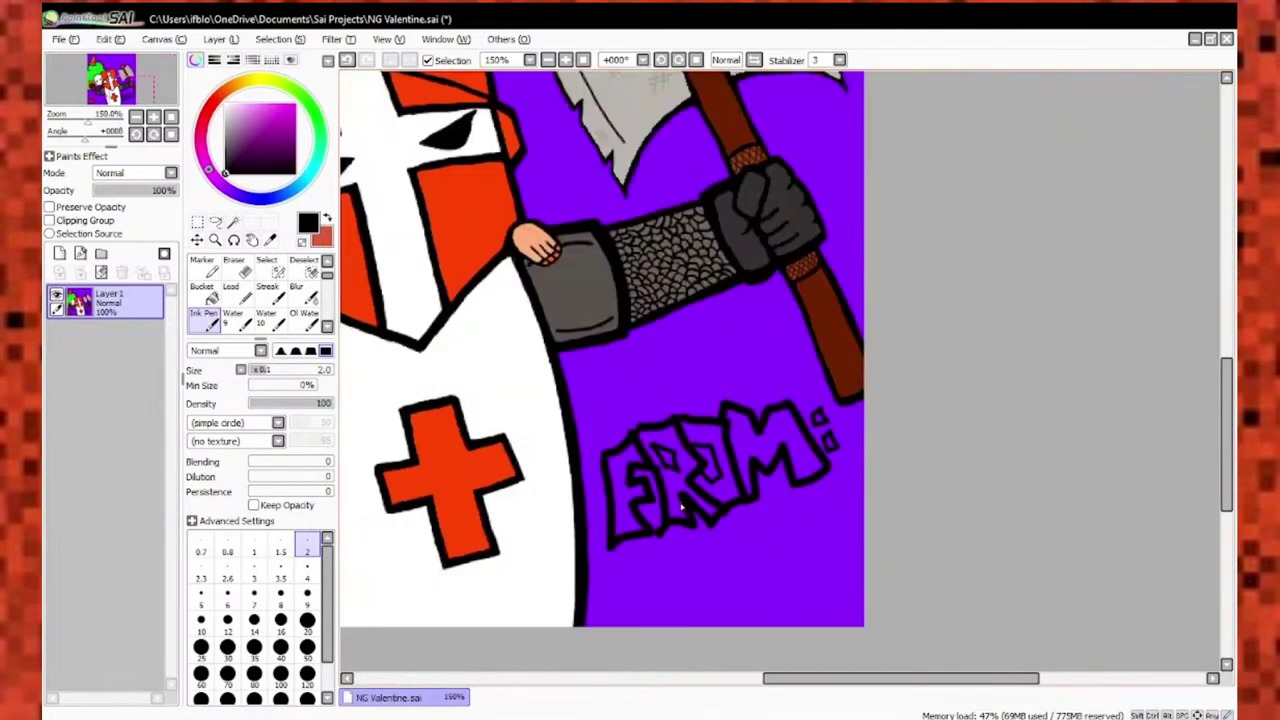
drag(576, 432, 662, 577)
key(ctrl+d)
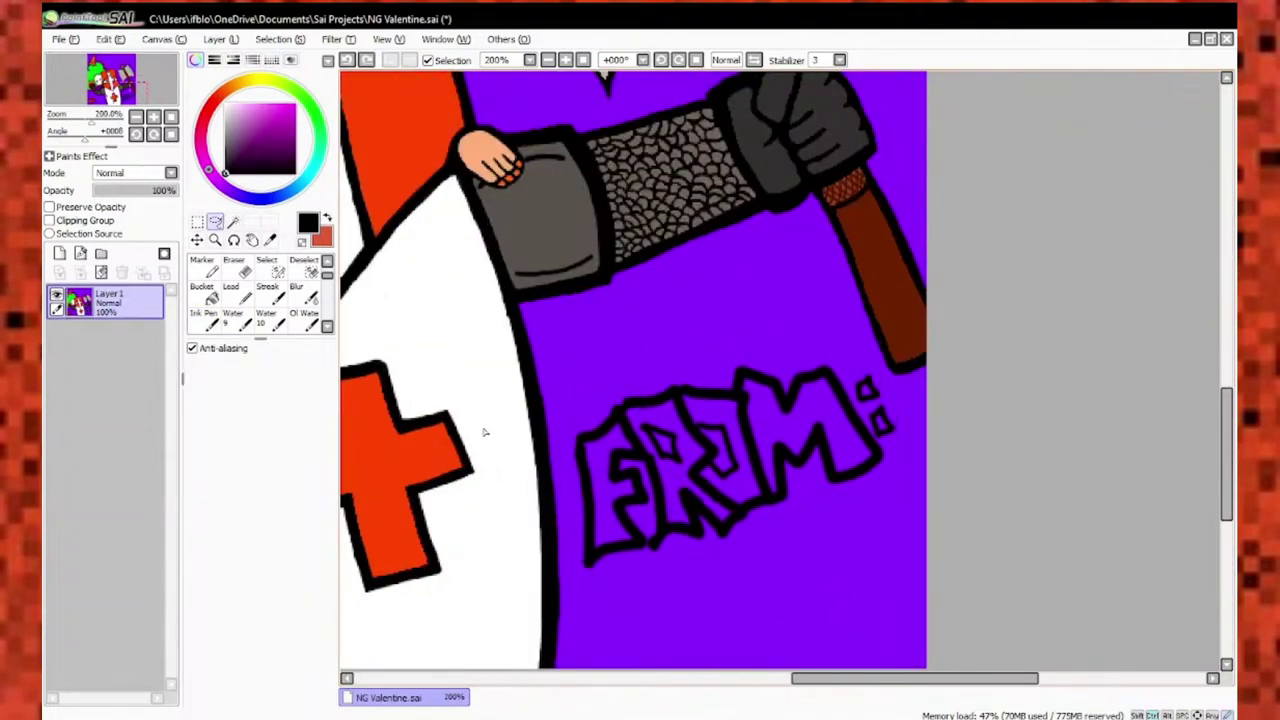
key(e)
scroll(560, 450, up, 3)
drag(595, 225, 614, 355)
scroll(600, 400, down, 2)
scroll(651, 557, down, 2)
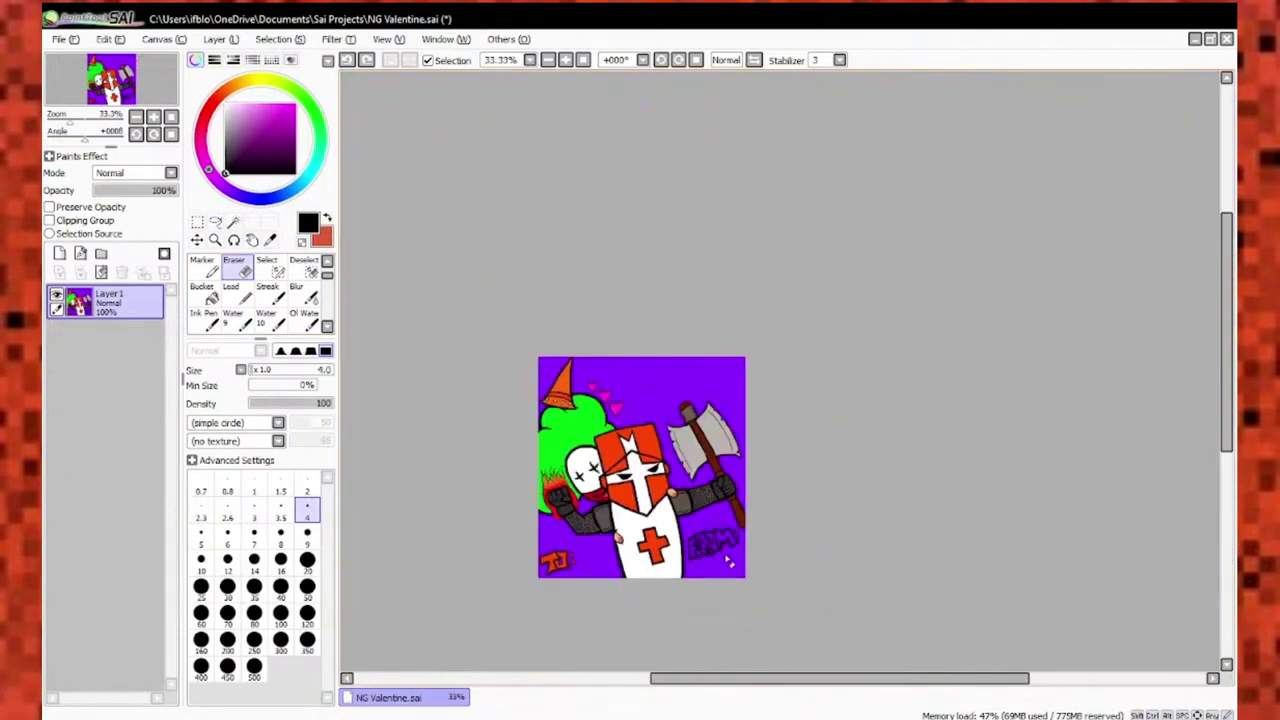
Fill the F of "FROM:" with orange-red using the Ink Pen at size 4.
scroll(523, 423, up, 5)
key(x)
key(n)
drag(532, 505, 522, 352)
mouse_move(537, 307)
mouse_down()
mouse_move(473, 241)
mouse_move(556, 268)
mouse_up()
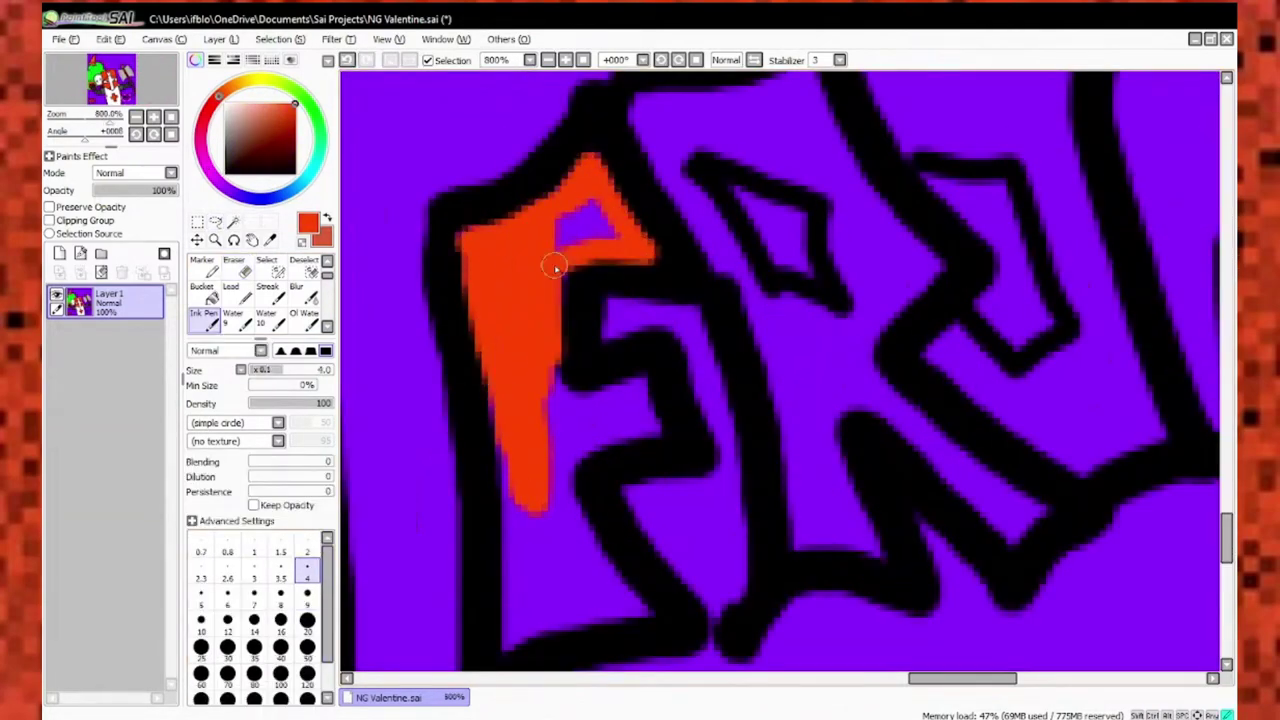
Fill the R of "FROM:" with orange-red at size 4, leaving its inner opening purple.
scroll(527, 284, up, 1)
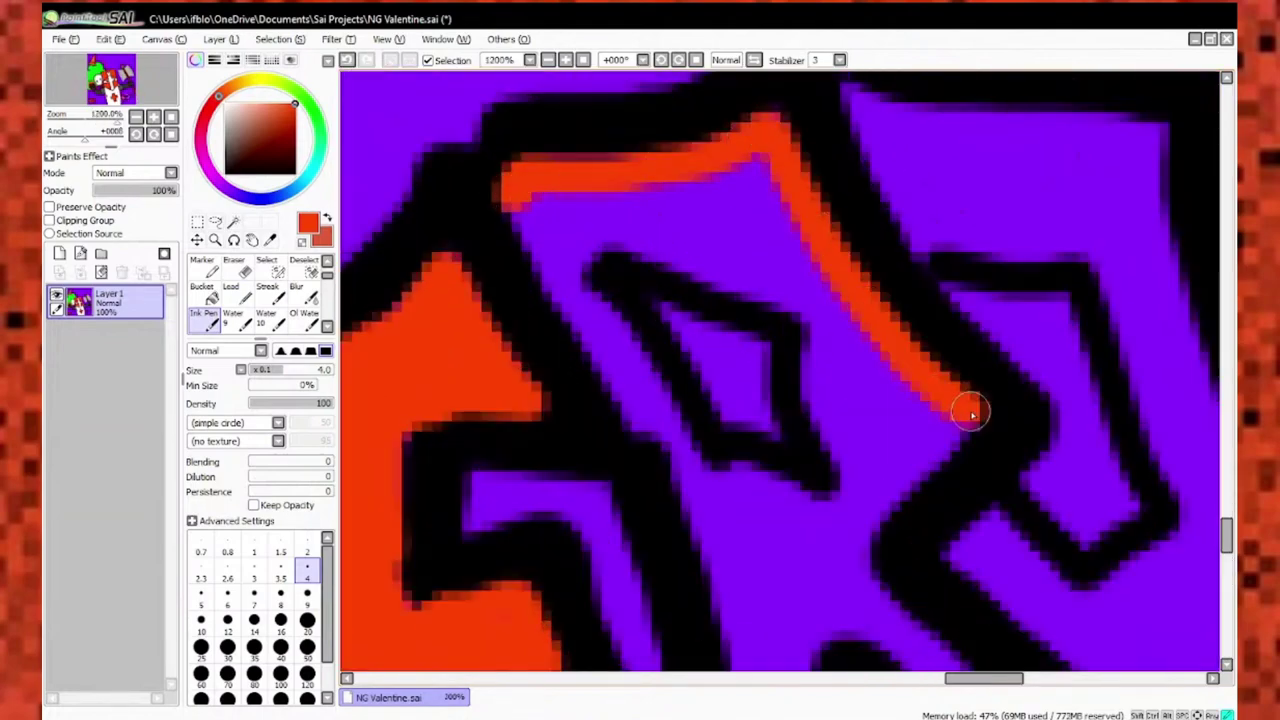
drag(969, 409, 921, 381)
mouse_move(782, 212)
mouse_down()
mouse_move(682, 208)
mouse_move(611, 373)
mouse_up()
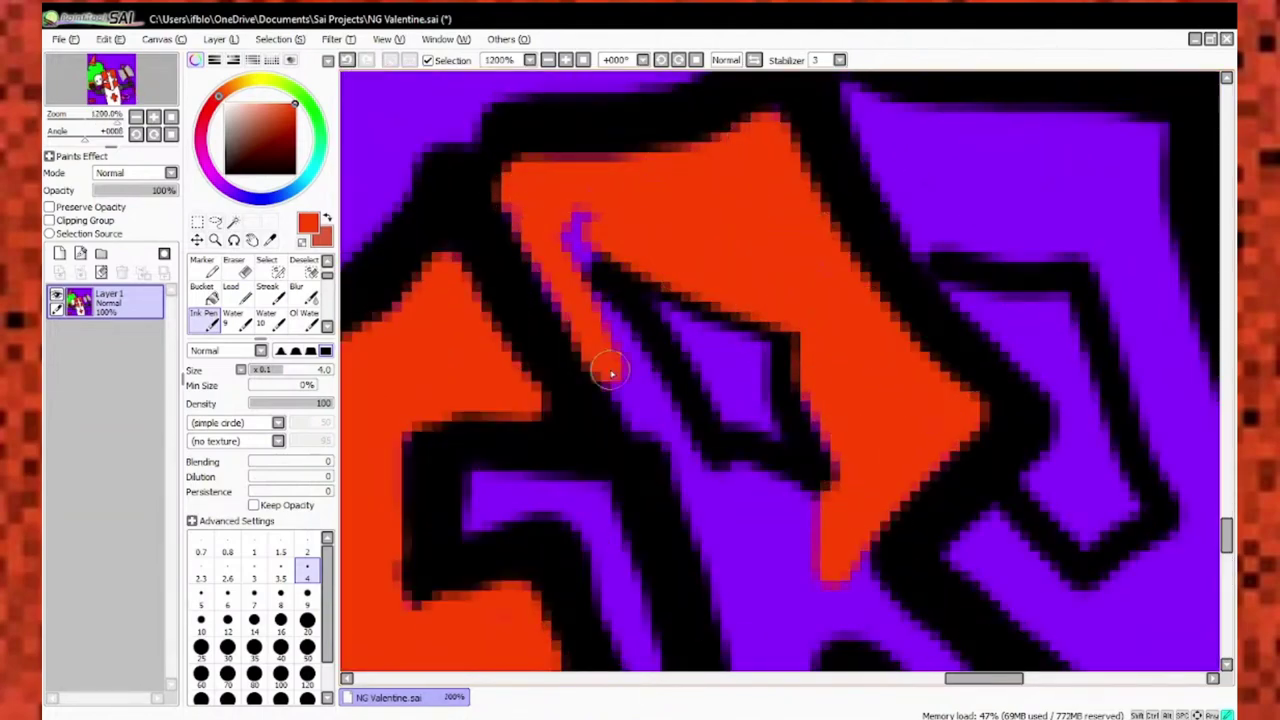
drag(726, 476, 830, 560)
scroll(651, 289, down, 3)
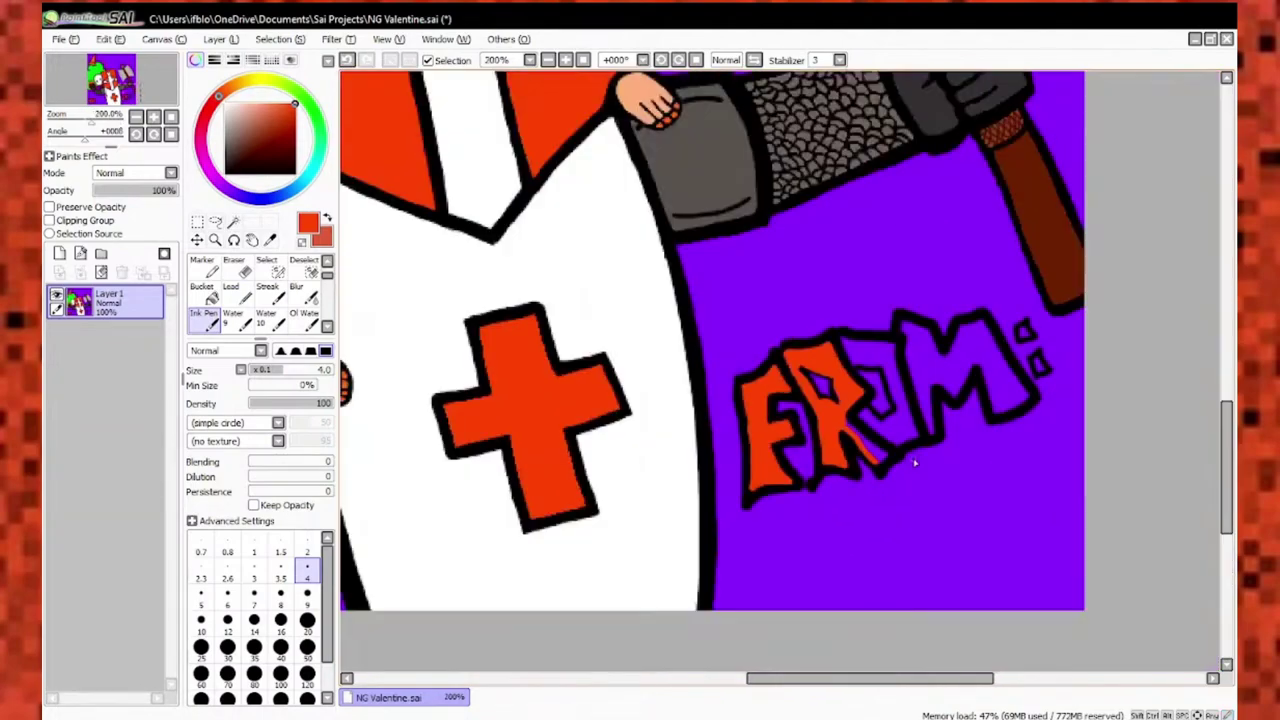
Fill the O of "FROM:" with orange-red at size 4 around its inner opening.
drag(657, 320, 729, 368)
drag(840, 305, 603, 422)
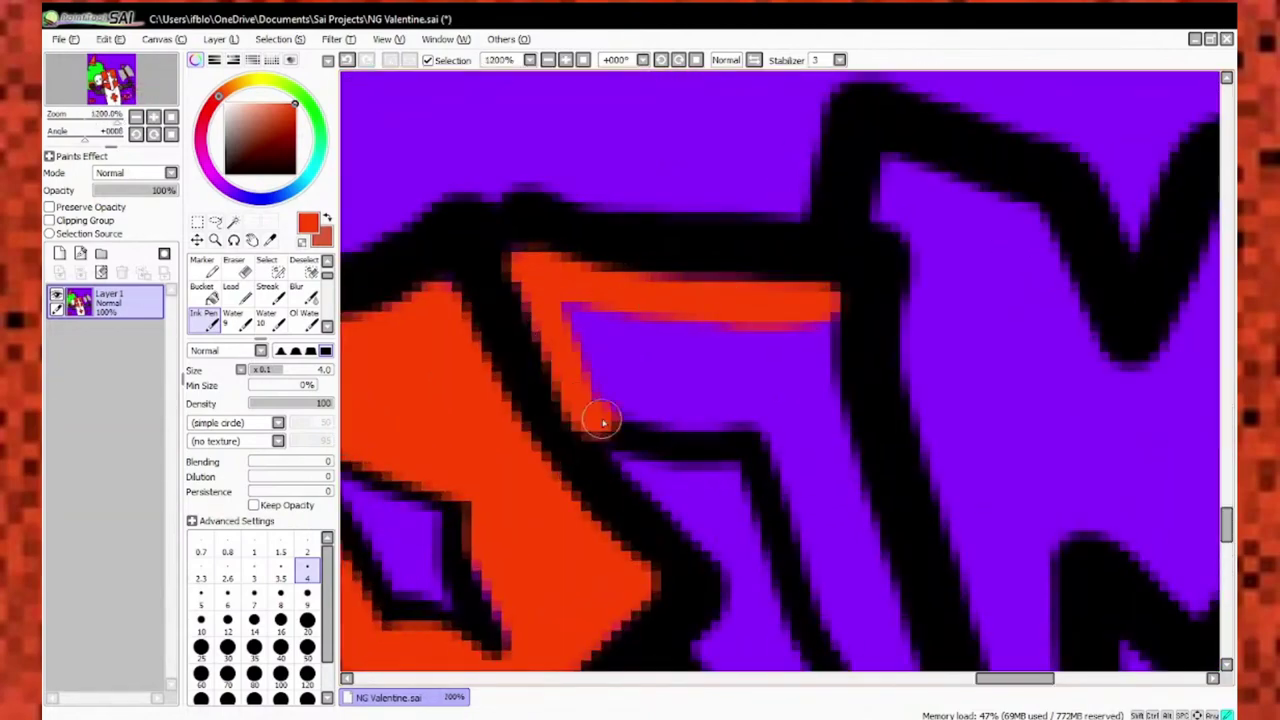
scroll(831, 489, down, 3)
mouse_move(849, 343)
mouse_down()
mouse_move(724, 475)
mouse_move(677, 371)
mouse_up()
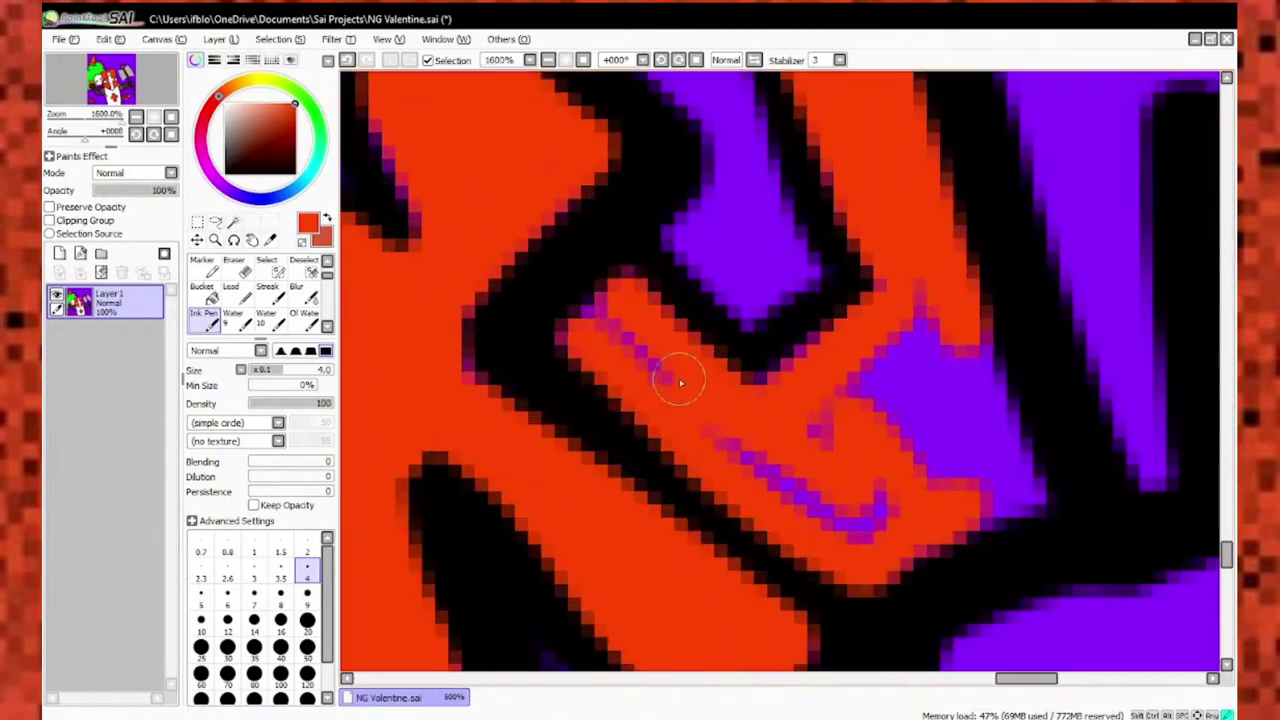
scroll(677, 371, down, 2)
Fill the M of "FROM:" with orange-red at size 4 up to its black outline.
scroll(901, 350, down, 5)
scroll(766, 357, up, 6)
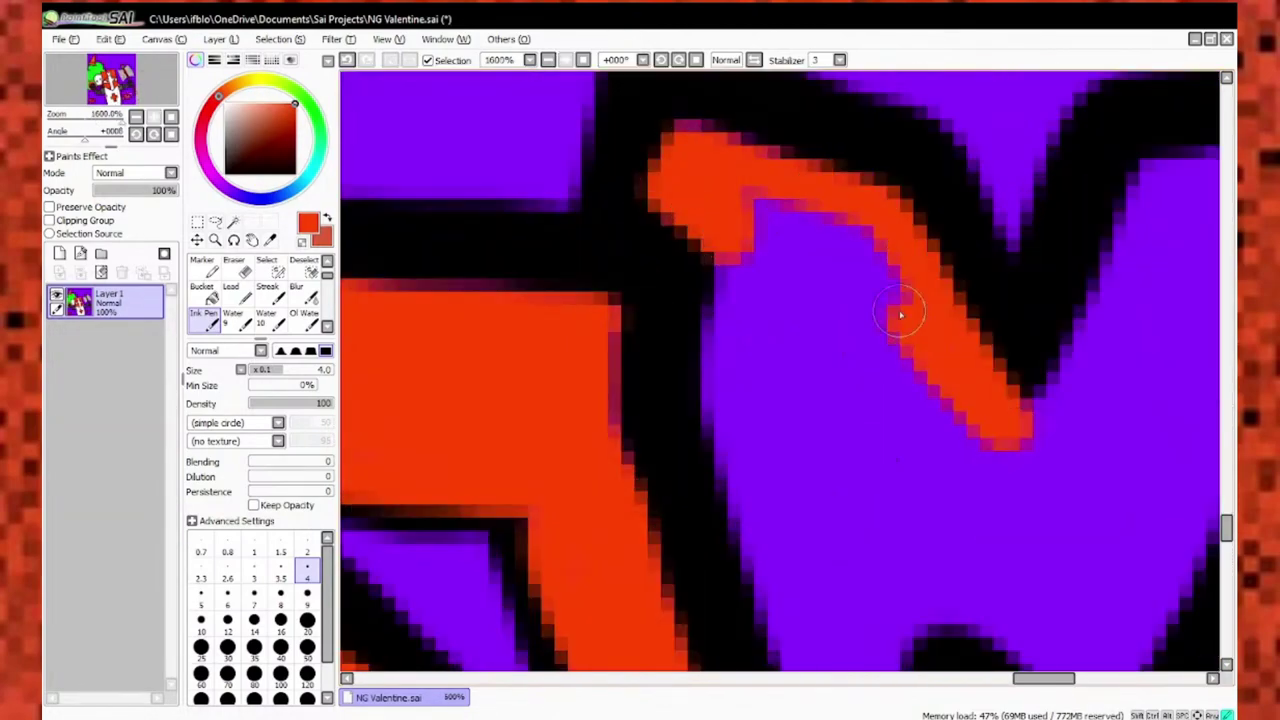
scroll(832, 229, down, 2)
scroll(695, 372, down, 2)
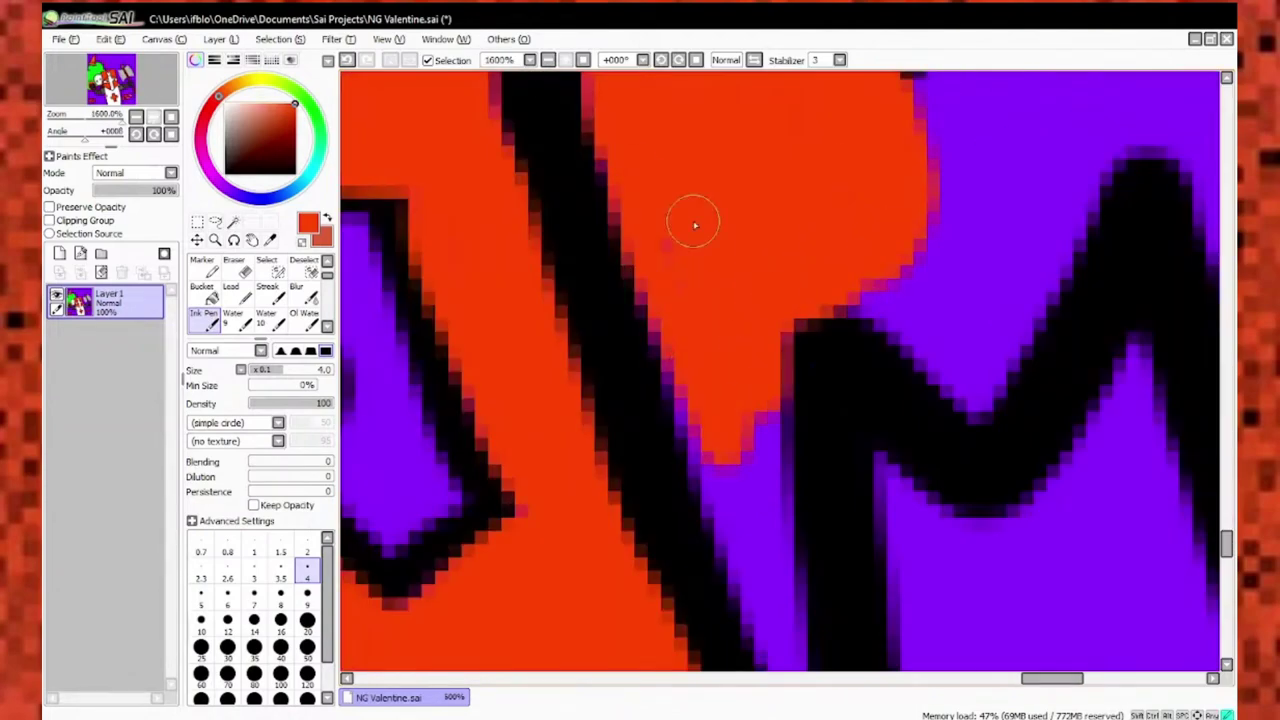
scroll(695, 225, down, 2)
drag(873, 234, 714, 249)
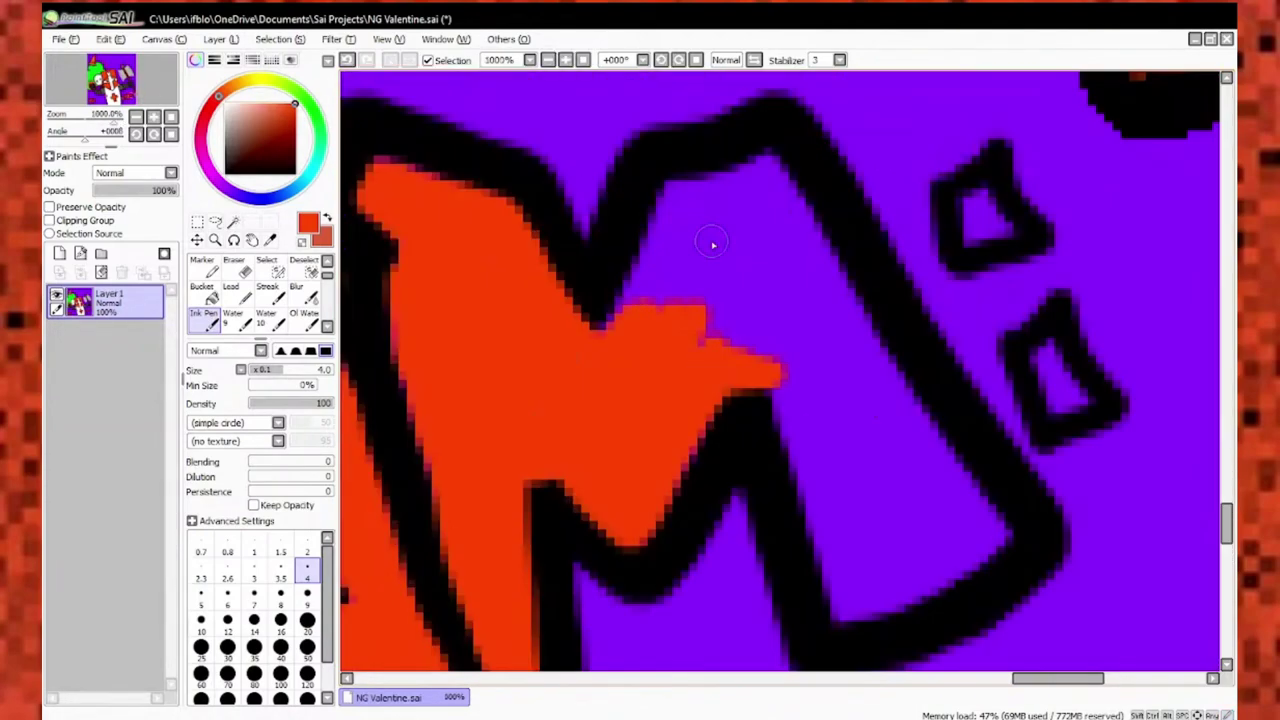
scroll(714, 249, up, 2)
mouse_move(686, 163)
mouse_down()
mouse_move(706, 220)
mouse_move(760, 275)
mouse_move(883, 334)
mouse_move(915, 380)
mouse_up()
scroll(760, 275, down, 2)
scroll(893, 436, up, 2)
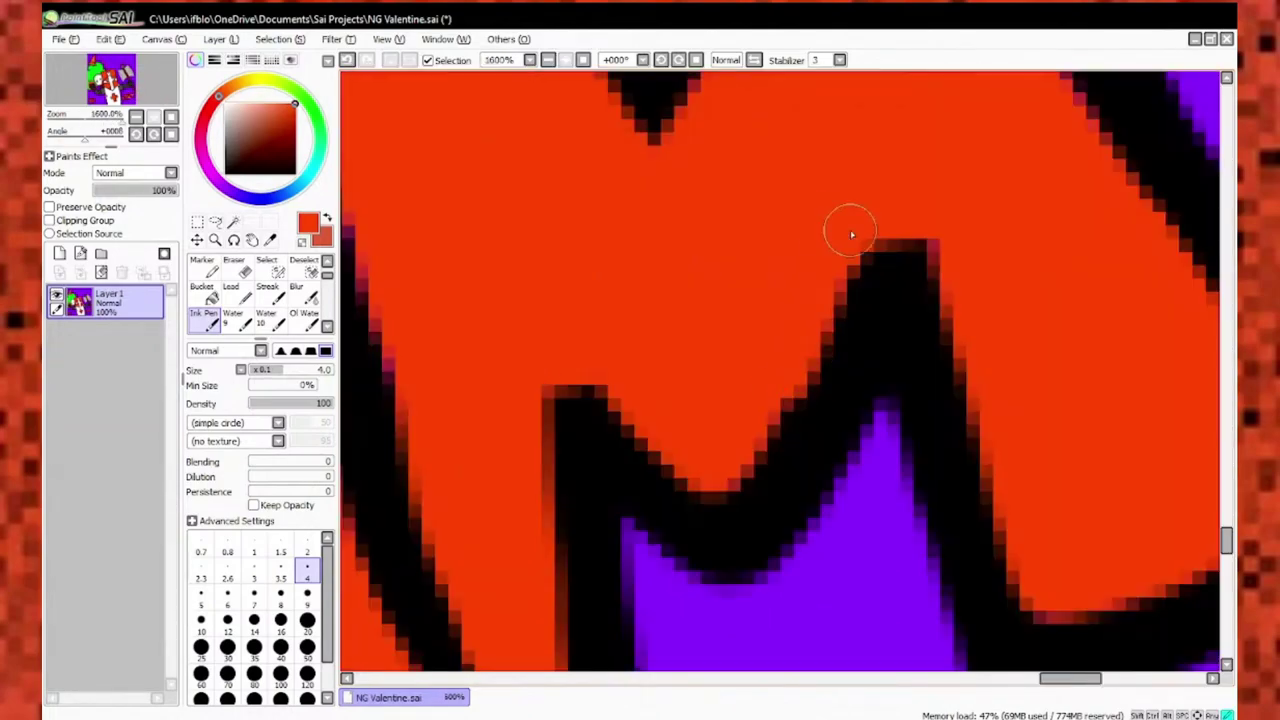
Fill both colon dots after "FROM" with orange-red and touch up their outlines in black at size 0.7.
mouse_move(734, 269)
mouse_down()
mouse_move(726, 314)
mouse_move(643, 229)
mouse_up()
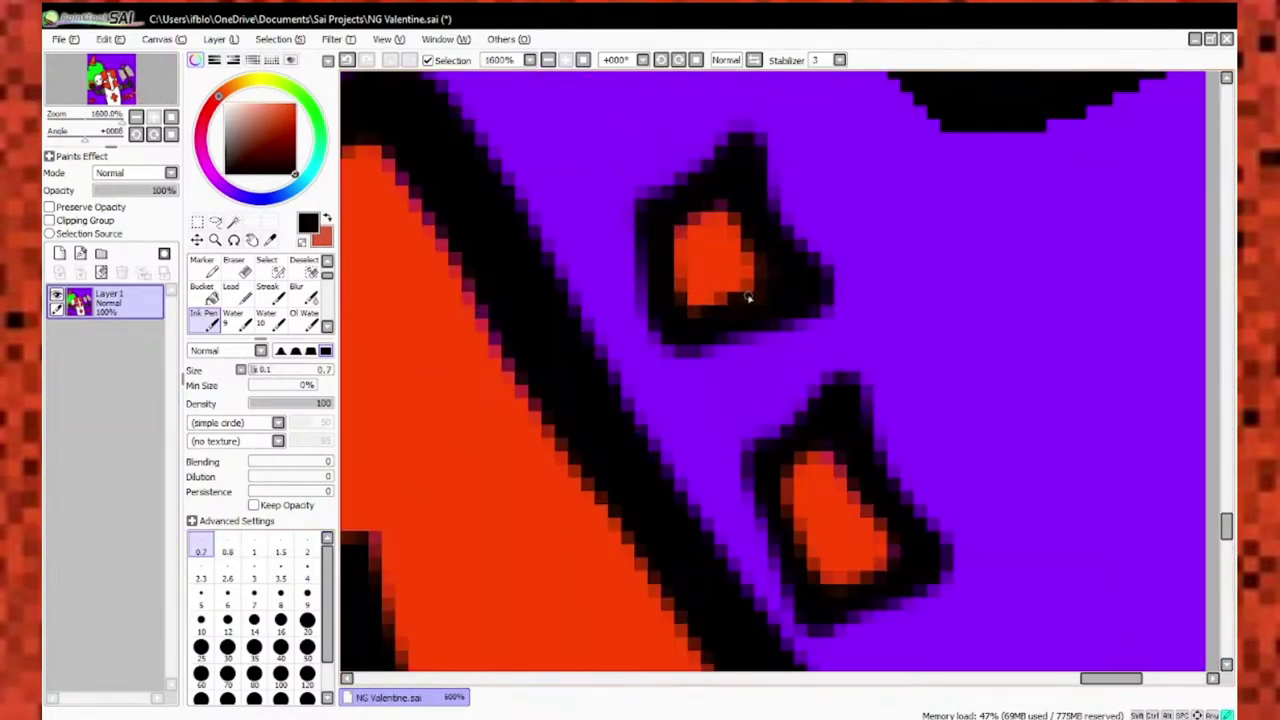
scroll(829, 543, down, 5)
scroll(430, 368, up, 2)
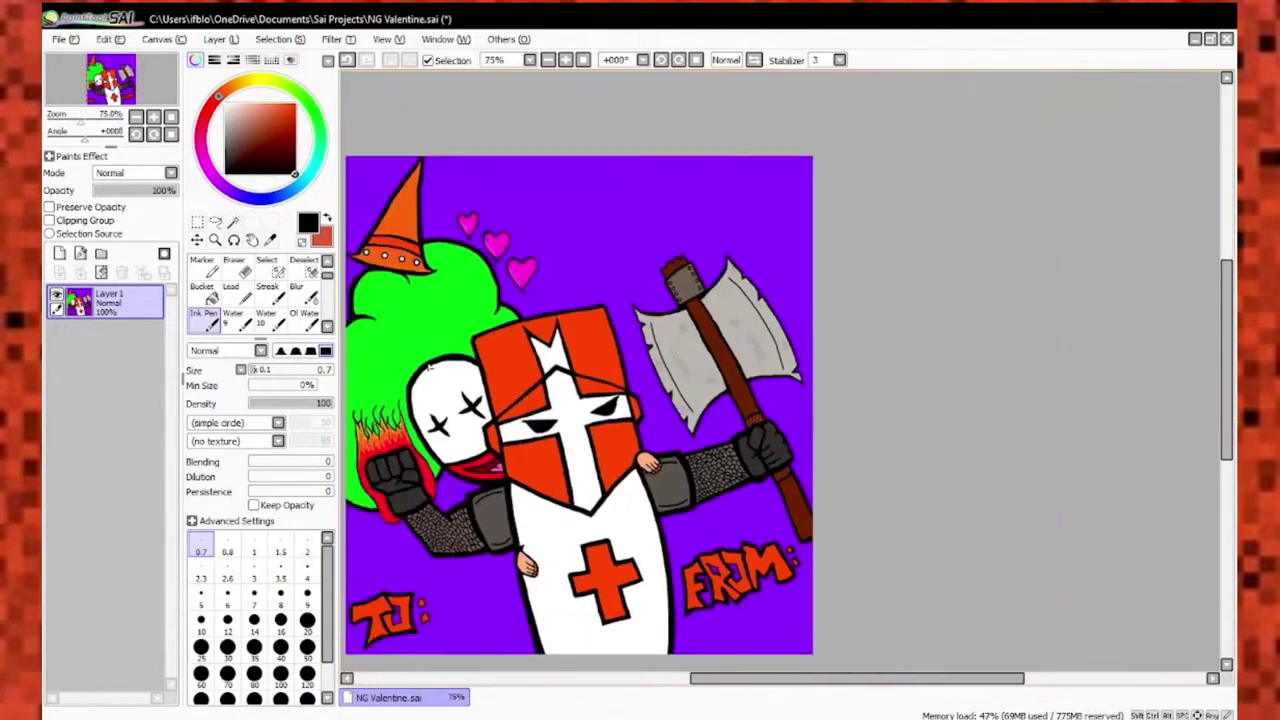
scroll(487, 395, up, 3)
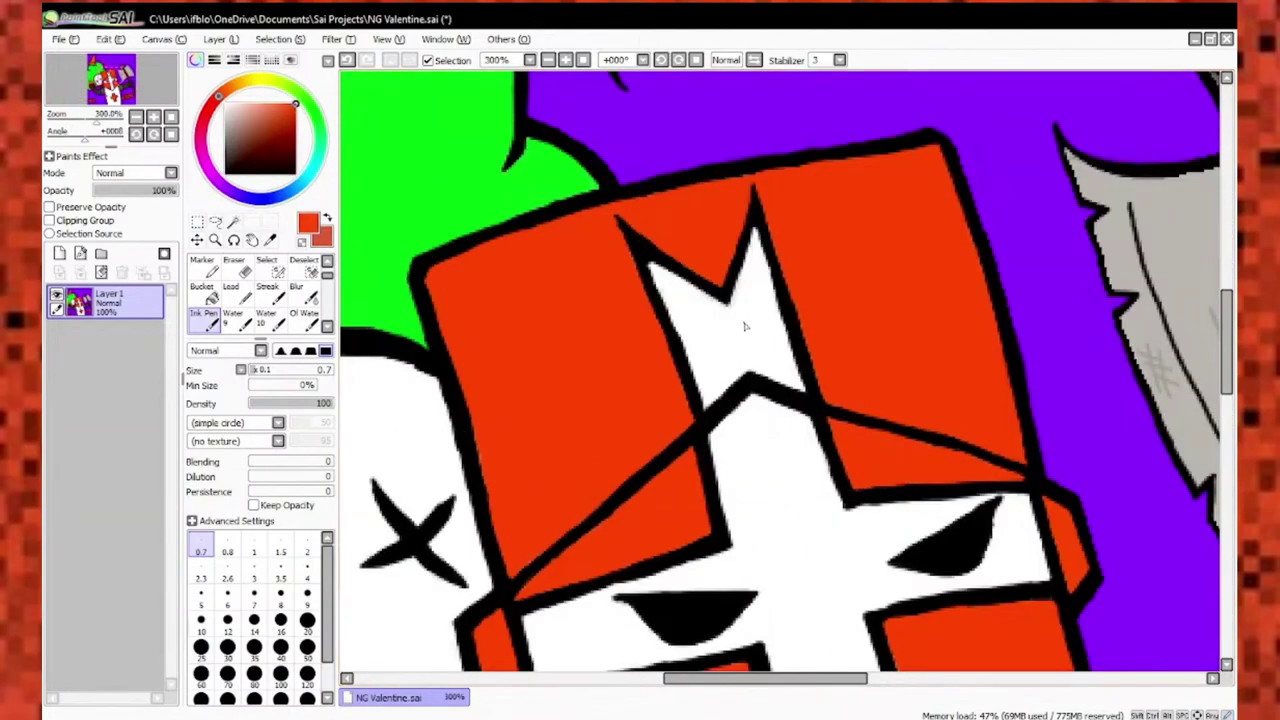
scroll(745, 326, down, 3)
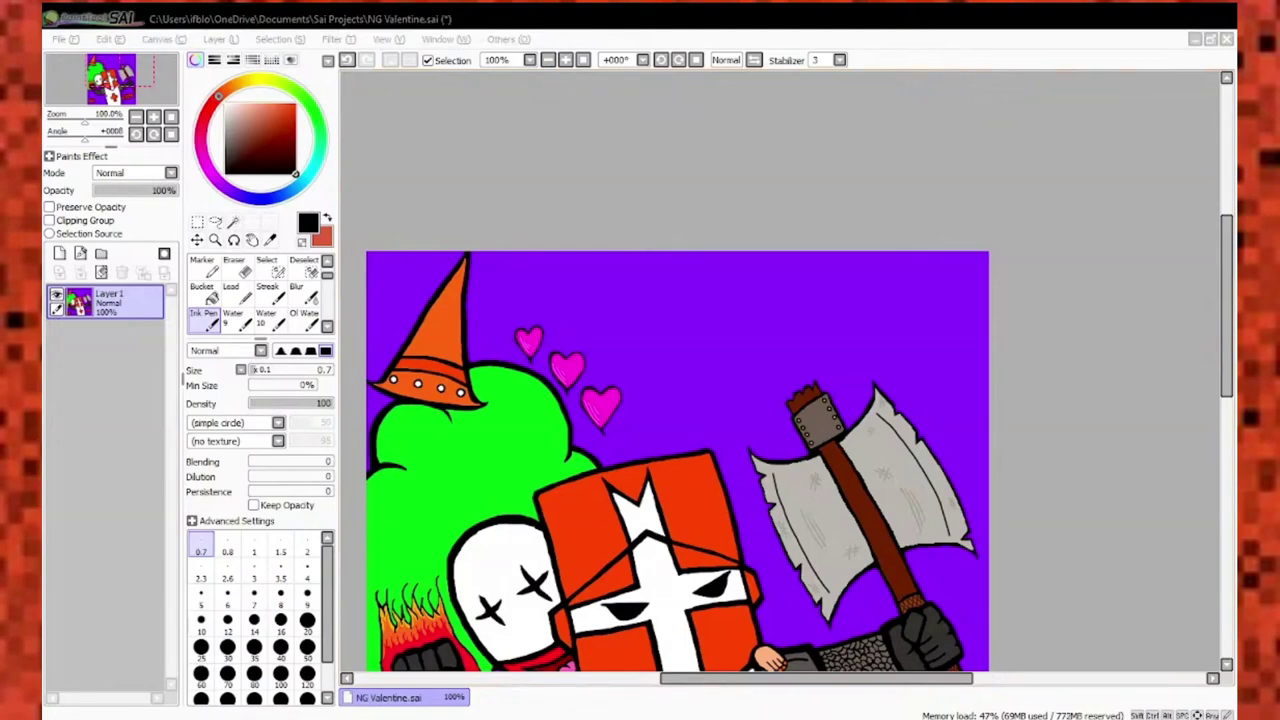
Outline the block-letter word "MY" in black at size 4 near the upper edge of the purple background.
scroll(560, 380, up, 4)
click(307, 570)
drag(497, 308, 500, 410)
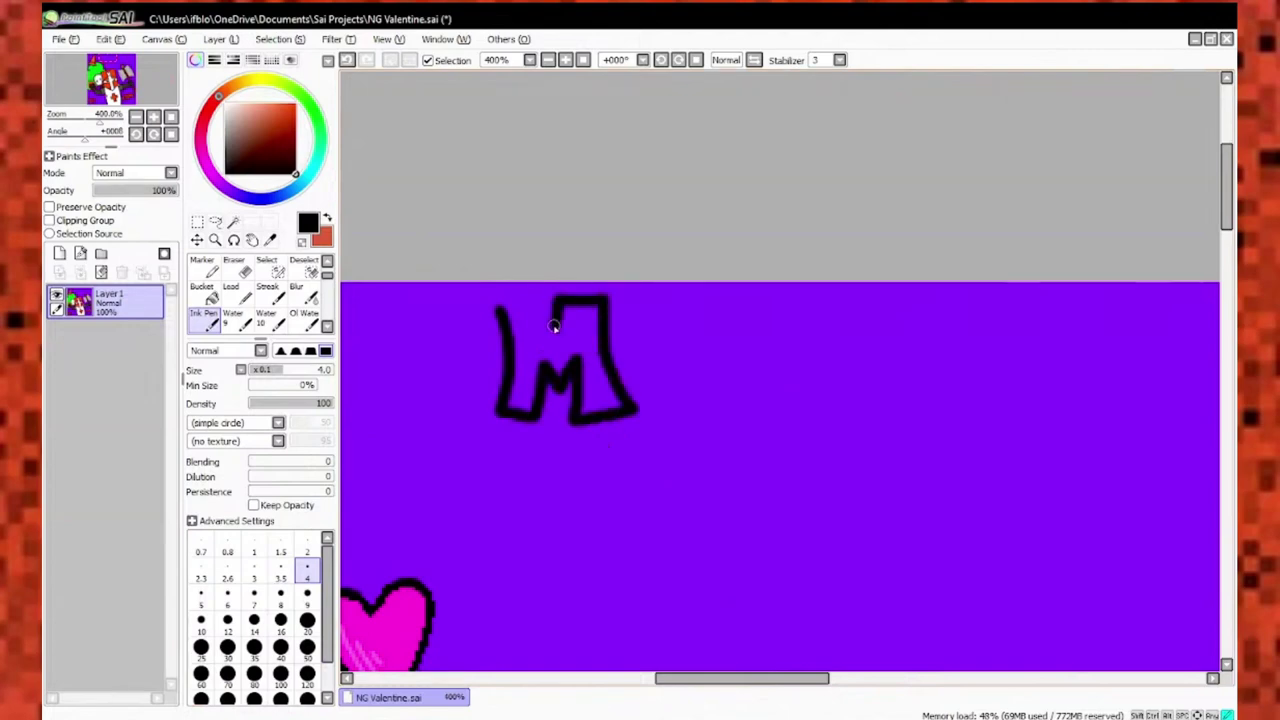
drag(555, 326, 600, 354)
scroll(600, 354, down, 3)
scroll(580, 397, up, 4)
Outline the block letters A and X of "AXE" in black after "MY", including the small gap between them.
drag(580, 397, 670, 461)
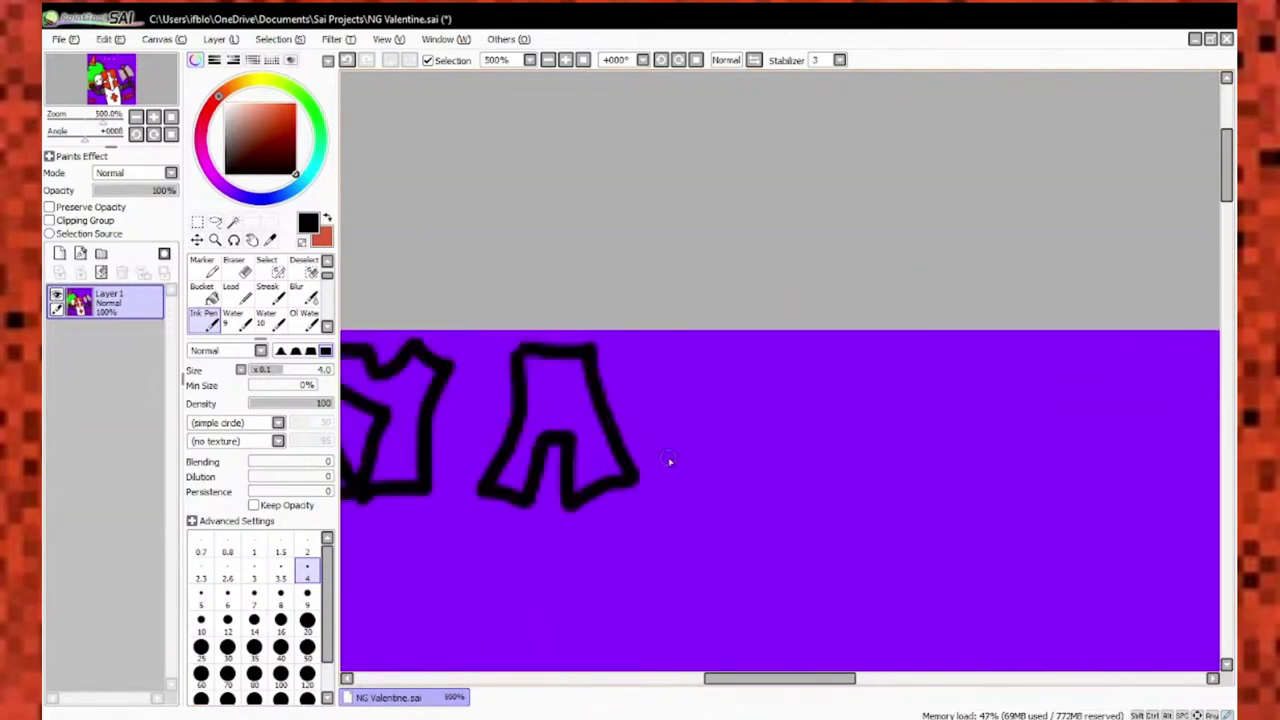
scroll(670, 461, up, 2)
drag(565, 348, 750, 481)
alt+click(632, 321)
scroll(658, 318, up, 2)
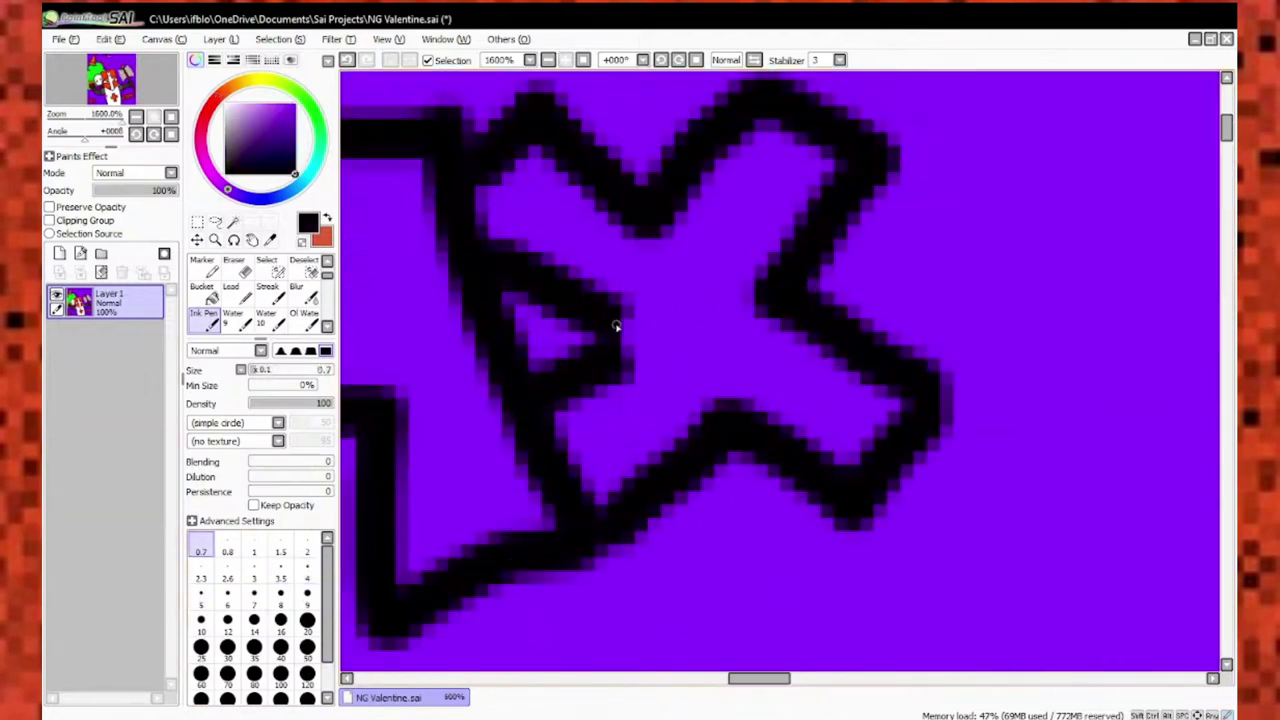
Outline the E of "AXE" in black at size 3, undoing misplaced strokes.
scroll(616, 326, down, 3)
scroll(720, 380, up, 2)
mouse_move(720, 380)
mouse_down()
mouse_move(776, 397)
mouse_move(714, 320)
mouse_up()
key(ctrl+z)
mouse_move(710, 255)
mouse_down()
mouse_move(733, 543)
mouse_move(837, 377)
mouse_up()
key(ctrl+z)
drag(730, 525, 808, 432)
scroll(709, 286, up, 2)
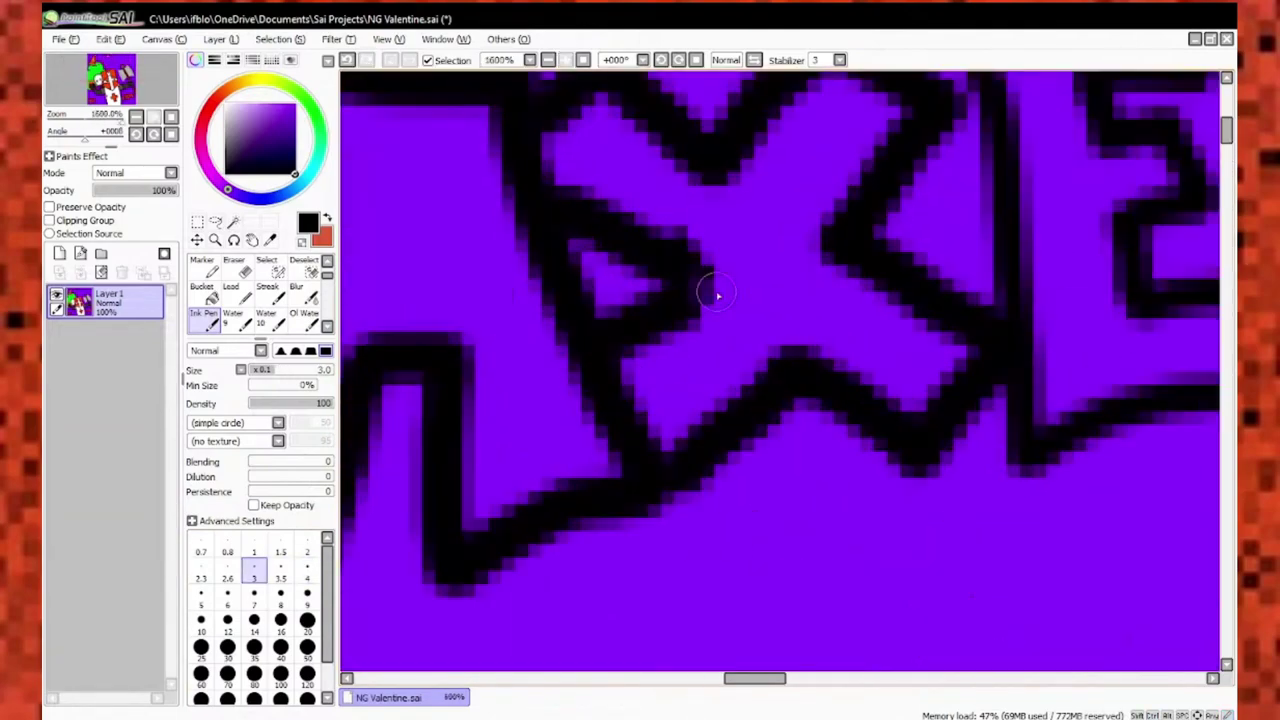
Outline the first letters "STR" of "STRIKES" in black at size 3 after "AXE".
scroll(723, 409, down, 3)
mouse_move(642, 284)
mouse_down()
mouse_move(556, 386)
mouse_move(631, 282)
mouse_up()
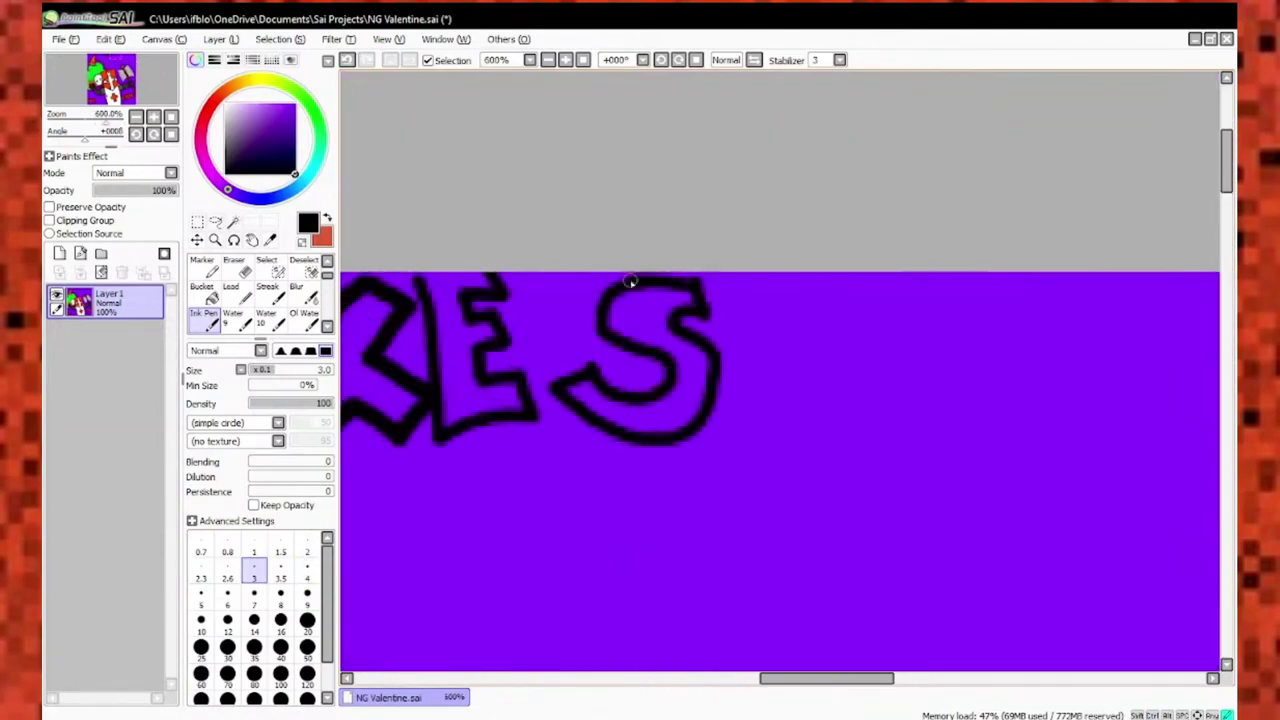
drag(772, 325, 778, 318)
scroll(693, 418, up, 1)
scroll(755, 237, up, 1)
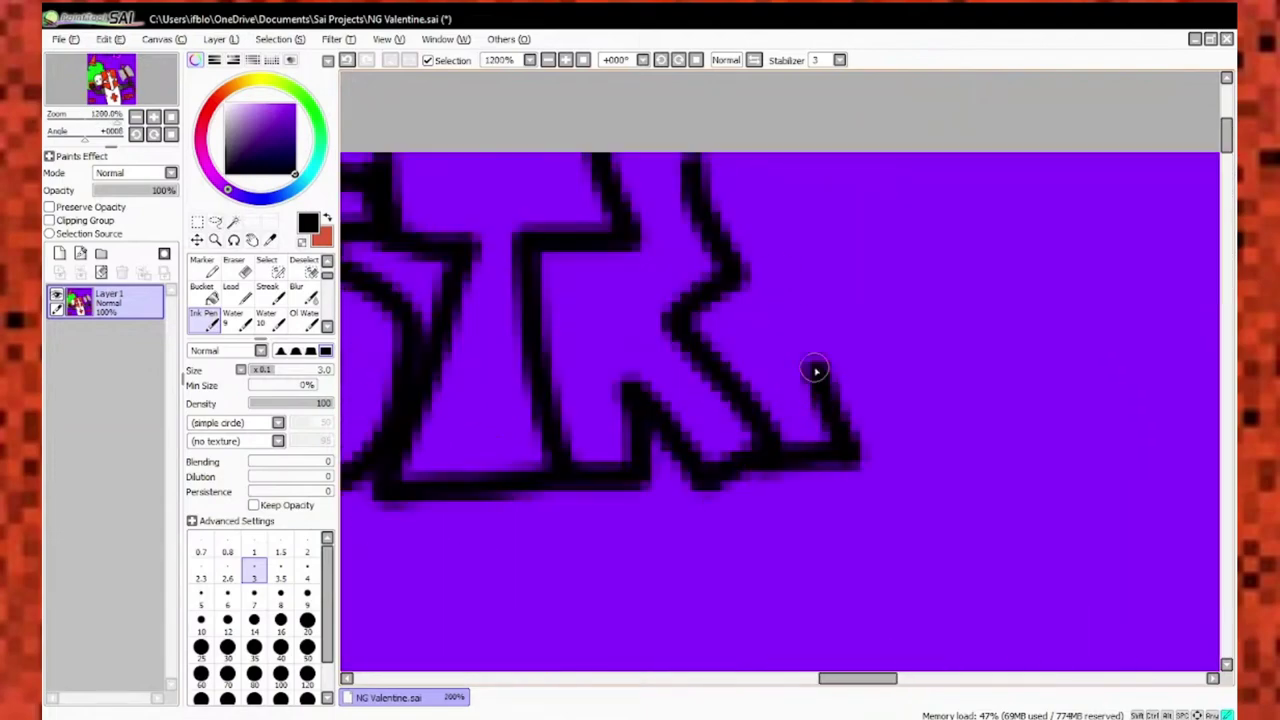
Complete the word "STRIKES" by outlining its remaining block letters in black at size 3.
scroll(814, 366, down, 1)
drag(909, 491, 845, 268)
drag(960, 196, 803, 271)
scroll(750, 410, up, 1)
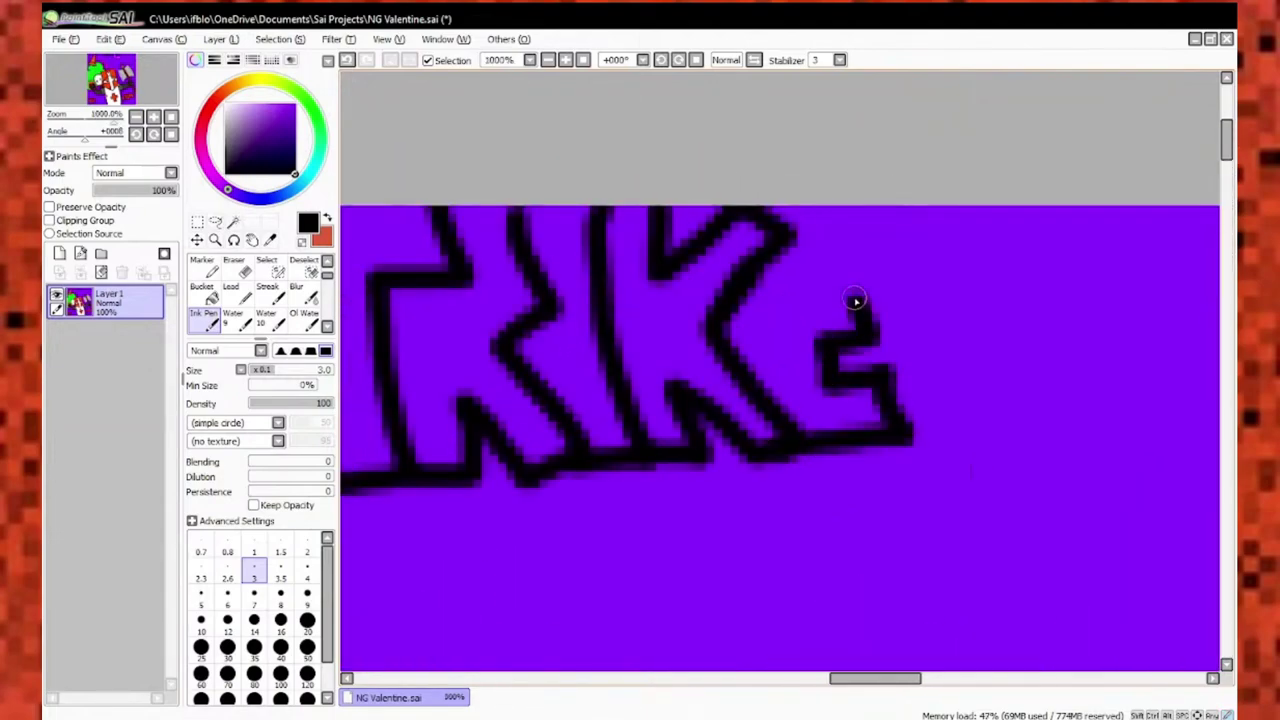
scroll(856, 300, down, 3)
scroll(800, 477, up, 3)
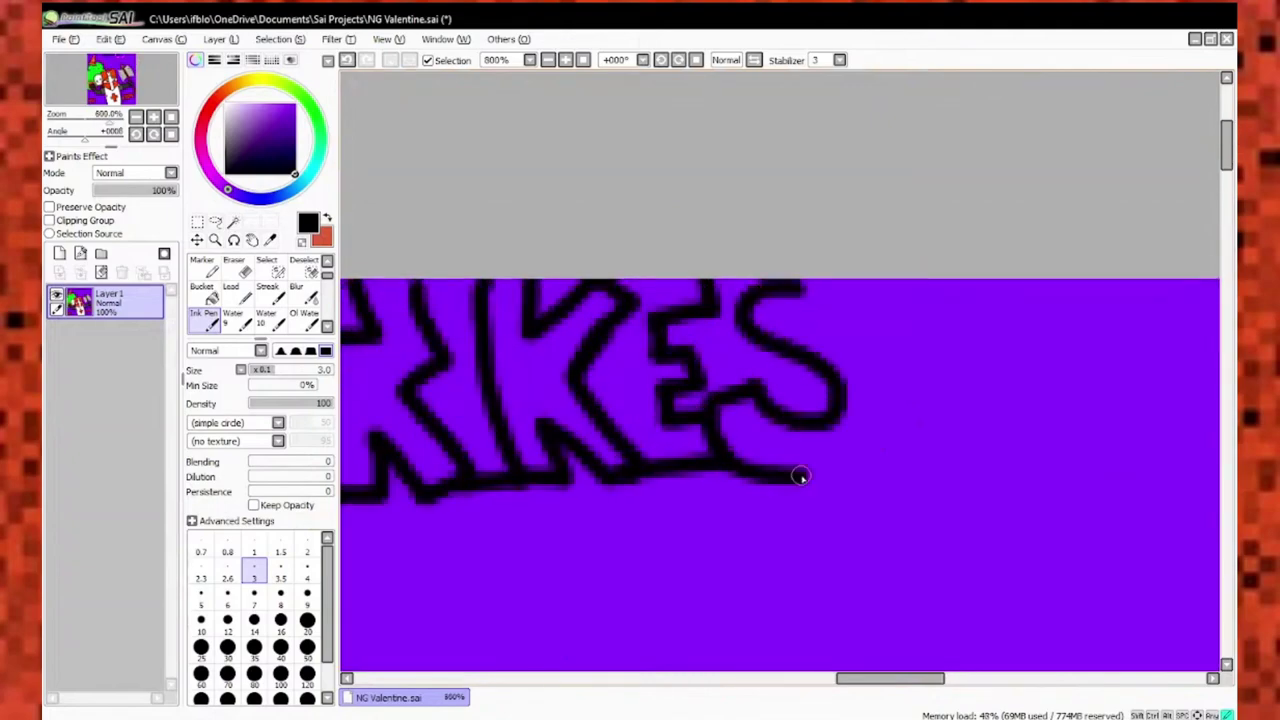
drag(797, 285, 802, 404)
Outline the block-letter word "DEEP" in black at size 3 after "STRIKES".
drag(670, 300, 725, 455)
scroll(689, 331, up, 1)
mouse_move(700, 320)
mouse_down()
mouse_move(727, 473)
mouse_move(826, 490)
mouse_up()
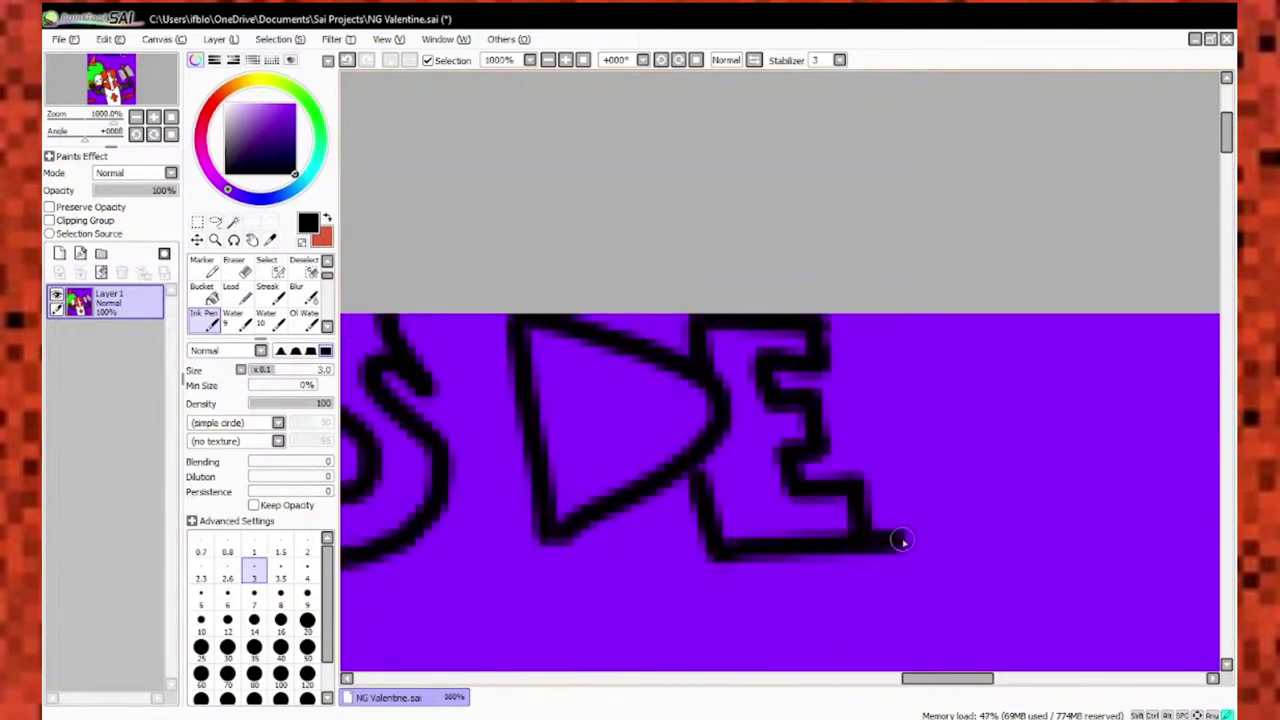
drag(901, 541, 970, 532)
scroll(578, 215, up, 1)
scroll(713, 370, down, 5)
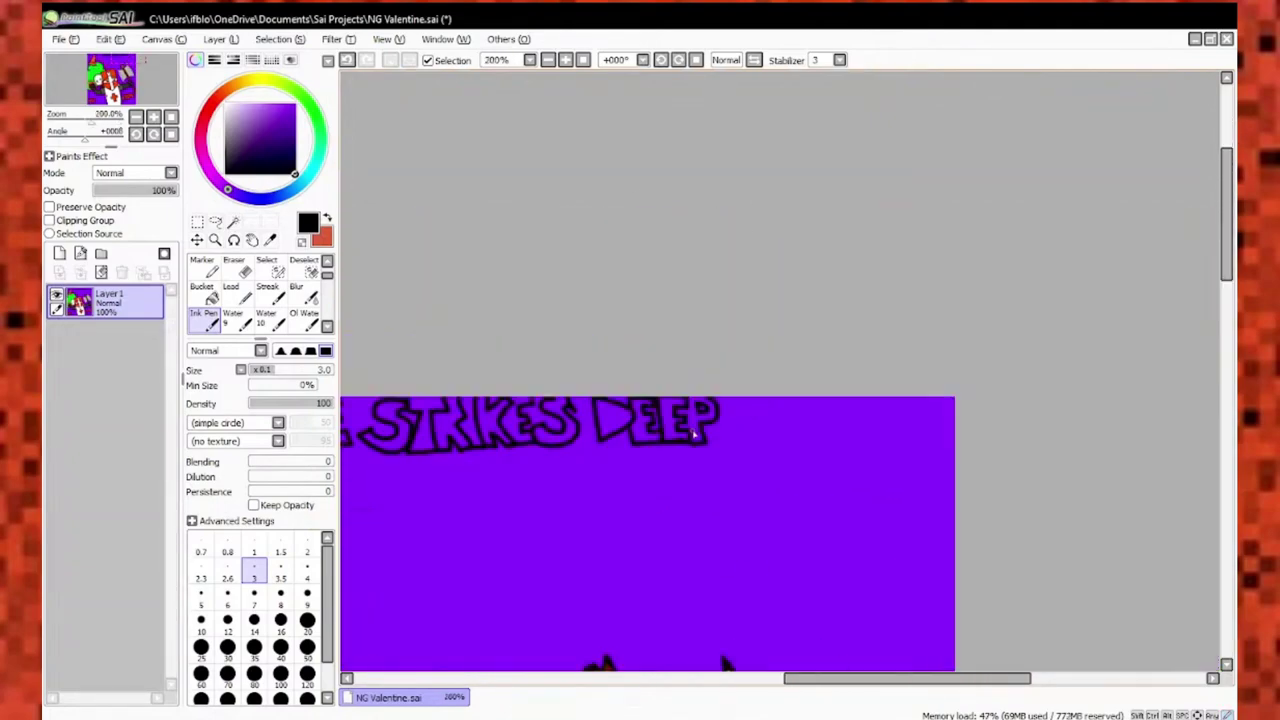
Start a second line by outlining "MY" in black at size 3 beneath the first line's "MY".
scroll(560, 270, up, 3)
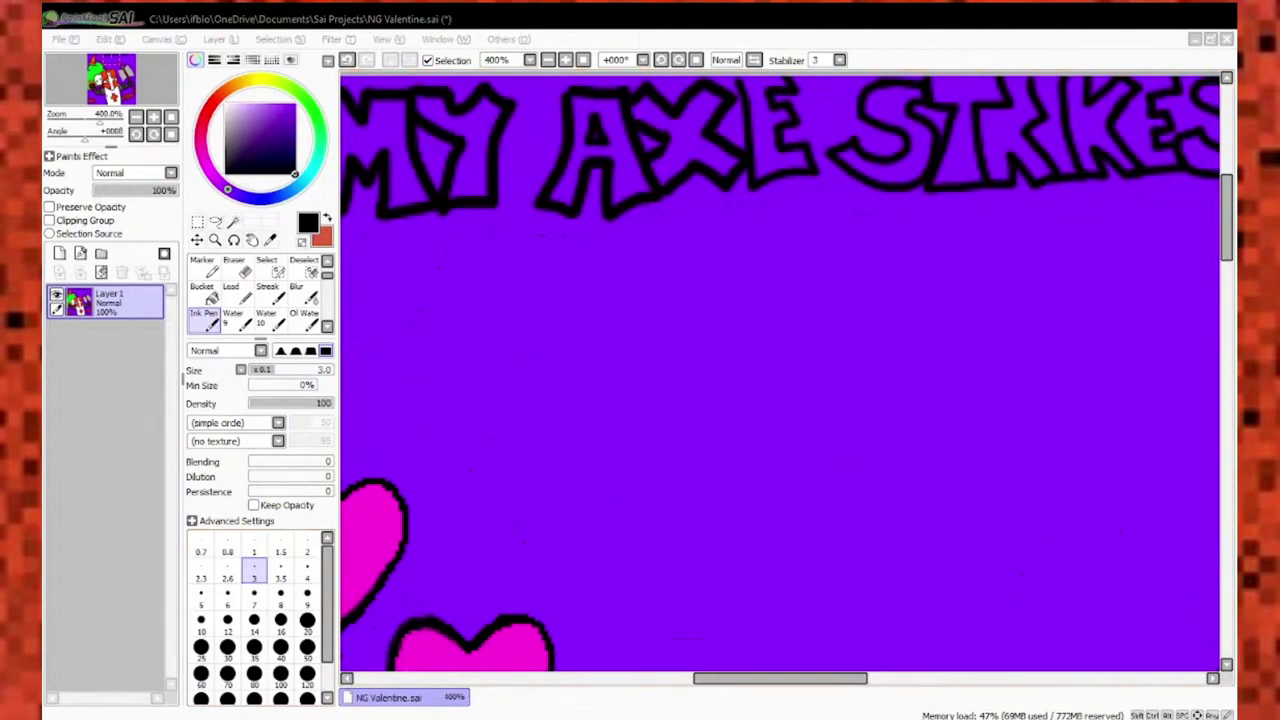
scroll(786, 380, up, 1)
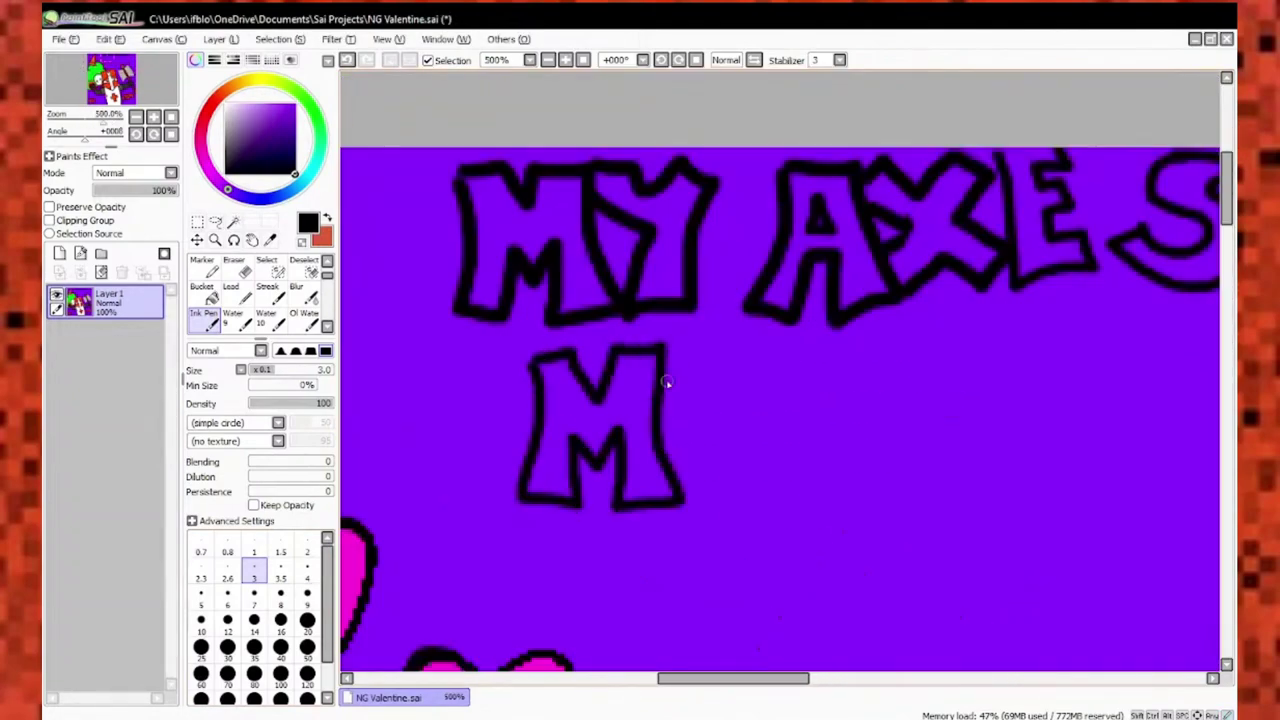
scroll(577, 410, up, 1)
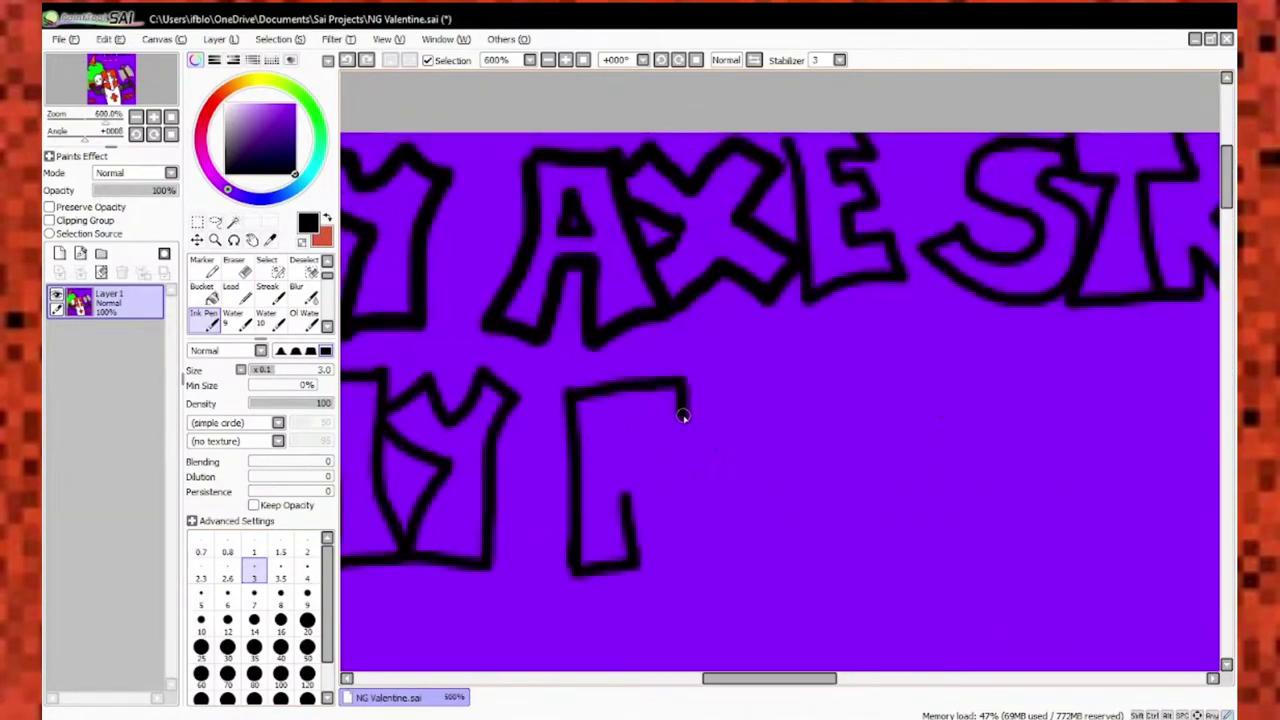
Outline the block-letter word "FIRE" in black at size 3 on the second line.
mouse_move(683, 416)
mouse_down()
mouse_move(666, 465)
mouse_move(686, 500)
mouse_up()
drag(700, 330, 737, 491)
drag(700, 250, 779, 316)
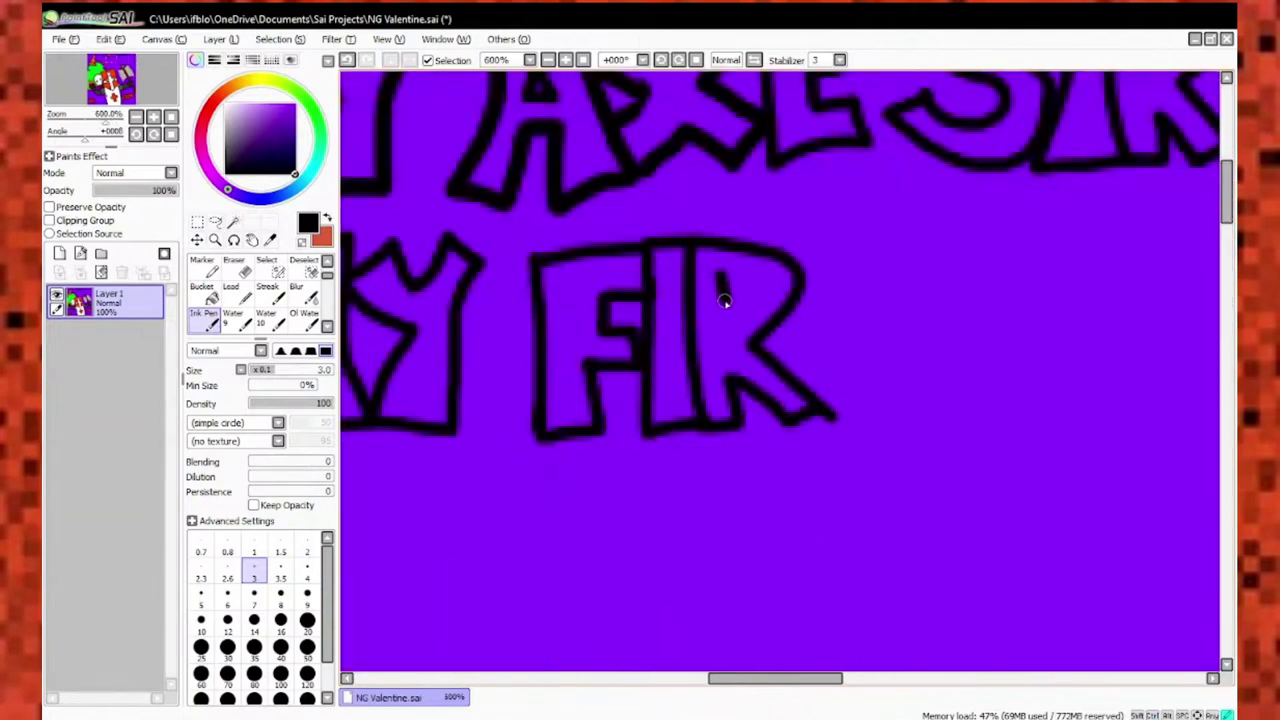
drag(718, 272, 724, 300)
scroll(760, 410, up, 2)
drag(857, 391, 915, 420)
Outline the block-letter word "BURNS" in black at size 3 after "FIRE".
scroll(809, 557, down, 3)
scroll(837, 423, up, 3)
mouse_move(740, 345)
mouse_down()
mouse_move(837, 423)
mouse_move(857, 354)
mouse_up()
mouse_move(745, 290)
mouse_down()
mouse_move(733, 474)
mouse_move(814, 434)
mouse_up()
drag(760, 320, 791, 277)
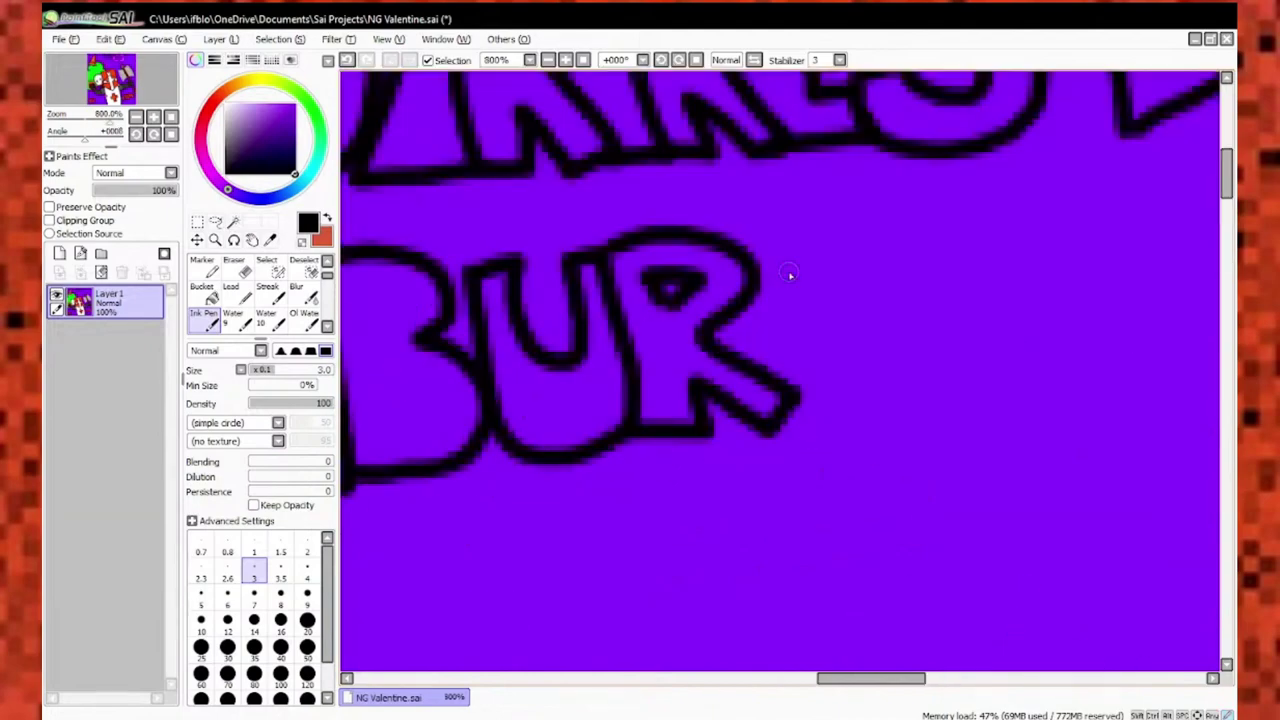
mouse_move(666, 400)
mouse_down()
mouse_move(774, 240)
mouse_move(791, 437)
mouse_up()
scroll(791, 437, down, 3)
scroll(823, 351, up, 3)
mouse_move(815, 250)
mouse_down()
mouse_move(823, 351)
mouse_move(909, 351)
mouse_move(897, 407)
mouse_up()
Outline the block letters of "TRUE" in black at size 3 after "BURNS".
scroll(909, 351, down, 3)
scroll(897, 407, up, 3)
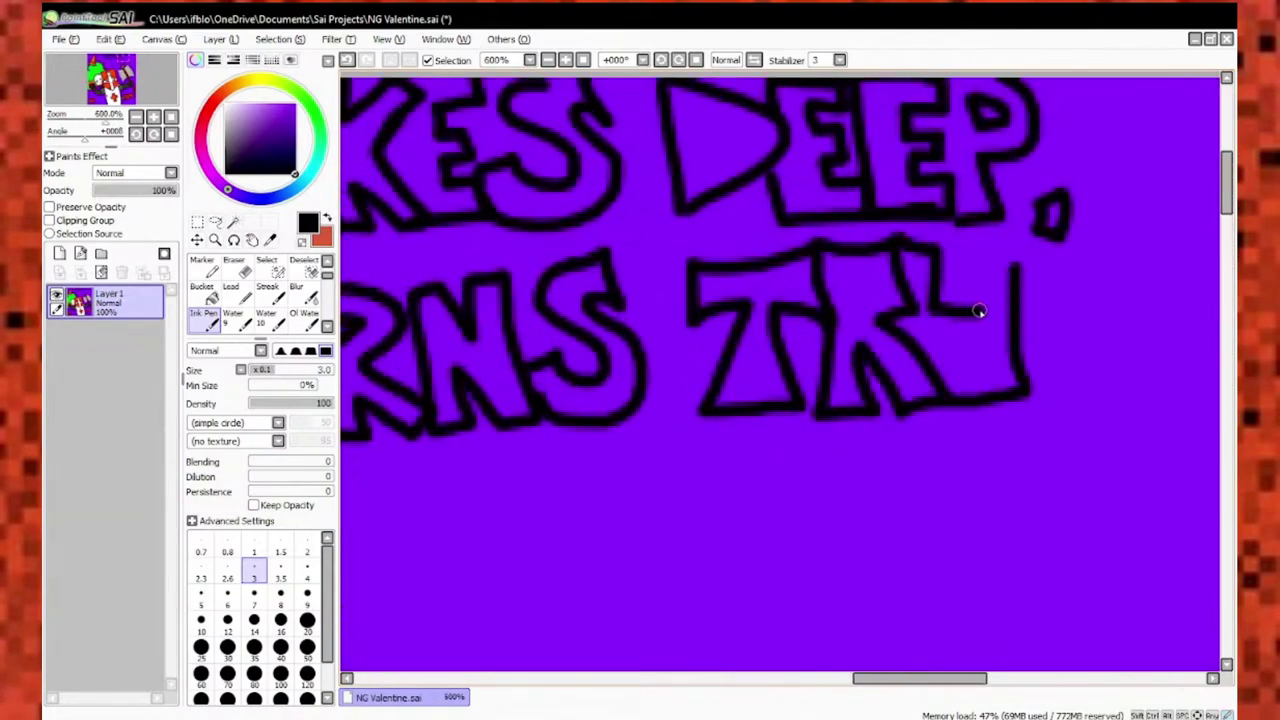
scroll(979, 311, down, 1)
drag(864, 355, 837, 409)
scroll(837, 409, down, 3)
scroll(837, 409, up, 5)
drag(750, 250, 915, 248)
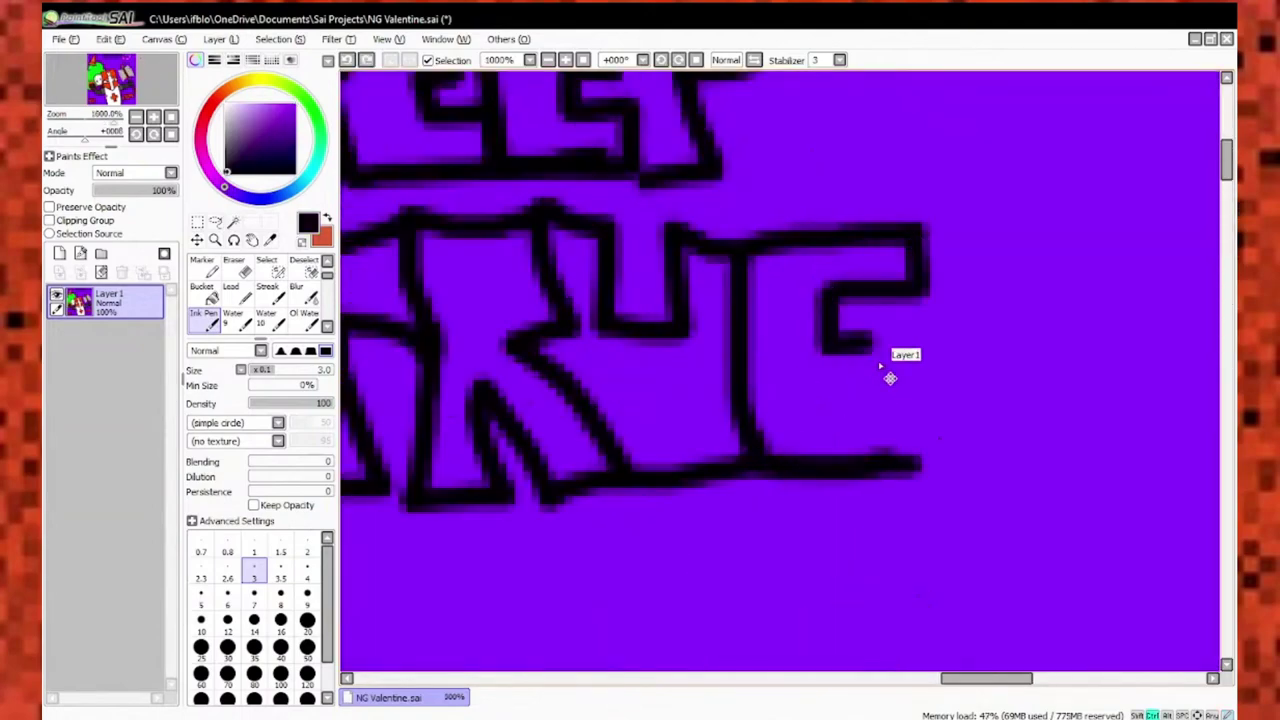
Finish the E of "TRUE" and draw small outlined commas after "DEEP" and "TRUE" in black at size 3.
scroll(928, 494, down, 5)
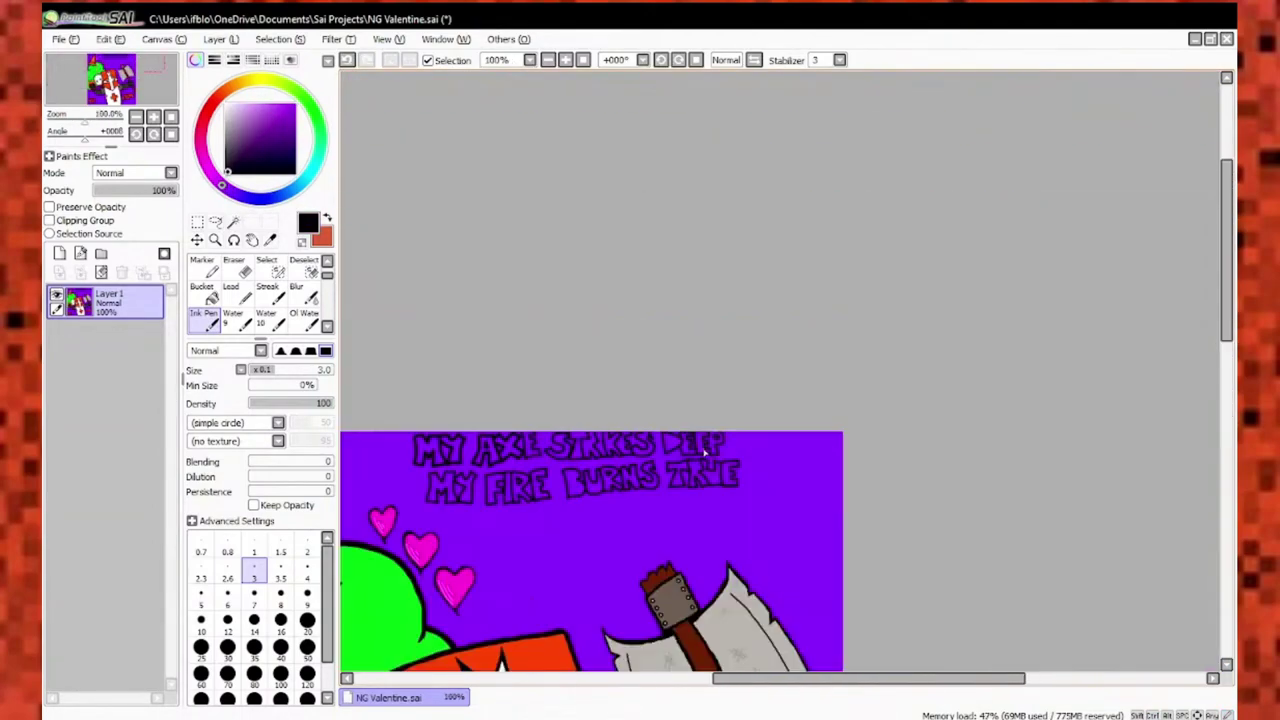
scroll(777, 514, up, 3)
drag(735, 485, 757, 510)
scroll(619, 324, up, 3)
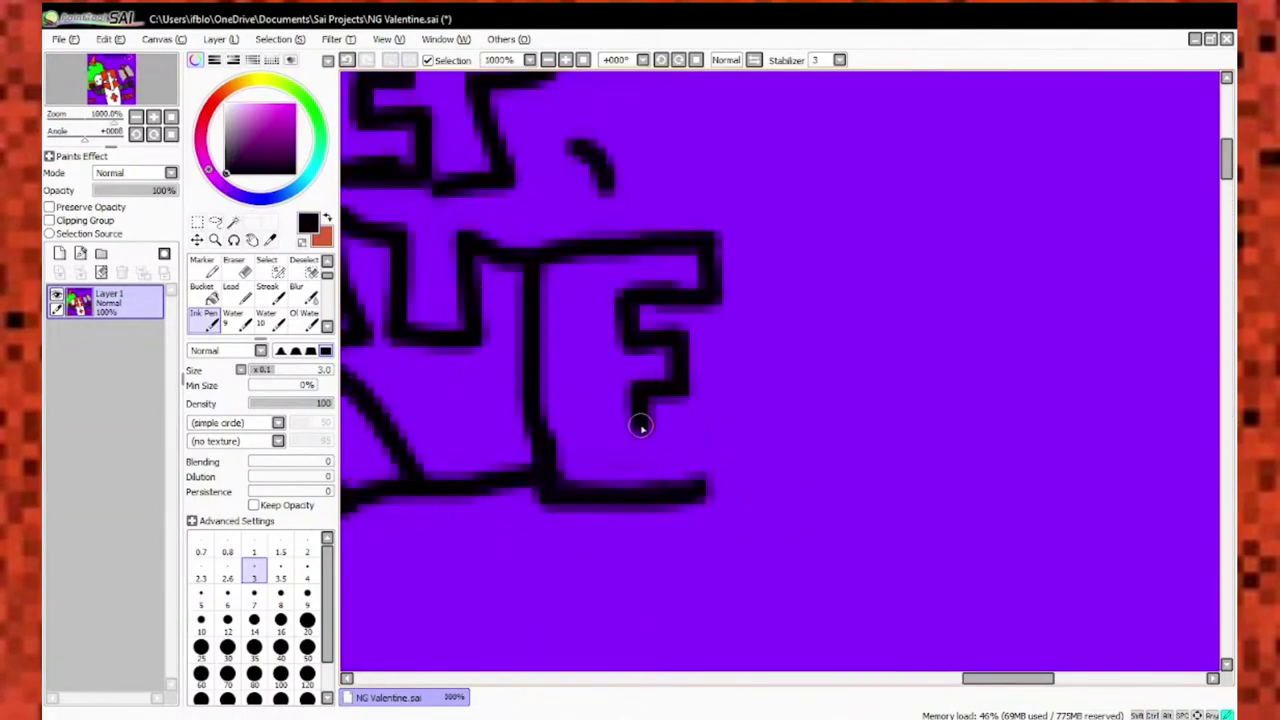
scroll(660, 430, down, 2)
scroll(670, 430, down, 3)
scroll(600, 380, up, 3)
scroll(685, 415, down, 3)
Paint out part of the U's inner outline in "BURNS" with background purple and redraw it in black at size 3.
alt+click(685, 415)
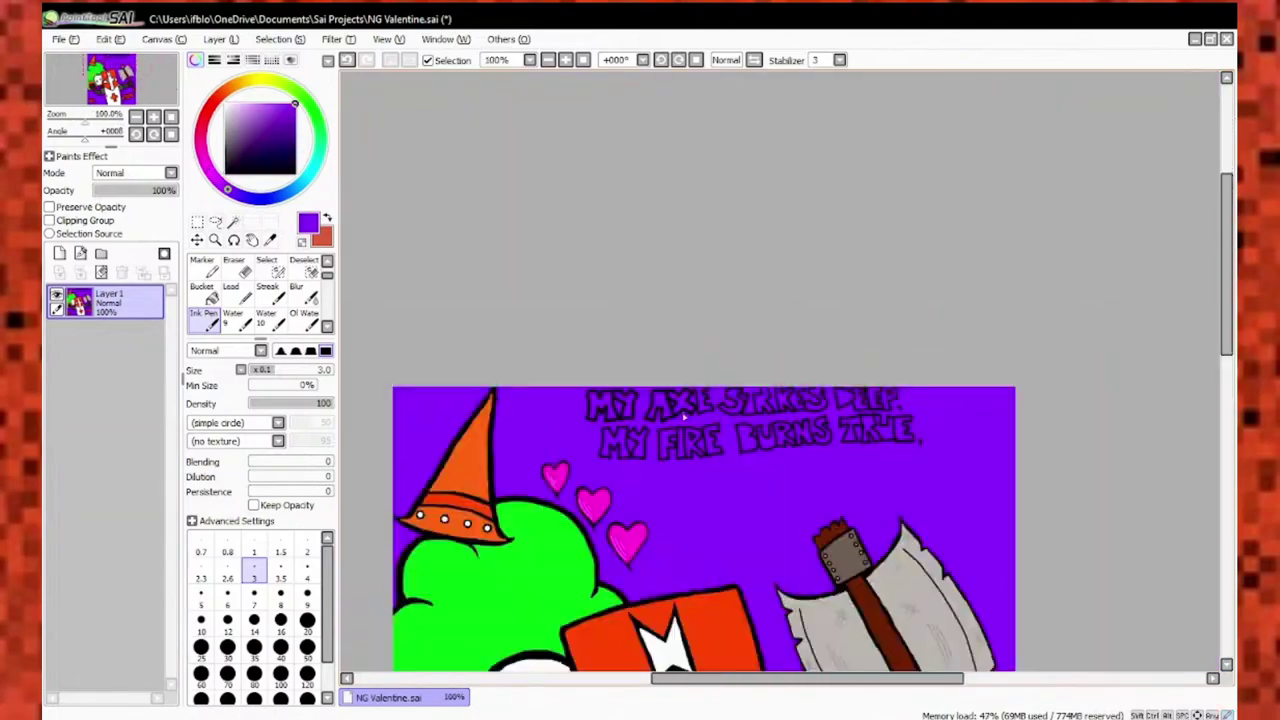
scroll(960, 334, up, 4)
scroll(951, 457, down, 2)
scroll(766, 434, up, 2)
scroll(907, 484, up, 2)
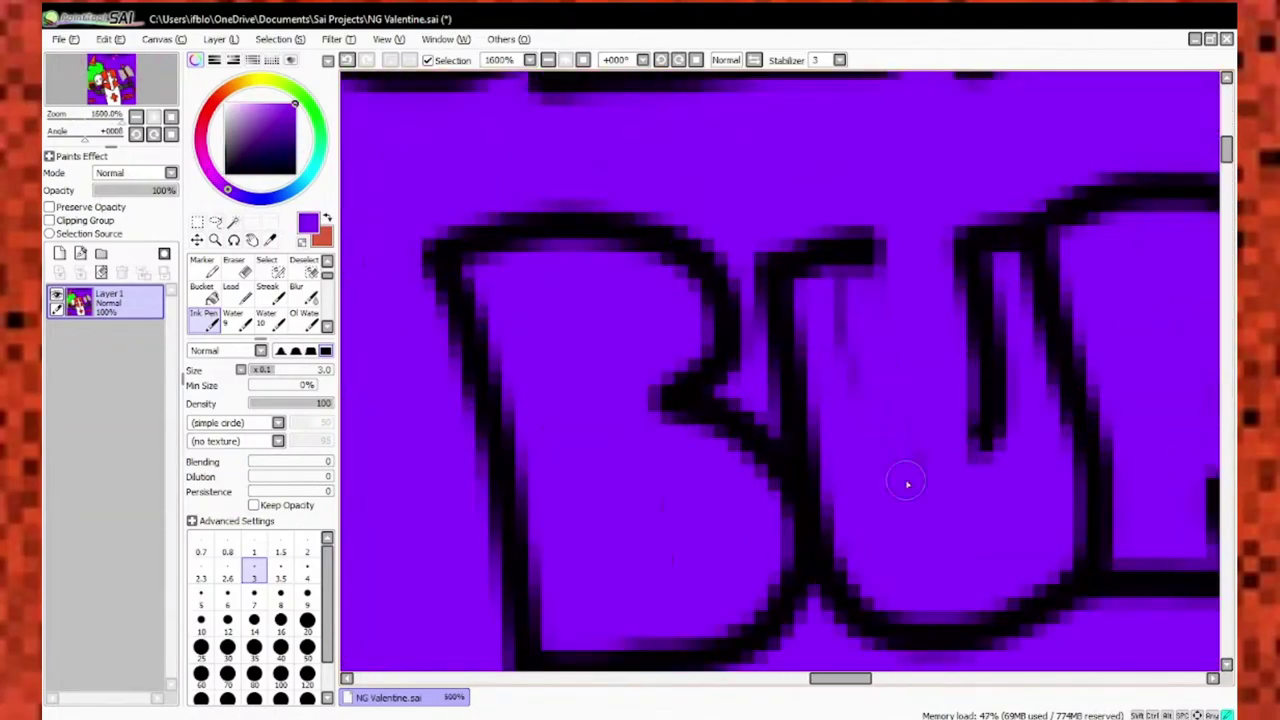
alt+click(847, 262)
scroll(1046, 463, down, 2)
drag(1046, 463, 829, 449)
Paint out the inner opening of the A in "AXE" with background purple and retouch the adjoining outline in black.
scroll(791, 329, down, 3)
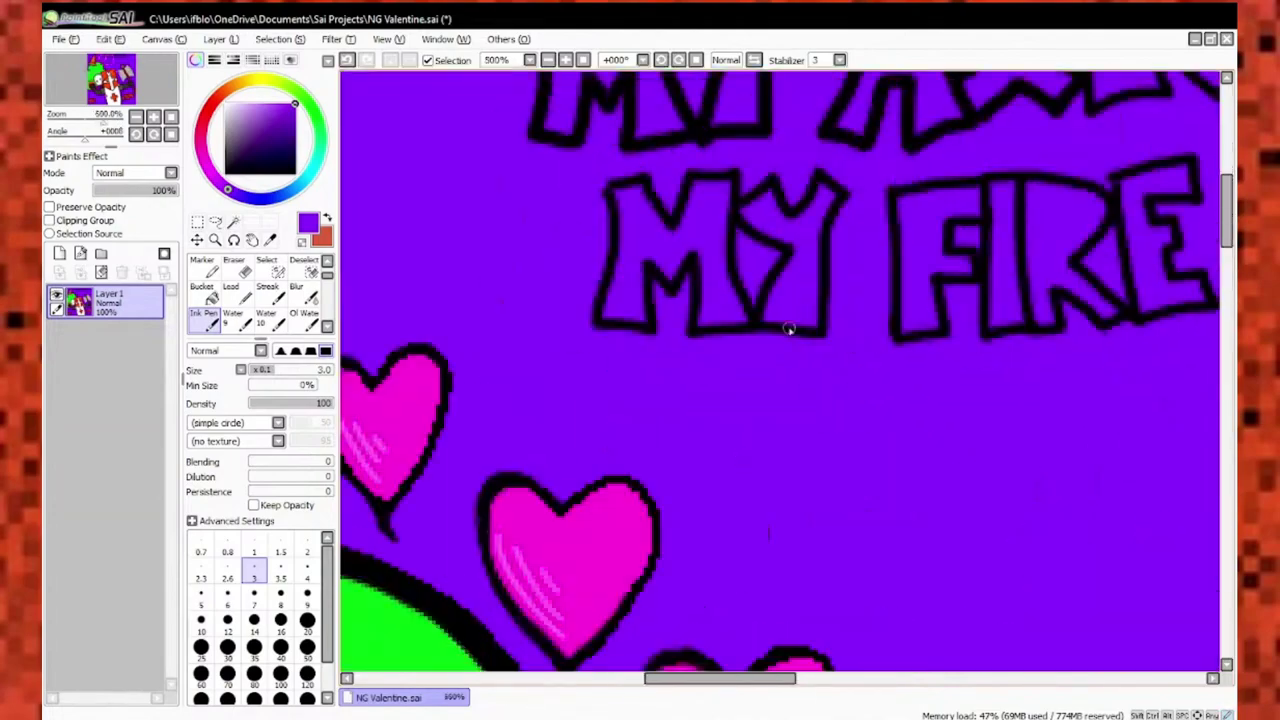
scroll(805, 270, up, 4)
scroll(805, 270, down, 1)
alt+click(930, 365)
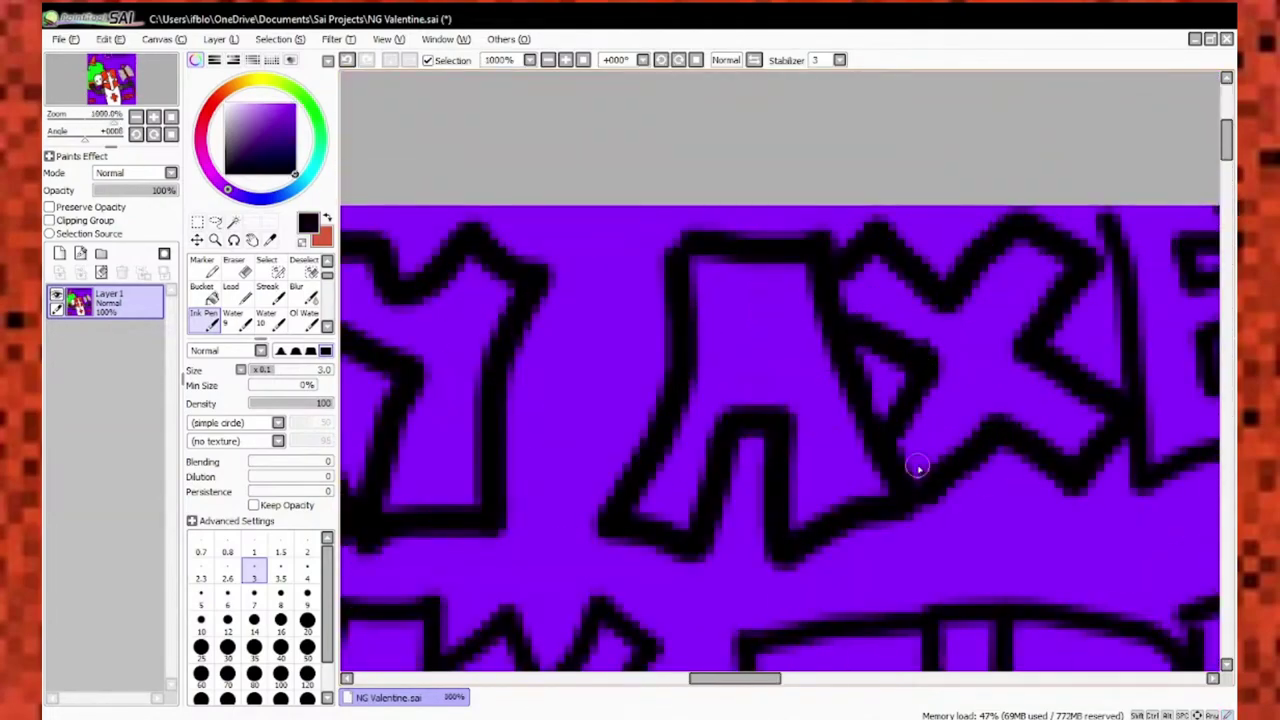
scroll(917, 466, down, 3)
scroll(923, 400, up, 1)
scroll(700, 450, down, 1)
scroll(494, 474, up, 2)
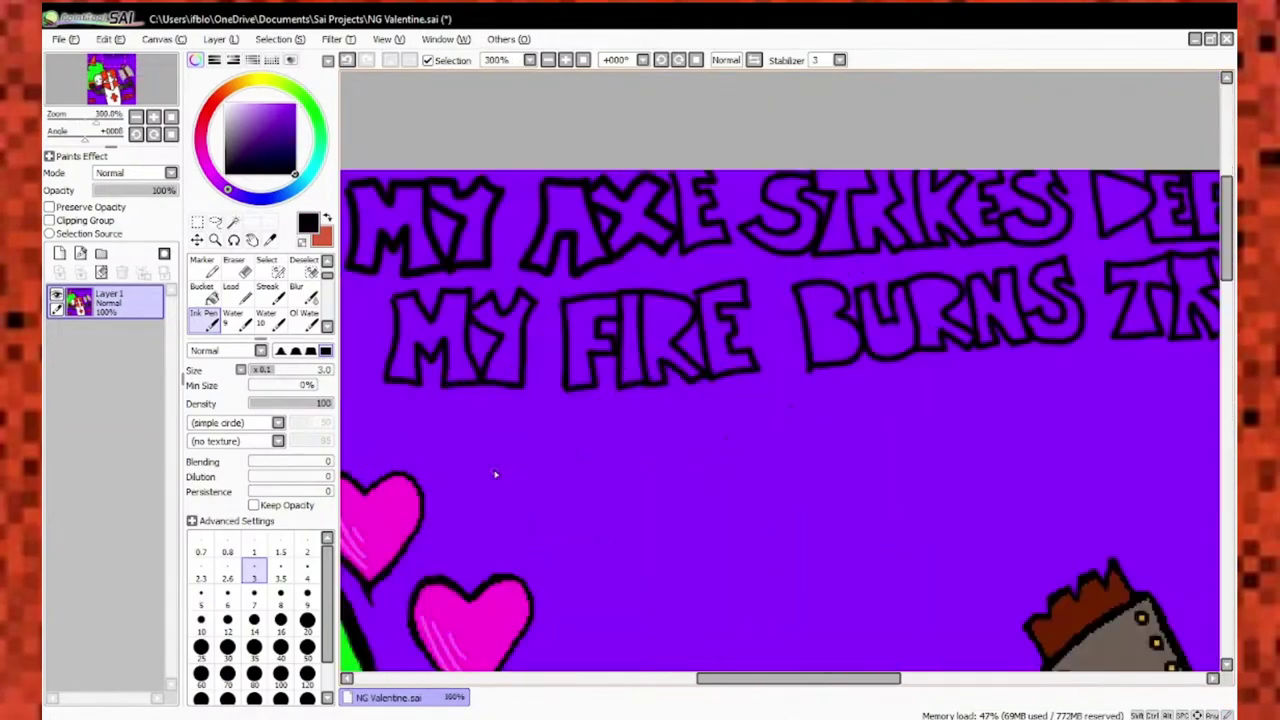
Start a third line beneath "MY FIRE" by outlining block letters I and M in black at size 3.
scroll(494, 474, up, 1)
drag(457, 420, 462, 457)
scroll(580, 515, down, 2)
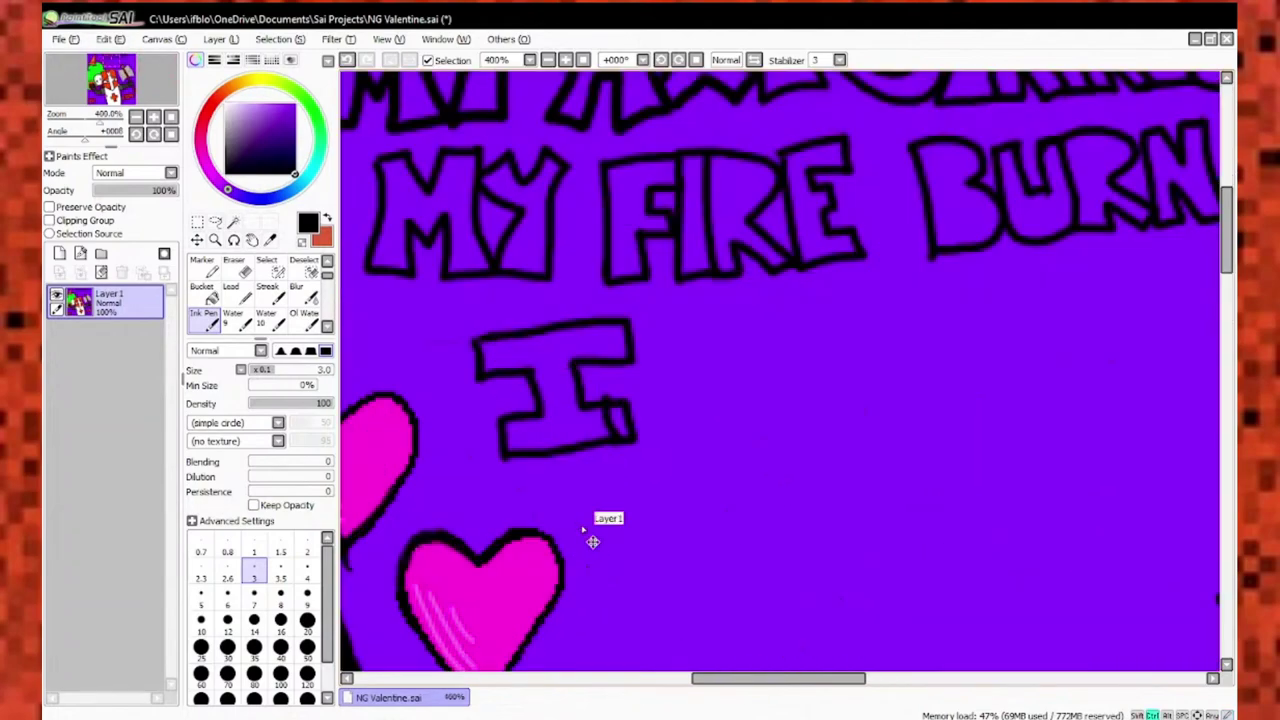
scroll(544, 269, up, 2)
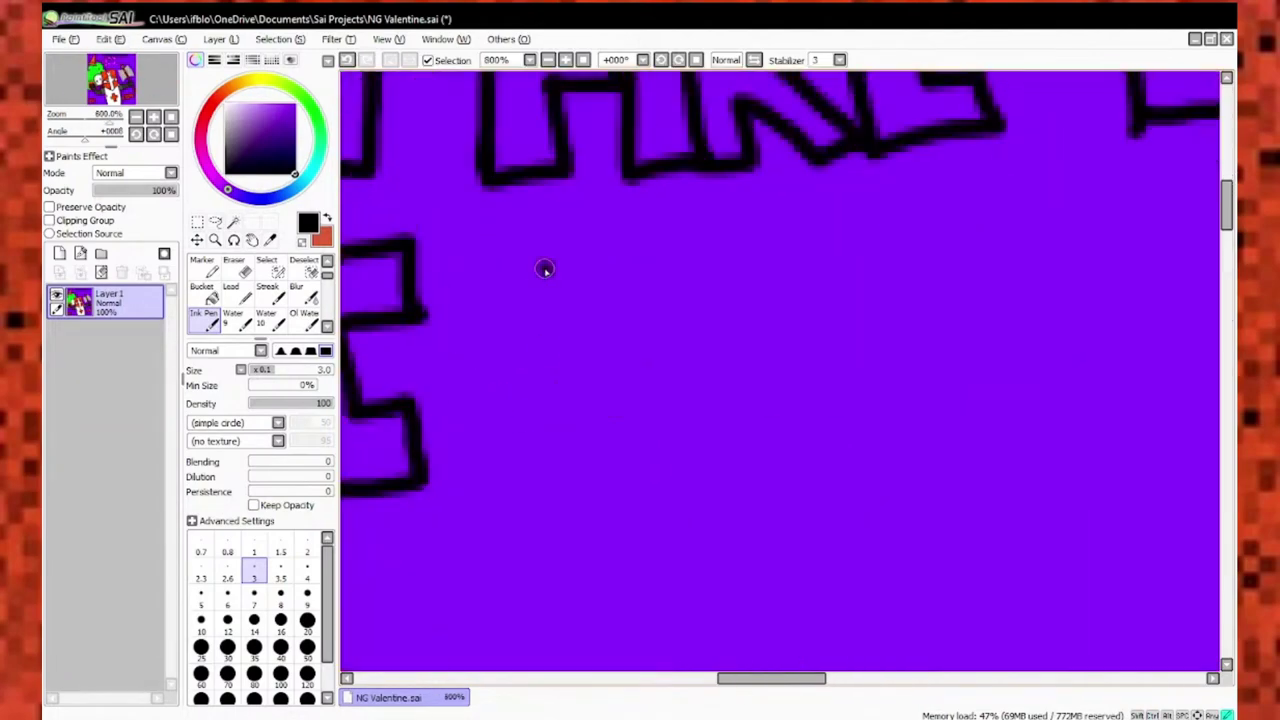
scroll(590, 235, up, 1)
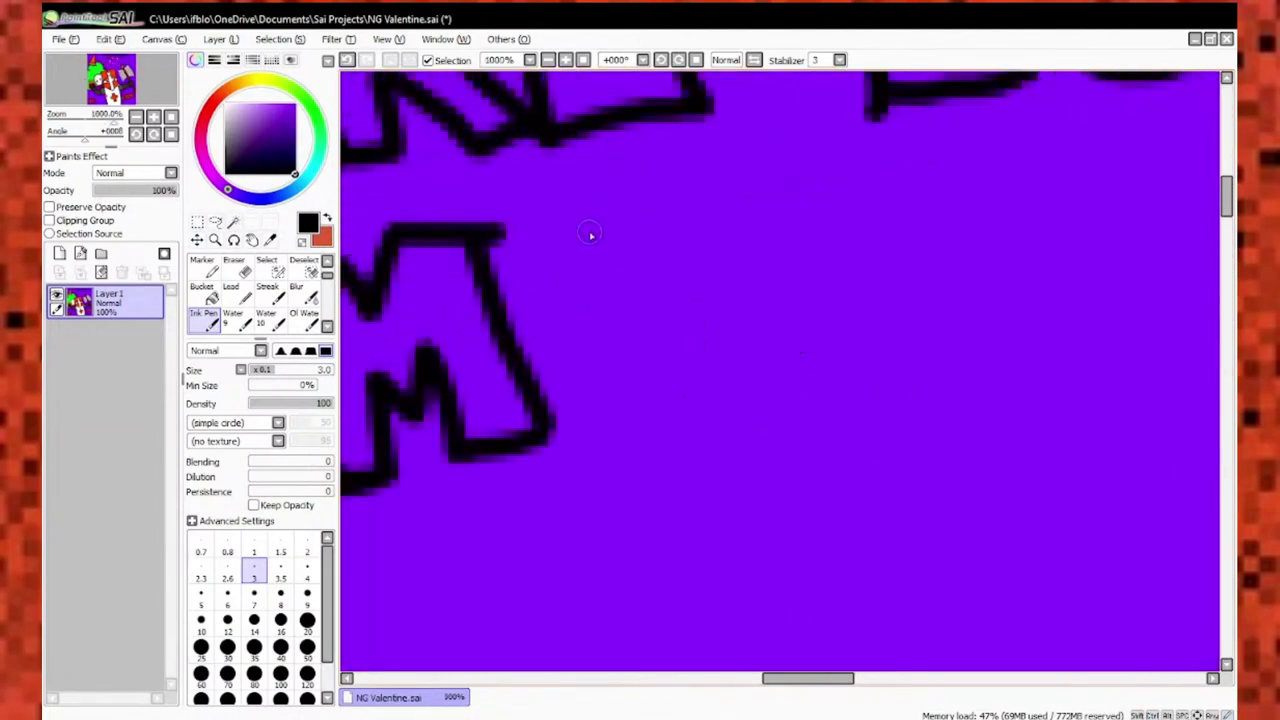
Continue the third verse line by outlining the block letters YOUR after "I AM" in black at size 3.
scroll(680, 349, down, 3)
scroll(680, 349, up, 3)
drag(600, 490, 786, 449)
scroll(680, 449, down, 3)
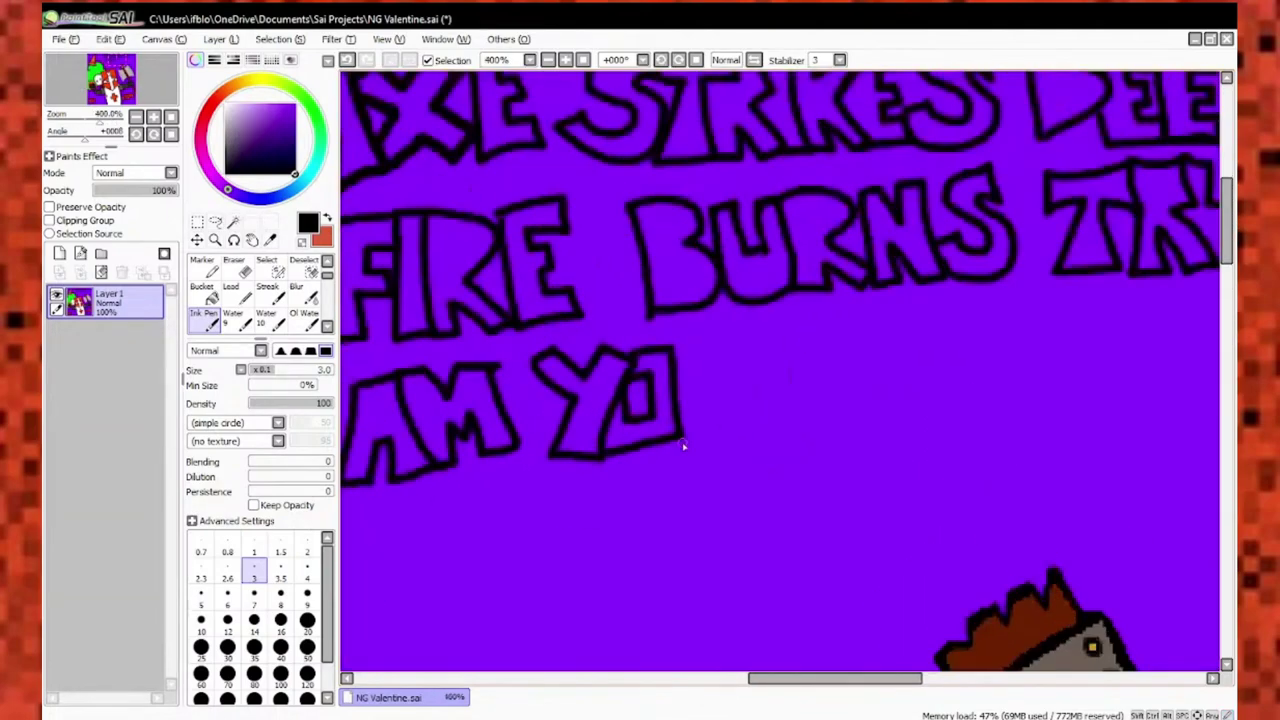
scroll(680, 449, up, 3)
mouse_move(715, 205)
mouse_down()
mouse_move(840, 196)
mouse_move(791, 195)
mouse_move(829, 363)
mouse_up()
scroll(838, 195, down, 1)
scroll(651, 216, down, 1)
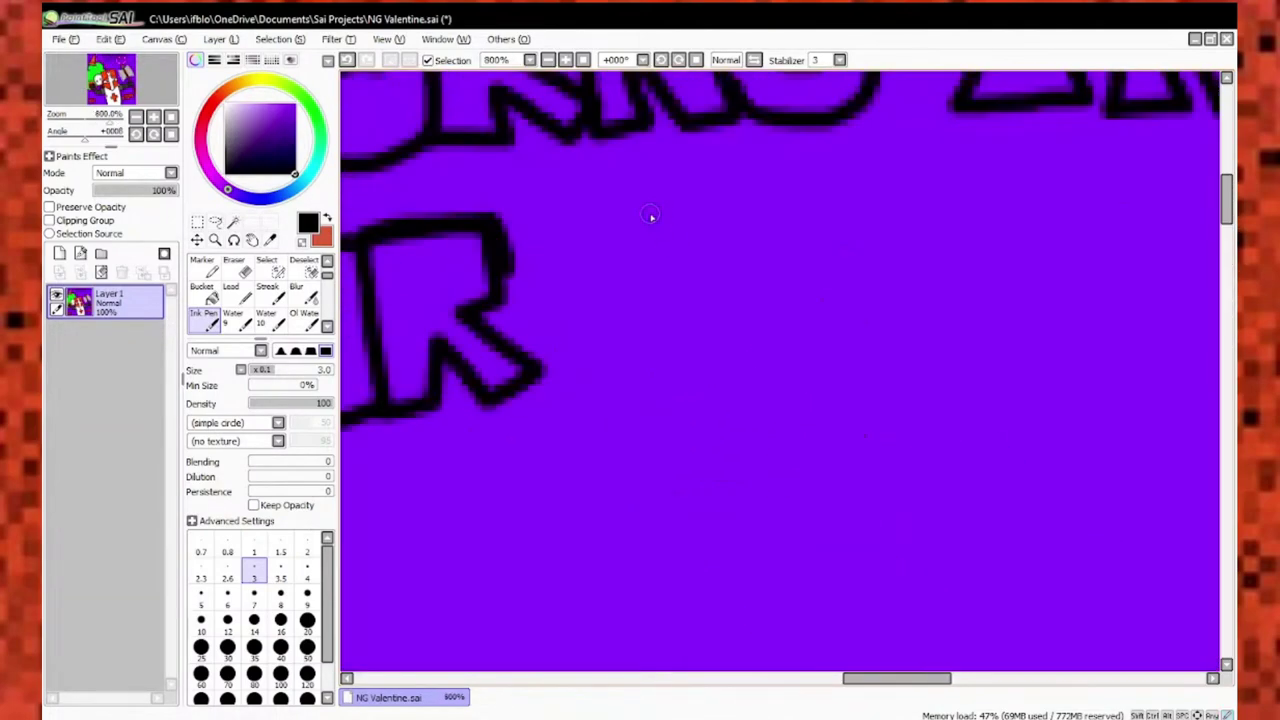
Outline the block letters K, N and I of "KNIGHT" on the third line in black at size 3.
scroll(738, 280, down, 5)
scroll(726, 343, up, 5)
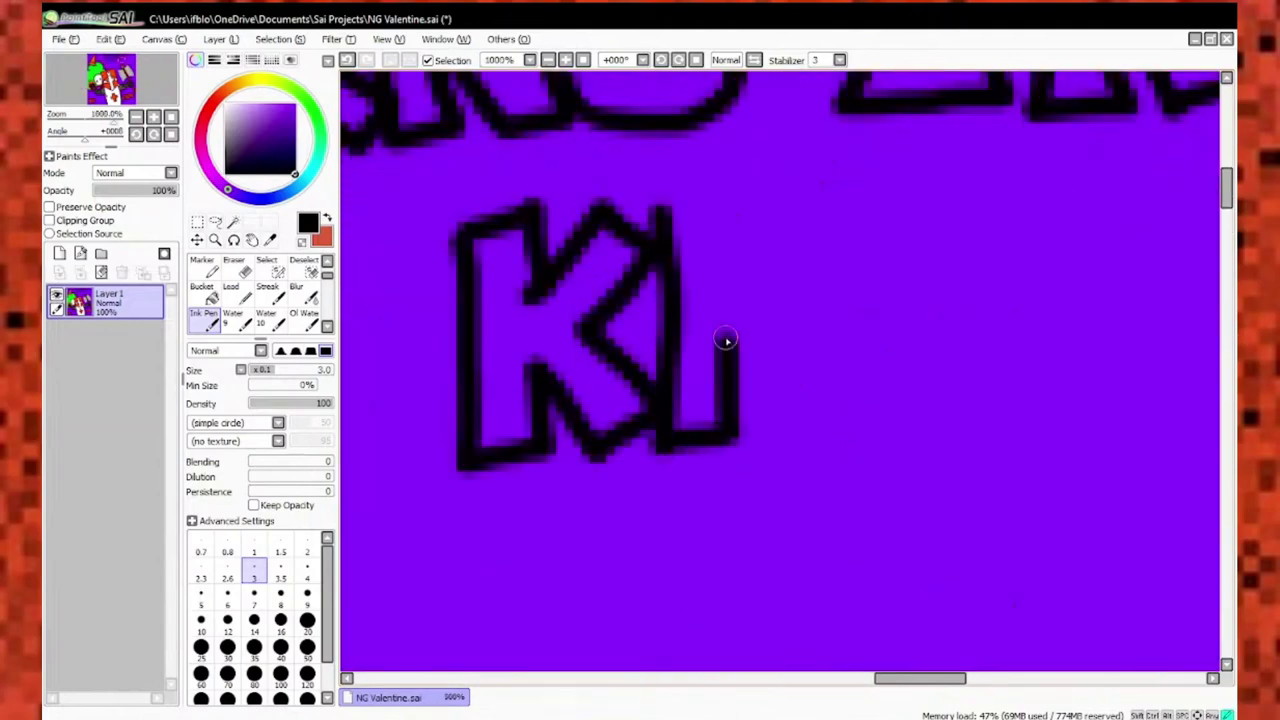
mouse_move(726, 343)
mouse_down()
mouse_move(711, 200)
mouse_move(806, 449)
mouse_up()
scroll(806, 449, down, 2)
scroll(806, 449, up, 2)
drag(765, 515, 872, 415)
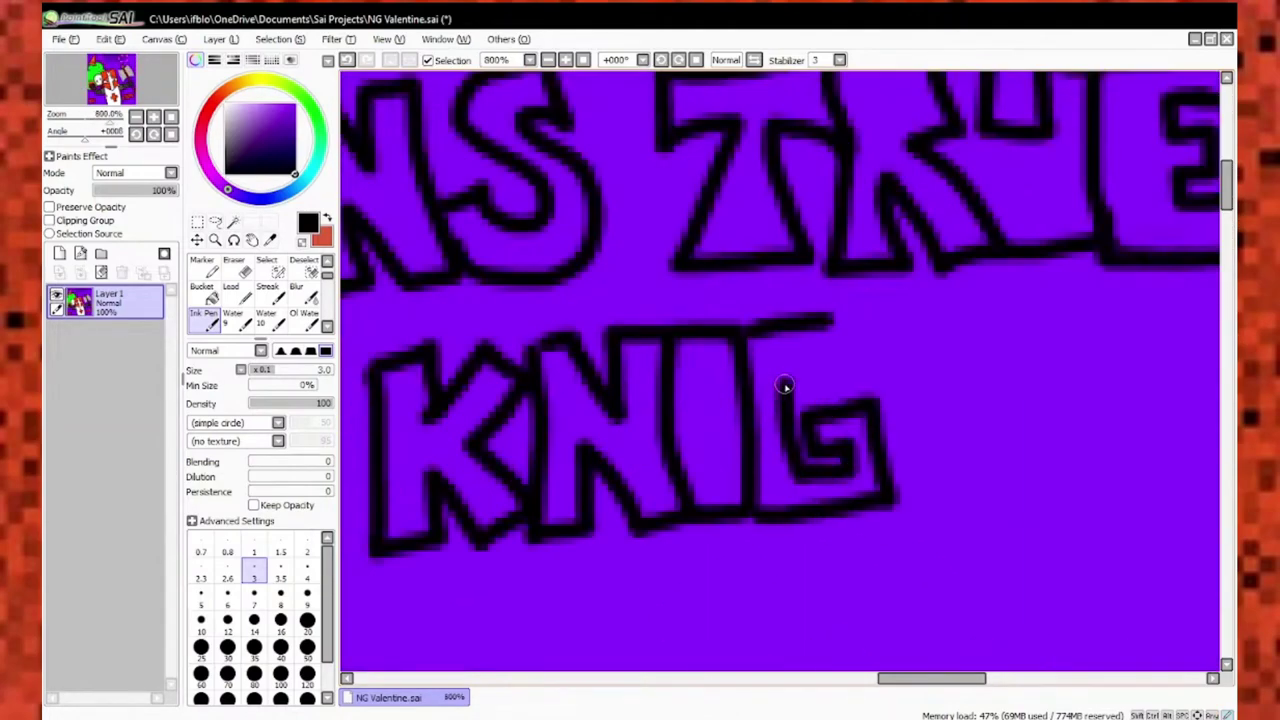
Complete "KNIGHT" by outlining the letters G, H and T in black at size 3.
drag(835, 318, 885, 395)
scroll(796, 282, down, 1)
scroll(863, 247, right, 2)
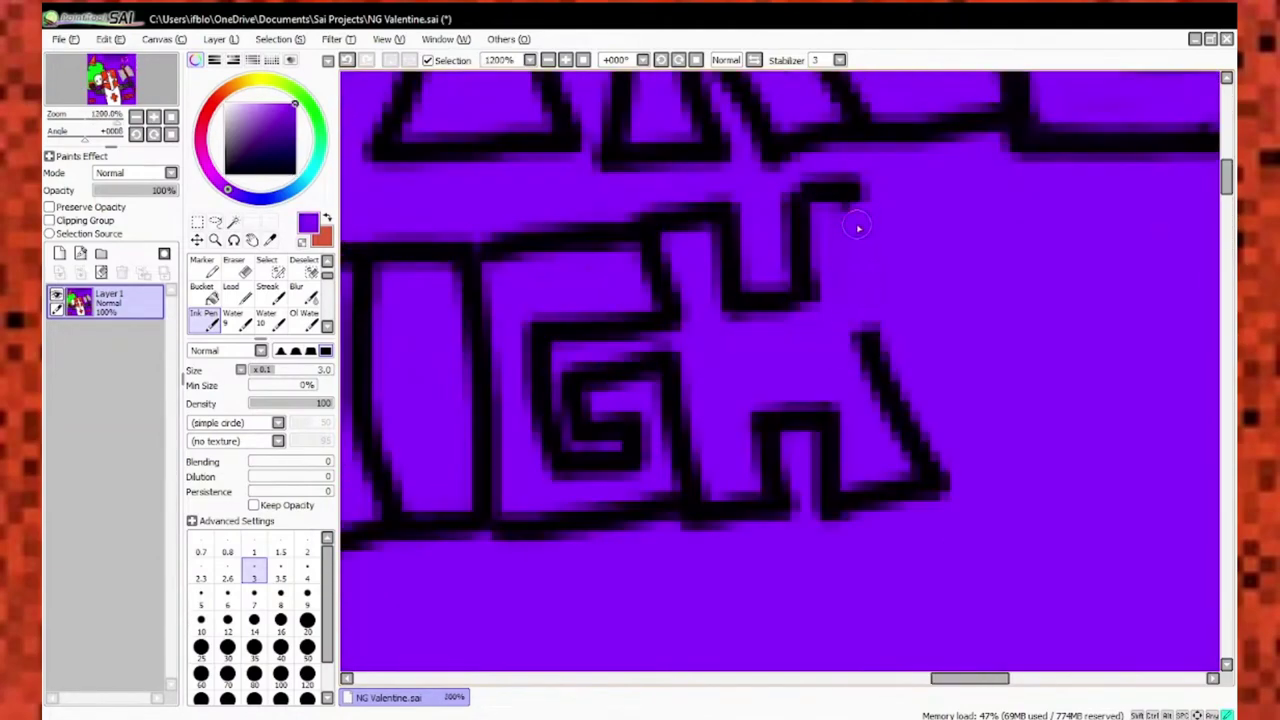
drag(857, 200, 908, 349)
scroll(903, 400, down, 1)
scroll(903, 400, up, 1)
drag(700, 298, 870, 312)
scroll(687, 361, down, 5)
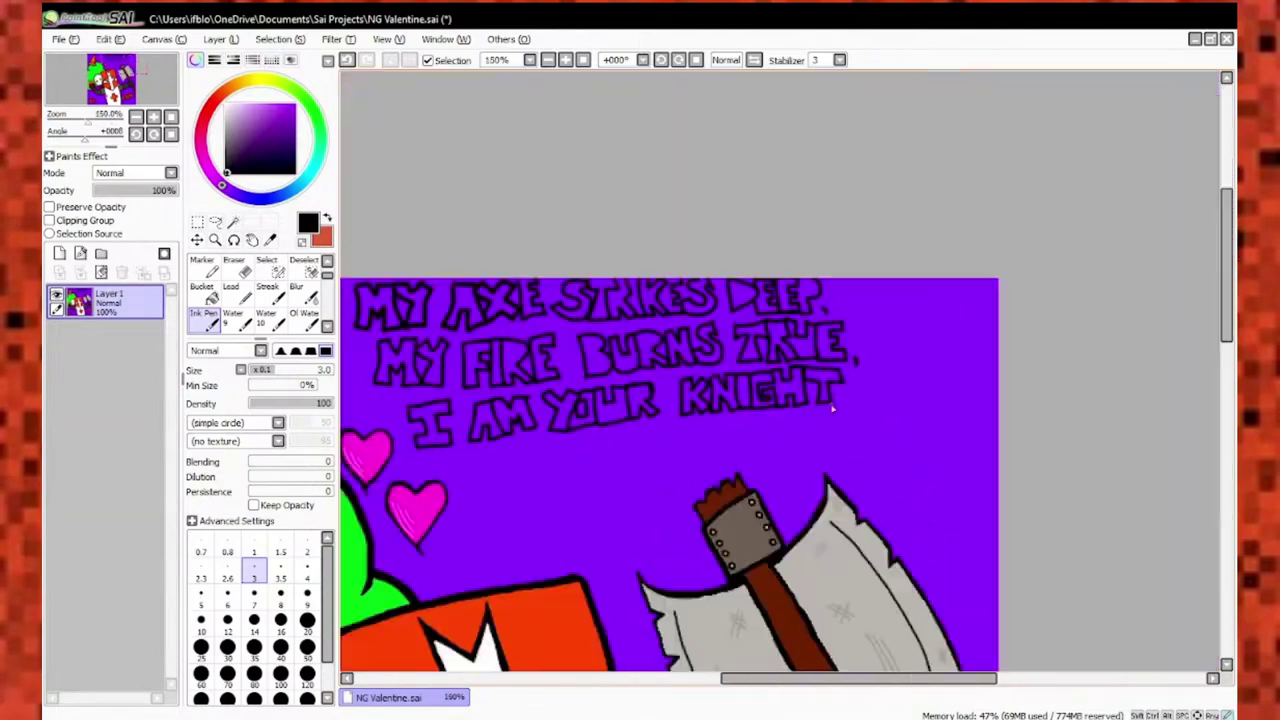
Lasso the verse lines "MY FIRE BURNS TRUE," and "I AM YOUR KNIGHT" and shift them slightly to the right.
scroll(768, 292, up, 2)
scroll(768, 292, up, 1)
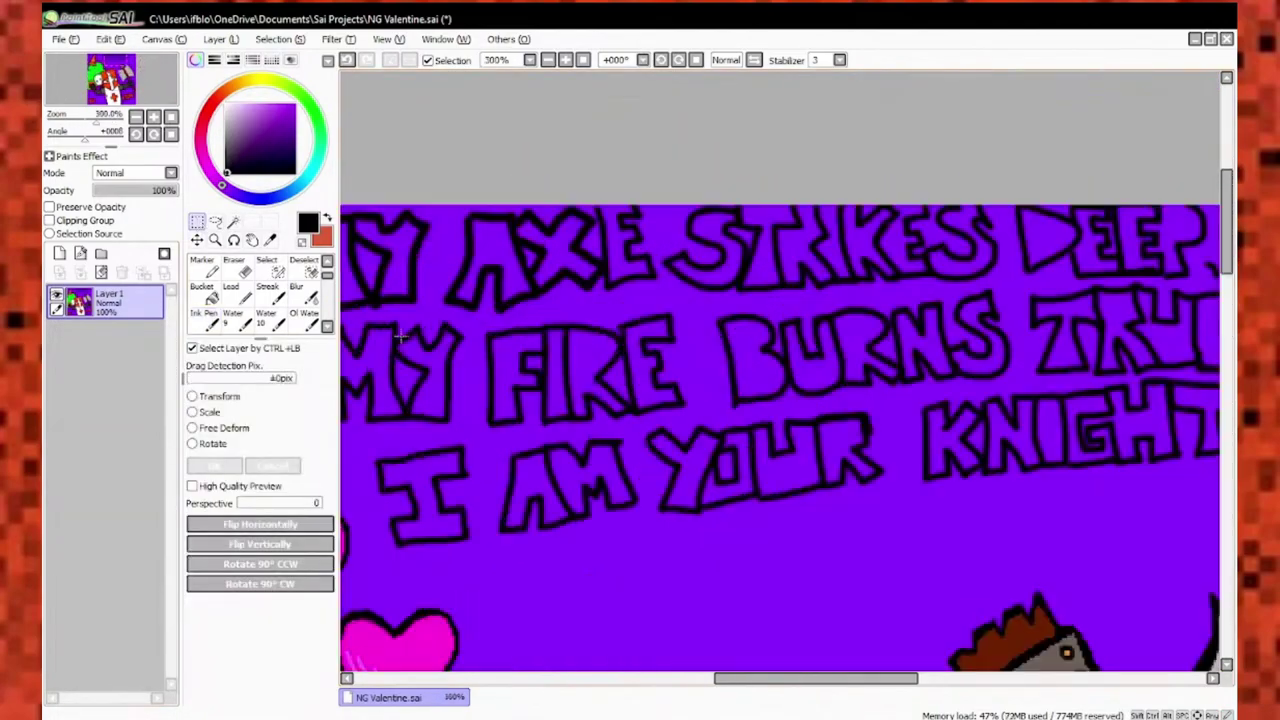
scroll(600, 350, down, 1)
key(l)
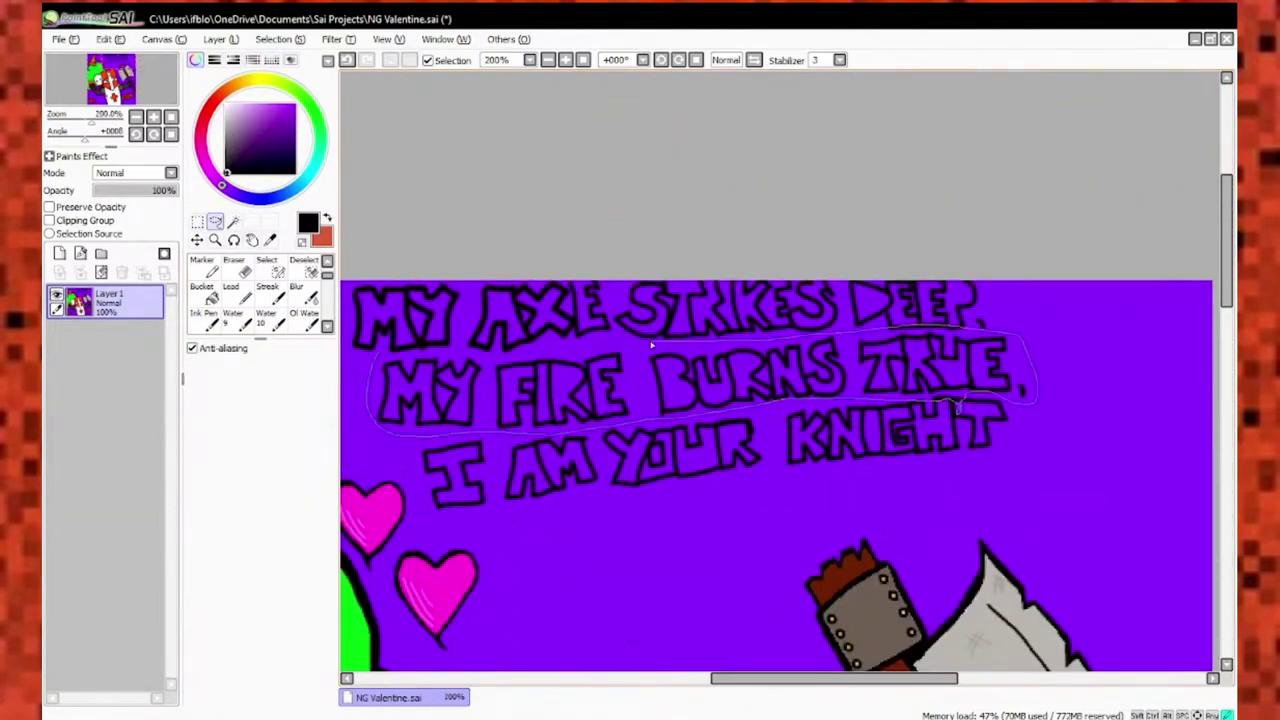
drag(651, 345, 686, 349)
drag(836, 408, 876, 410)
scroll(700, 420, down, 3)
scroll(480, 442, up, 4)
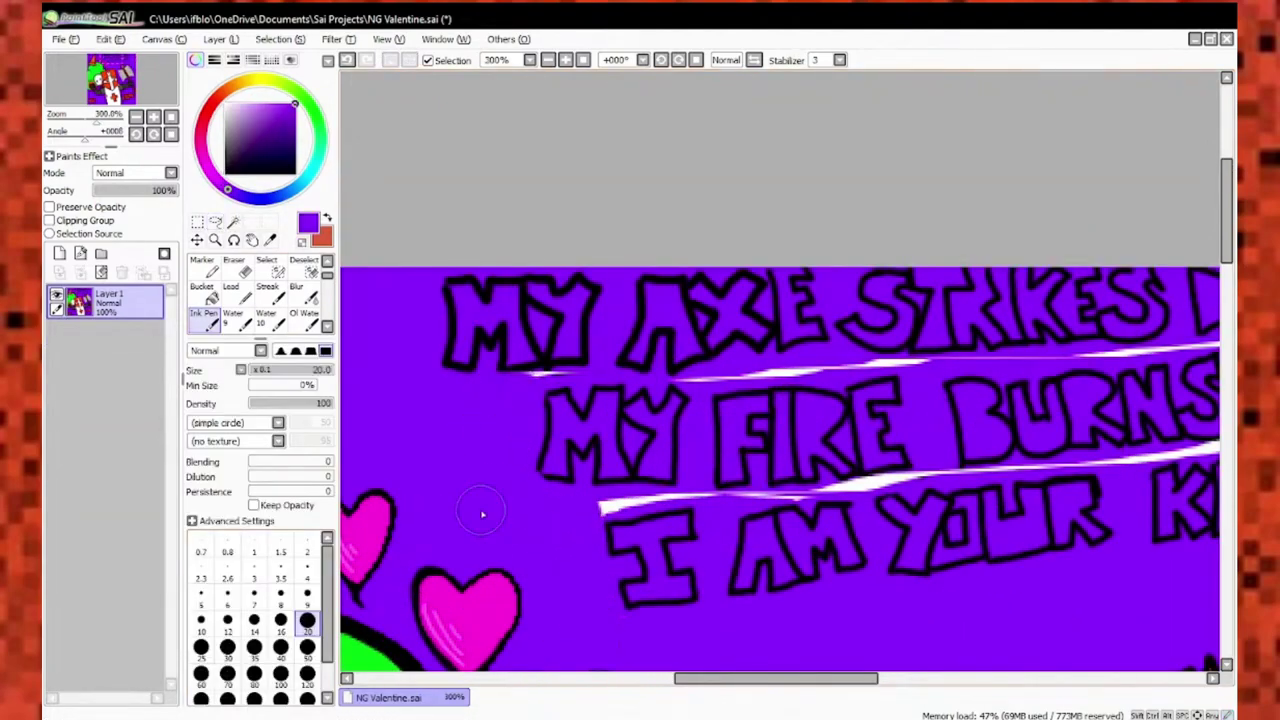
Paint over the white gaps around the line "MY FIRE BURNS" with background purple, using the Ink Pen at size 4.
scroll(482, 515, up, 3)
key(bracketleft)
key(bracketleft)
key(bracketleft)
key(bracketleft)
key(bracketleft)
key(bracketleft)
key(bracketleft)
key(bracketleft)
key(bracketleft)
key(bracketleft)
scroll(443, 400, down, 3)
scroll(600, 380, down, 1)
scroll(776, 335, up, 1)
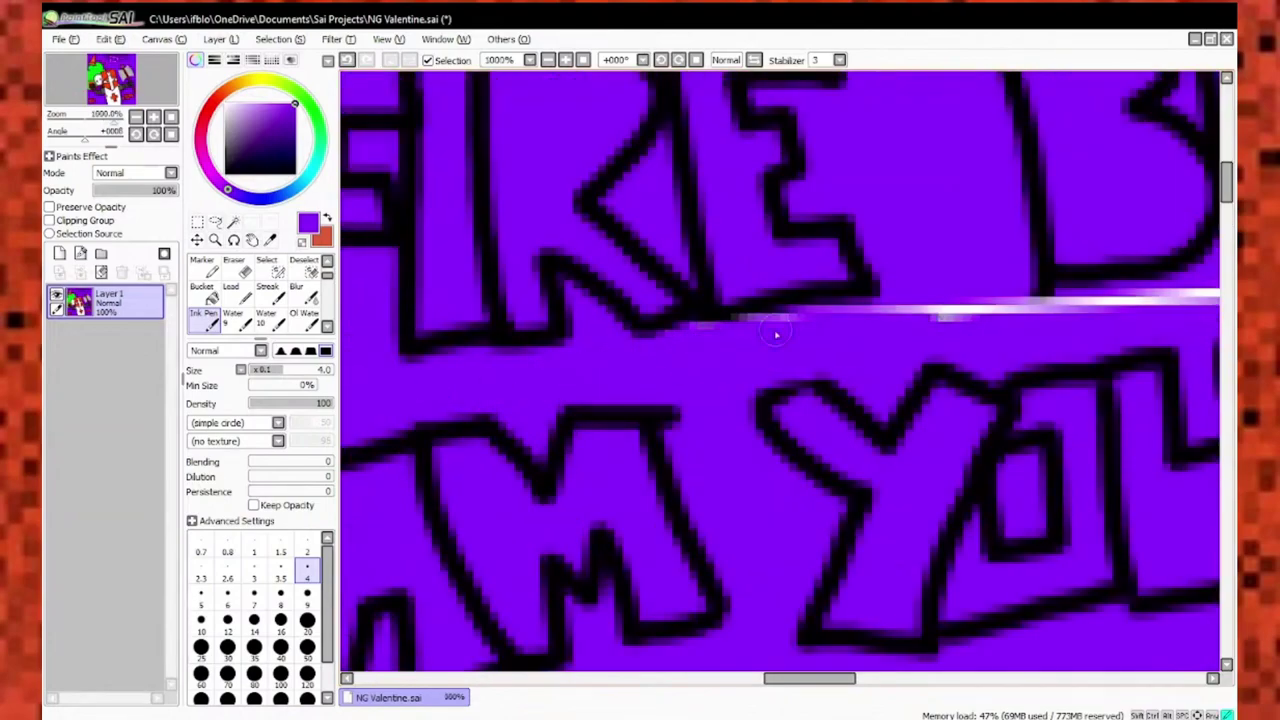
scroll(776, 335, down, 8)
scroll(900, 360, up, 7)
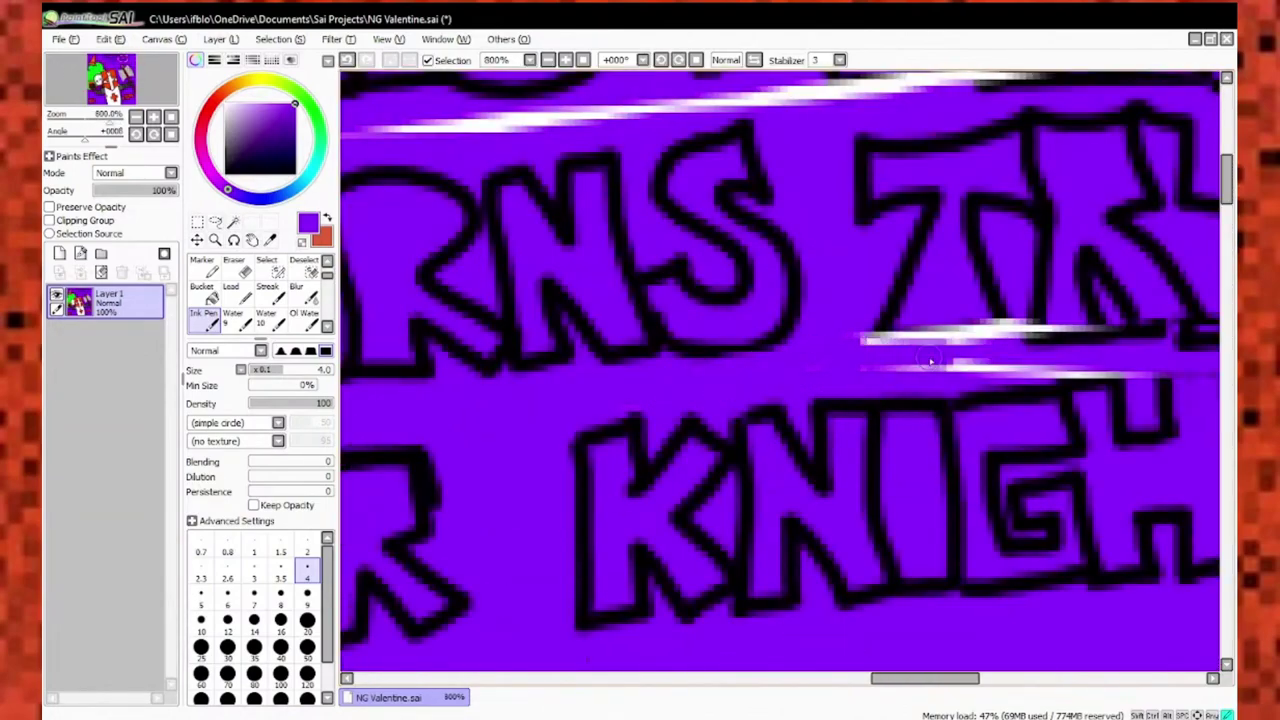
Cover the white streaks around "DEEP" and "TRUE" with purple, painting out the damaged E and the commas.
scroll(771, 337, down, 3)
scroll(929, 380, up, 3)
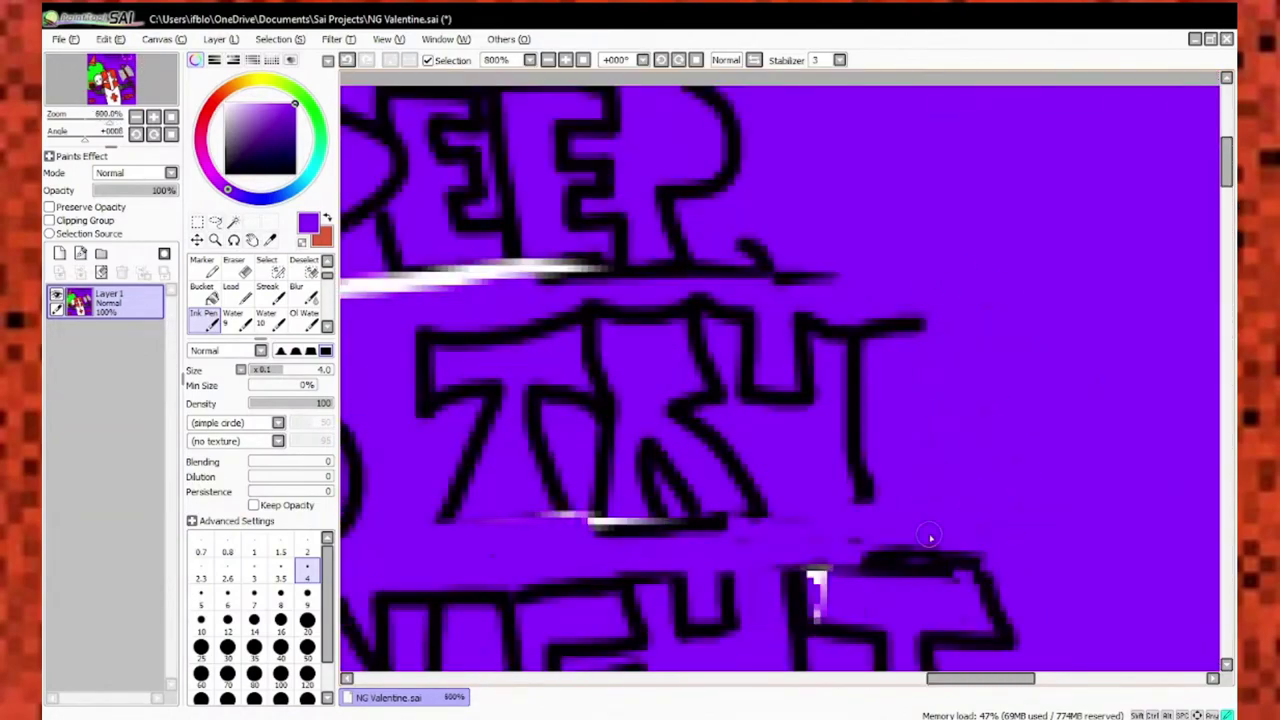
scroll(504, 526, down, 3)
scroll(890, 290, up, 1)
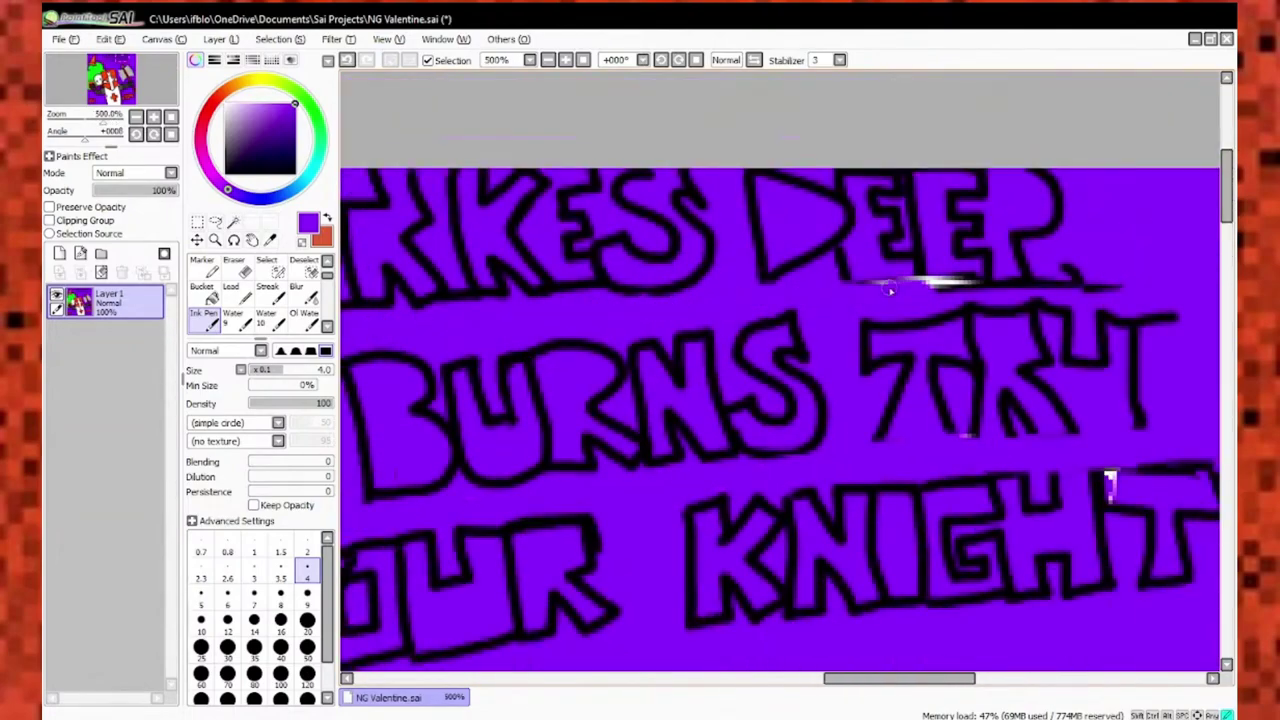
scroll(1075, 286, down, 5)
scroll(829, 371, up, 4)
scroll(680, 443, down, 3)
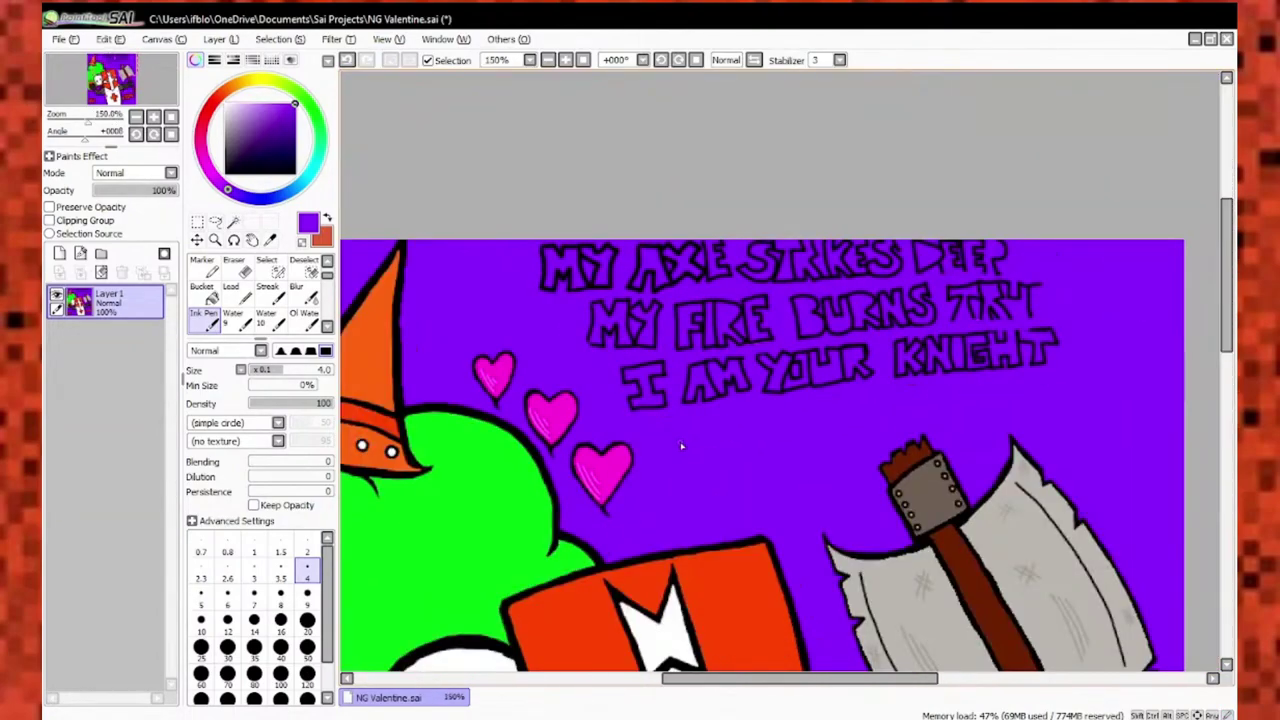
Paint out the whole third line "I AM YOUR KNIGHT" with background purple at size 20.
scroll(680, 443, up, 2)
click(307, 620)
scroll(1057, 266, down, 3)
scroll(760, 330, up, 4)
Redraw the E and the lower outlines of "TRUE" in black at size 3.
click(307, 570)
click(227, 182)
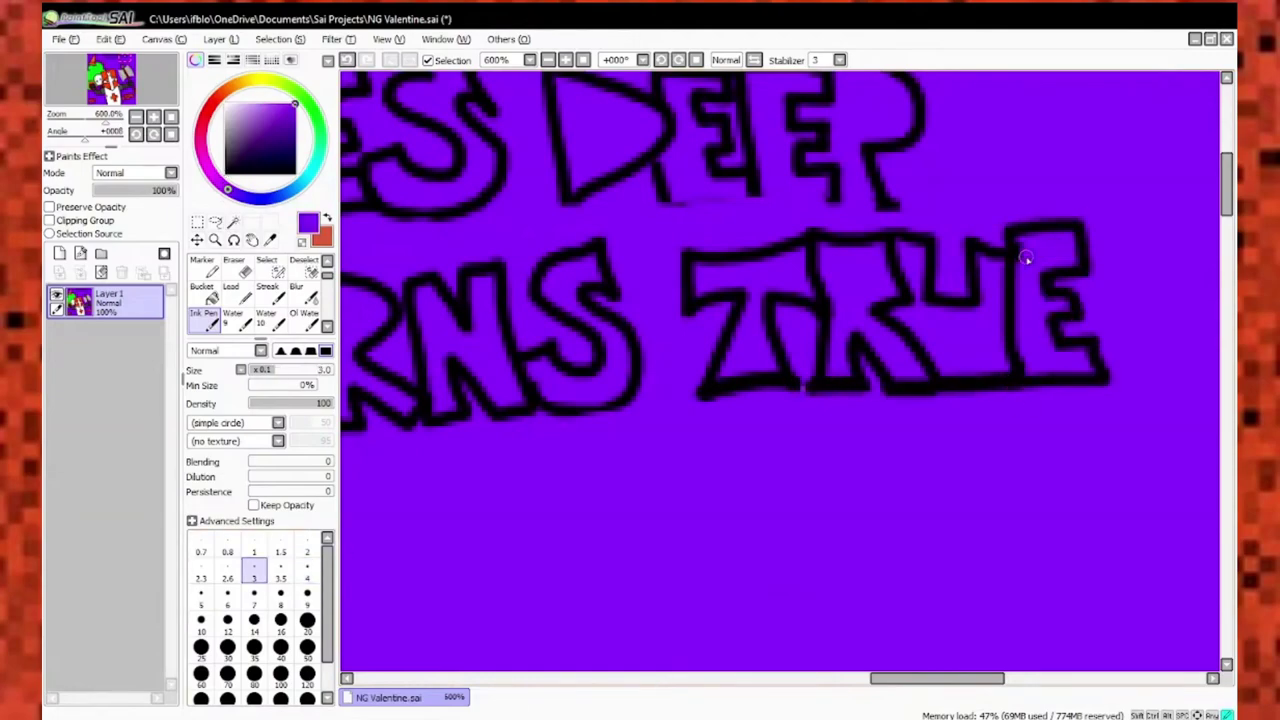
scroll(1025, 258, down, 1)
alt+click(1092, 353)
scroll(1092, 353, down, 2)
scroll(1049, 380, up, 3)
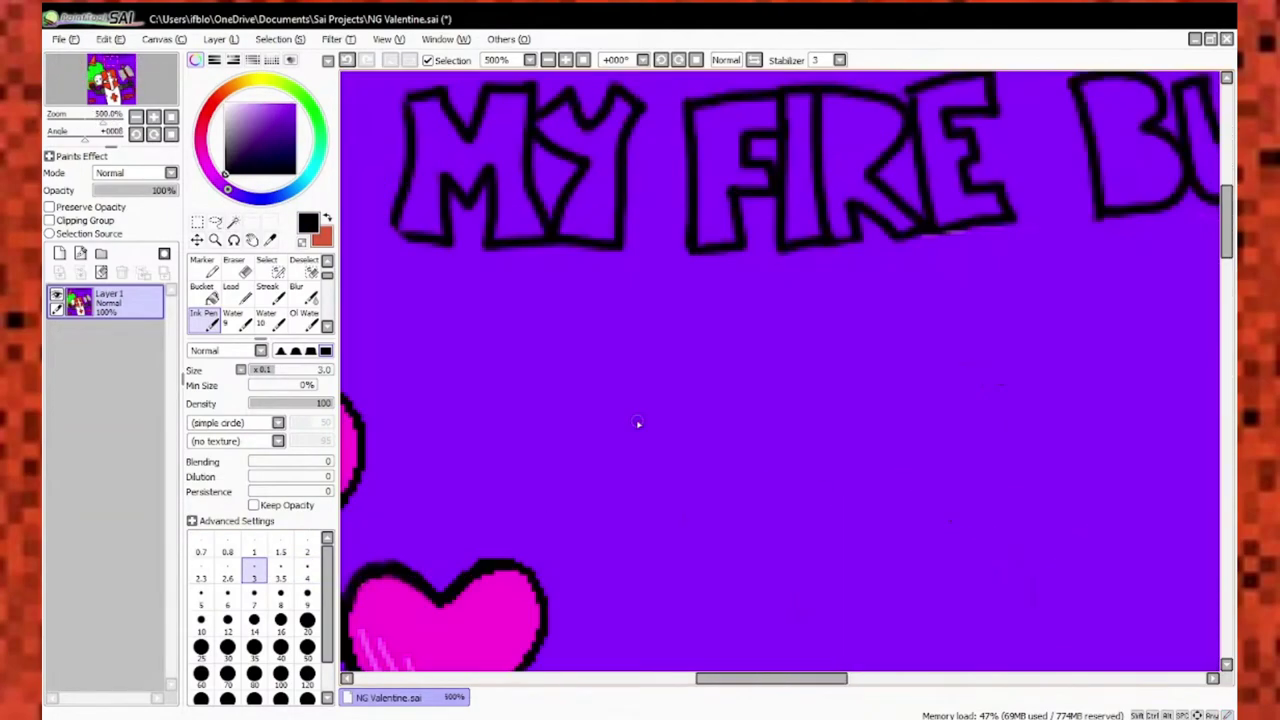
Outline the block-letter words "I AM" on the third line beneath "MY FIRE" in black at size 3.
drag(707, 349, 530, 298)
scroll(706, 325, up, 2)
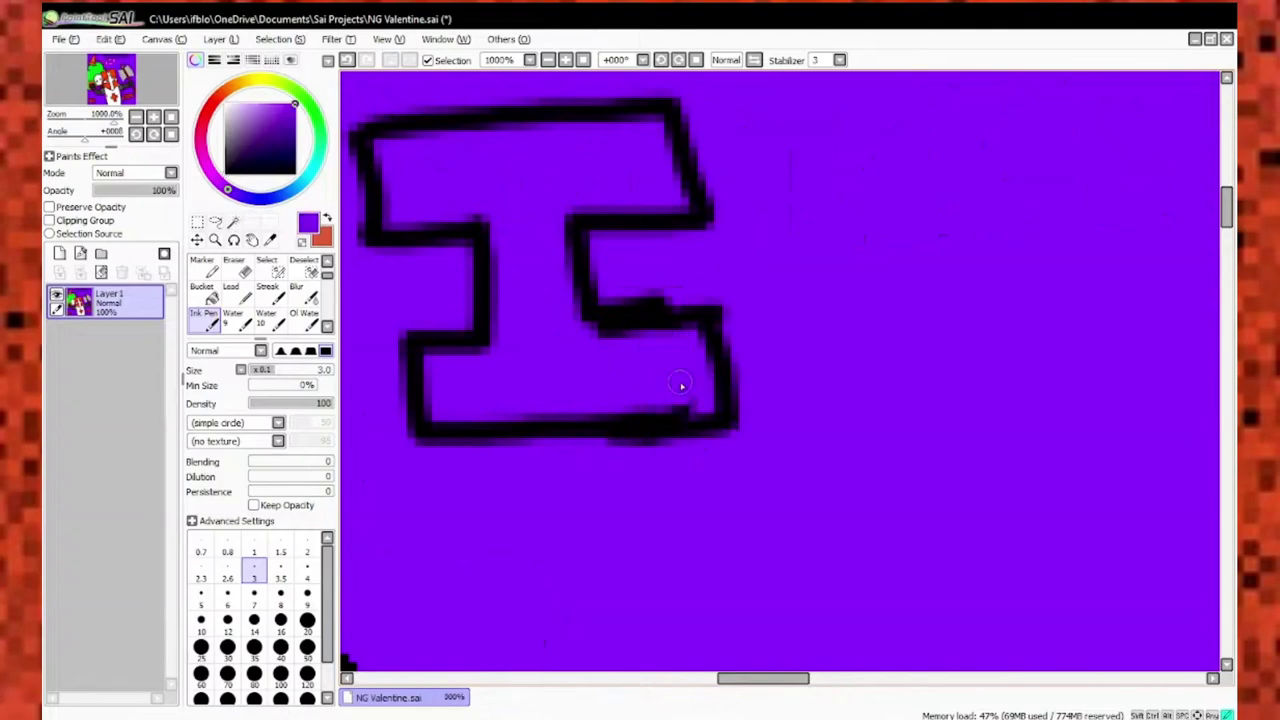
scroll(680, 385, down, 2)
scroll(629, 414, up, 1)
drag(652, 366, 715, 528)
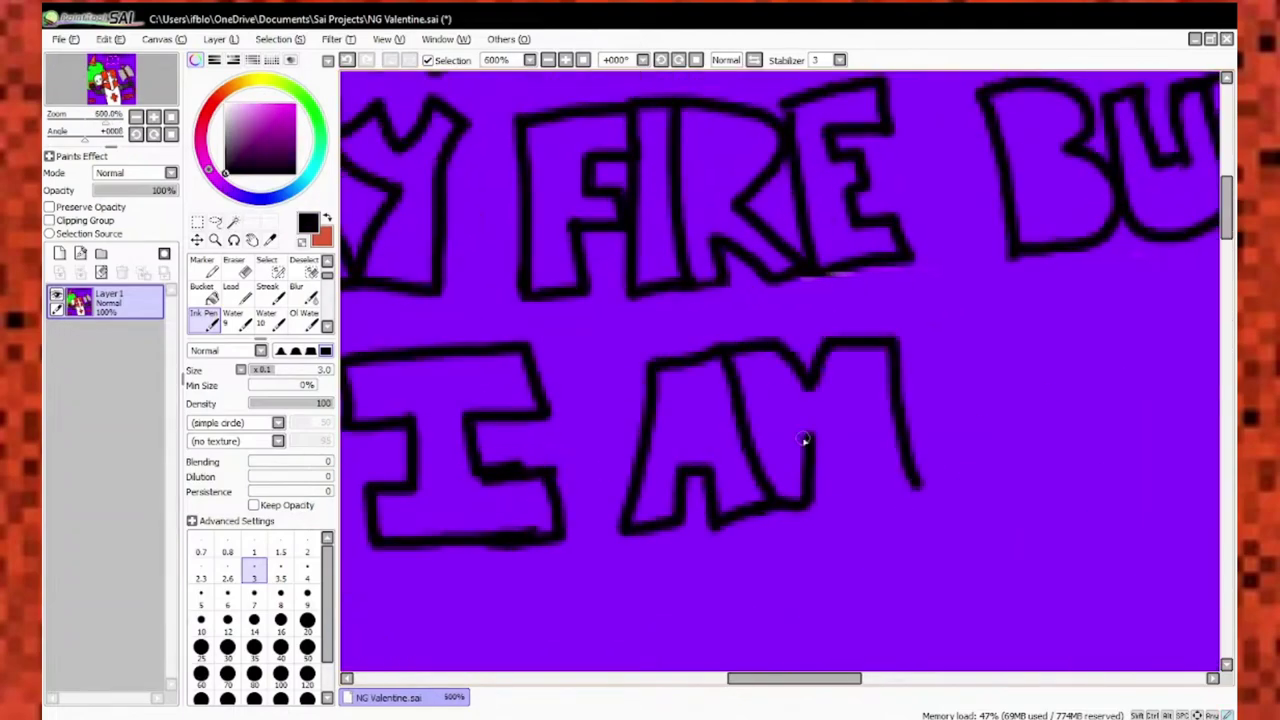
drag(805, 440, 920, 490)
Outline the block-letter word "YOUR" after "I AM" in black at size 3.
scroll(622, 292, up, 1)
mouse_move(619, 265)
mouse_down()
mouse_move(786, 357)
mouse_move(894, 437)
mouse_move(729, 371)
mouse_move(944, 443)
mouse_up()
scroll(557, 357, up, 3)
scroll(560, 530, down, 8)
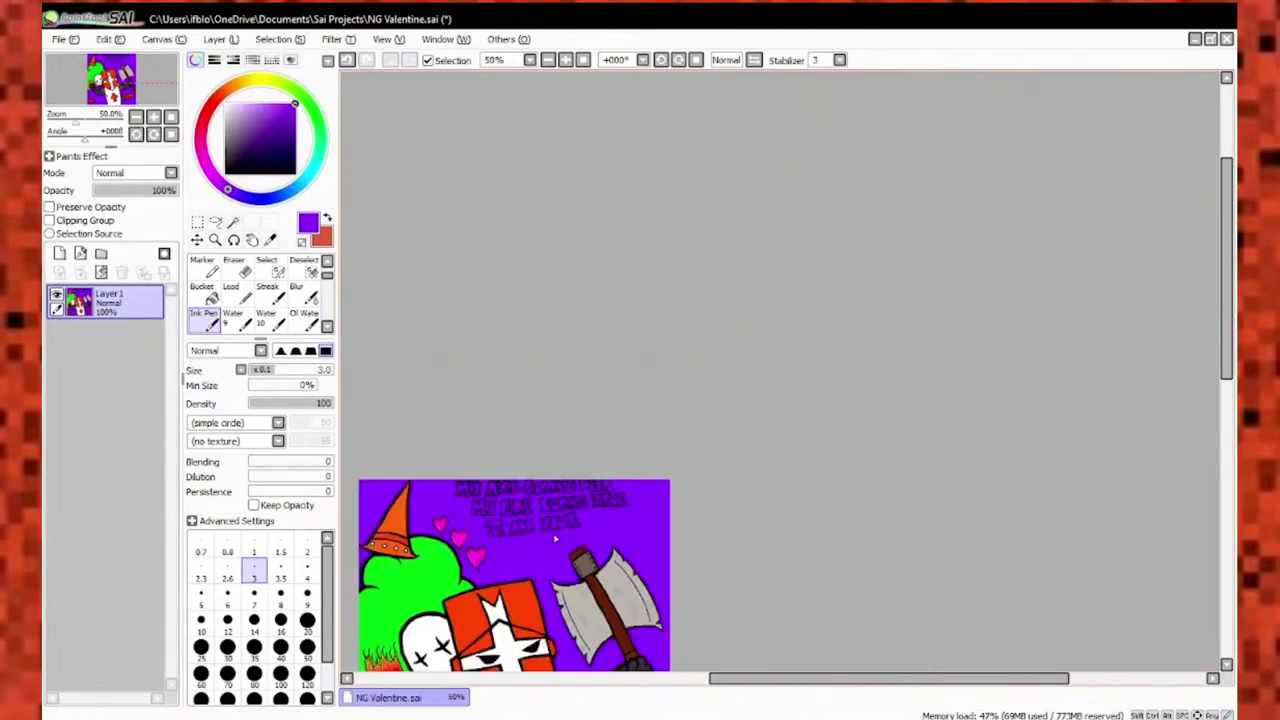
Outline the letters K, N and I of "KNIGHT" beneath "TRUE" in black at size 3.
scroll(606, 478, up, 5)
scroll(581, 420, up, 1)
mouse_move(660, 498)
mouse_down()
mouse_move(737, 437)
mouse_move(830, 285)
mouse_up()
scroll(757, 491, down, 5)
scroll(703, 557, up, 4)
scroll(759, 421, up, 2)
scroll(757, 421, down, 1)
drag(632, 370, 750, 370)
drag(640, 552, 788, 549)
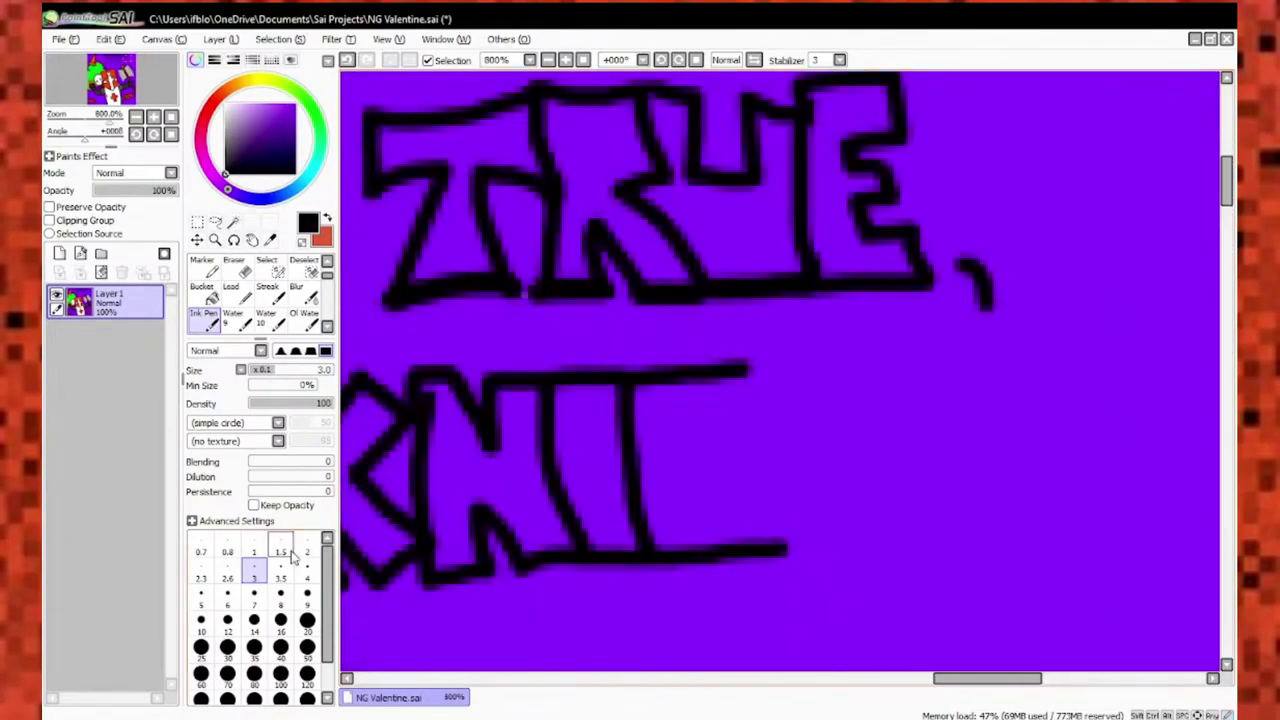
Finish "KNIGHT" by outlining G, H and T with the Ink Pen at size 2, and add a colon after it.
drag(755, 481, 800, 548)
drag(793, 407, 870, 400)
scroll(860, 420, down, 5)
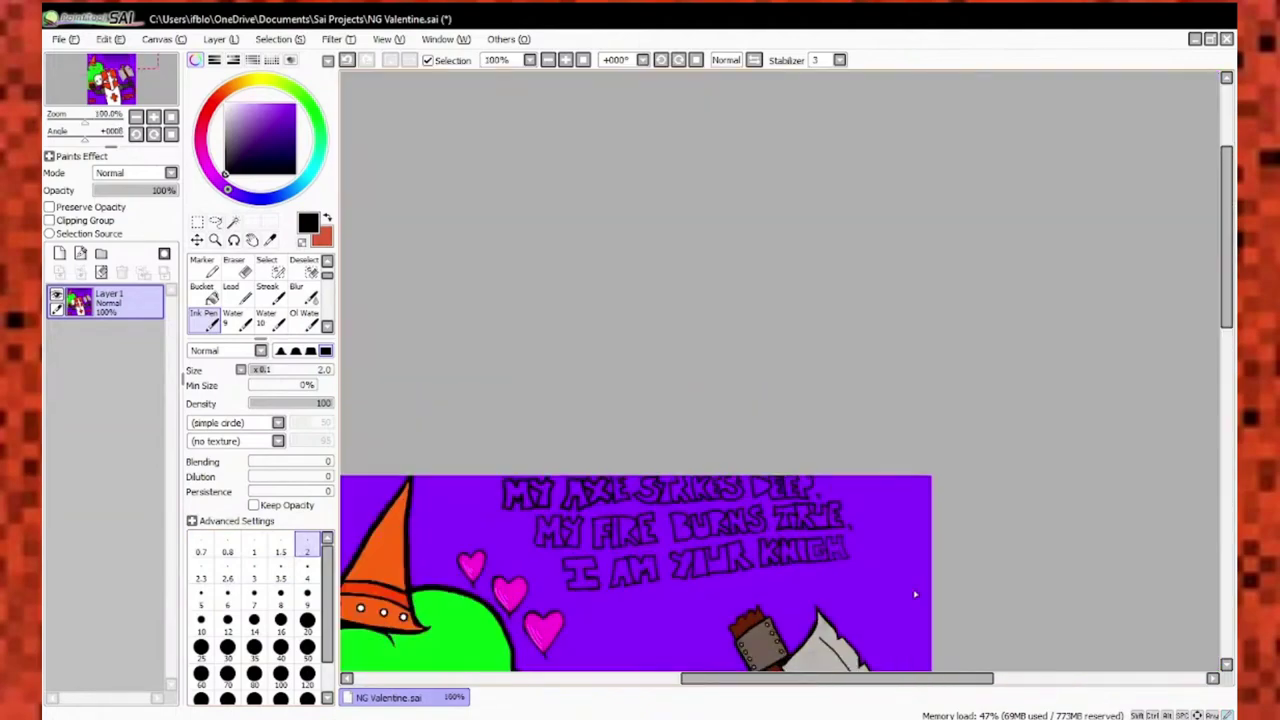
scroll(748, 271, up, 5)
scroll(763, 414, down, 3)
scroll(790, 400, up, 3)
mouse_move(765, 375)
mouse_down()
mouse_move(816, 378)
mouse_move(880, 300)
mouse_up()
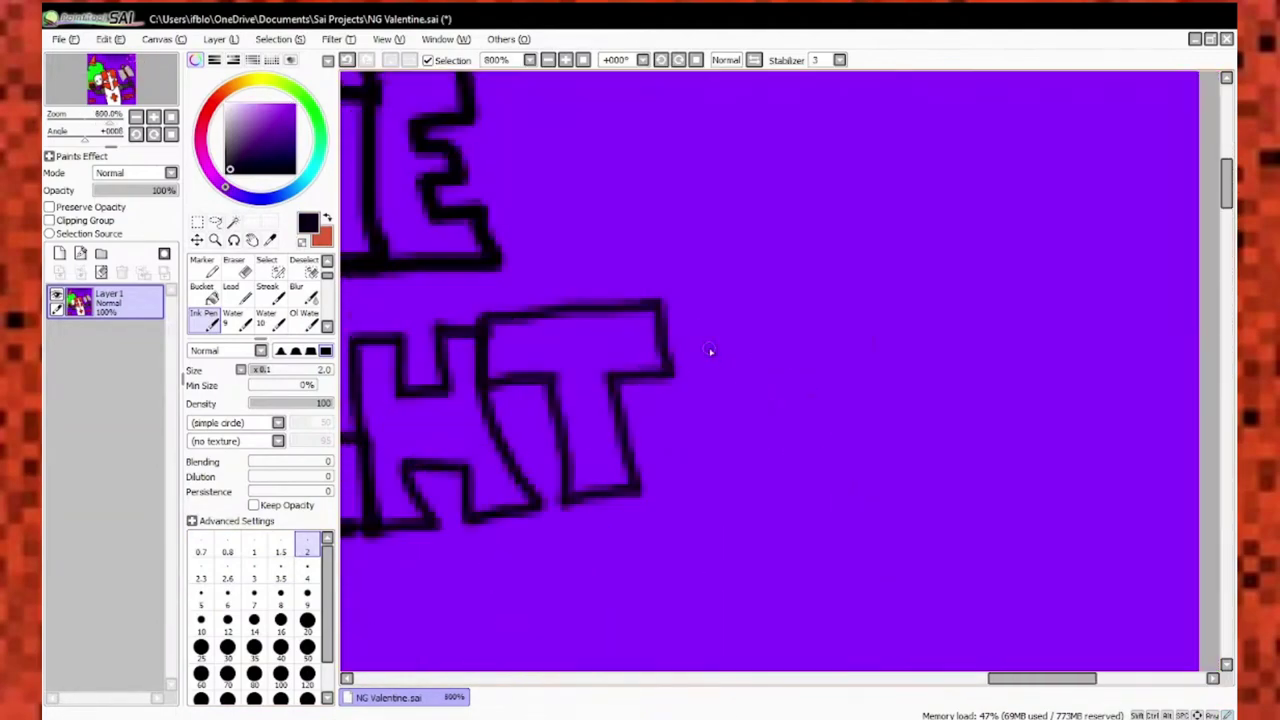
scroll(574, 449, down, 4)
Start a fourth line beneath "I AM" by outlining the word "I" and the letters F and I of "FIGHT" at size 2.
scroll(478, 420, up, 2)
drag(478, 372, 478, 420)
drag(563, 469, 556, 360)
scroll(677, 471, down, 2)
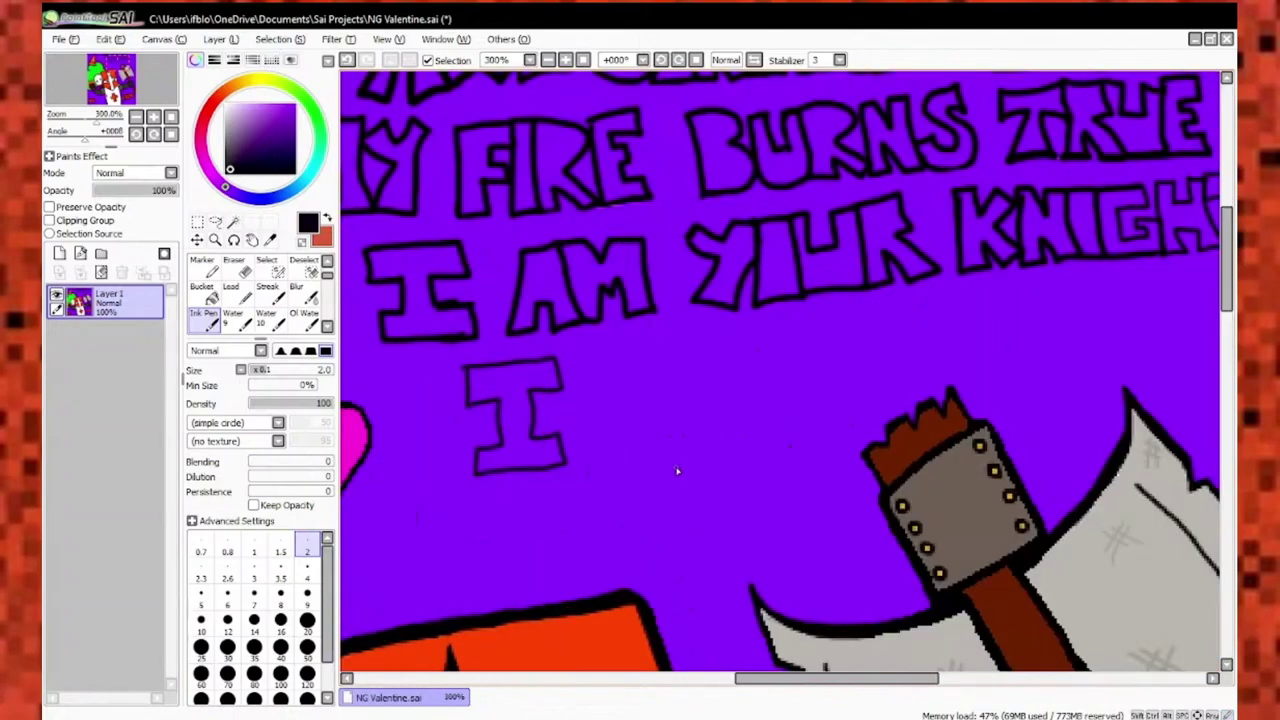
scroll(600, 420, up, 3)
drag(565, 283, 637, 435)
scroll(738, 345, down, 2)
scroll(700, 380, up, 2)
drag(683, 275, 638, 445)
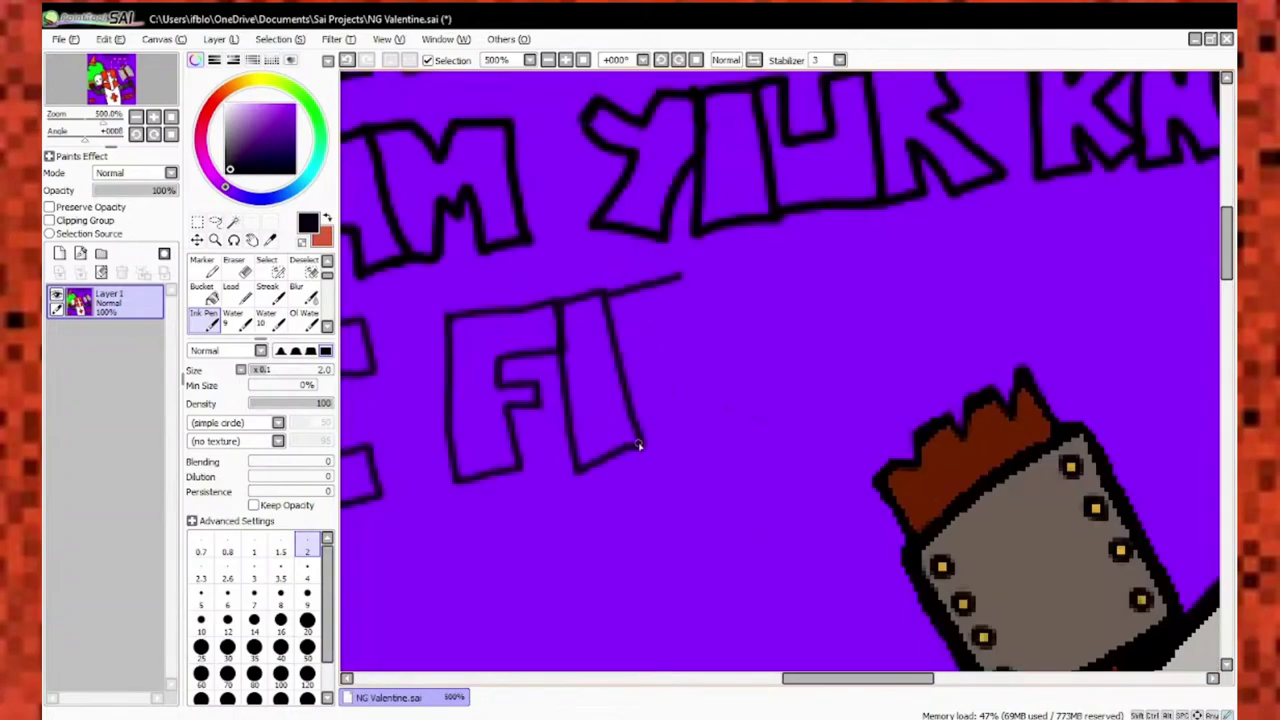
Complete "FIGHT" by outlining the block letters G, H and T at size 2.
scroll(663, 403, down, 2)
scroll(737, 429, up, 3)
scroll(803, 414, down, 1)
drag(700, 515, 811, 489)
scroll(780, 423, up, 1)
drag(780, 423, 823, 423)
scroll(823, 423, down, 3)
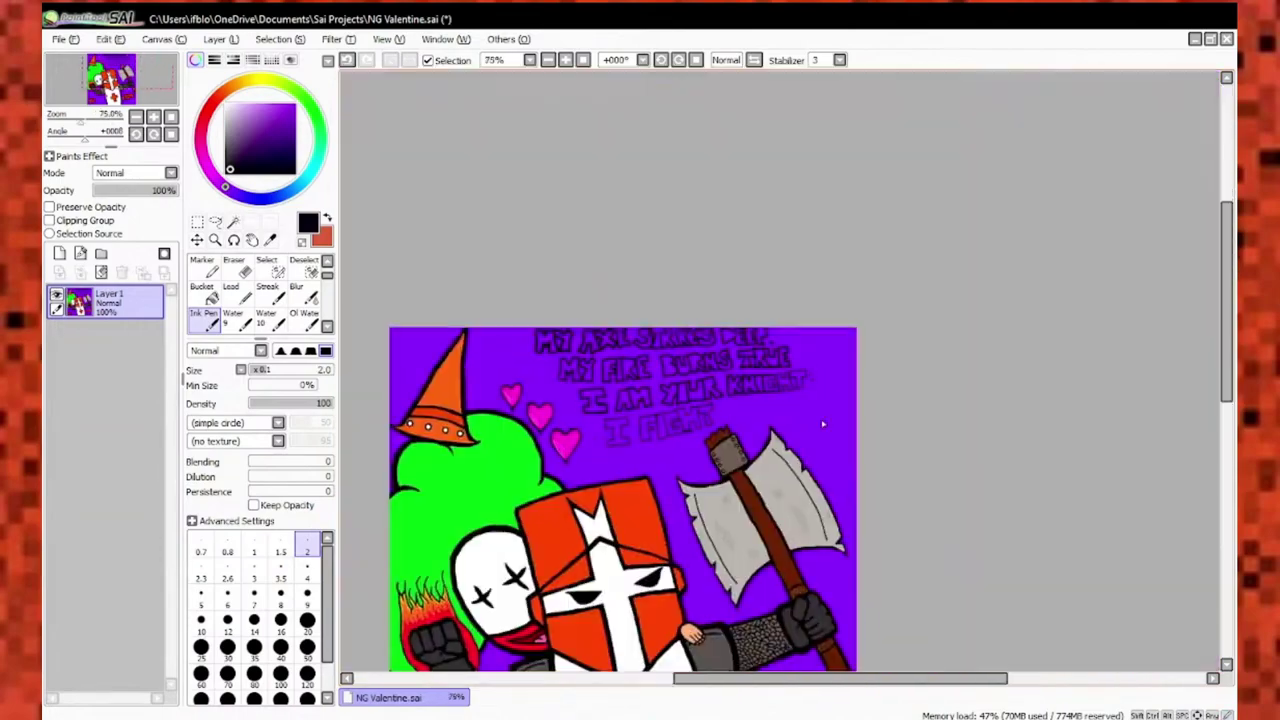
Outline the block-letter word "FOR" after "FIGHT" above the axe handle at size 2, undoing one misplaced stroke.
scroll(720, 345, up, 3)
drag(700, 455, 720, 345)
key(ctrl+z)
scroll(760, 335, down, 2)
scroll(805, 320, up, 2)
scroll(878, 318, down, 2)
scroll(780, 429, up, 2)
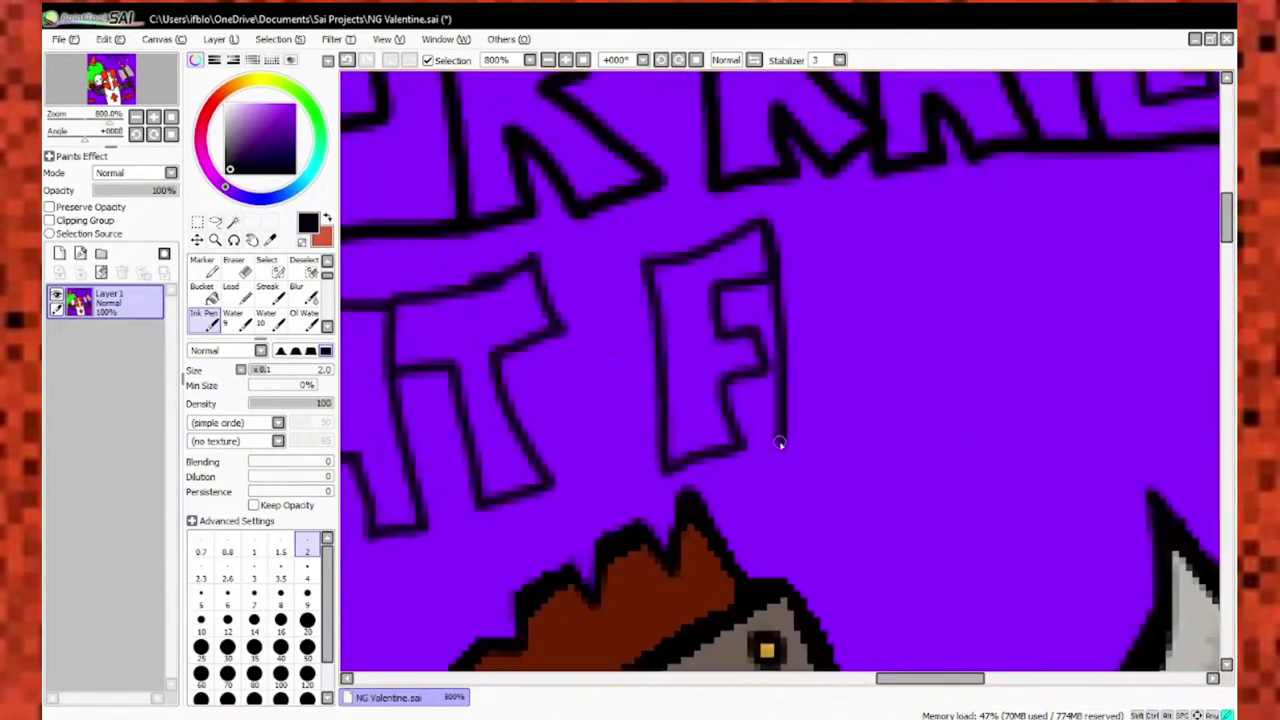
drag(755, 300, 850, 420)
scroll(843, 414, down, 3)
scroll(800, 277, up, 3)
Outline the block-letter word "YOU" at the end of the fourth line at size 2.
scroll(800, 277, down, 1)
scroll(660, 300, up, 1)
drag(641, 293, 662, 335)
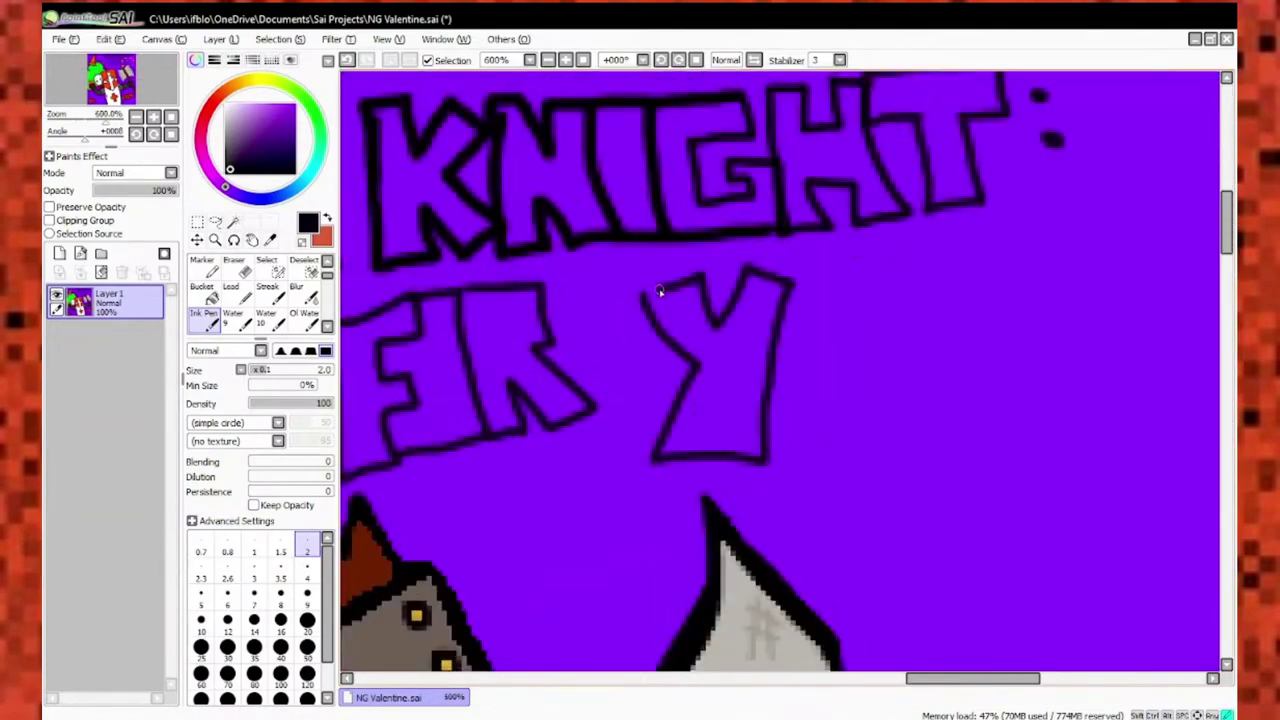
drag(905, 300, 905, 460)
drag(828, 255, 900, 305)
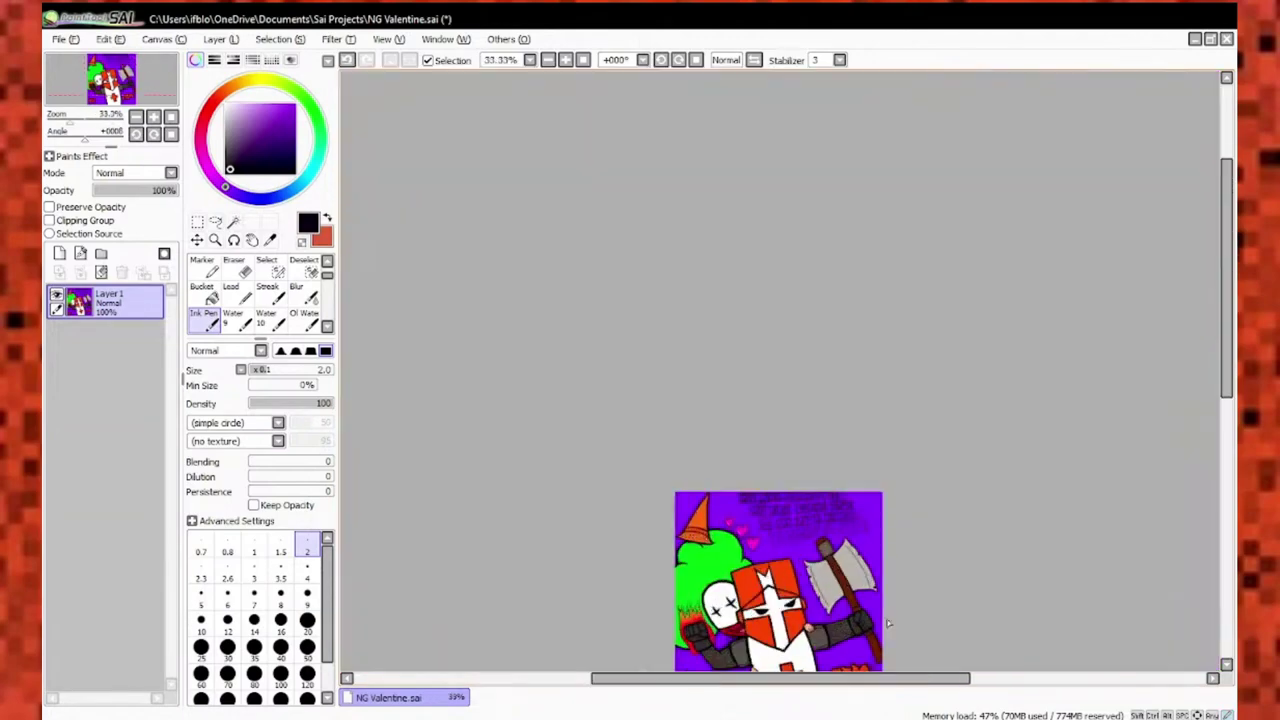
Pick up the artwork's orange-red and fill the letters of "MY" on the first verse line at size 4.
scroll(916, 444, down, 5)
scroll(916, 444, up, 2)
scroll(916, 444, down, 4)
scroll(916, 444, up, 2)
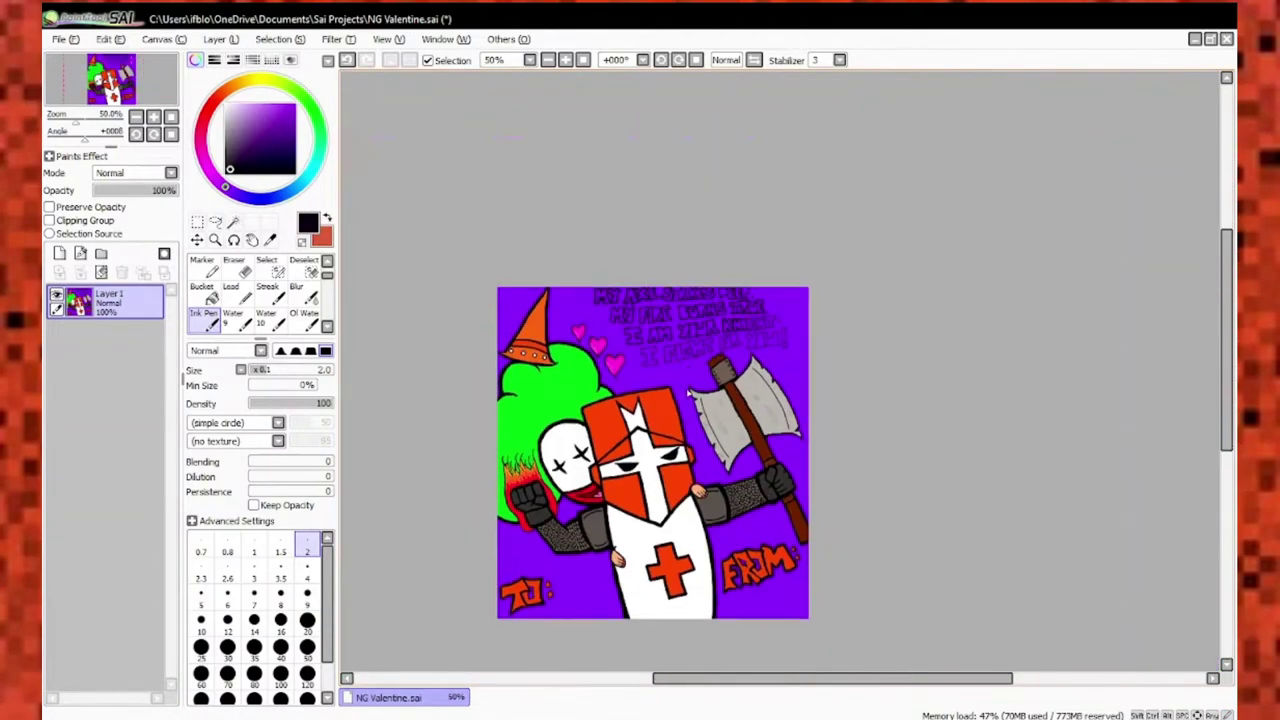
scroll(780, 400, up, 1)
scroll(780, 400, down, 3)
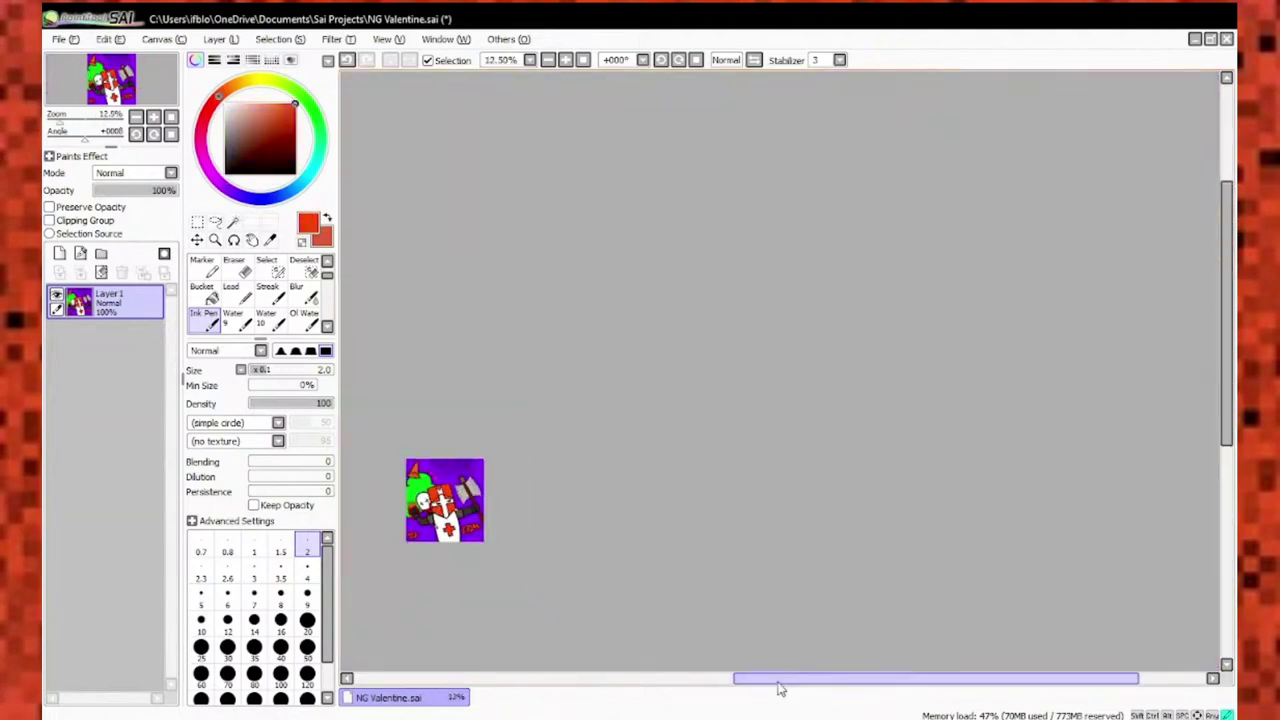
scroll(780, 400, up, 6)
click(307, 572)
scroll(550, 440, up, 2)
mouse_move(510, 330)
mouse_down()
mouse_move(650, 505)
mouse_move(563, 548)
mouse_up()
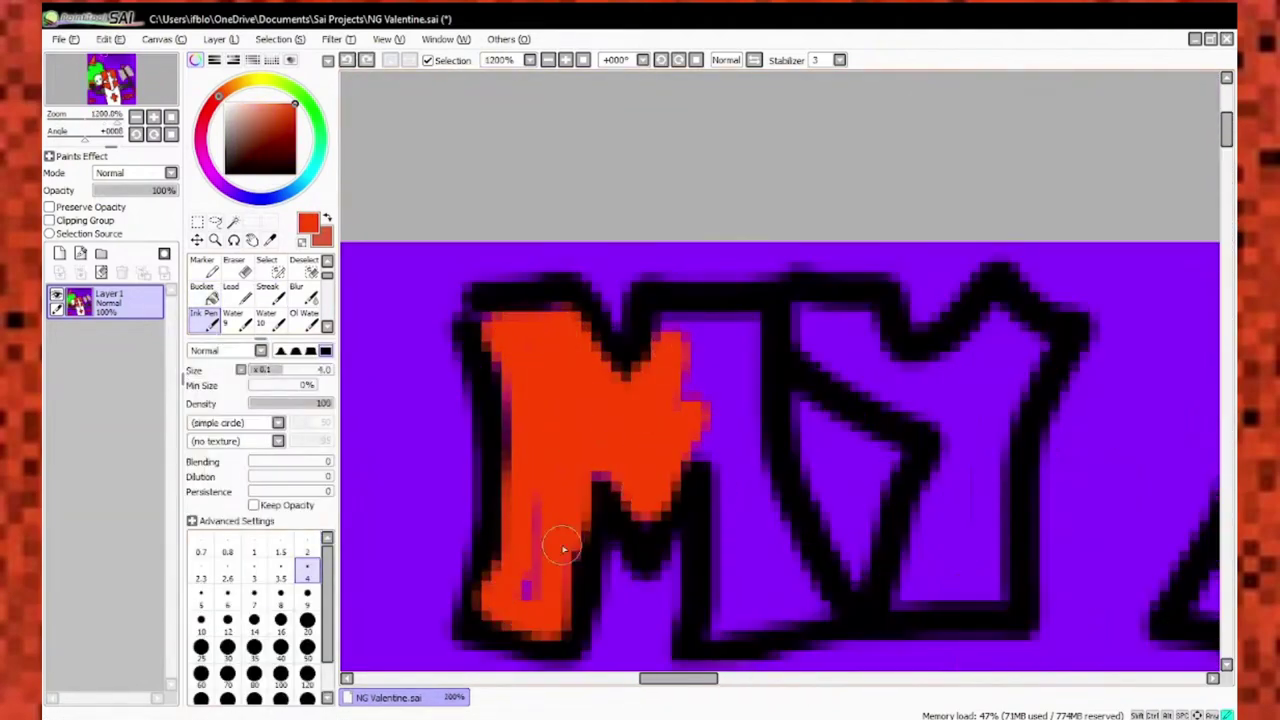
scroll(758, 518, up, 1)
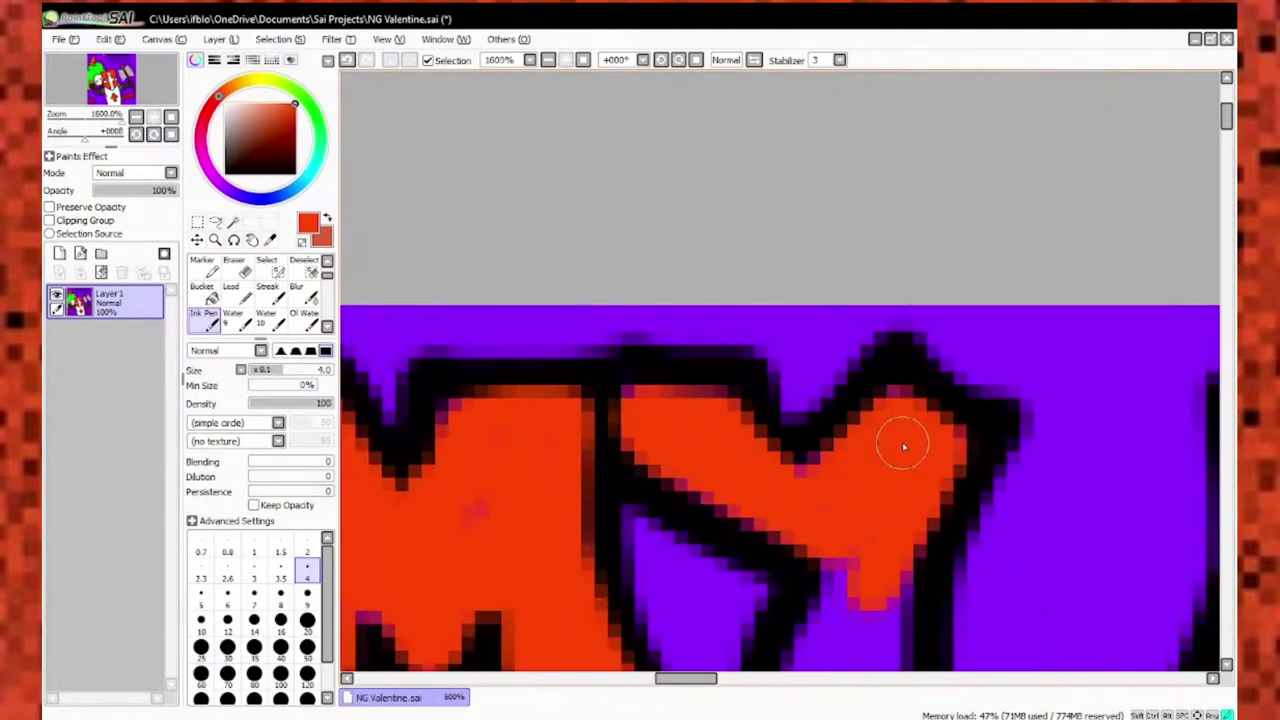
scroll(904, 447, down, 2)
scroll(757, 557, down, 3)
Fill the A and X of "AXE" with orange-red at size 4.
scroll(700, 500, up, 4)
drag(700, 440, 640, 600)
scroll(757, 337, up, 1)
drag(670, 238, 834, 636)
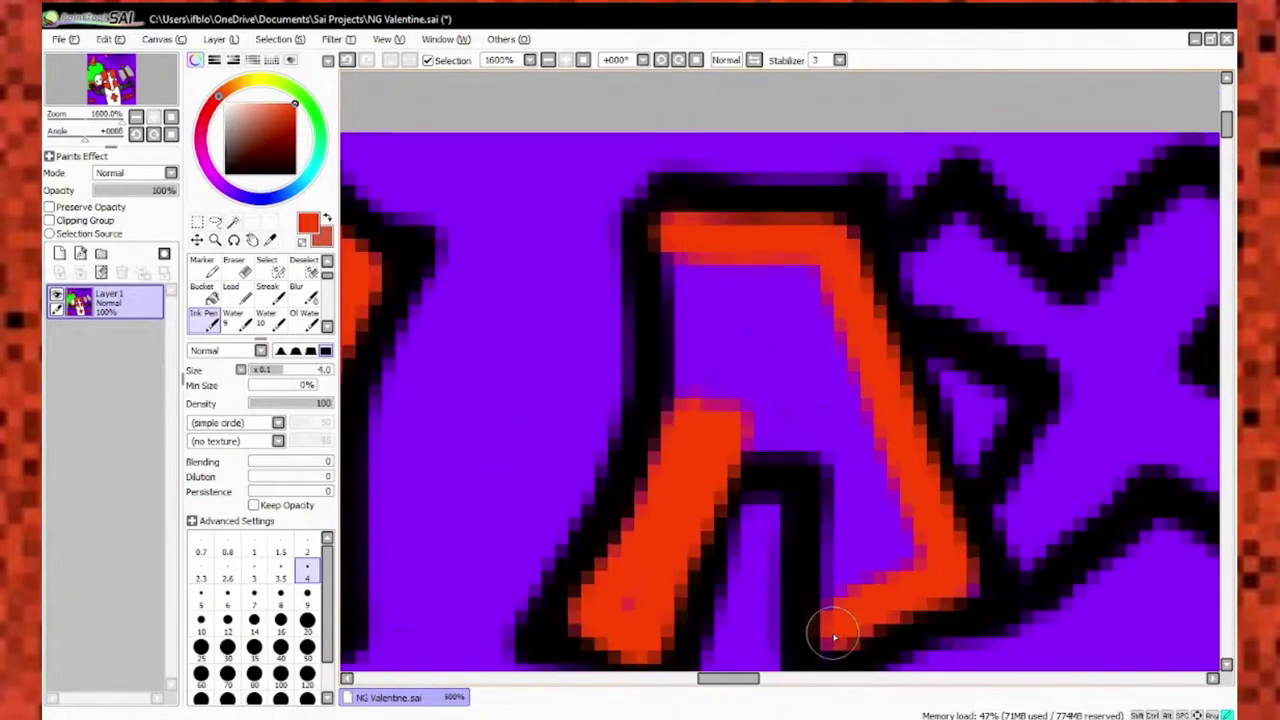
drag(836, 378, 546, 423)
drag(643, 143, 814, 271)
mouse_move(700, 180)
mouse_down()
mouse_move(829, 257)
mouse_move(844, 362)
mouse_up()
drag(820, 480, 957, 546)
Finish filling "AXE" on the first verse line with orange-red at size 4, through to the E.
scroll(956, 546, down, 2)
scroll(786, 343, up, 2)
drag(740, 175, 781, 481)
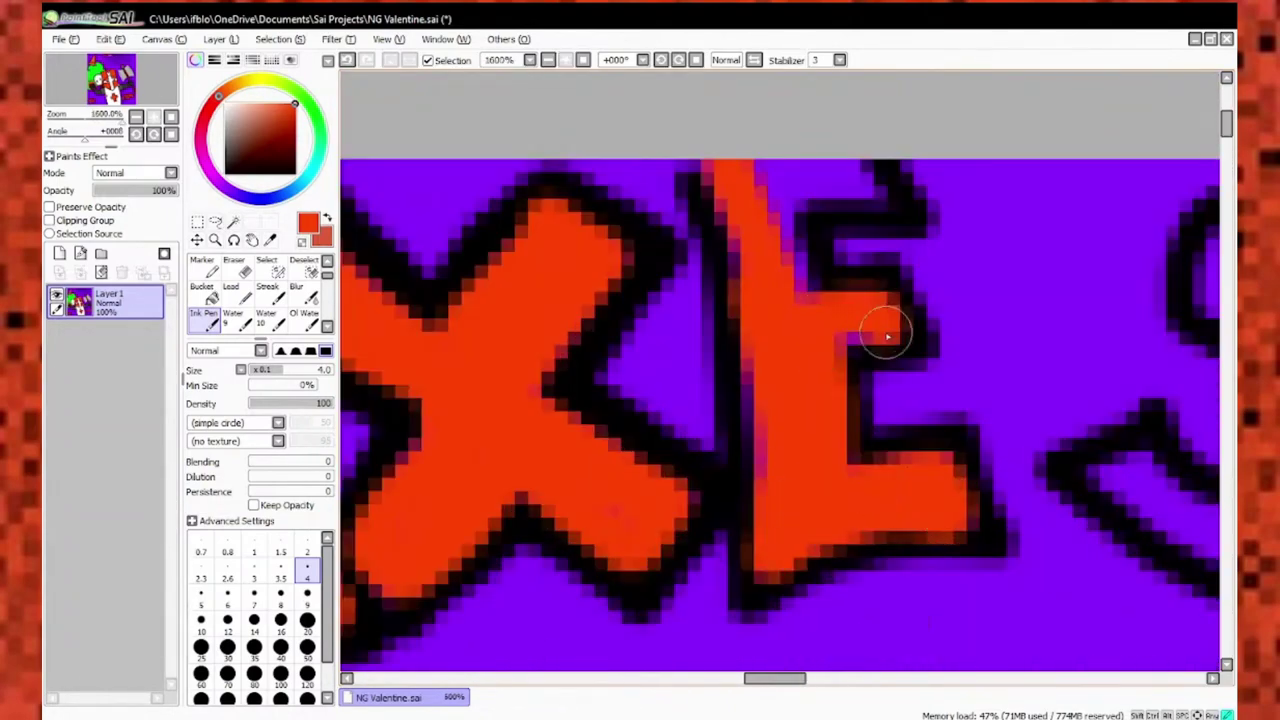
Fill the first S and the T of "STRIKES" with orange-red at size 4.
scroll(887, 337, down, 2)
scroll(860, 330, up, 2)
drag(895, 262, 628, 330)
scroll(904, 385, down, 2)
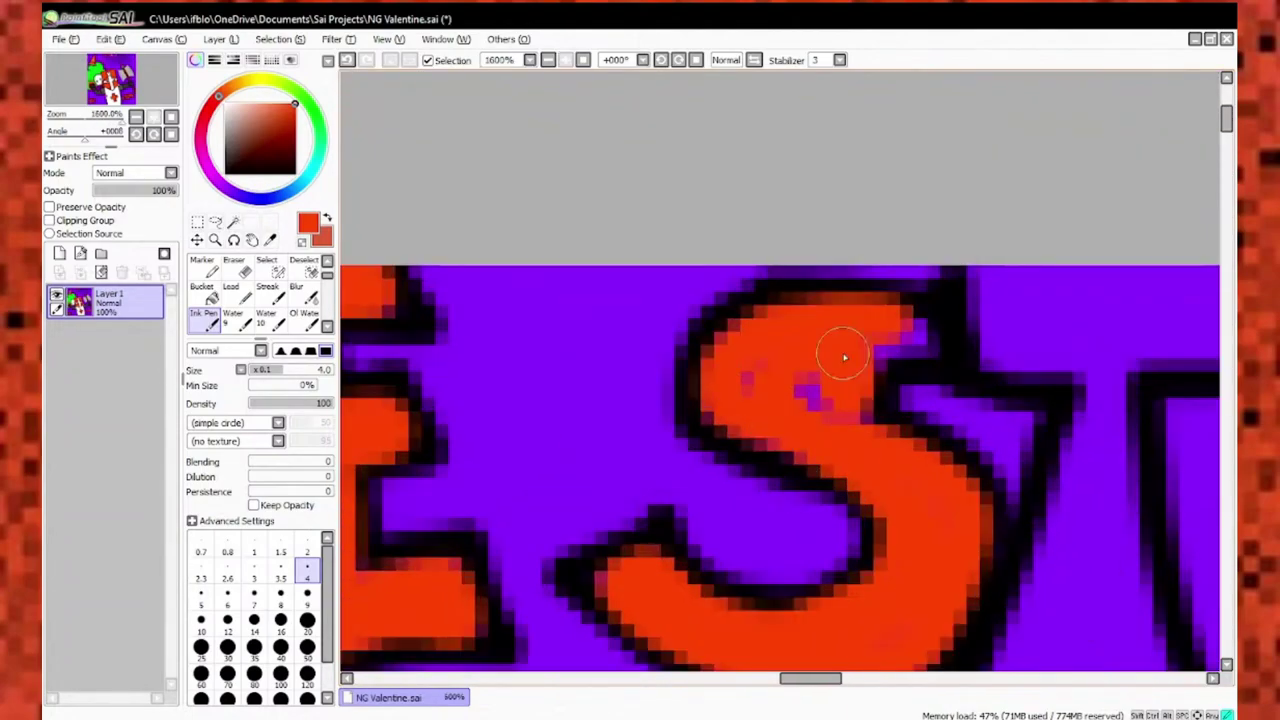
scroll(843, 349, up, 2)
drag(766, 325, 771, 397)
scroll(980, 327, down, 1)
drag(850, 290, 909, 491)
scroll(883, 457, down, 1)
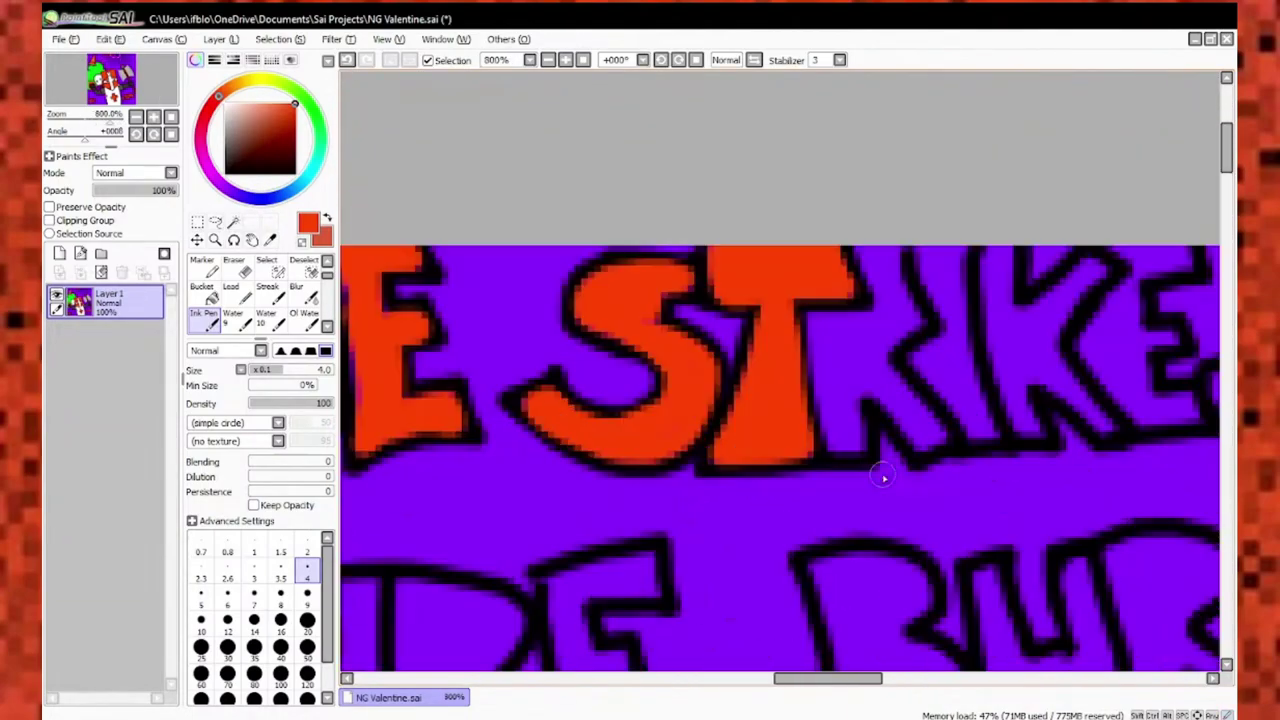
Fill the R and I of "STRIKES" with orange-red at size 4 and start on the K.
scroll(883, 457, up, 2)
scroll(883, 402, down, 1)
scroll(800, 357, down, 1)
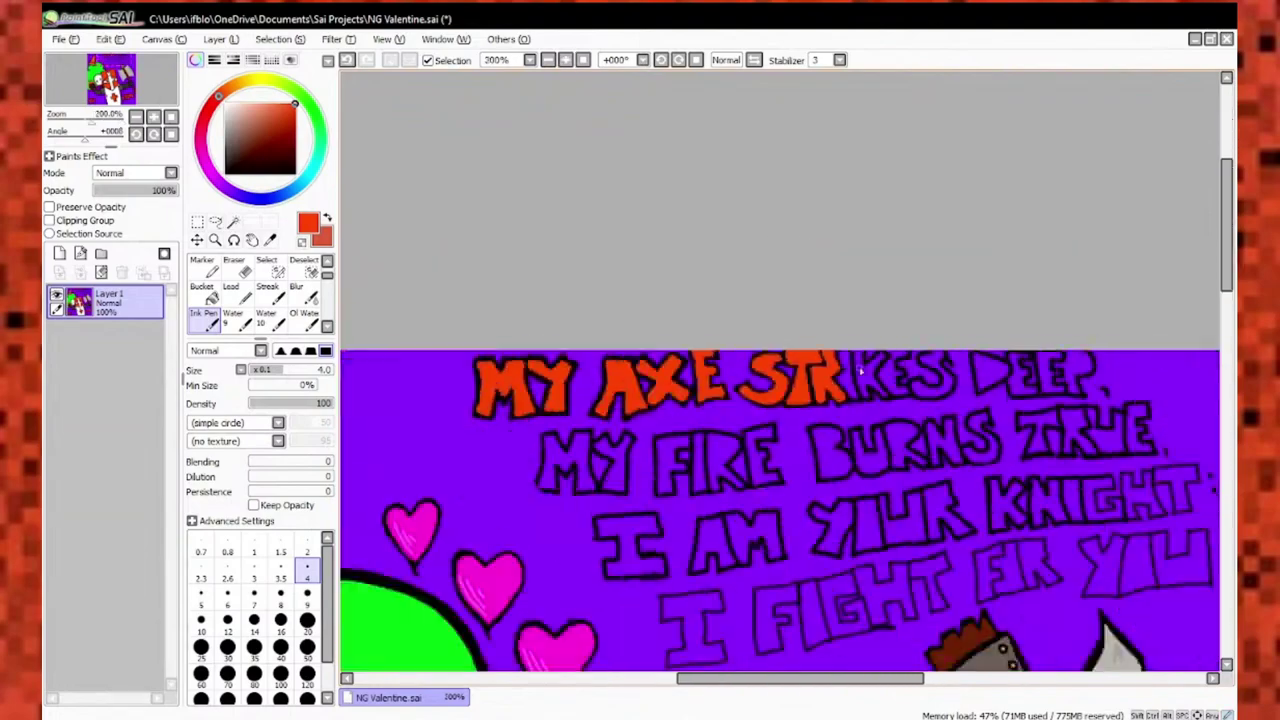
scroll(800, 357, up, 2)
drag(772, 205, 769, 377)
scroll(932, 569, down, 2)
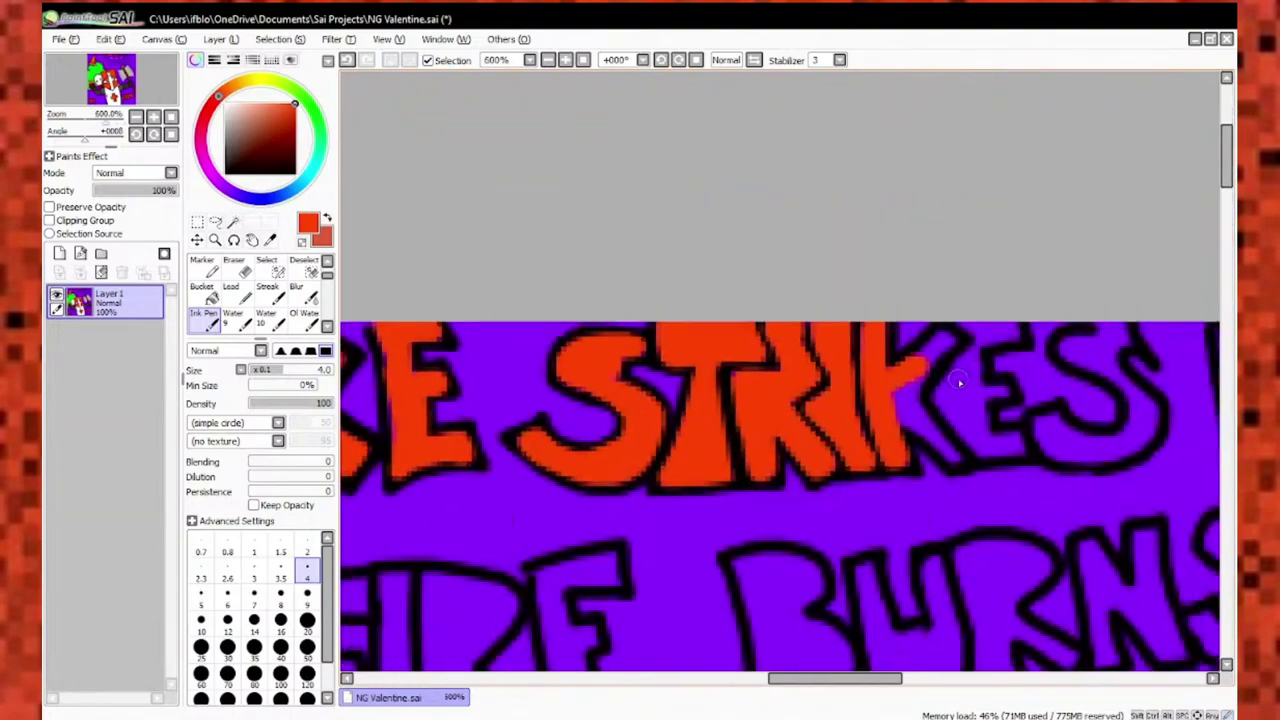
Fill the rest of the K and the E and final S of "STRIKES" with orange-red.
scroll(790, 450, up, 2)
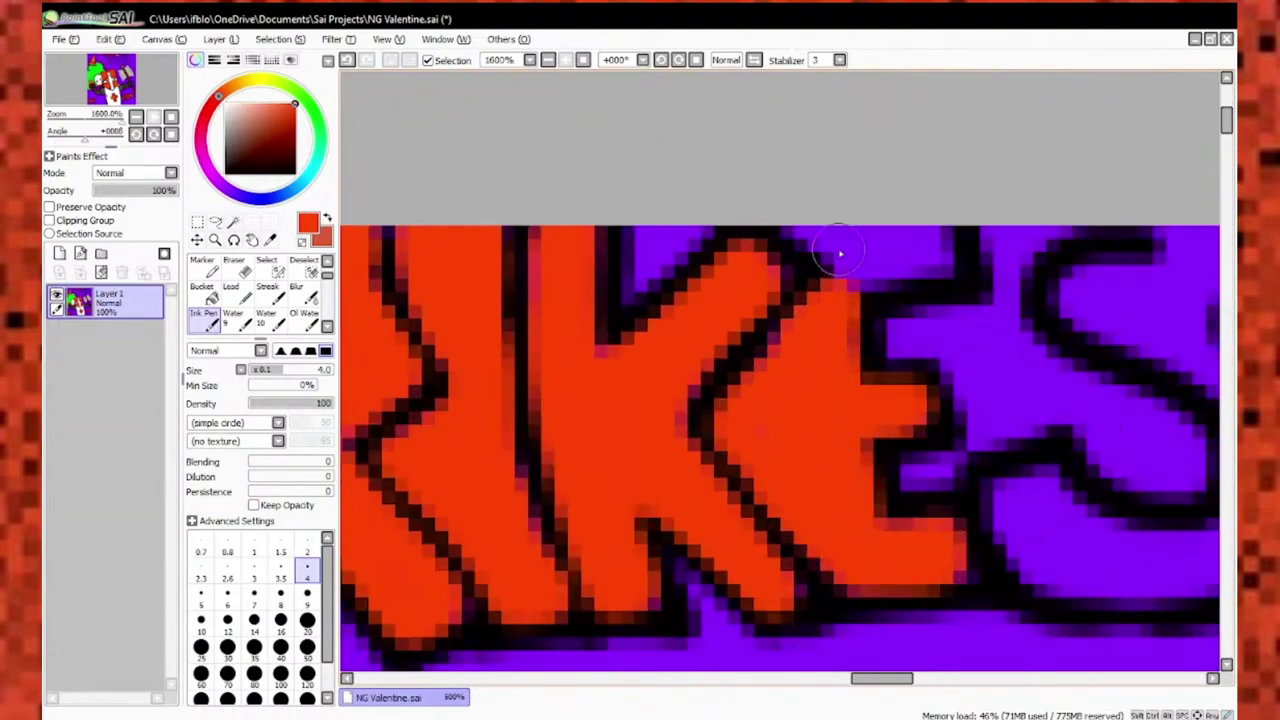
scroll(840, 254, down, 2)
scroll(929, 409, up, 2)
drag(929, 409, 966, 366)
scroll(919, 338, down, 1)
scroll(919, 338, up, 1)
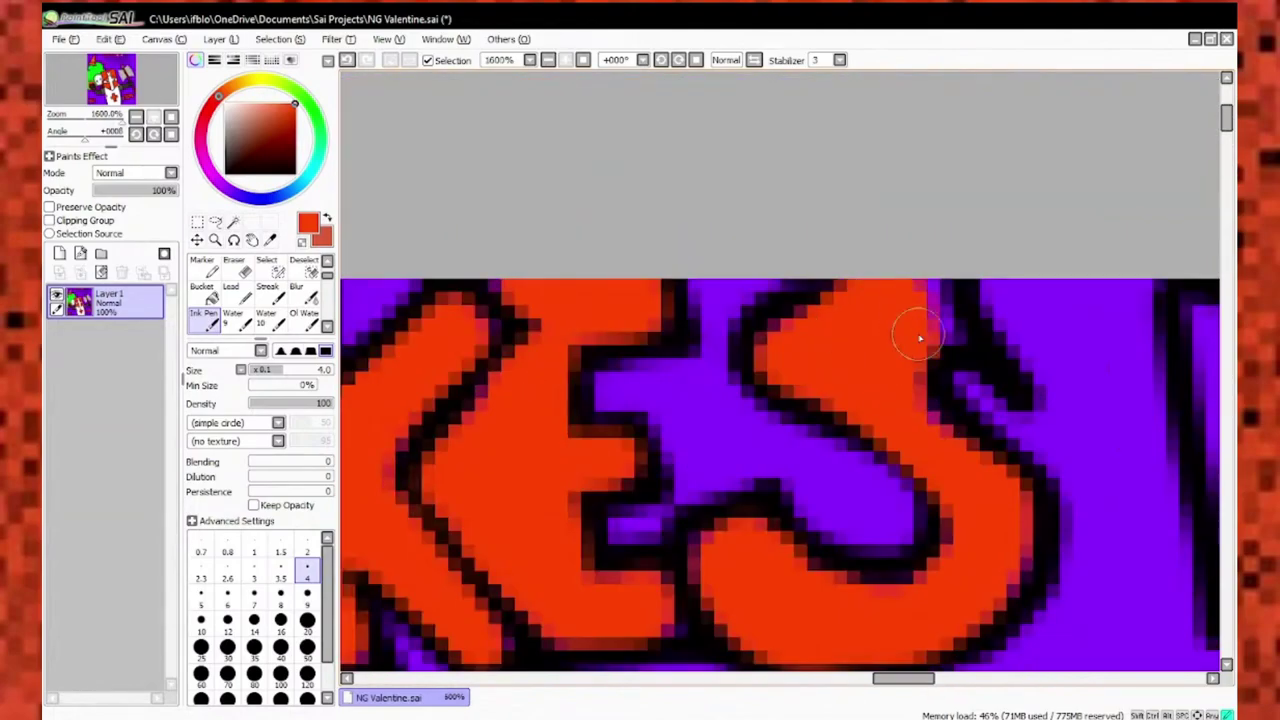
Fill the D and both E letters of "DEEP" with orange-red at size 4.
scroll(919, 338, down, 2)
scroll(797, 391, up, 1)
scroll(769, 217, down, 3)
scroll(862, 404, up, 4)
drag(900, 255, 862, 404)
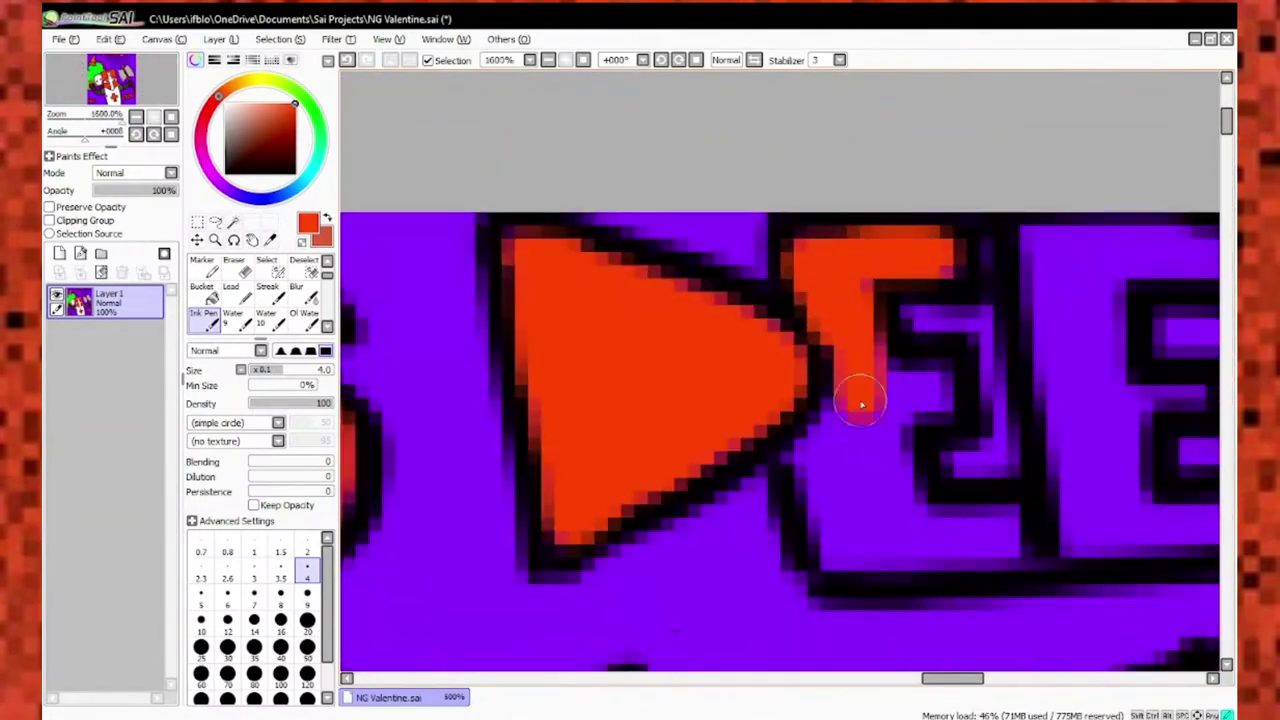
scroll(936, 403, down, 1)
scroll(880, 380, up, 1)
drag(812, 180, 835, 362)
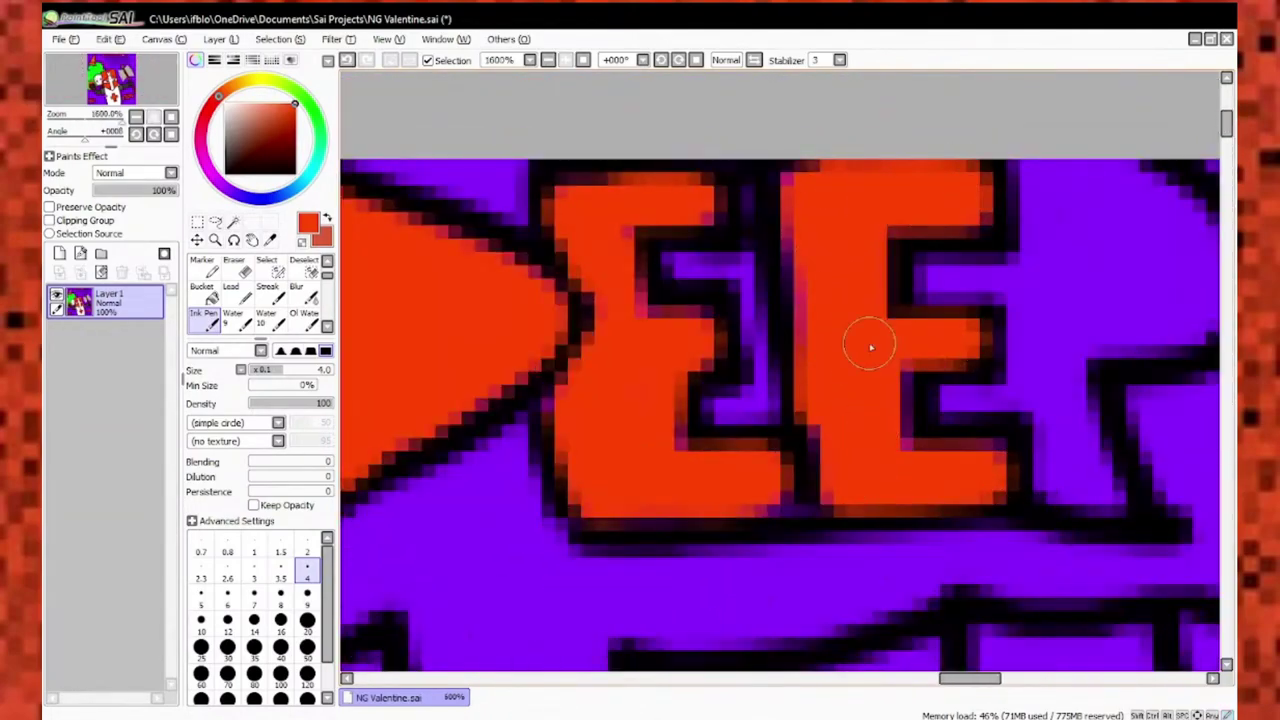
Fill the P of "DEEP" with orange-red to complete the first verse line.
scroll(870, 345, down, 1)
drag(910, 485, 895, 330)
scroll(842, 317, down, 1)
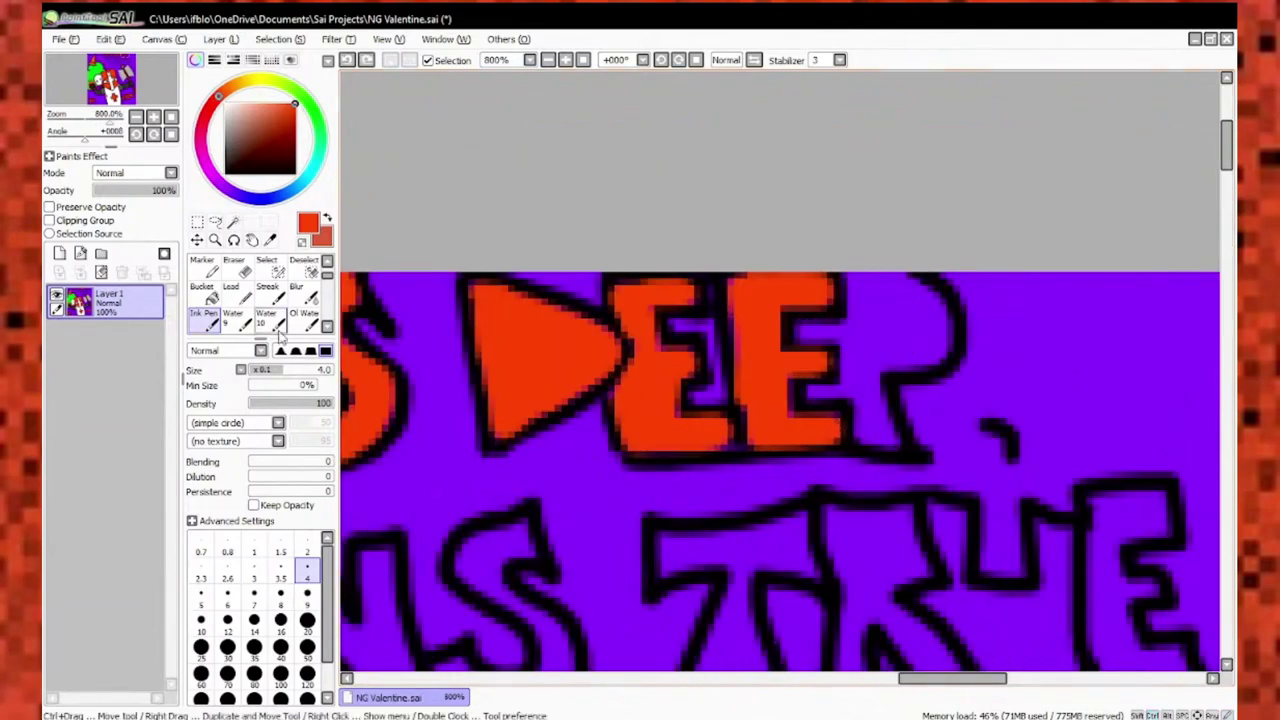
click(307, 552)
scroll(838, 487, up, 1)
alt+click(838, 487)
scroll(923, 551, down, 1)
Fill the letters of "MY" on the second verse line with orange-red at size 4.
scroll(686, 449, down, 3)
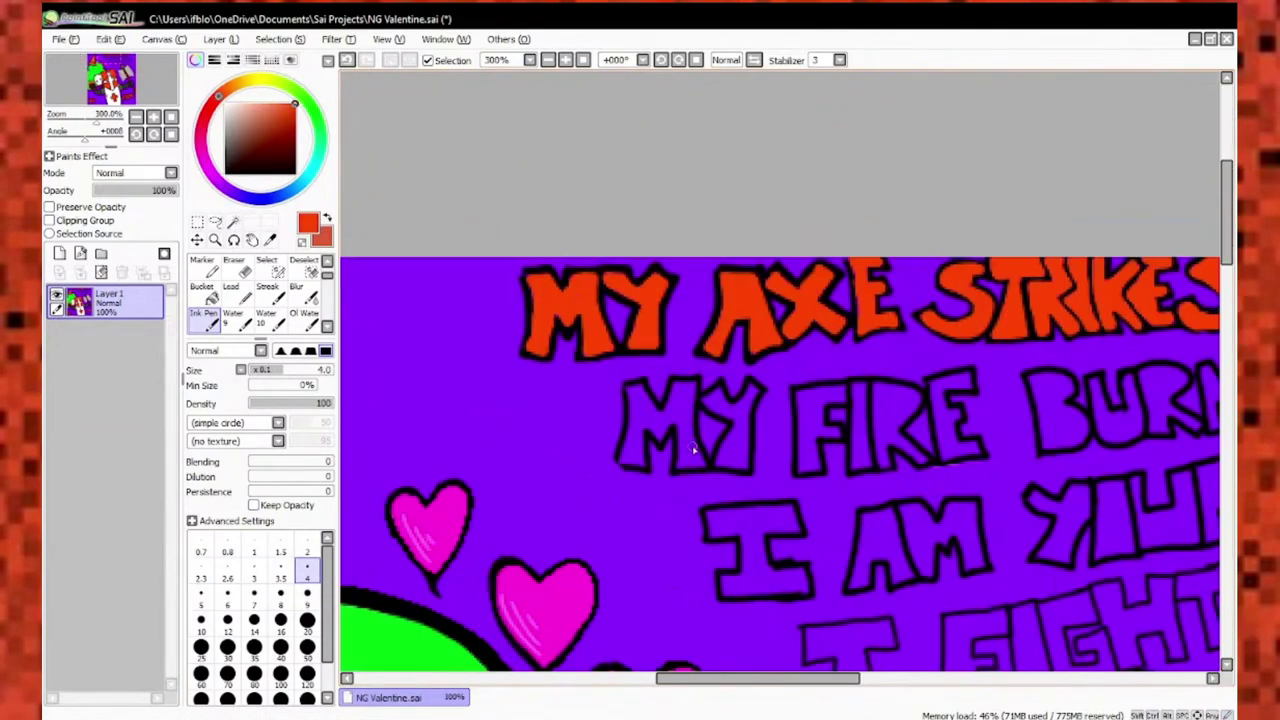
scroll(686, 449, up, 3)
drag(620, 165, 666, 459)
drag(868, 152, 651, 234)
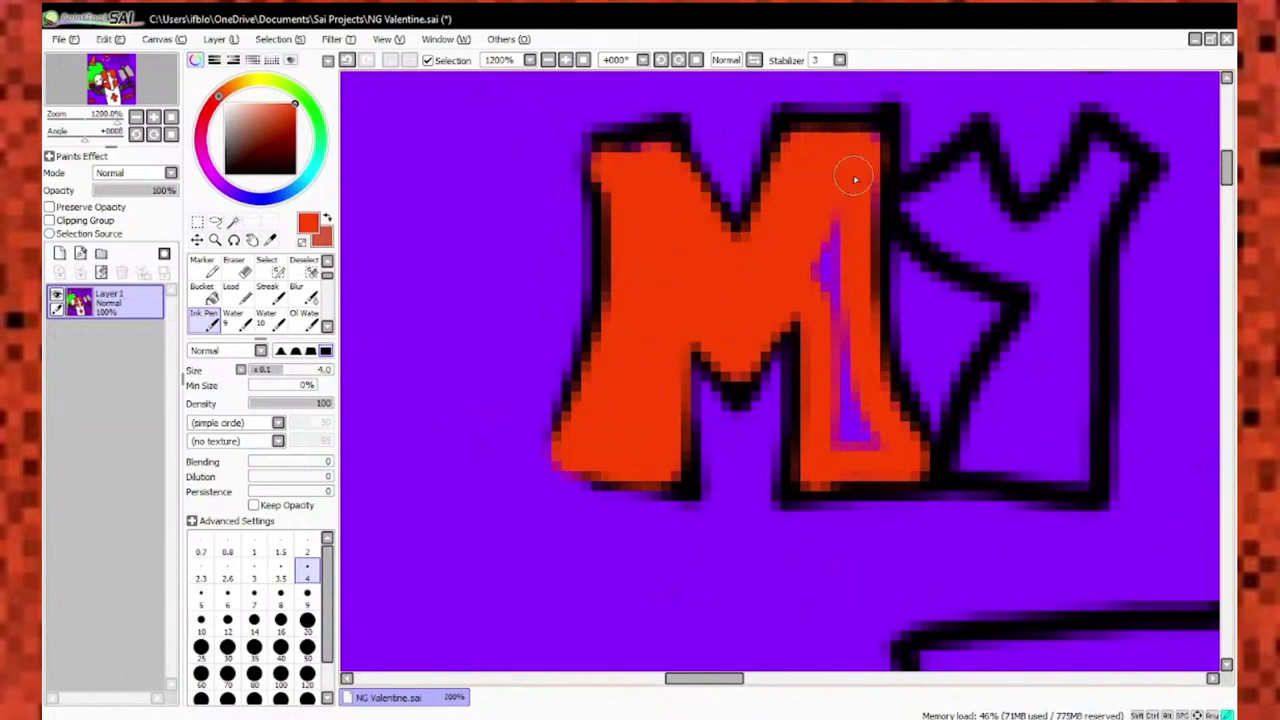
scroll(855, 179, up, 1)
click(797, 255)
scroll(905, 347, down, 1)
drag(890, 470, 900, 509)
scroll(771, 266, up, 1)
Fill the letters of "FIRE" on the second verse line with orange-red at size 4.
drag(786, 171, 771, 266)
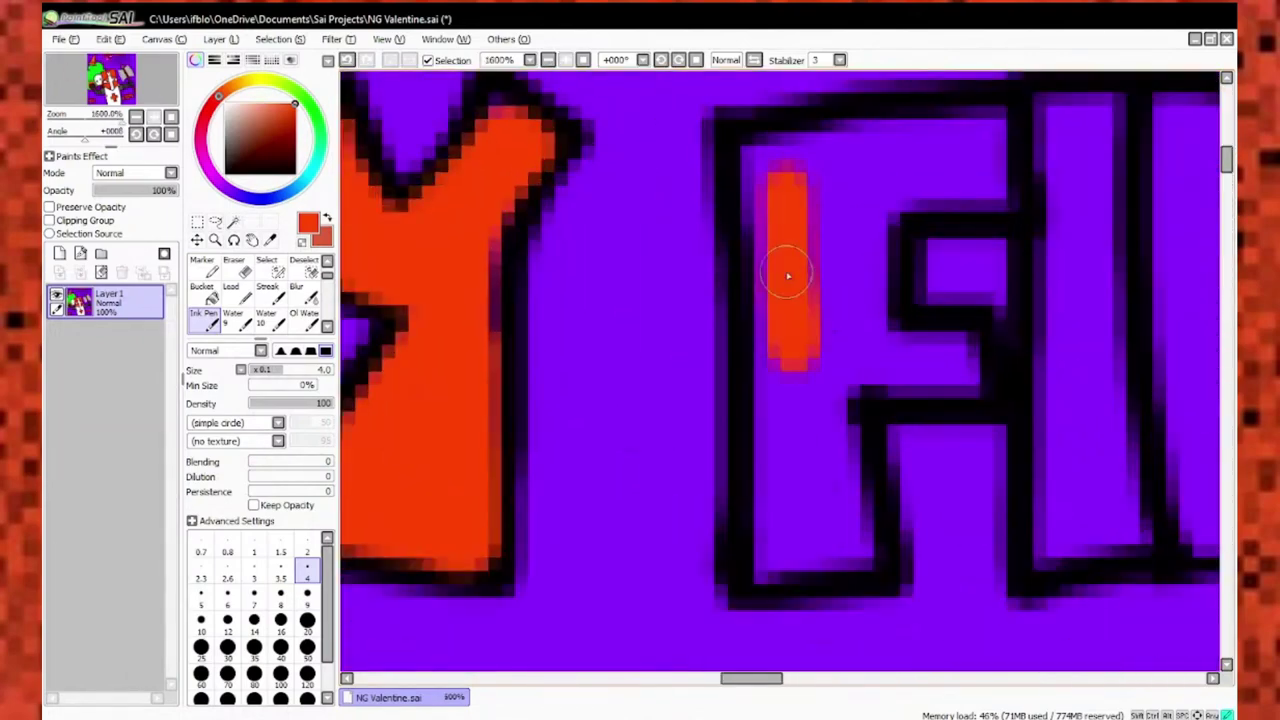
mouse_move(760, 140)
mouse_down()
mouse_move(749, 263)
mouse_move(836, 280)
mouse_up()
scroll(836, 280, down, 2)
drag(726, 209, 748, 461)
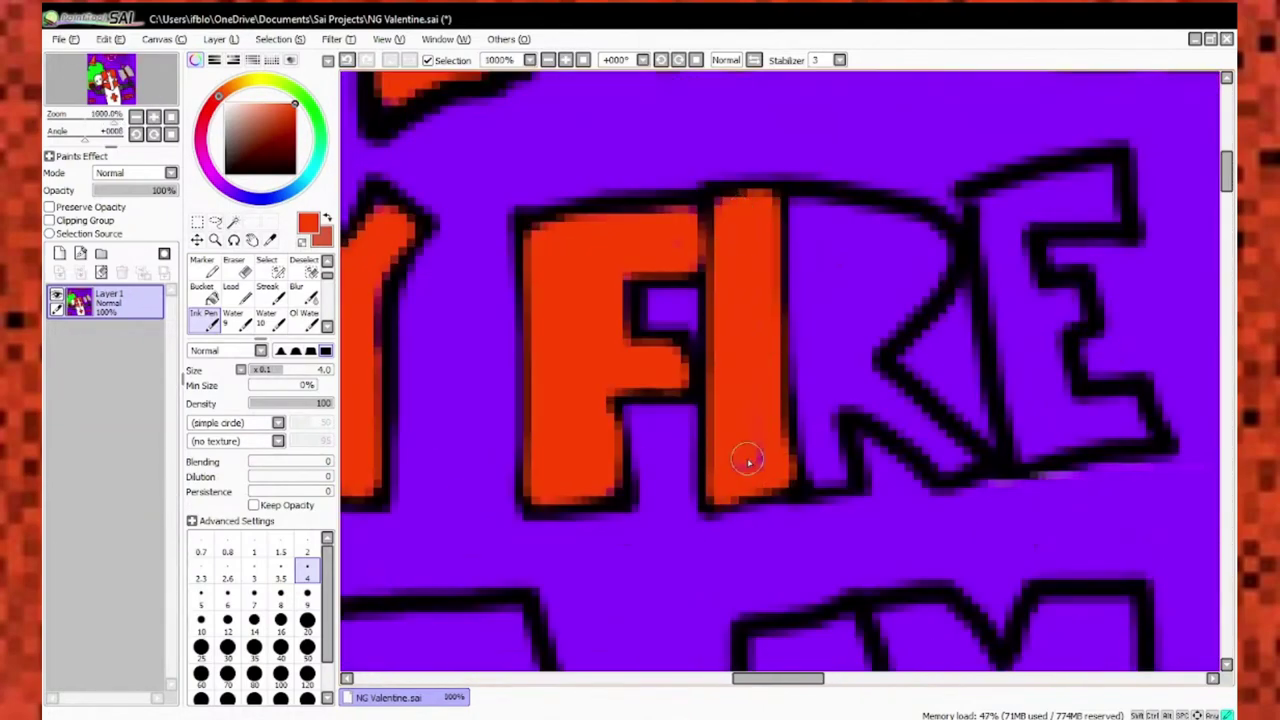
drag(802, 387, 880, 262)
scroll(880, 262, down, 6)
scroll(860, 280, up, 7)
drag(795, 280, 928, 283)
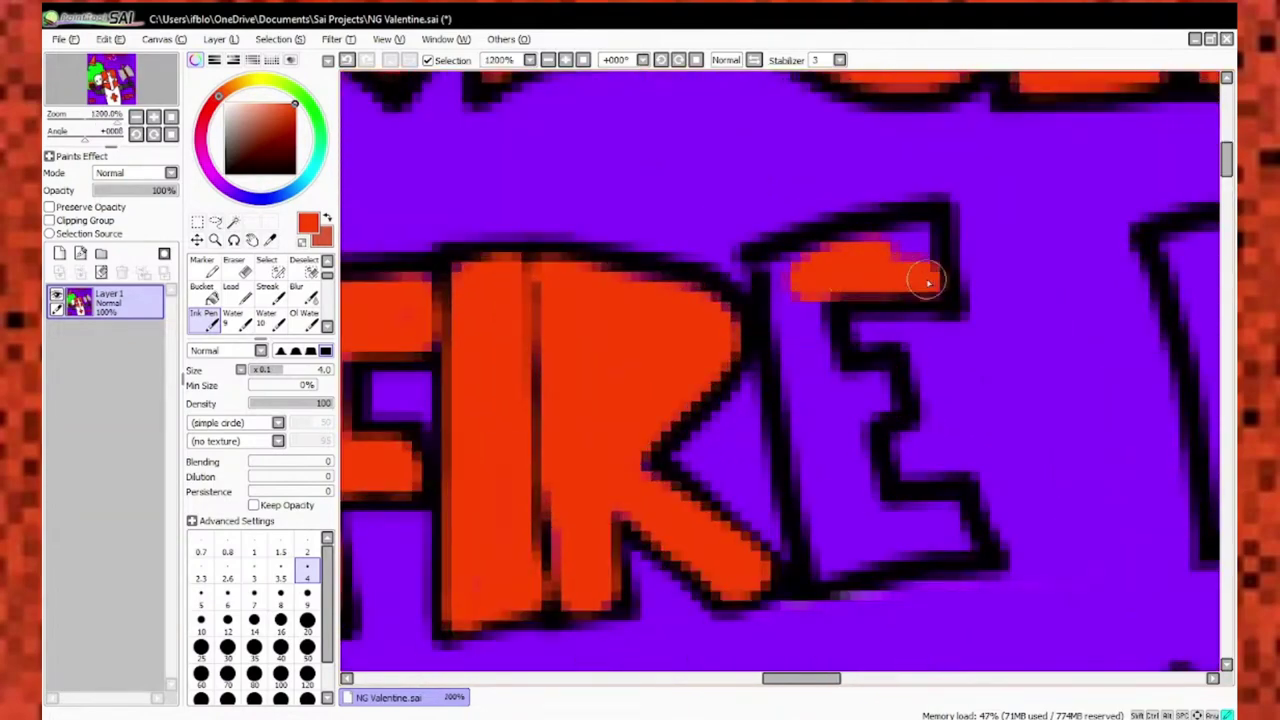
drag(845, 555, 812, 327)
Fill the letters of "BURNS" on the second verse line with orange-red at size 4.
scroll(772, 436, up, 6)
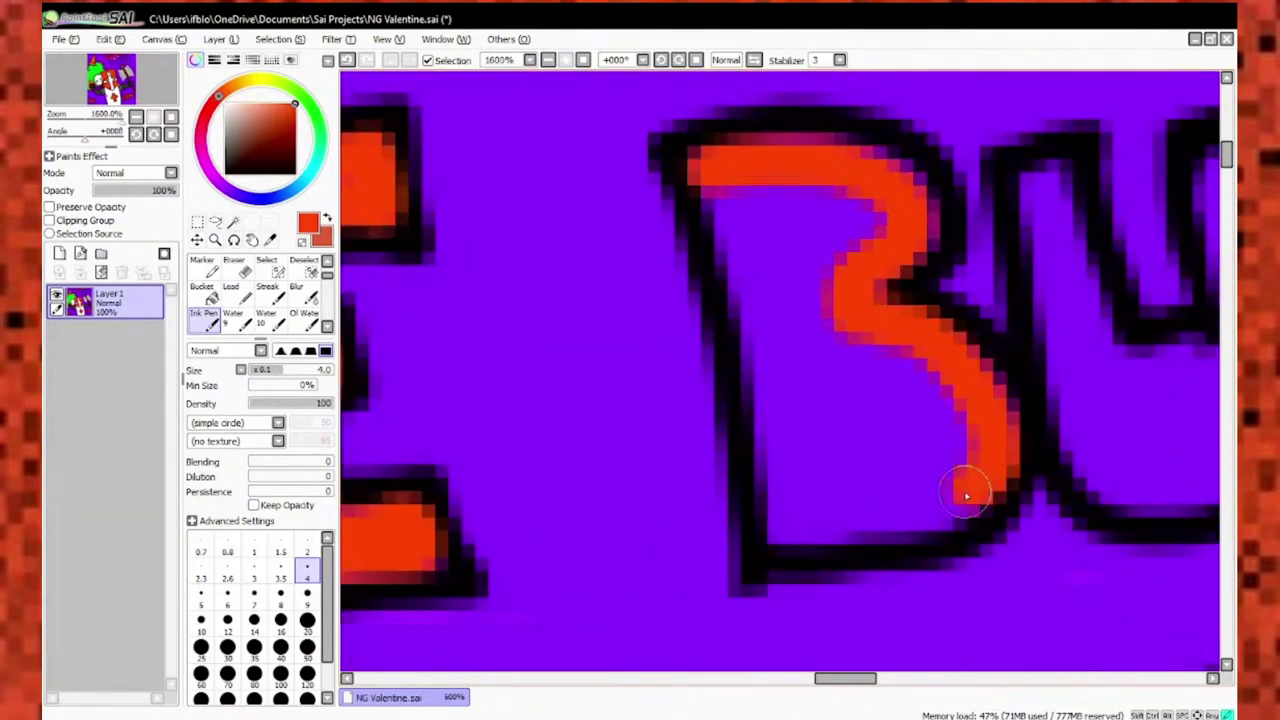
drag(966, 486, 969, 410)
scroll(864, 180, down, 10)
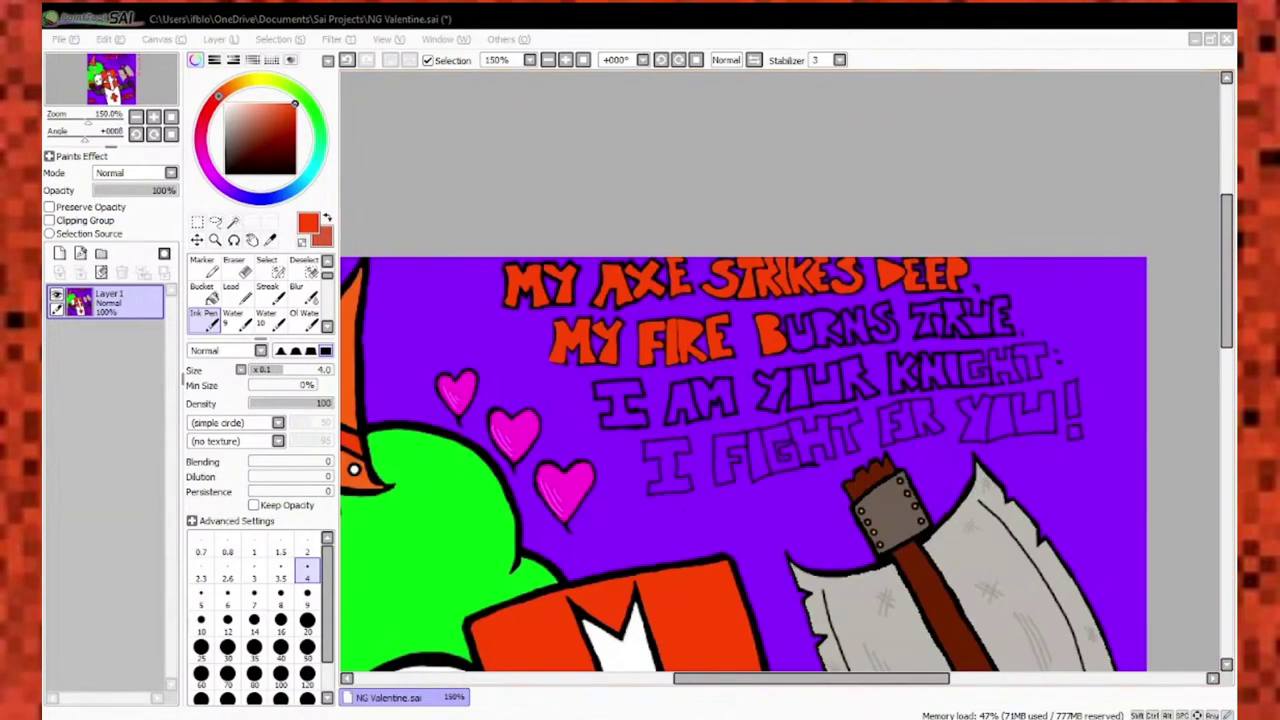
scroll(800, 328, up, 6)
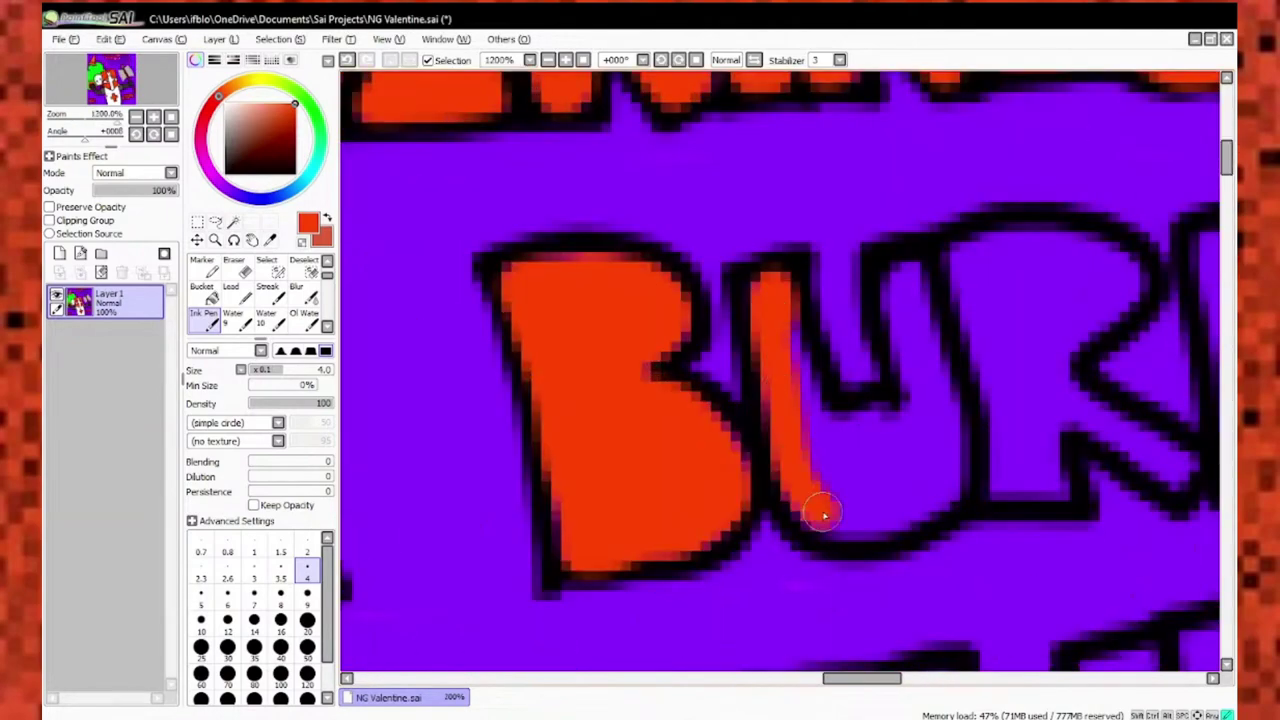
mouse_move(820, 509)
mouse_down()
mouse_move(945, 473)
mouse_move(909, 348)
mouse_move(916, 426)
mouse_move(785, 323)
mouse_up()
mouse_move(714, 243)
mouse_down()
mouse_move(863, 403)
mouse_move(855, 524)
mouse_move(881, 301)
mouse_move(840, 423)
mouse_up()
mouse_move(775, 260)
mouse_down()
mouse_move(782, 425)
mouse_move(950, 495)
mouse_up()
drag(950, 495, 893, 254)
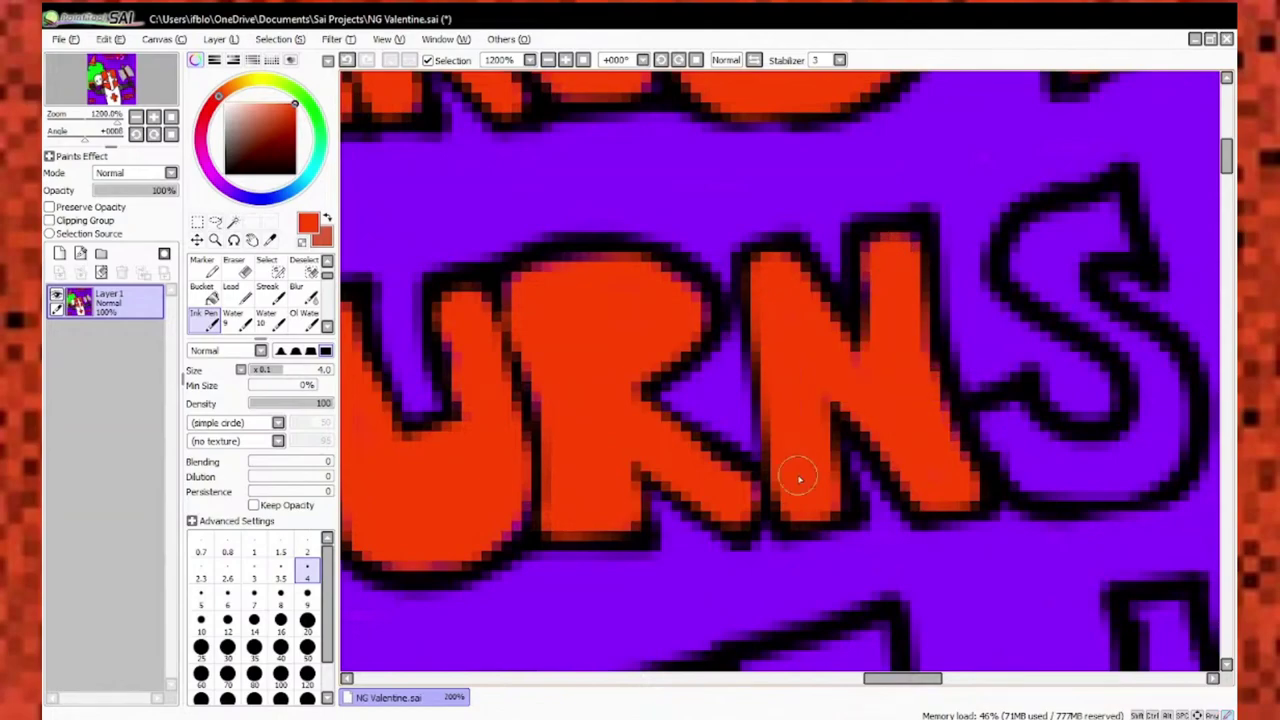
mouse_move(800, 478)
mouse_down()
mouse_move(786, 414)
mouse_move(929, 409)
mouse_move(880, 371)
mouse_move(833, 272)
mouse_move(800, 490)
mouse_up()
scroll(880, 371, up, 1)
scroll(751, 329, down, 2)
Fill the letters of "TRUE" with orange-red at size 4, touching up the U's outline in black at size 2.
mouse_move(751, 329)
mouse_down()
mouse_move(802, 411)
mouse_move(770, 470)
mouse_move(741, 456)
mouse_move(798, 329)
mouse_move(770, 449)
mouse_move(969, 556)
mouse_move(800, 450)
mouse_move(923, 337)
mouse_up()
scroll(797, 323, up, 1)
scroll(770, 450, down, 1)
key(x)
scroll(708, 363, up, 1)
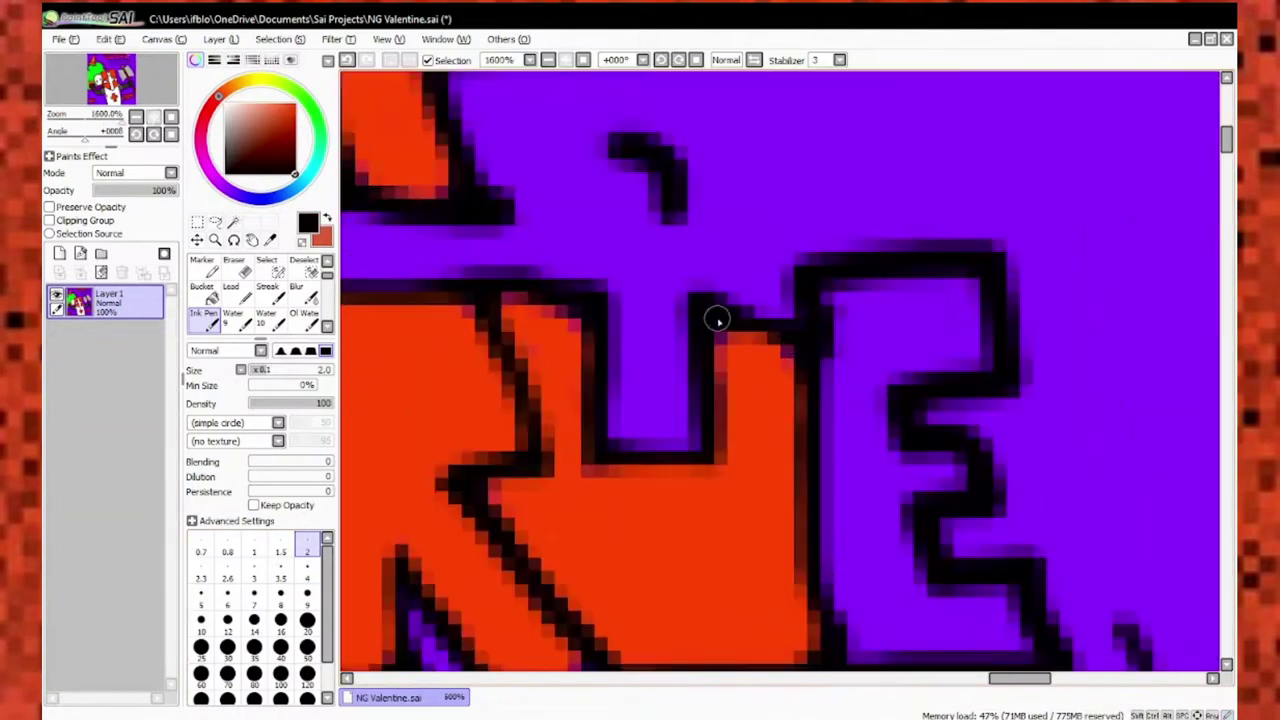
key(x)
scroll(717, 320, down, 2)
scroll(837, 346, up, 2)
mouse_move(800, 375)
mouse_down()
mouse_move(737, 463)
mouse_move(758, 487)
mouse_up()
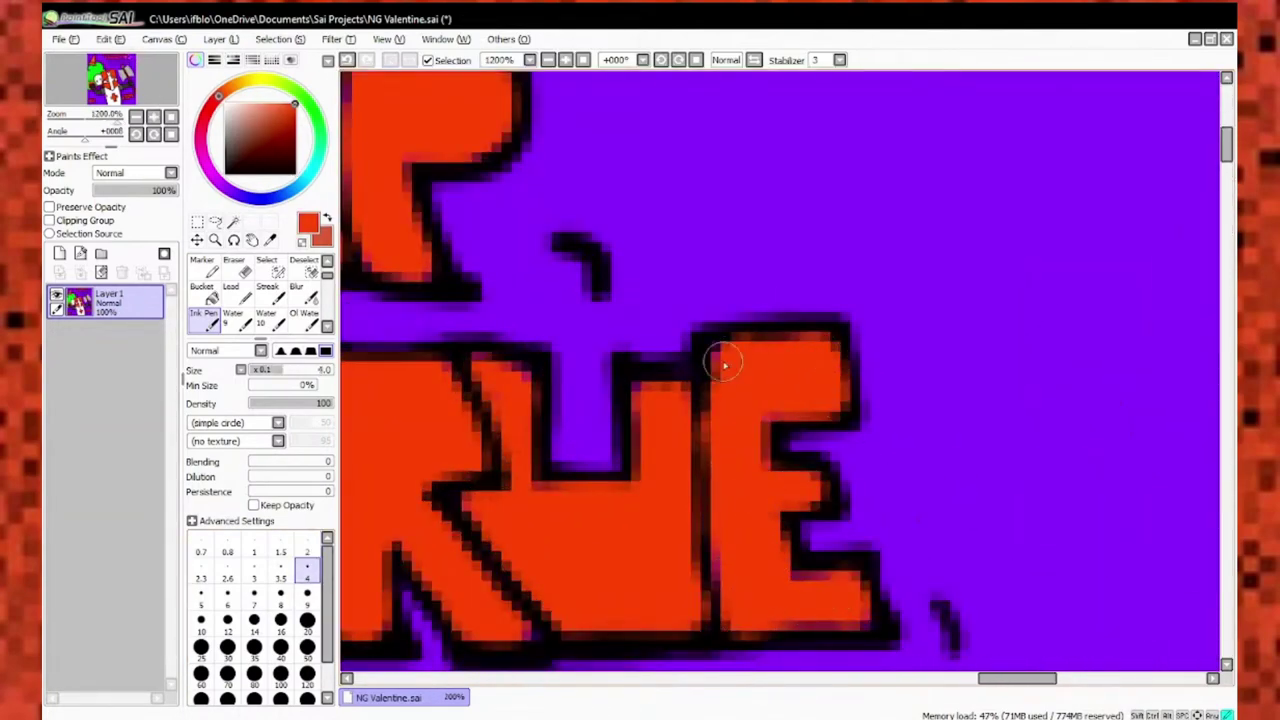
Fill the letter "I" that starts the third verse line with orange-red at size 4.
scroll(617, 578, down, 5)
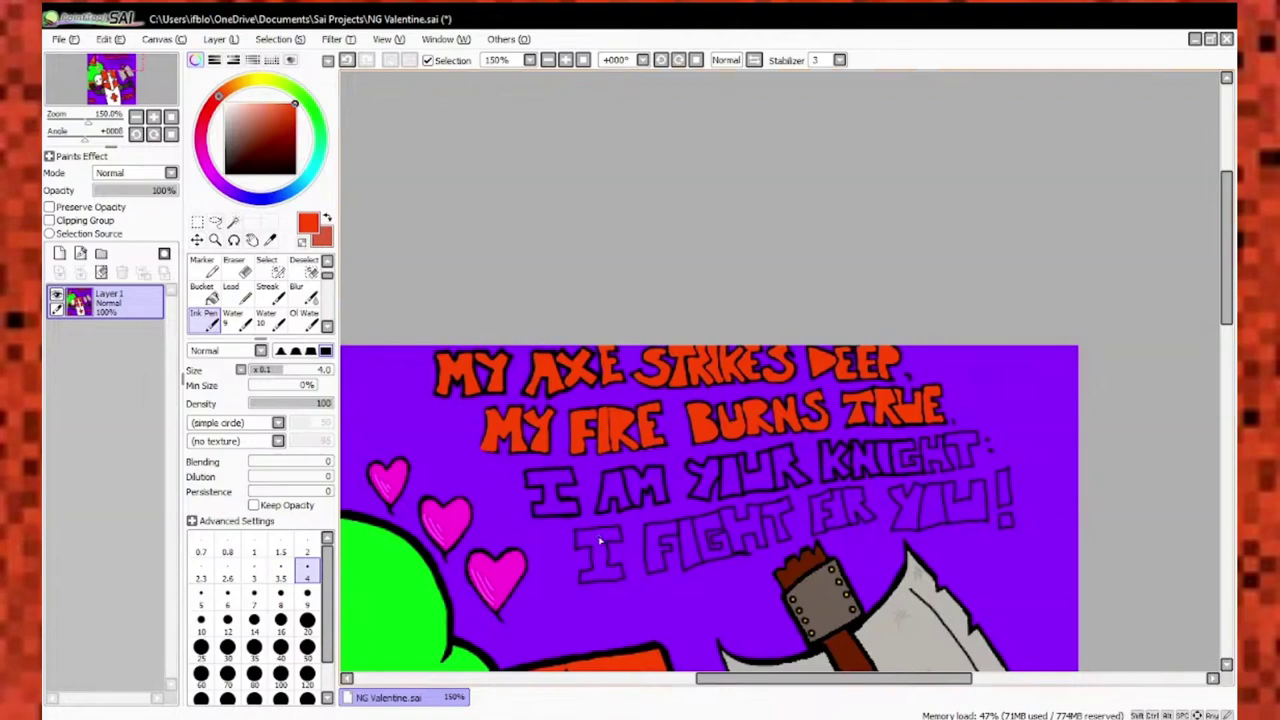
scroll(600, 541, up, 5)
mouse_move(550, 372)
mouse_down()
mouse_move(471, 408)
mouse_move(749, 363)
mouse_move(633, 491)
mouse_up()
scroll(633, 491, down, 3)
mouse_move(630, 300)
mouse_down()
mouse_move(606, 414)
mouse_move(663, 371)
mouse_up()
Fill the letters of "AM" on the third verse line with orange-red at size 4.
scroll(663, 371, right, 5)
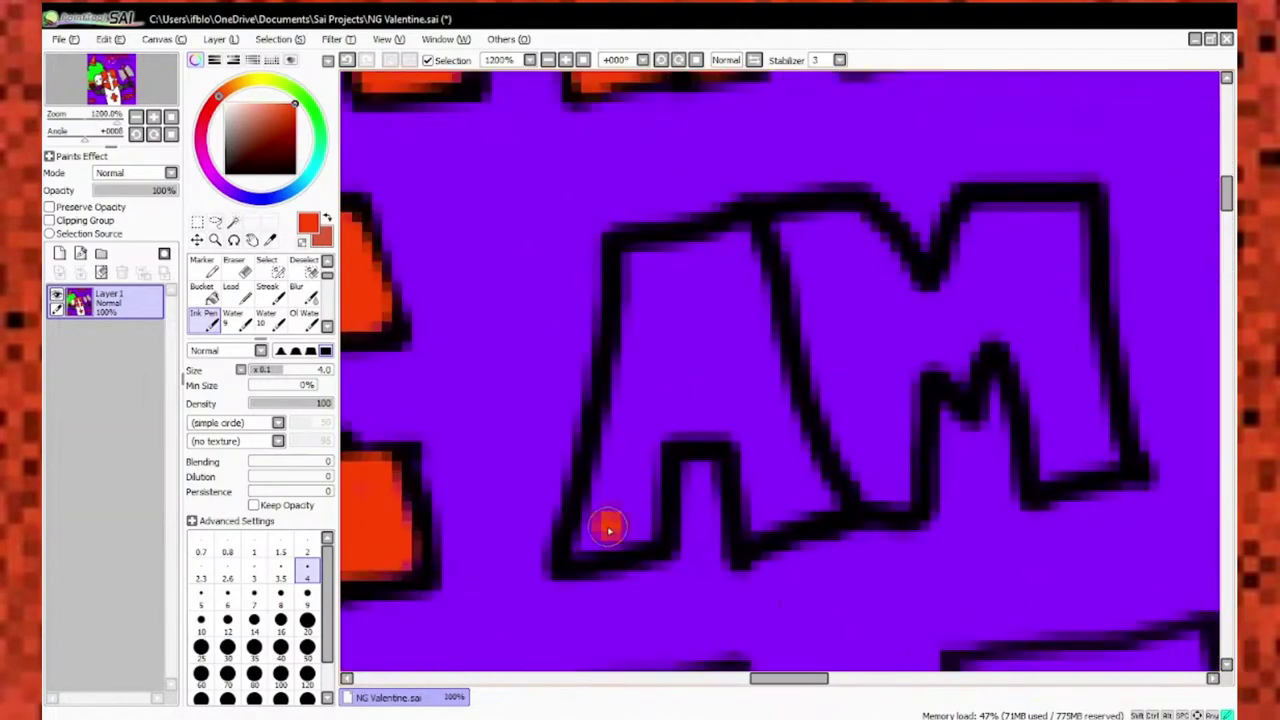
drag(608, 523, 623, 401)
scroll(623, 401, down, 4)
scroll(571, 271, up, 2)
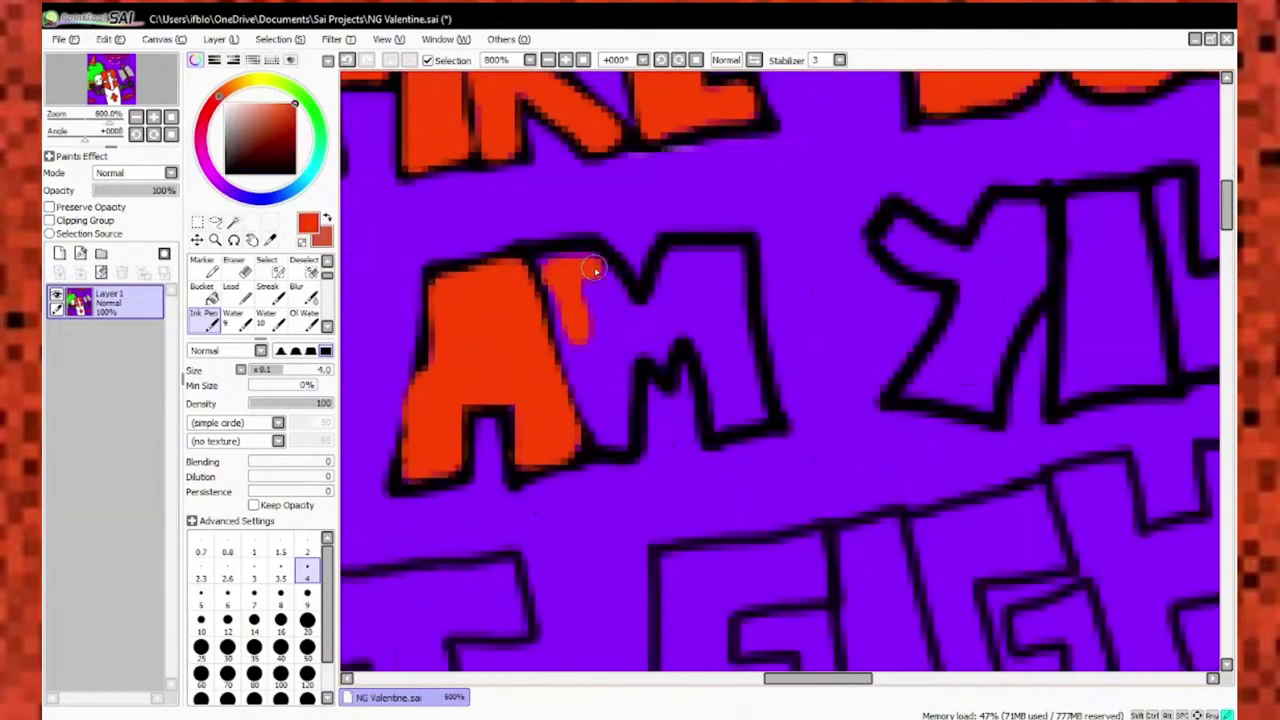
mouse_move(571, 271)
mouse_down()
mouse_move(738, 261)
mouse_move(706, 337)
mouse_up()
drag(689, 267, 735, 395)
Fill the letters of "YOUR" on the third verse line with orange-red at size 4.
scroll(737, 323, down, 4)
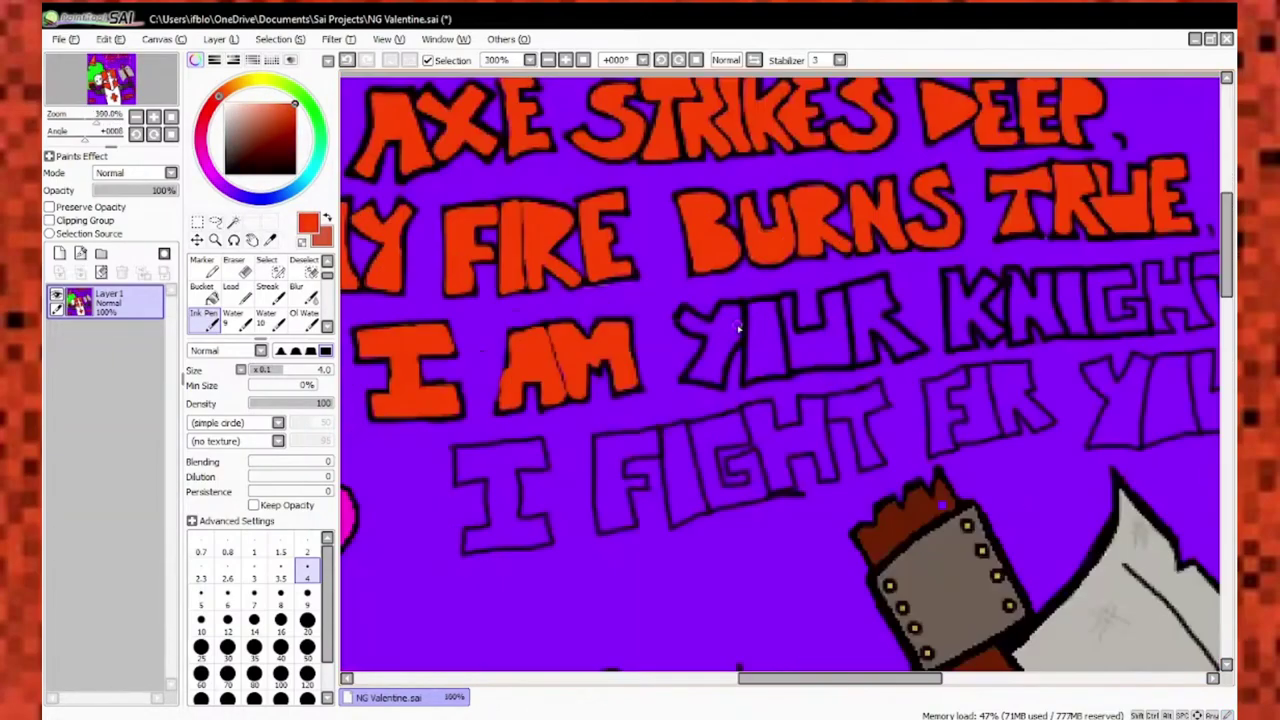
scroll(737, 323, up, 4)
mouse_move(620, 290)
mouse_down()
mouse_move(814, 243)
mouse_move(674, 486)
mouse_move(760, 300)
mouse_up()
scroll(783, 445, up, 1)
mouse_move(783, 445)
mouse_down()
mouse_move(846, 177)
mouse_move(850, 400)
mouse_move(786, 406)
mouse_move(820, 190)
mouse_up()
scroll(850, 400, down, 4)
scroll(850, 400, up, 3)
alt+click(725, 276)
alt+click(690, 300)
mouse_move(740, 380)
mouse_down()
mouse_move(723, 400)
mouse_move(830, 420)
mouse_up()
scroll(748, 186, up, 1)
mouse_move(748, 186)
mouse_down()
mouse_move(920, 434)
mouse_move(775, 427)
mouse_move(800, 250)
mouse_up()
Fill the K, N and I of "KNIGHT" with orange-red at size 4.
scroll(800, 250, down, 4)
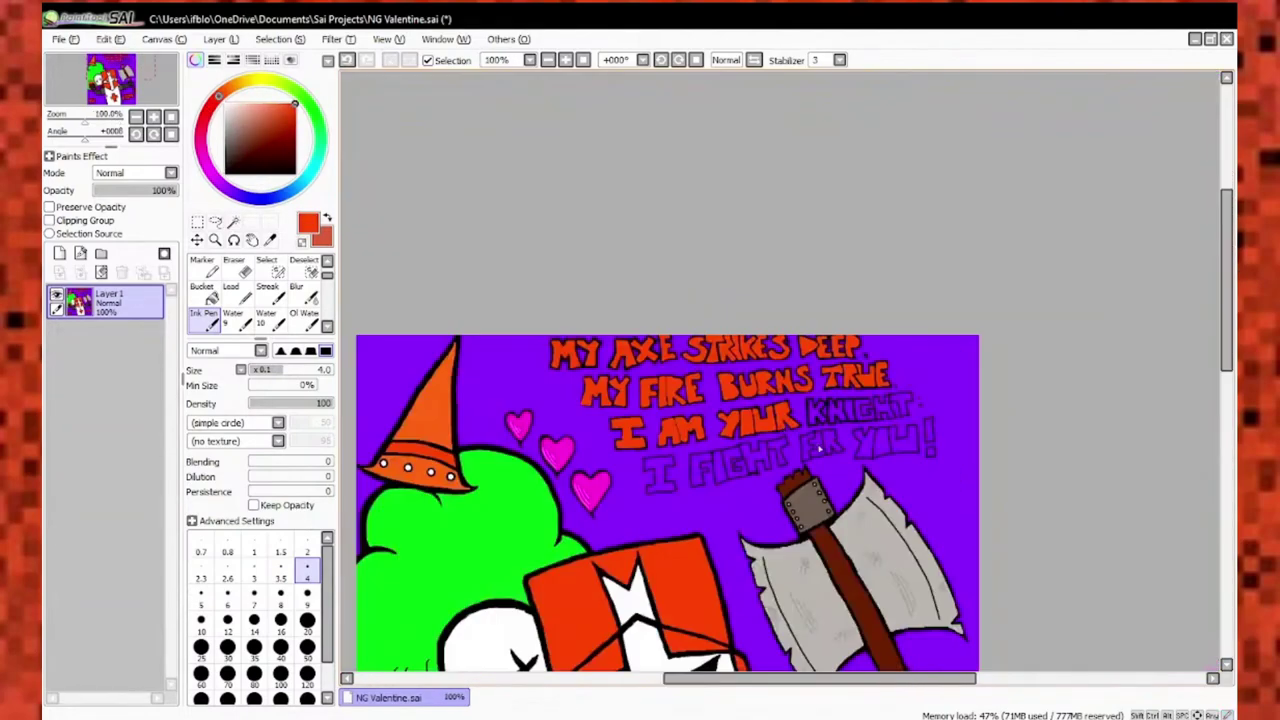
scroll(600, 450, up, 4)
mouse_move(549, 206)
mouse_down()
mouse_move(594, 543)
mouse_move(603, 374)
mouse_move(745, 424)
mouse_up()
scroll(745, 424, down, 1)
mouse_move(760, 300)
mouse_down()
mouse_move(749, 243)
mouse_move(628, 497)
mouse_up()
scroll(765, 237, up, 1)
mouse_move(749, 214)
mouse_down()
mouse_move(746, 505)
mouse_move(723, 370)
mouse_move(634, 349)
mouse_up()
scroll(634, 349, down, 1)
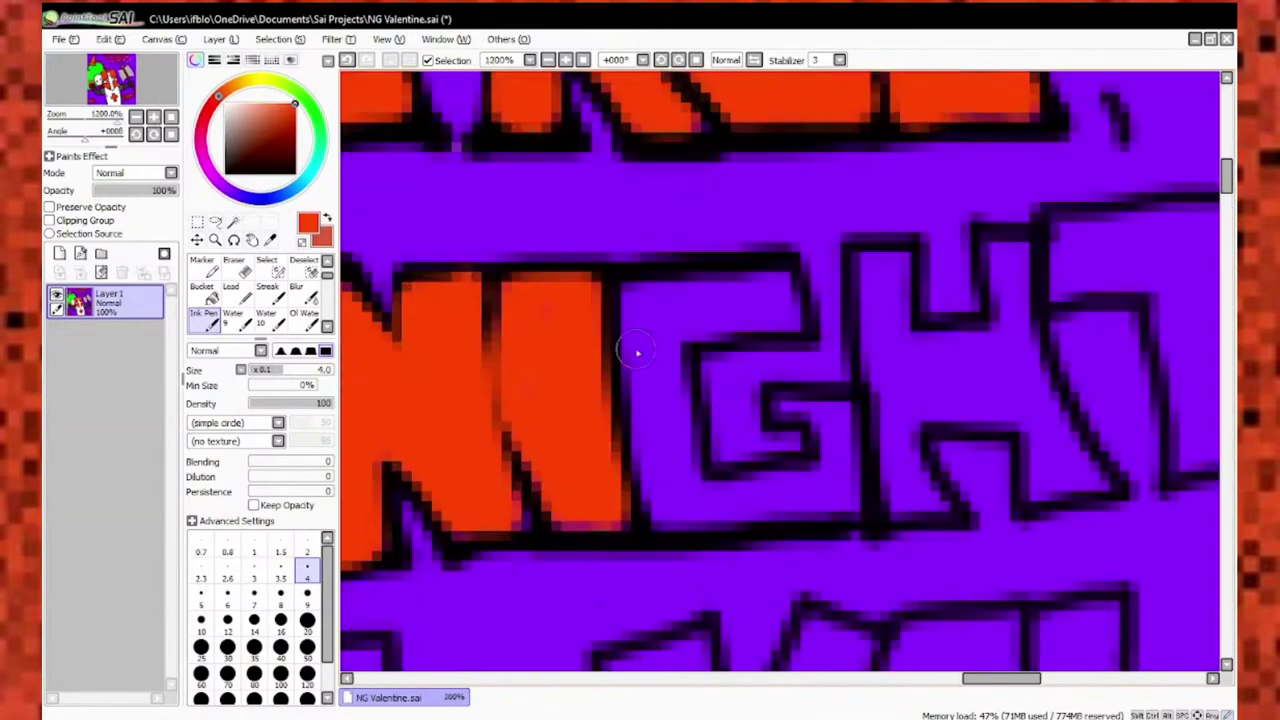
Fill the G and H of "KNIGHT" with orange-red at size 4.
scroll(634, 349, up, 2)
mouse_move(620, 300)
mouse_down()
mouse_move(658, 291)
mouse_move(823, 544)
mouse_move(693, 582)
mouse_up()
scroll(693, 582, down, 2)
scroll(693, 582, up, 2)
mouse_move(745, 230)
mouse_down()
mouse_move(780, 560)
mouse_move(894, 377)
mouse_move(997, 518)
mouse_up()
Fill the T of "KNIGHT" with orange-red, and draw the colon after it with a size 3 black outline and orange-red fill.
scroll(997, 518, down, 1)
scroll(997, 518, up, 1)
mouse_move(1050, 380)
mouse_down()
mouse_move(871, 377)
mouse_move(894, 391)
mouse_move(820, 263)
mouse_up()
alt+click(820, 263)
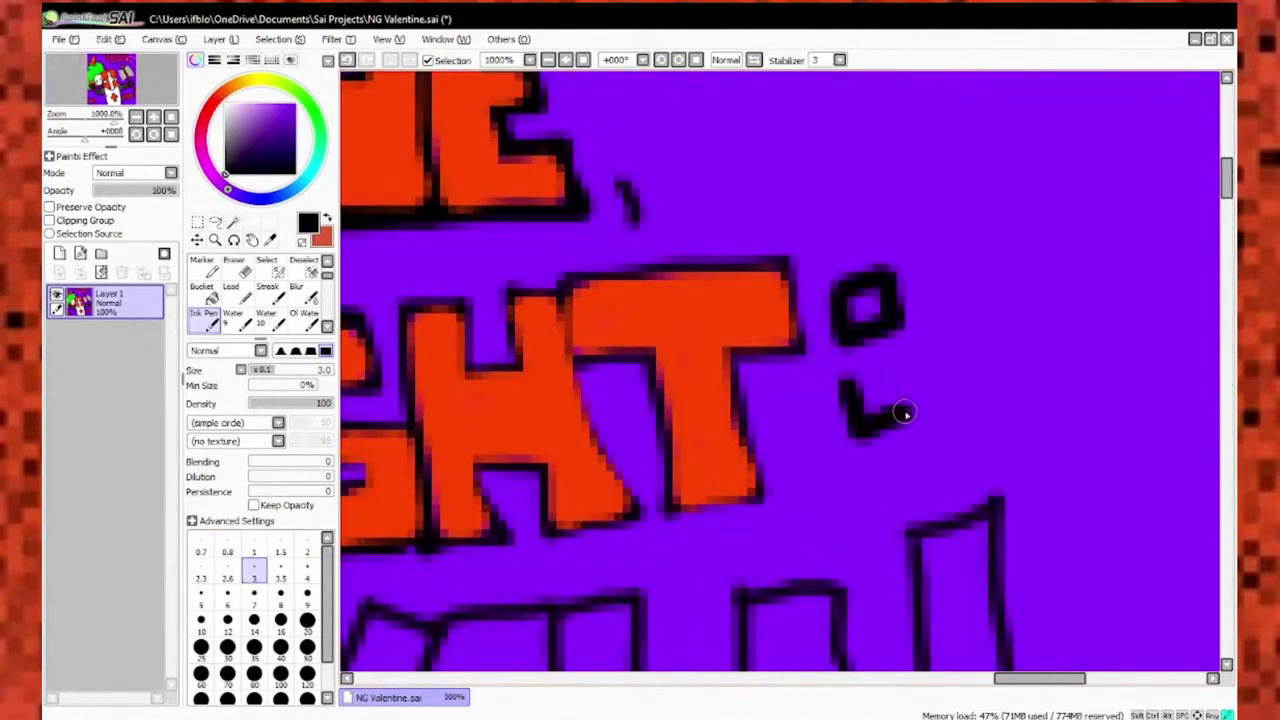
scroll(871, 410, down, 4)
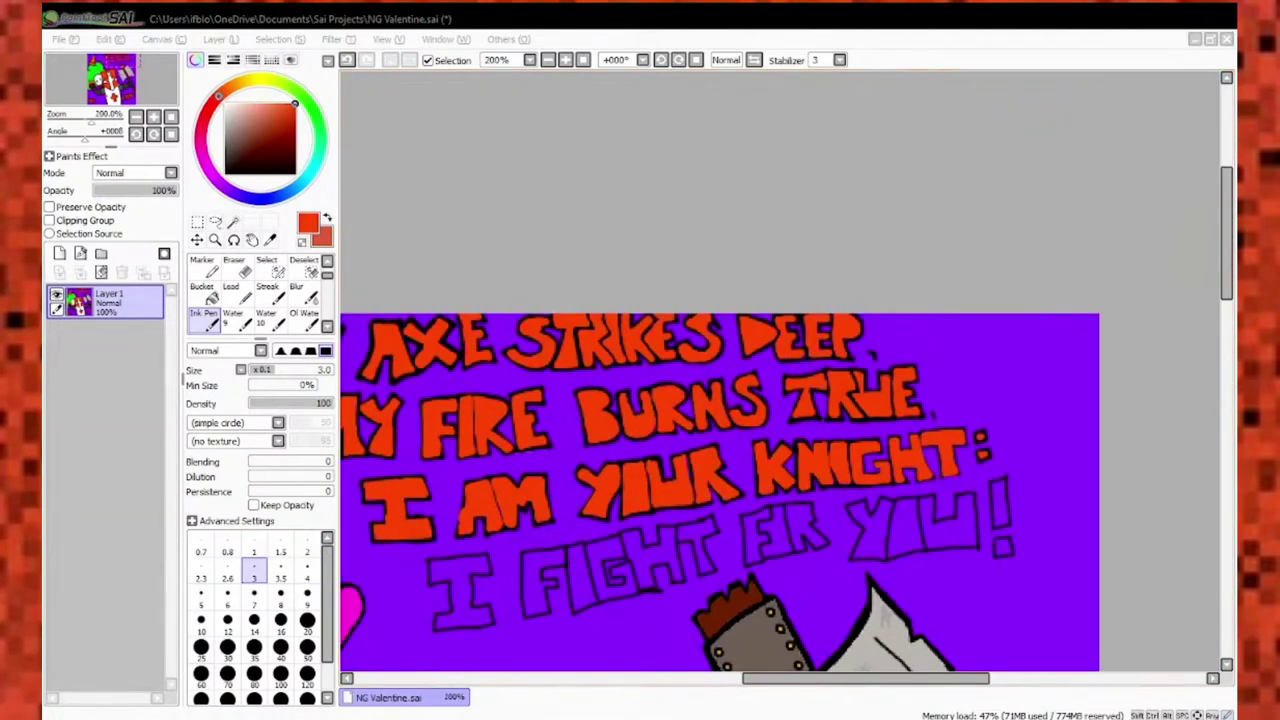
Fill the letter "I" that starts the fourth verse line with orange-red.
scroll(571, 480, up, 3)
mouse_move(510, 418)
mouse_down()
mouse_move(742, 456)
mouse_move(654, 460)
mouse_up()
scroll(654, 460, down, 3)
Fill the F, I and G of "FIGHT" with orange-red and thicken the black outline between the I and G.
mouse_move(560, 520)
mouse_down()
mouse_move(606, 523)
mouse_move(863, 411)
mouse_up()
scroll(863, 411, up, 1)
mouse_move(690, 275)
mouse_down()
mouse_move(853, 256)
mouse_move(717, 534)
mouse_move(720, 320)
mouse_up()
scroll(723, 363, down, 1)
scroll(723, 363, up, 1)
mouse_move(720, 480)
mouse_down()
mouse_move(690, 299)
mouse_move(767, 487)
mouse_up()
mouse_move(805, 226)
mouse_down()
mouse_move(934, 337)
mouse_move(808, 480)
mouse_move(832, 276)
mouse_up()
drag(720, 235, 795, 517)
scroll(640, 307, down, 1)
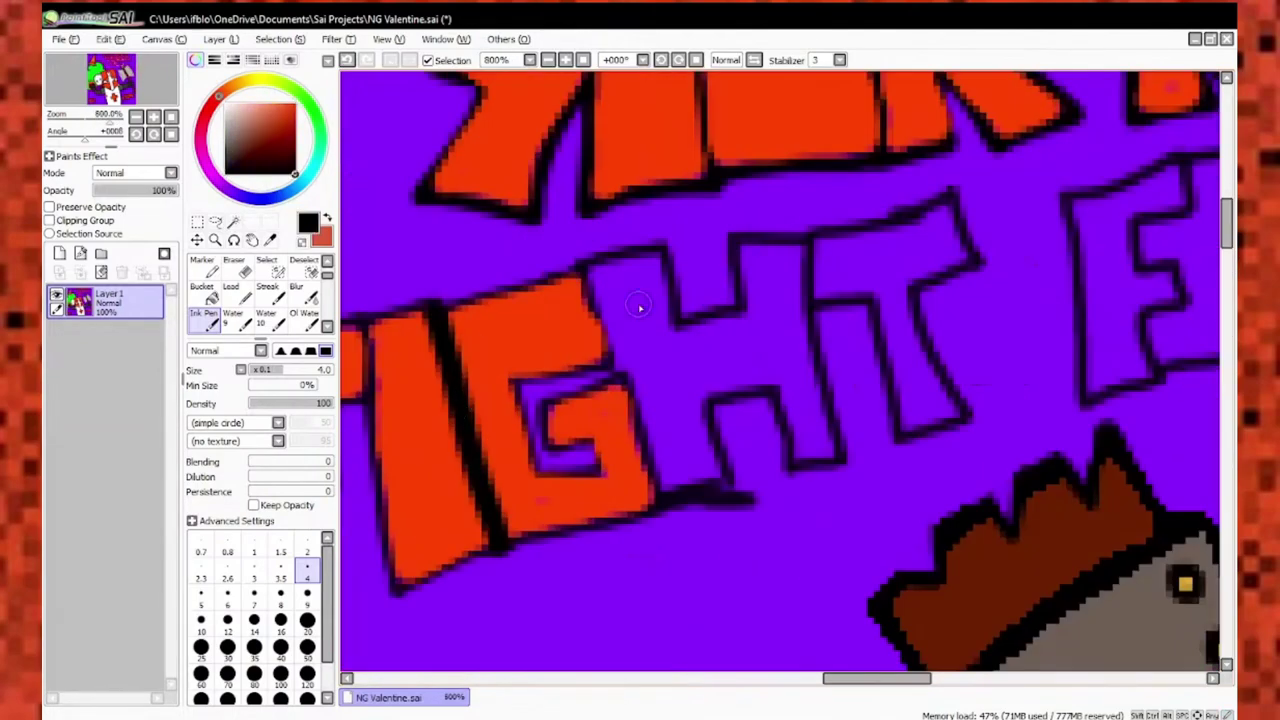
Fill the H and T of "FIGHT" with orange-red at size 4 and thicken their upper outlines in black.
drag(651, 298, 651, 358)
drag(754, 343, 783, 403)
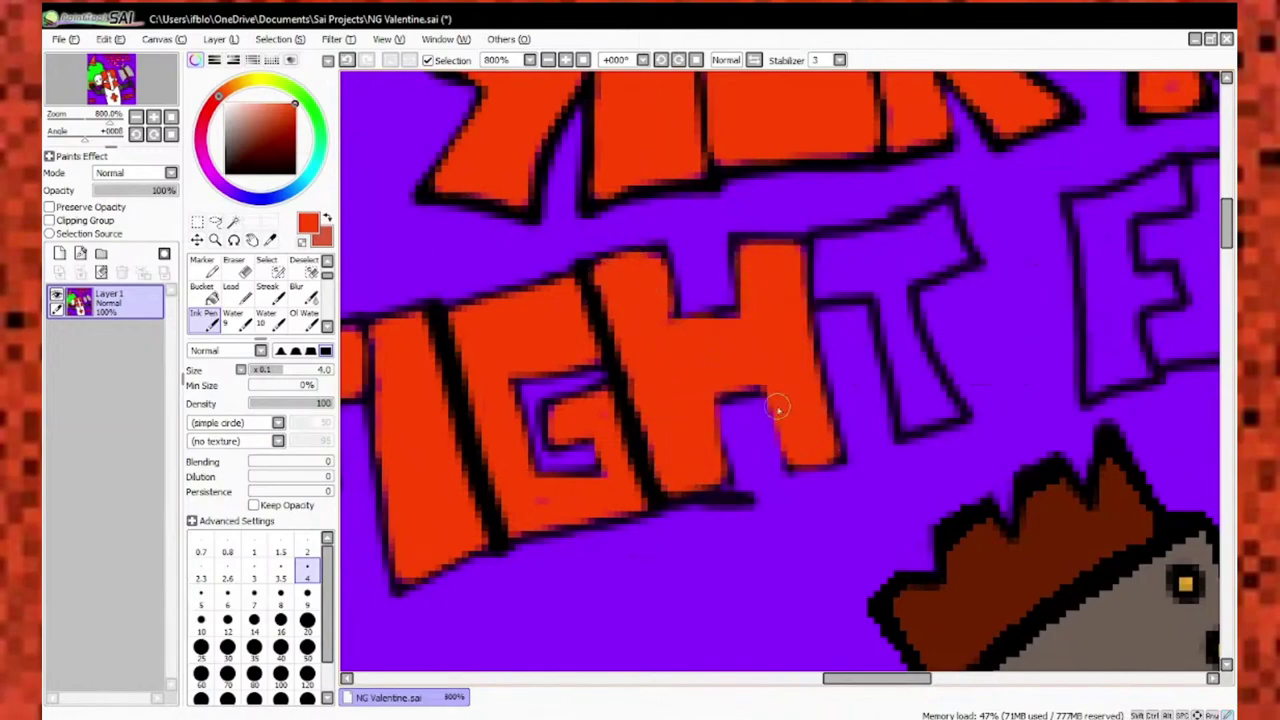
scroll(423, 423, up, 1)
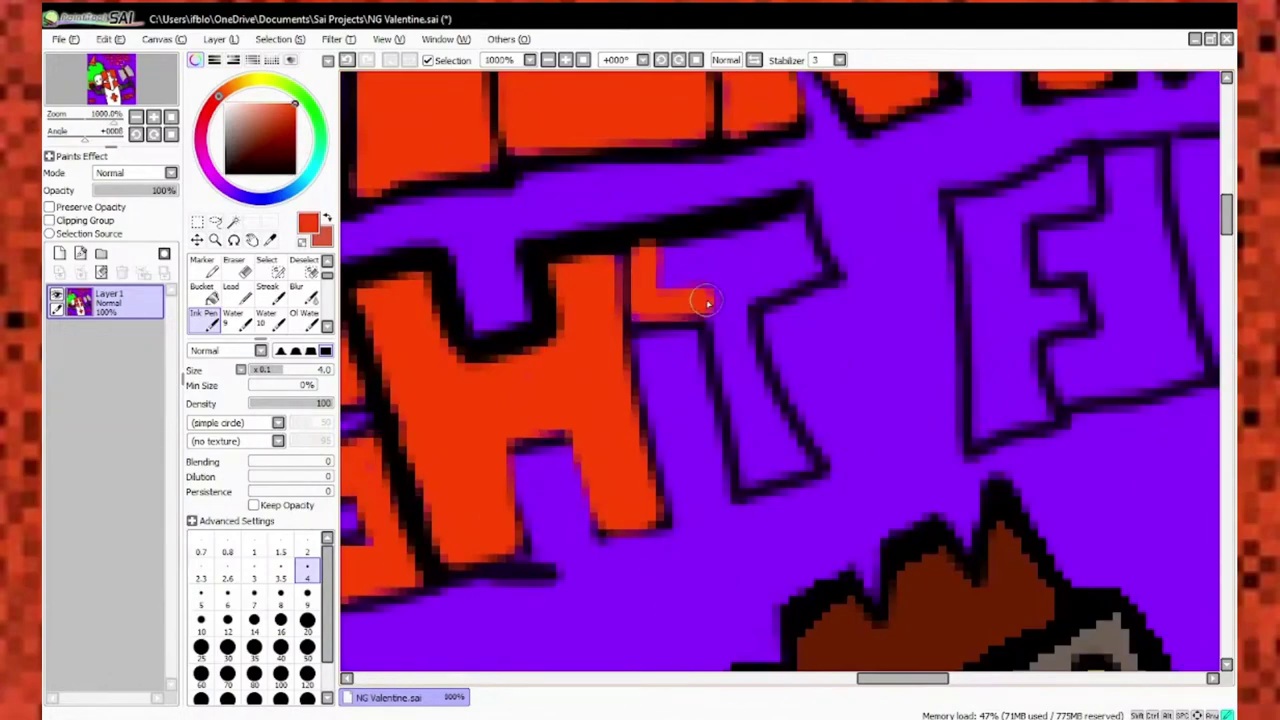
mouse_move(705, 302)
mouse_down()
mouse_move(814, 266)
mouse_move(640, 245)
mouse_up()
Fill the letters of "FOR" on the fourth verse line with orange-red at size 4, picking up black for outline touch-ups.
scroll(640, 245, down, 5)
scroll(706, 371, up, 4)
scroll(706, 371, up, 2)
mouse_move(795, 225)
mouse_down()
mouse_move(792, 388)
mouse_move(686, 537)
mouse_up()
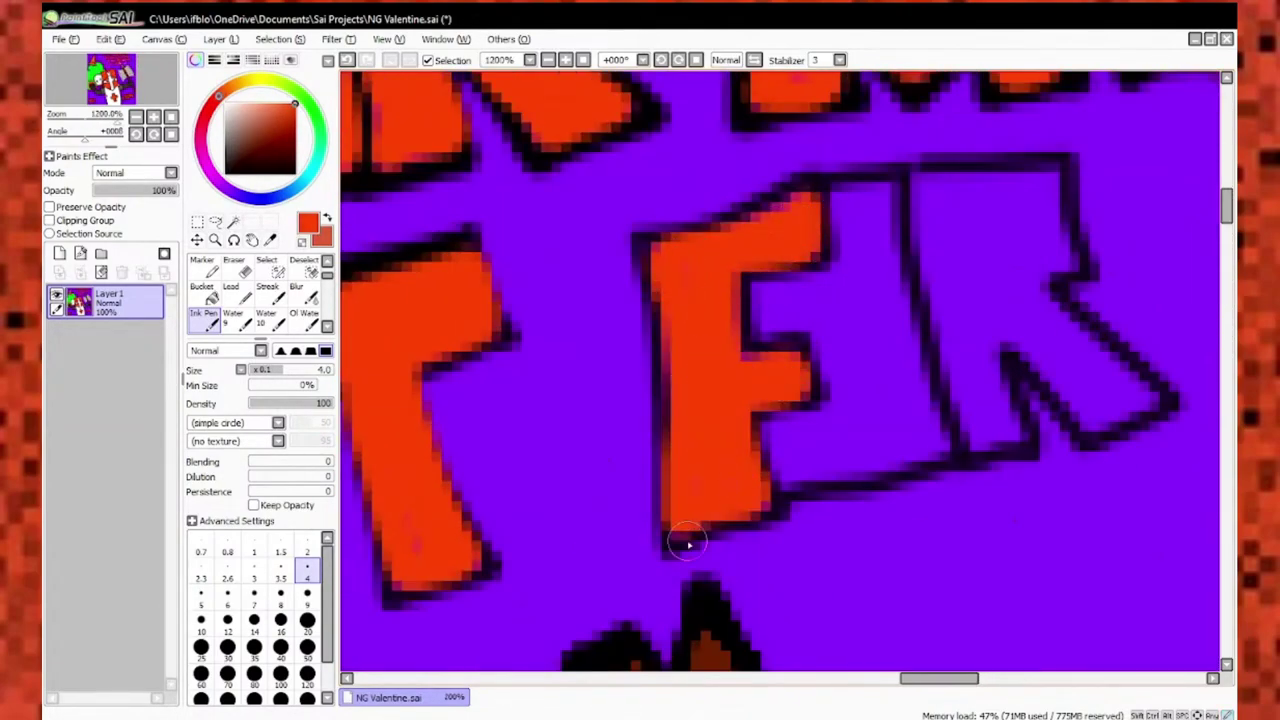
alt+click(686, 537)
drag(786, 505, 835, 185)
alt+click(860, 210)
mouse_move(860, 210)
mouse_down()
mouse_move(797, 441)
mouse_move(894, 189)
mouse_move(837, 508)
mouse_move(901, 204)
mouse_up()
scroll(894, 189, up, 2)
Fill the letters of "YOU" with orange-red at size 4 and thicken the black outline between the Y and O.
scroll(901, 204, down, 5)
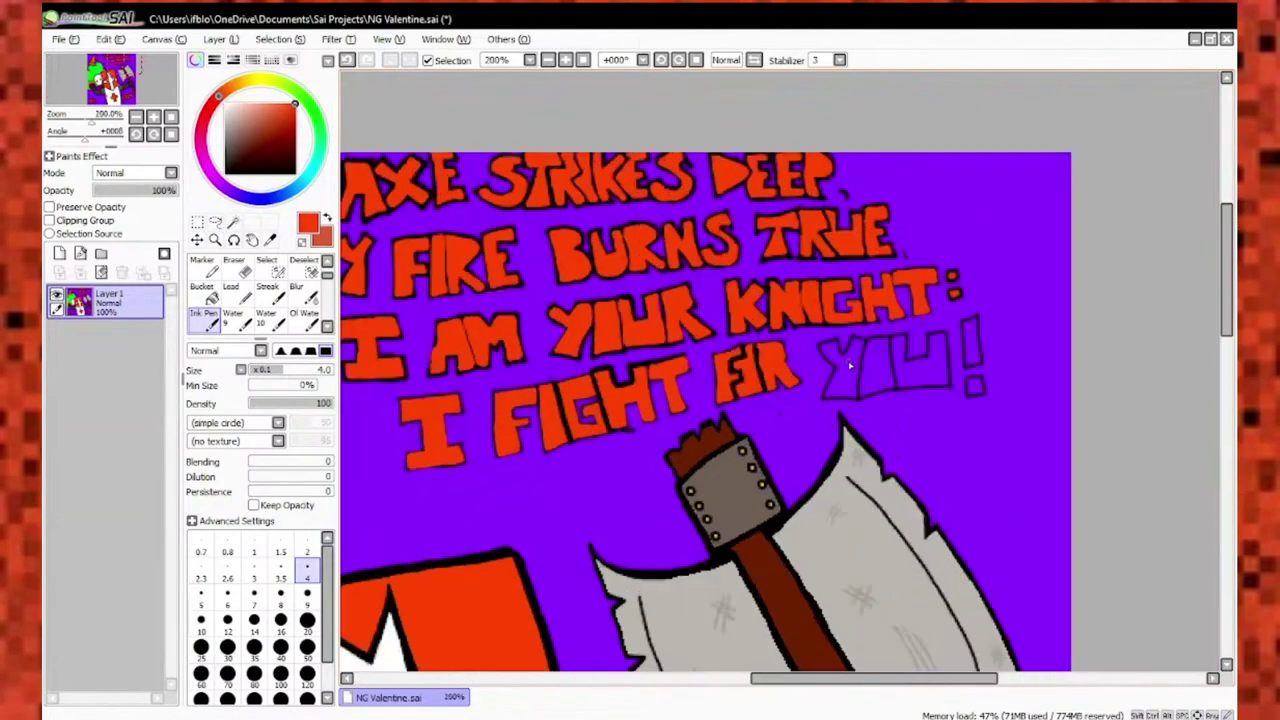
scroll(900, 360, up, 5)
drag(870, 290, 846, 337)
scroll(846, 337, down, 1)
mouse_move(920, 309)
mouse_down()
mouse_move(814, 543)
mouse_move(893, 481)
mouse_move(508, 183)
mouse_up()
scroll(893, 481, down, 1)
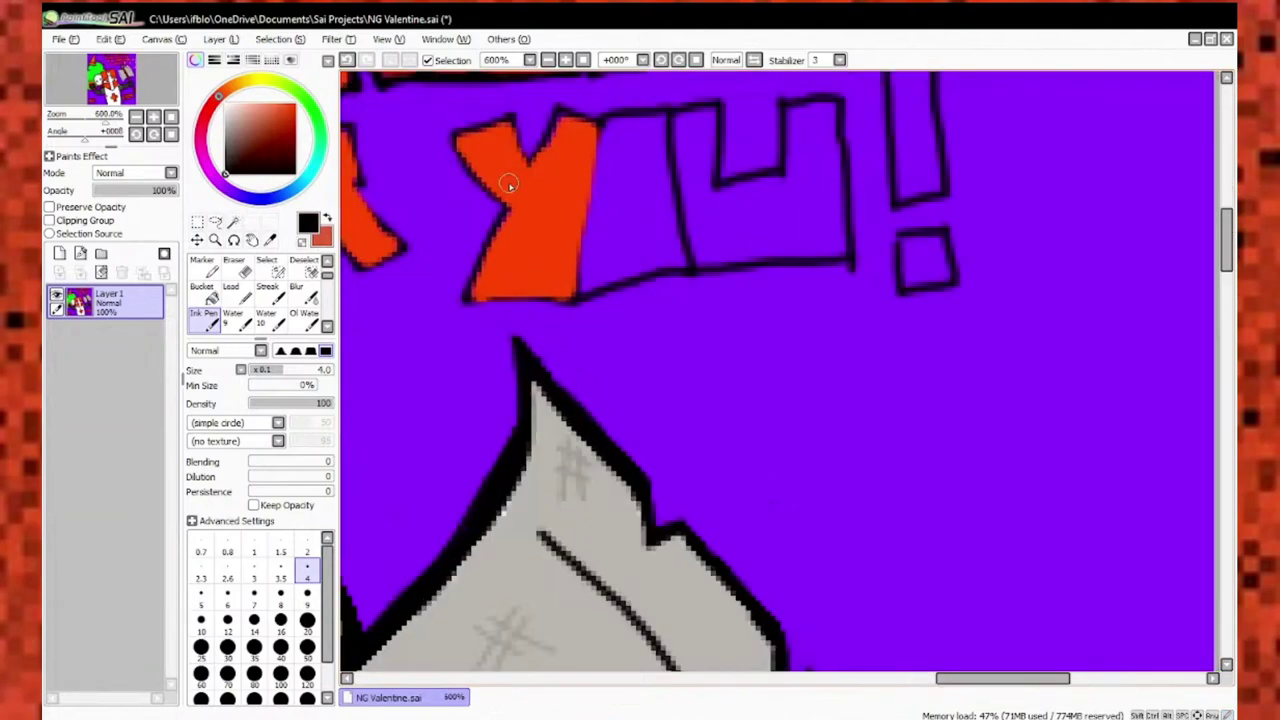
scroll(600, 277, up, 3)
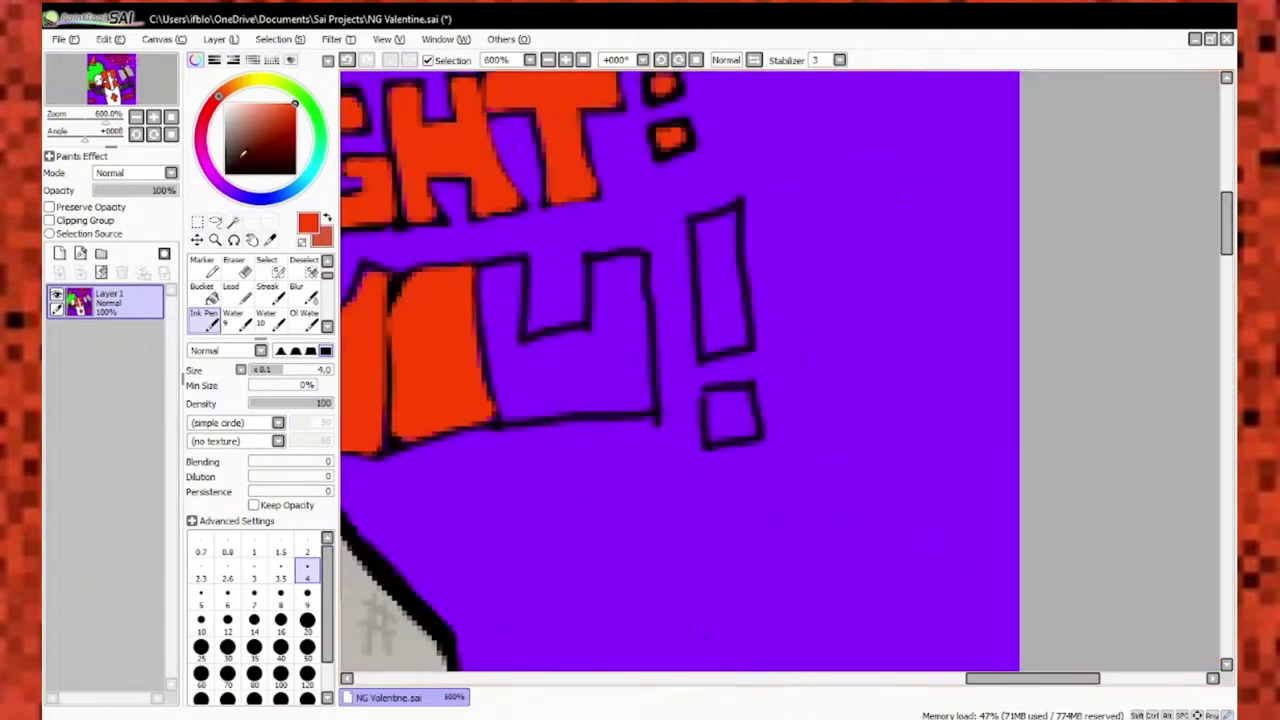
mouse_move(571, 189)
mouse_down()
mouse_move(829, 463)
mouse_move(779, 390)
mouse_move(810, 210)
mouse_move(840, 430)
mouse_up()
Fill the bar and dot of the exclamation mark after "YOU" with orange-red at size 4.
scroll(826, 209, down, 1)
scroll(802, 393, down, 2)
scroll(802, 393, up, 1)
drag(805, 385, 829, 374)
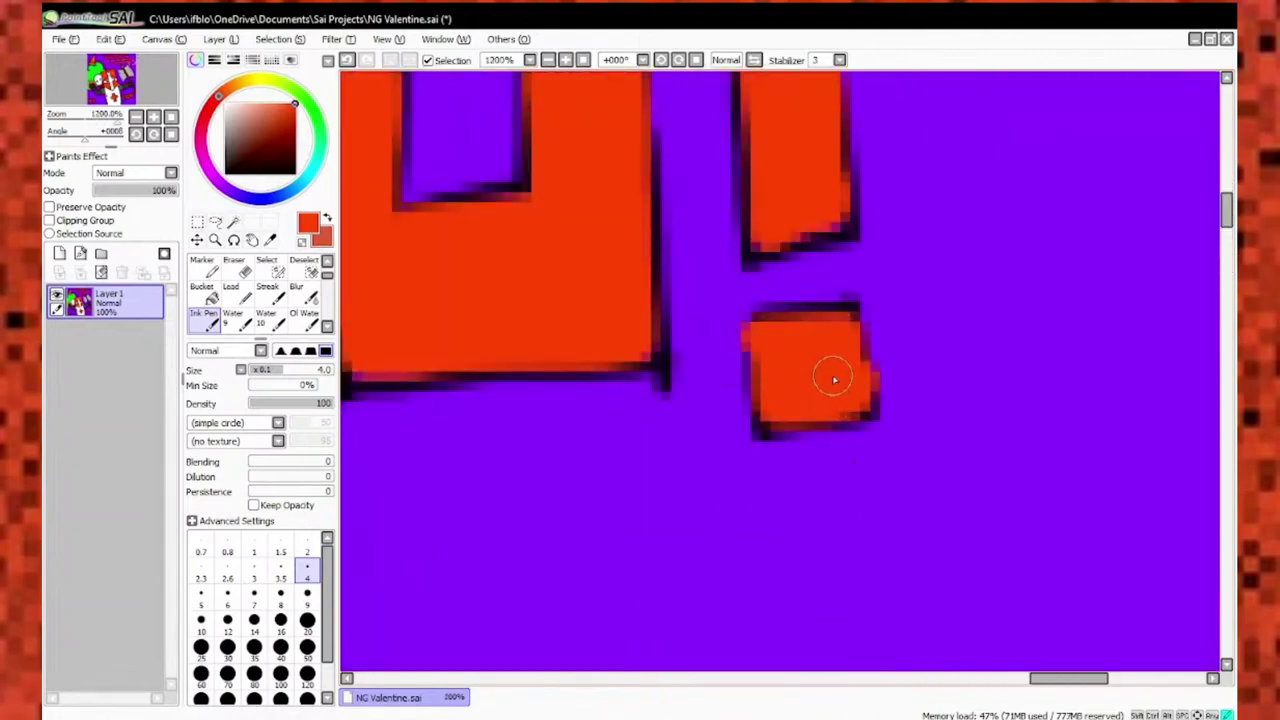
Zoom out to 75% to examine the whole Valentine cartoon with its coloured verse.
scroll(829, 374, down, 5)
scroll(790, 400, up, 1)
scroll(778, 622, down, 1)
scroll(752, 667, up, 1)
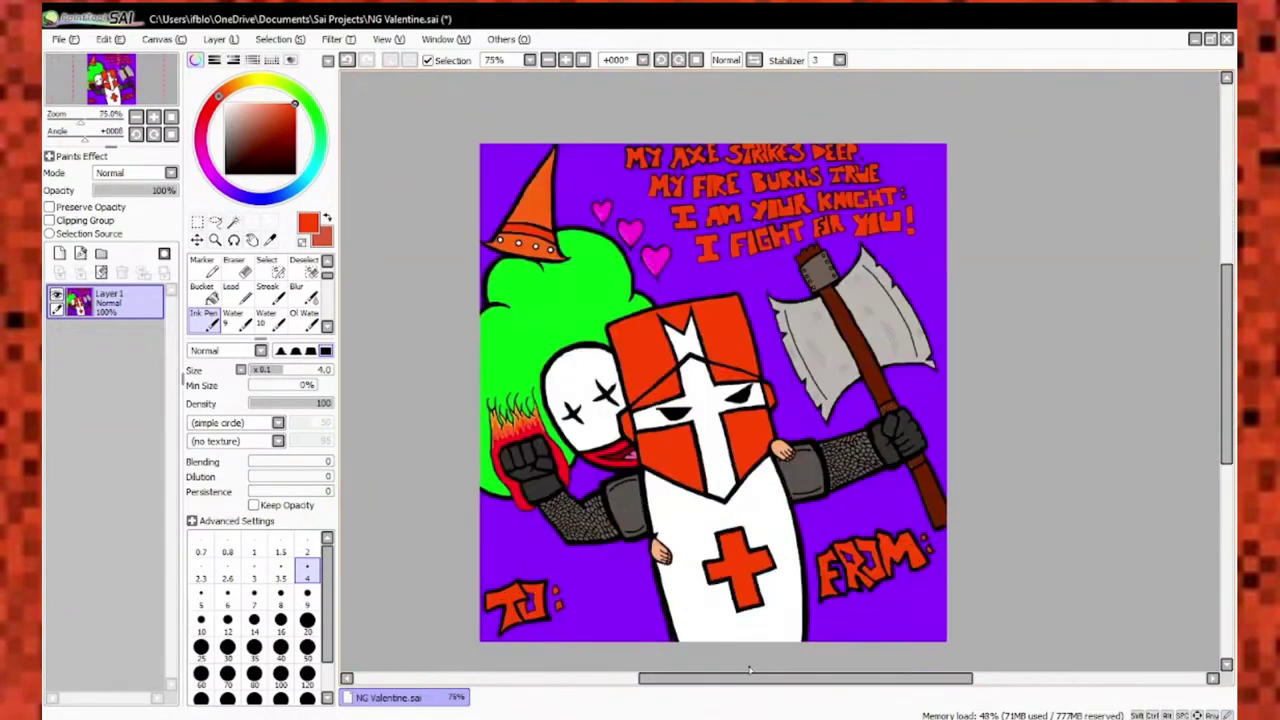